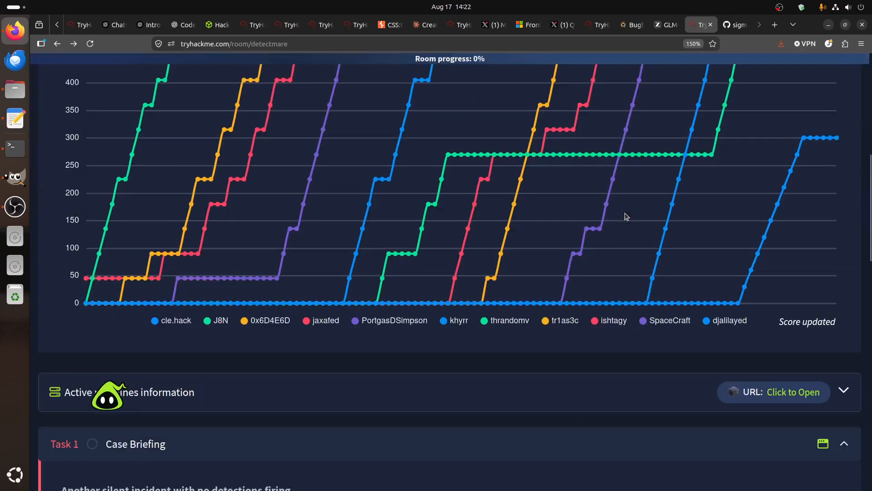
# Reveal the role card in the Case Briefing task and open the TSS Operations Hub site
pyautogui.scroll(-5, 372, 340)
pyautogui.click(474, 340)
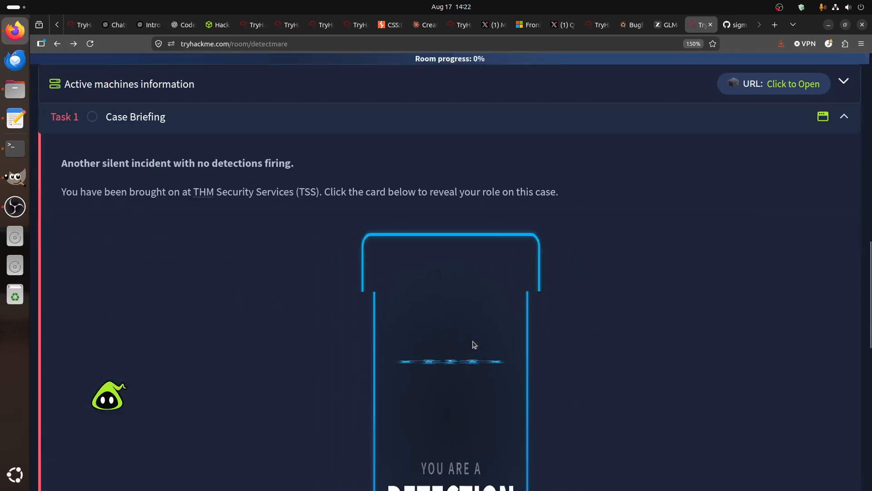
pyautogui.scroll(-3, 473, 341)
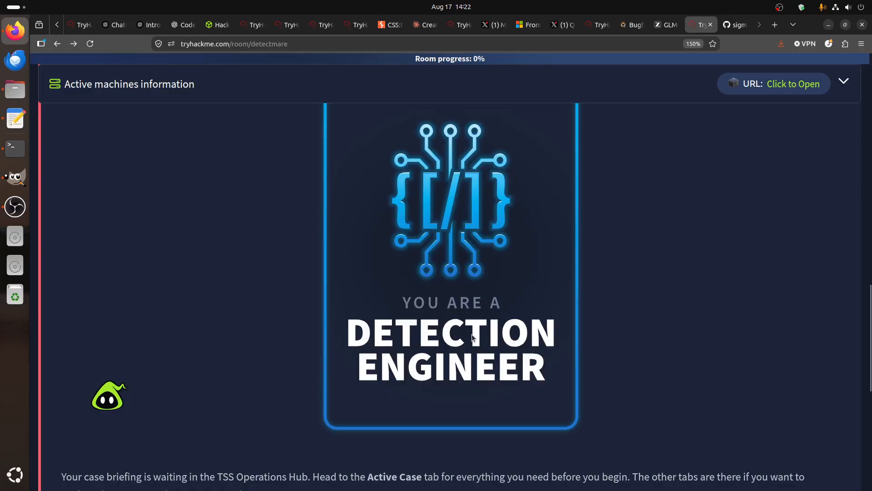
pyautogui.scroll(-2, 473, 337)
pyautogui.click(136, 415)
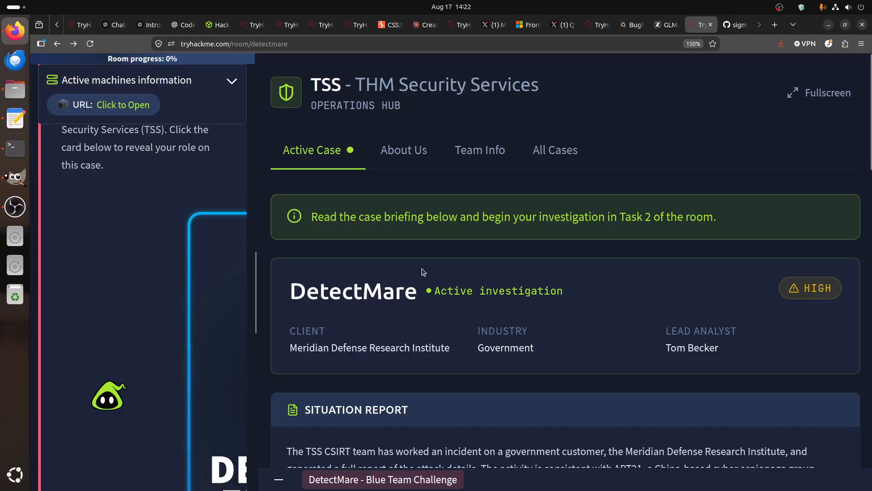
# Read the DetectMare active case briefing, covering the situation report, internal message and mission parameters
pyautogui.scroll(-5, 422, 272)
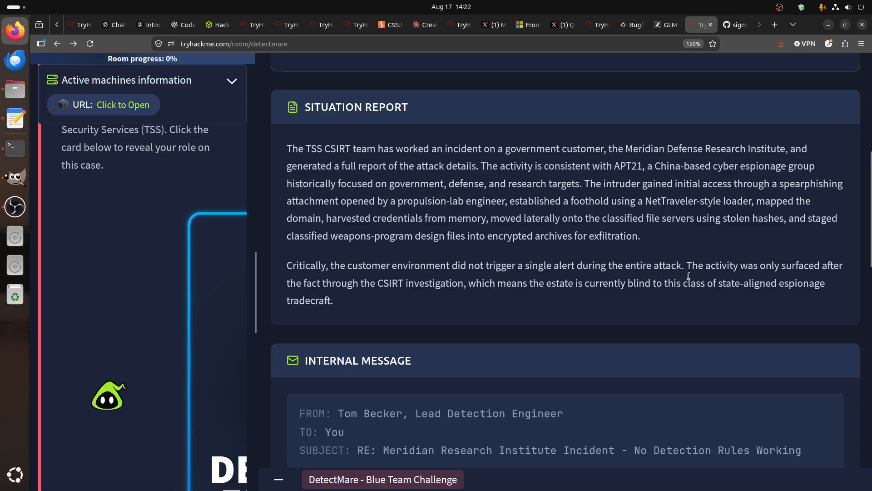
pyautogui.moveTo(615, 165); pyautogui.dragTo(642, 166)
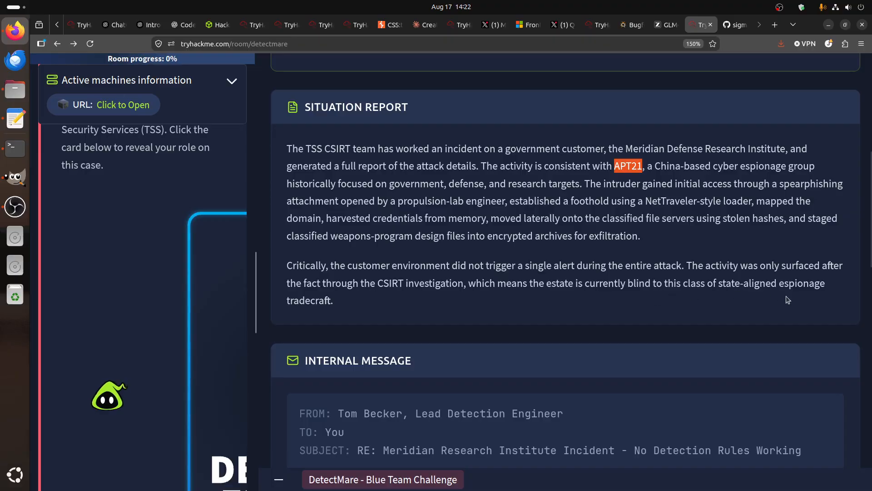
pyautogui.scroll(-8, 527, 320)
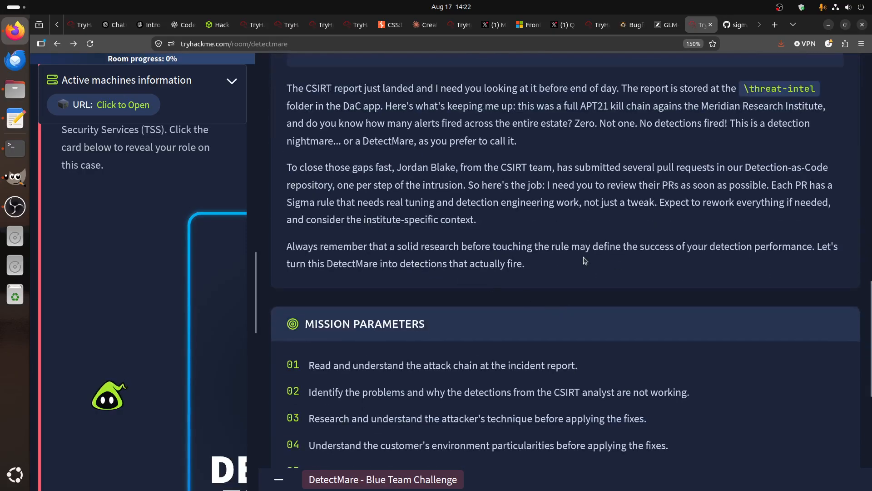
pyautogui.scroll(3, 584, 258)
pyautogui.moveTo(743, 190); pyautogui.dragTo(811, 187)
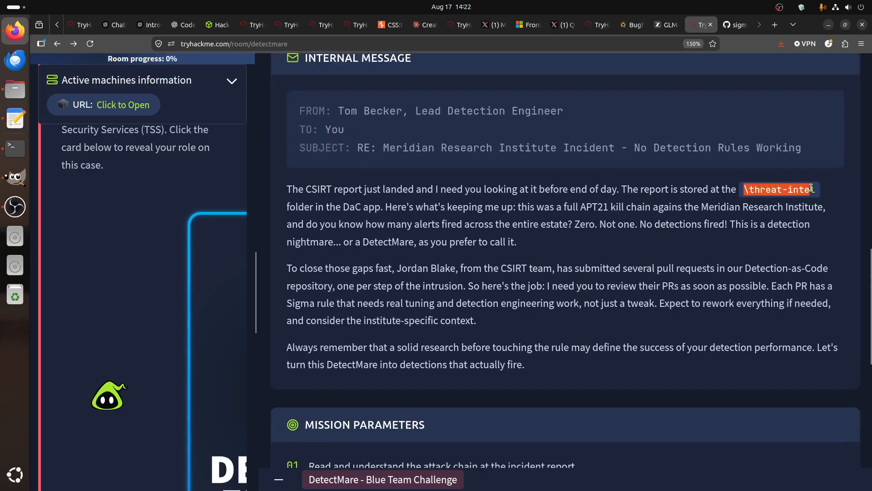
pyautogui.scroll(-5, 540, 285)
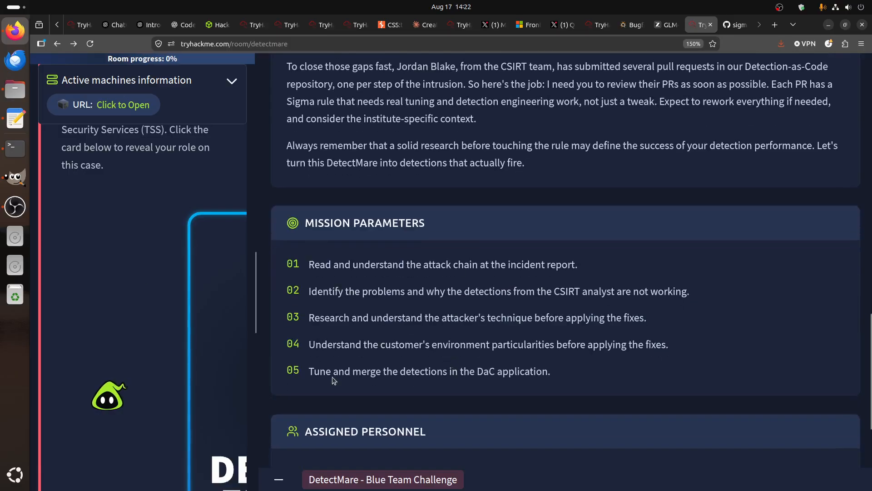
# Close the briefing site view and expand Task 2, Tuning Detections, to its lab access details
pyautogui.click(279, 480)
pyautogui.scroll(-6, 233, 409)
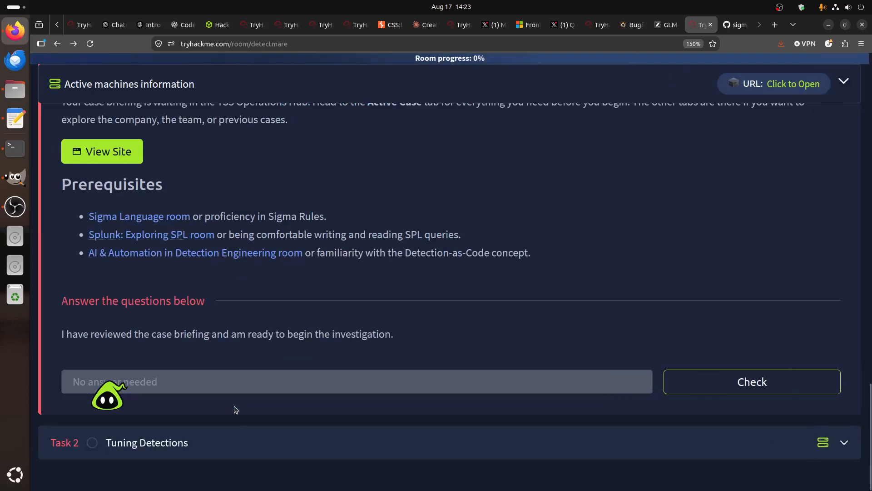
pyautogui.click(244, 442)
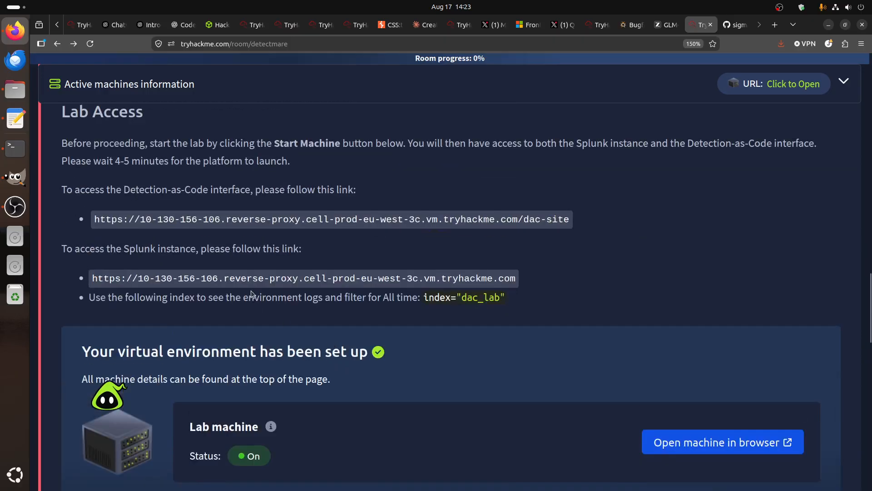
# Open the Detection-as-Code interface link in three new browser tabs and the Splunk instance link in another
pyautogui.rightClick(338, 222)
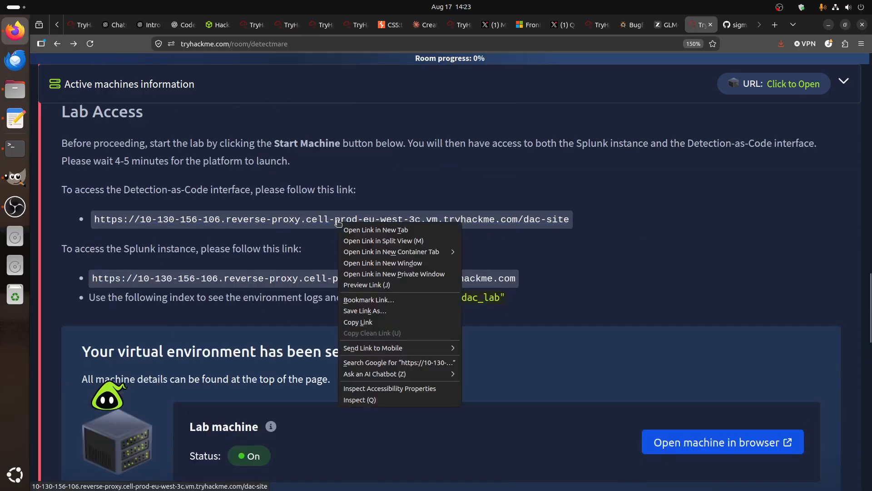
pyautogui.click(363, 230)
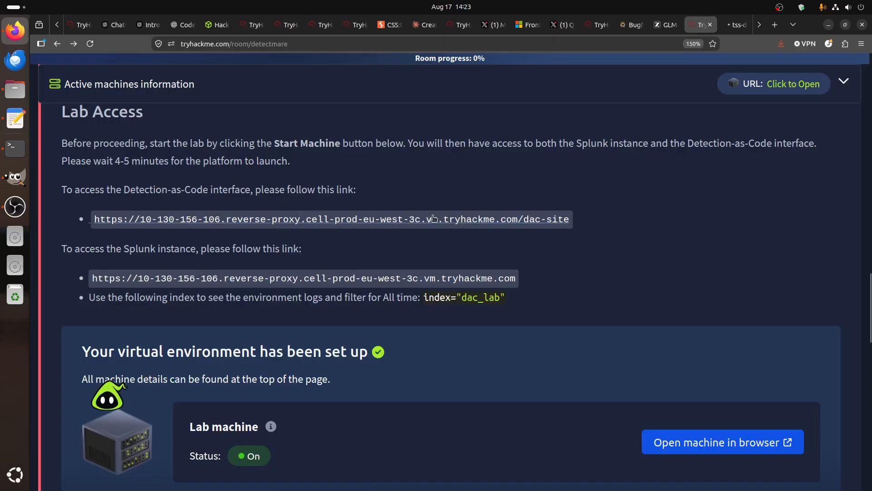
pyautogui.rightClick(433, 218)
pyautogui.click(450, 225)
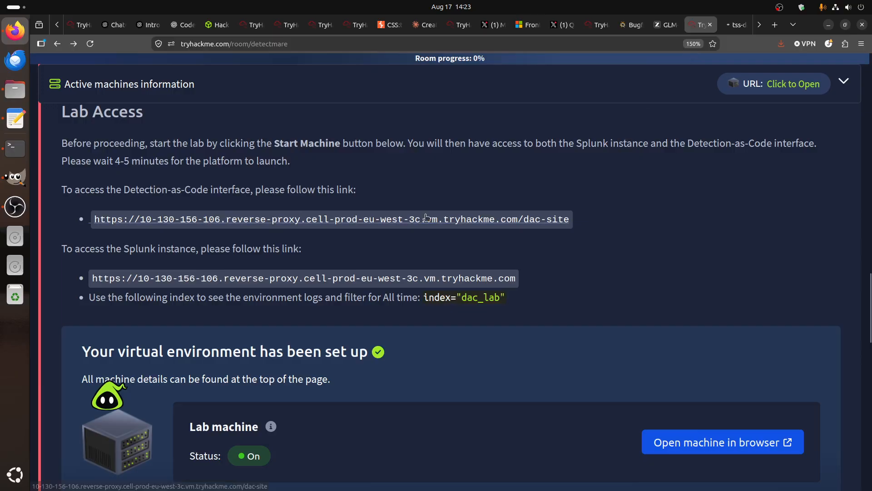
pyautogui.rightClick(428, 219)
pyautogui.click(672, 43)
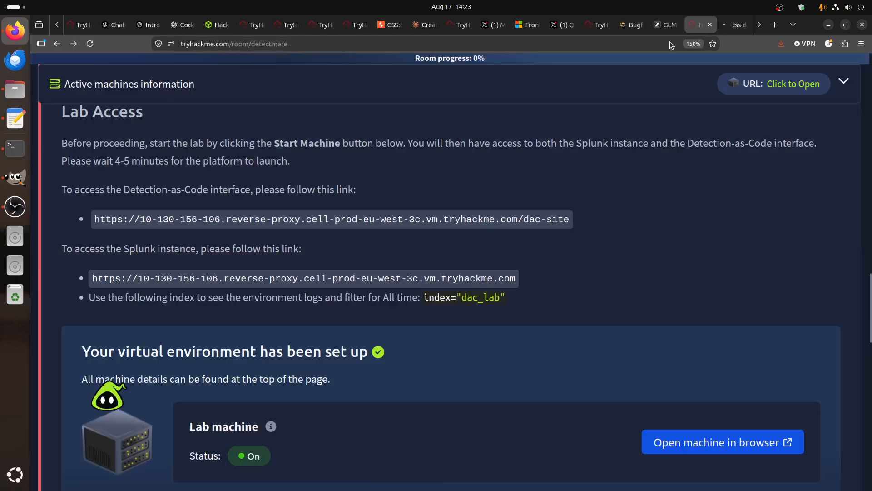
pyautogui.rightClick(390, 279)
pyautogui.click(400, 288)
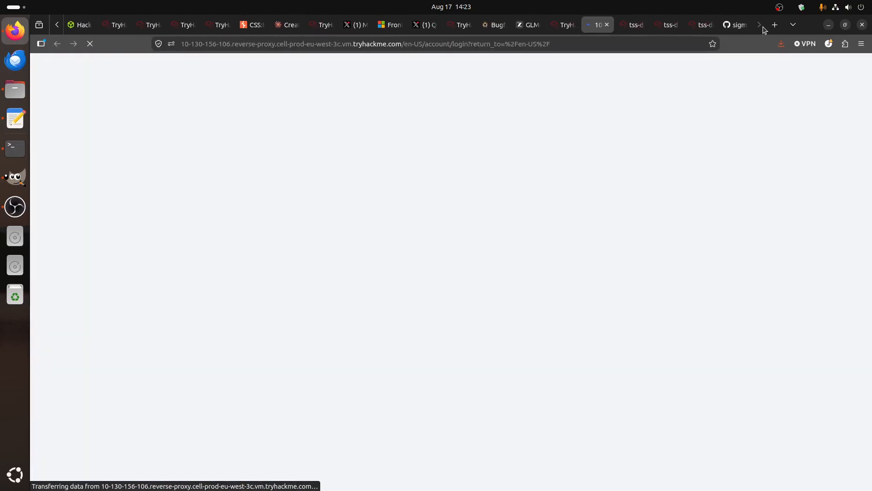
# Set the page zoom of the first tss-dac detections tab to 150%
pyautogui.click(648, 26)
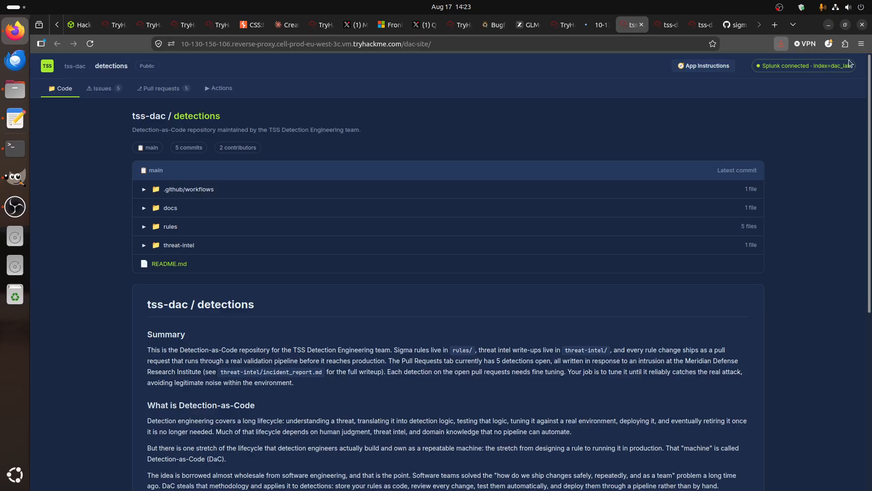
pyautogui.click(862, 44)
pyautogui.click(844, 292)
pyautogui.click(843, 292)
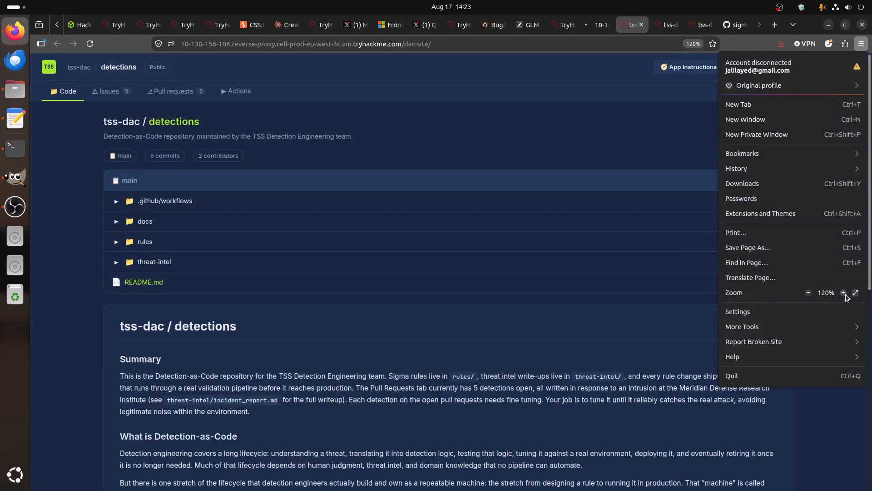
pyautogui.click(843, 292)
pyautogui.click(844, 292)
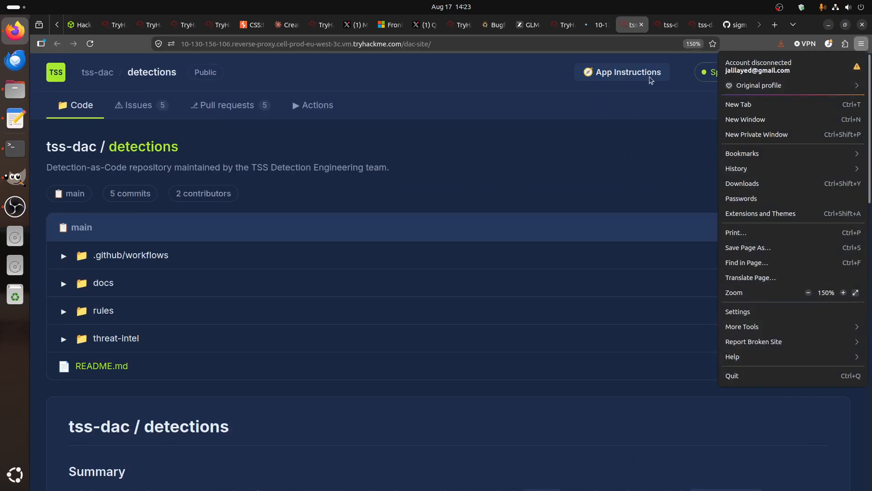
# Set the page zoom of the second tss-dac detections tab to 150%
pyautogui.click(665, 25)
pyautogui.click(861, 44)
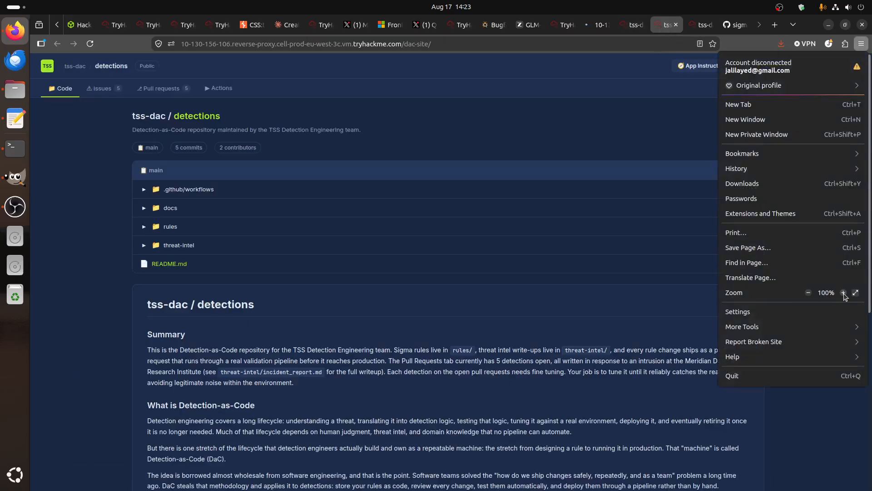
pyautogui.click(844, 292)
pyautogui.click(844, 292)
pyautogui.click(843, 292)
pyautogui.click(843, 292)
pyautogui.click(843, 292)
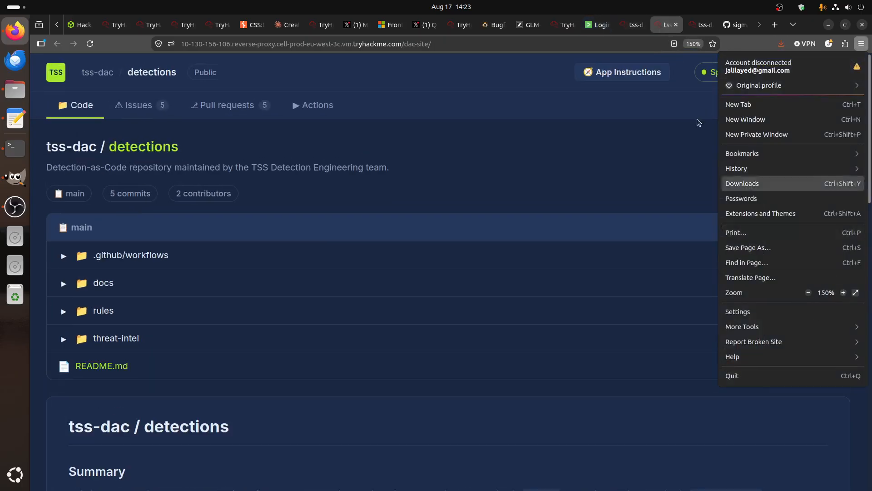
# Set the page zoom of the third tss-dac detections tab to 150% and check the Splunk tab
pyautogui.click(702, 25)
pyautogui.click(862, 44)
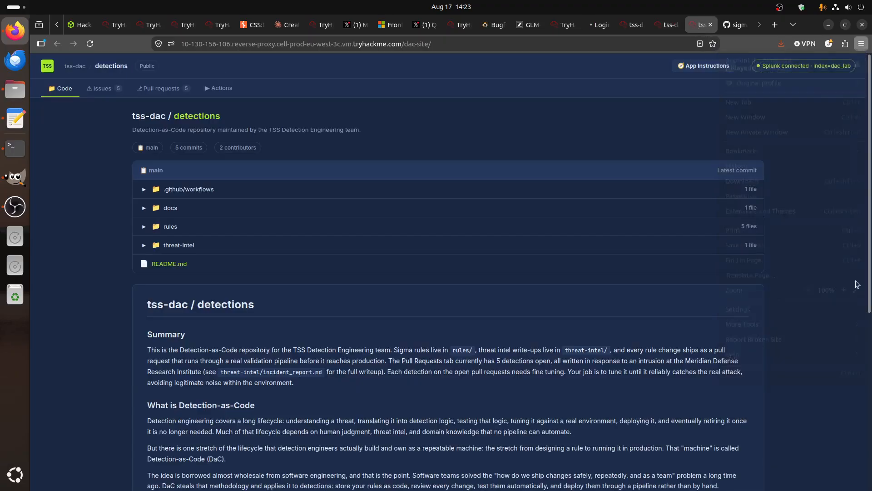
pyautogui.click(843, 292)
pyautogui.click(843, 292)
pyautogui.click(843, 292)
pyautogui.click(843, 292)
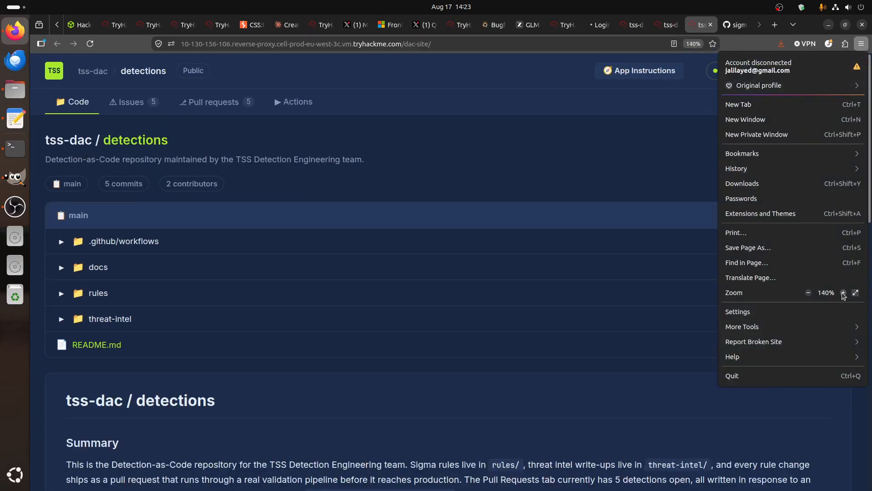
pyautogui.click(843, 292)
pyautogui.click(599, 26)
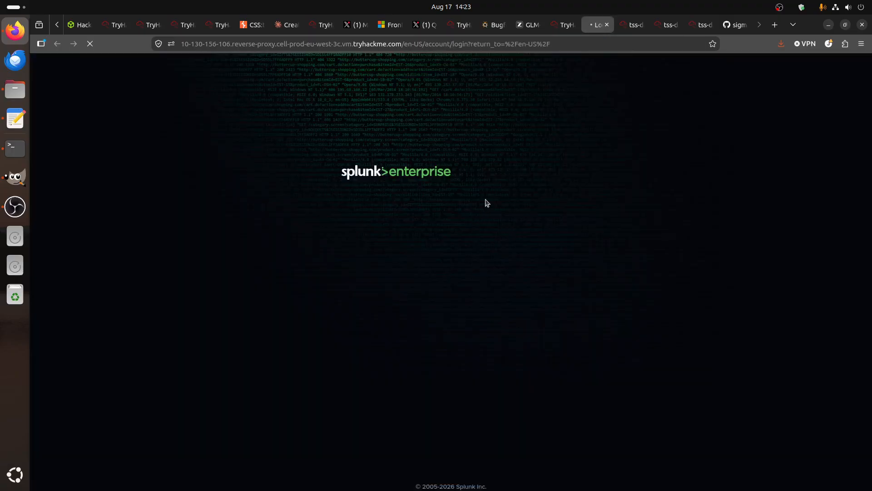
# Open environment-routines.md from the docs folder in the third repository tab and review the known-benign routines
pyautogui.click(698, 27)
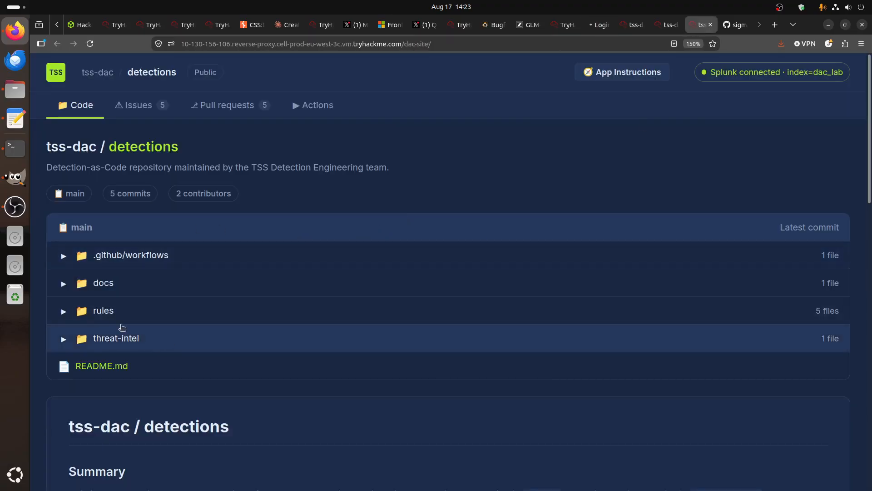
pyautogui.click(64, 293)
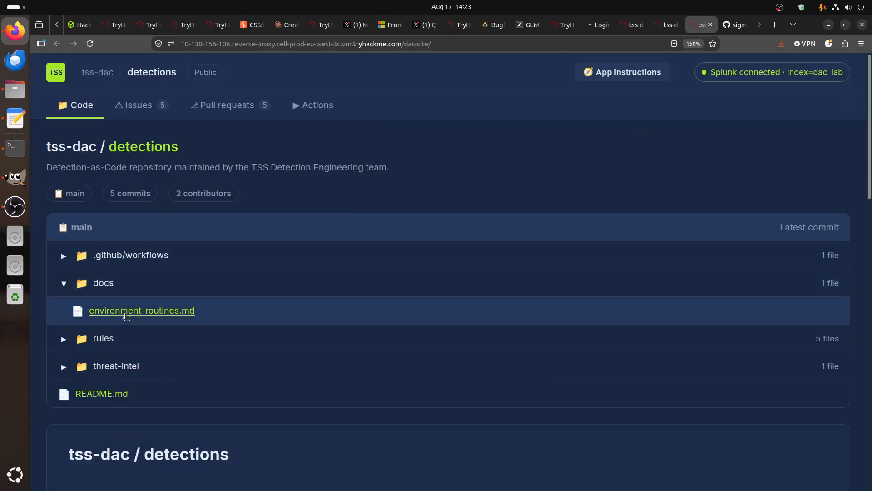
pyautogui.click(179, 313)
pyautogui.scroll(-2, 424, 341)
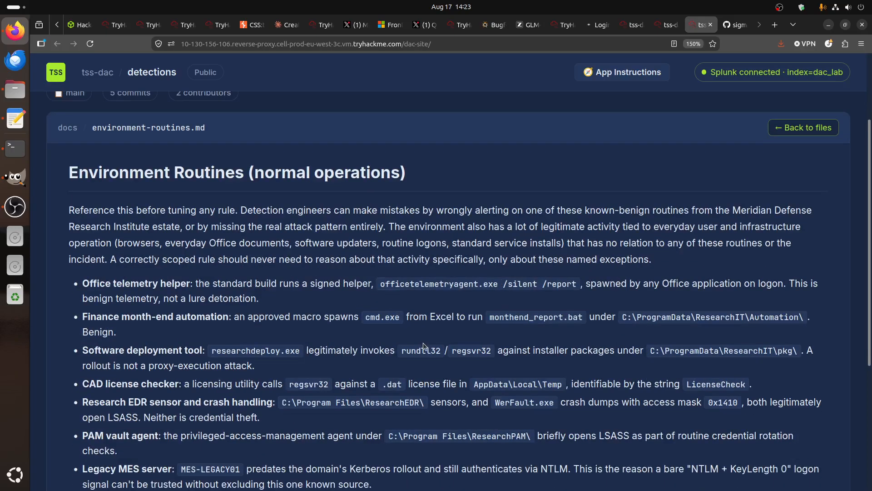
pyautogui.moveTo(252, 174); pyautogui.dragTo(401, 172)
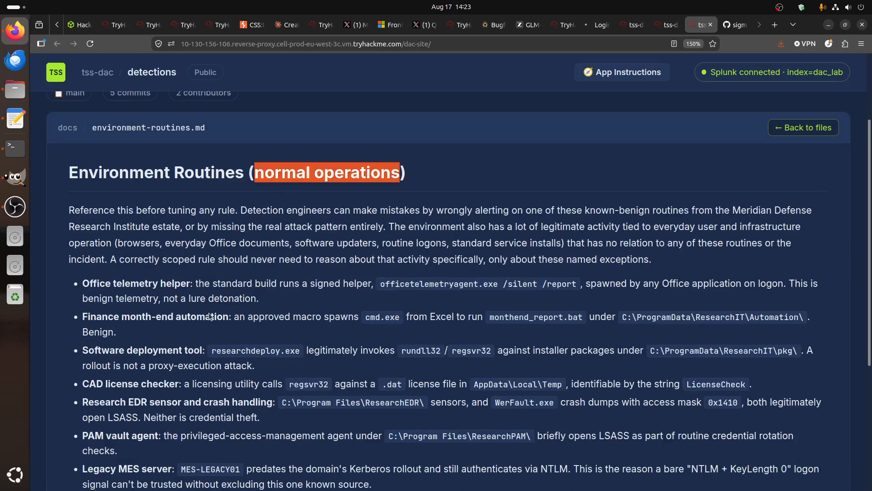
pyautogui.scroll(-2, 390, 421)
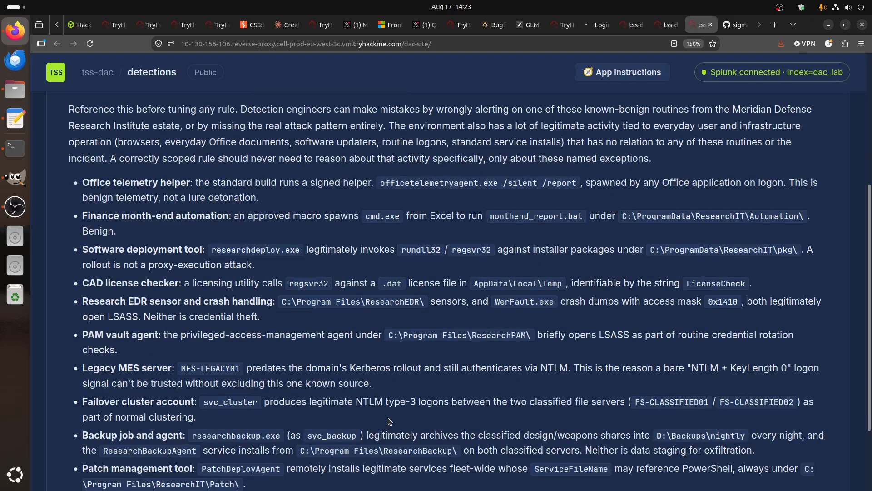
# Open incident_report.md from the threat-intel folder in the second repository tab and review its summary and kill chain table
pyautogui.click(667, 24)
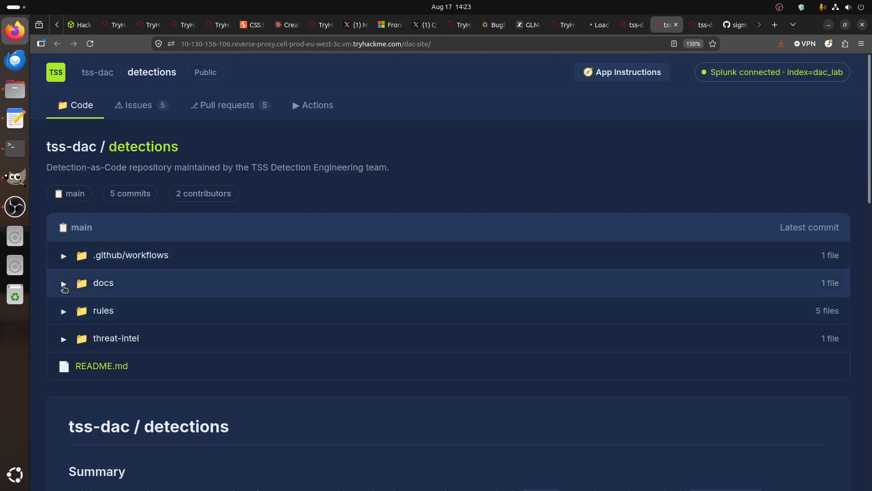
pyautogui.click(64, 339)
pyautogui.click(128, 366)
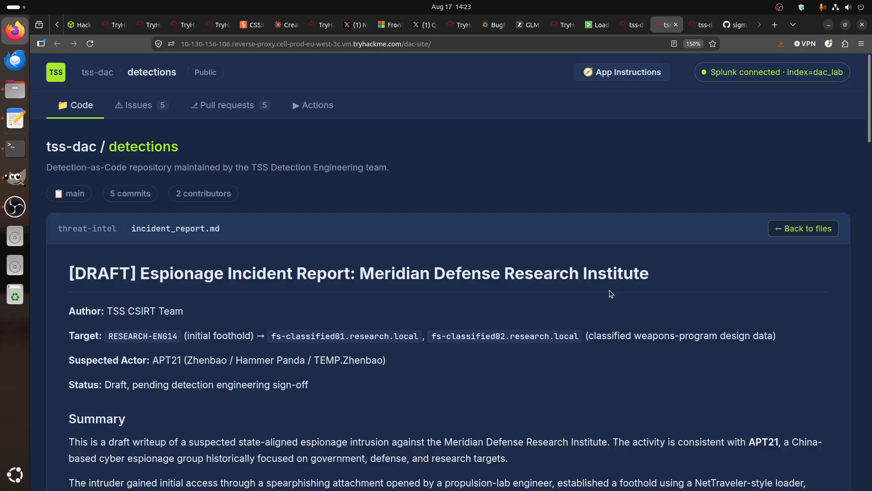
pyautogui.scroll(-3, 609, 291)
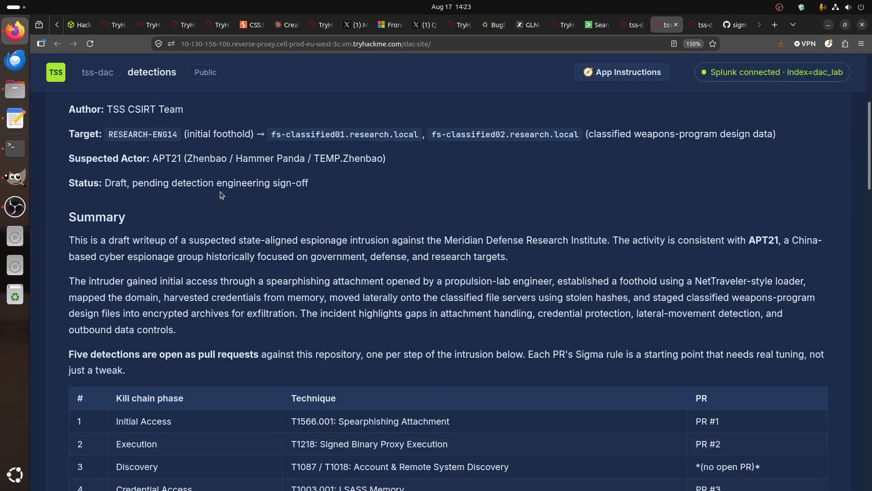
pyautogui.scroll(-2, 432, 240)
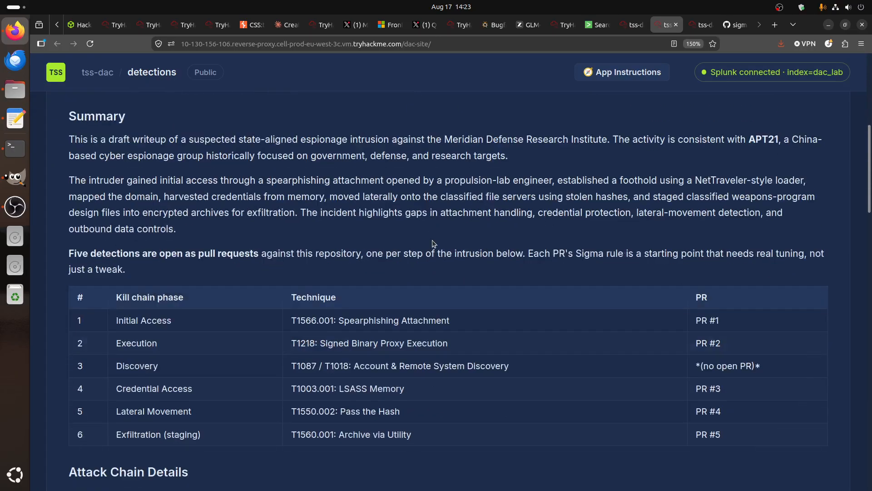
pyautogui.moveTo(434, 279); pyautogui.dragTo(487, 437)
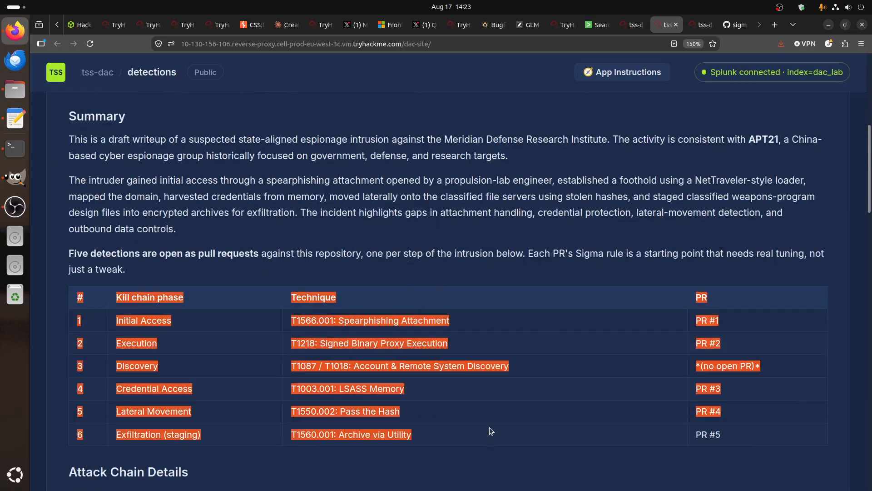
# Examine the report's Attack Chain Details, starting with Initial Access via Spearphishing Attachment (PR #1)
pyautogui.scroll(-2, 488, 434)
pyautogui.click(490, 421)
pyautogui.scroll(-3, 472, 367)
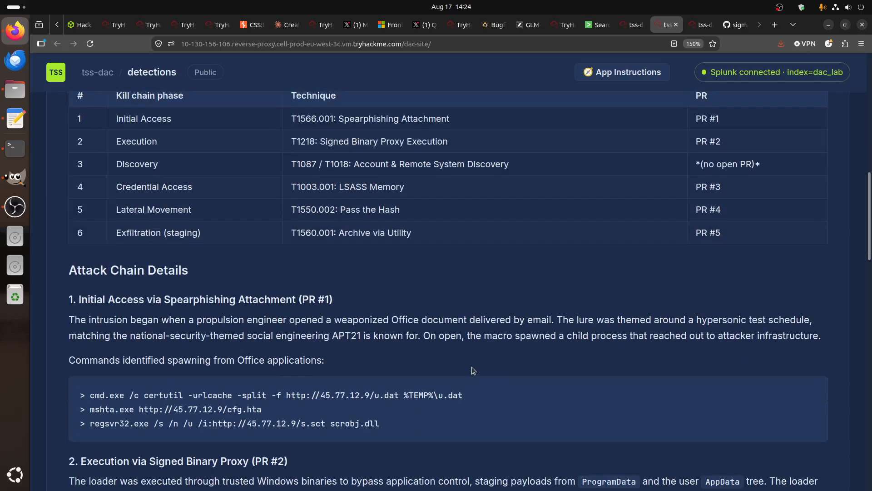
pyautogui.scroll(-1, 471, 367)
pyautogui.moveTo(146, 182); pyautogui.dragTo(364, 218)
pyautogui.click(152, 214)
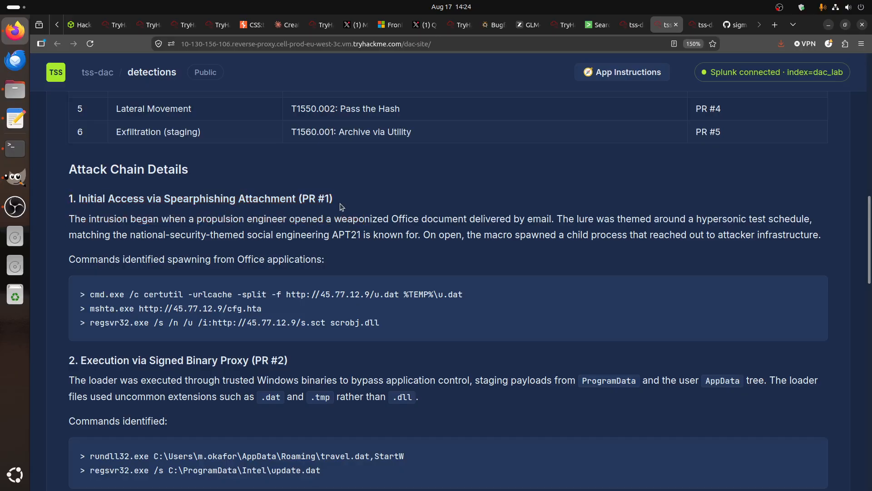
# Open the Issues list in the first detections repository tab to view the coverage gaps
pyautogui.click(632, 25)
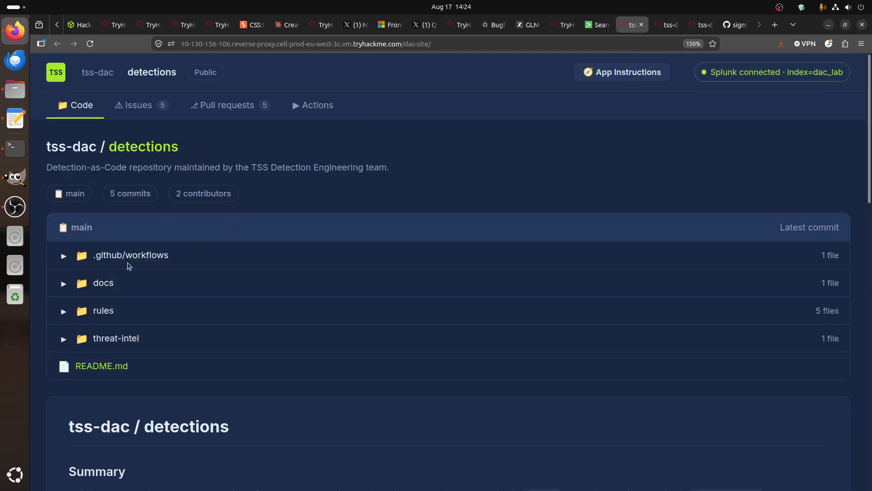
pyautogui.click(138, 108)
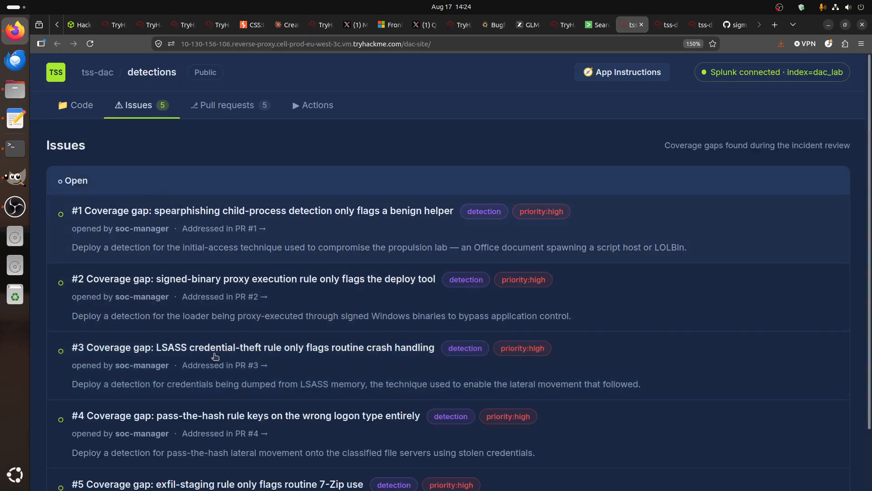
# Set the Splunk tab's page zoom to 140% and open Splunk's Search page in a second browser tab
pyautogui.click(598, 25)
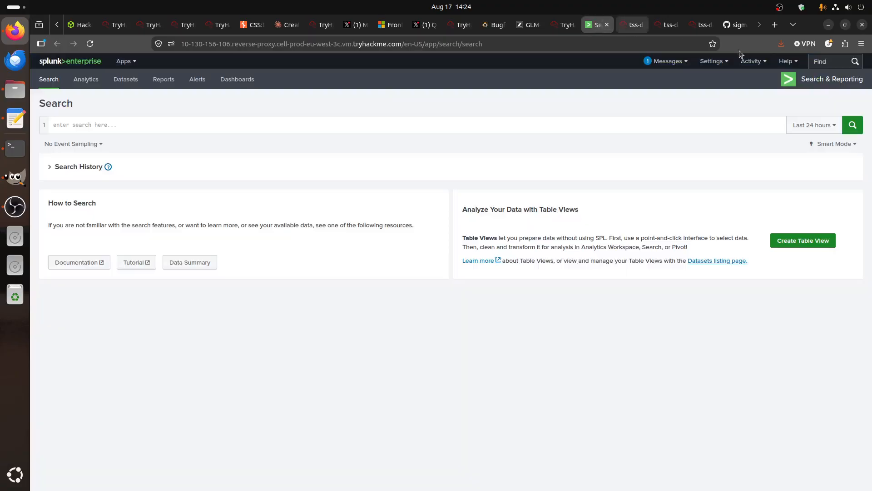
pyautogui.click(861, 45)
pyautogui.click(843, 293)
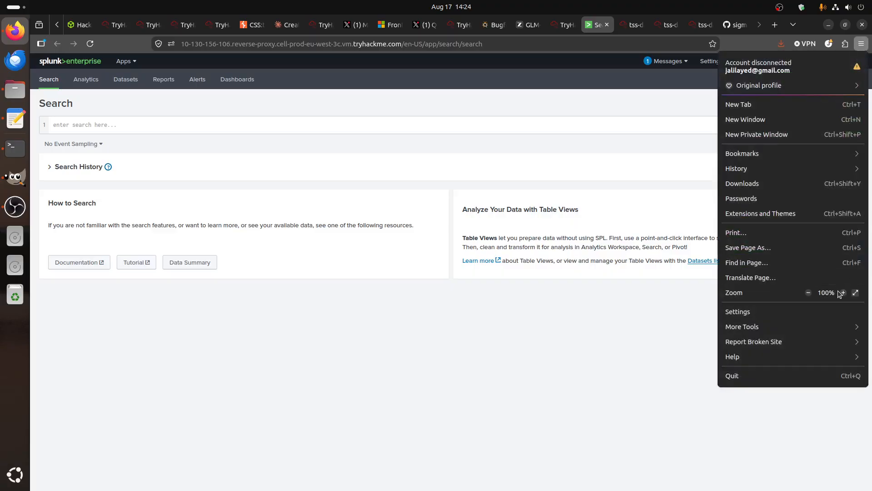
pyautogui.click(843, 293)
pyautogui.click(843, 292)
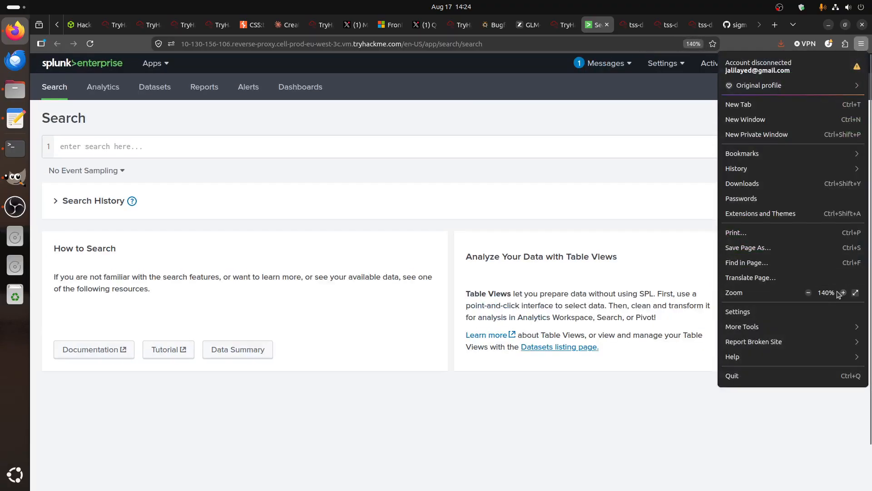
pyautogui.click(286, 144)
pyautogui.rightClick(64, 100)
pyautogui.click(72, 104)
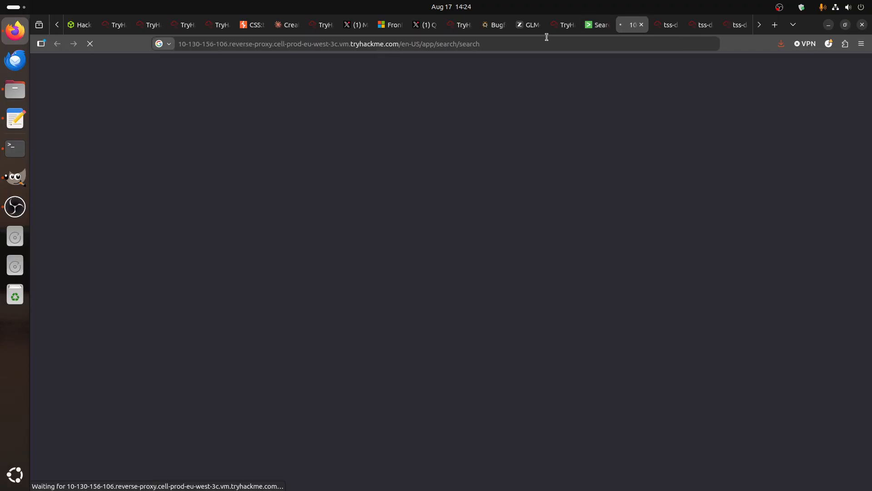
# Copy index="dac_lab" from the TryHackMe room's Lab Access section and run it in the first Splunk tab over All time
pyautogui.click(564, 24)
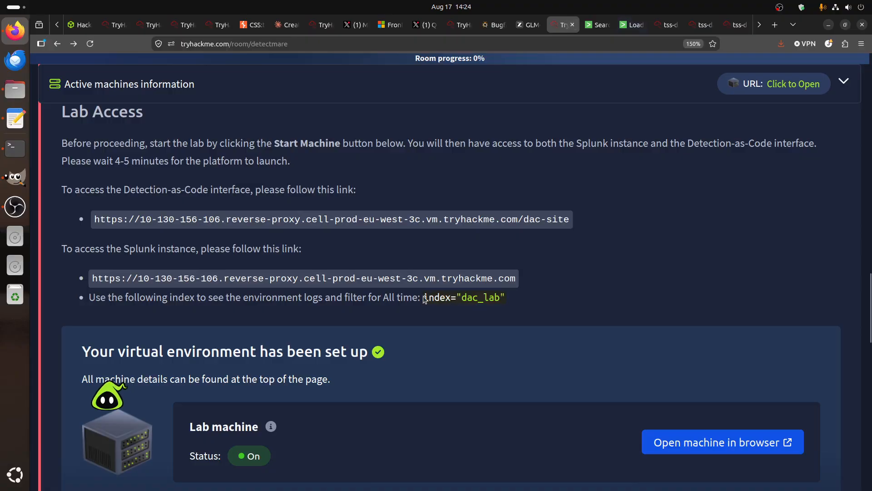
pyautogui.moveTo(424, 298); pyautogui.dragTo(504, 296)
pyautogui.hotkey('ctrl', 'c')
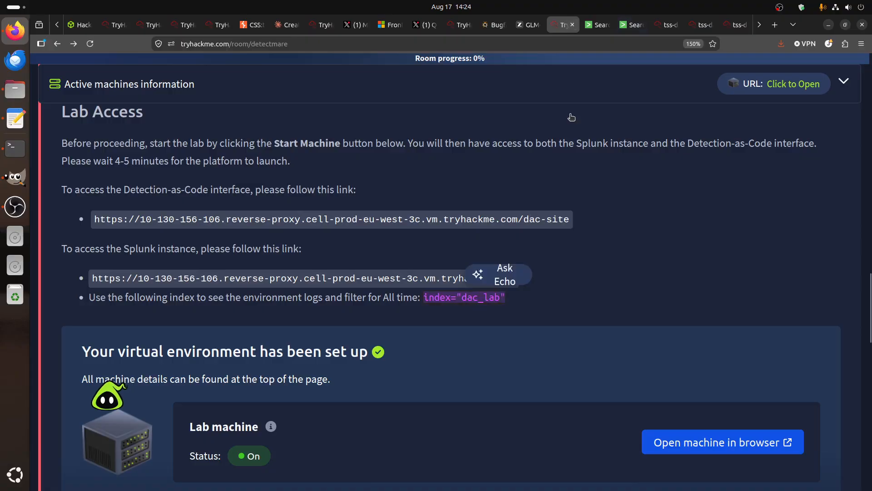
pyautogui.click(596, 25)
pyautogui.click(259, 147)
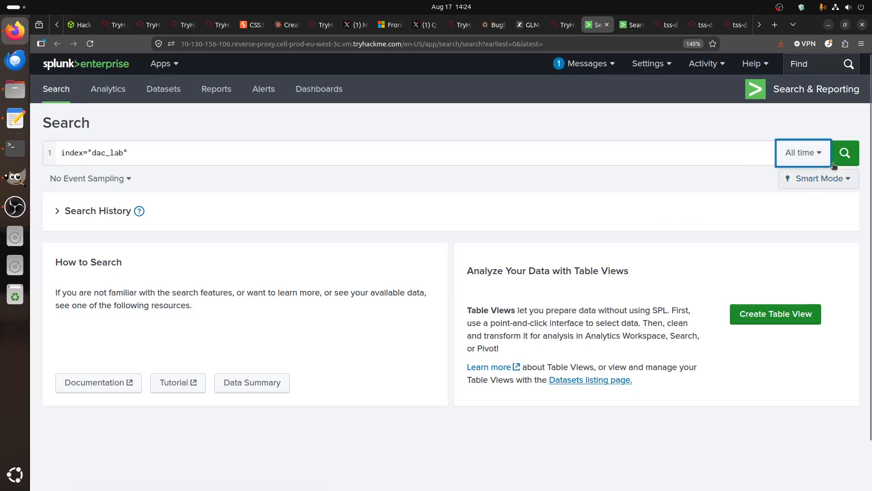
pyautogui.click(844, 156)
# Run the same index="dac_lab" search over All time in the second Splunk tab
pyautogui.click(634, 25)
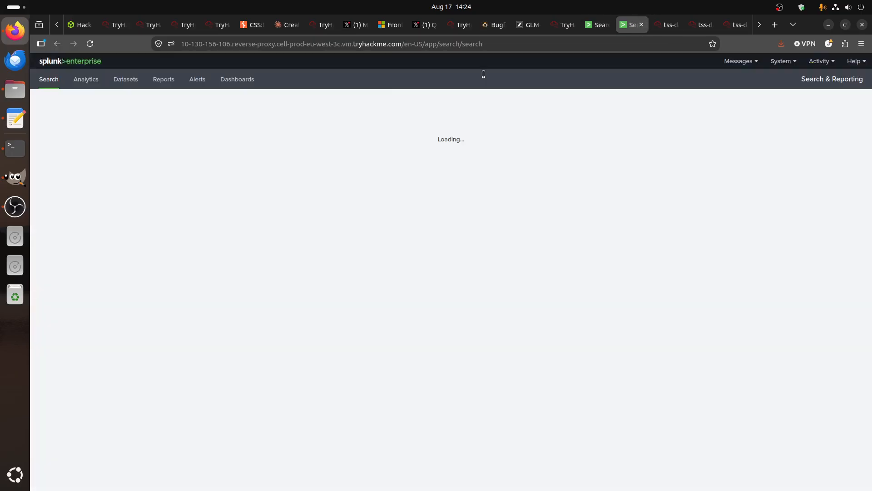
pyautogui.click(176, 128)
pyautogui.hotkey('ctrl', 'v')
pyautogui.click(811, 125)
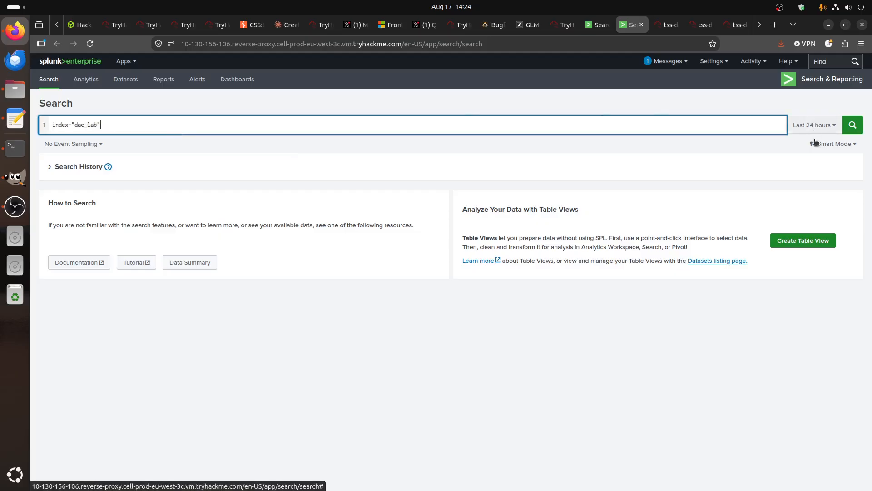
pyautogui.click(787, 175)
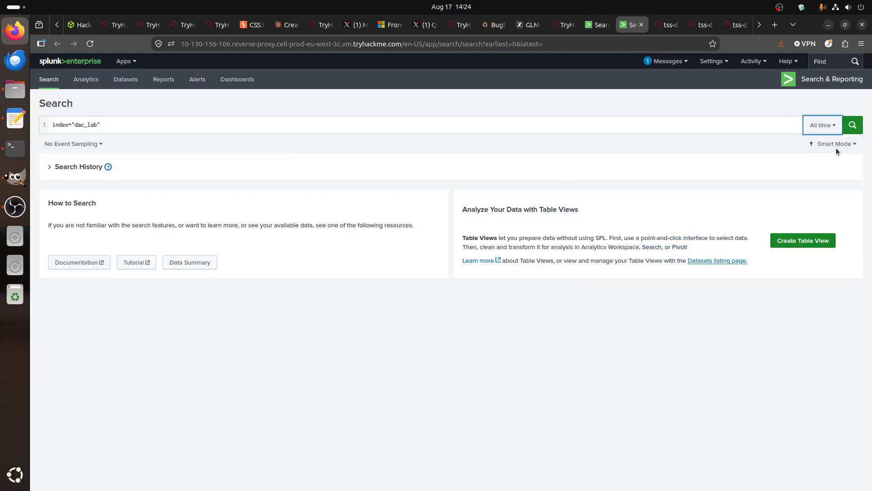
pyautogui.click(853, 125)
# Set the page zoom of the second Splunk tab to 140%
pyautogui.click(861, 44)
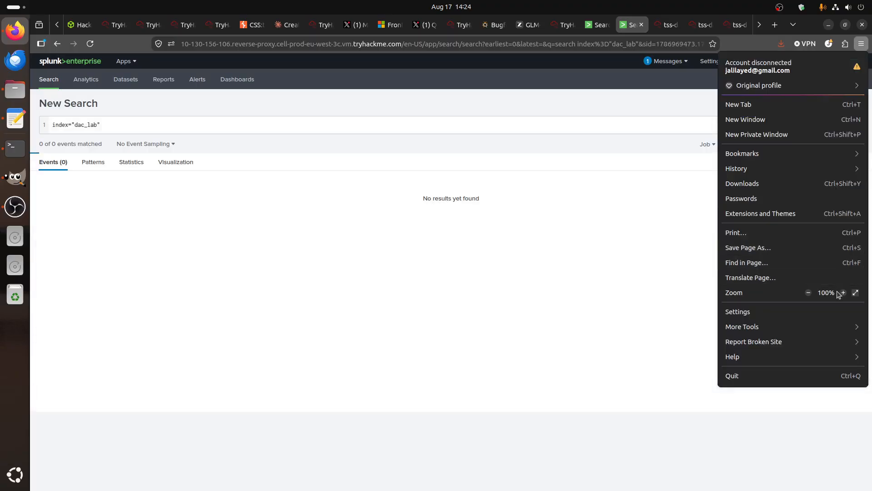
pyautogui.click(843, 293)
pyautogui.click(843, 292)
pyautogui.click(843, 293)
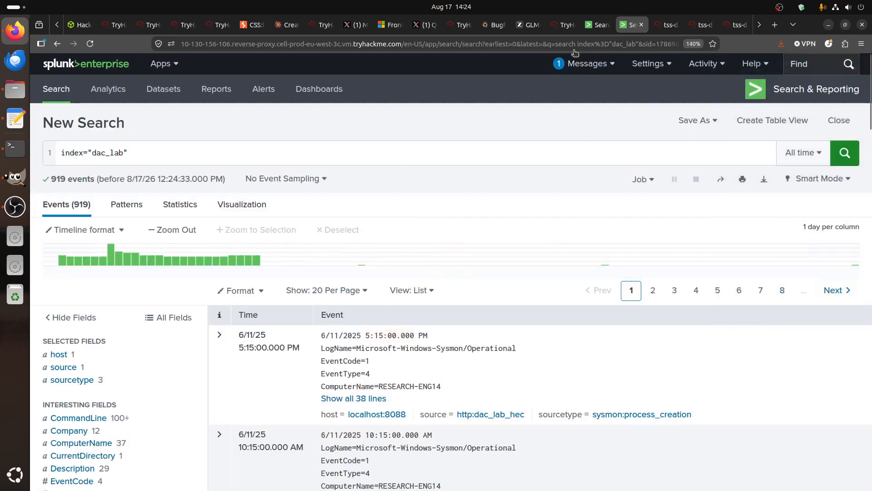
# Return to the DetectMare room and read the question about the doc file opened by the infected user
pyautogui.click(563, 24)
pyautogui.scroll(-10, 399, 352)
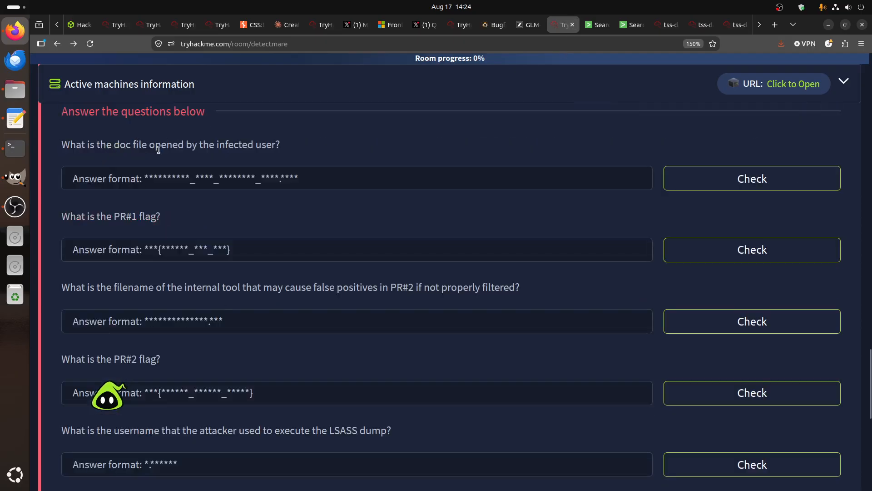
pyautogui.moveTo(113, 144); pyautogui.dragTo(351, 150)
pyautogui.click(353, 151)
# Review the commands spawned from Office applications in the incident report and select the attacker IP 45.77.12.9
pyautogui.click(665, 26)
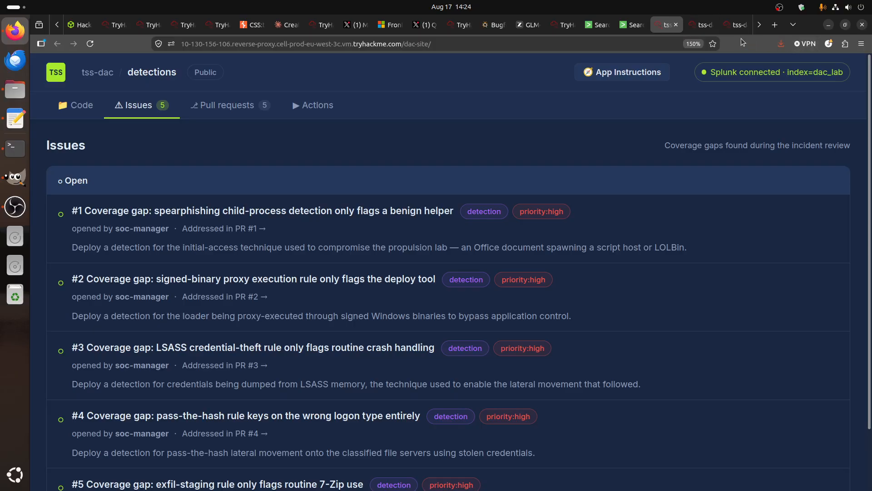
pyautogui.click(759, 26)
pyautogui.click(664, 27)
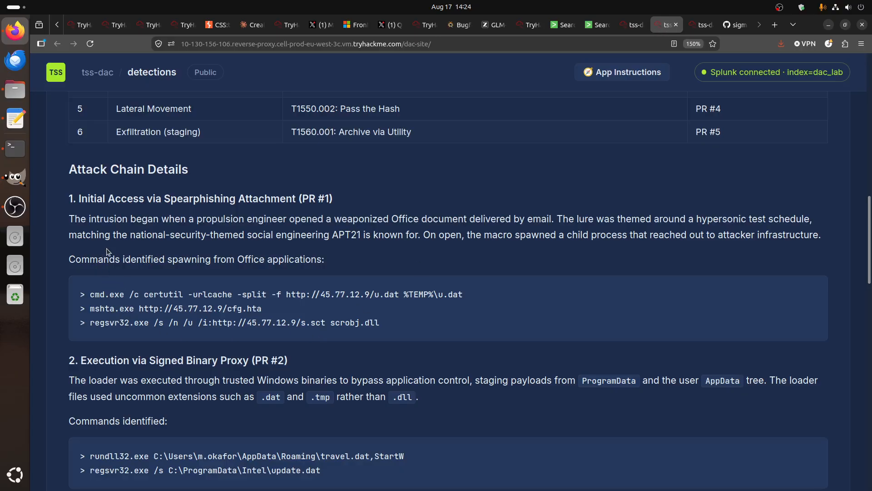
pyautogui.moveTo(107, 252); pyautogui.dragTo(412, 319)
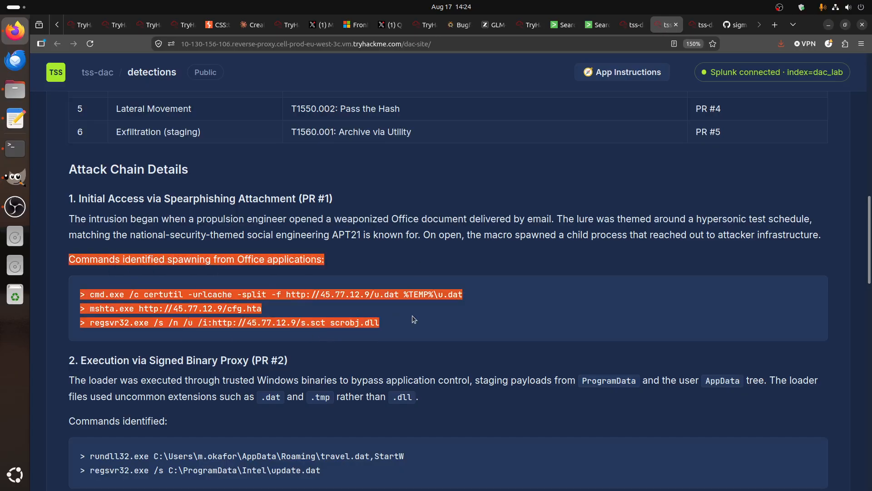
pyautogui.click(413, 318)
pyautogui.moveTo(369, 295); pyautogui.dragTo(324, 296)
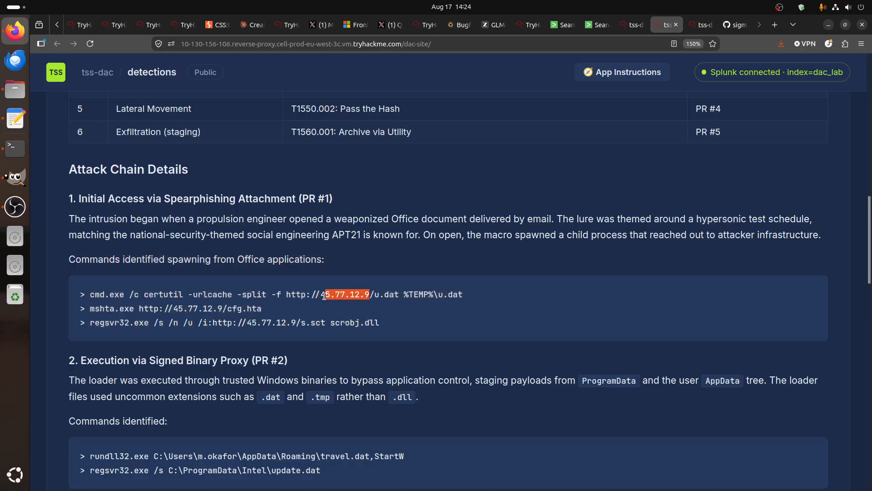
# Search index="dac_lab" for "45.77.12.9" in Splunk, table _time ParentImage ParentCommandLine User Image CommandLine, and identify the document WINWORD.EXE opened
pyautogui.click(565, 25)
pyautogui.click(240, 154)
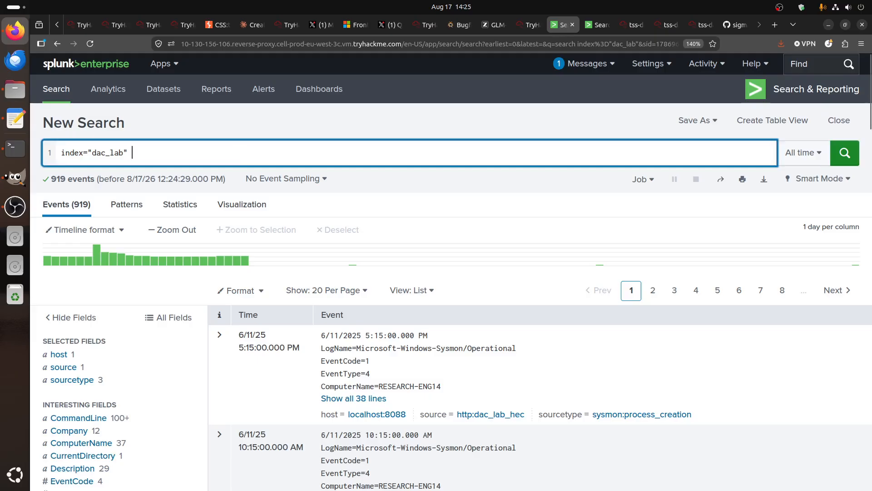
pyautogui.write('"')
pyautogui.write('45.77.12.9')
pyautogui.write('"')
pyautogui.write('| table')
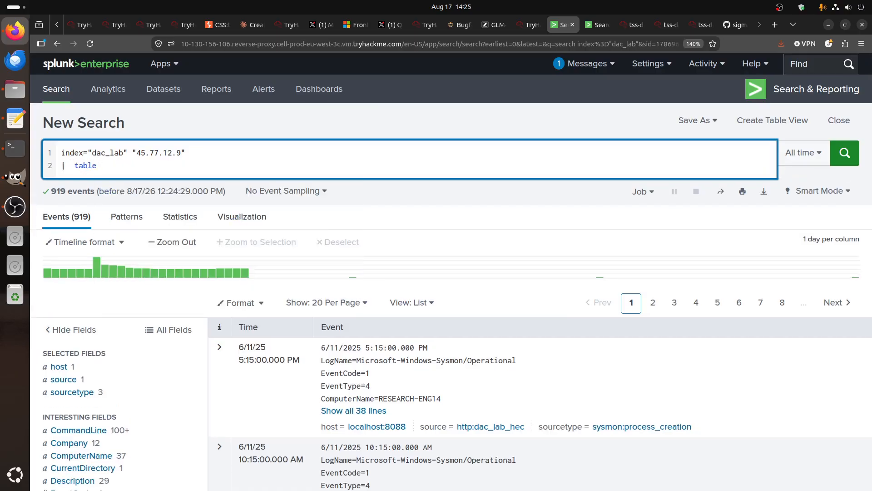
pyautogui.write(' _time Paren')
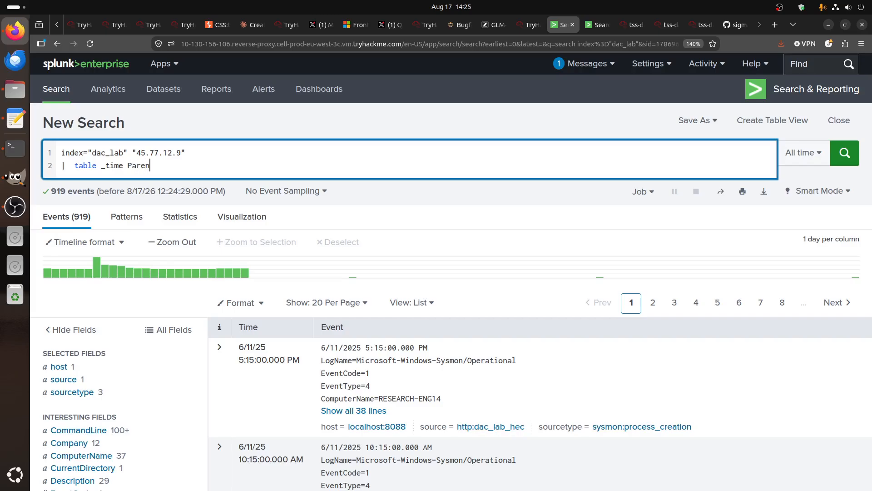
pyautogui.write('tImage ParentComman')
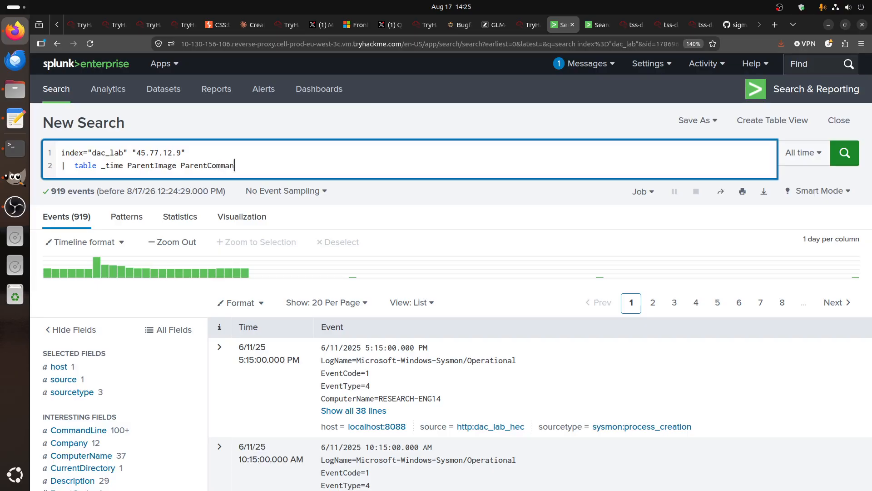
pyautogui.write('dLine us')
pyautogui.press('BackSpace')
pyautogui.write('User Image C')
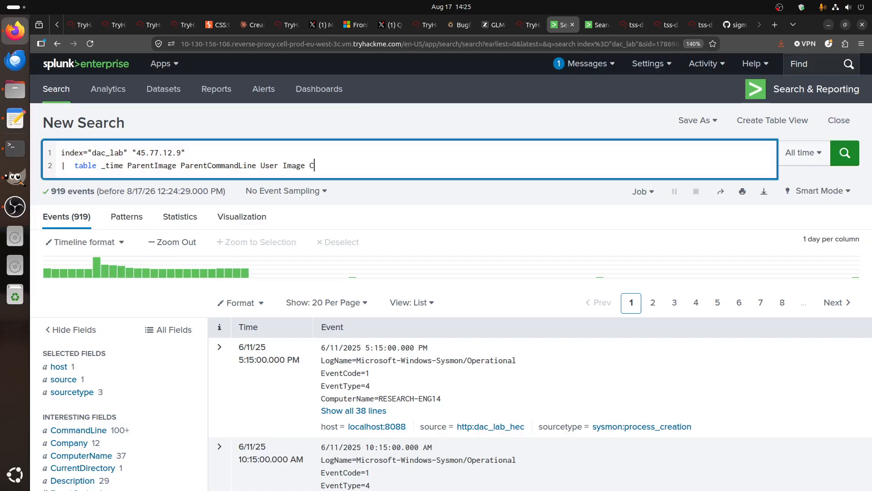
pyautogui.write('ommandLine')
pyautogui.press('Return')
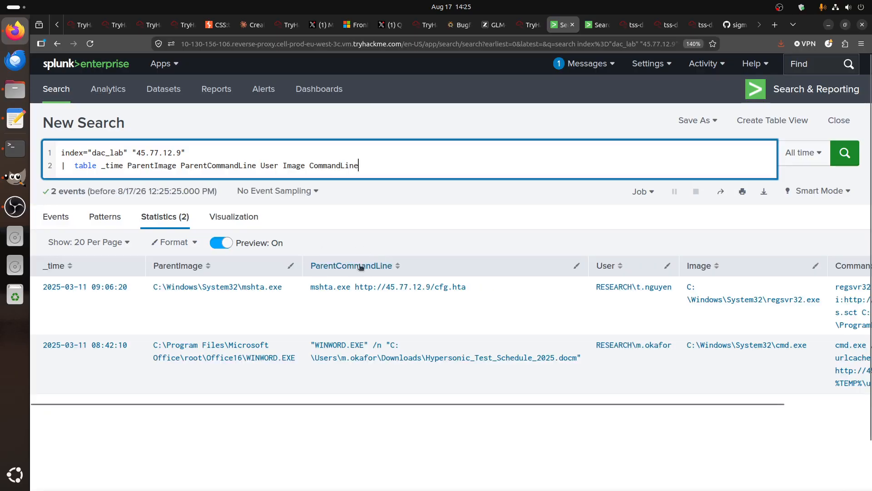
pyautogui.moveTo(582, 359); pyautogui.dragTo(426, 362)
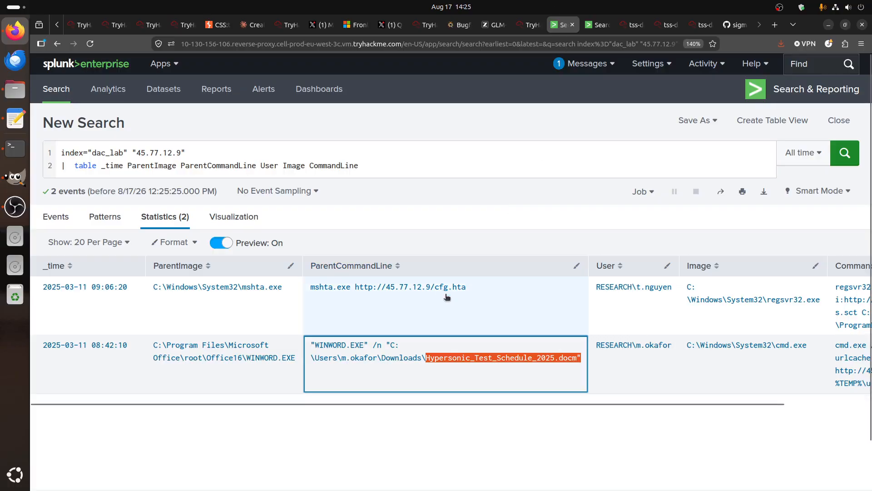
pyautogui.click(533, 456)
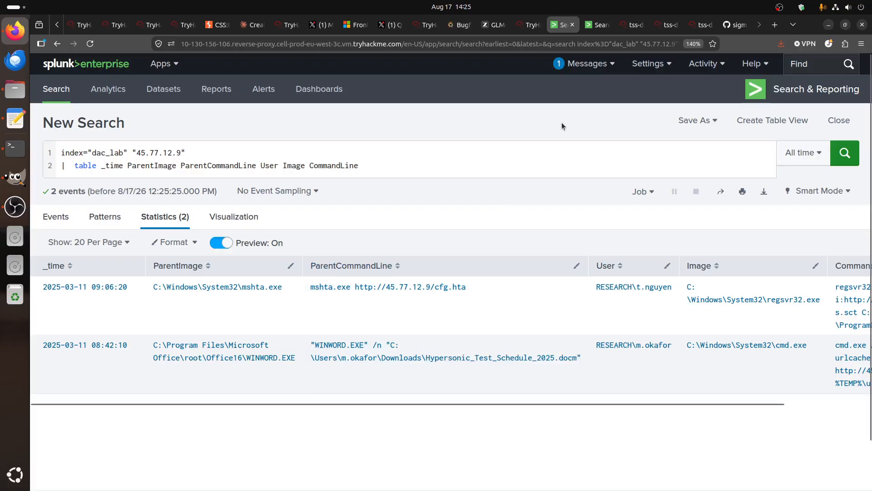
# Open rules/spearphish_office_child.yml from pull request #1 for editing and review its detection block
pyautogui.click(633, 28)
pyautogui.click(186, 214)
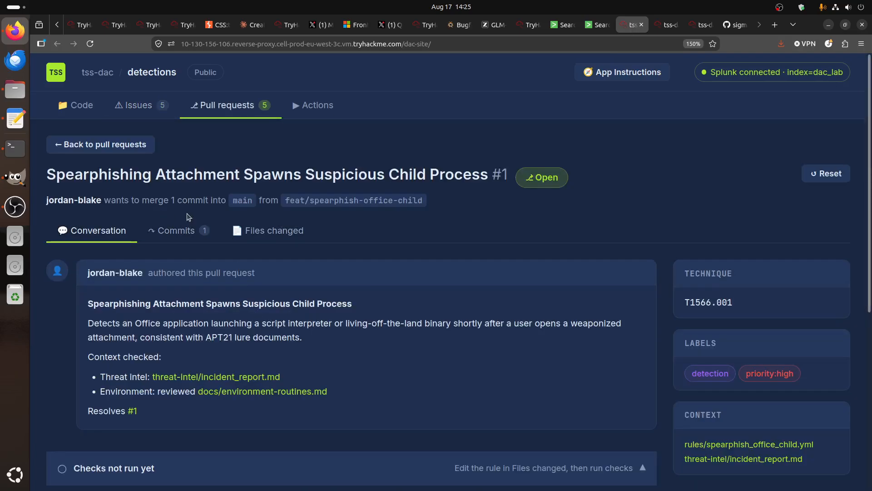
pyautogui.click(265, 232)
pyautogui.scroll(-1, 396, 353)
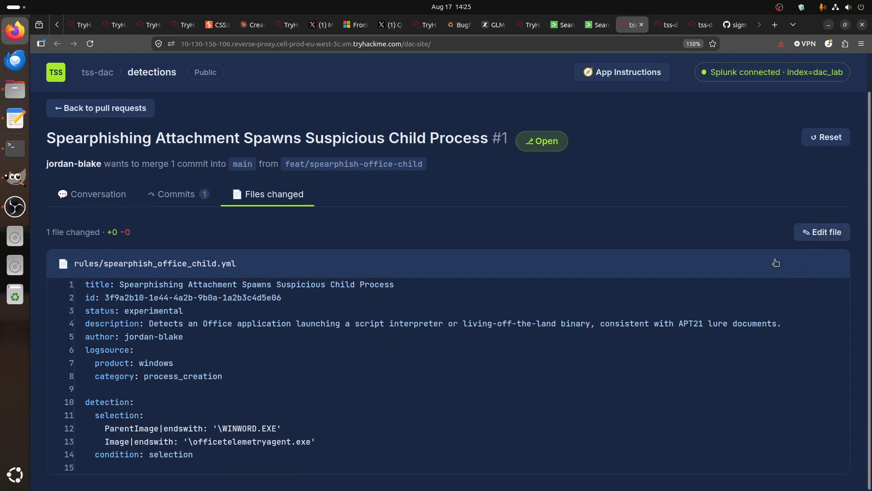
pyautogui.click(822, 232)
pyautogui.moveTo(131, 315); pyautogui.dragTo(368, 425)
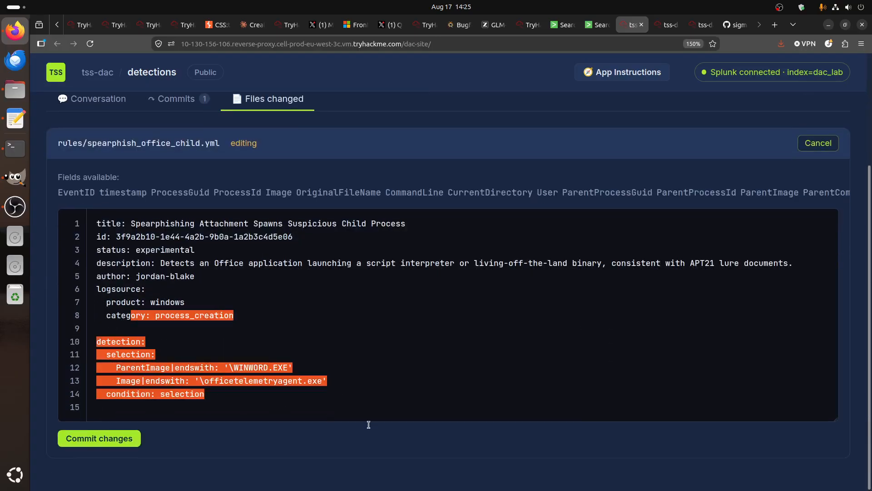
pyautogui.click(327, 374)
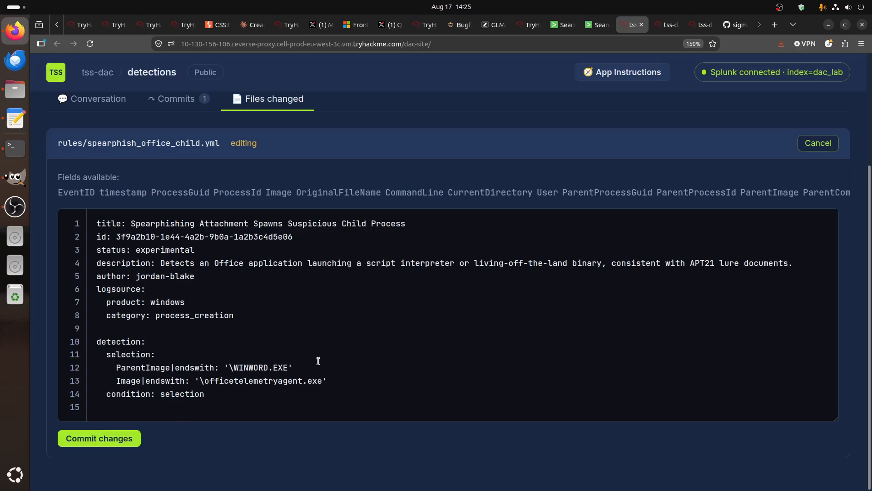
# Review the Finance month-end automation entry in the environment routines and the incident report's initial access description
pyautogui.click(702, 26)
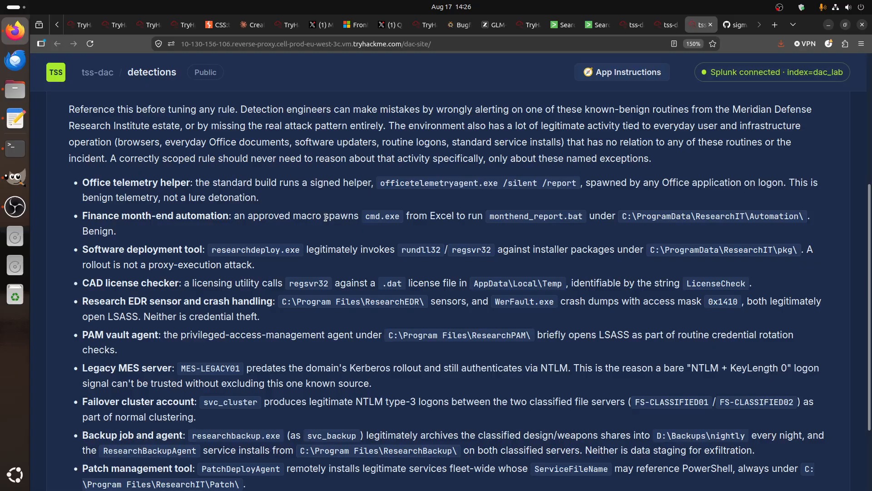
pyautogui.moveTo(325, 218); pyautogui.dragTo(294, 217)
pyautogui.tripleClick(600, 218)
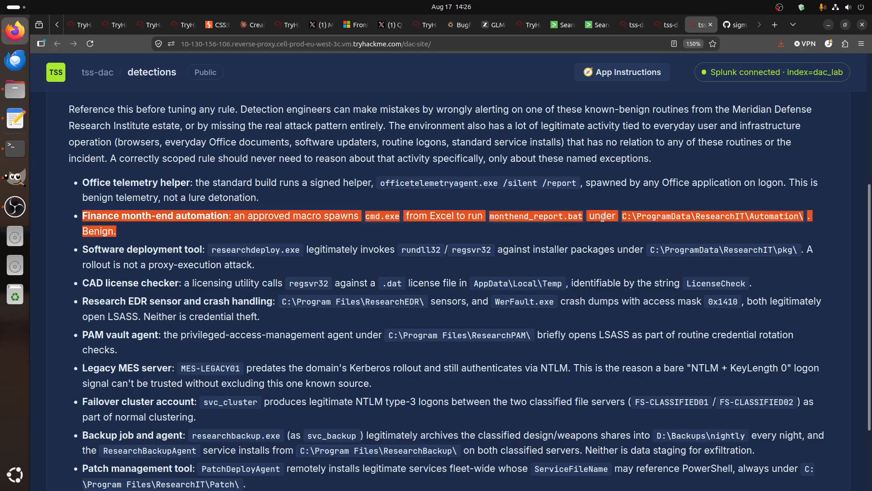
pyautogui.click(664, 28)
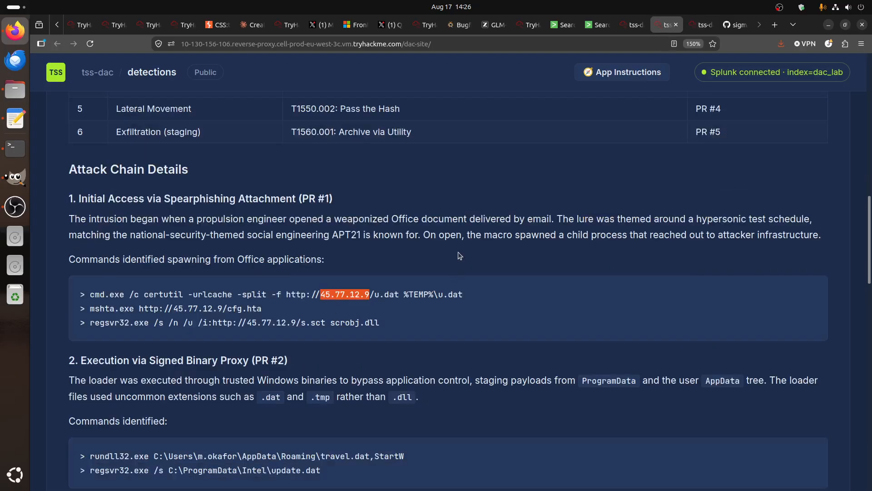
pyautogui.moveTo(364, 234); pyautogui.dragTo(327, 234)
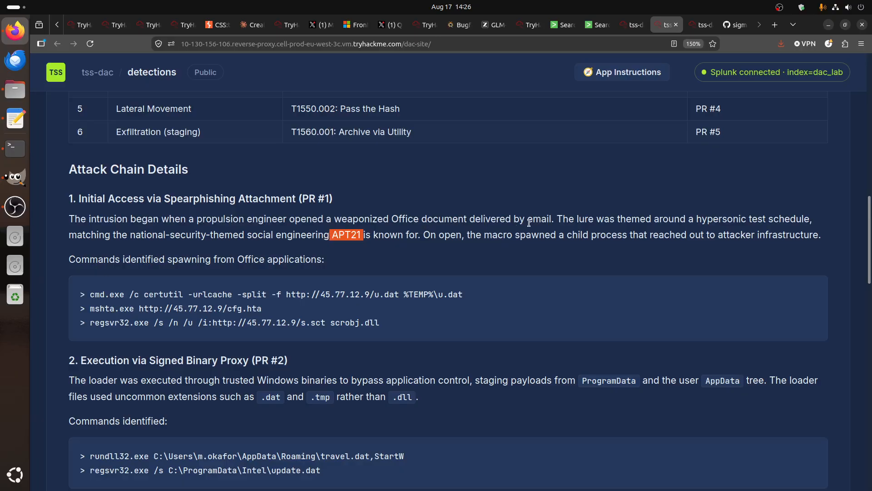
# Review the incident report's weaponized Office document description and the cmd.exe, mshta.exe and regsvr32.exe commands spawned from Office applications
pyautogui.moveTo(389, 220); pyautogui.dragTo(465, 219)
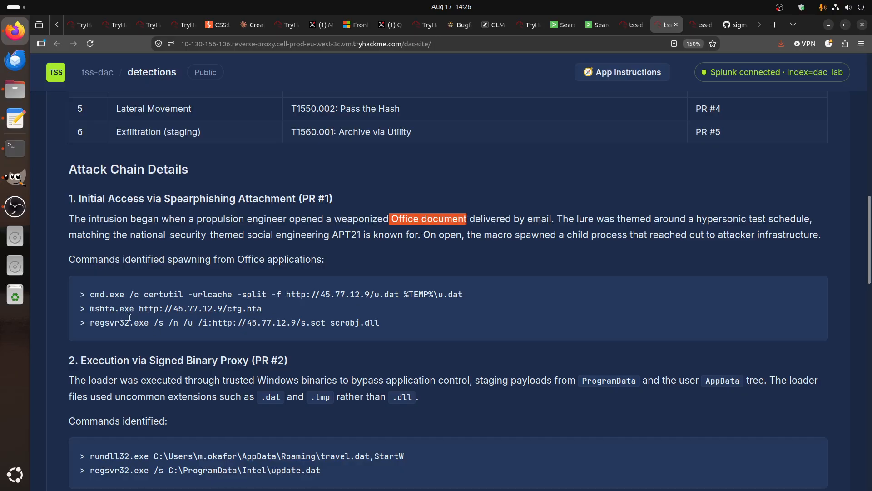
pyautogui.moveTo(125, 294); pyautogui.dragTo(90, 295)
pyautogui.moveTo(138, 308); pyautogui.dragTo(85, 309)
pyautogui.moveTo(471, 220); pyautogui.dragTo(406, 221)
pyautogui.moveTo(133, 325); pyautogui.dragTo(91, 309)
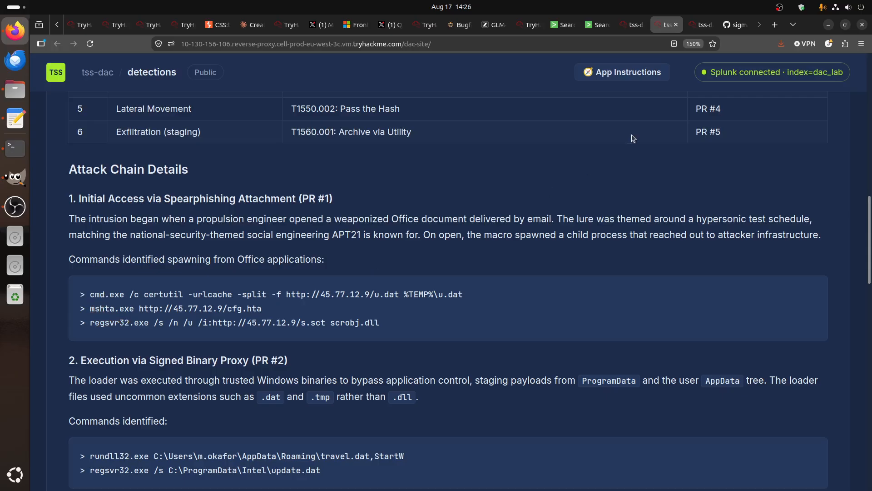
# In rules/spearphish_office_child.yml, rename the selection block as selection_parent and turn the ParentImage|endswith value '\WINWORD.EXE' into a list item
pyautogui.click(627, 25)
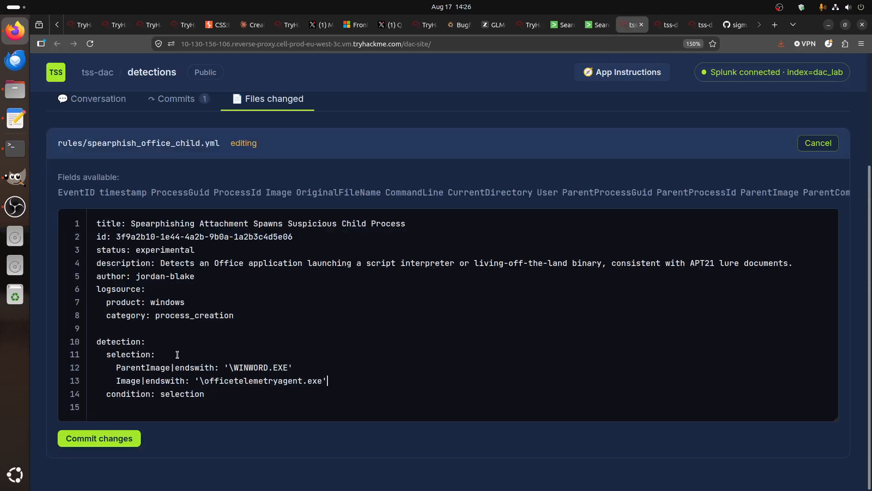
pyautogui.click(320, 368)
pyautogui.press('Return')
pyautogui.press('Return')
pyautogui.press('Return')
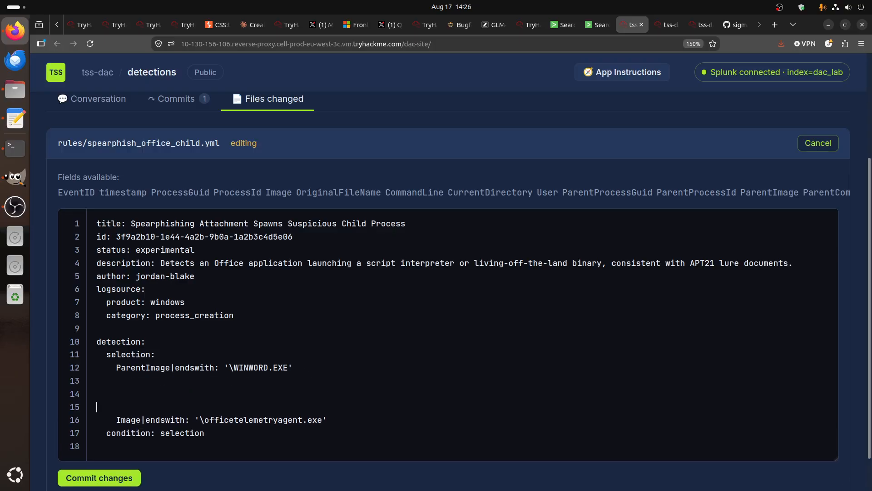
pyautogui.click(151, 357)
pyautogui.write('_parent')
pyautogui.click(226, 367)
pyautogui.press('Return')
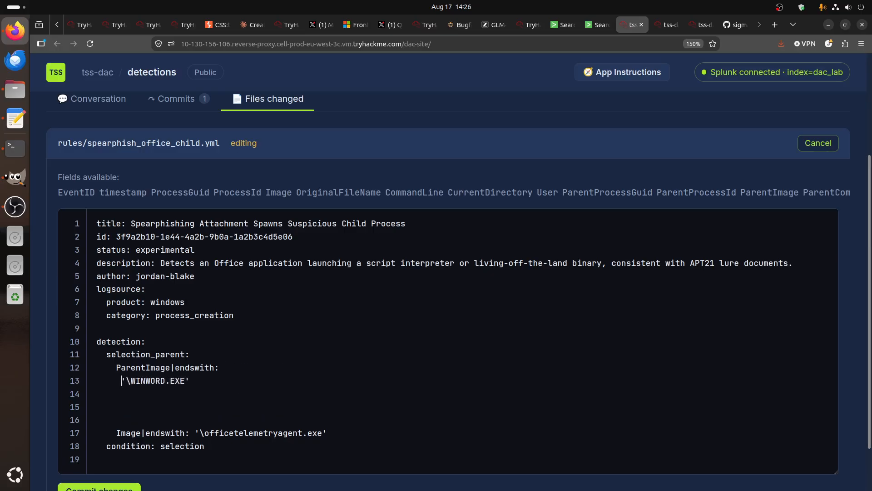
pyautogui.write('-')
# Add '\OUTLOOK.EXE' to the ParentImage|endswith list and start a third list item
pyautogui.click(279, 378)
pyautogui.press('Return')
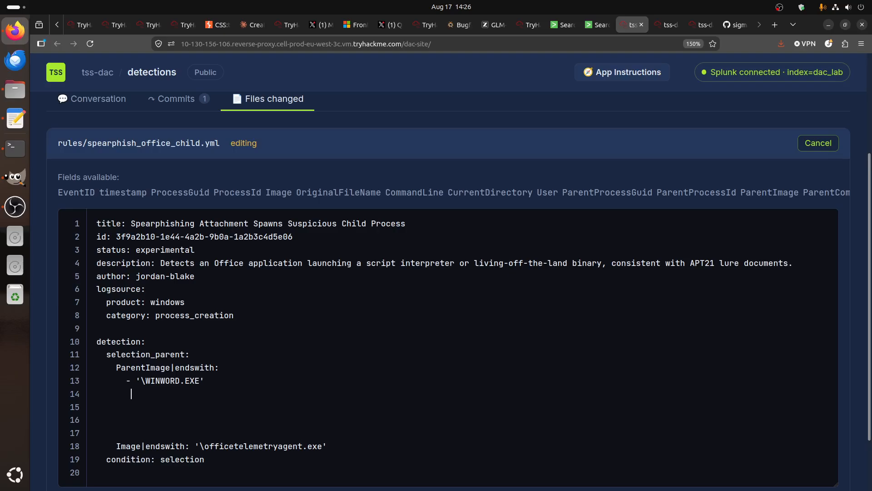
pyautogui.write("- '\\OUTLOOK.EXE")
pyautogui.press('Return')
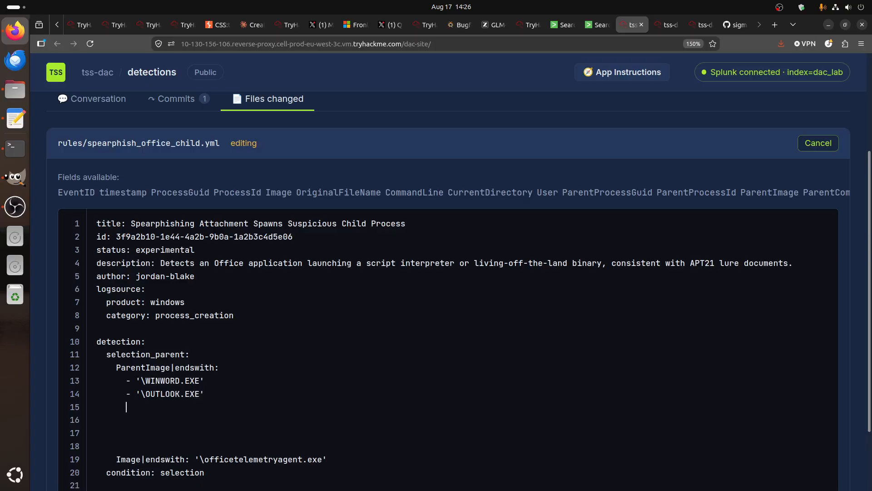
pyautogui.write('-')
# Check the environment routines for the Finance month-end automation and copy its script name monthend_report.bat
pyautogui.click(667, 24)
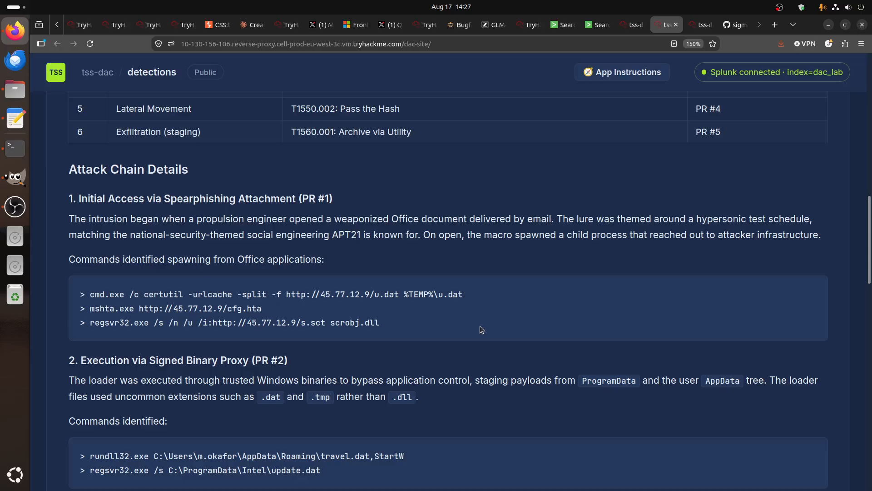
pyautogui.click(694, 25)
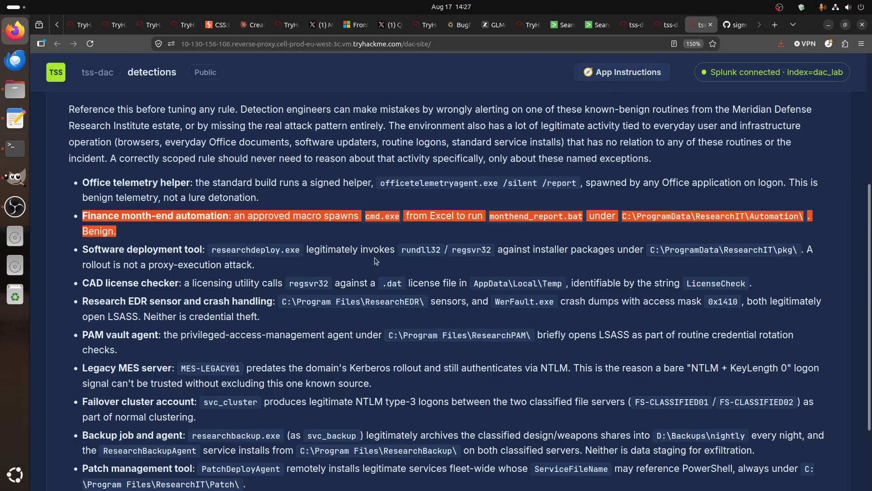
pyautogui.moveTo(213, 251); pyautogui.dragTo(301, 251)
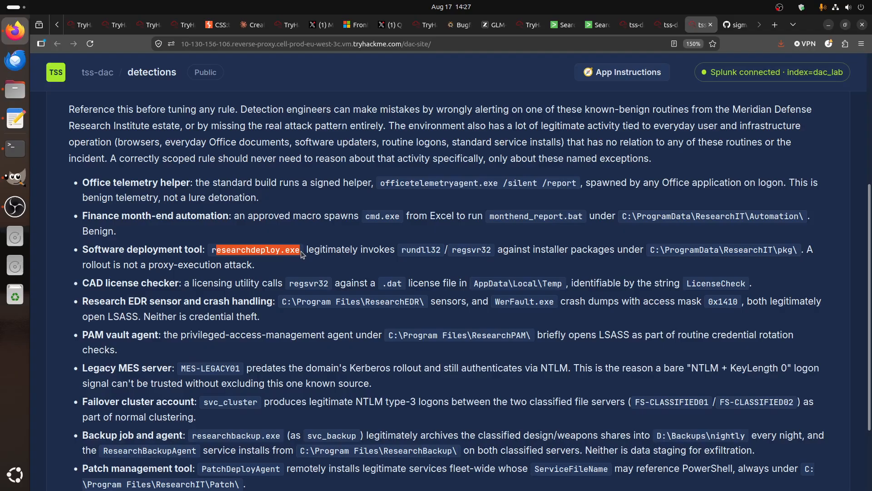
pyautogui.click(393, 221)
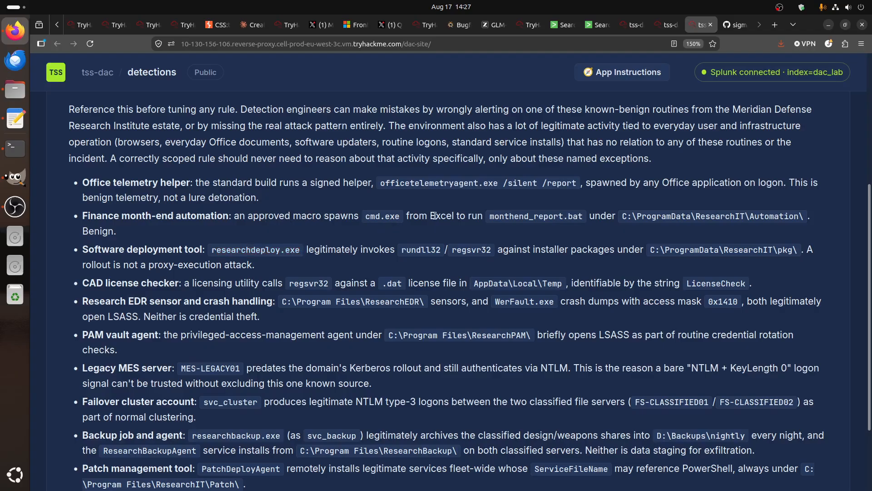
pyautogui.moveTo(576, 217); pyautogui.dragTo(489, 216)
pyautogui.hotkey('ctrl', 'c')
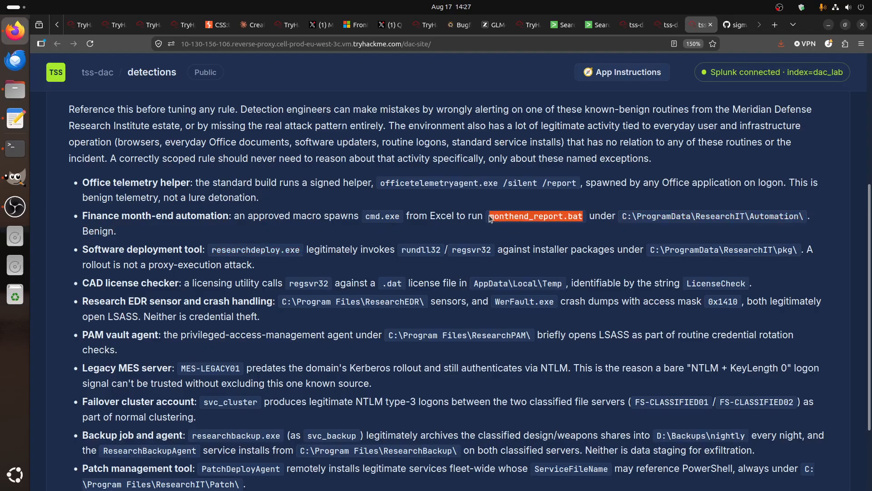
# Search index="dac_lab" for "monthend_report.bat" in Splunk, with the table _time ParentImage ParentCommandLine User Image CommandLine reused from the earlier search
pyautogui.click(598, 24)
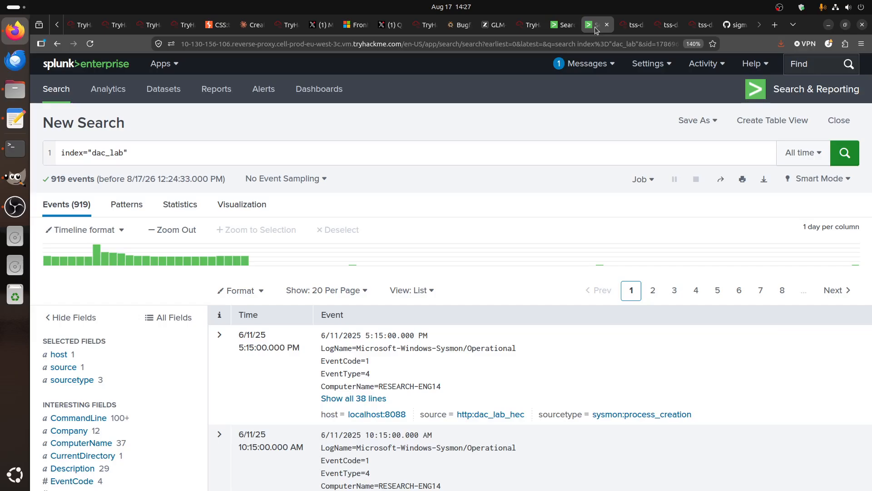
pyautogui.click(231, 157)
pyautogui.write('"')
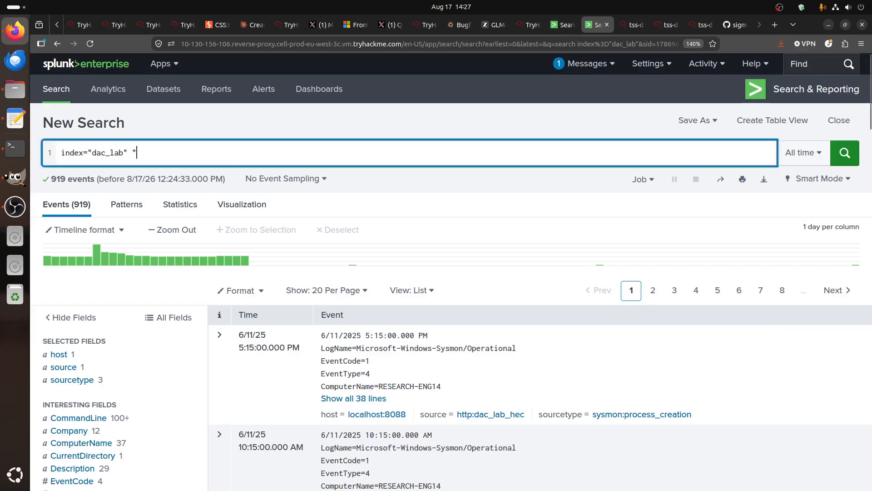
pyautogui.hotkey('ctrl', 'v')
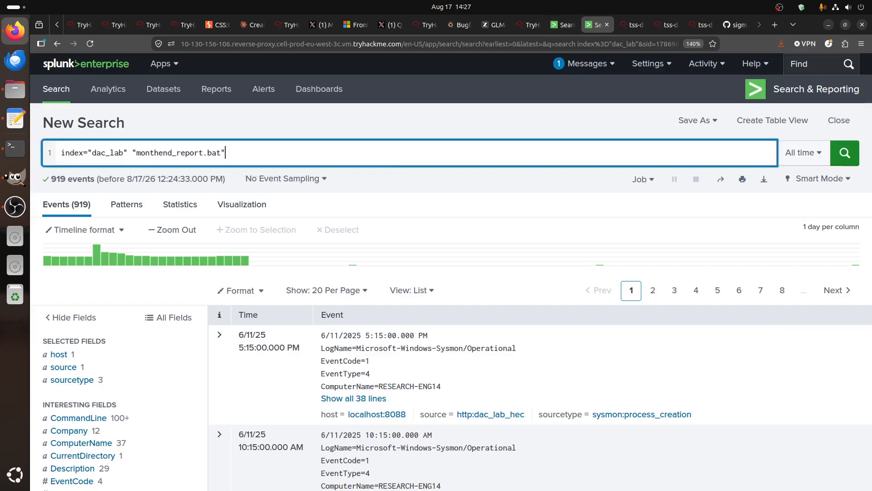
pyautogui.click(564, 24)
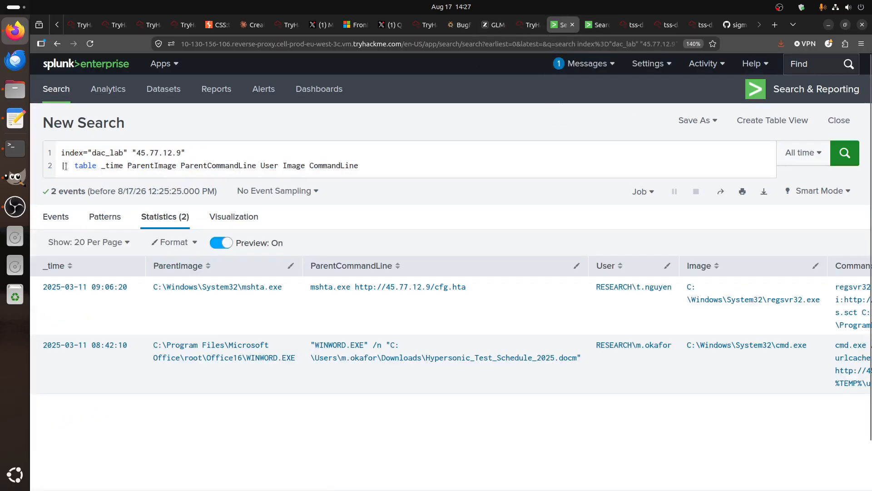
pyautogui.moveTo(63, 166); pyautogui.dragTo(382, 163)
pyautogui.hotkey('ctrl', 'c')
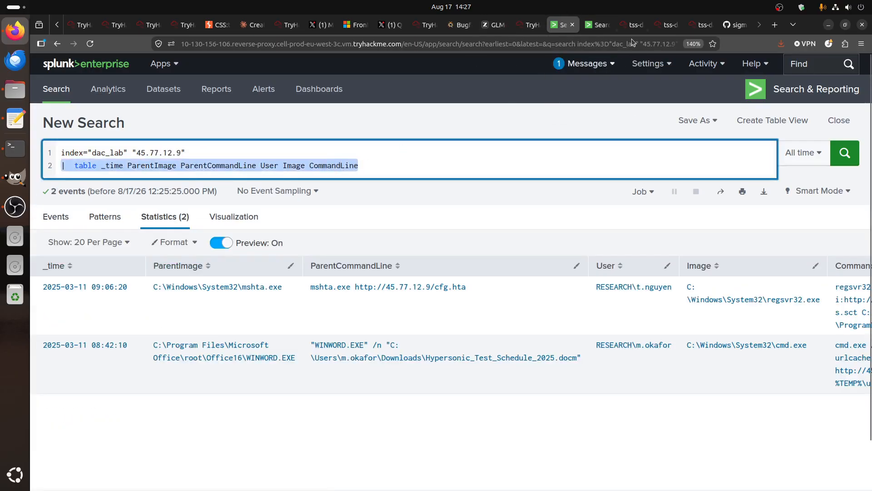
pyautogui.click(598, 25)
pyautogui.hotkey('ctrl', 'v')
pyautogui.press('Return')
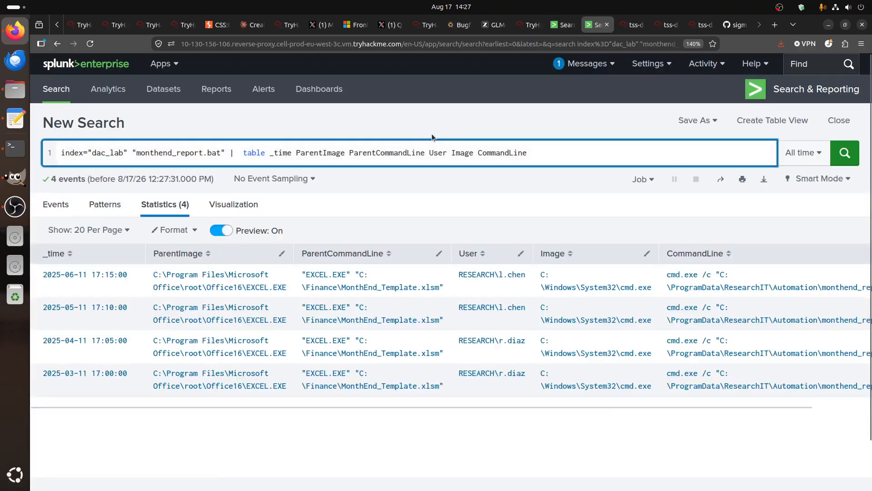
# Complete the third ParentImage|endswith item in the spearphishing rule as '\EXCEL.EXE', rechecking the month-end report events in Splunk
pyautogui.click(632, 25)
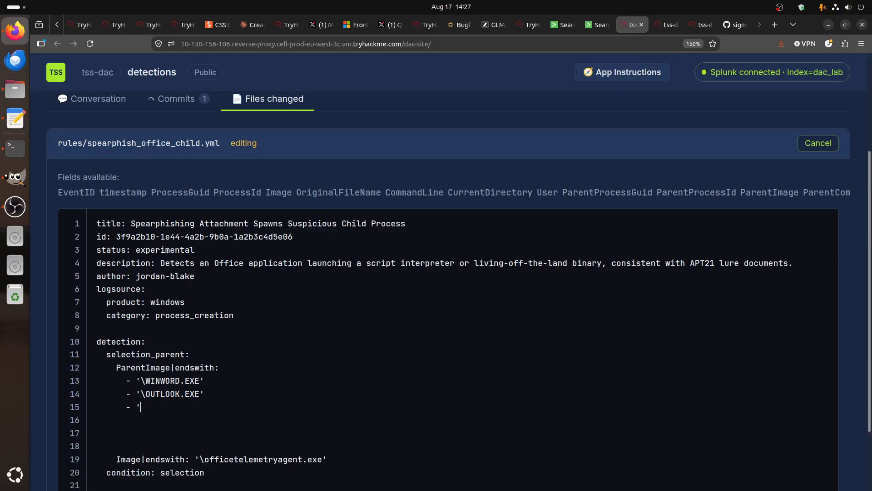
pyautogui.write('=')
pyautogui.press('BackSpace')
pyautogui.write('\\EX')
pyautogui.click(592, 26)
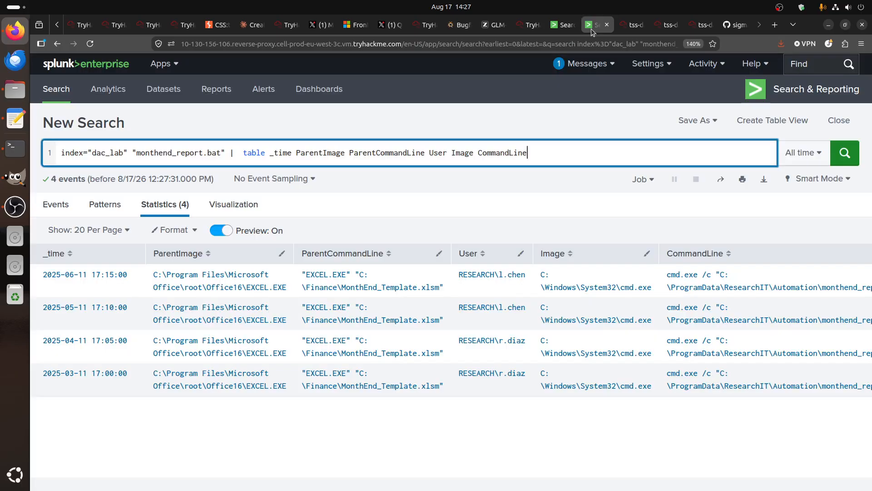
pyautogui.click(635, 27)
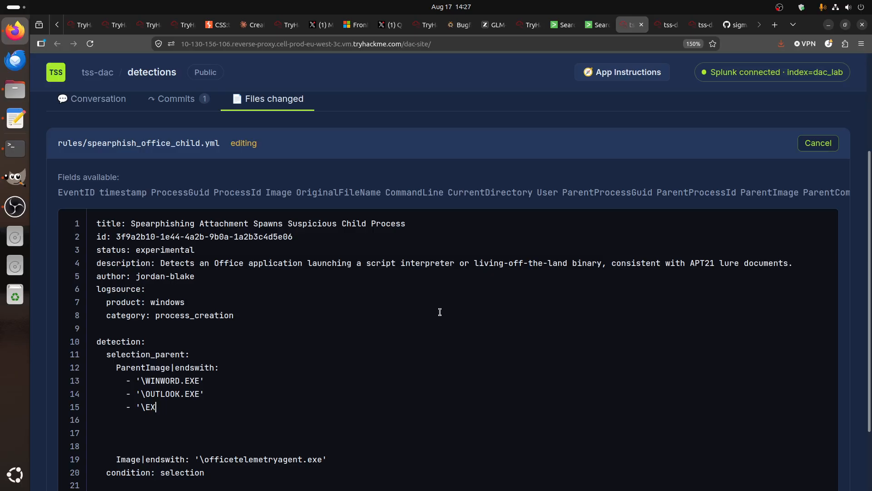
pyautogui.write("CEL.EXE'")
pyautogui.press('Return')
# Add a selection_child block below selection_parent with an Image|endswith: field
pyautogui.press('Return')
pyautogui.write('selection_child:')
pyautogui.press('Return')
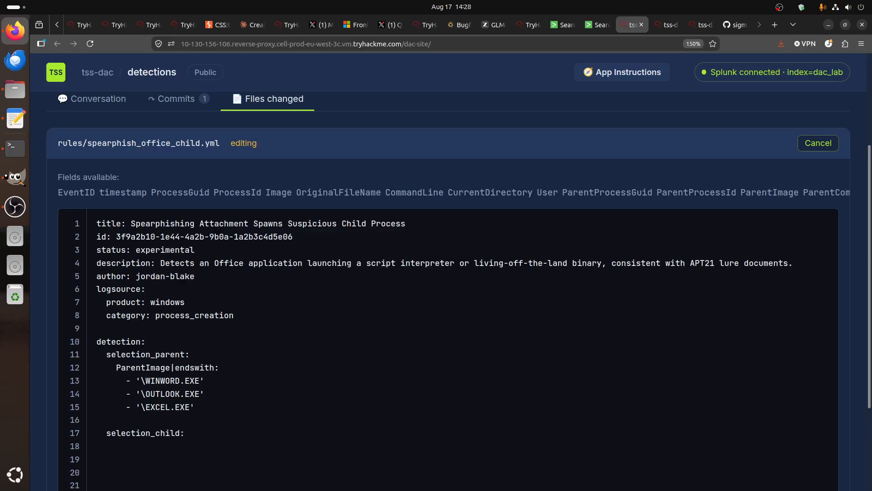
pyautogui.scroll(-3, 440, 312)
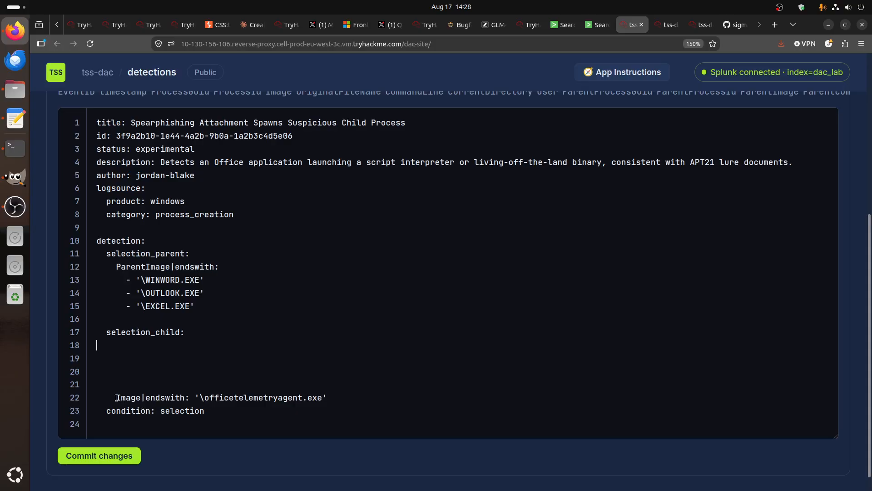
pyautogui.moveTo(116, 397); pyautogui.dragTo(189, 396)
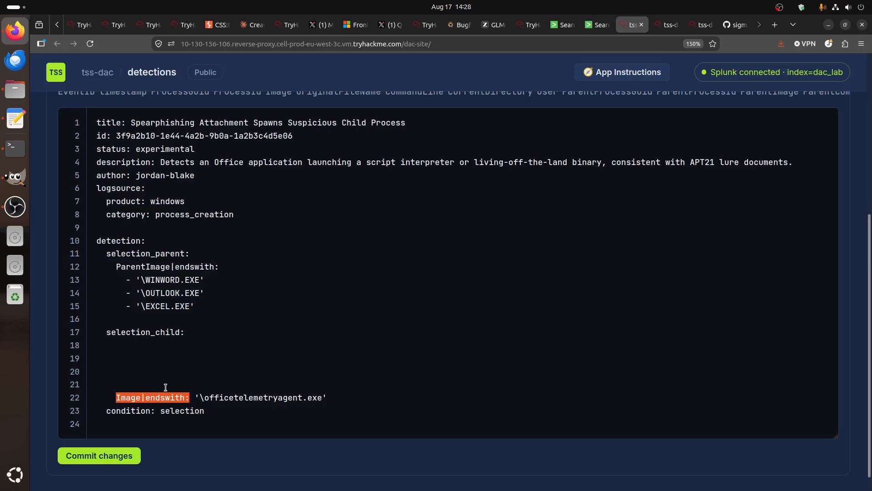
pyautogui.click(203, 333)
pyautogui.press('Return')
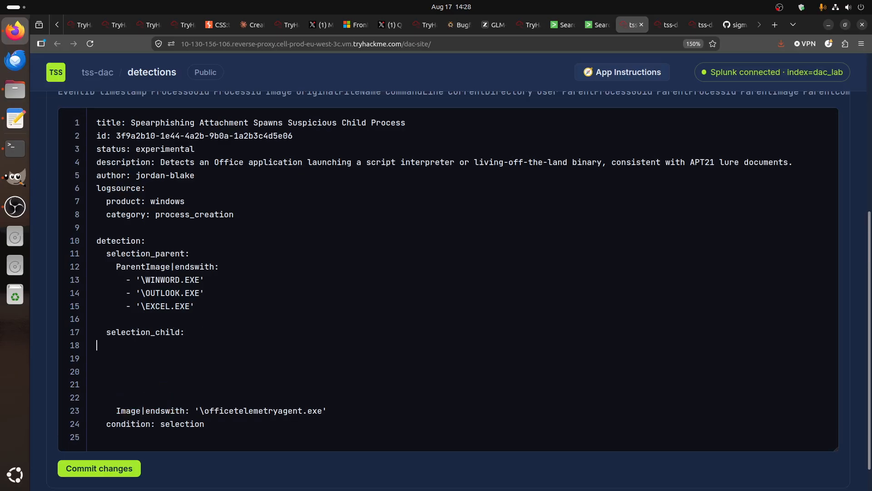
pyautogui.hotkey('ctrl', 'v')
pyautogui.press('Return')
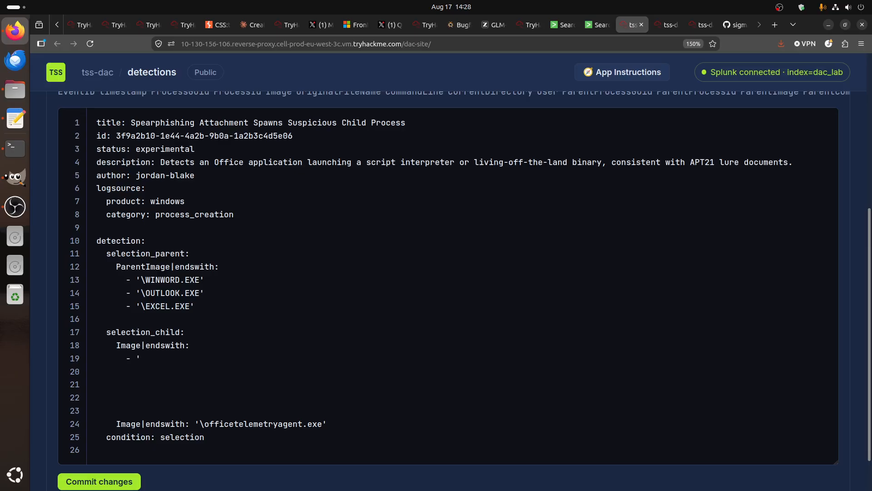
# Add '\cmd.exe' as the first item in selection_child's Image|endswith list
pyautogui.write("- '\\cmd.d")
pyautogui.press('BackSpace')
pyautogui.write("exe'")
pyautogui.press('Return')
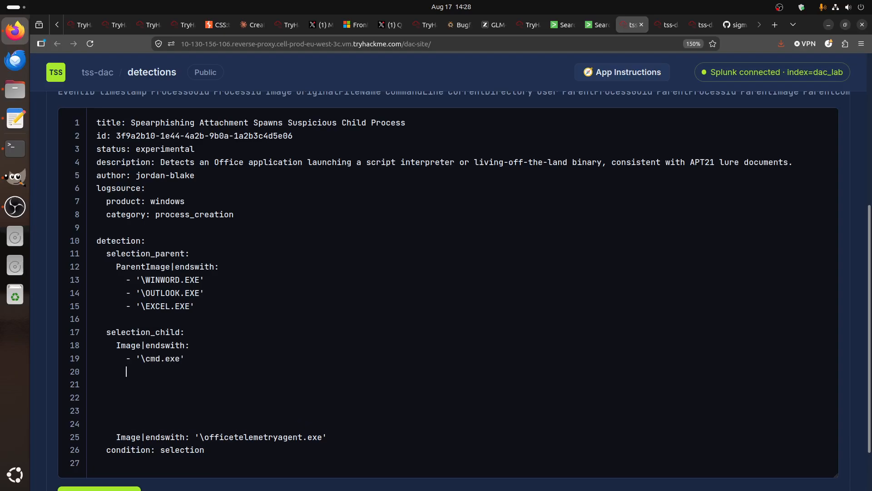
# Add '\mshta.exe' to selection_child's Image|endswith list, copying the executable name from the incident report
pyautogui.write("- '\\")
pyautogui.click(664, 25)
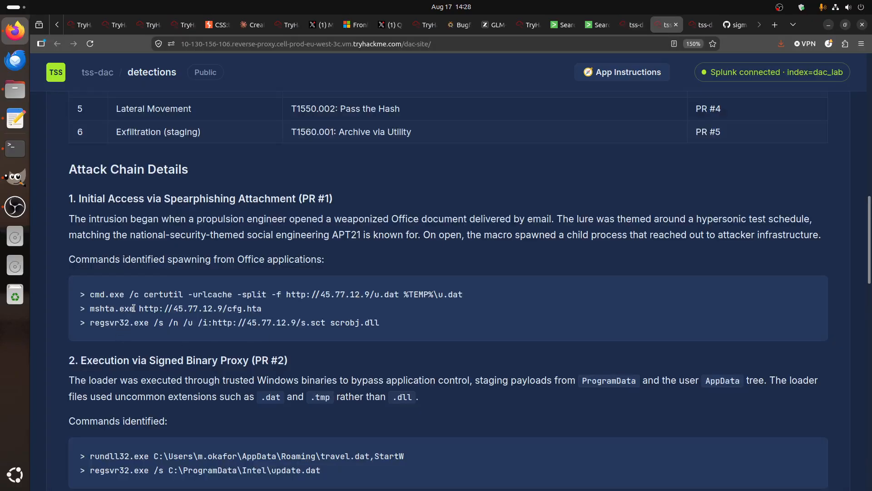
pyautogui.moveTo(135, 309); pyautogui.dragTo(91, 308)
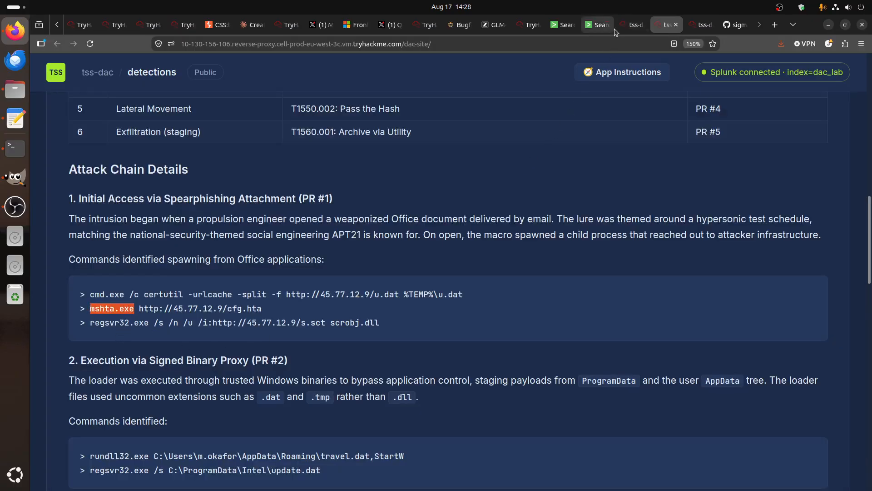
pyautogui.click(633, 25)
pyautogui.hotkey('ctrl', 'v')
pyautogui.write("'")
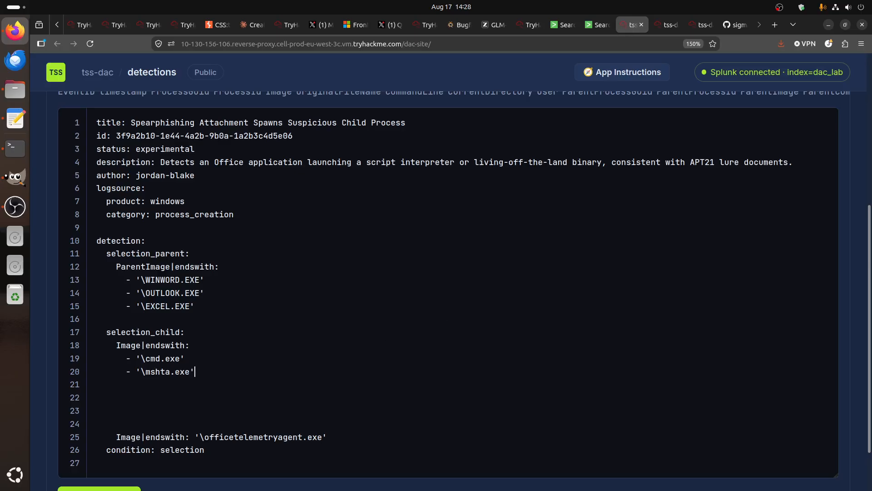
pyautogui.press('Return')
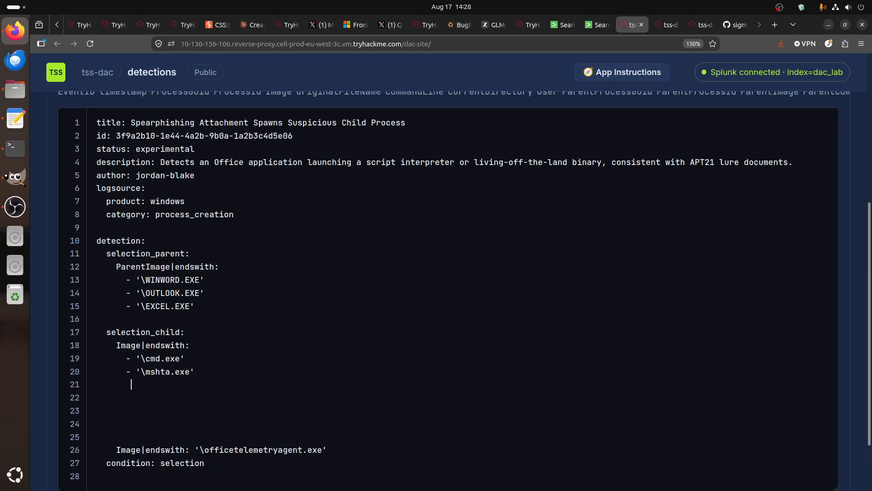
# Add '\regsvr32.exe' to selection_child's Image|endswith list, copying the name from the incident report, and review both selection blocks
pyautogui.write("- '\\")
pyautogui.click(667, 25)
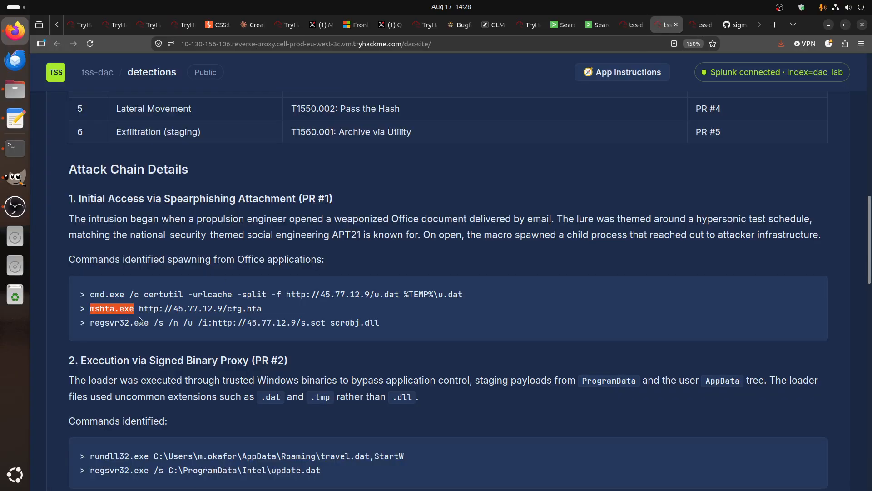
pyautogui.moveTo(149, 322); pyautogui.dragTo(90, 319)
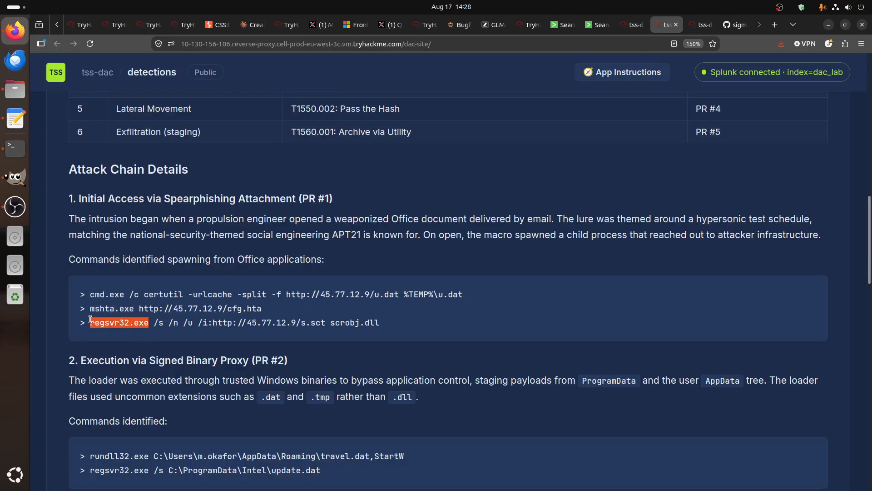
pyautogui.hotkey('ctrl', 'c')
pyautogui.click(631, 26)
pyautogui.hotkey('ctrl', 'v')
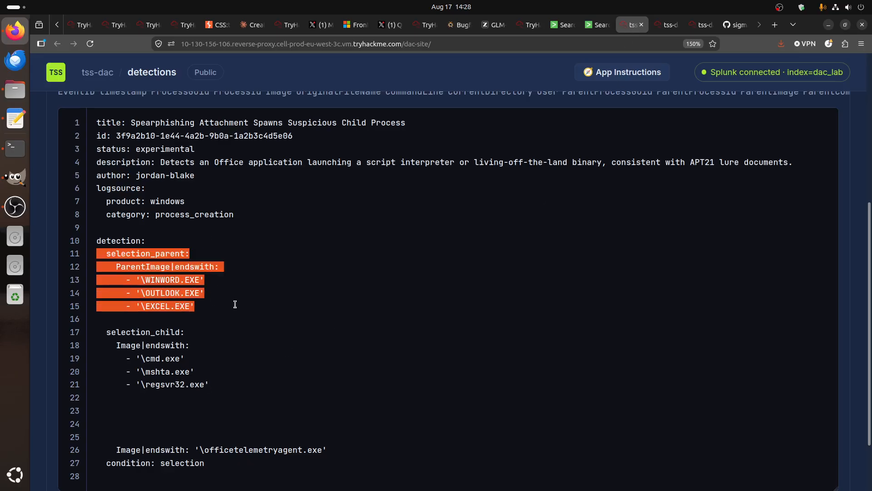
pyautogui.click(165, 371)
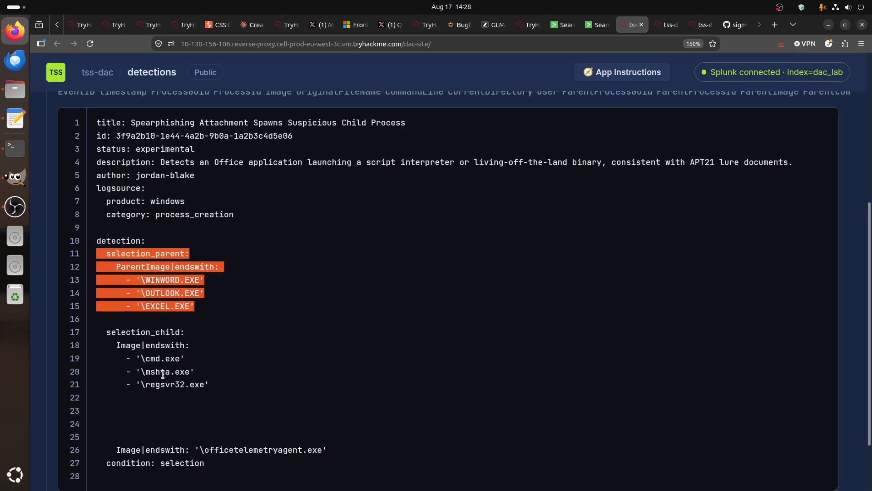
# Begin a new detection entry starting with filter_ below the selection_child block, leaving a blank line between them
pyautogui.click(245, 386)
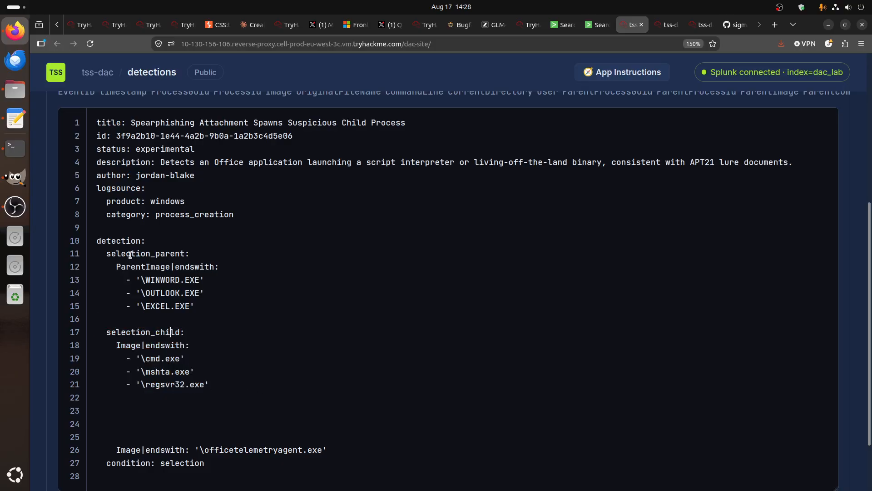
pyautogui.press('Return')
pyautogui.press('Return')
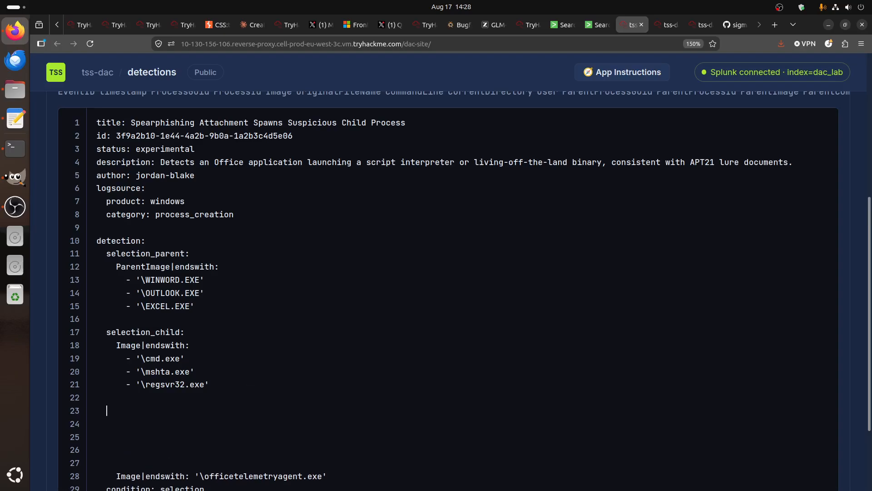
pyautogui.write('filter')
# Compare the Office telemetry helper and Finance month-end automation exceptions with the incident report's PR #1 commands spawned from Office applications
pyautogui.click(677, 29)
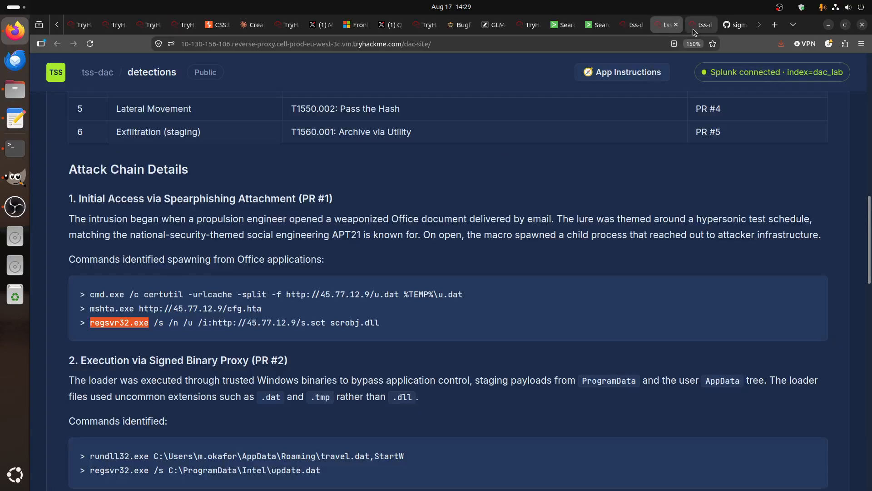
pyautogui.click(693, 29)
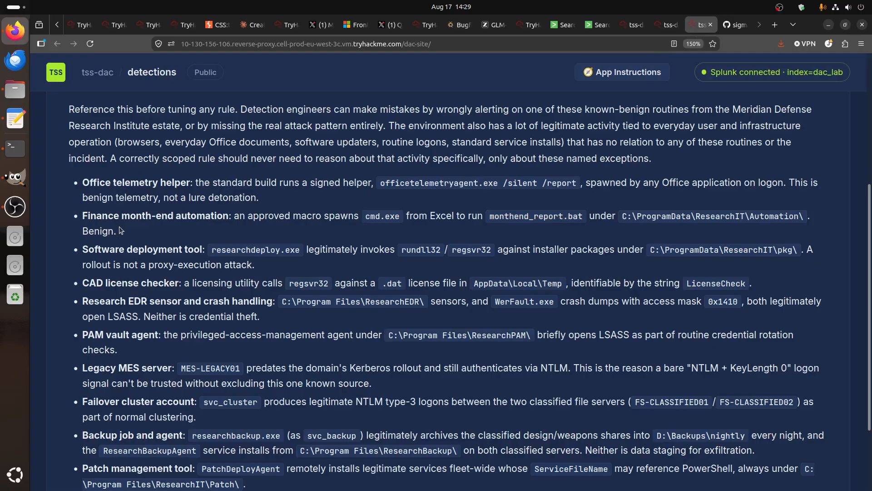
pyautogui.moveTo(360, 215); pyautogui.dragTo(735, 233)
pyautogui.click(735, 233)
pyautogui.moveTo(83, 180); pyautogui.dragTo(294, 202)
pyautogui.click(294, 202)
pyautogui.moveTo(94, 198); pyautogui.dragTo(190, 203)
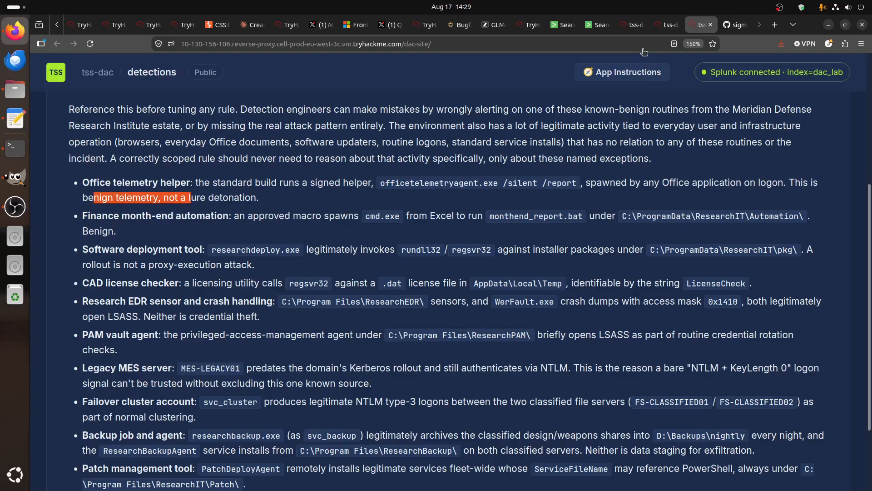
pyautogui.click(666, 24)
pyautogui.moveTo(225, 271); pyautogui.dragTo(312, 337)
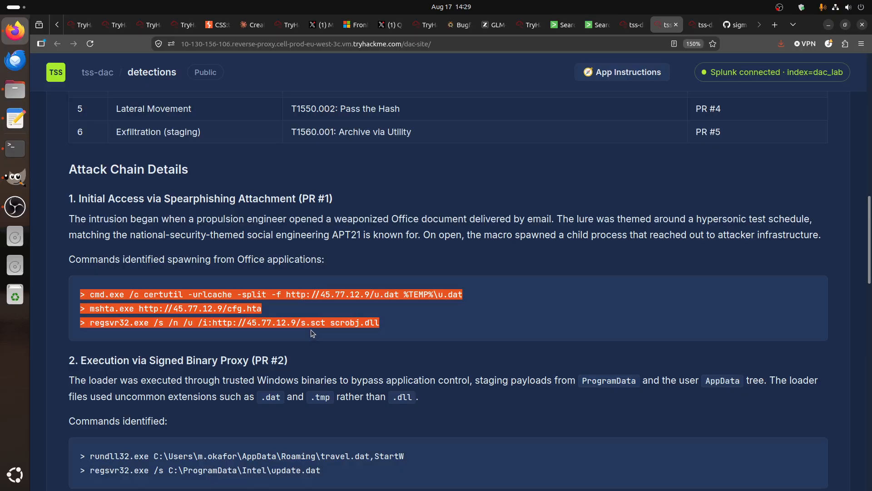
pyautogui.click(311, 329)
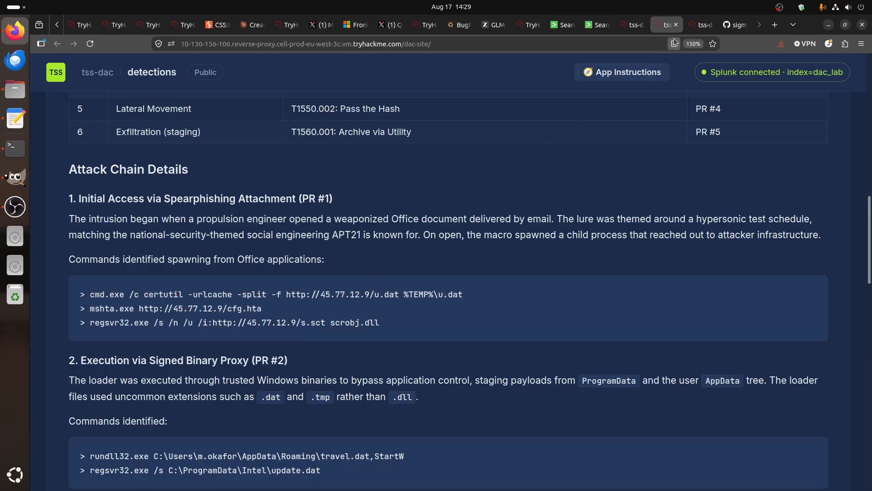
pyautogui.click(702, 24)
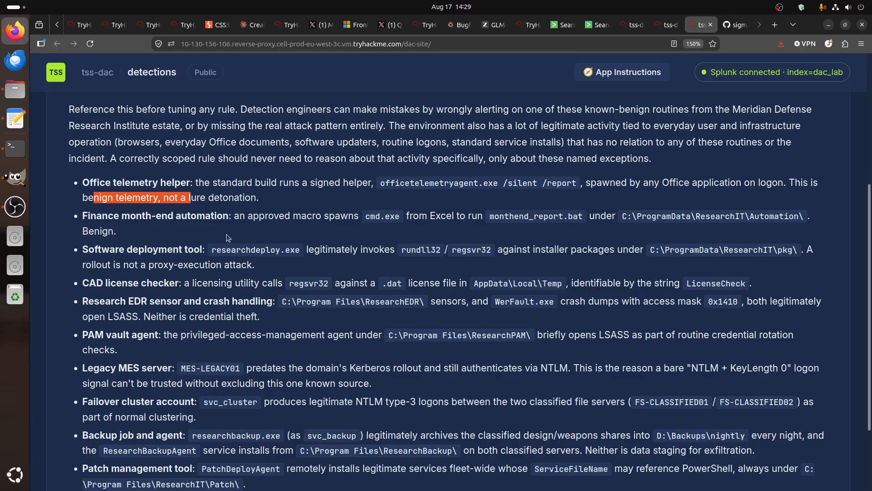
pyautogui.moveTo(399, 216); pyautogui.dragTo(355, 217)
pyautogui.click(527, 216)
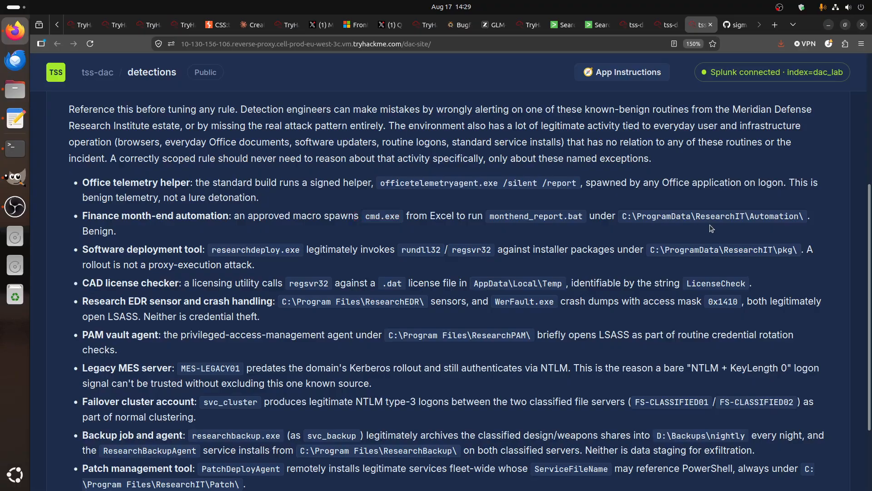
pyautogui.tripleClick(668, 226)
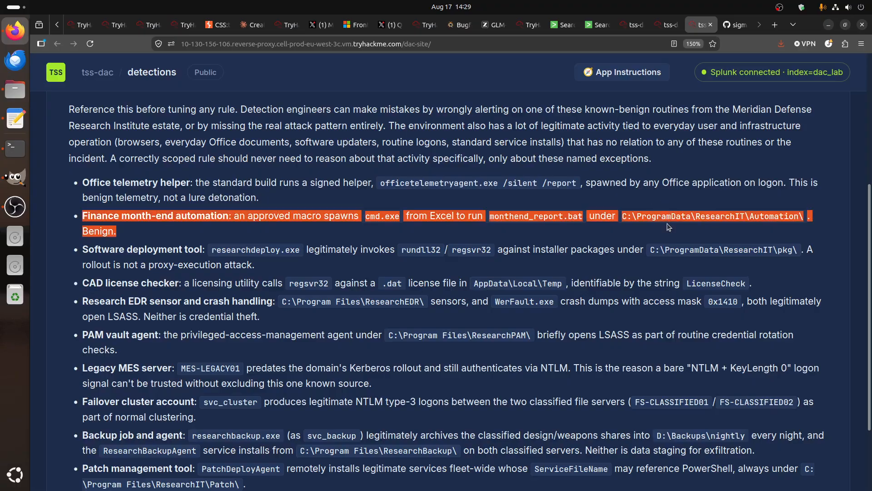
pyautogui.click(667, 226)
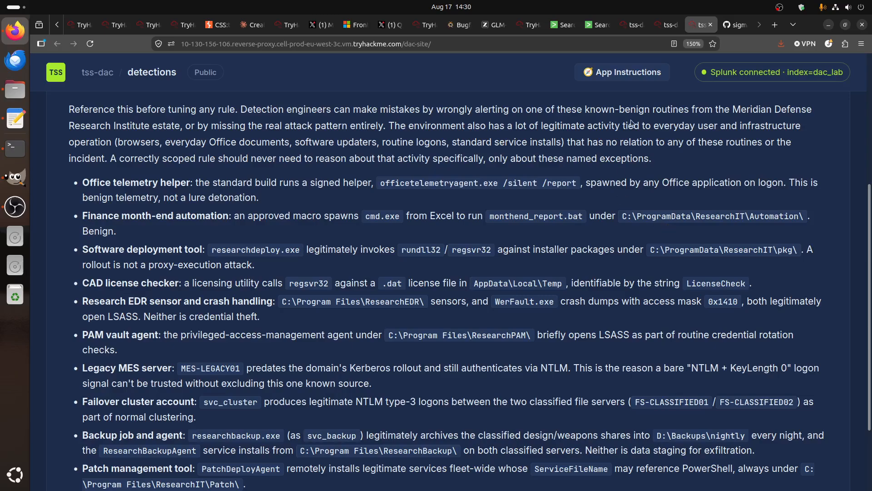
# Complete the filter's name as filter_finance_month_ent:, checking the routine's name in the known-benign list, and start a line beneath it
pyautogui.click(632, 25)
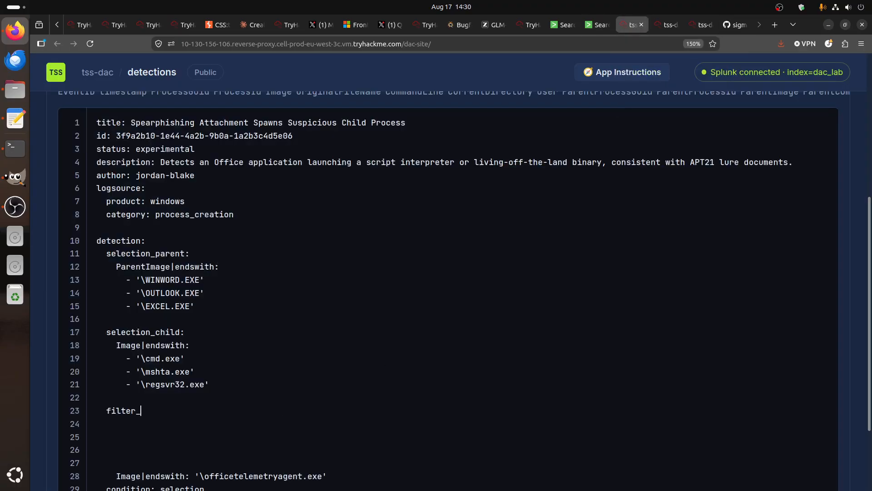
pyautogui.click(700, 25)
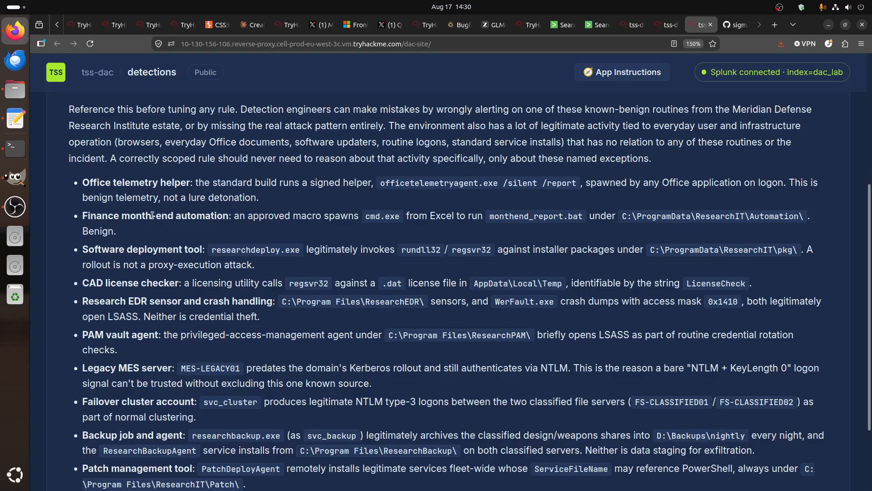
pyautogui.click(635, 27)
pyautogui.write('fi')
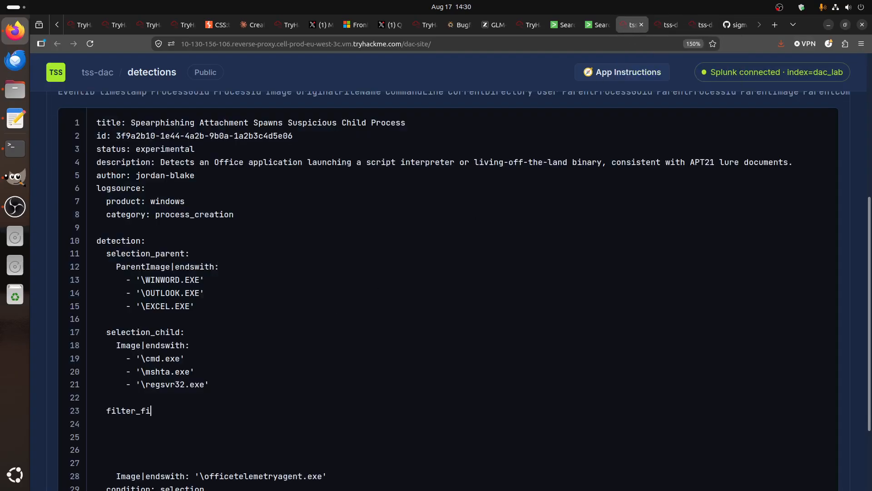
pyautogui.write('nance_month_ent:')
pyautogui.press('Return')
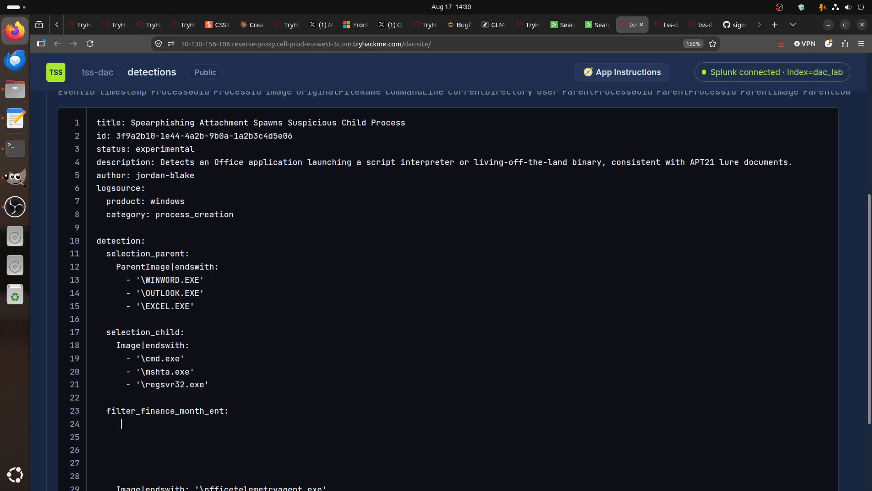
# Add a ParentImage|endswith: field under filter_finance_month_ent by copying the one from selection_parent
pyautogui.press('BackSpace')
pyautogui.click(117, 265)
pyautogui.moveTo(117, 266); pyautogui.dragTo(254, 267)
pyautogui.hotkey('ctrl', 'c')
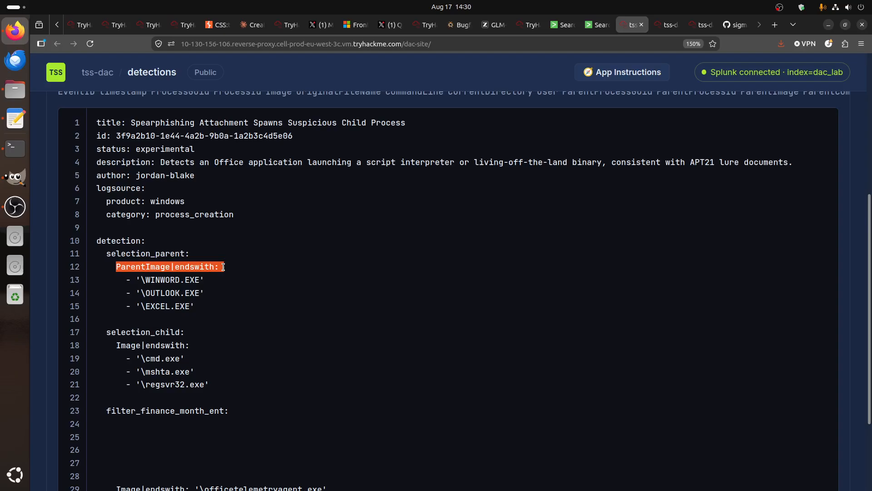
pyautogui.click(158, 423)
pyautogui.hotkey('ctrl', 'v')
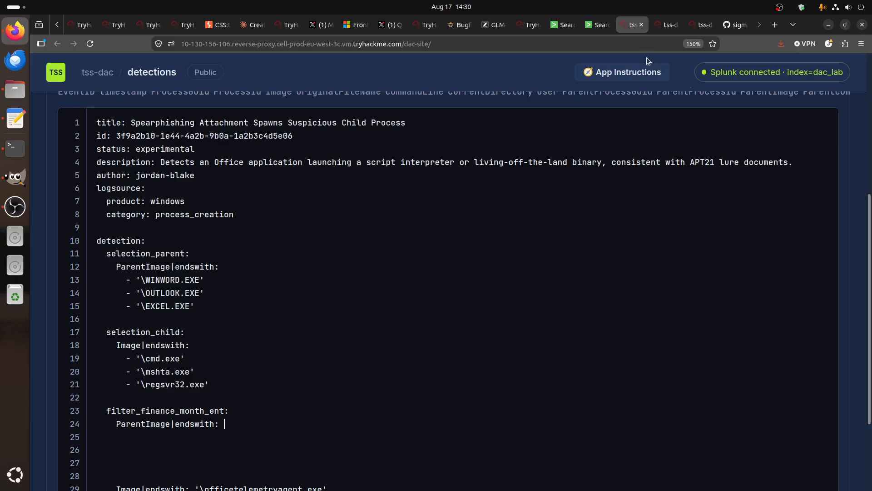
# Set the finance filter's ParentImage|endswith value to '\EXCEL.EXE', copying the executable from the monthend_report.bat search results in Splunk
pyautogui.click(600, 26)
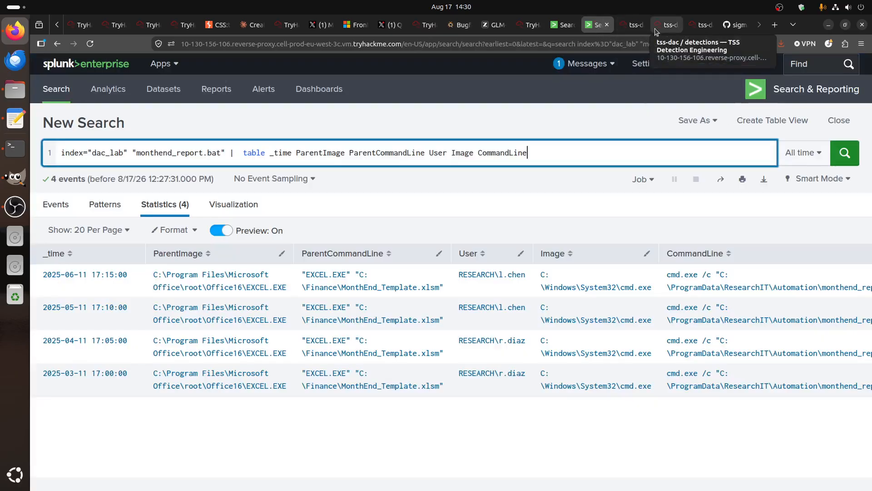
pyautogui.click(704, 27)
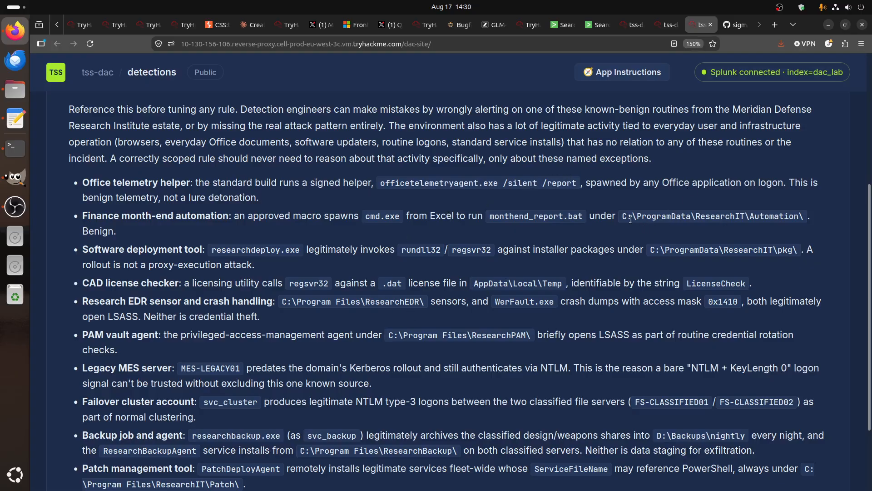
pyautogui.click(592, 28)
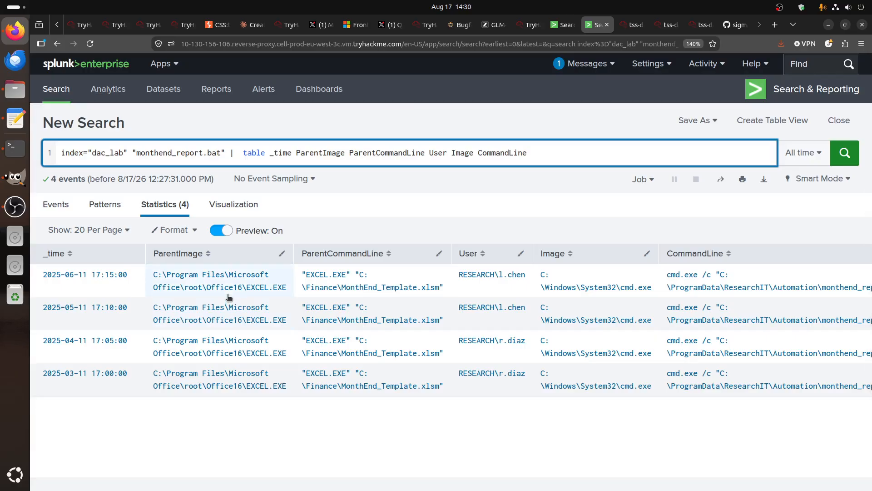
pyautogui.moveTo(287, 289); pyautogui.dragTo(242, 289)
pyautogui.hotkey('ctrl', 'c')
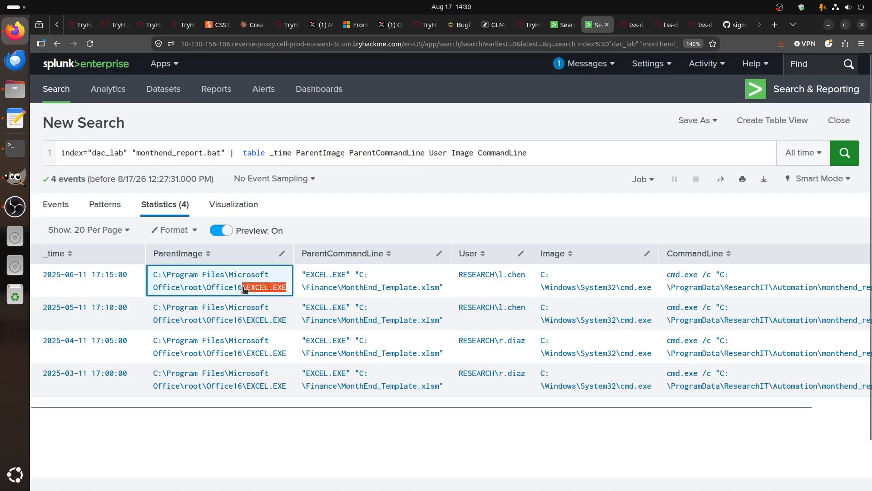
pyautogui.click(634, 25)
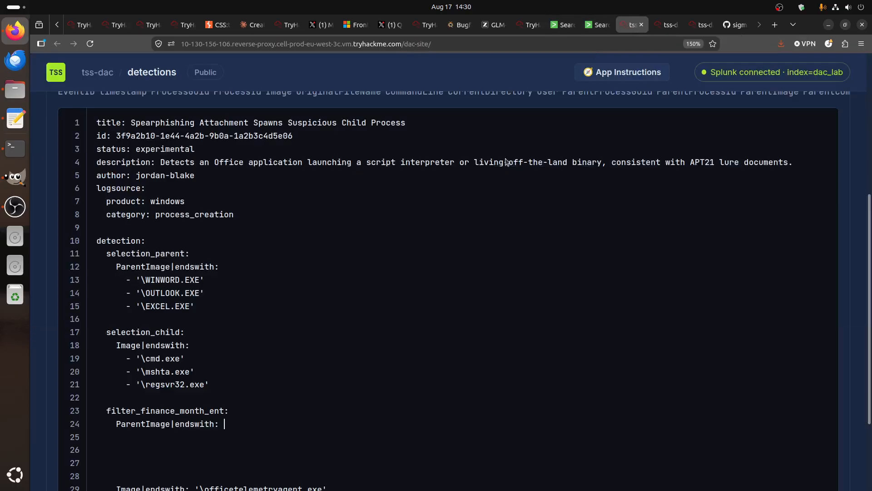
pyautogui.write("'")
pyautogui.hotkey('ctrl', 'v')
pyautogui.write("'")
pyautogui.press('Return')
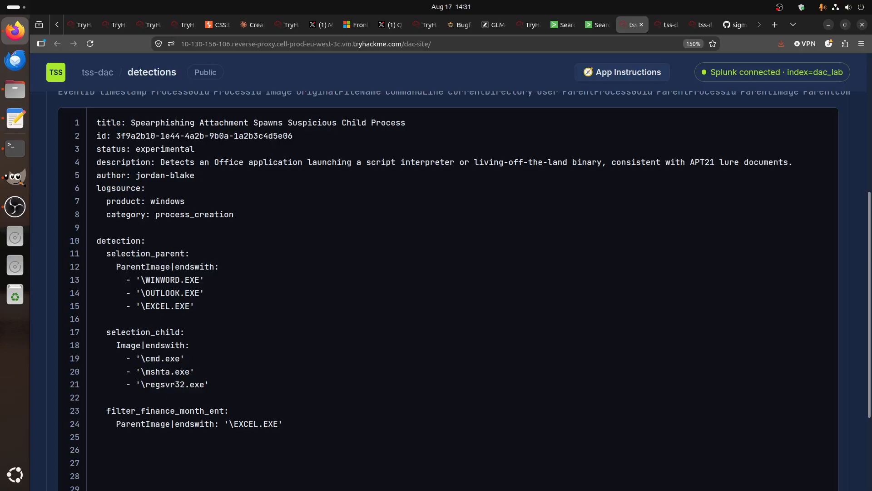
# Add ParentCommandLine|contains: 'C:\Finance\MonthEnd_Template.xlsm' to the finance filter, copying the path from the Splunk results and removing the stray double quote
pyautogui.write('ParentCommandLine|contains')
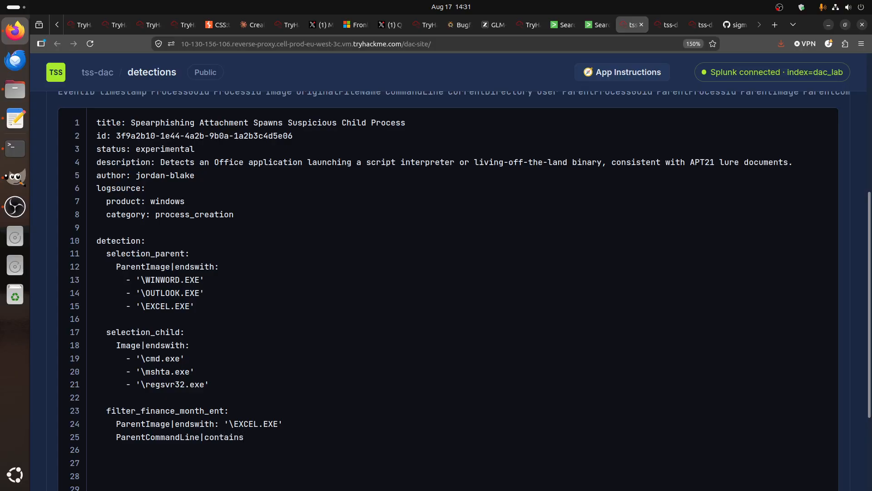
pyautogui.write(':')
pyautogui.click(596, 26)
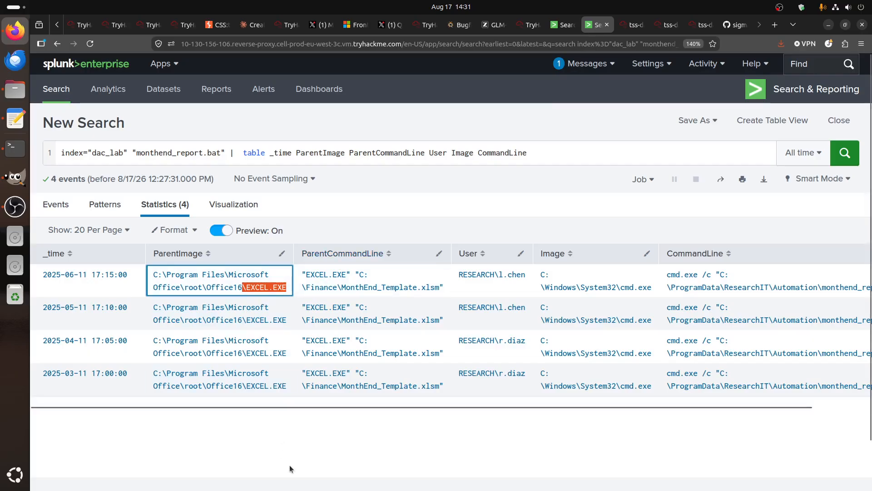
pyautogui.click(313, 473)
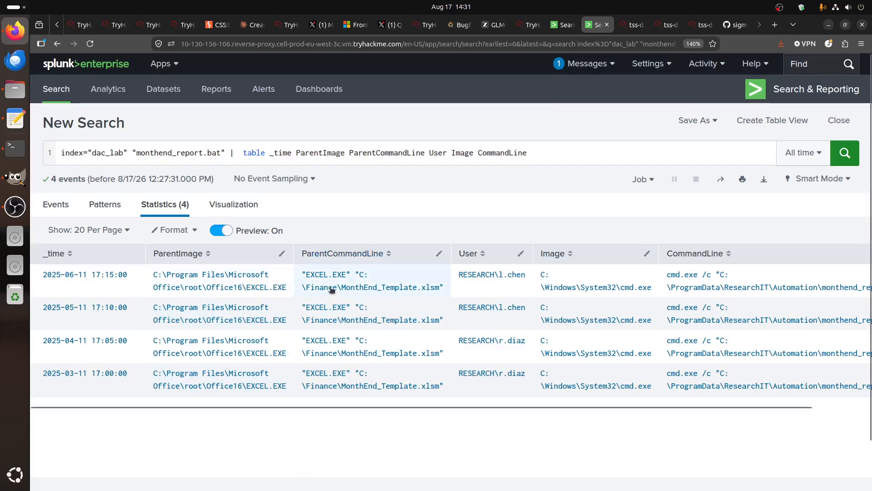
pyautogui.moveTo(356, 276); pyautogui.dragTo(440, 289)
pyautogui.hotkey('ctrl', 'c')
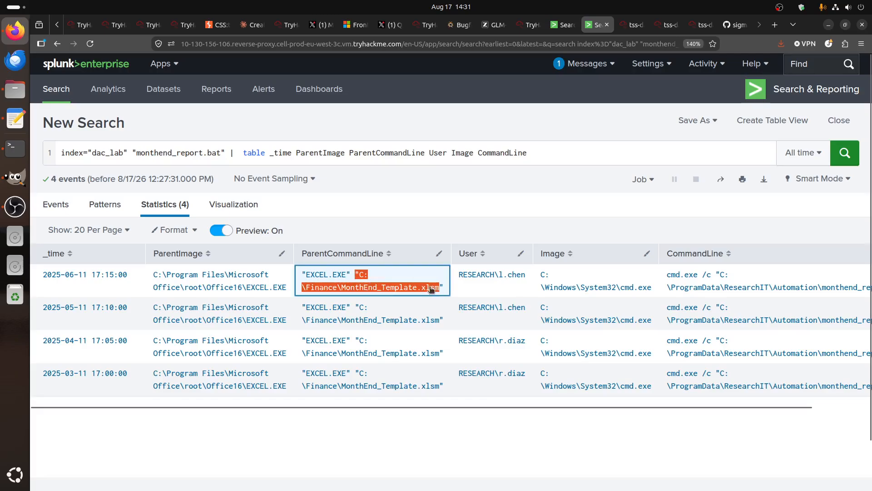
pyautogui.click(632, 25)
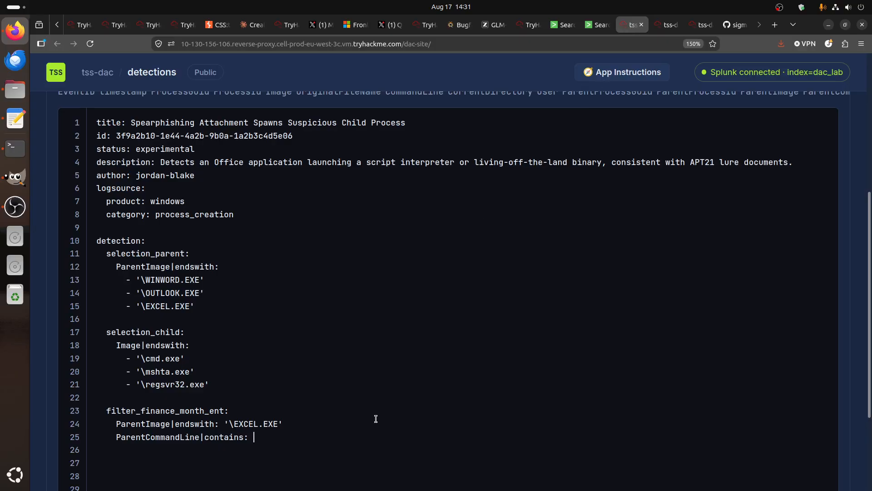
pyautogui.write("'")
pyautogui.hotkey('ctrl', 'v')
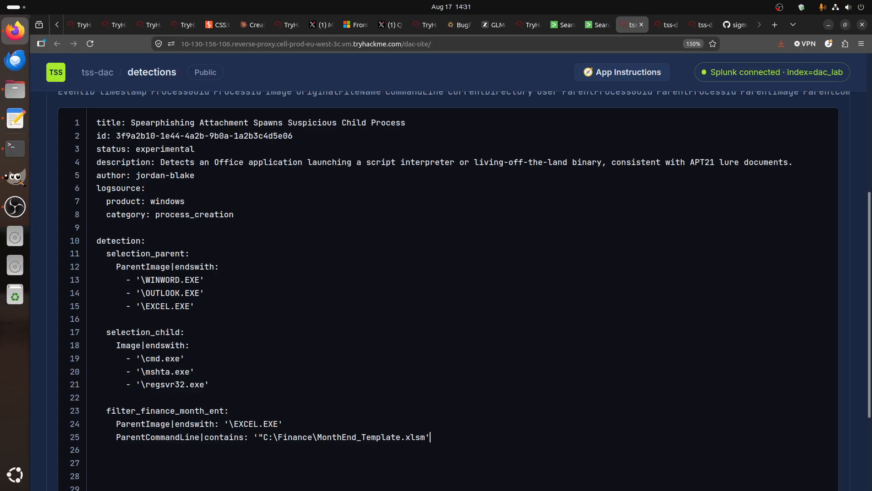
pyautogui.click(263, 437)
pyautogui.press('BackSpace')
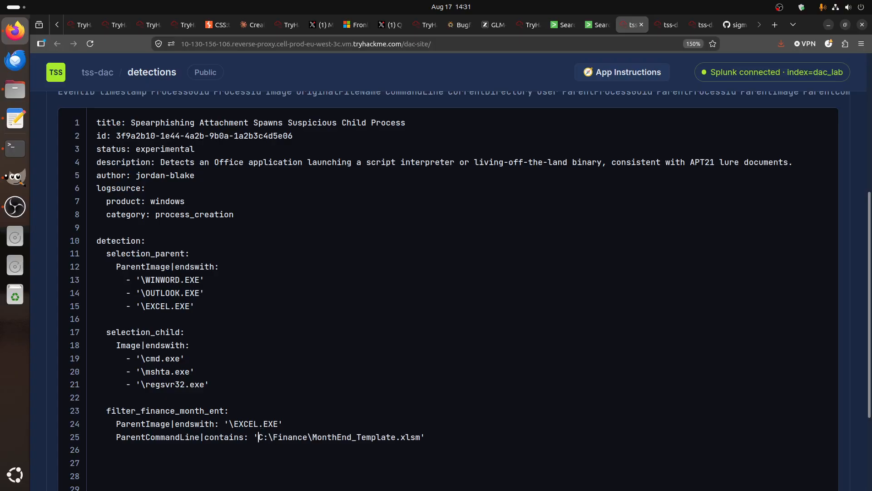
# Add an Image|endswith: '\EXCEL.EXE' line to the finance filter by copying part of its ParentImage line
pyautogui.click(456, 436)
pyautogui.moveTo(146, 424); pyautogui.dragTo(288, 427)
pyautogui.hotkey('ctrl', 'c')
pyautogui.click(436, 438)
pyautogui.press('Return')
pyautogui.hotkey('ctrl', 'v')
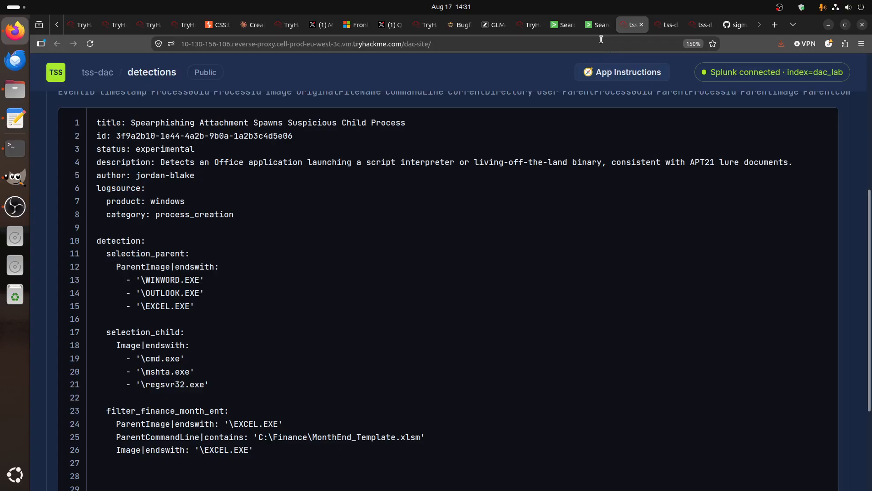
# Set the finance filter's Image|endswith value to '\cmd.exe', checking the child process in the Splunk results and the environment routines document
pyautogui.click(598, 24)
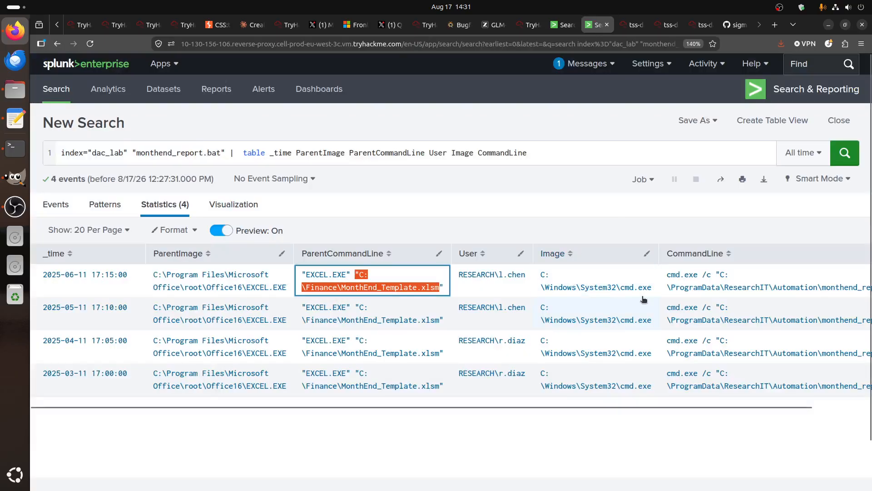
pyautogui.moveTo(653, 289); pyautogui.dragTo(626, 291)
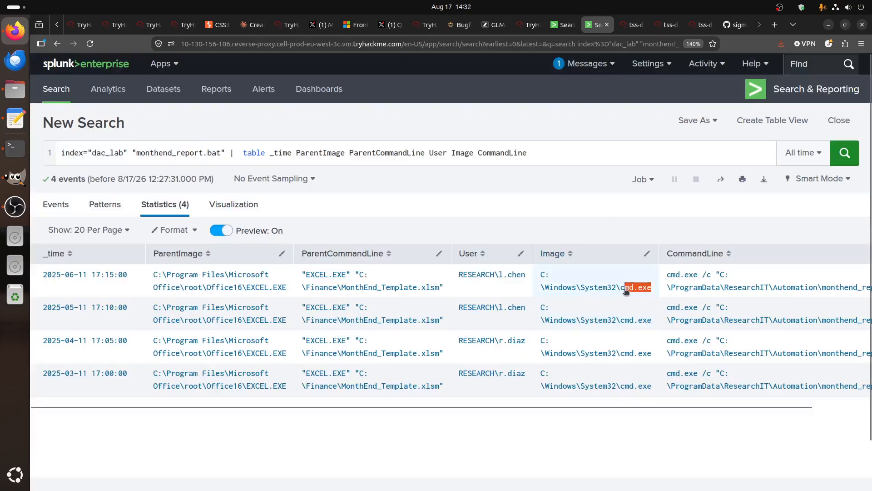
pyautogui.click(701, 25)
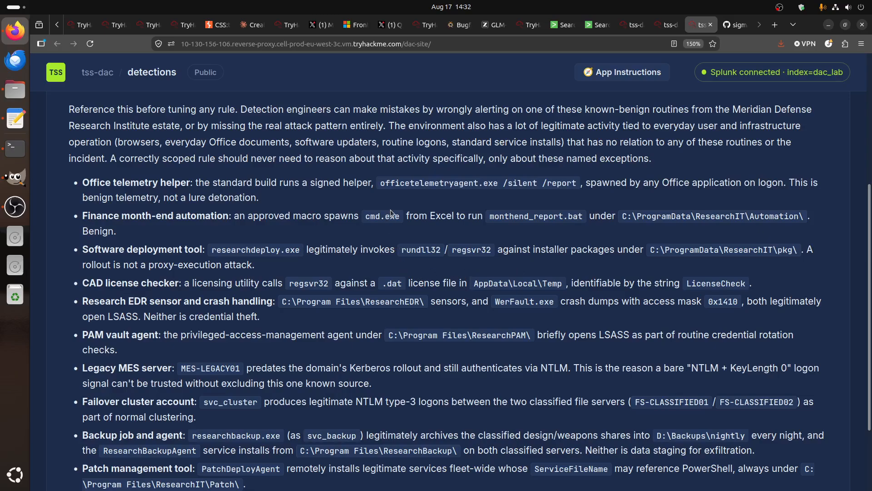
pyautogui.moveTo(401, 215); pyautogui.dragTo(370, 213)
pyautogui.click(633, 24)
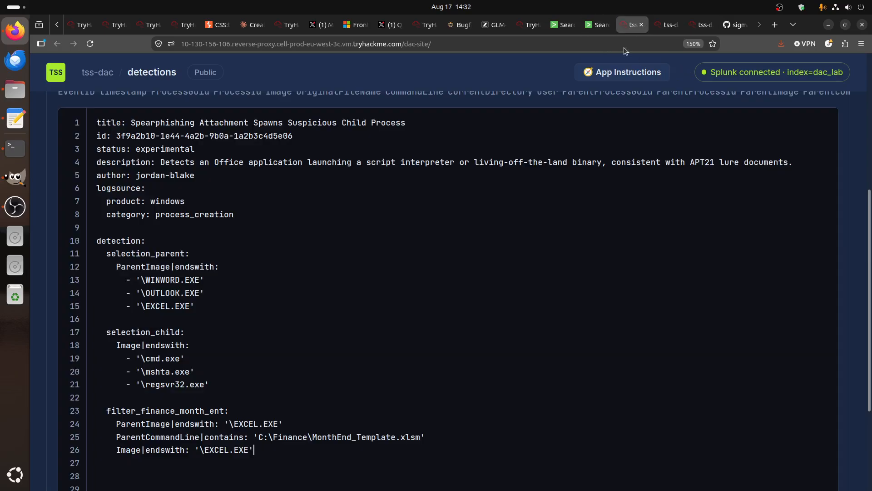
pyautogui.moveTo(205, 450); pyautogui.dragTo(250, 450)
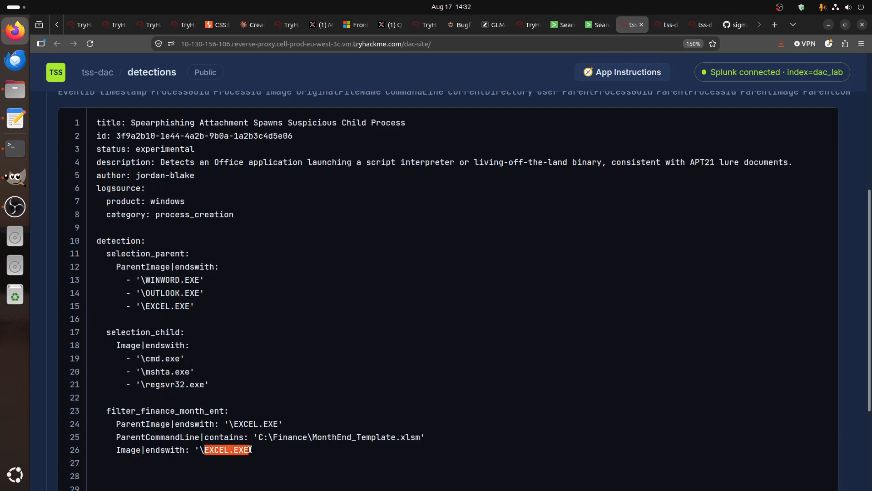
pyautogui.write('cmd.exe')
pyautogui.press('Down')
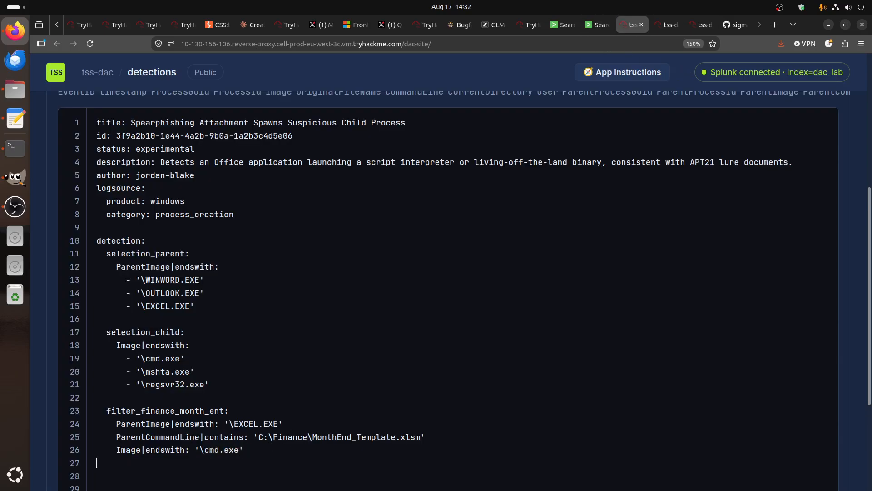
# Add a CommandLine|contains: 'C:\Finance\MonthEnd_Template.xlsm' line to the finance filter by copying part of its ParentCommandLine line
pyautogui.press('BackSpace')
pyautogui.write('C')
pyautogui.write('m')
pyautogui.press('BackSpace')
pyautogui.press('BackSpace')
pyautogui.press('BackSpace')
pyautogui.moveTo(145, 437); pyautogui.dragTo(430, 434)
pyautogui.hotkey('ctrl', 'c')
pyautogui.click(155, 462)
pyautogui.hotkey('ctrl', 'v')
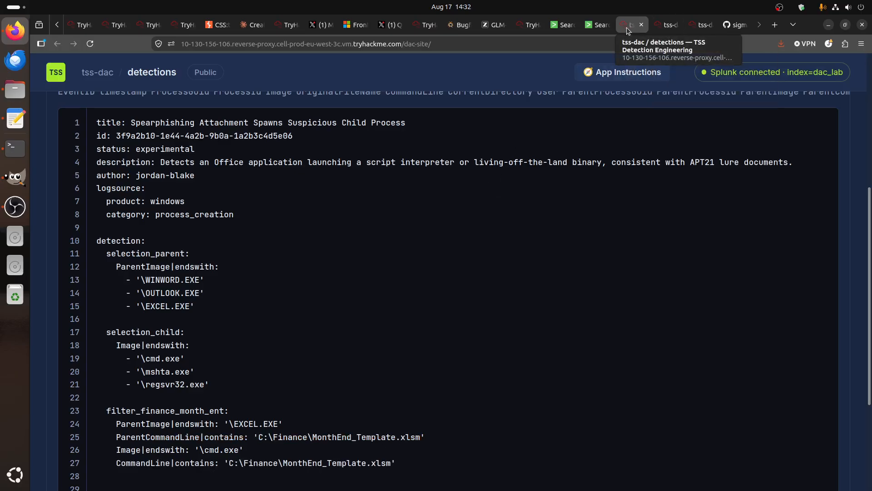
# Set the finance filter's CommandLine|contains value to 'C:\ProgramData\ResearchIT\Automation\monthend_report.bat', copying the path from the Splunk results
pyautogui.click(598, 24)
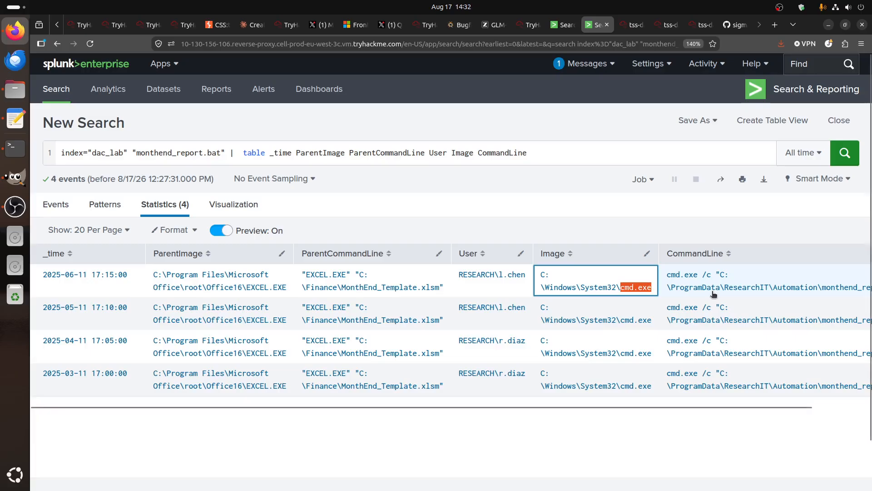
pyautogui.moveTo(719, 279); pyautogui.dragTo(857, 287)
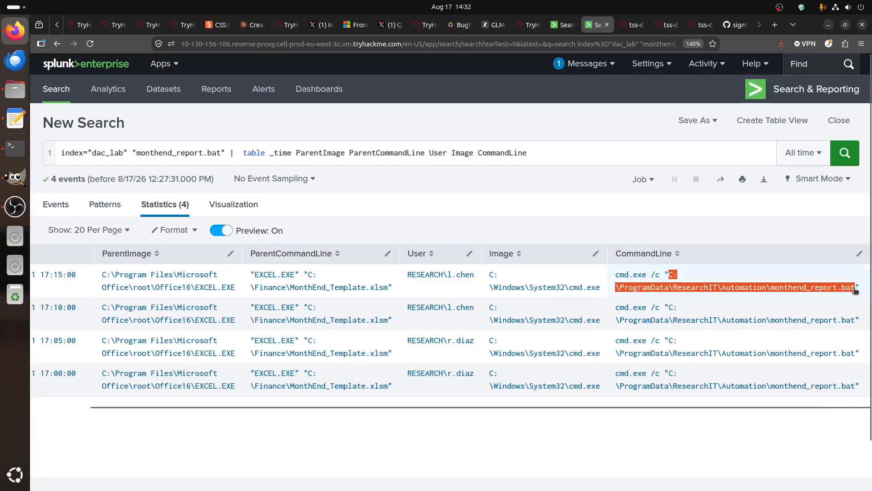
pyautogui.click(626, 25)
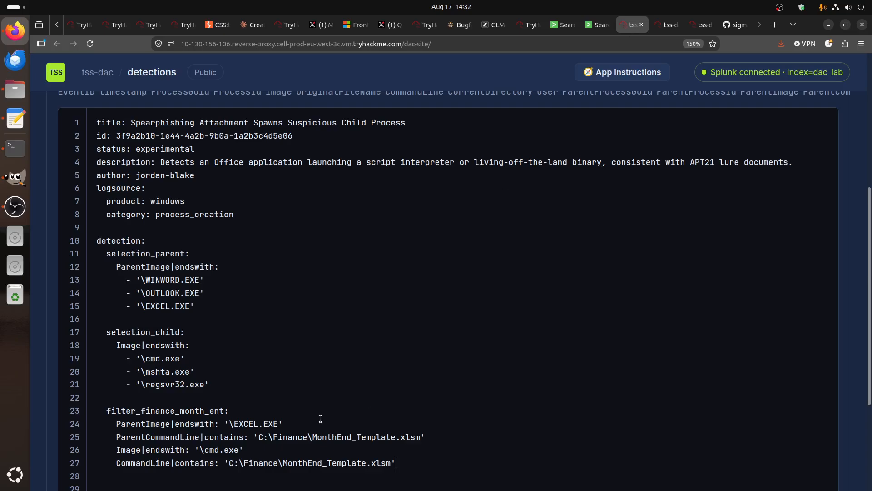
pyautogui.moveTo(391, 462); pyautogui.dragTo(229, 463)
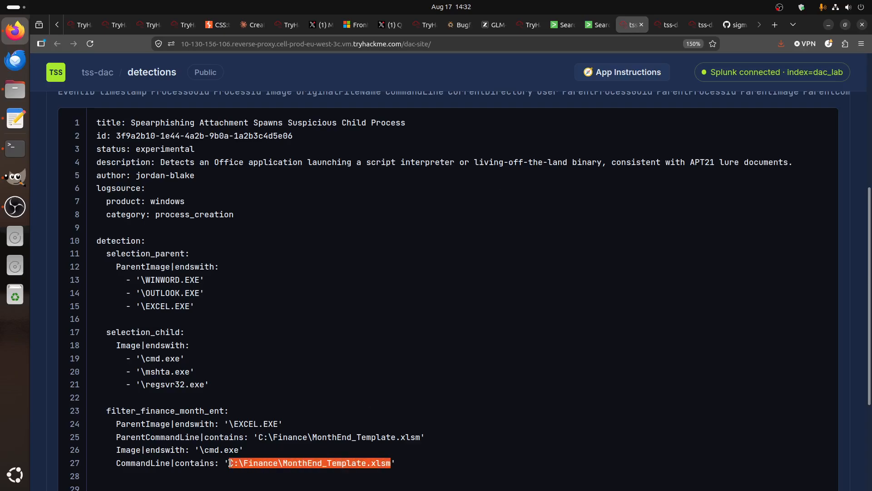
pyautogui.hotkey('ctrl', 'v')
# Delete the leftover Image|endswith: '\officetelemetryagent.exe' line and the surplus blank lines above the condition
pyautogui.click(116, 232)
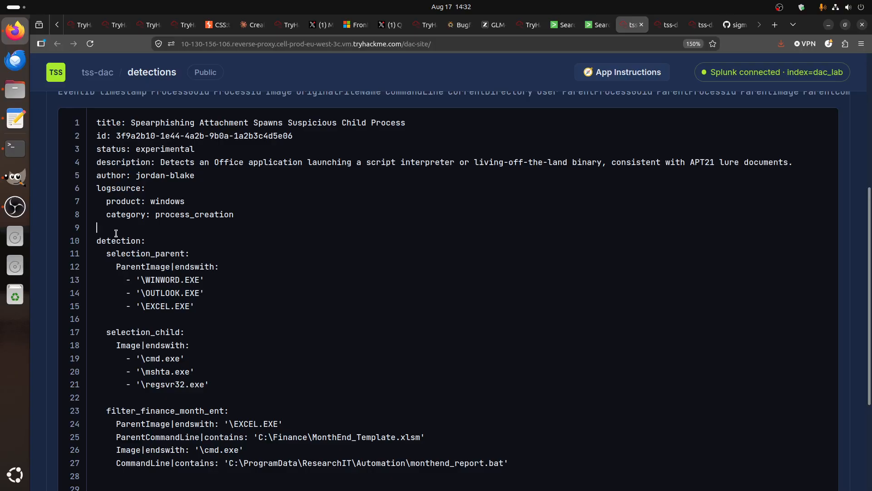
pyautogui.click(132, 335)
pyautogui.click(166, 423)
pyautogui.scroll(-1, 451, 407)
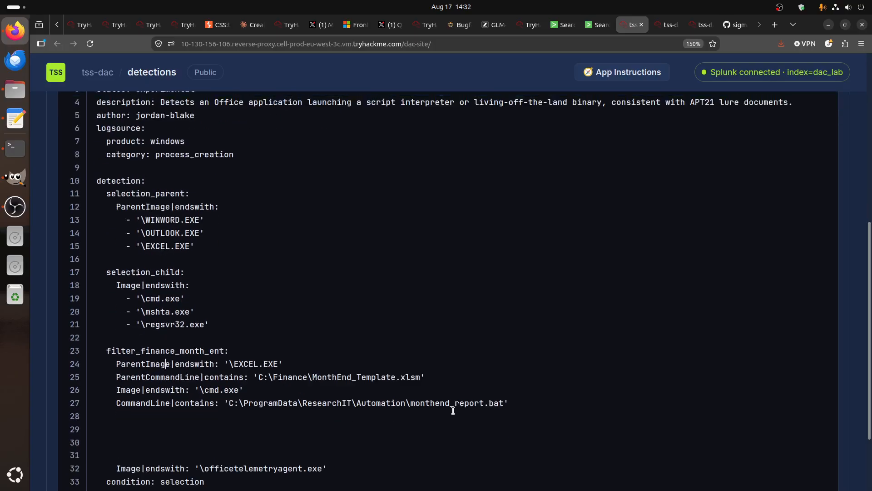
pyautogui.scroll(3, 545, 442)
pyautogui.scroll(-3, 544, 434)
pyautogui.scroll(-3, 544, 434)
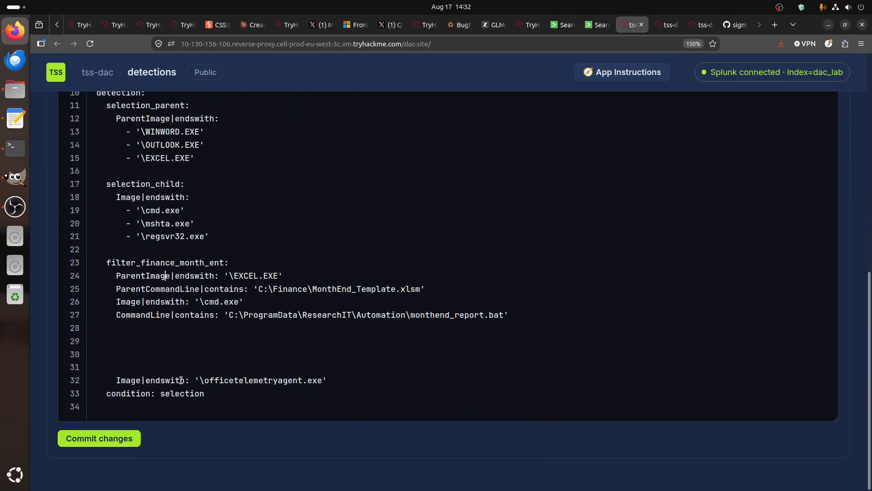
pyautogui.tripleClick(212, 380)
pyautogui.press('BackSpace')
pyautogui.press('BackSpace')
pyautogui.press('BackSpace')
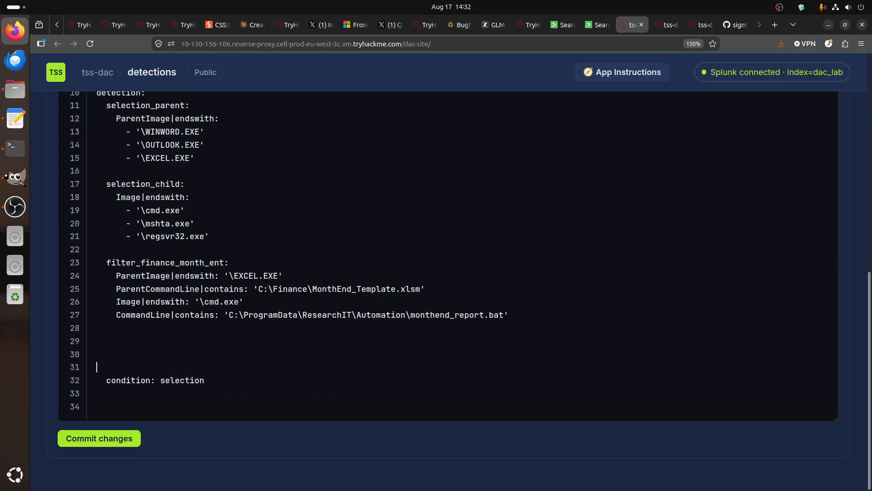
pyautogui.press('BackSpace')
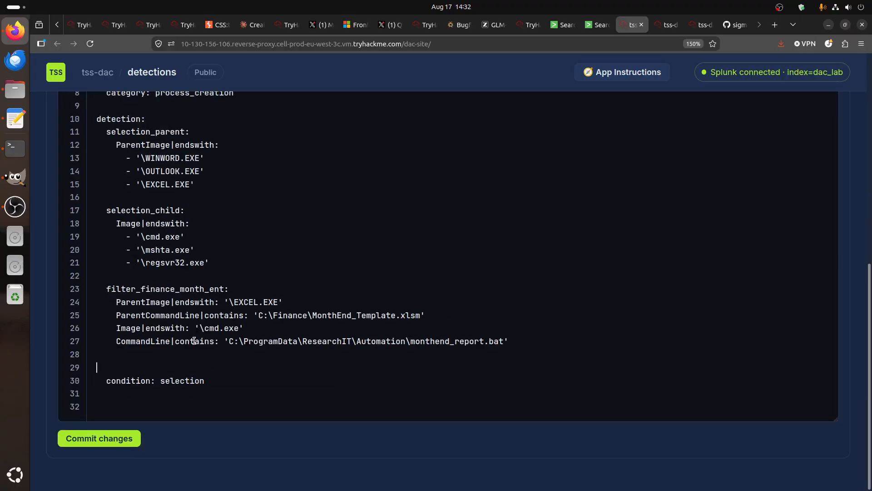
# Set the rule's condition to selection_parent and selection_child, copying both names from the detection block
pyautogui.moveTo(105, 131); pyautogui.dragTo(184, 132)
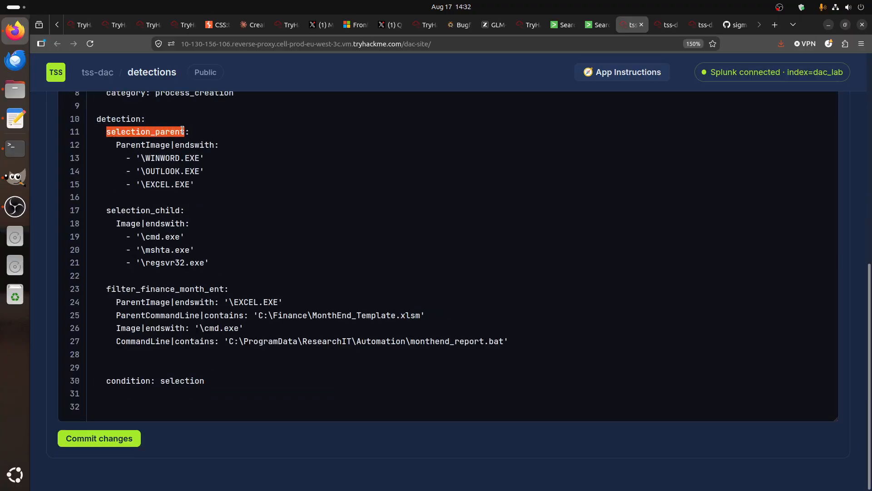
pyautogui.doubleClick(180, 381)
pyautogui.hotkey('ctrl', 'v')
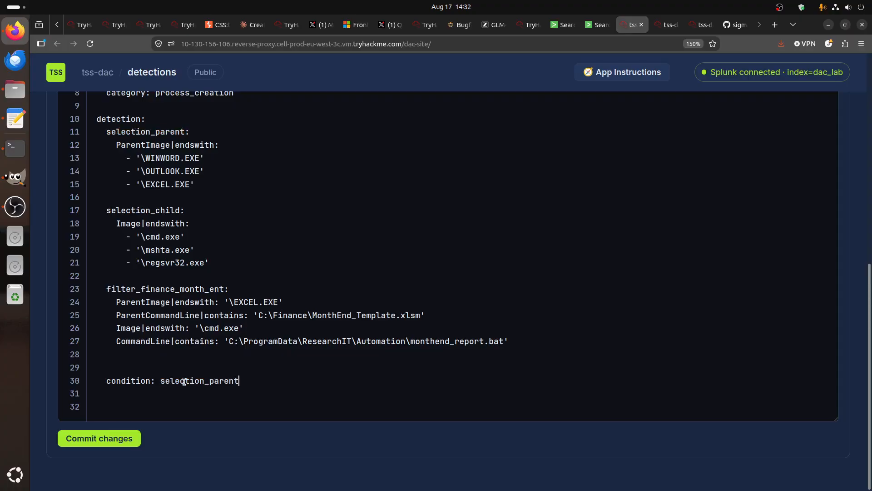
pyautogui.write('and')
pyautogui.click(108, 210)
pyautogui.doubleClick(115, 210)
pyautogui.hotkey('ctrl', 'c')
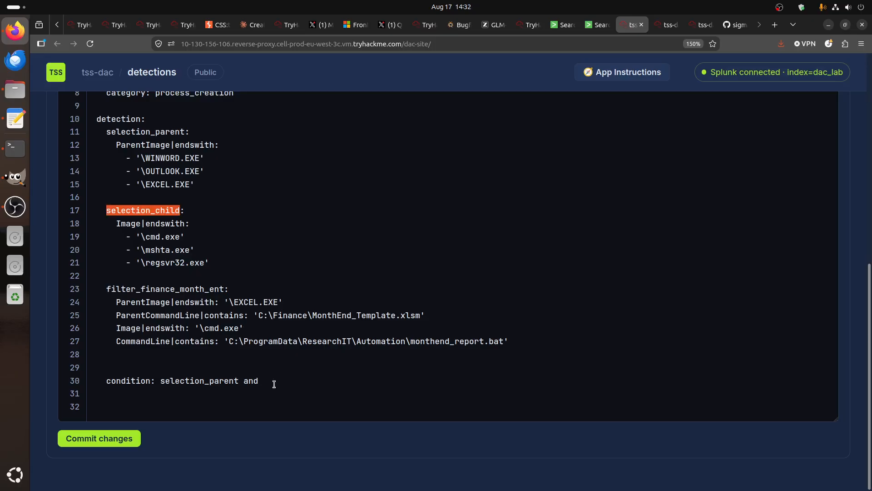
pyautogui.click(275, 381)
pyautogui.hotkey('ctrl', 'v')
# Extend the condition with and not filter_finance_month_ent, copying the filter's name from its definition
pyautogui.write('and not 1 of')
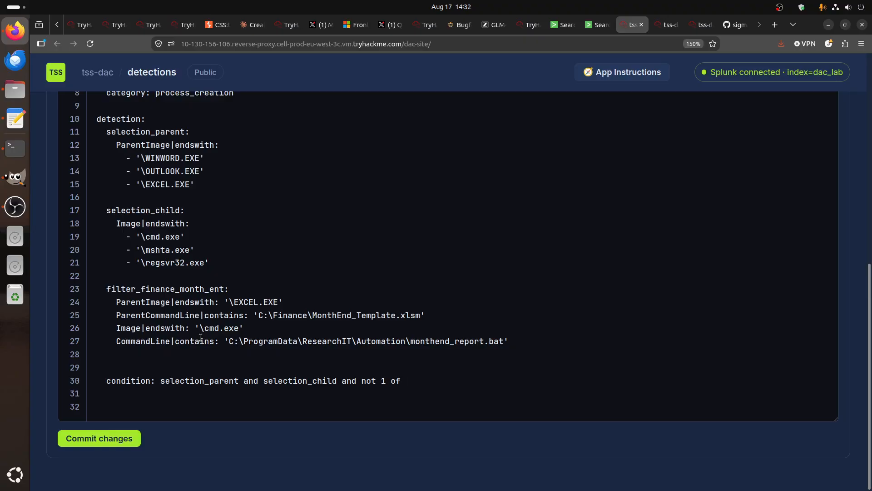
pyautogui.moveTo(106, 289); pyautogui.dragTo(226, 289)
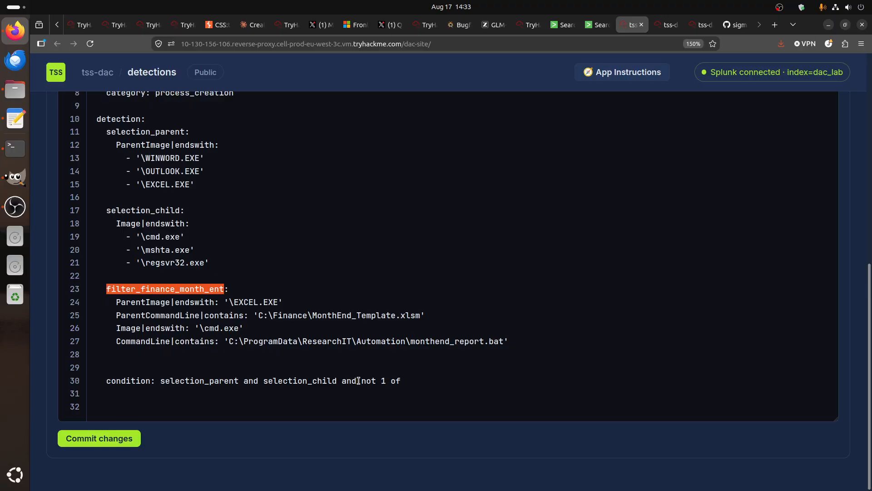
pyautogui.moveTo(381, 380); pyautogui.dragTo(404, 381)
pyautogui.hotkey('ctrl', 'v')
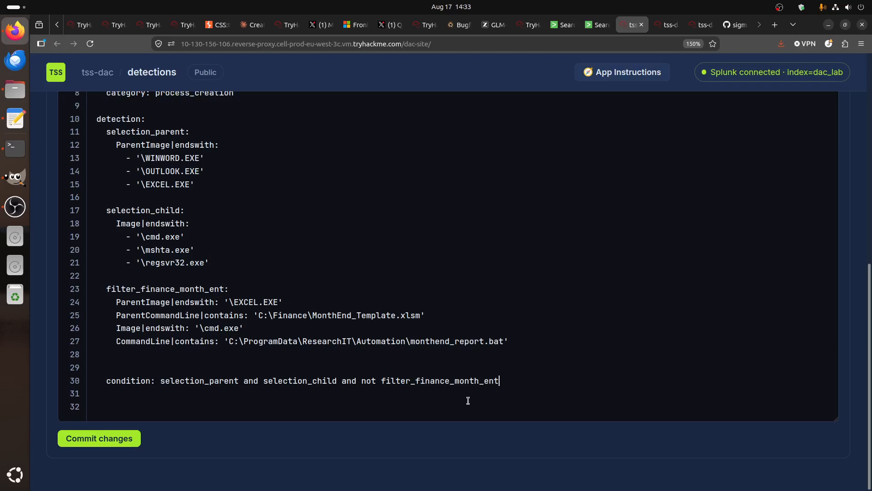
# Add an unindented level: high line below the condition, separated by a blank line
pyautogui.click(509, 391)
pyautogui.press('Return')
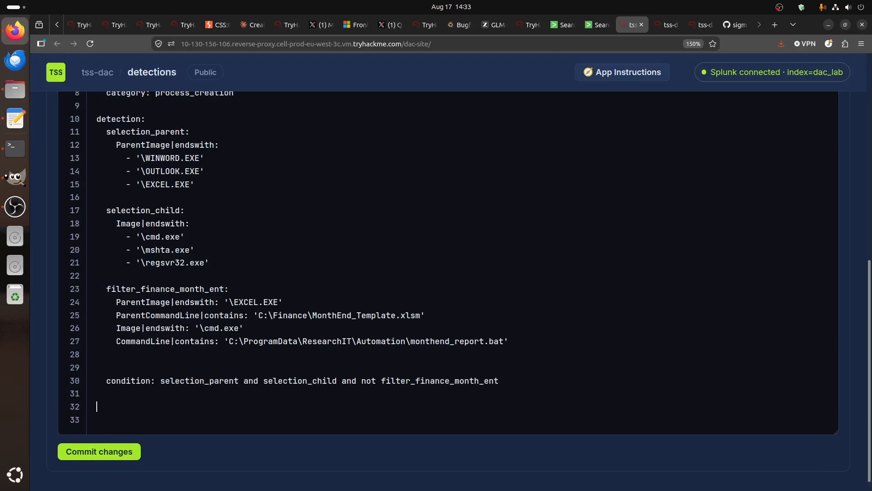
pyautogui.press('Up')
pyautogui.press('Down')
pyautogui.write('level: high')
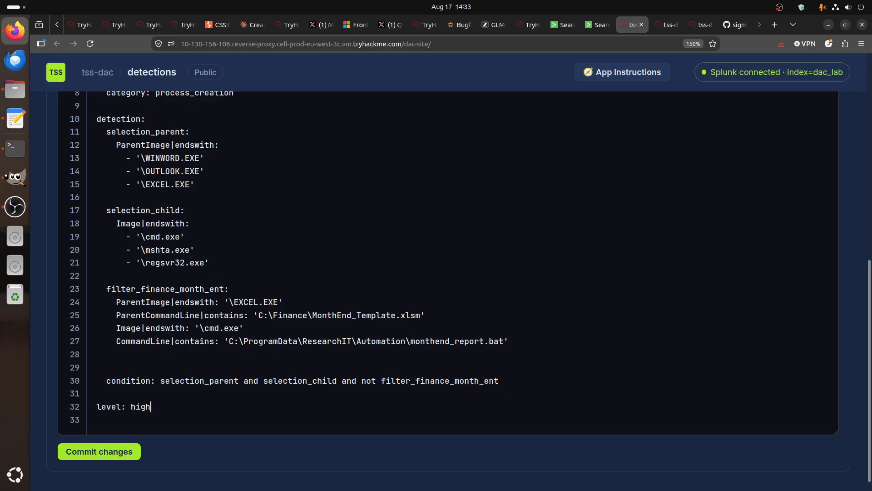
# Commit the rule changes and run the pipeline checks from the PR #1 conversation
pyautogui.click(98, 451)
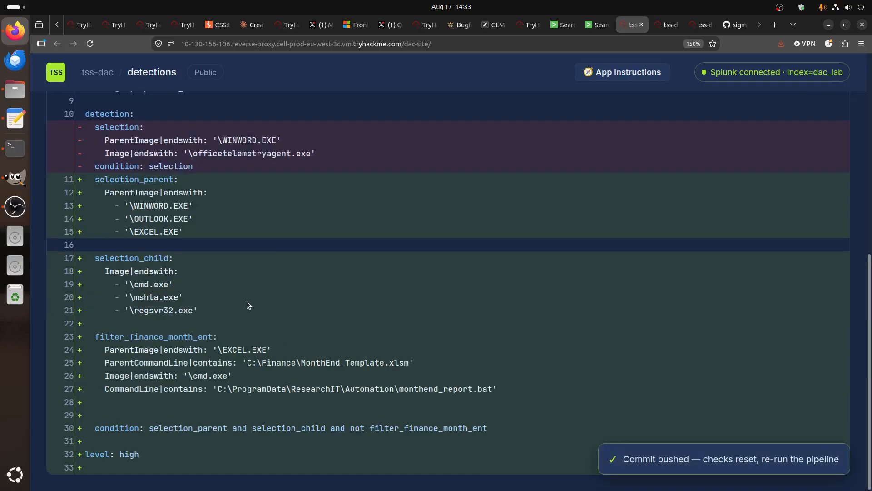
pyautogui.scroll(5, 246, 301)
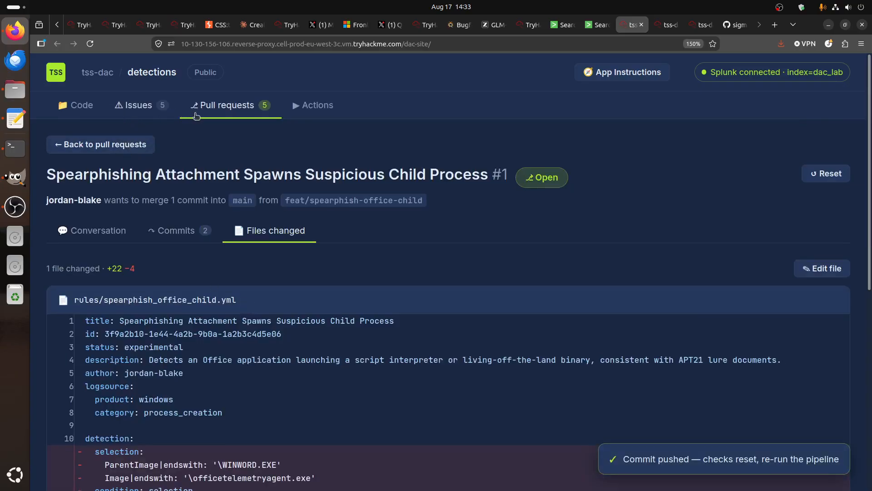
pyautogui.click(100, 230)
pyautogui.scroll(-5, 252, 311)
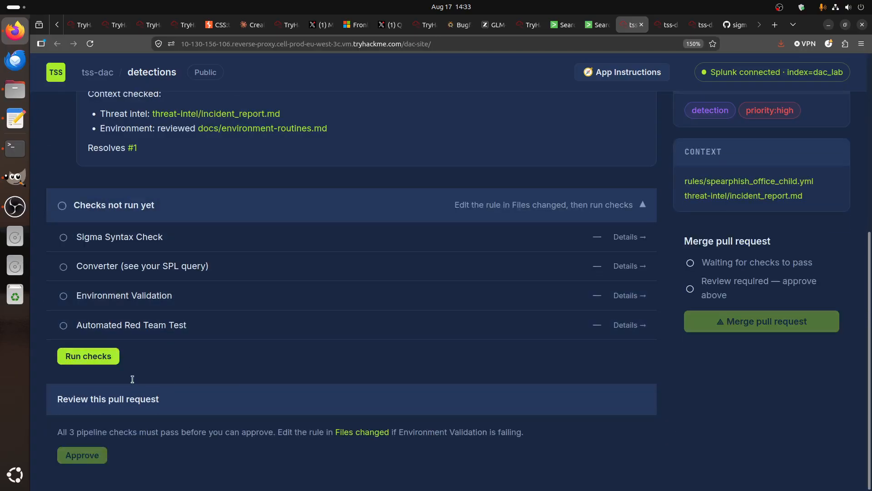
pyautogui.click(95, 356)
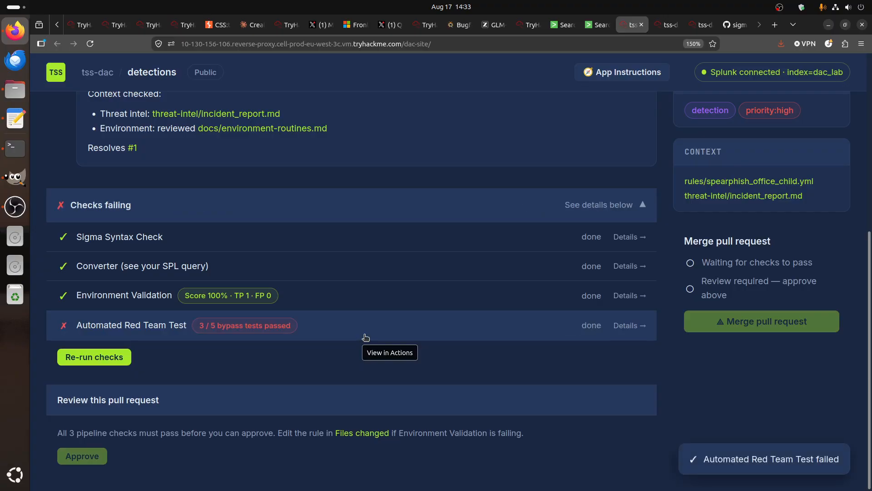
# Open the Automated Red Team Test log for PR #1 and read the explanations for bypass attempts 1 and 3
pyautogui.click(302, 327)
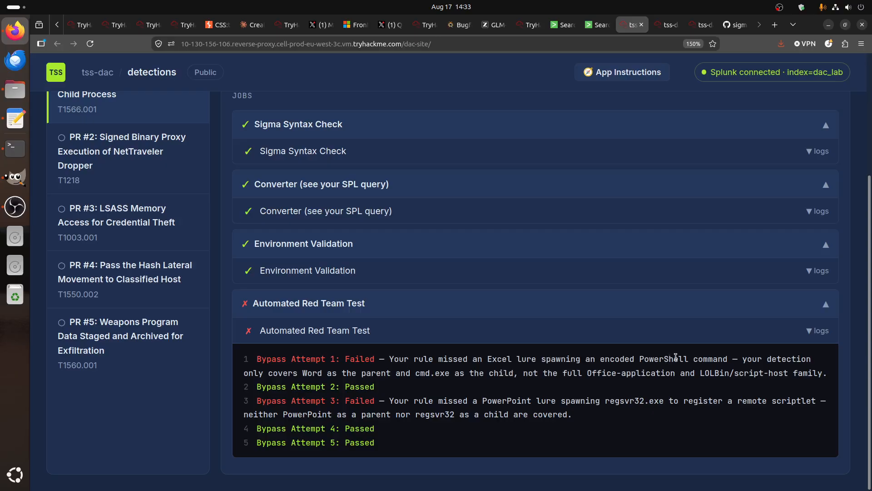
pyautogui.moveTo(688, 359); pyautogui.dragTo(609, 357)
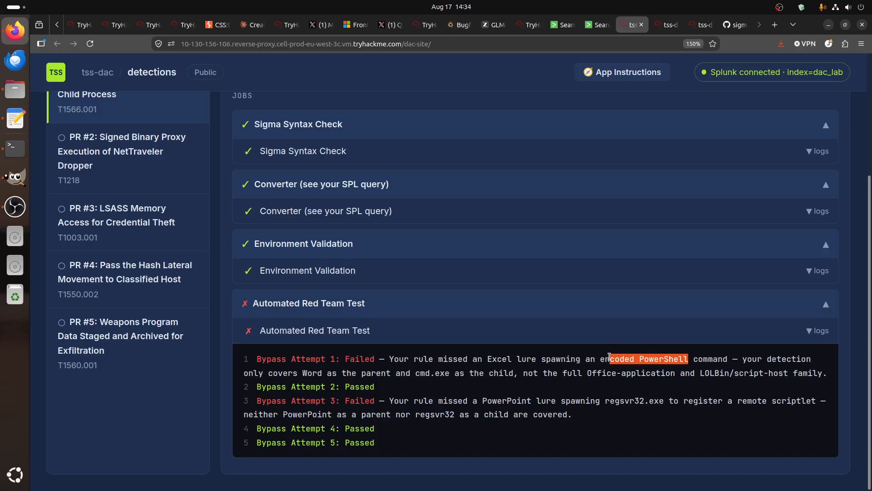
pyautogui.click(481, 424)
pyautogui.moveTo(530, 402); pyautogui.dragTo(481, 404)
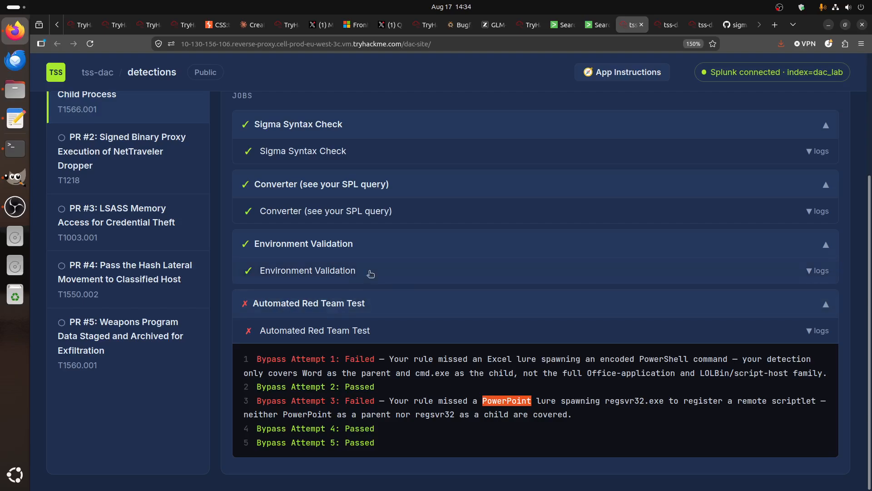
# Return to PR #1's changed files and reopen rules/spearphish_office_child.yml for editing at the selection_parent and selection_child lists
pyautogui.scroll(3, 318, 275)
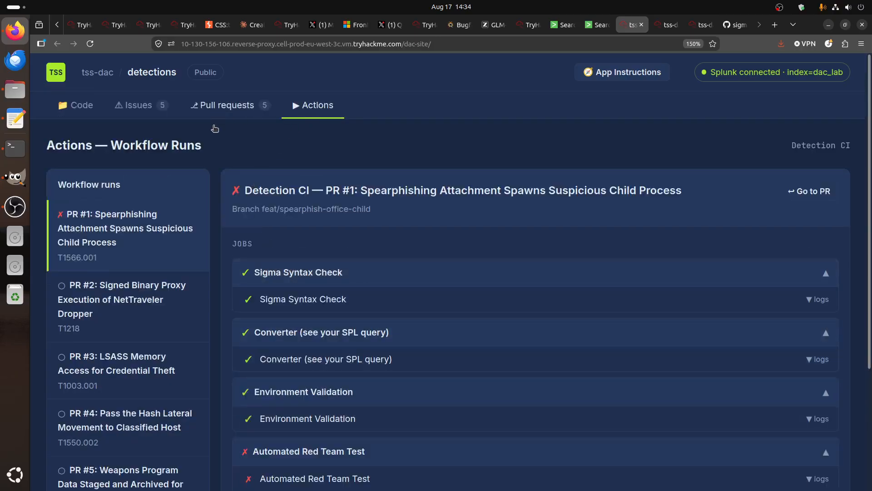
pyautogui.click(225, 109)
pyautogui.click(276, 231)
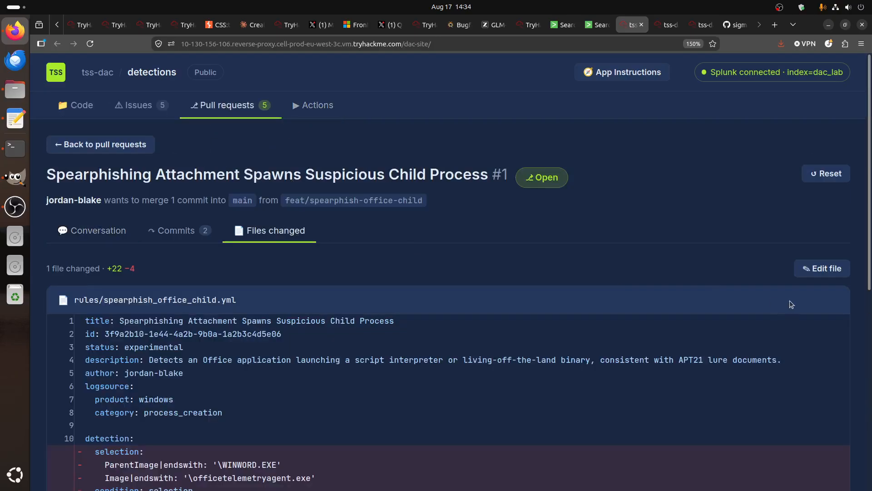
pyautogui.click(818, 269)
pyautogui.scroll(-2, 531, 277)
pyautogui.scroll(5, 530, 277)
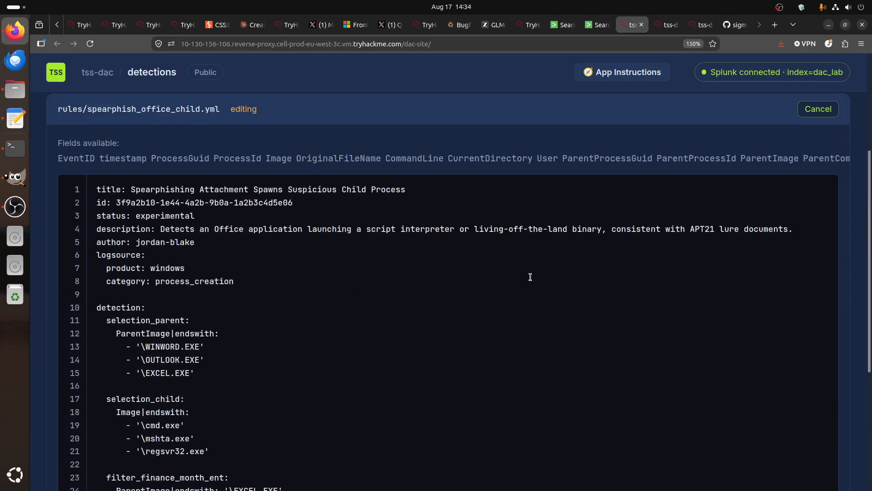
pyautogui.scroll(-2, 530, 276)
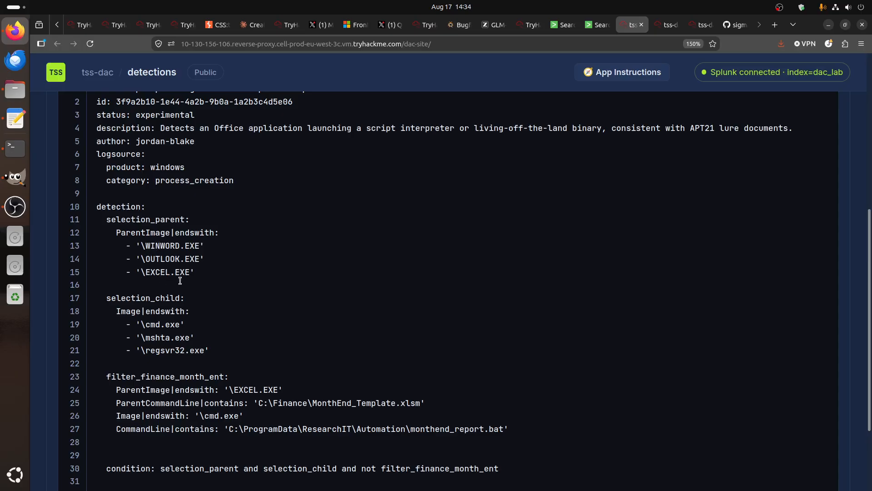
# Add '\POWERPNT.EXE' to the selection_parent list and '\powershell.exe' to the selection_child list, and commit the rule changes
pyautogui.click(197, 272)
pyautogui.press('Return')
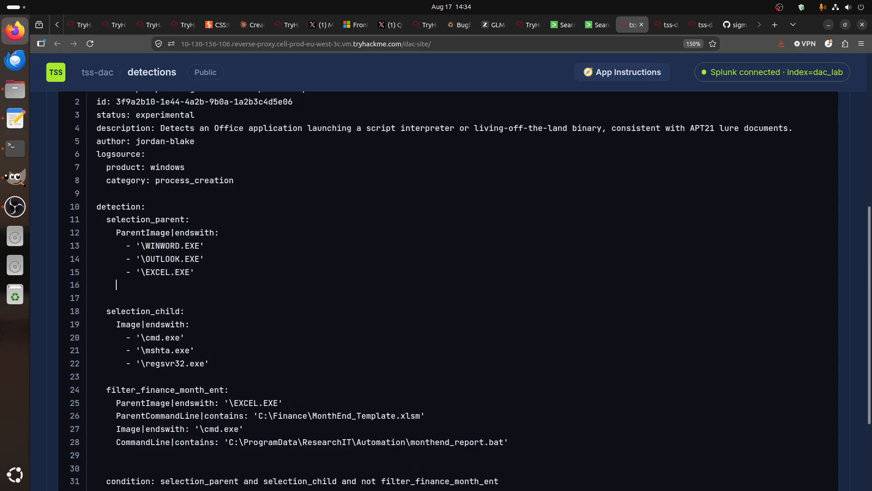
pyautogui.write("- '\\POWERPNT.EXE'")
pyautogui.click(222, 362)
pyautogui.press('Return')
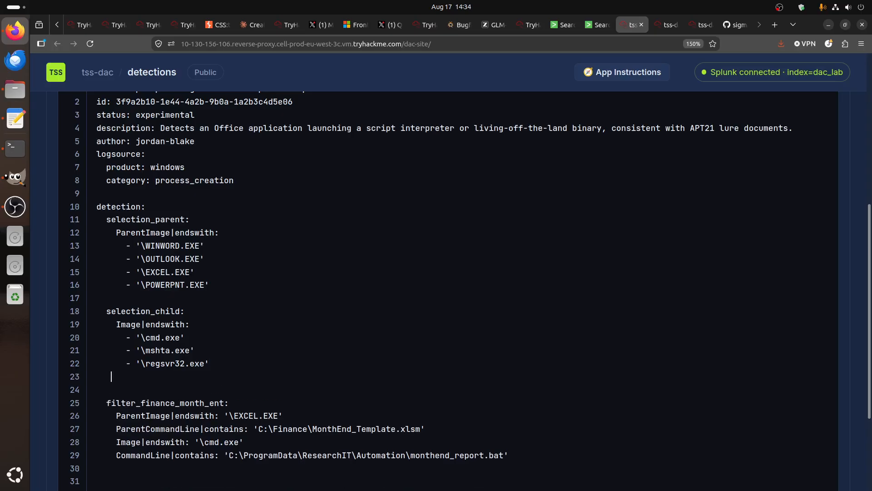
pyautogui.write("- '\\powershell.exe'")
pyautogui.scroll(-3, 207, 361)
pyautogui.click(123, 438)
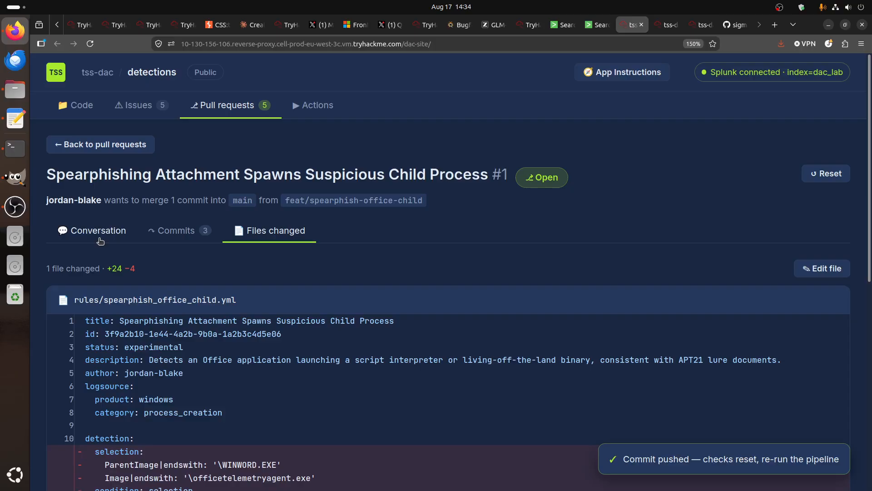
# Run the pipeline checks from PR #1's conversation and approve the pull request
pyautogui.click(101, 242)
pyautogui.click(104, 360)
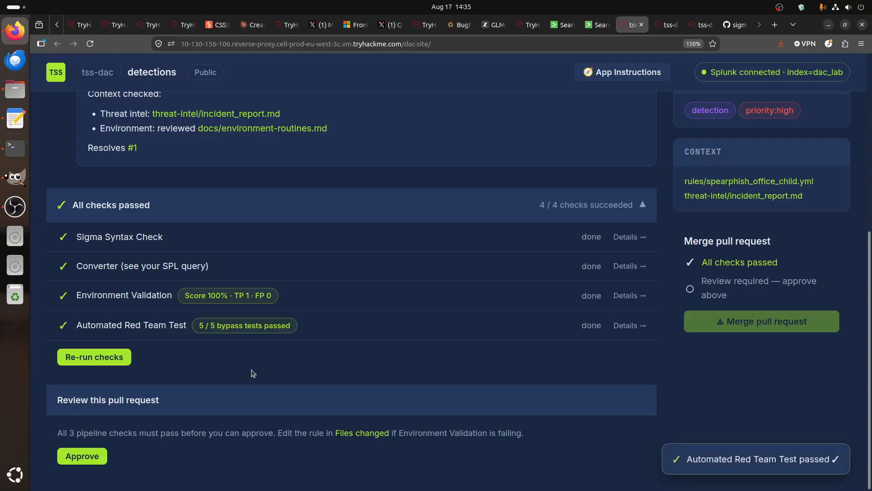
pyautogui.click(93, 461)
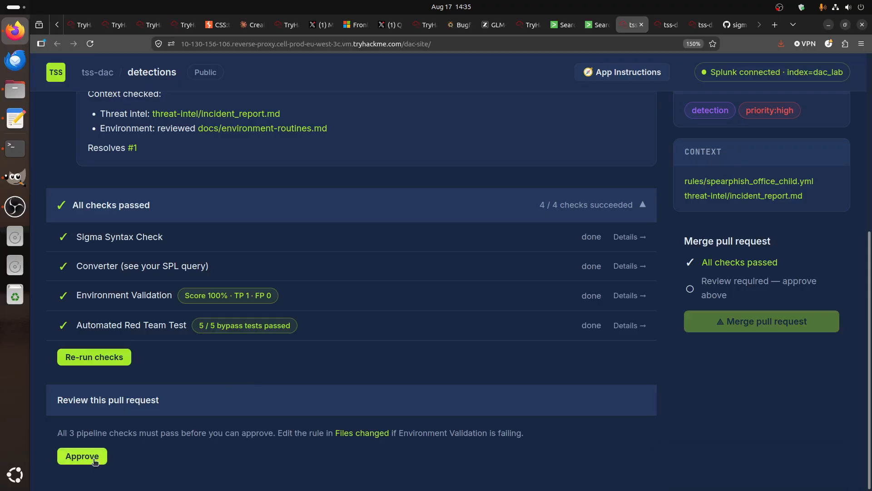
# Reopen PR #1's rule file and review its parent and child process lists, finance filter and condition
pyautogui.scroll(5, 286, 314)
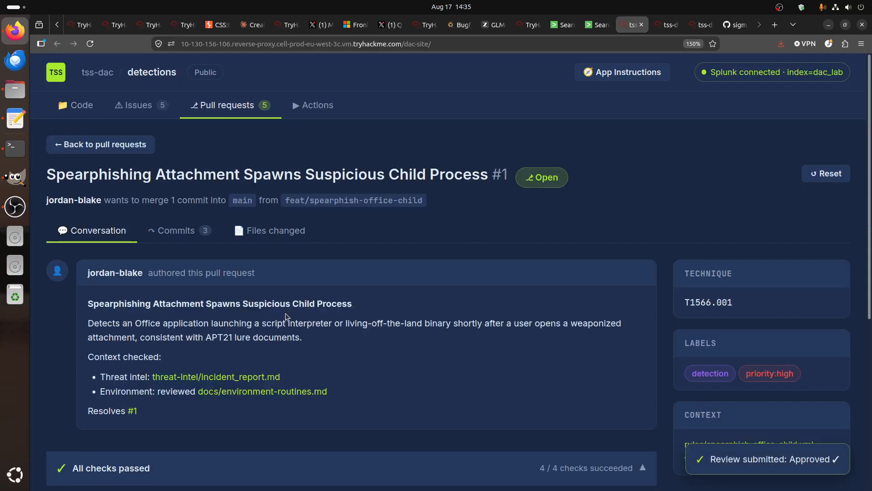
pyautogui.click(268, 231)
pyautogui.click(821, 277)
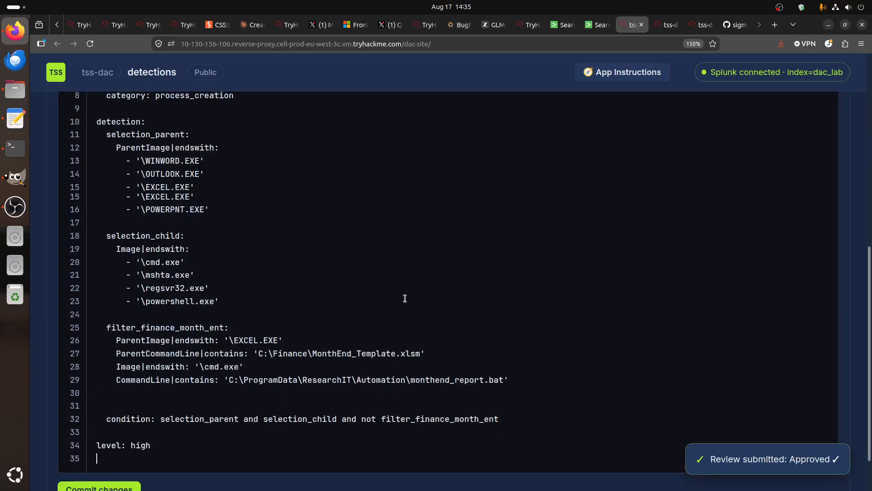
pyautogui.scroll(-4, 224, 379)
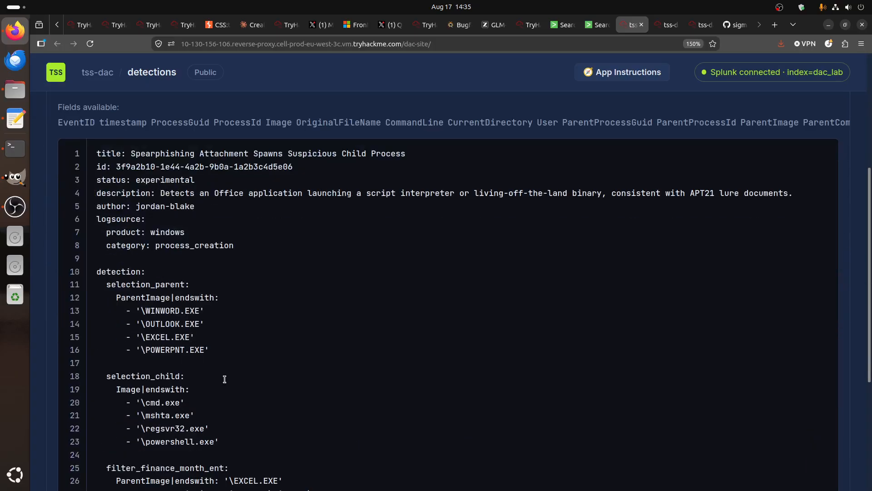
pyautogui.scroll(-2, 224, 379)
pyautogui.moveTo(211, 250); pyautogui.dragTo(125, 203)
pyautogui.click(161, 234)
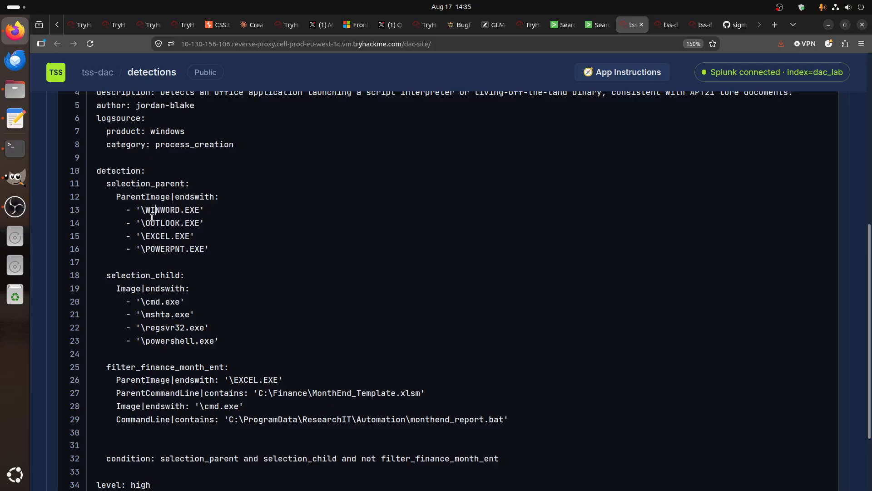
pyautogui.moveTo(161, 248); pyautogui.dragTo(165, 252)
pyautogui.scroll(-2, 210, 380)
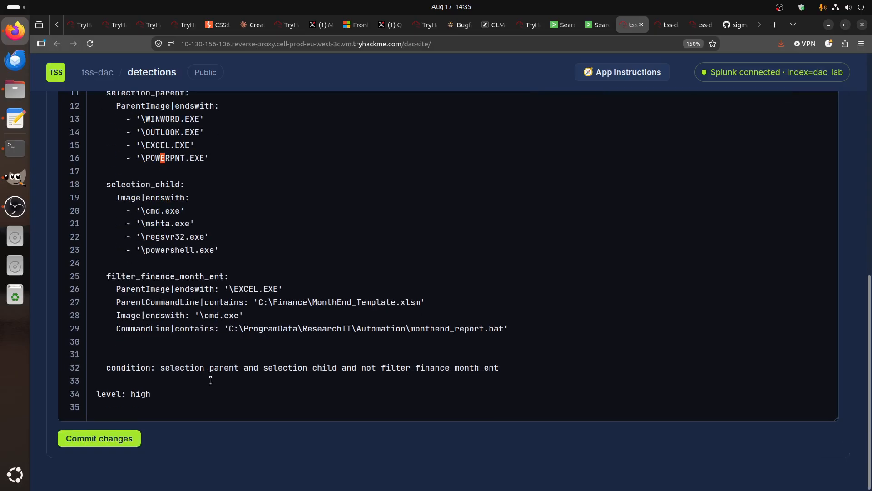
pyautogui.scroll(8, 213, 379)
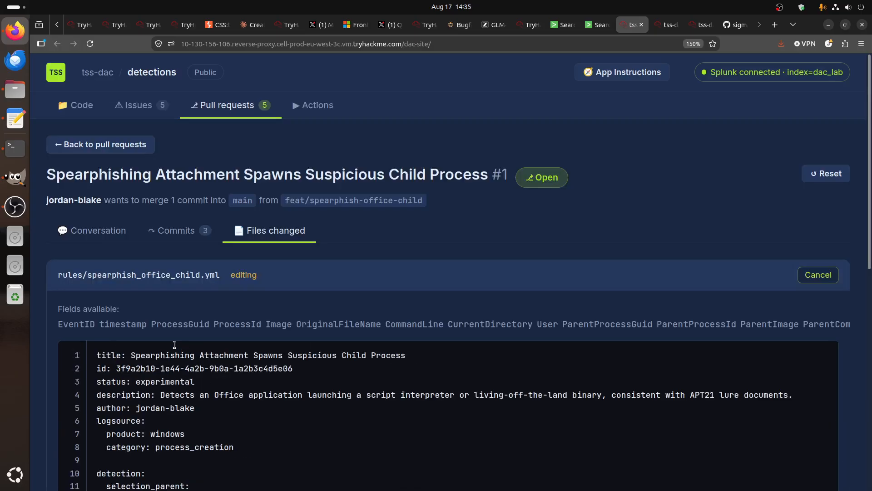
# Look over the open coverage-gap issues and read the PR #1 questions in the TryHackMe DetectMare room
pyautogui.click(133, 106)
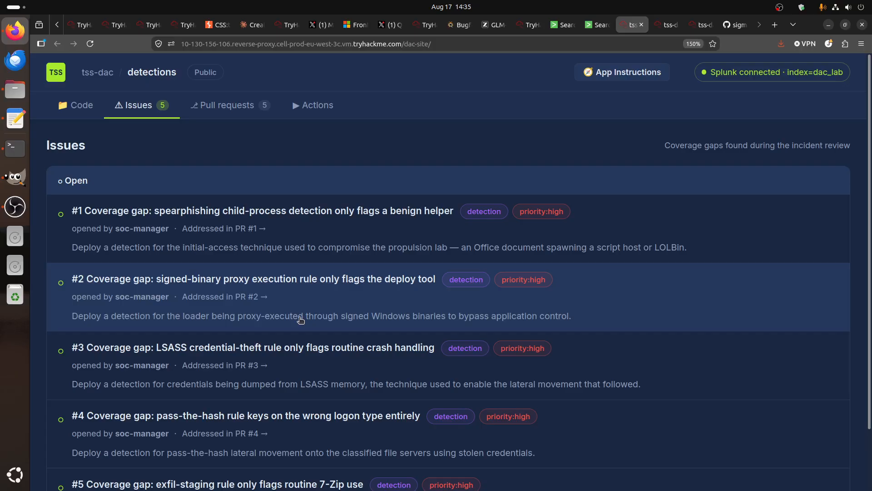
pyautogui.click(191, 285)
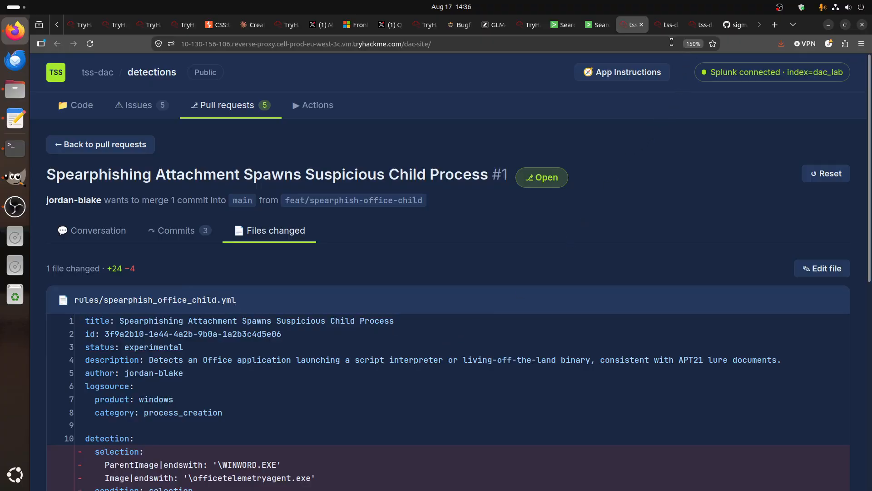
pyautogui.click(529, 25)
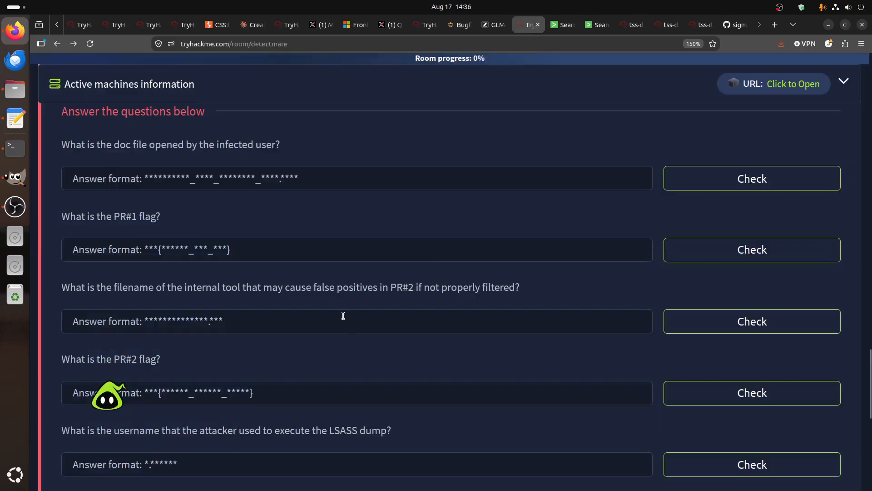
pyautogui.moveTo(239, 144); pyautogui.dragTo(142, 133)
pyautogui.moveTo(162, 223); pyautogui.dragTo(60, 212)
pyautogui.click(346, 233)
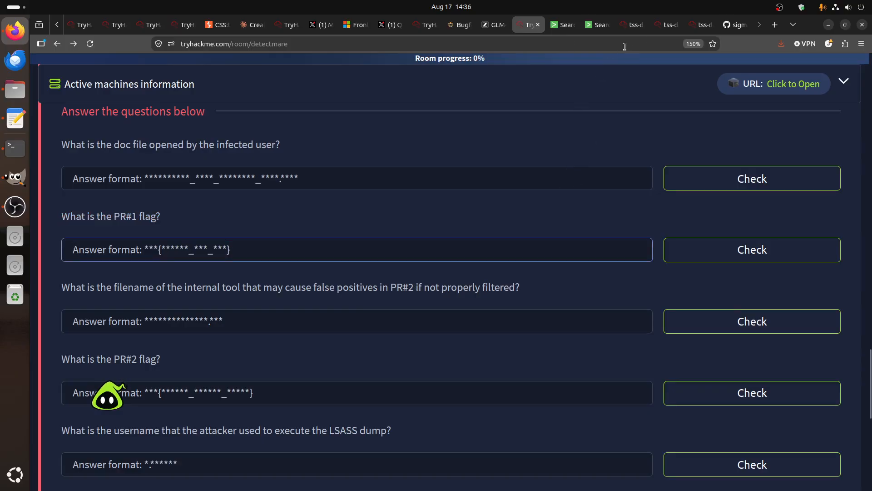
# Reopen PR #1 from the pull request list and inspect the check, review and merge status in its conversation
pyautogui.click(633, 25)
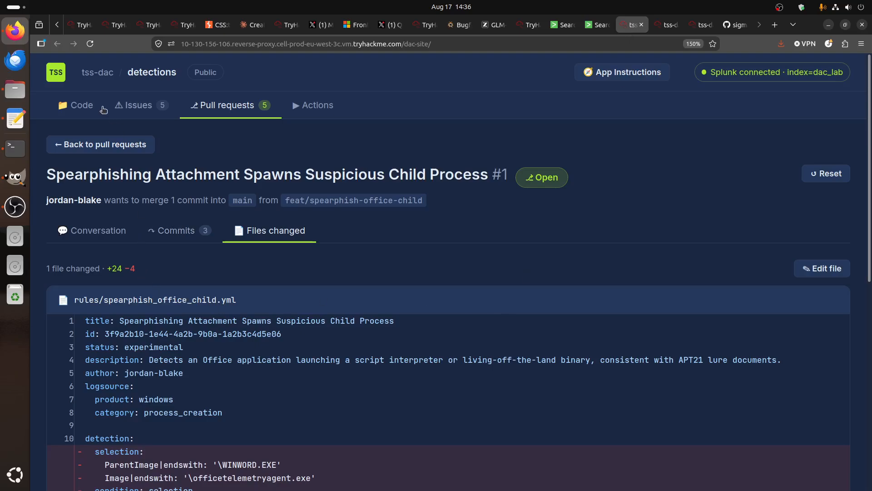
pyautogui.click(96, 146)
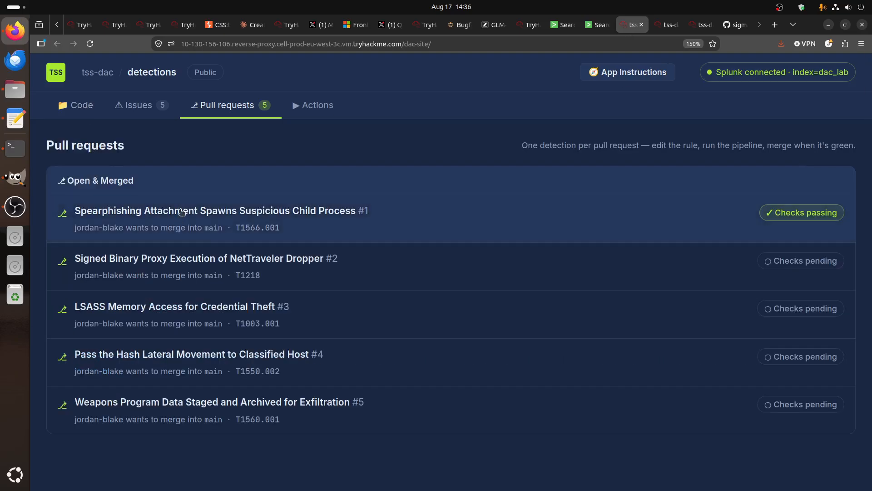
pyautogui.click(182, 212)
pyautogui.scroll(-5, 426, 356)
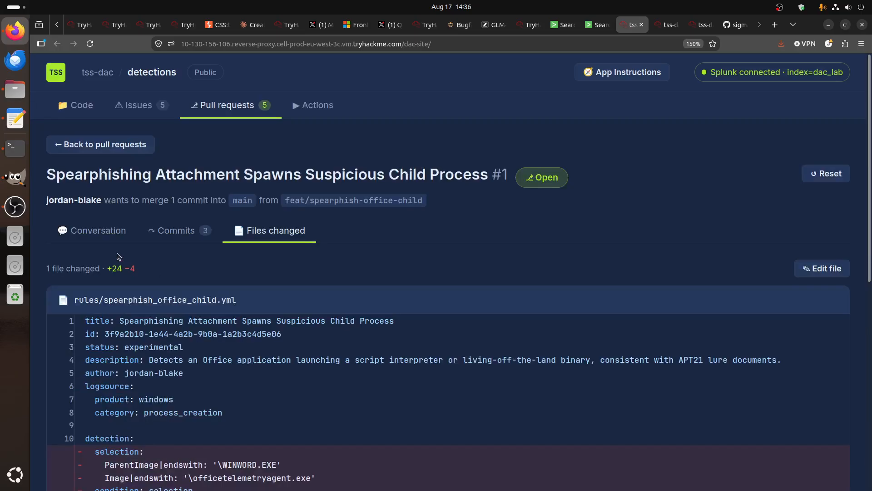
pyautogui.click(100, 231)
pyautogui.scroll(-5, 398, 345)
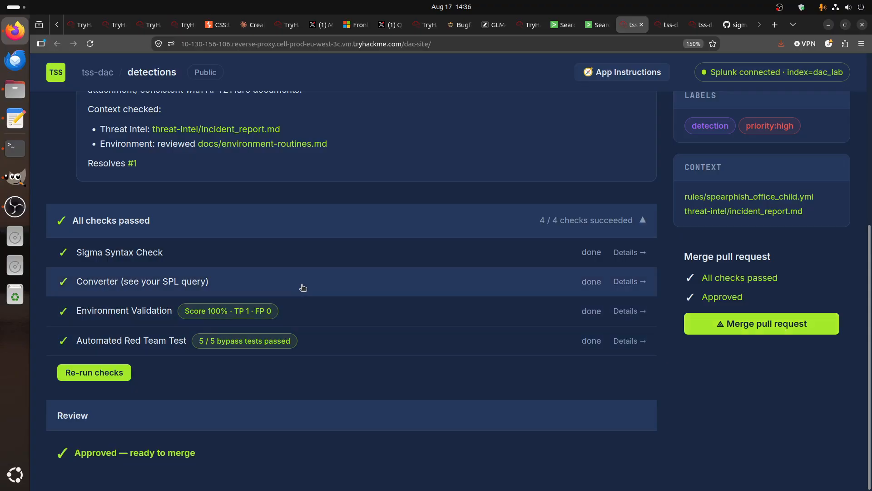
pyautogui.scroll(10, 303, 287)
# Open PR #2 from its coverage-gap issue and examine the changed file rules/proxy_exec_dropper.yml
pyautogui.click(126, 104)
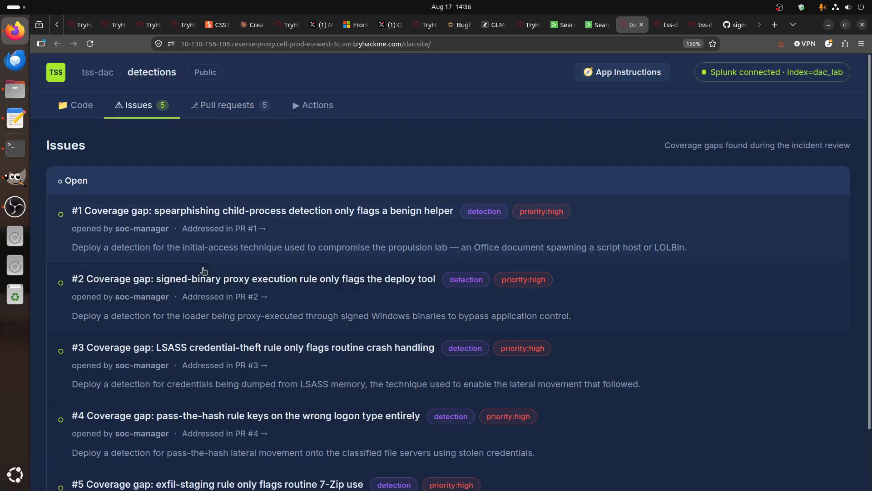
pyautogui.click(116, 286)
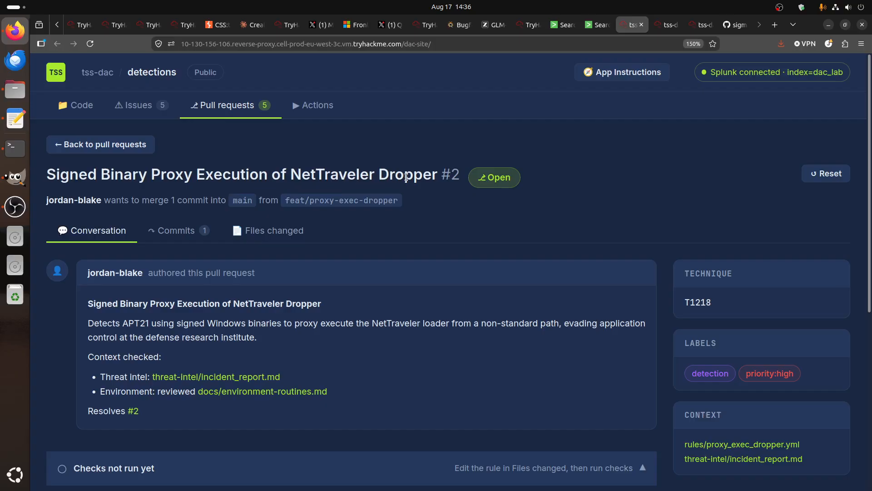
pyautogui.click(268, 231)
pyautogui.scroll(-1, 268, 230)
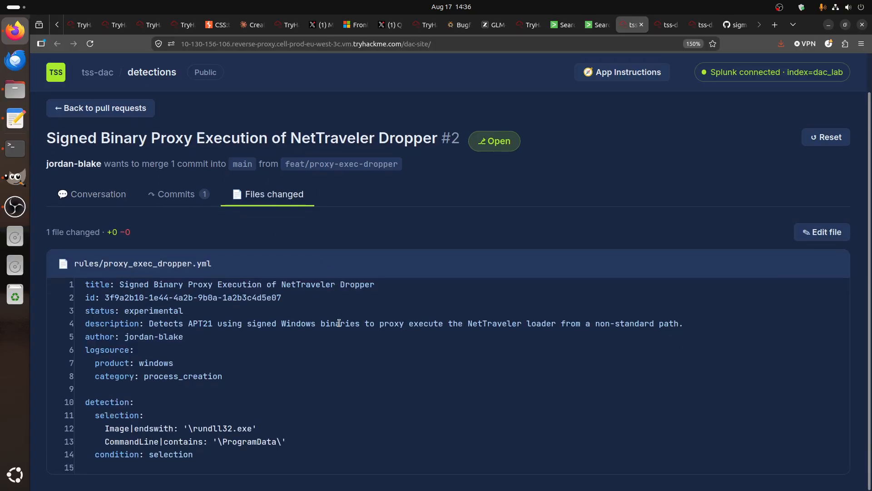
# Read the incident report's PR #2 section on signed binary proxy execution, noting the staging paths, file extensions and identified commands
pyautogui.click(703, 26)
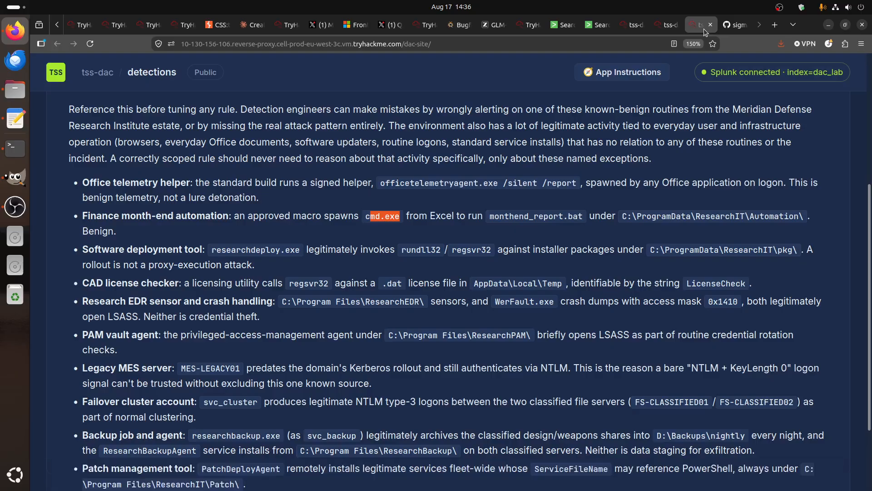
pyautogui.click(665, 25)
pyautogui.scroll(-1, 301, 299)
pyautogui.scroll(-4, 301, 299)
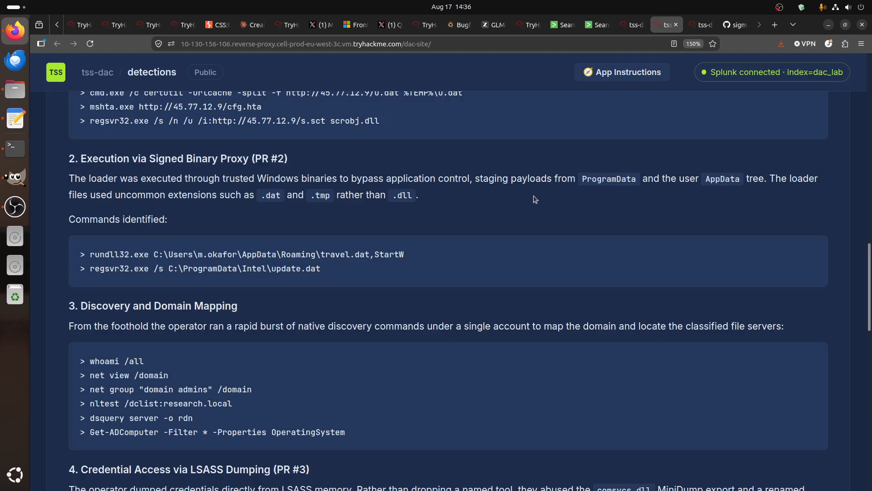
pyautogui.moveTo(636, 179); pyautogui.dragTo(597, 179)
pyautogui.doubleClick(605, 179)
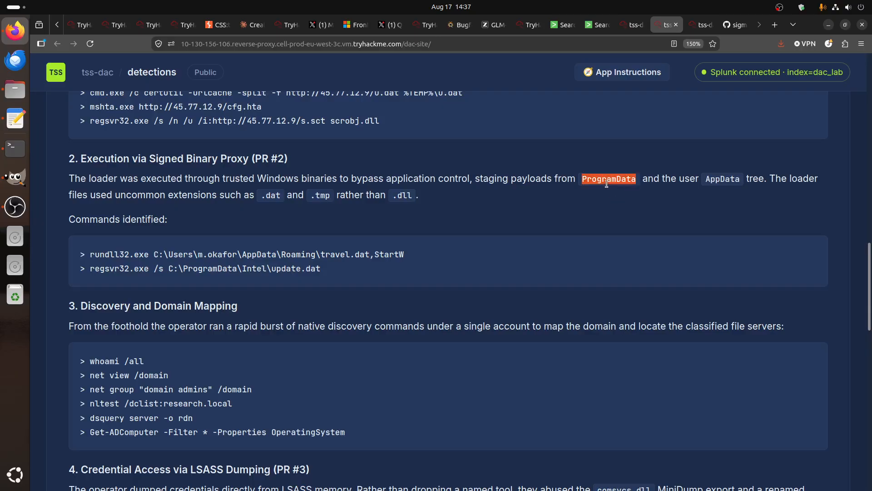
pyautogui.doubleClick(716, 180)
pyautogui.click(266, 196)
pyautogui.moveTo(85, 254); pyautogui.dragTo(168, 254)
pyautogui.moveTo(87, 271); pyautogui.dragTo(144, 270)
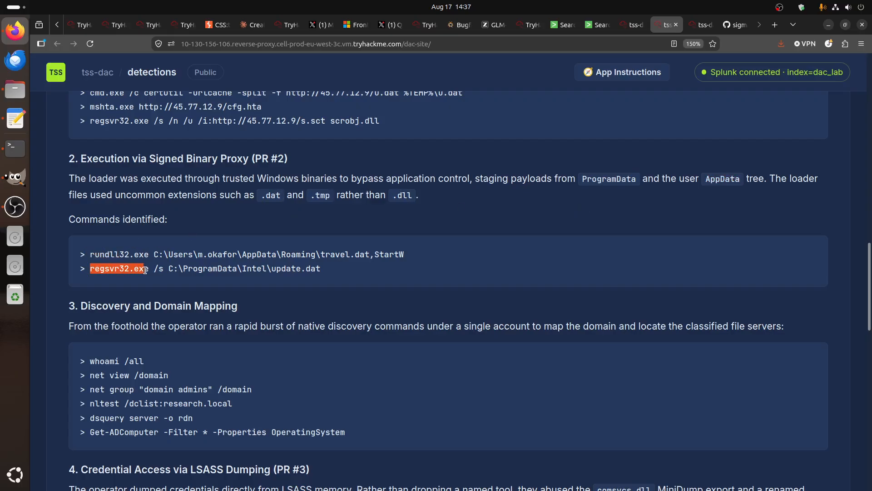
# Read the software deployment tool exception in the environment routines and the TryHackMe question about PR #2's internal tool filename
pyautogui.click(702, 24)
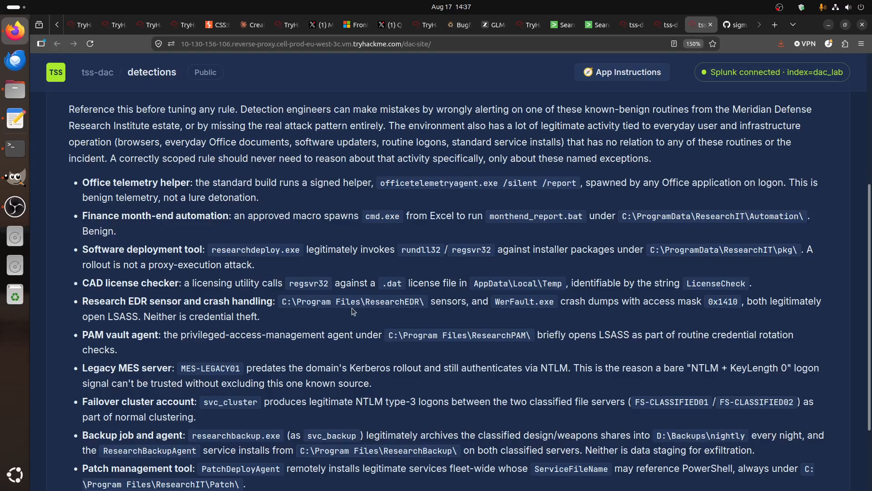
pyautogui.moveTo(83, 251); pyautogui.dragTo(304, 257)
pyautogui.click(251, 264)
pyautogui.click(535, 27)
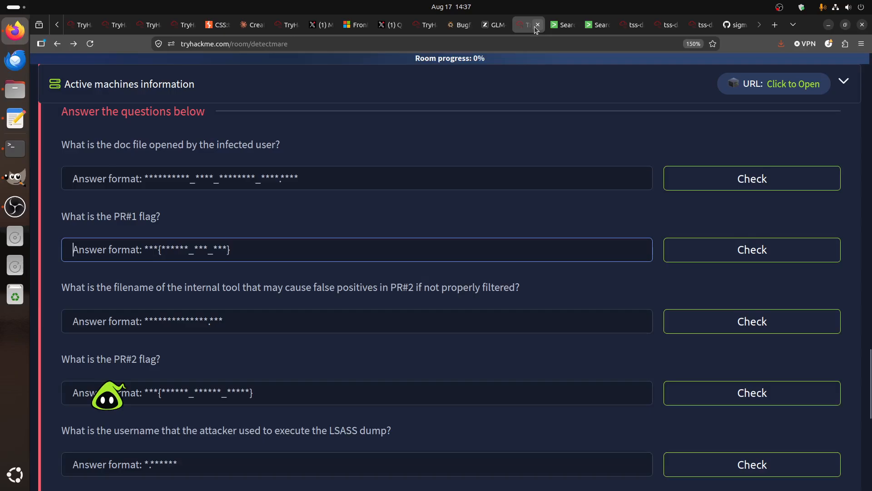
pyautogui.moveTo(62, 287); pyautogui.dragTo(142, 300)
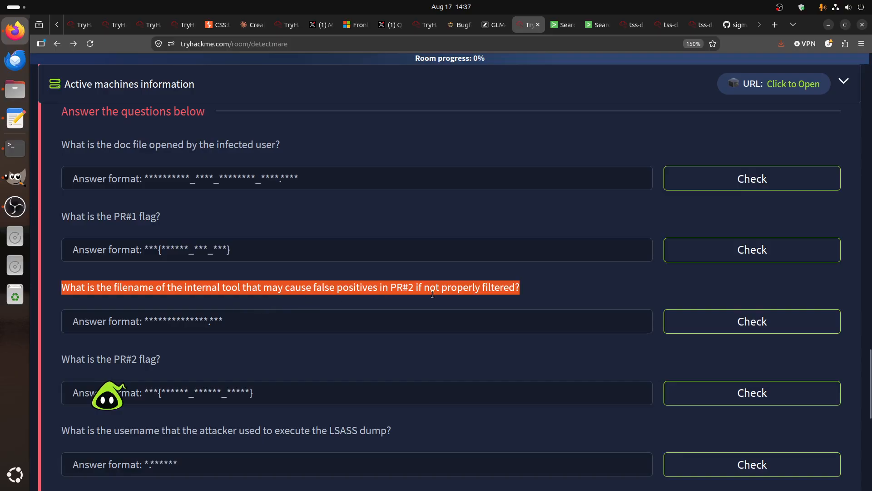
# Copy researchdeploy.exe from the environment routines and search for it in Splunk's dac_lab index, keeping the existing table fields
pyautogui.click(691, 26)
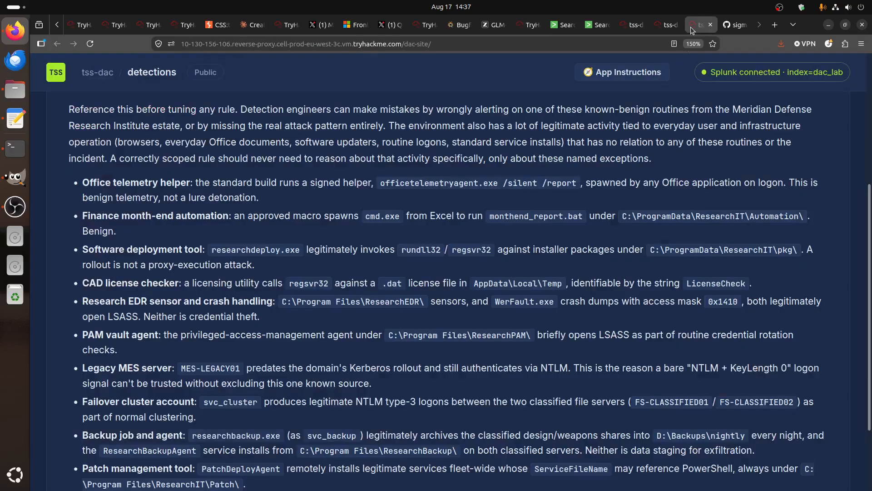
pyautogui.moveTo(211, 252); pyautogui.dragTo(301, 251)
pyautogui.hotkey('ctrl', 'c')
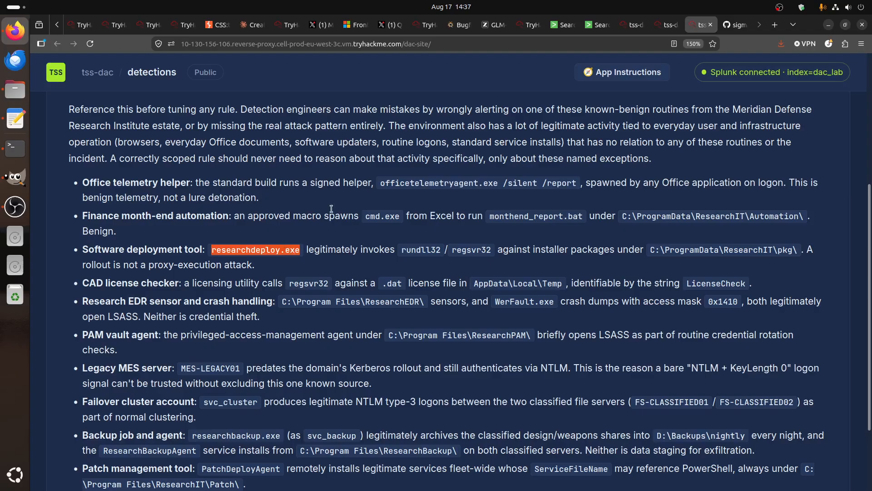
pyautogui.click(567, 27)
pyautogui.click(152, 165)
pyautogui.moveTo(136, 152); pyautogui.dragTo(183, 153)
pyautogui.hotkey('ctrl', 'v')
pyautogui.press('Return')
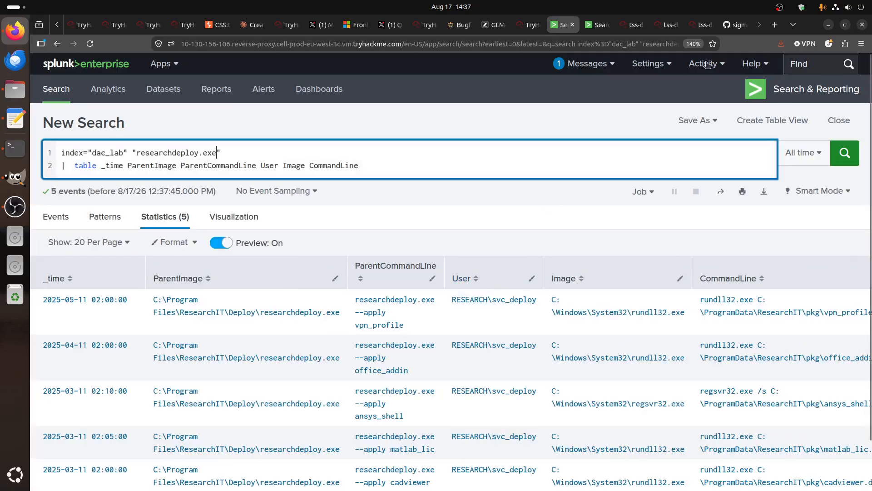
# Review the deployment tool's package path in the environment routines and the PR #2 payload staging locations in the incident report
pyautogui.click(703, 25)
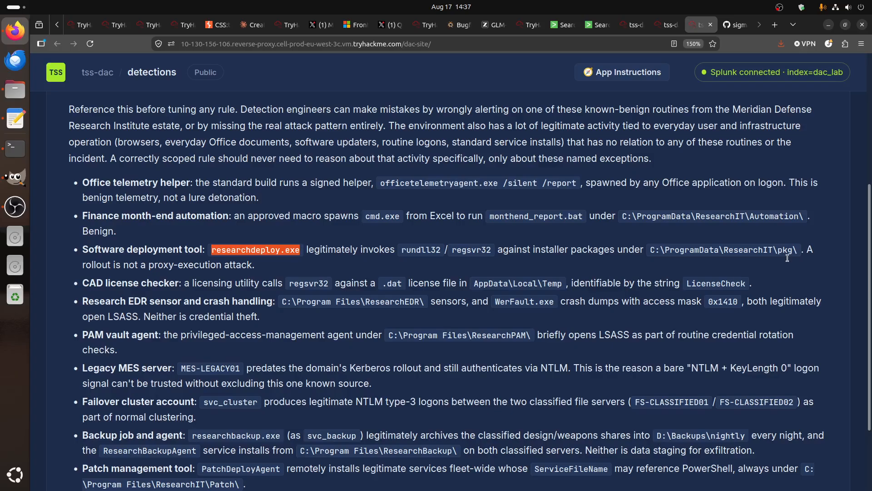
pyautogui.click(667, 24)
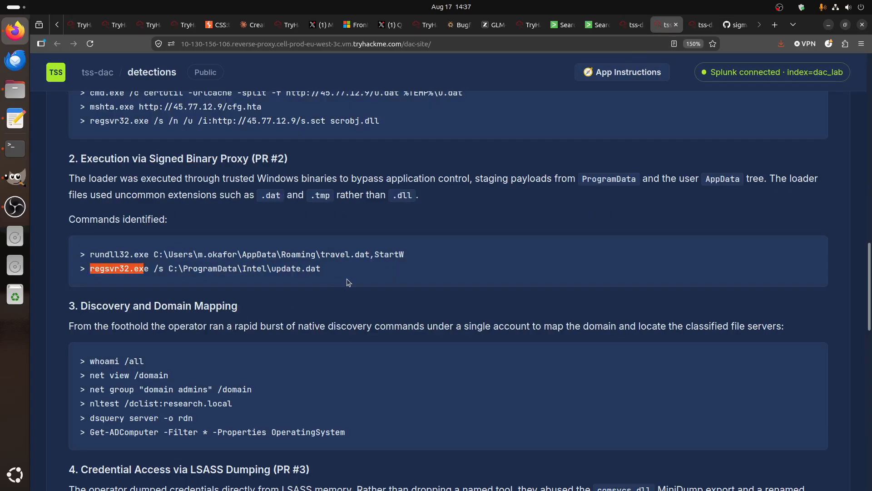
pyautogui.click(628, 177)
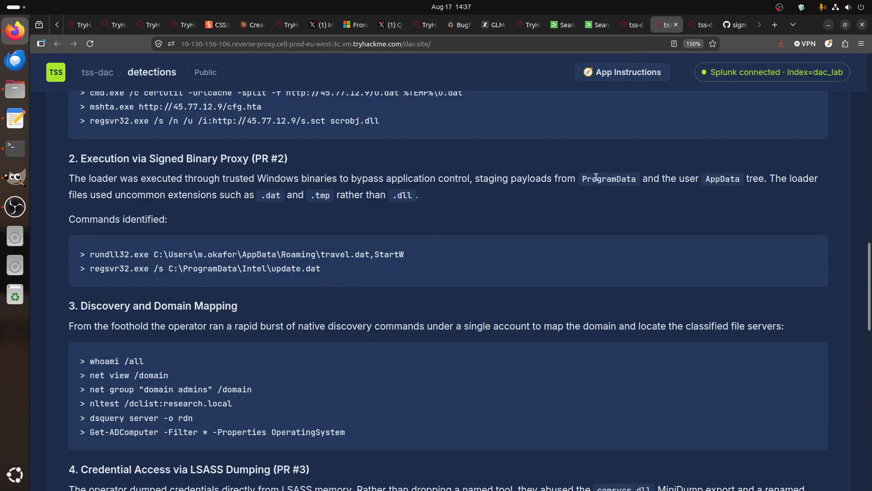
# Copy ProgramData from the incident report's PR #2 section and replace the monthend_report.bat term in the Splunk query with it
pyautogui.doubleClick(610, 178)
pyautogui.hotkey('ctrl', 'c')
pyautogui.click(596, 24)
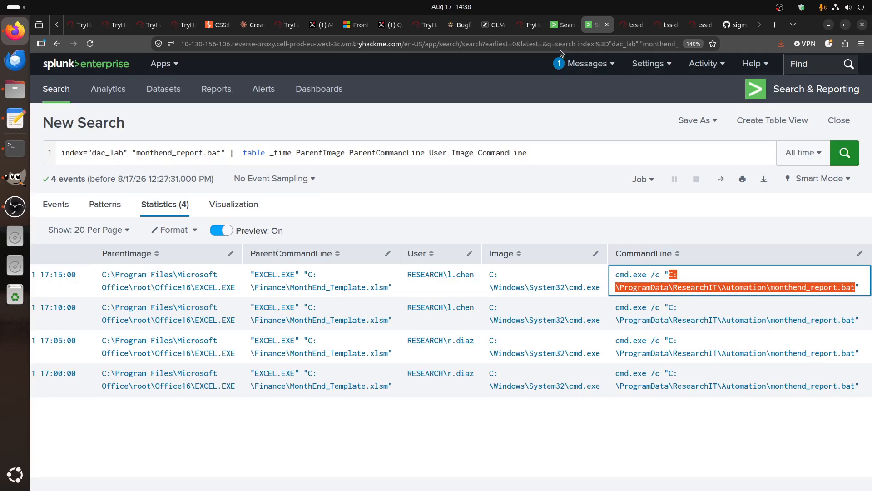
pyautogui.doubleClick(189, 152)
pyautogui.hotkey('ctrl', 'v')
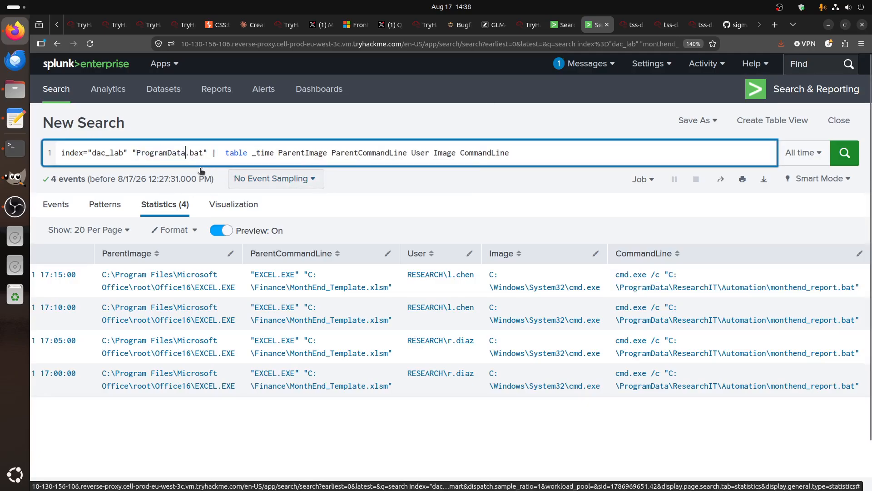
pyautogui.press('Delete')
pyautogui.press('Delete')
pyautogui.press('Delete')
pyautogui.press('Delete')
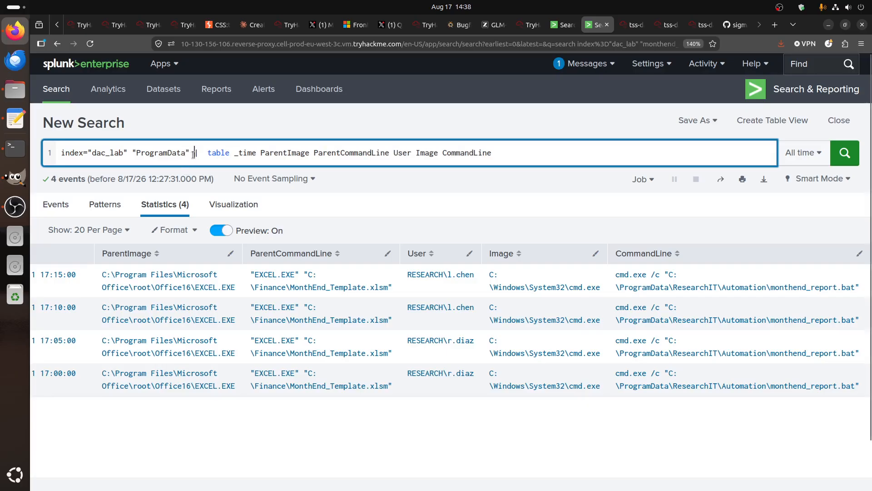
# Extend the Splunk query with OR "AppData", run it on the dac_lab index, and skim the returned events
pyautogui.click(193, 153)
pyautogui.write('OR "')
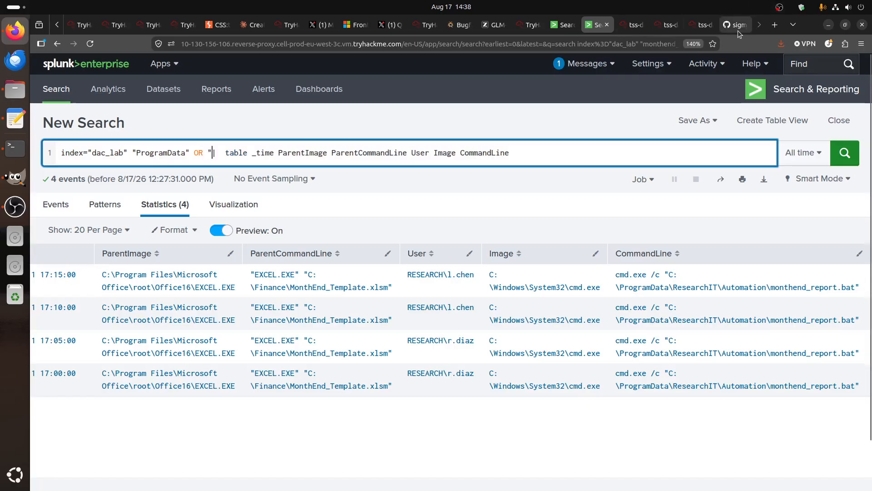
pyautogui.click(702, 25)
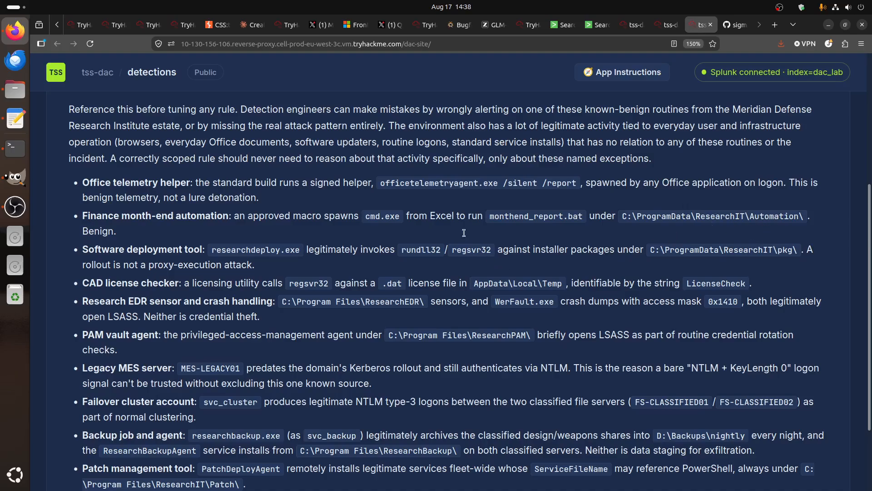
pyautogui.click(667, 25)
pyautogui.click(722, 181)
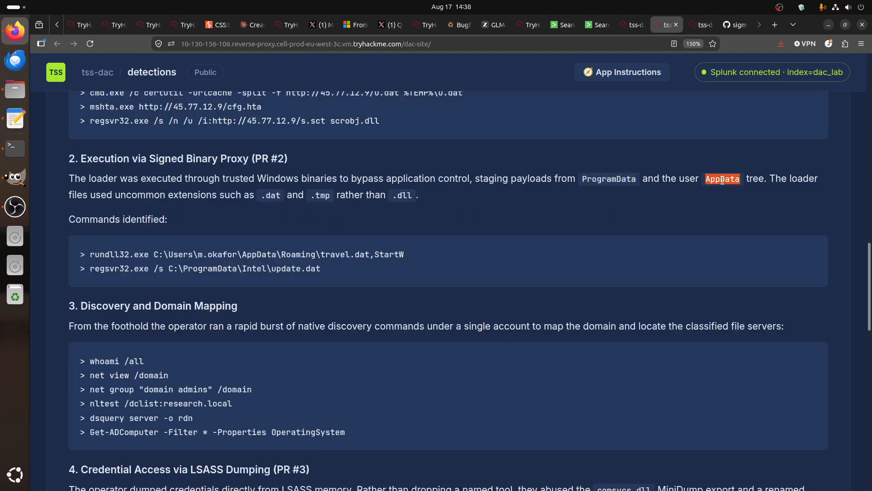
pyautogui.click(608, 27)
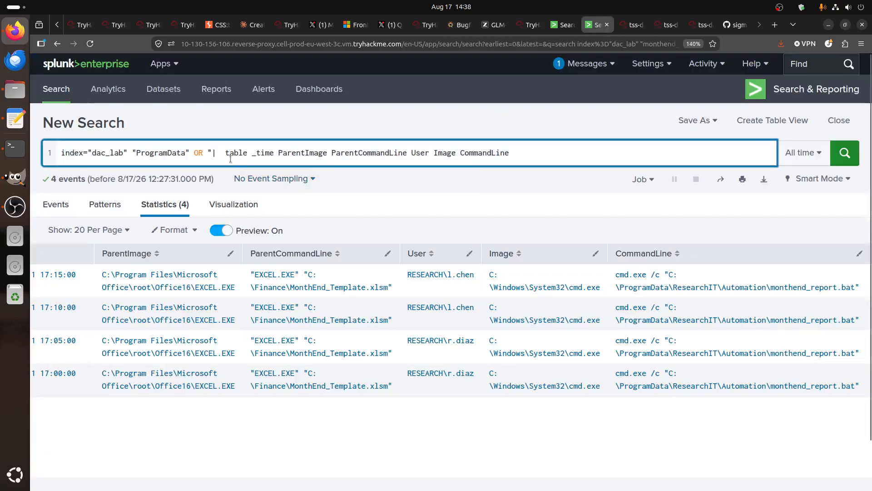
pyautogui.write('AppData"')
pyautogui.press('Return')
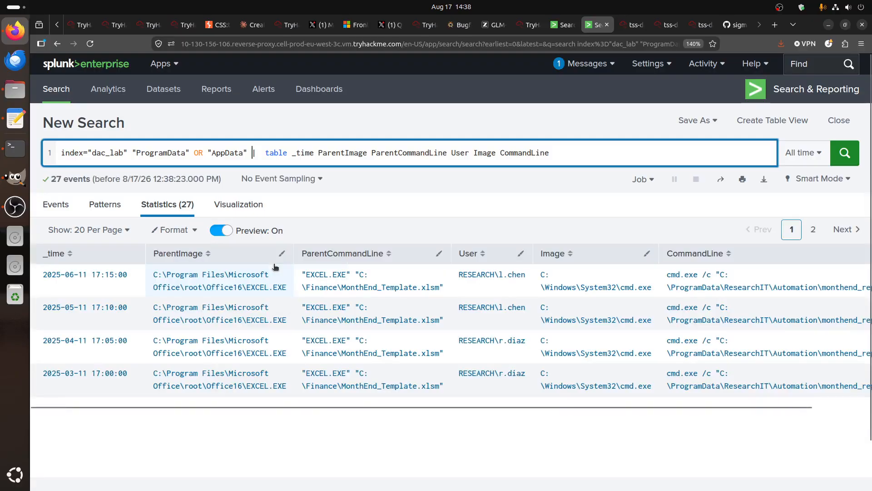
pyautogui.scroll(-10, 277, 270)
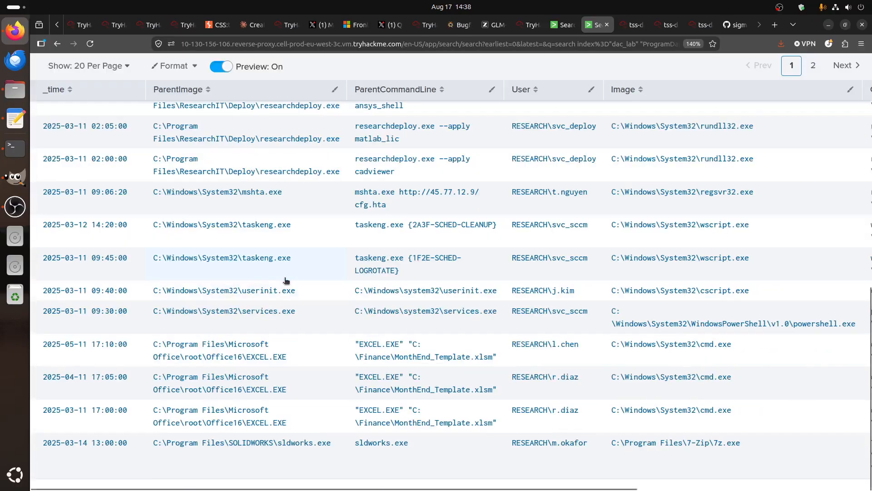
pyautogui.scroll(10, 286, 279)
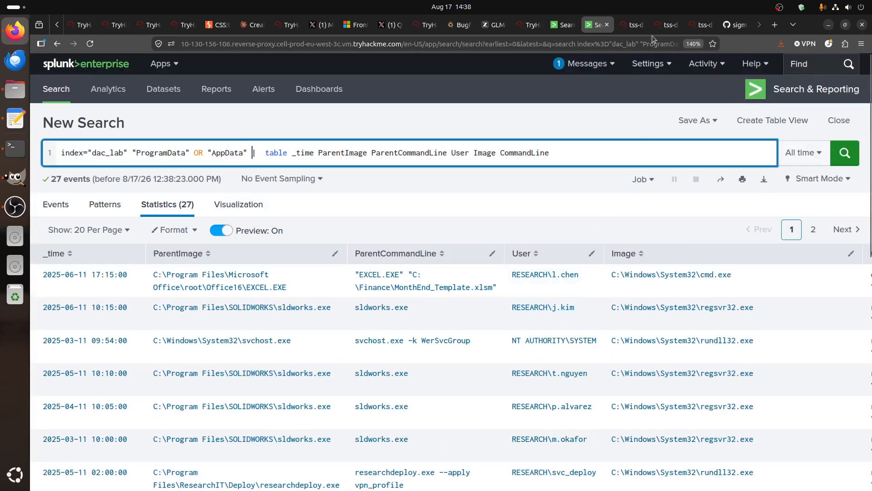
# Compare the PR #2 rule's Image and CommandLine conditions with the commands identified in the incident report
pyautogui.click(637, 26)
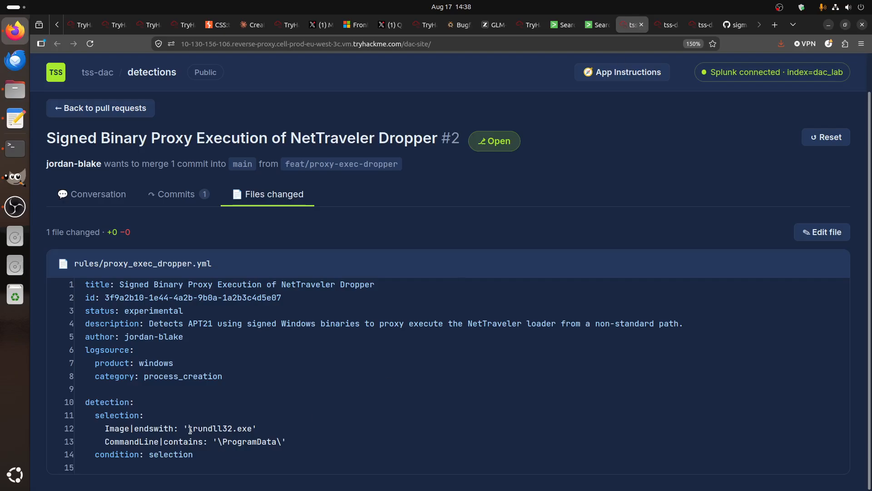
pyautogui.moveTo(189, 428); pyautogui.dragTo(272, 432)
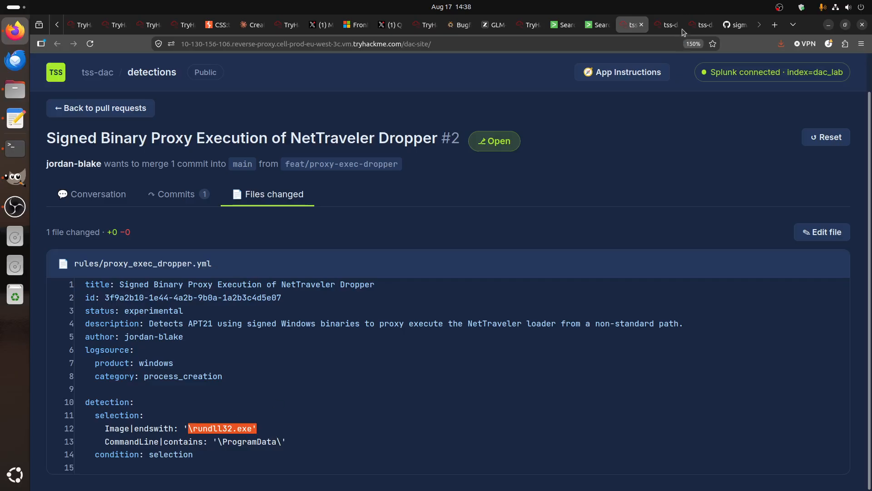
pyautogui.click(667, 26)
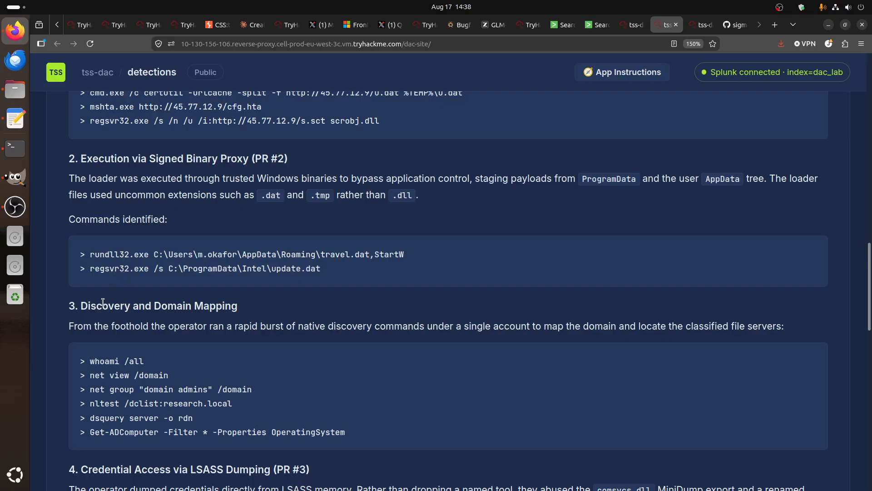
pyautogui.click(596, 30)
pyautogui.click(638, 29)
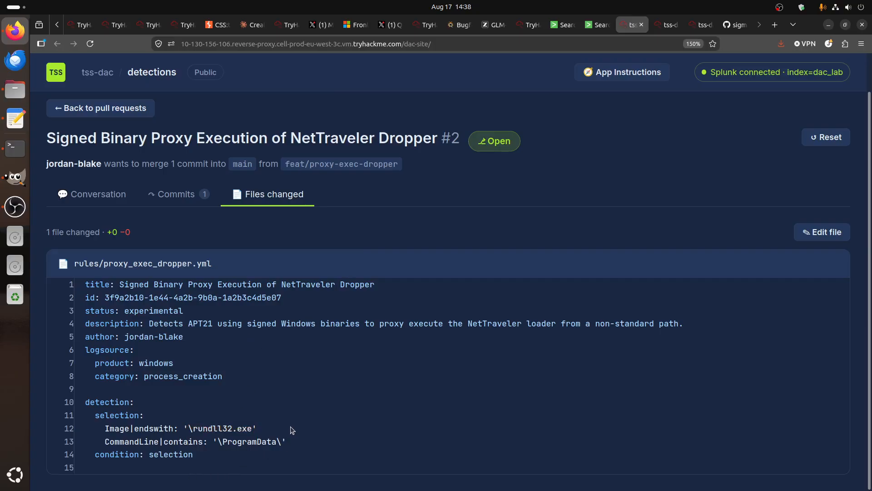
# Edit the PR #2 rule: insert blank lines before the CommandLine condition and rename the selection to selection_binary
pyautogui.click(813, 232)
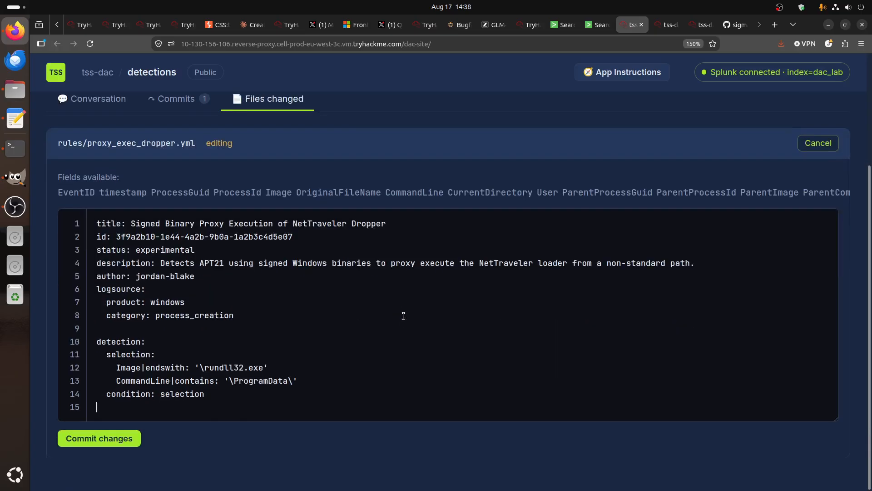
pyautogui.click(289, 371)
pyautogui.press('Return')
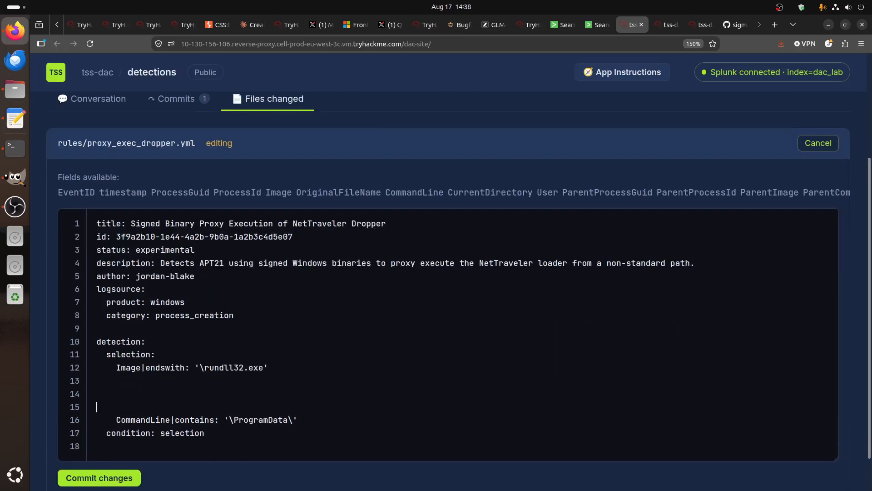
pyautogui.click(152, 355)
pyautogui.write('_')
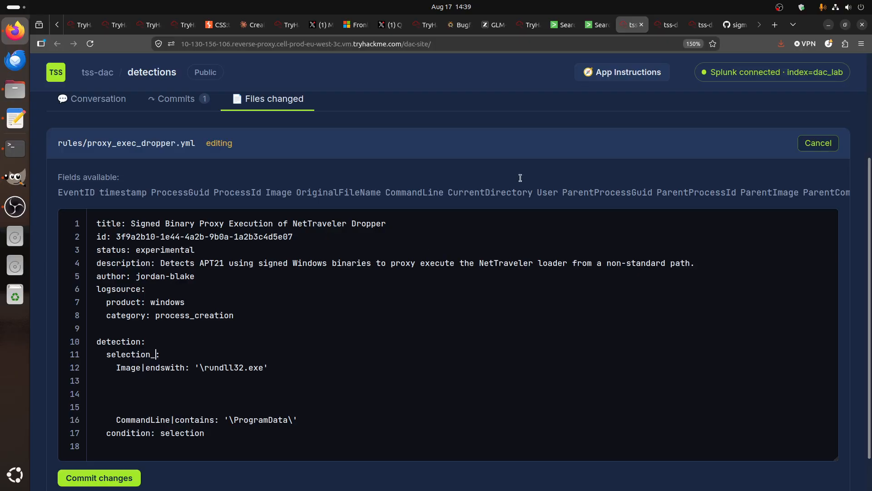
pyautogui.click(664, 25)
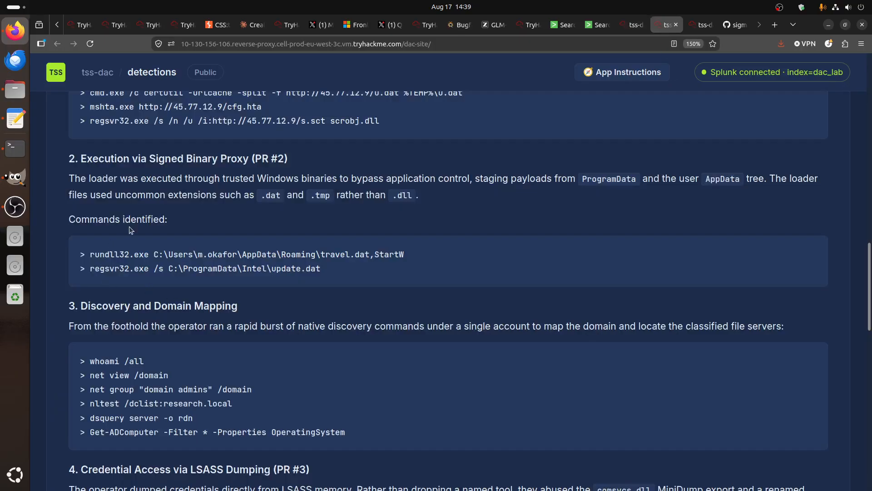
pyautogui.moveTo(125, 254); pyautogui.dragTo(95, 255)
pyautogui.moveTo(212, 159); pyautogui.dragTo(193, 159)
pyautogui.click(625, 23)
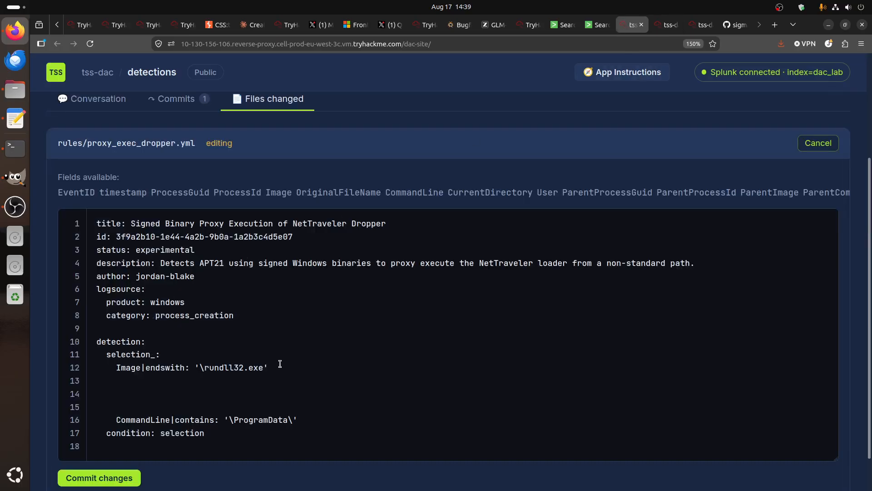
pyautogui.write('binary')
# Turn the Image|endswith condition into a list of '\rundll32.exe' and '\regsvr32.exe', with spare blank lines below it
pyautogui.doubleClick(196, 368)
pyautogui.press('Return')
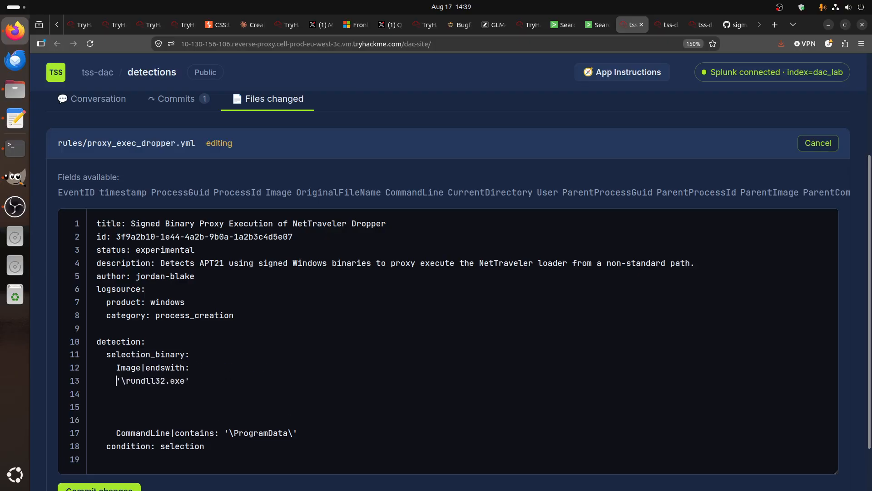
pyautogui.write('-')
pyautogui.press('Return')
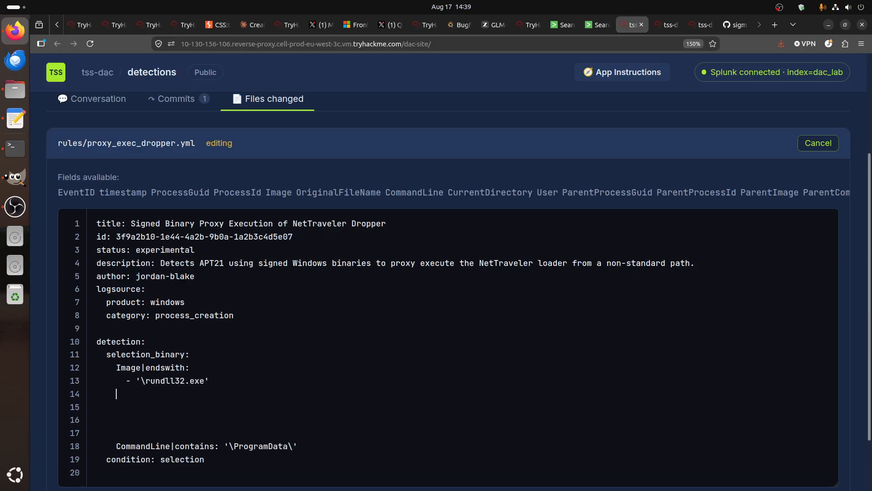
pyautogui.write("- '\\")
pyautogui.click(662, 23)
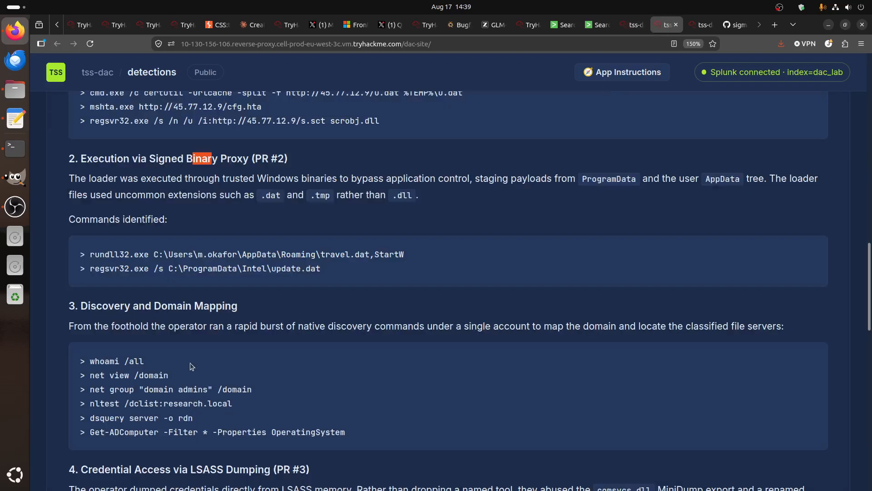
pyautogui.moveTo(150, 269); pyautogui.dragTo(90, 269)
pyautogui.hotkey('ctrl', 'c')
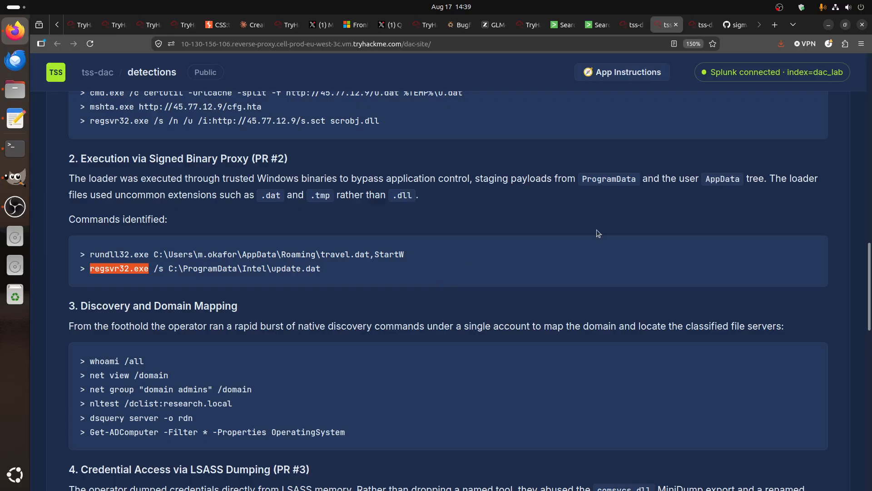
pyautogui.click(631, 26)
pyautogui.hotkey('ctrl', 'v')
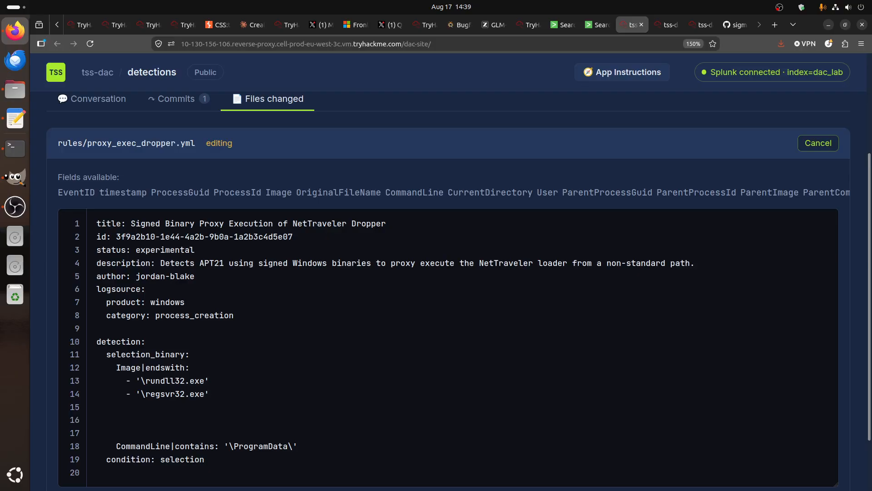
pyautogui.press('Return')
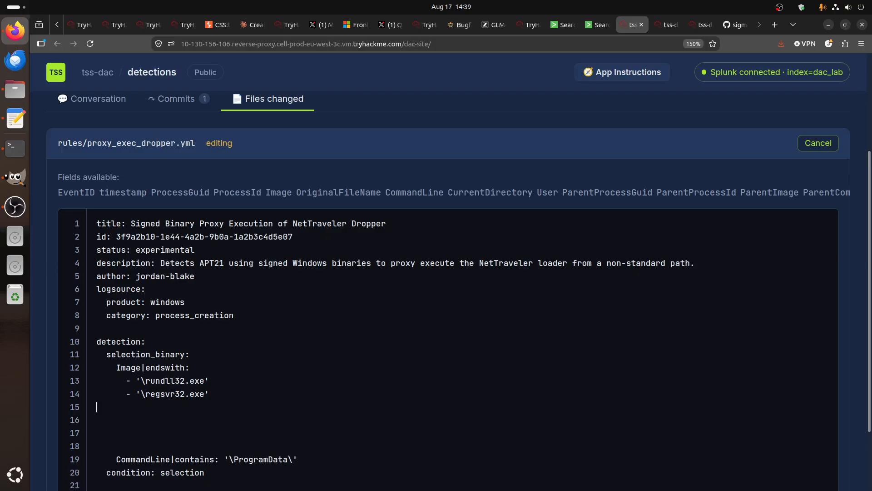
pyautogui.press('Return')
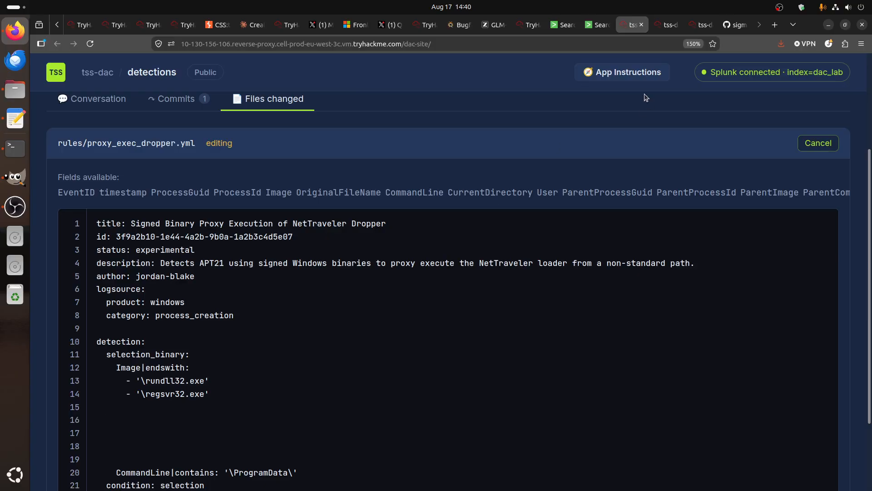
# Review the PR #2 staging locations and the payload paths of the rundll32 and regsvr32 commands in the incident report
pyautogui.click(666, 25)
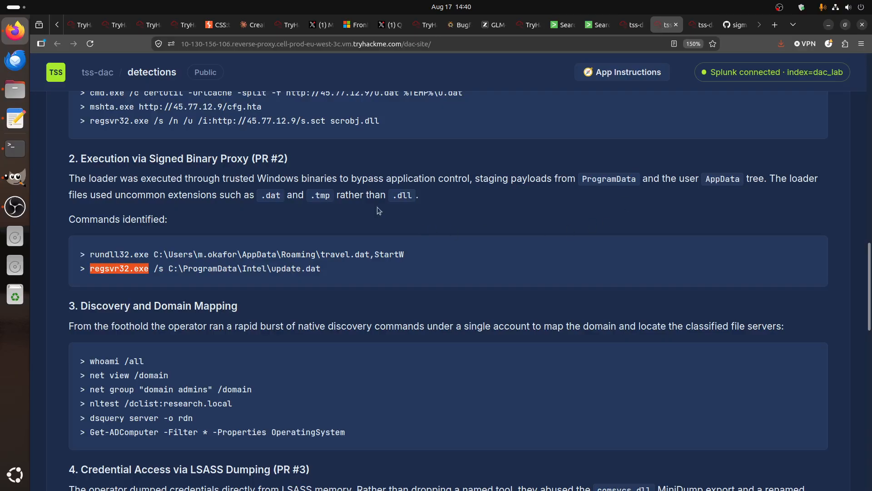
pyautogui.moveTo(633, 179); pyautogui.dragTo(568, 173)
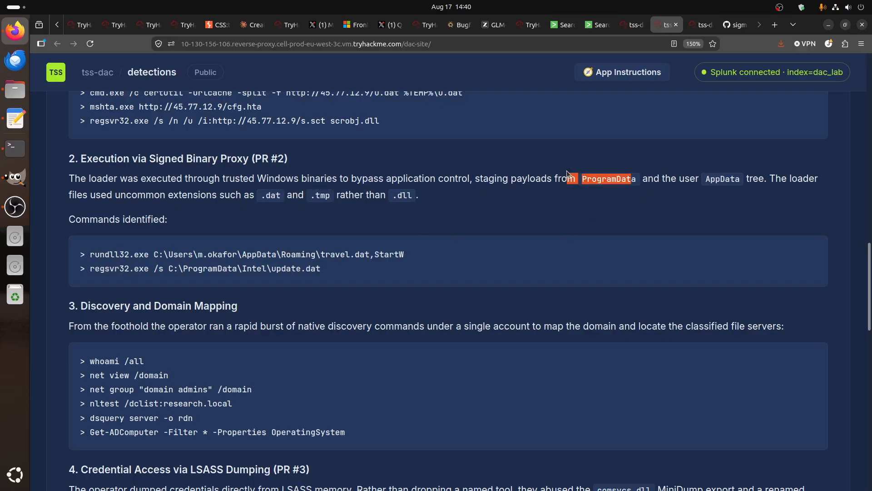
pyautogui.moveTo(735, 174); pyautogui.dragTo(713, 174)
pyautogui.click(708, 218)
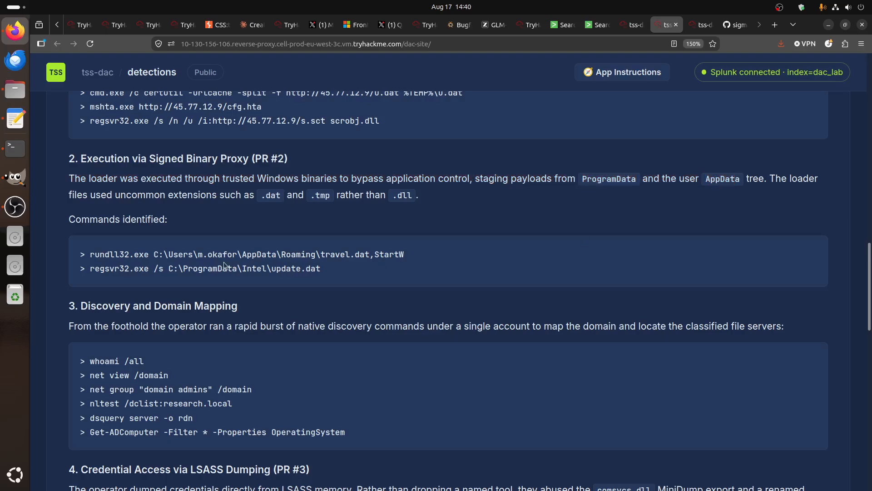
pyautogui.moveTo(154, 255); pyautogui.dragTo(447, 255)
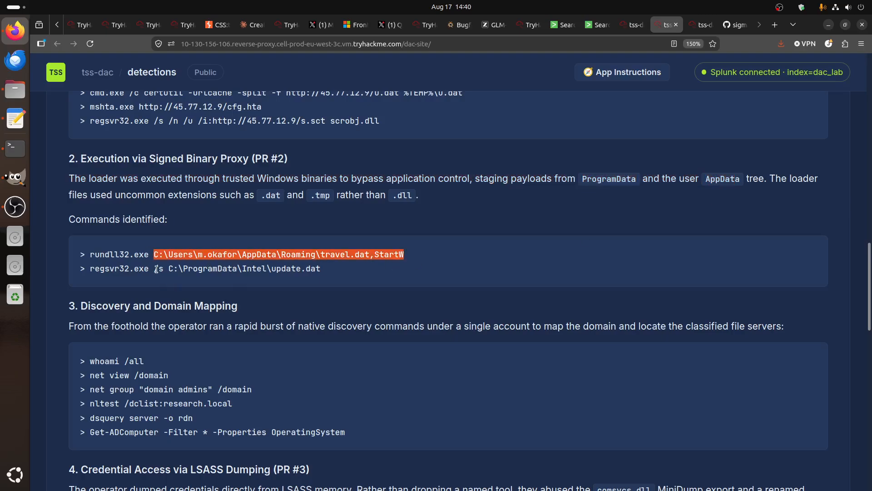
pyautogui.moveTo(158, 269); pyautogui.dragTo(313, 276)
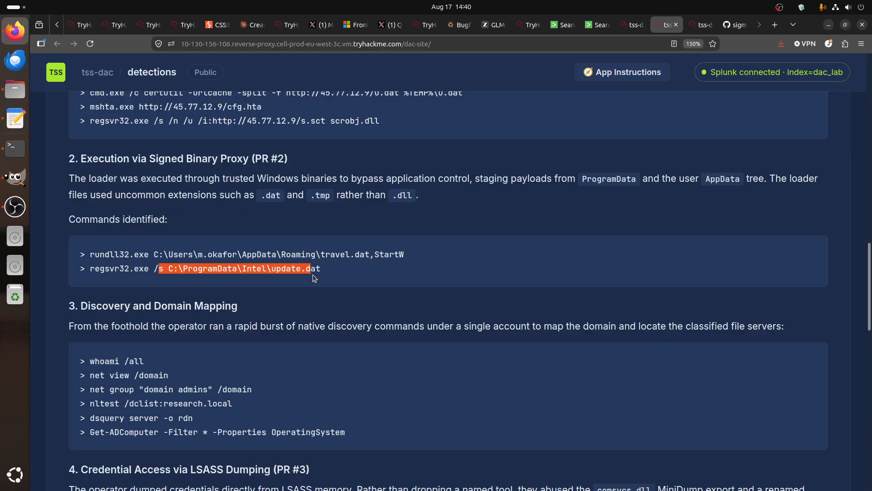
pyautogui.click(285, 267)
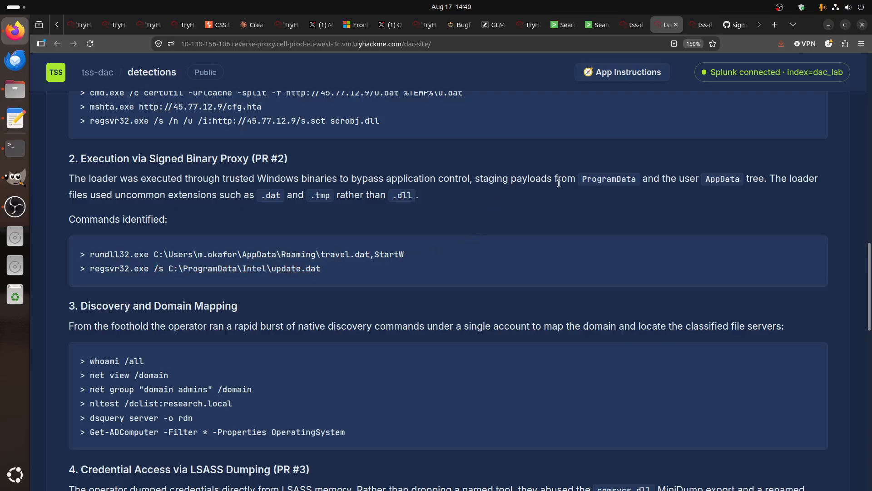
pyautogui.click(587, 179)
# Examine the parent processes, users and images in the Splunk results for ProgramData or AppData
pyautogui.click(590, 28)
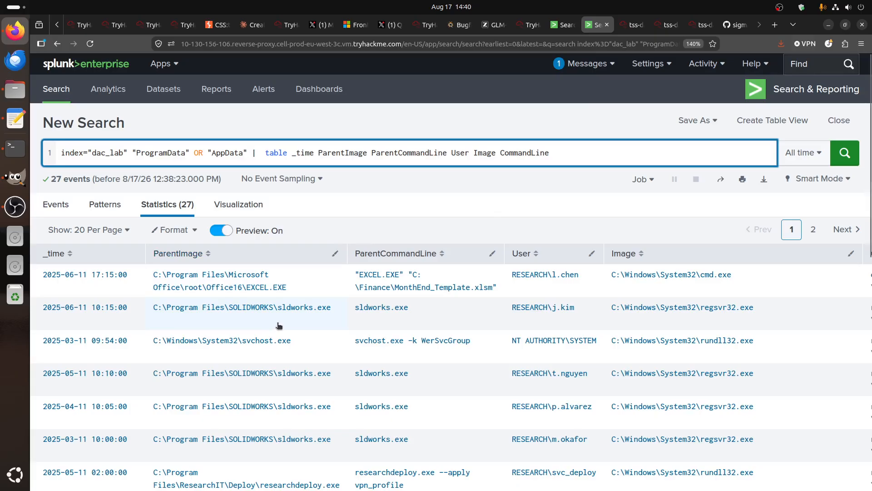
pyautogui.scroll(-8, 279, 325)
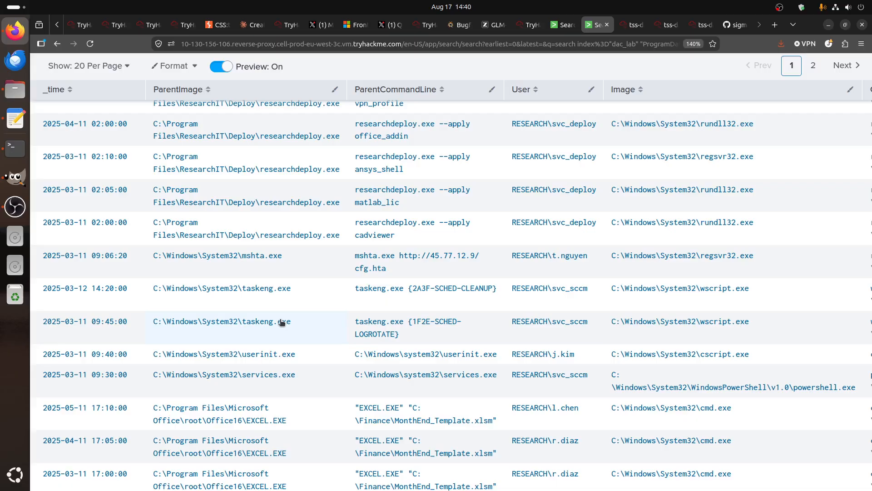
pyautogui.scroll(3, 281, 322)
pyautogui.scroll(-5, 283, 320)
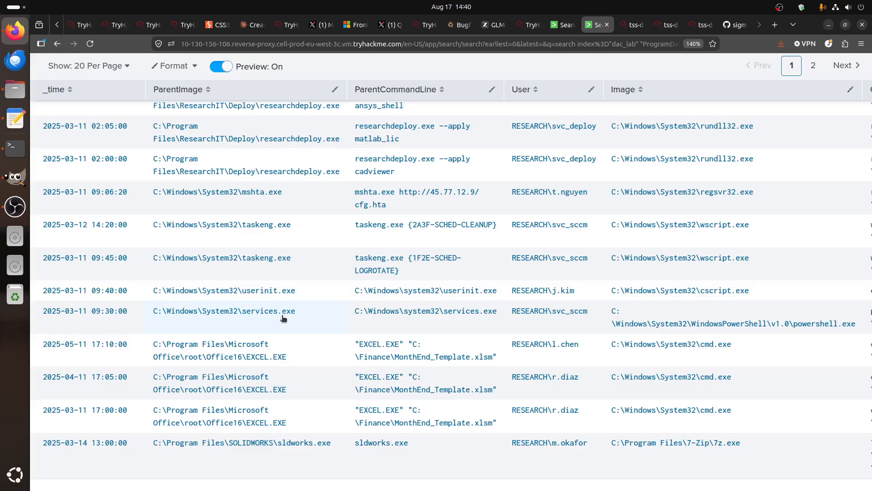
# Examine the command lines on both pages of the Splunk results for ProgramData or AppData
pyautogui.click(814, 65)
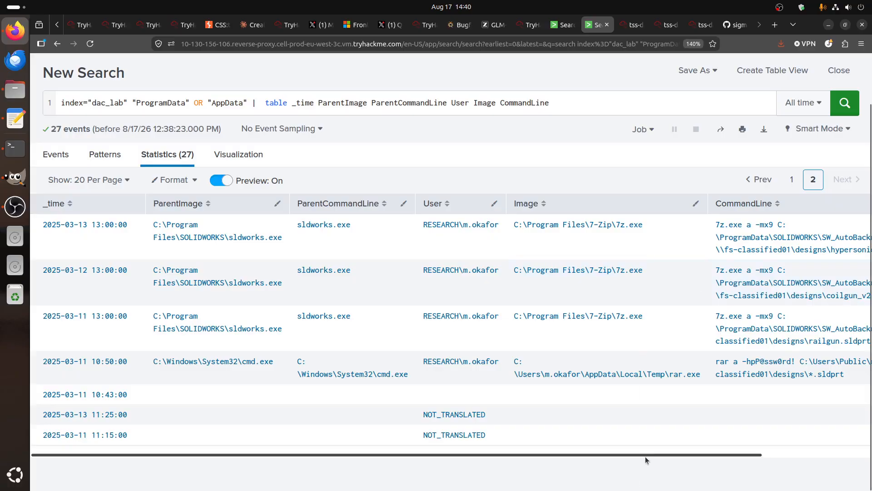
pyautogui.moveTo(646, 455); pyautogui.dragTo(799, 463)
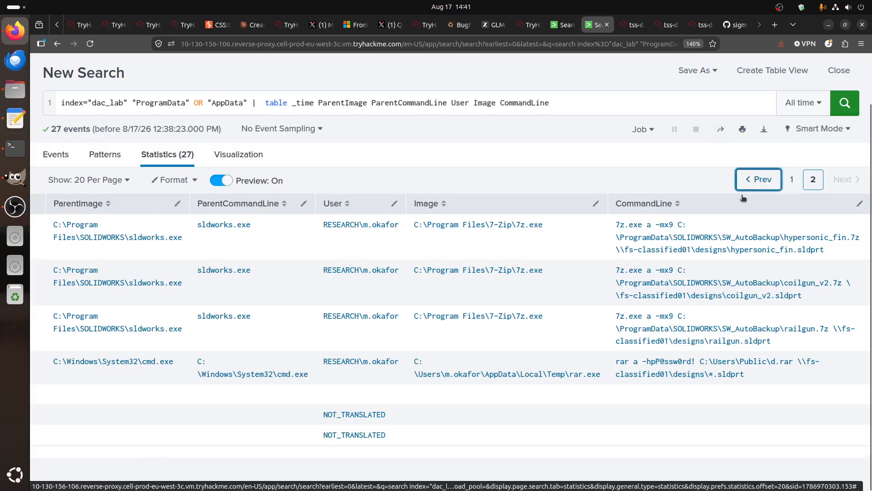
pyautogui.click(784, 181)
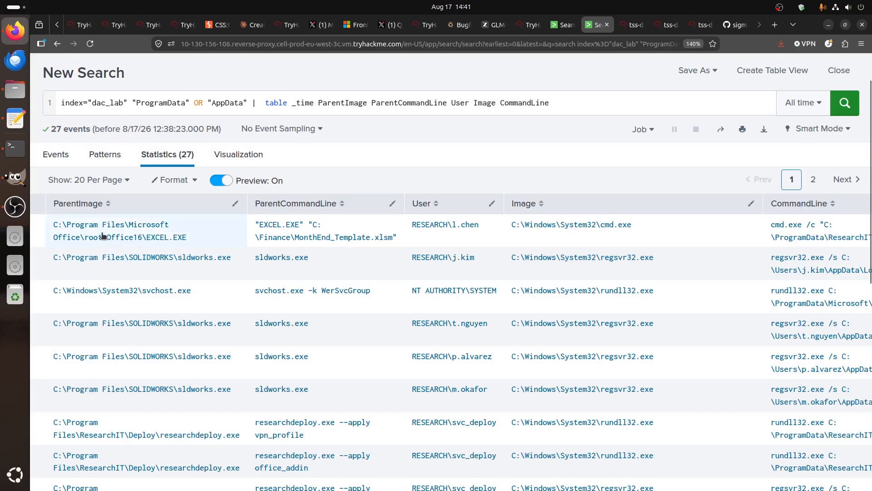
pyautogui.click(222, 102)
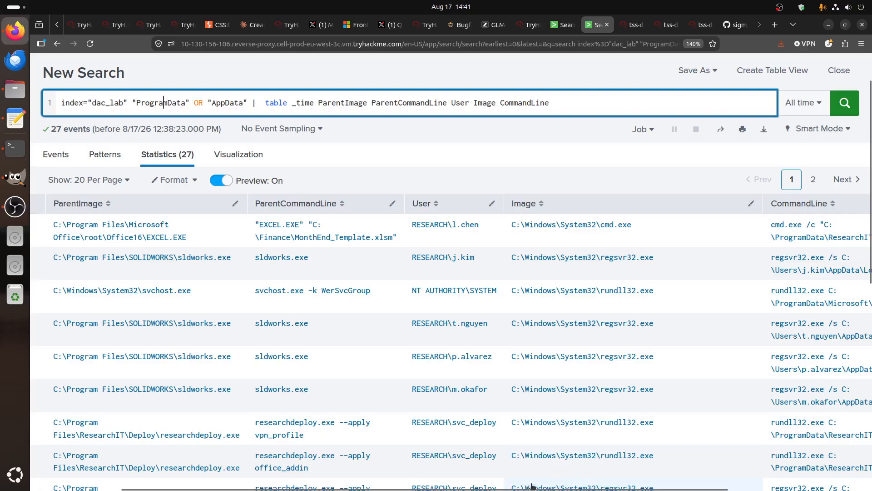
pyautogui.moveTo(536, 488); pyautogui.dragTo(650, 488)
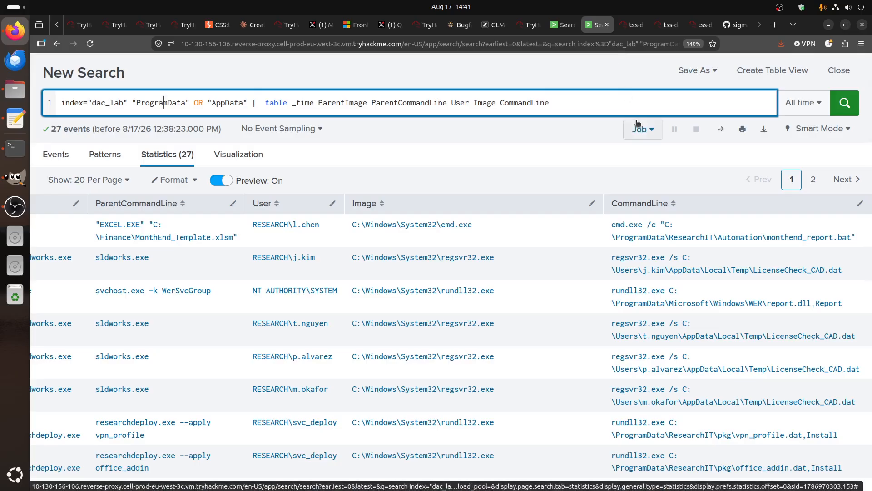
# Check the rundll32 payload path in the incident report and add a selection_dir block with a CommandLine|contains list to the PR #2 rule
pyautogui.click(666, 26)
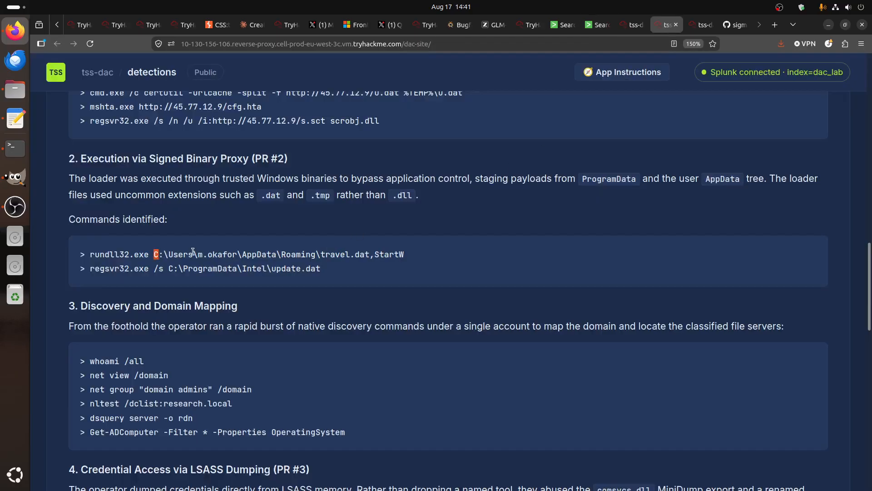
pyautogui.moveTo(154, 254); pyautogui.dragTo(436, 256)
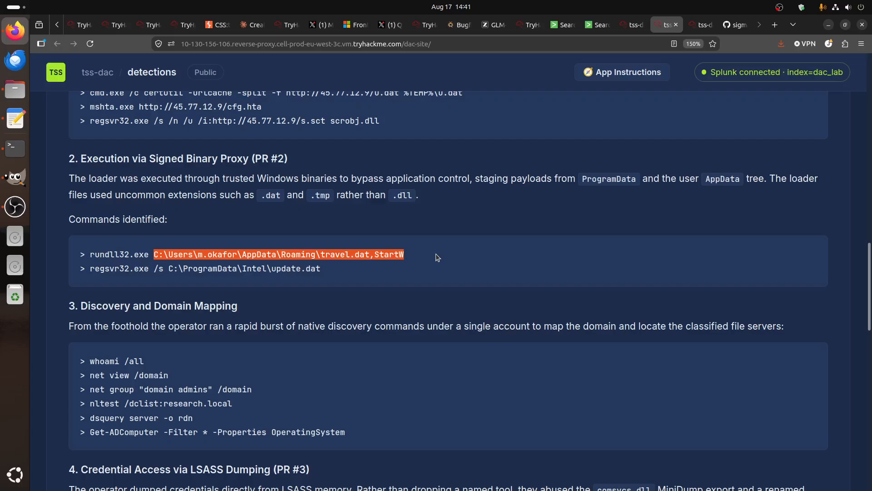
pyautogui.click(629, 25)
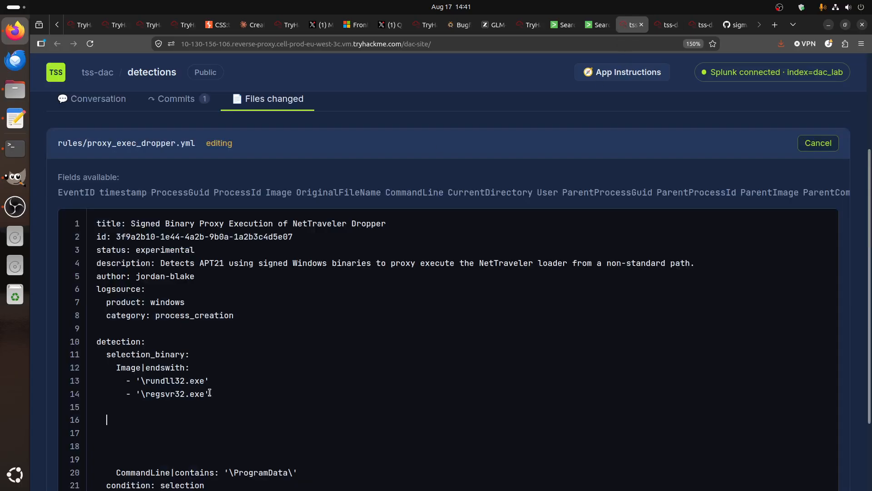
pyautogui.write('selection_')
pyautogui.write('dir:')
pyautogui.press('Return')
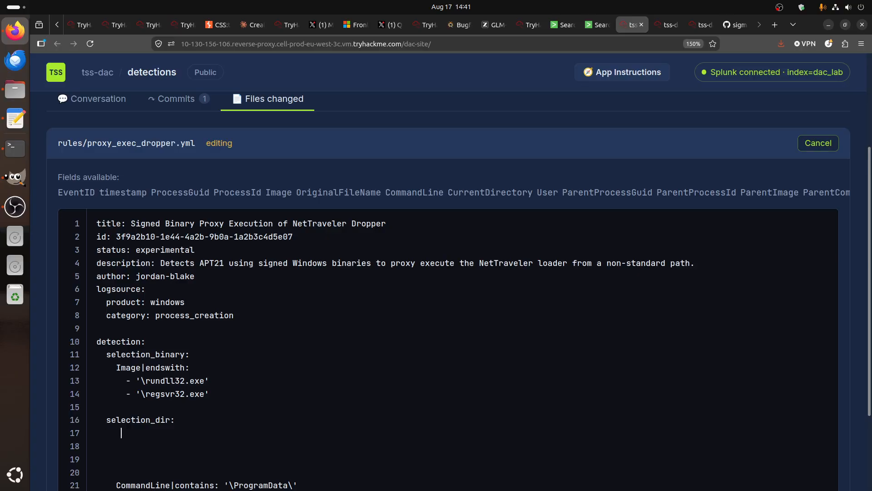
pyautogui.press('BackSpace')
pyautogui.write('CommandLine|contains:')
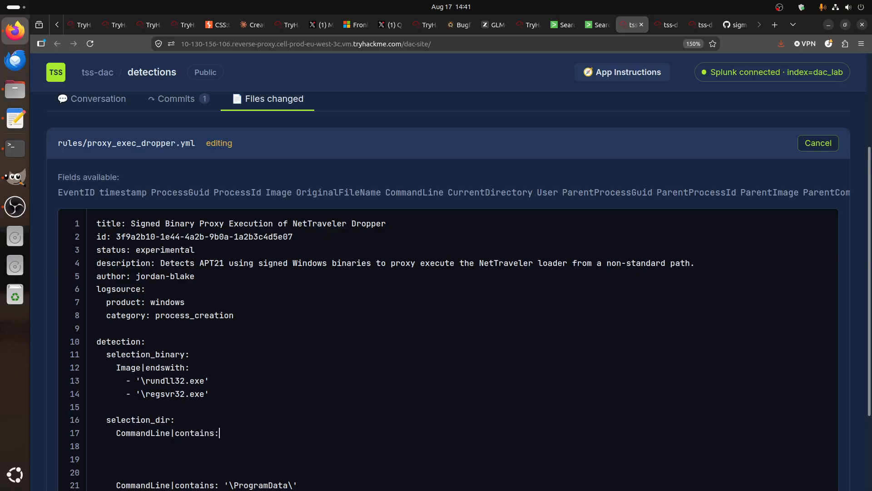
pyautogui.press('Return')
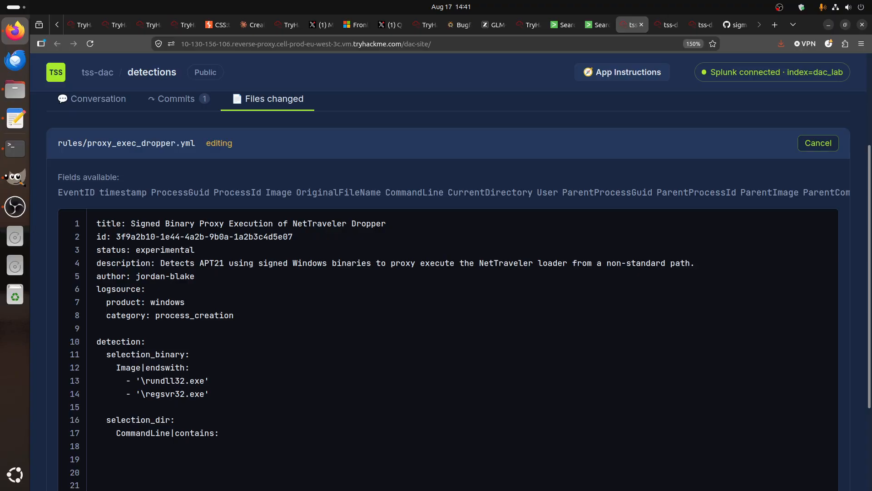
# Add '\ProgramData\' as the first CommandLine|contains entry of selection_dir, copying the folder name from the incident report
pyautogui.write("- '")
pyautogui.click(666, 25)
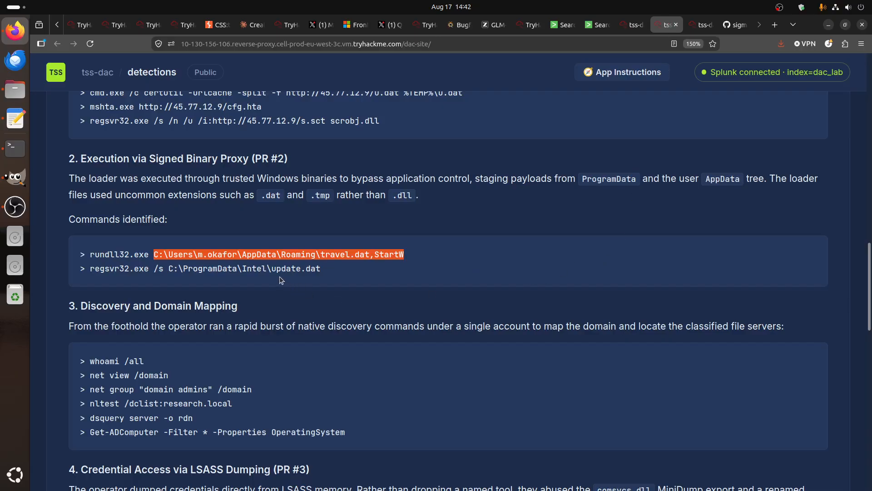
pyautogui.doubleClick(261, 256)
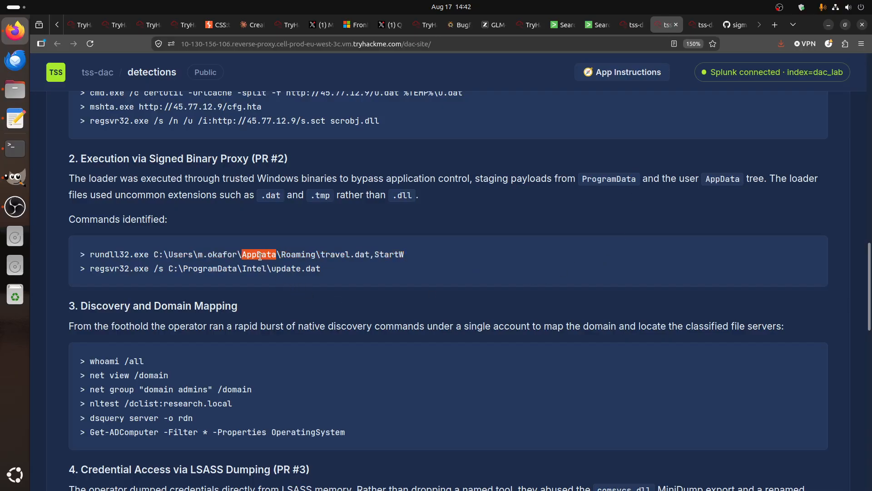
pyautogui.doubleClick(220, 269)
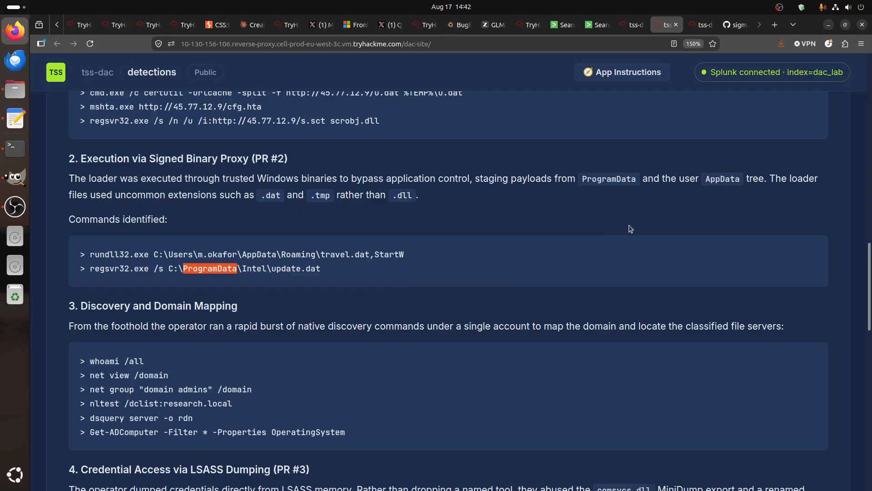
pyautogui.doubleClick(609, 179)
pyautogui.hotkey('ctrl', 'c')
pyautogui.click(626, 27)
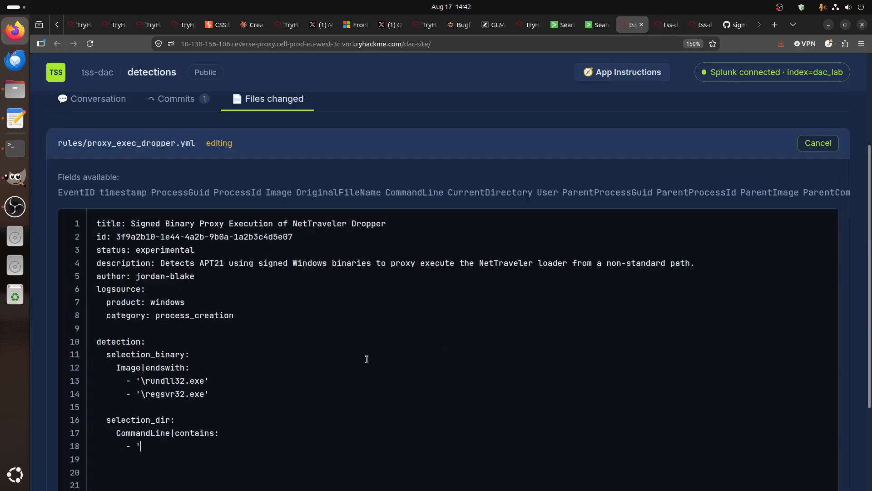
pyautogui.write('\\')
pyautogui.hotkey('ctrl', 'v')
pyautogui.write('\\')
pyautogui.write("'")
pyautogui.press('Return')
# Add '\AppData\' as the second CommandLine|contains entry of selection_dir
pyautogui.write('-')
pyautogui.hotkey('ctrl', 'Tab')
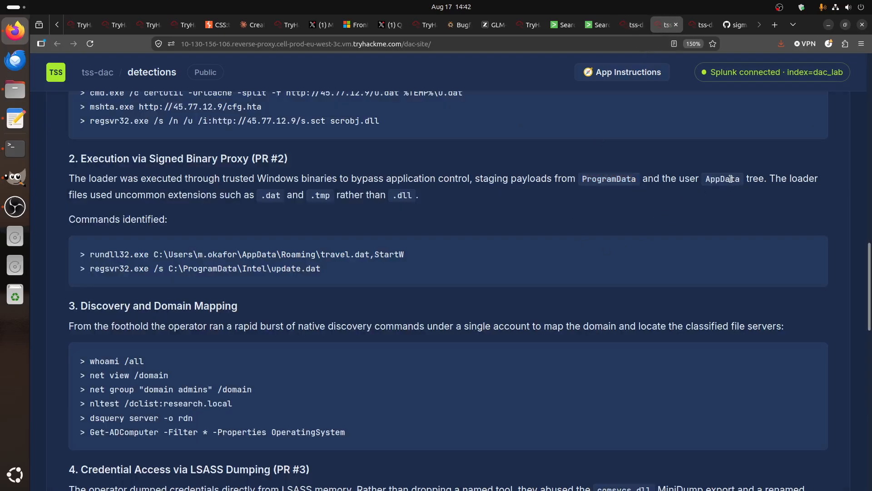
pyautogui.click(642, 29)
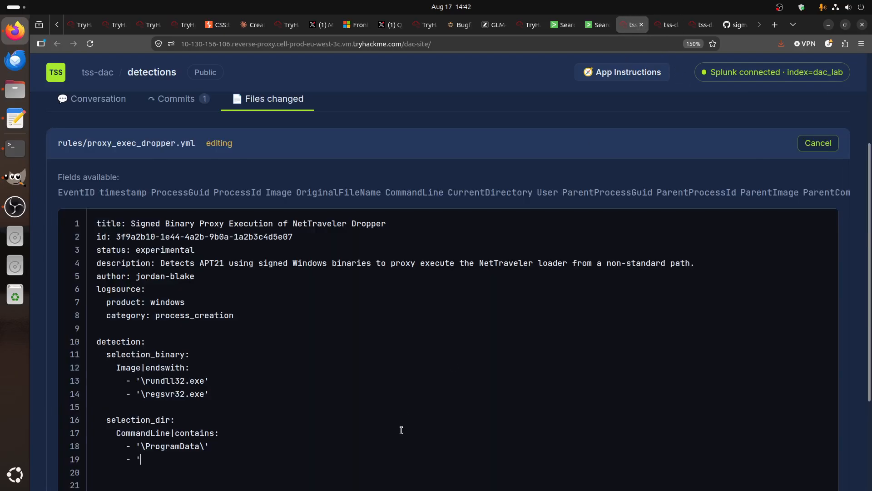
pyautogui.write("'\\AppData\\")
# Review the PR #2 staging folders, loader file extensions and identified commands in the incident report
pyautogui.click(663, 25)
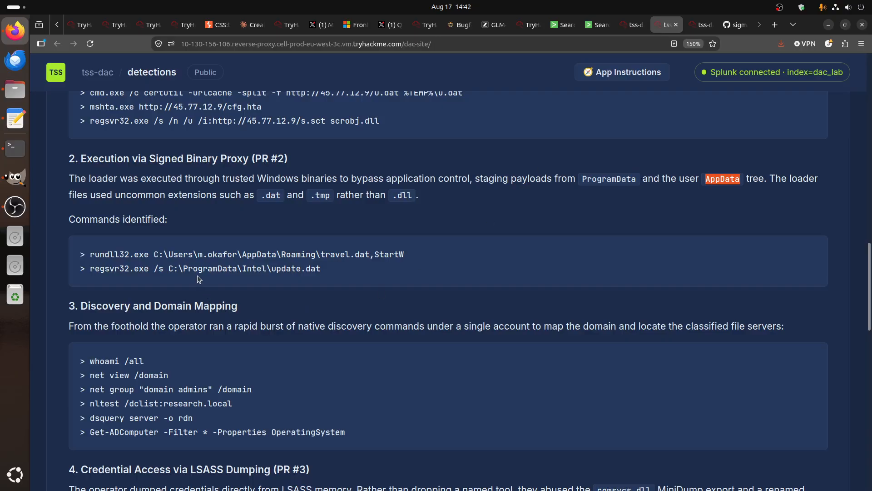
pyautogui.click(247, 273)
pyautogui.moveTo(627, 177); pyautogui.dragTo(578, 177)
pyautogui.click(758, 175)
pyautogui.moveTo(730, 179); pyautogui.dragTo(726, 179)
pyautogui.moveTo(323, 266); pyautogui.dragTo(145, 259)
pyautogui.click(568, 197)
pyautogui.moveTo(582, 183); pyautogui.dragTo(637, 178)
pyautogui.click(719, 176)
pyautogui.moveTo(269, 198); pyautogui.dragTo(417, 200)
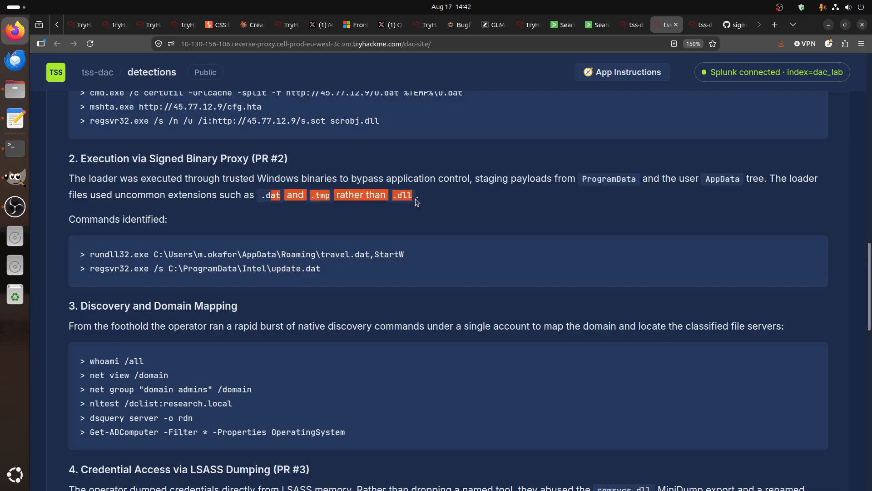
pyautogui.click(417, 201)
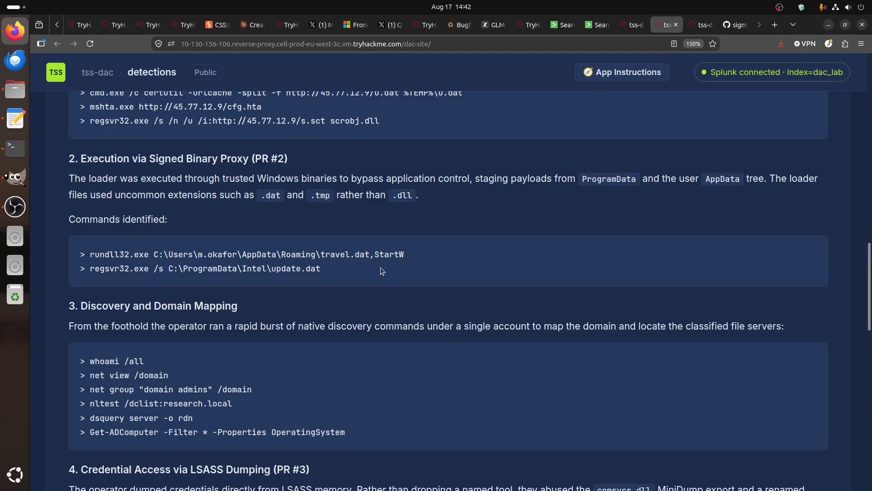
# Add a filter_deploy_tool block below selection_dir, named after the software deployment tool in the known-benign list
pyautogui.click(637, 26)
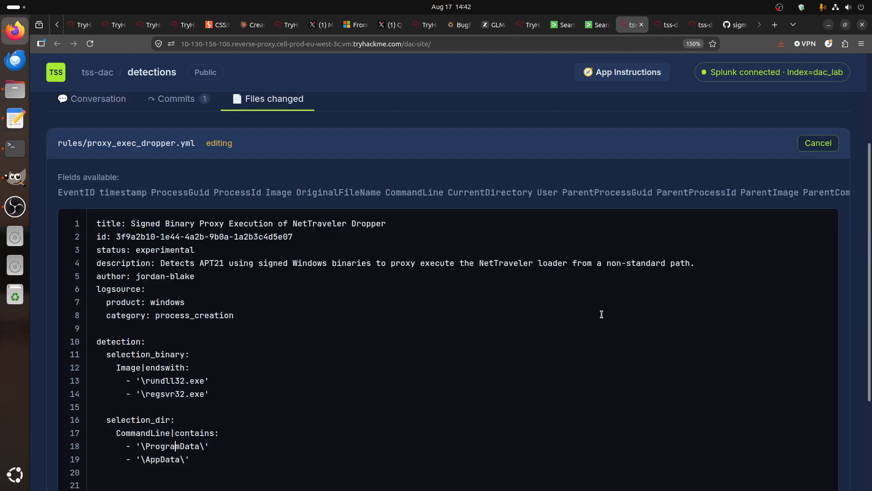
pyautogui.scroll(-3, 601, 315)
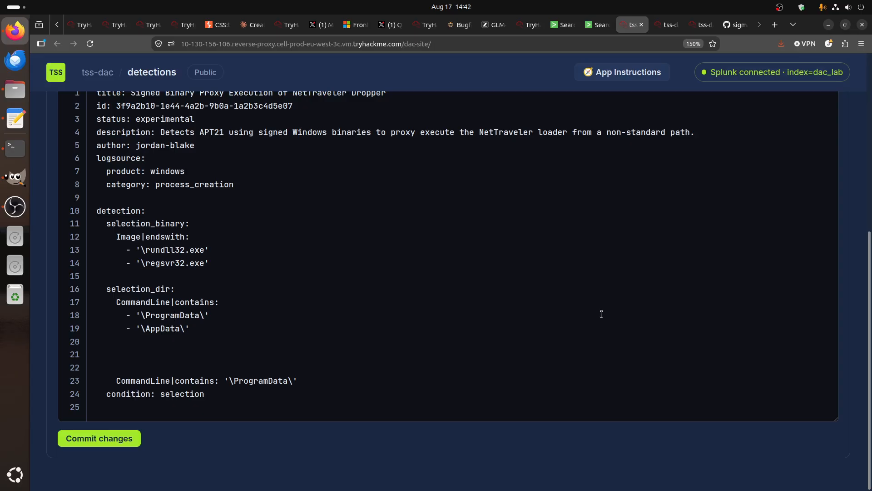
pyautogui.click(243, 339)
pyautogui.press('Return')
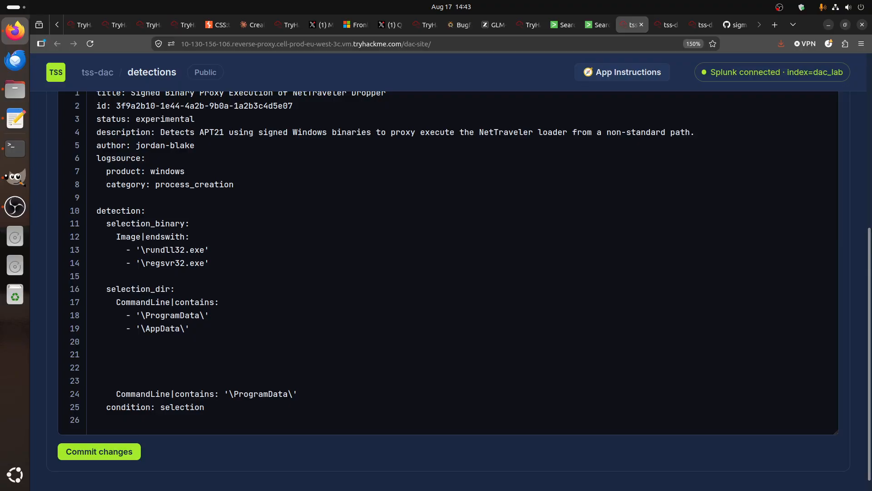
pyautogui.write('ex')
pyautogui.press('BackSpace')
pyautogui.press('BackSpace')
pyautogui.write('filter_')
pyautogui.click(695, 27)
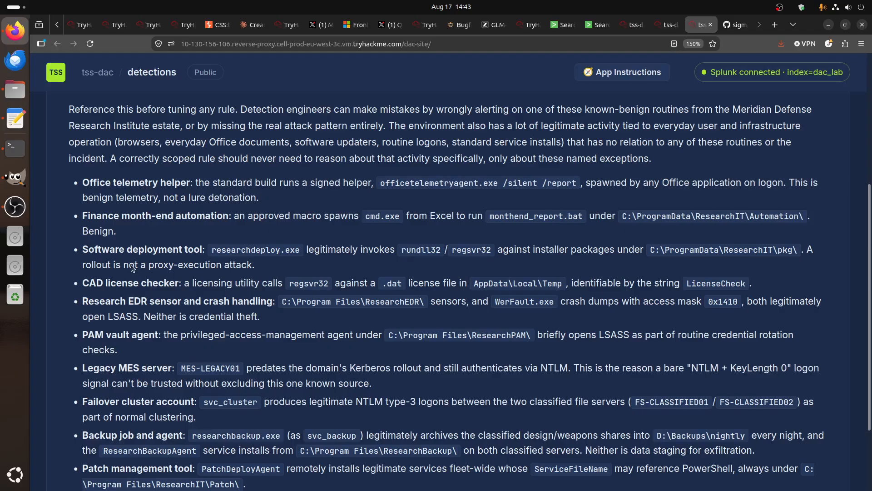
pyautogui.moveTo(201, 250); pyautogui.dragTo(123, 251)
pyautogui.click(634, 26)
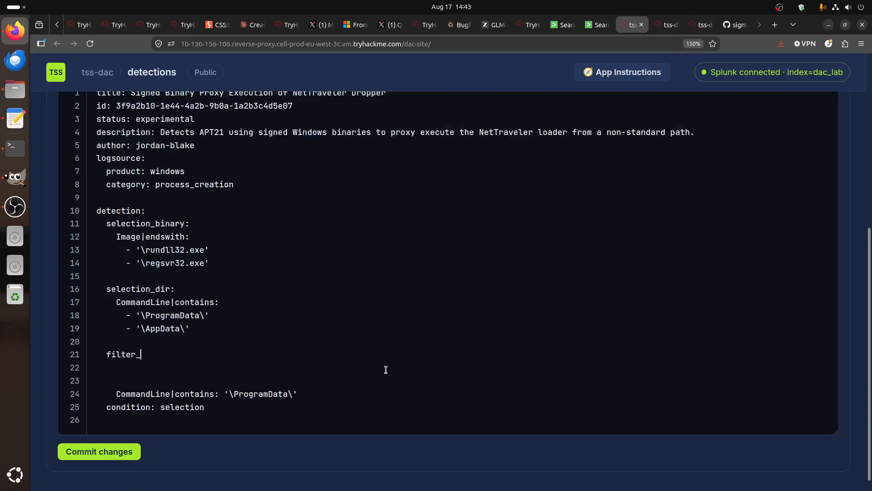
pyautogui.write('deploy_tool:')
pyautogui.press('Return')
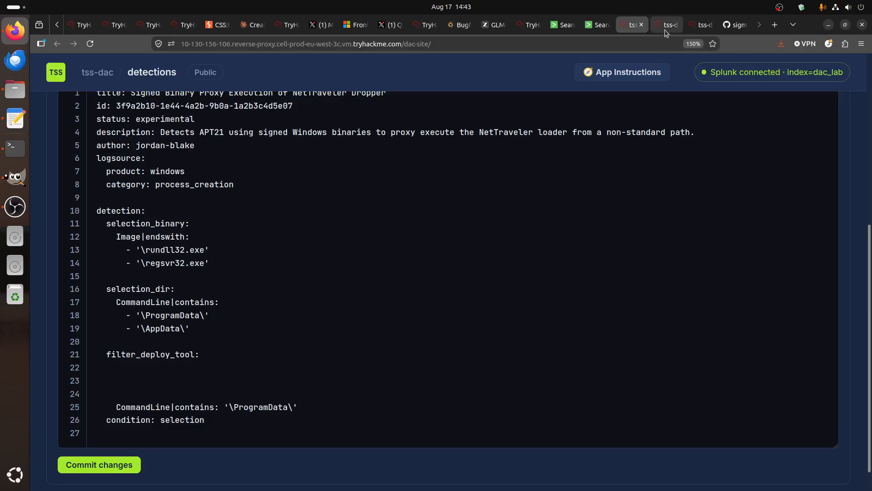
# Set the filter_deploy_tool ParentImage to 'C:\Program Files\ResearchIT\Deploy\researchdeploy.exe', copying the path from the Splunk search for researchdeploy.exe
pyautogui.write('ParentImage|')
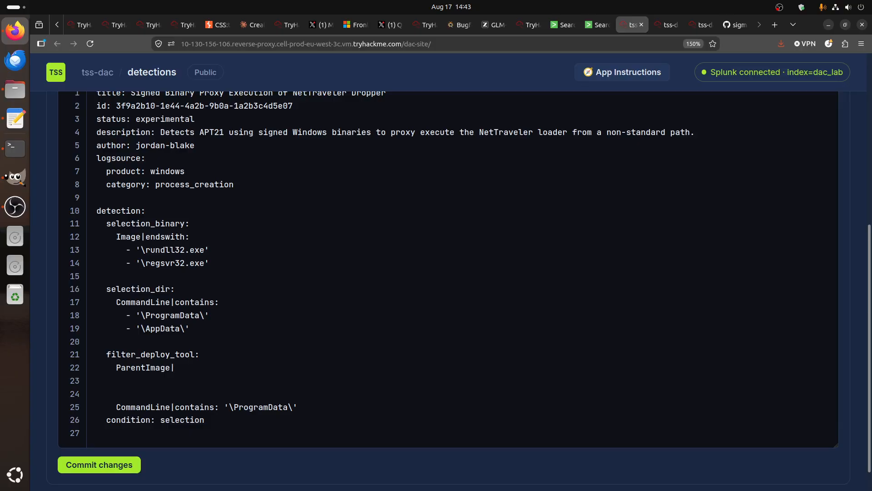
pyautogui.press('BackSpace')
pyautogui.click(667, 27)
pyautogui.click(695, 25)
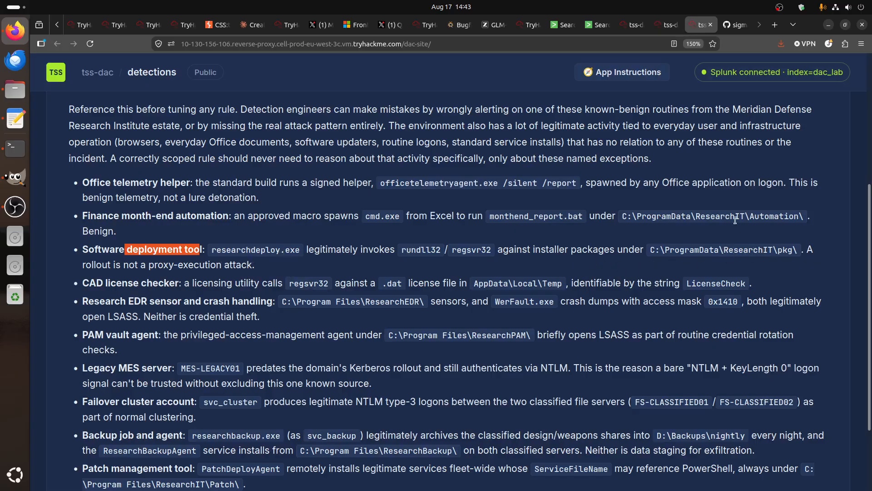
pyautogui.click(599, 26)
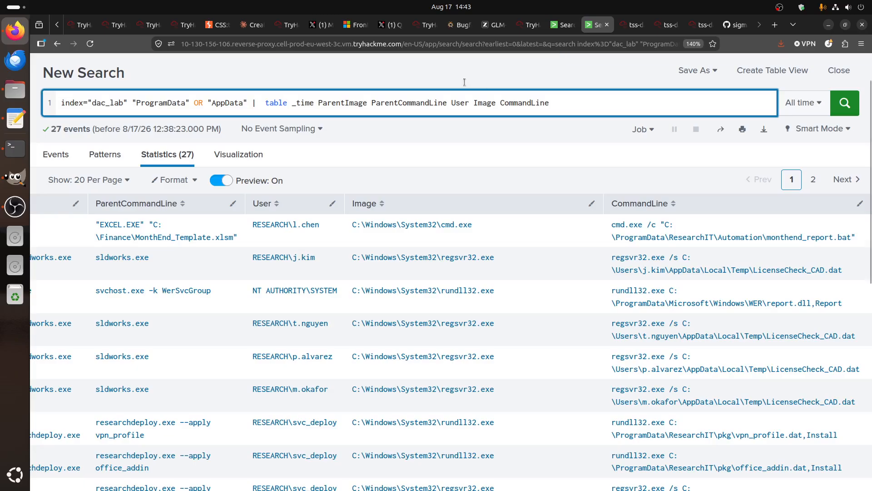
pyautogui.click(562, 25)
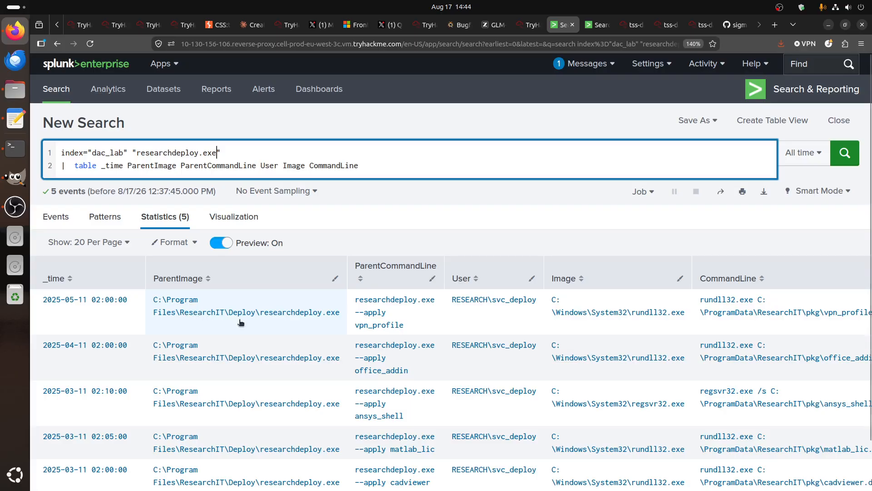
pyautogui.moveTo(343, 318); pyautogui.dragTo(157, 303)
pyautogui.hotkey('ctrl', 'c')
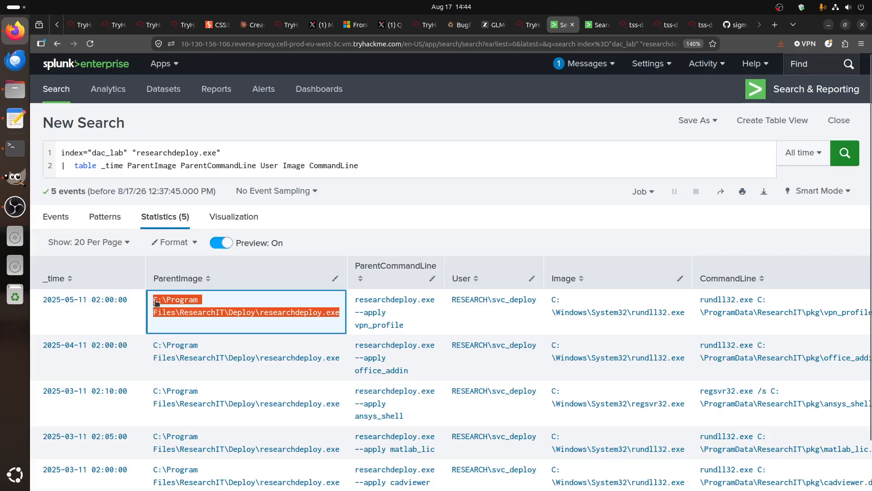
pyautogui.click(632, 25)
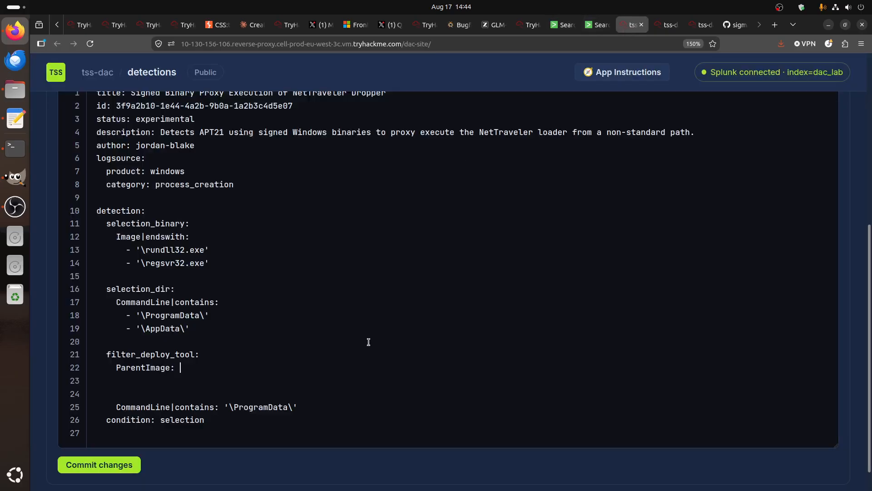
pyautogui.hotkey('ctrl', 'v')
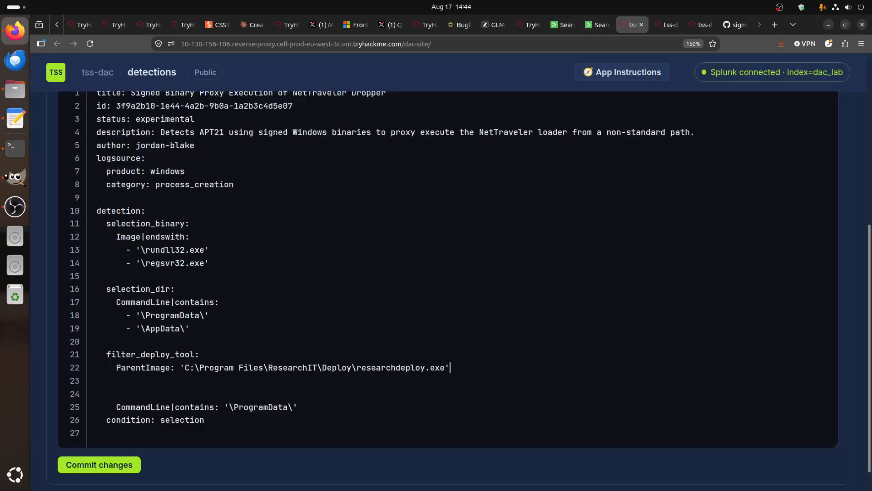
# Add an empty CommandLine|contains line to filter_deploy_tool and check the researchdeploy.exe command lines in the Splunk results
pyautogui.press('Return')
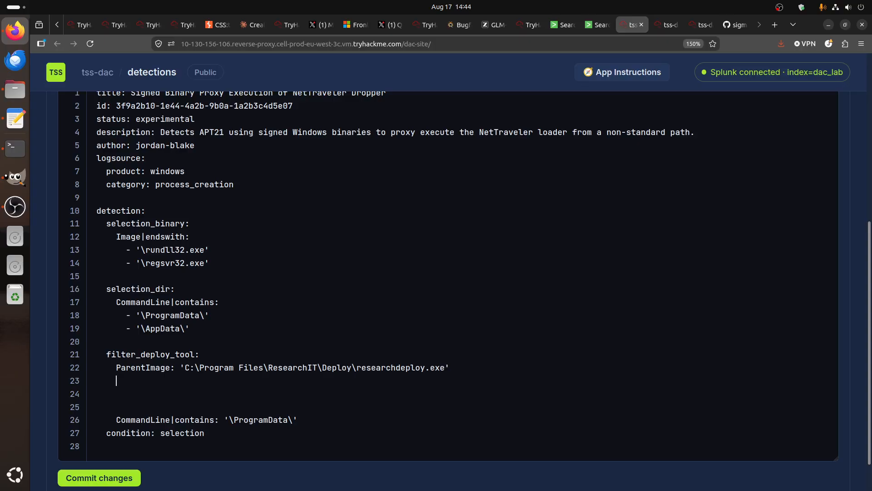
pyautogui.write('CommandLine|contains')
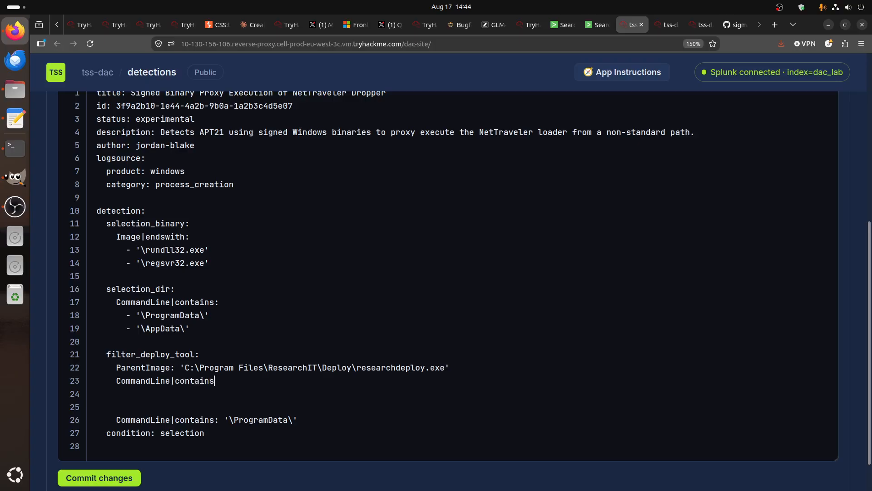
pyautogui.write(": ''")
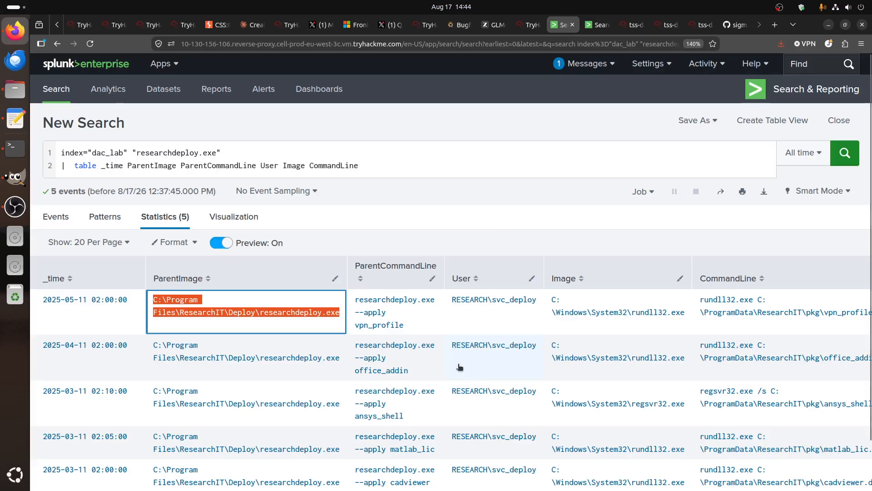
pyautogui.click(564, 25)
pyautogui.click(451, 205)
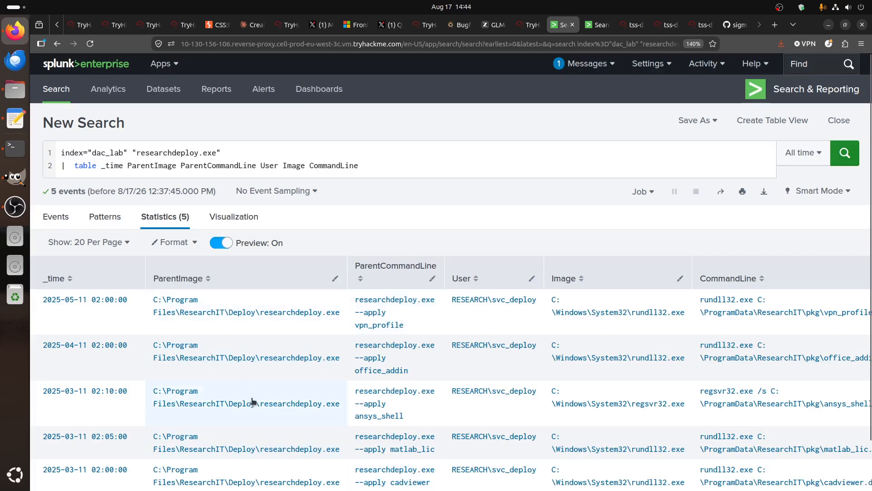
pyautogui.scroll(-2, 288, 400)
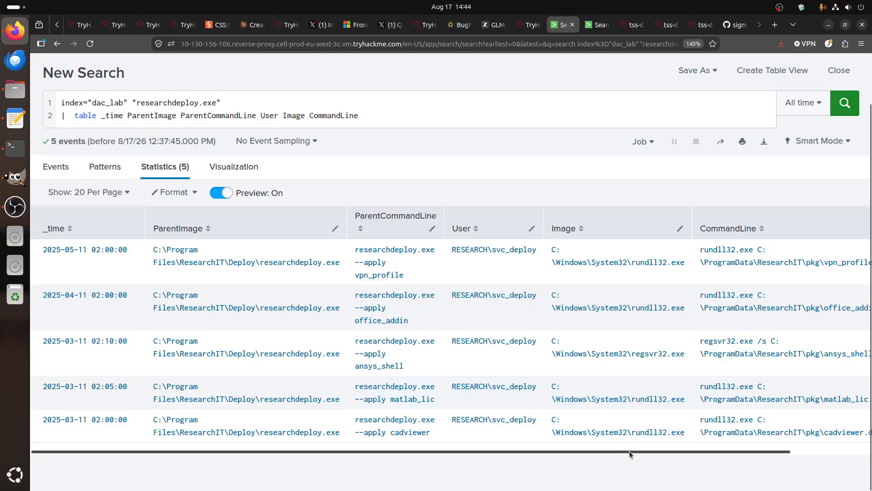
pyautogui.moveTo(629, 450); pyautogui.dragTo(754, 452)
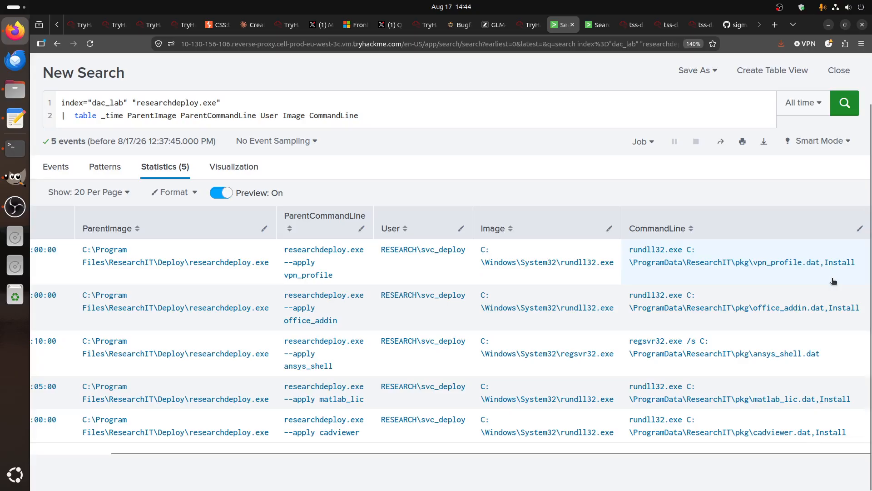
# Set filter_deploy_tool's CommandLine|contains value to 'C:\ProgramData\ResearchIT\pkg\', copying the package path from the known-benign list
pyautogui.click(691, 27)
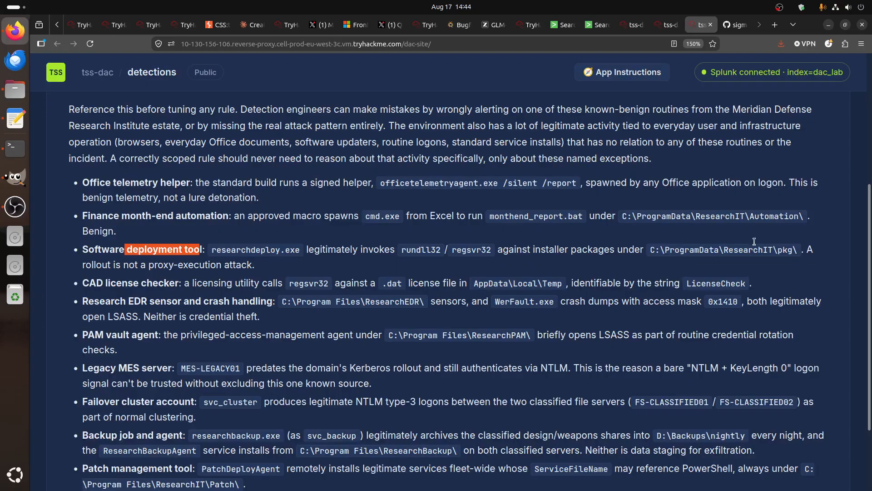
pyautogui.moveTo(794, 251); pyautogui.dragTo(651, 252)
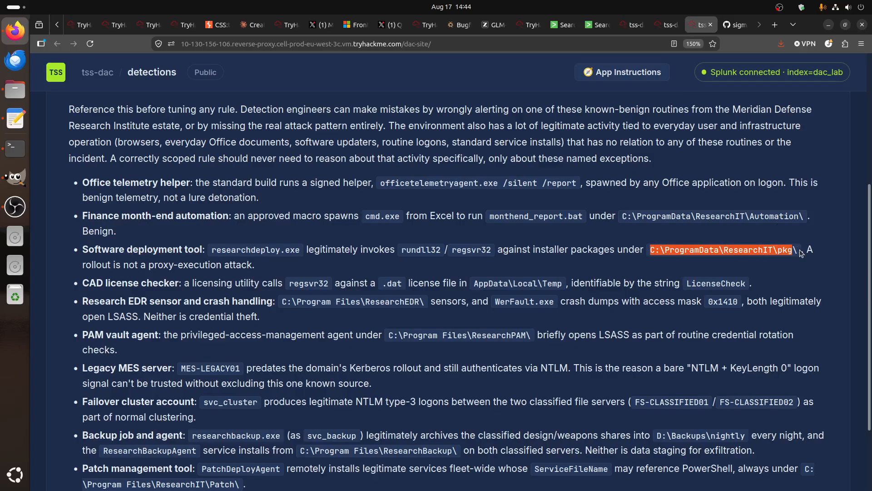
pyautogui.moveTo(802, 251); pyautogui.dragTo(655, 249)
pyautogui.hotkey('ctrl', 'c')
pyautogui.click(564, 25)
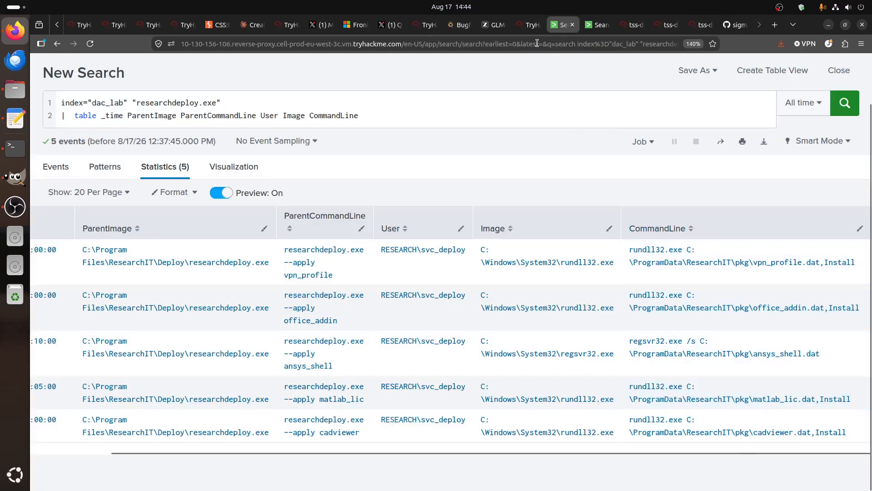
pyautogui.click(634, 24)
pyautogui.hotkey('ctrl', 'v')
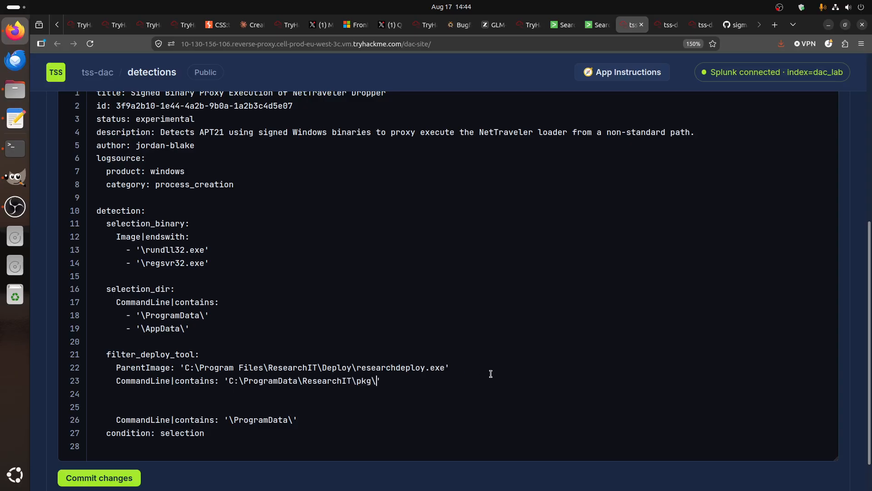
# Add a filter_cad_license block below filter_deploy_tool, named after the CAD license checker in the known-benign list
pyautogui.click(384, 381)
pyautogui.press('Return')
pyautogui.press('Return')
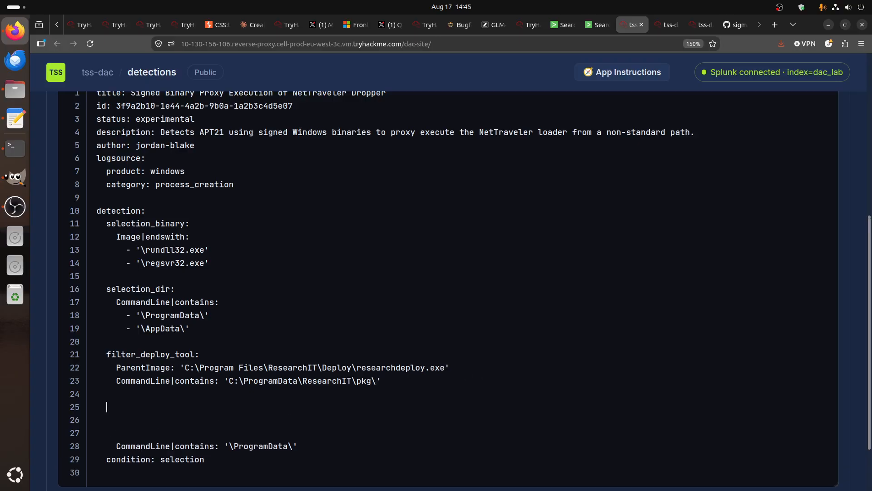
pyautogui.write('filter_')
pyautogui.click(693, 29)
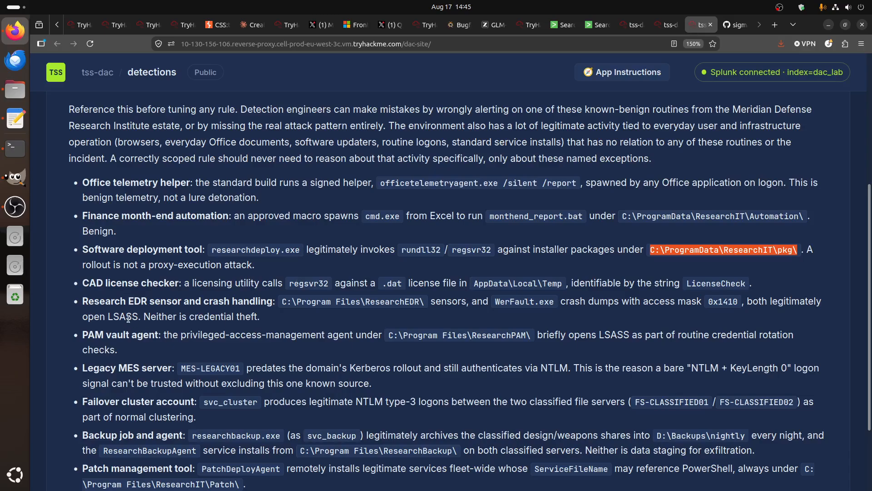
pyautogui.moveTo(115, 249); pyautogui.dragTo(204, 249)
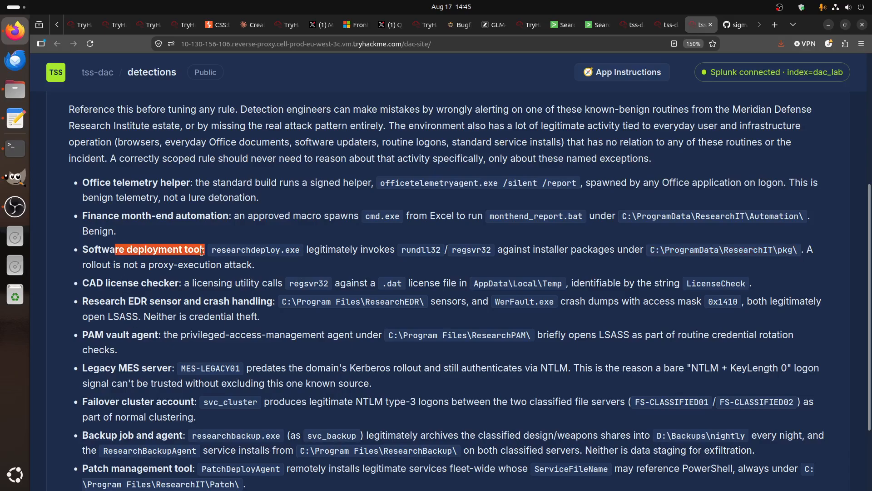
pyautogui.moveTo(83, 282); pyautogui.dragTo(198, 283)
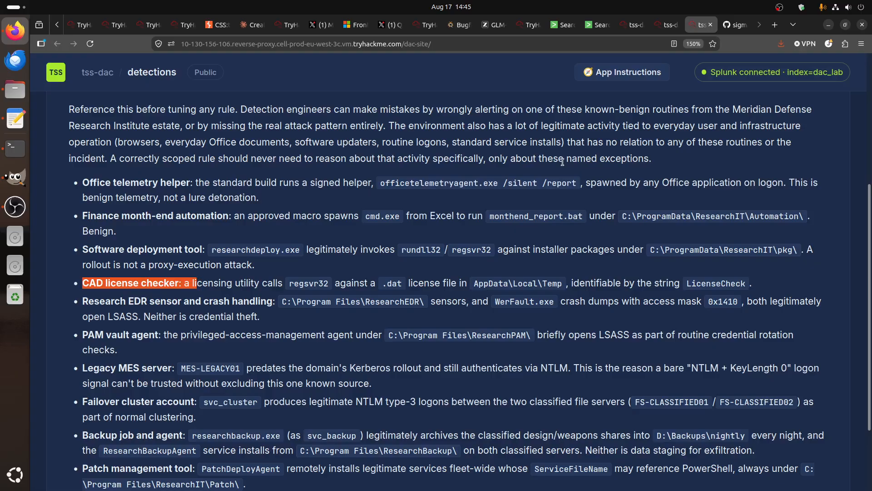
pyautogui.click(636, 26)
pyautogui.write('cad')
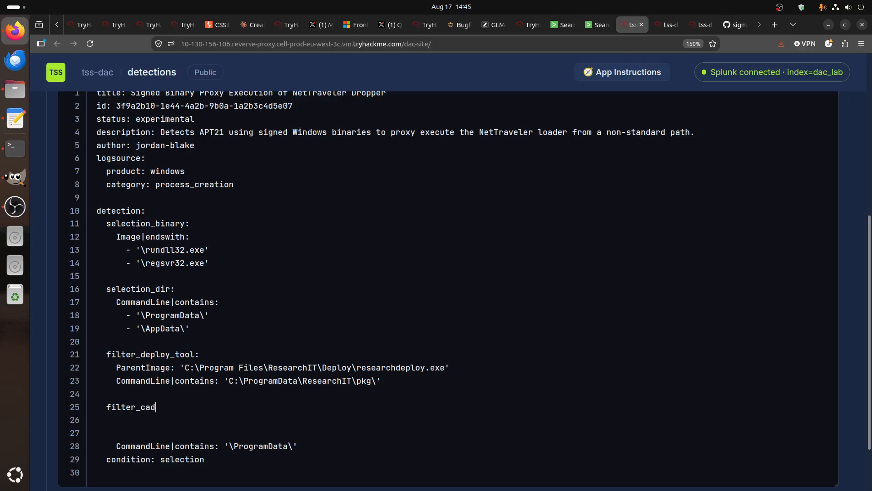
pyautogui.write('_license:')
pyautogui.press('Return')
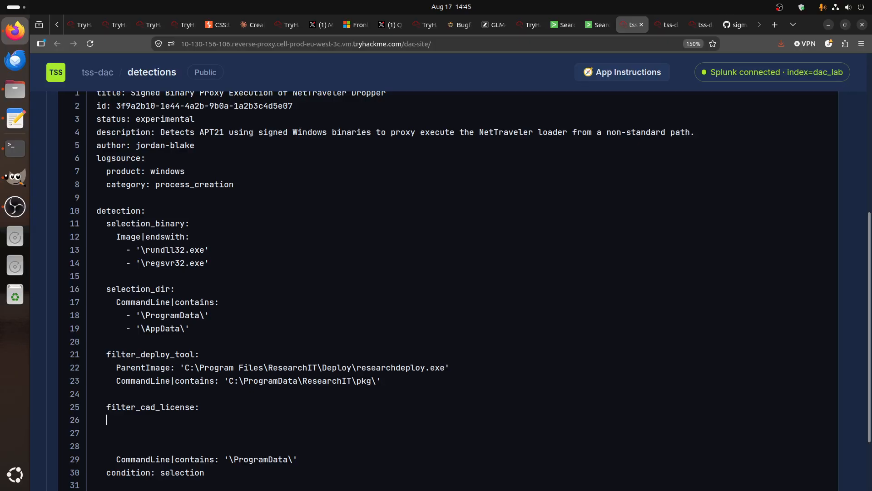
# Add a ParentImage key under filter_cad_license, copying the key name from filter_deploy_tool
pyautogui.doubleClick(148, 367)
pyautogui.hotkey('ctrl', 'c')
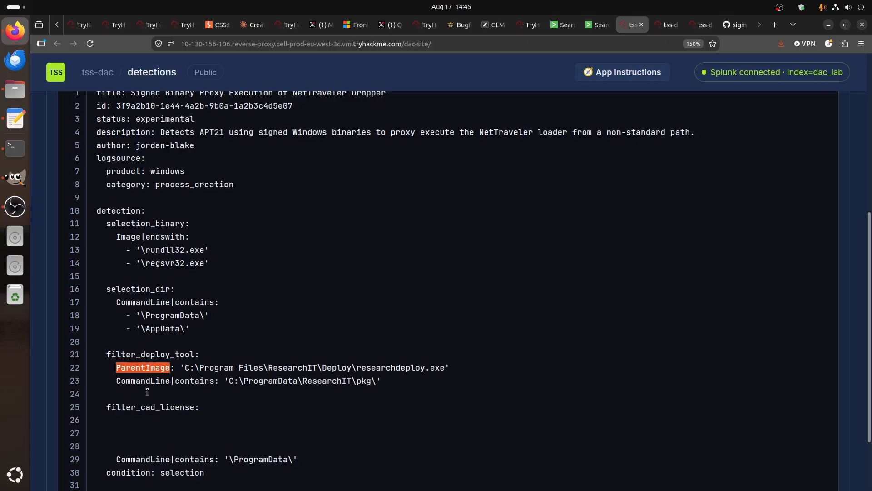
pyautogui.click(146, 421)
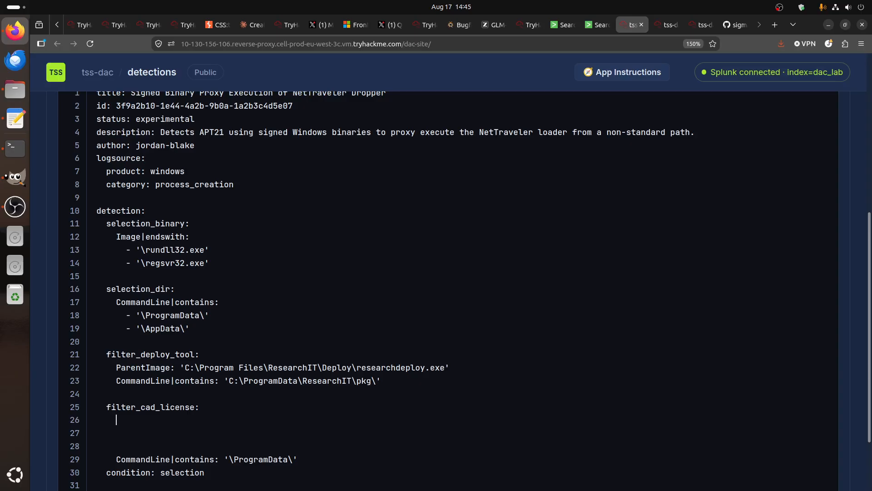
pyautogui.hotkey('ctrl', 'v')
pyautogui.write(':')
# Search the dac_lab index in Splunk for "LicenseCheck", copying the string from the CAD license checker entry
pyautogui.click(706, 23)
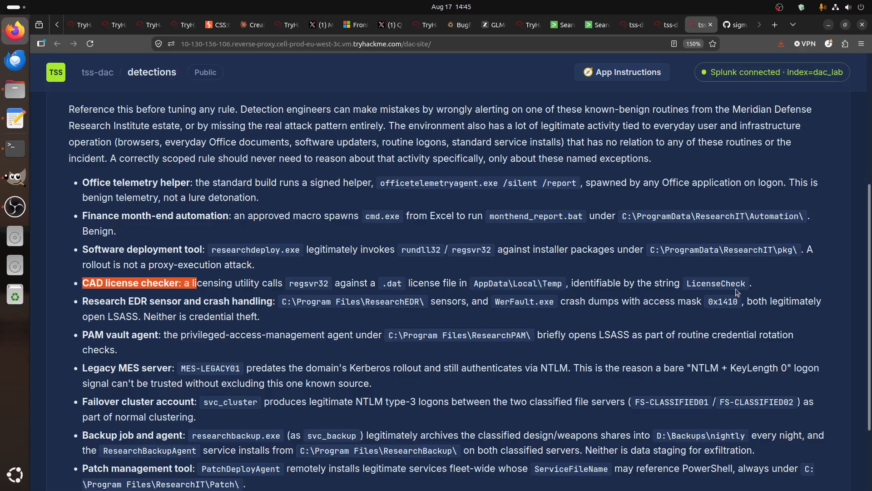
pyautogui.doubleClick(720, 283)
pyautogui.hotkey('ctrl', 'c')
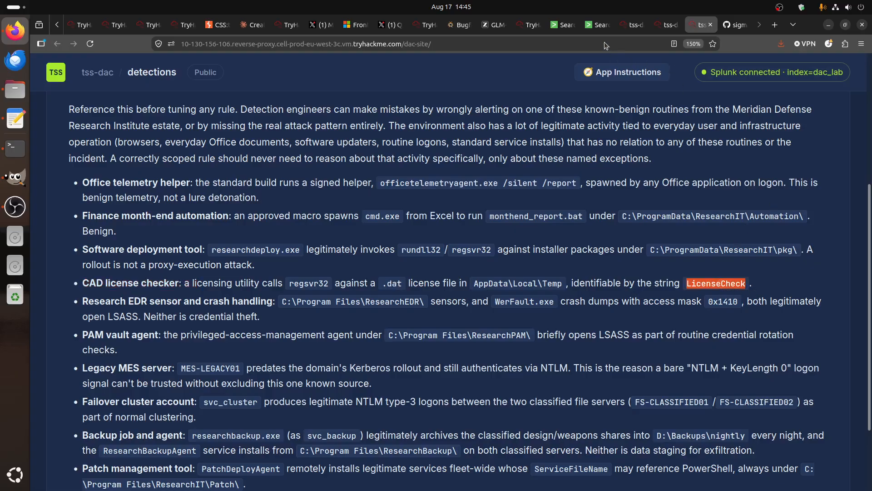
pyautogui.click(564, 25)
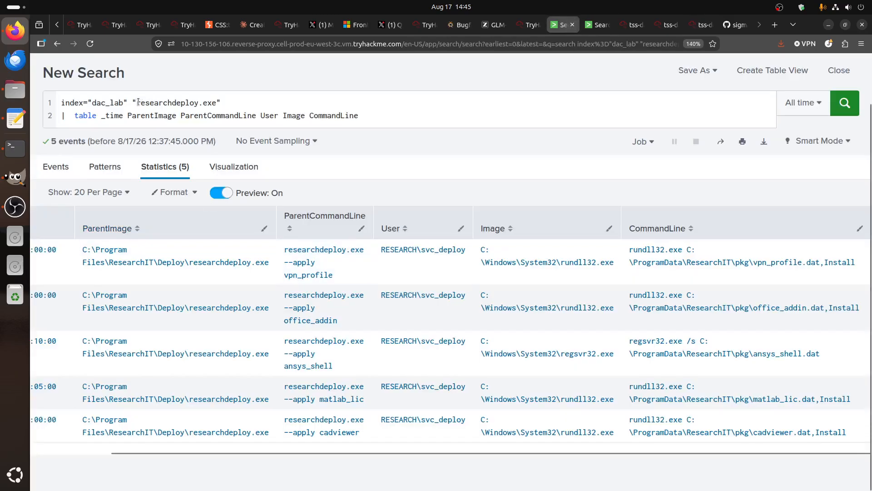
pyautogui.moveTo(136, 102); pyautogui.dragTo(217, 100)
pyautogui.hotkey('ctrl', 'v')
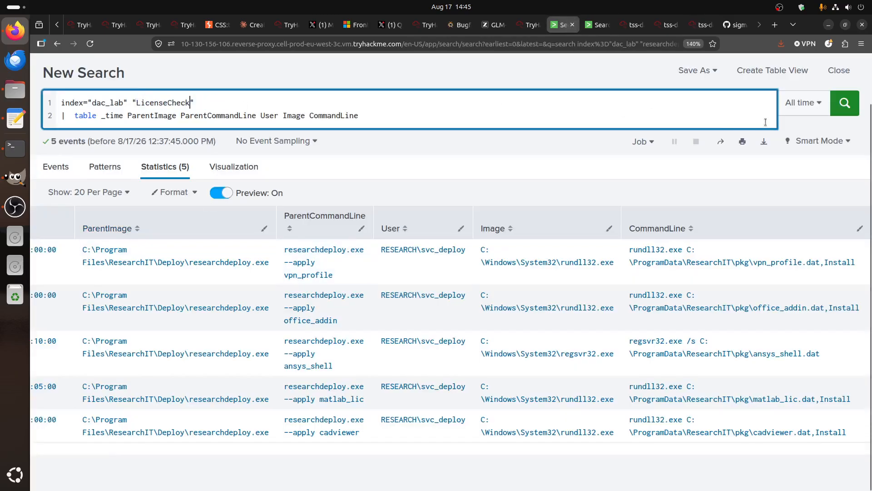
pyautogui.press('Return')
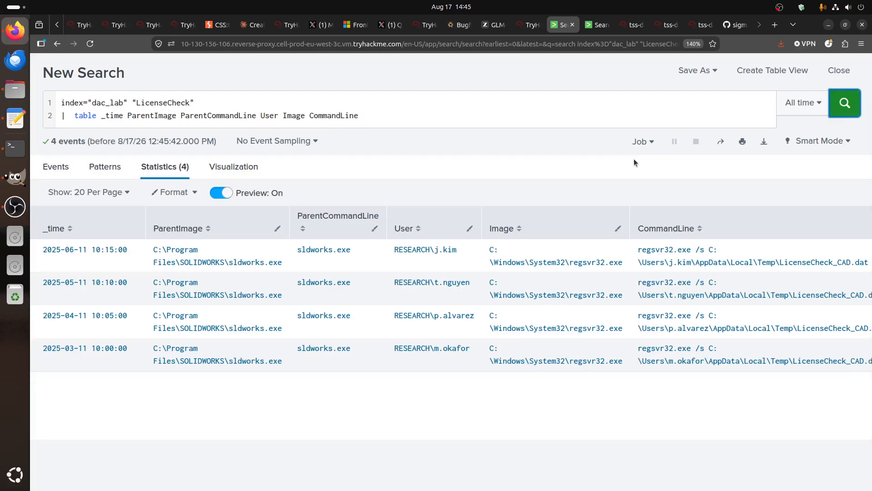
# Set the filter_cad_license ParentImage to 'C:\Program Files\SOLIDWORKS\sldworks.exe', copying the path from the LicenseCheck search results
pyautogui.moveTo(286, 267); pyautogui.dragTo(149, 252)
pyautogui.hotkey('ctrl', 'c')
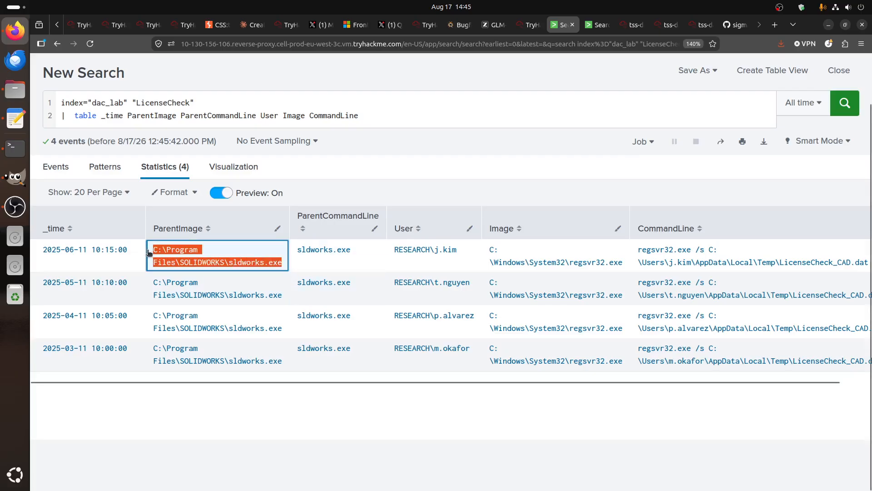
pyautogui.click(632, 25)
pyautogui.write("'")
pyautogui.hotkey('ctrl', 'v')
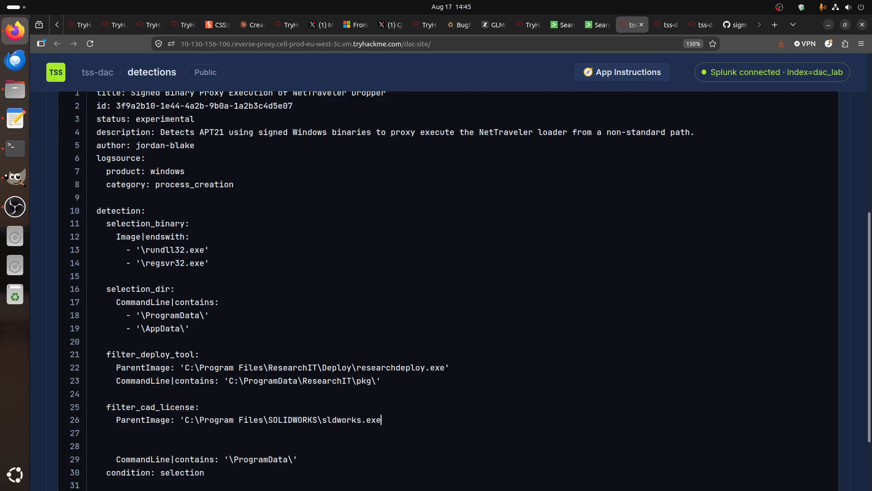
pyautogui.press('Return')
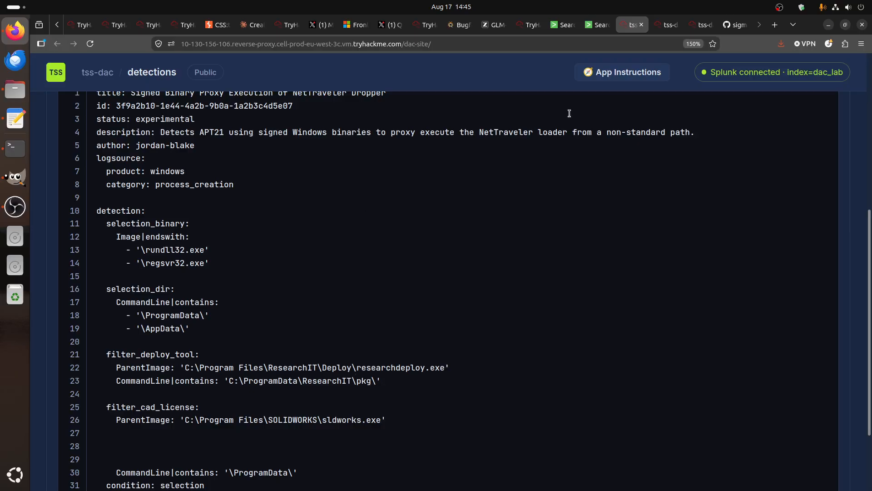
# Compare the CAD license checker's described binary and folder with the Image and CommandLine values in both Splunk searches
pyautogui.click(701, 25)
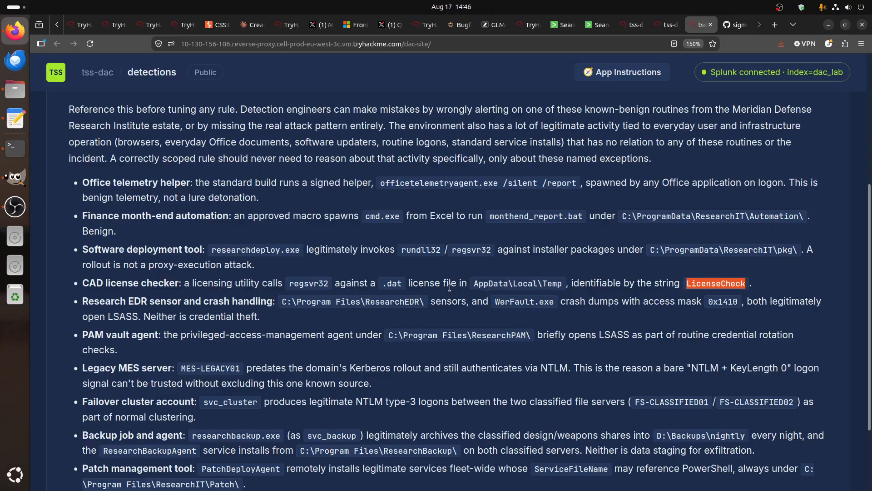
pyautogui.moveTo(471, 285); pyautogui.dragTo(569, 284)
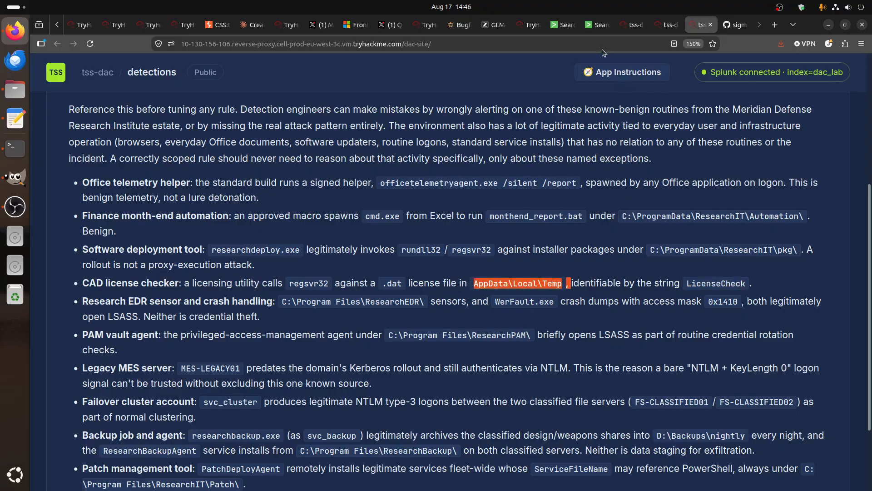
pyautogui.click(597, 24)
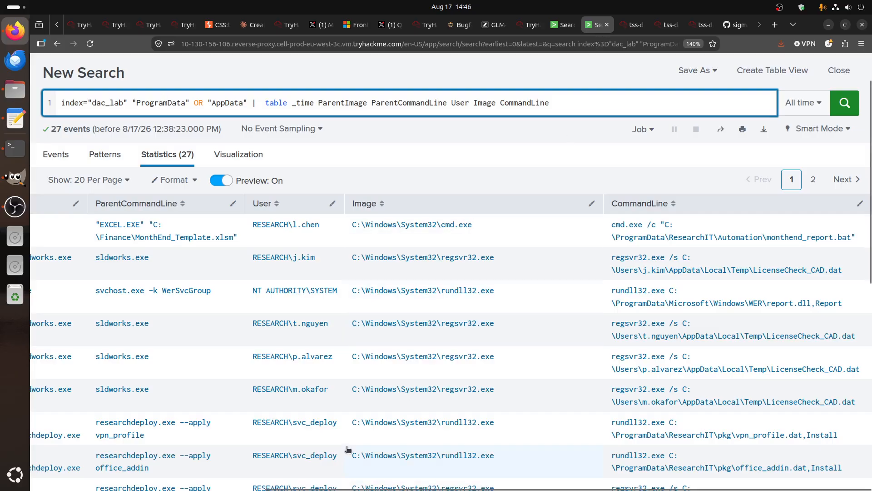
pyautogui.click(563, 28)
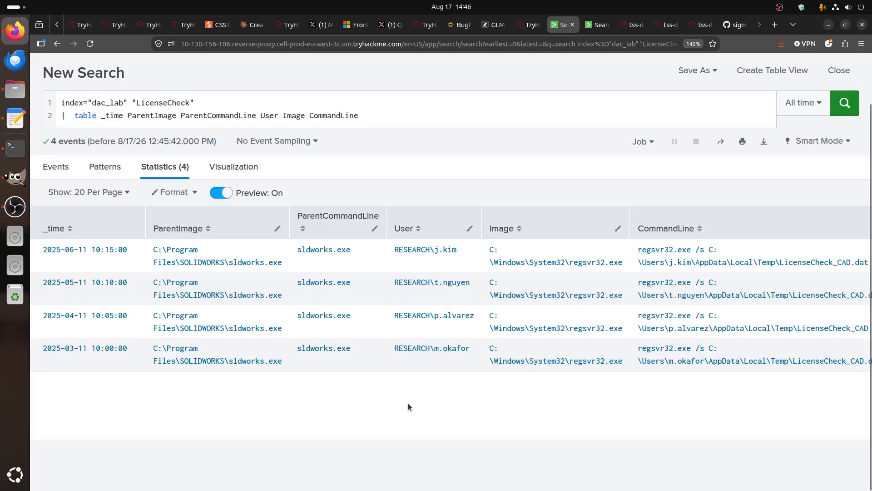
pyautogui.click(708, 23)
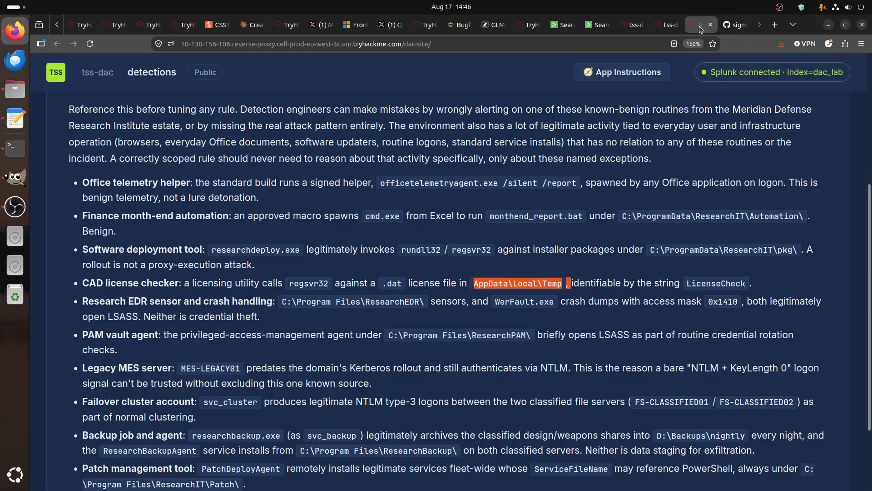
pyautogui.moveTo(329, 283); pyautogui.dragTo(289, 284)
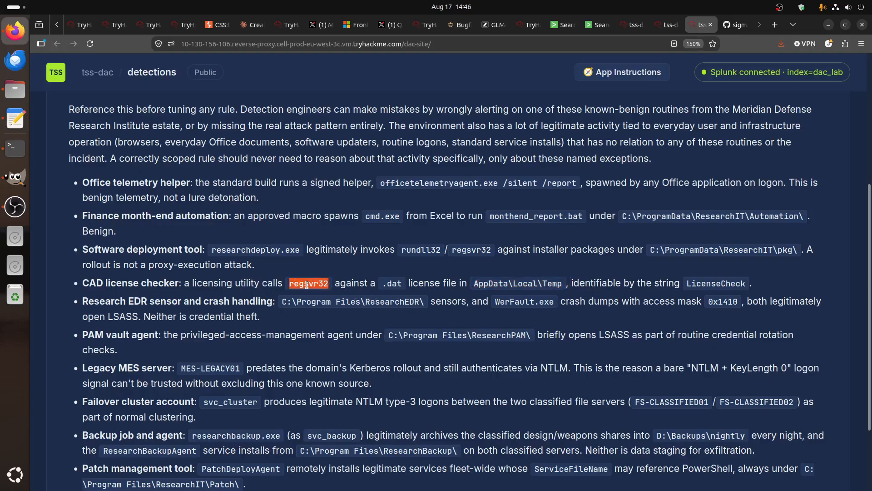
pyautogui.rightClick(307, 284)
pyautogui.click(320, 291)
pyautogui.click(602, 29)
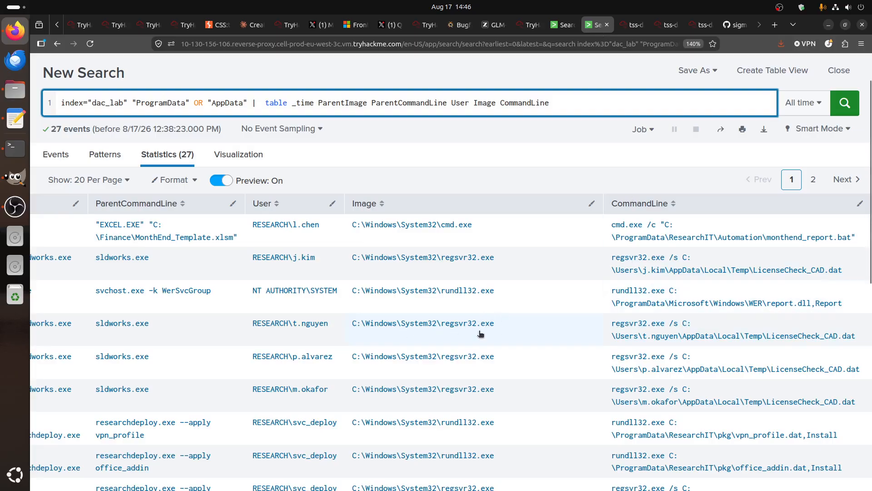
# Add an Image|endswith condition with the value '\regsvr32\' under the ParentImage line of filter_cad_license
pyautogui.click(631, 26)
pyautogui.write('Image')
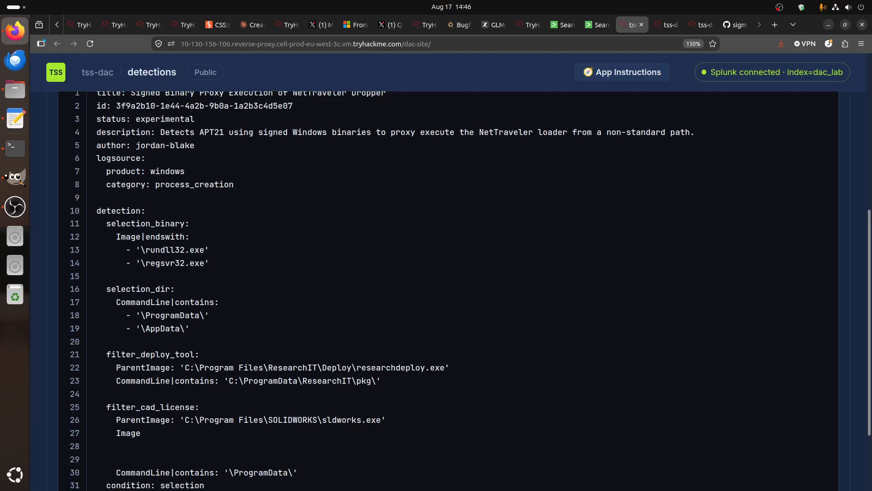
pyautogui.write('_')
pyautogui.press('BackSpace')
pyautogui.write('|end')
pyautogui.write('wi')
pyautogui.press('BackSpace')
pyautogui.press('BackSpace')
pyautogui.write('switbh')
pyautogui.press('BackSpace')
pyautogui.press('BackSpace')
pyautogui.write("h: 'regsvr32")
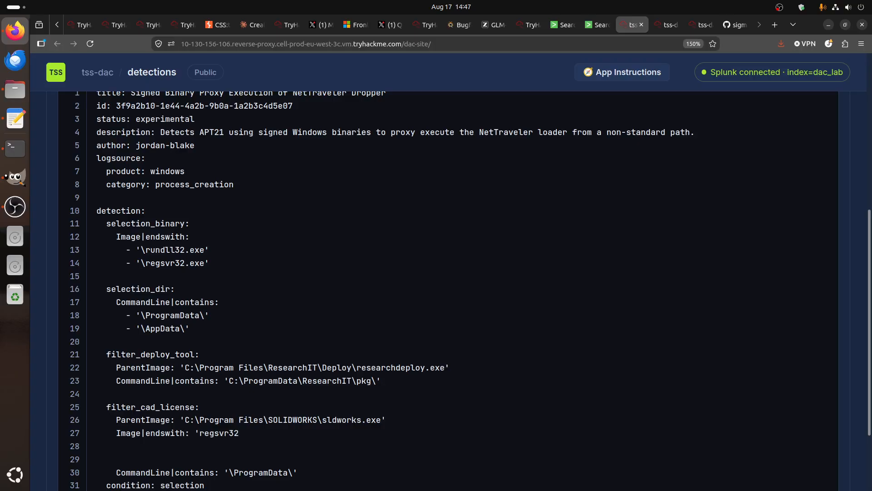
pyautogui.press('BackSpace')
pyautogui.press('BackSpace')
pyautogui.press('BackSpace')
pyautogui.press('BackSpace')
pyautogui.press('BackSpace')
pyautogui.press('BackSpace')
pyautogui.press('BackSpace')
pyautogui.press('BackSpace')
pyautogui.write("\\regsvr32\\'")
# Check the CAD license checker entry and add a CommandLine|contains key with an empty list item to filter_cad_license
pyautogui.click(702, 25)
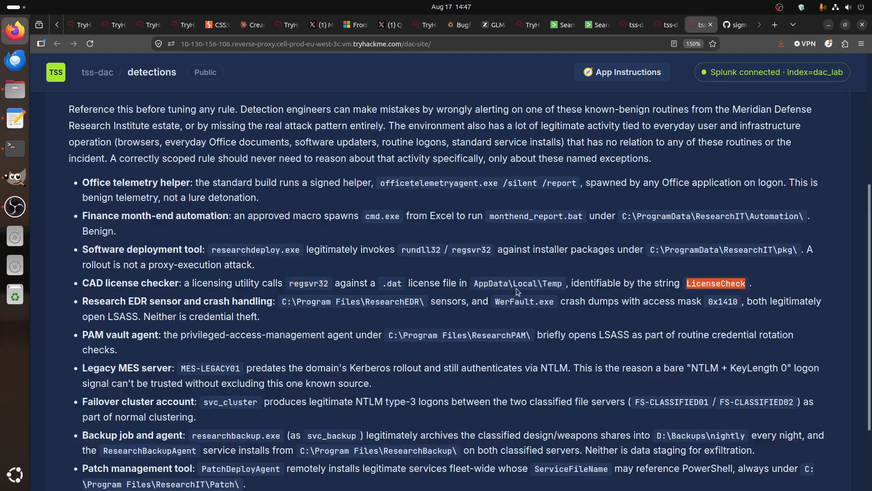
pyautogui.tripleClick(489, 285)
pyautogui.click(489, 285)
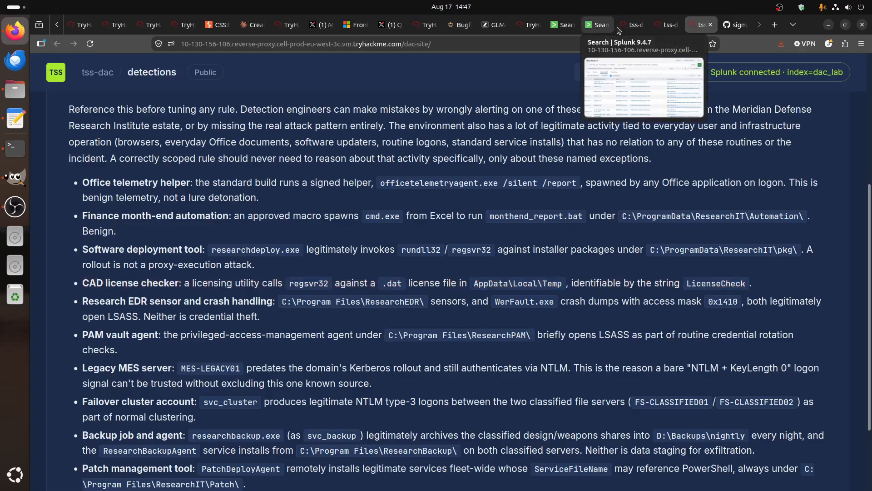
pyautogui.click(634, 25)
pyautogui.press('Return')
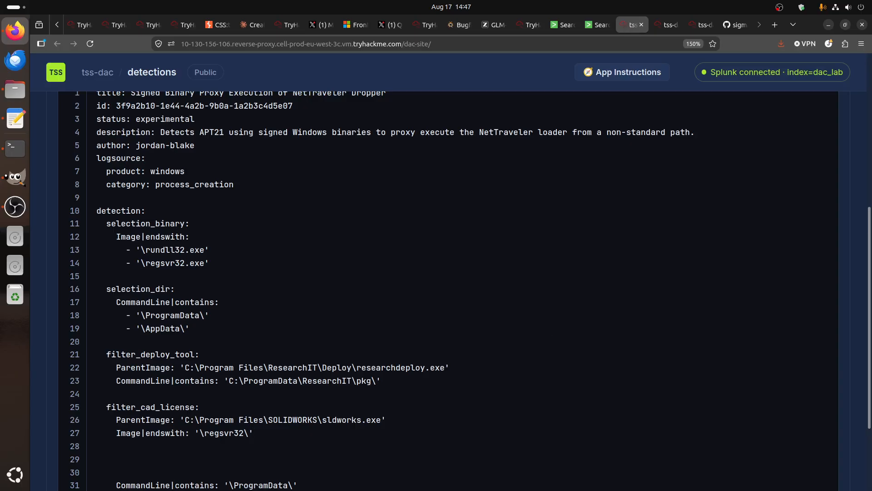
pyautogui.write('CommandLine|contains')
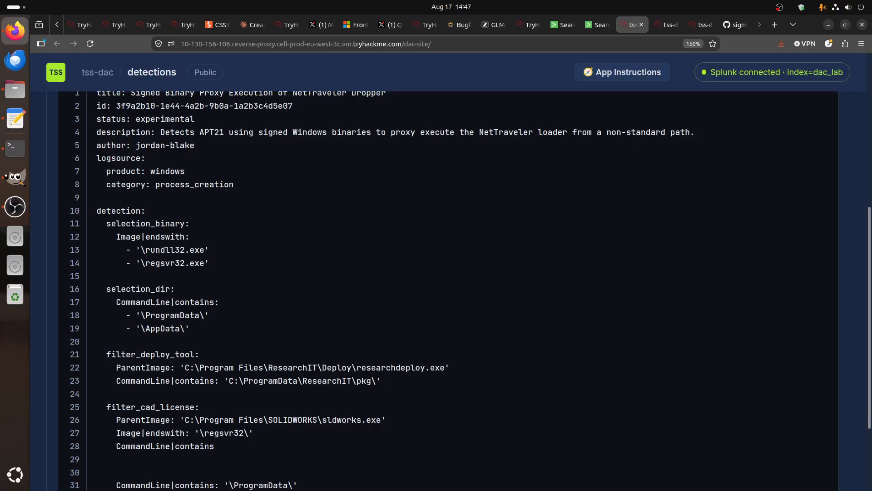
pyautogui.write(':')
pyautogui.press('Return')
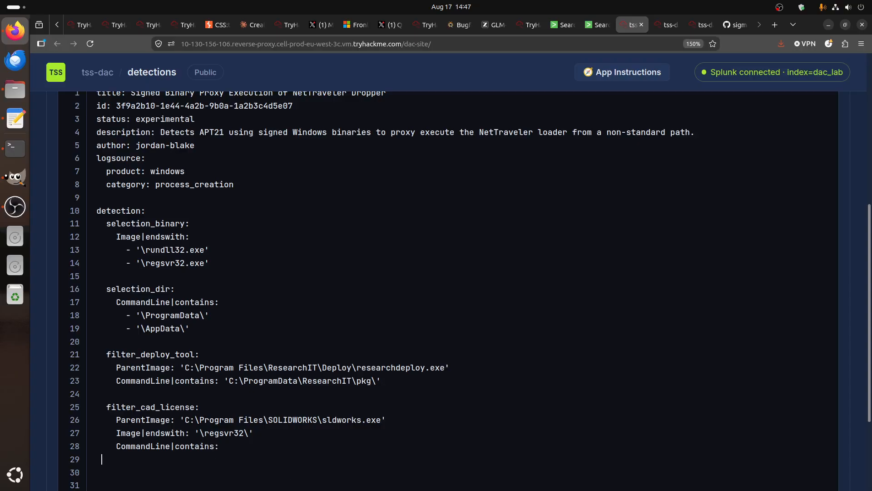
pyautogui.write('-')
# Examine the shared path portion of the CommandLine values in the Splunk LicenseCheck search results
pyautogui.click(564, 25)
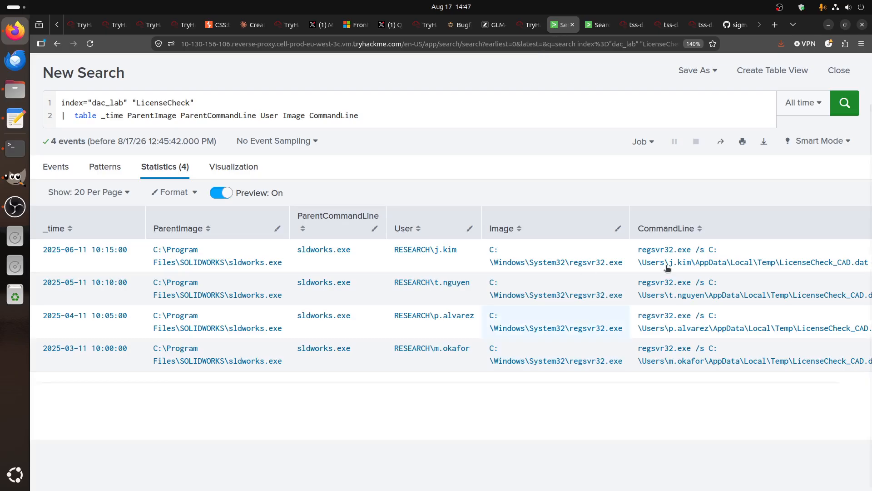
pyautogui.moveTo(715, 380); pyautogui.dragTo(834, 383)
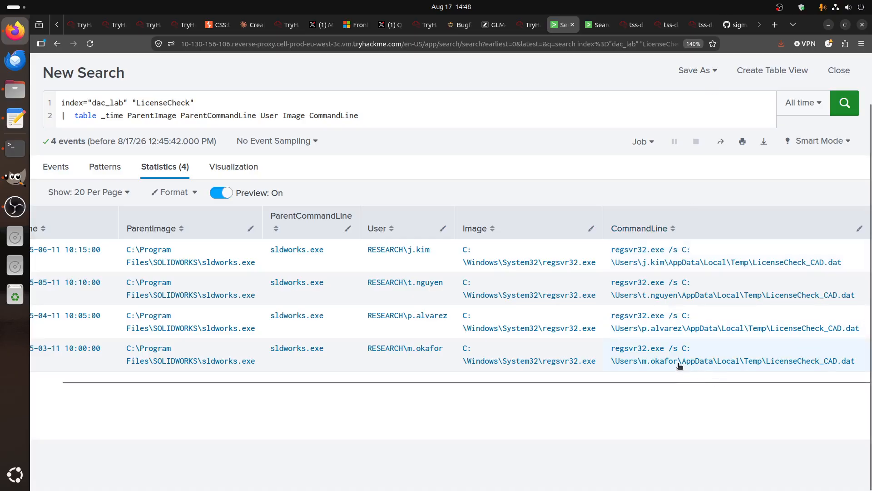
pyautogui.moveTo(679, 365); pyautogui.dragTo(820, 366)
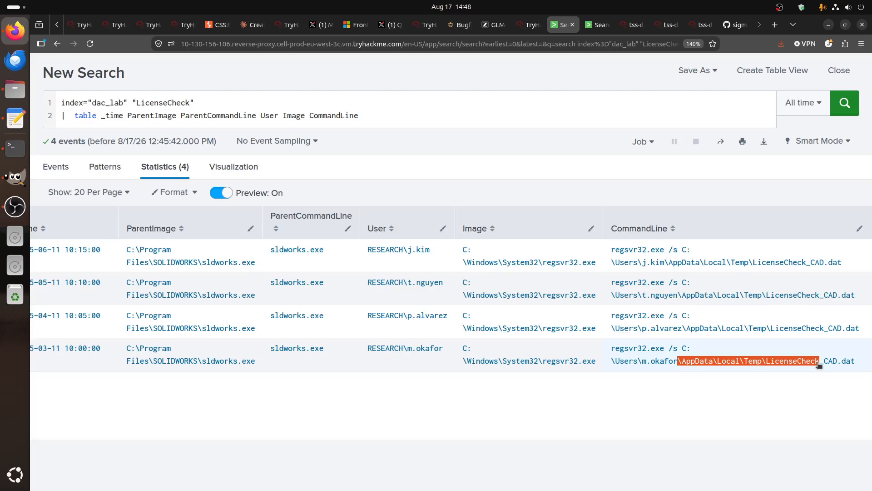
pyautogui.moveTo(819, 365); pyautogui.dragTo(811, 394)
pyautogui.click(808, 392)
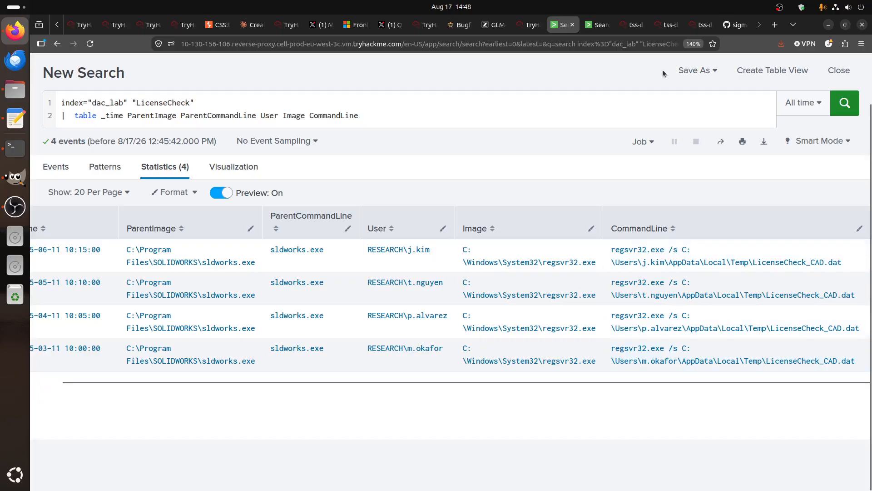
# Review the CAD license checker entry's .dat extension, LicenseCheck string and AppData\Local\Temp folder, and return to the rule editor
pyautogui.click(692, 28)
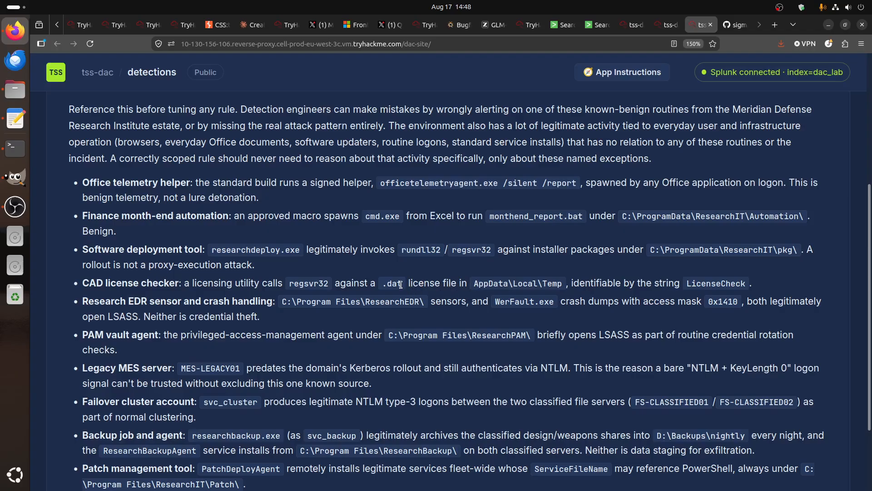
pyautogui.moveTo(401, 284); pyautogui.dragTo(381, 284)
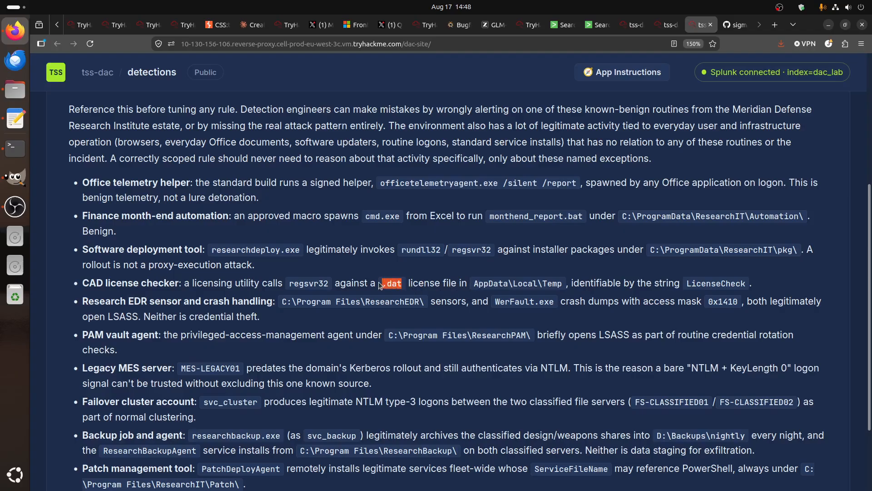
pyautogui.click(512, 294)
pyautogui.moveTo(569, 281); pyautogui.dragTo(677, 283)
pyautogui.moveTo(745, 282); pyautogui.dragTo(680, 283)
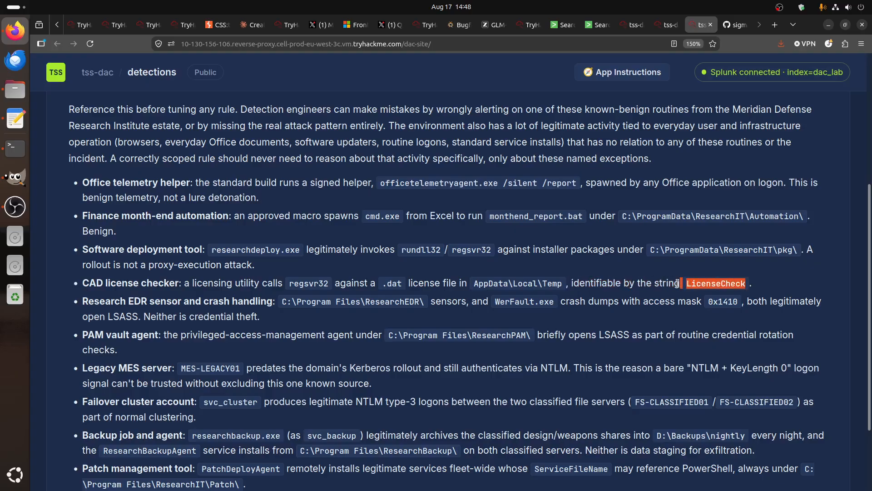
pyautogui.click(680, 283)
pyautogui.moveTo(475, 284); pyautogui.dragTo(561, 284)
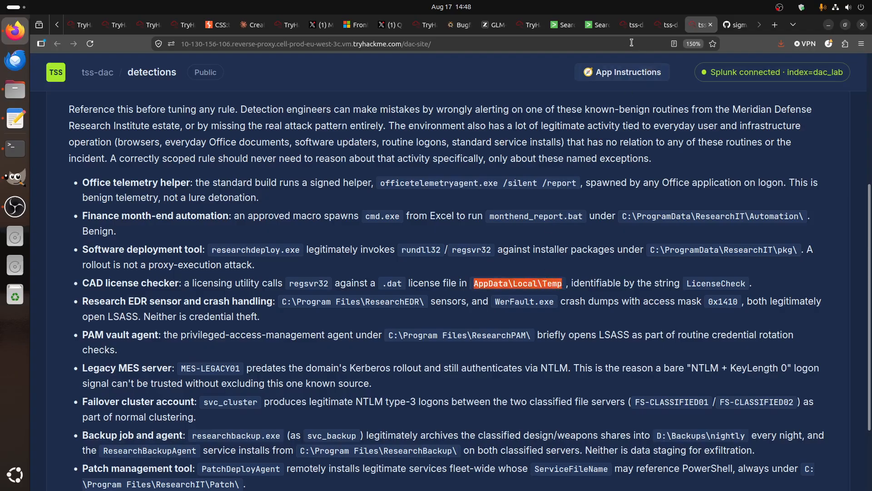
pyautogui.click(633, 24)
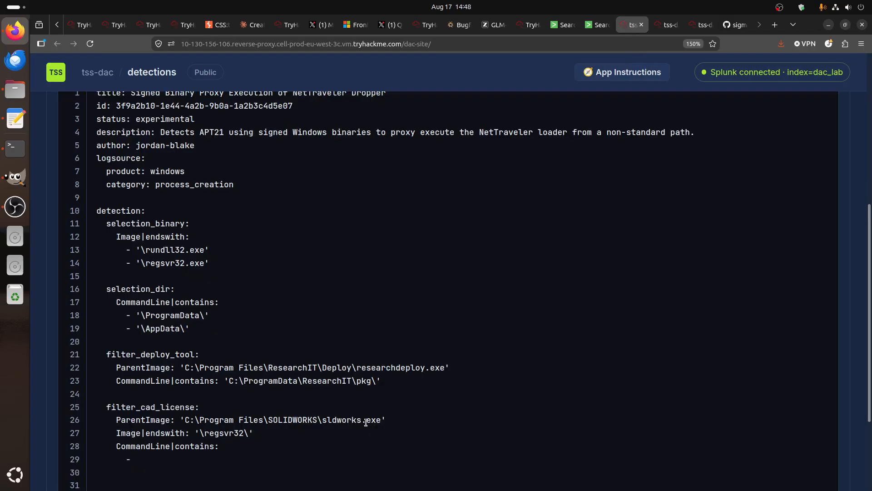
# Add '\AppData\Local\Temp\' as the first CommandLine value of filter_cad_license
pyautogui.write("'\\AppData\\Local\\Temp")
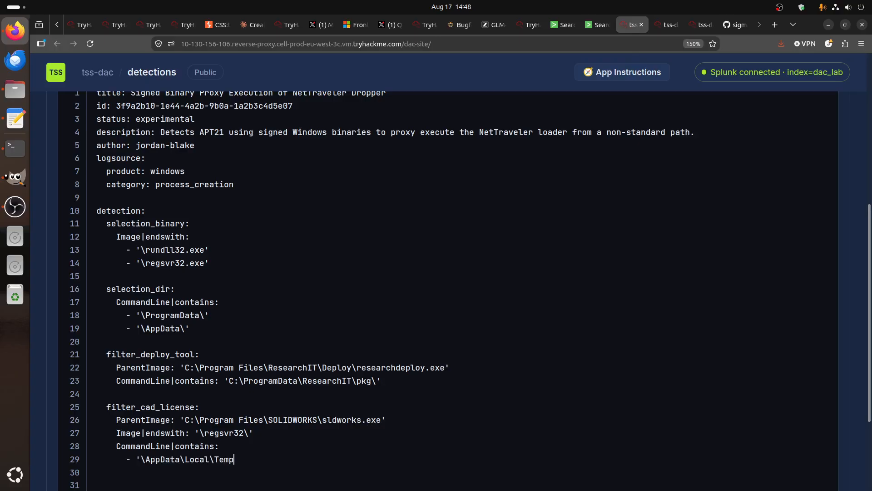
pyautogui.write("\\'")
pyautogui.press('Return')
# Add LicenseCheck, copied from the environment routines page, as the second CommandLine value of filter_cad_license and make the condition CommandLine|contains|all
pyautogui.write('-')
pyautogui.click(702, 25)
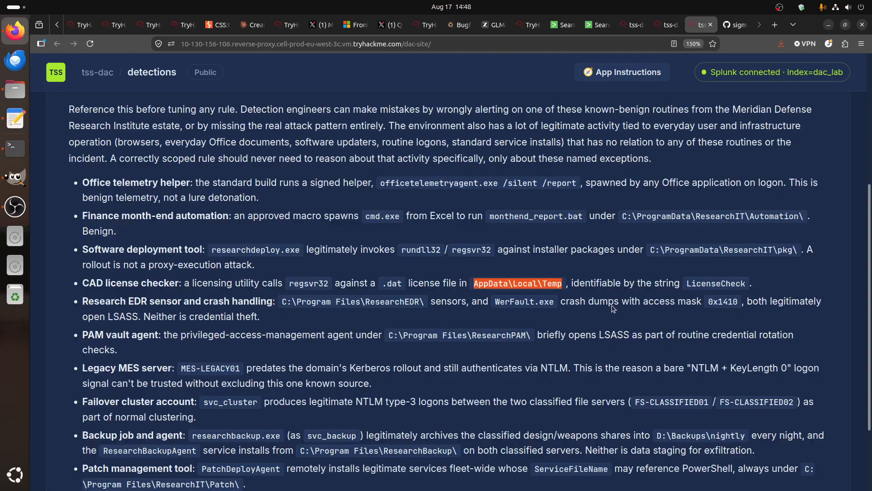
pyautogui.doubleClick(701, 284)
pyautogui.hotkey('ctrl', 'c')
pyautogui.click(633, 25)
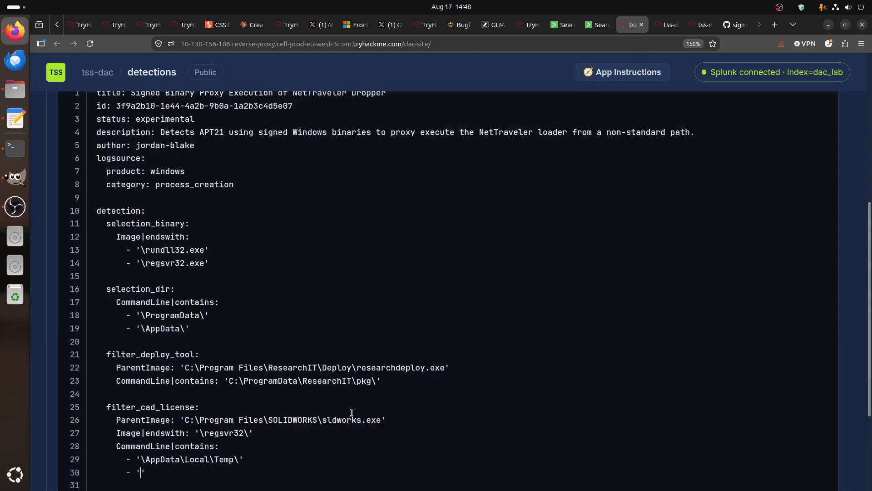
pyautogui.hotkey('ctrl', 'v')
pyautogui.press('Down')
pyautogui.write('|all')
# Delete the leftover CommandLine|contains: '\ProgramData\' line above the rule's condition
pyautogui.scroll(-3, 224, 427)
pyautogui.click(165, 334)
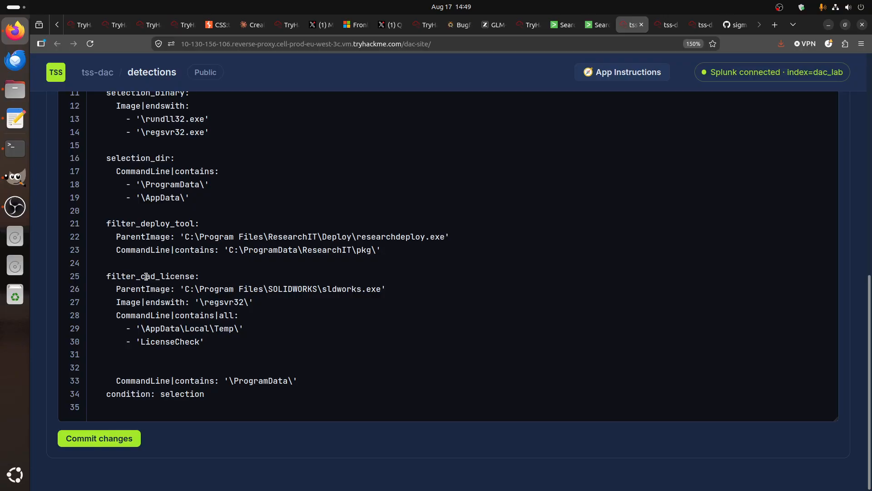
pyautogui.click(155, 225)
pyautogui.moveTo(112, 380); pyautogui.dragTo(391, 388)
pyautogui.press('BackSpace')
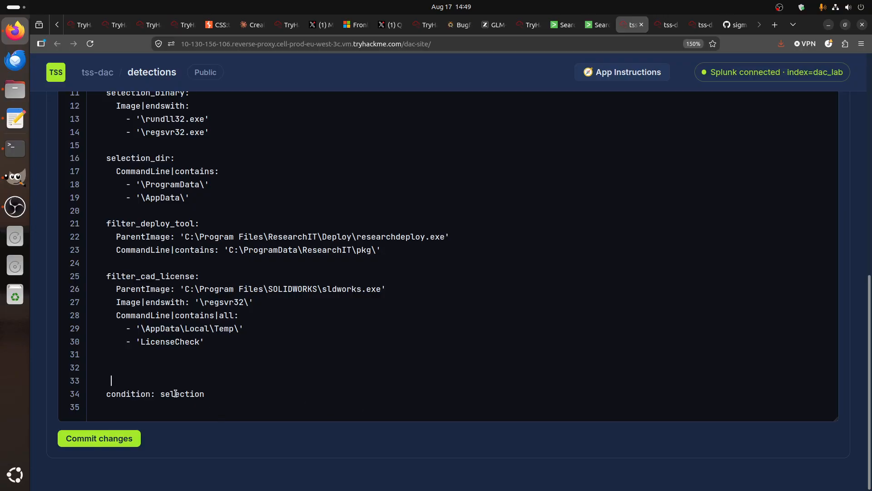
# Set the rule's condition to selection_binary and selection_dir and not 1 of filter_*
pyautogui.scroll(5, 189, 394)
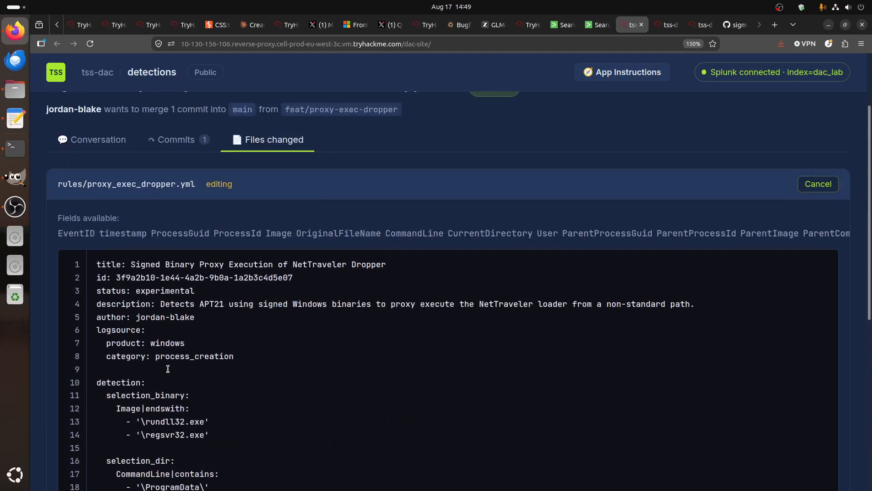
pyautogui.scroll(-3, 168, 352)
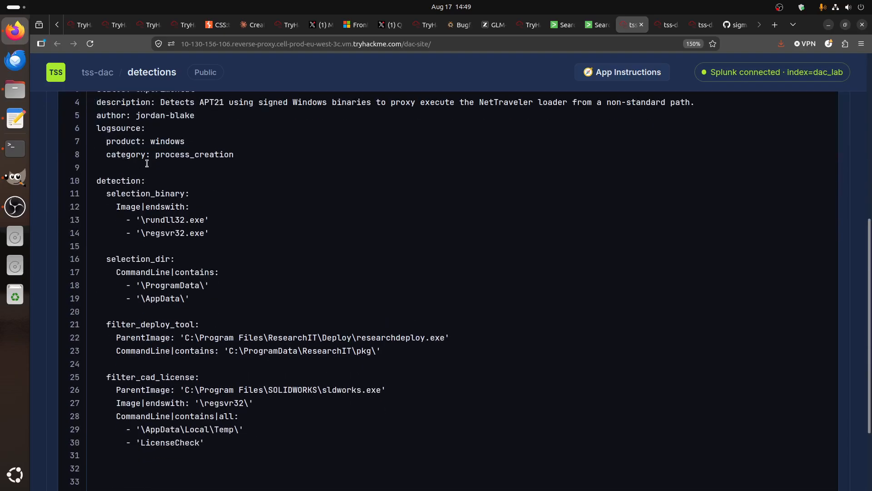
pyautogui.doubleClick(135, 194)
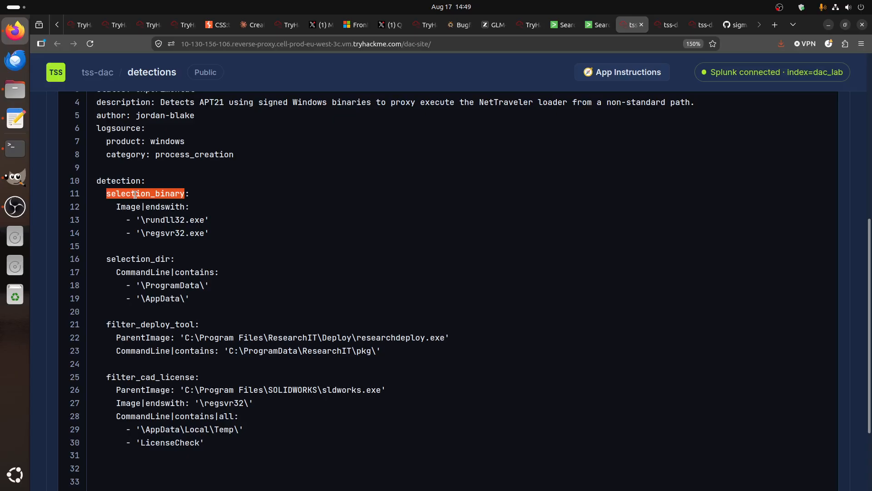
pyautogui.scroll(-2, 220, 384)
pyautogui.click(196, 391)
pyautogui.write('_binary')
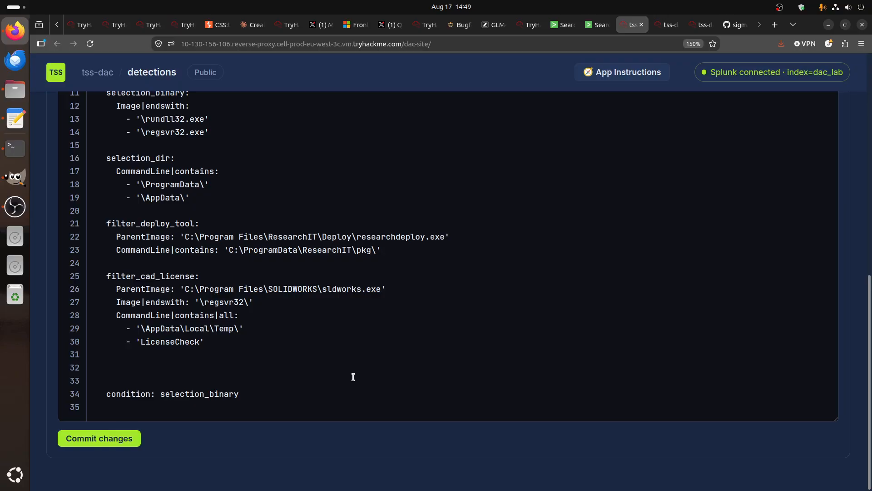
pyautogui.write(' and')
pyautogui.doubleClick(144, 159)
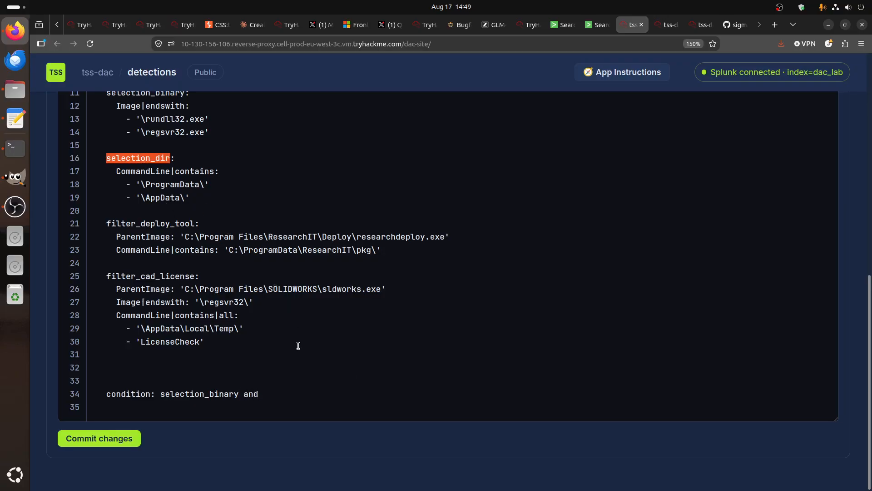
pyautogui.hotkey('ctrl', 'c')
pyautogui.click(305, 389)
pyautogui.hotkey('ctrl', 'v')
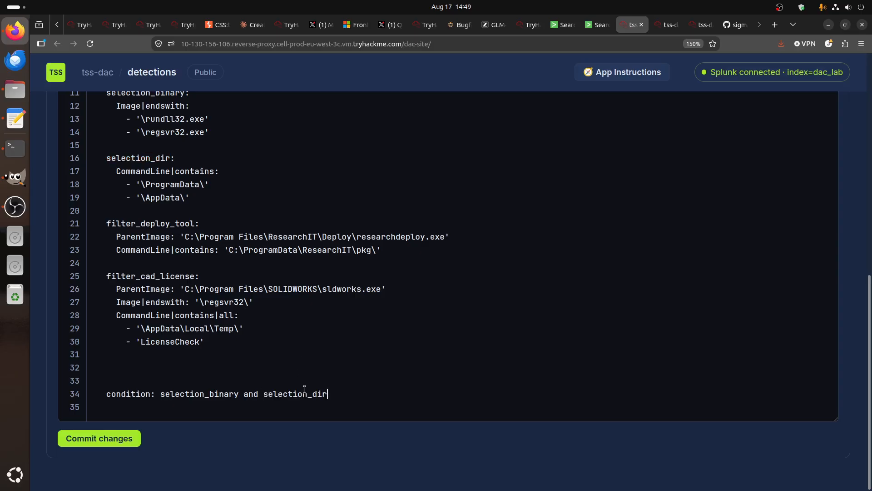
pyautogui.write('and not 1 of filter_*')
# Commit the rule changes and run the pipeline checks from the pull request's conversation
pyautogui.click(108, 439)
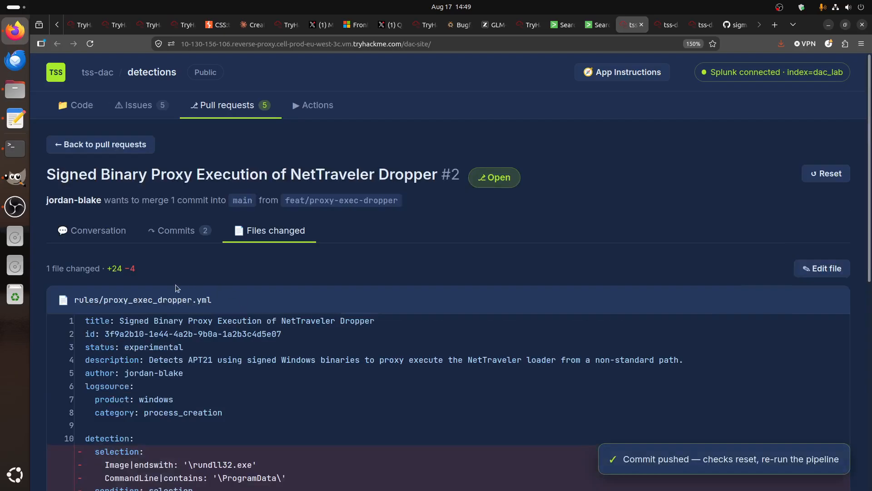
pyautogui.click(87, 229)
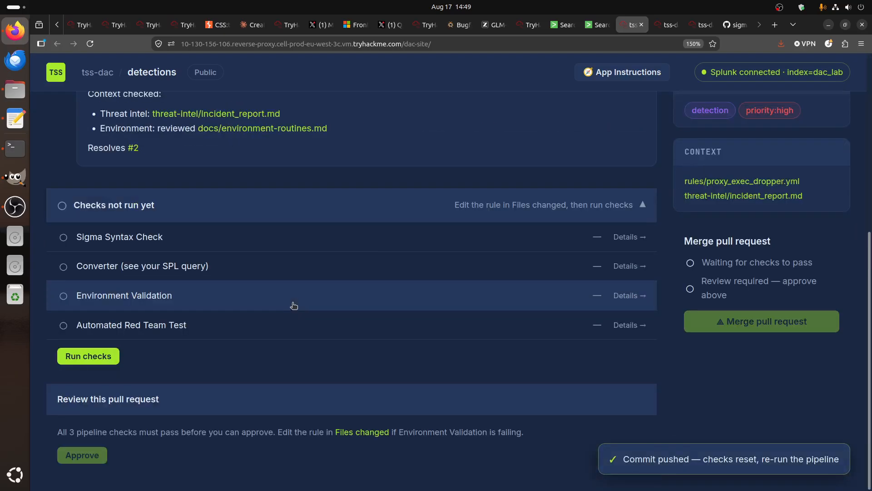
pyautogui.click(109, 356)
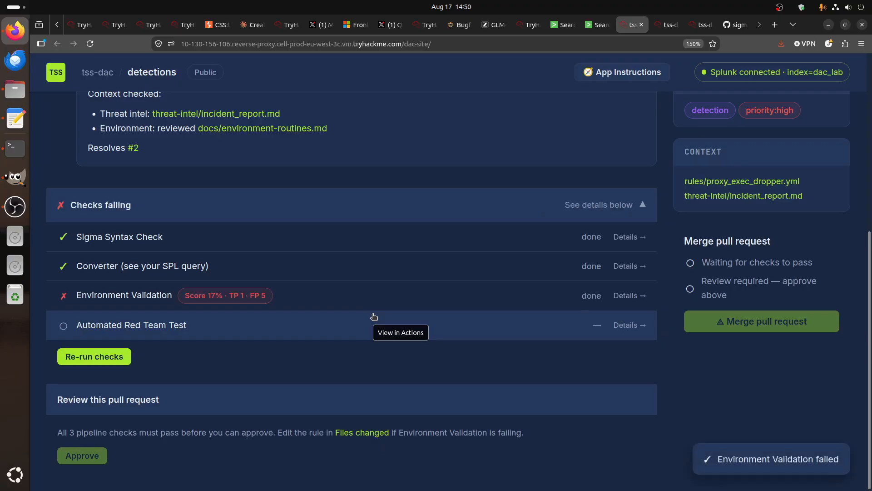
# Review the Environment Validation results of the pull request's workflow run and return to the pull request
pyautogui.click(272, 298)
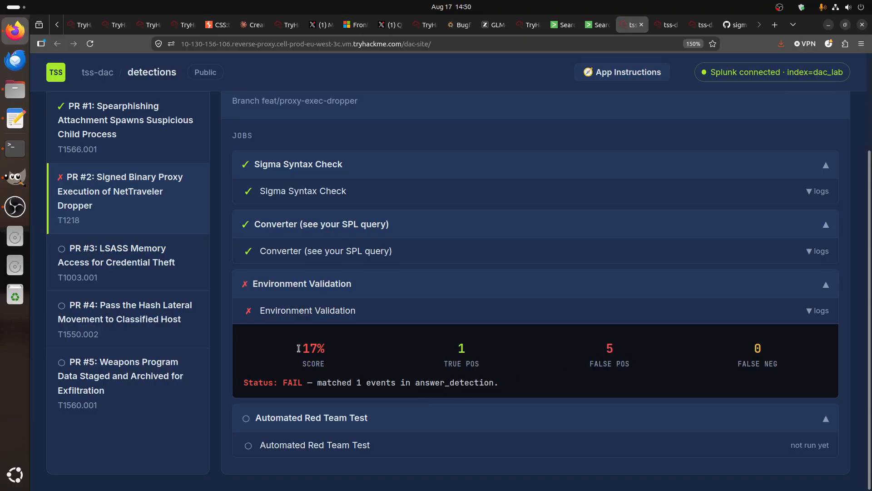
pyautogui.scroll(3, 299, 249)
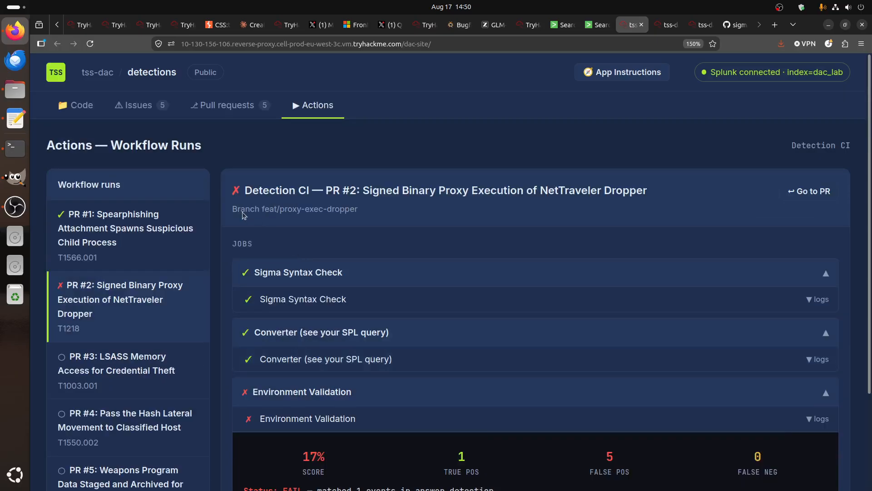
pyautogui.click(241, 108)
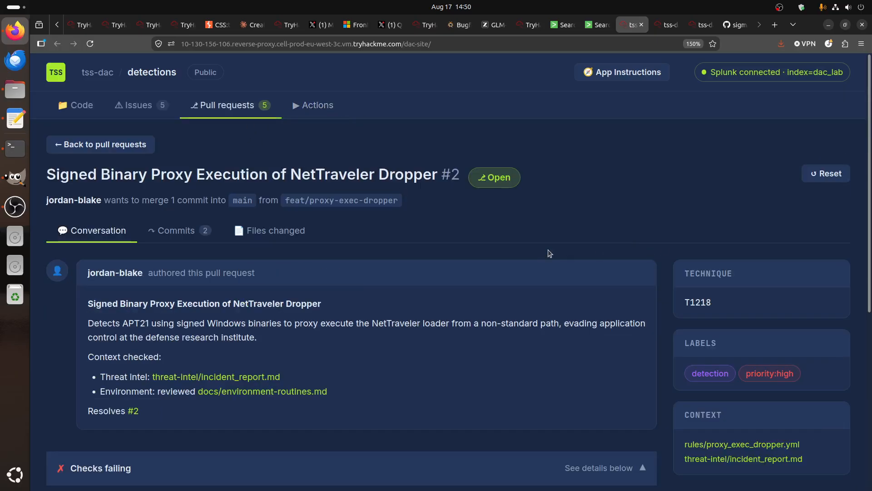
# Review the changed file rules/proxy_exec_dropper.yml and reopen it for editing without resetting the pull request
pyautogui.click(822, 175)
pyautogui.click(505, 287)
pyautogui.click(274, 230)
pyautogui.scroll(-5, 408, 269)
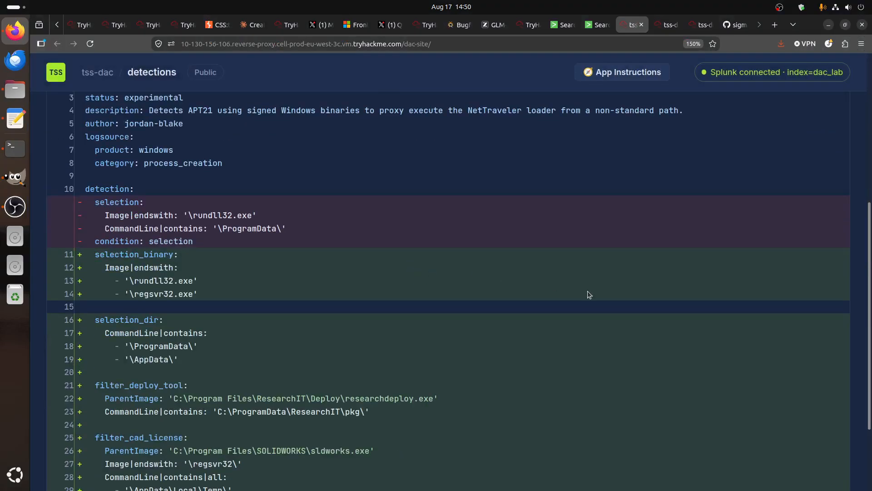
pyautogui.scroll(5, 588, 295)
pyautogui.click(823, 271)
pyautogui.scroll(-1, 518, 319)
pyautogui.scroll(1, 518, 320)
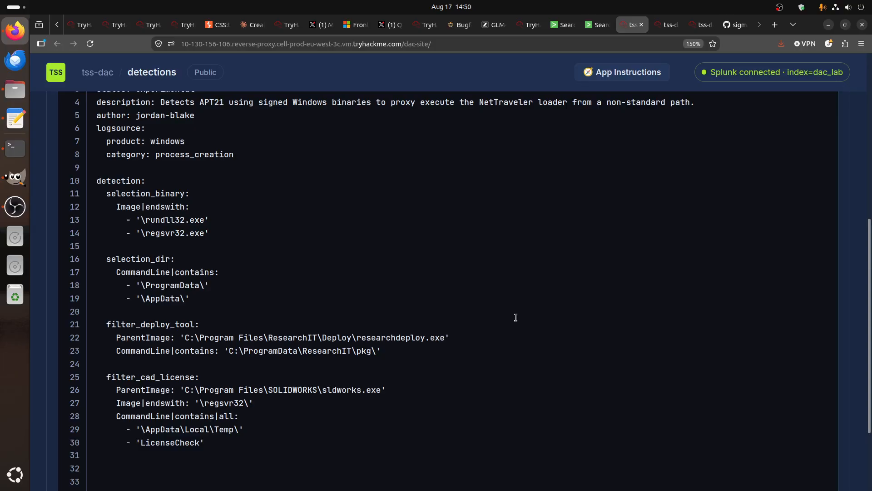
# Switch to the Splunk search for "ProgramData" OR "AppData", remove the OR "AppData" term and run it again
pyautogui.click(564, 25)
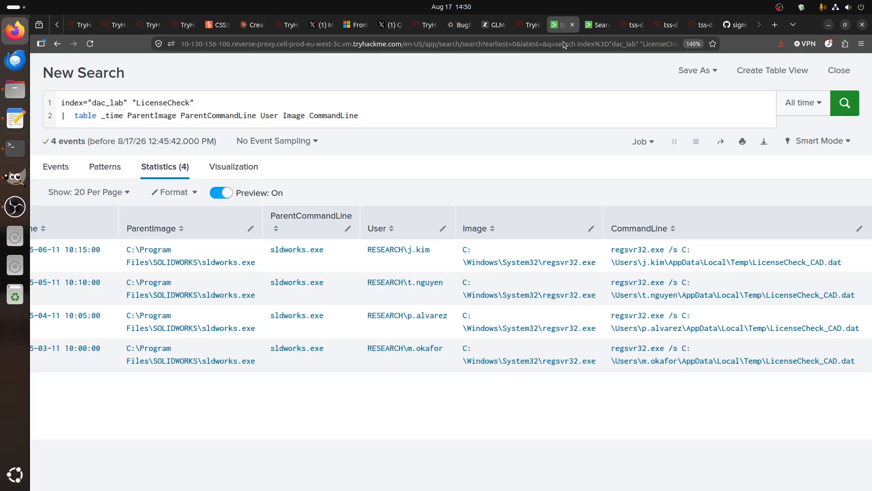
pyautogui.click(597, 25)
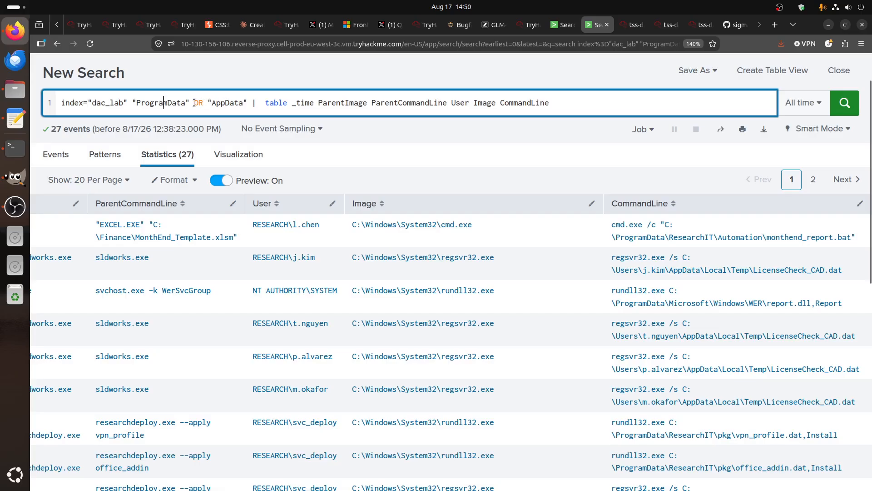
pyautogui.moveTo(194, 103); pyautogui.dragTo(246, 100)
pyautogui.press('BackSpace')
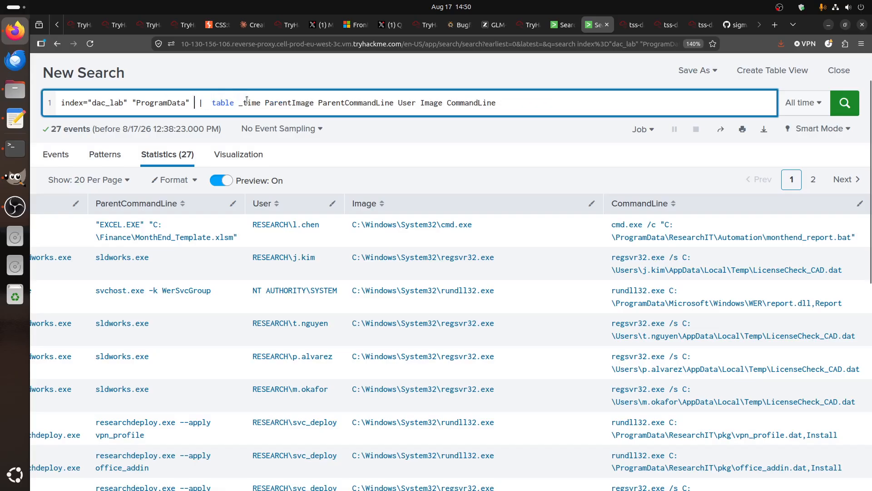
pyautogui.press('Return')
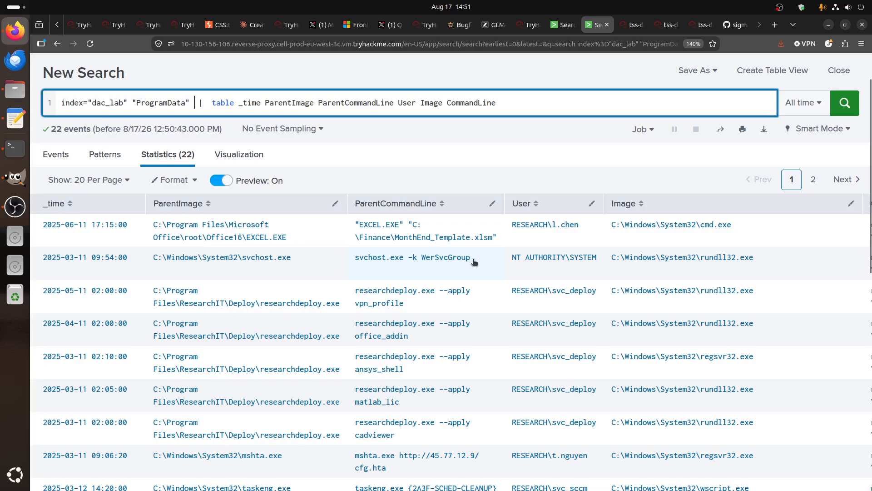
# Examine the parent processes, command lines and images of the ProgramData search results for benign rundll32 and regsvr32 activity
pyautogui.moveTo(473, 262); pyautogui.dragTo(419, 262)
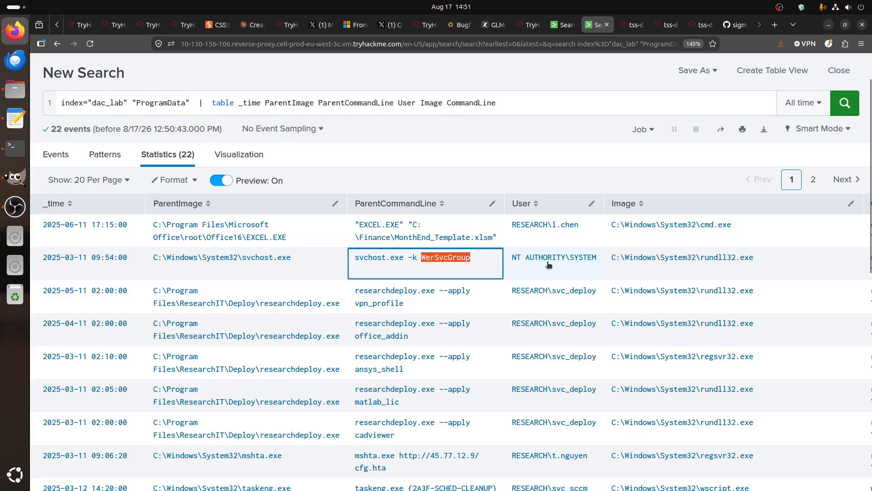
pyautogui.click(491, 158)
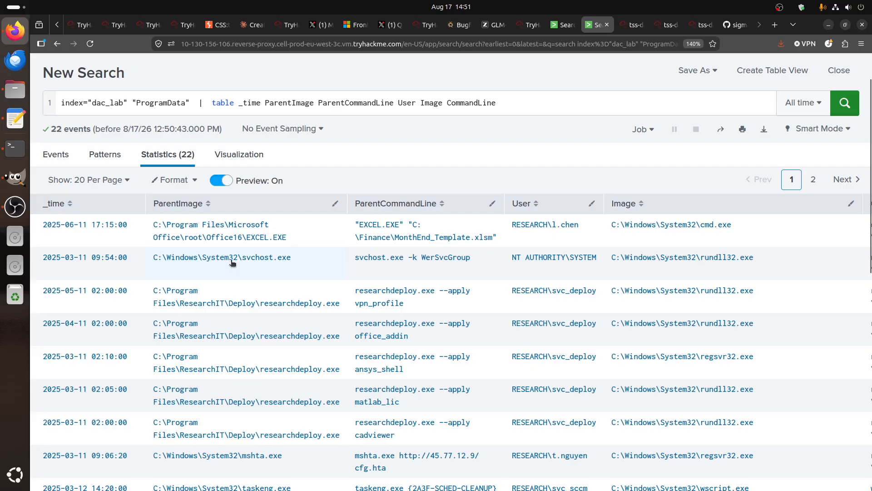
pyautogui.scroll(-2, 232, 263)
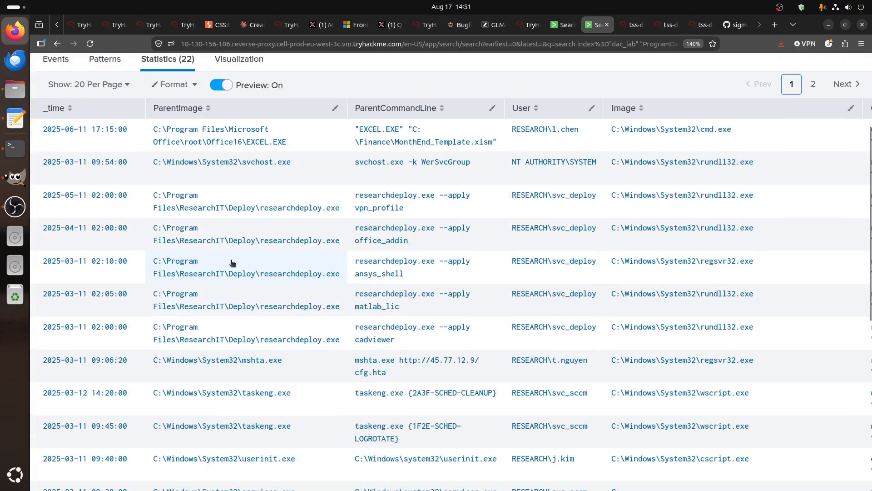
pyautogui.scroll(2, 232, 262)
pyautogui.scroll(-10, 232, 263)
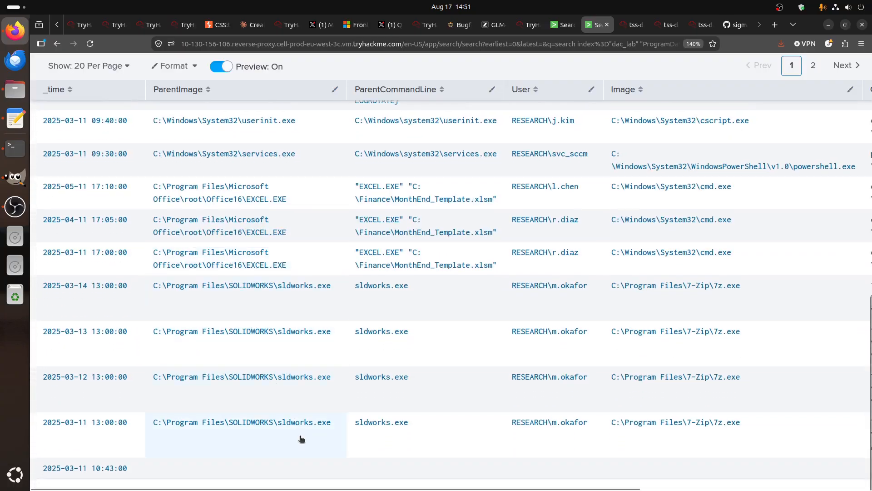
pyautogui.scroll(5, 323, 393)
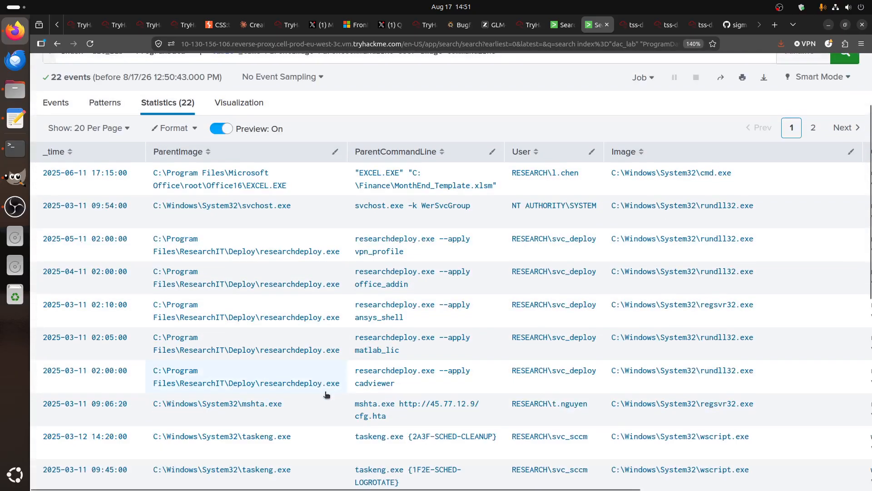
pyautogui.scroll(-5, 321, 391)
pyautogui.scroll(3, 321, 391)
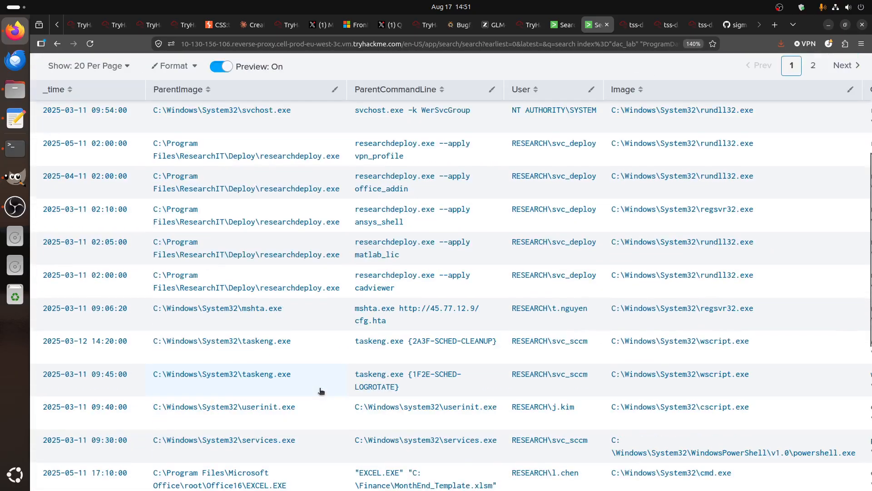
pyautogui.scroll(3, 321, 391)
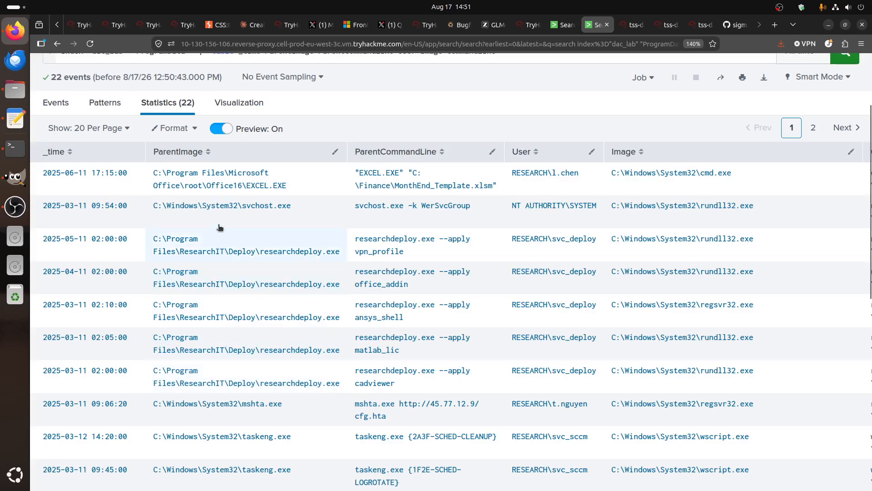
pyautogui.scroll(2, 220, 222)
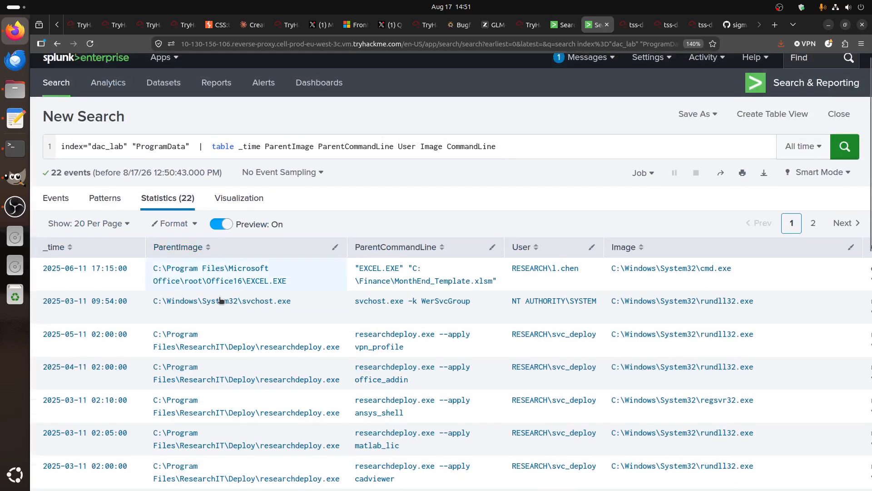
# Open the event with parent svchost.exe separately, inspect its ProgramData command line, close it and return to the rule editor
pyautogui.click(223, 303)
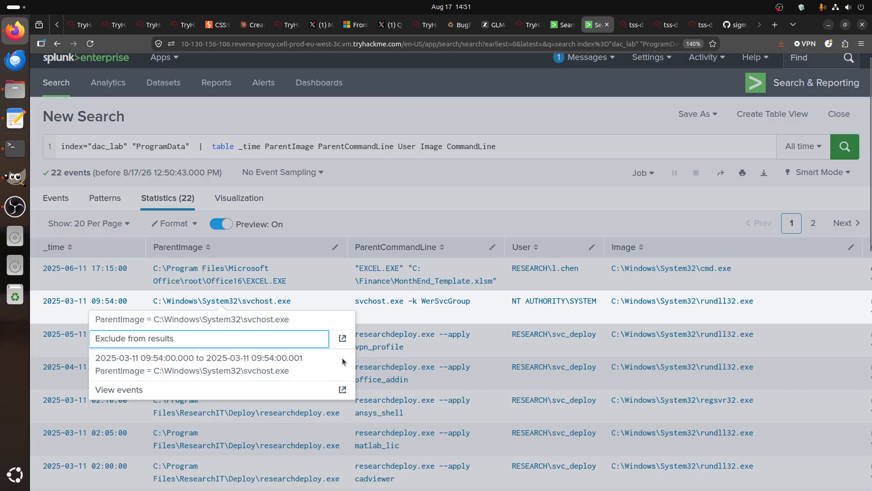
pyautogui.click(343, 390)
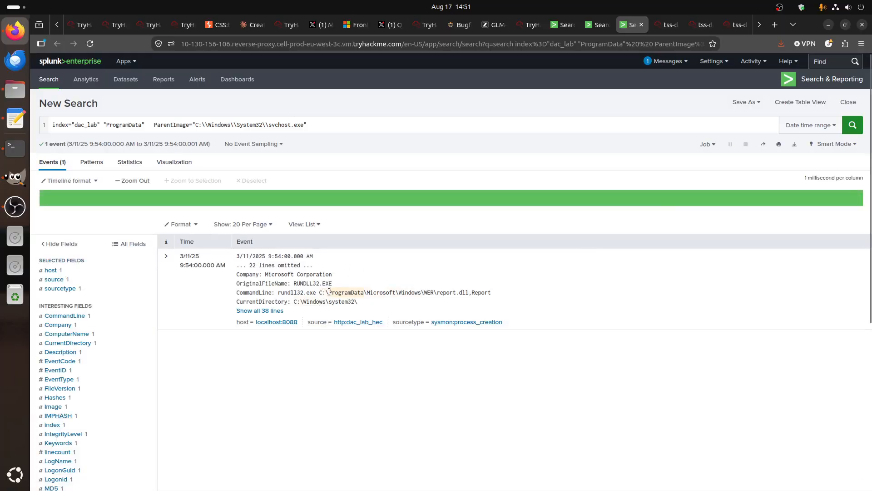
pyautogui.moveTo(329, 292); pyautogui.dragTo(364, 293)
pyautogui.click(641, 25)
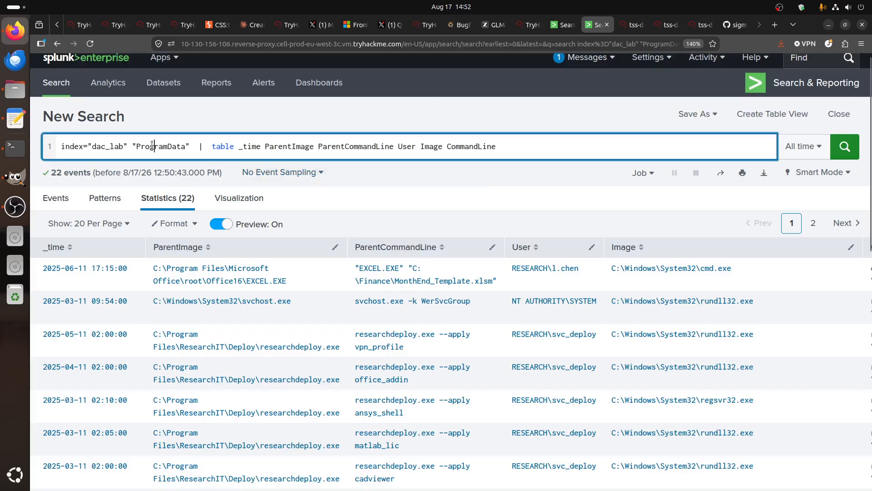
pyautogui.doubleClick(167, 148)
pyautogui.click(627, 28)
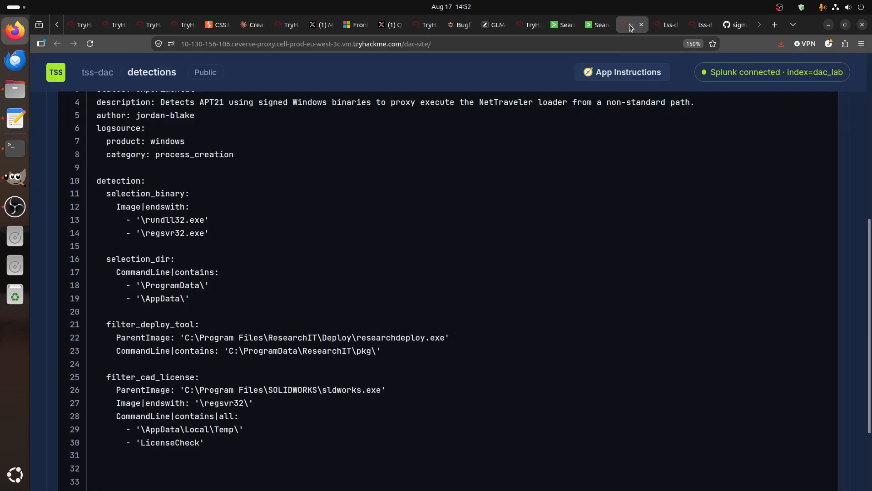
# Add a filter block named filter_windows_WerSvcGroup below filter_cad_license, taking the service group name from the svchost.exe event in Splunk
pyautogui.scroll(-3, 178, 436)
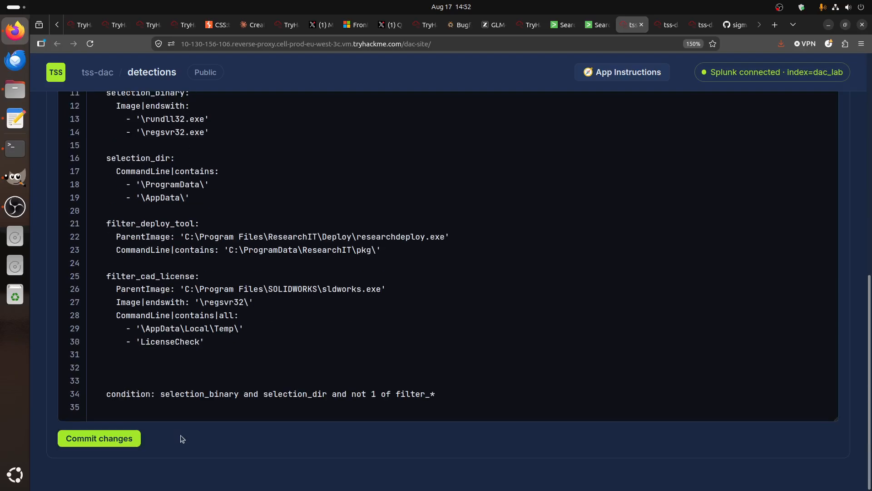
pyautogui.click(167, 354)
pyautogui.press('Return')
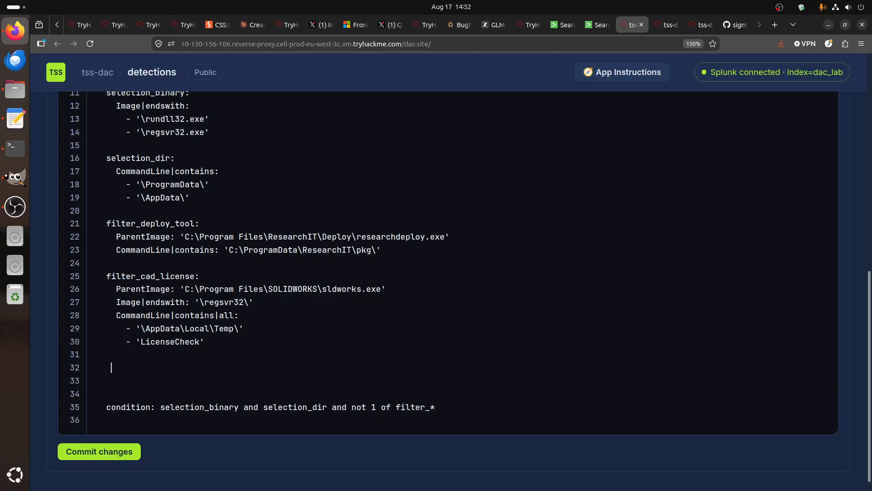
pyautogui.write('ilter_windows_')
pyautogui.click(596, 25)
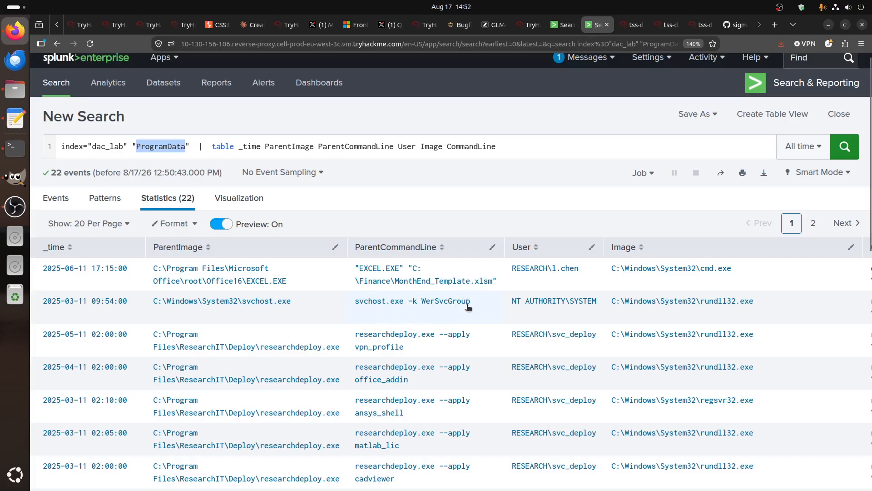
pyautogui.moveTo(466, 302); pyautogui.dragTo(422, 303)
pyautogui.hotkey('ctrl', 'c')
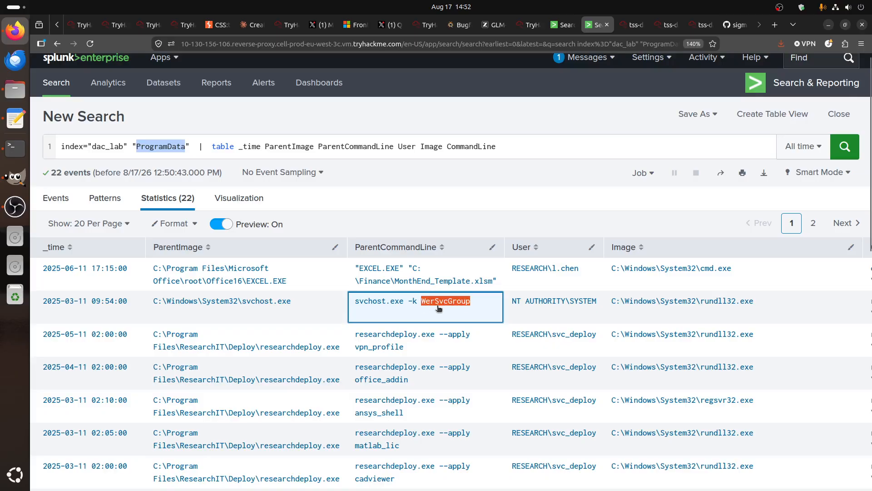
pyautogui.click(633, 25)
pyautogui.hotkey('ctrl', 'v')
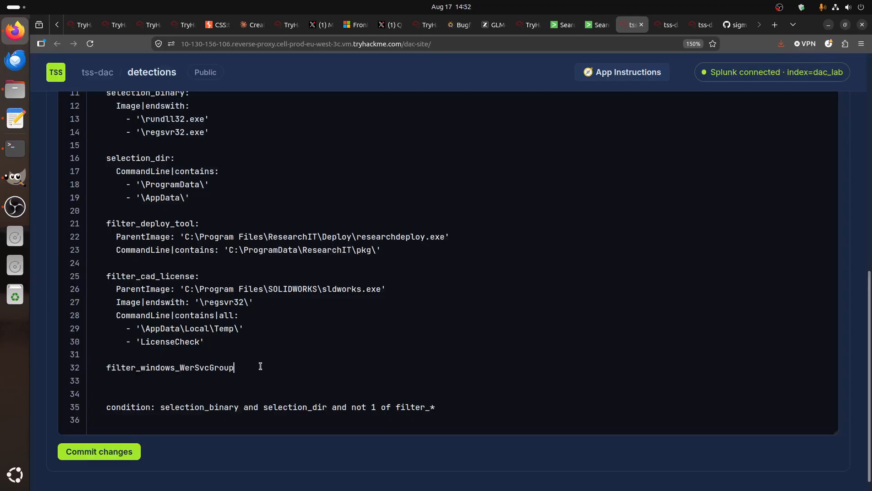
pyautogui.press('Return')
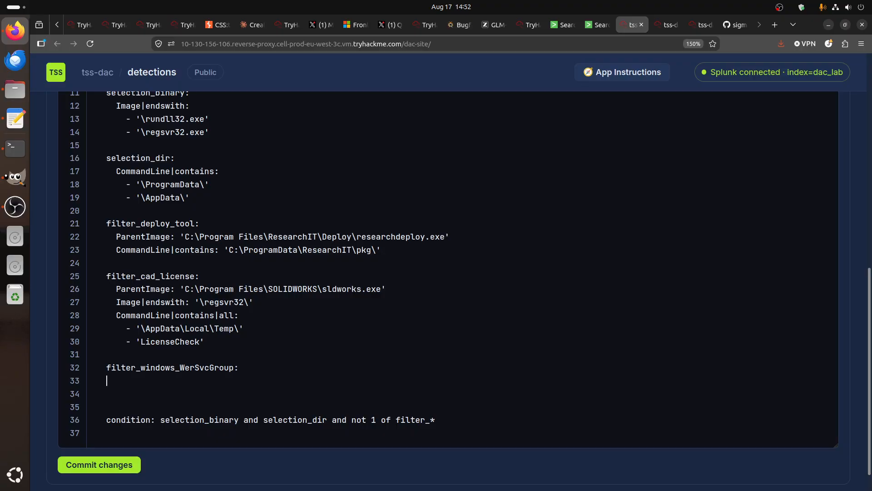
# Copy the ParentImage line of filter_cad_license into the filter_windows_WerSvcGroup block
pyautogui.write('Parent')
pyautogui.press('BackSpace')
pyautogui.press('BackSpace')
pyautogui.press('BackSpace')
pyautogui.press('BackSpace')
pyautogui.moveTo(116, 289); pyautogui.dragTo(386, 290)
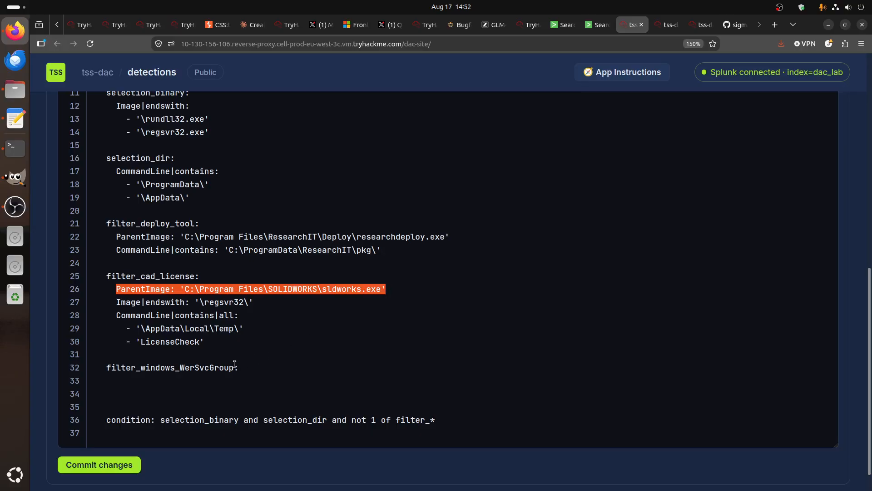
pyautogui.hotkey('ctrl', 'c')
pyautogui.click(183, 384)
pyautogui.hotkey('ctrl', 'v')
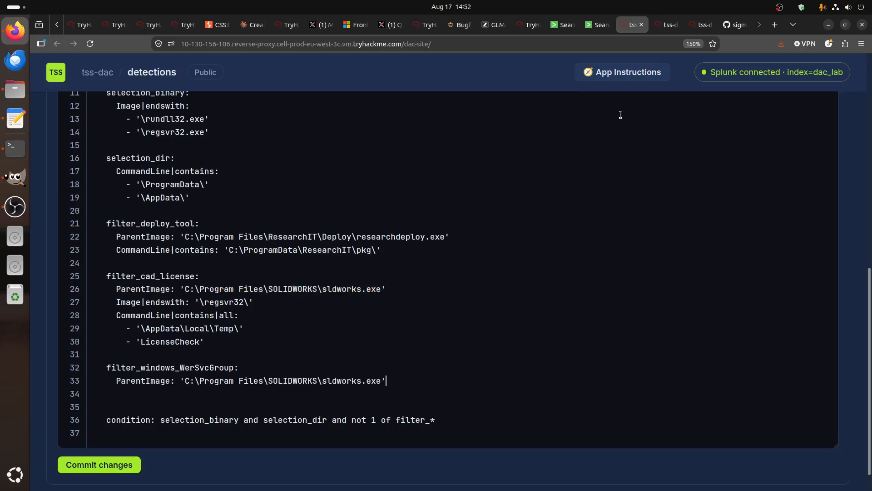
# Replace the new filter's ParentImage path with C:\Windows\System32\svchost.exe, copied from the Splunk results
pyautogui.click(599, 25)
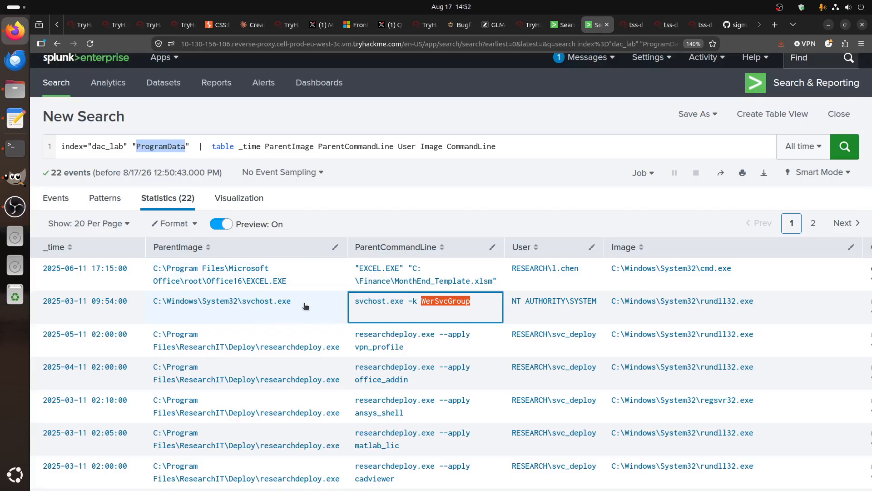
pyautogui.moveTo(306, 306); pyautogui.dragTo(155, 305)
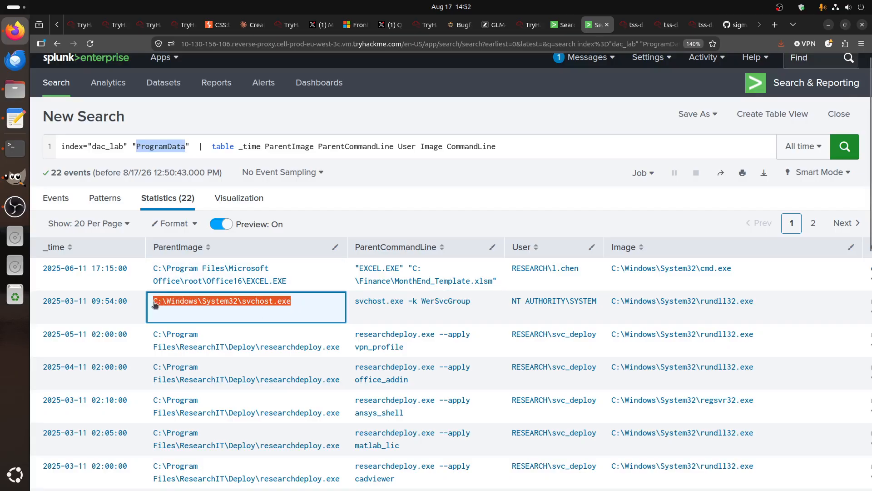
pyautogui.click(629, 25)
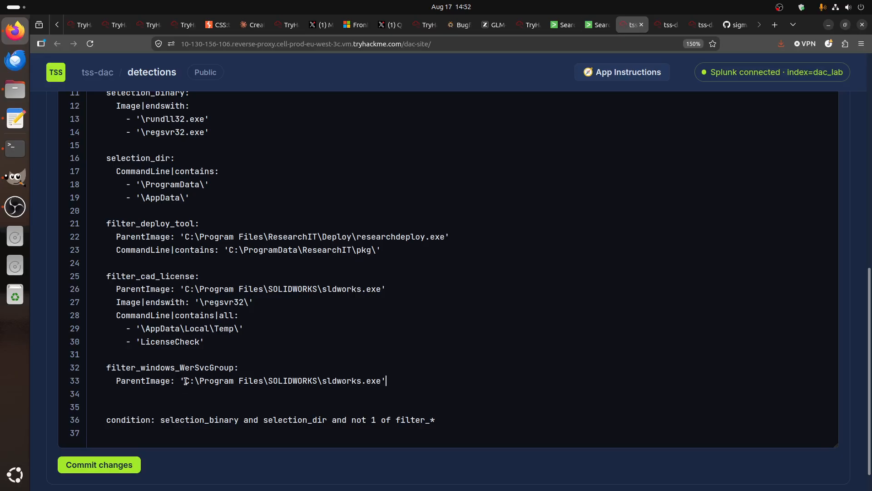
pyautogui.moveTo(186, 381); pyautogui.dragTo(381, 379)
pyautogui.hotkey('ctrl', 'v')
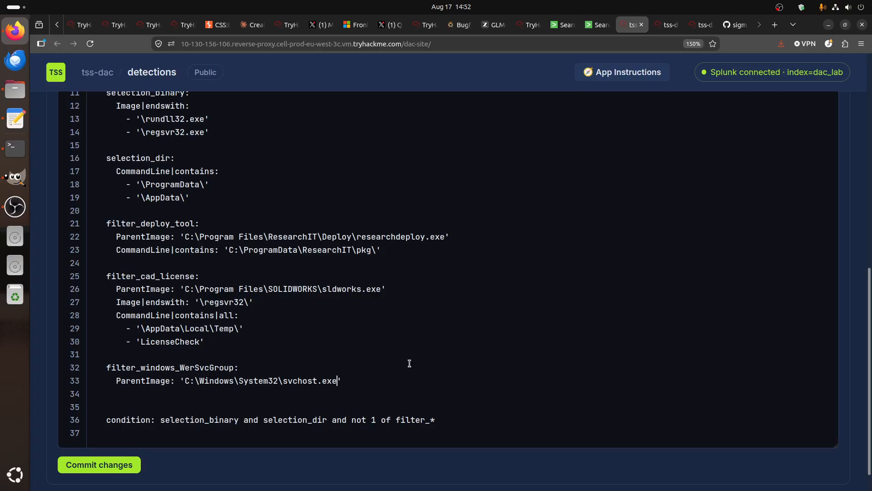
pyautogui.click(362, 380)
# Copy the CommandLine|contains line of filter_deploy_tool beneath the new filter's ParentImage line
pyautogui.press('Return')
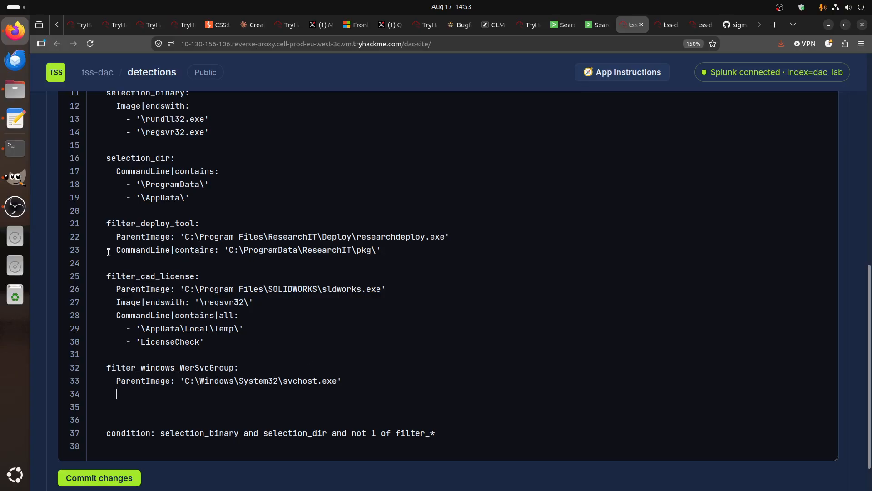
pyautogui.moveTo(112, 250); pyautogui.dragTo(389, 250)
pyautogui.hotkey('ctrl', 'c')
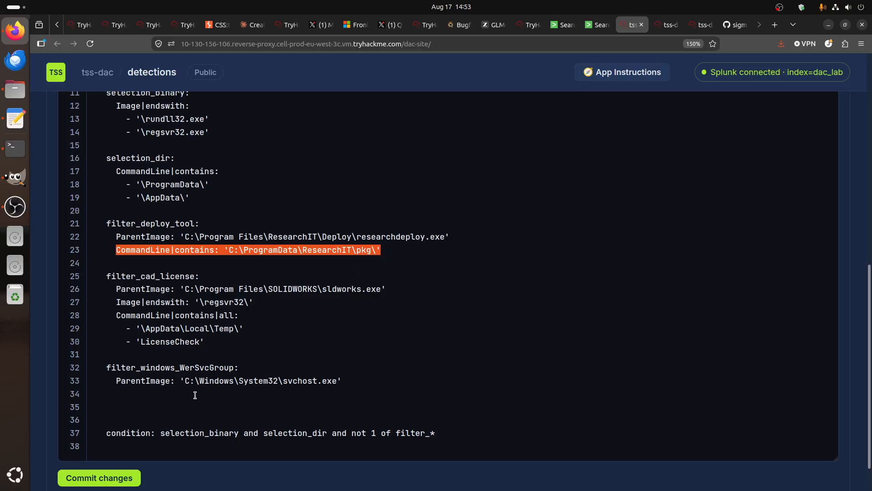
pyautogui.click(183, 397)
pyautogui.hotkey('ctrl', 'v')
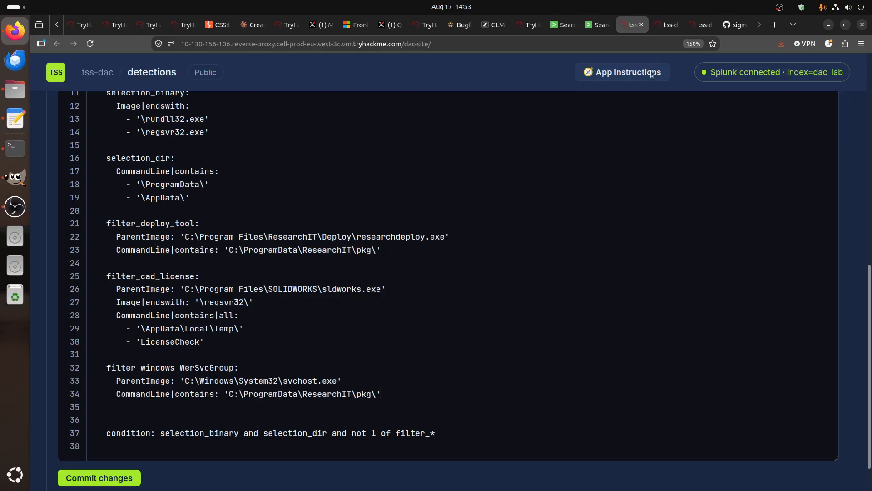
# Set the new filter's CommandLine|contains value to 'WerSvcGroup', copied from the Splunk event, and commit the rule changes
pyautogui.moveTo(659, 32)
pyautogui.click(603, 28)
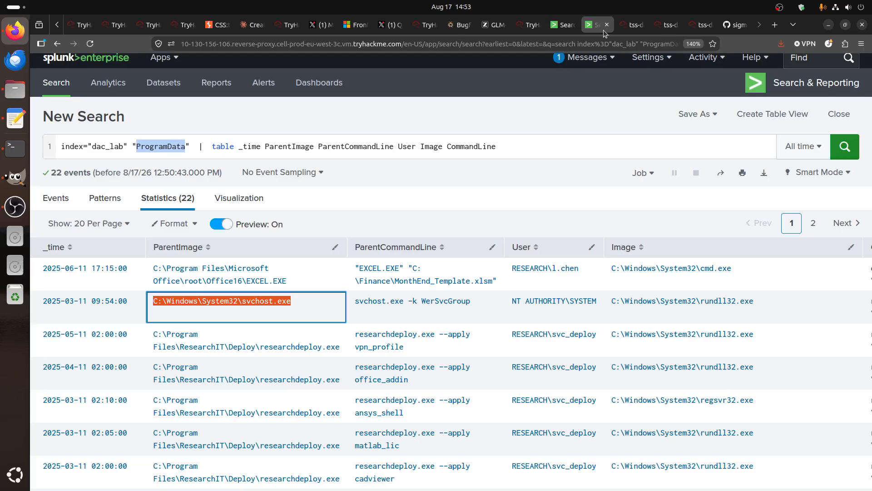
pyautogui.moveTo(472, 302); pyautogui.dragTo(424, 303)
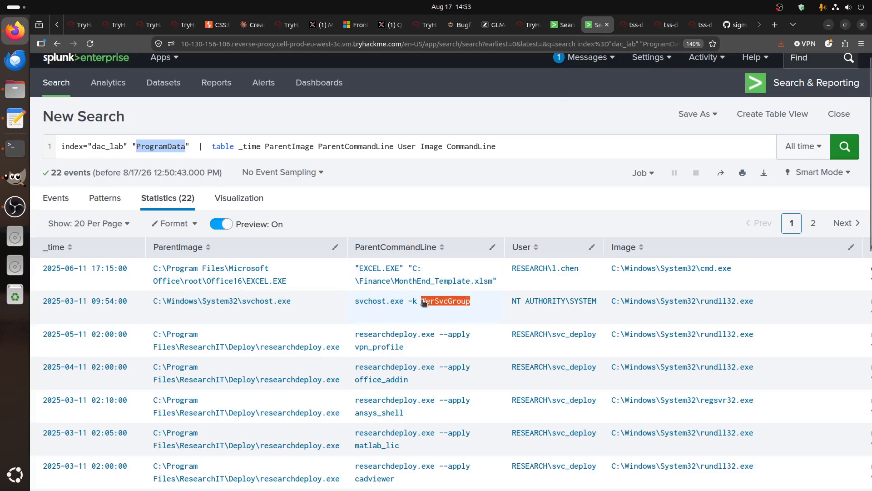
pyautogui.click(633, 25)
pyautogui.moveTo(229, 394); pyautogui.dragTo(378, 390)
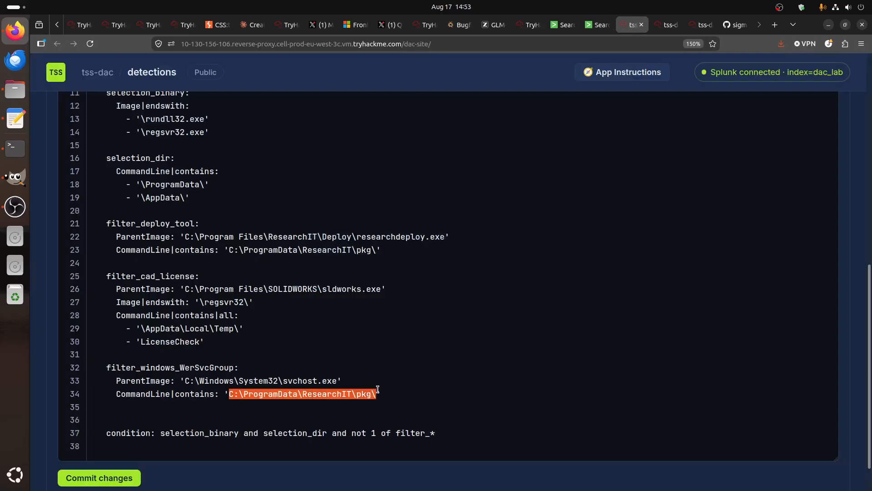
pyautogui.hotkey('ctrl', 'v')
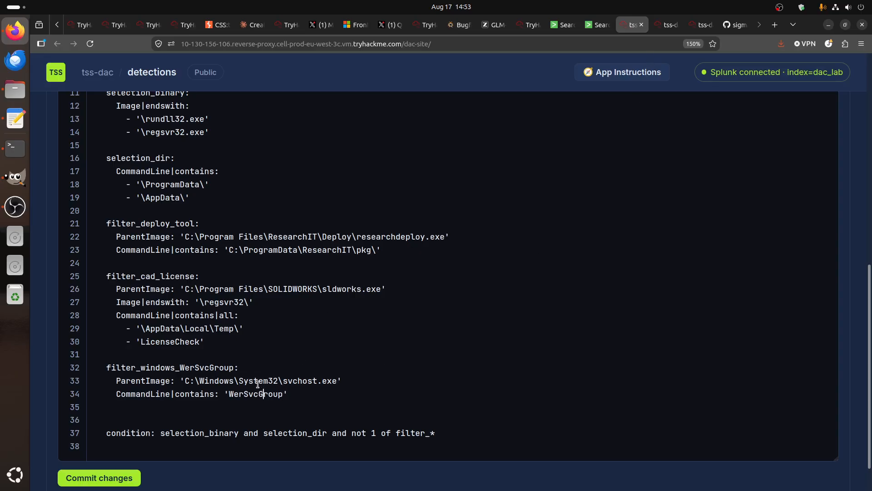
pyautogui.click(114, 480)
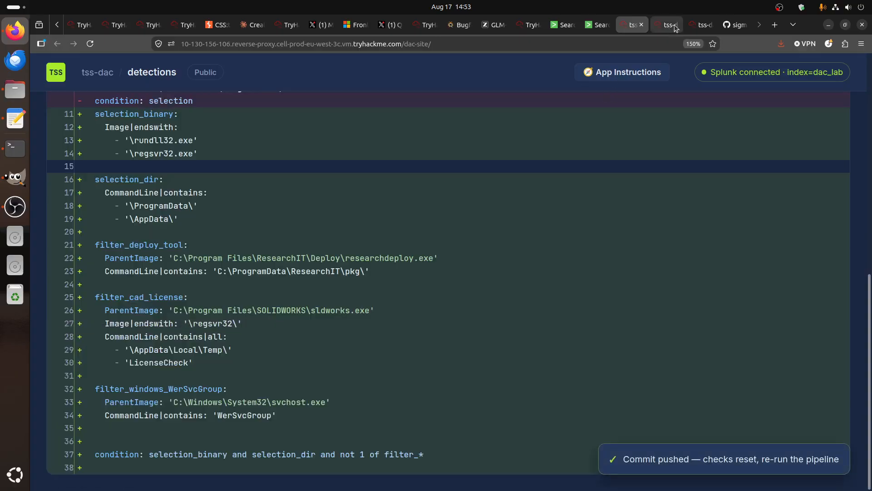
# Review the LicenseCheck and ProgramData search results in Splunk, including the CommandLine column of the ProgramData events
pyautogui.click(563, 25)
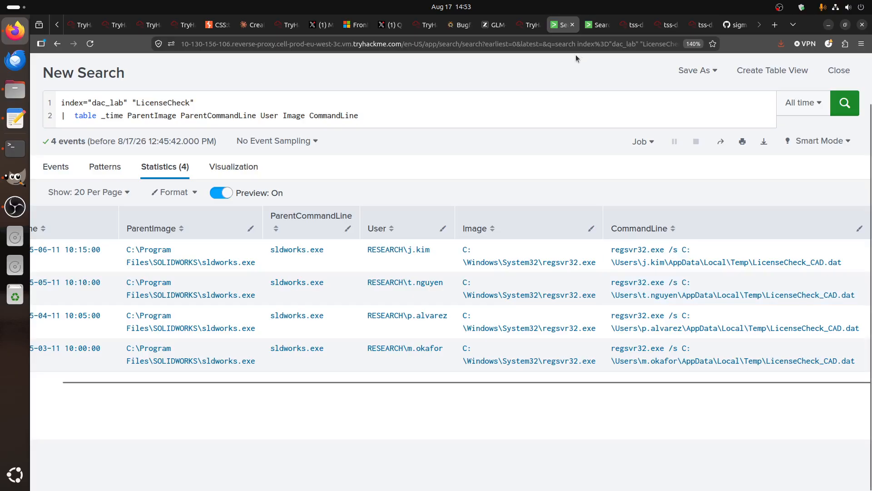
pyautogui.click(598, 25)
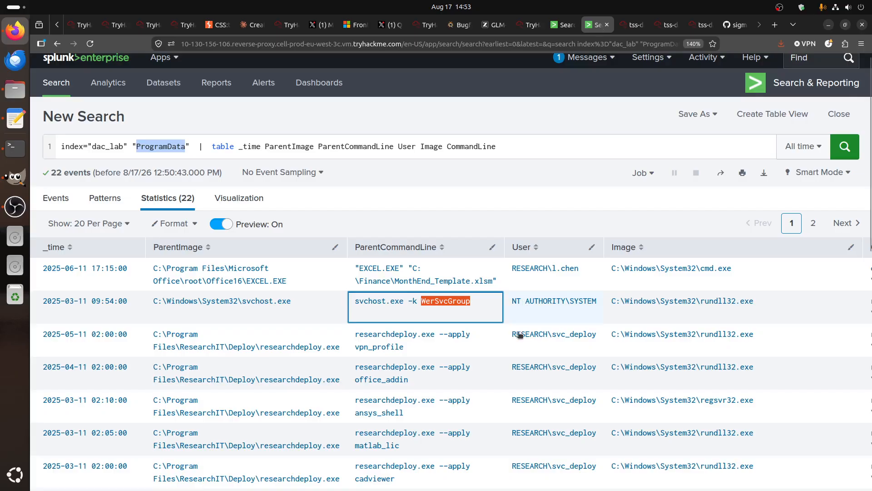
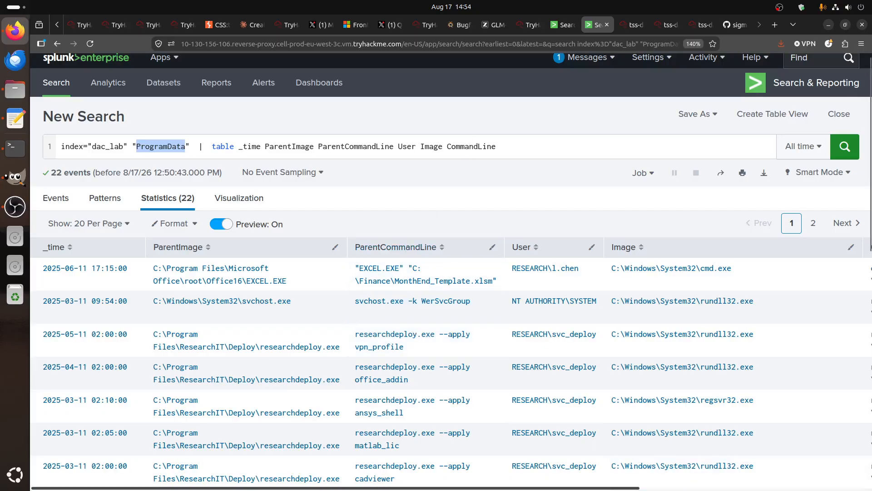
pyautogui.hscroll(5, 450, 364)
pyautogui.hscroll(3, 449, 363)
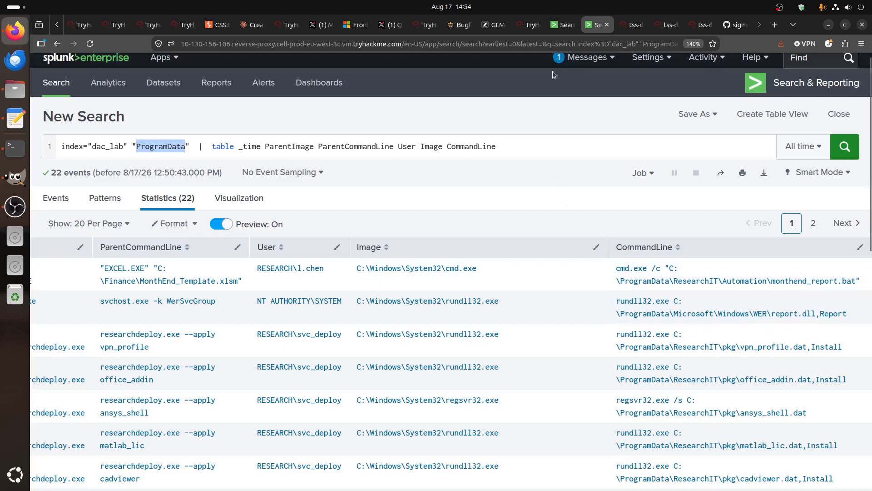
# Return to the pull request's conversation and run the pipeline checks on the committed rule
pyautogui.click(636, 31)
pyautogui.scroll(10, 291, 253)
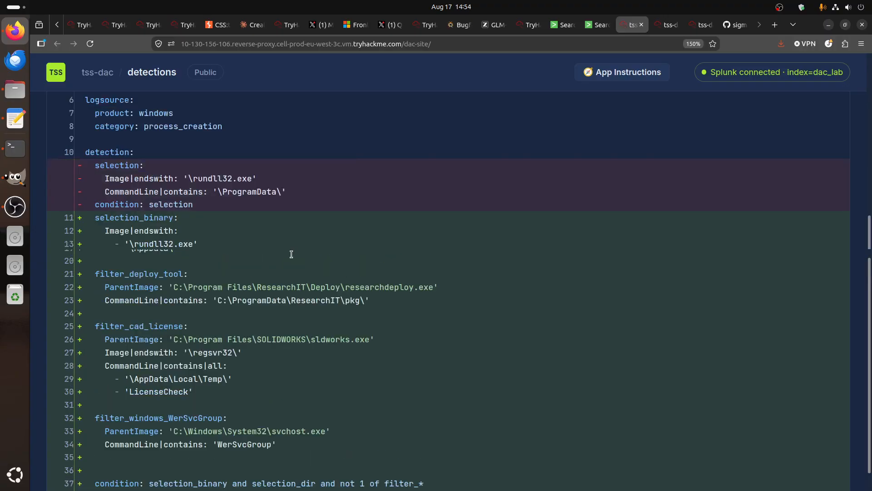
pyautogui.click(101, 242)
pyautogui.scroll(-5, 356, 361)
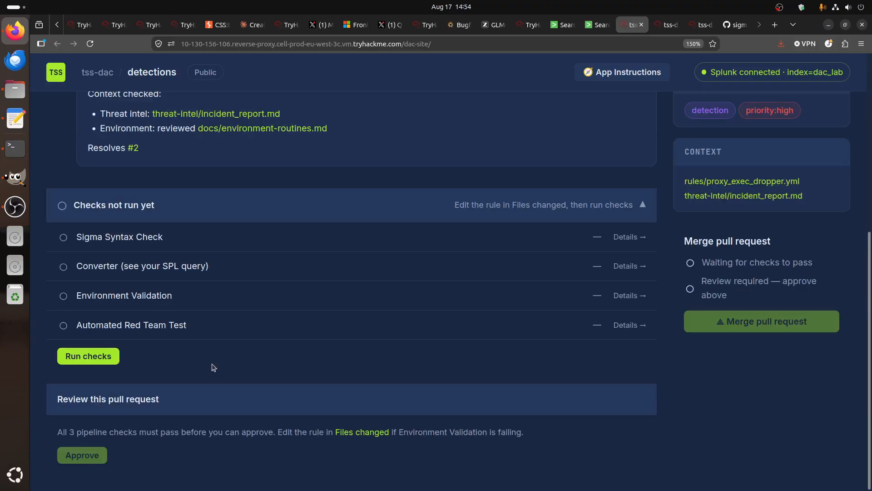
pyautogui.click(93, 356)
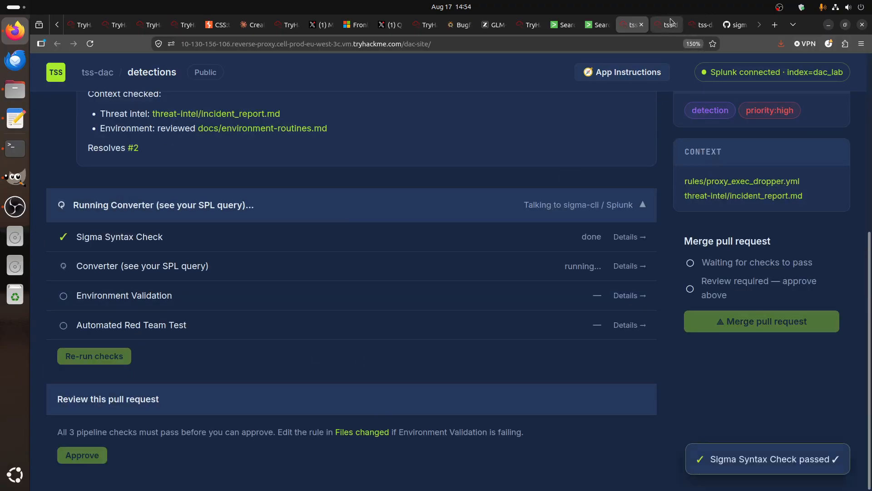
# Compare the svchost.exe event's command line, parent command line and parent image in the Splunk ProgramData results
pyautogui.click(598, 25)
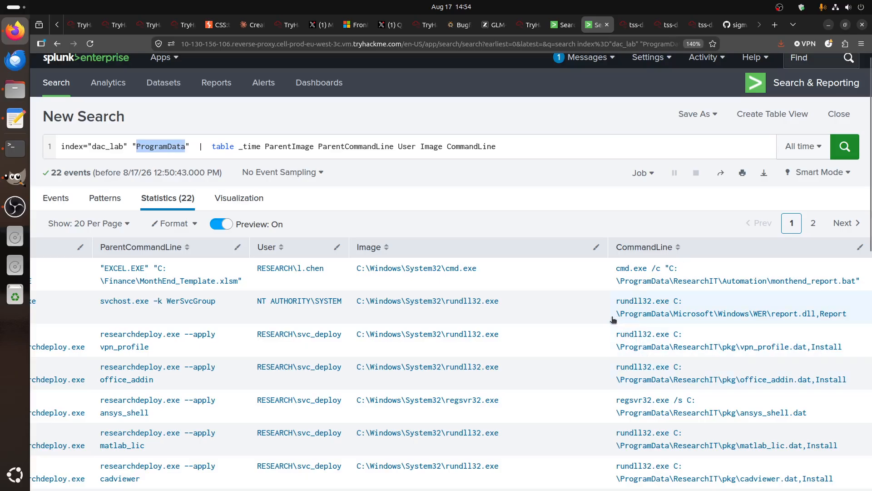
pyautogui.moveTo(616, 318); pyautogui.dragTo(757, 316)
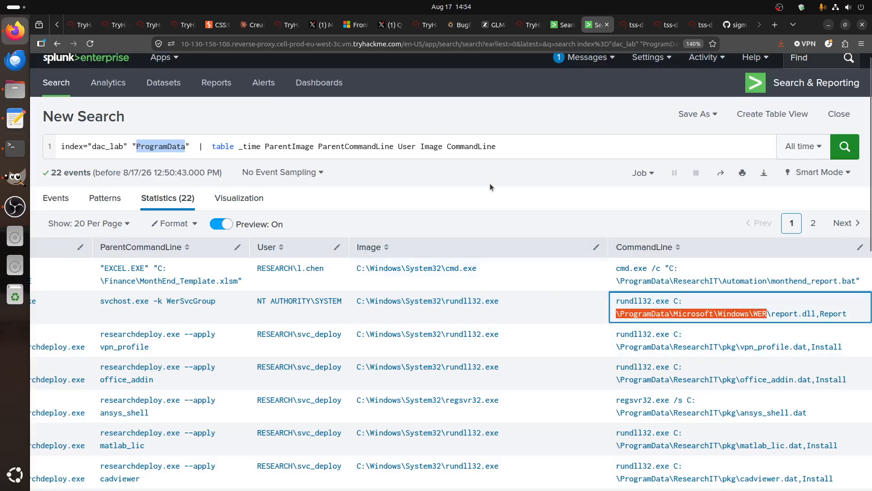
pyautogui.click(528, 121)
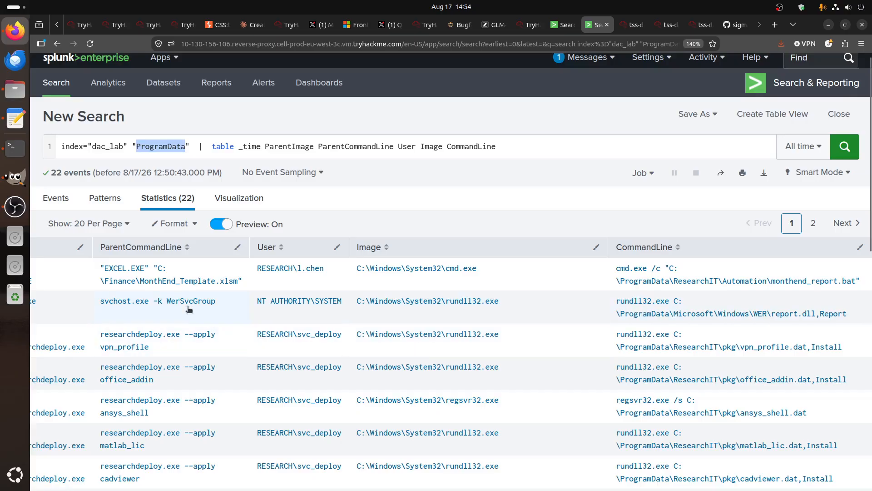
pyautogui.moveTo(219, 304); pyautogui.dragTo(165, 305)
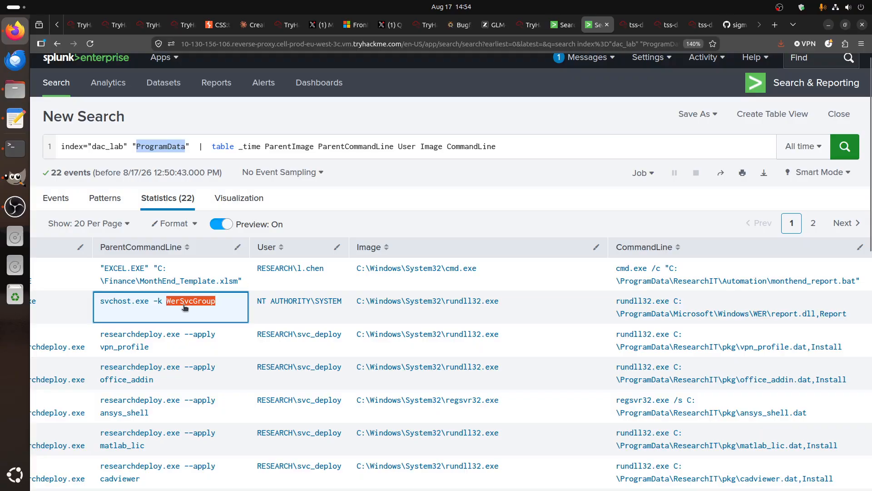
pyautogui.moveTo(299, 489); pyautogui.dragTo(161, 489)
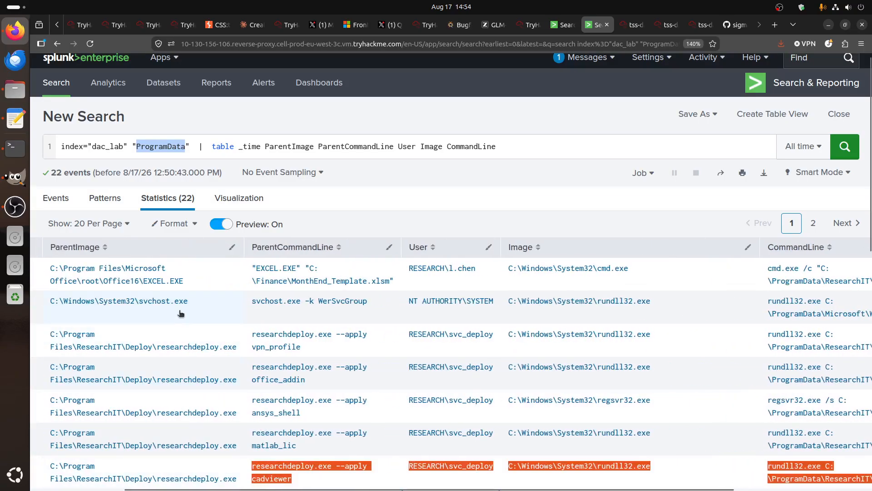
# Check the pipeline results on the pull request and reopen the changed rule for editing at the filter_windows_WerSvcGroup block
pyautogui.click(629, 29)
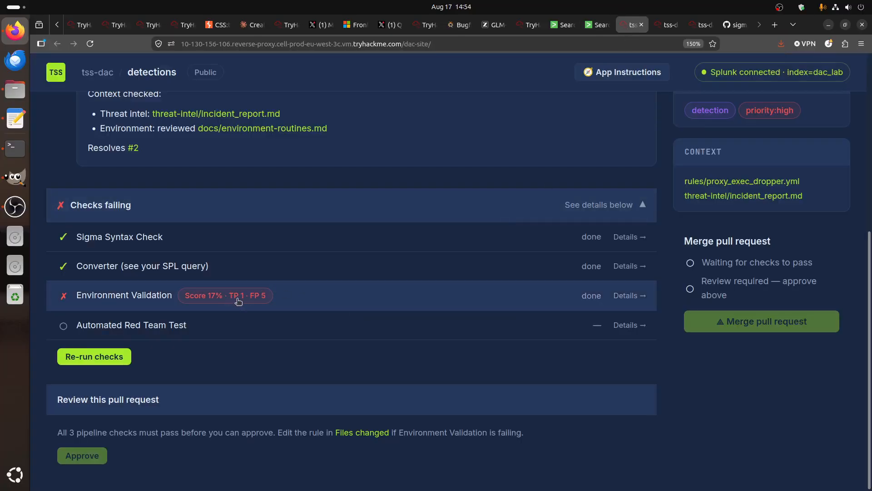
pyautogui.scroll(5, 238, 293)
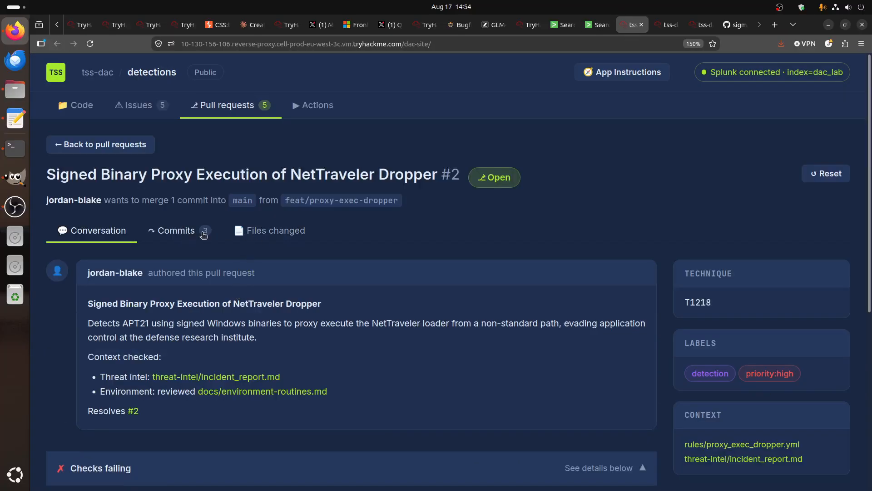
pyautogui.click(255, 232)
pyautogui.click(816, 271)
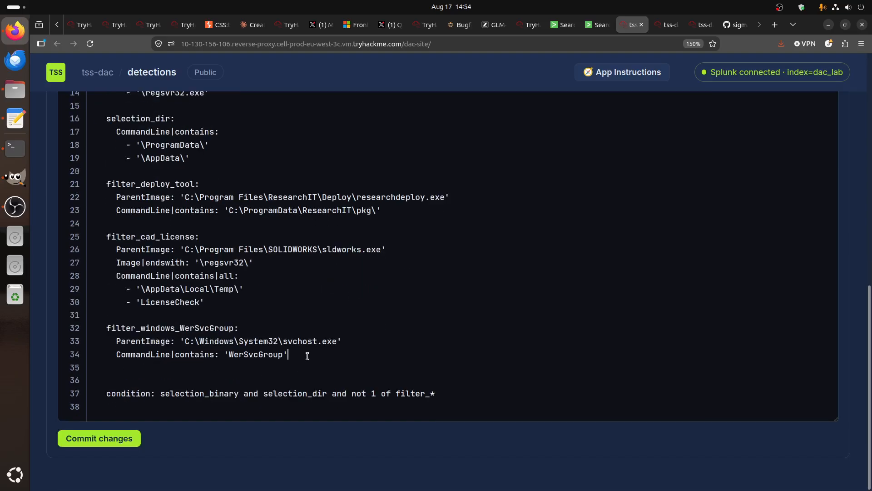
# Change the filter_windows_WerSvcGroup condition to ParentCommandLine|contains: 'WerSvcGroup' and check the field name against the Splunk ProgramData results
pyautogui.press('Return')
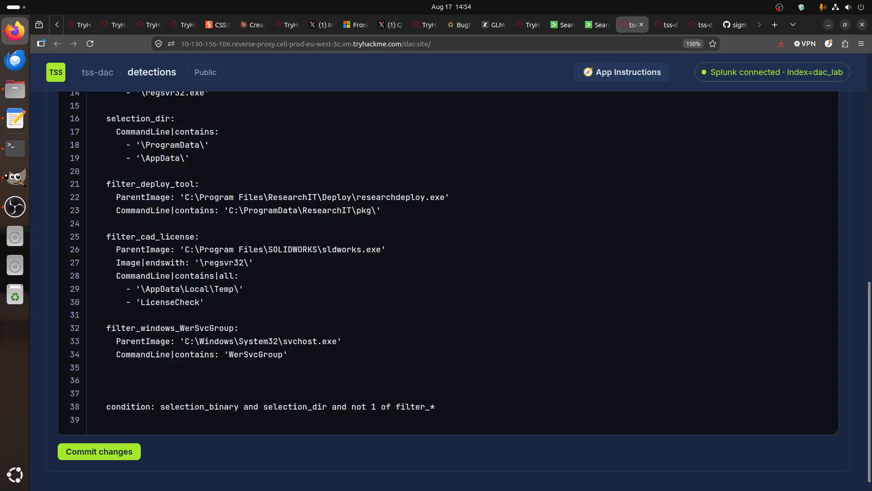
pyautogui.write('Command')
pyautogui.press('BackSpace')
pyautogui.press('BackSpace')
pyautogui.press('BackSpace')
pyautogui.press('BackSpace')
pyautogui.press('BackSpace')
pyautogui.press('BackSpace')
pyautogui.press('BackSpace')
pyautogui.click(115, 354)
pyautogui.write('Parent')
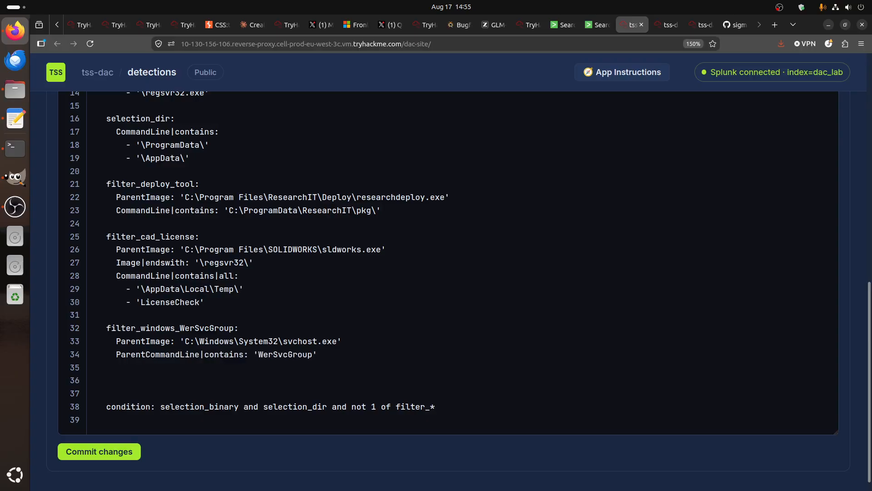
pyautogui.click(668, 25)
pyautogui.click(596, 28)
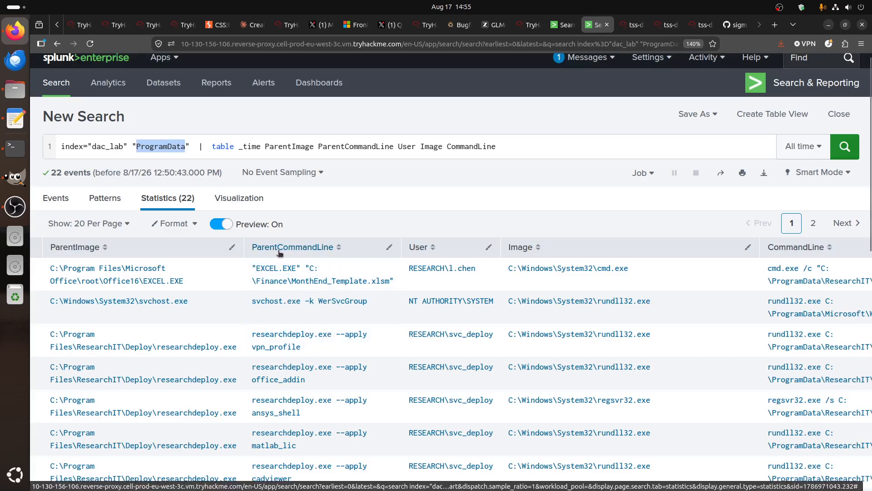
pyautogui.click(631, 26)
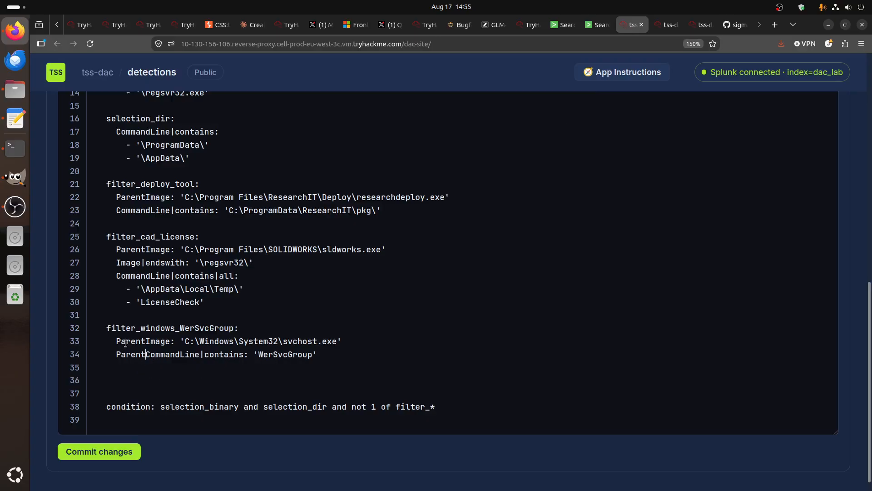
# Commit the updated rule and run the pipeline checks, consulting the incident report and Splunk results before re-running them
pyautogui.click(121, 455)
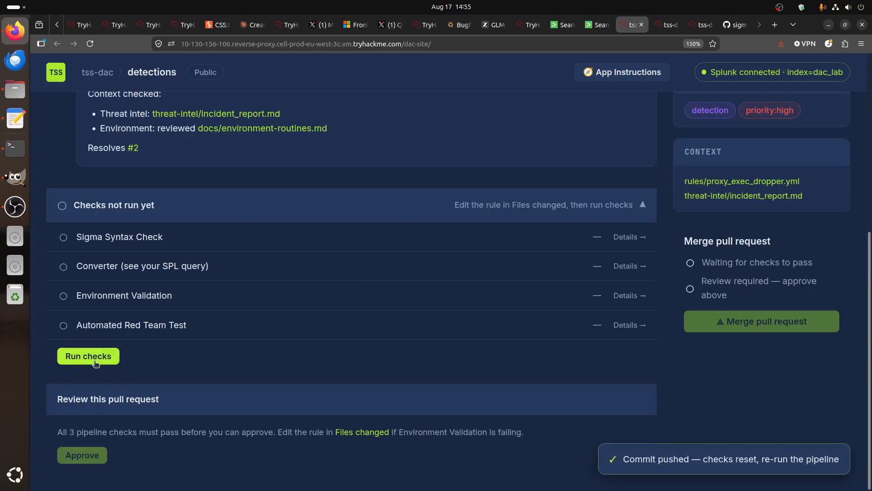
pyautogui.click(91, 356)
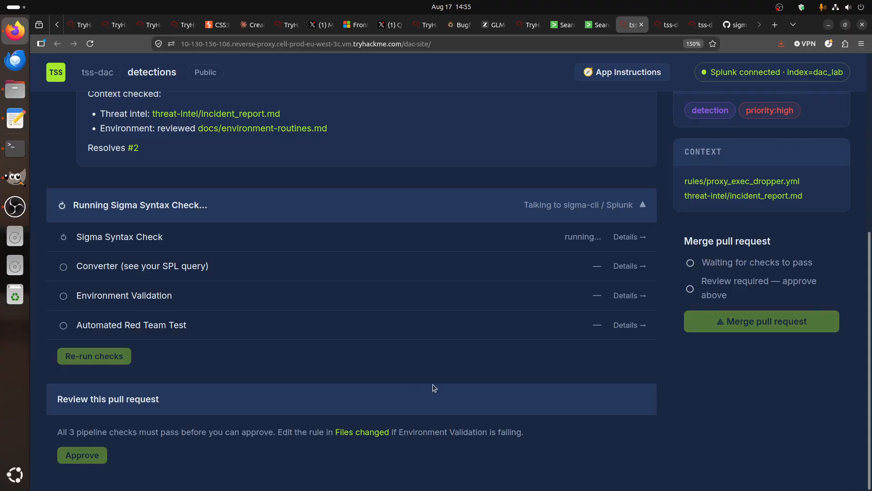
pyautogui.click(666, 24)
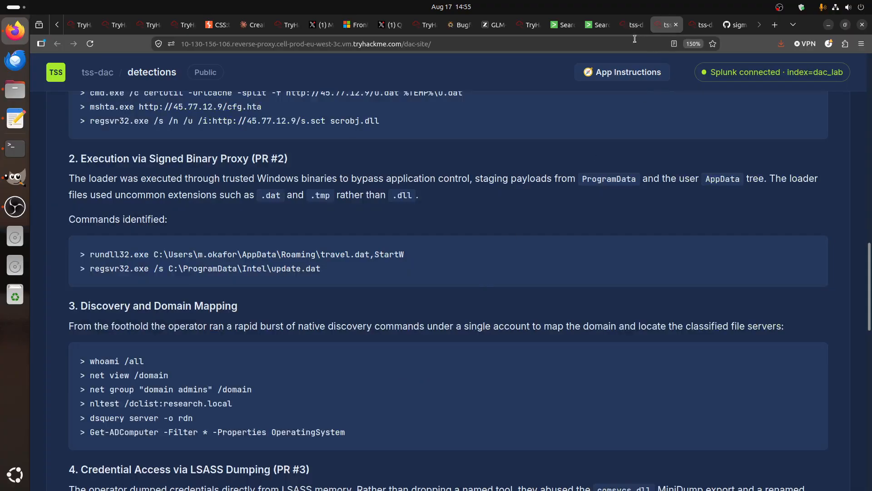
pyautogui.click(600, 25)
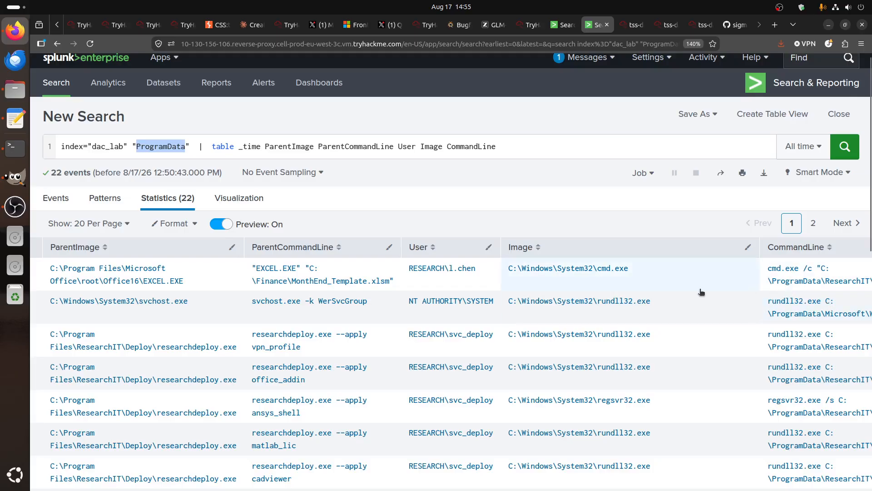
pyautogui.click(619, 26)
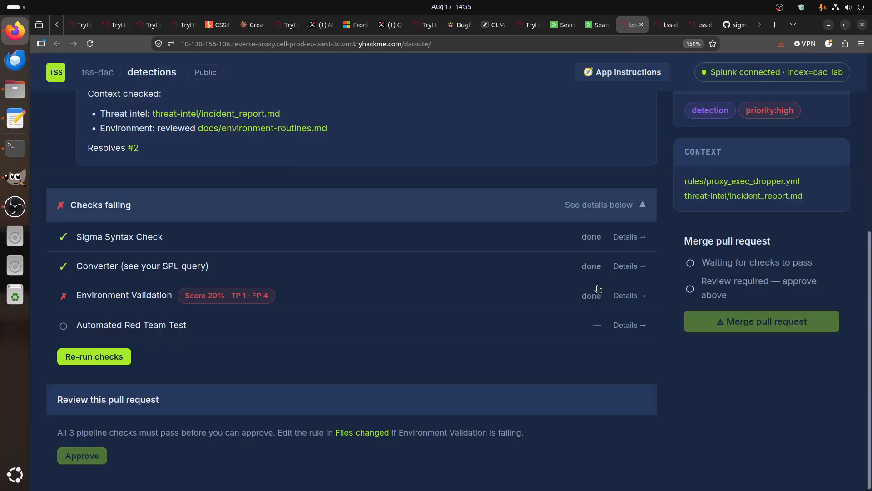
pyautogui.click(128, 356)
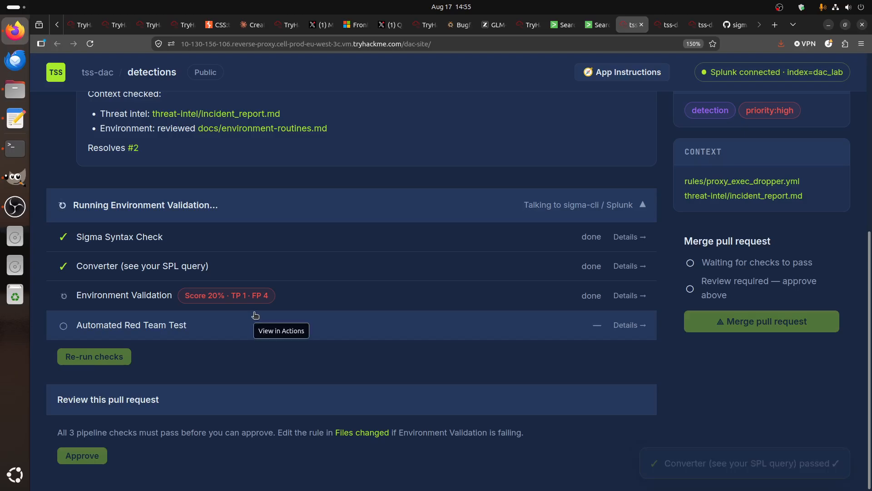
# Reopen the changed rule for editing and start a CommandLine|contains condition at the end of filter_windows_WerSvcGroup
pyautogui.scroll(5, 255, 315)
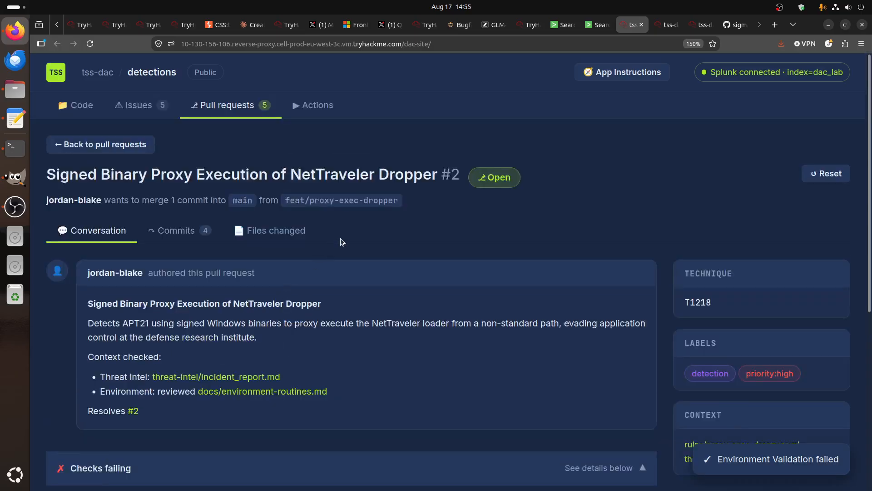
pyautogui.click(270, 231)
pyautogui.click(825, 267)
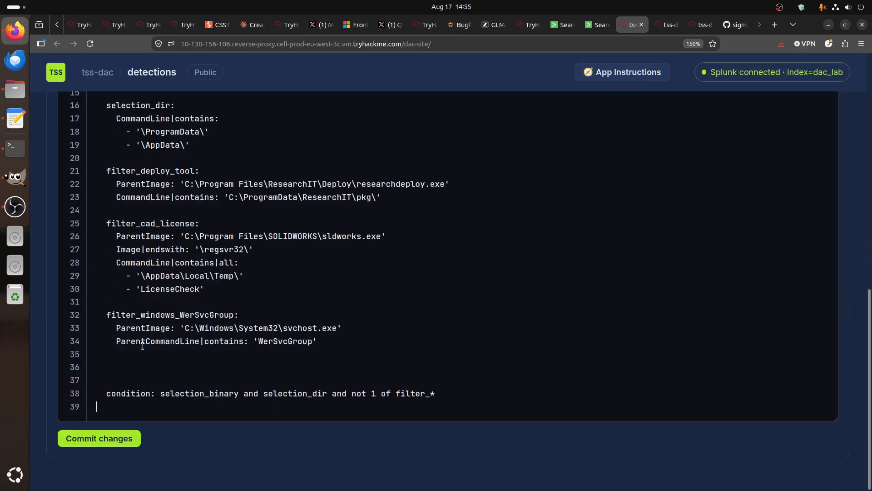
pyautogui.click(314, 342)
pyautogui.press('Return')
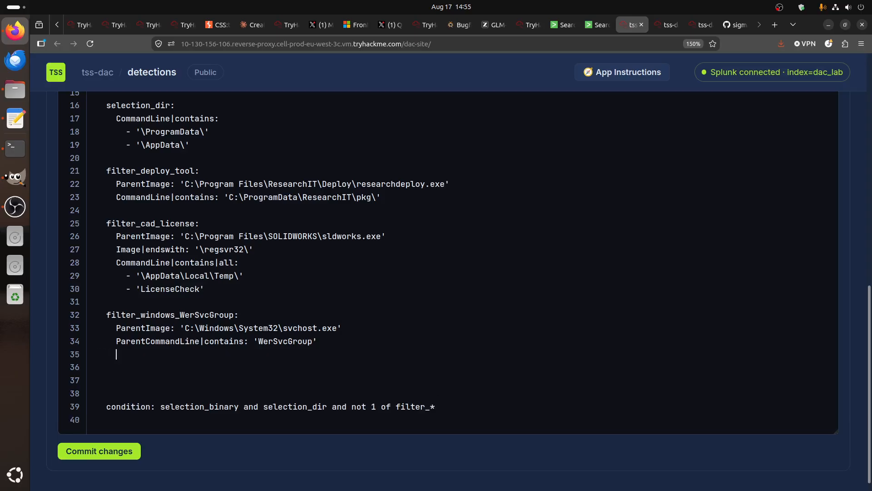
pyautogui.write('CommandLine|contains:')
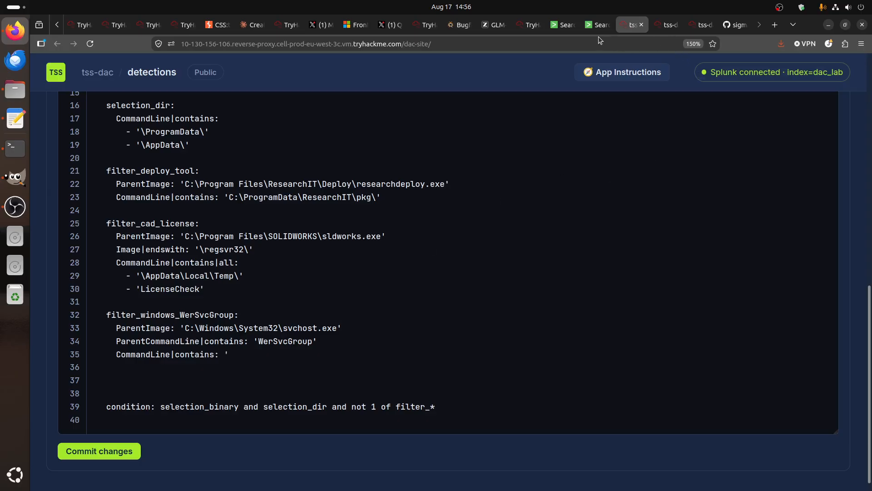
# Complete the new condition with '\ProgramData\Microsoft\Windows\WER\', copied from the svchost.exe event's command line in Splunk
pyautogui.click(590, 28)
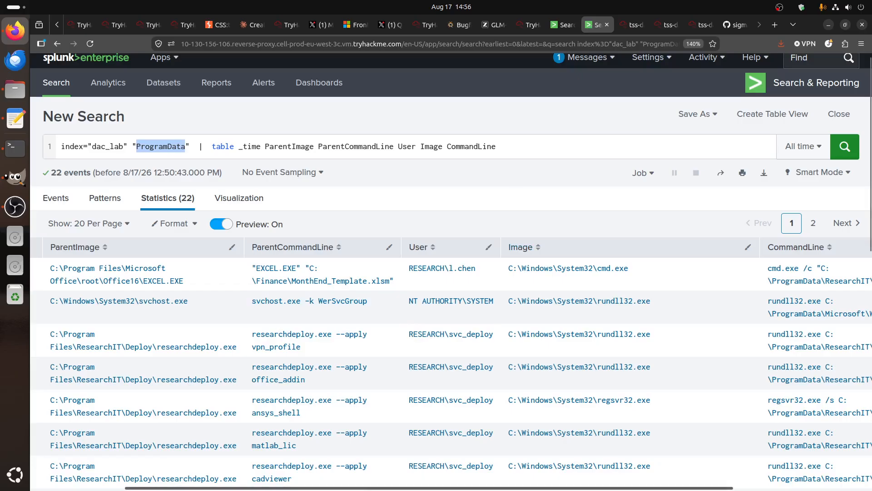
pyautogui.hscroll(5, 281, 313)
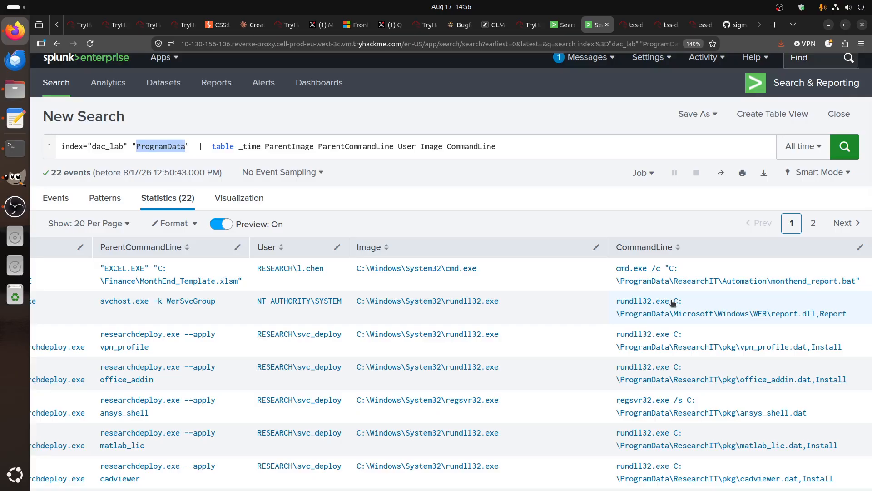
pyautogui.moveTo(615, 314); pyautogui.dragTo(772, 317)
pyautogui.hotkey('ctrl', 'c')
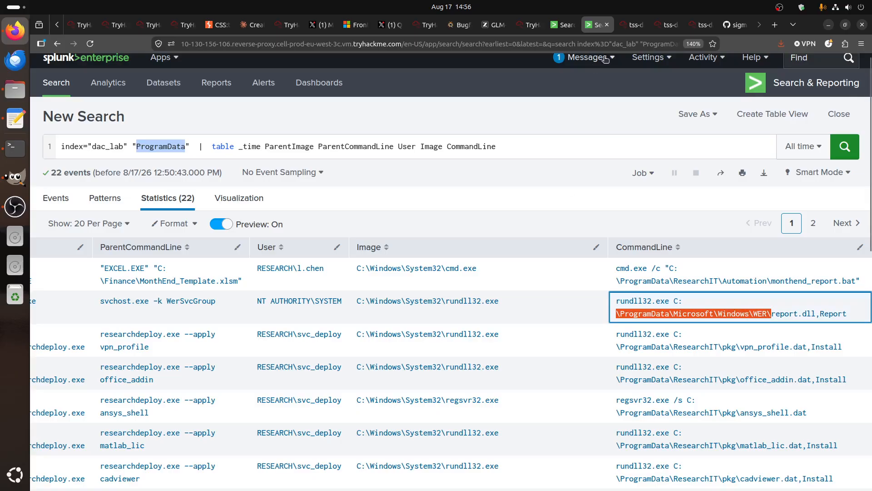
pyautogui.click(625, 27)
pyautogui.hotkey('ctrl', 'v')
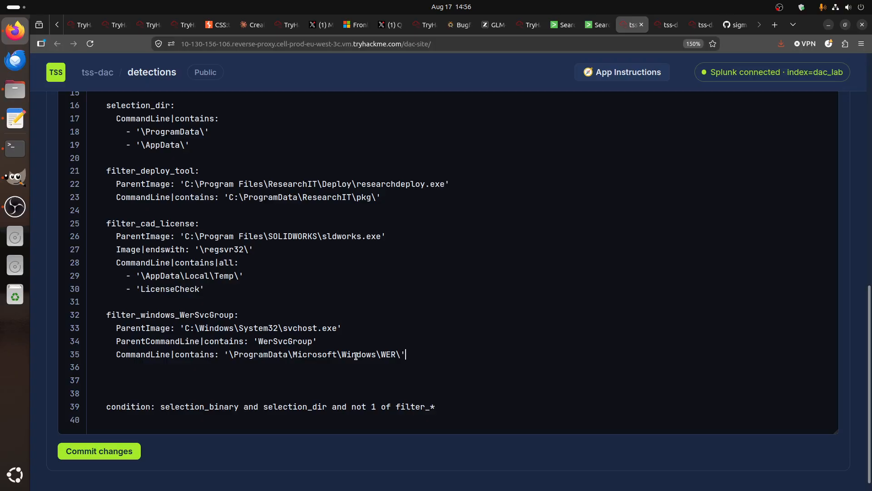
# Commit the added WER path condition and run the pull request's pipeline checks through to their detailed results
pyautogui.click(116, 452)
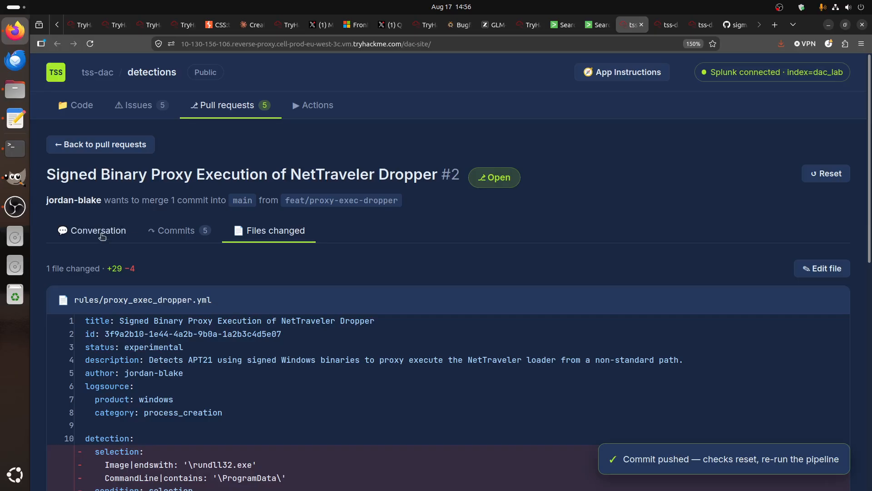
pyautogui.click(97, 230)
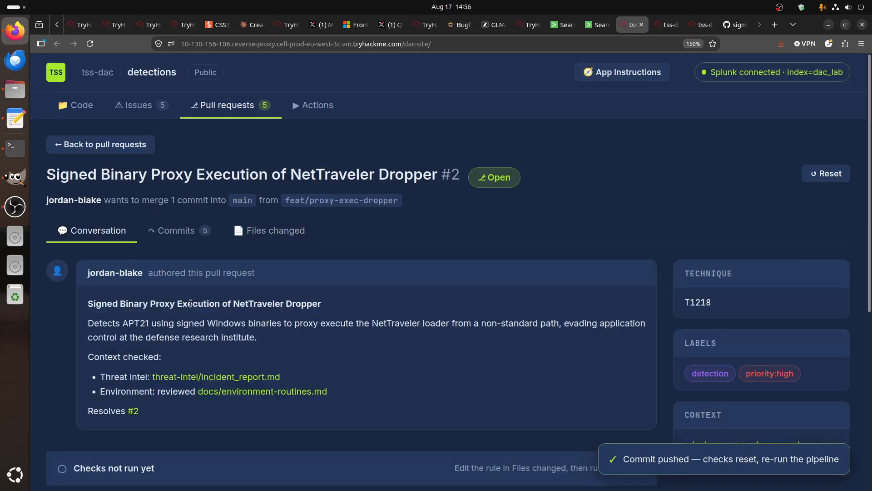
pyautogui.scroll(-5, 180, 304)
pyautogui.click(89, 356)
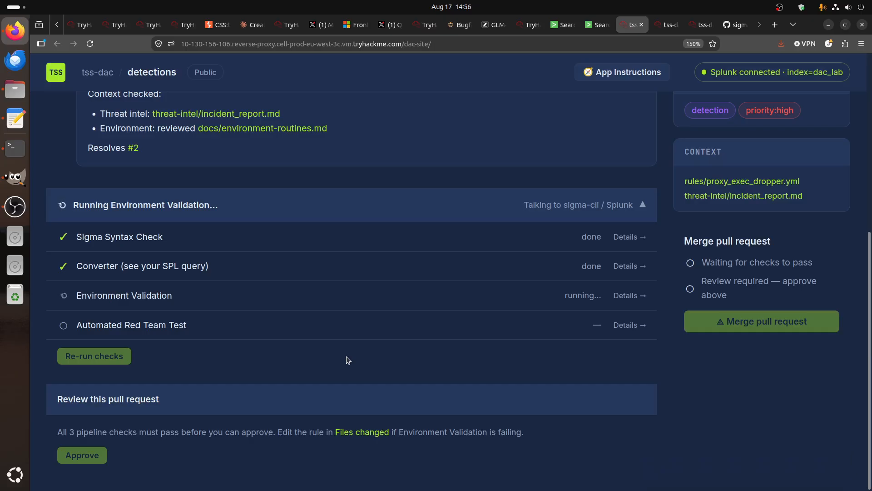
pyautogui.click(307, 325)
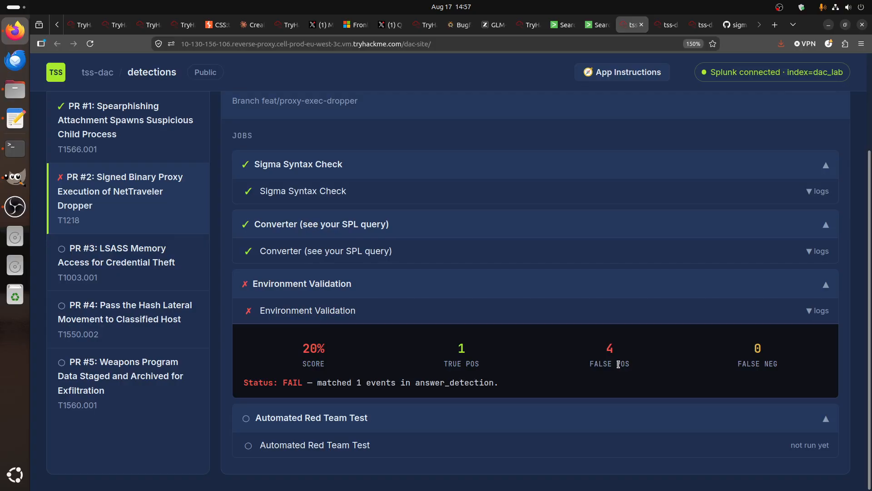
# Reopen pull request #2's changed rule for editing and review the filter blocks, including the svchost.exe ParentImage path
pyautogui.scroll(3, 619, 364)
pyautogui.click(230, 105)
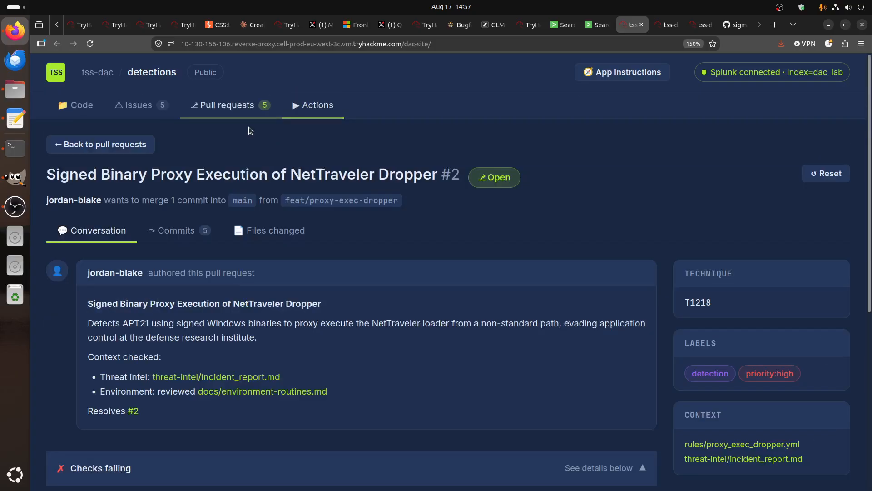
pyautogui.click(275, 231)
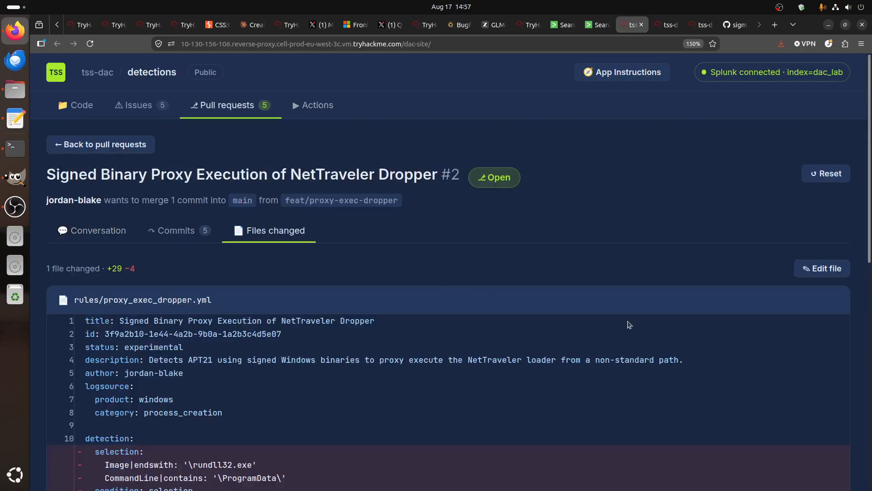
pyautogui.click(818, 269)
pyautogui.scroll(-2, 507, 321)
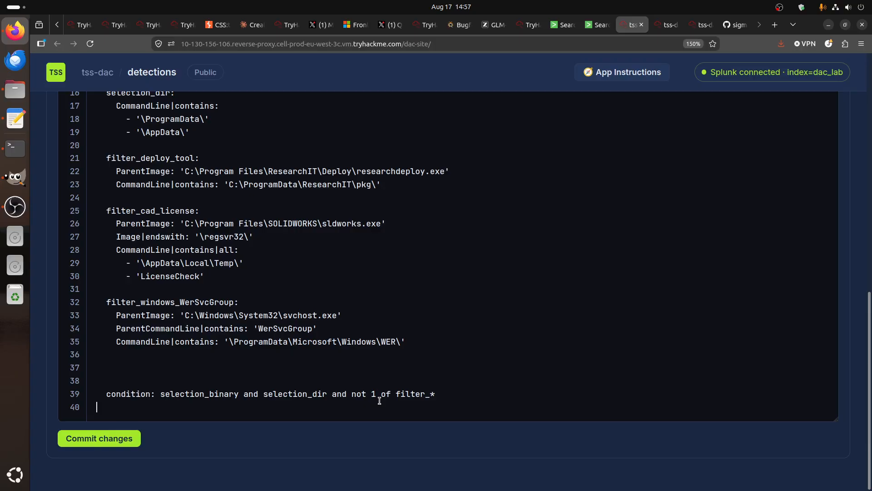
pyautogui.moveTo(339, 315); pyautogui.dragTo(189, 319)
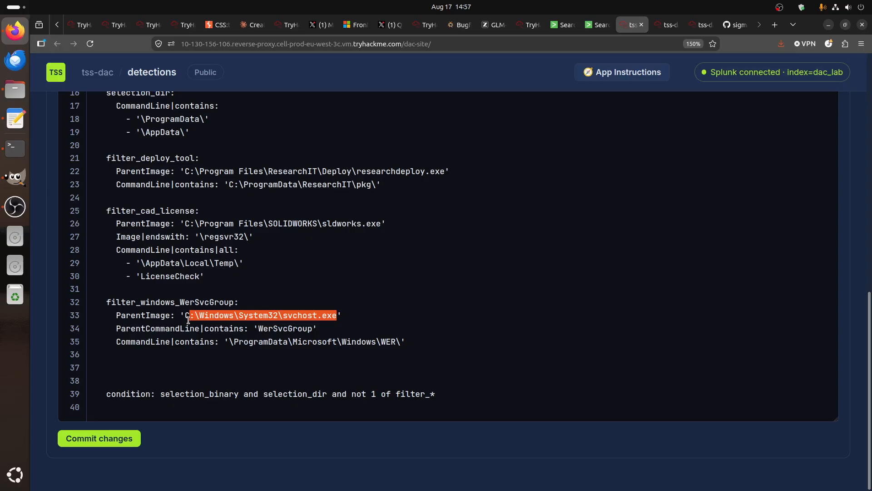
pyautogui.click(284, 336)
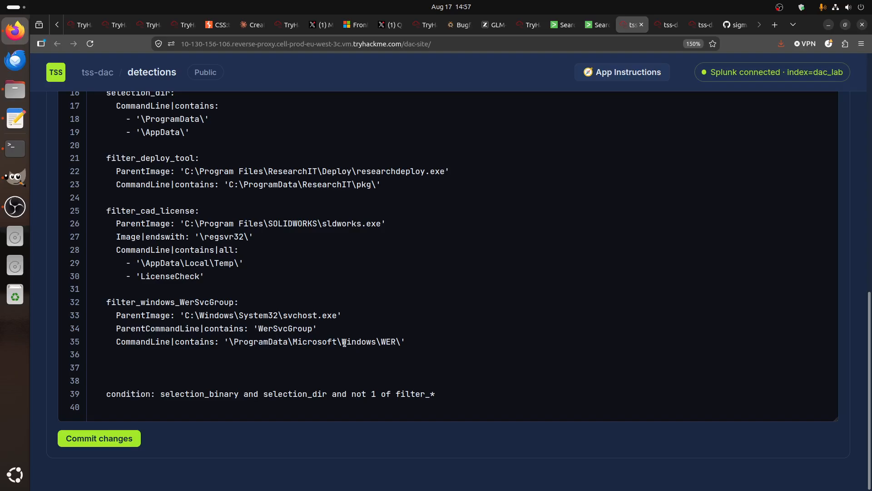
pyautogui.scroll(3, 331, 348)
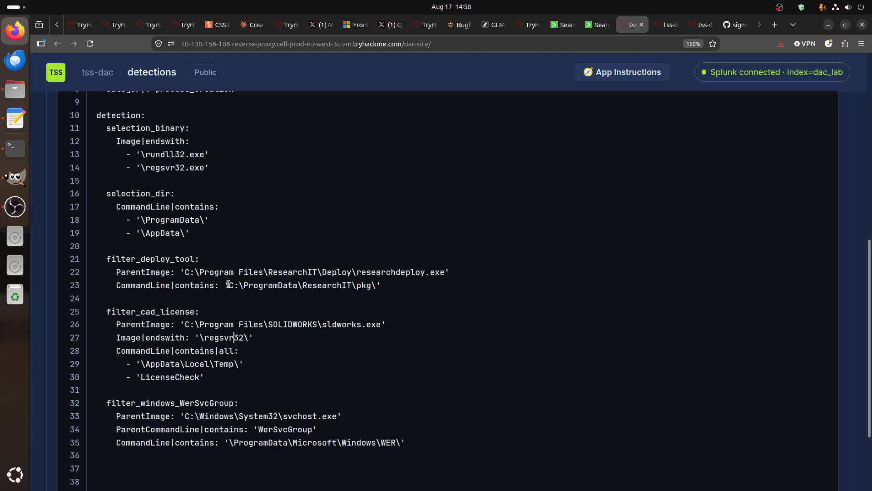
# Shorten filter_deploy_tool's CommandLine path to '\ProgramData\ResearchIT\pkg\' by removing the drive prefix, and commit the rule
pyautogui.moveTo(229, 285); pyautogui.dragTo(238, 285)
pyautogui.press('BackSpace')
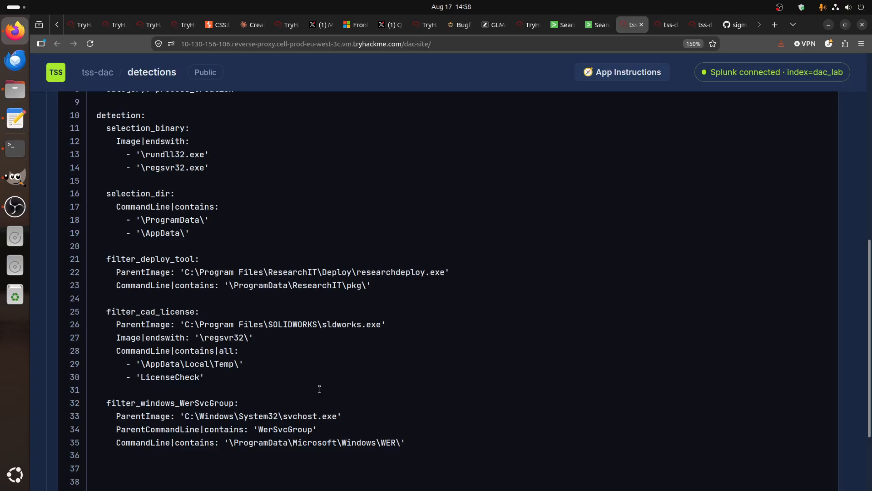
pyautogui.click(167, 219)
pyautogui.scroll(-3, 235, 387)
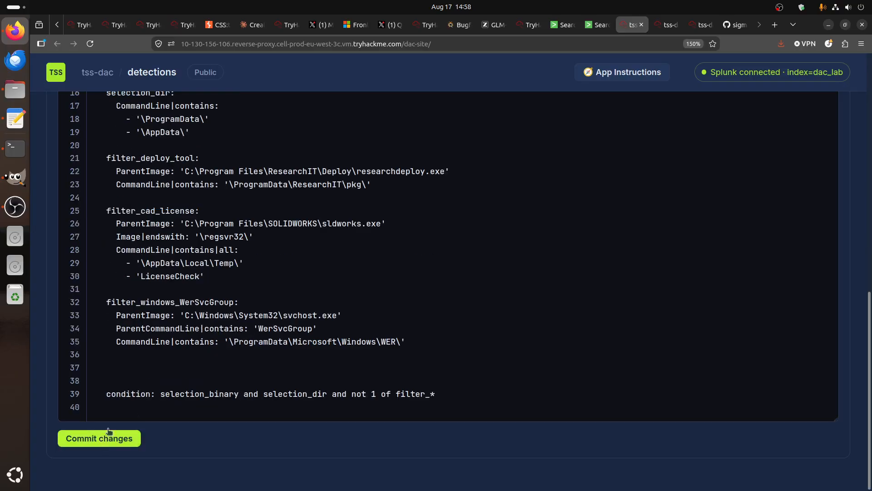
pyautogui.click(107, 434)
# Run the pipeline checks from the pull request's conversation and examine the Environment Validation results in the workflow run
pyautogui.scroll(10, 151, 405)
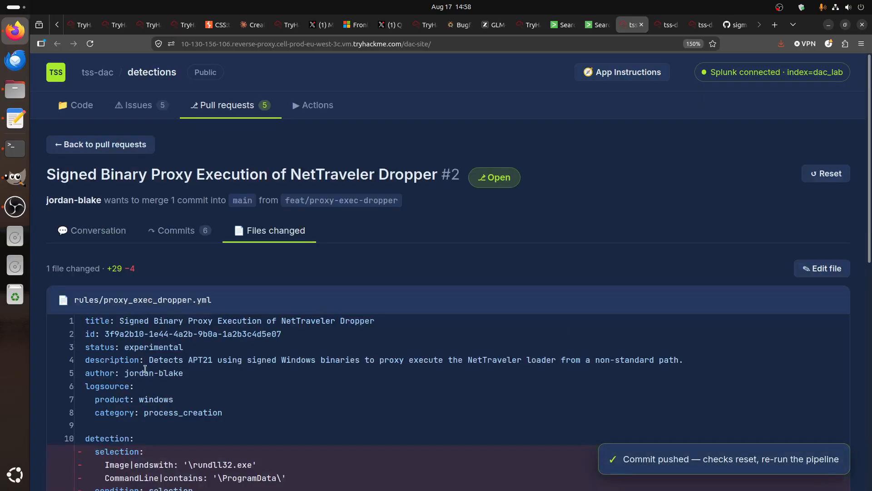
pyautogui.click(97, 234)
pyautogui.scroll(-5, 150, 363)
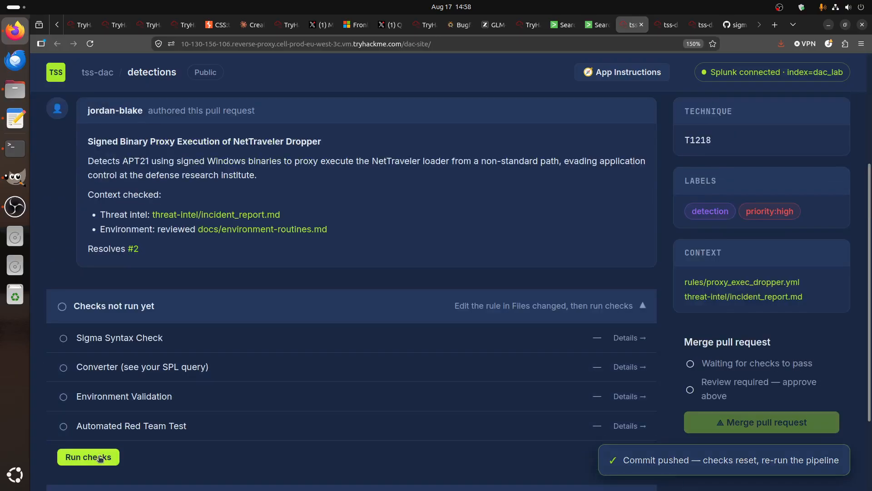
pyautogui.click(97, 457)
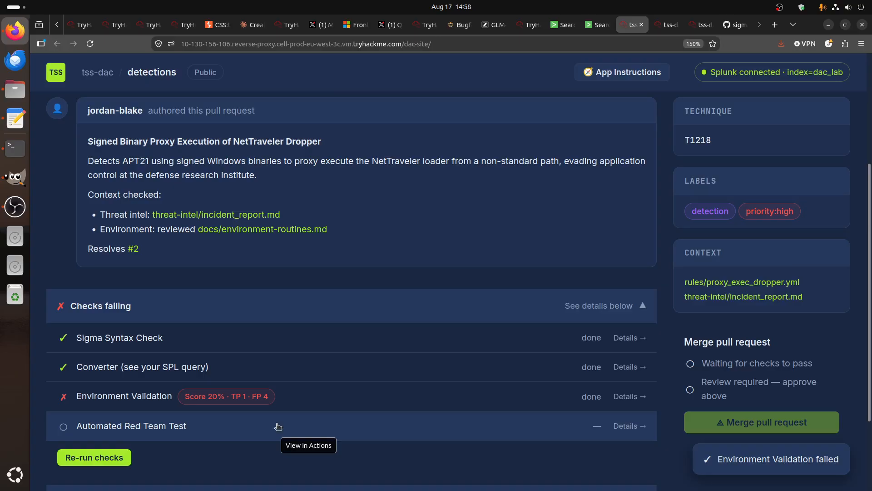
pyautogui.click(282, 430)
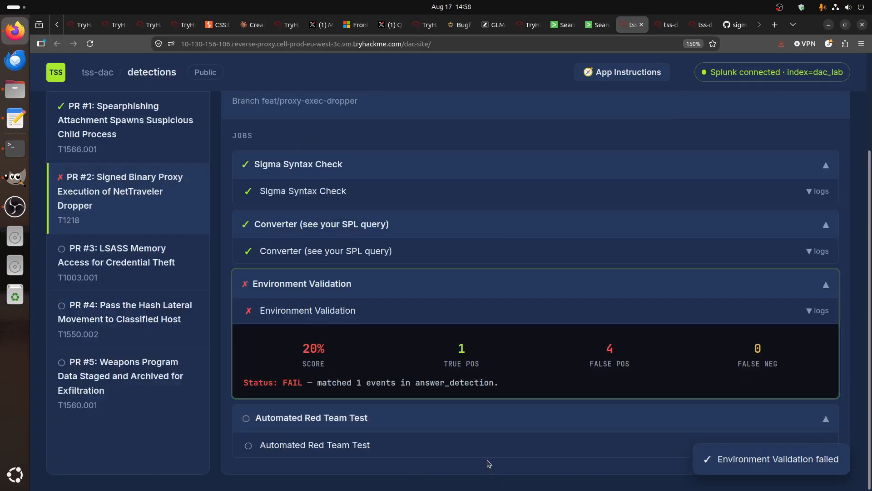
pyautogui.scroll(2, 359, 268)
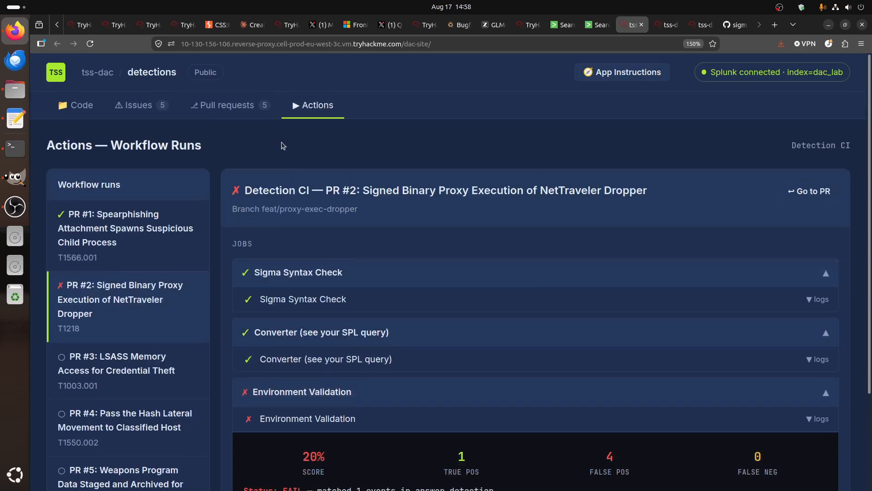
# Reopen pull request #2's changed rule for editing and review filter_deploy_tool's CommandLine path
pyautogui.click(229, 105)
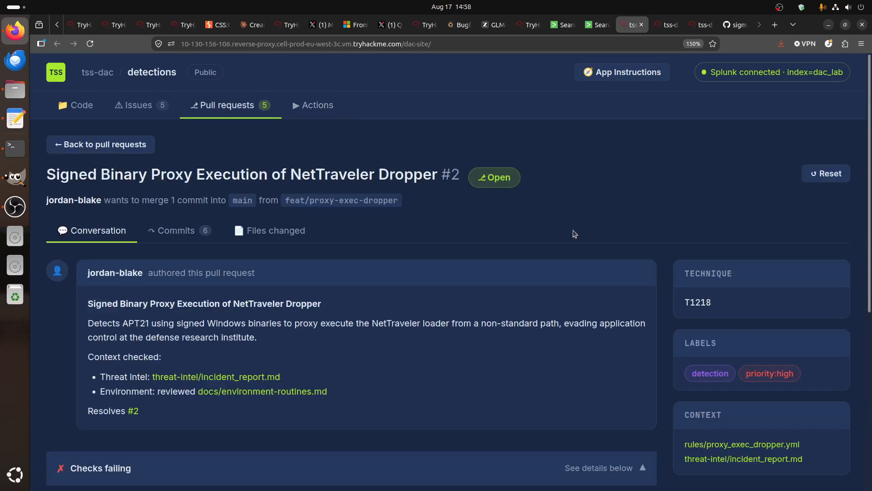
pyautogui.click(268, 230)
pyautogui.click(818, 268)
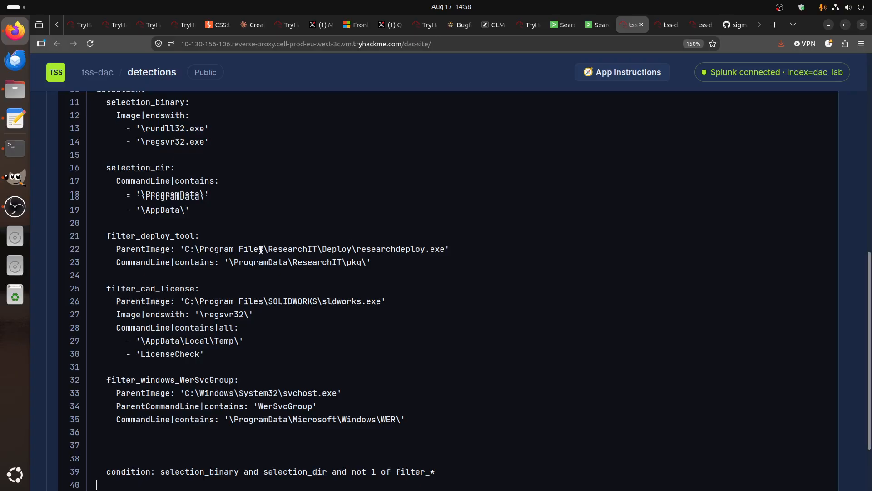
pyautogui.scroll(1, 259, 248)
pyautogui.moveTo(232, 289); pyautogui.dragTo(368, 287)
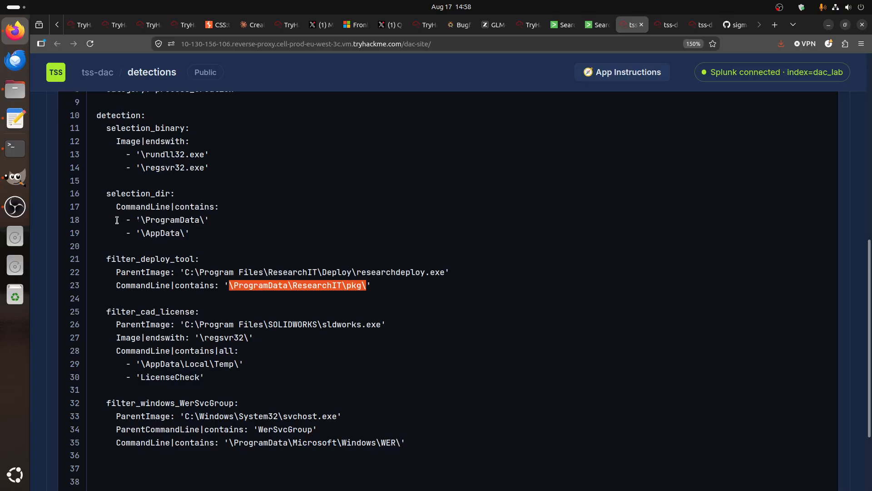
# Add '\Windows\Temp\' as a third CommandLine path under selection_dir and commit the rule
pyautogui.click(197, 235)
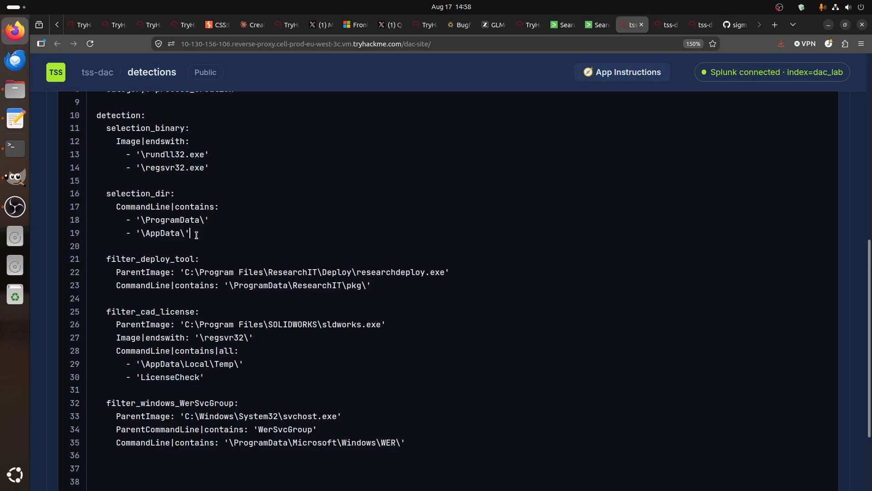
pyautogui.press('Return')
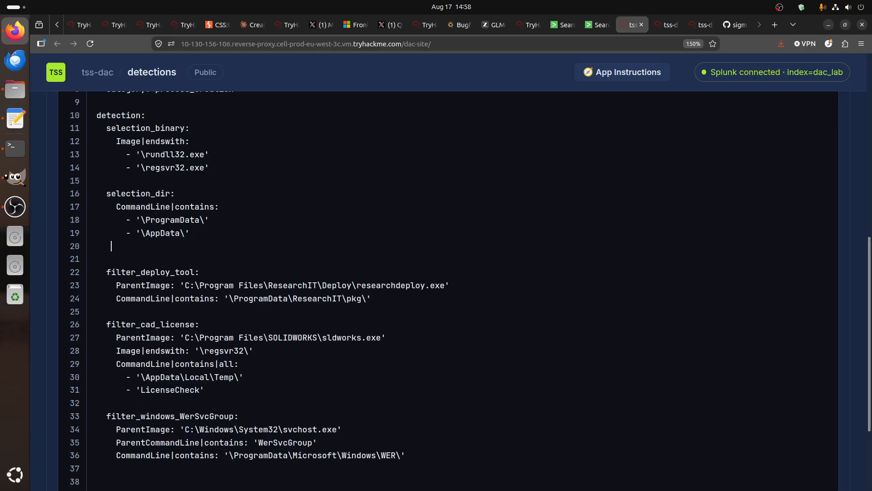
pyautogui.write('-')
pyautogui.write(" '=")
pyautogui.write('Wind')
pyautogui.press('BackSpace')
pyautogui.press('BackSpace')
pyautogui.press('BackSpace')
pyautogui.press('BackSpace')
pyautogui.press('BackSpace')
pyautogui.write('Windweos')
pyautogui.press('BackSpace')
pyautogui.press('BackSpace')
pyautogui.press('BackSpace')
pyautogui.press('BackSpace')
pyautogui.write('ows')
pyautogui.write('/Tem')
pyautogui.press('BackSpace')
pyautogui.press('BackSpace')
pyautogui.press('BackSpace')
pyautogui.press('BackSpace')
pyautogui.write('\\')
pyautogui.write("Temp'")
pyautogui.write('\\')
pyautogui.write('\\')
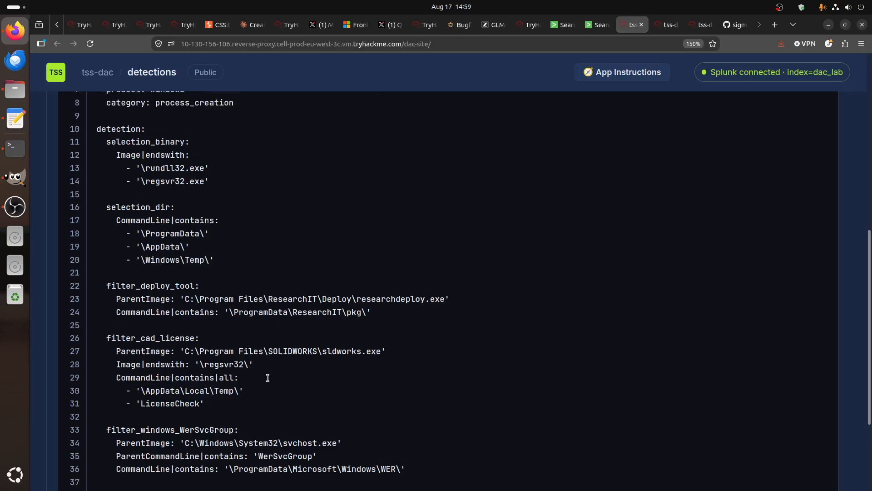
pyautogui.scroll(-3, 267, 376)
pyautogui.click(106, 439)
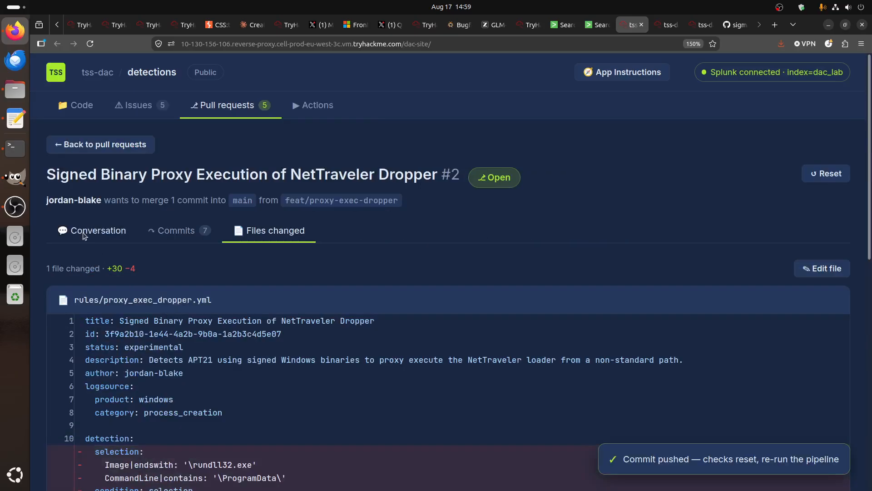
# Run the pipeline checks on the Windows Temp commit and view the Environment Validation results in the workflow run
pyautogui.click(97, 231)
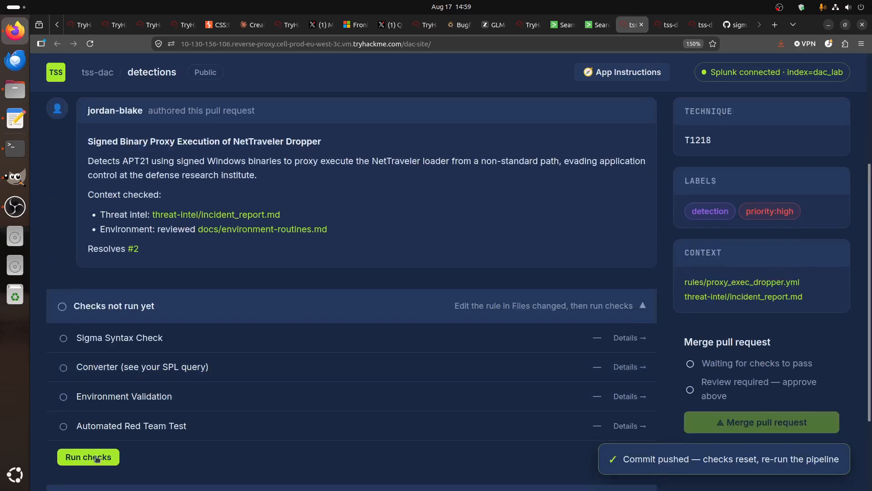
pyautogui.click(96, 458)
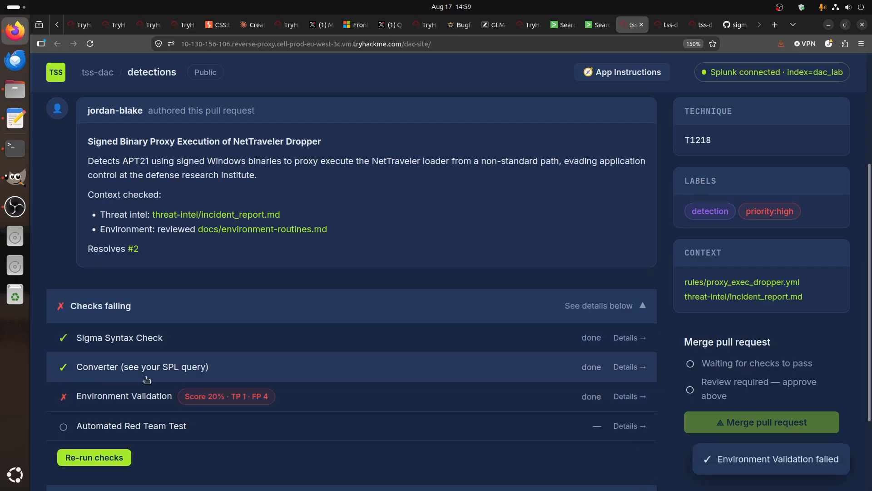
pyautogui.click(172, 397)
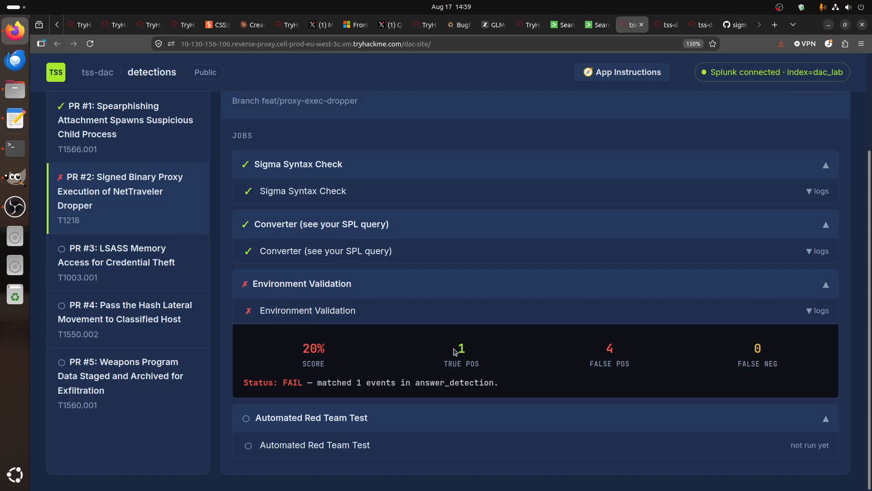
pyautogui.scroll(3, 302, 252)
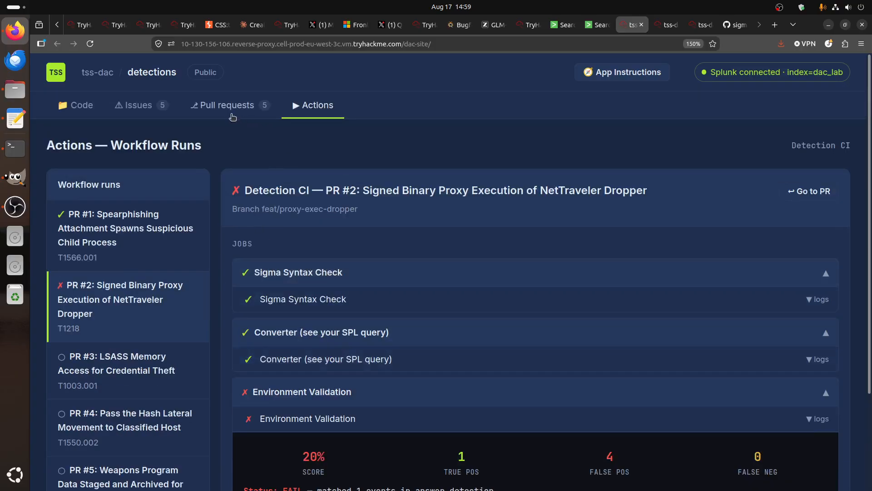
# Reopen the pull request's rule for editing, add '\Users\Public\' to selection_dir's CommandLine paths, and commit it
pyautogui.click(232, 117)
pyautogui.click(312, 231)
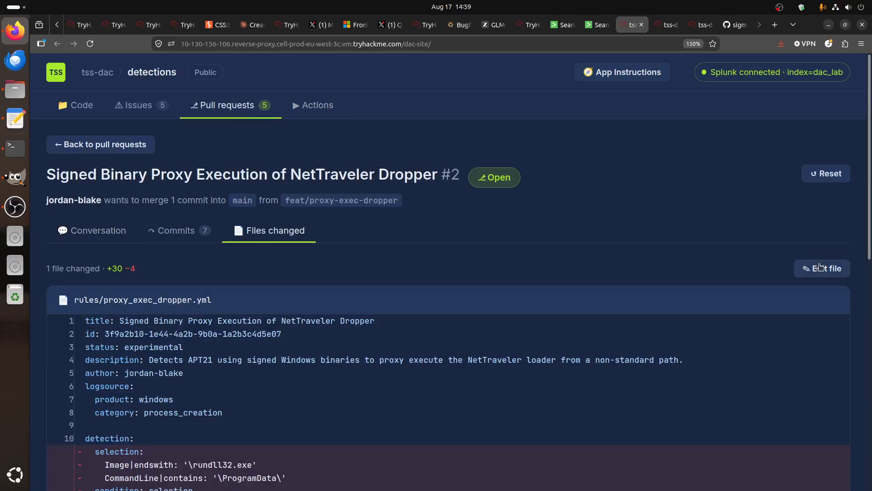
pyautogui.click(820, 267)
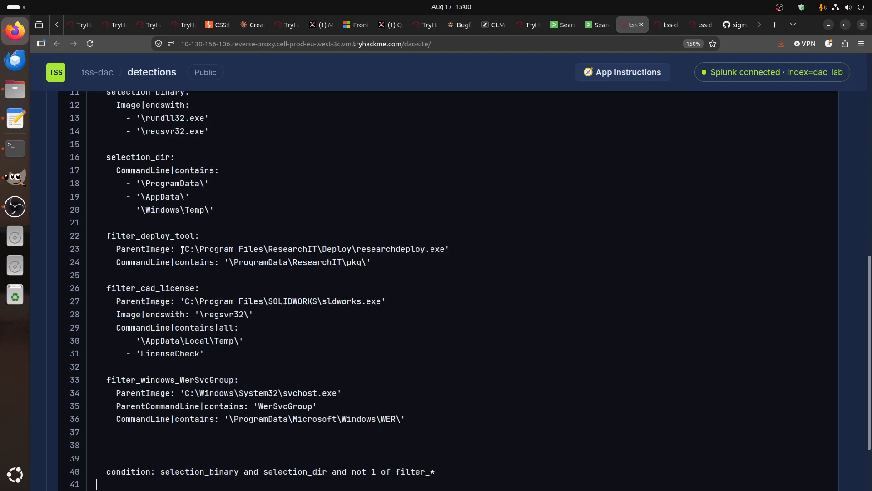
pyautogui.click(233, 213)
pyautogui.press('Return')
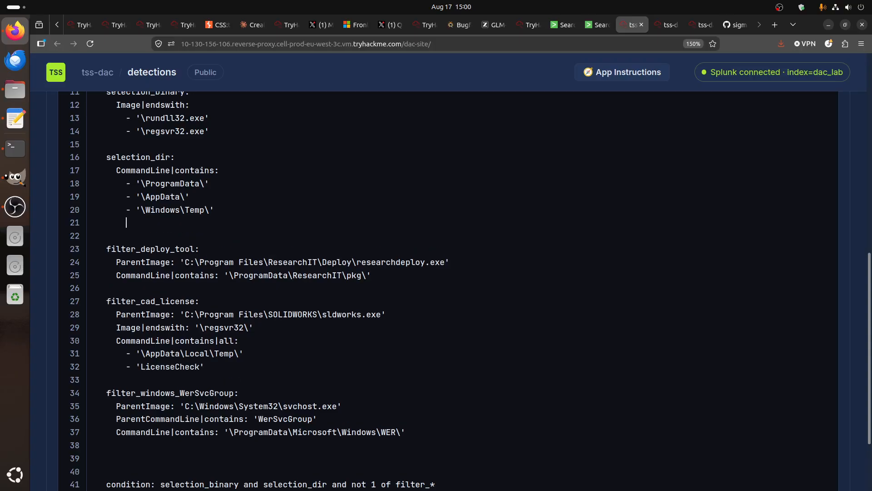
pyautogui.write("- '\\Users\\Public\\")
pyautogui.scroll(2, 112, 448)
pyautogui.scroll(-4, 112, 448)
pyautogui.click(99, 438)
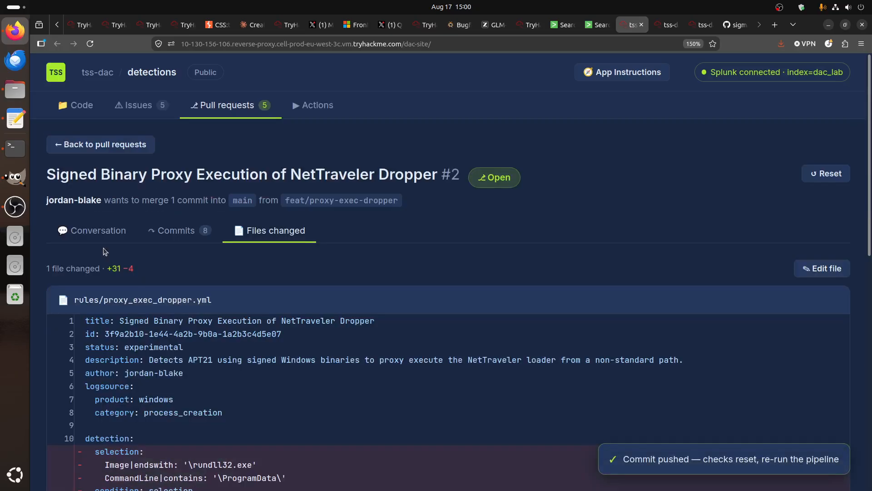
# Run the pipeline checks on the Users Public commit and examine the detailed Environment Validation results
pyautogui.click(97, 230)
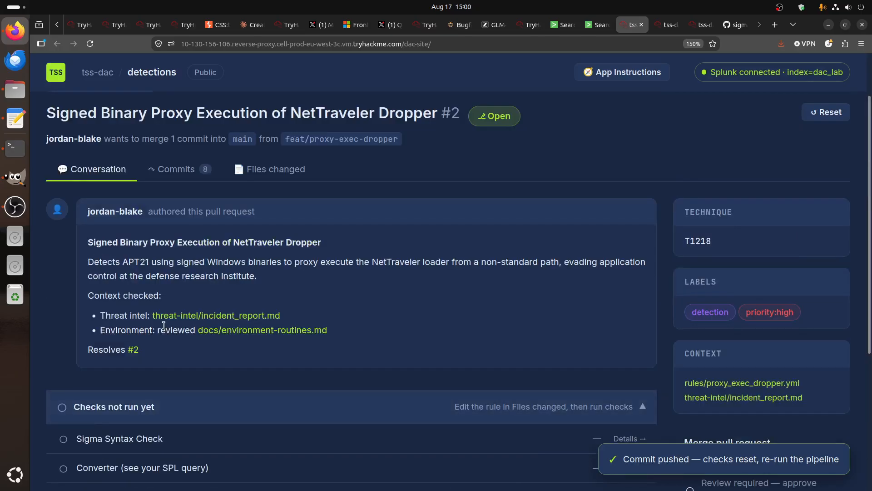
pyautogui.scroll(-5, 141, 434)
pyautogui.click(97, 359)
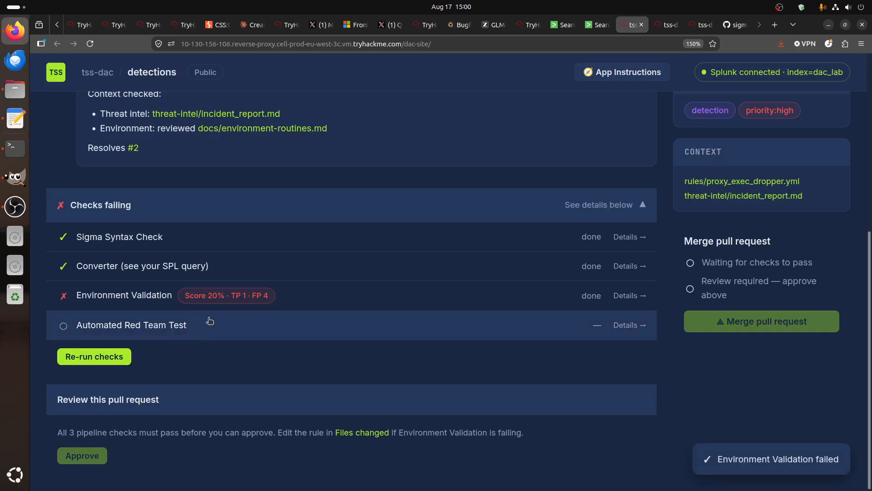
pyautogui.click(268, 297)
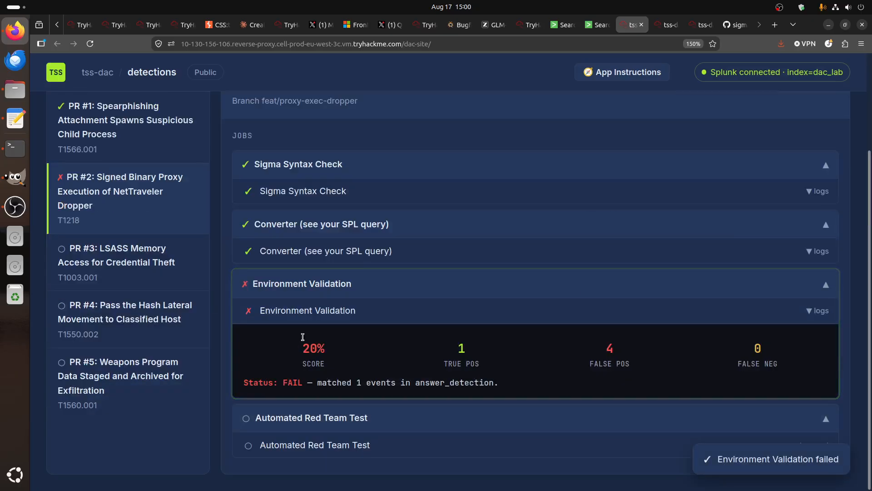
pyautogui.scroll(3, 302, 343)
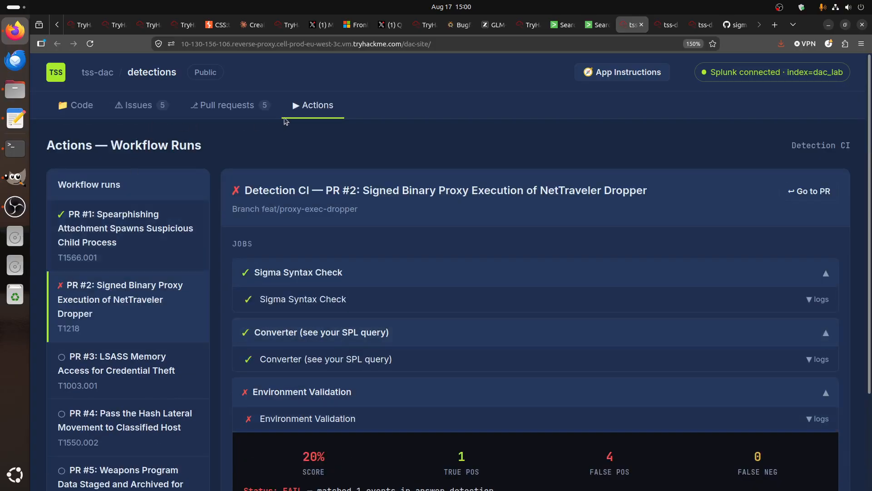
# Return to pull request #2, reopen its changed rule for editing, and review the condition line's selection references
pyautogui.click(253, 109)
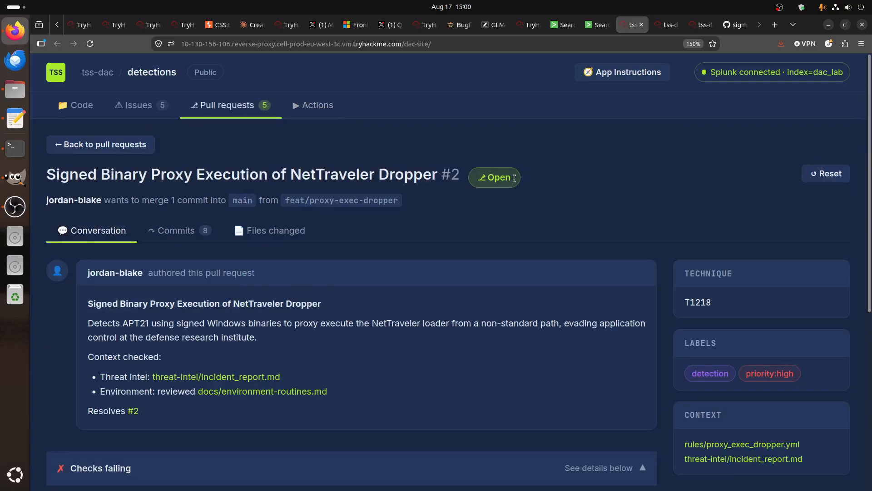
pyautogui.click(815, 177)
pyautogui.click(506, 291)
pyautogui.click(272, 230)
pyautogui.click(813, 266)
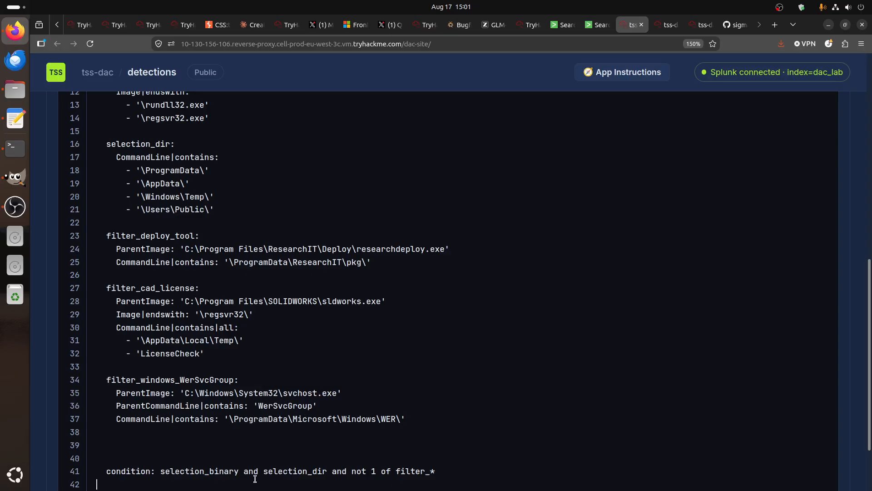
pyautogui.moveTo(327, 471); pyautogui.dragTo(278, 471)
pyautogui.click(223, 470)
pyautogui.moveTo(223, 470); pyautogui.dragTo(185, 469)
pyautogui.scroll(-2, 200, 232)
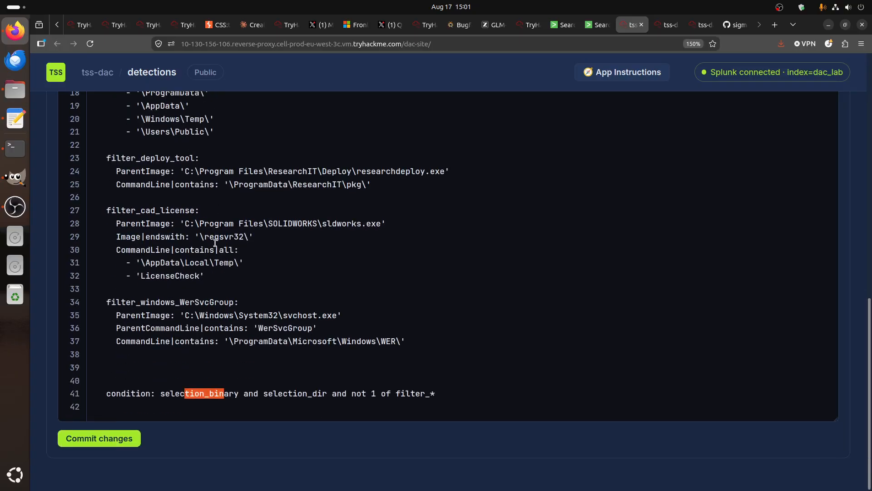
# Examine the selection_binary executables and the selection_dir CommandLine paths in the rule
pyautogui.scroll(5, 214, 243)
pyautogui.moveTo(126, 330); pyautogui.dragTo(205, 343)
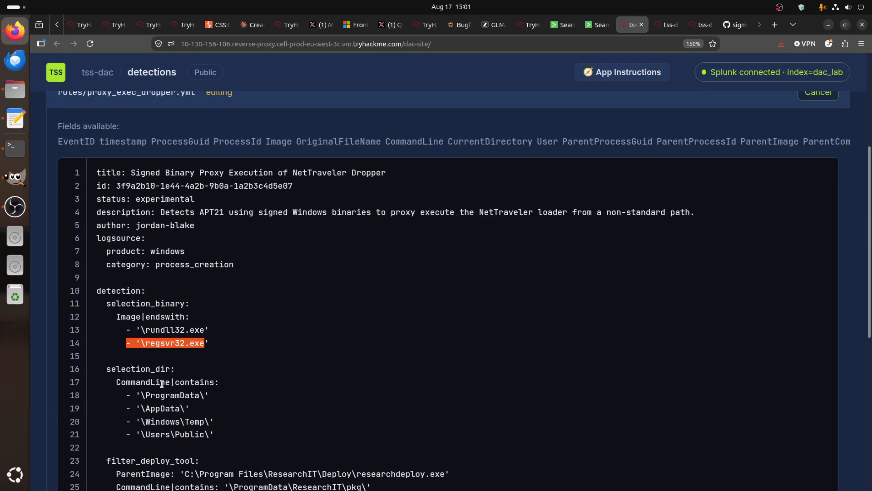
pyautogui.scroll(3, 166, 386)
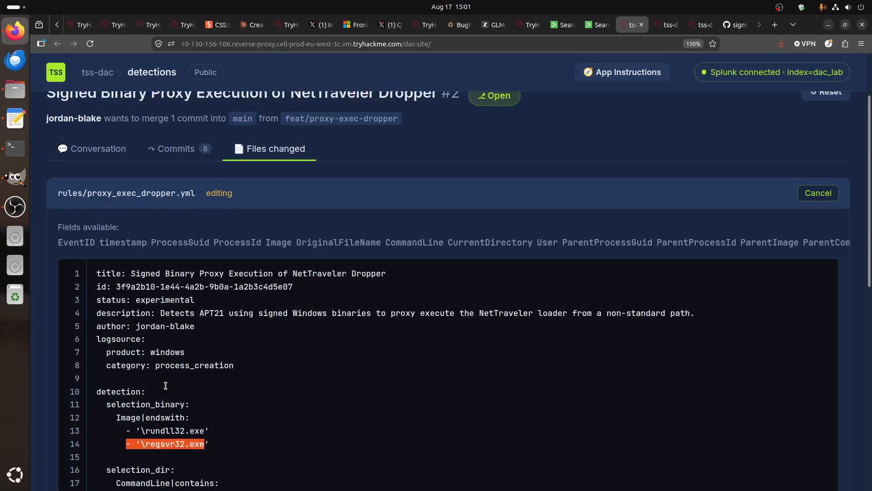
pyautogui.scroll(-4, 154, 381)
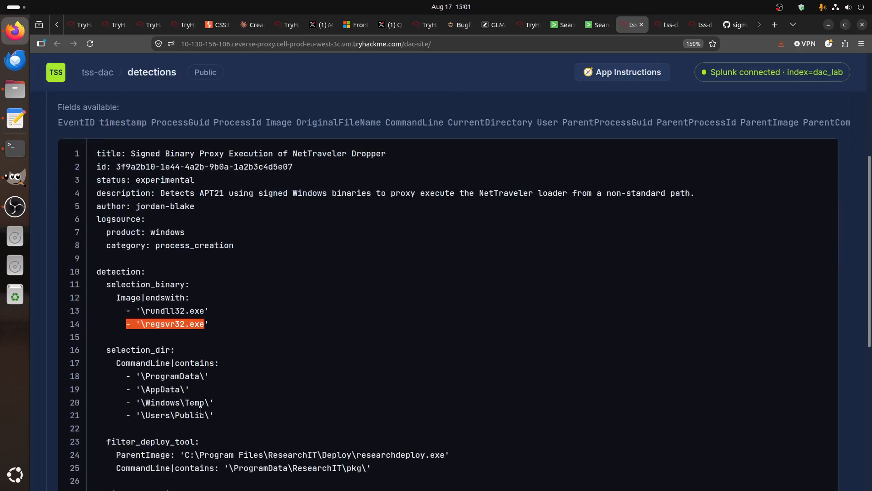
pyautogui.scroll(-4, 146, 381)
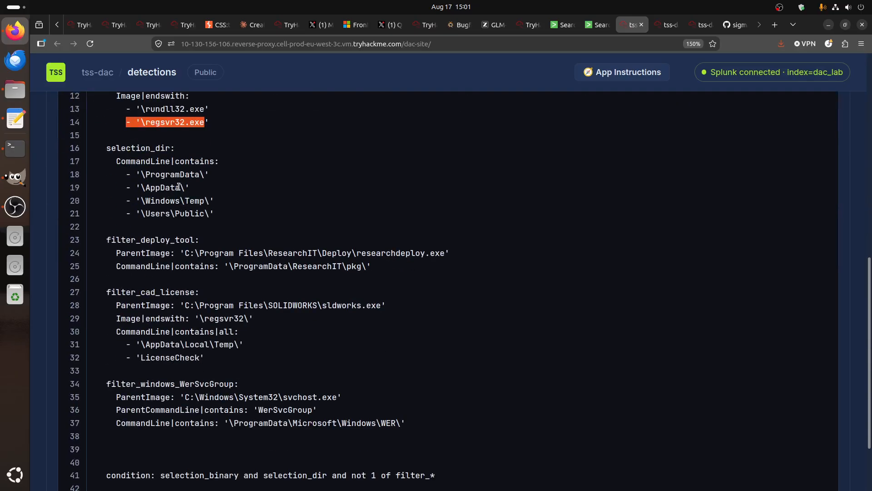
pyautogui.moveTo(179, 187); pyautogui.dragTo(159, 174)
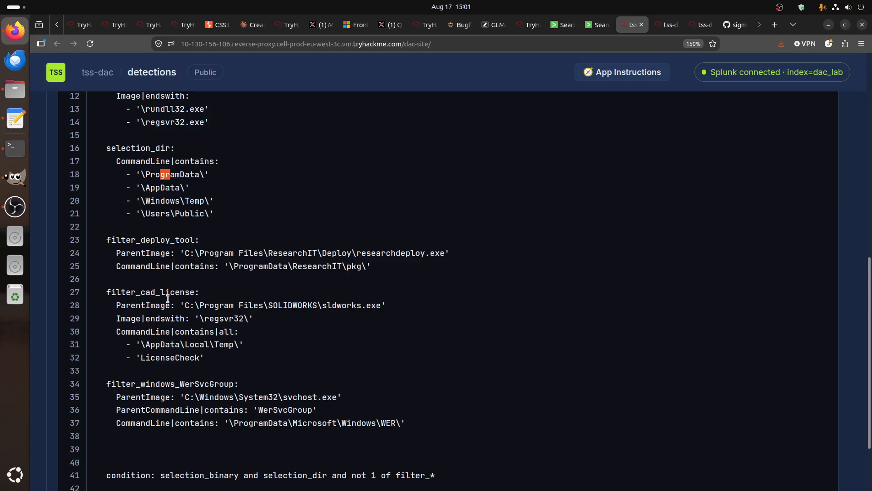
# Review the conditions in filter_cad_license and filter_windows_WerSvcGroup against the selection_dir paths
pyautogui.click(184, 306)
pyautogui.moveTo(130, 344); pyautogui.dragTo(267, 341)
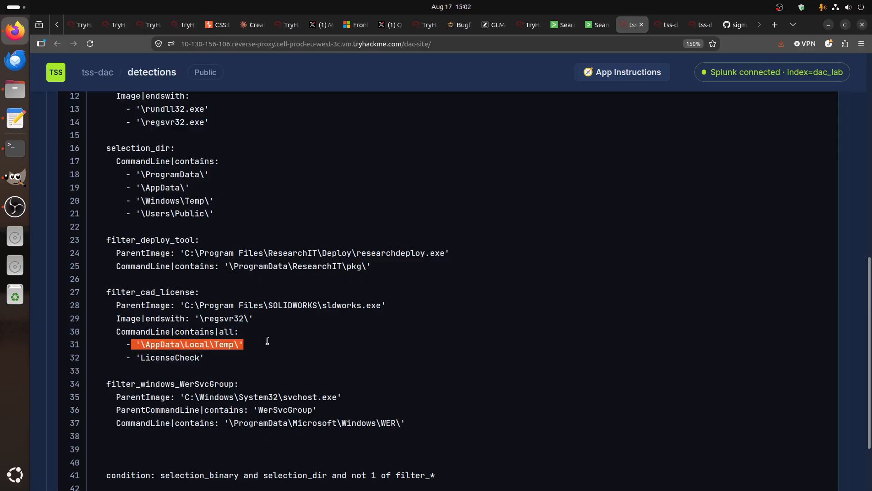
pyautogui.click(191, 358)
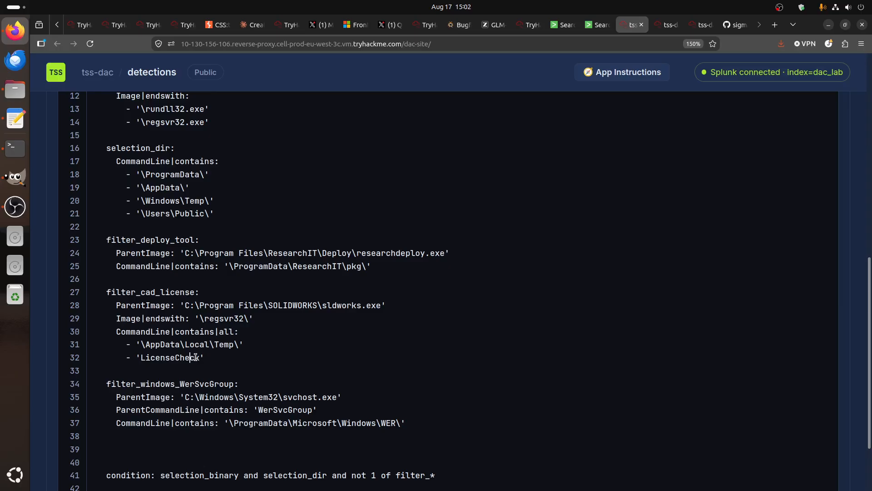
pyautogui.scroll(-3, 196, 358)
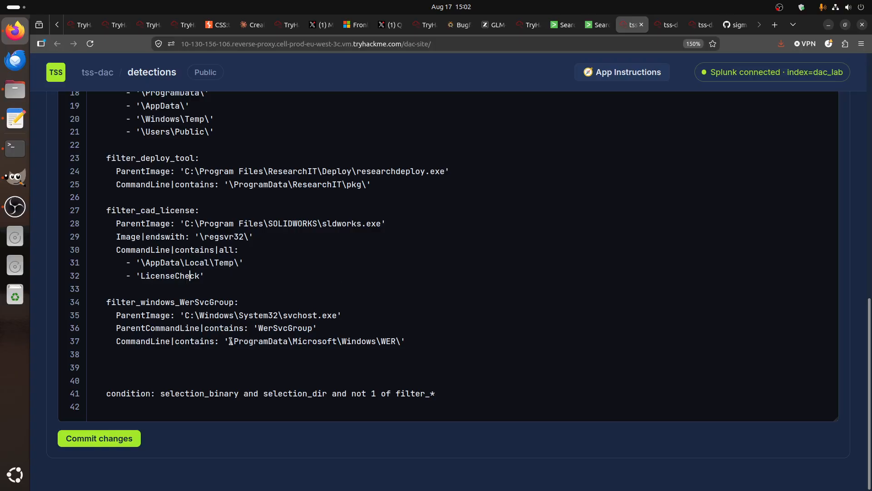
pyautogui.moveTo(229, 341); pyautogui.dragTo(432, 348)
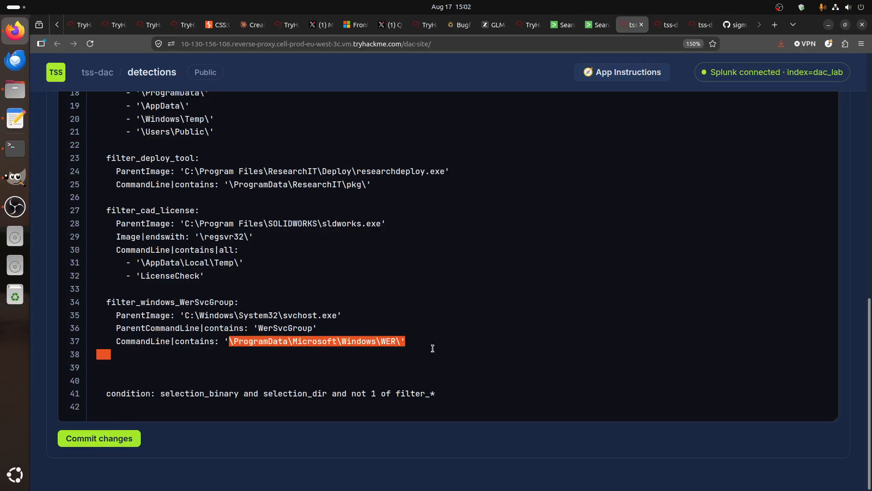
pyautogui.scroll(3, 433, 348)
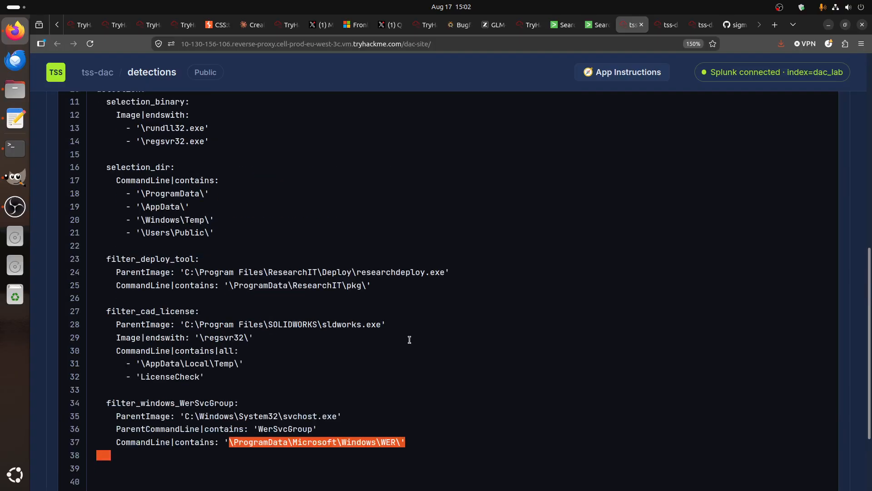
pyautogui.moveTo(213, 233); pyautogui.dragTo(116, 192)
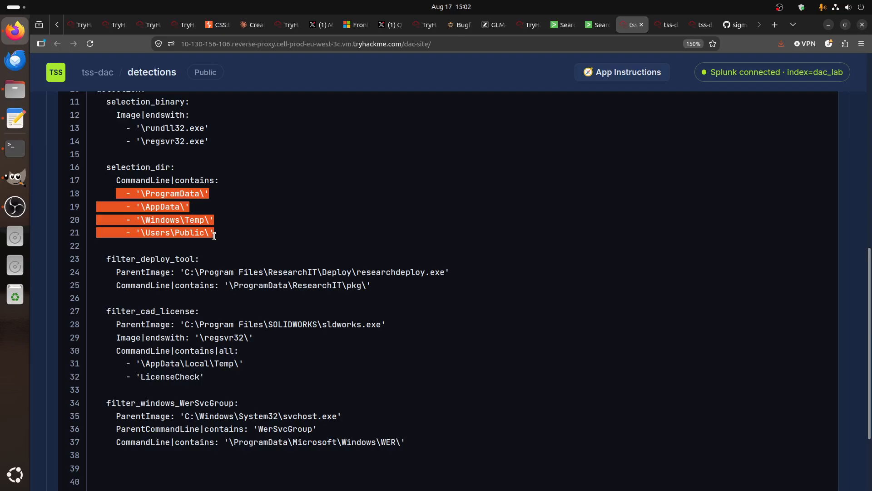
pyautogui.scroll(9, 362, 402)
pyautogui.scroll(-7, 364, 401)
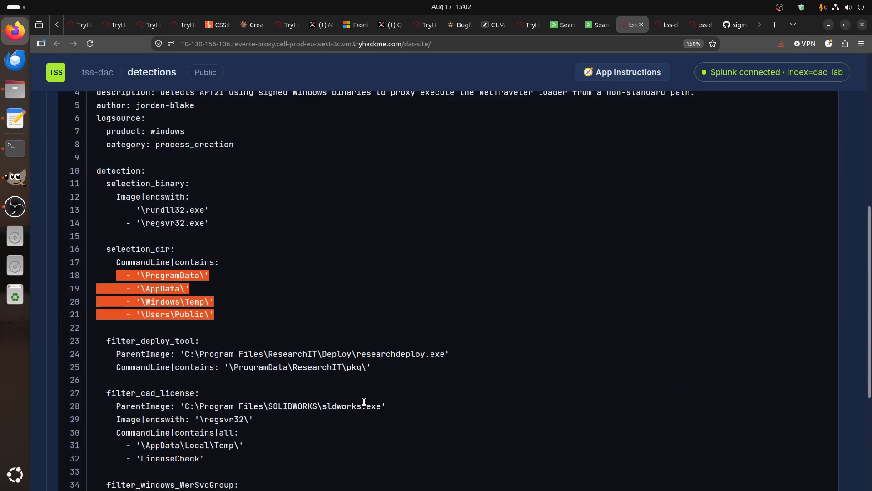
pyautogui.scroll(5, 364, 402)
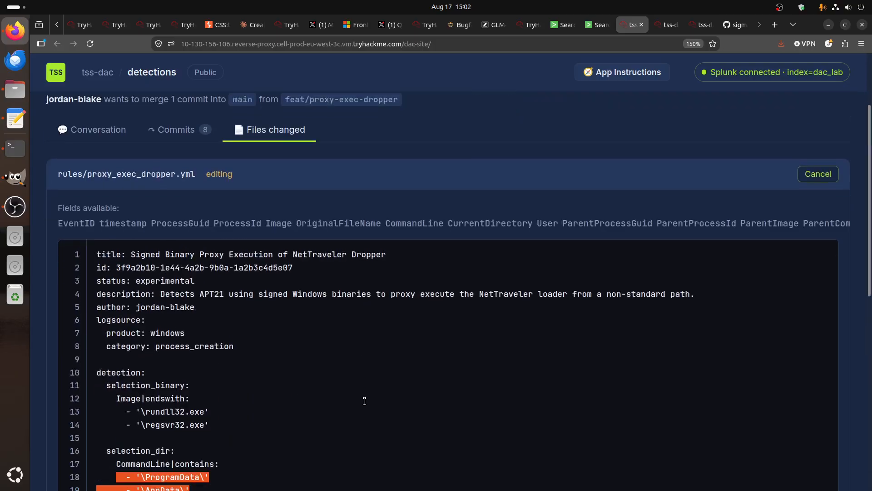
pyautogui.scroll(-9, 364, 401)
pyautogui.click(346, 305)
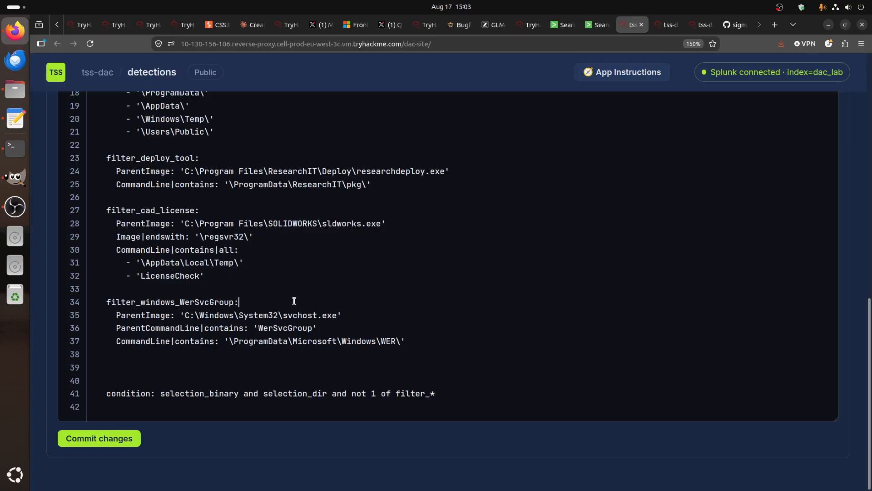
pyautogui.scroll(9, 294, 301)
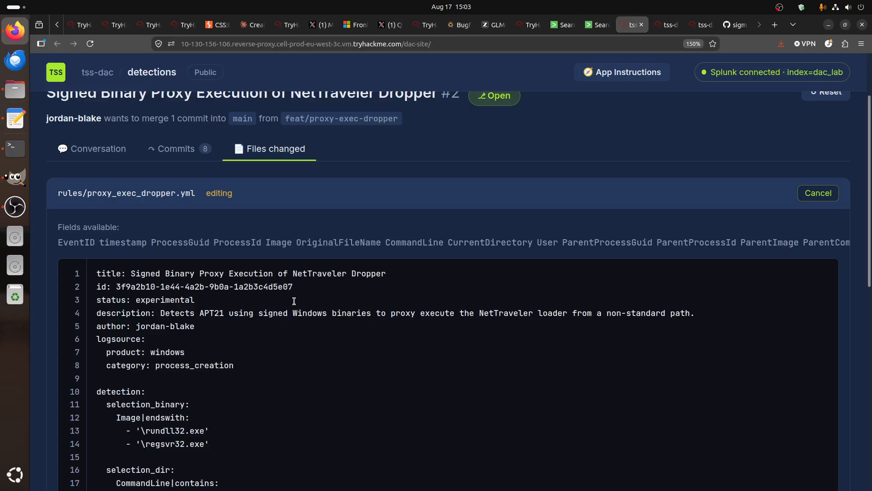
pyautogui.scroll(-7, 294, 302)
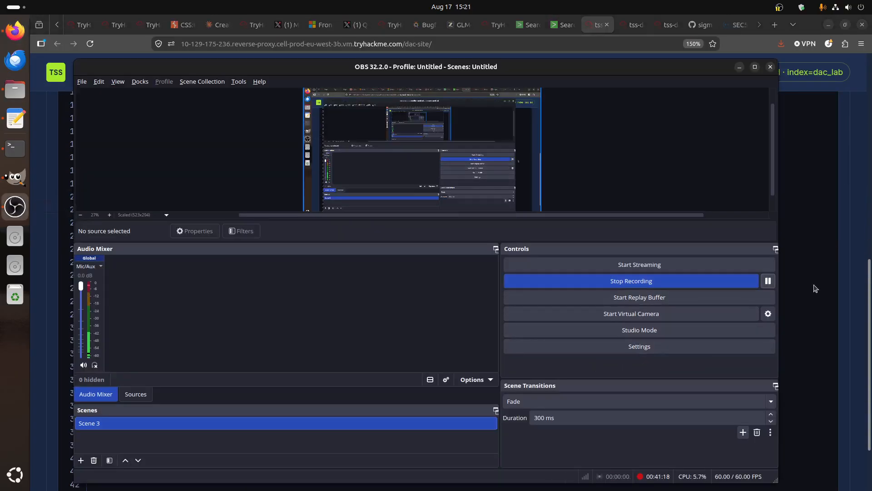
# Check the lab machine's status and expiry details in the TryHackMe room, returning to the rule editor
pyautogui.click(818, 288)
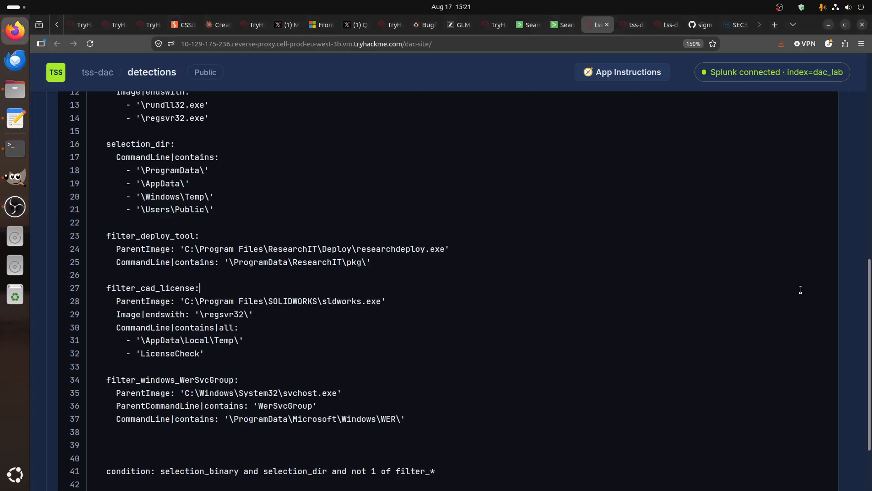
pyautogui.click(527, 25)
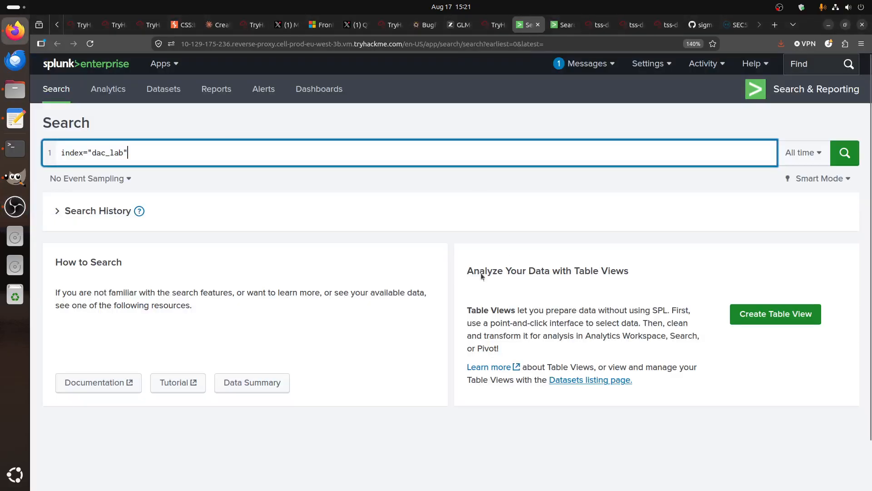
pyautogui.click(503, 26)
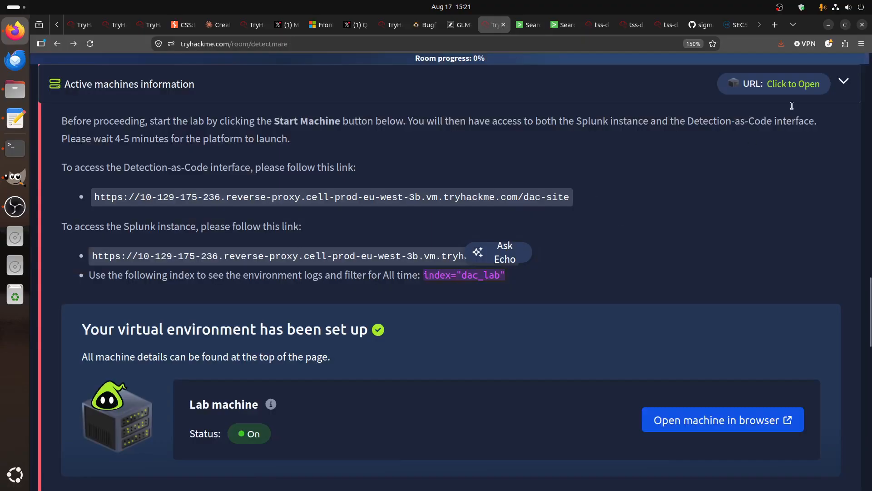
pyautogui.click(843, 82)
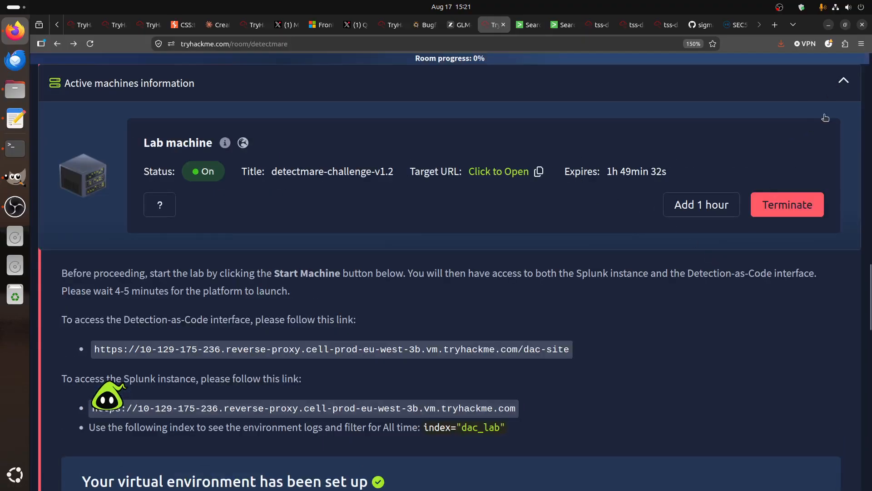
pyautogui.click(842, 81)
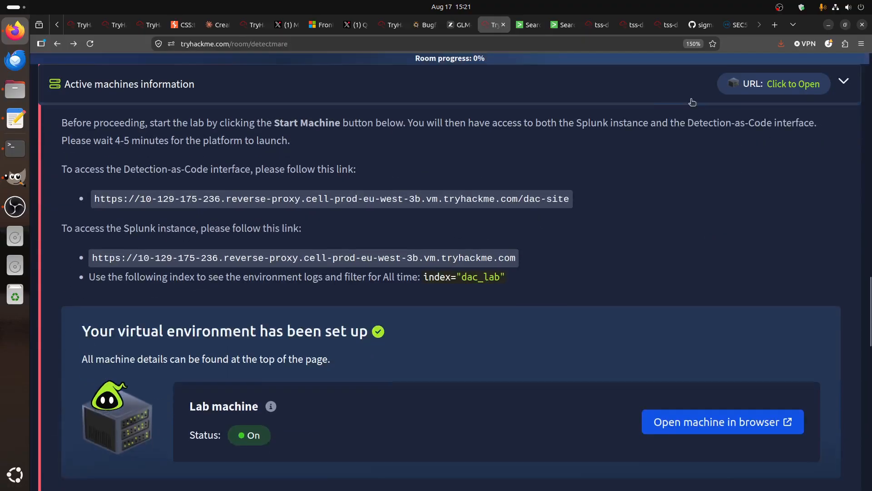
pyautogui.click(599, 28)
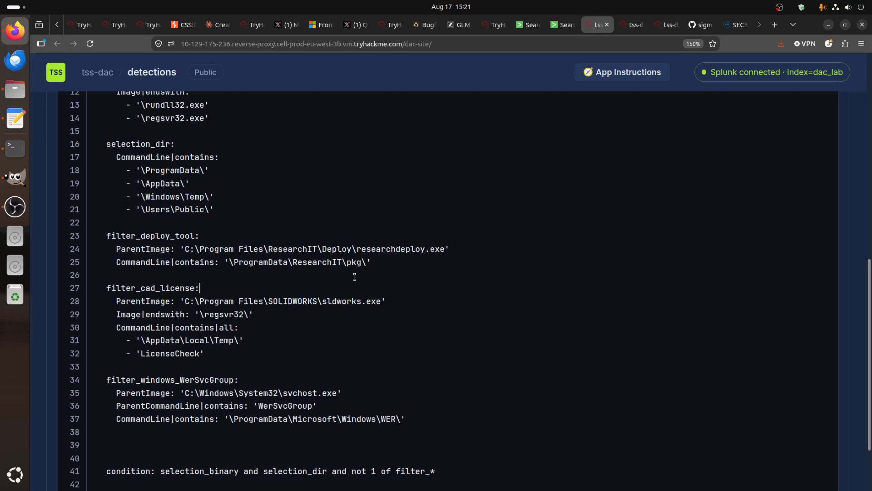
# Add the .exe extension to regsvr32 in filter_cad_license's Image|endswith value, before its trailing backslash
pyautogui.scroll(10, 240, 264)
pyautogui.scroll(-10, 285, 373)
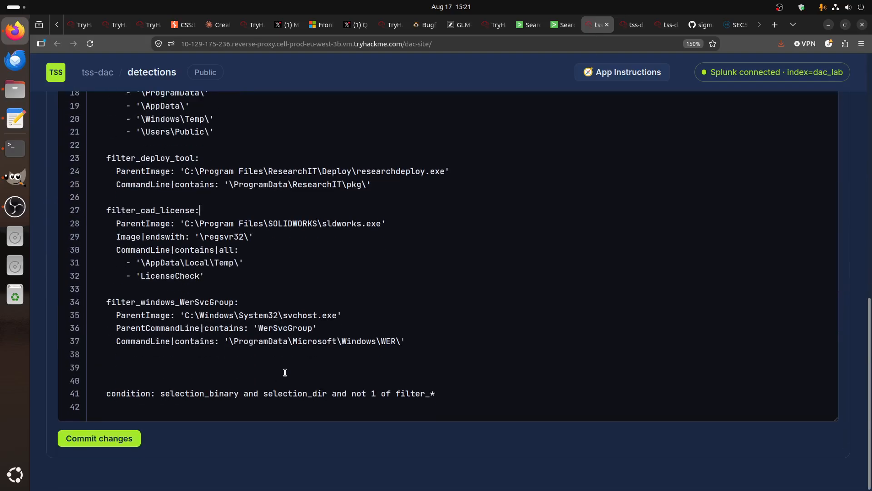
pyautogui.click(244, 237)
pyautogui.write('.exe')
# Compare the CAD license checker entry in the environment routines with filter_cad_license's Image|endswith condition
pyautogui.click(664, 25)
pyautogui.scroll(-4, 429, 316)
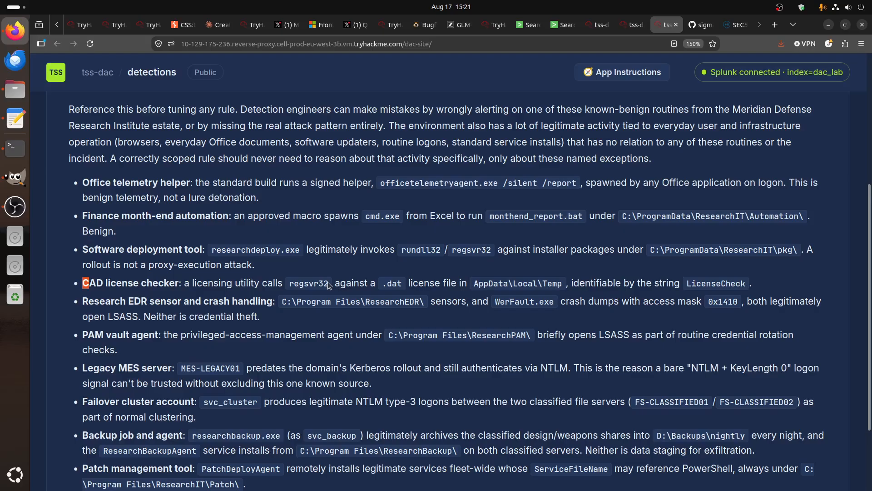
pyautogui.moveTo(333, 284); pyautogui.dragTo(288, 283)
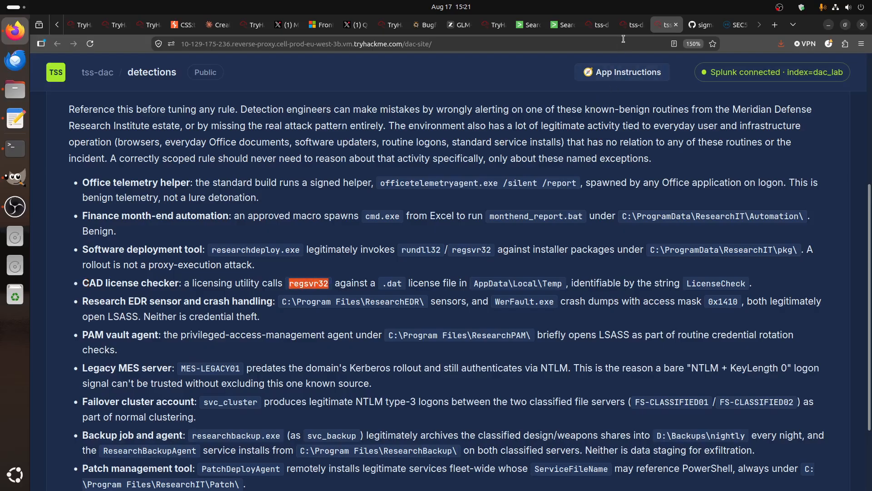
pyautogui.click(606, 31)
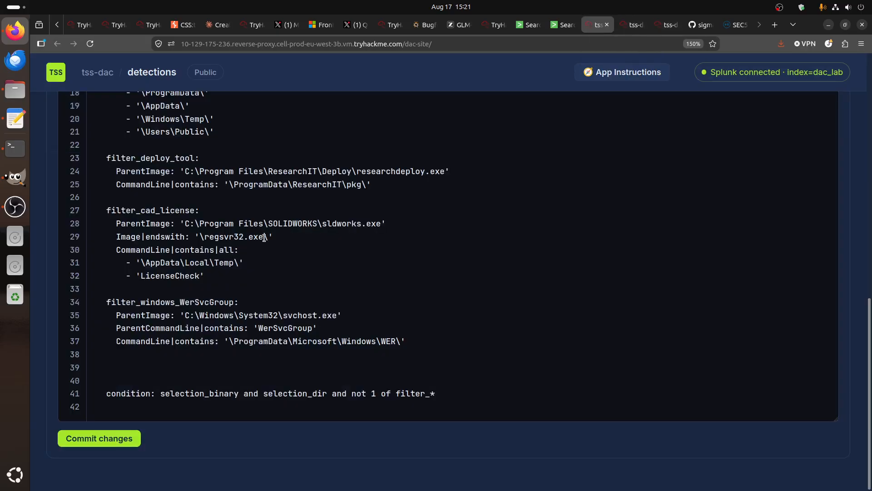
pyautogui.moveTo(185, 236); pyautogui.dragTo(146, 235)
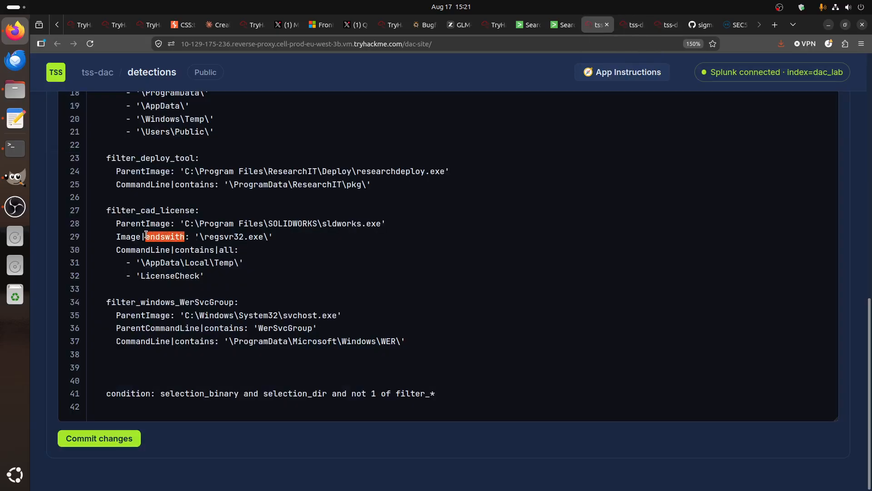
pyautogui.moveTo(268, 236); pyautogui.dragTo(231, 235)
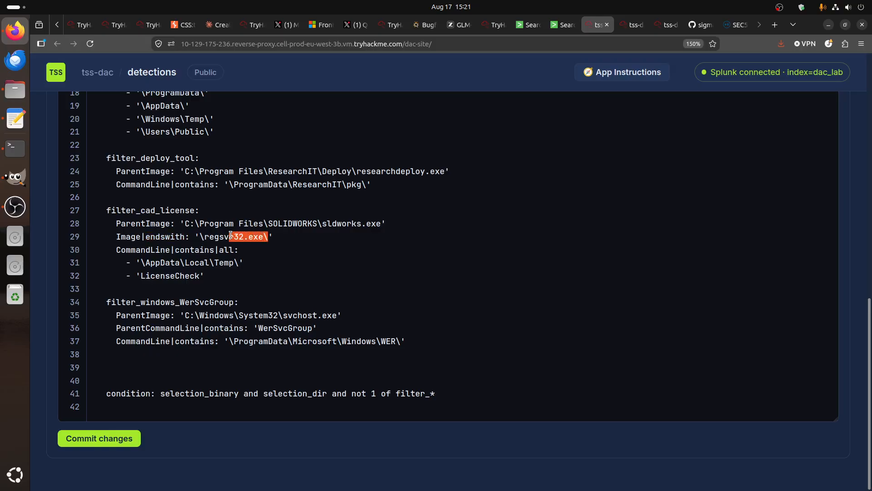
# Commit the rule with the added .exe extension and run the pipeline checks on pull request #2
pyautogui.click(101, 439)
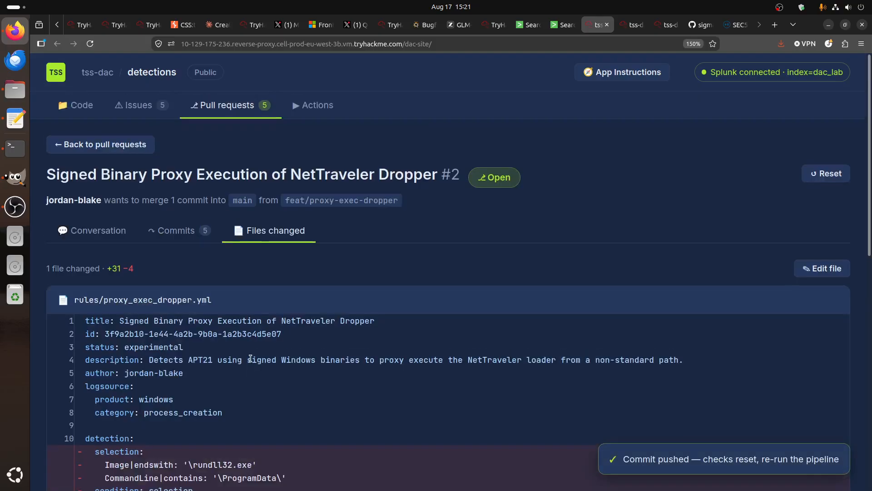
pyautogui.click(113, 231)
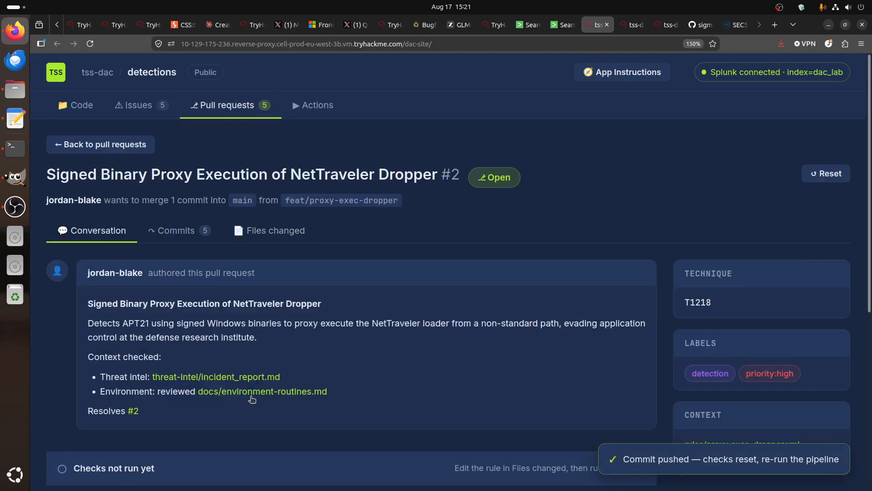
pyautogui.scroll(-5, 251, 397)
pyautogui.click(79, 359)
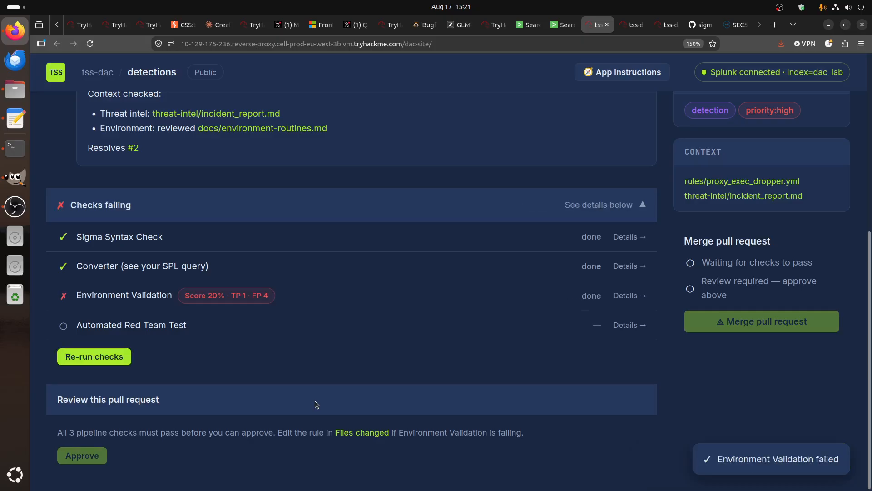
# Reopen the changed rule, set filter_cad_license's Image|endswith value to '\regsvr32.exe' without a trailing backslash, and commit it
pyautogui.scroll(5, 175, 342)
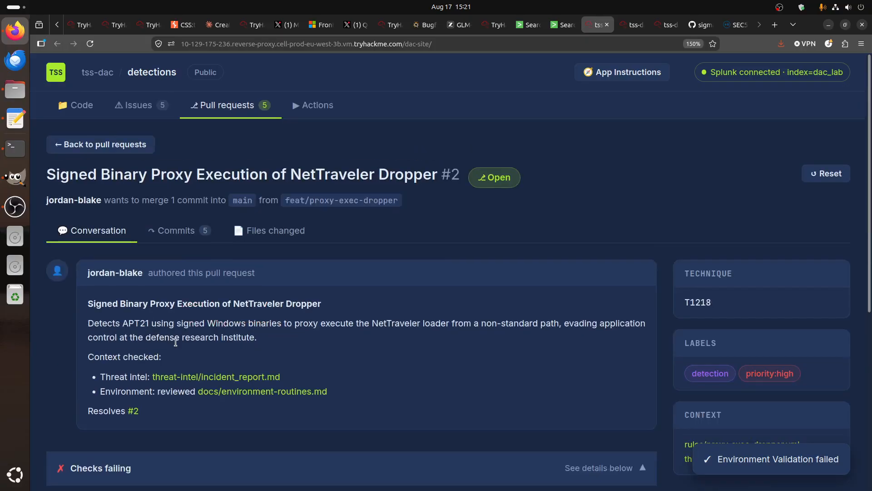
pyautogui.click(170, 231)
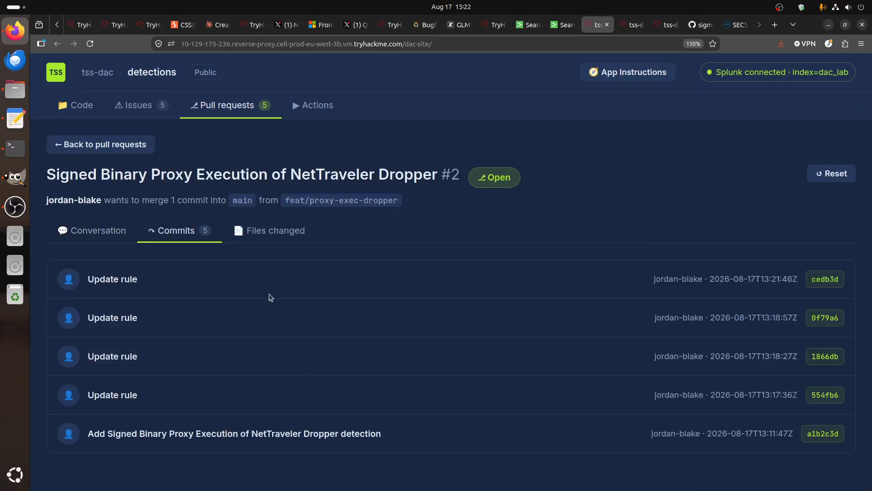
pyautogui.click(277, 231)
pyautogui.scroll(-5, 640, 318)
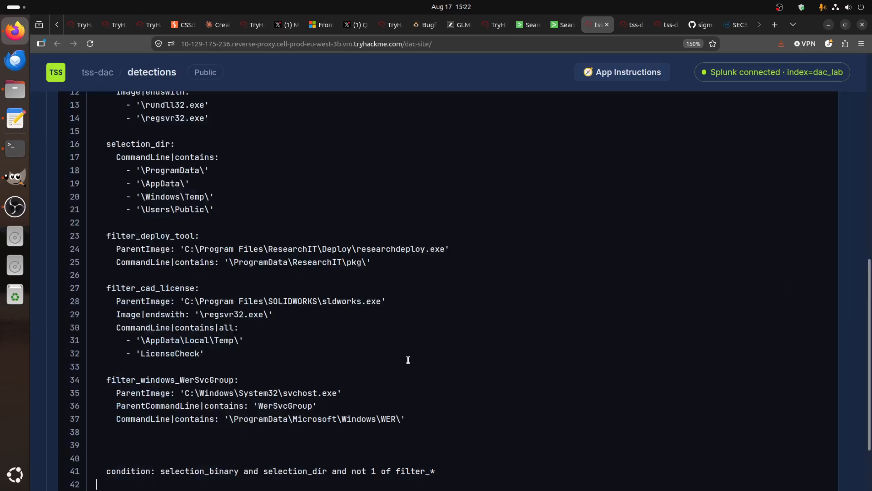
pyautogui.scroll(-2, 409, 360)
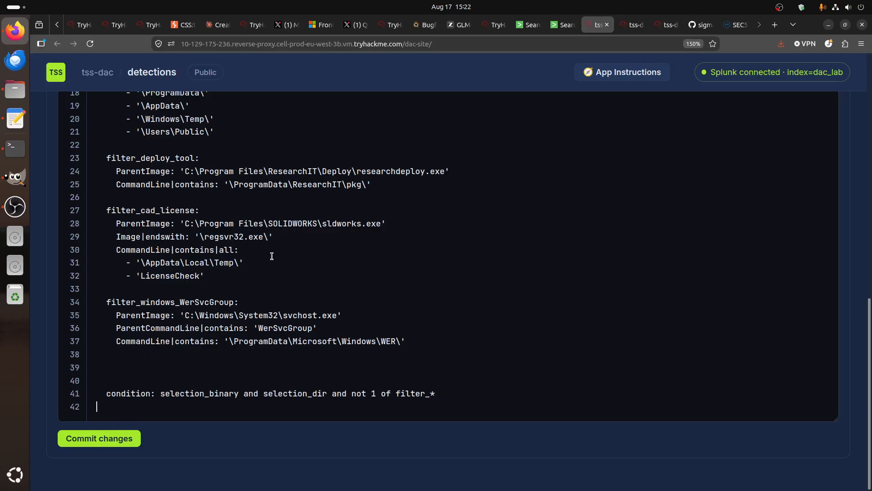
pyautogui.click(268, 236)
pyautogui.press('BackSpace')
pyautogui.click(119, 437)
# Run the pipeline checks on the commit with the corrected filter_cad_license image value
pyautogui.scroll(10, 284, 287)
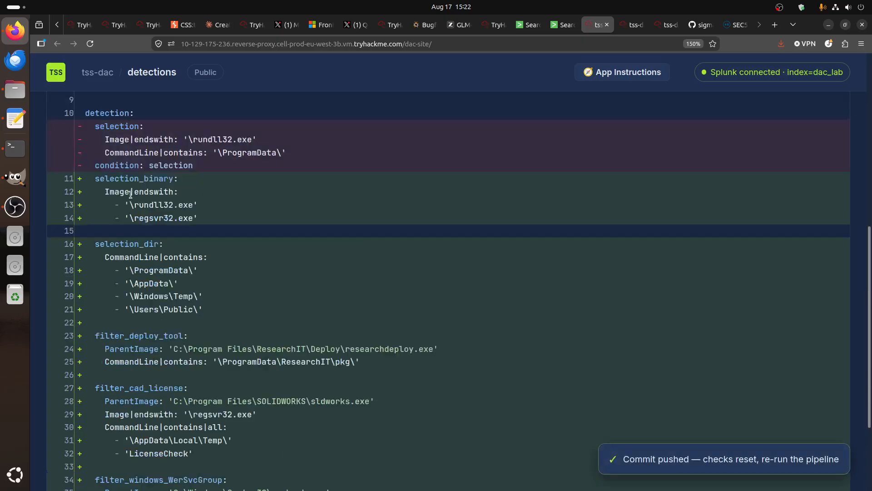
pyautogui.click(98, 229)
pyautogui.scroll(-5, 222, 285)
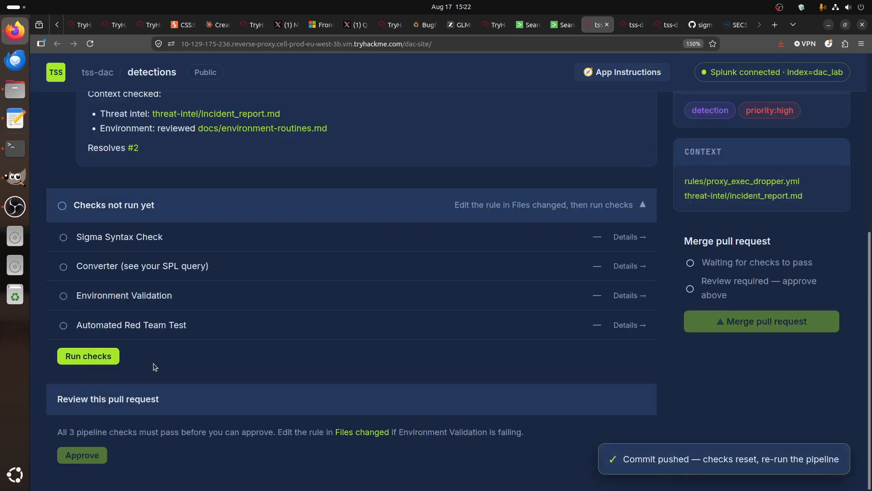
pyautogui.click(110, 362)
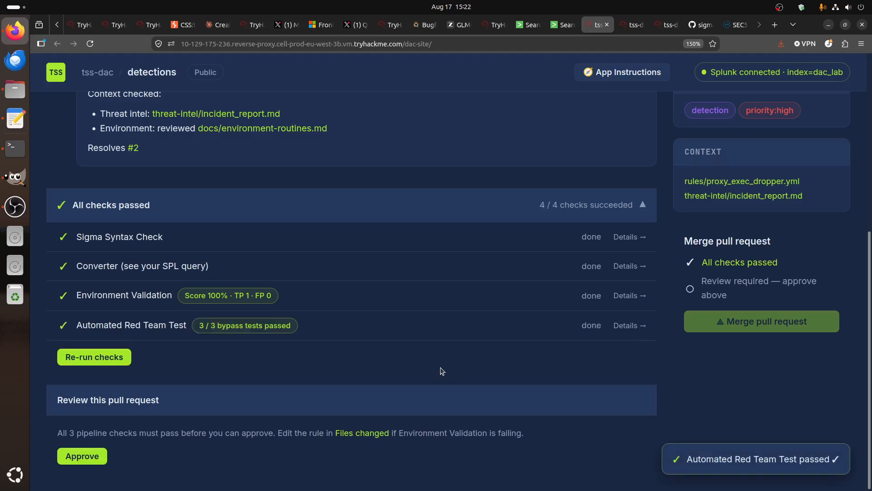
# Reopen the rule, remove '\Windows\Temp\' and '\Users\Public\' from the selection_dir paths, and commit the change
pyautogui.scroll(5, 442, 370)
pyautogui.click(283, 230)
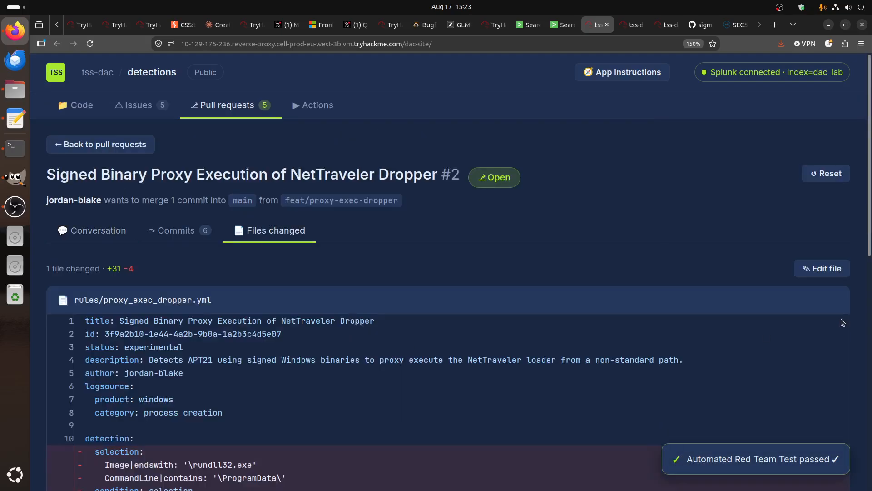
pyautogui.click(828, 271)
pyautogui.moveTo(217, 210); pyautogui.dragTo(96, 196)
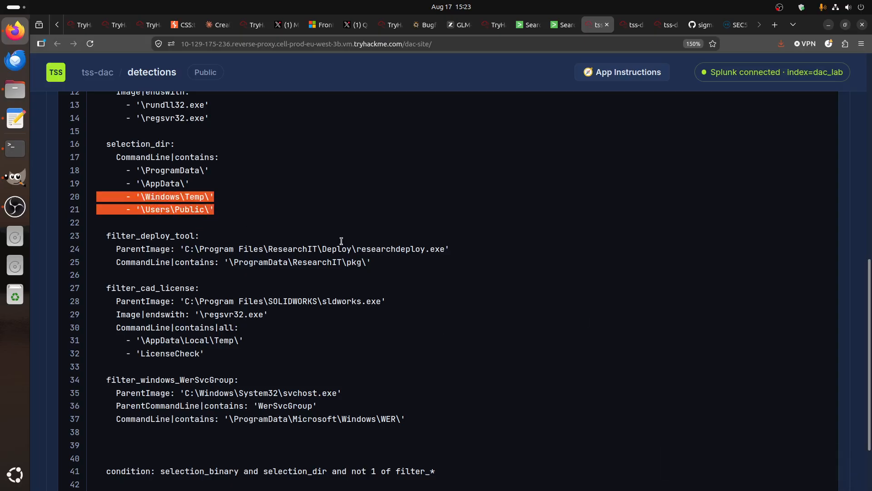
pyautogui.press('BackSpace')
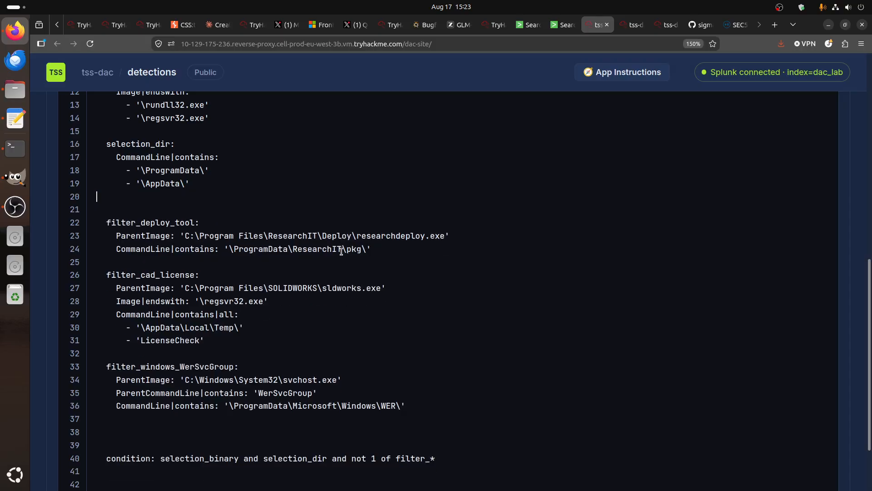
pyautogui.scroll(-3, 340, 250)
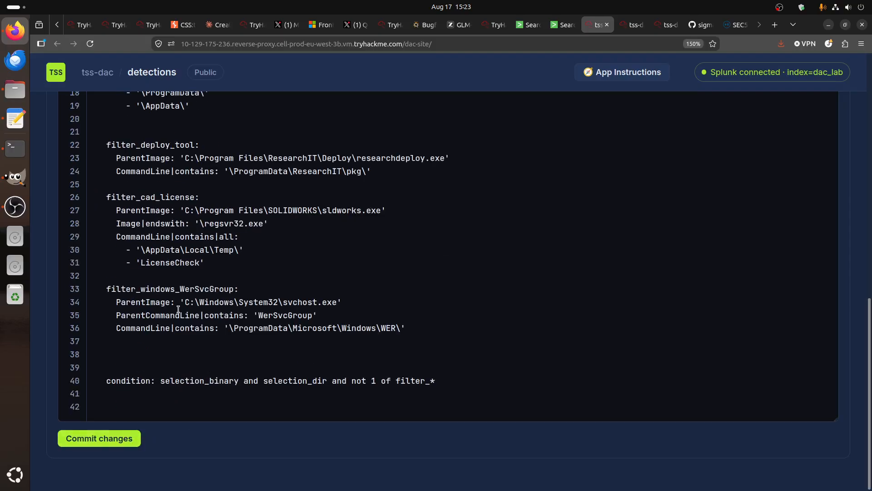
pyautogui.click(122, 438)
# Run the pipeline checks on the reduced selection_dir paths and approve pull request #2
pyautogui.click(108, 233)
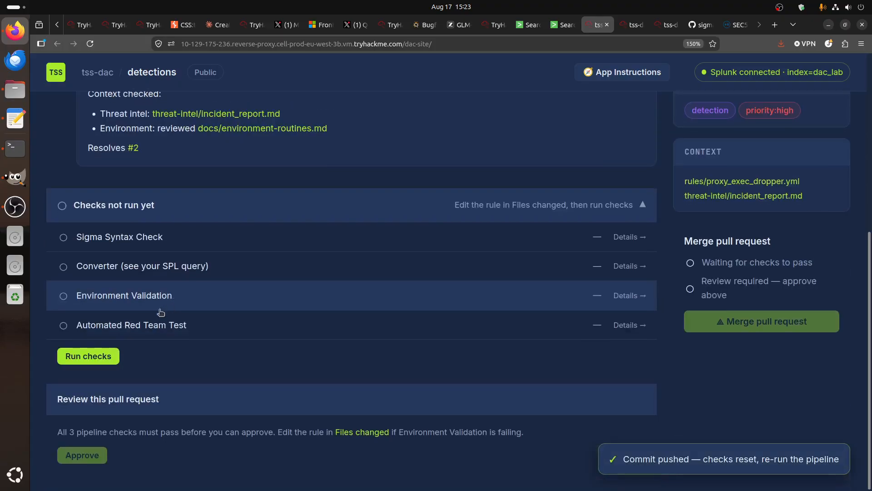
pyautogui.click(87, 355)
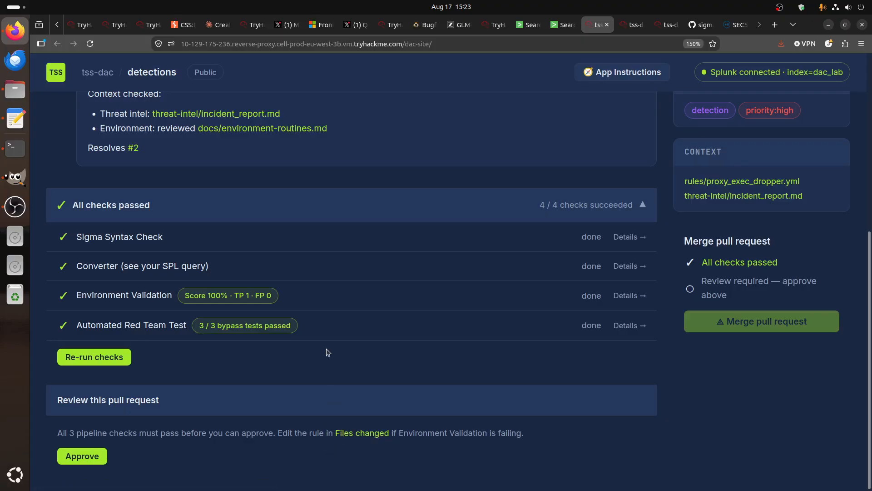
pyautogui.click(96, 456)
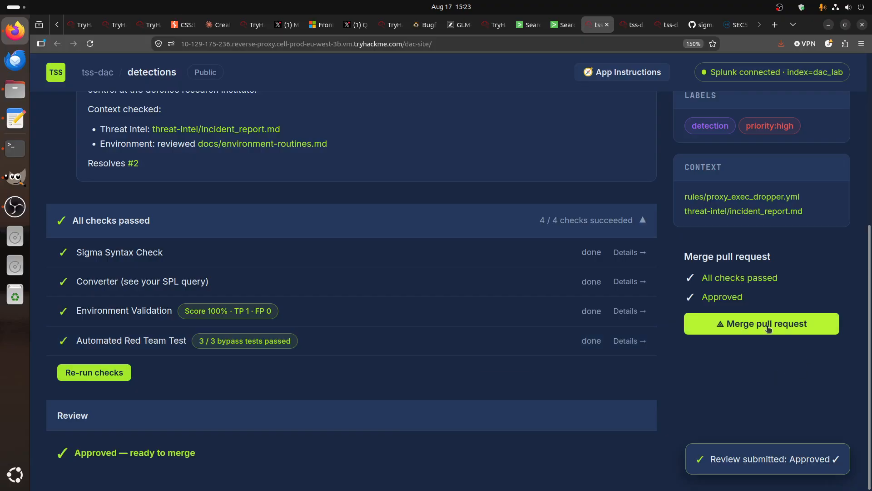
# View the repository's open coverage-gap issues and return to the TryHackMe room page
pyautogui.scroll(5, 381, 278)
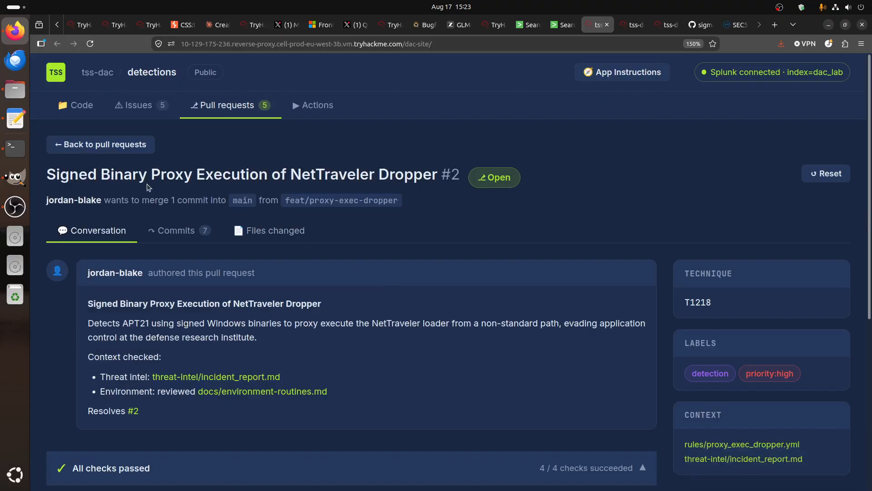
pyautogui.click(120, 109)
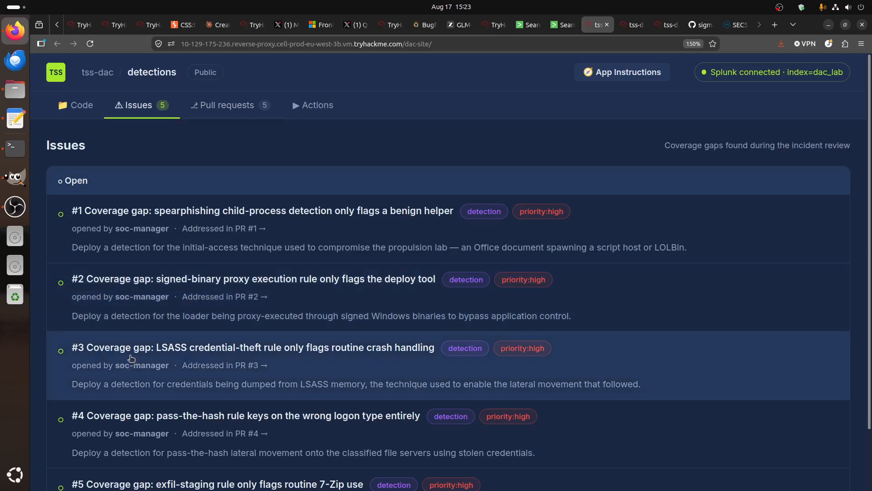
pyautogui.click(499, 27)
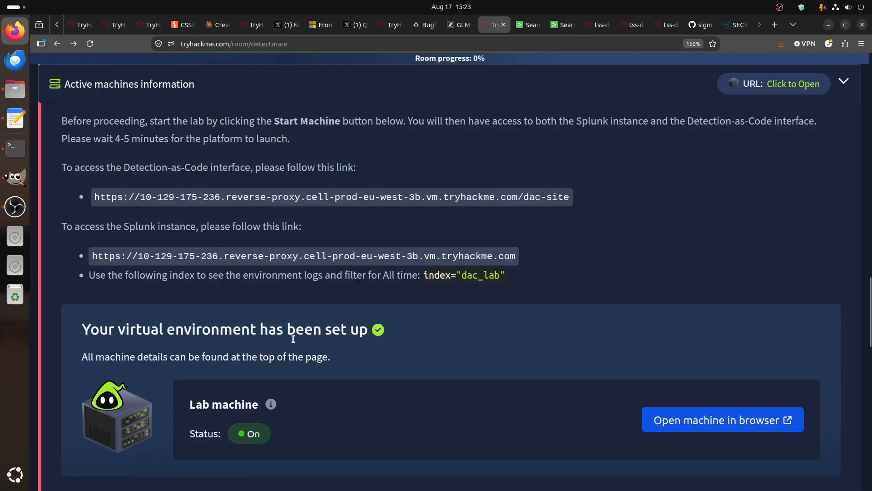
# Review the TryHackMe room's questions about the PR #2 flag, the LSASS dump username and the PR #3 flag
pyautogui.scroll(-10, 291, 324)
pyautogui.scroll(3, 291, 322)
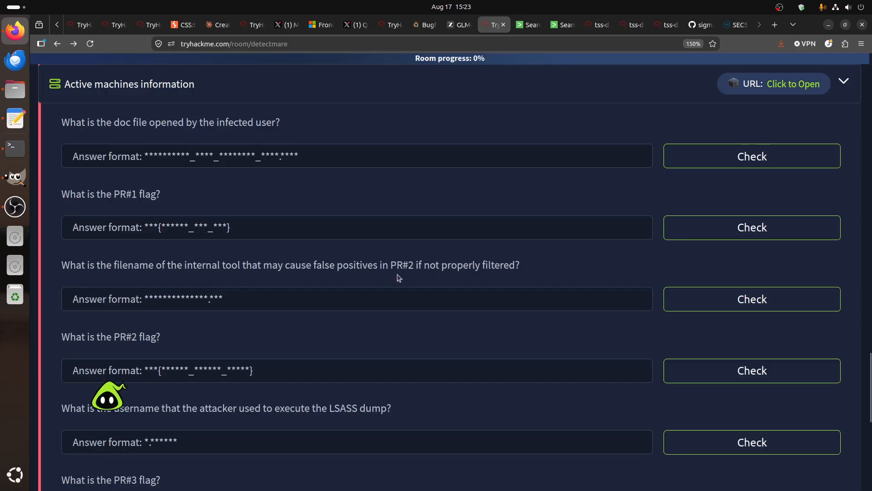
pyautogui.scroll(-2, 318, 323)
pyautogui.click(268, 317)
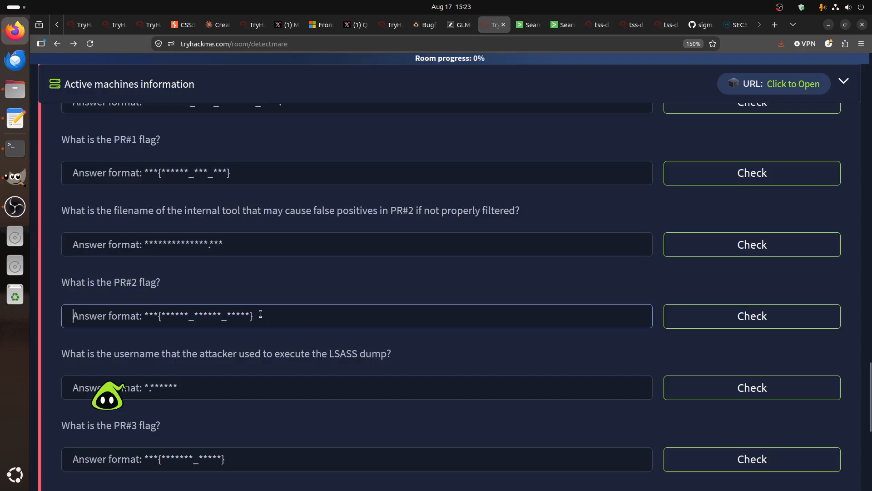
pyautogui.scroll(-2, 307, 333)
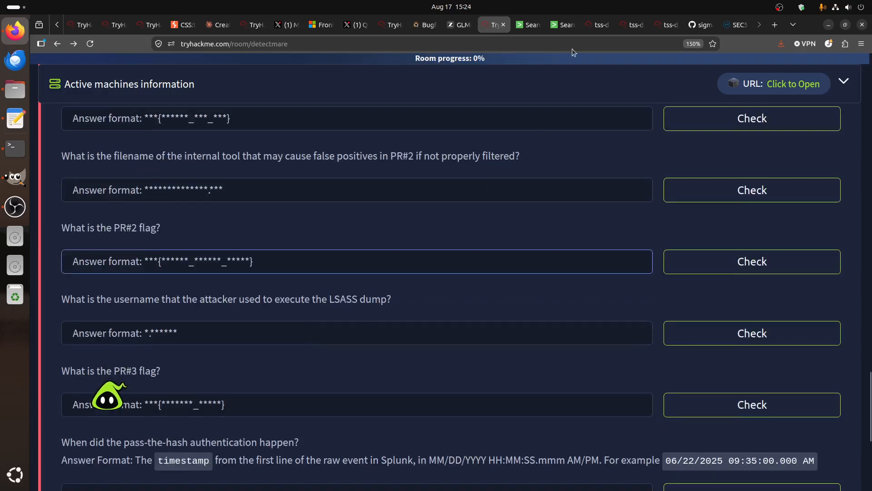
# Switch to the detections repository and open the rule file of LSASS Memory Access pull request #3 for editing
pyautogui.click(598, 24)
pyautogui.click(181, 351)
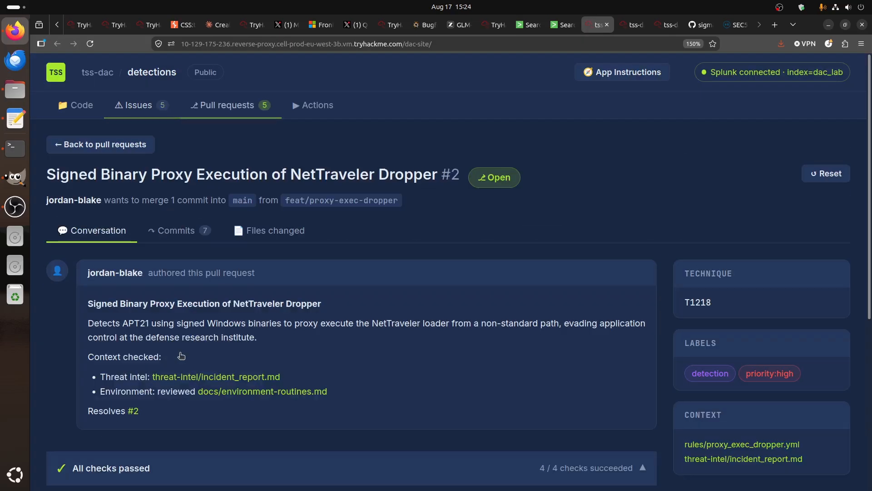
pyautogui.click(256, 229)
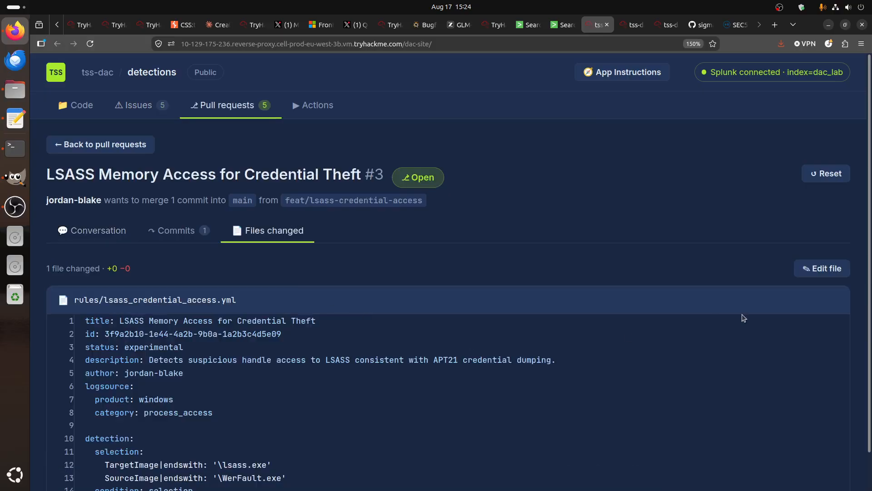
pyautogui.click(830, 271)
pyautogui.scroll(-2, 561, 338)
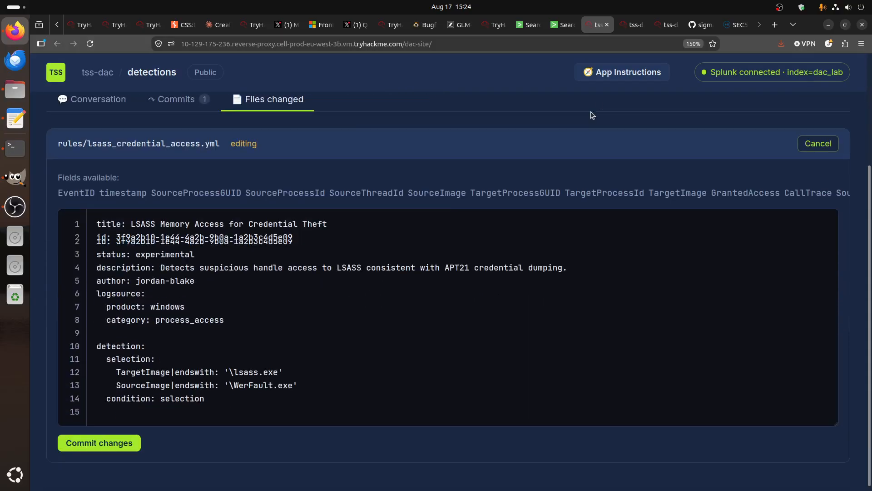
# Read the incident report's discovery section and its section on credential access via LSASS dumping for PR #3
pyautogui.click(631, 26)
pyautogui.scroll(-15, 521, 274)
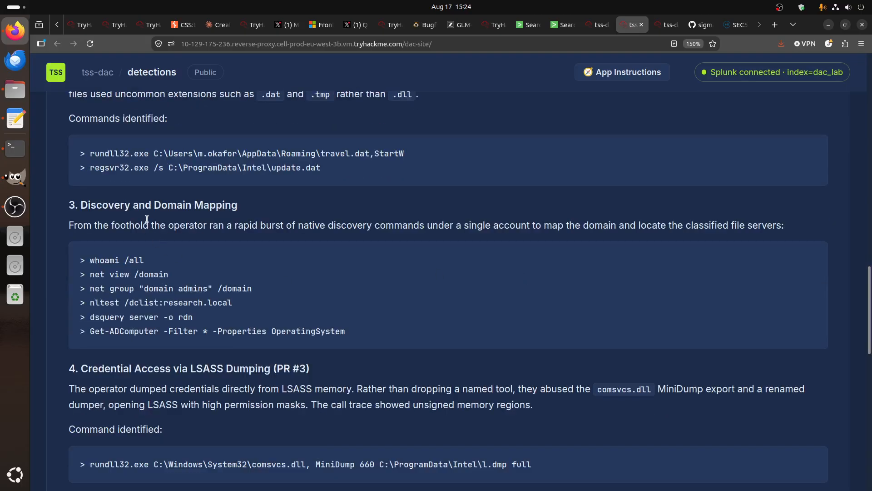
pyautogui.moveTo(159, 206); pyautogui.dragTo(296, 350)
pyautogui.click(107, 302)
pyautogui.scroll(-5, 292, 335)
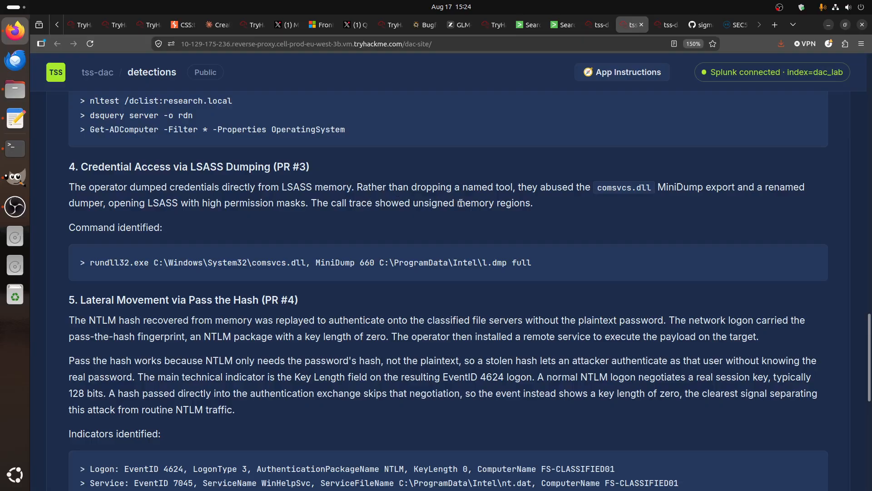
pyautogui.moveTo(651, 188); pyautogui.dragTo(593, 187)
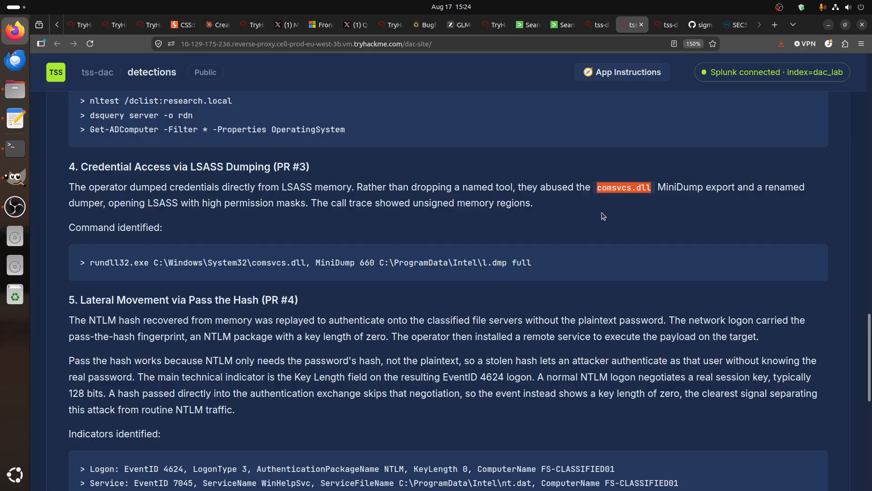
# Copy comsvcs from the incident report and add *comsvcs* to the index="dac_lab" search in Splunk
pyautogui.doubleClick(618, 186)
pyautogui.hotkey('ctrl', 'c')
pyautogui.click(530, 25)
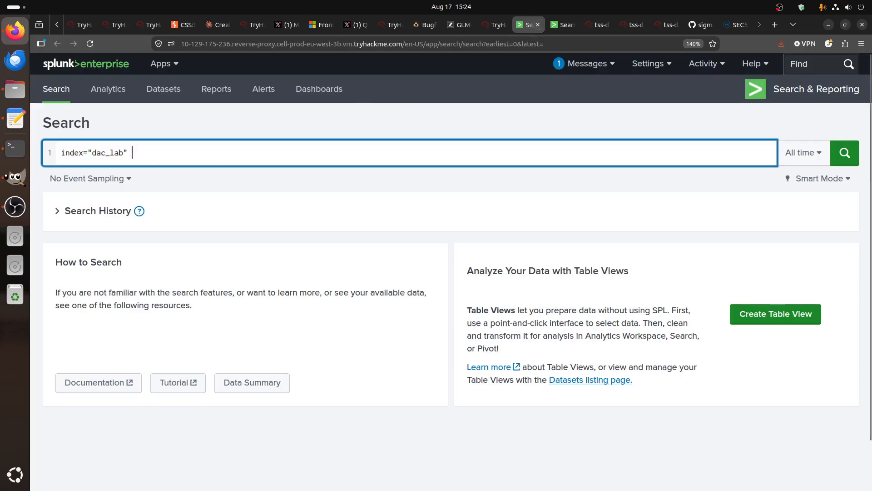
pyautogui.write('*')
pyautogui.hotkey('ctrl', 'v')
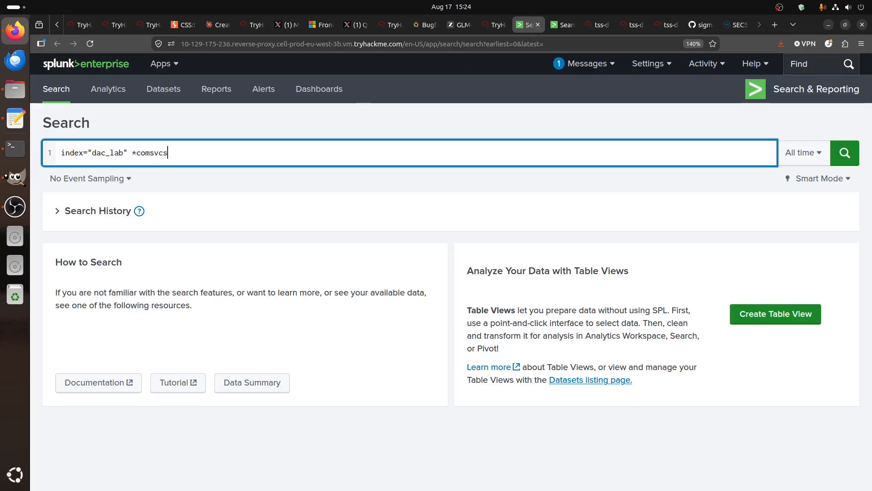
pyautogui.write('*')
# Pipe the search into a table of _time, ParenetImage, ParentCommandLine, User, Image and CommandLIne, and run it
pyautogui.hotkey('shift', 'Return')
pyautogui.write('|')
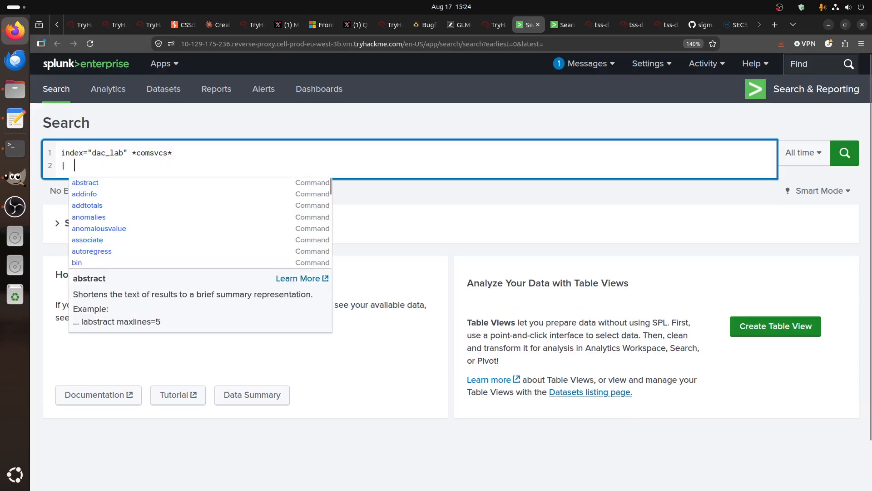
pyautogui.write('  table ')
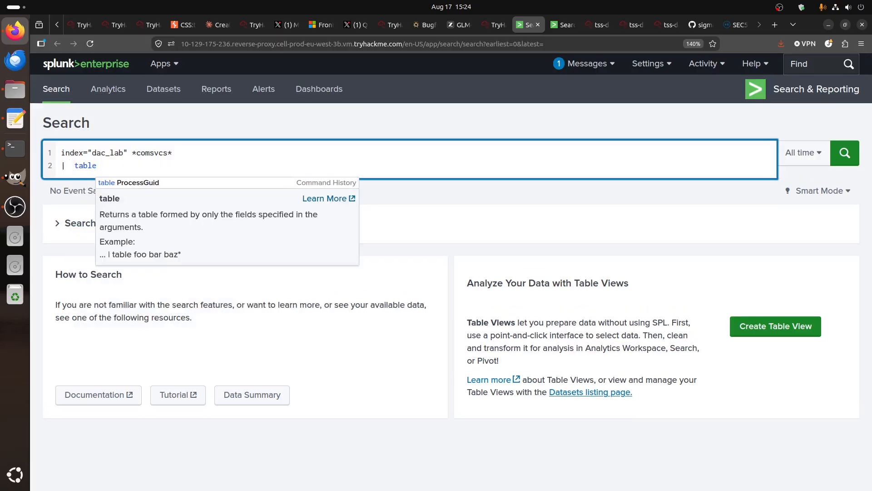
pyautogui.write('_time ')
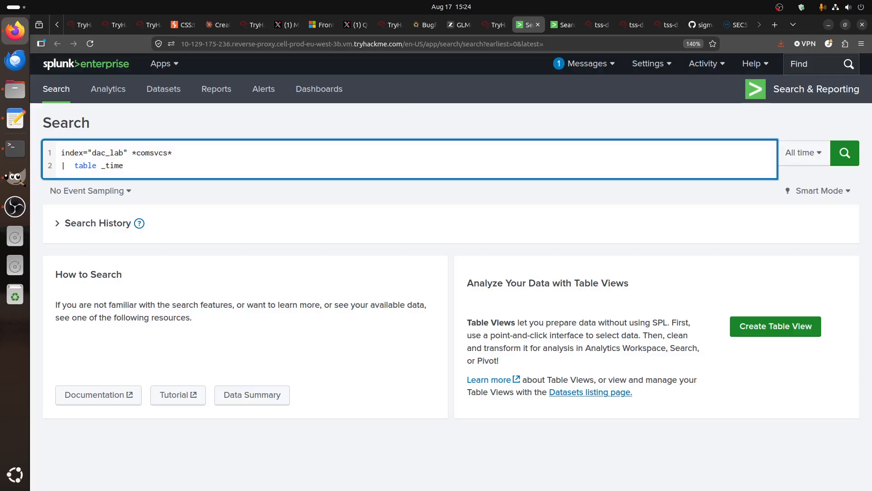
pyautogui.write('ParenetImage ParentComman')
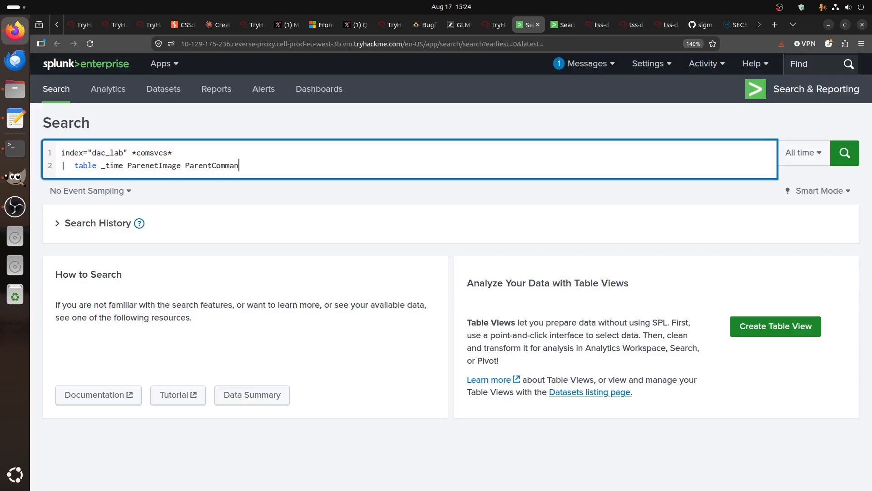
pyautogui.write('dLine ')
pyautogui.write('User Image Command')
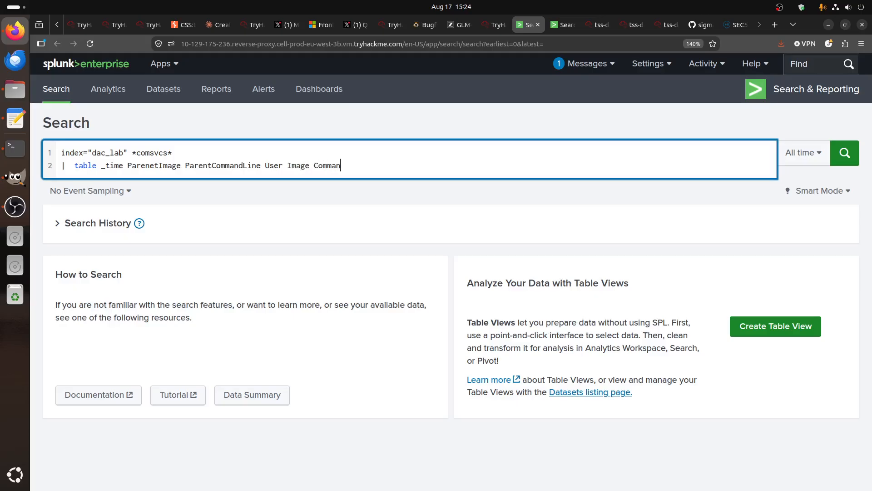
pyautogui.write('LIne')
pyautogui.press('Return')
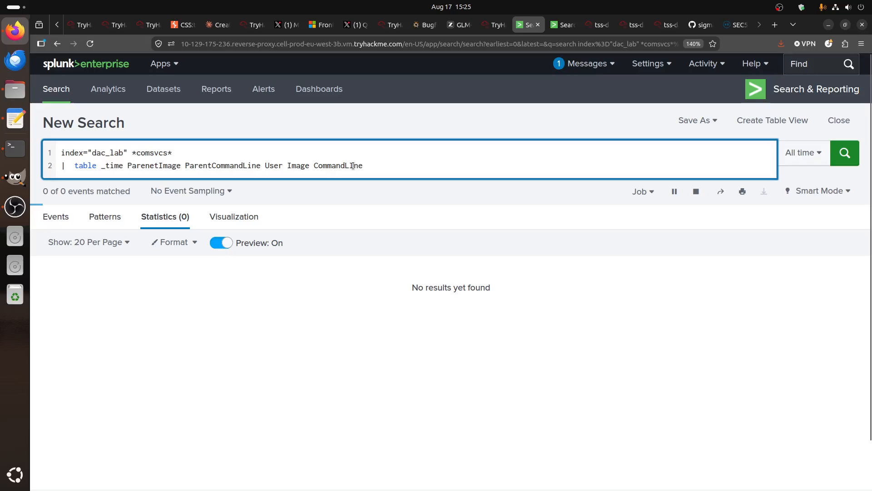
# Correct the last field of the table command to CommandLine and rerun the search
pyautogui.click(347, 167)
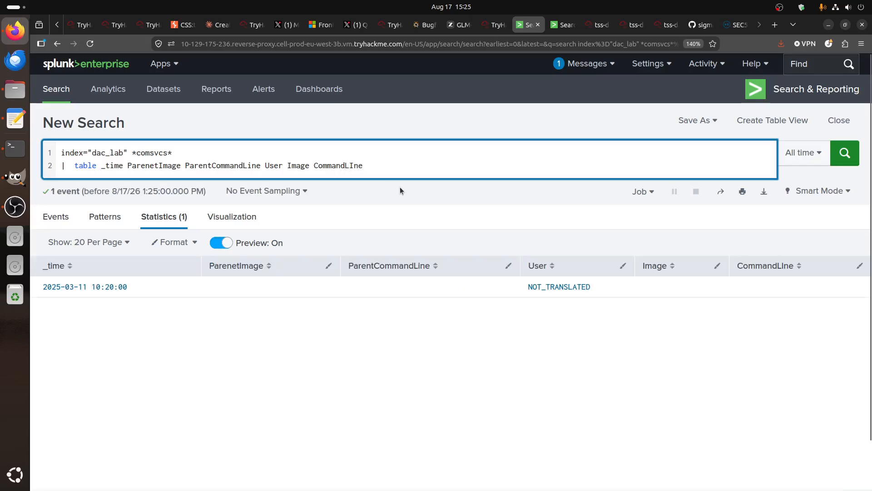
pyautogui.press('Delete')
pyautogui.write('i')
pyautogui.press('Return')
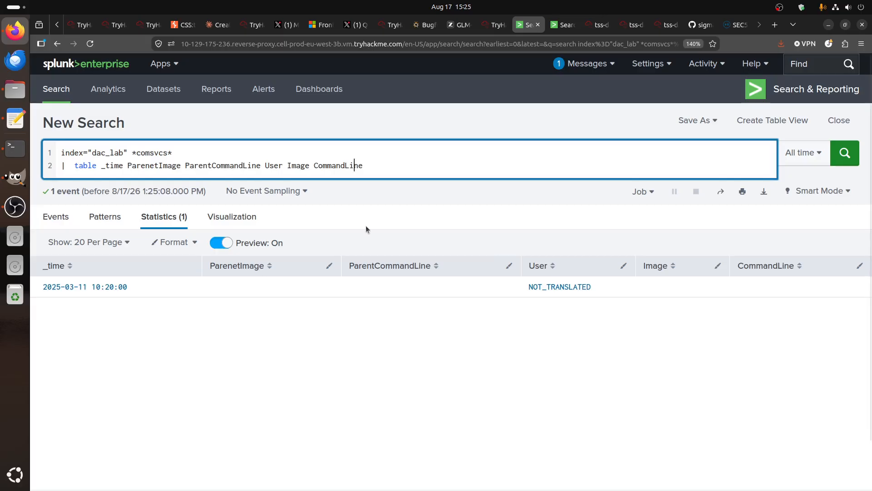
# Correct the parent image field to ParentImage, re-enter the last field as CammandLine, and rerun the search
pyautogui.click(151, 168)
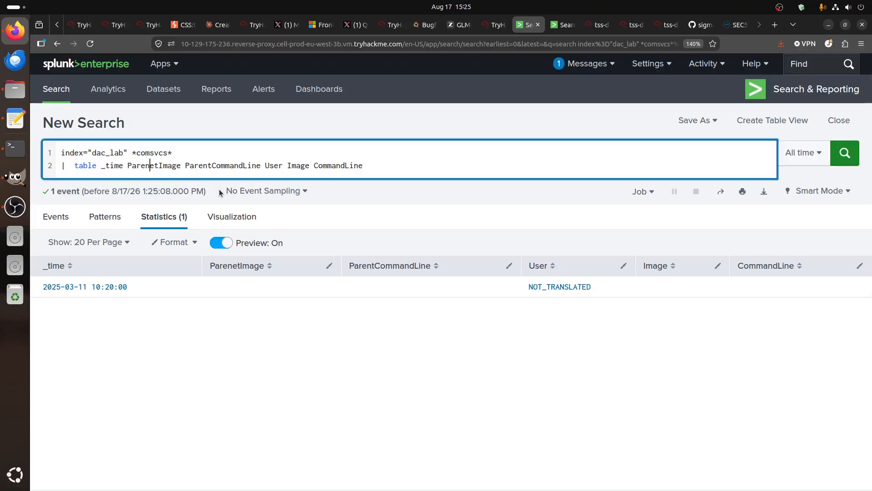
pyautogui.press('Delete')
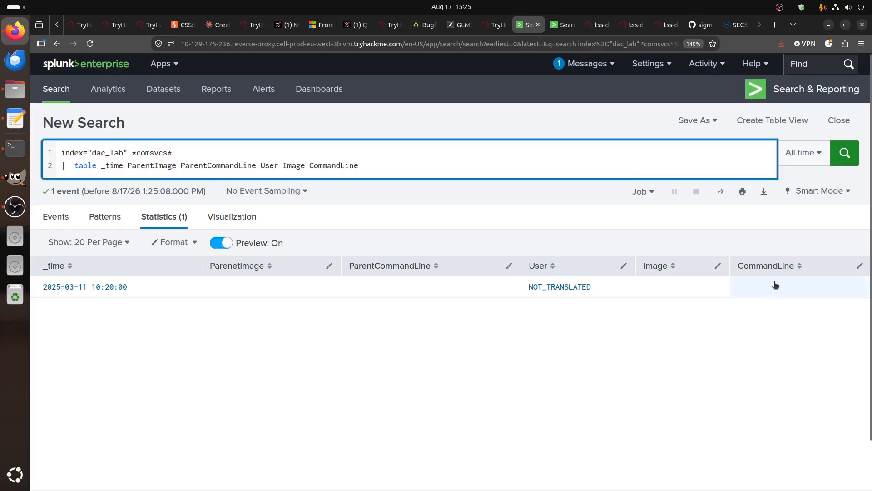
pyautogui.click(319, 166)
pyautogui.press('BackSpace')
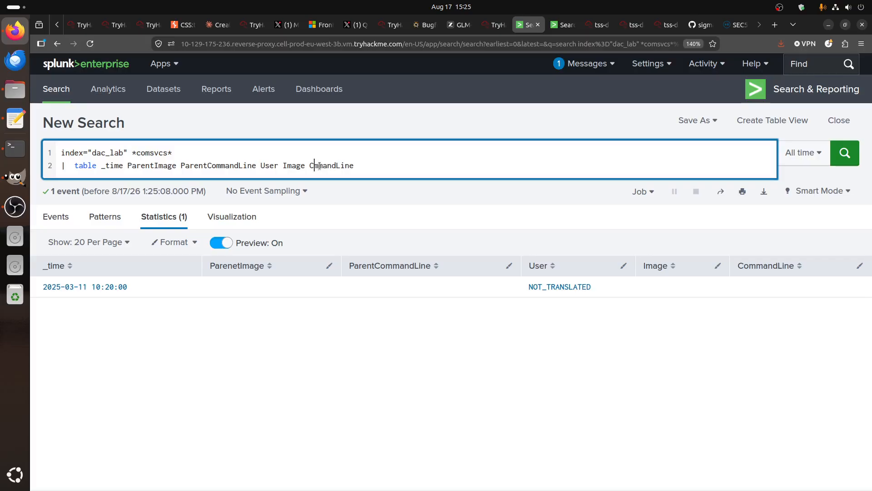
pyautogui.write('o')
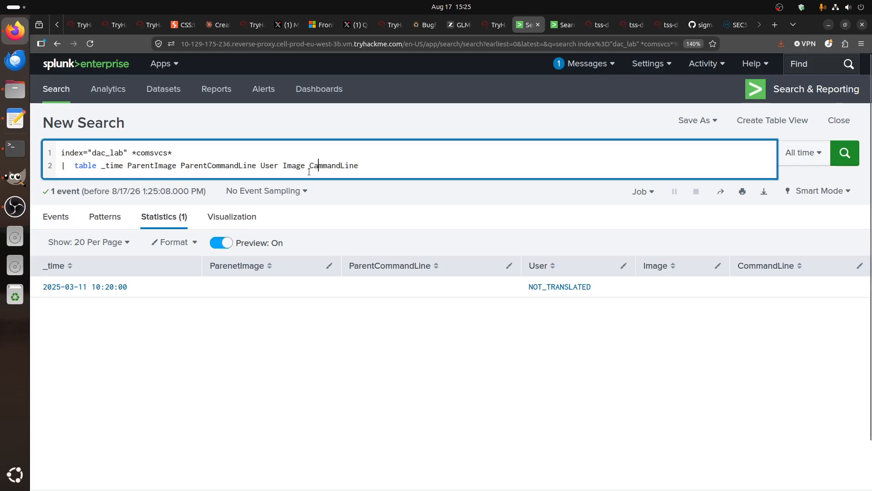
pyautogui.click(857, 157)
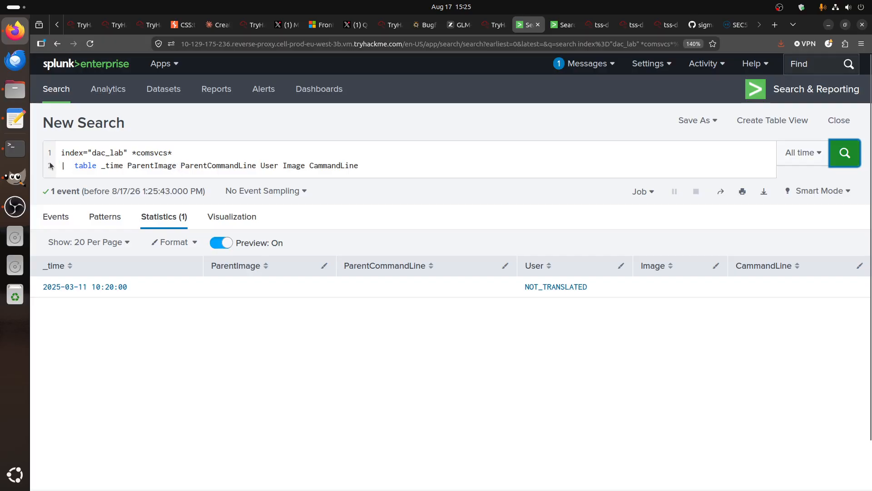
# Remove the table command, run index="dac_lab" *comsvcs* alone, and examine the matching event and its available fields
pyautogui.moveTo(57, 166); pyautogui.dragTo(385, 183)
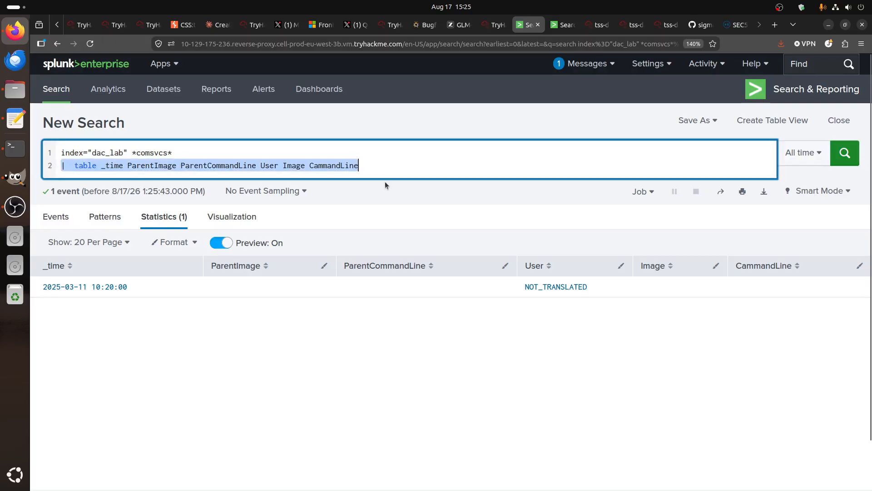
pyautogui.press('BackSpace')
pyautogui.press('BackSpace')
pyautogui.press('Return')
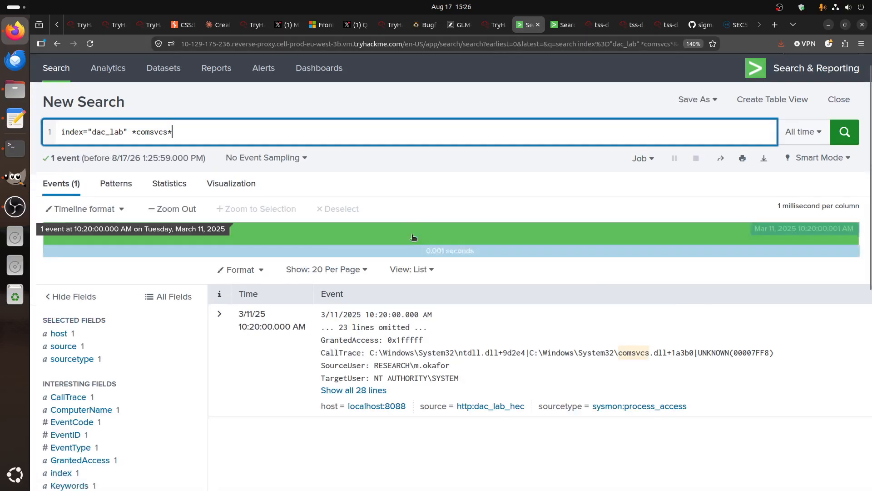
pyautogui.scroll(-5, 412, 235)
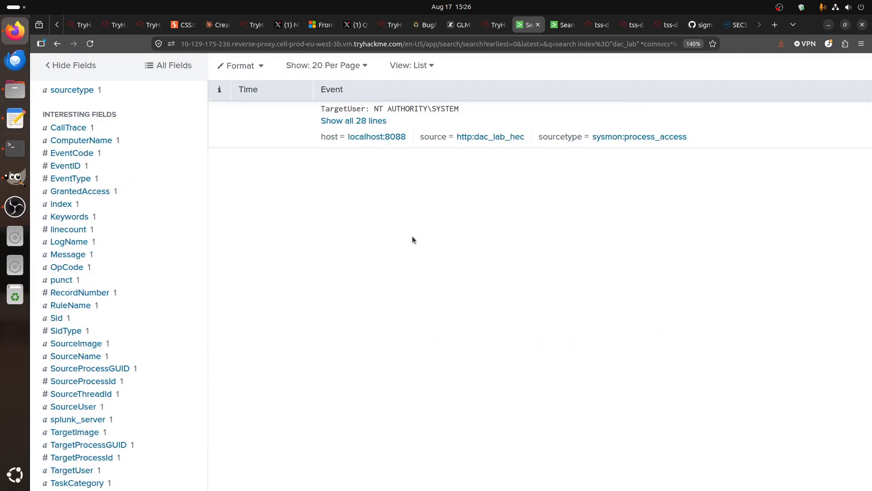
pyautogui.scroll(-3, 412, 237)
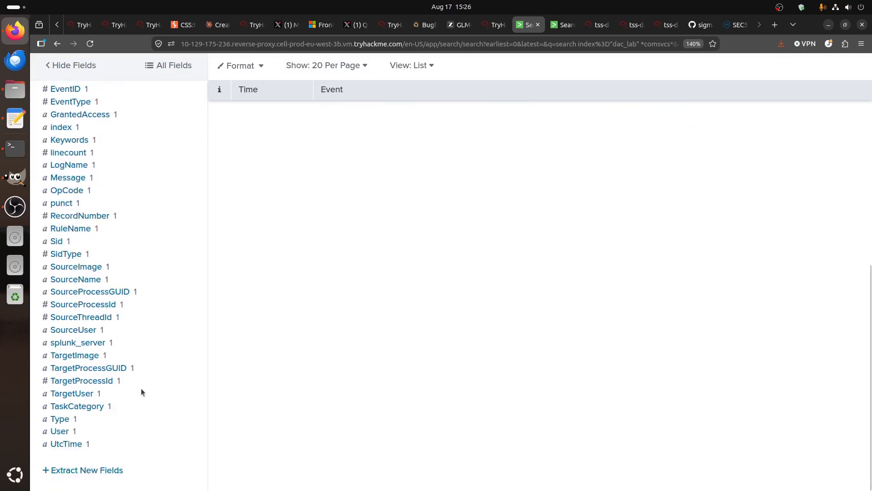
pyautogui.scroll(5, 90, 227)
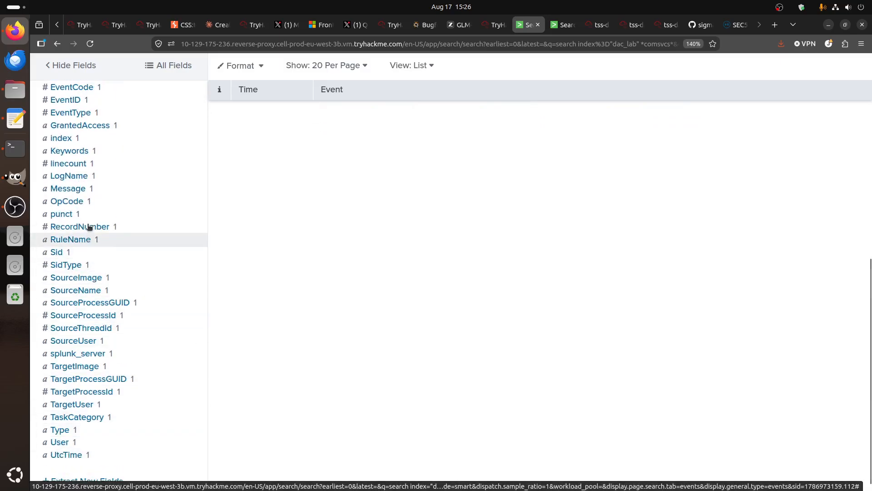
pyautogui.scroll(1, 89, 227)
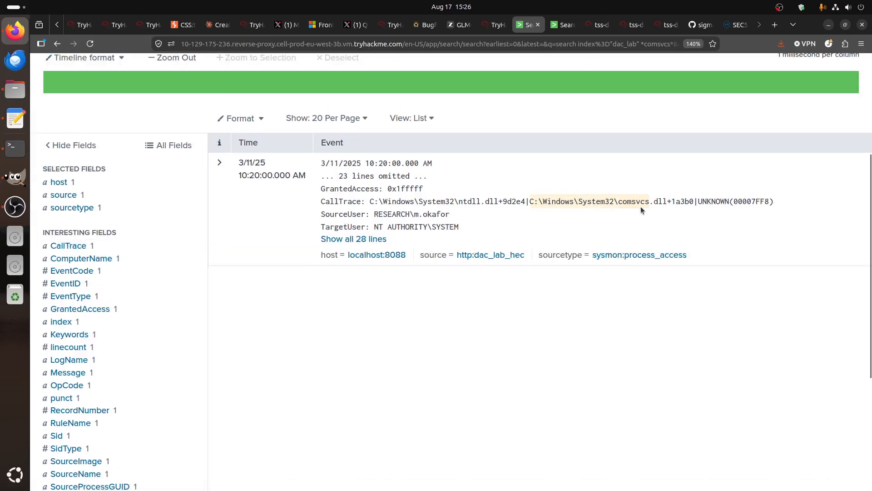
pyautogui.scroll(5, 627, 227)
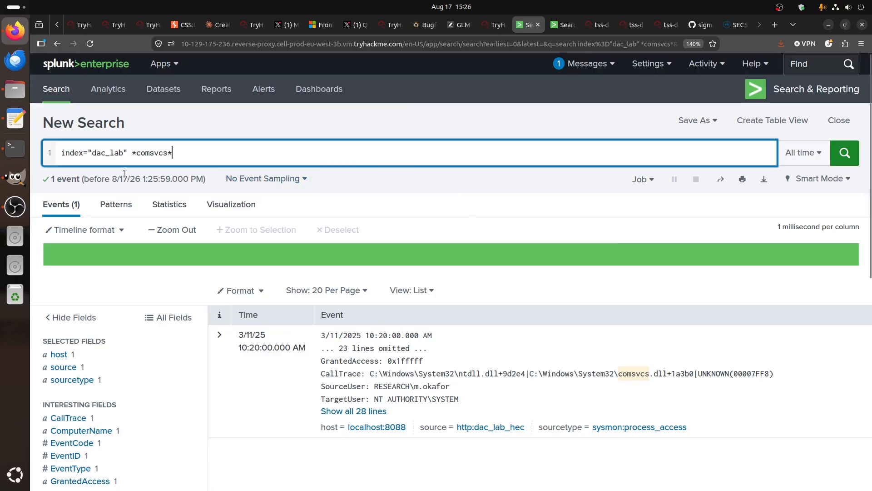
# Replace *comsvcs* with TargetImage="*\\lsass.exe*", run the search, and view the matching process access events
pyautogui.moveTo(131, 153); pyautogui.dragTo(289, 158)
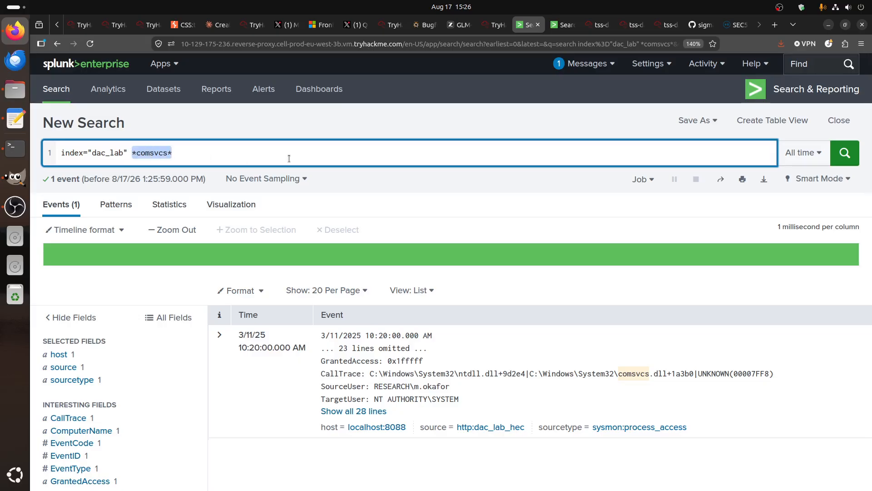
pyautogui.write('Target')
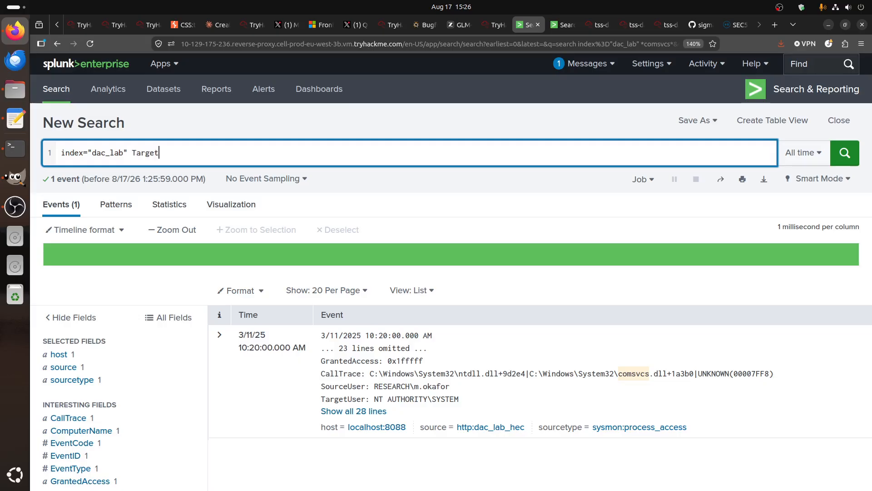
pyautogui.write('Image="*\\\\ls')
pyautogui.write('ass.exe*"')
pyautogui.press('Return')
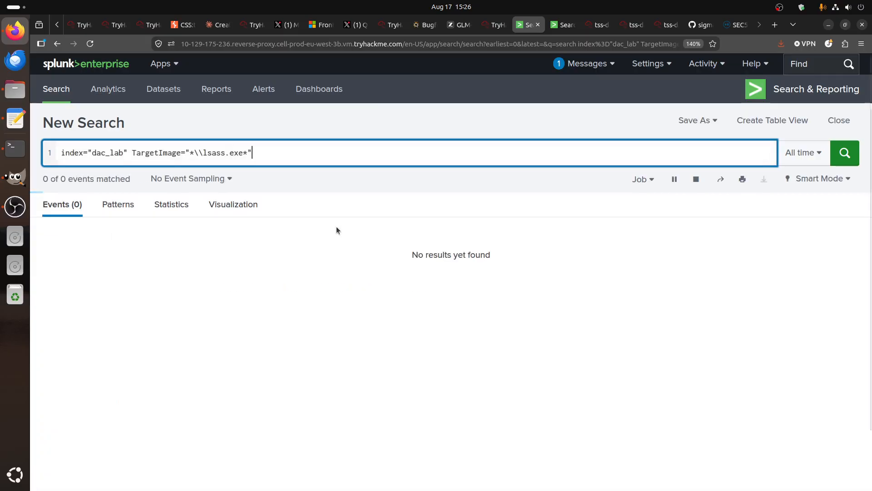
pyautogui.scroll(-2, 336, 230)
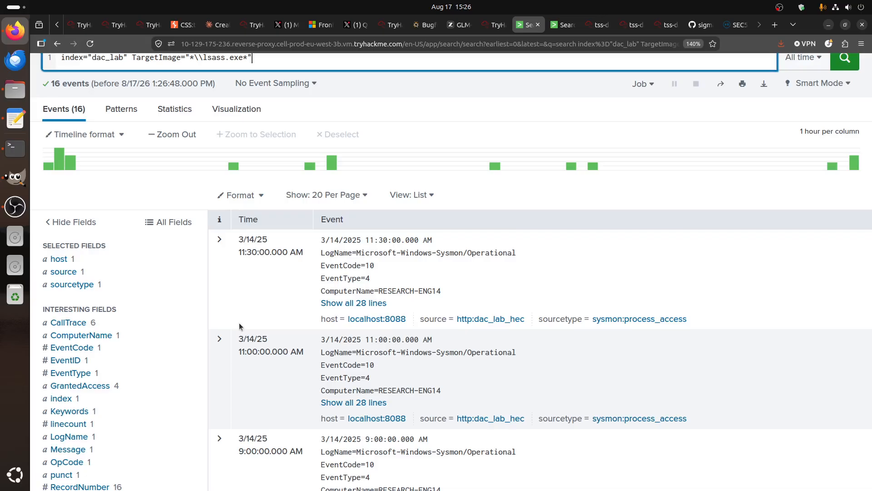
# Add a table command with the fields _time, CallTrace, and User to the lsass.exe search
pyautogui.scroll(1, 345, 173)
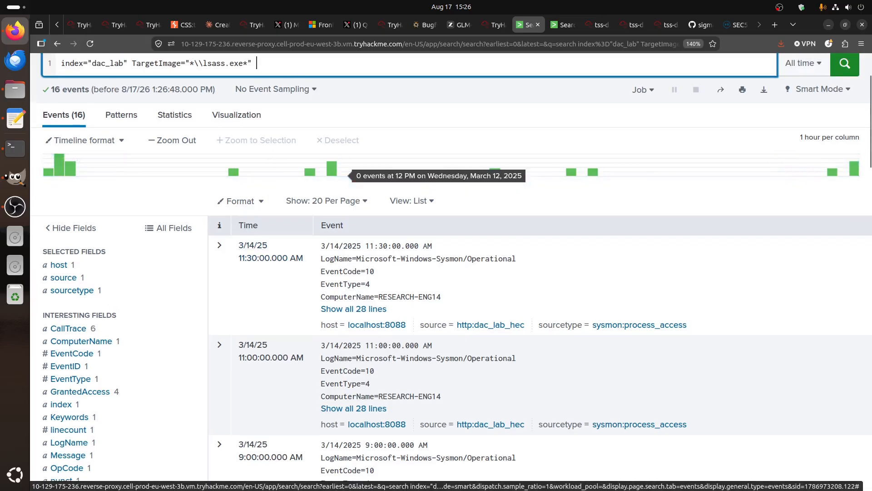
pyautogui.write('| table ')
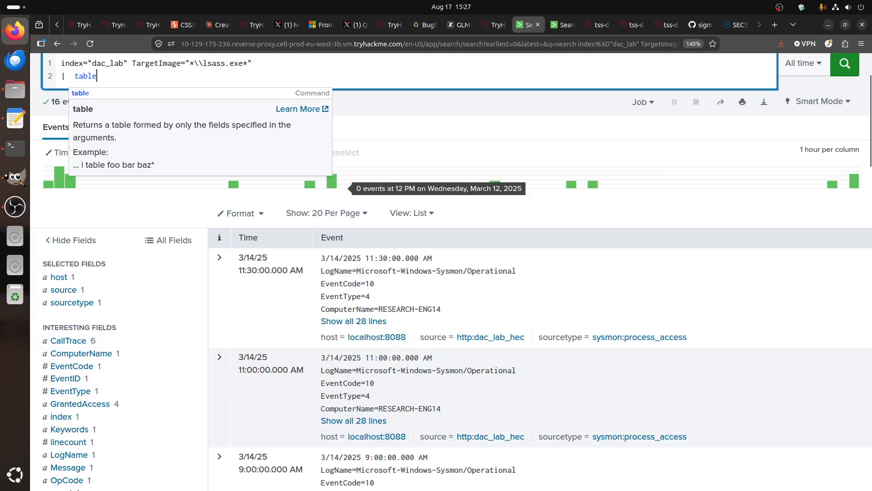
pyautogui.write(')ti')
pyautogui.press('BackSpace')
pyautogui.press('BackSpace')
pyautogui.press('BackSpace')
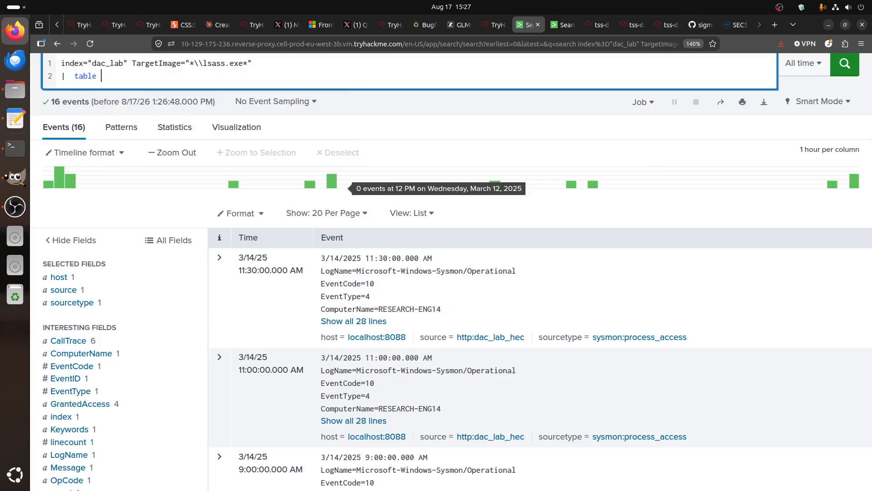
pyautogui.write('_time CallTrace User')
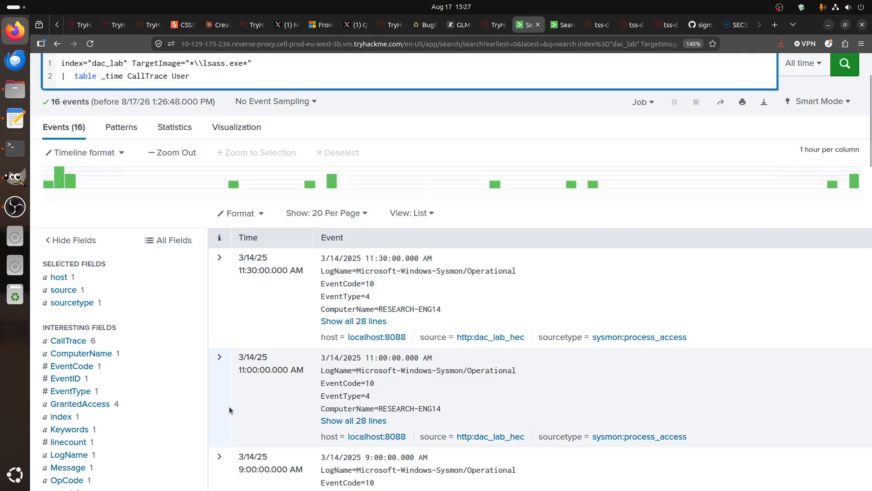
# Append the fields SourceUser, SourceImage, and TargetImage to the table command, checking their names against the available fields
pyautogui.scroll(-5, 159, 406)
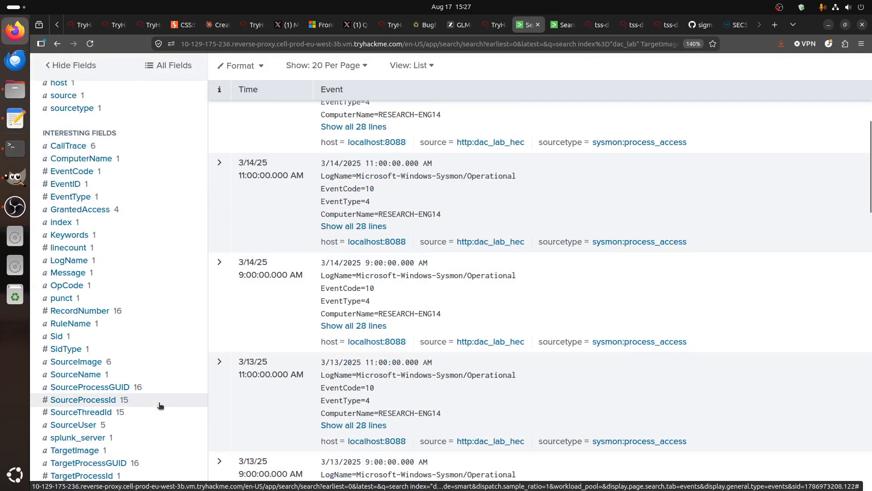
pyautogui.scroll(7, 299, 298)
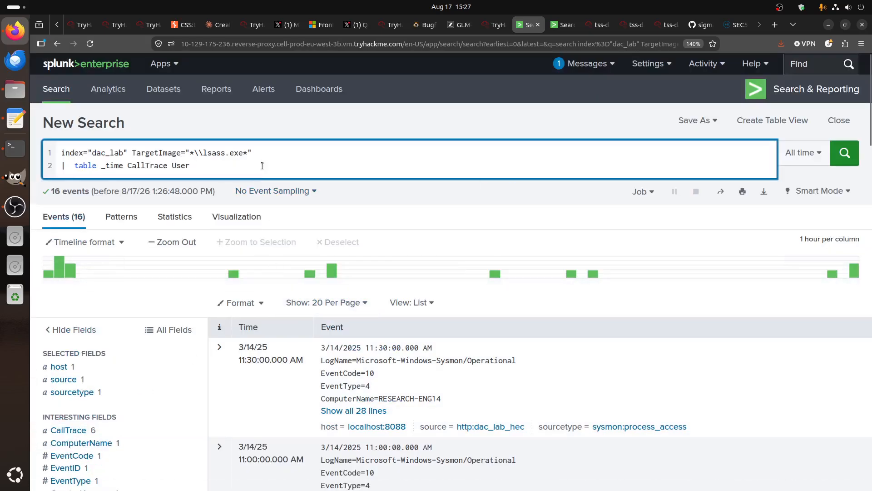
pyautogui.write('Source')
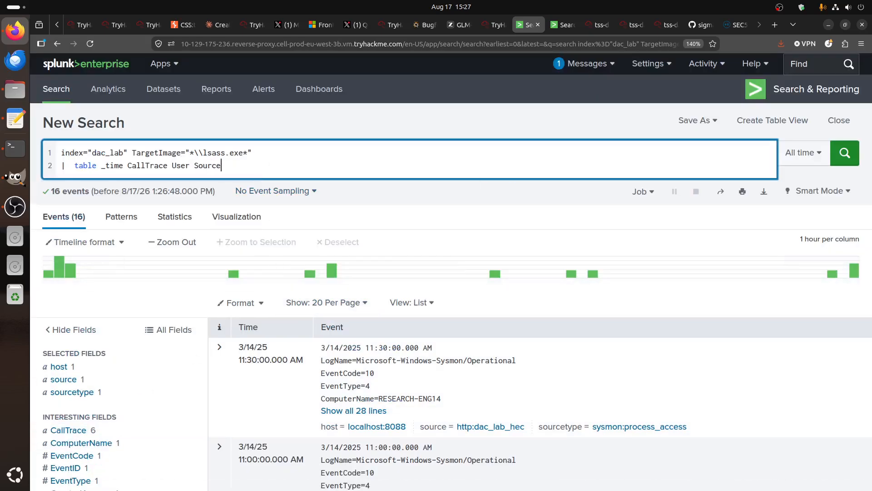
pyautogui.write('User')
pyautogui.scroll(-10, 312, 383)
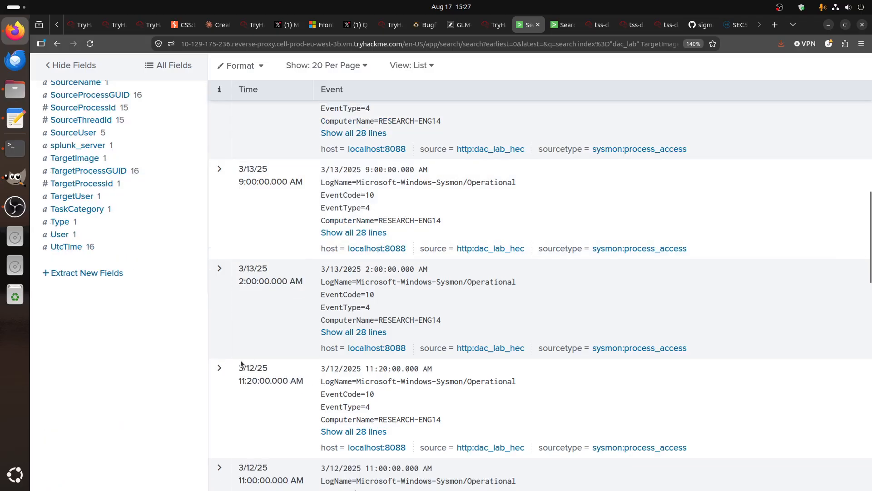
pyautogui.scroll(2, 143, 296)
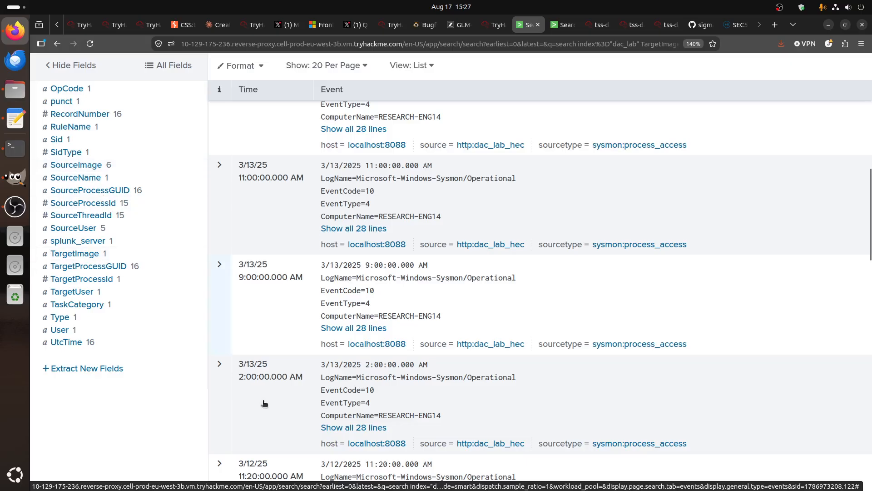
pyautogui.scroll(5, 212, 294)
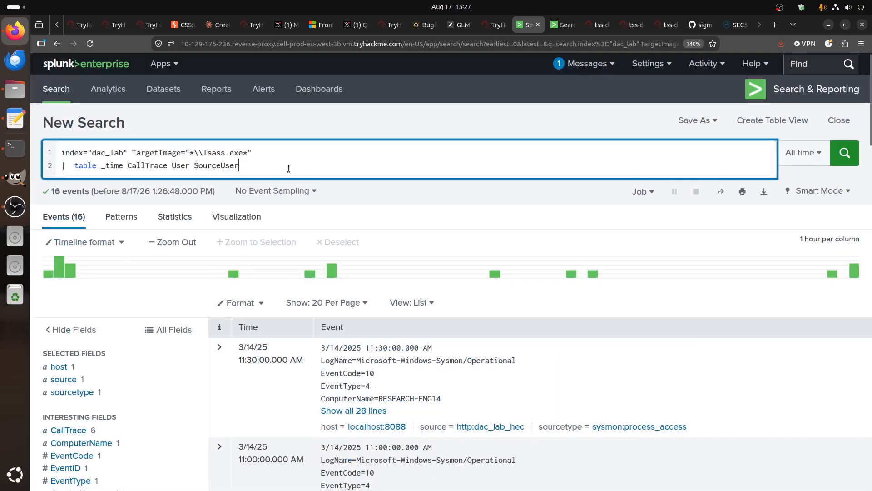
pyautogui.write('SourceIma')
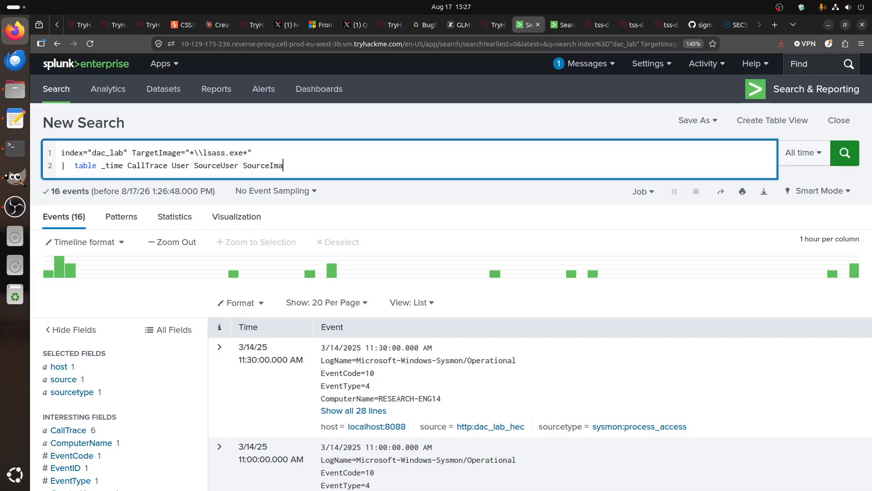
pyautogui.write('ge')
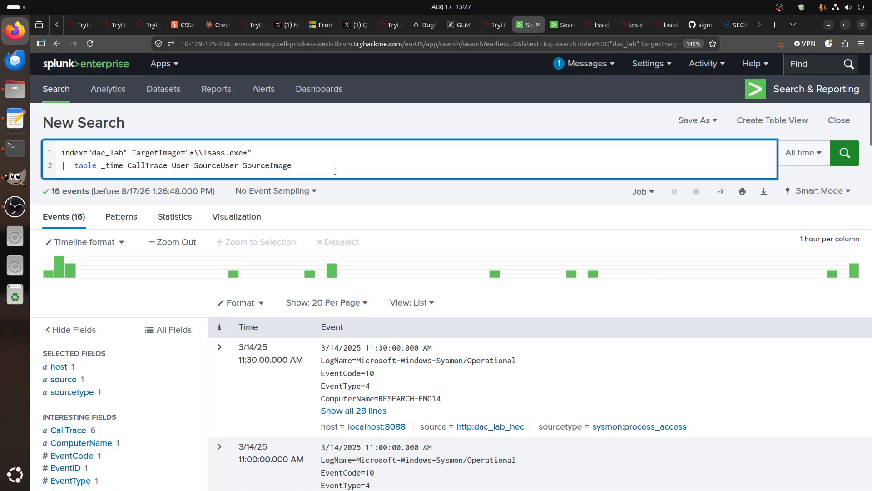
pyautogui.write(' T')
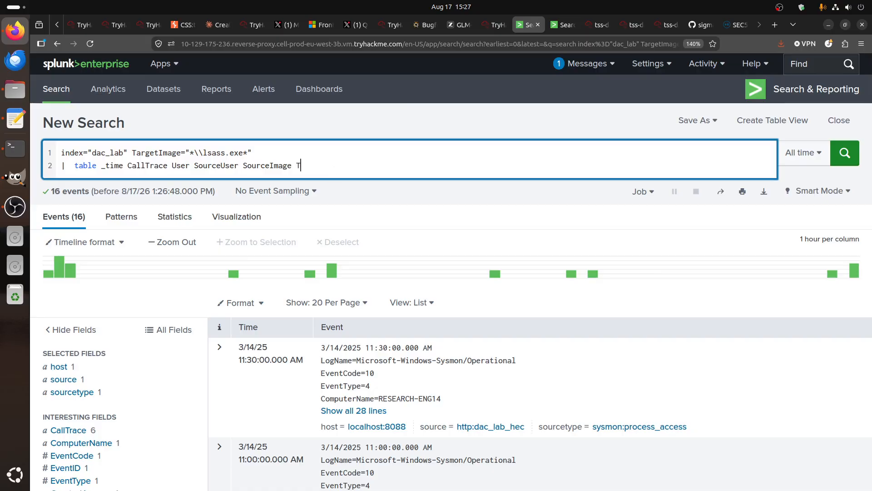
pyautogui.write('argetImage')
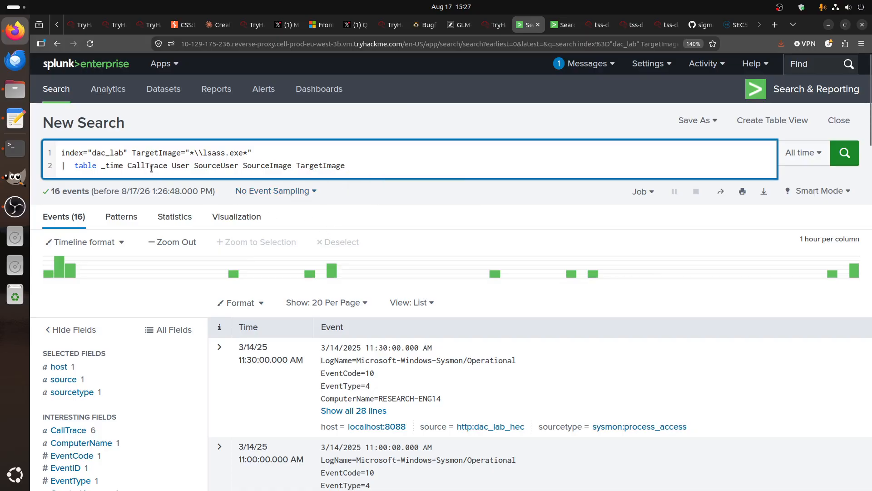
# Move the CallTrace field to the end of the table command, after TargetImage
pyautogui.doubleClick(152, 168)
pyautogui.hotkey('ctrl', 'c')
pyautogui.press('BackSpace')
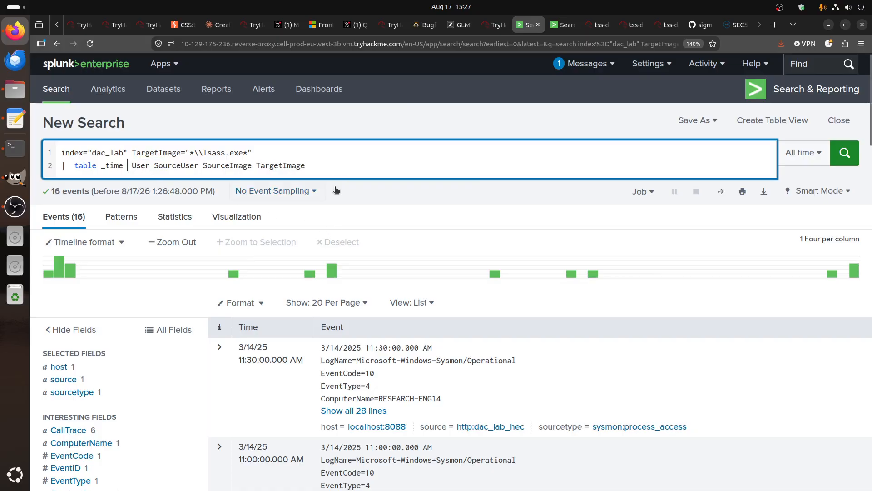
pyautogui.click(351, 166)
pyautogui.hotkey('ctrl', 'v')
pyautogui.click(131, 171)
pyautogui.click(189, 171)
# Check the values of the GrantedAccess field and append GrantedAccess as the last field of the table command
pyautogui.scroll(-5, 114, 296)
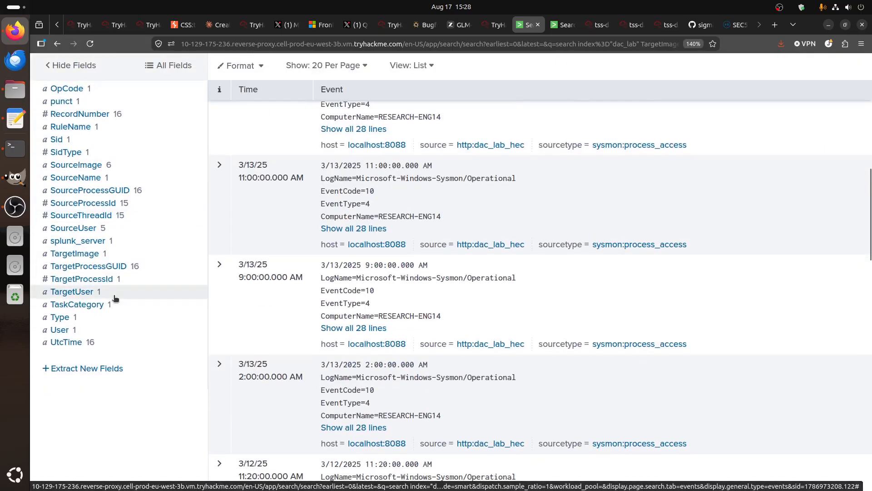
pyautogui.scroll(5, 115, 298)
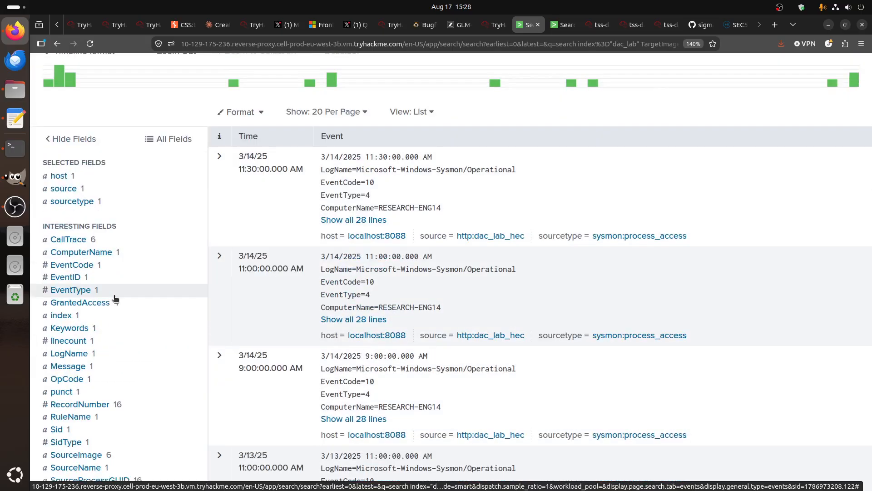
pyautogui.click(92, 303)
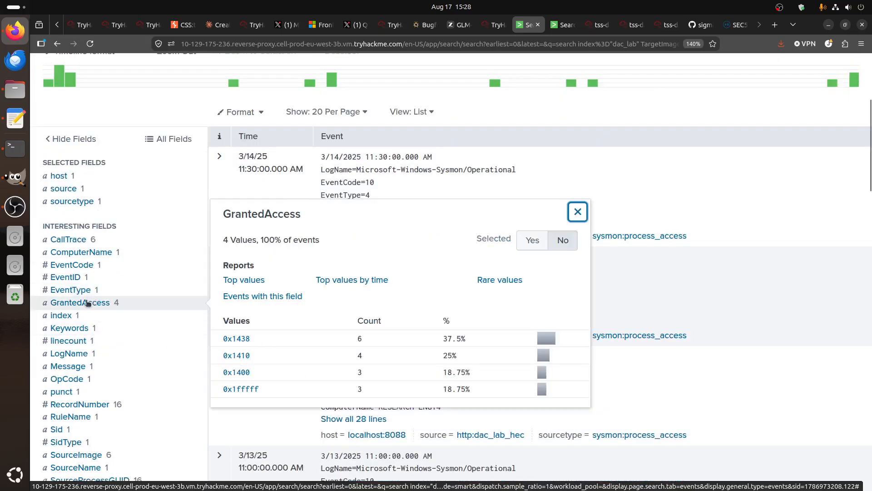
pyautogui.click(503, 169)
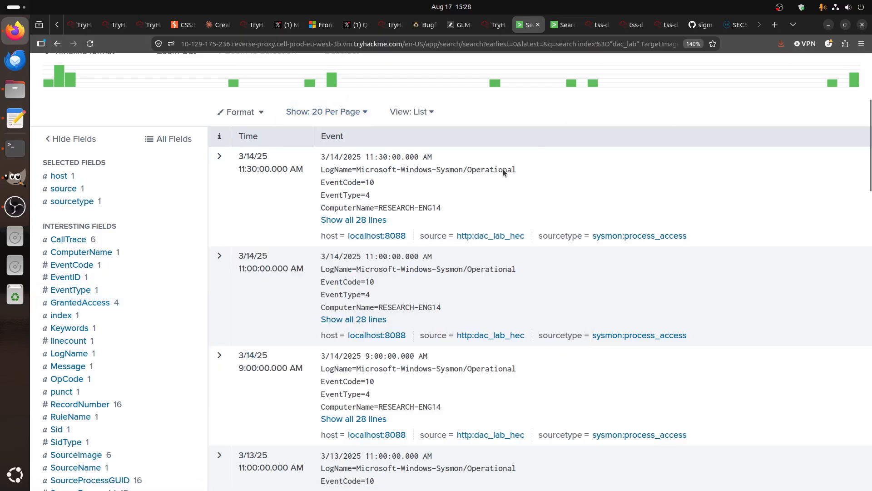
pyautogui.scroll(4, 503, 169)
pyautogui.click(404, 170)
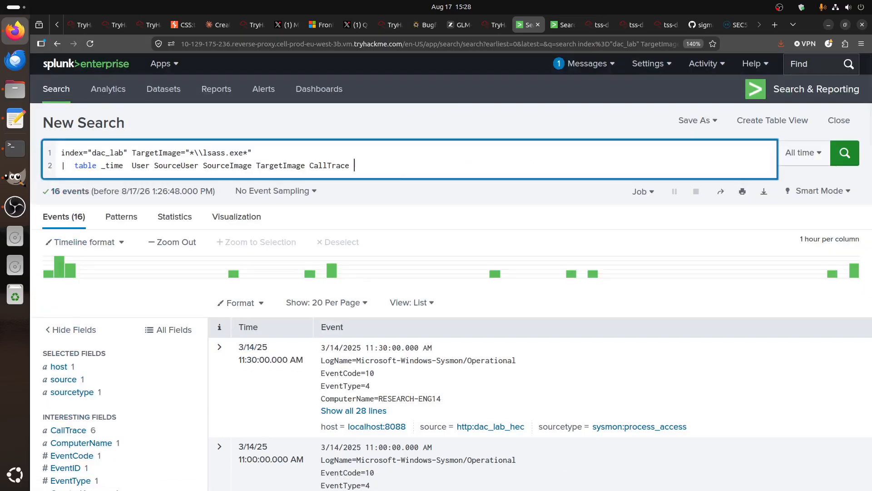
pyautogui.write('GrantedAc')
pyautogui.write('cess ')
# Add sort _time to the query, run it, and examine the call traces and access masks, especially the comsvcs entry
pyautogui.write('|  sort')
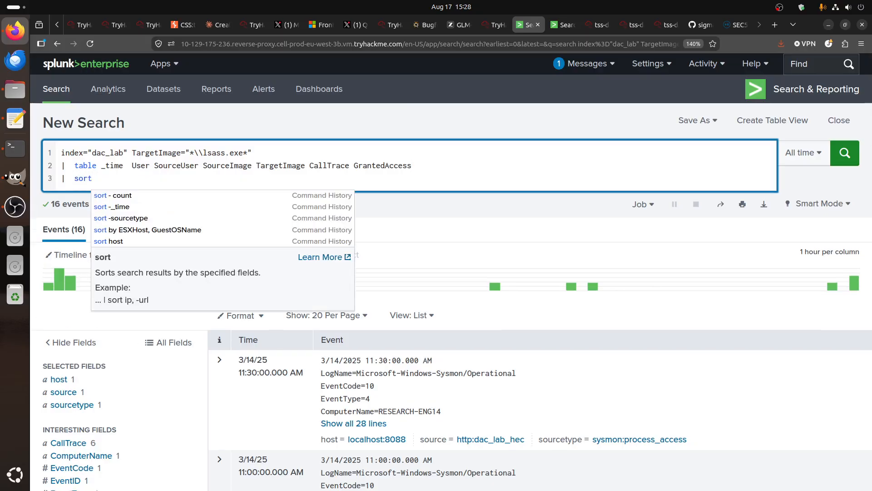
pyautogui.write(' _time')
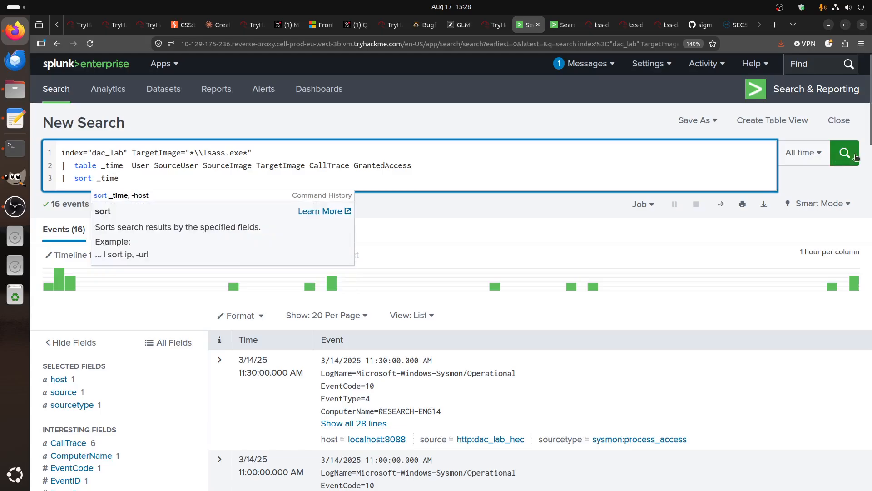
pyautogui.click(849, 160)
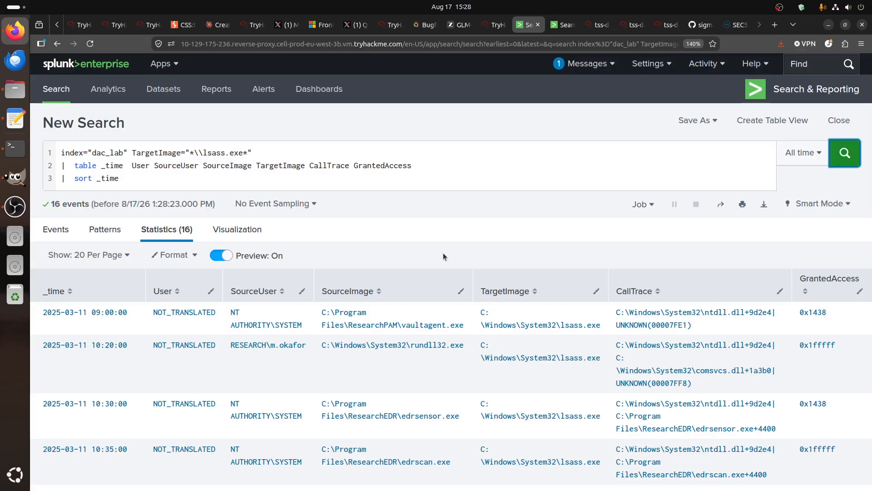
pyautogui.scroll(-2, 815, 391)
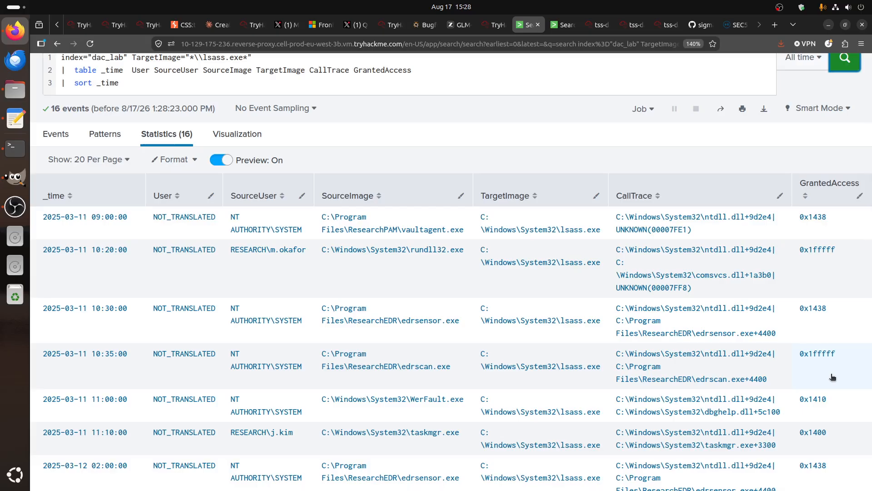
pyautogui.moveTo(696, 279); pyautogui.dragTo(727, 284)
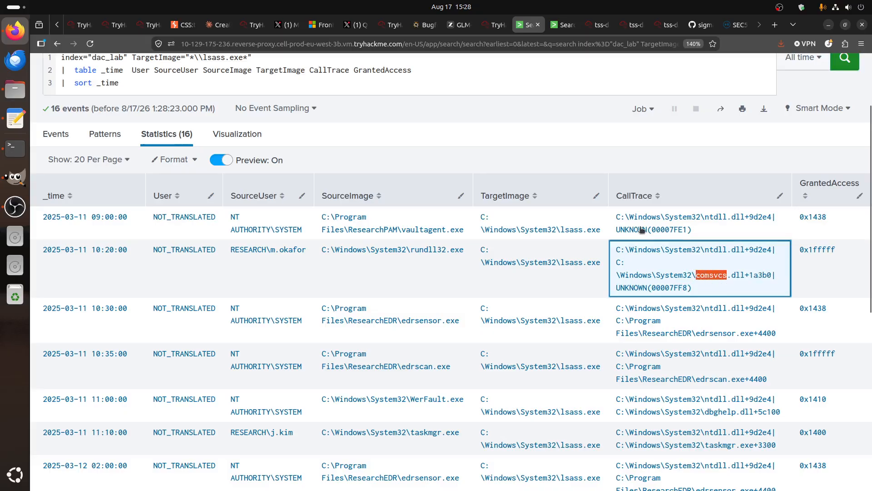
pyautogui.click(569, 128)
# Review the known-benign notes on the Research EDR sensor, WerFault.exe crash handling, and the PAM vault agent in the detections repository
pyautogui.click(662, 29)
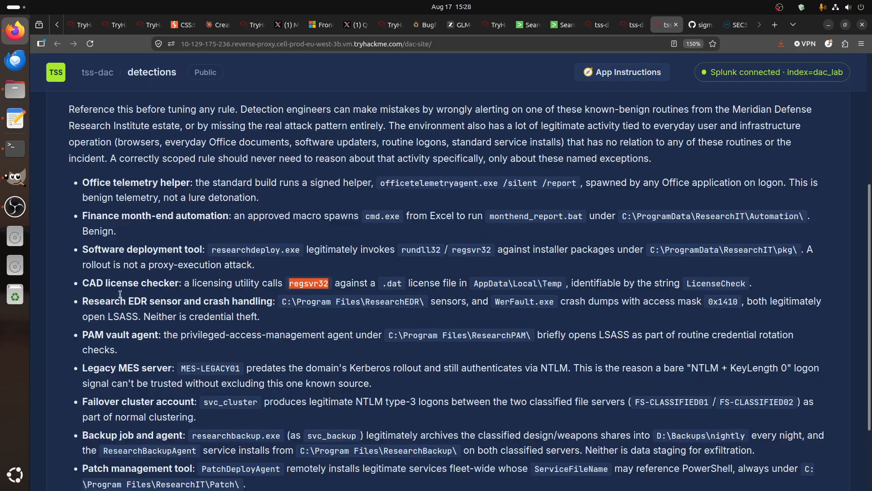
pyautogui.moveTo(121, 283); pyautogui.dragTo(128, 282)
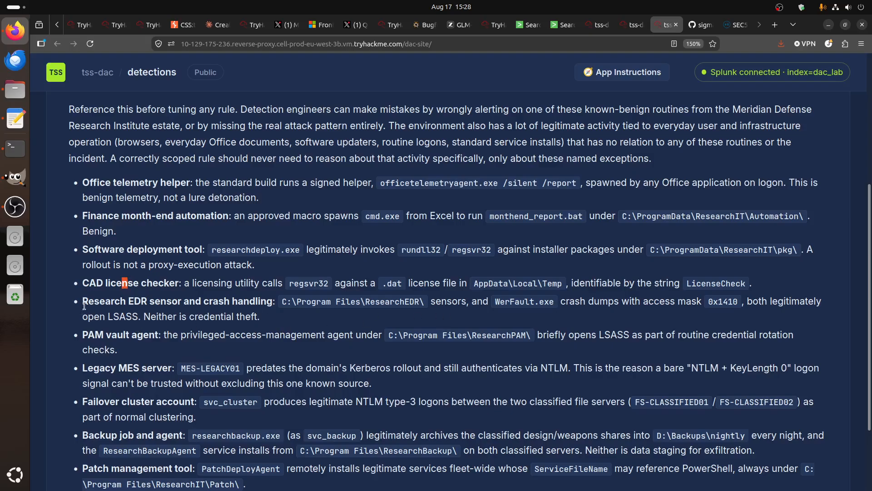
pyautogui.moveTo(121, 350); pyautogui.dragTo(113, 307)
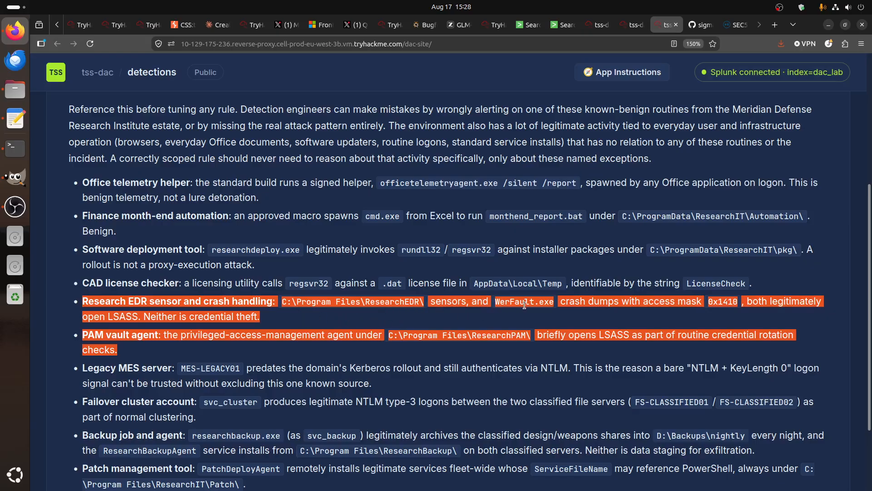
pyautogui.moveTo(496, 302); pyautogui.dragTo(550, 302)
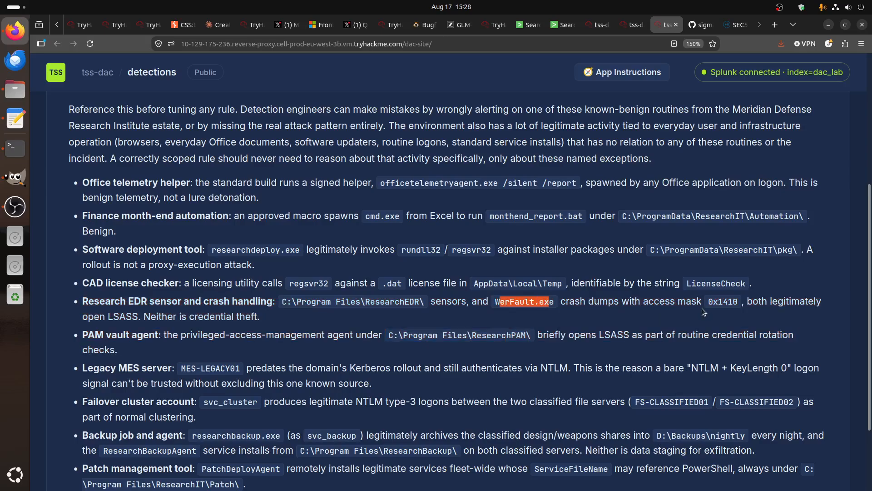
pyautogui.moveTo(735, 303); pyautogui.dragTo(708, 303)
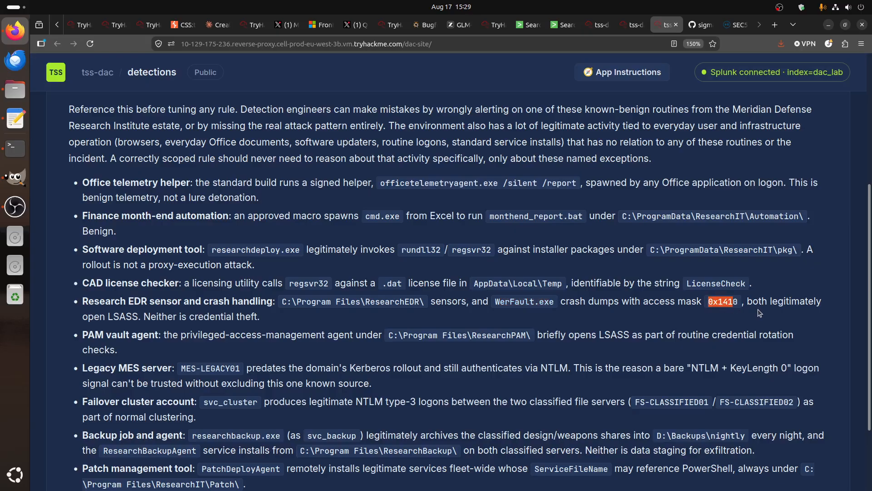
pyautogui.click(140, 322)
pyautogui.moveTo(531, 336); pyautogui.dragTo(449, 331)
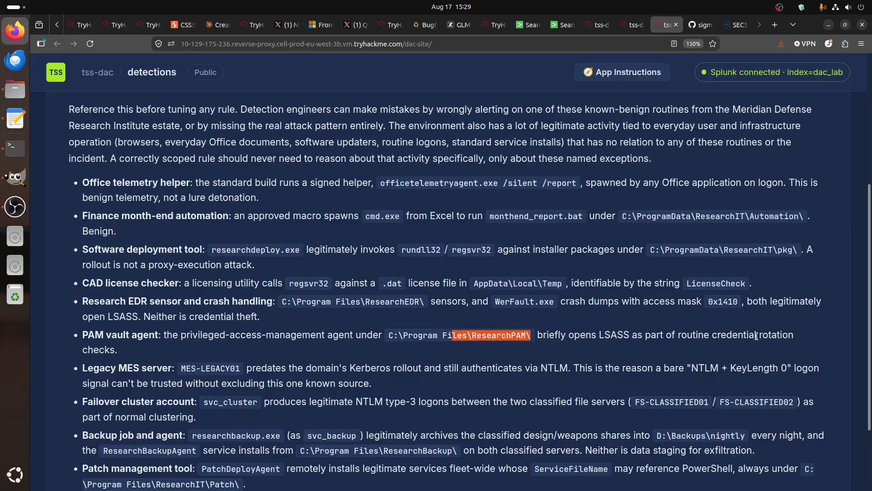
# Return to editing rules/lsass_credential_access.yml and rename the selection block under detection to selection_target
pyautogui.click(601, 25)
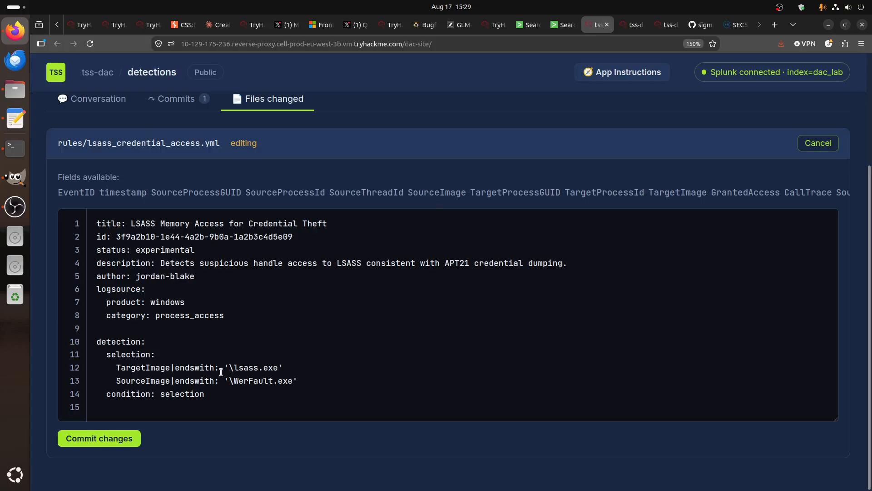
pyautogui.click(297, 369)
pyautogui.click(149, 354)
pyautogui.write('_access')
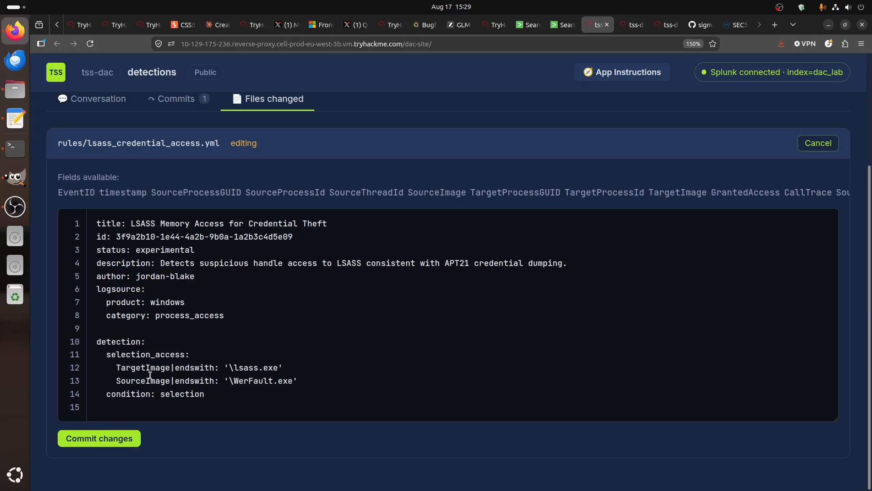
pyautogui.doubleClick(166, 357)
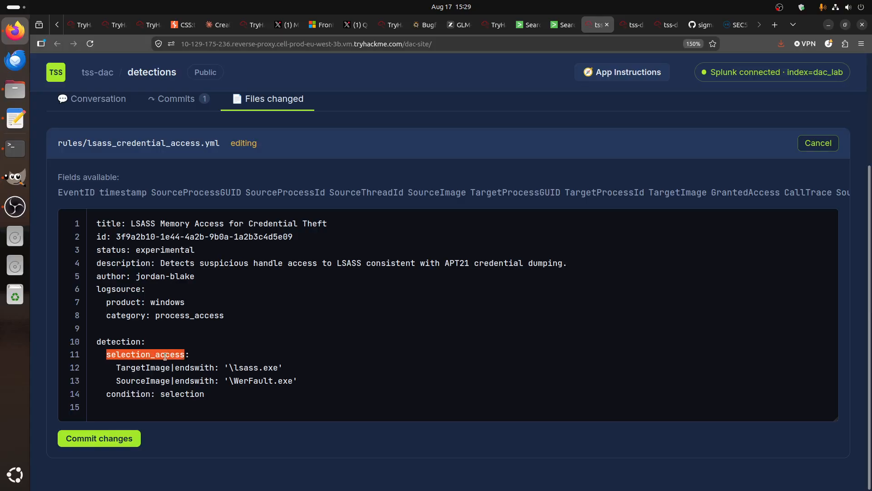
pyautogui.tripleClick(165, 353)
pyautogui.click(154, 355)
pyautogui.moveTo(155, 355); pyautogui.dragTo(186, 353)
pyautogui.write('target')
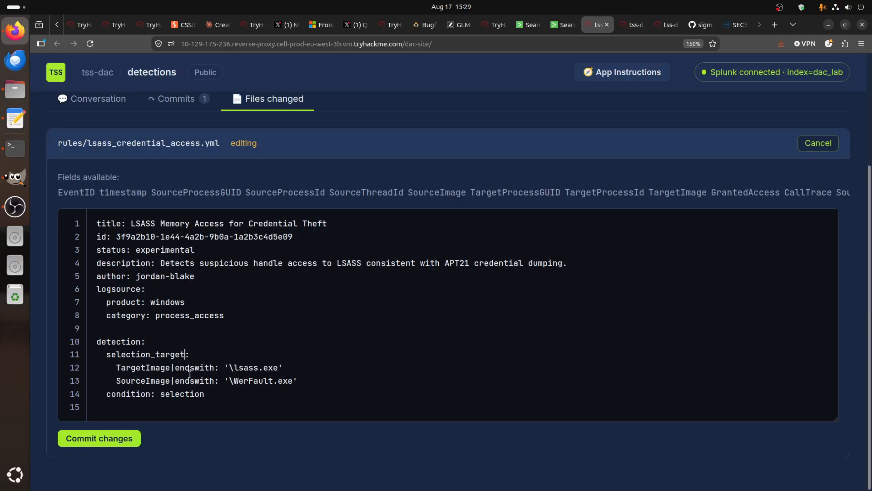
# Insert blank lines after the TargetImage|endswith line of selection_target, separating it from the SourceImage condition
pyautogui.click(293, 368)
pyautogui.press('Return')
pyautogui.press('Return')
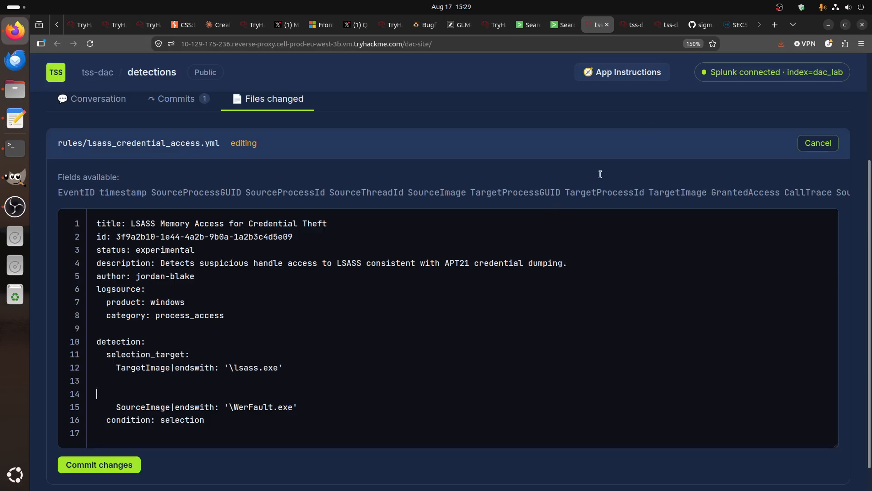
# Compare the GrantedAccess masks in SigmaHQ's proc_access_win_lsass_memdump.yml with the Splunk LSASS results and the PR #3 incident notes
pyautogui.click(693, 29)
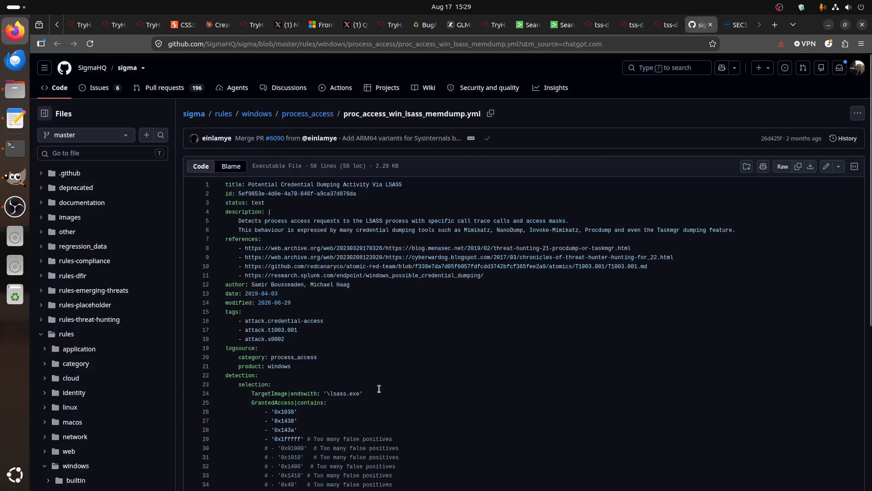
pyautogui.scroll(-3, 284, 398)
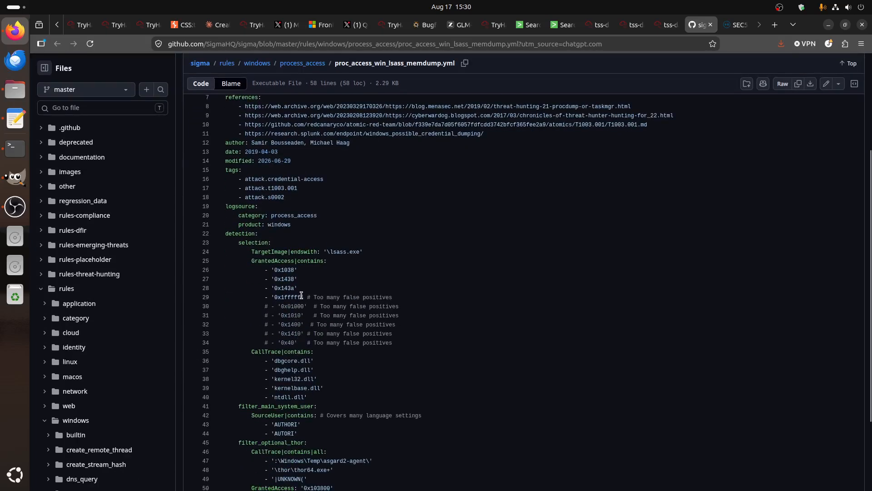
pyautogui.moveTo(301, 295); pyautogui.dragTo(256, 262)
pyautogui.click(284, 271)
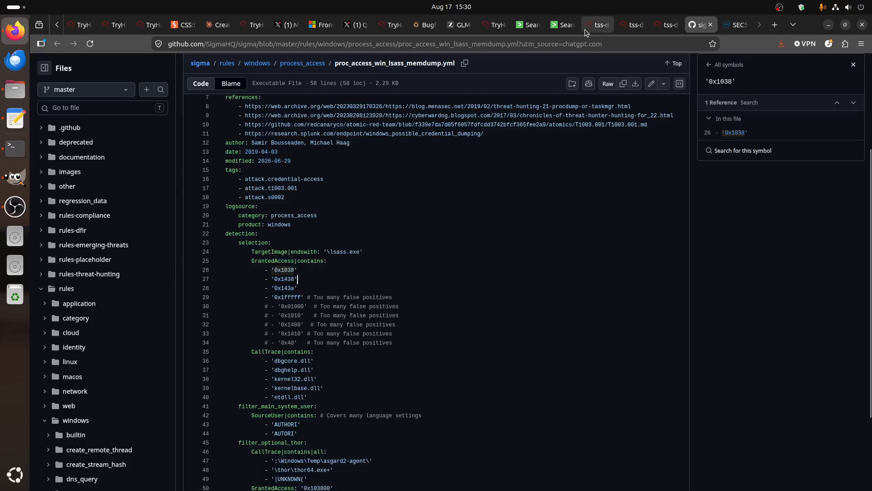
pyautogui.click(564, 25)
pyautogui.click(528, 25)
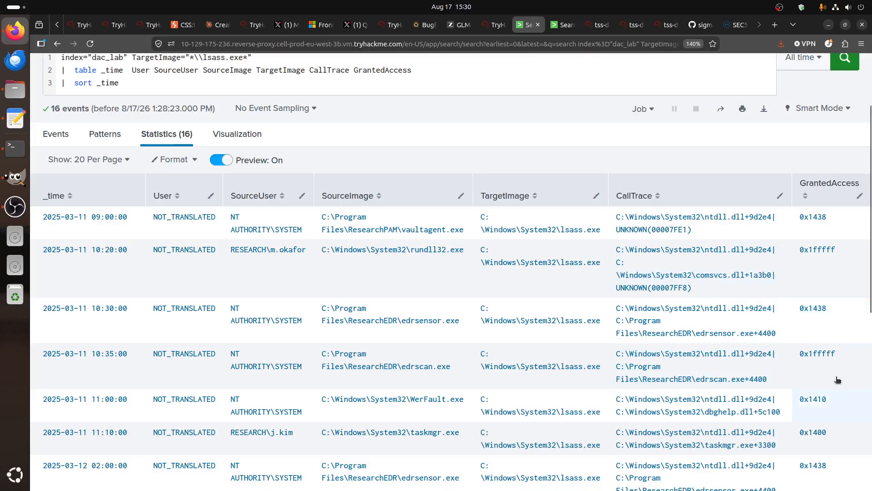
pyautogui.click(631, 25)
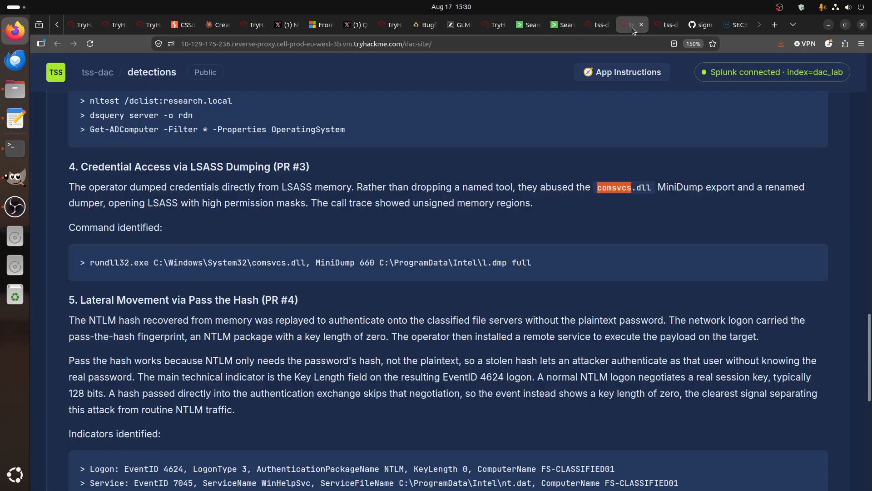
pyautogui.click(590, 27)
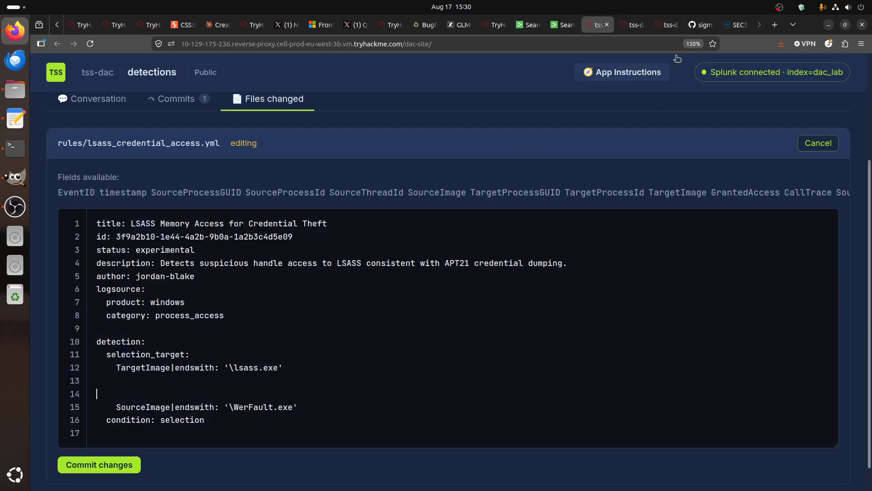
# Copy the GrantedAccess|contains block with masks 0x1038, 0x1438, 0x143a and 0x1fffff from the SigmaHQ rule and return to the rule editor
pyautogui.click(691, 27)
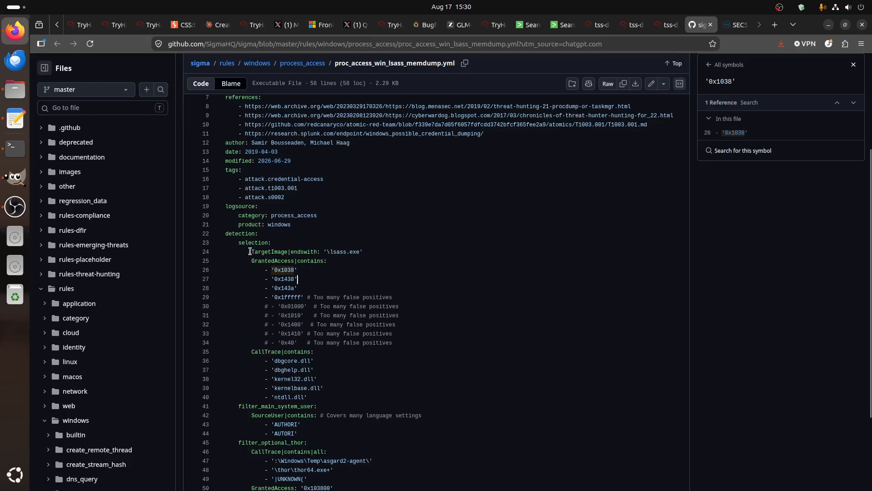
pyautogui.moveTo(253, 251); pyautogui.dragTo(304, 293)
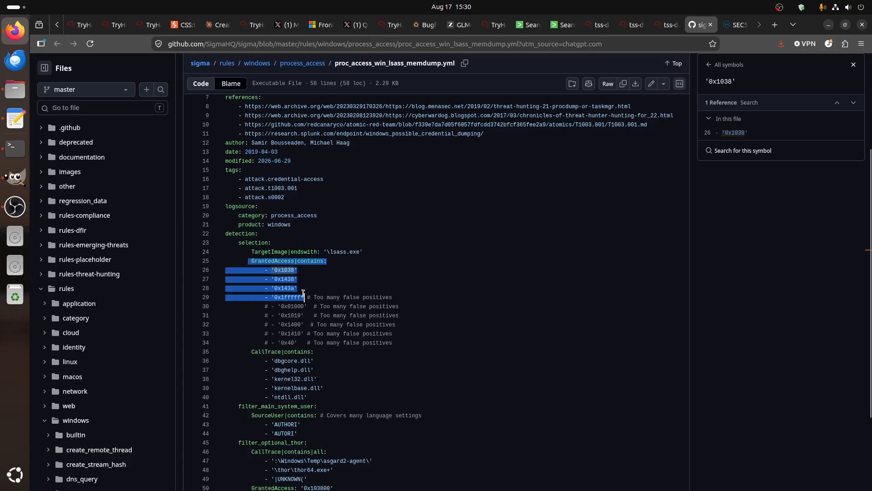
pyautogui.hotkey('ctrl', 'c')
pyautogui.click(601, 25)
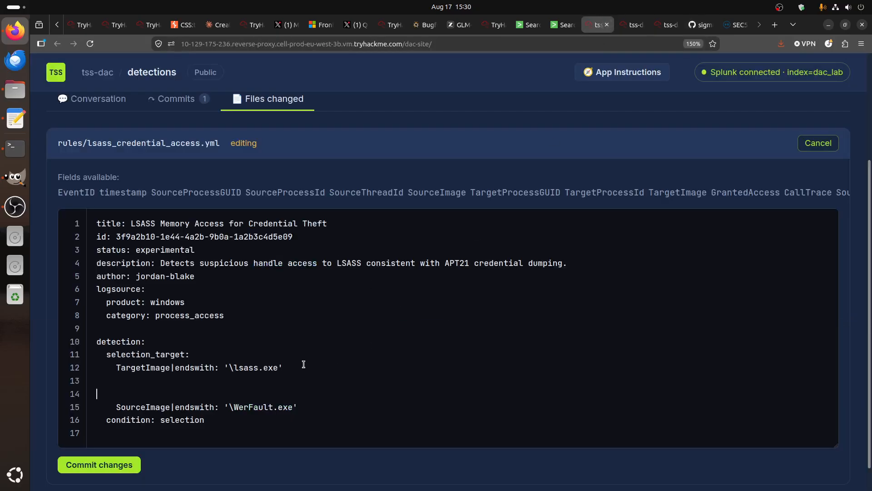
# Add a selection_access block below selection_target in the rule's detection section
pyautogui.click(183, 381)
pyautogui.press('Return')
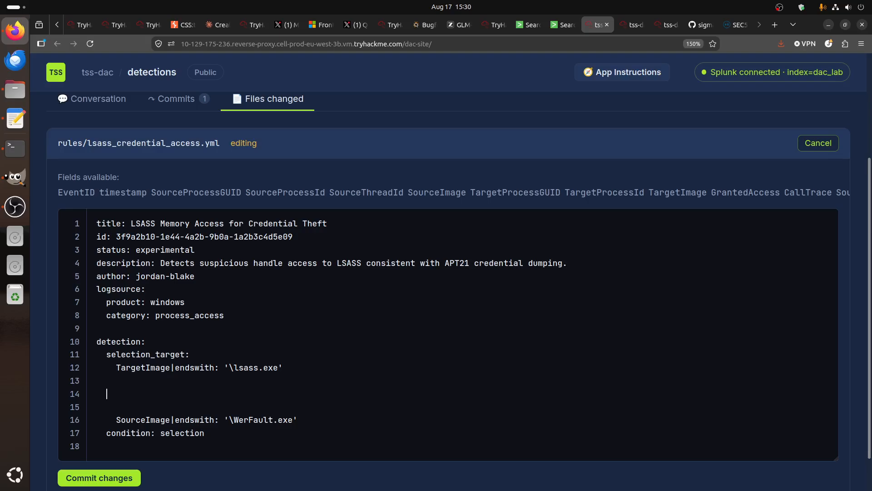
pyautogui.write('selection_access:')
pyautogui.press('Return')
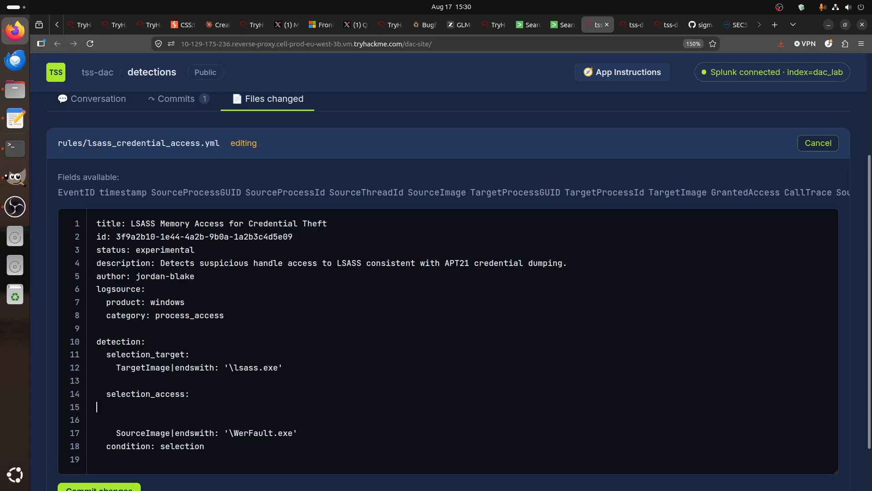
# Paste the copied GrantedAccess|contains masks under selection_access and correct the indentation of all four list items
pyautogui.hotkey('ctrl', 'v')
pyautogui.click(102, 406)
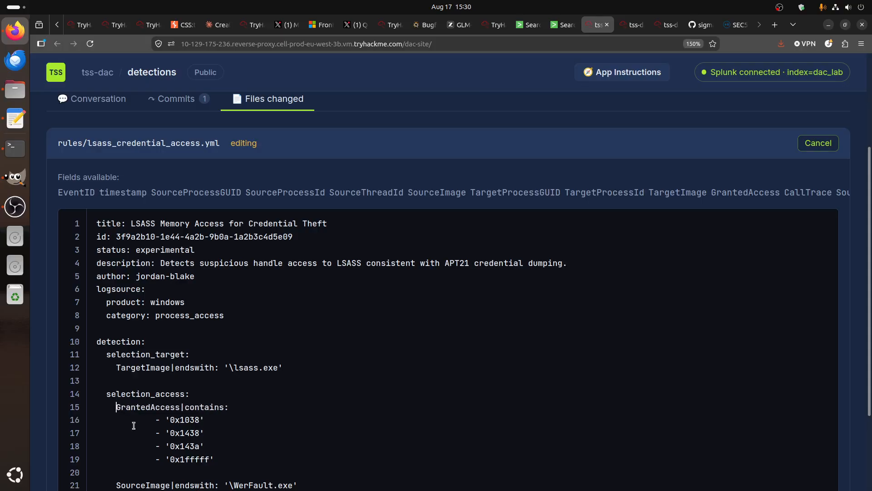
pyautogui.press('Delete')
pyautogui.press('Delete')
pyautogui.press('Delete')
pyautogui.press('Delete')
pyautogui.press('Delete')
pyautogui.press('Delete')
pyautogui.press('Delete')
pyautogui.press('Delete')
pyautogui.press('Delete')
pyautogui.press('Delete')
pyautogui.press('Delete')
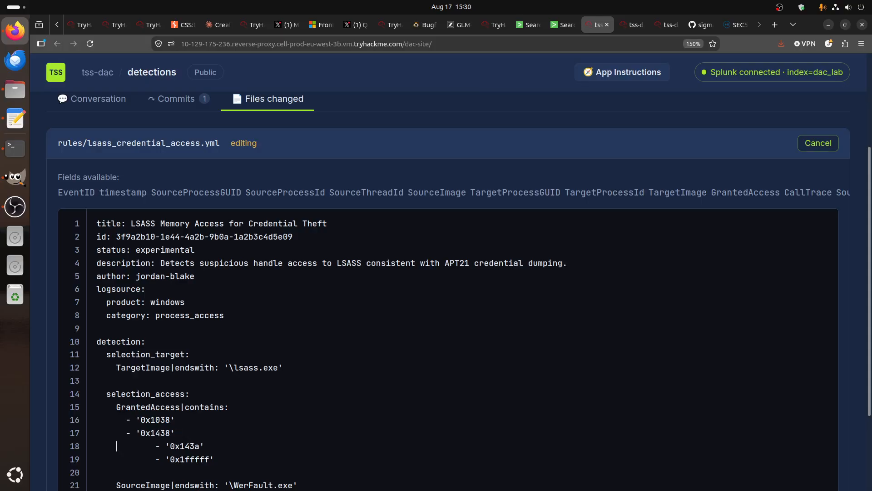
pyautogui.press('Delete')
pyautogui.press('Delete')
pyautogui.press('Delete')
pyautogui.press('Delete')
pyautogui.press('Delete')
pyautogui.press('Delete')
pyautogui.press('Delete')
pyautogui.press('Delete')
pyautogui.press('Delete')
pyautogui.press('Delete')
pyautogui.press('Delete')
pyautogui.press('Delete')
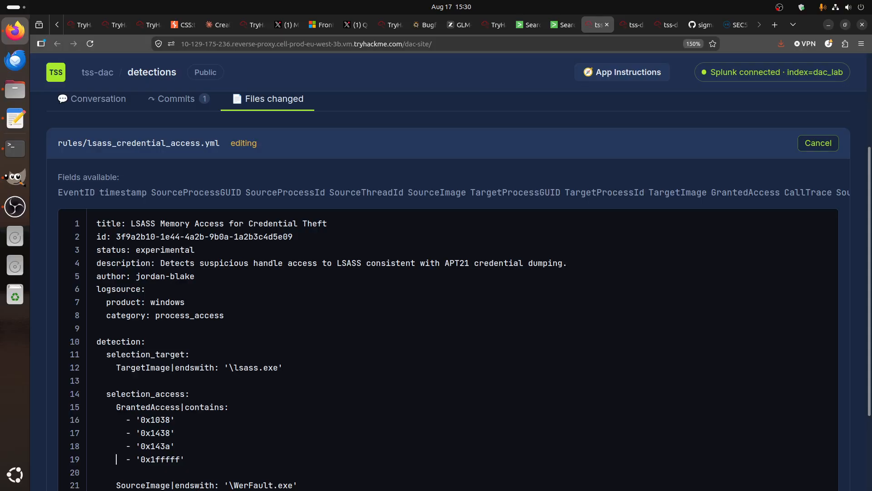
pyautogui.scroll(-3, 185, 398)
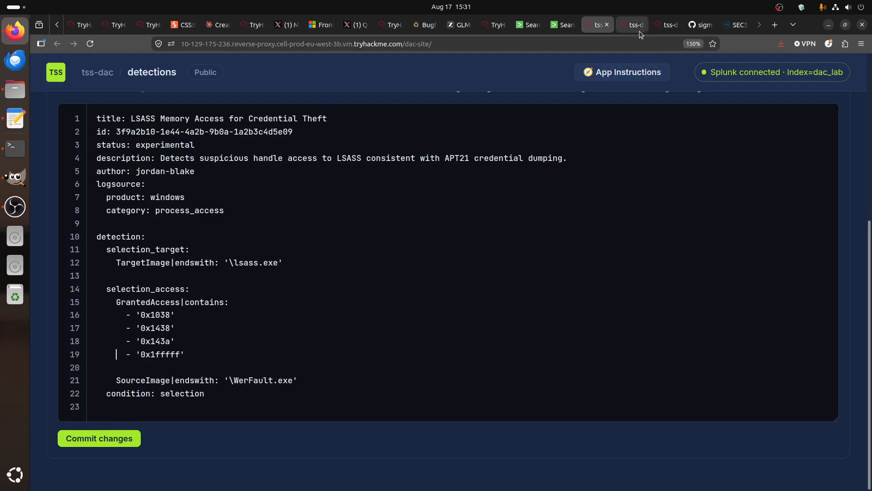
# Review the known-benign notes and the PR #3 LSASS dumping section, including its comsvcs.dll reference and identified rundll32 command
pyautogui.click(671, 26)
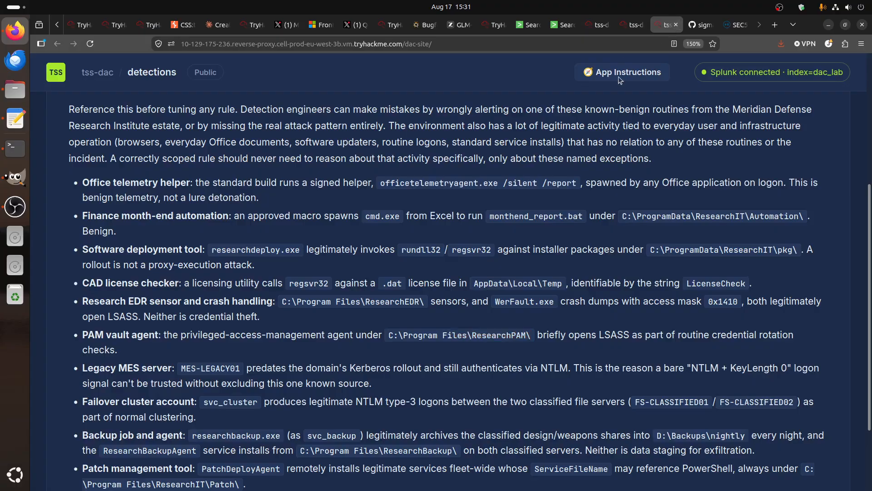
pyautogui.click(627, 27)
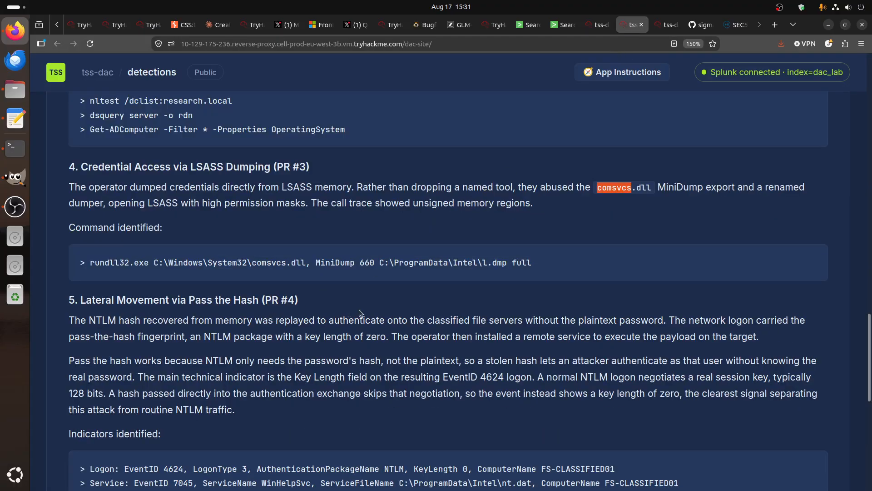
pyautogui.moveTo(598, 187); pyautogui.dragTo(654, 187)
pyautogui.moveTo(159, 262); pyautogui.dragTo(304, 263)
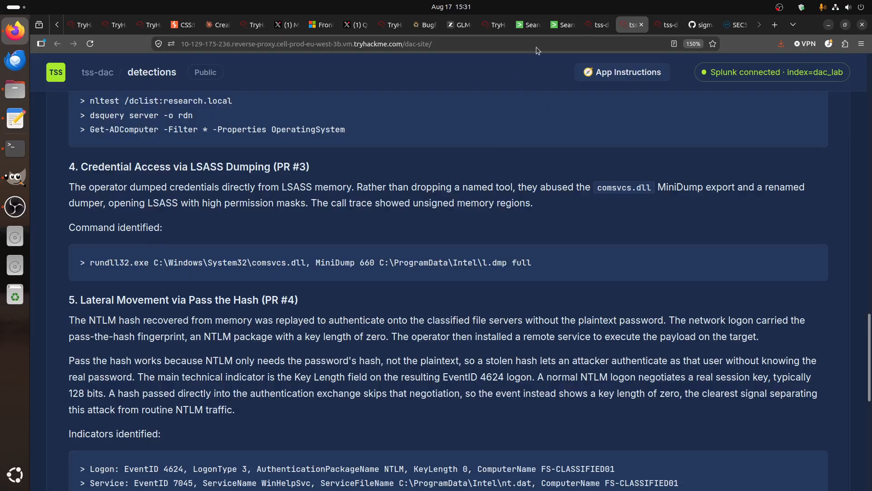
# Sort the Splunk LSASS results by _time, newest first, and examine the CallTrace values against each source image and access mask
pyautogui.click(559, 26)
pyautogui.click(531, 25)
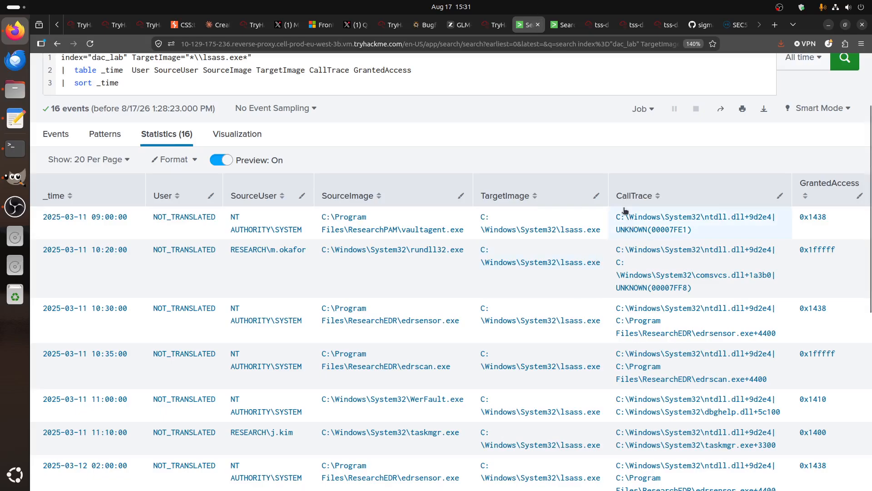
pyautogui.moveTo(617, 197); pyautogui.dragTo(649, 196)
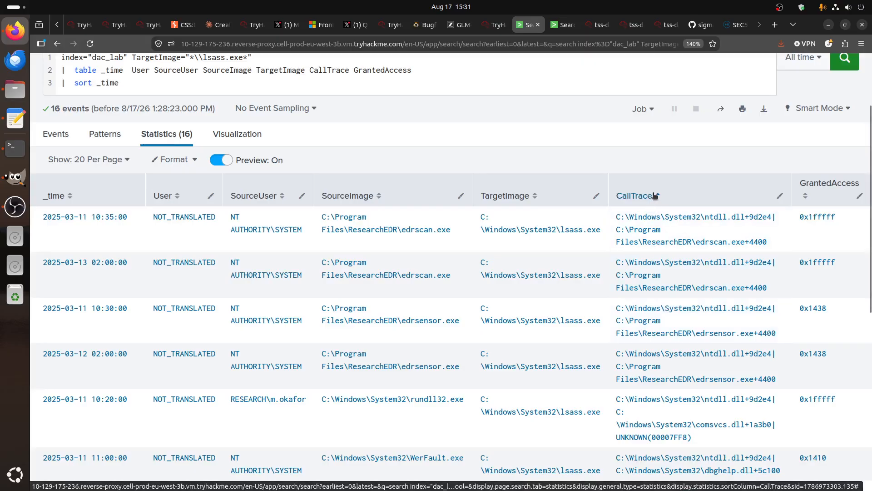
pyautogui.click(56, 195)
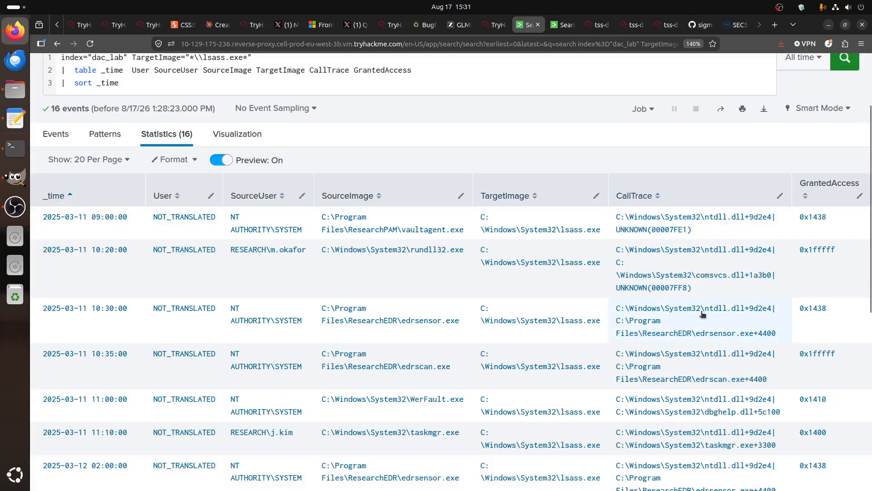
pyautogui.click(64, 197)
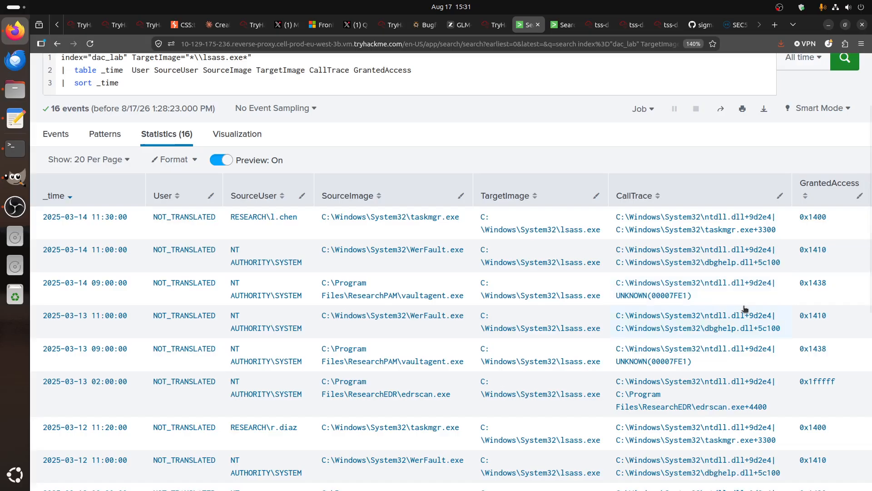
pyautogui.scroll(-5, 746, 309)
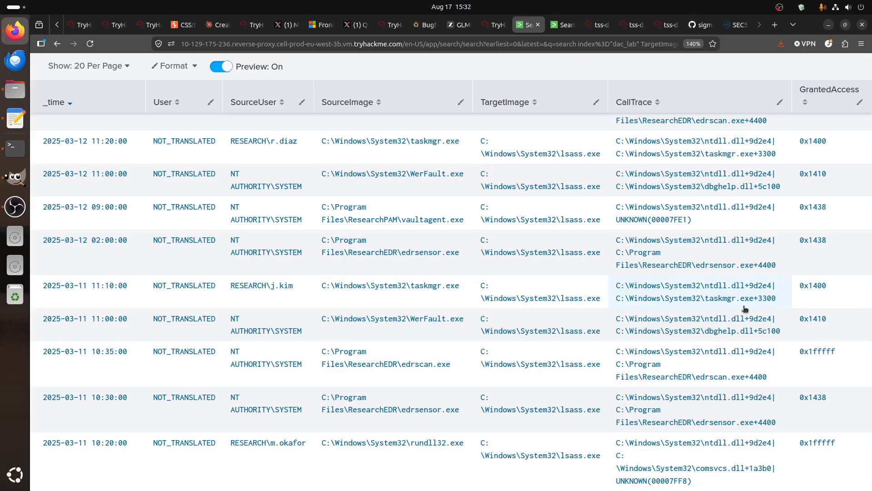
pyautogui.scroll(5, 745, 309)
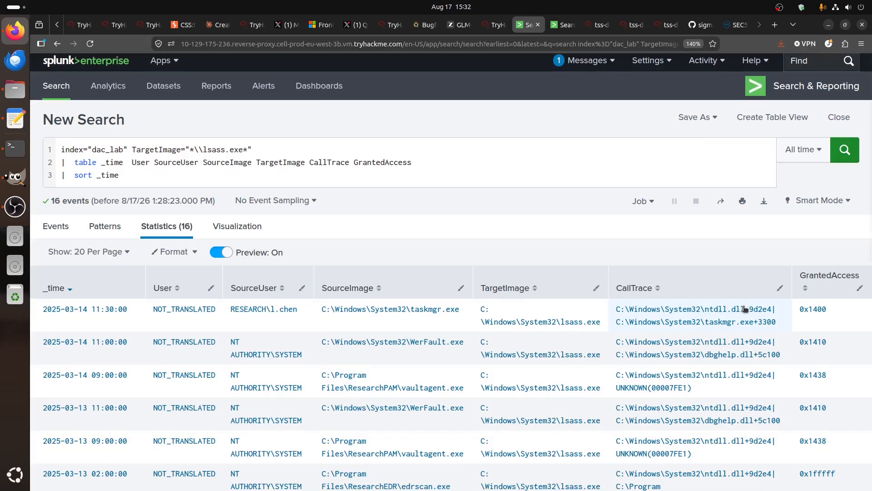
pyautogui.scroll(-5, 745, 309)
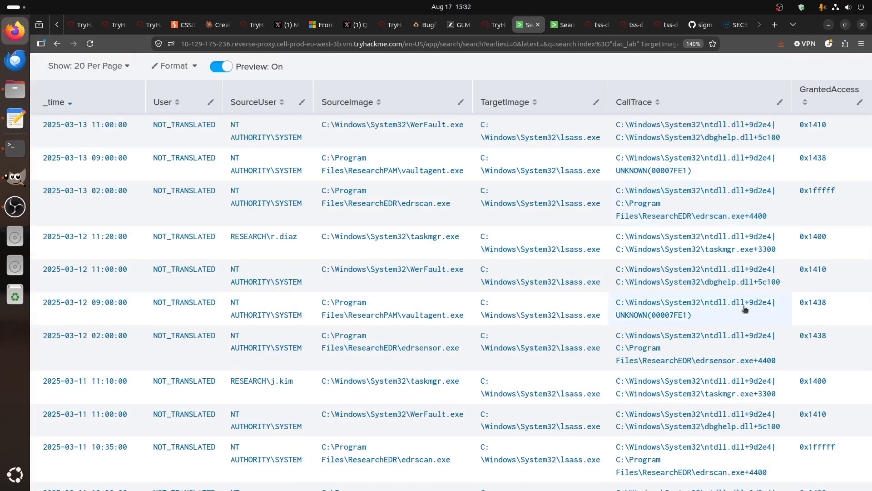
pyautogui.scroll(-3, 729, 286)
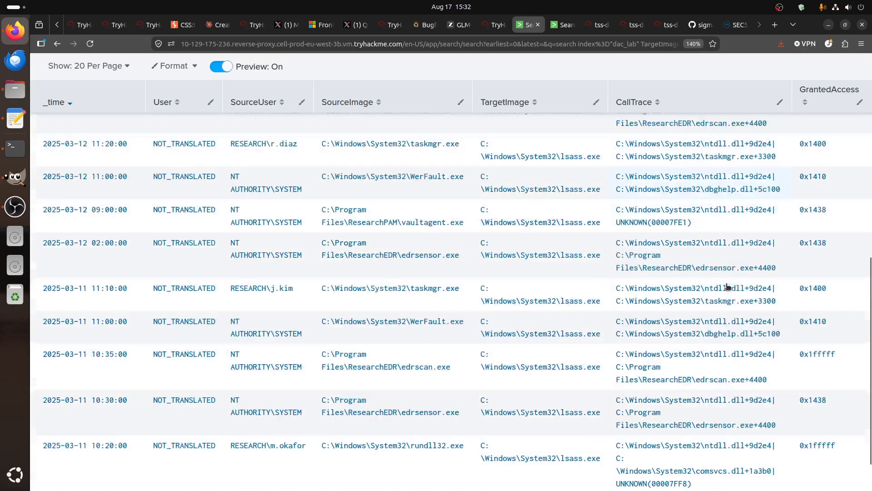
pyautogui.scroll(1, 729, 286)
pyautogui.scroll(-1, 729, 286)
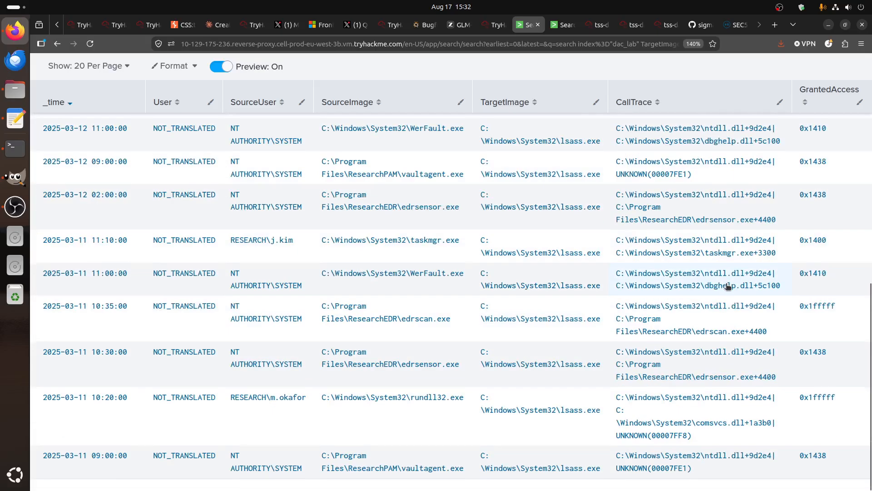
pyautogui.scroll(2, 728, 286)
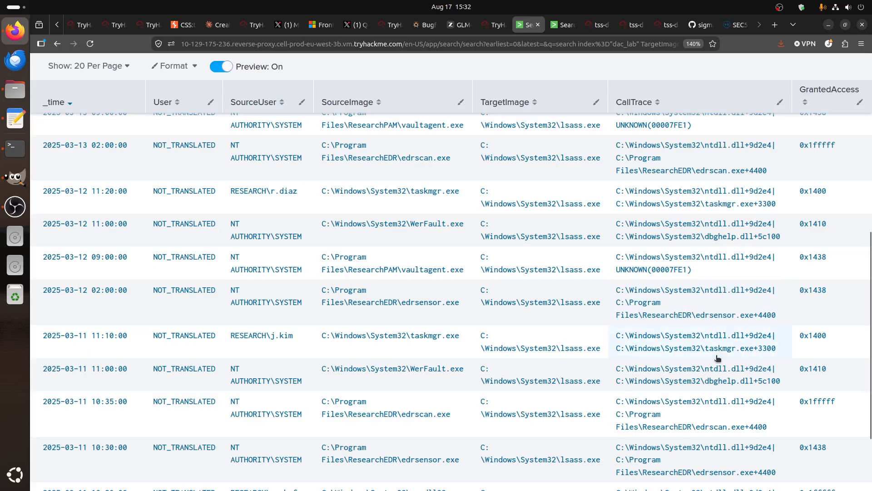
pyautogui.scroll(-2, 718, 358)
pyautogui.scroll(5, 717, 358)
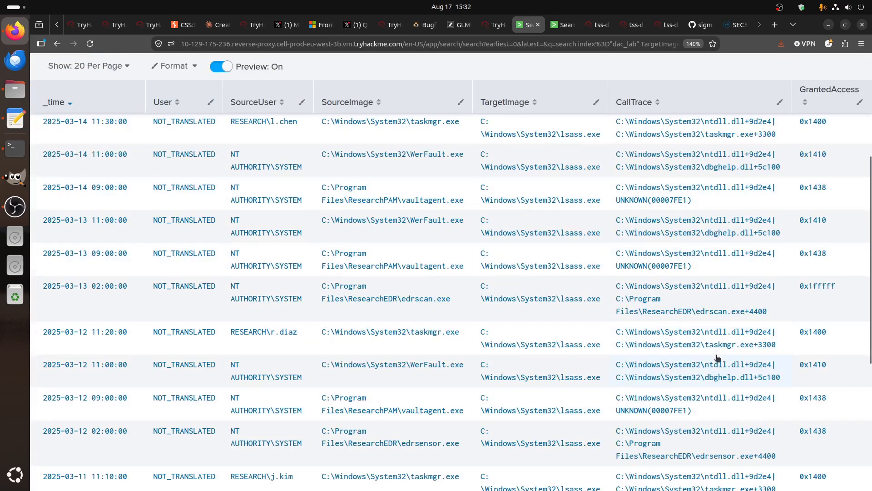
# Compare the comsvcs.dll MiniDump description in the PR #3 notes with the CallTrace of the rundll32.exe event in the Splunk LSASS results
pyautogui.click(599, 25)
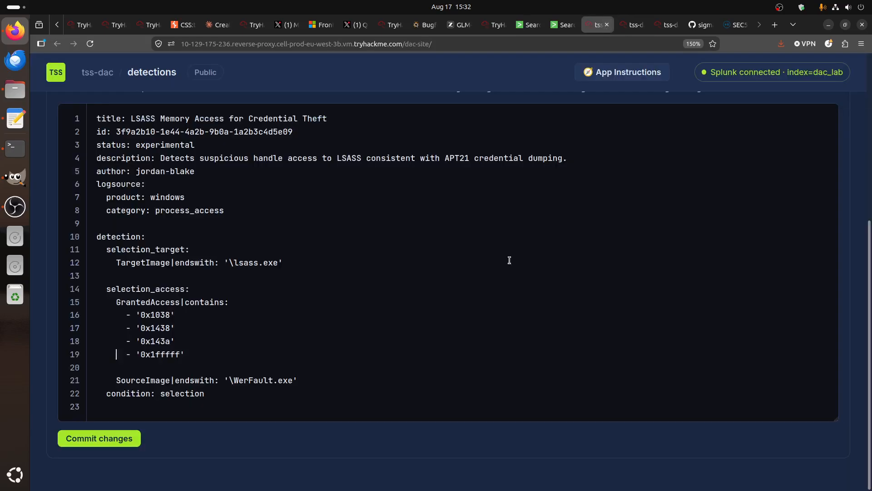
pyautogui.click(632, 25)
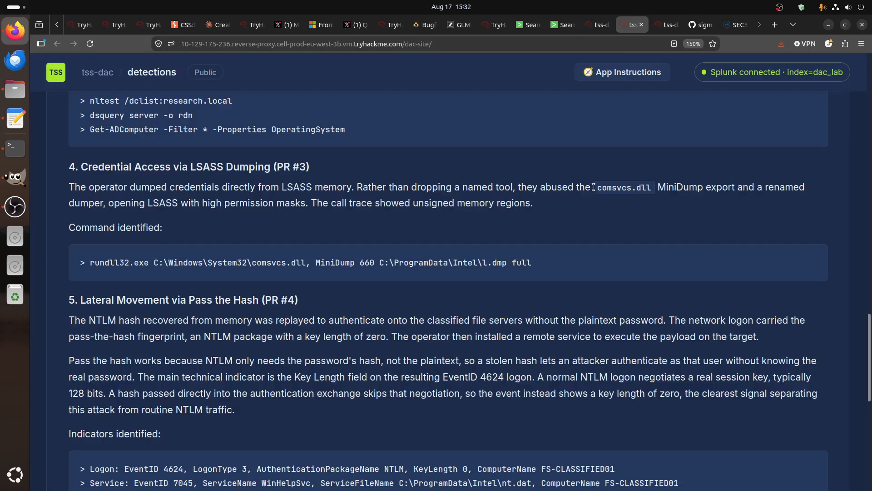
pyautogui.moveTo(593, 188); pyautogui.dragTo(629, 188)
pyautogui.click(595, 27)
pyautogui.click(550, 27)
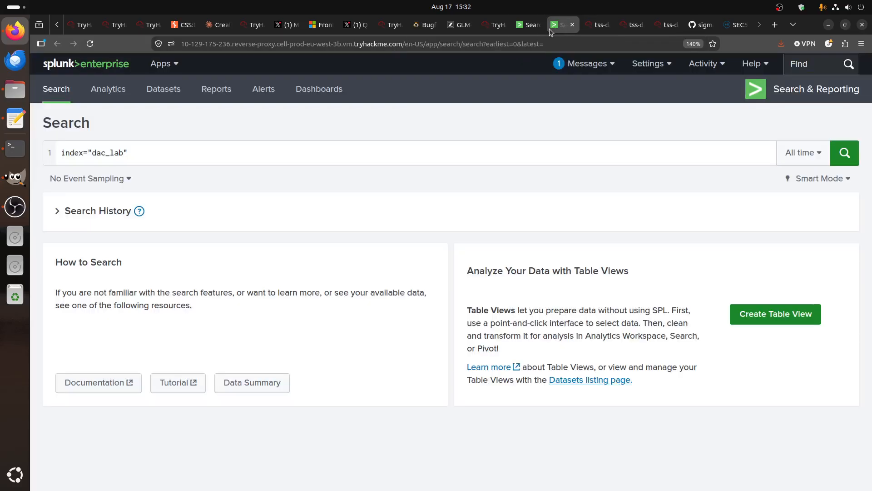
pyautogui.click(528, 25)
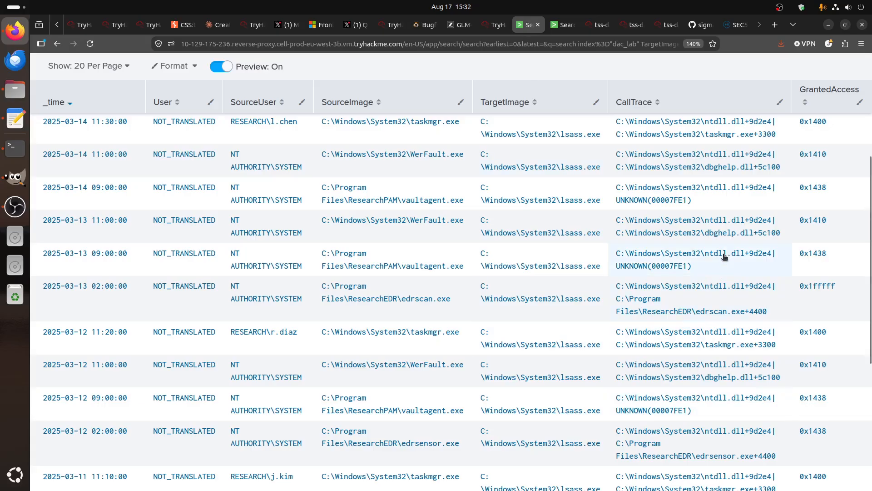
pyautogui.scroll(-3, 730, 245)
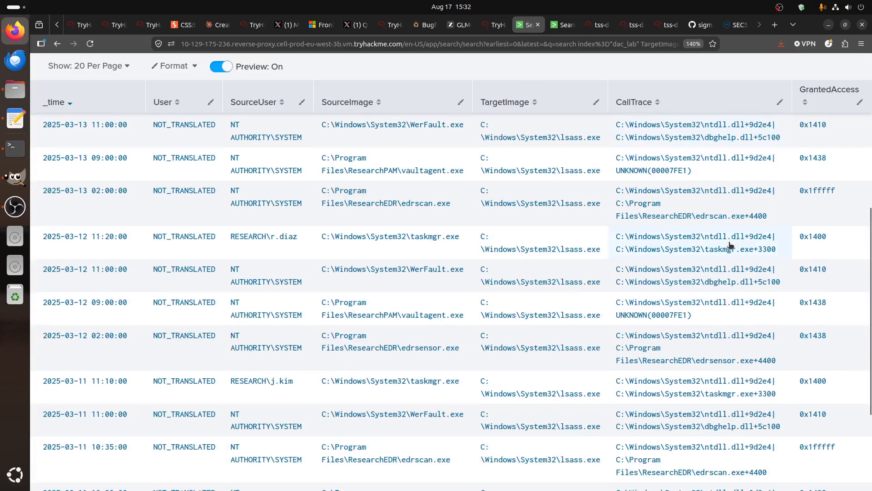
pyautogui.scroll(9, 729, 246)
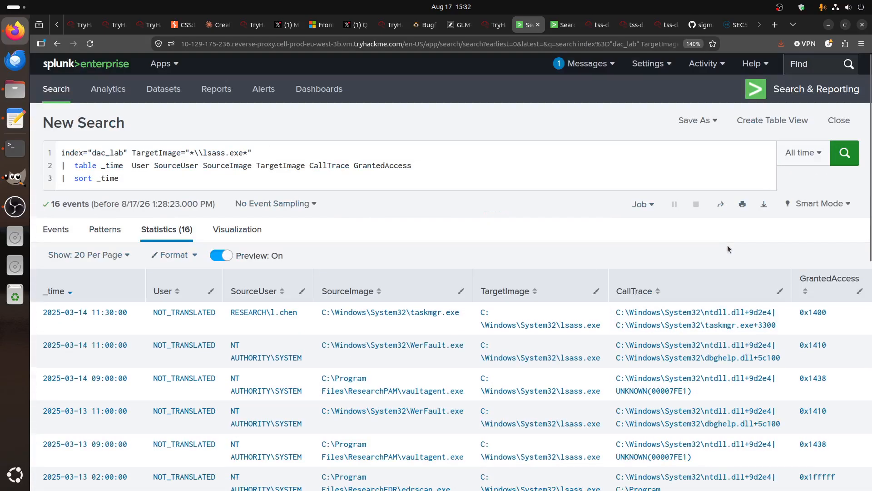
pyautogui.scroll(-10, 727, 249)
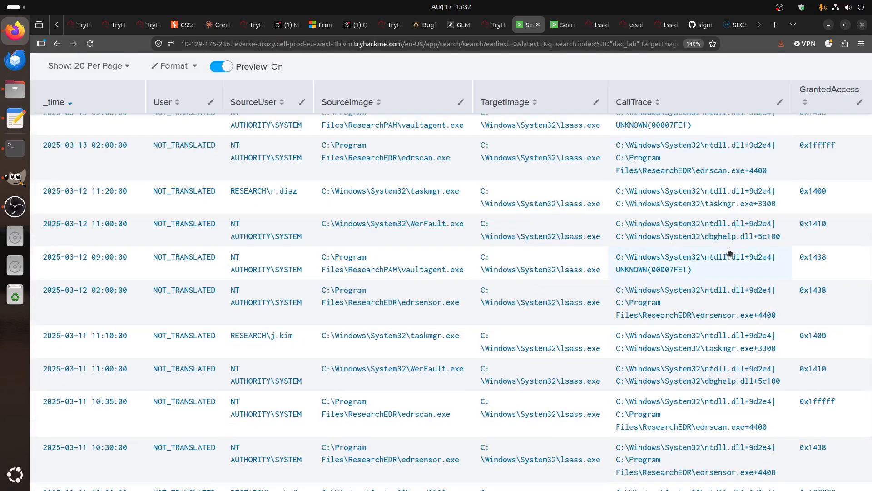
pyautogui.scroll(-3, 729, 251)
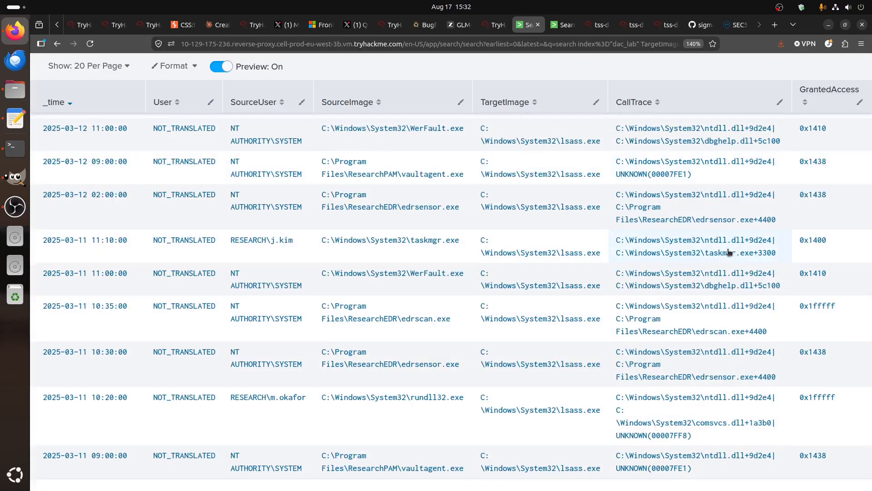
pyautogui.moveTo(695, 437); pyautogui.dragTo(615, 423)
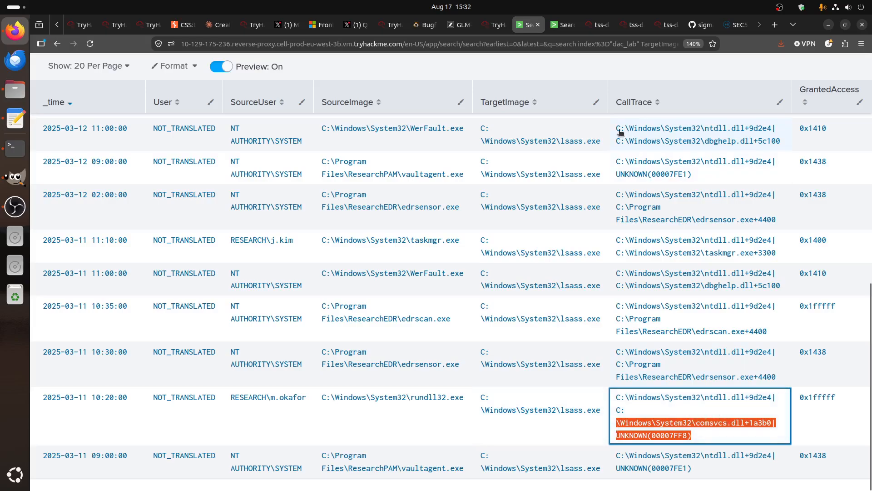
# Copy the CallTrace|contains: key from the detection section of SigmaHQ's proc_access_win_lsass_memdump.yml
pyautogui.click(700, 25)
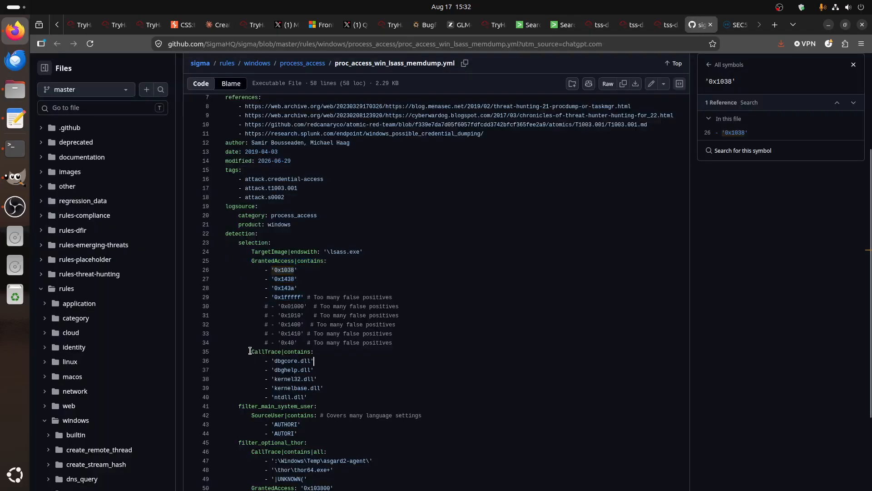
pyautogui.moveTo(251, 352); pyautogui.dragTo(316, 350)
pyautogui.hotkey('ctrl', 'c')
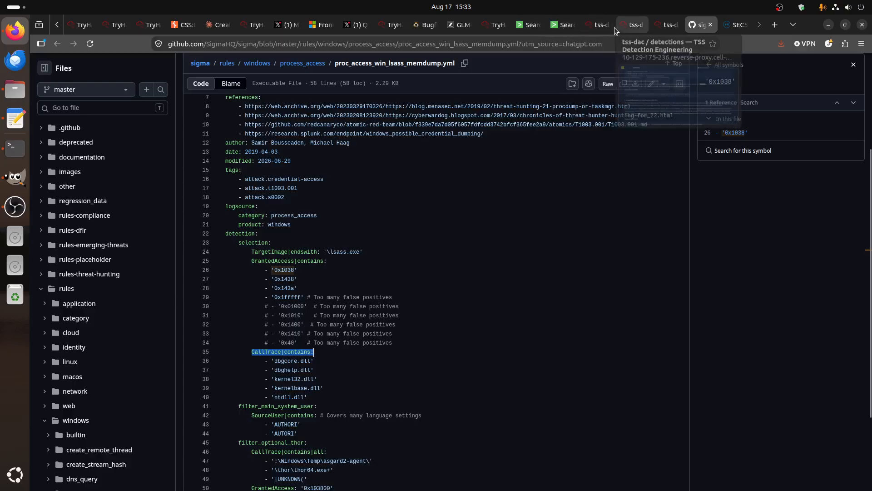
# Add a selection_calltrace block below selection_access in the LSASS rule and paste the copied CallTrace|contains: key under it
pyautogui.click(597, 25)
pyautogui.click(189, 362)
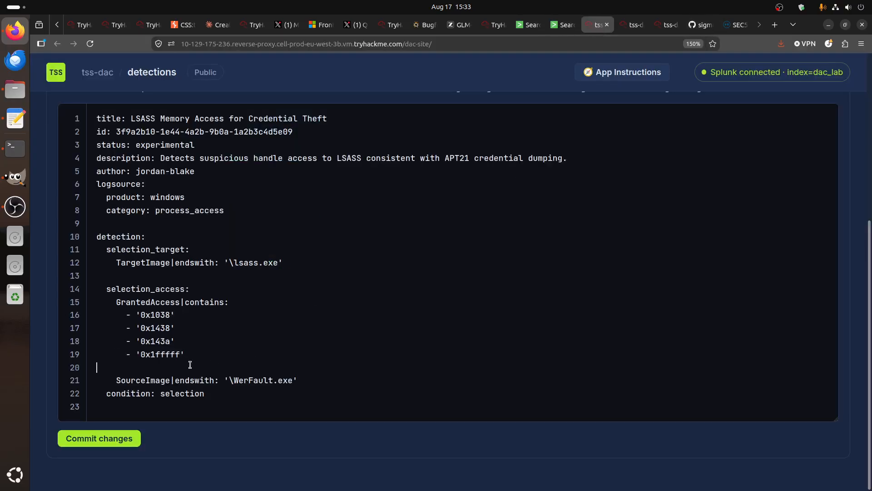
pyautogui.press('Return')
pyautogui.press('Up')
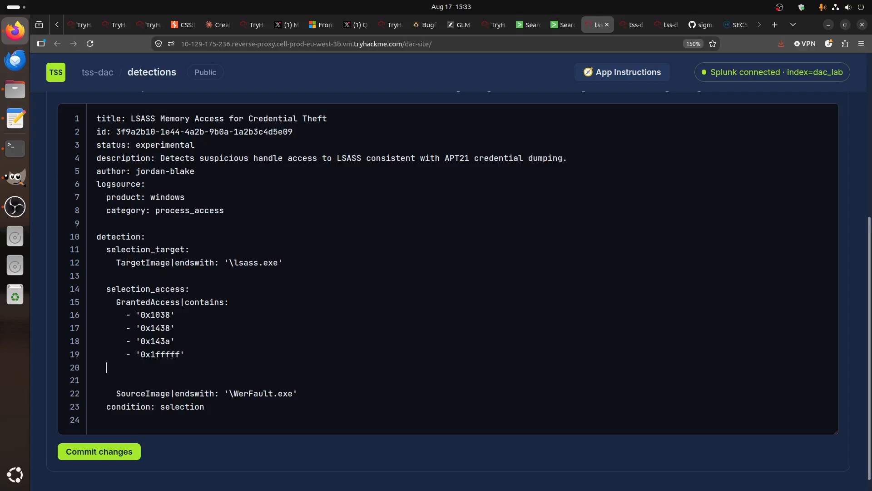
pyautogui.press('Return')
pyautogui.write('selection_')
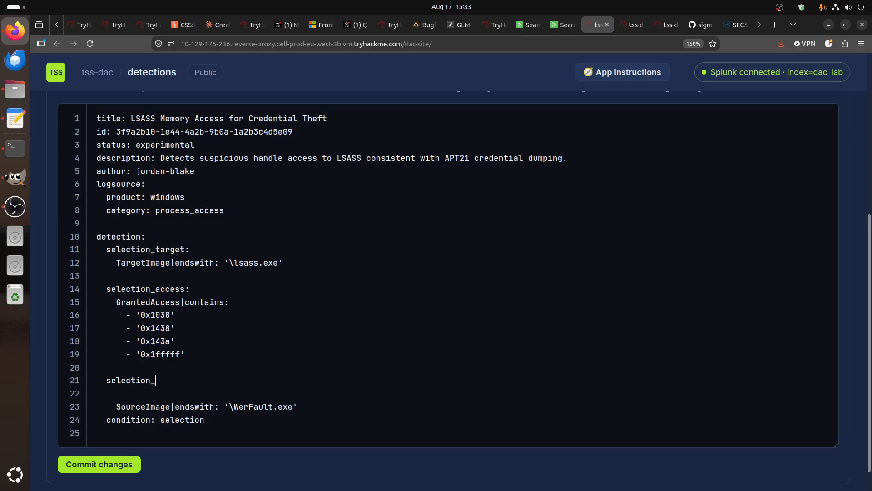
pyautogui.write('calltrace:')
pyautogui.press('Return')
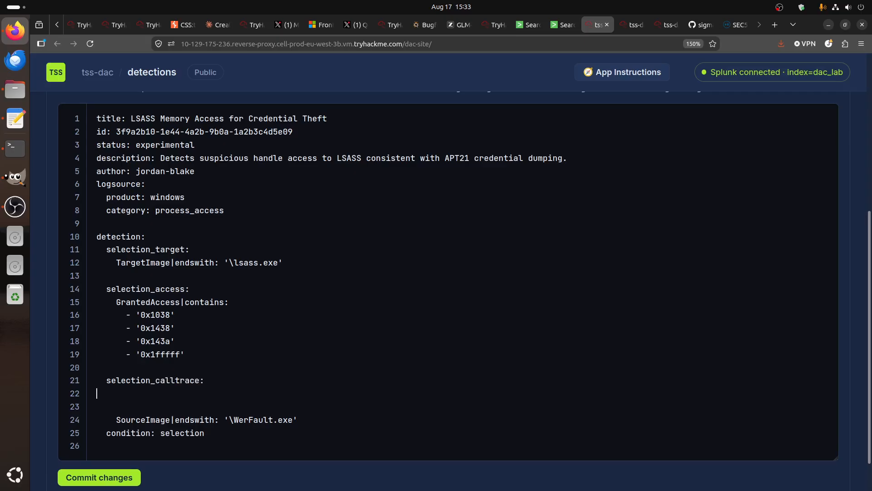
pyautogui.hotkey('ctrl', 'v')
# Copy comsvcs.dll from the PR #3 LSASS dumping section and add 'comsvcs.dll' as a quoted list item under CallTrace|contains
pyautogui.click(221, 395)
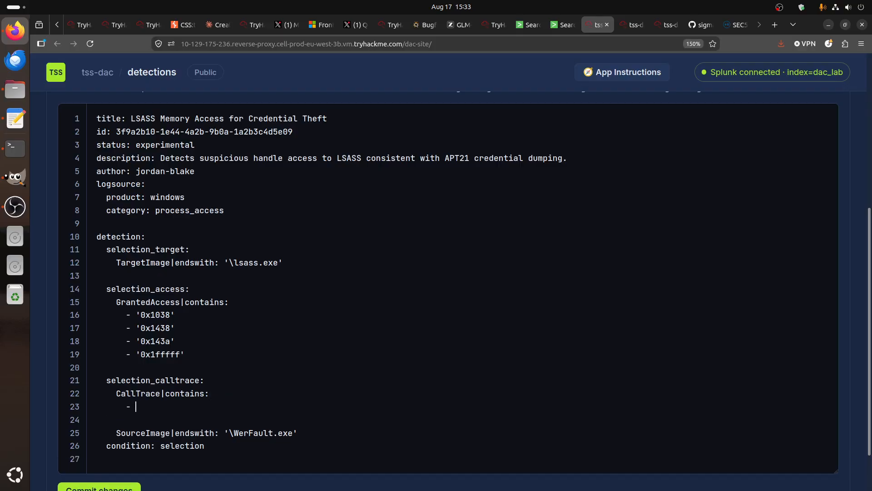
pyautogui.hotkey('ctrl', 'Tab')
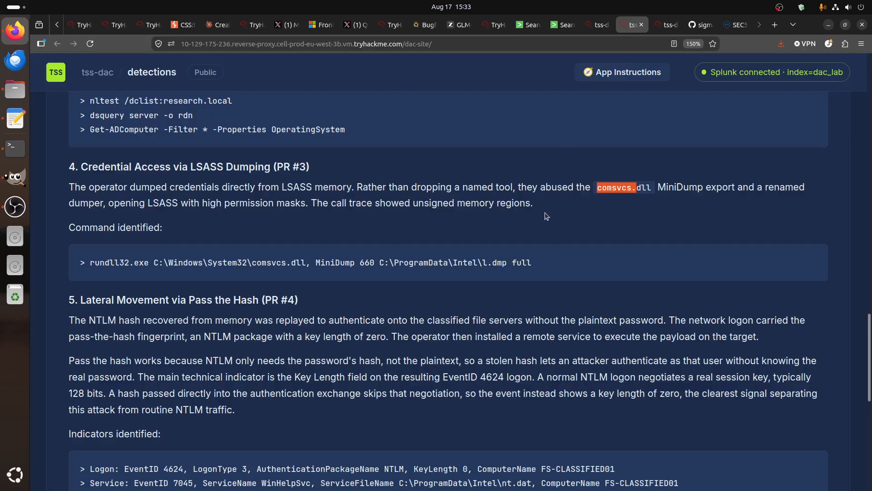
pyautogui.moveTo(652, 188); pyautogui.dragTo(598, 191)
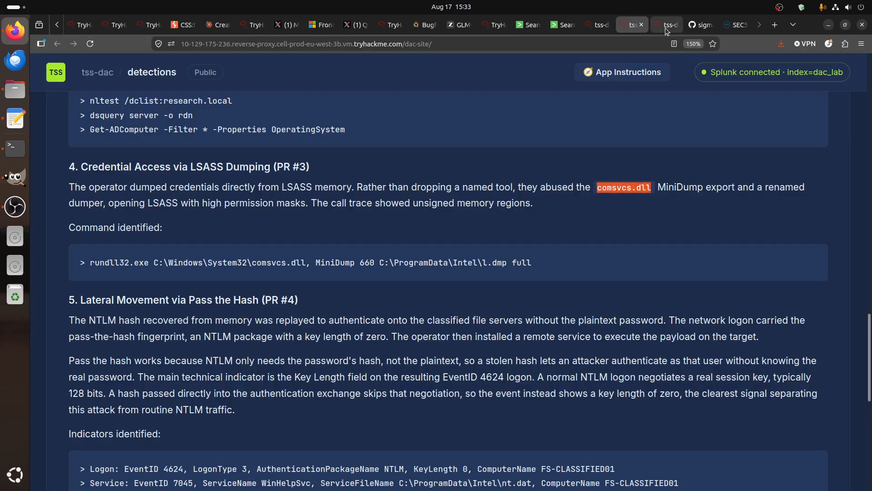
pyautogui.click(602, 25)
pyautogui.hotkey('ctrl', 'v')
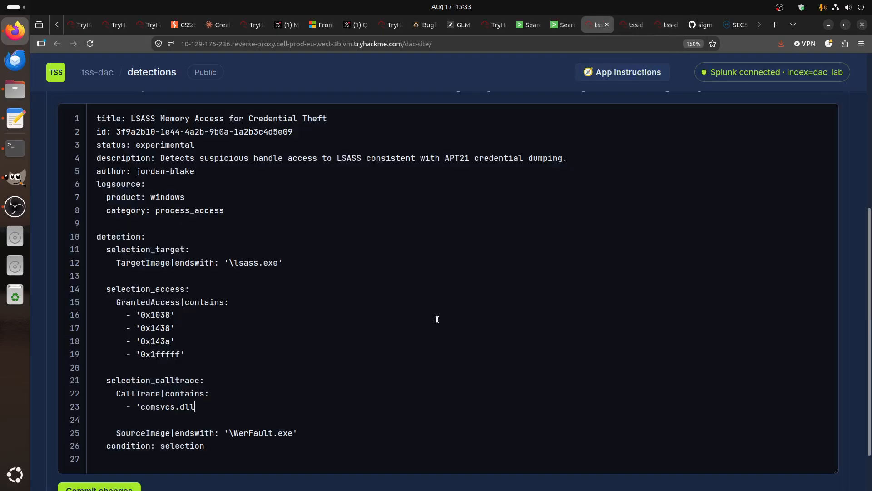
pyautogui.write("'")
pyautogui.press('Return')
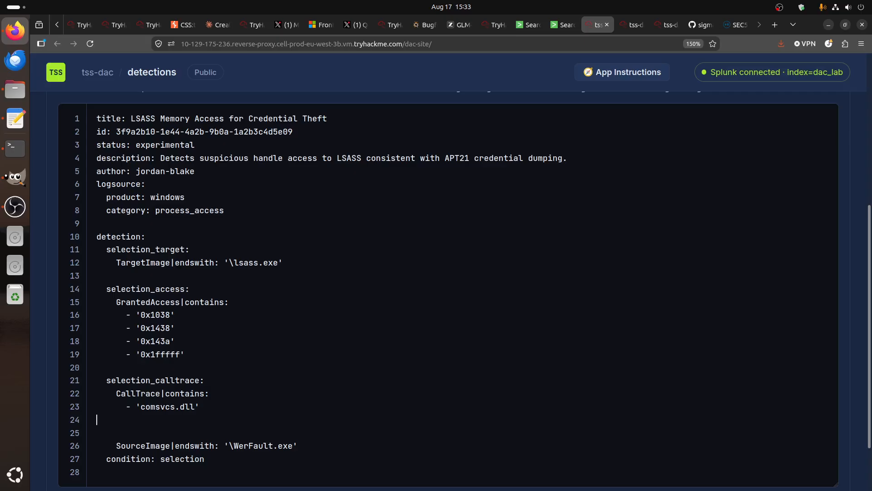
# Check the Research EDR and PAM vault agent entries in the known-benign notes and add a filter_research block below selection_calltrace
pyautogui.click(633, 25)
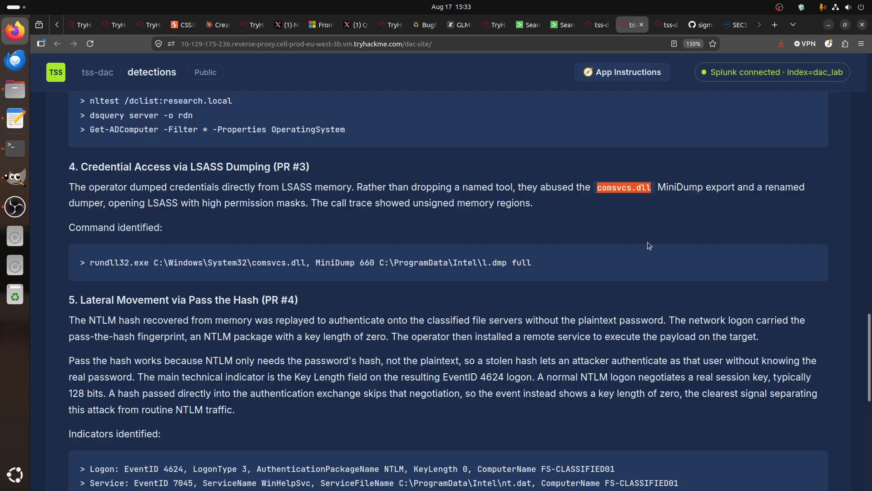
pyautogui.click(623, 185)
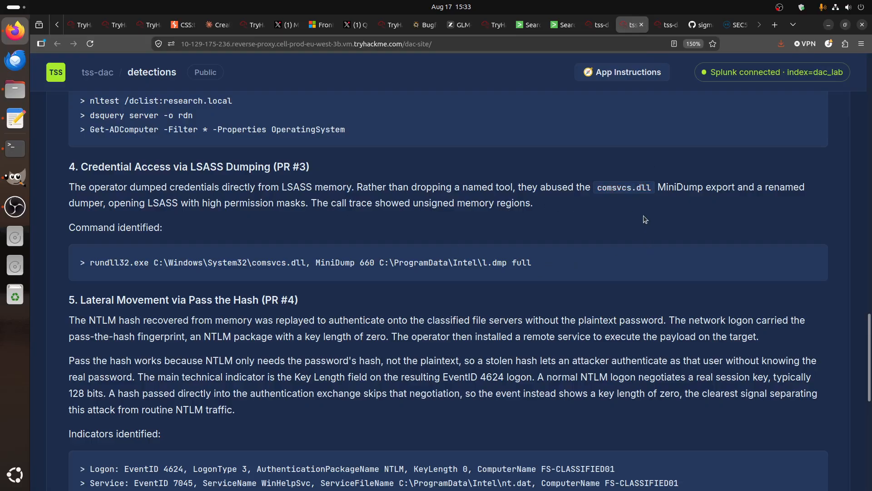
pyautogui.click(676, 32)
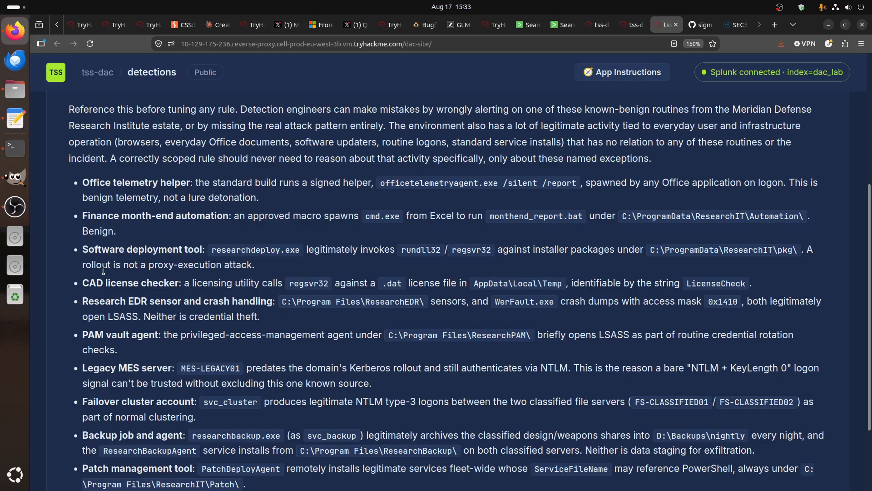
pyautogui.moveTo(83, 302); pyautogui.dragTo(166, 302)
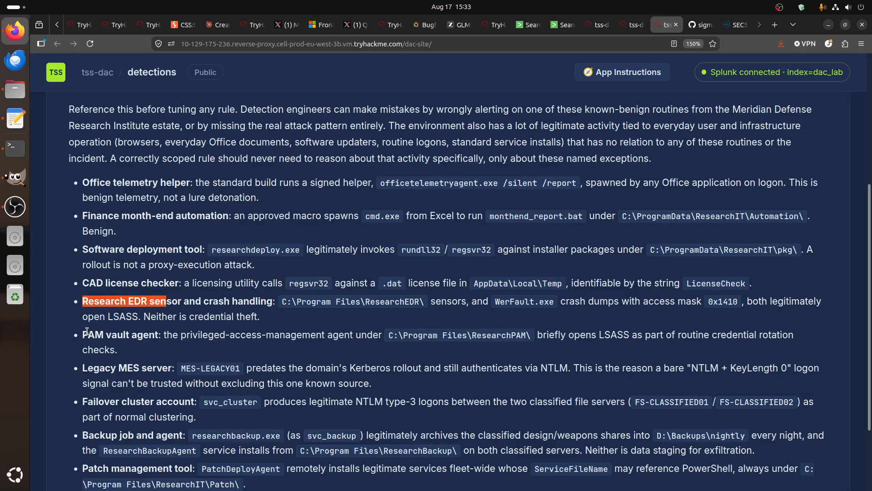
pyautogui.moveTo(83, 335); pyautogui.dragTo(150, 334)
pyautogui.click(590, 27)
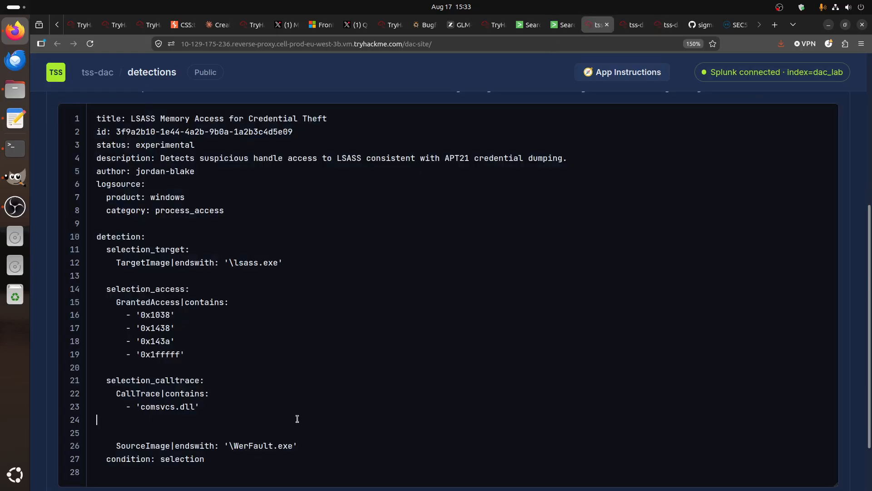
pyautogui.click(284, 424)
pyautogui.press('Return')
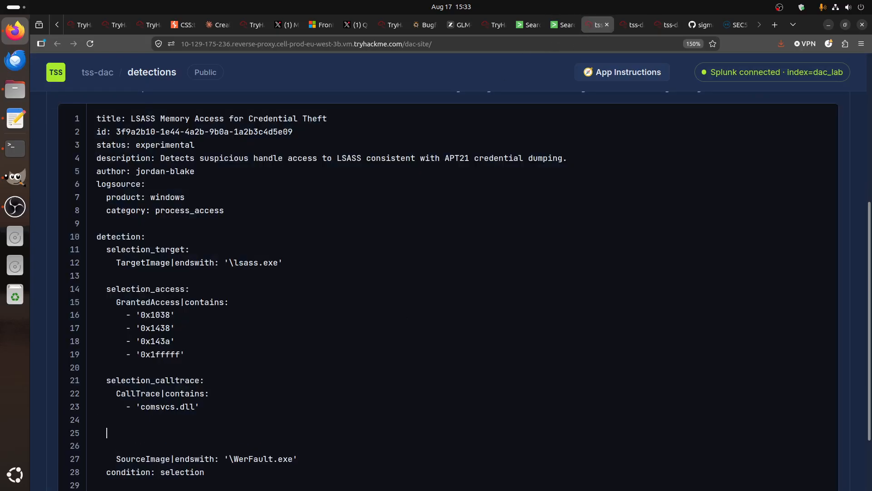
pyautogui.write('filter_research:')
pyautogui.press('Return')
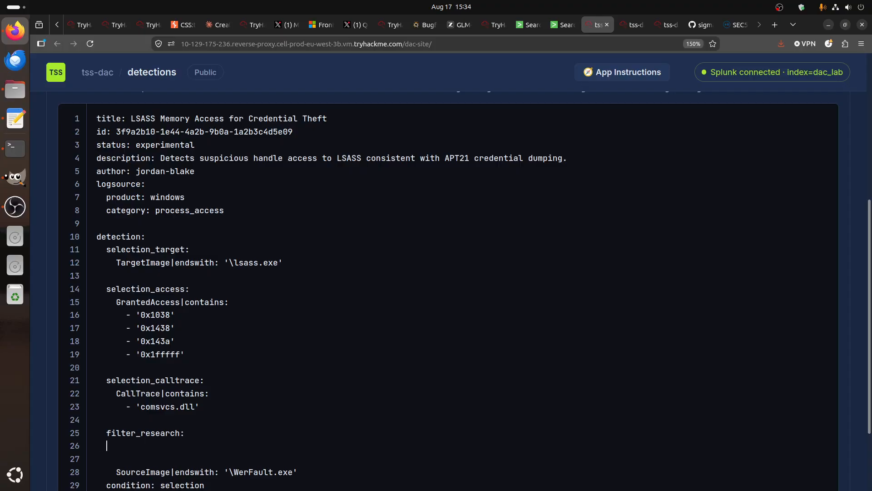
# Check the WerFault.exe exception in the known-benign notes and the SourceImage entries in the Splunk LSASS search results
pyautogui.click(665, 25)
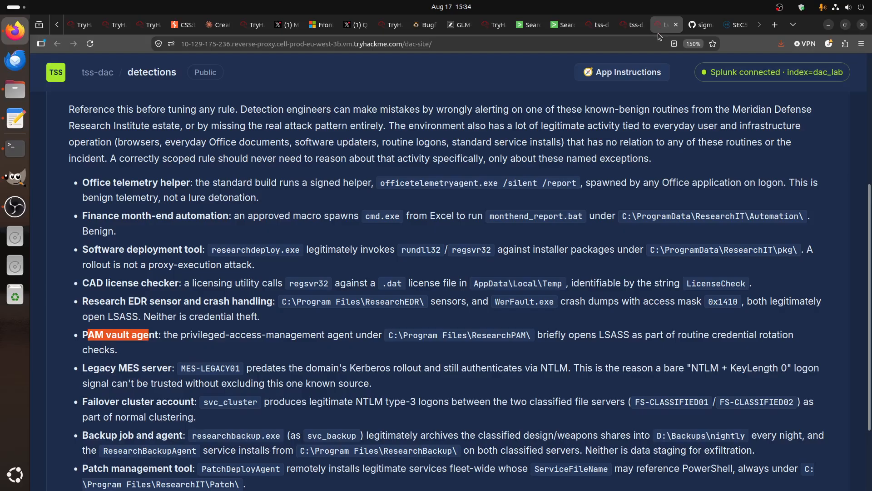
pyautogui.click(196, 314)
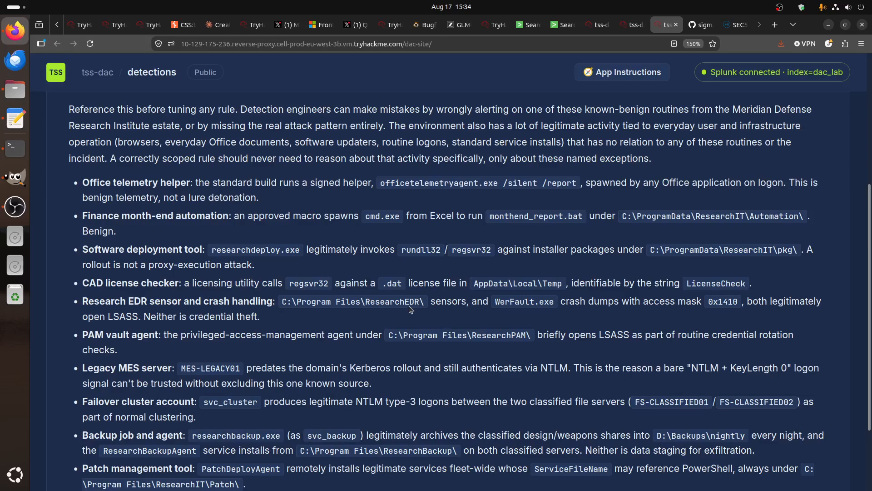
pyautogui.moveTo(497, 302); pyautogui.dragTo(552, 302)
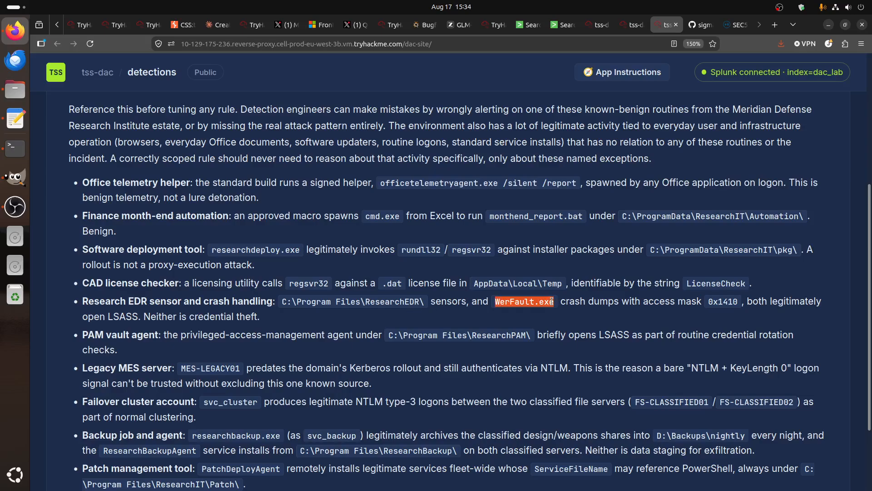
pyautogui.click(528, 25)
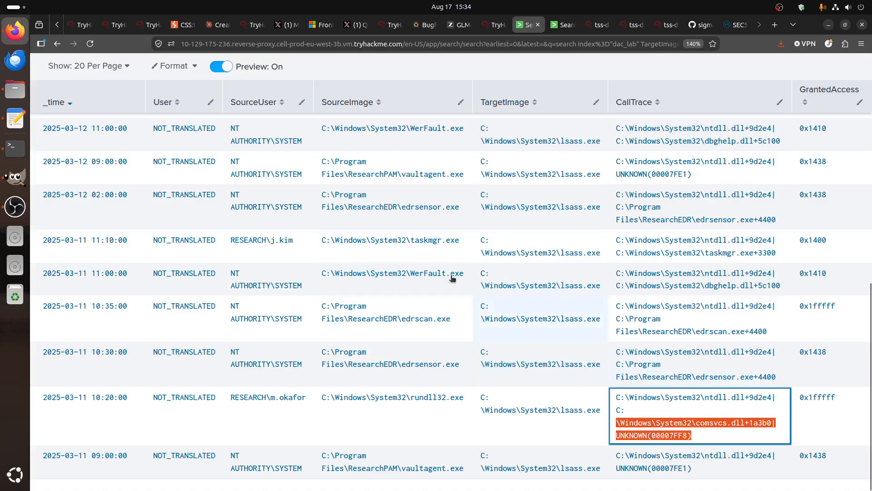
pyautogui.scroll(10, 451, 275)
# Add *WerFault.exe* to the index="dac_lab" query in the second Splunk search and consult the fields used in the LSASS query
pyautogui.click(563, 25)
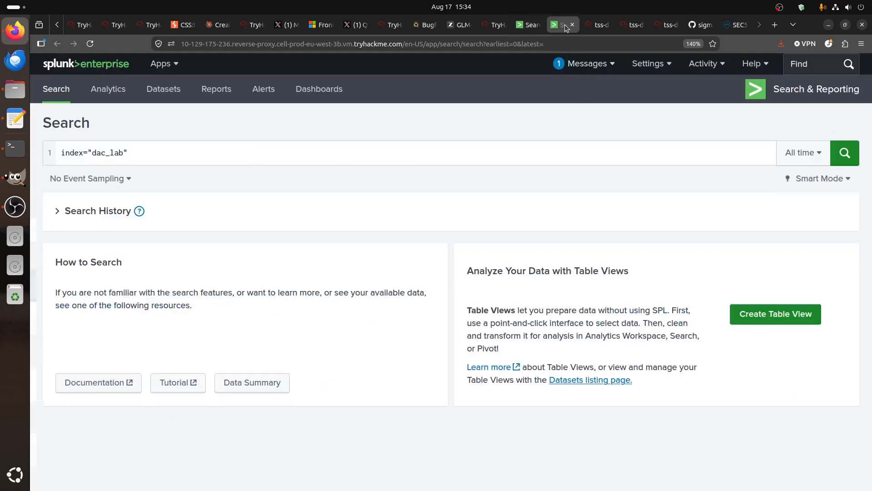
pyautogui.click(207, 156)
pyautogui.write('*WerFault.exe*')
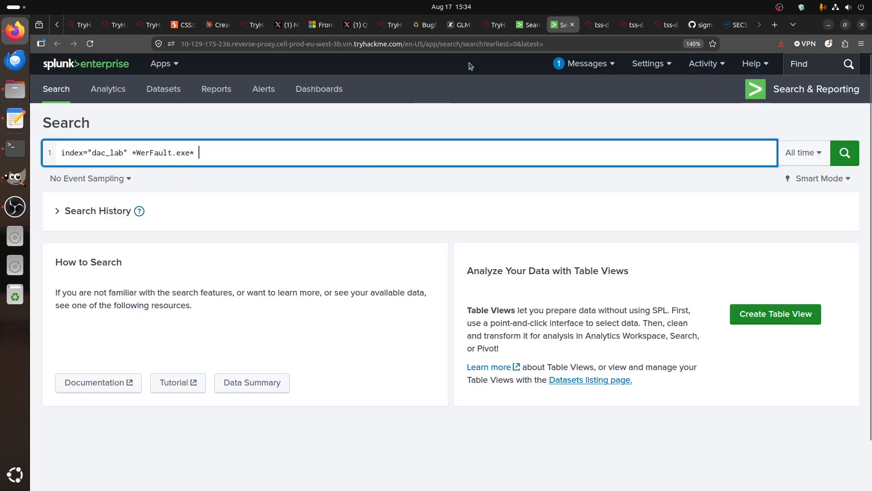
pyautogui.hotkey('ctrl', 'pageup')
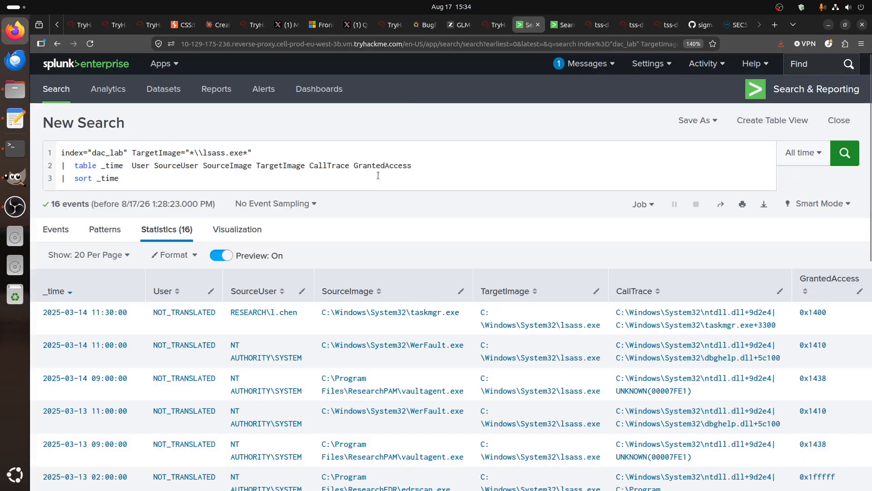
pyautogui.click(563, 25)
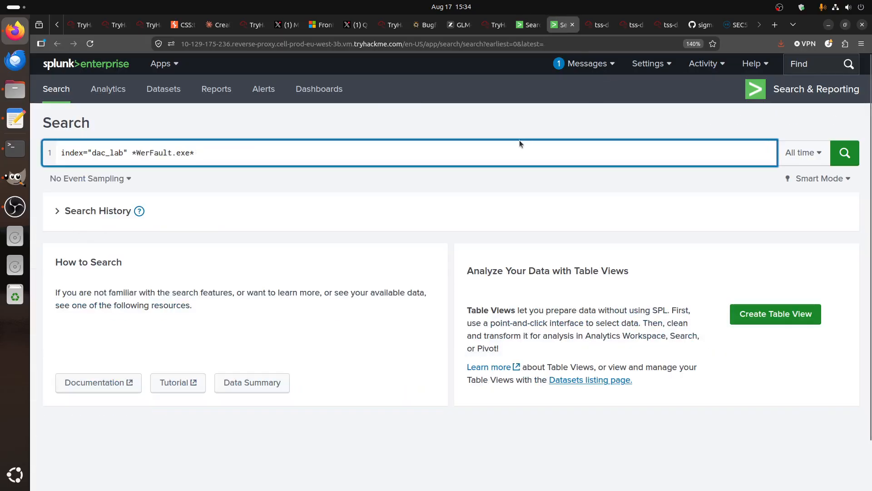
# Add a table of _time, ParentImage, User, ParentCommandLine, Image and CommandLine to the WerFault.exe query and run it
pyautogui.hotkey('shift', 'Return')
pyautogui.write('| tabl')
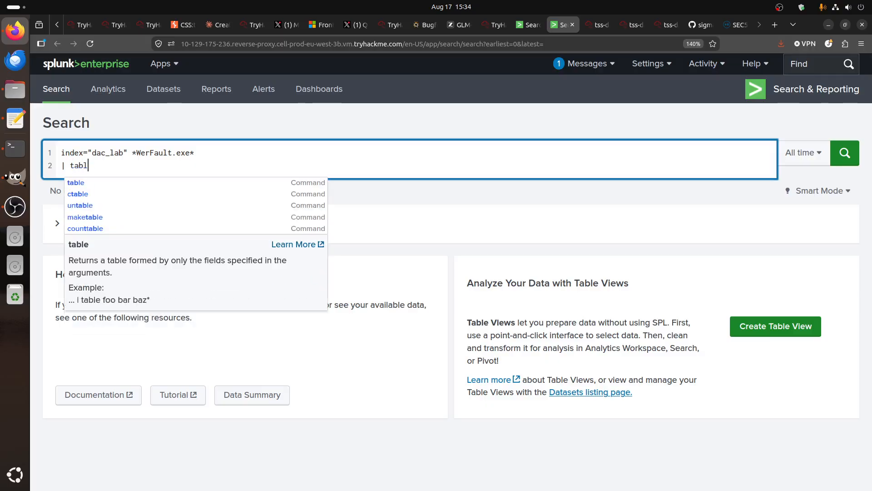
pyautogui.write('e _time ')
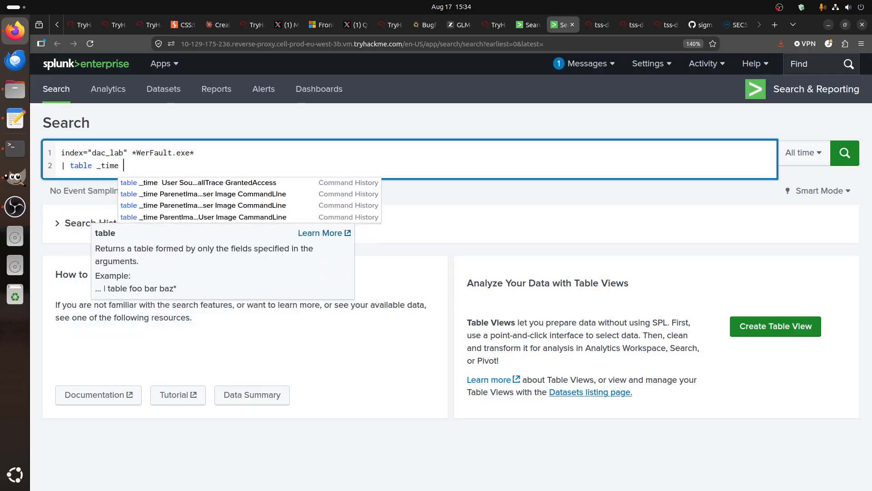
pyautogui.write('Parent')
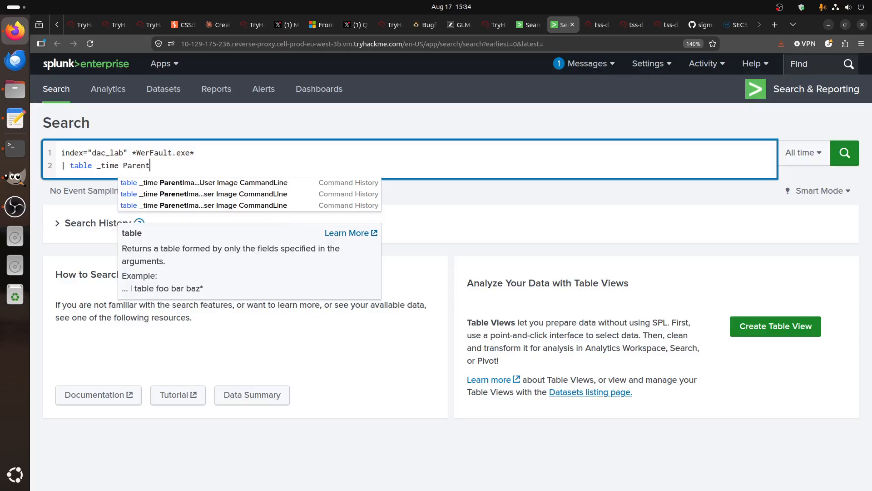
pyautogui.write('Im')
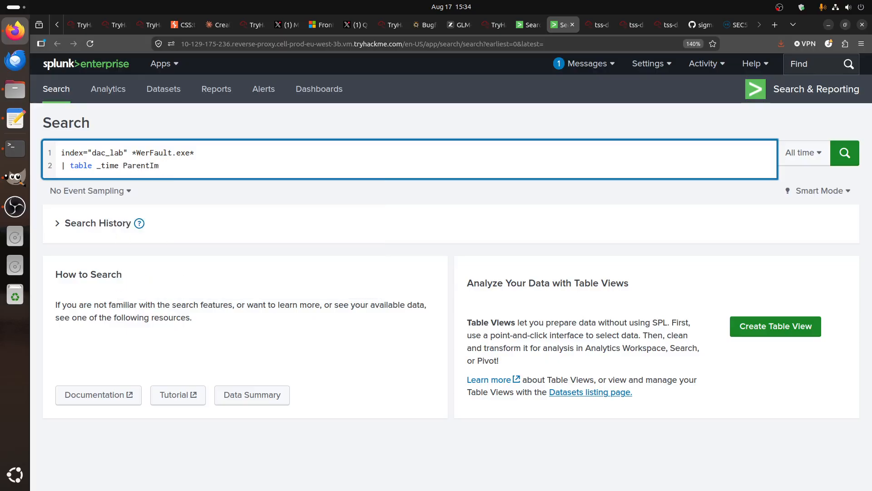
pyautogui.write('age User')
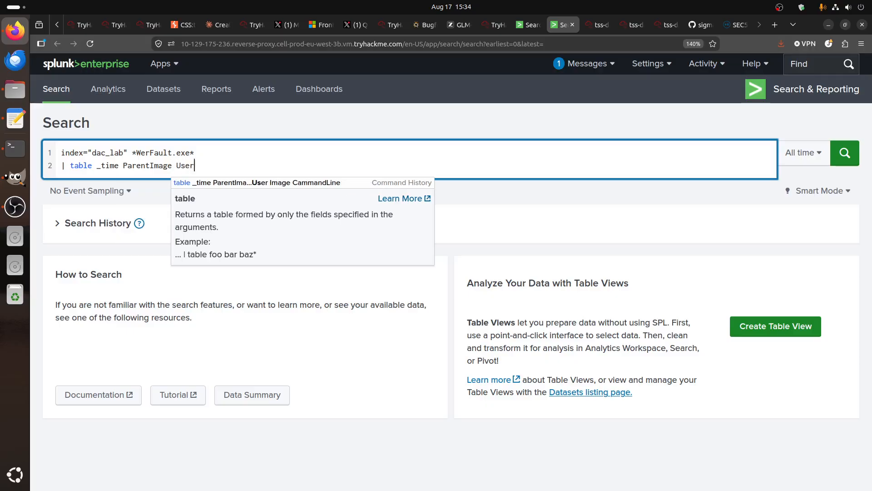
pyautogui.write(' Parent')
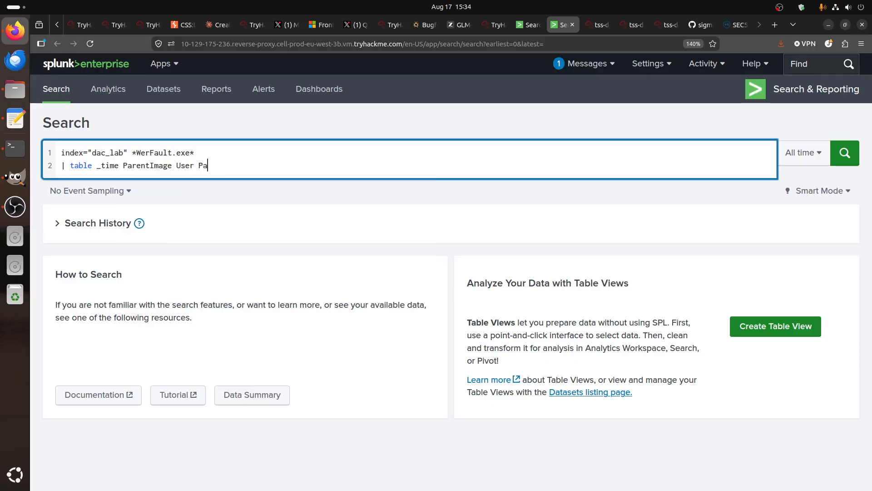
pyautogui.press('BackSpace')
pyautogui.press('BackSpace')
pyautogui.write('ntCommandLine Image Commn')
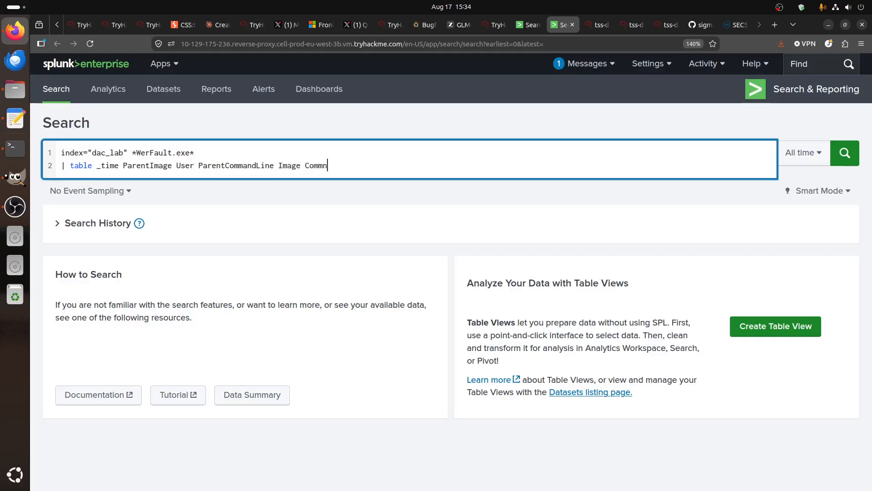
pyautogui.press('BackSpace')
pyautogui.write('andLine')
pyautogui.press('Return')
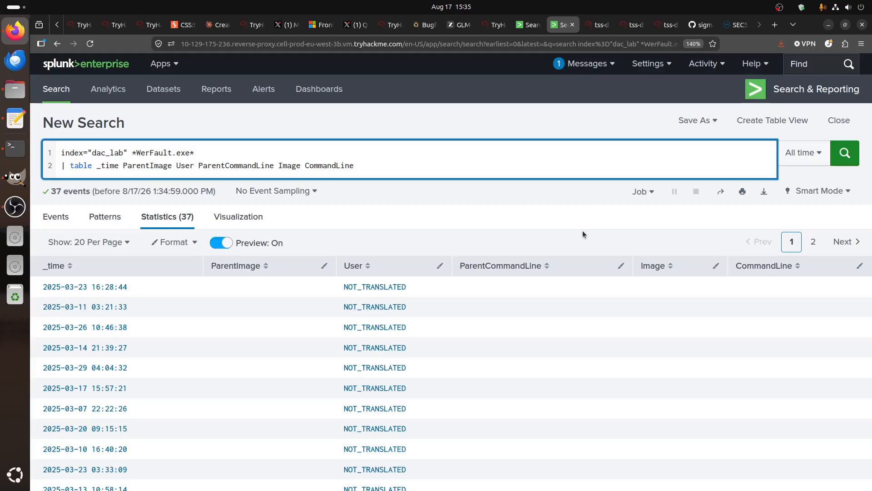
# Review both result pages, copy and remove the table line from the WerFault.exe query, and rerun it to list the raw events
pyautogui.scroll(-5, 582, 233)
pyautogui.scroll(5, 582, 236)
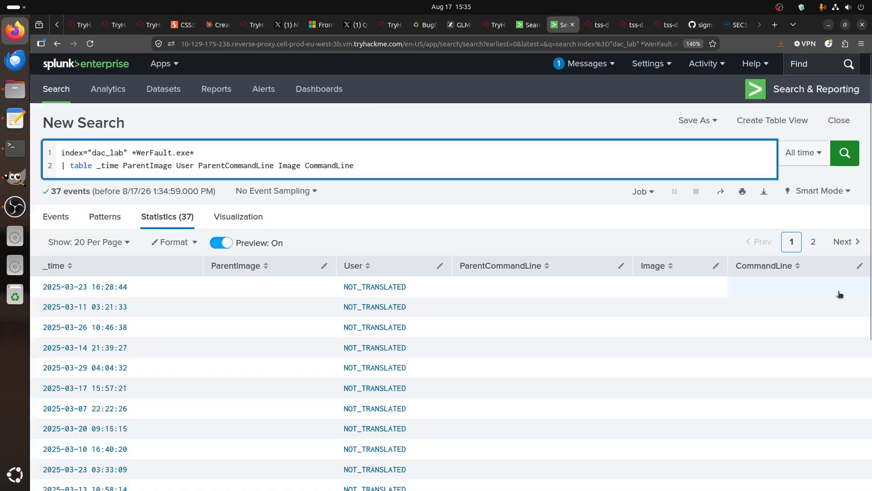
pyautogui.click(813, 242)
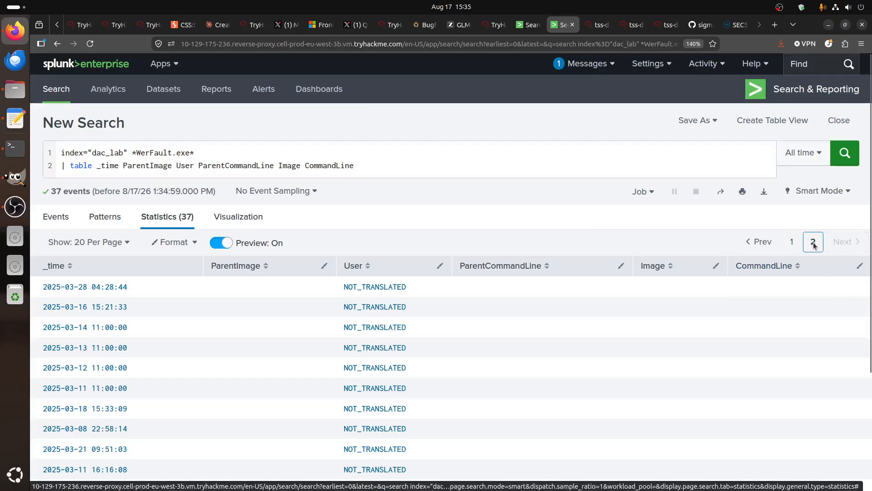
pyautogui.click(791, 242)
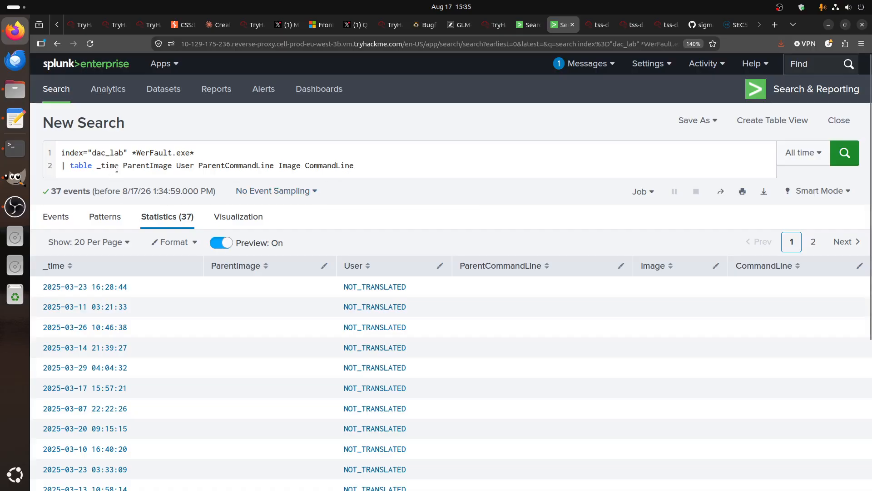
pyautogui.moveTo(121, 167); pyautogui.dragTo(200, 167)
pyautogui.moveTo(60, 167); pyautogui.dragTo(464, 167)
pyautogui.hotkey('ctrl', 'c')
pyautogui.press('BackSpace')
pyautogui.press('Return')
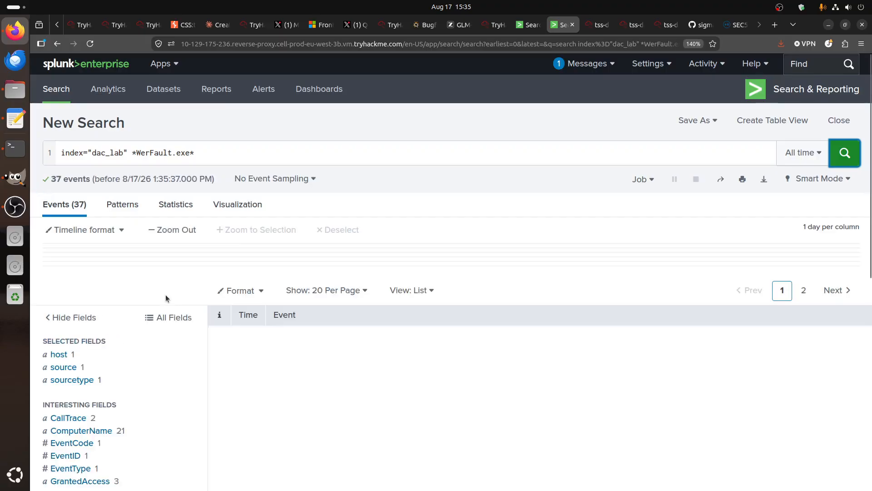
# Inspect the values of the CallTrace and SourceImage fields for the WerFault.exe events
pyautogui.scroll(-4, 165, 296)
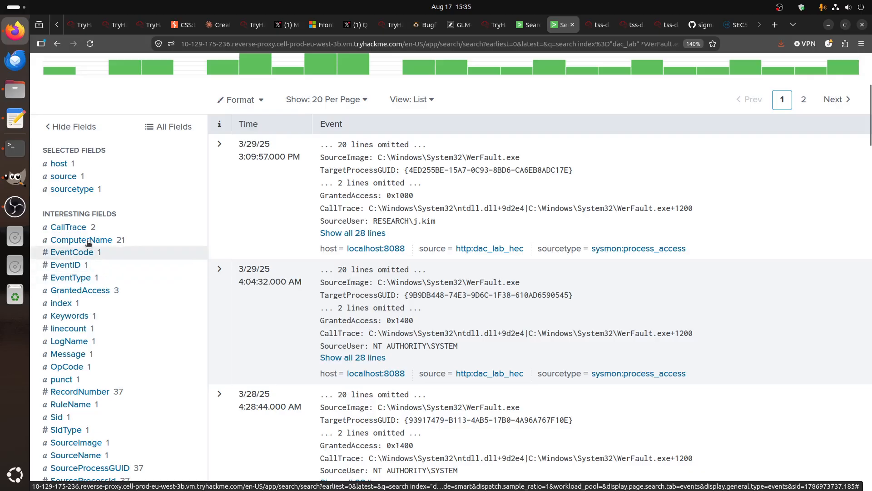
pyautogui.click(75, 227)
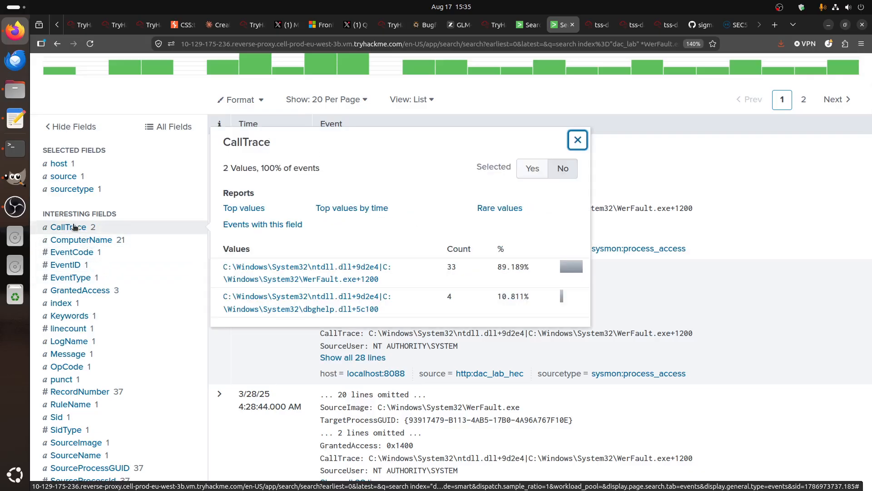
pyautogui.click(75, 227)
pyautogui.scroll(-4, 112, 276)
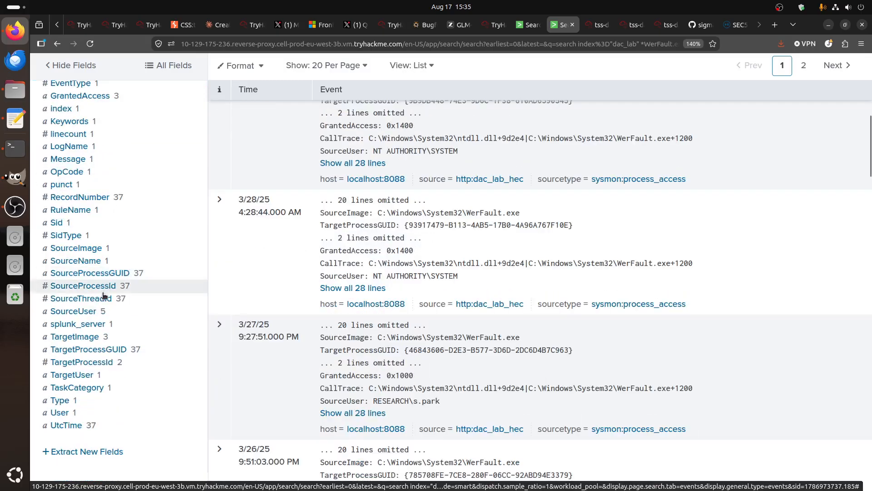
pyautogui.click(76, 248)
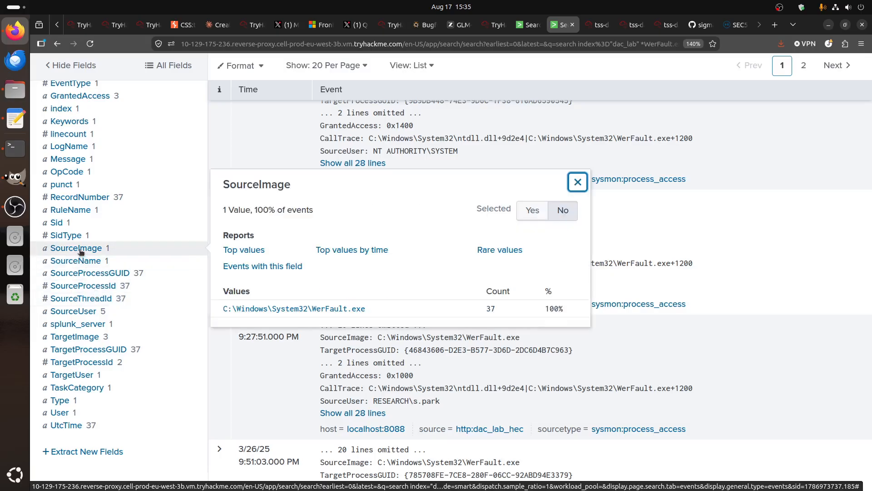
pyautogui.click(80, 251)
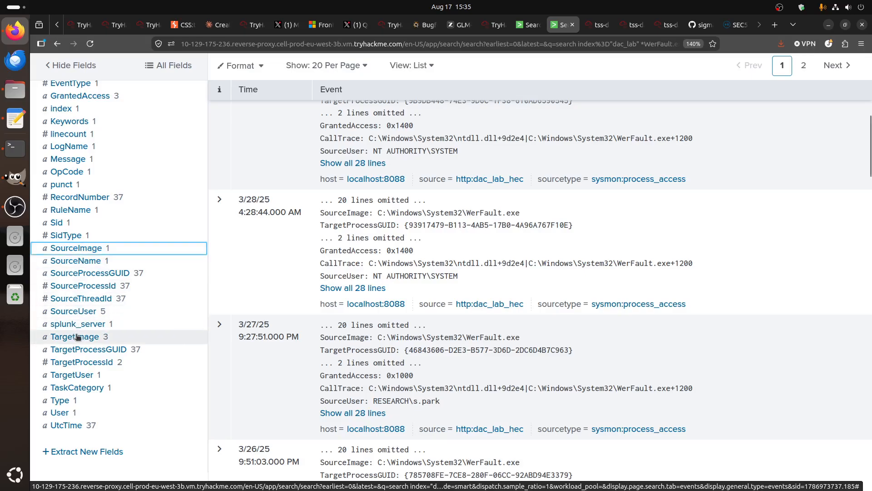
# Extend the WerFault.exe query with a table command listing _time, SourceImage and TargetImage
pyautogui.scroll(5, 209, 197)
pyautogui.click(238, 155)
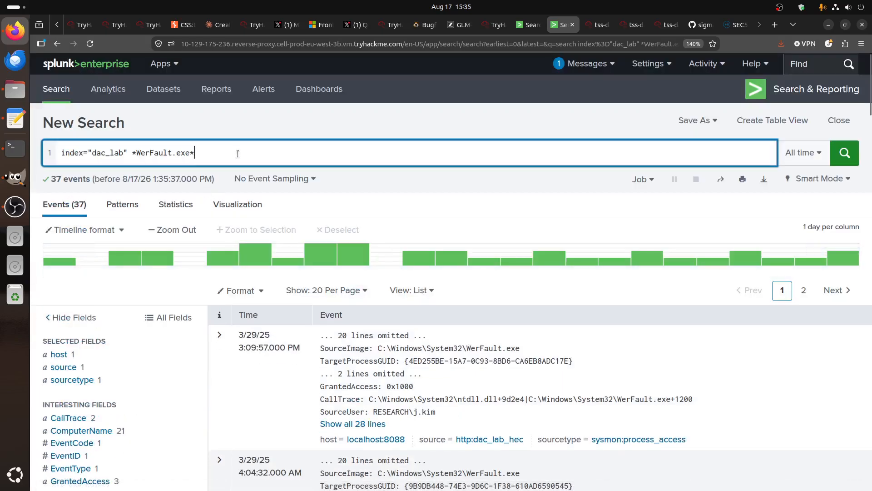
pyautogui.hotkey('ctrl', 'v')
pyautogui.click(252, 154)
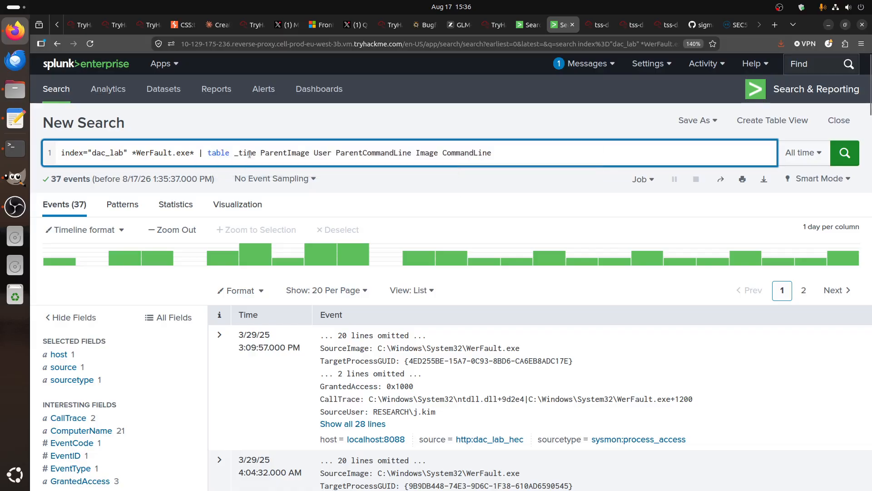
pyautogui.moveTo(262, 153); pyautogui.dragTo(628, 152)
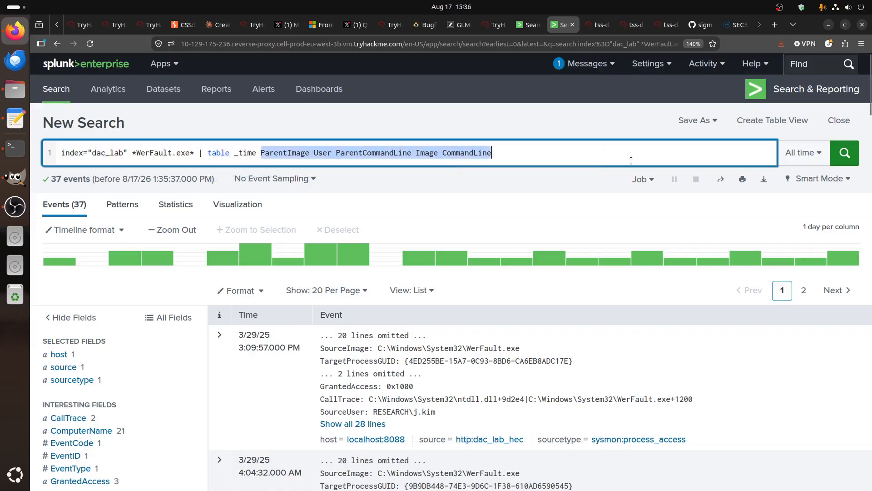
pyautogui.write('Source')
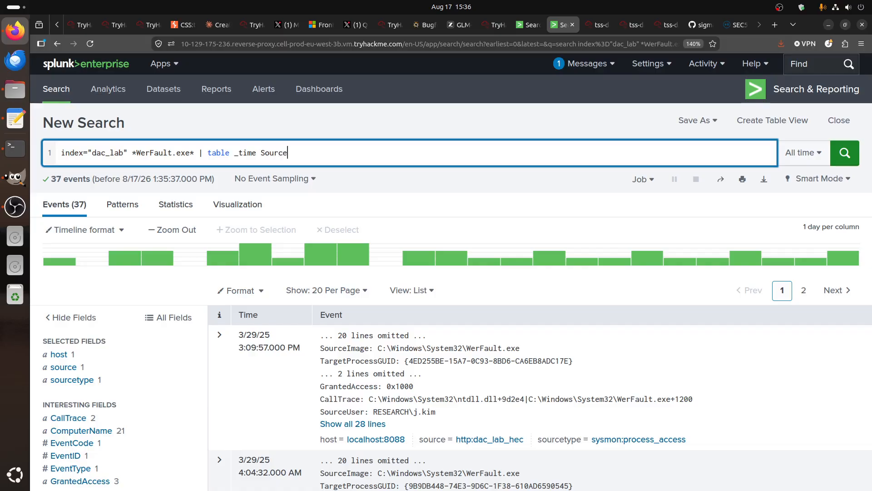
pyautogui.write('Image TargetImage')
# Look through the interesting fields for another table column, checking the values of SourceName, User and CallTrace
pyautogui.scroll(-8, 143, 337)
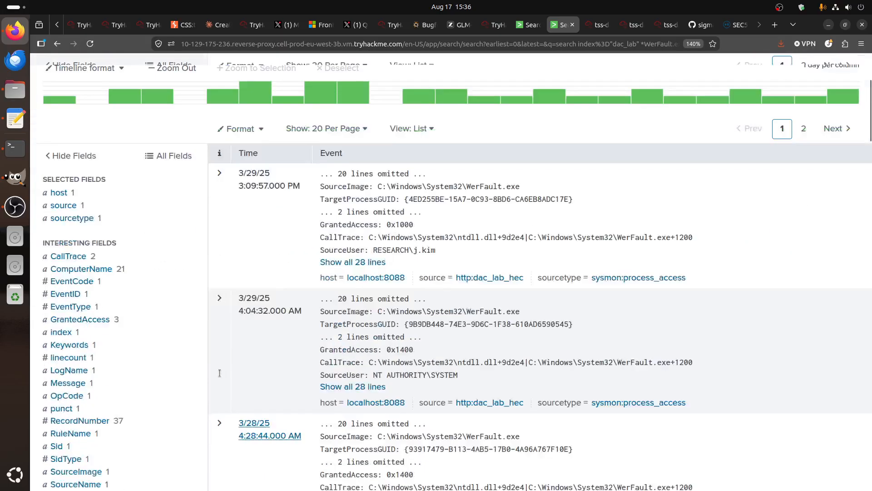
pyautogui.scroll(4, 143, 337)
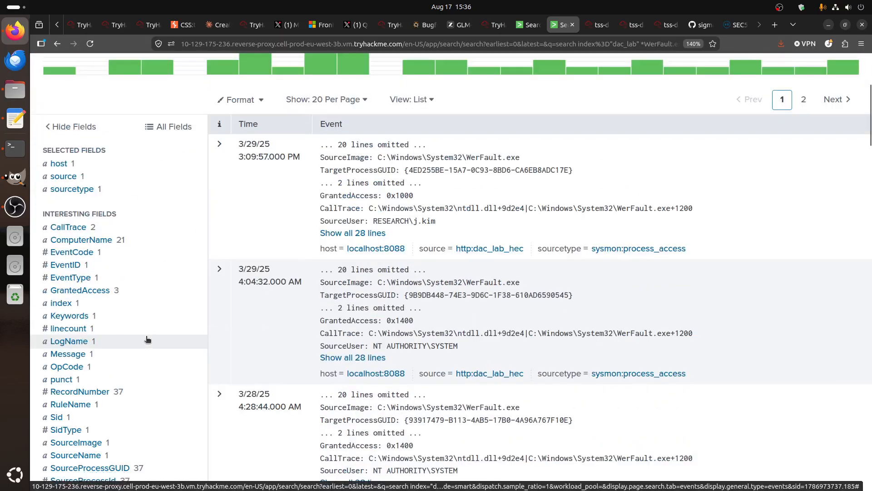
pyautogui.scroll(-2, 146, 336)
pyautogui.scroll(-2, 137, 329)
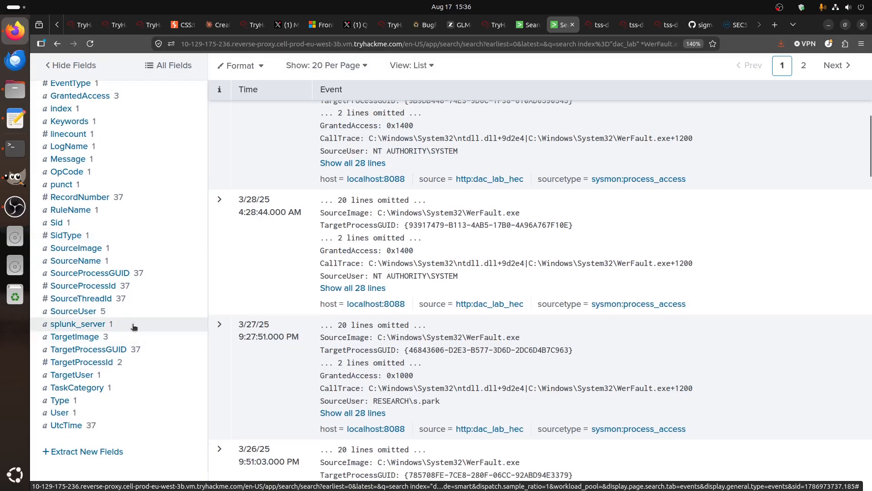
pyautogui.click(89, 263)
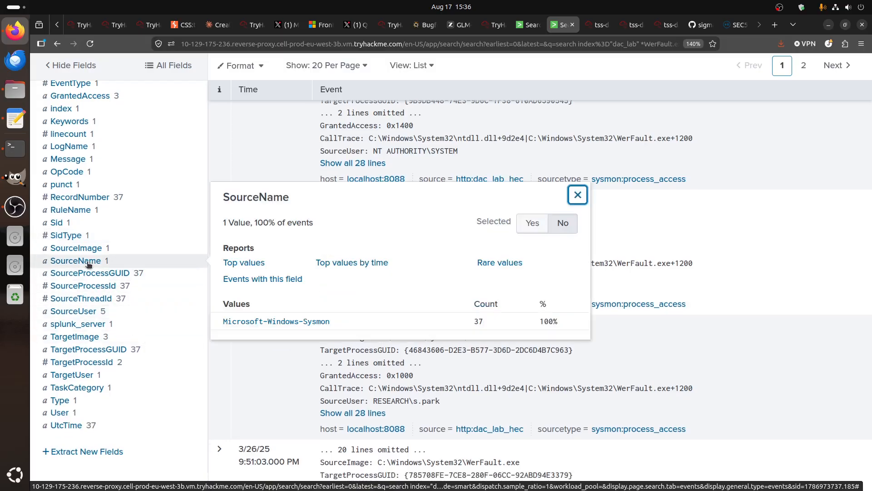
pyautogui.click(89, 262)
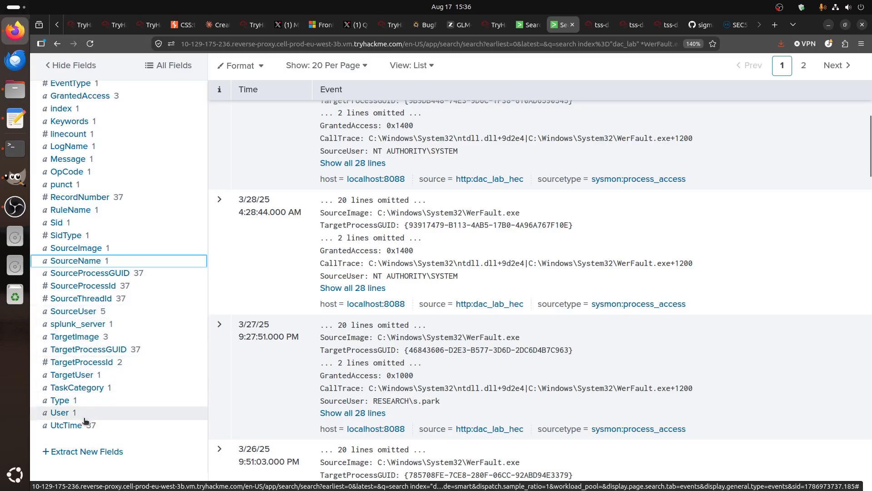
pyautogui.click(58, 413)
pyautogui.click(57, 413)
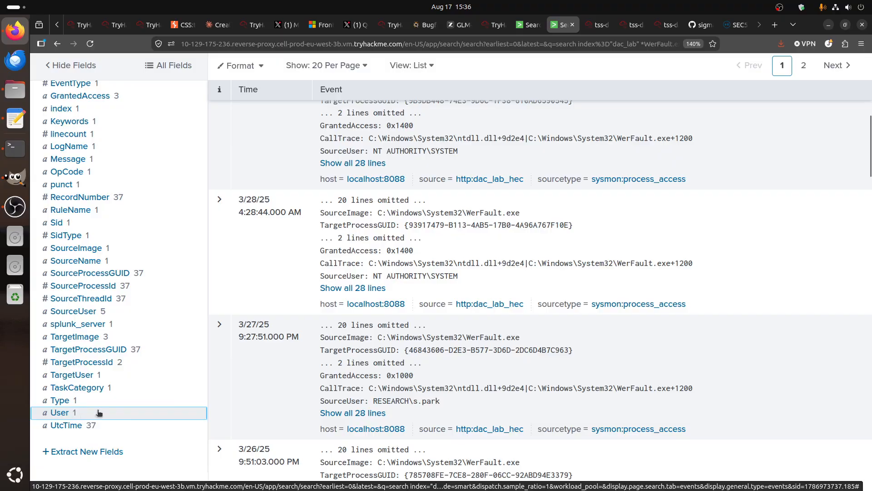
pyautogui.scroll(4, 162, 404)
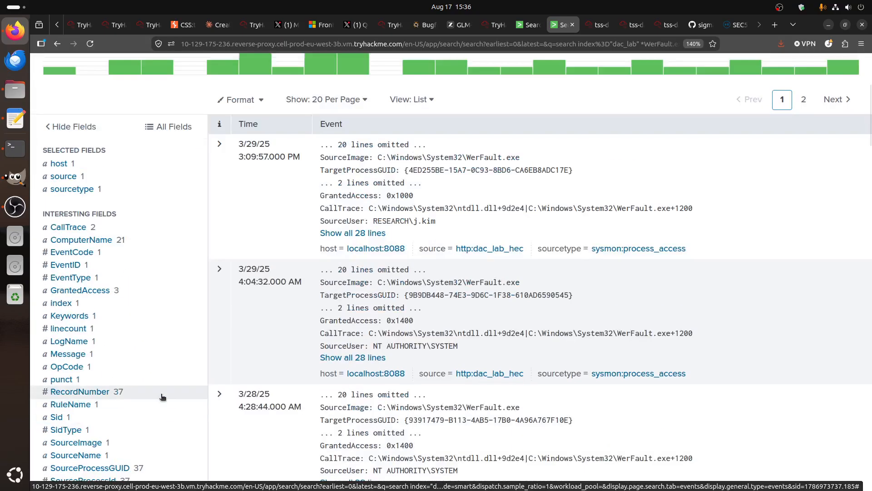
pyautogui.click(68, 227)
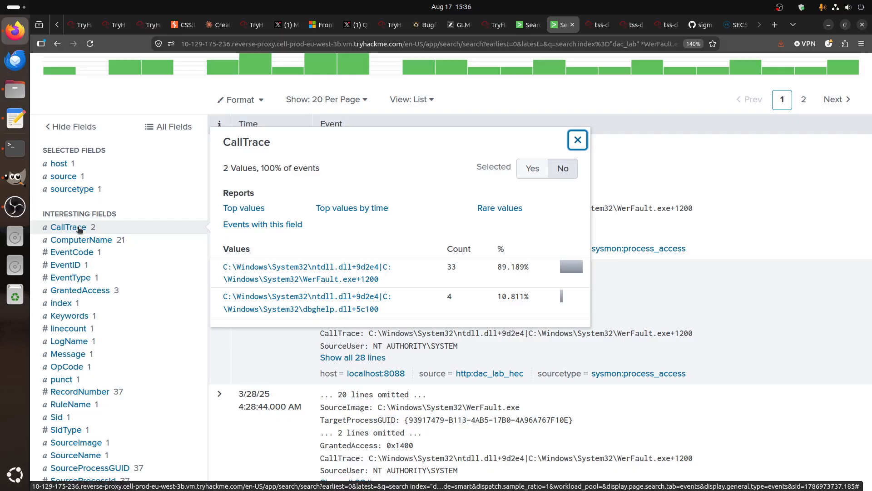
# Add CallTrace as the last table column and run the search
pyautogui.scroll(5, 80, 229)
pyautogui.click(398, 156)
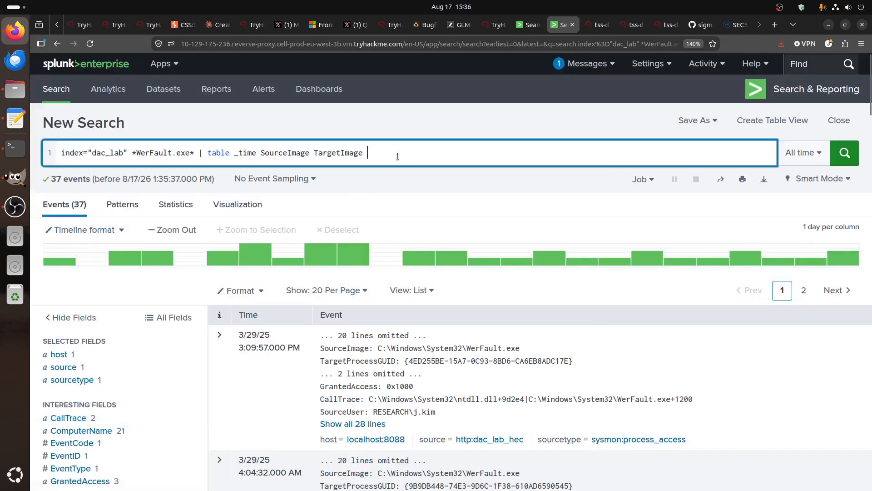
pyautogui.write('CallTrace')
pyautogui.press('Return')
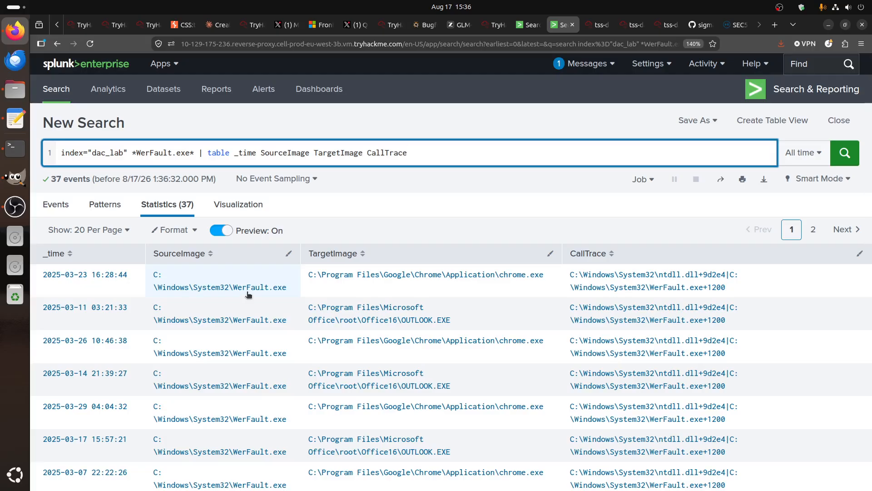
# Check the Research EDR sensor path in the known-benign list, and review both pages of the WerFault.exe results
pyautogui.click(665, 27)
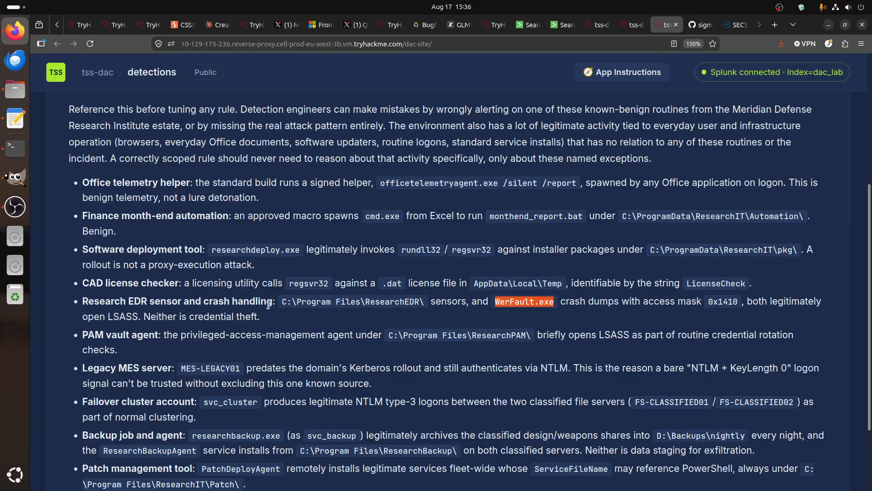
pyautogui.moveTo(282, 302); pyautogui.dragTo(425, 303)
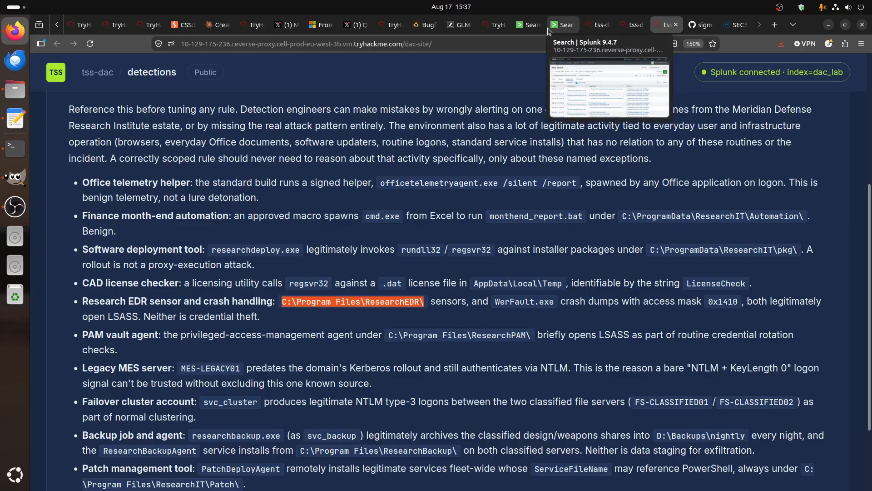
pyautogui.click(563, 25)
pyautogui.scroll(-7, 429, 273)
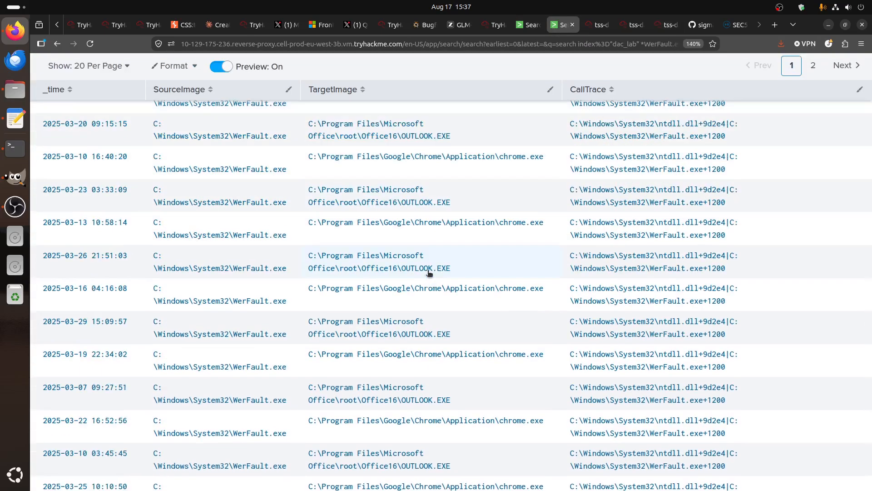
pyautogui.scroll(8, 429, 273)
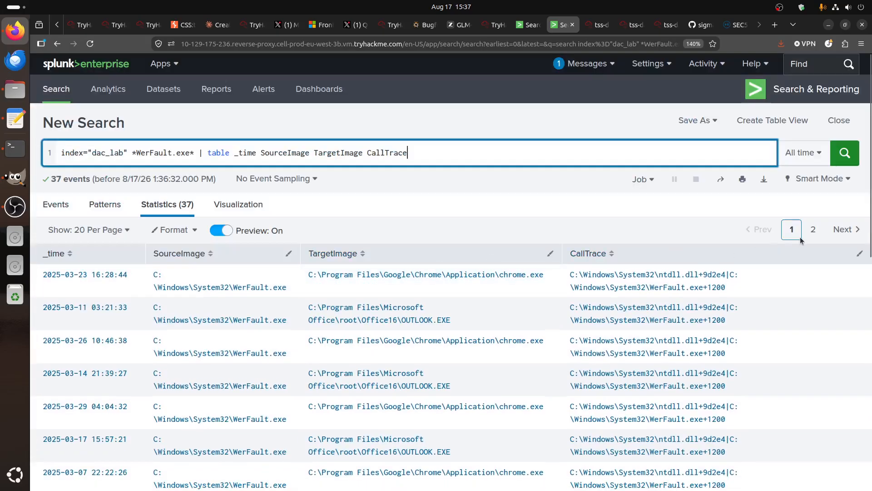
pyautogui.click(813, 230)
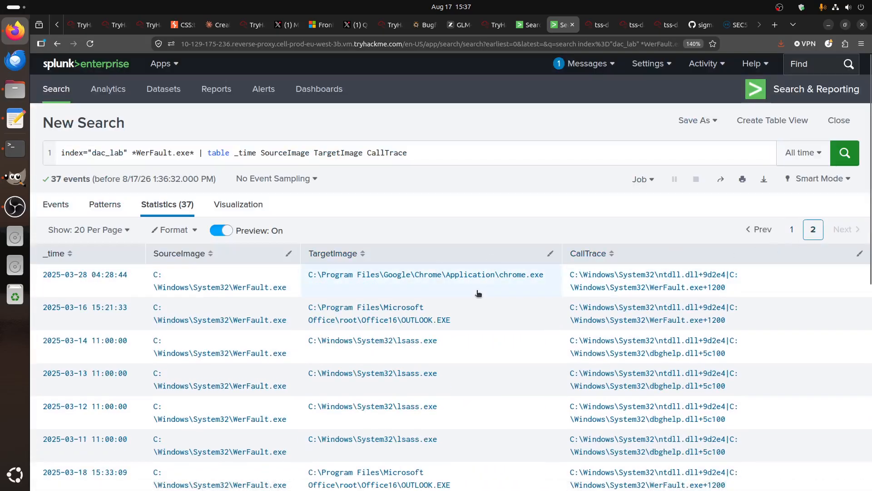
pyautogui.scroll(-2, 478, 290)
pyautogui.scroll(-5, 483, 290)
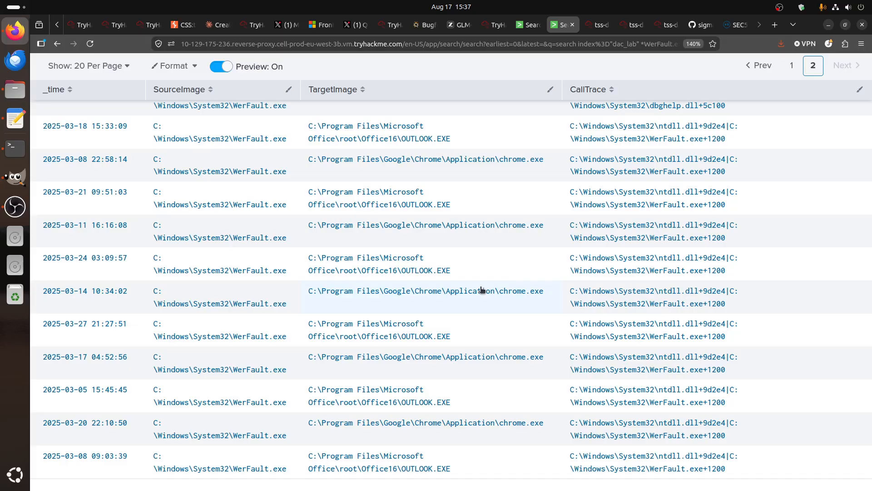
# Compare the WerFault.exe crash-dump exception in the known-benign list with the lsass.exe rows on the second results page
pyautogui.click(657, 28)
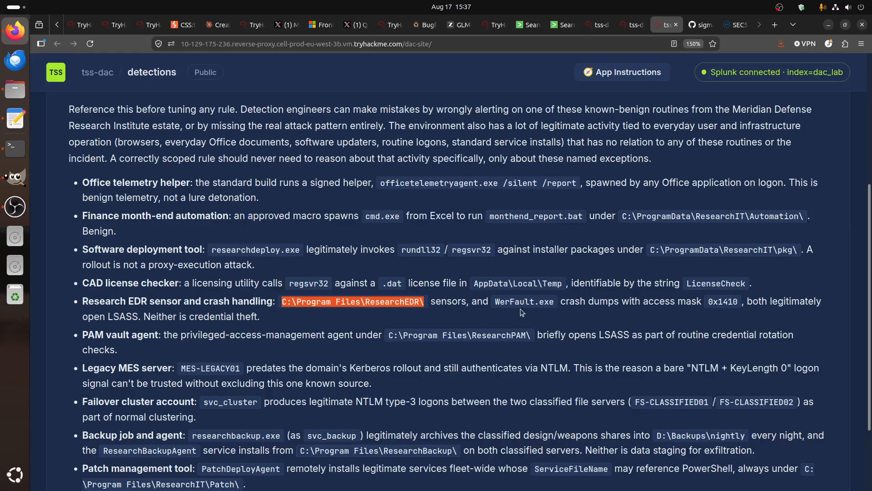
pyautogui.moveTo(497, 301); pyautogui.dragTo(554, 302)
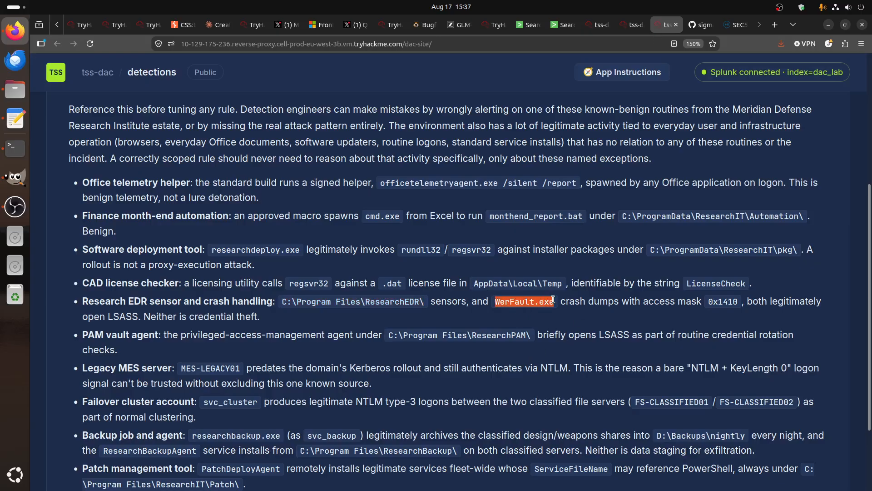
pyautogui.click(563, 25)
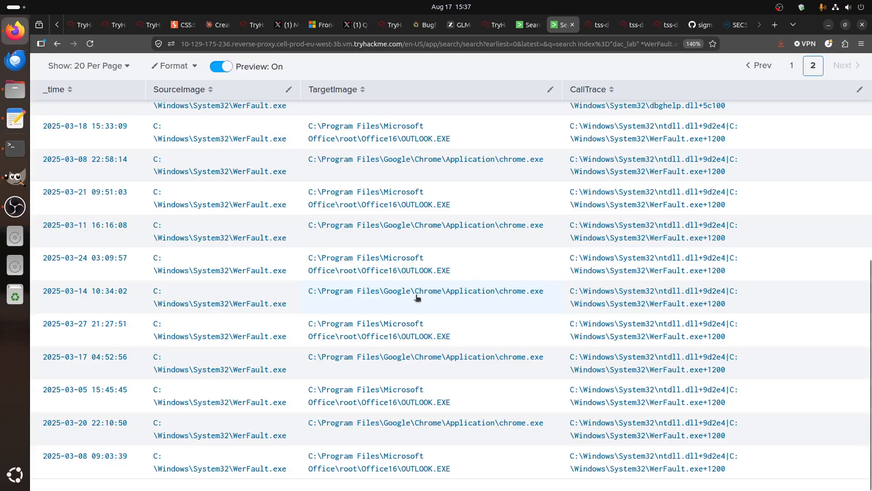
pyautogui.scroll(5, 417, 298)
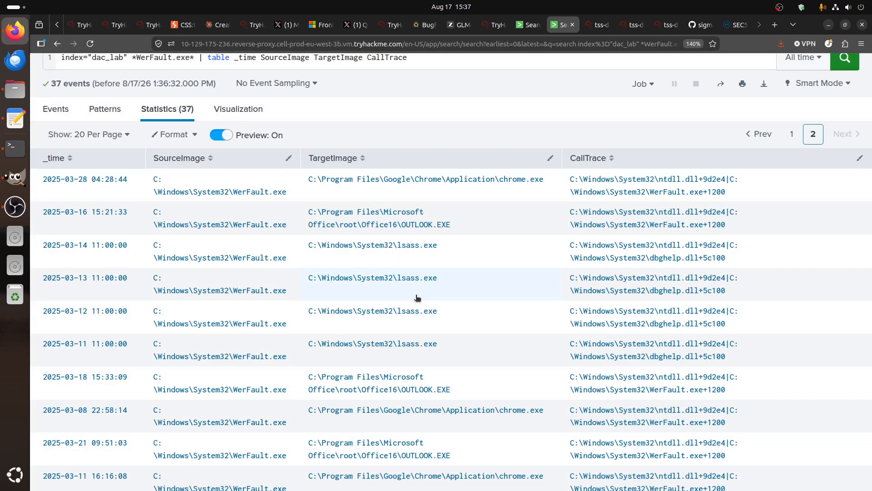
# Read the LSASS dumping section and the benign exceptions, and review the second results page before returning to the first
pyautogui.click(635, 26)
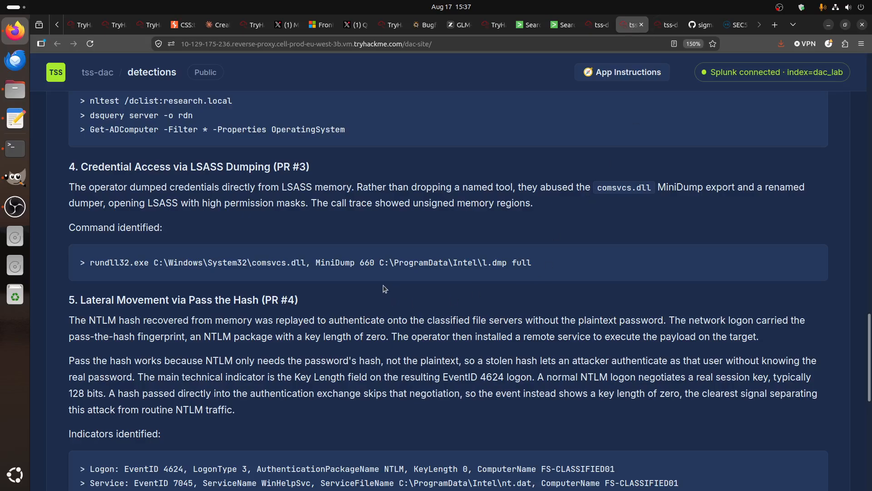
pyautogui.click(661, 26)
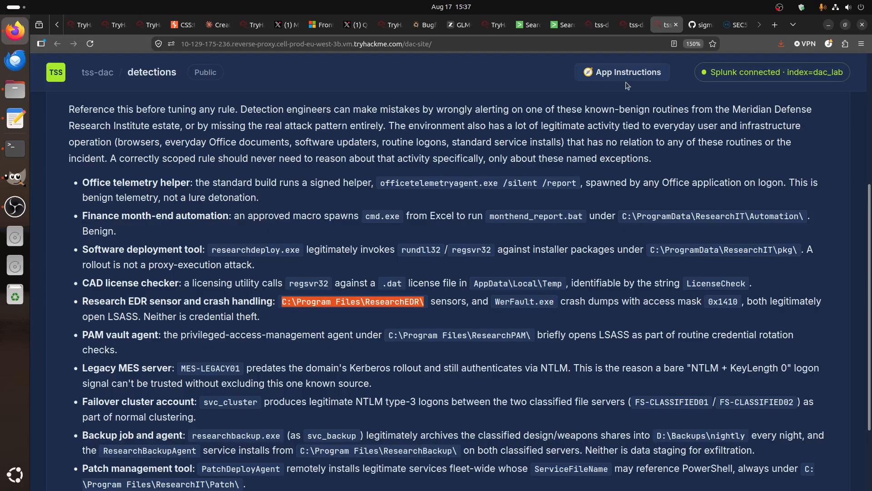
pyautogui.click(556, 25)
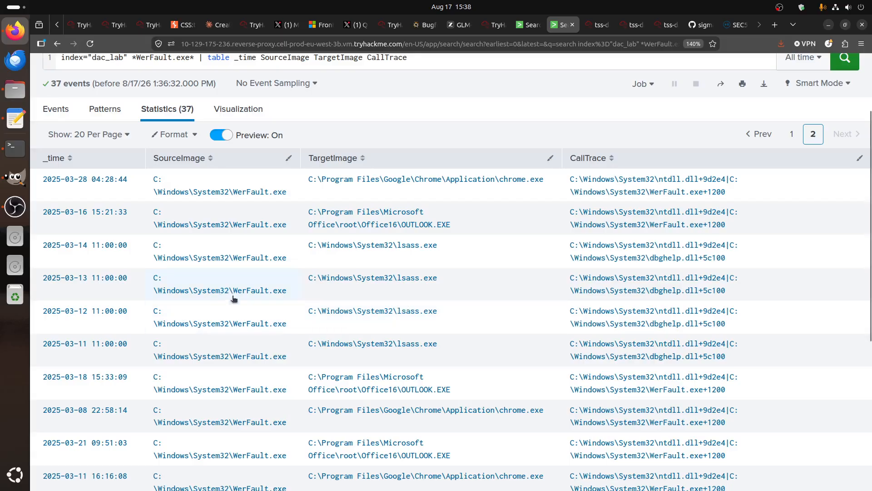
pyautogui.scroll(-5, 410, 312)
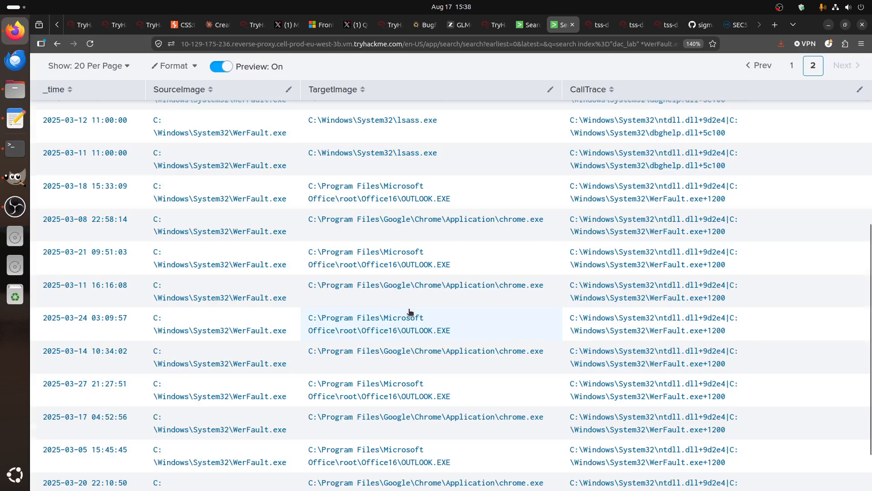
pyautogui.scroll(-2, 410, 312)
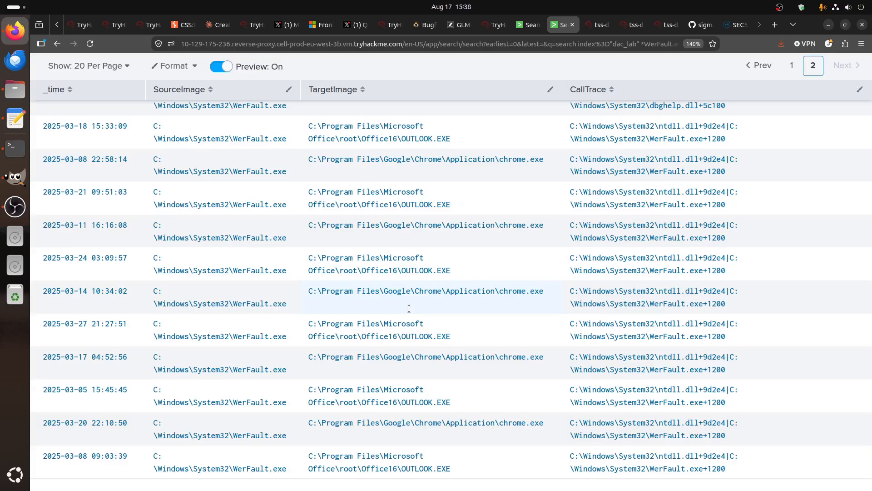
pyautogui.click(791, 66)
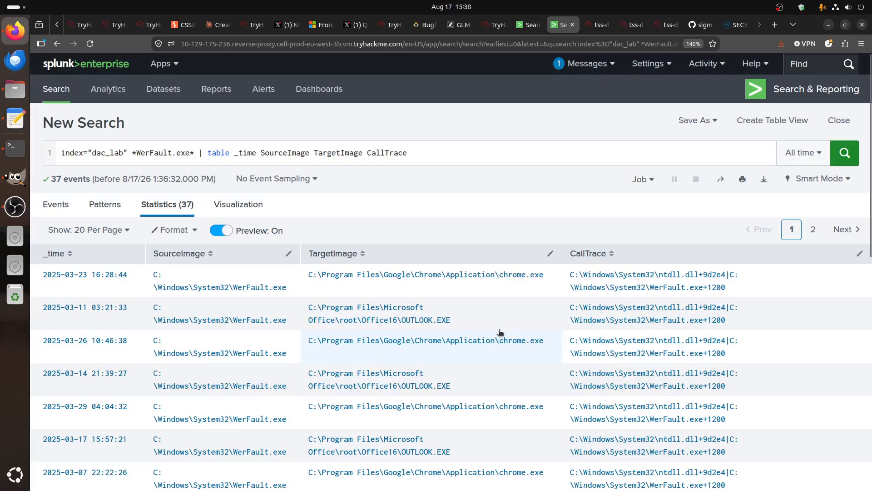
# Review both pages of the WerFault.exe results, comparing the TargetImage and CallTrace values of the browser, Outlook and lsass.exe rows
pyautogui.scroll(-4, 500, 332)
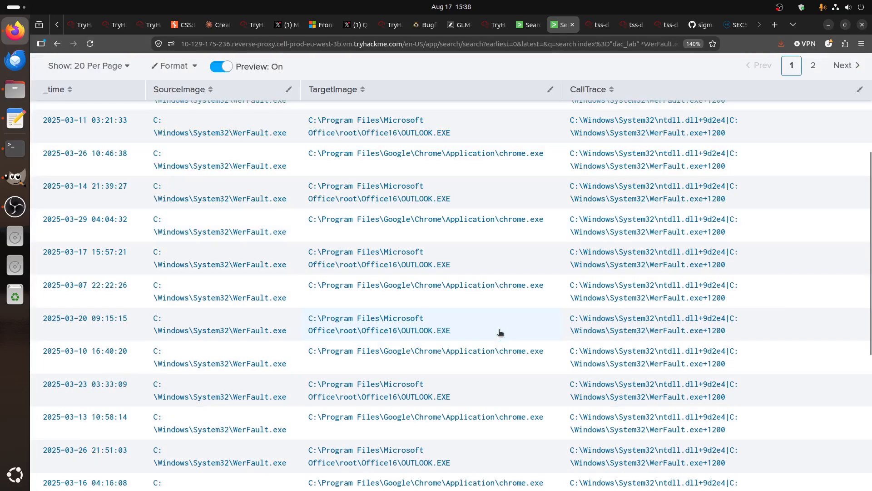
pyautogui.scroll(2, 500, 332)
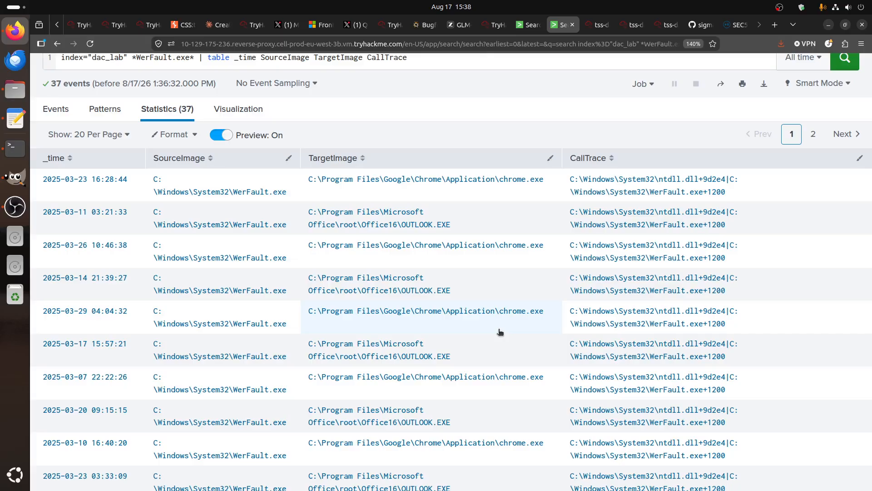
pyautogui.click(665, 25)
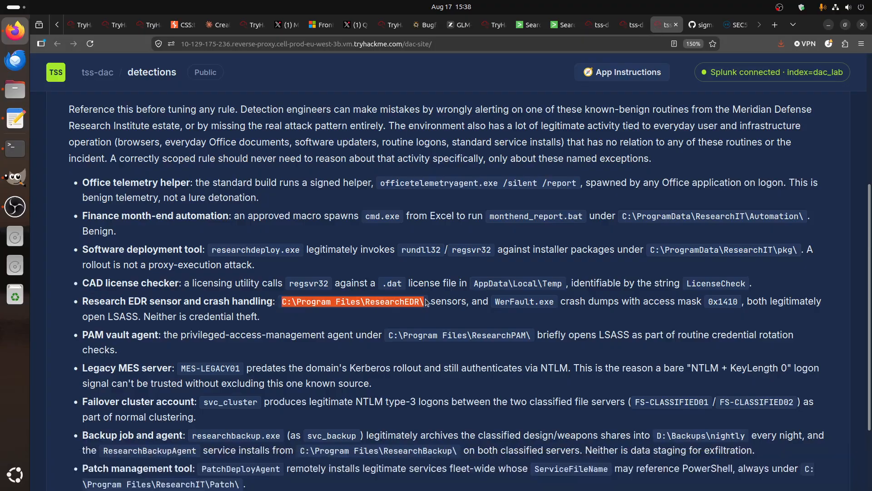
pyautogui.click(564, 25)
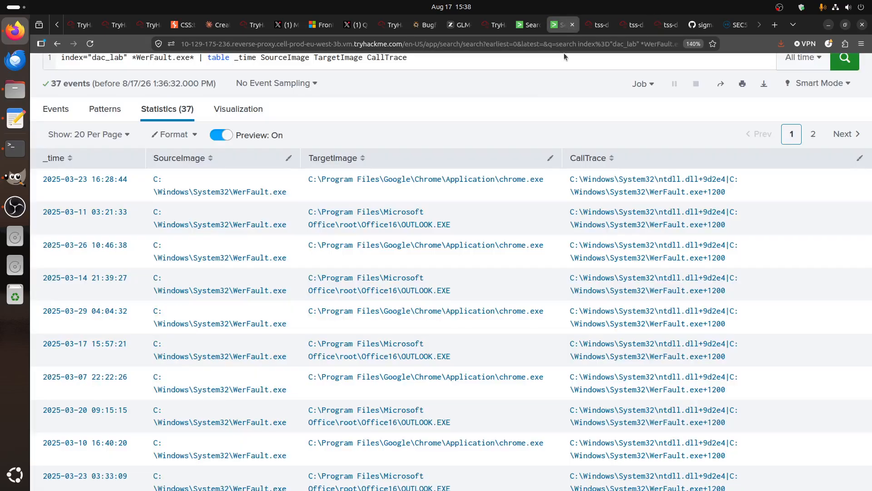
pyautogui.scroll(-3, 293, 350)
pyautogui.scroll(-3, 294, 350)
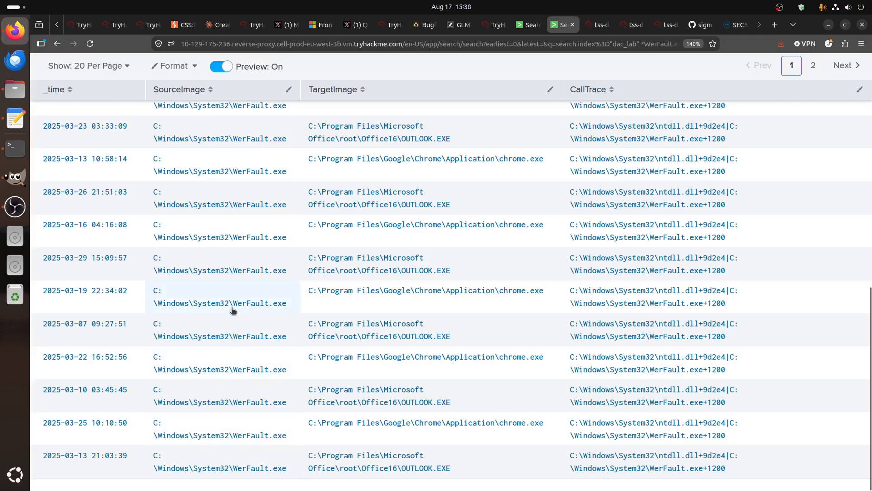
pyautogui.scroll(8, 233, 286)
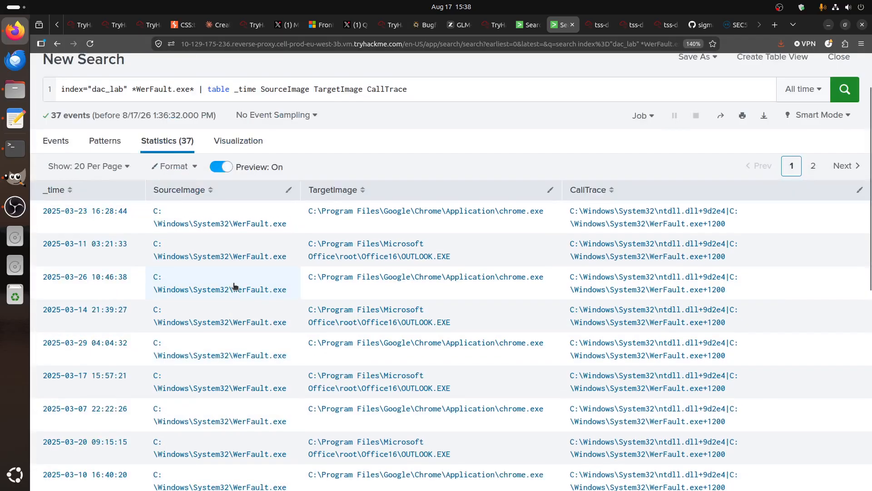
pyautogui.click(813, 166)
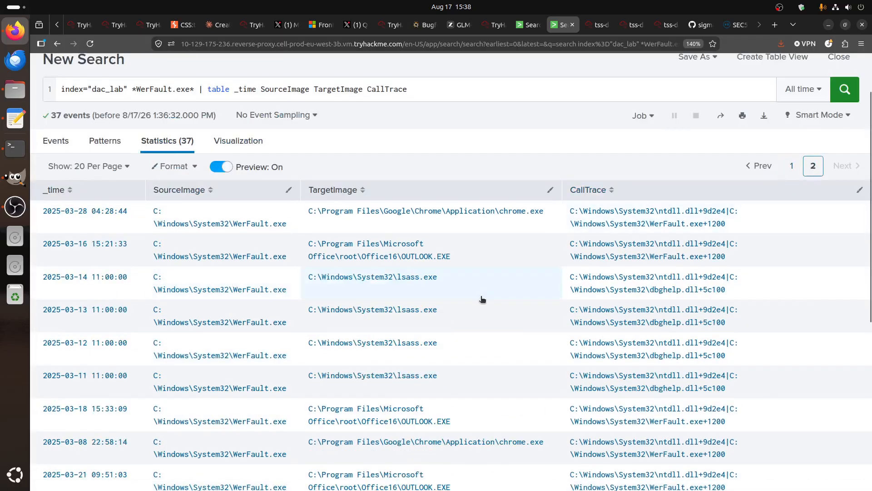
pyautogui.scroll(-6, 482, 299)
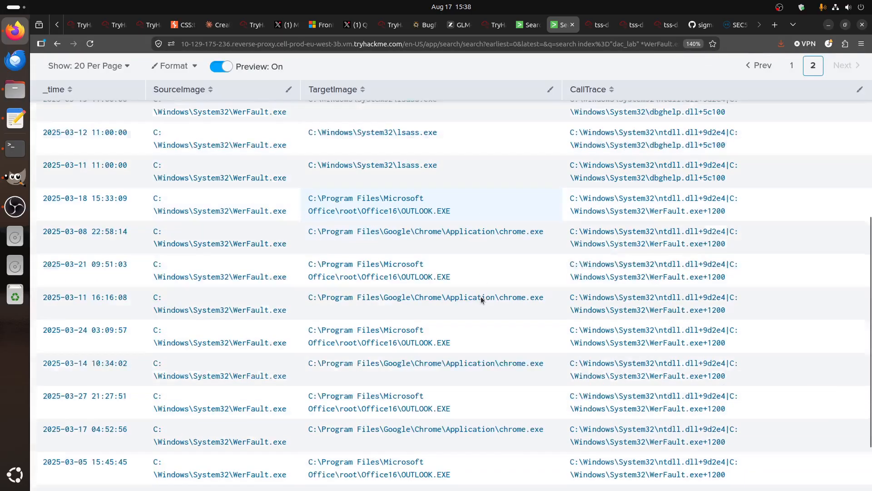
pyautogui.scroll(7, 483, 299)
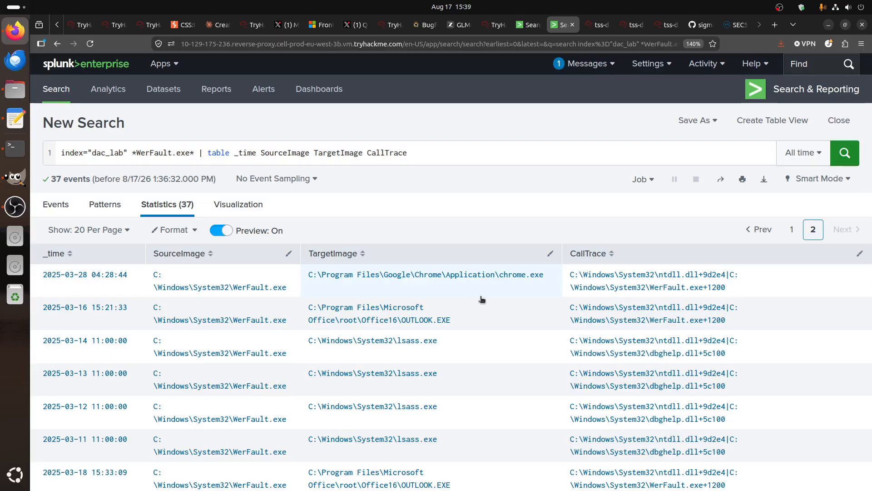
# Read the Research EDR sensor and crash handling exception, and return to the filter_research block in the LSASS rule
pyautogui.click(635, 31)
pyautogui.click(653, 25)
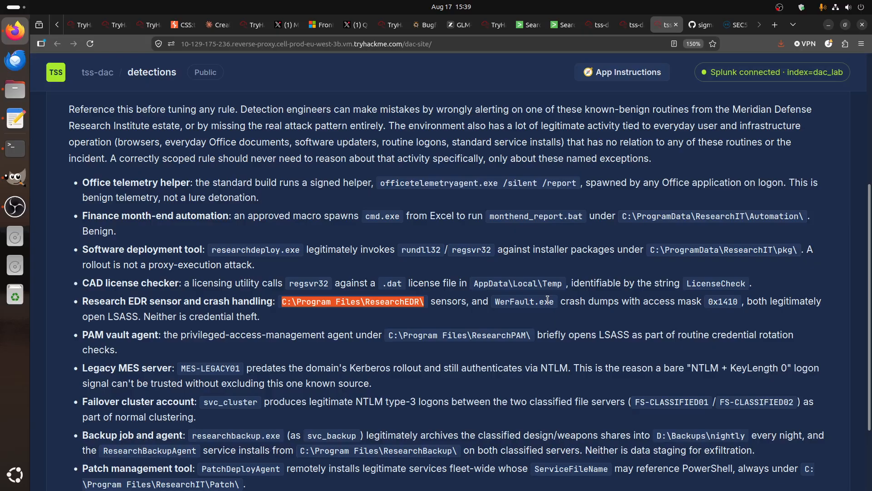
pyautogui.click(201, 321)
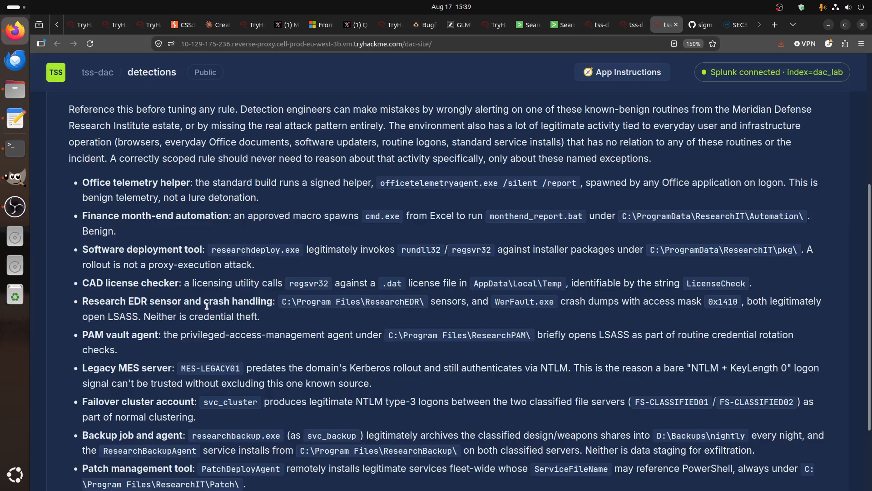
pyautogui.moveTo(495, 302); pyautogui.dragTo(561, 304)
pyautogui.click(603, 28)
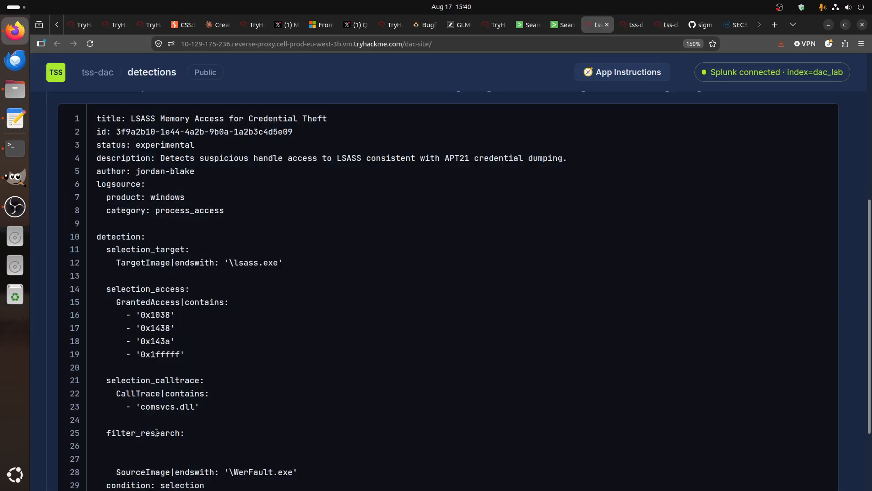
pyautogui.click(163, 444)
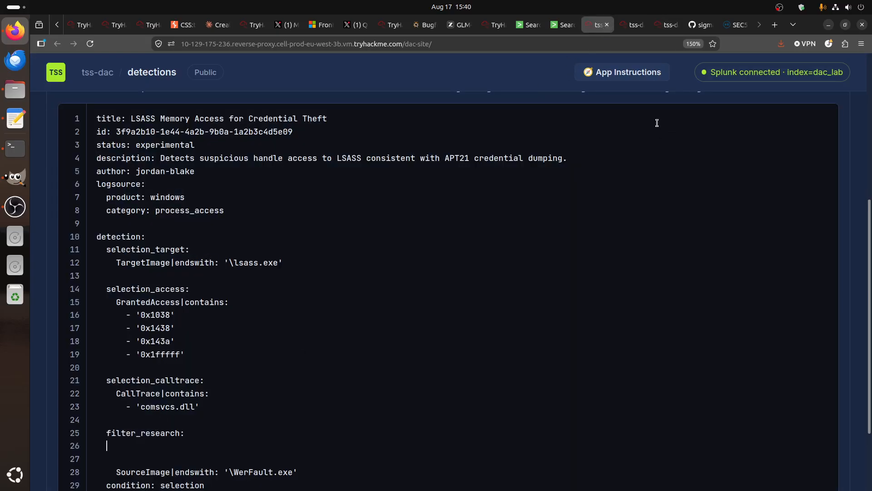
# Rename the filter_research block to filter_WerFault with the process name copied from the known-benign list, and start a line below it
pyautogui.click(658, 25)
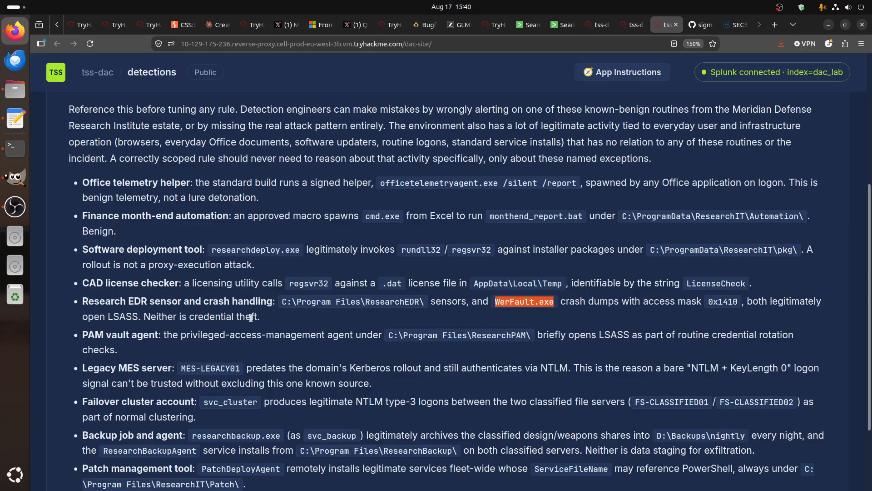
pyautogui.click(517, 305)
pyautogui.doubleClick(511, 303)
pyautogui.hotkey('ctrl', 'c')
pyautogui.click(596, 30)
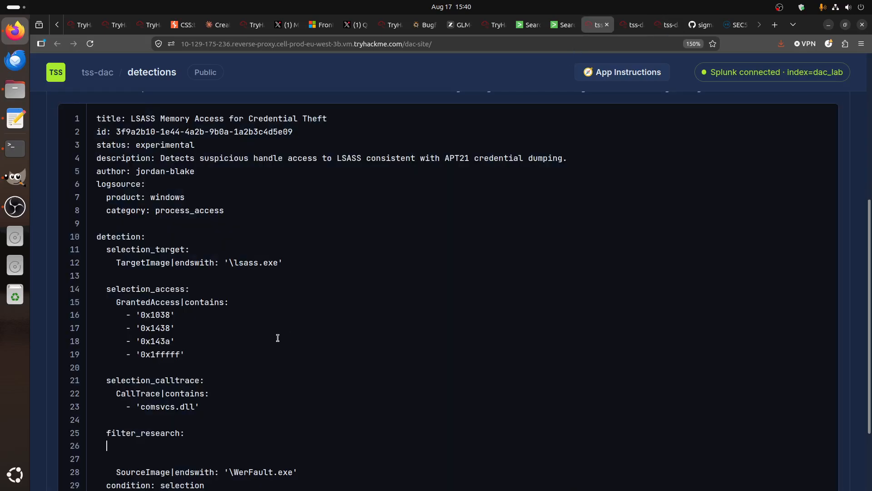
pyautogui.doubleClick(165, 432)
pyautogui.hotkey('ctrl', 'v')
pyautogui.hotkey('ctrl', 'z')
pyautogui.moveTo(141, 439); pyautogui.dragTo(182, 435)
pyautogui.hotkey('ctrl', 'v')
pyautogui.press('Return')
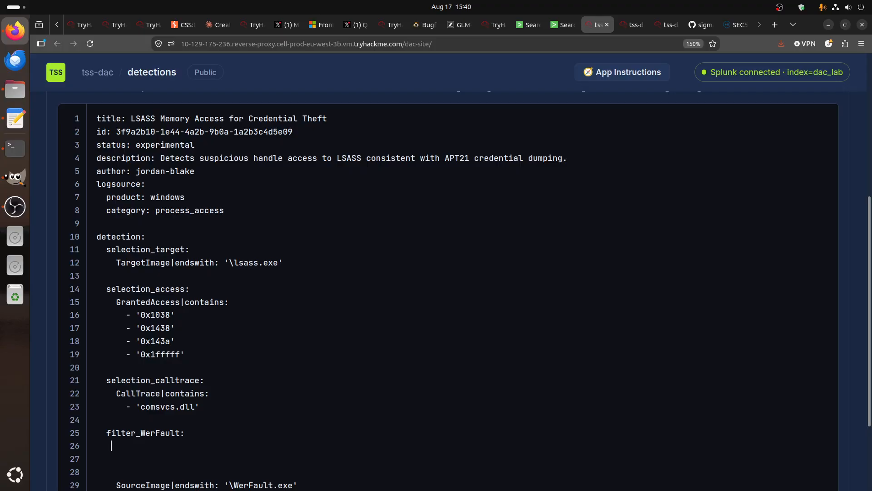
# Add a SourceImage|startswith condition under filter_WerFault with the path C:\Windows\System32\WerFault.exe copied from the search results
pyautogui.write('SourceImage|startswith')
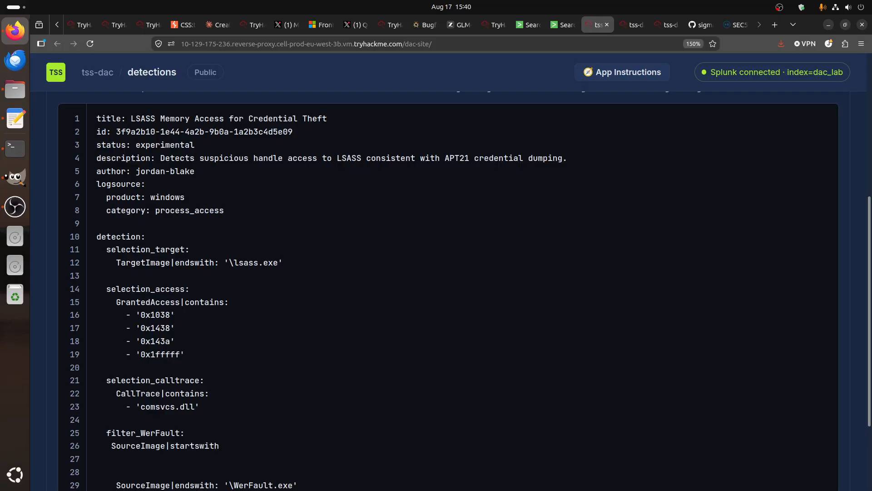
pyautogui.write(": '")
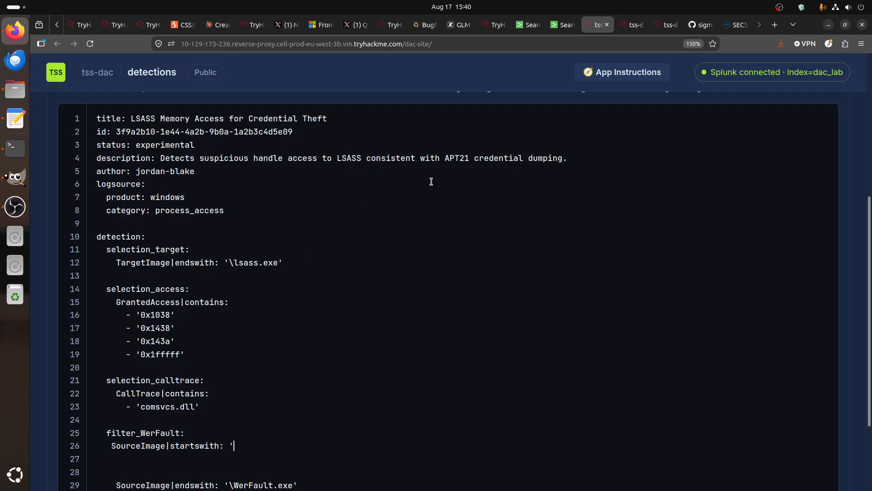
pyautogui.click(563, 25)
pyautogui.moveTo(153, 275); pyautogui.dragTo(286, 292)
pyautogui.hotkey('ctrl', 'c')
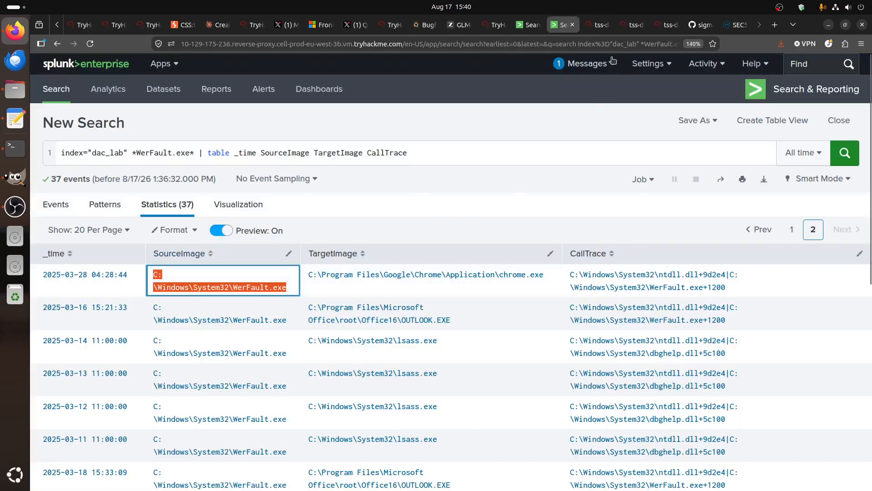
pyautogui.click(593, 29)
pyautogui.hotkey('ctrl', 'v')
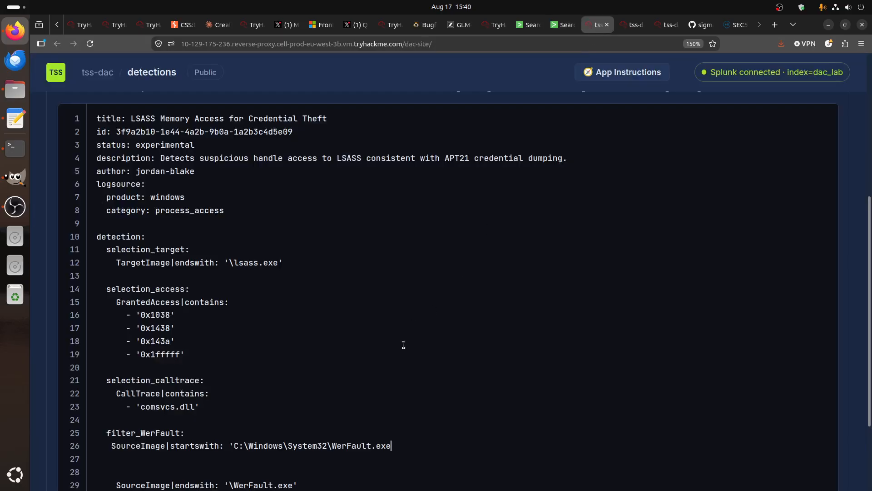
# Add a granted-access condition of '0x1410' under filter_WerFault, taking the mask from the crash-dump exception in the known-benign list
pyautogui.click(633, 26)
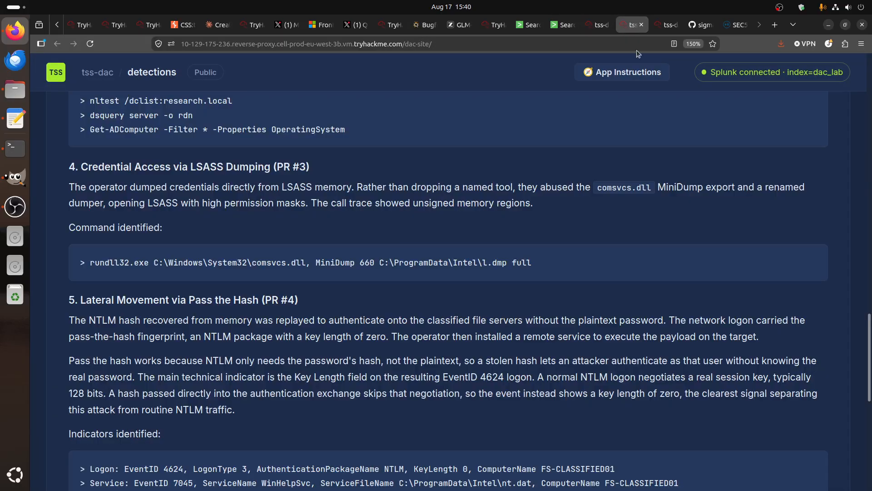
pyautogui.click(669, 25)
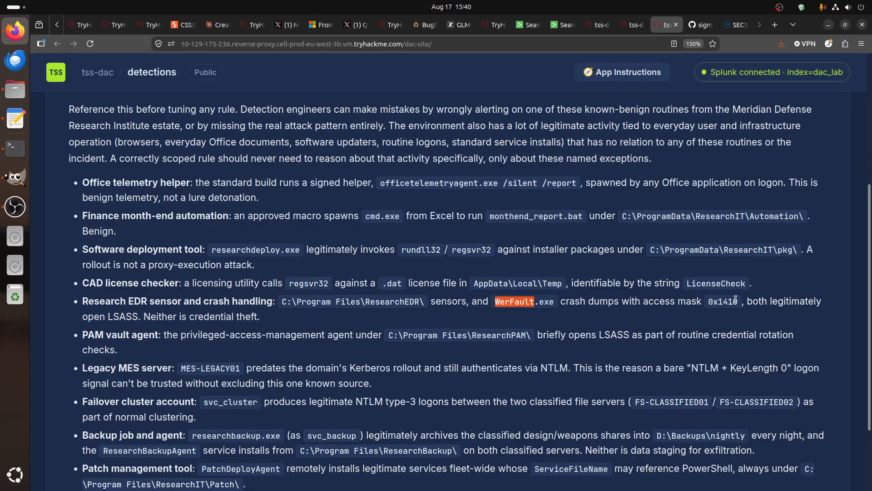
pyautogui.moveTo(735, 300); pyautogui.dragTo(704, 299)
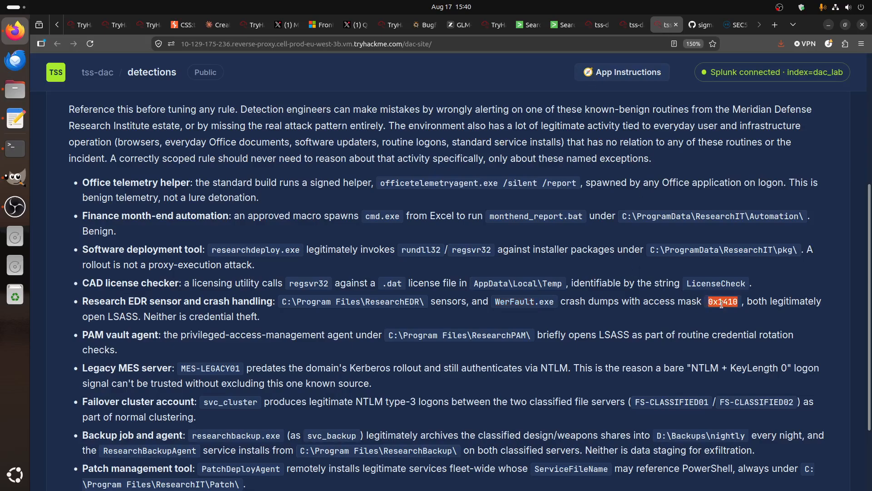
pyautogui.rightClick(721, 302)
pyautogui.click(734, 314)
pyautogui.click(598, 25)
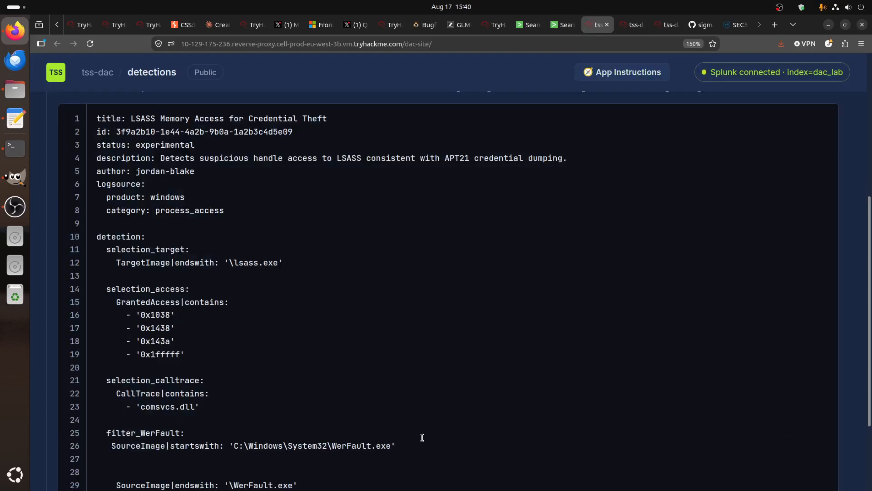
pyautogui.press('Return')
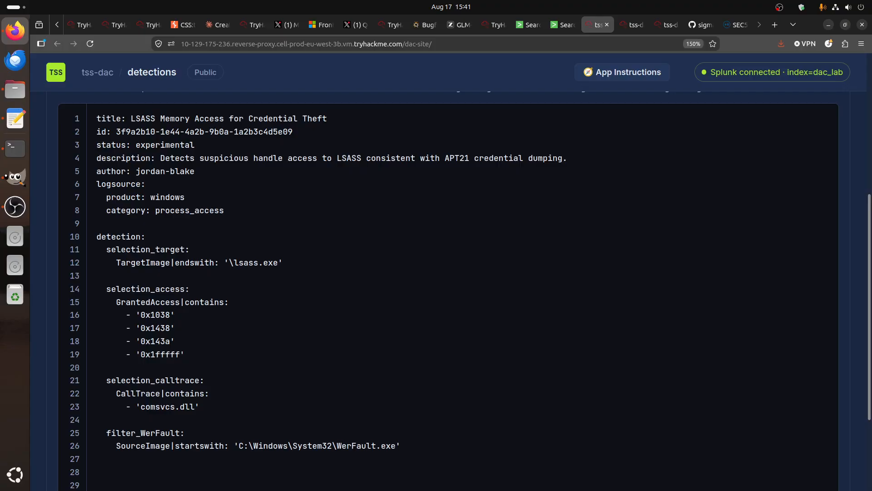
pyautogui.write("GrantedAcccess: '0x1410")
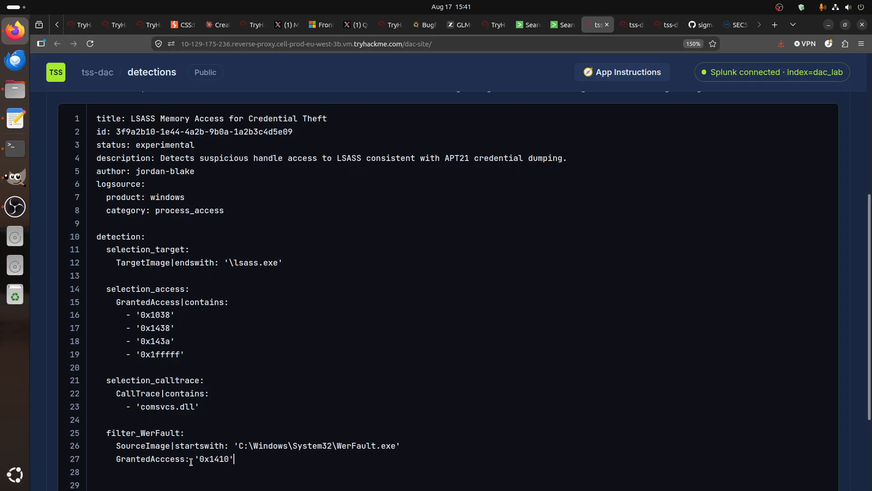
# Try the filter's field name GrantedAcccess as the last table column of the WerFault.exe search and run it
pyautogui.doubleClick(167, 459)
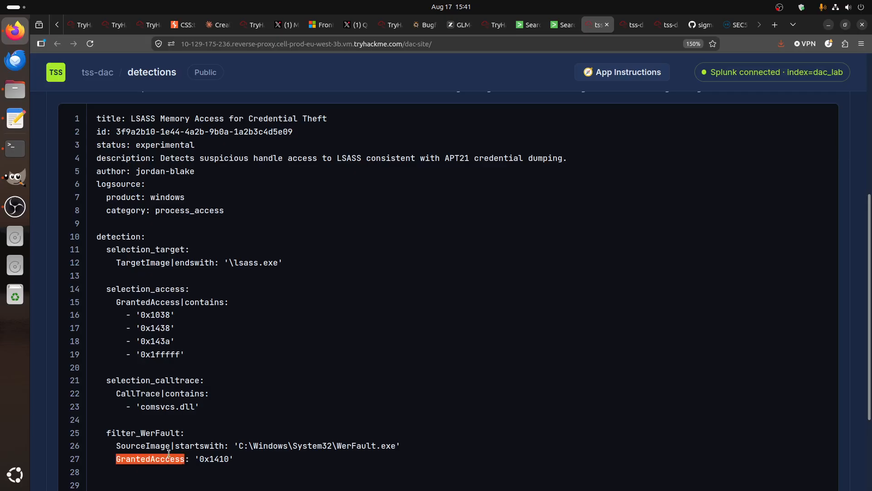
pyautogui.click(563, 25)
pyautogui.click(464, 153)
pyautogui.write('v')
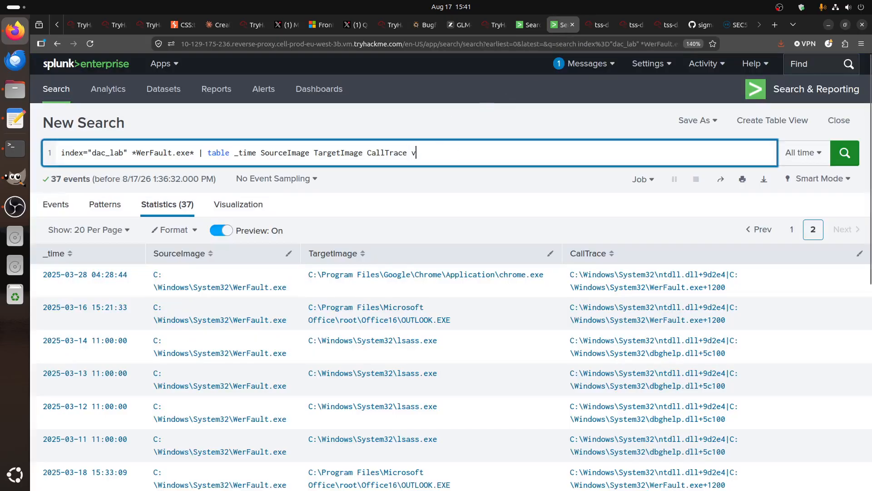
pyautogui.press('BackSpace')
pyautogui.hotkey('ctrl', 'v')
pyautogui.press('Return')
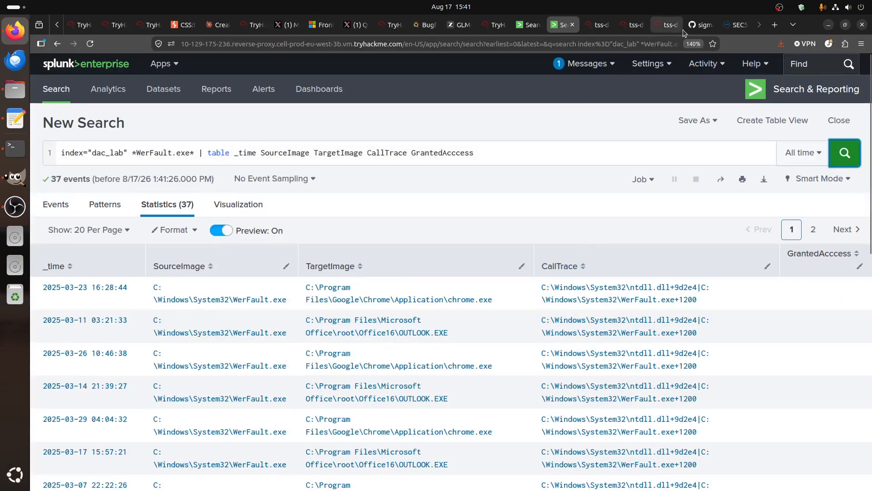
# Correct the field name in filter_WerFault's mask condition to GrantedAccess, copied from the SigmaHQ proc_access_win_lsass_memdump.yml rule
pyautogui.click(702, 24)
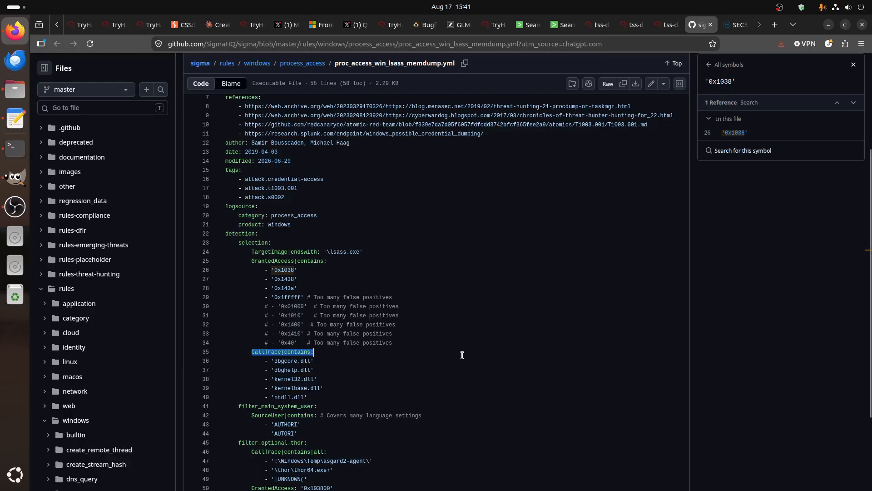
pyautogui.click(274, 360)
pyautogui.scroll(-1, 284, 456)
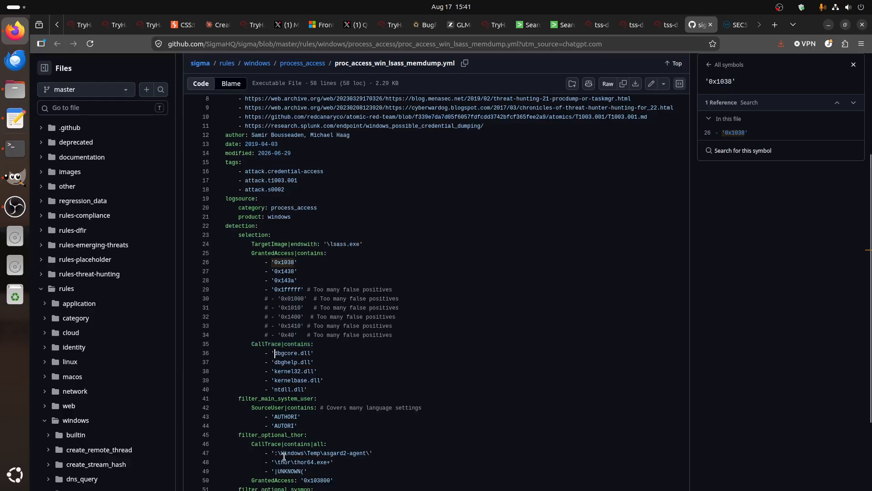
pyautogui.scroll(-3, 284, 456)
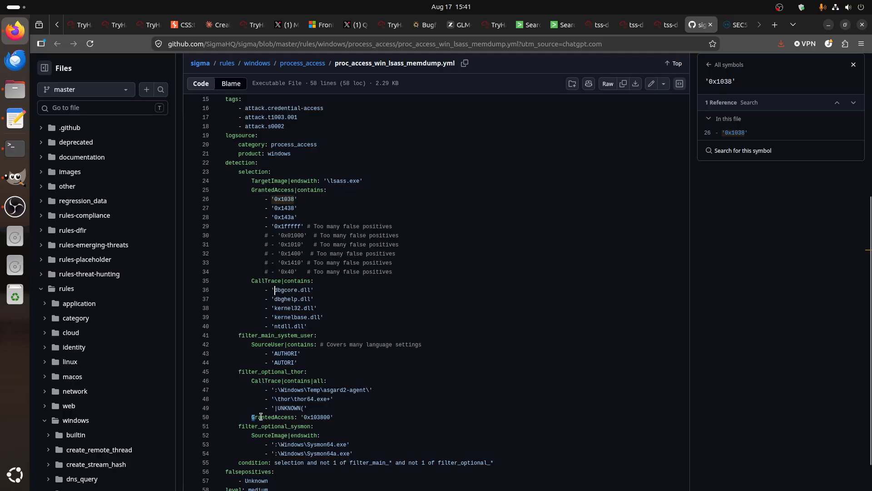
pyautogui.moveTo(261, 417); pyautogui.dragTo(295, 417)
pyautogui.click(598, 24)
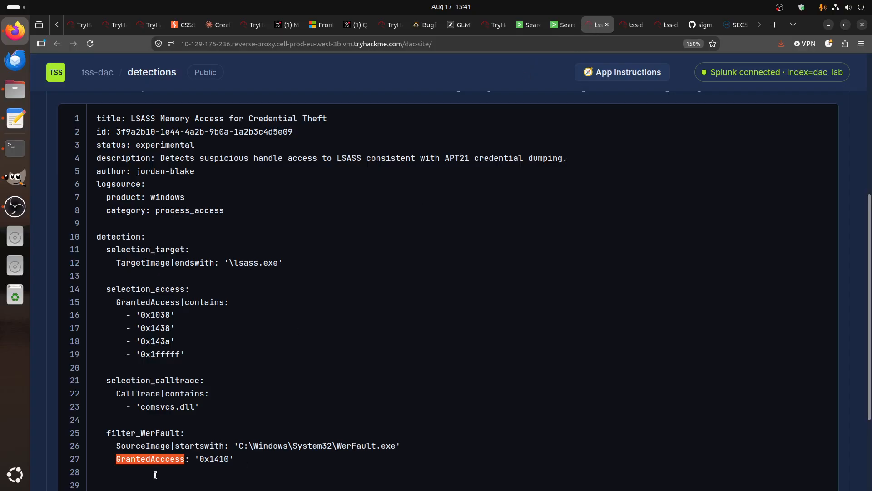
pyautogui.click(150, 457)
pyautogui.doubleClick(148, 458)
pyautogui.hotkey('ctrl', 'v')
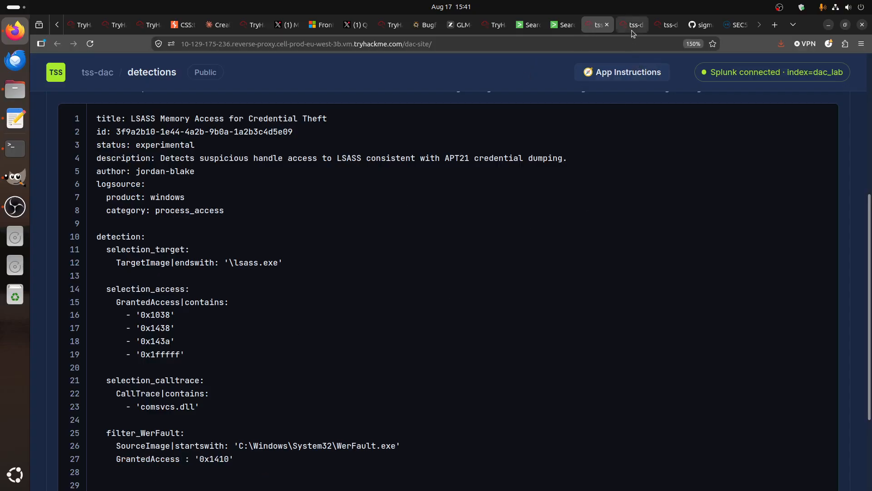
# Correct the last table column of the WerFault.exe search to GrantedAccess and rerun the search
pyautogui.click(568, 25)
pyautogui.click(429, 155)
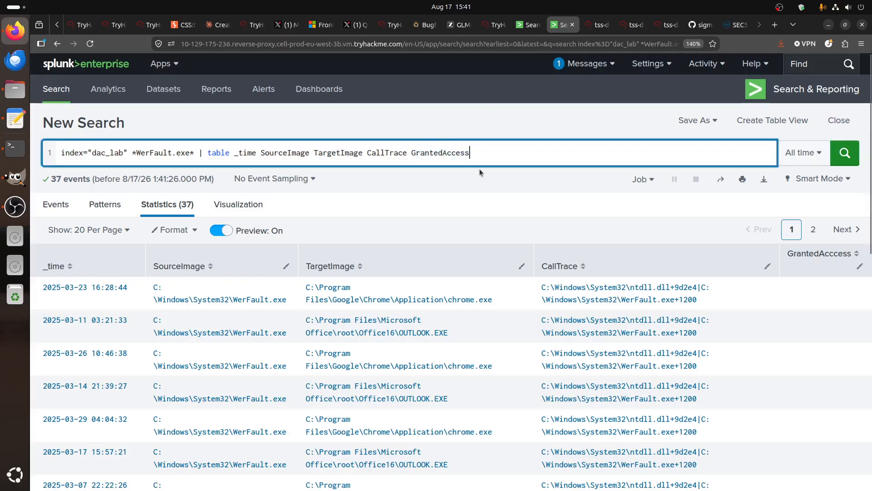
pyautogui.click(844, 153)
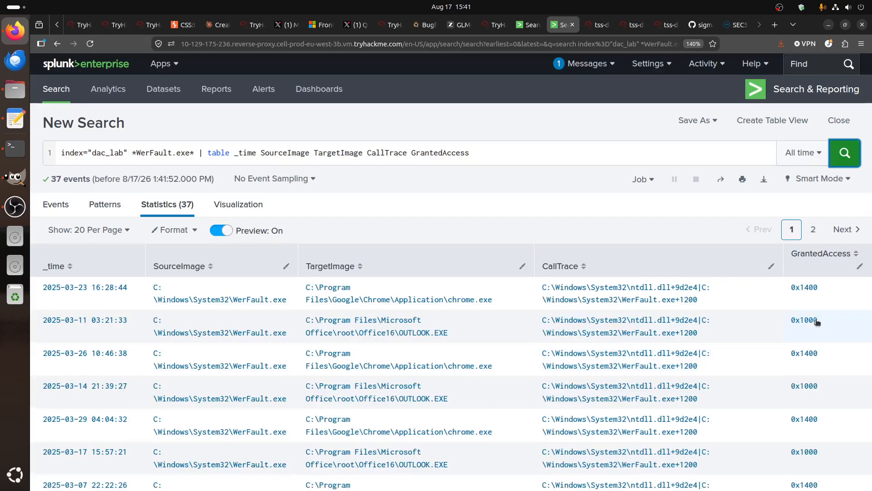
# Check both pages of the WerFault.exe results for LSASS access events with the 0x1410 mask named in the known-benign list
pyautogui.click(672, 28)
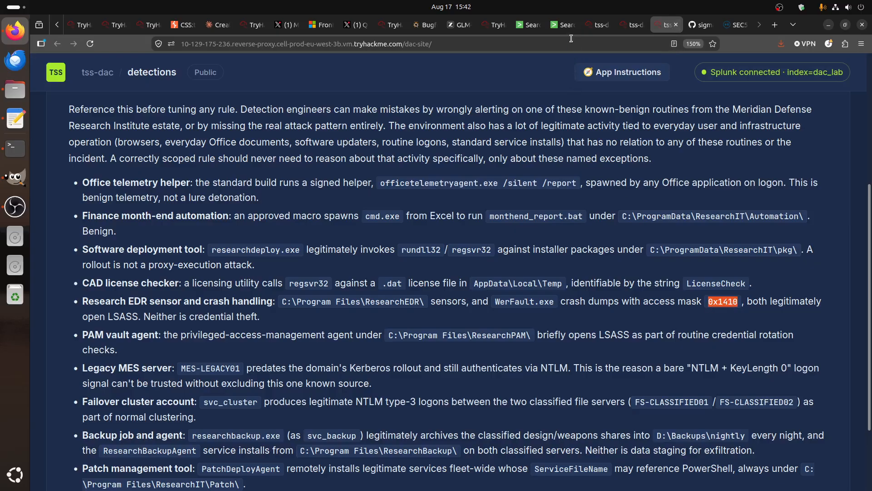
pyautogui.click(564, 25)
pyautogui.scroll(-8, 652, 304)
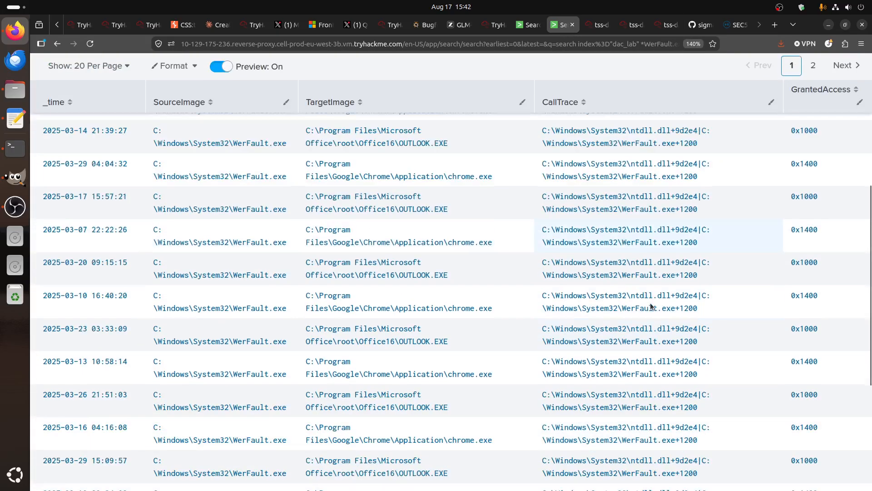
pyautogui.scroll(-2, 652, 305)
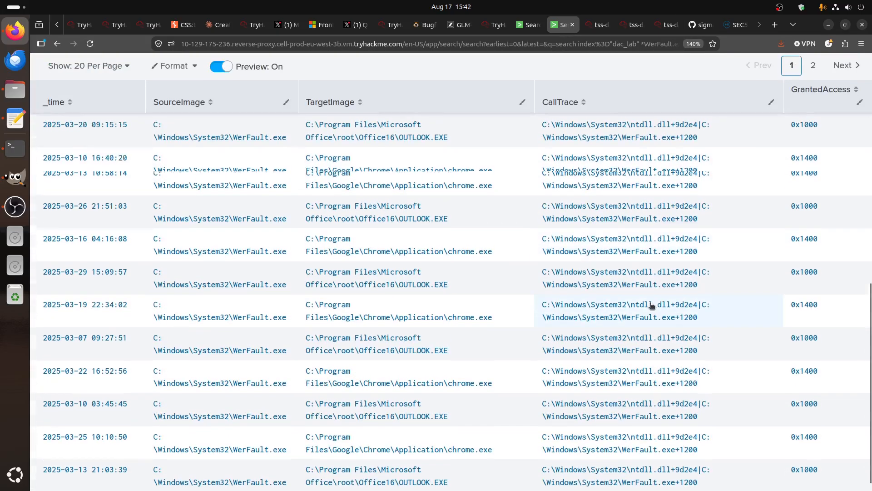
pyautogui.scroll(10, 653, 304)
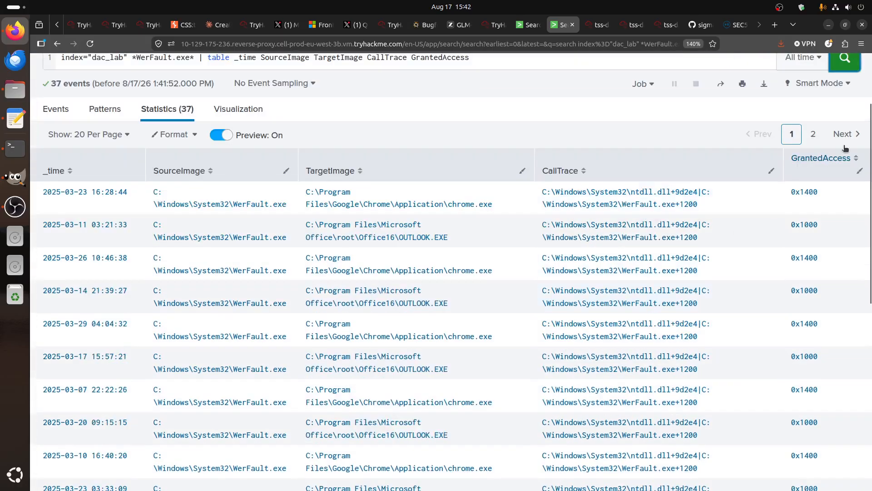
pyautogui.click(810, 141)
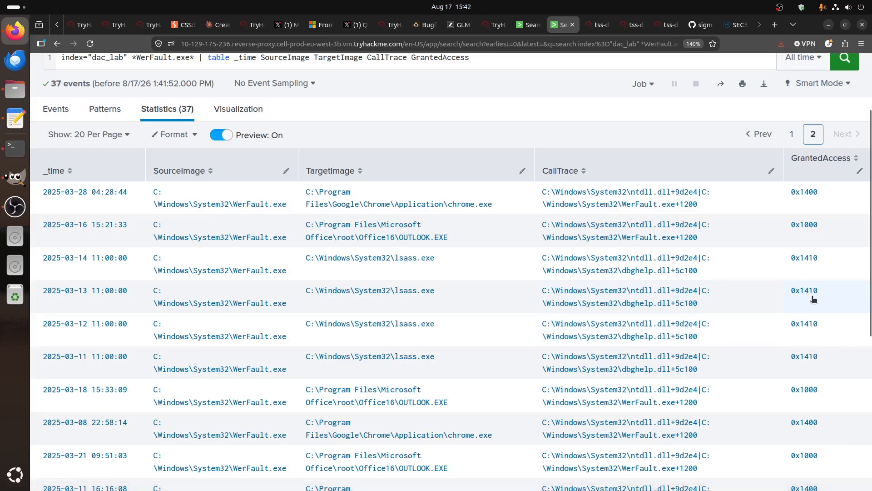
pyautogui.moveTo(708, 312); pyautogui.dragTo(155, 295)
pyautogui.click(555, 107)
# Review the Research EDR sensor and crash handling exception in the known-benign list
pyautogui.click(659, 25)
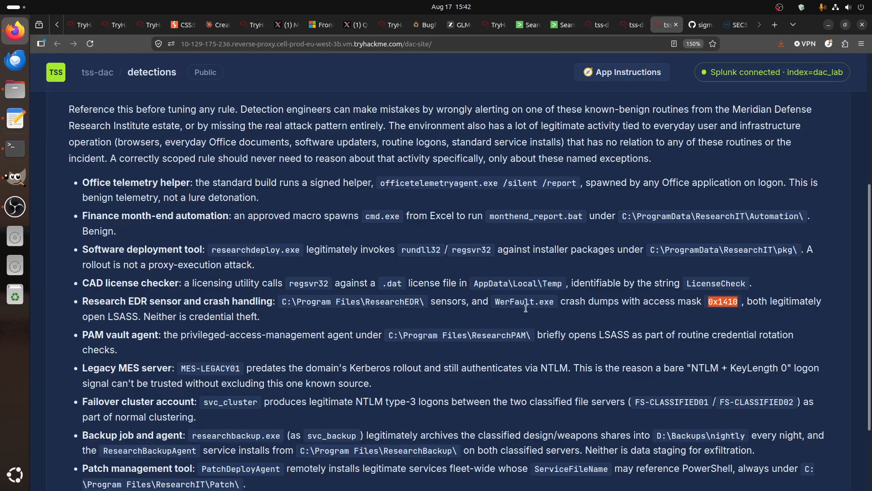
pyautogui.moveTo(496, 303); pyautogui.dragTo(746, 303)
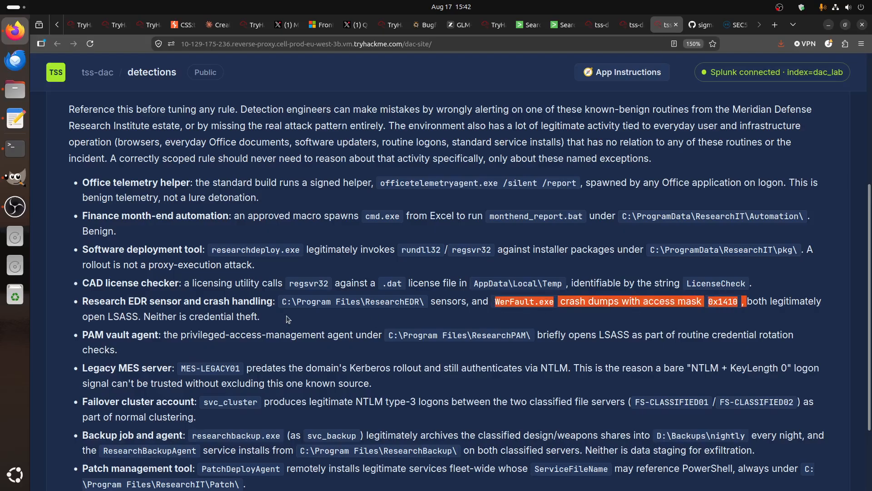
pyautogui.moveTo(281, 301); pyautogui.dragTo(427, 301)
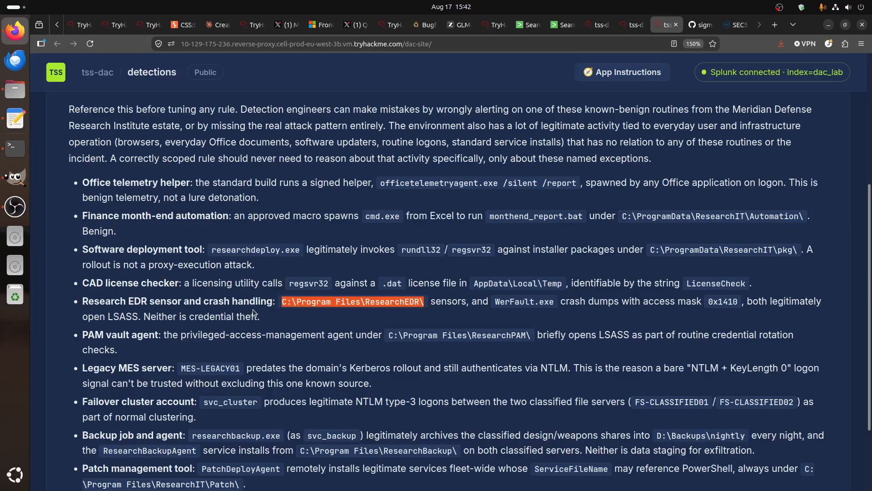
pyautogui.click(299, 312)
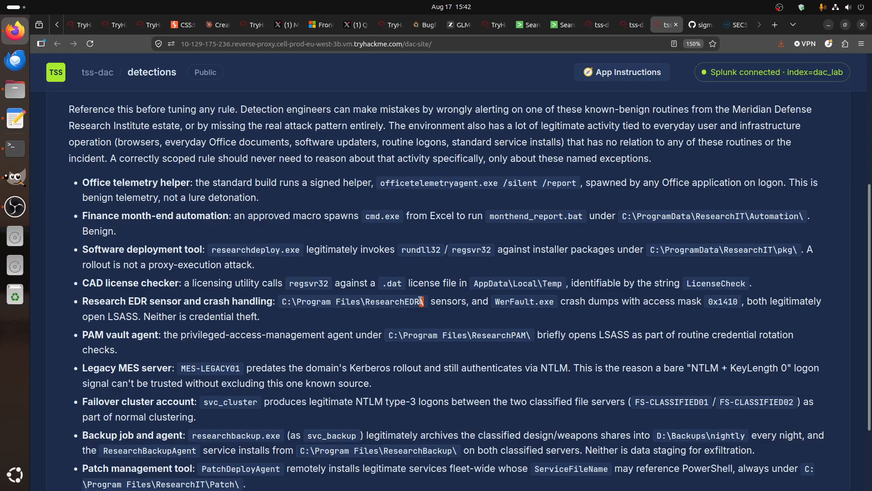
# Search dac_lab for *ResearchEDR*, using the folder name copied from the exception and removing the table command
pyautogui.doubleClick(388, 306)
pyautogui.hotkey('ctrl', 'c')
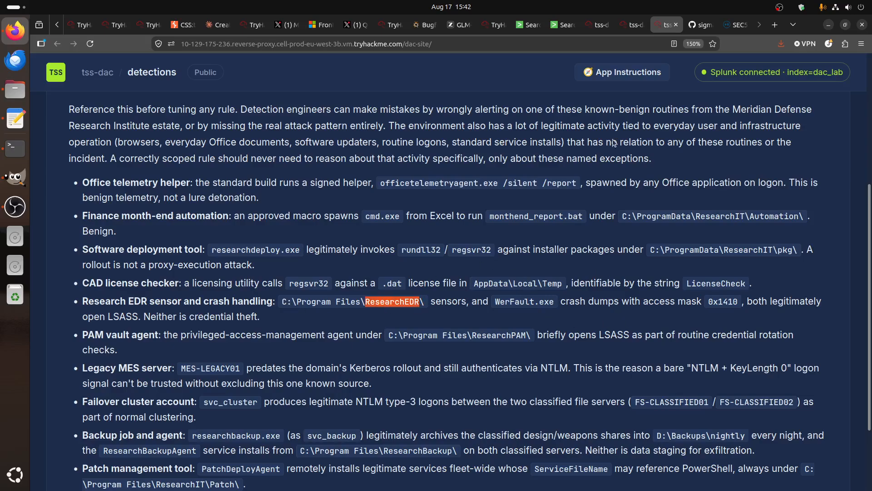
pyautogui.click(561, 25)
pyautogui.scroll(2, 235, 152)
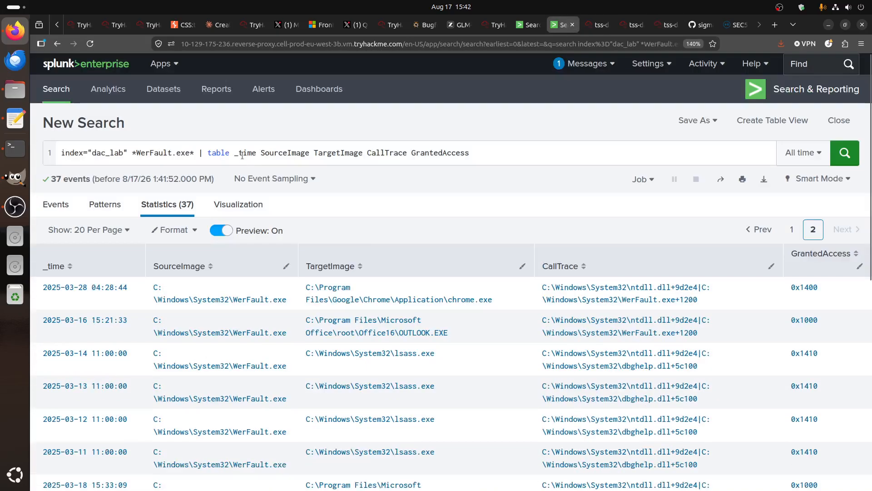
pyautogui.moveTo(137, 153); pyautogui.dragTo(190, 152)
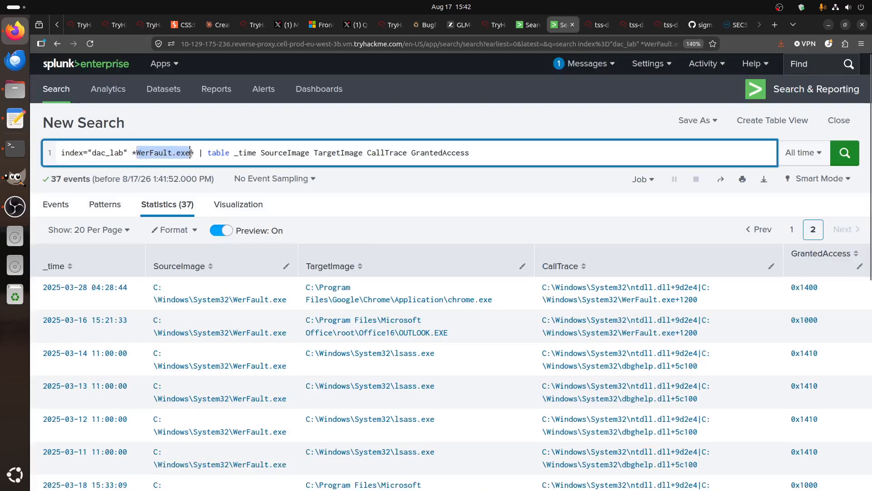
pyautogui.hotkey('ctrl', 'v')
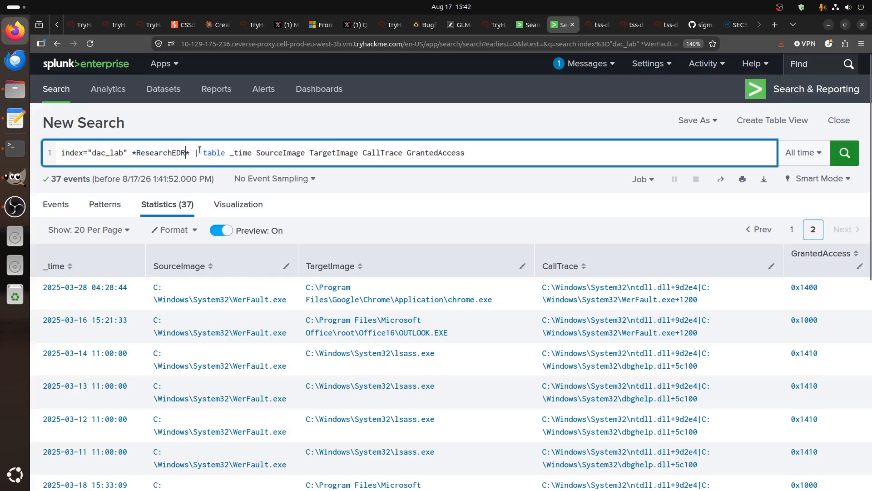
pyautogui.moveTo(194, 152); pyautogui.dragTo(571, 154)
pyautogui.press('BackSpace')
pyautogui.press('Return')
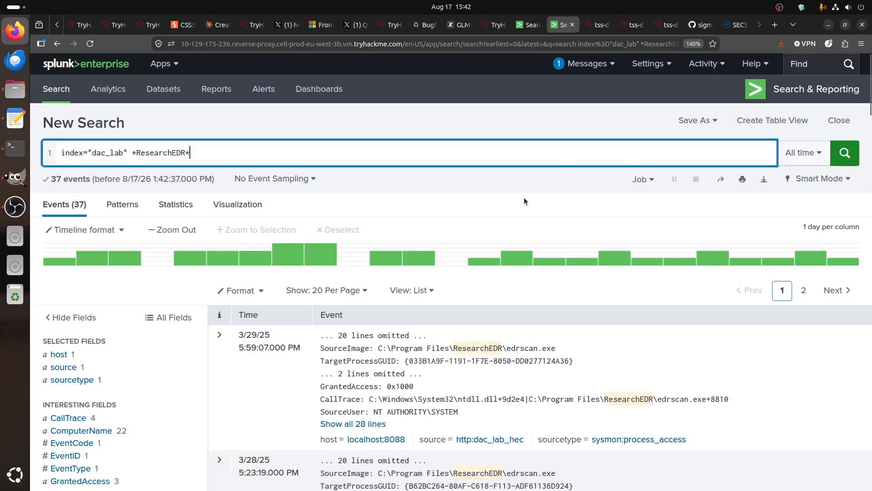
# Replace ResearchEDR in the search term with the path \Program Files\ResearchEDR\ copied from the known-benign list
pyautogui.click(642, 30)
pyautogui.click(659, 29)
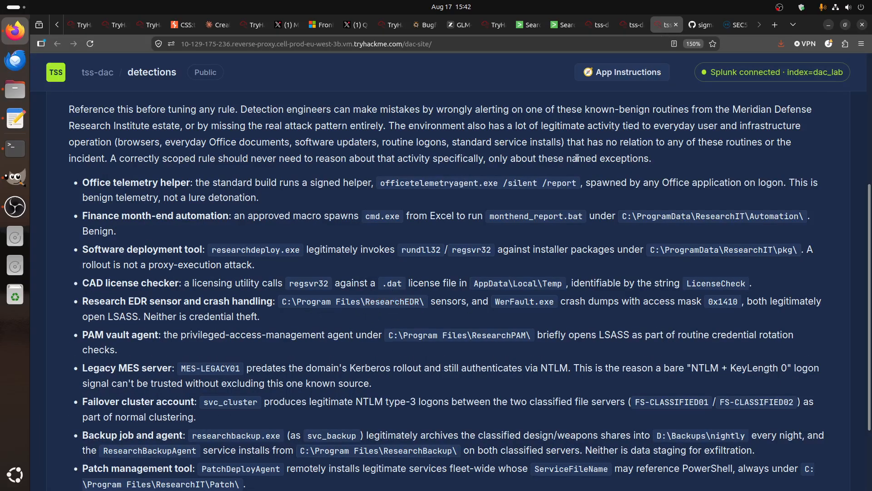
pyautogui.moveTo(291, 301); pyautogui.dragTo(430, 302)
pyautogui.hotkey('ctrl', 'c')
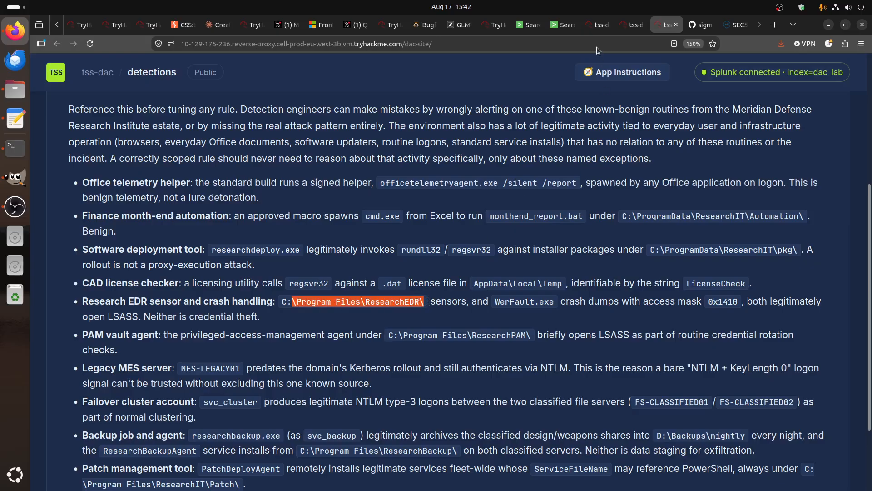
pyautogui.click(565, 27)
pyautogui.doubleClick(148, 154)
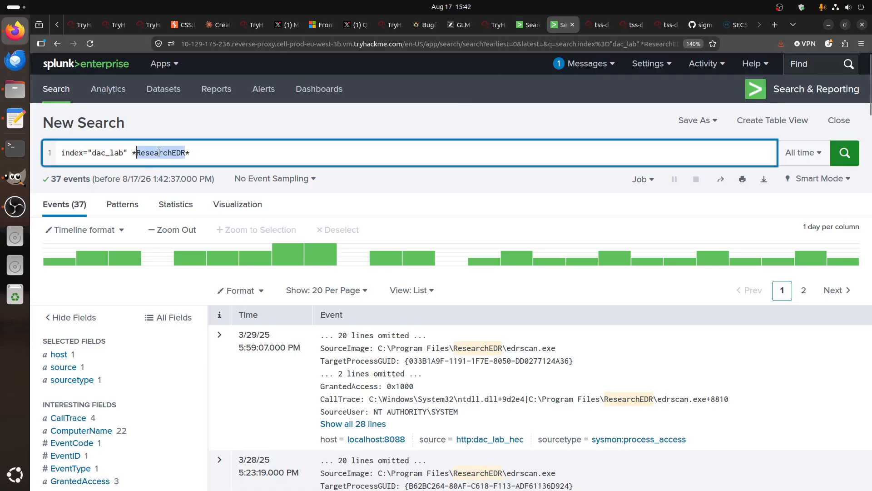
pyautogui.hotkey('ctrl', 'v')
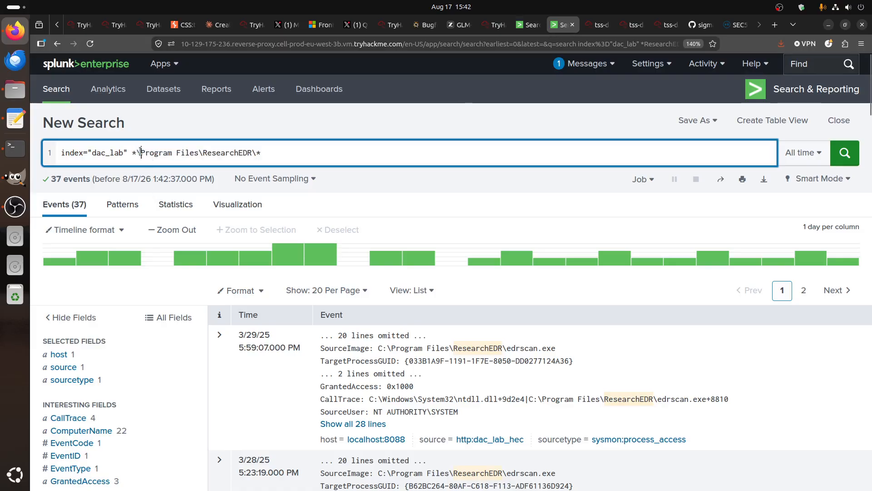
# Escape the backslashes so the search term reads *\\Program Files\\ResearchEDR\\* and run the search
pyautogui.click(141, 153)
pyautogui.write('\\')
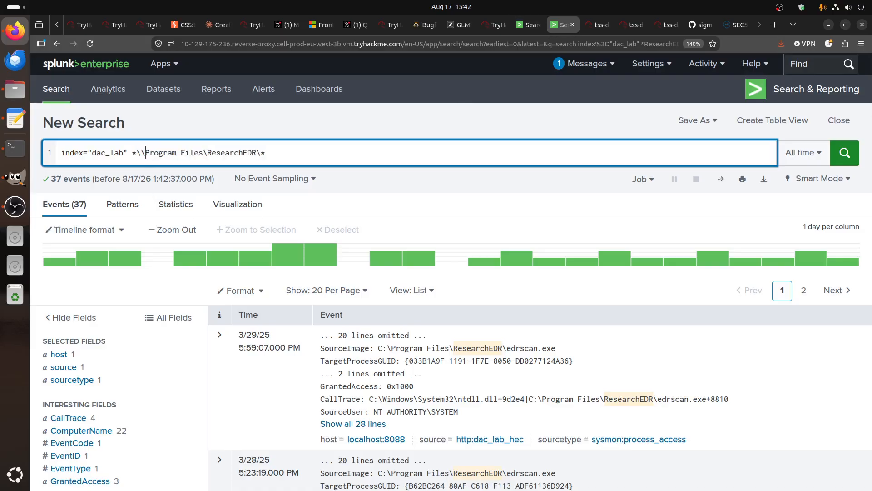
pyautogui.click(203, 153)
pyautogui.write('\\')
pyautogui.click(268, 153)
pyautogui.write('\\\\')
pyautogui.click(845, 153)
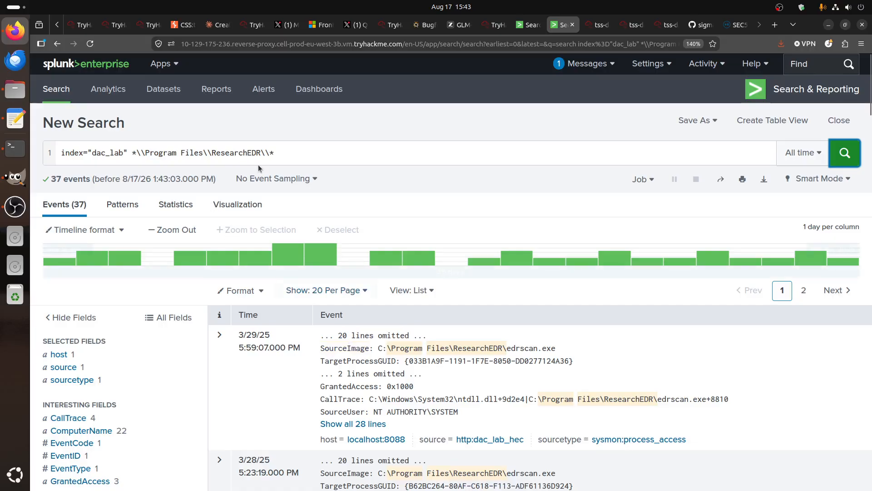
# Add a second search line that tables _time and SourceImage, run it and look through the ResearchEDR source images
pyautogui.click(323, 154)
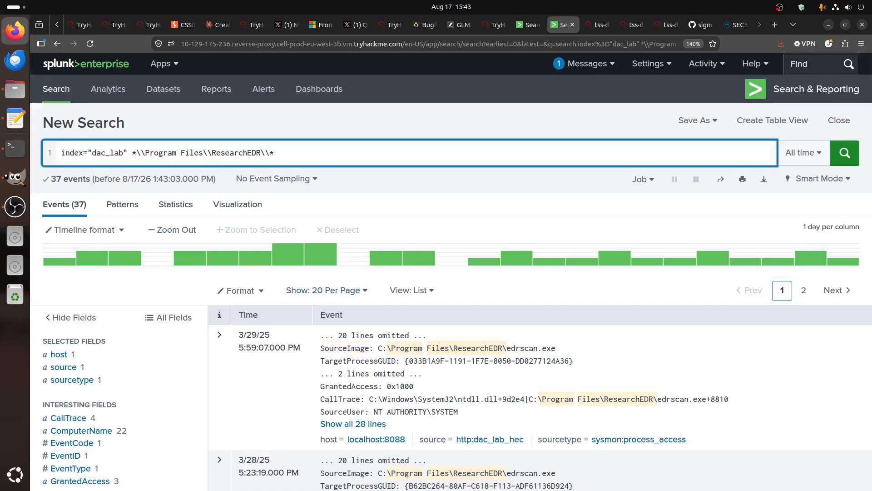
pyautogui.hotkey('shift', 'Return')
pyautogui.write('|')
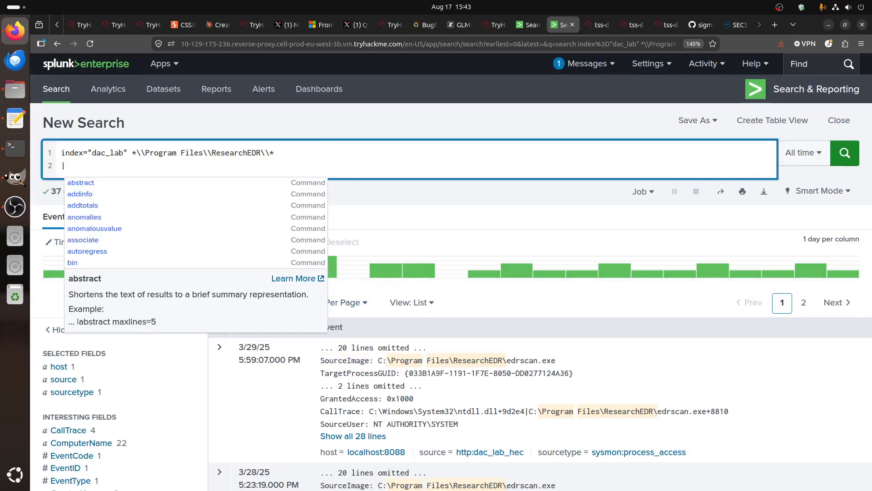
pyautogui.write(' table')
pyautogui.write('_')
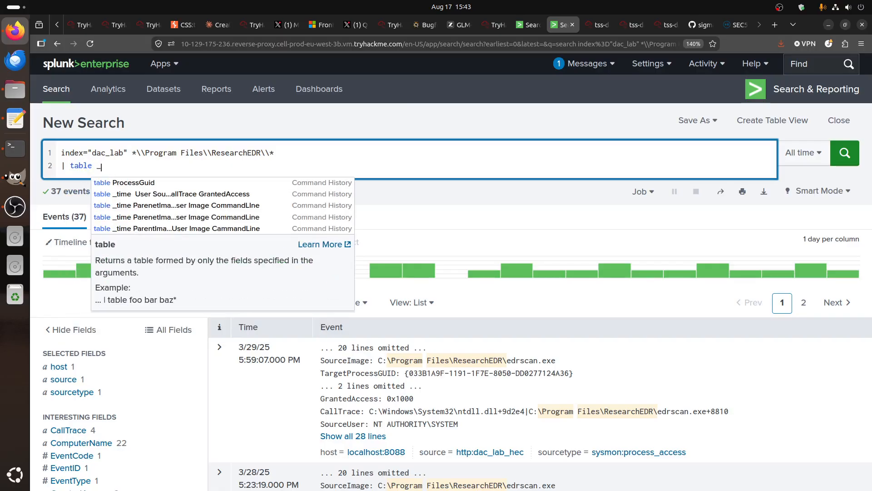
pyautogui.write('time ')
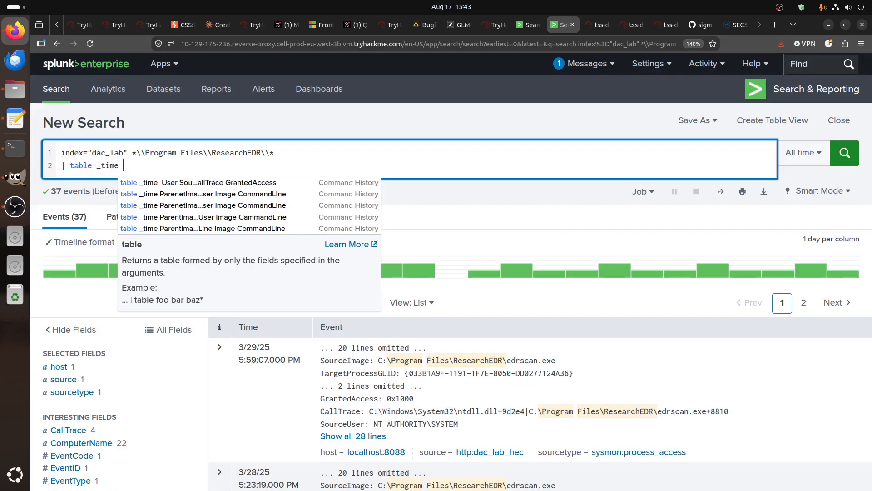
pyautogui.write('SourceImage')
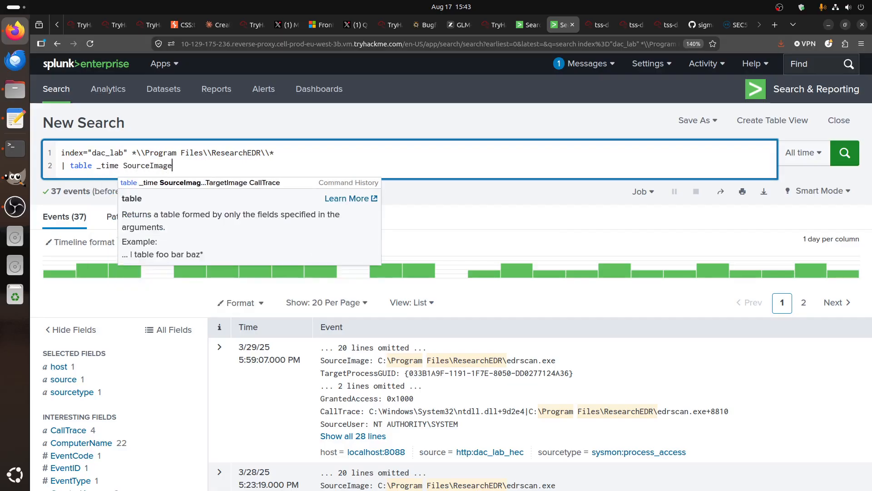
pyautogui.press('Return')
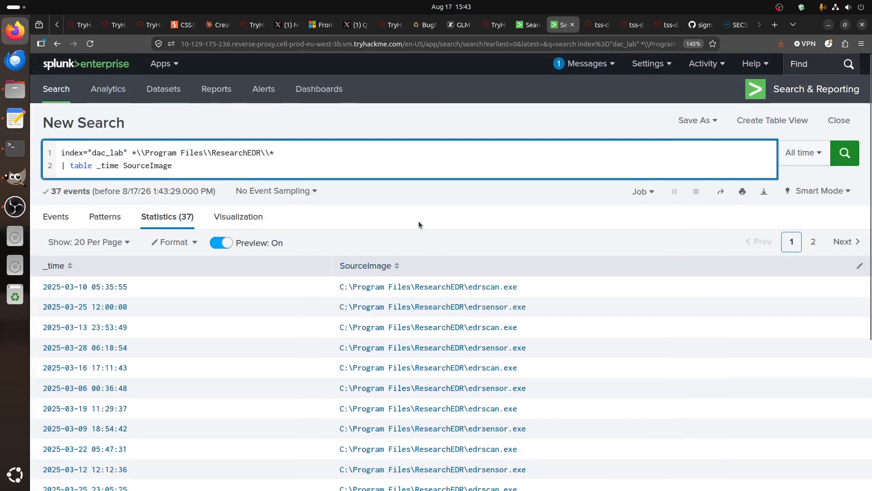
pyautogui.scroll(-5, 516, 360)
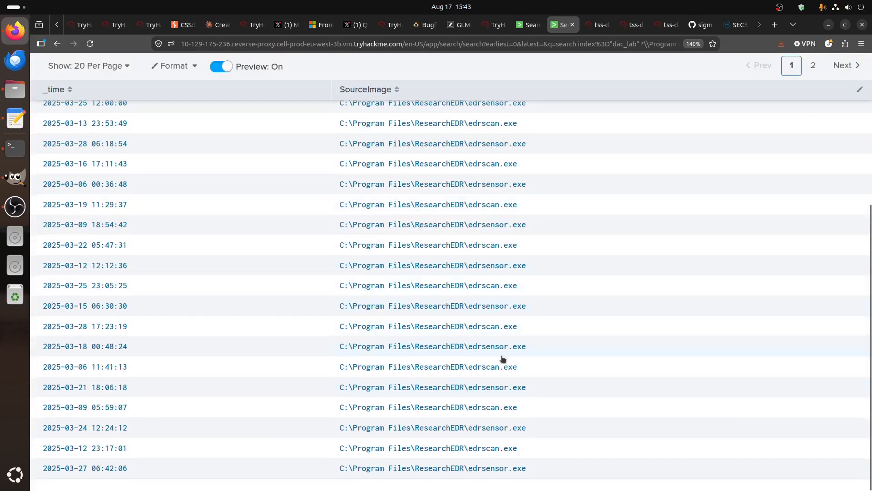
# Compare the Research EDR sensors wording in the known-benign list with the source images in the search results
pyautogui.click(666, 25)
pyautogui.click(341, 315)
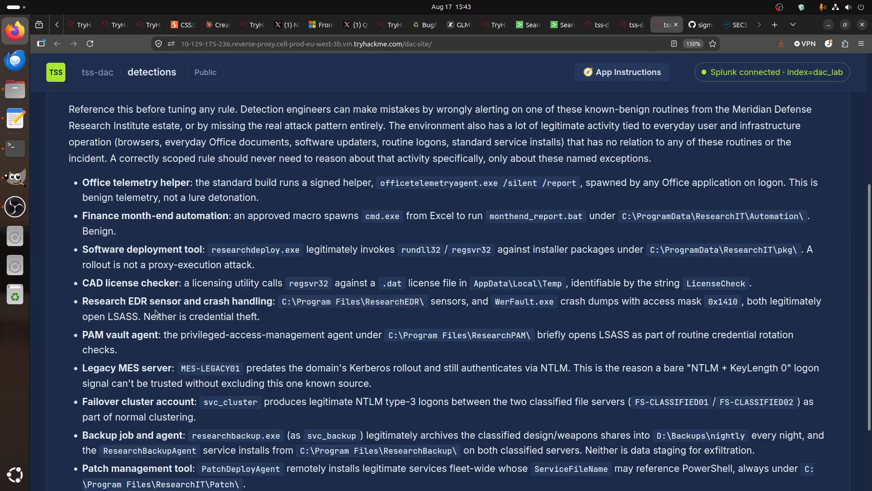
pyautogui.moveTo(179, 304); pyautogui.dragTo(155, 303)
pyautogui.click(244, 311)
pyautogui.moveTo(466, 300); pyautogui.dragTo(432, 296)
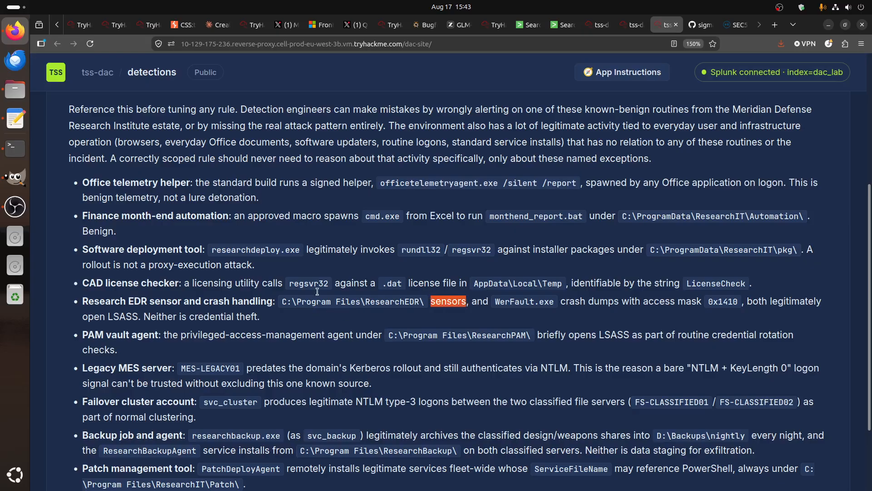
pyautogui.click(569, 30)
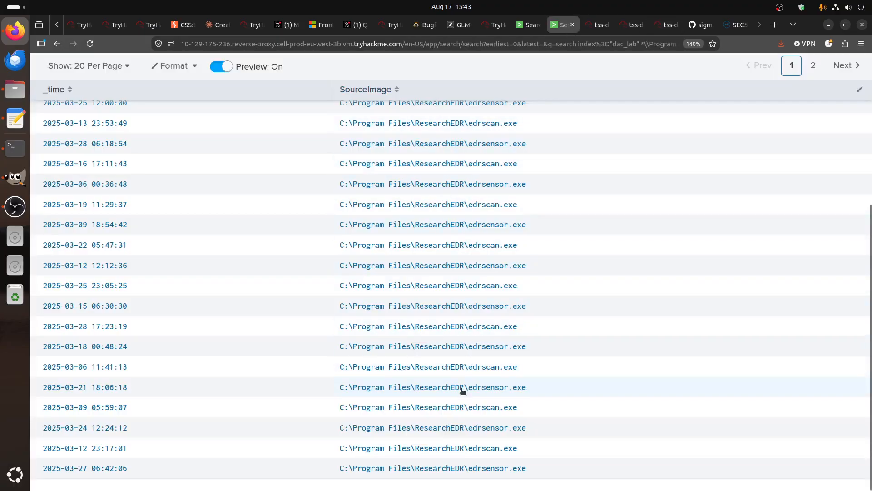
# Start a filter_edr block below filter_WerFault in the LSASS memory access rule
pyautogui.click(588, 26)
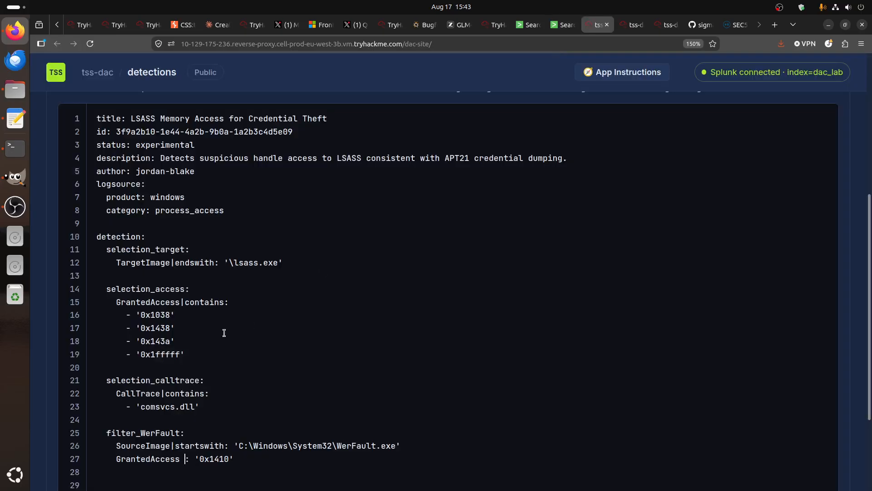
pyautogui.press('Return')
pyautogui.press('Return')
pyautogui.scroll(-3, 307, 403)
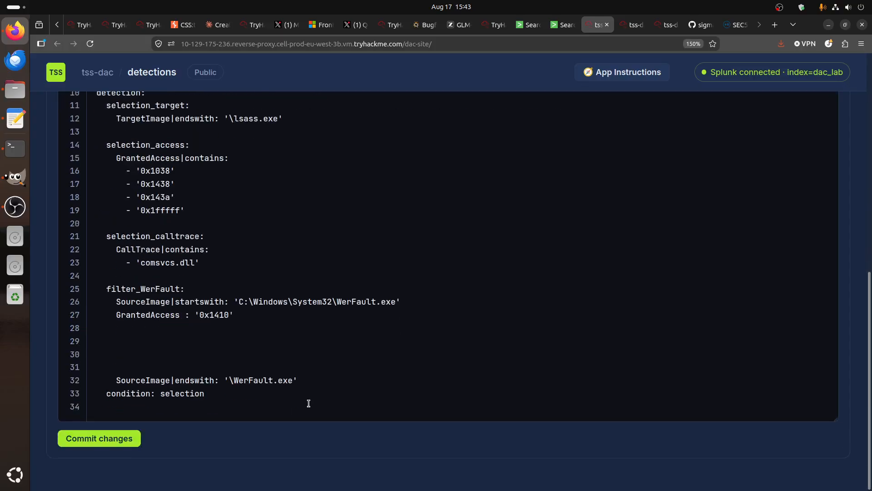
pyautogui.write('filter_edr:')
pyautogui.press('Return')
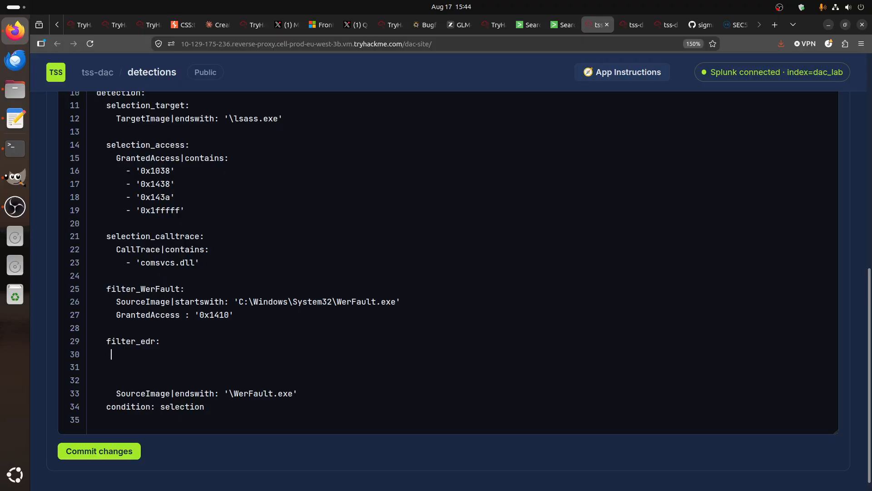
# Fill filter_edr with SourceImage|startswith: 'C:\Program Files\ResearchEDR\', copying the path from the Research EDR entry in the known-benign list
pyautogui.write('SourceImage|start')
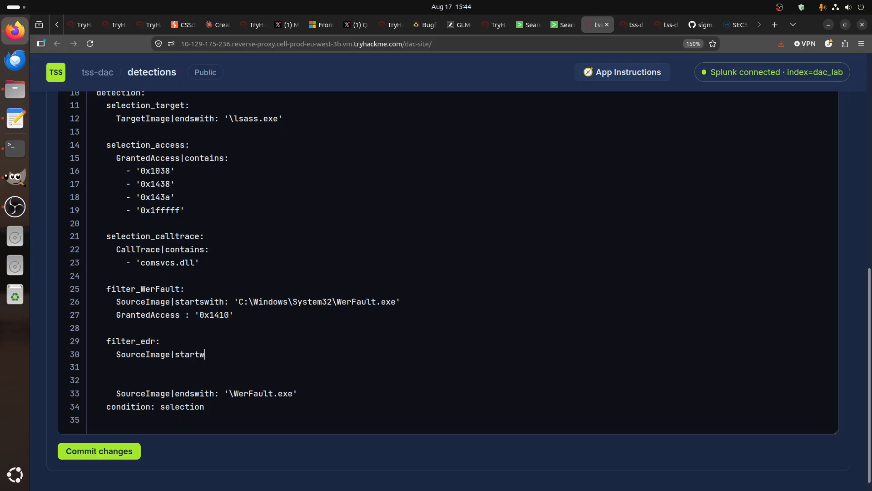
pyautogui.write("swith: ''")
pyautogui.click(654, 27)
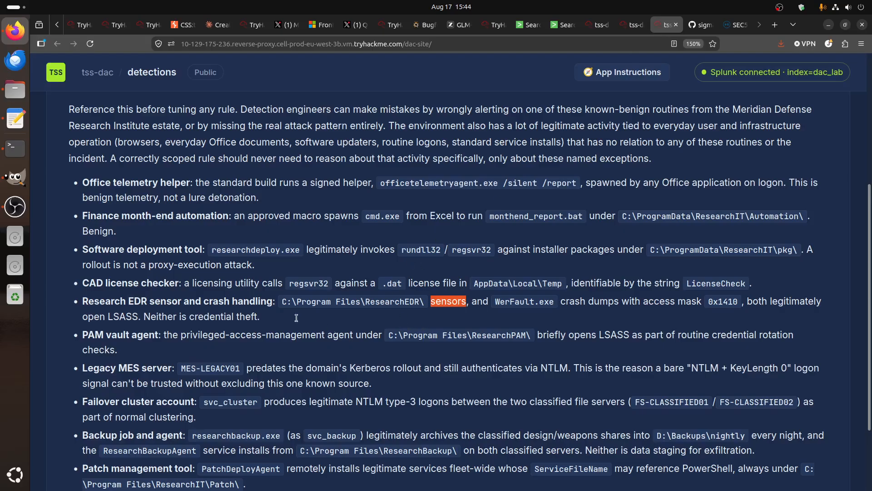
pyautogui.moveTo(281, 302); pyautogui.dragTo(423, 301)
pyautogui.hotkey('ctrl', 'c')
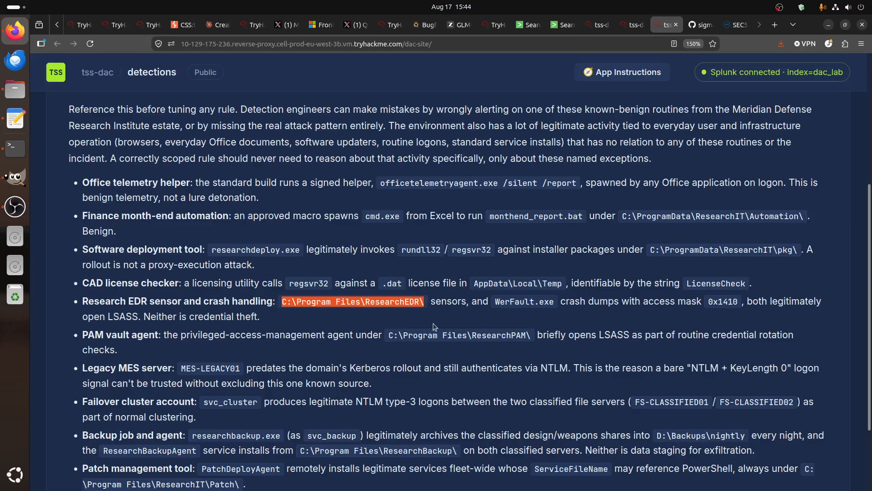
pyautogui.click(563, 30)
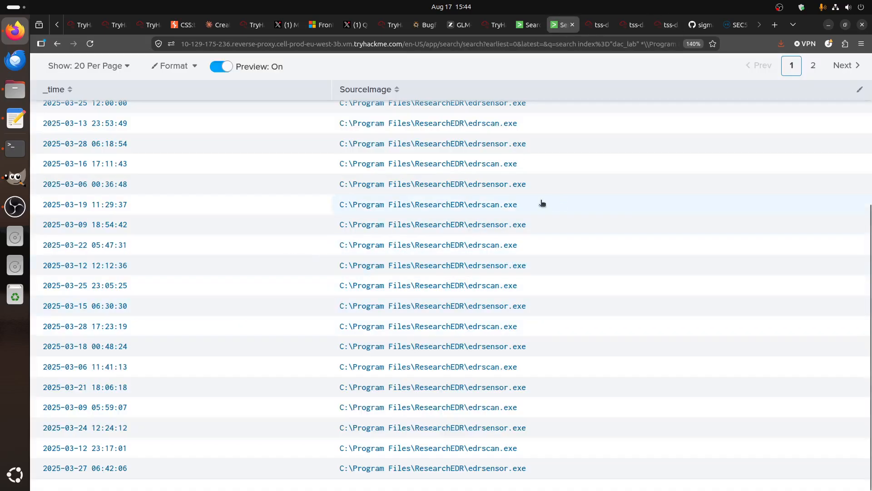
pyautogui.click(599, 26)
pyautogui.hotkey('ctrl', 'v')
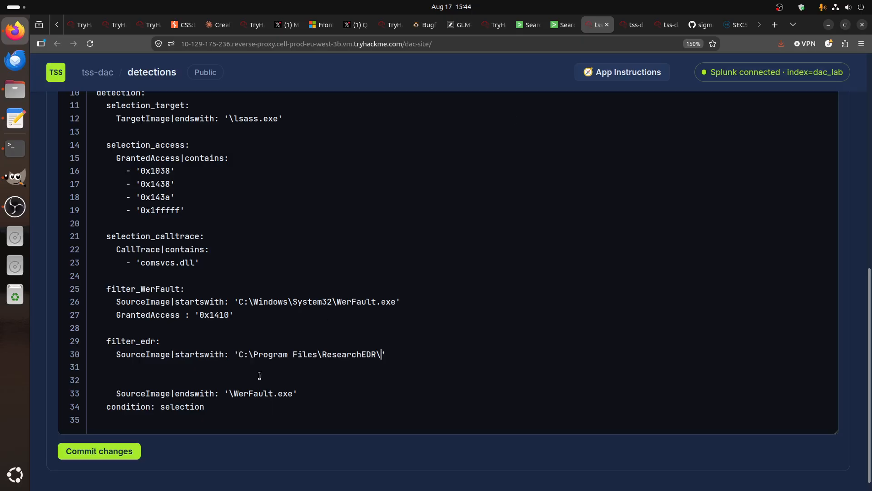
pyautogui.click(243, 355)
# Check the PAM vault agent entry in the known-benign list and start a filter_pam block below filter_edr
pyautogui.click(664, 25)
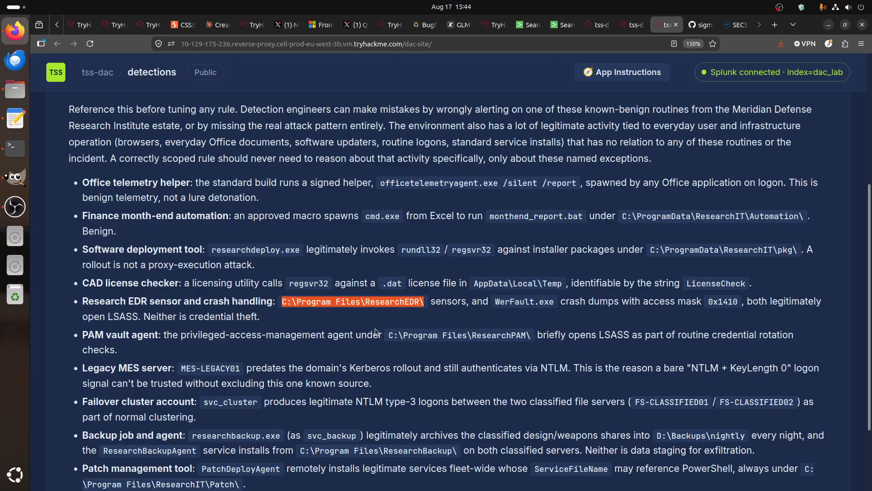
pyautogui.click(102, 303)
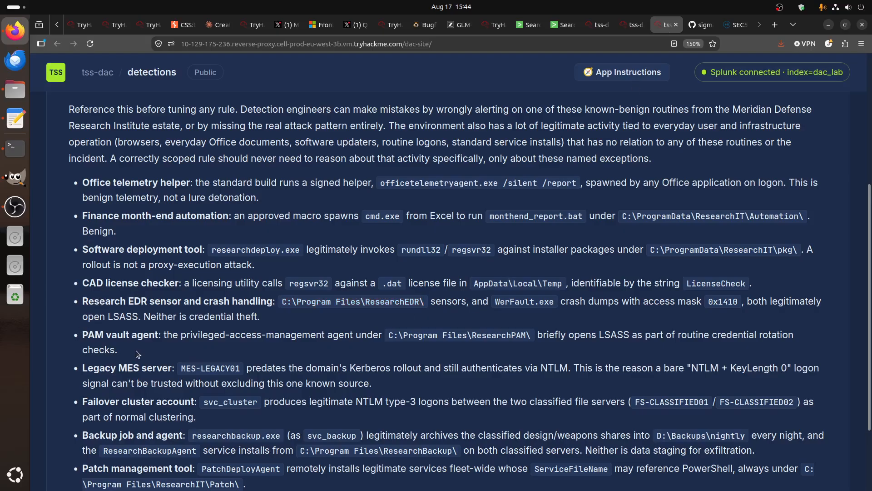
pyautogui.moveTo(136, 351); pyautogui.dragTo(80, 335)
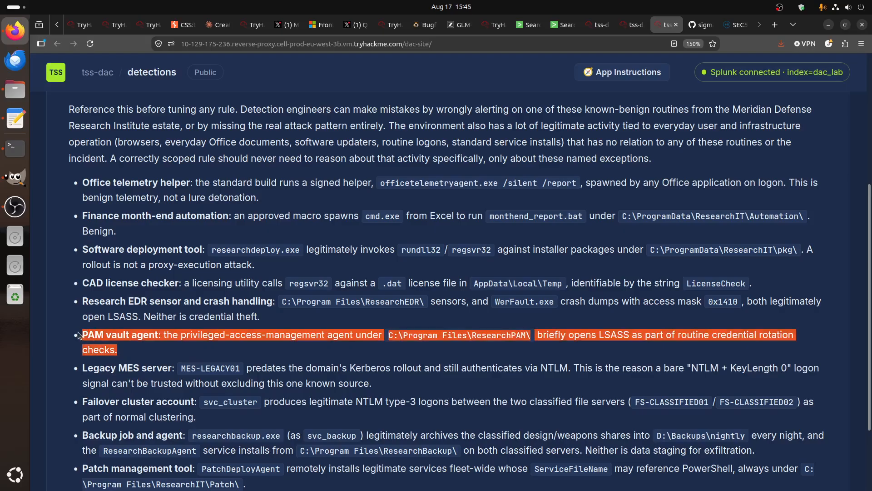
pyautogui.click(597, 25)
pyautogui.click(411, 362)
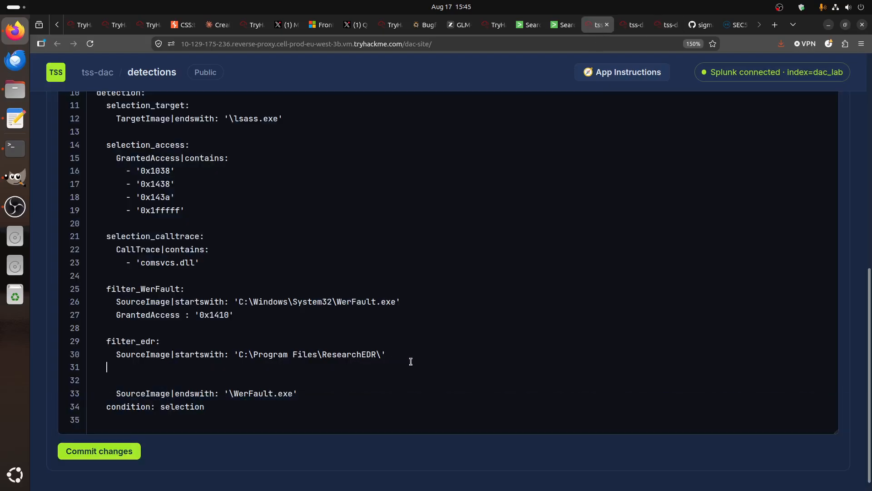
pyautogui.press('Return')
pyautogui.write('fil')
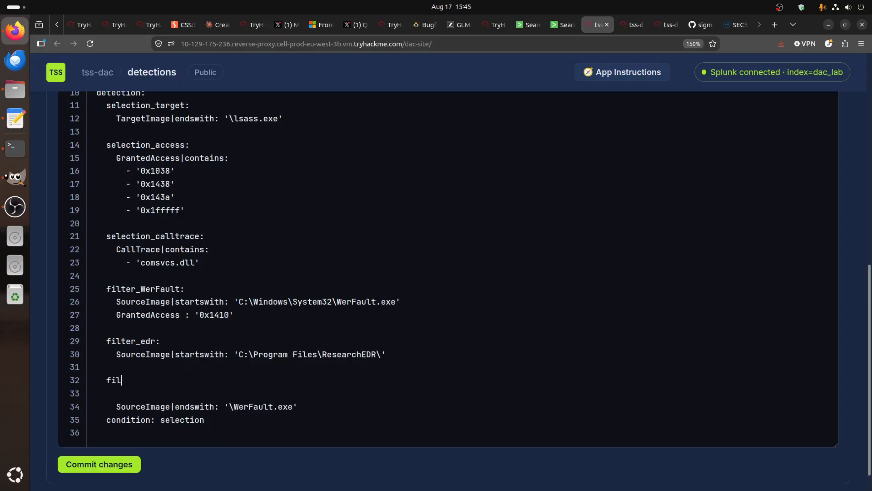
pyautogui.write('ter_pam:')
pyautogui.press('Return')
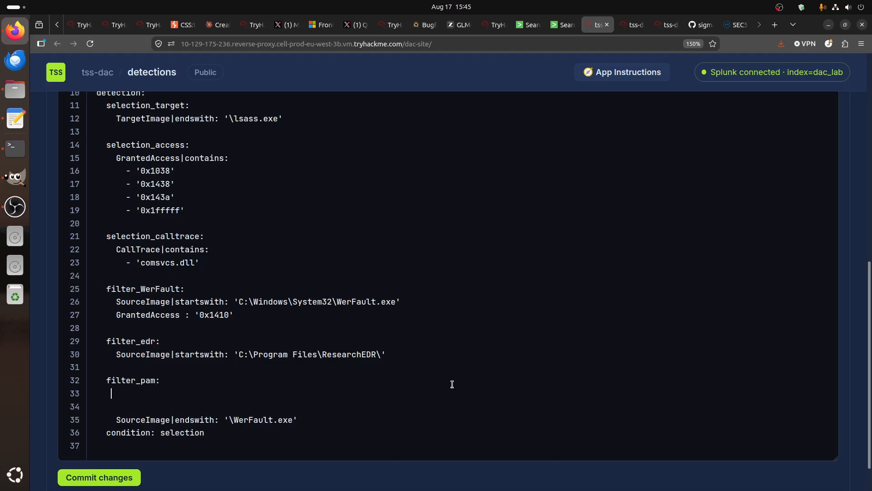
# Fill filter_pam with SourceImage|startswith: 'C:\Program Files\ResearchPAM\', reusing the filter_edr line and the path from the known-benign list
pyautogui.moveTo(117, 354); pyautogui.dragTo(434, 352)
pyautogui.hotkey('ctrl', 'c')
pyautogui.click(182, 389)
pyautogui.hotkey('ctrl', 'v')
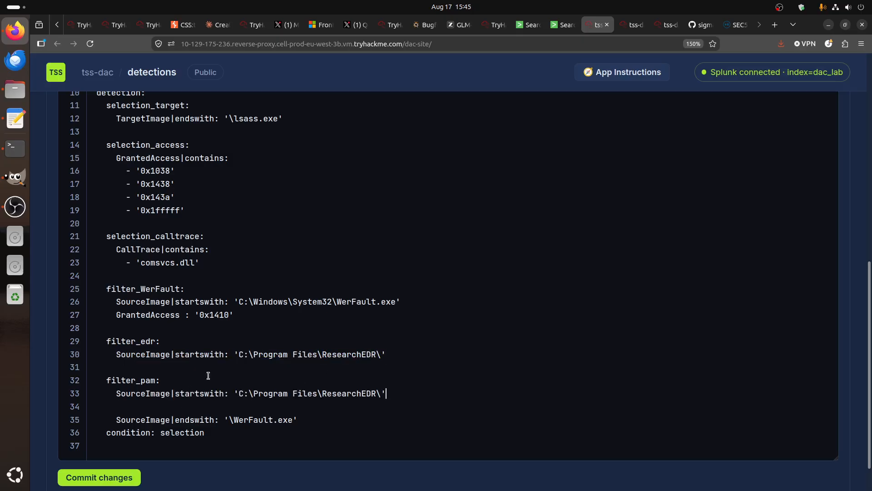
pyautogui.click(666, 25)
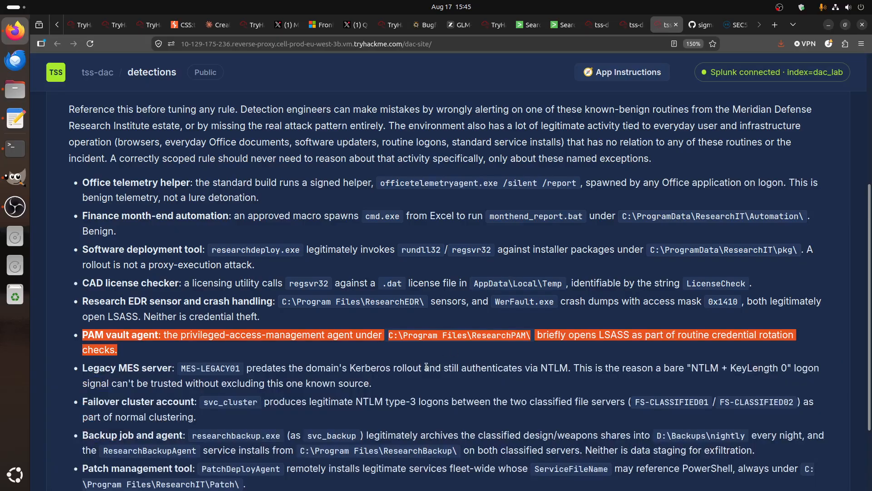
pyautogui.click(377, 362)
pyautogui.moveTo(530, 336); pyautogui.dragTo(386, 335)
pyautogui.hotkey('ctrl', 'c')
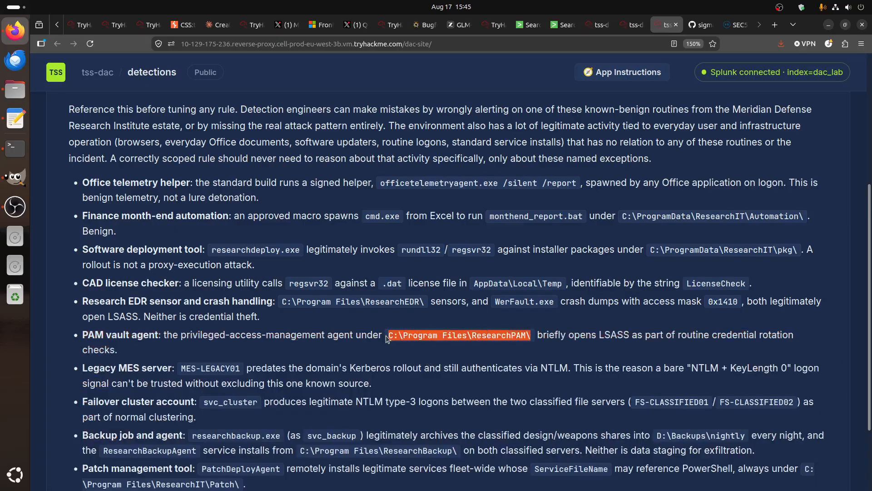
pyautogui.click(585, 27)
pyautogui.moveTo(239, 394); pyautogui.dragTo(382, 394)
pyautogui.hotkey('ctrl', 'v')
# Delete the leftover SourceImage|endswith: '\WerFault.exe' line above the condition
pyautogui.scroll(-2, 445, 432)
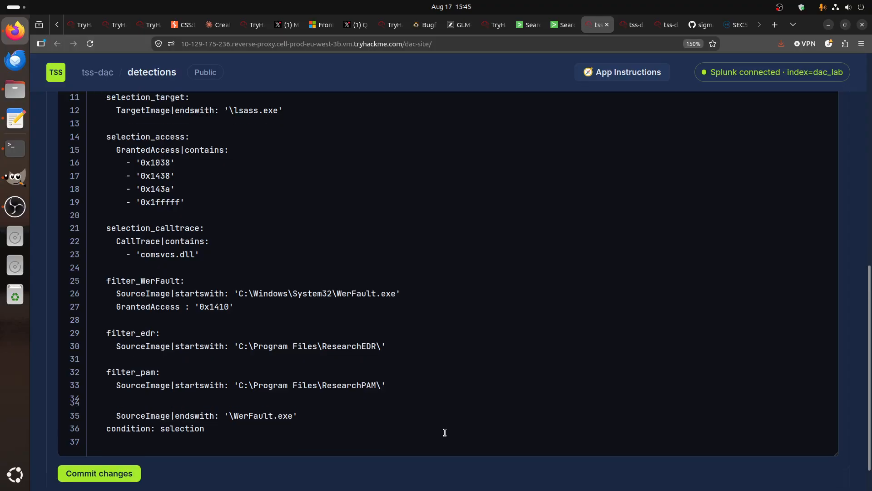
pyautogui.doubleClick(260, 384)
pyautogui.tripleClick(260, 384)
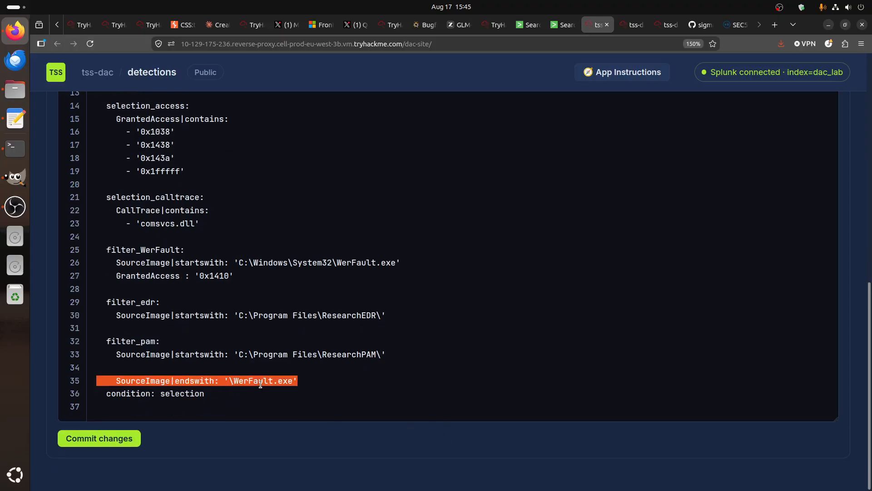
pyautogui.press('BackSpace')
# Replace selection in the rule's condition with selection_target
pyautogui.scroll(8, 206, 327)
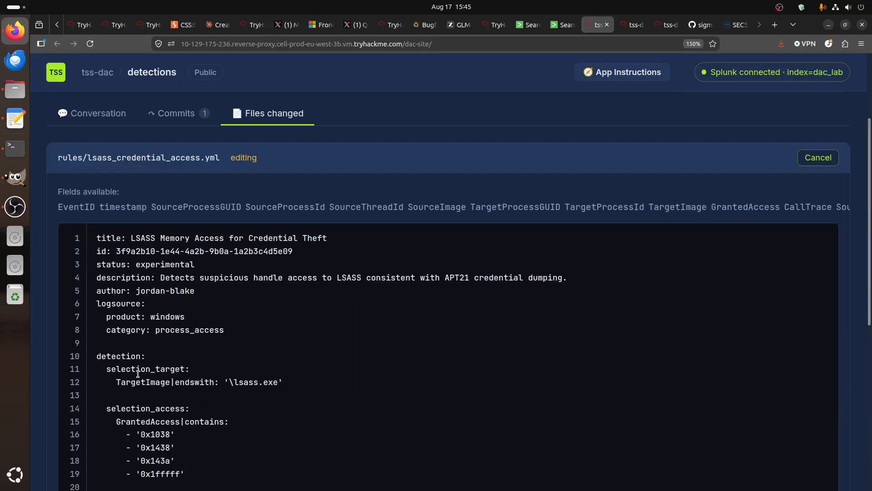
pyautogui.scroll(-3, 142, 312)
pyautogui.doubleClick(141, 313)
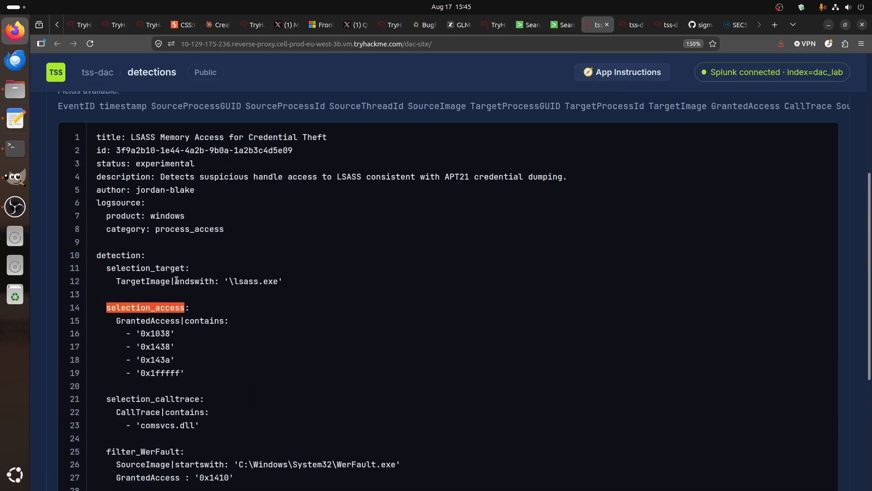
pyautogui.doubleClick(167, 269)
pyautogui.hotkey('ctrl', 'c')
pyautogui.scroll(-4, 296, 315)
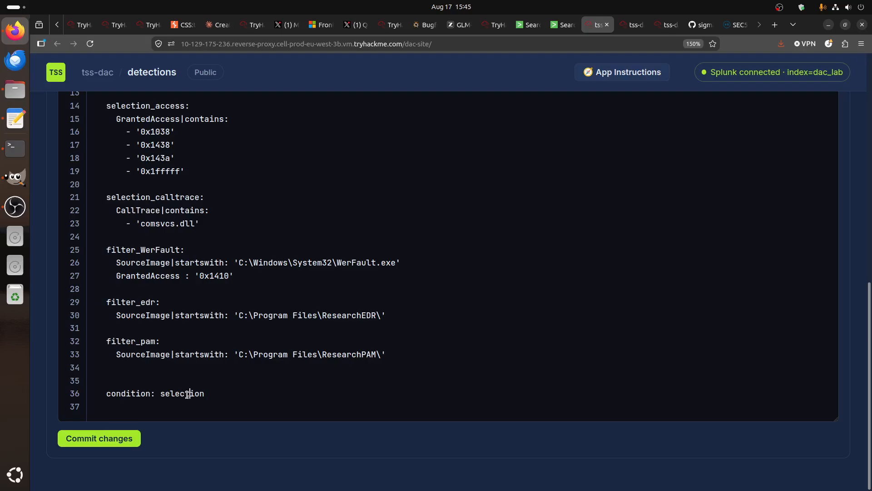
pyautogui.doubleClick(189, 393)
pyautogui.hotkey('ctrl', 'v')
# Extend the condition so it reads selection_target and selection_access
pyautogui.scroll(4, 269, 326)
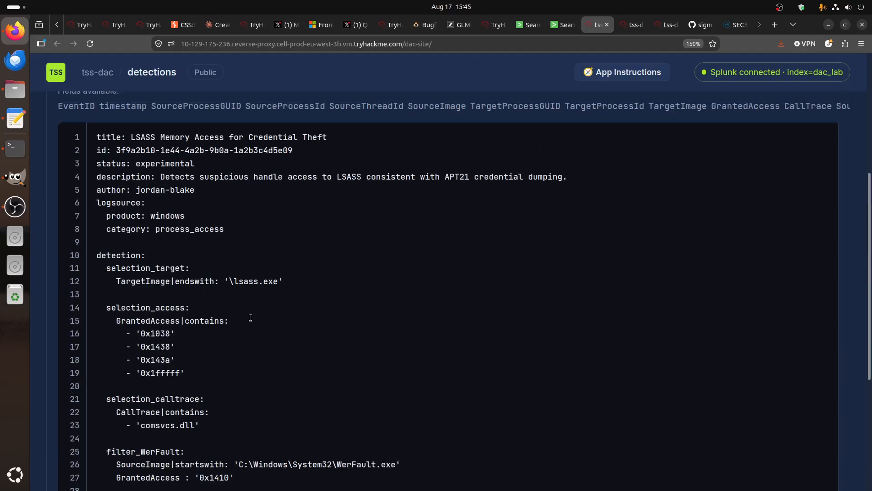
pyautogui.doubleClick(159, 309)
pyautogui.hotkey('ctrl', 'c')
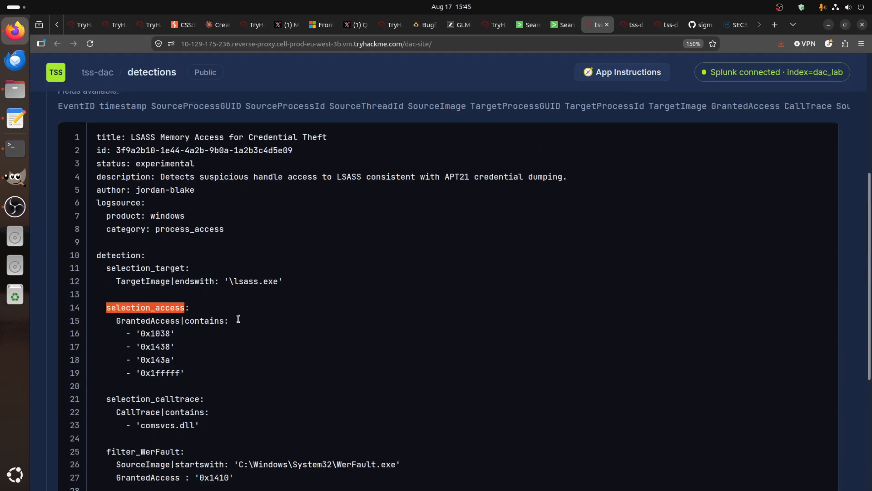
pyautogui.scroll(-4, 258, 325)
pyautogui.click(244, 394)
pyautogui.hotkey('ctrl', 'v')
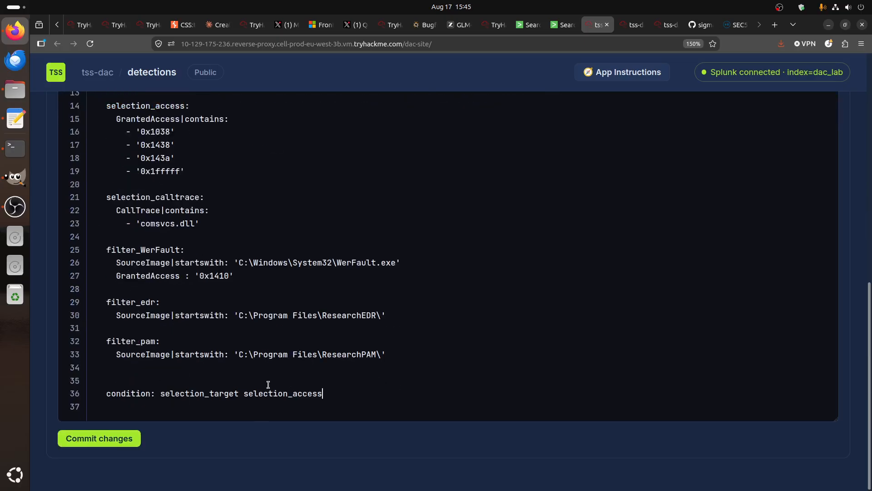
pyautogui.click(242, 393)
pyautogui.write('and')
# Group the access part of the condition with the call trace as (selection_access or selection_calltrace)
pyautogui.doubleClick(160, 197)
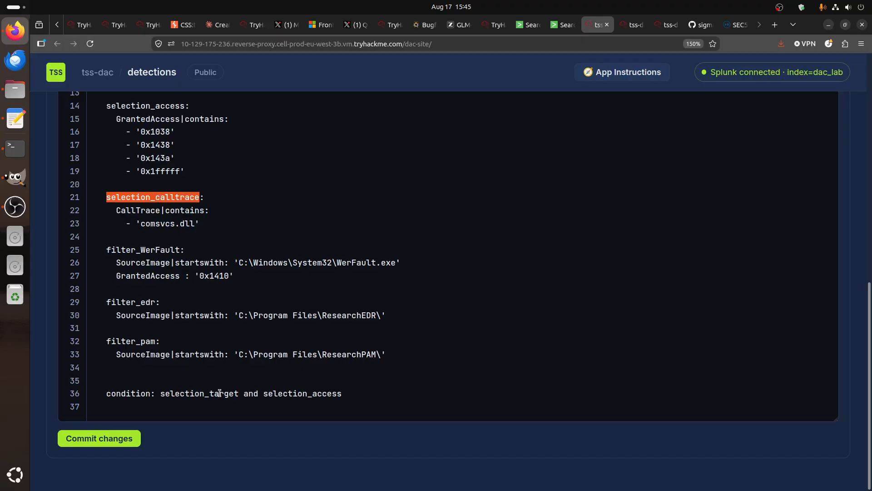
pyautogui.click(264, 395)
pyautogui.write('(')
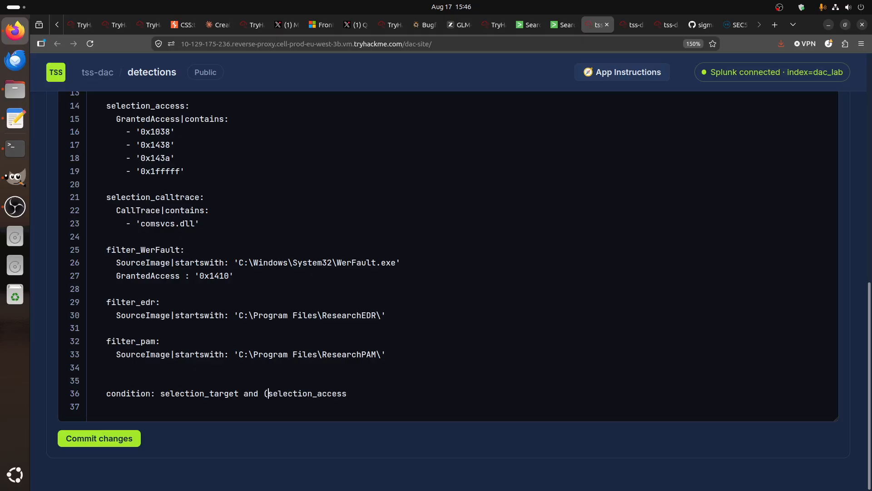
pyautogui.click(366, 395)
pyautogui.write('or selection_calltrace')
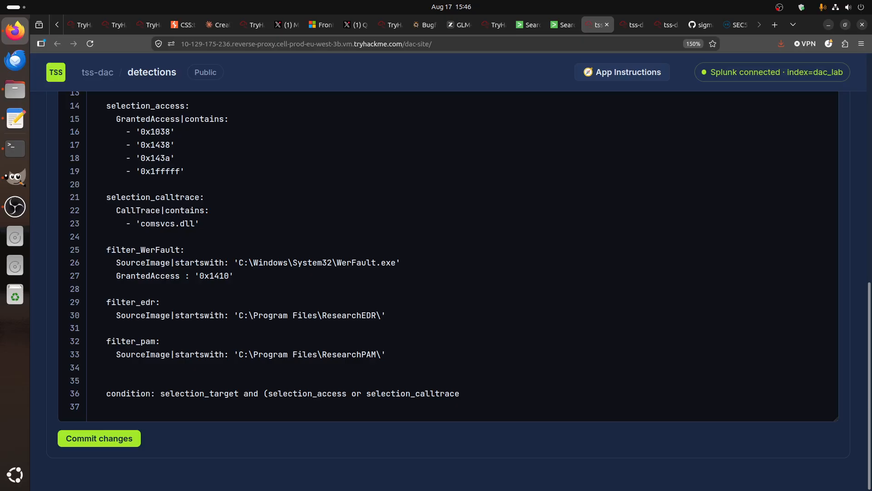
pyautogui.write(')')
# Review the LSASS rule's logsource, selection_target and filter blocks
pyautogui.scroll(7, 280, 332)
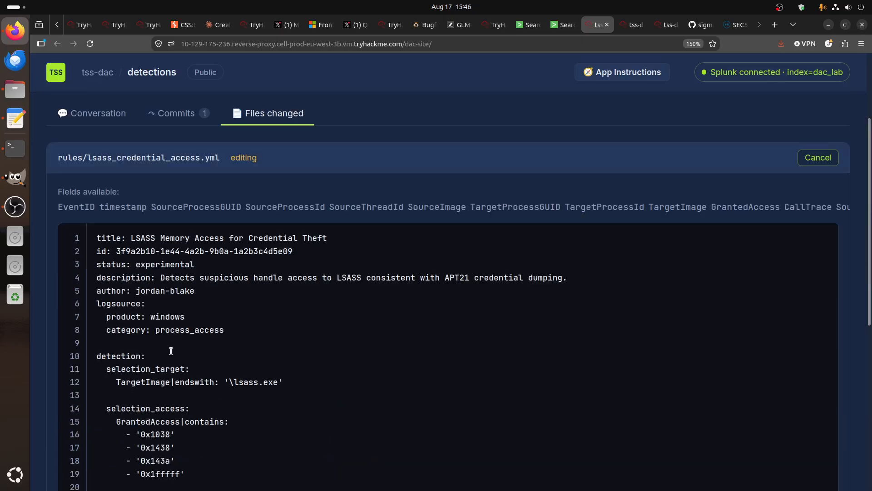
pyautogui.moveTo(225, 331); pyautogui.dragTo(129, 318)
pyautogui.moveTo(172, 371); pyautogui.dragTo(346, 386)
pyautogui.scroll(-5, 346, 386)
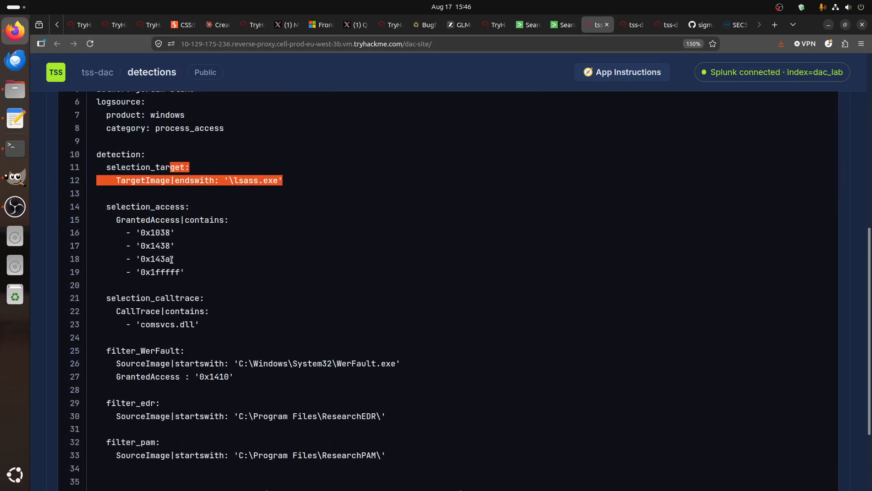
pyautogui.click(164, 337)
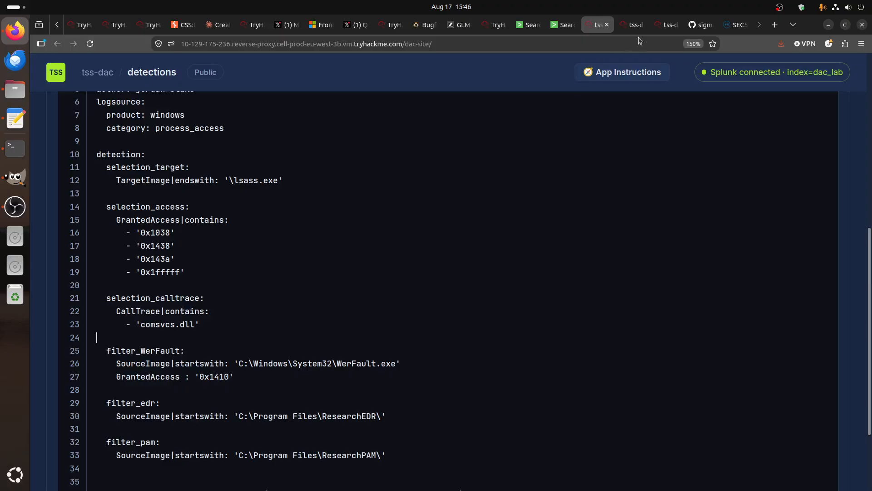
# Compare the rule's access masks and comsvcs.dll call trace with the LSASS dumping section of the incident report and the SigmaHQ memdump rule
pyautogui.click(631, 24)
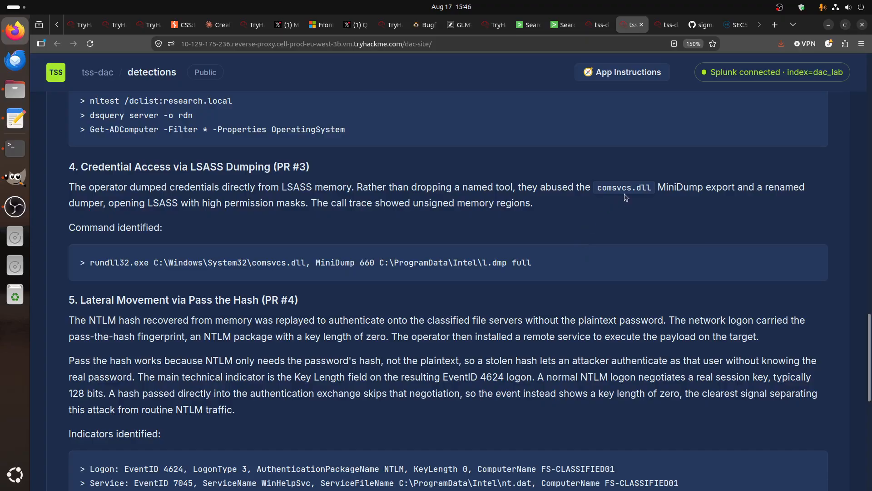
pyautogui.moveTo(646, 188); pyautogui.dragTo(594, 188)
pyautogui.click(702, 25)
pyautogui.scroll(-2, 372, 393)
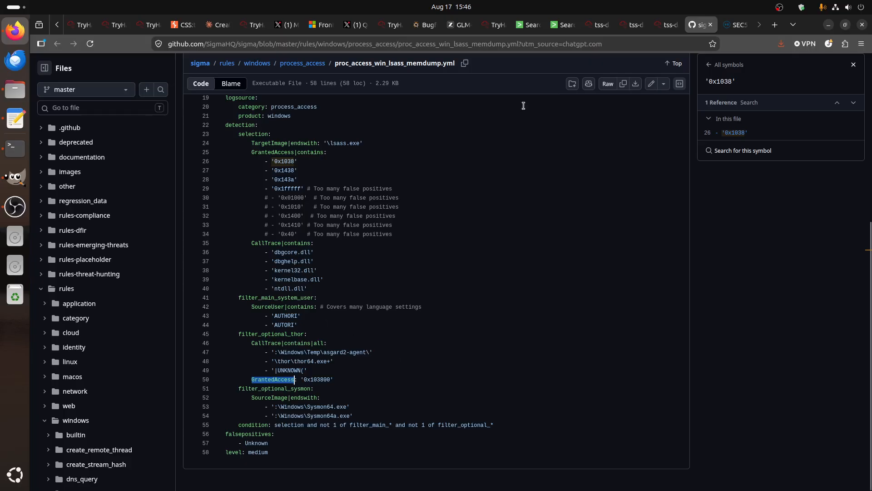
pyautogui.moveTo(662, 29)
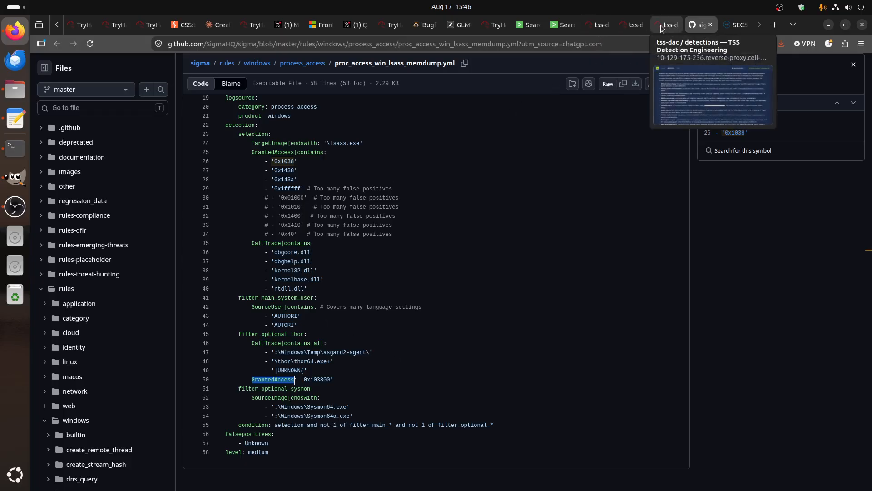
pyautogui.click(599, 25)
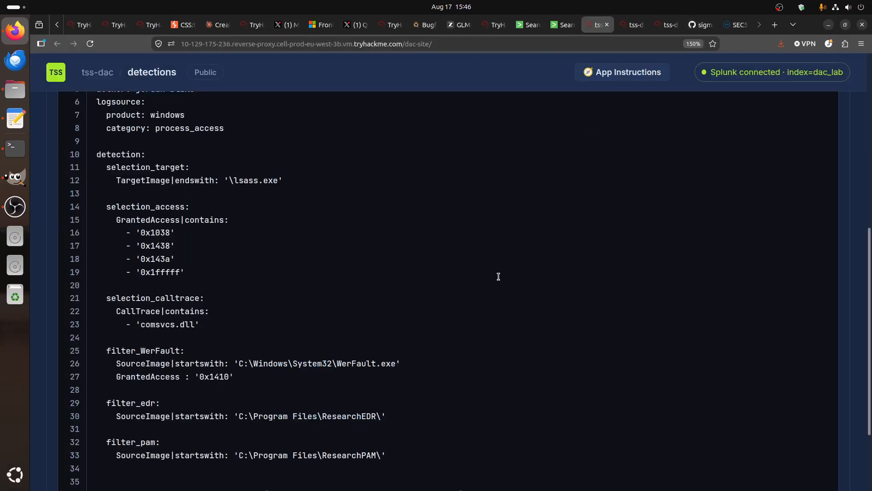
pyautogui.moveTo(195, 275); pyautogui.dragTo(96, 206)
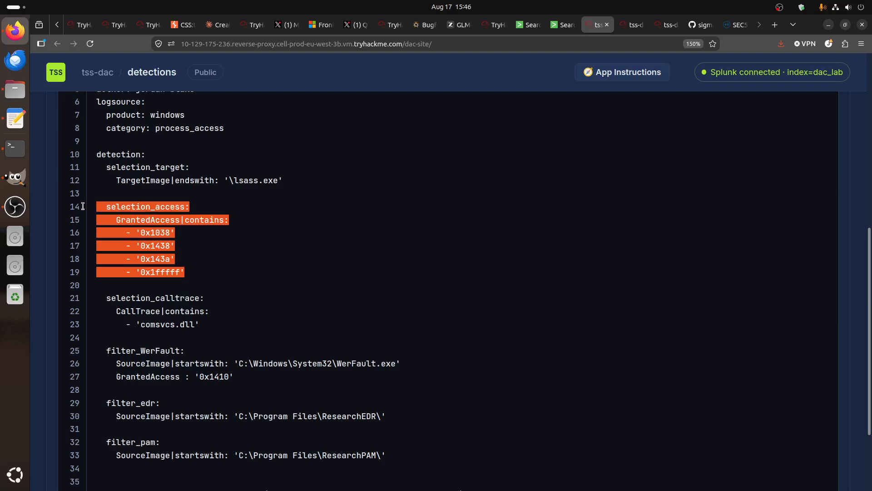
pyautogui.click(204, 252)
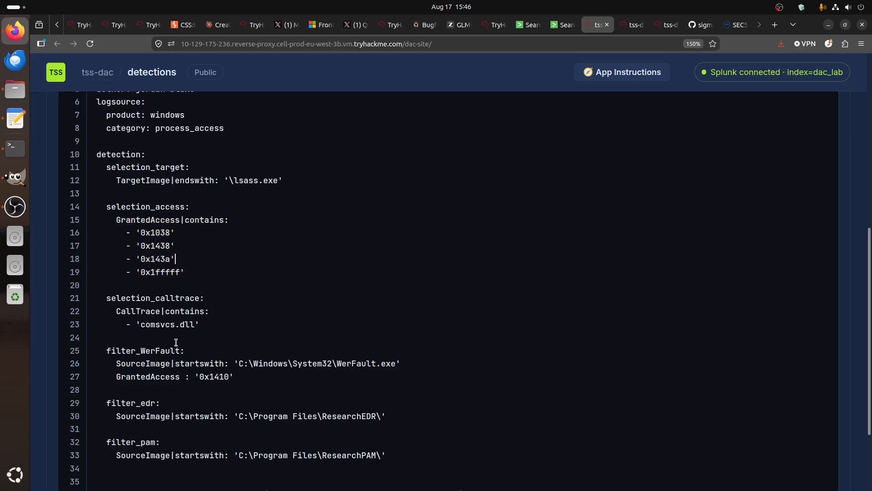
pyautogui.moveTo(200, 324); pyautogui.dragTo(152, 324)
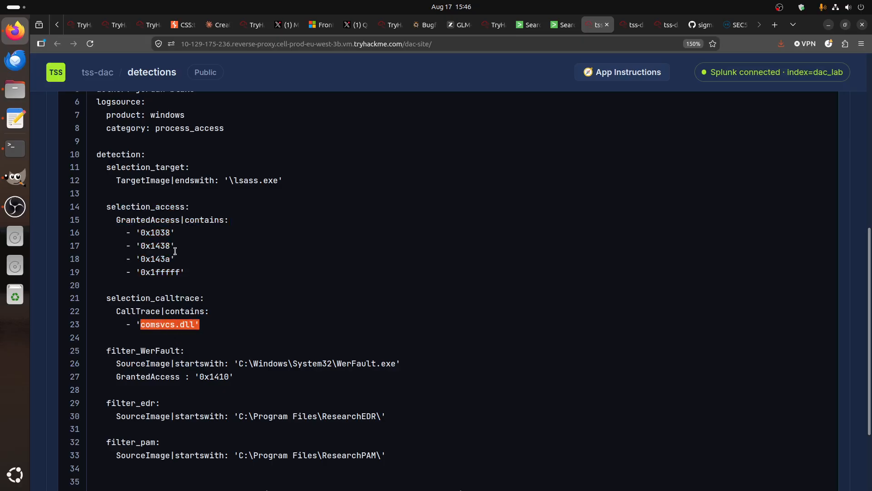
# Append "and not 1 of filter_*" to the LSASS rule's condition and commit the changes
pyautogui.moveTo(175, 246); pyautogui.dragTo(151, 246)
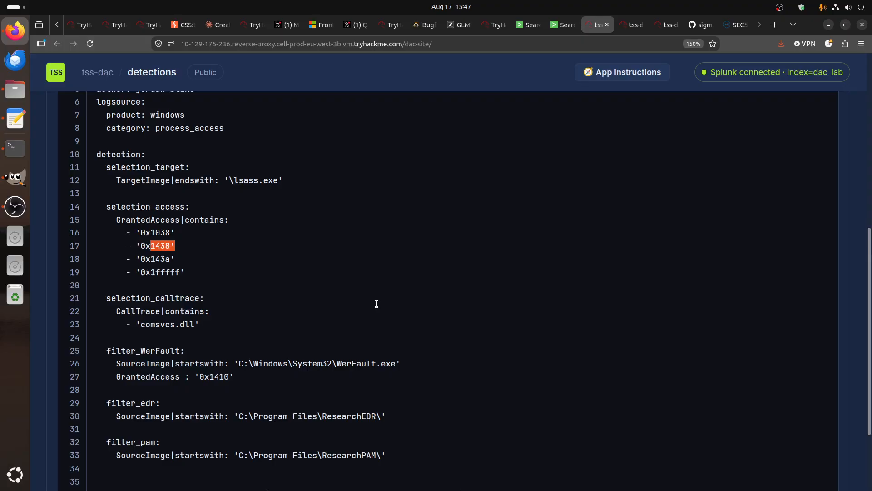
pyautogui.scroll(-2, 377, 303)
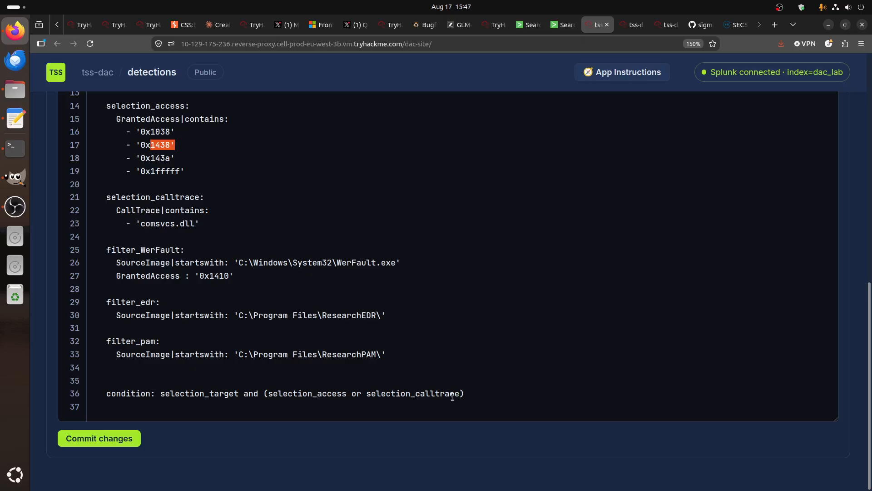
pyautogui.click(485, 394)
pyautogui.write('and not 1 ')
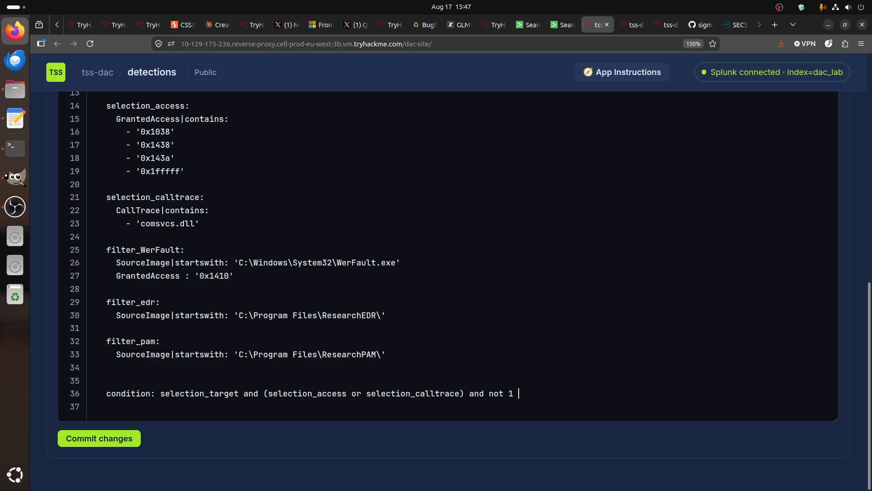
pyautogui.write('of')
pyautogui.moveTo(141, 302)
pyautogui.mouseDown()
pyautogui.moveTo(110, 303)
pyautogui.moveTo(136, 301)
pyautogui.mouseUp()
pyautogui.hotkey('ctrl', 'c')
pyautogui.click(113, 302)
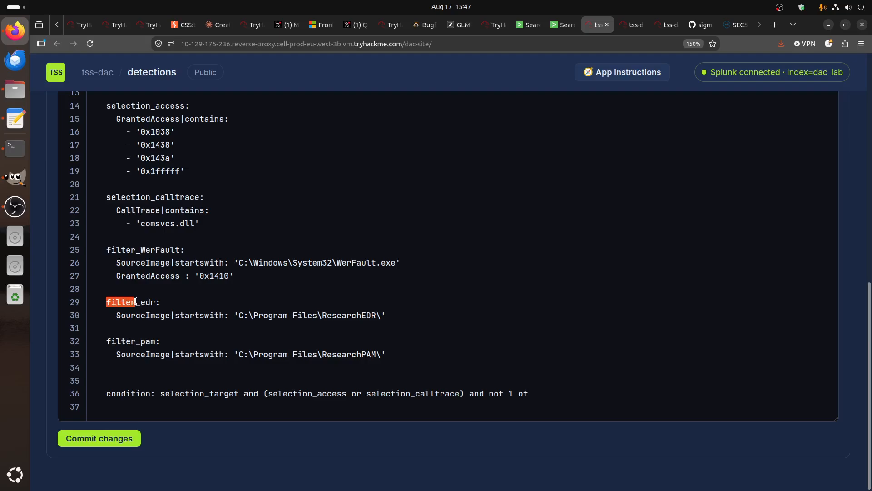
pyautogui.click(576, 390)
pyautogui.hotkey('ctrl', 'v')
pyautogui.write('_*')
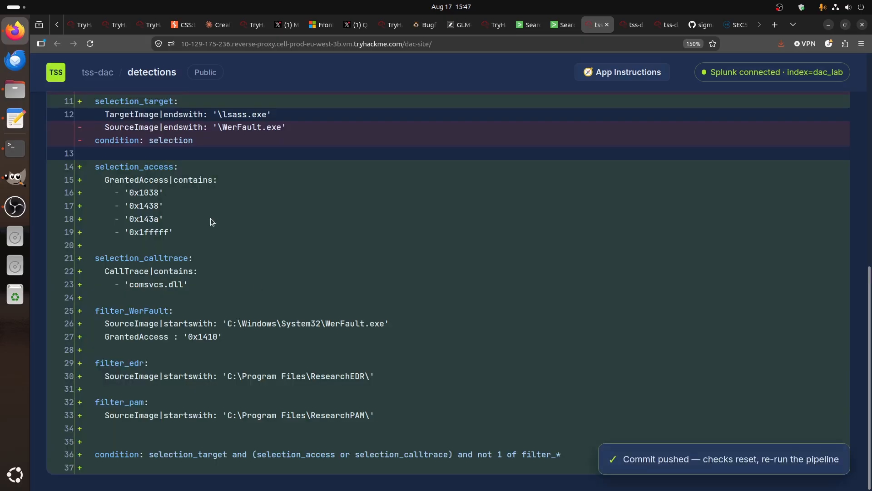
# Run the pipeline checks on the LSASS pull request and read the Automated Red Team Test's bypass attempt log
pyautogui.scroll(7, 211, 218)
pyautogui.click(110, 240)
pyautogui.scroll(-5, 255, 374)
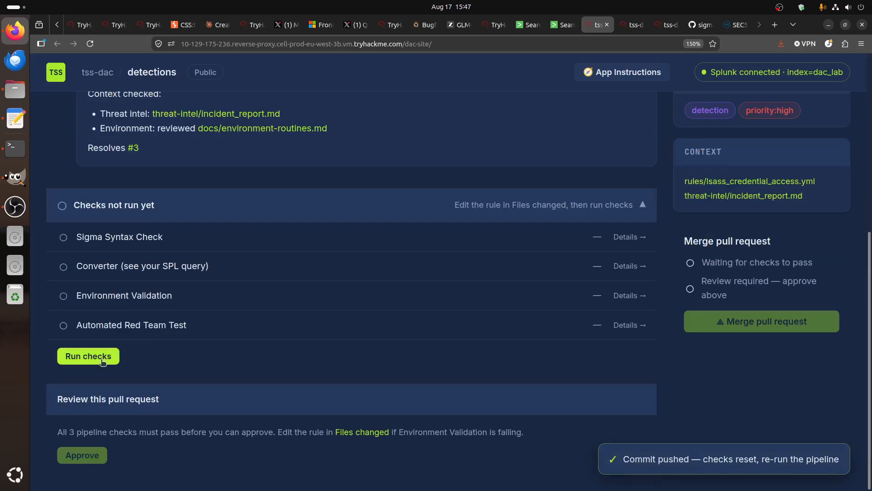
pyautogui.click(94, 356)
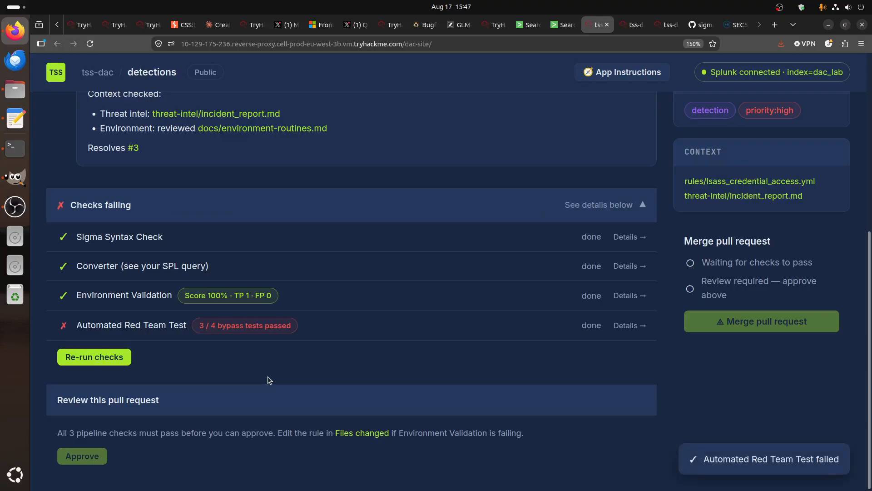
pyautogui.click(217, 331)
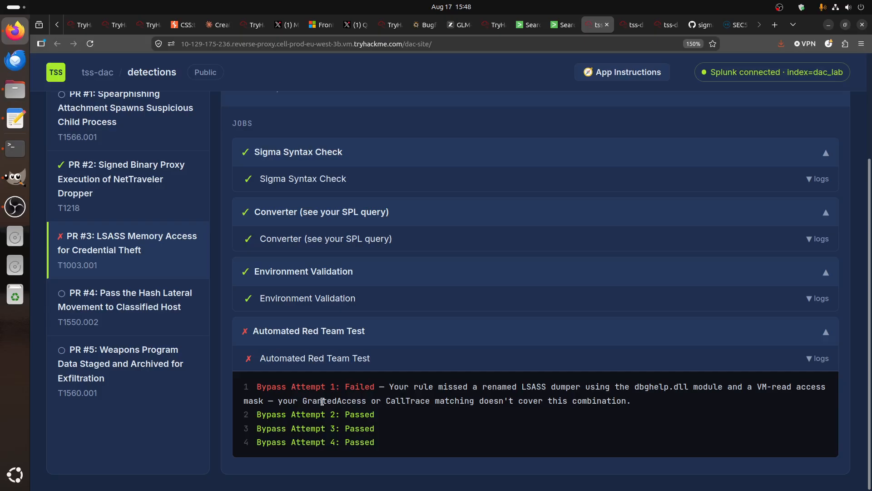
pyautogui.scroll(3, 292, 298)
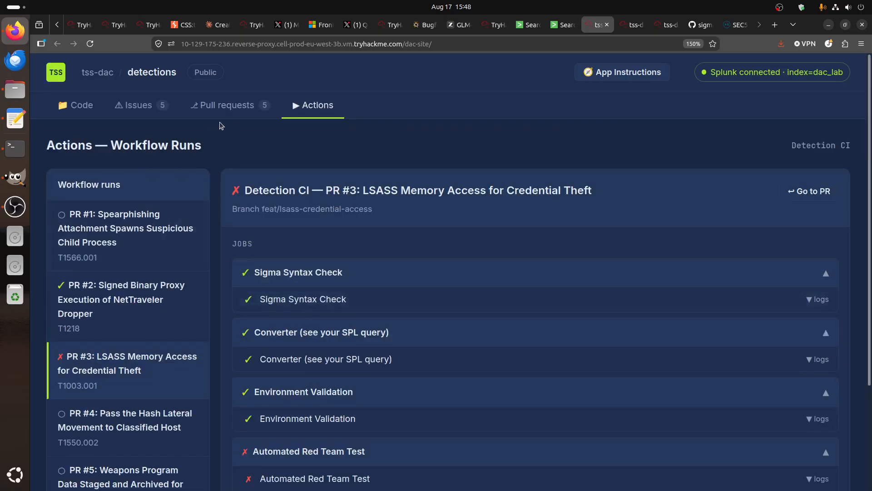
# Add 'UNKNOWN' from the SigmaHQ memdump rule to the LSASS rule's selection_calltrace list below 'comsvcs.dll' and commit the changes
pyautogui.click(223, 108)
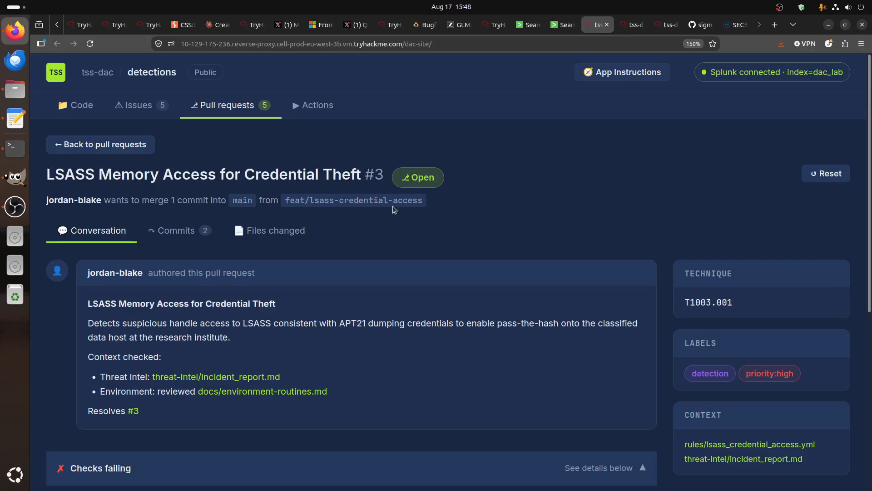
pyautogui.click(272, 230)
pyautogui.click(821, 268)
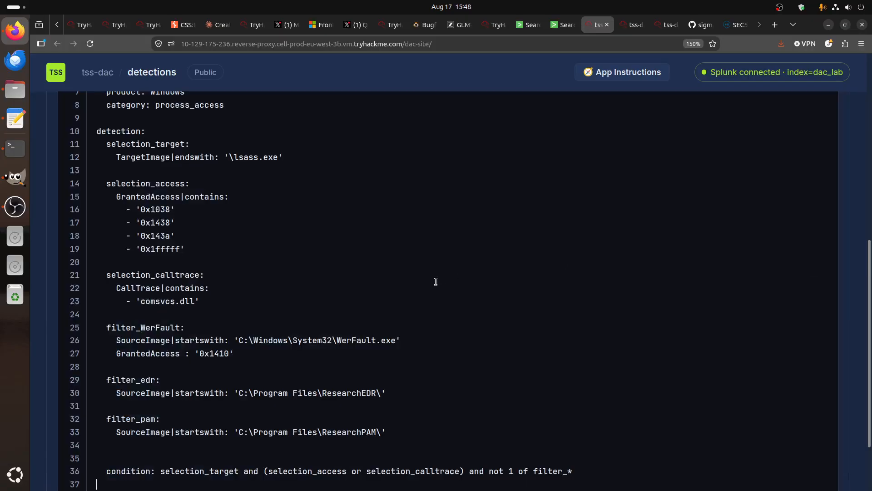
pyautogui.scroll(2, 434, 279)
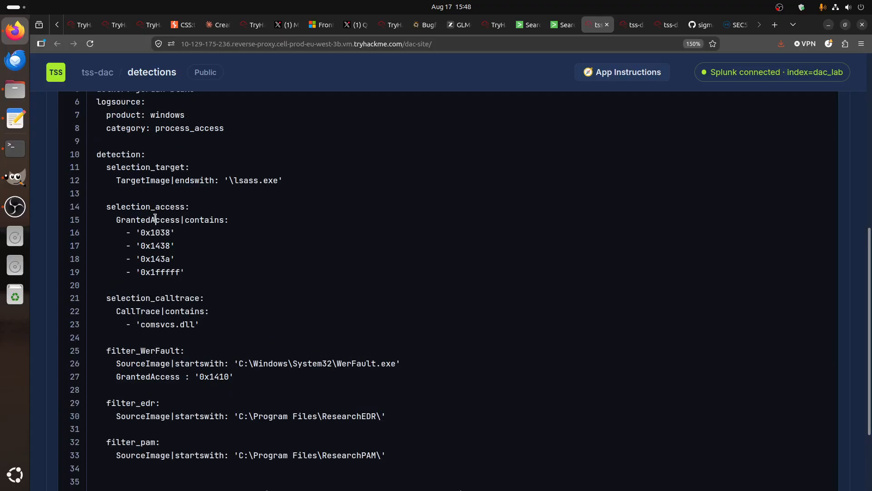
pyautogui.click(165, 312)
pyautogui.click(699, 27)
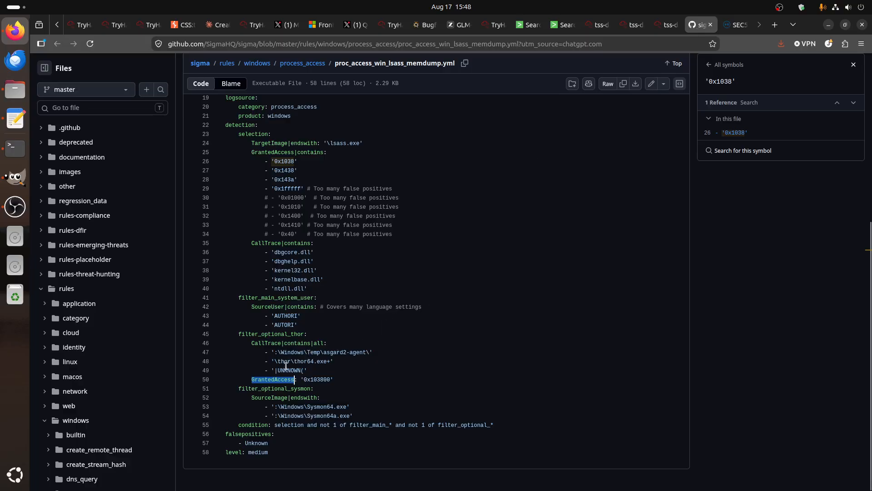
pyautogui.doubleClick(286, 371)
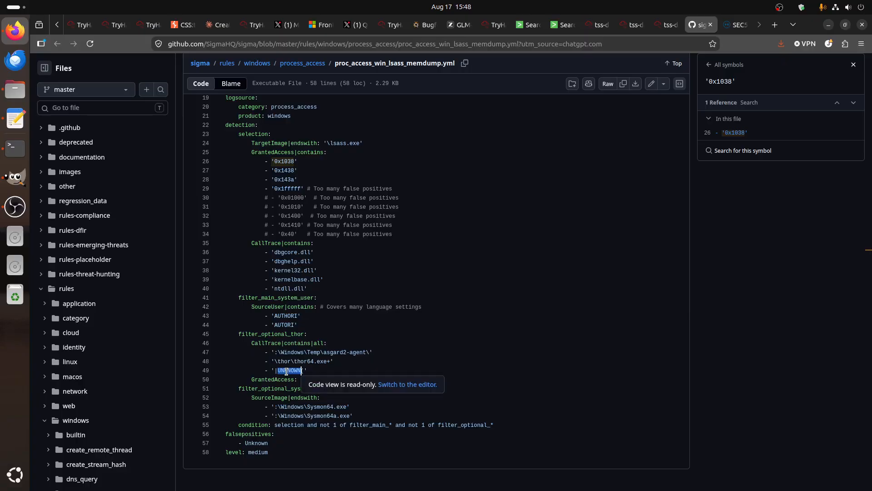
pyautogui.click(598, 29)
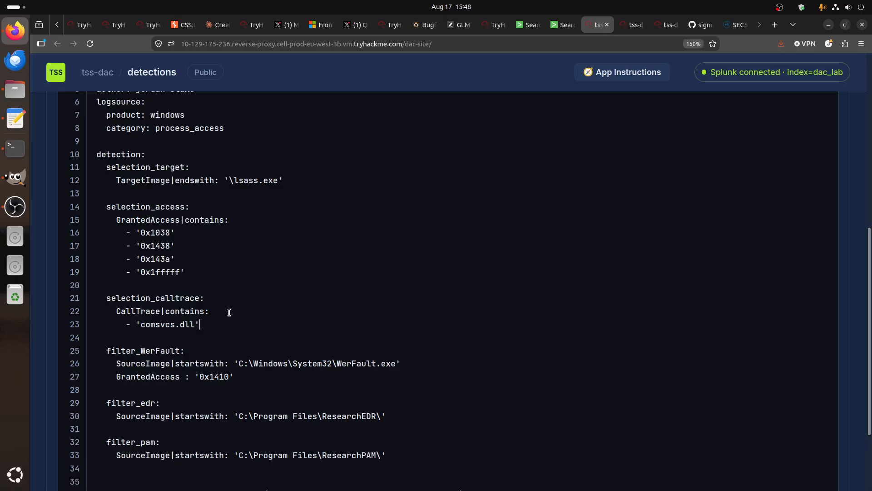
pyautogui.press('Return')
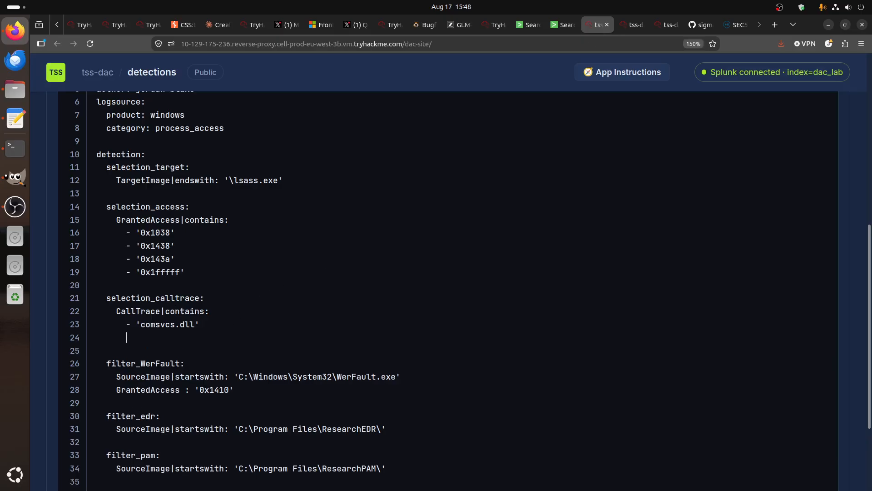
pyautogui.write("- 'UNKNOWN'")
pyautogui.scroll(-5, 245, 357)
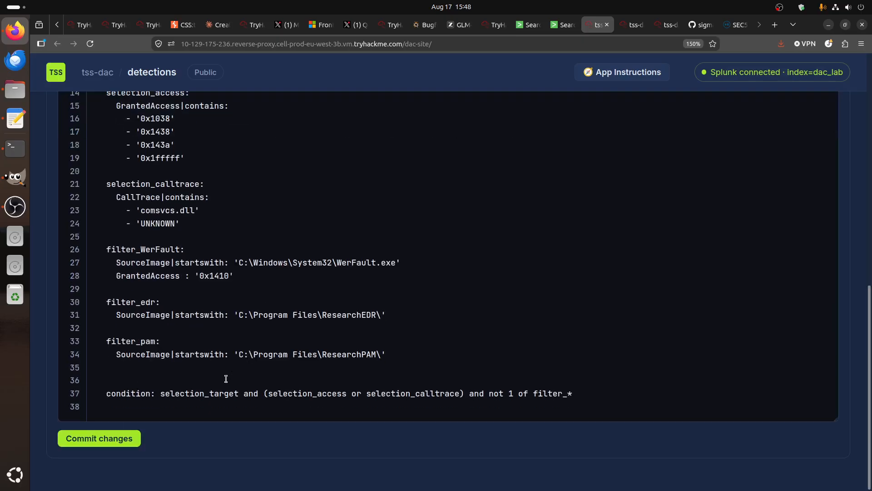
pyautogui.click(93, 439)
# Run the pipeline checks again on the updated LSASS rule from the pull request's conversation
pyautogui.scroll(8, 236, 308)
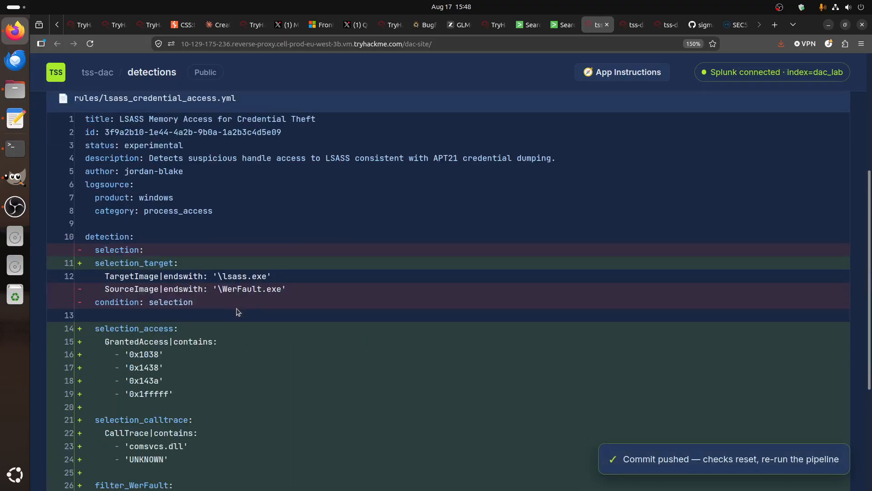
pyautogui.click(99, 236)
pyautogui.scroll(-5, 321, 376)
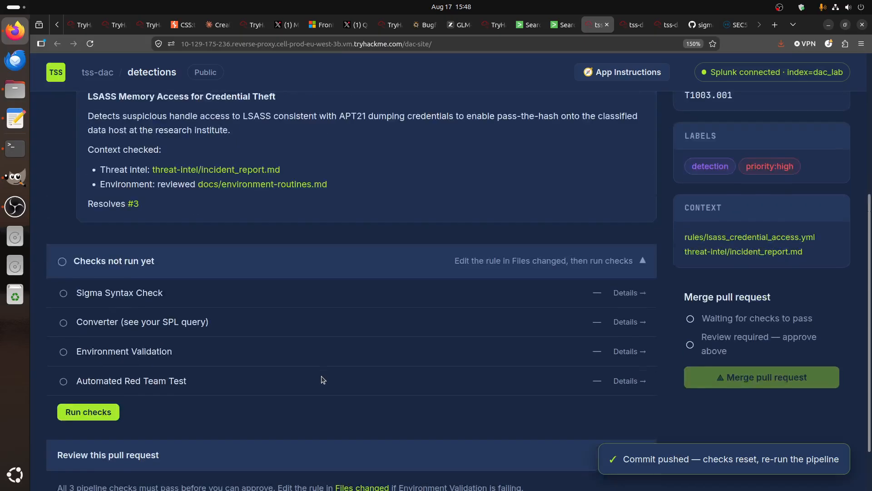
pyautogui.scroll(1, 320, 376)
pyautogui.click(109, 456)
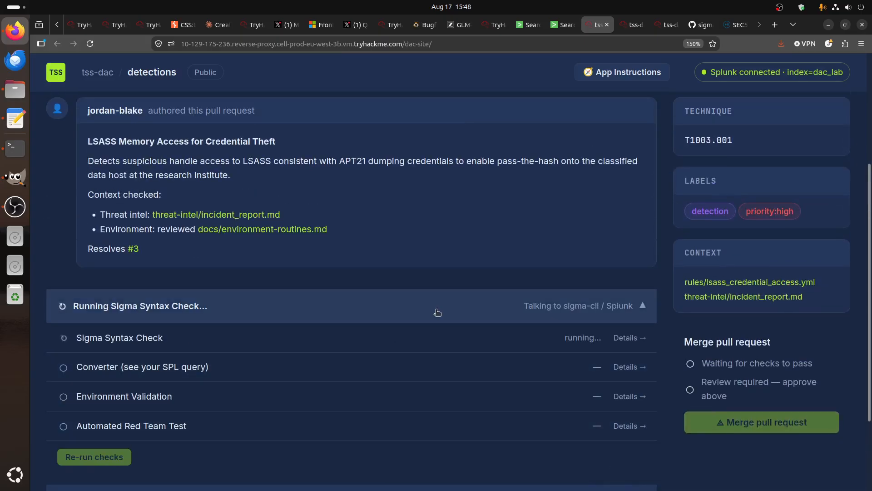
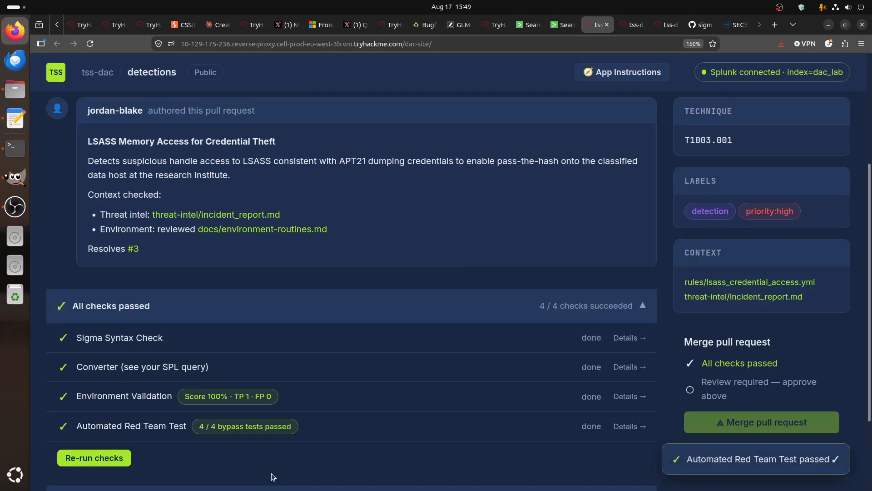
pyautogui.scroll(-3, 259, 436)
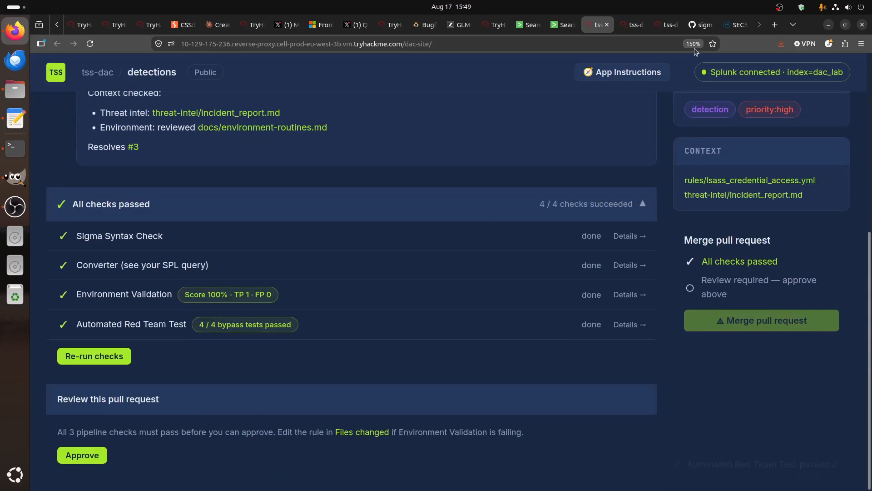
# Approve the LSASS Memory Access for Credential Theft pull request and look over the open coverage gap issues
pyautogui.click(700, 25)
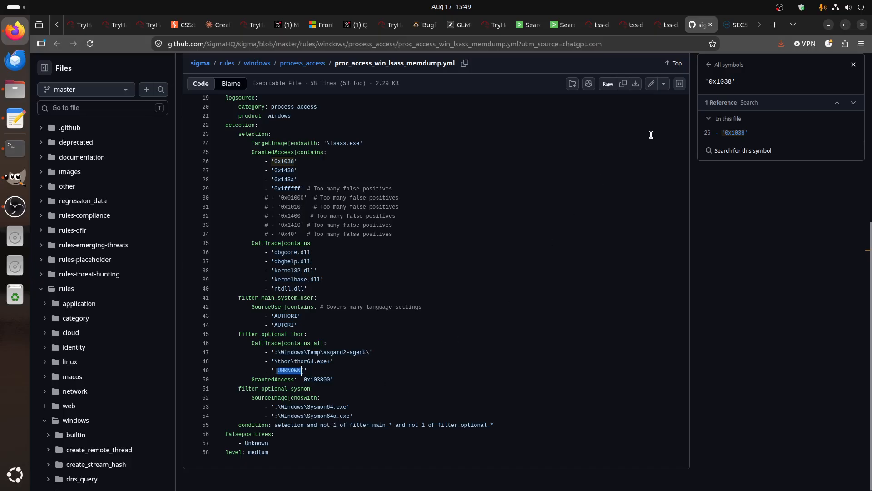
pyautogui.click(596, 27)
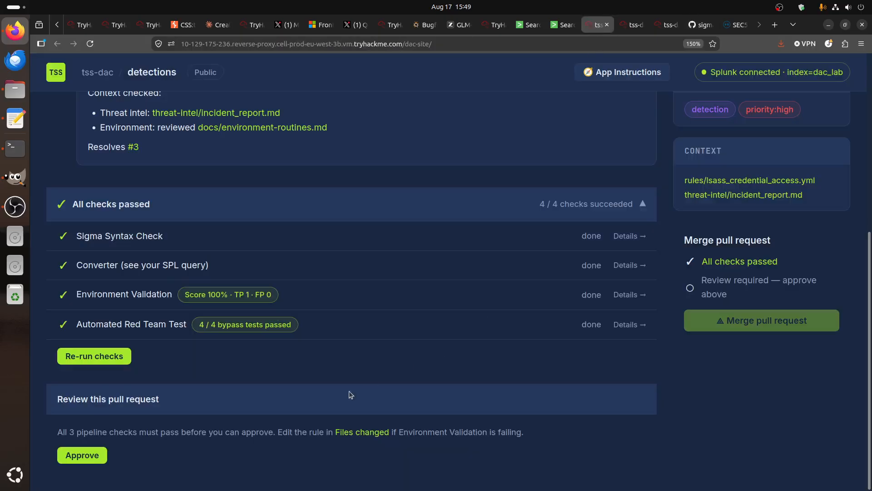
pyautogui.scroll(5, 306, 314)
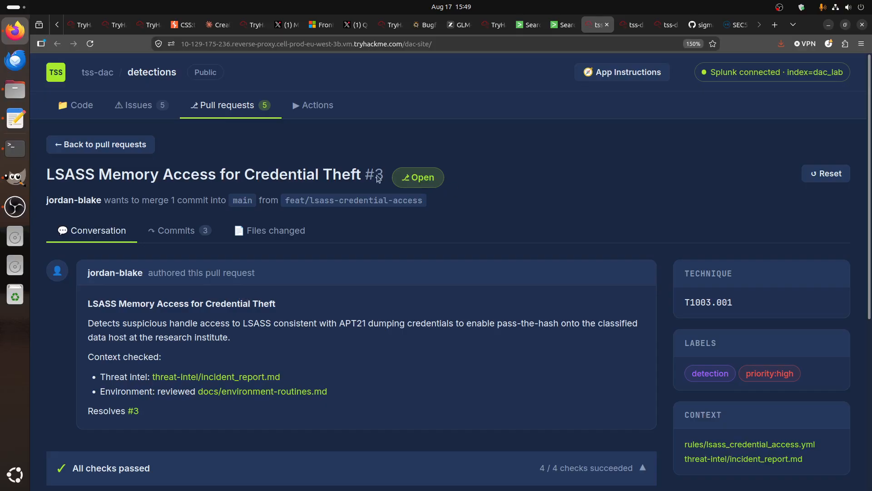
pyautogui.click(135, 105)
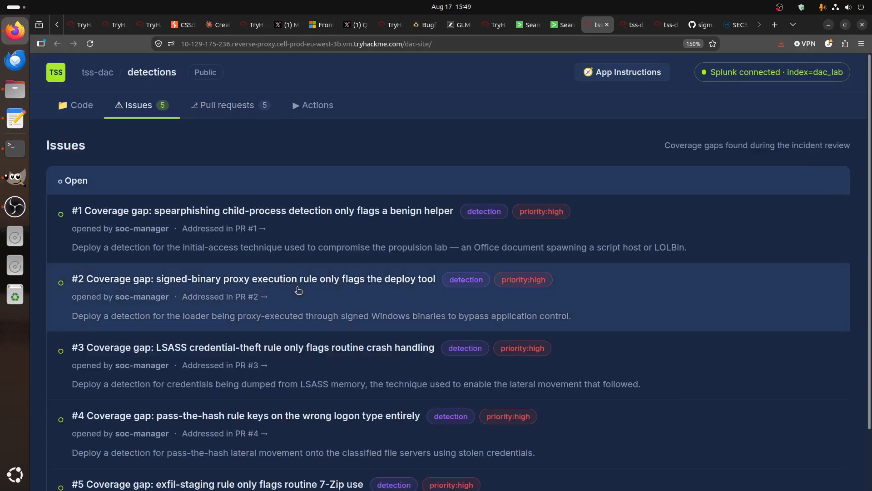
pyautogui.scroll(-3, 240, 369)
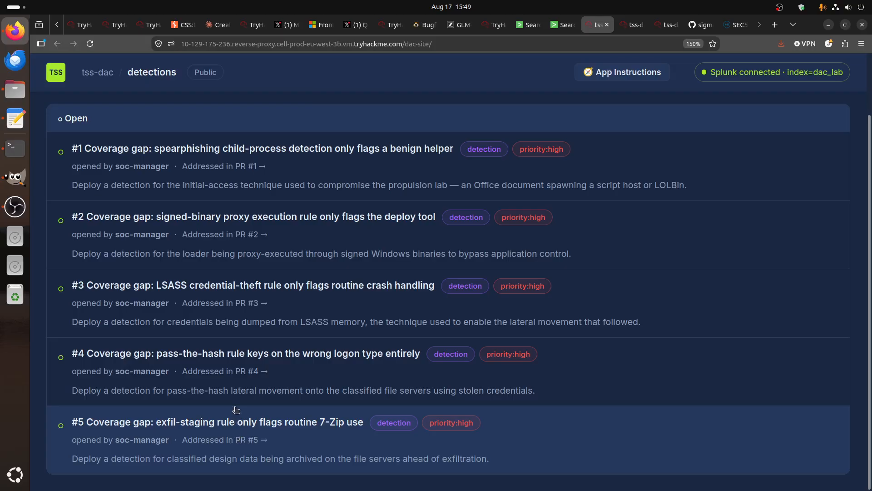
pyautogui.click(240, 369)
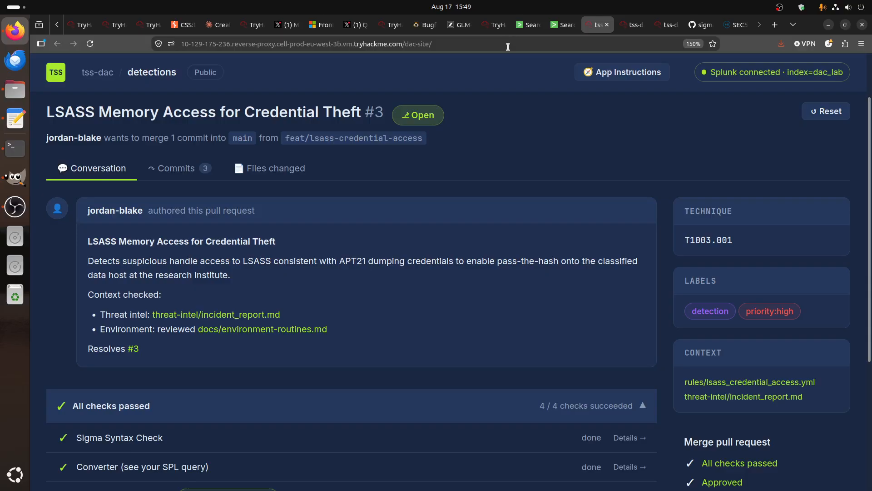
# Compare the TryHackMe question about the LSASS dump username with the source users and call traces of Splunk's lsass.exe access events
pyautogui.click(527, 26)
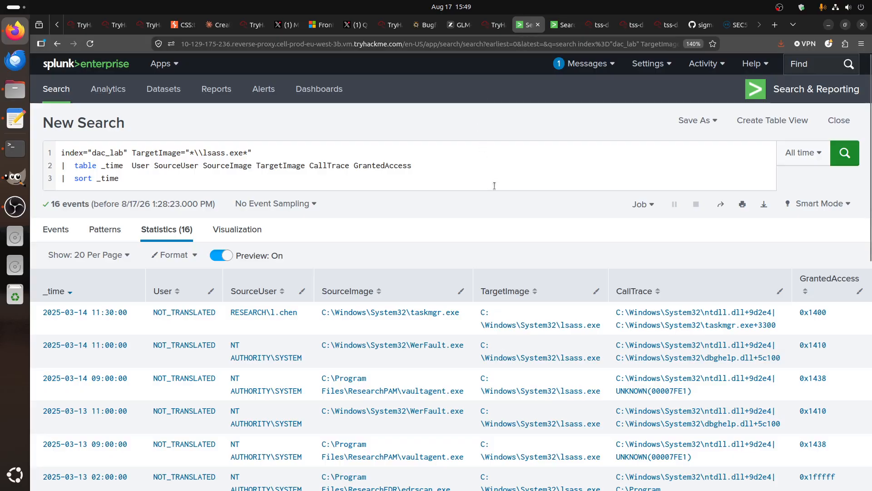
pyautogui.click(495, 25)
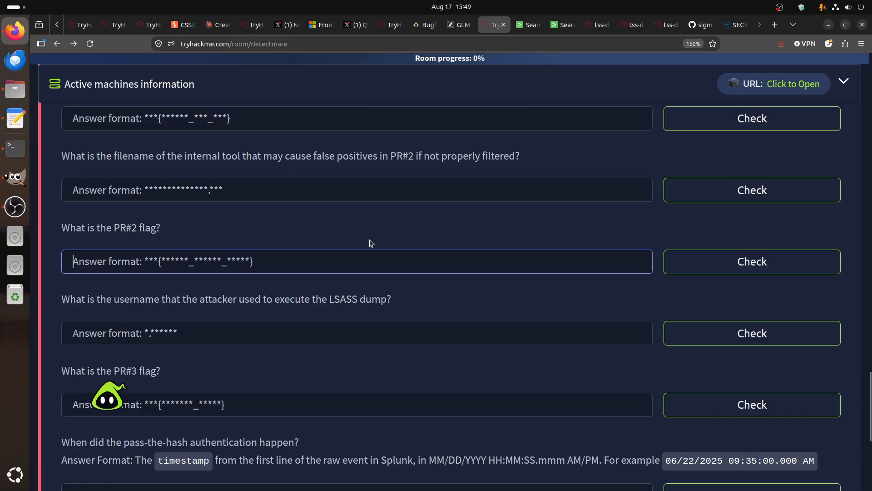
pyautogui.scroll(-2, 305, 251)
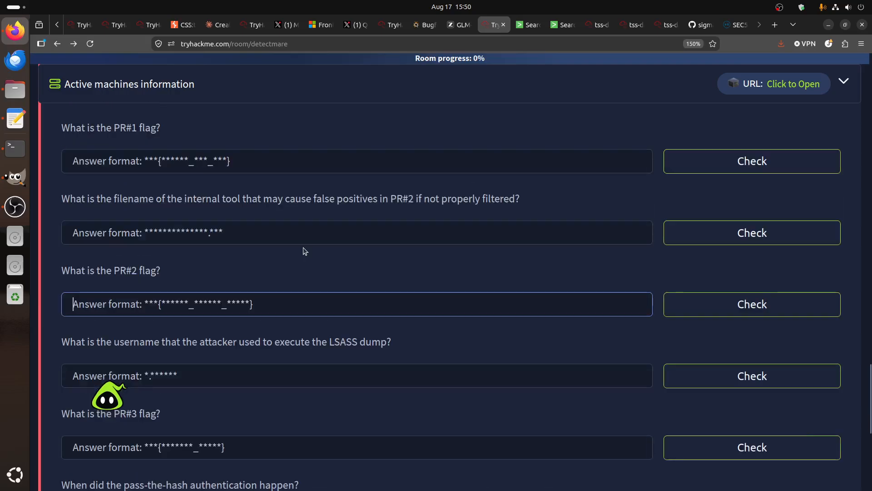
pyautogui.scroll(-1, 304, 251)
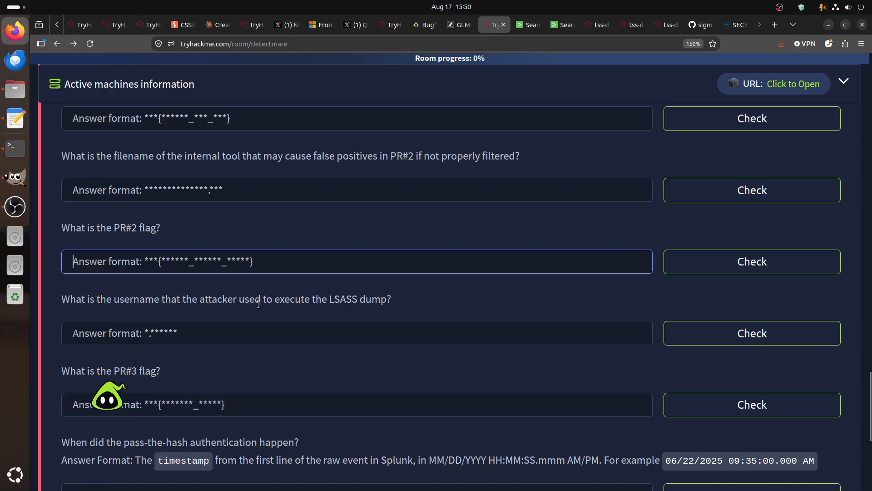
pyautogui.click(533, 27)
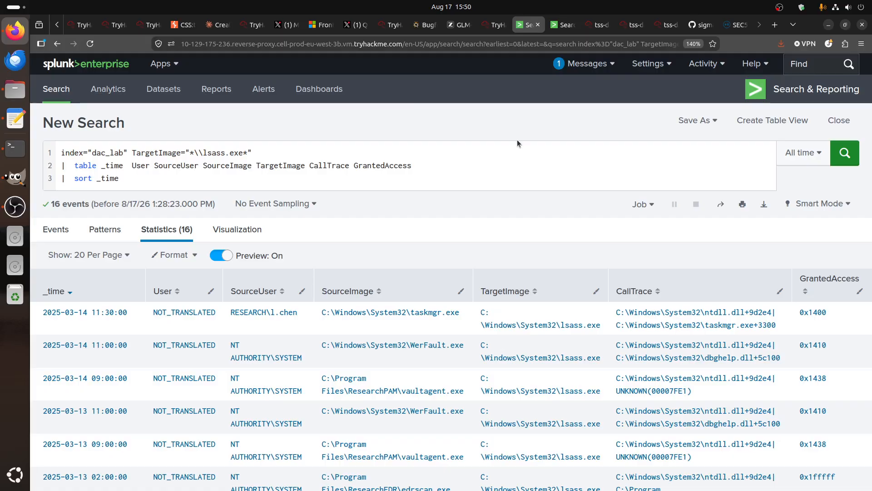
pyautogui.scroll(-4, 517, 140)
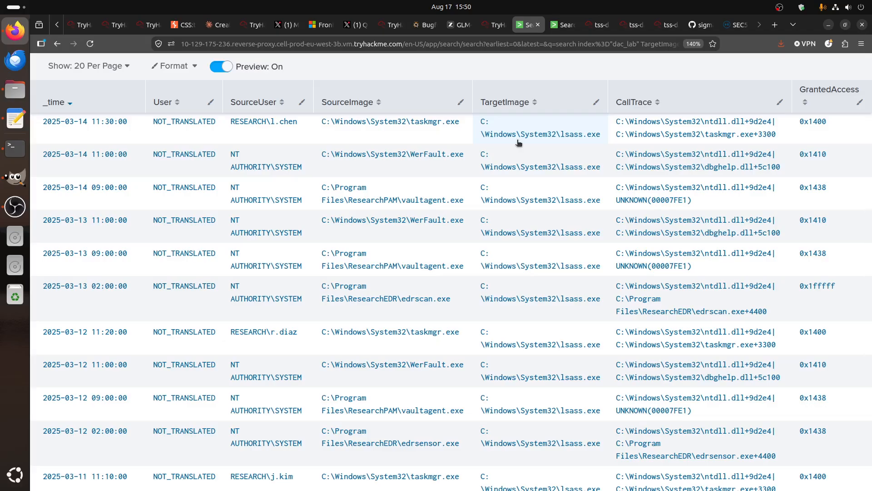
pyautogui.scroll(-5, 518, 142)
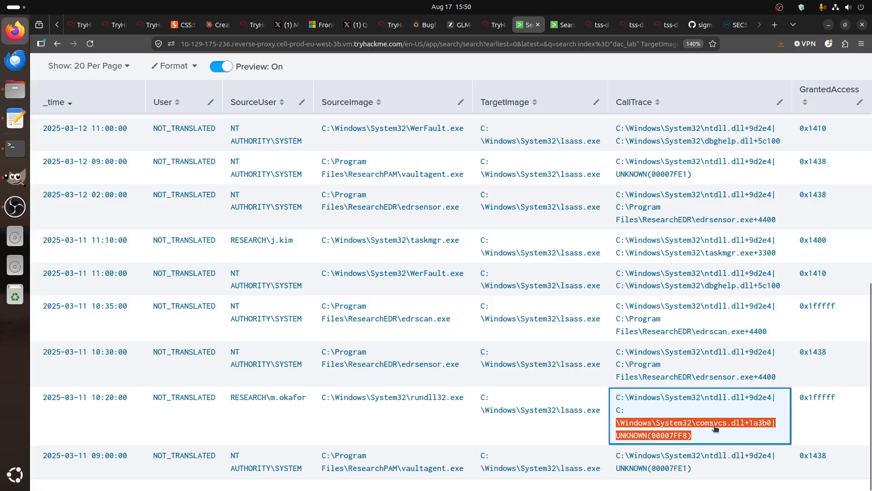
# Copy the source user of the rundll32.exe comsvcs.dll event and review the TryHackMe questions on the LSASS dump, PR#3 flag and pass-the-hash time
pyautogui.click(306, 403)
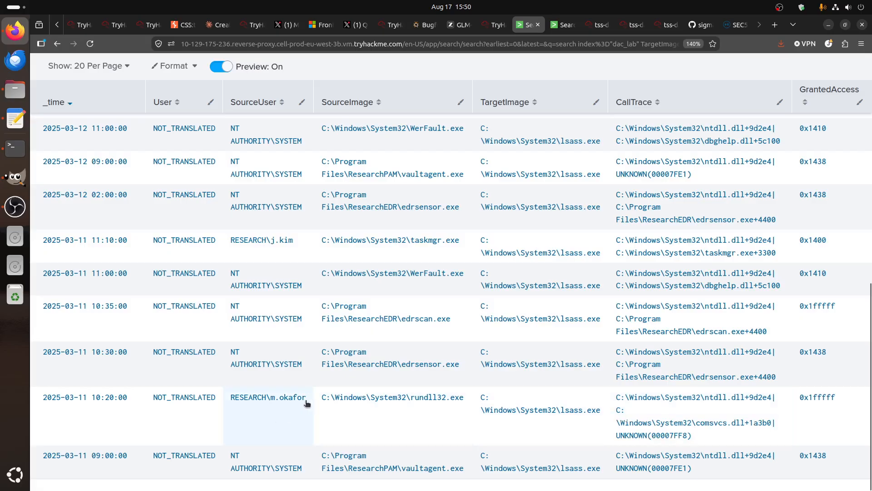
pyautogui.hotkey('ctrl', 'c')
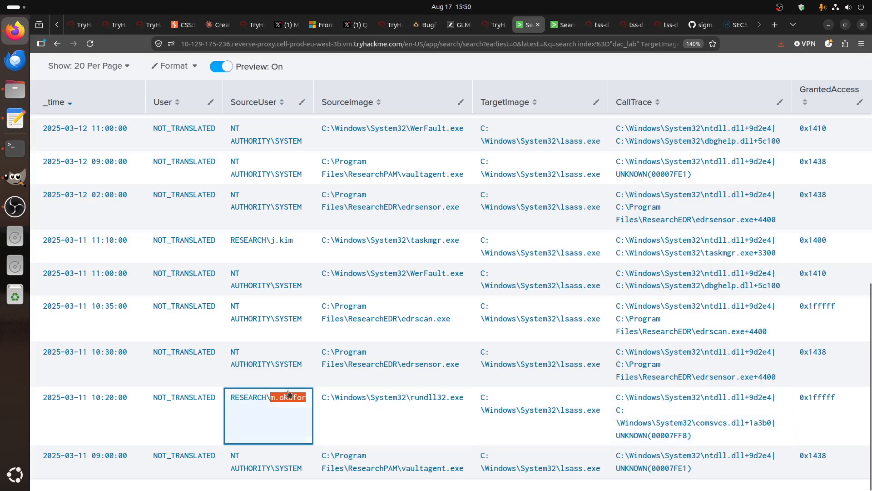
pyautogui.click(494, 25)
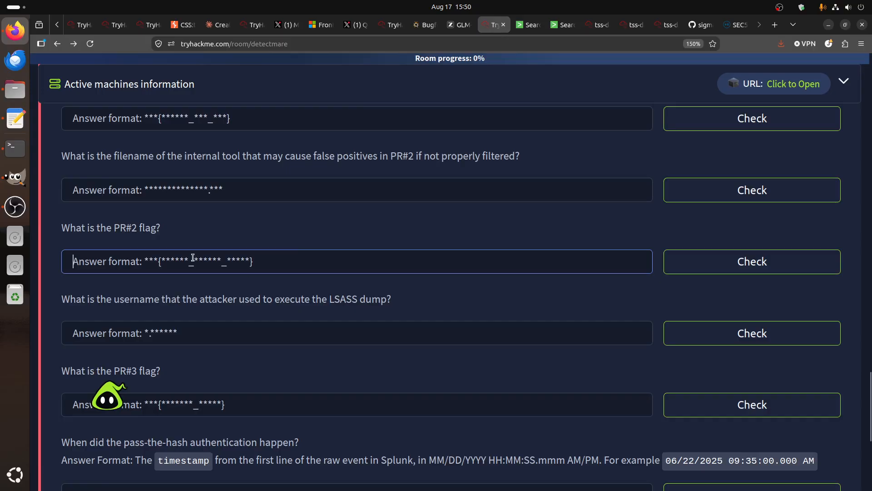
pyautogui.click(168, 302)
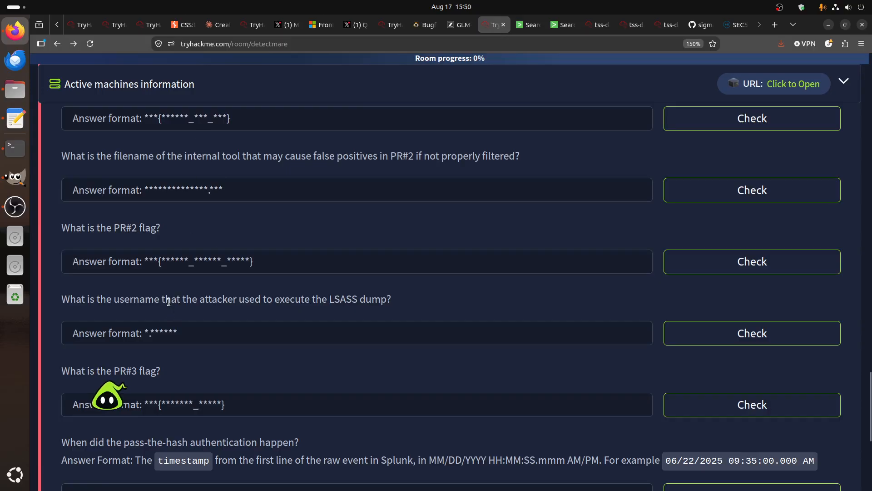
pyautogui.tripleClick(169, 301)
pyautogui.scroll(-3, 299, 313)
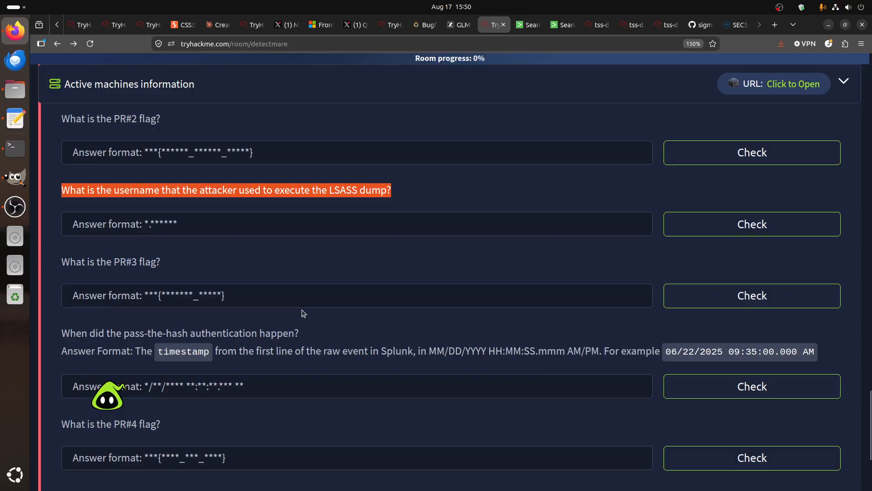
pyautogui.moveTo(132, 262); pyautogui.dragTo(145, 262)
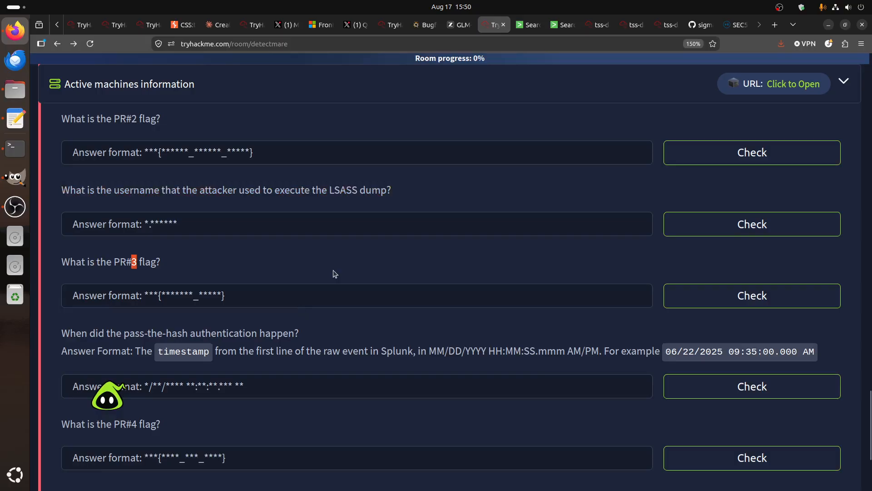
pyautogui.scroll(-2, 333, 273)
pyautogui.click(263, 289)
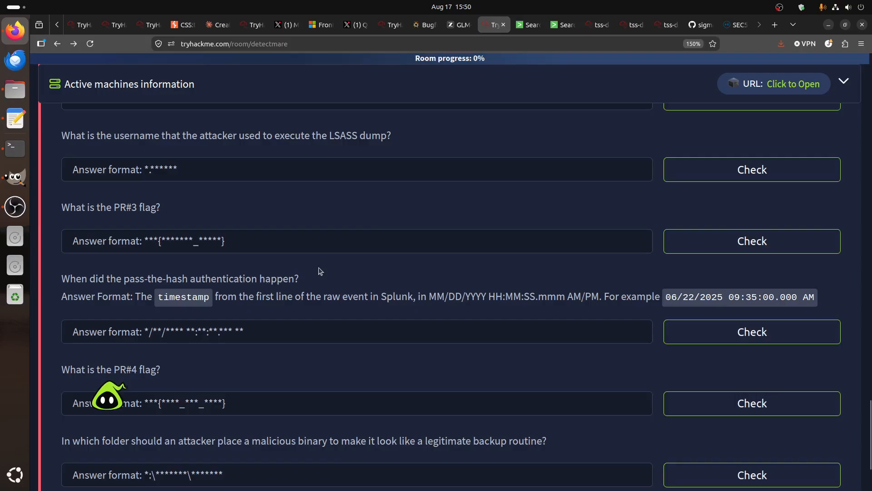
# Open the pass-the-hash pull request #4 from its coverage gap issue and open rules/pth_lateral_movement.yml for editing
pyautogui.click(598, 26)
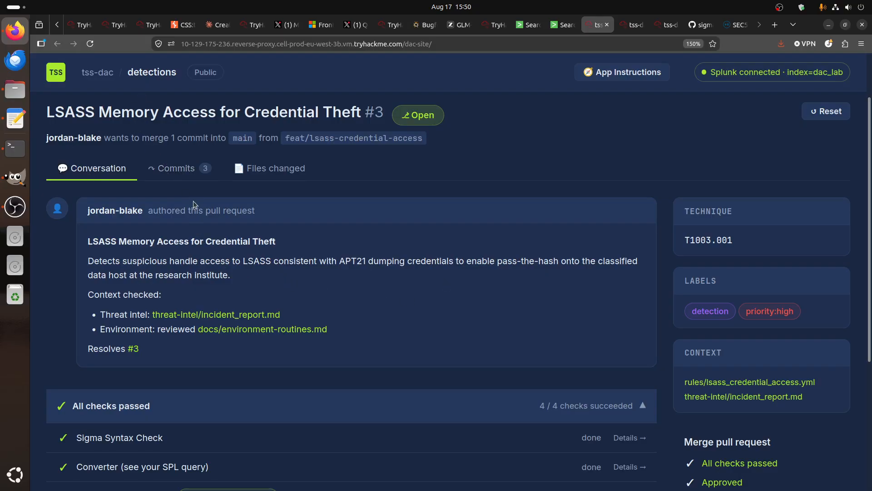
pyautogui.scroll(2, 193, 201)
pyautogui.click(138, 105)
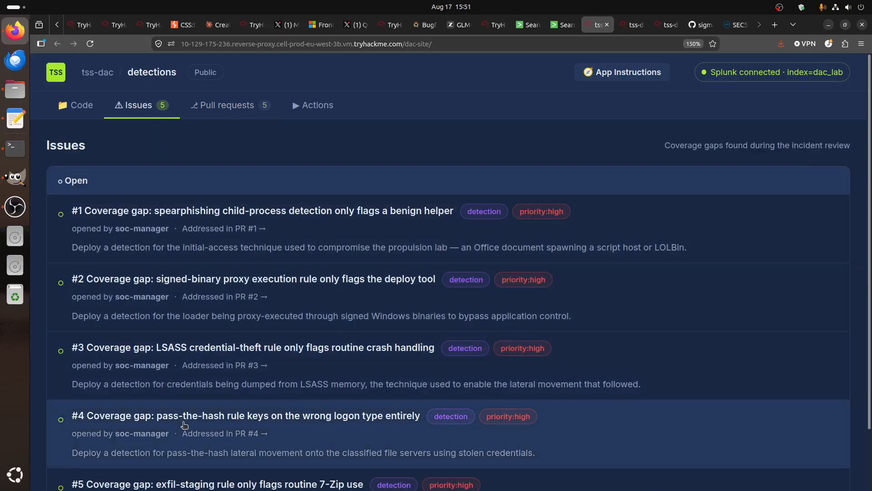
pyautogui.click(185, 422)
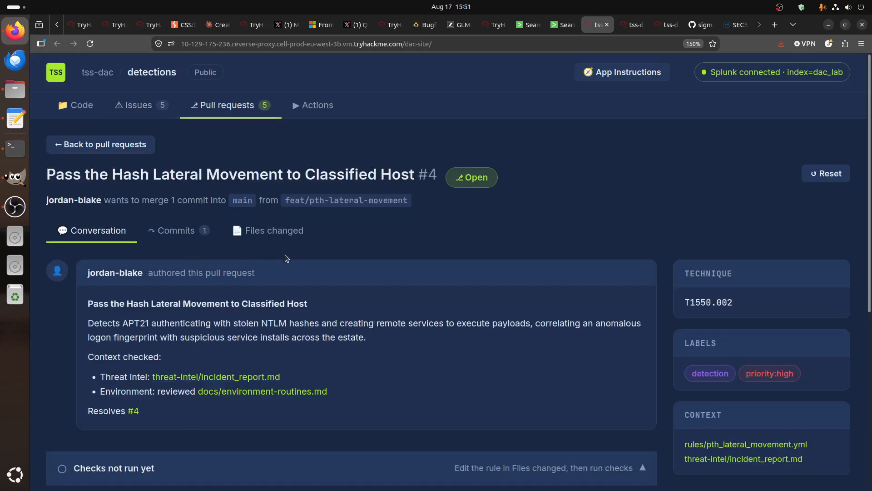
pyautogui.click(282, 230)
pyautogui.click(824, 276)
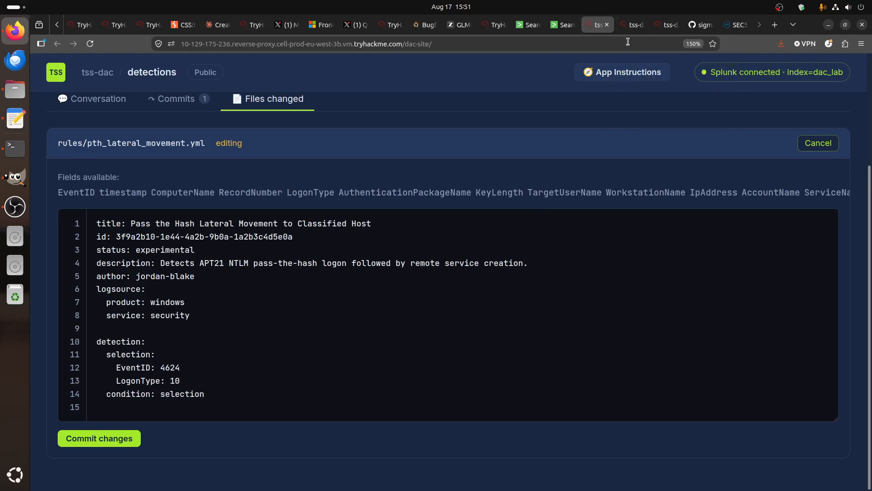
# Examine the incident report's Lateral Movement via Pass the Hash (PR #4) section, focusing on its logon and service indicators
pyautogui.click(633, 27)
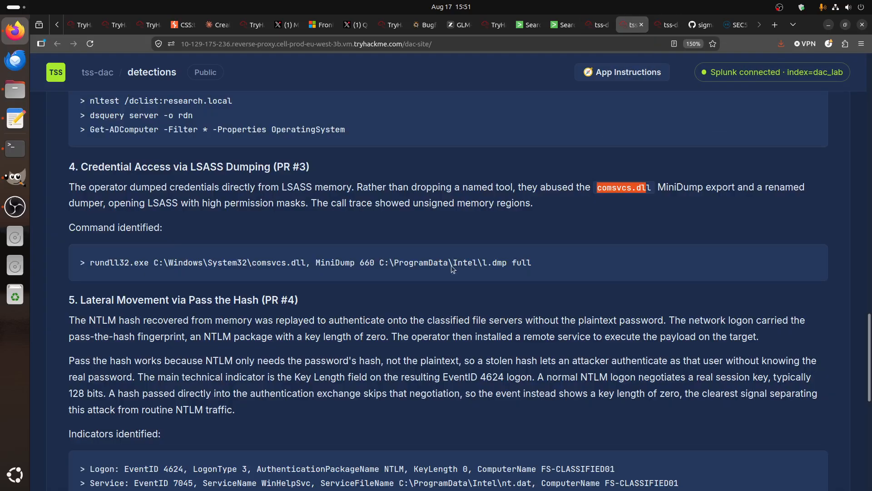
pyautogui.scroll(-2, 426, 304)
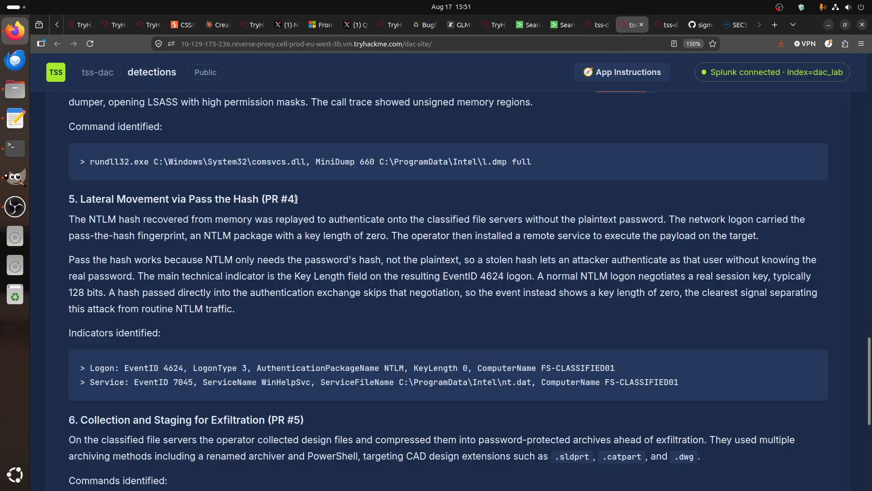
pyautogui.scroll(-2, 314, 262)
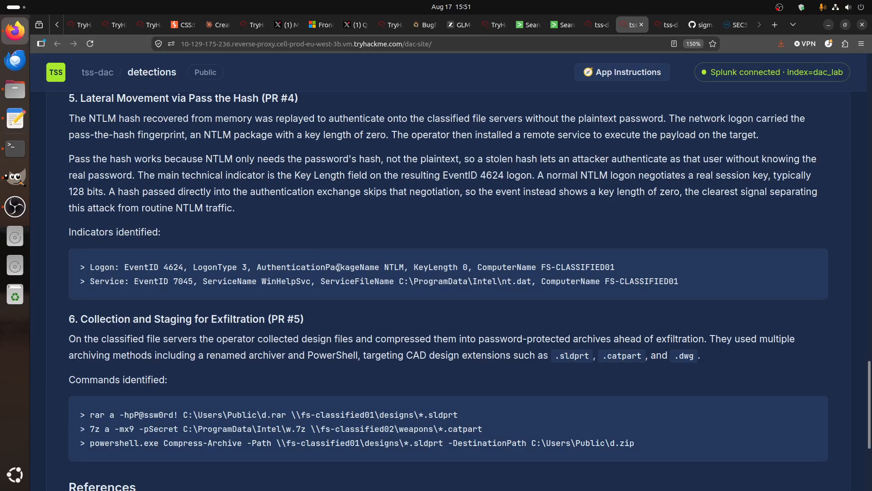
pyautogui.scroll(2, 339, 268)
pyautogui.moveTo(184, 368); pyautogui.dragTo(106, 366)
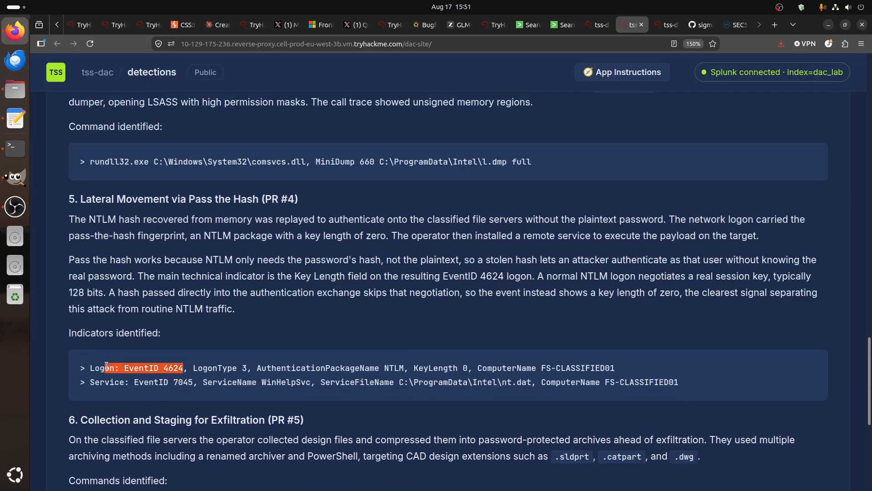
pyautogui.moveTo(188, 381); pyautogui.dragTo(145, 383)
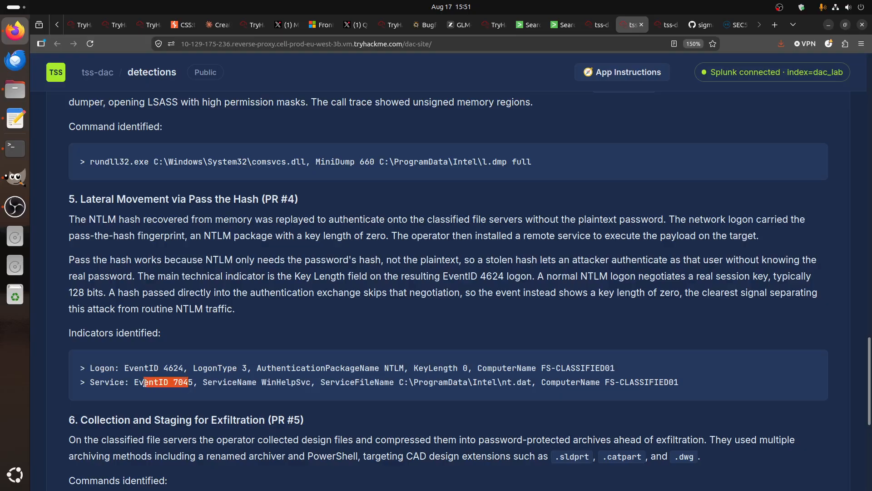
pyautogui.moveTo(99, 368); pyautogui.dragTo(190, 370)
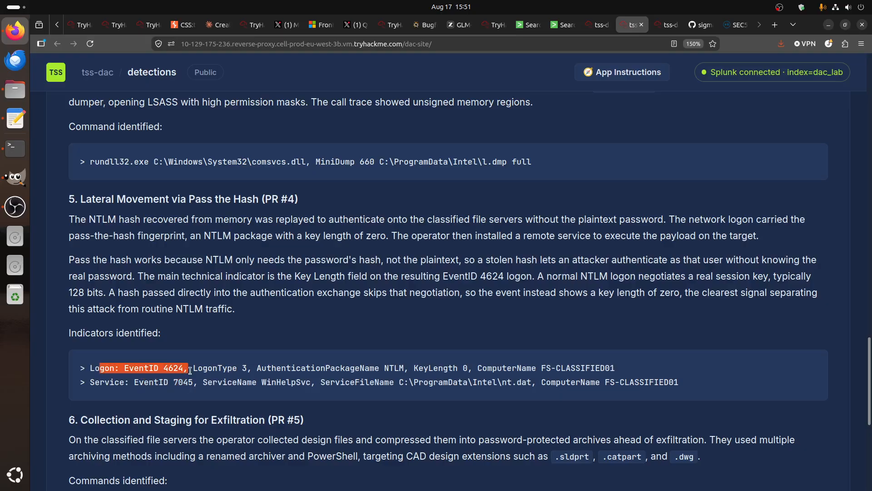
pyautogui.click(163, 384)
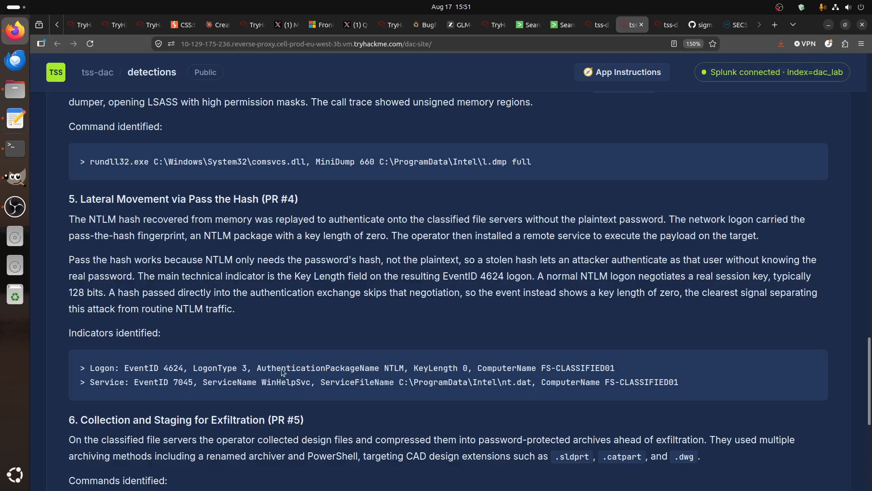
pyautogui.moveTo(153, 368); pyautogui.dragTo(654, 366)
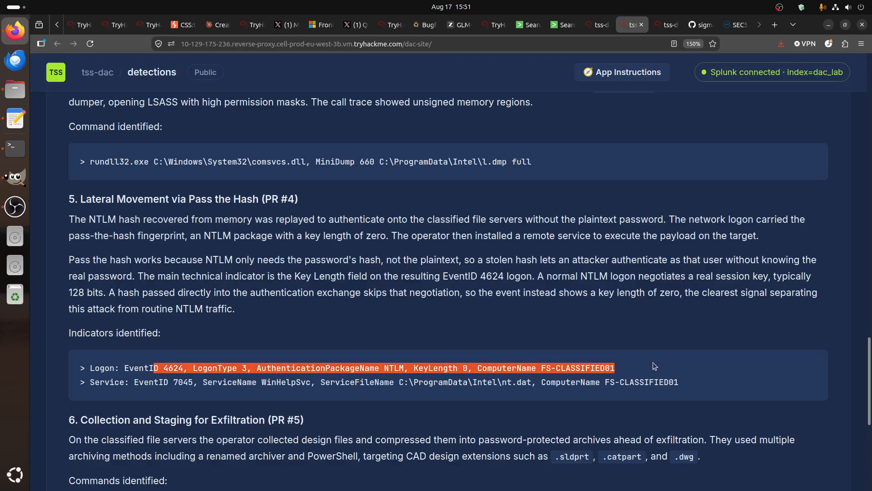
pyautogui.click(343, 377)
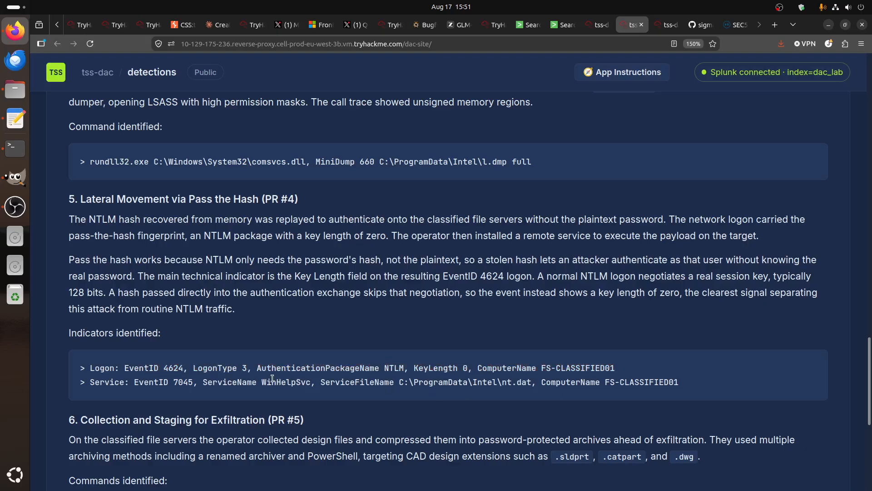
pyautogui.moveTo(257, 369); pyautogui.dragTo(376, 368)
pyautogui.click(244, 367)
pyautogui.moveTo(464, 370); pyautogui.dragTo(417, 365)
pyautogui.click(549, 370)
pyautogui.moveTo(533, 368); pyautogui.dragTo(671, 367)
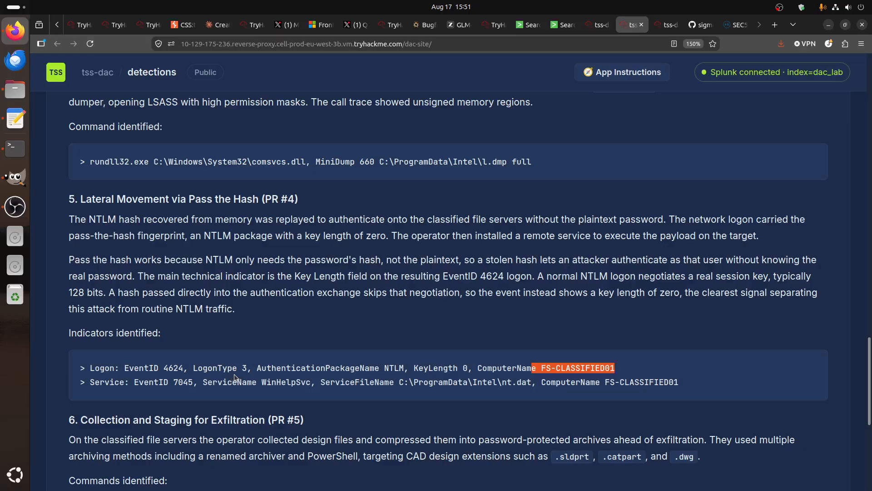
# Copy EventID 4624 from the report's logon indicator and run the Splunk search index="dac_lab" EventID=4624
pyautogui.moveTo(126, 369); pyautogui.dragTo(184, 368)
pyautogui.rightClick(184, 368)
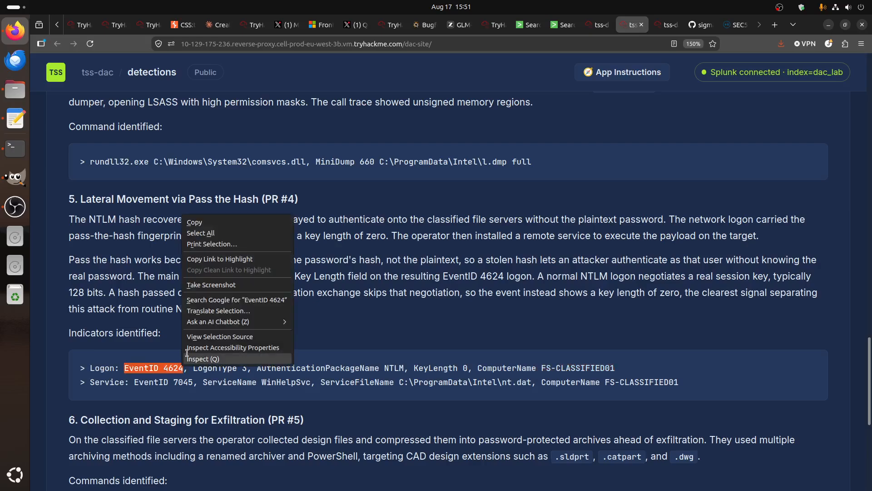
pyautogui.click(201, 225)
pyautogui.click(549, 27)
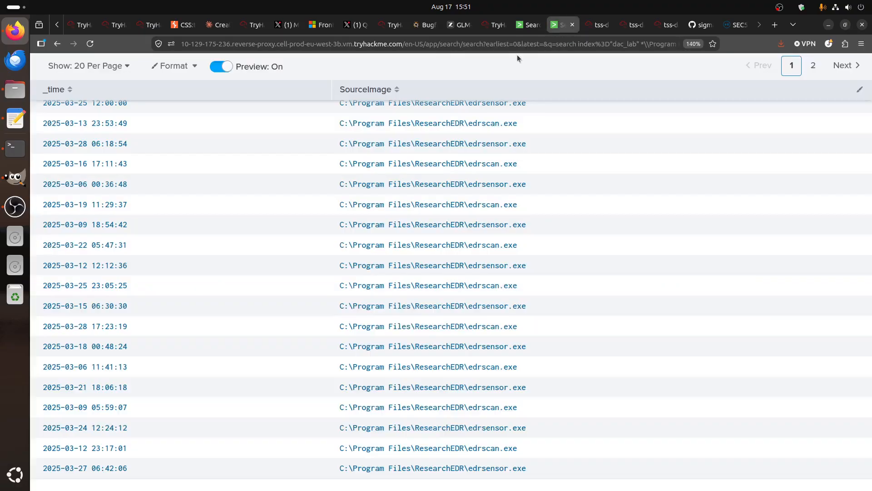
pyautogui.scroll(4, 275, 171)
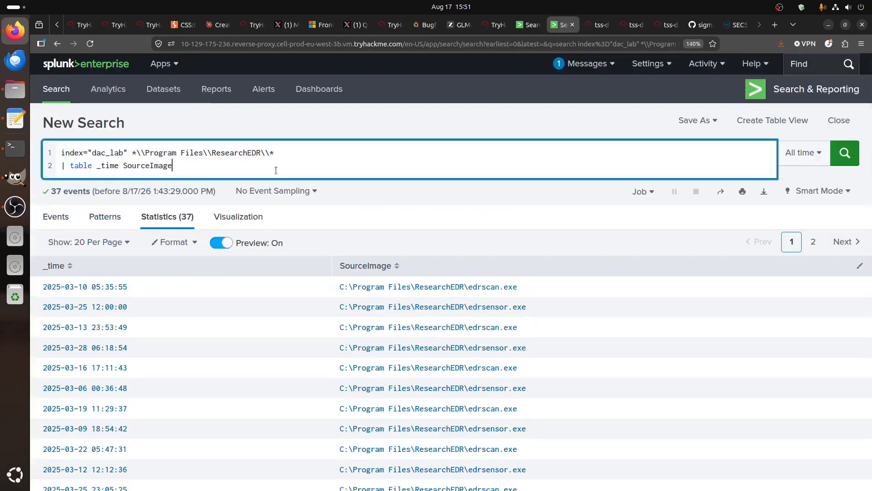
pyautogui.moveTo(132, 153); pyautogui.dragTo(441, 162)
pyautogui.hotkey('ctrl', 'v')
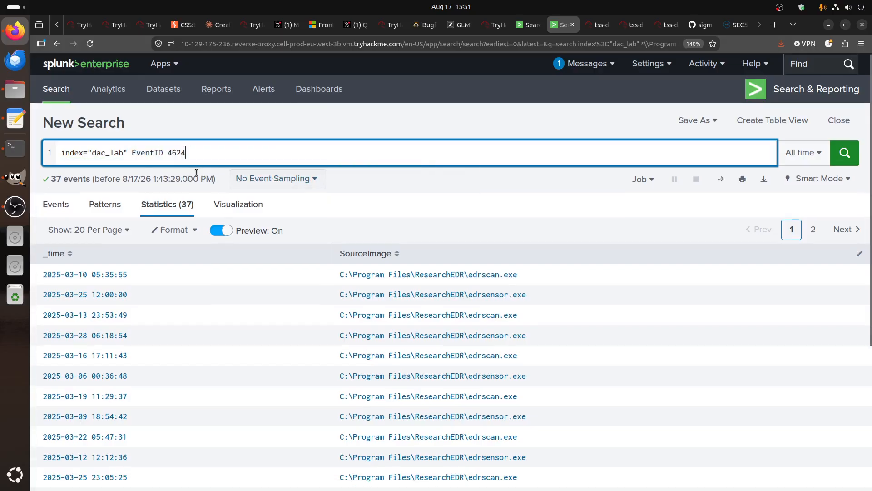
pyautogui.click(168, 153)
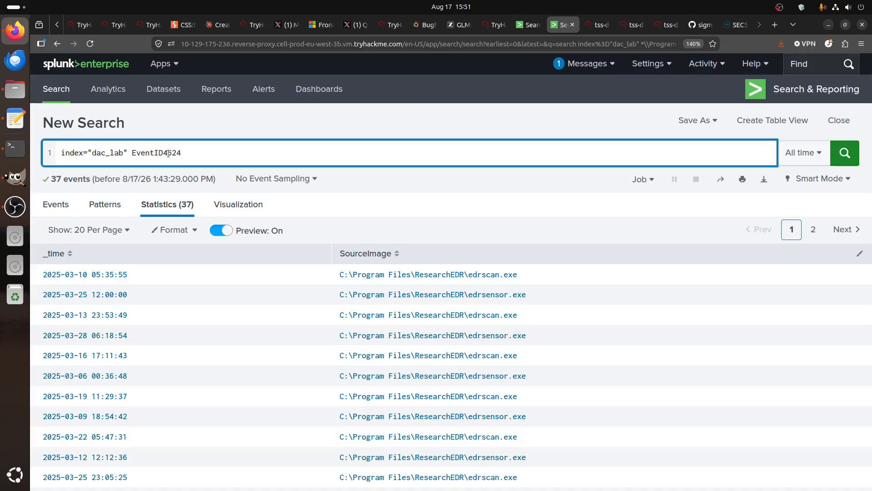
pyautogui.press('BackSpace')
pyautogui.write('=')
pyautogui.press('Return')
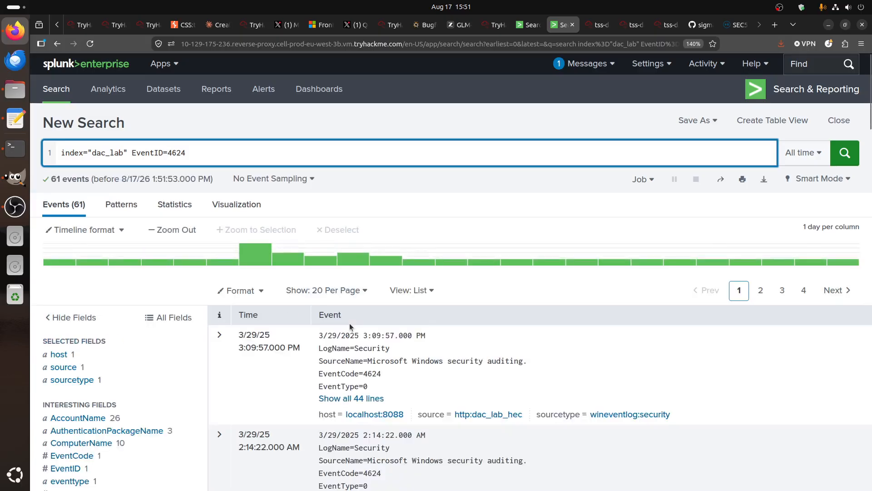
# Narrow the EventID 4624 search in Splunk to events with LogonType=3
pyautogui.scroll(-3, 114, 373)
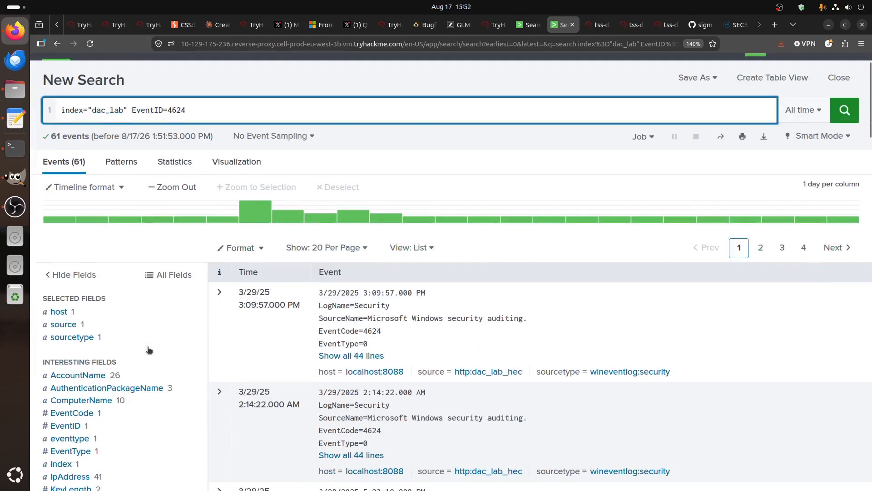
pyautogui.scroll(-5, 102, 396)
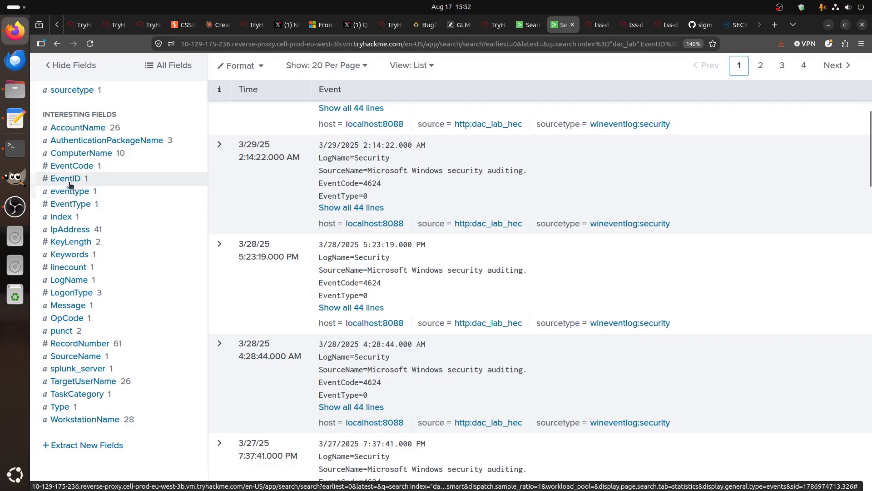
pyautogui.click(78, 293)
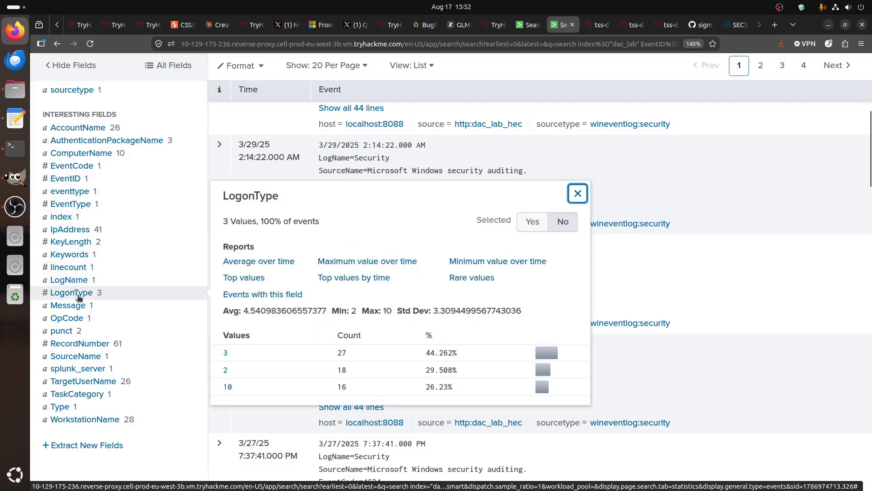
pyautogui.press('Escape')
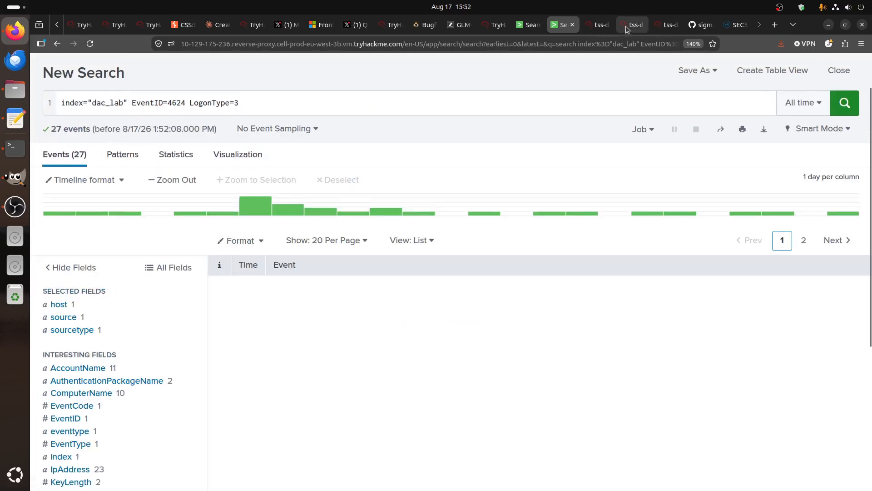
# Check the report's logon indicators, add AuthenticationPackageName=NTLM to the Splunk search, and return to the report's PR #4 indicators
pyautogui.click(627, 27)
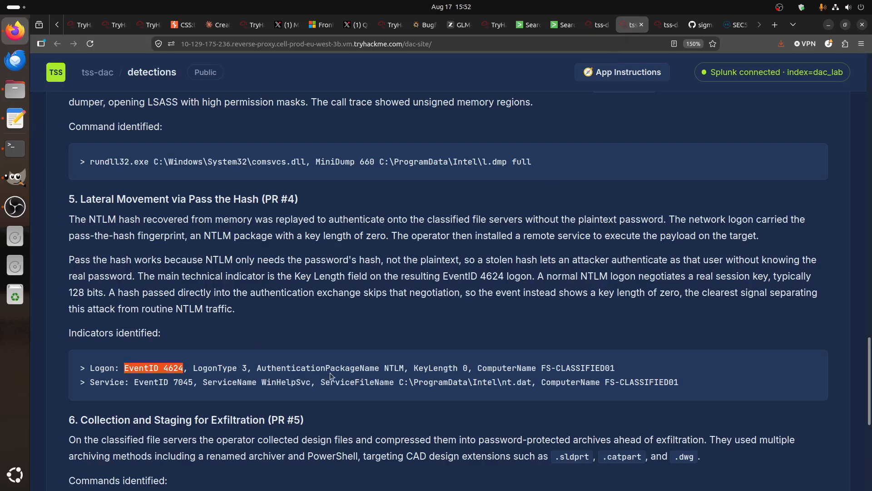
pyautogui.click(563, 25)
pyautogui.click(147, 382)
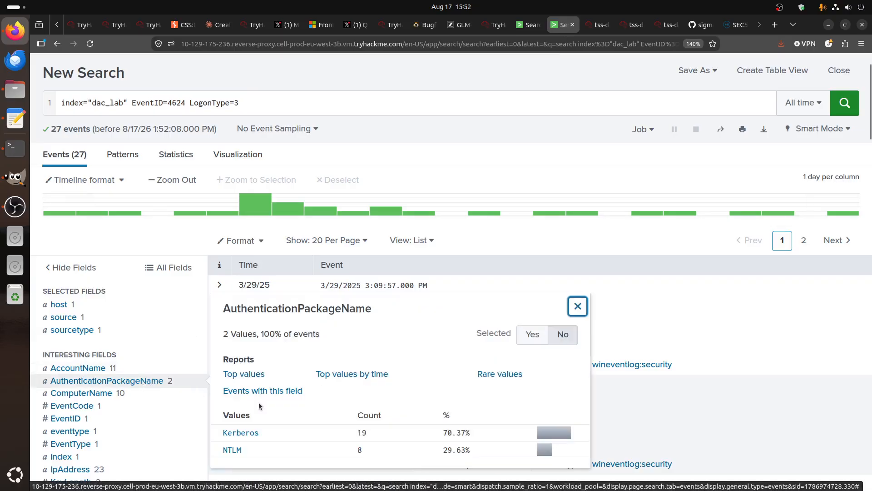
pyautogui.click(232, 450)
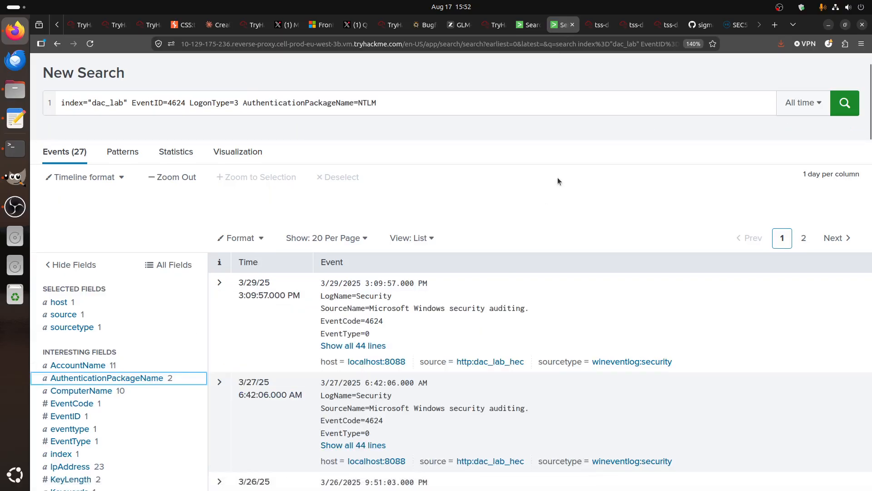
pyautogui.click(632, 26)
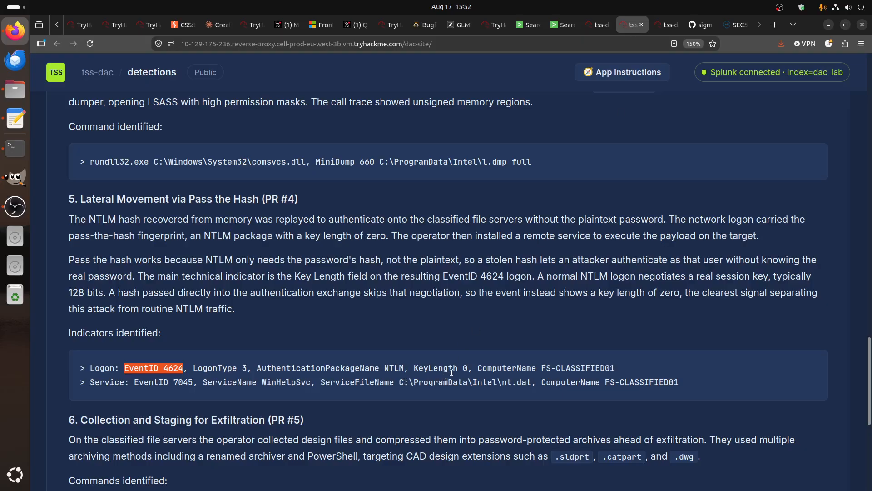
# Inspect the KeyLength values of the NTLM logons in Splunk and return to the report's PR #4 indicators
pyautogui.click(562, 25)
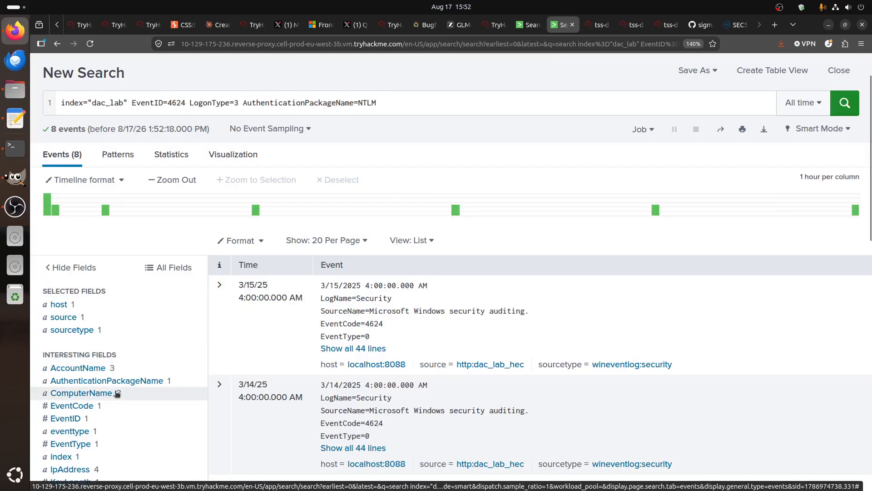
pyautogui.scroll(-5, 117, 394)
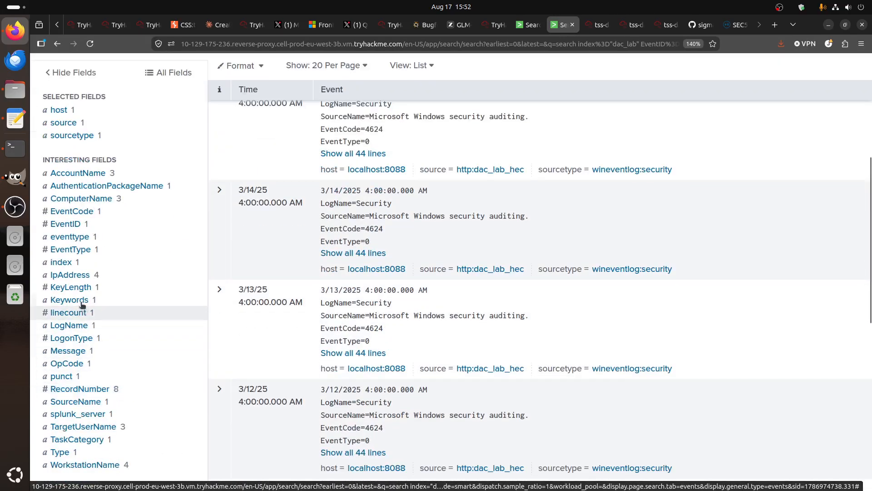
pyautogui.click(80, 287)
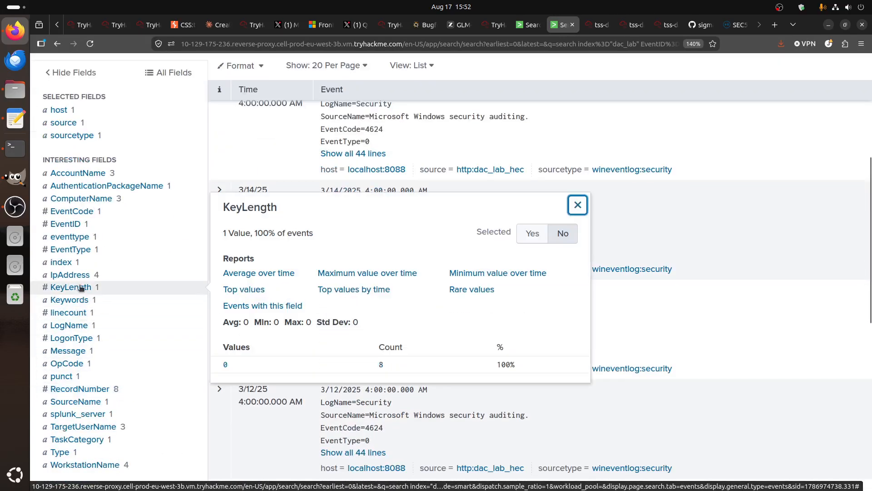
pyautogui.click(577, 205)
pyautogui.click(623, 27)
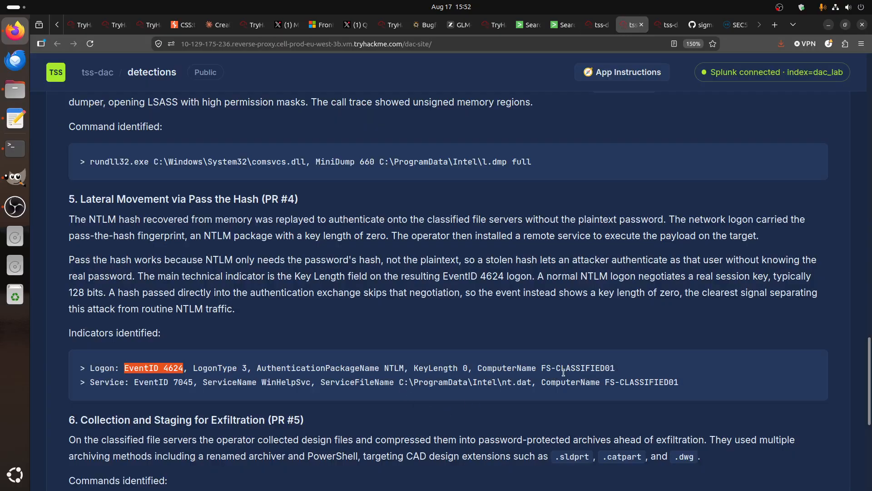
# Compare the ComputerName values with the report's indicators and narrow the Splunk search to ComputerName="FS-CLASSIFIED01.research.local"
pyautogui.click(559, 31)
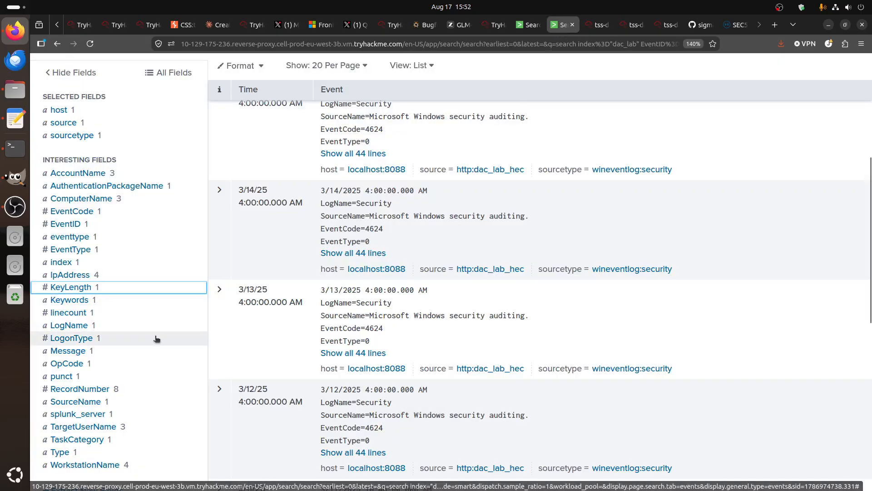
pyautogui.click(81, 199)
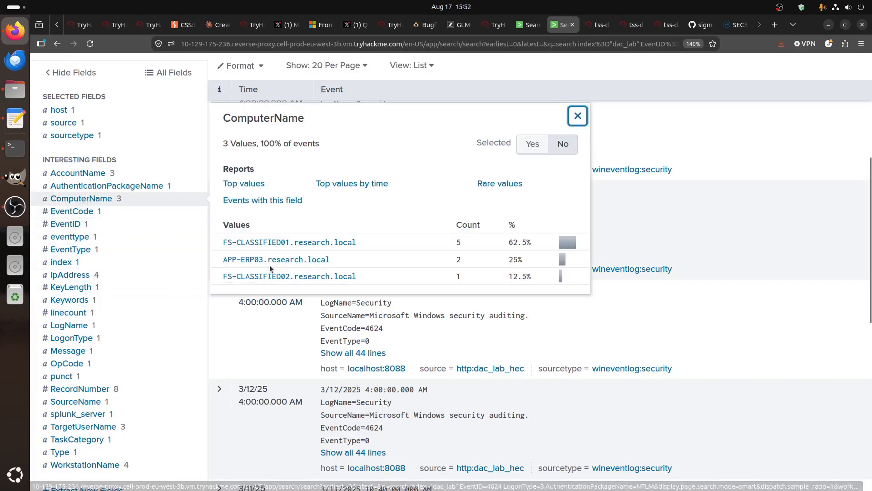
pyautogui.moveTo(359, 242); pyautogui.dragTo(223, 244)
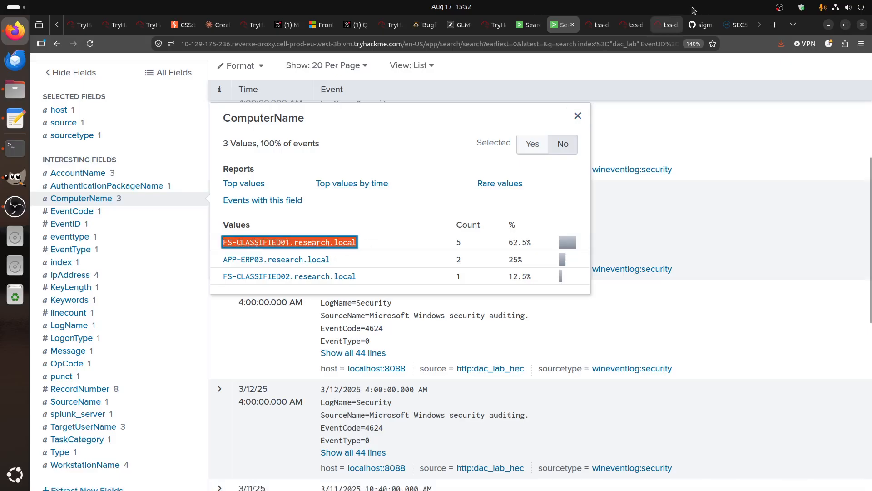
pyautogui.click(629, 26)
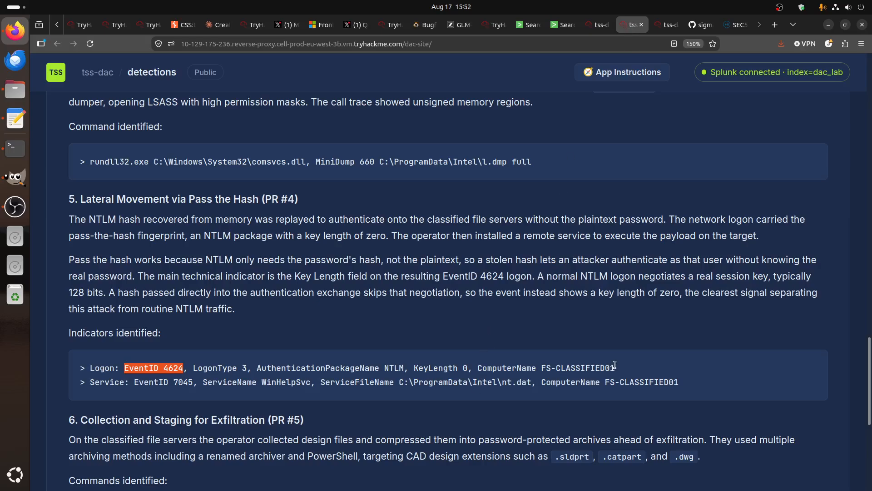
pyautogui.moveTo(615, 367); pyautogui.dragTo(542, 367)
pyautogui.moveTo(679, 383); pyautogui.dragTo(639, 383)
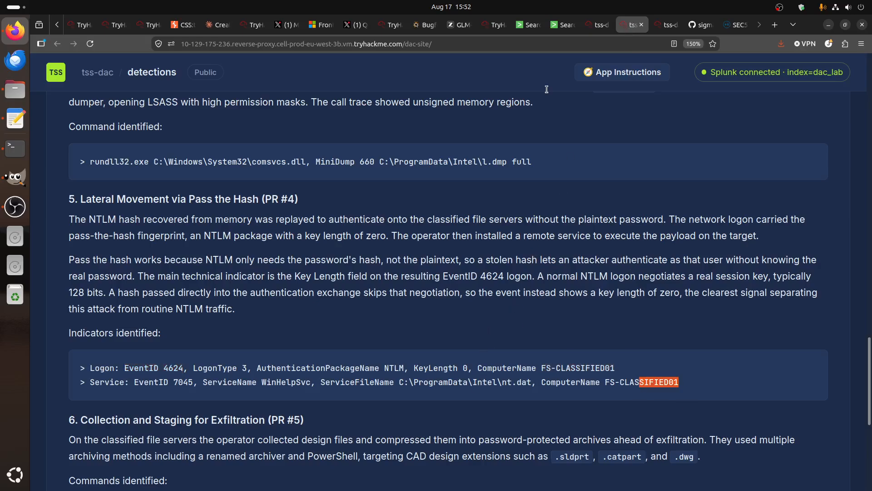
pyautogui.click(563, 25)
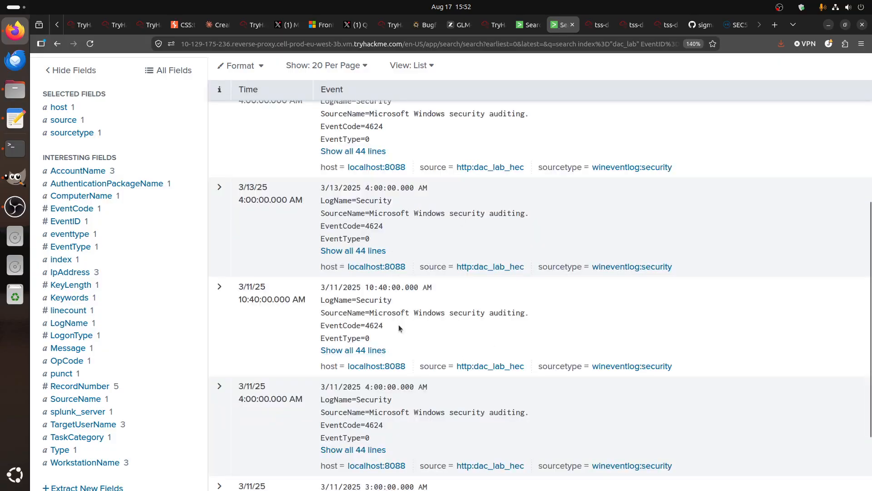
pyautogui.scroll(-2, 399, 329)
pyautogui.scroll(7, 399, 328)
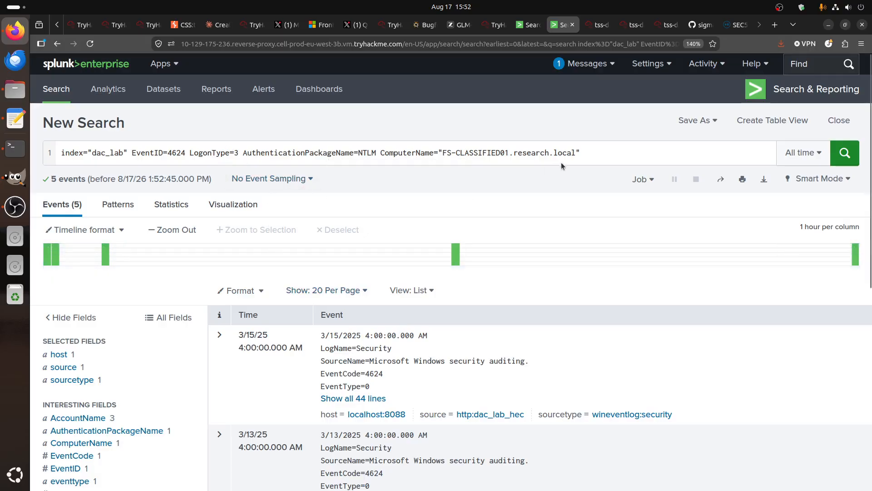
# Append a table command to the Splunk search with the fields _time, ComputerName and TargetUserName
pyautogui.click(604, 158)
pyautogui.write('| ')
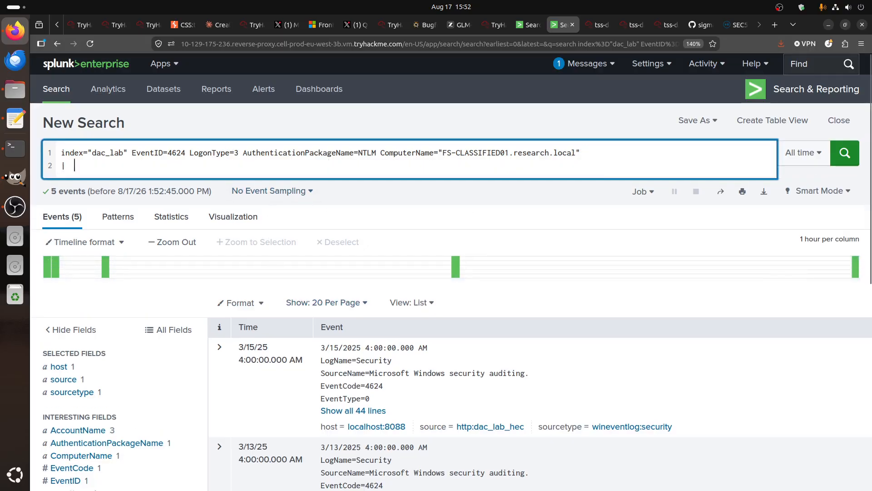
pyautogui.write('table _ti')
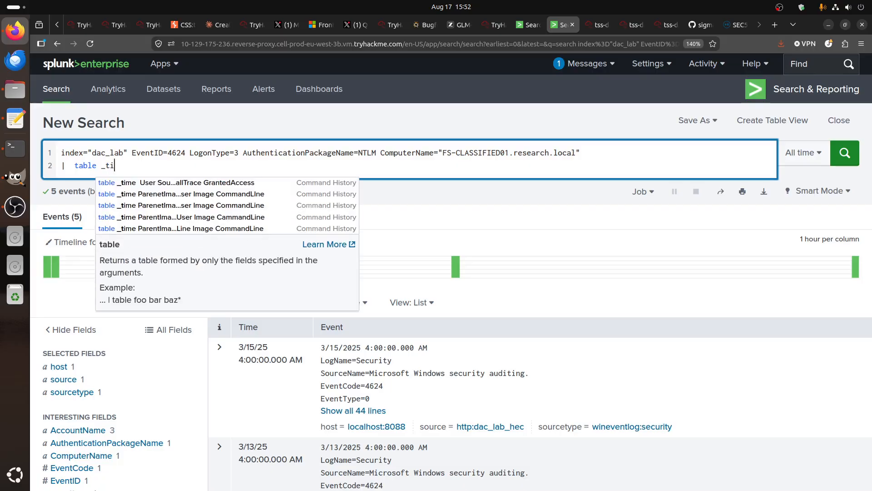
pyautogui.write('me ComputerName')
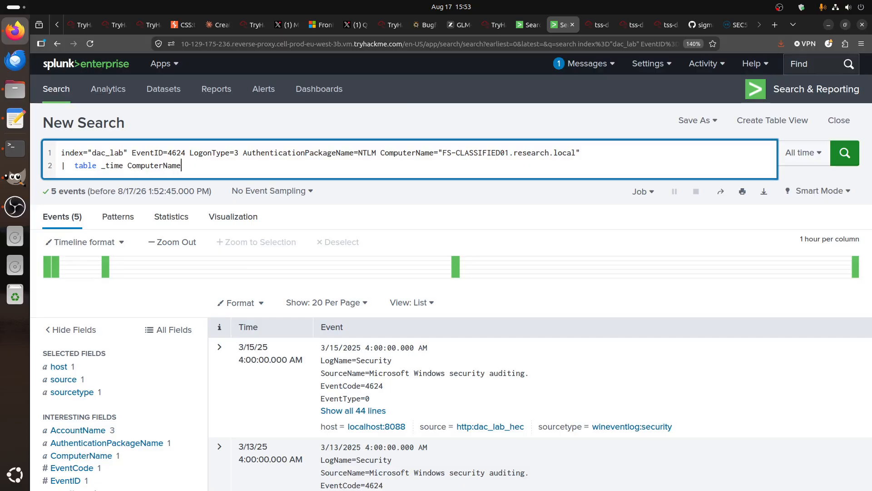
pyautogui.write(' TA')
pyautogui.press('BackSpace')
pyautogui.write('a')
pyautogui.press('BackSpace')
pyautogui.write('arget')
pyautogui.scroll(-6, 247, 400)
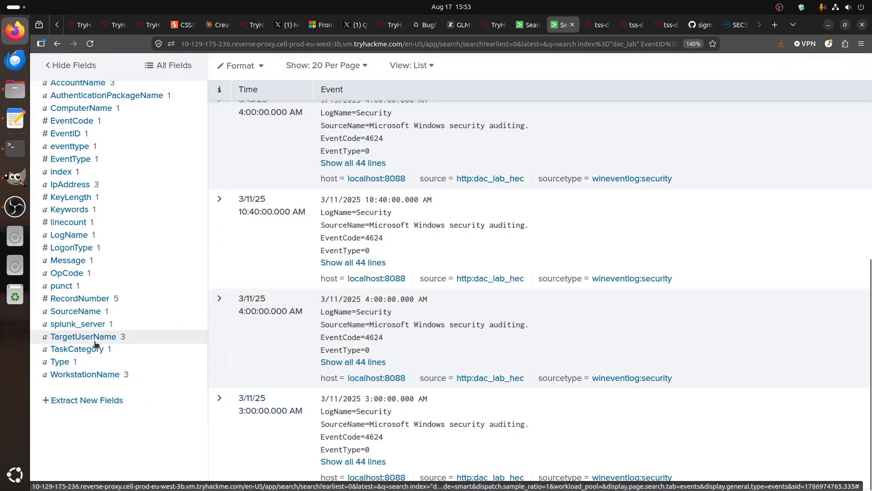
pyautogui.scroll(6, 240, 327)
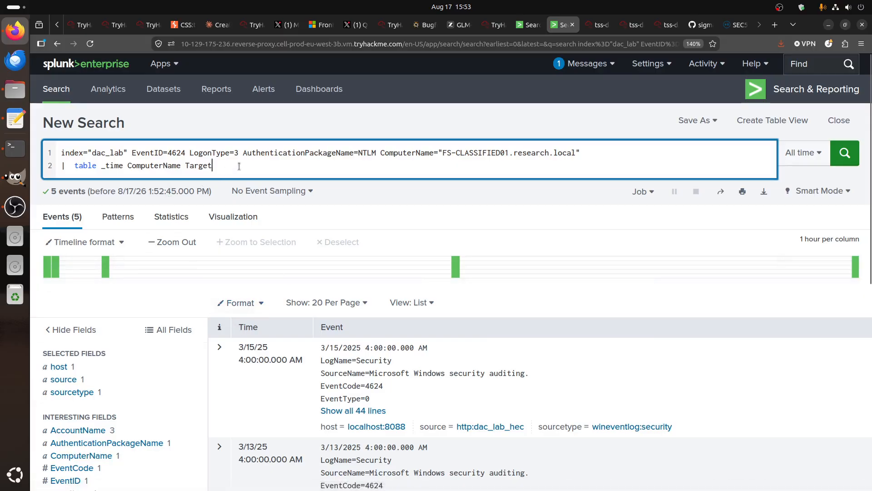
pyautogui.write('UswerrName')
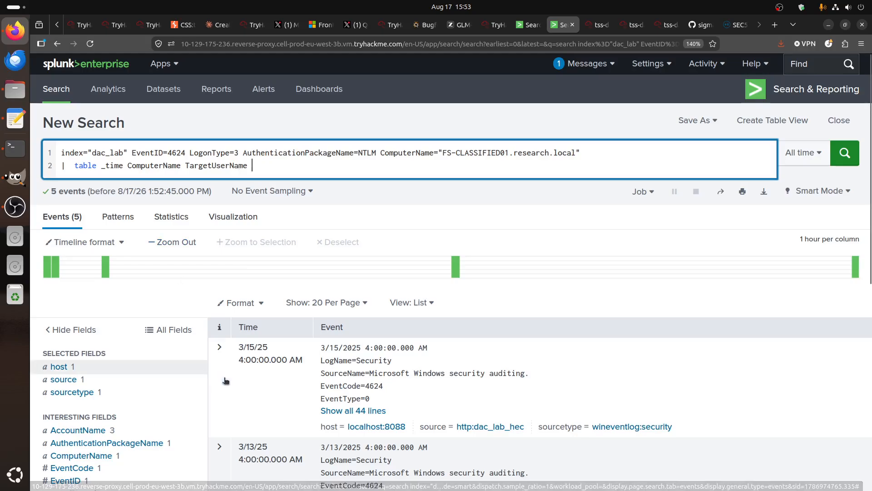
# Check the workstation name field's values and add WorkStationName to the table command
pyautogui.scroll(-5, 232, 378)
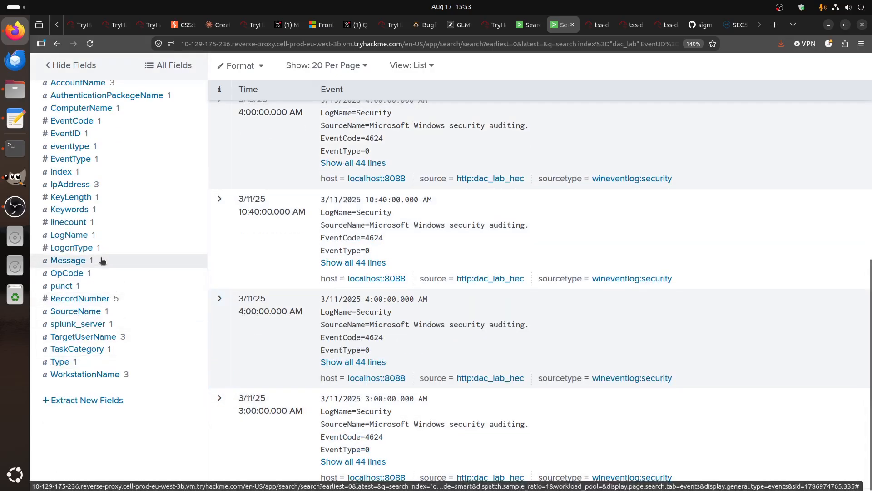
pyautogui.click(93, 375)
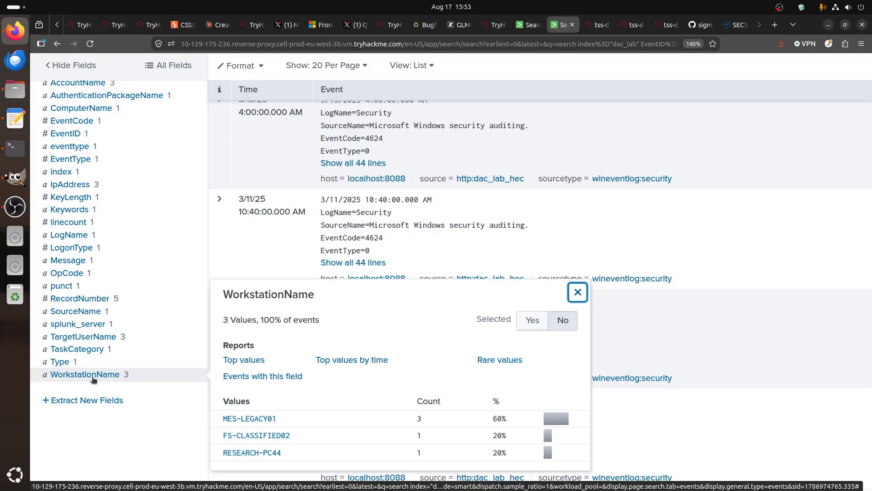
pyautogui.click(93, 377)
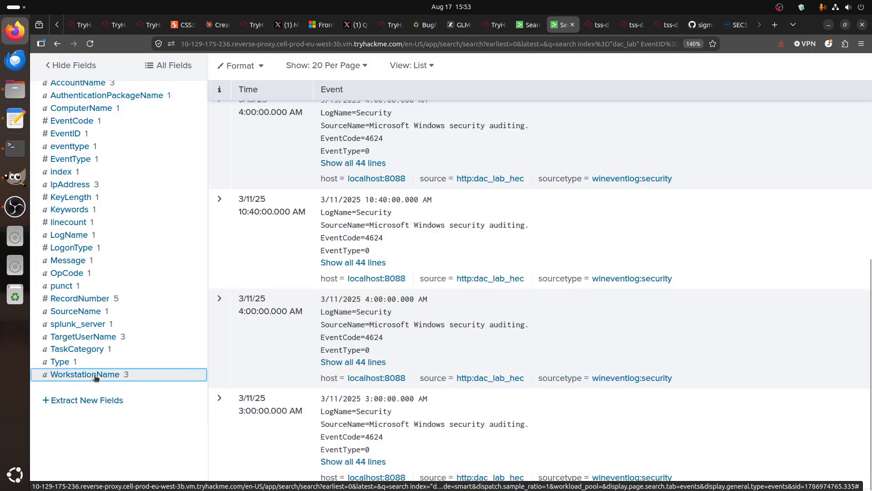
pyautogui.scroll(5, 95, 377)
pyautogui.click(297, 168)
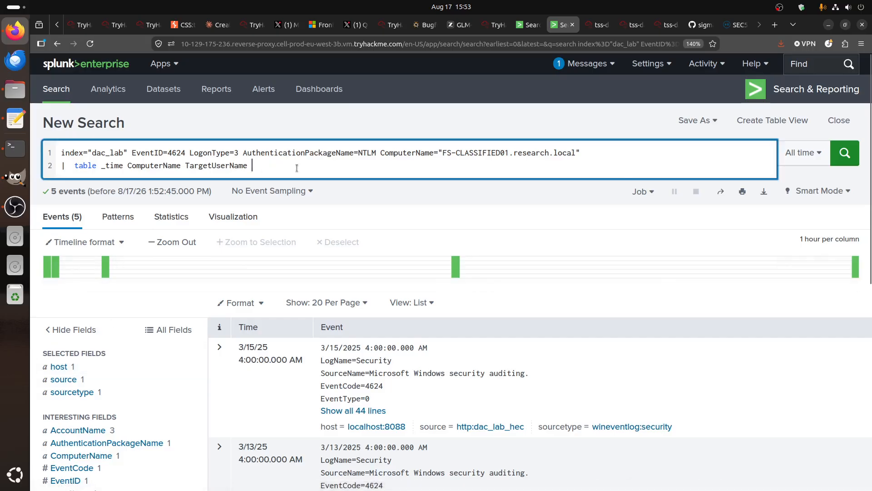
pyautogui.write('WorkS')
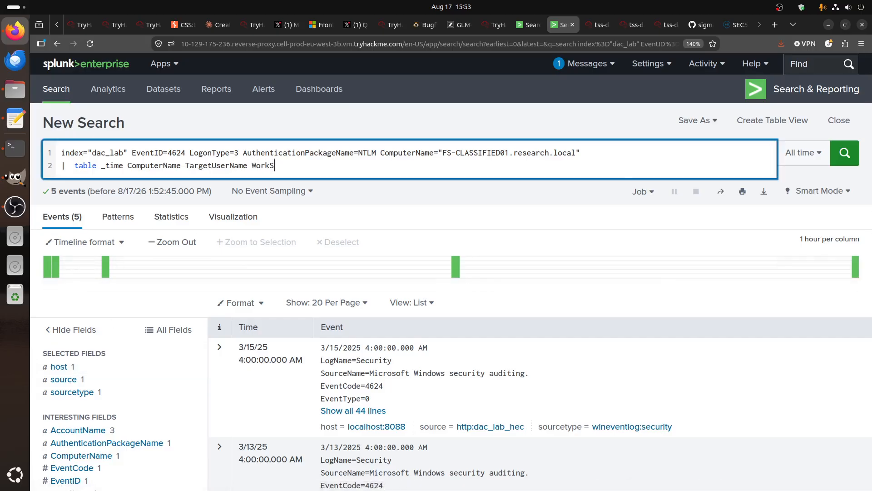
pyautogui.write('tationName')
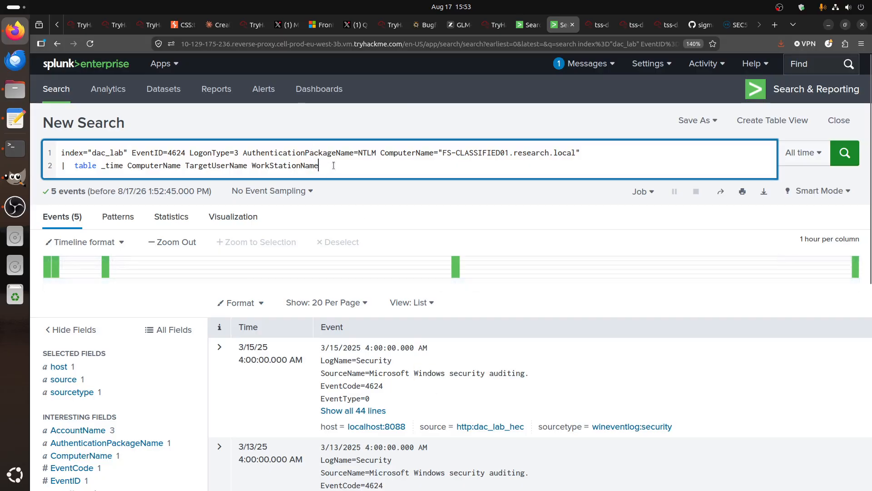
# Check the IP address field's values and add IpAddress to the table command
pyautogui.scroll(-1, 170, 299)
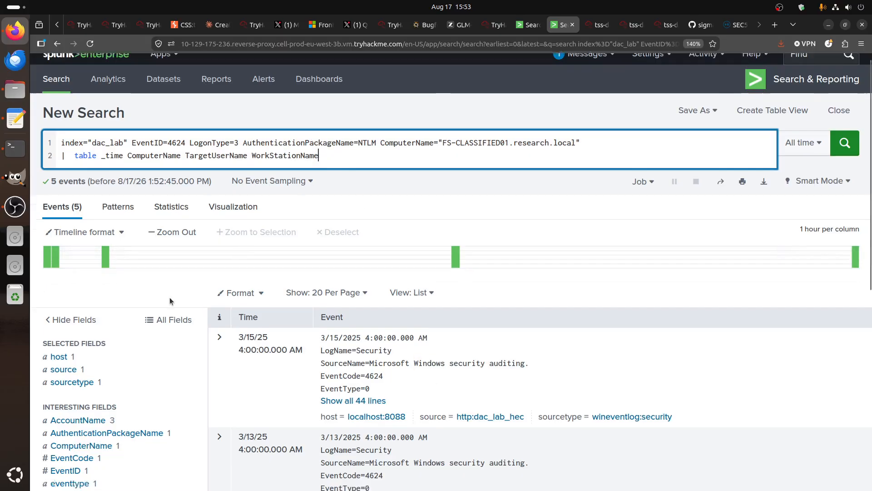
pyautogui.scroll(-4, 170, 297)
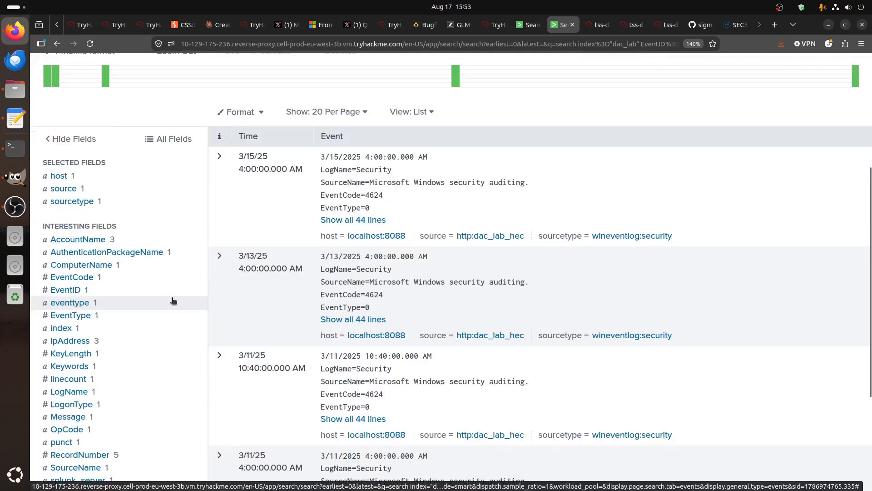
pyautogui.click(80, 341)
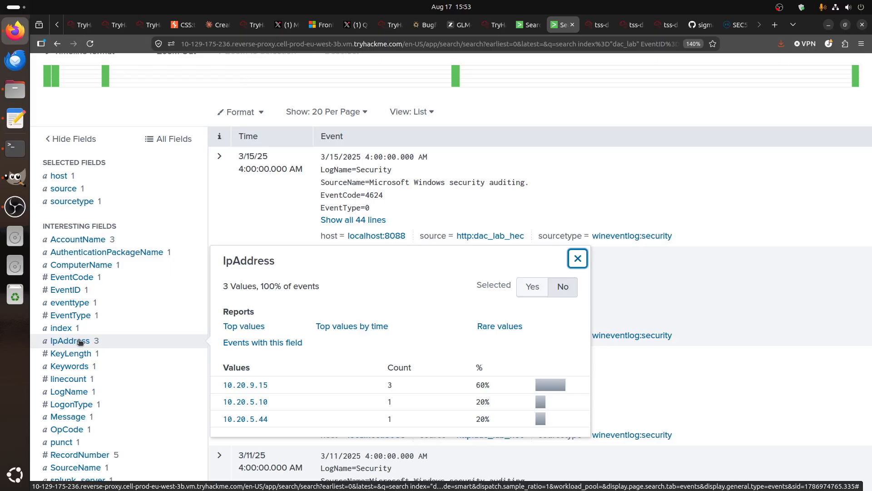
pyautogui.click(80, 341)
pyautogui.scroll(4, 341, 193)
pyautogui.click(359, 170)
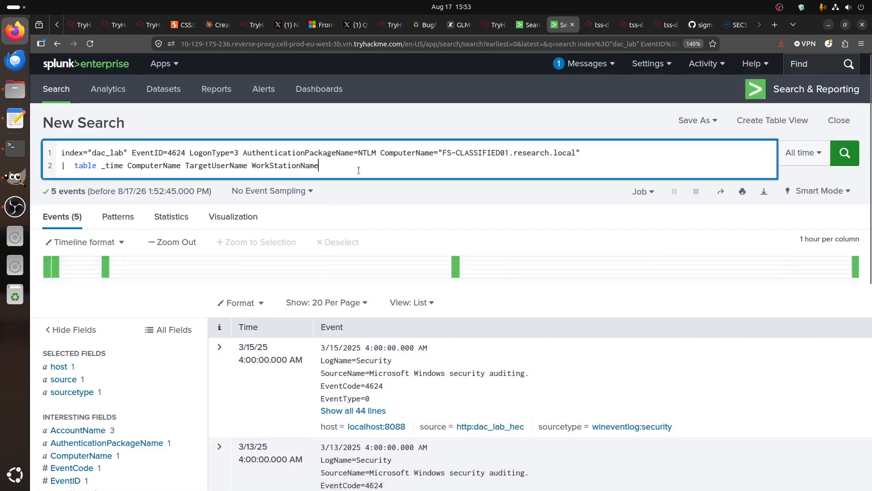
pyautogui.write('Ip')
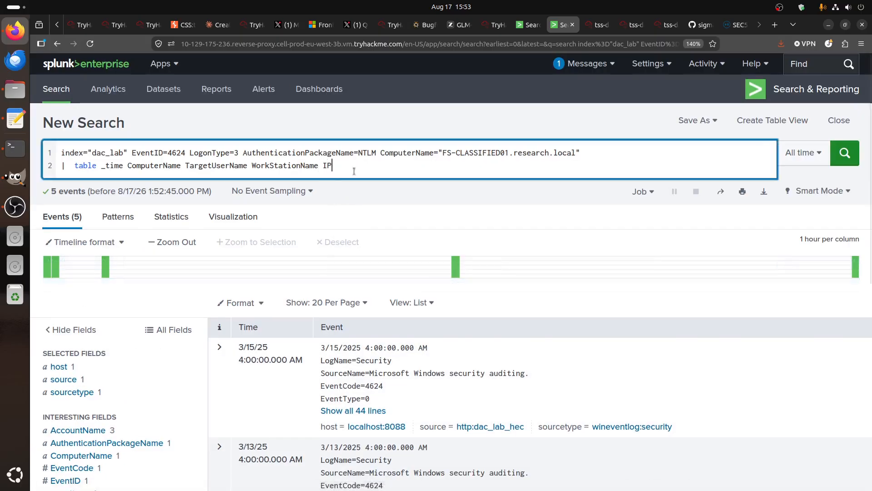
pyautogui.scroll(-4, 49, 390)
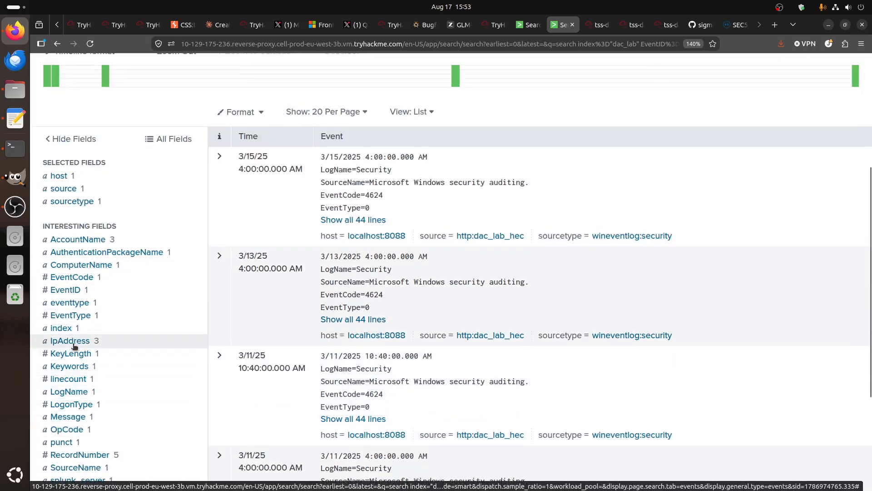
pyautogui.scroll(4, 74, 345)
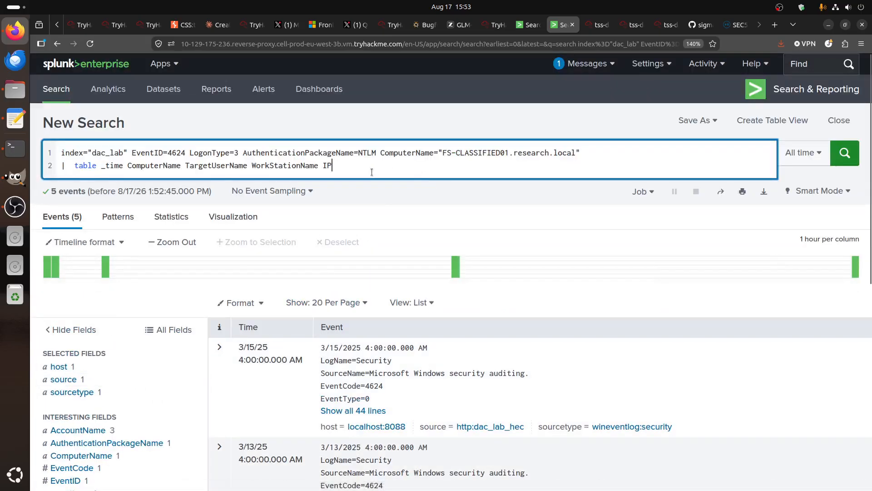
pyautogui.write('pAddress')
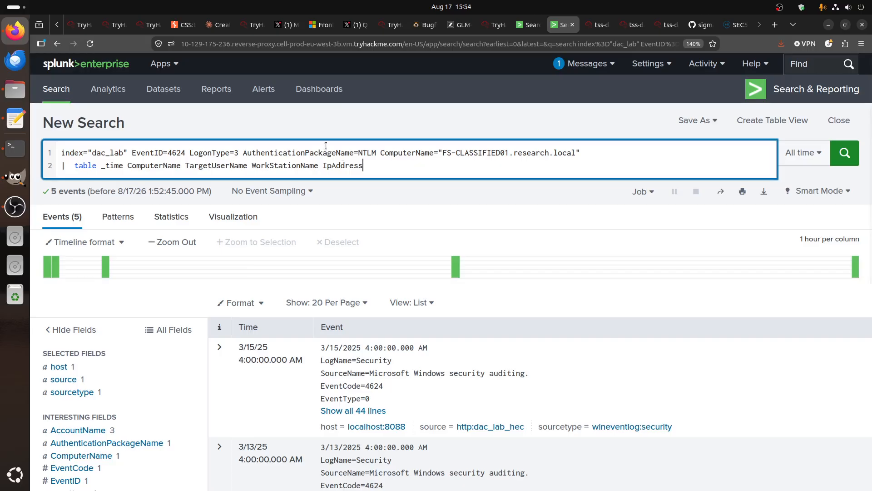
# Recheck the report's PR #4 logon indicators and run the Splunk table search
pyautogui.click(633, 25)
pyautogui.moveTo(340, 367); pyautogui.dragTo(336, 367)
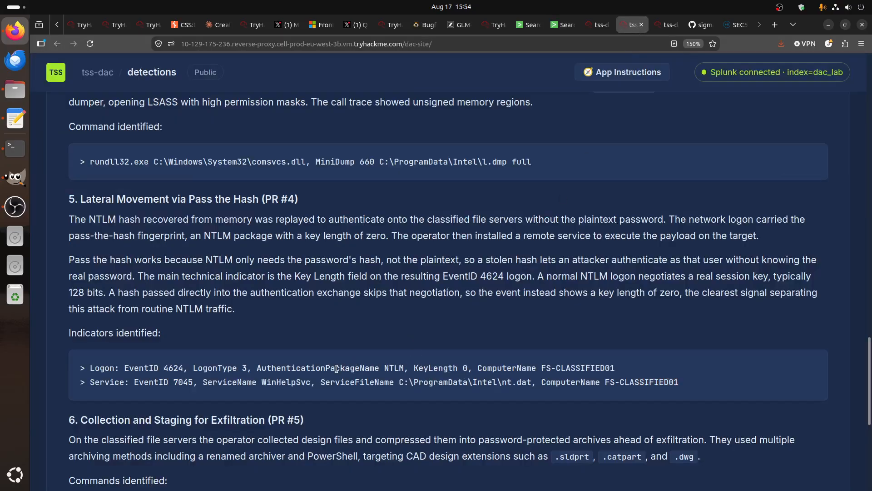
pyautogui.click(564, 25)
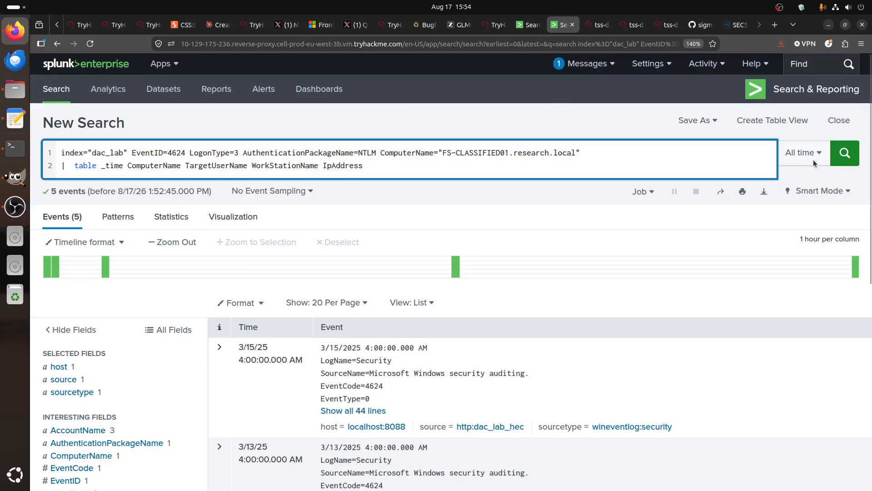
pyautogui.click(845, 154)
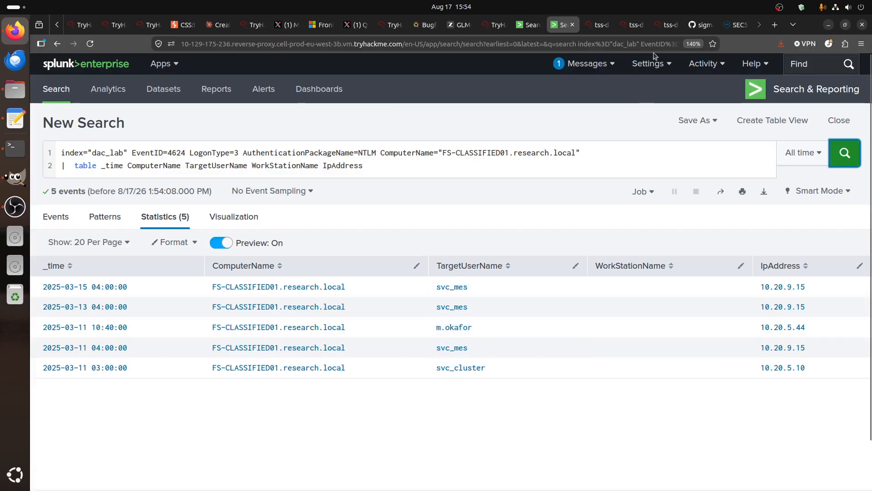
# Review the documented legacy MES server and failover cluster account exceptions and compare them with the NTLM logons in the Splunk table
pyautogui.click(666, 25)
pyautogui.scroll(-5, 286, 322)
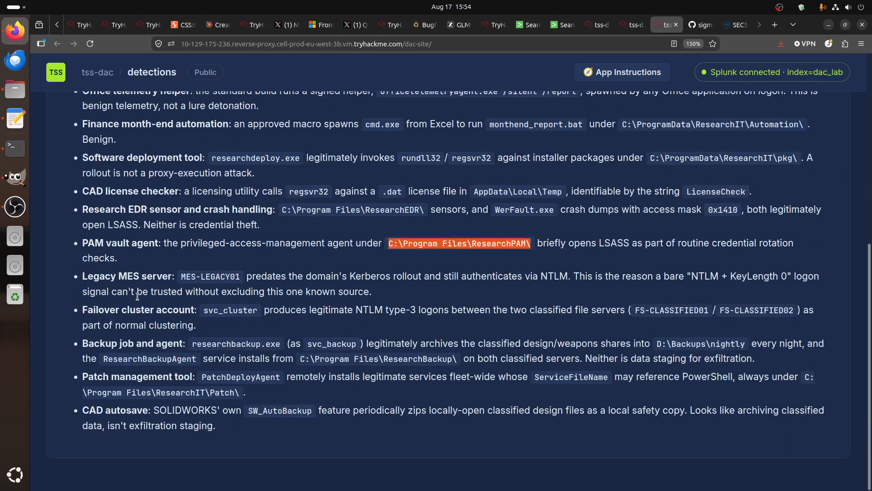
pyautogui.moveTo(200, 328); pyautogui.dragTo(77, 278)
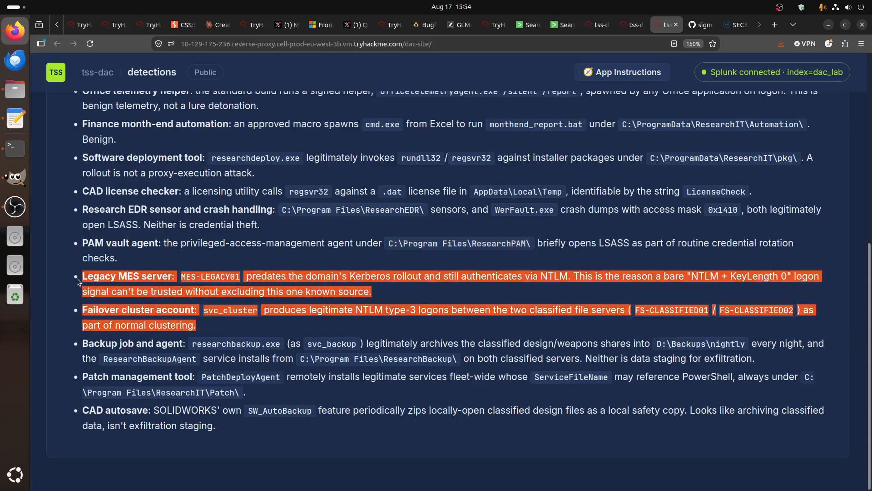
pyautogui.click(196, 313)
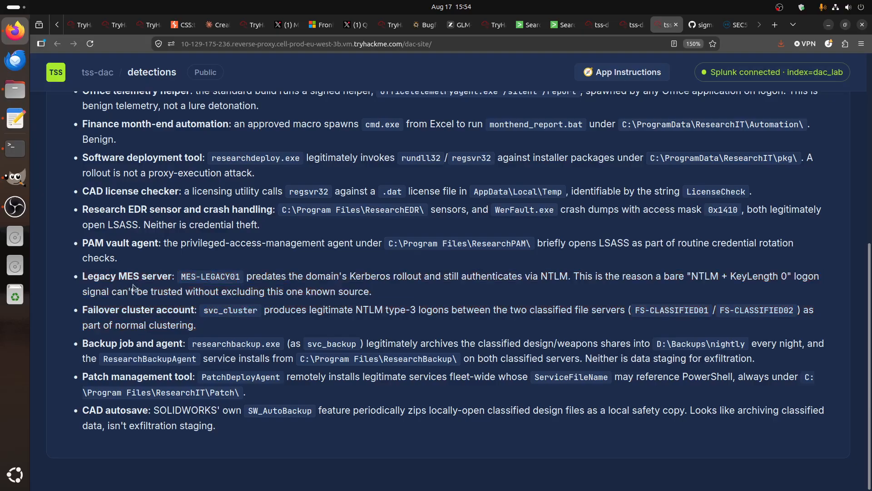
pyautogui.moveTo(238, 277); pyautogui.dragTo(194, 276)
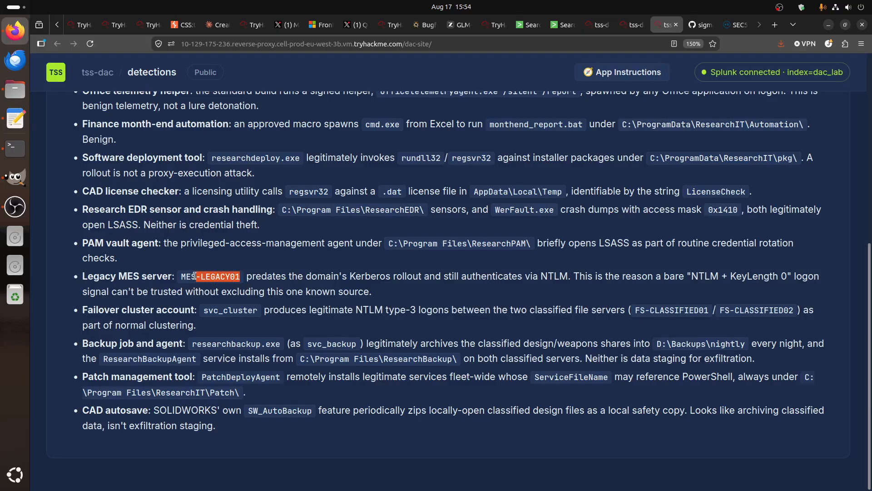
pyautogui.moveTo(541, 277); pyautogui.dragTo(568, 277)
pyautogui.click(712, 278)
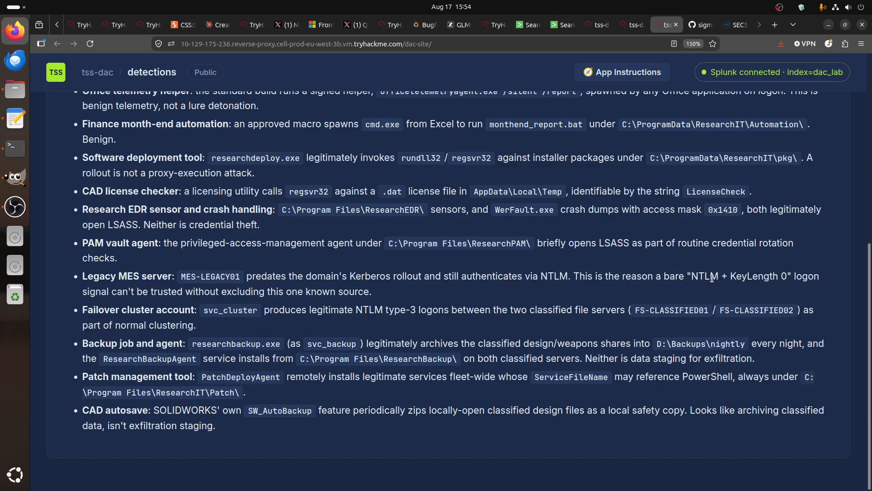
pyautogui.moveTo(204, 310); pyautogui.dragTo(247, 309)
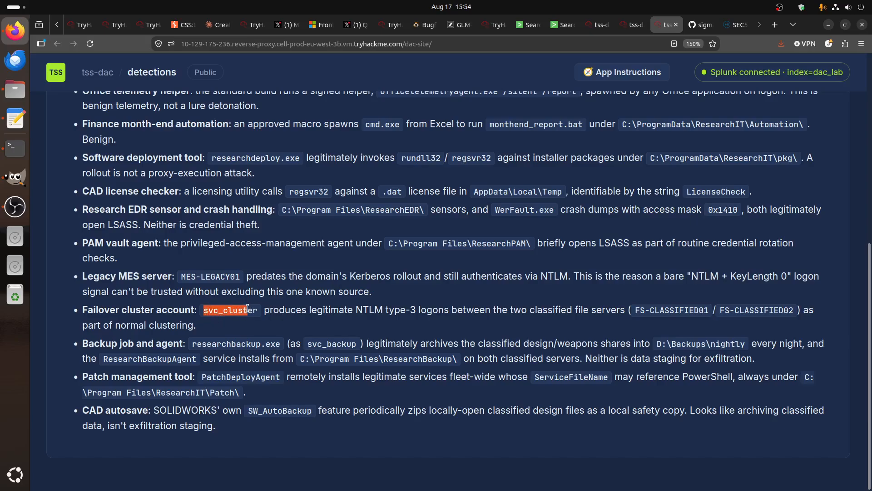
pyautogui.click(636, 309)
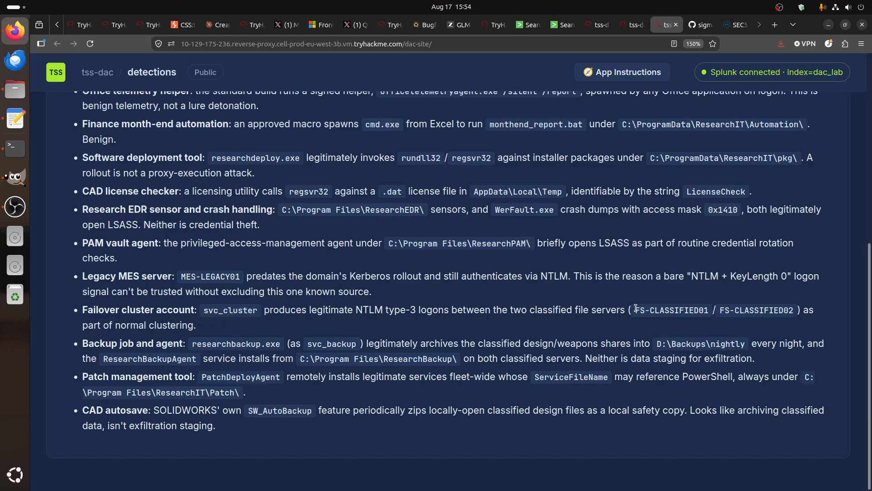
pyautogui.click(563, 25)
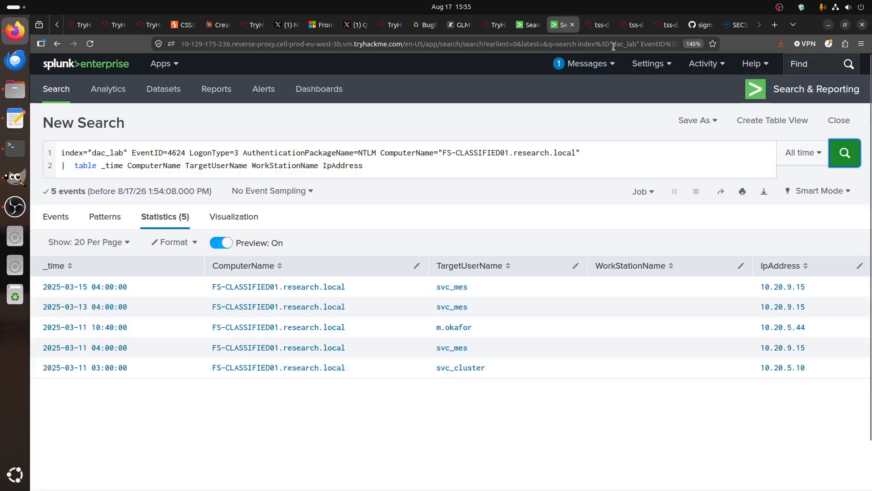
pyautogui.click(669, 25)
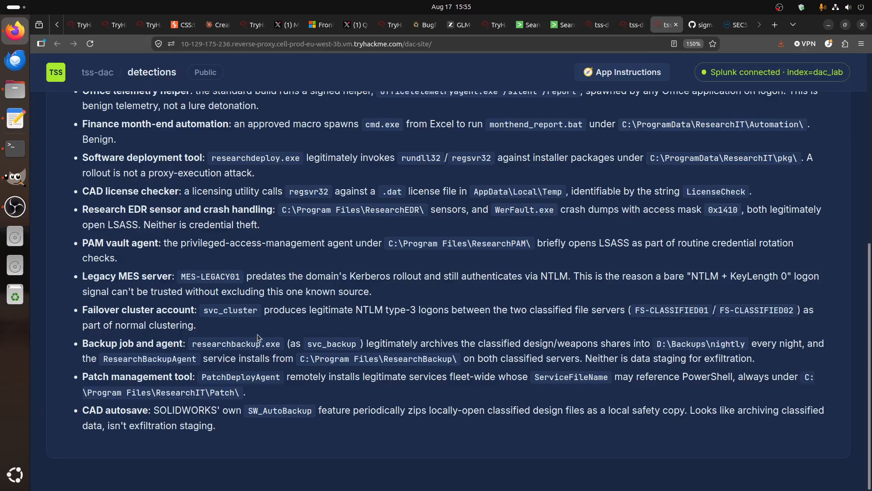
pyautogui.moveTo(257, 312); pyautogui.dragTo(205, 311)
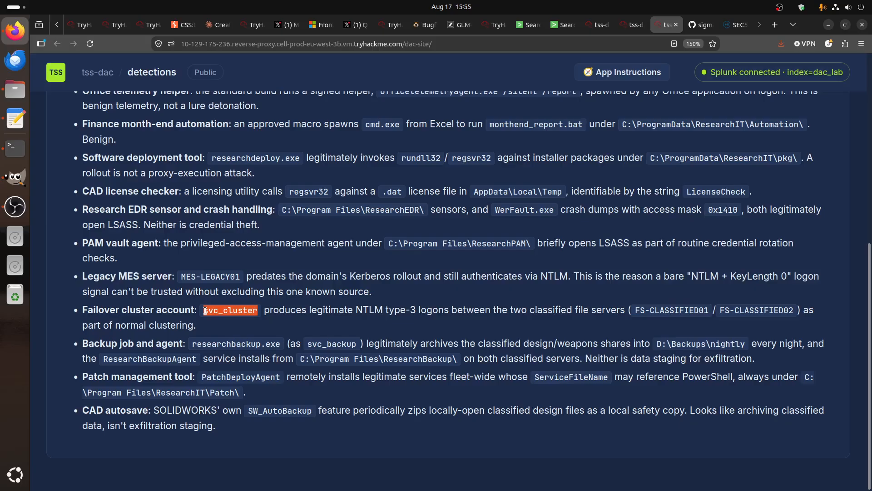
# Copy the legacy server name MES-LEGACY01 and replace the LSASS search's filters with *MES-LEGACY01* in the dac_lab index
pyautogui.moveTo(182, 277); pyautogui.dragTo(239, 277)
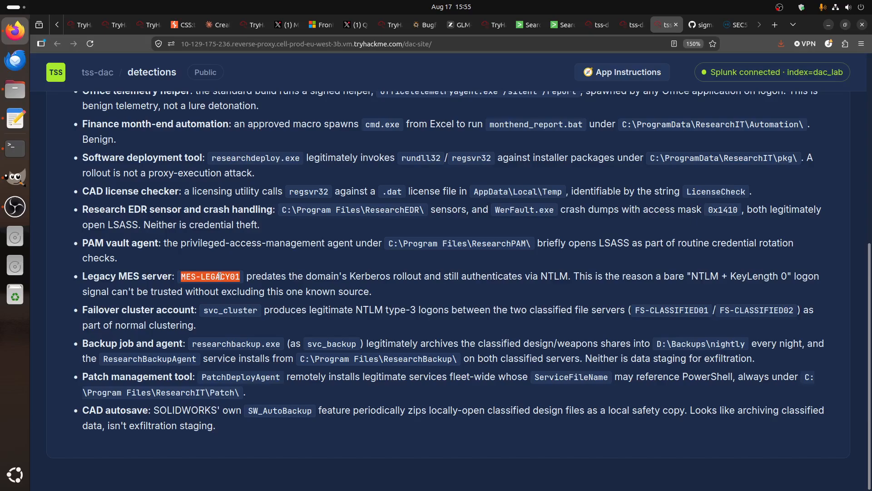
pyautogui.rightClick(219, 276)
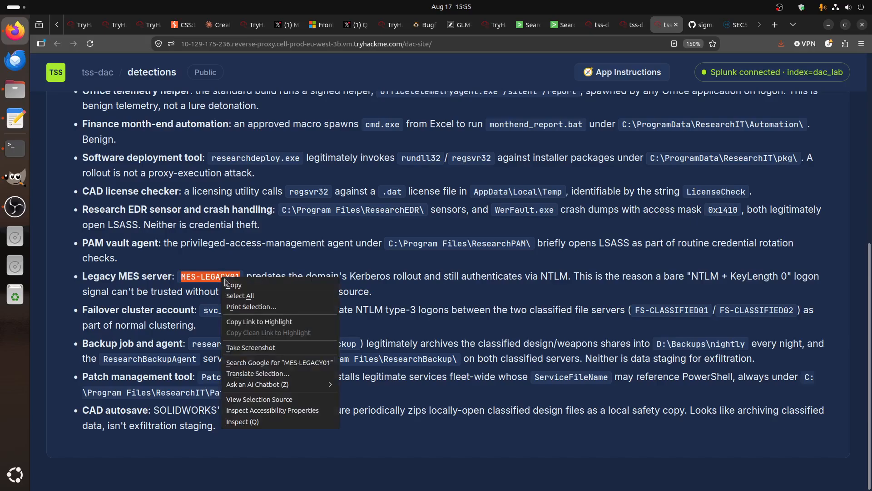
pyautogui.click(246, 285)
pyautogui.click(527, 25)
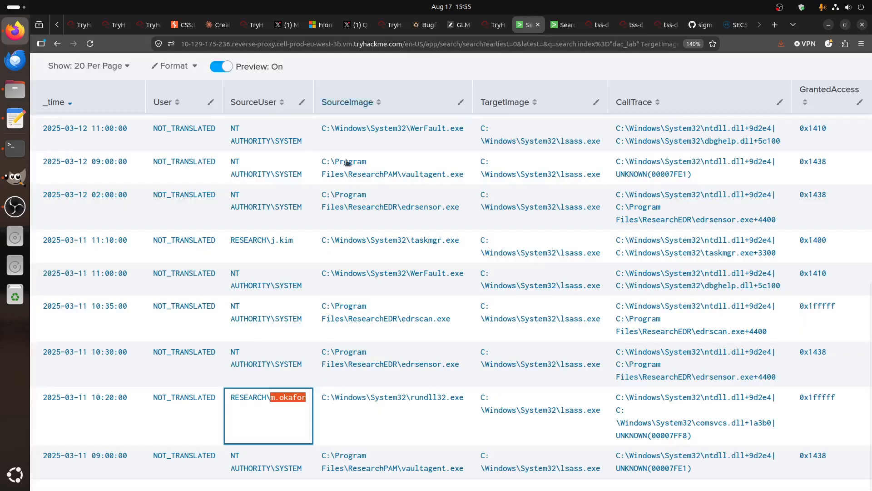
pyautogui.scroll(-2, 262, 183)
pyautogui.scroll(3, 261, 183)
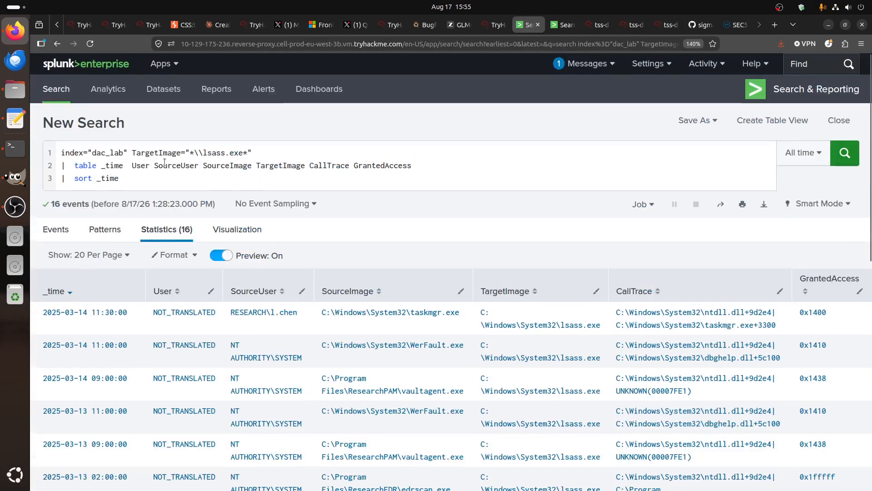
pyautogui.moveTo(132, 153); pyautogui.dragTo(527, 200)
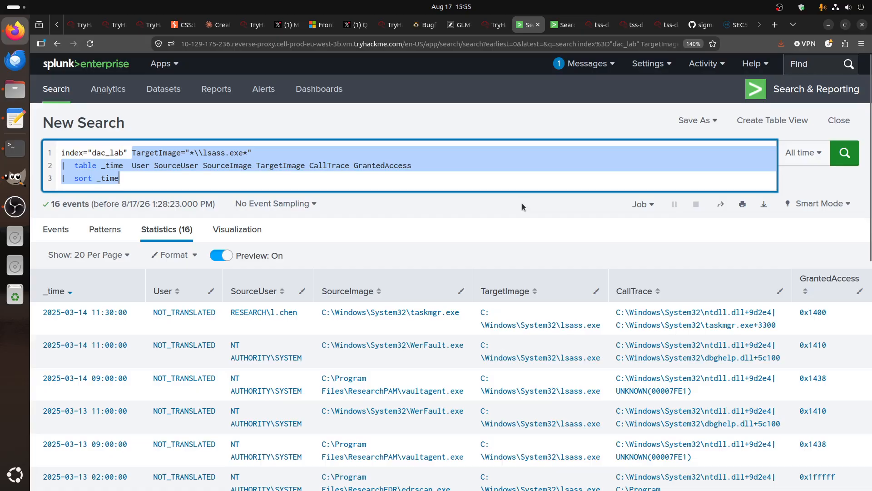
pyautogui.write('*')
pyautogui.hotkey('ctrl', 'v')
pyautogui.write('*')
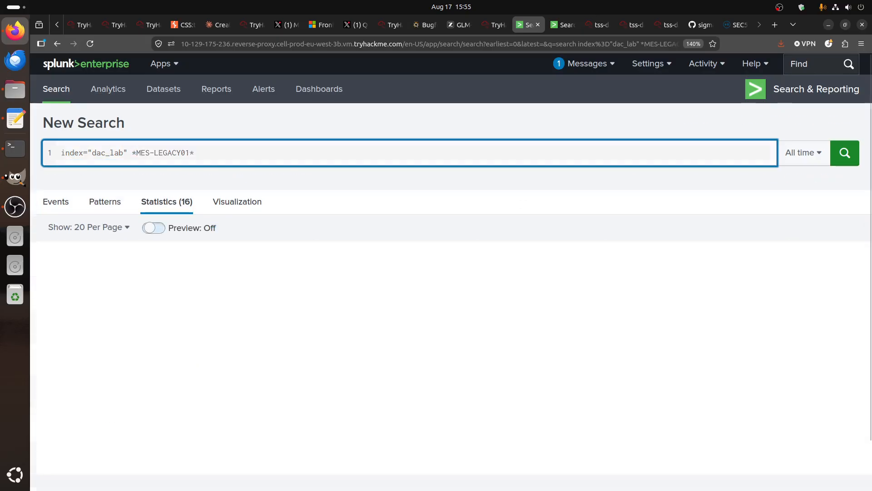
pyautogui.press('Return')
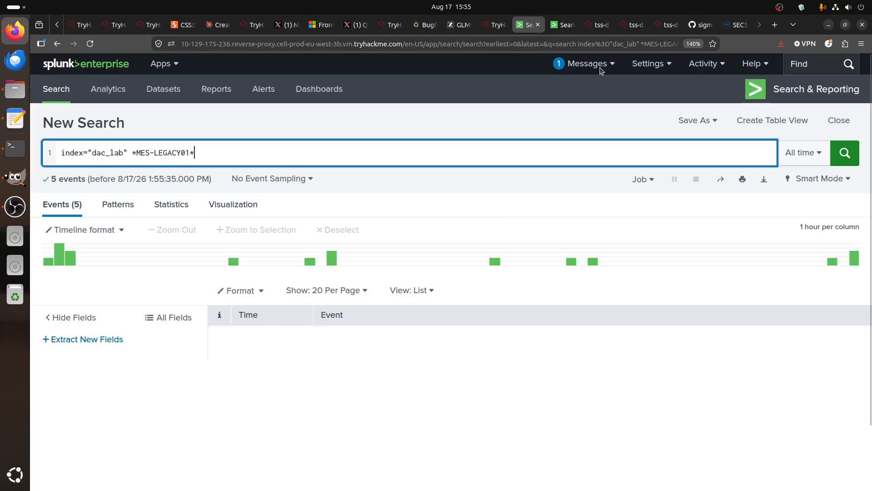
# Append the logon search's table command to the MES-LEGACY01 search, run it, and check the target user name
pyautogui.click(563, 25)
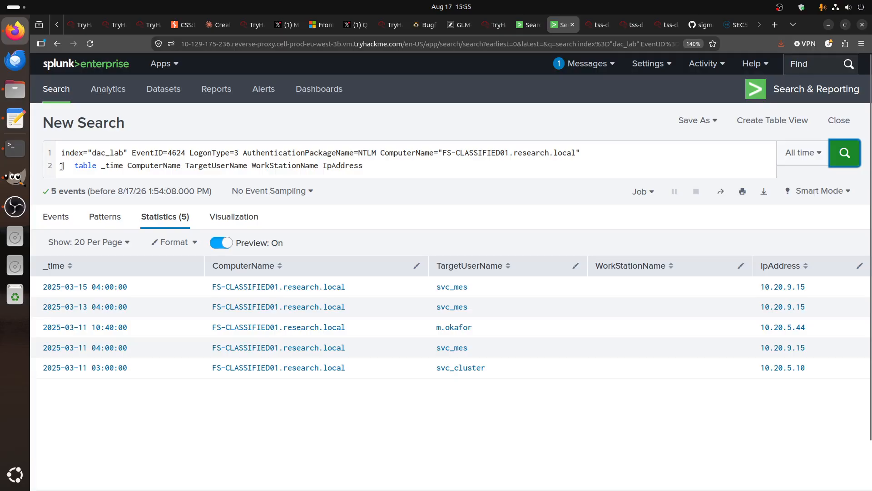
pyautogui.moveTo(62, 165); pyautogui.dragTo(468, 167)
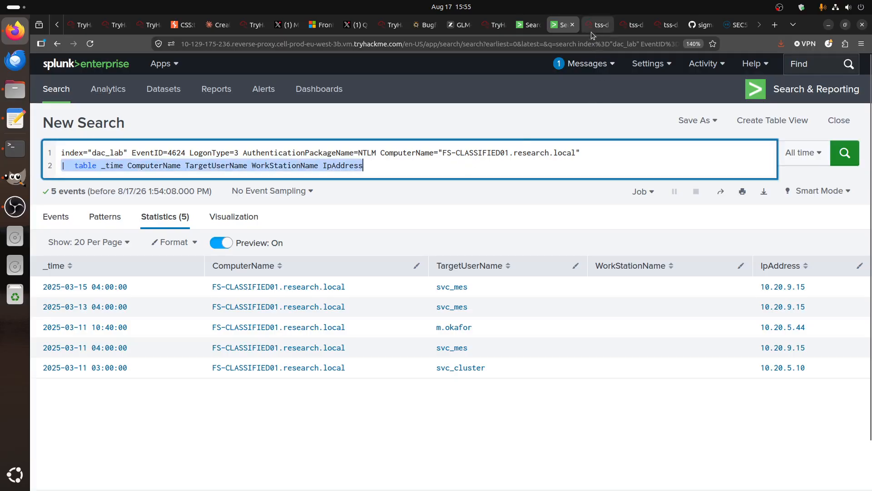
pyautogui.click(525, 28)
pyautogui.hotkey('ctrl', 'v')
pyautogui.press('Return')
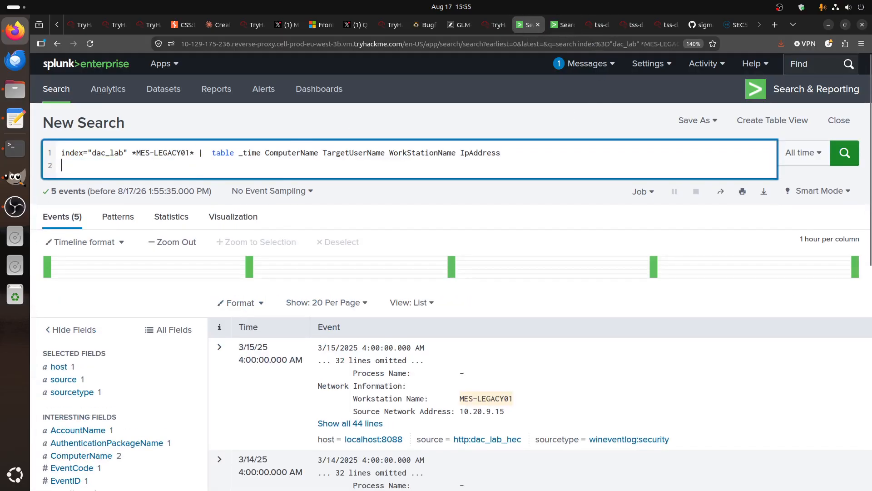
pyautogui.press('Return')
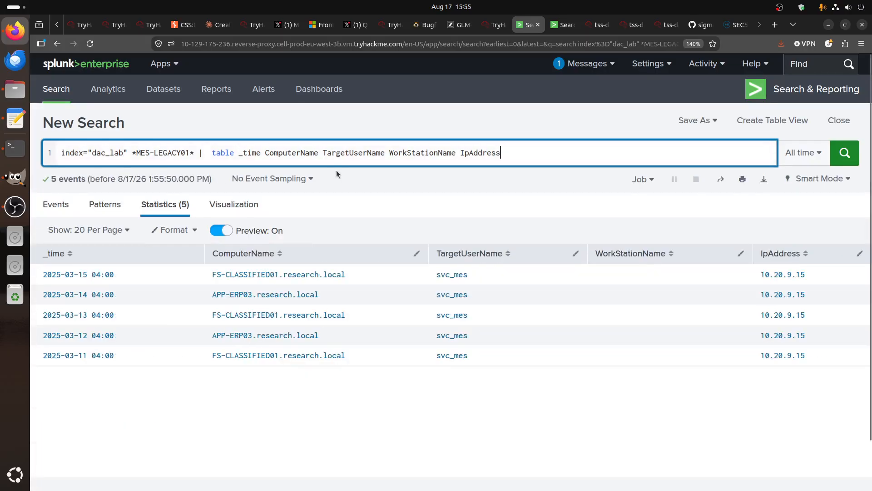
pyautogui.moveTo(469, 275); pyautogui.dragTo(405, 276)
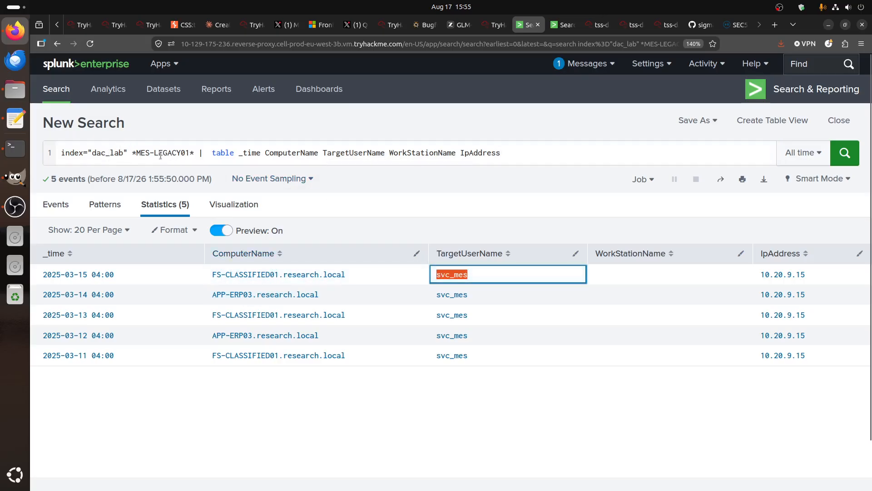
pyautogui.click(563, 24)
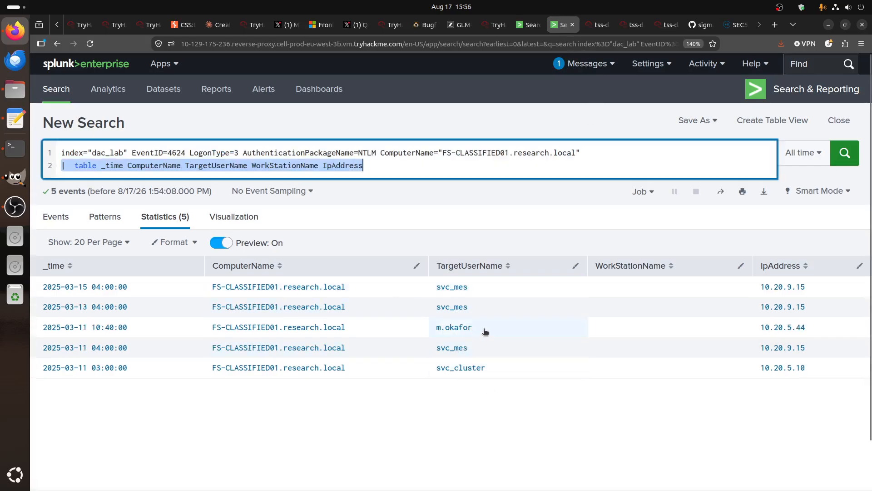
pyautogui.moveTo(486, 331); pyautogui.dragTo(44, 328)
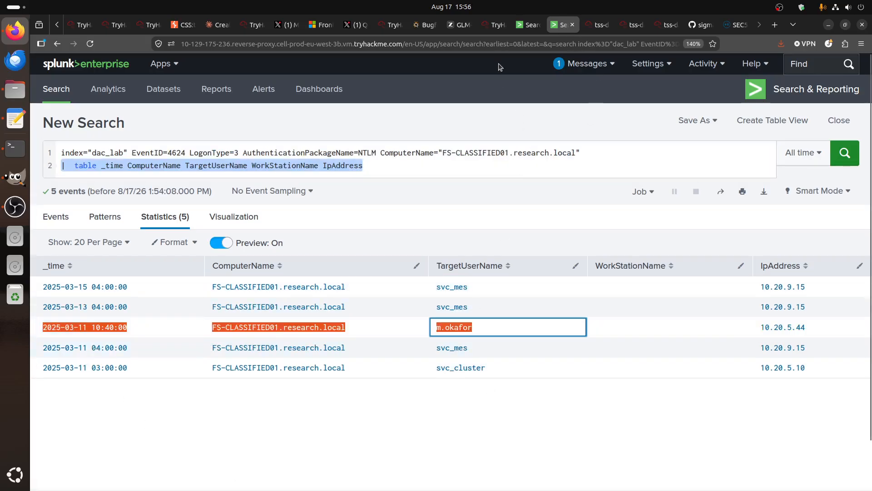
pyautogui.click(493, 26)
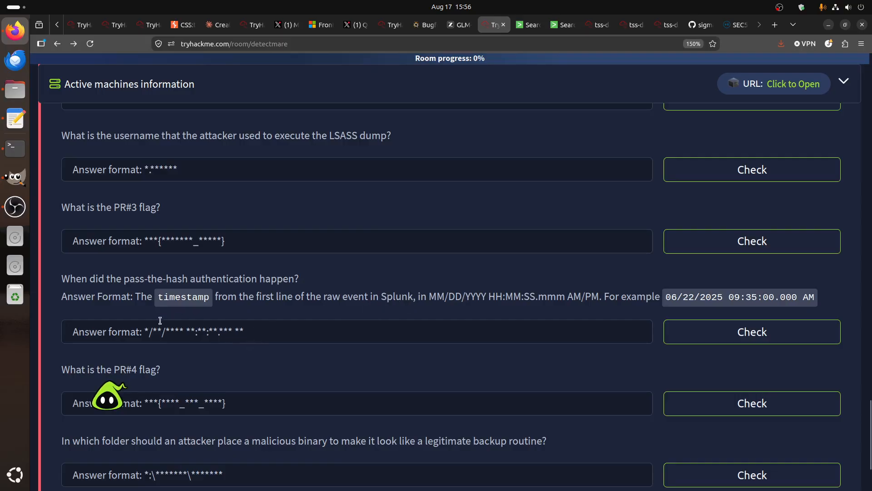
pyautogui.click(561, 25)
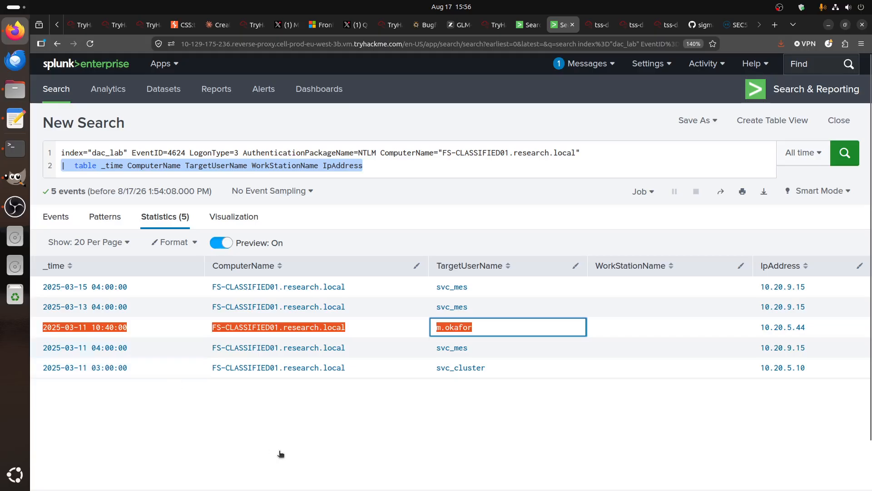
pyautogui.click(318, 450)
pyautogui.click(121, 331)
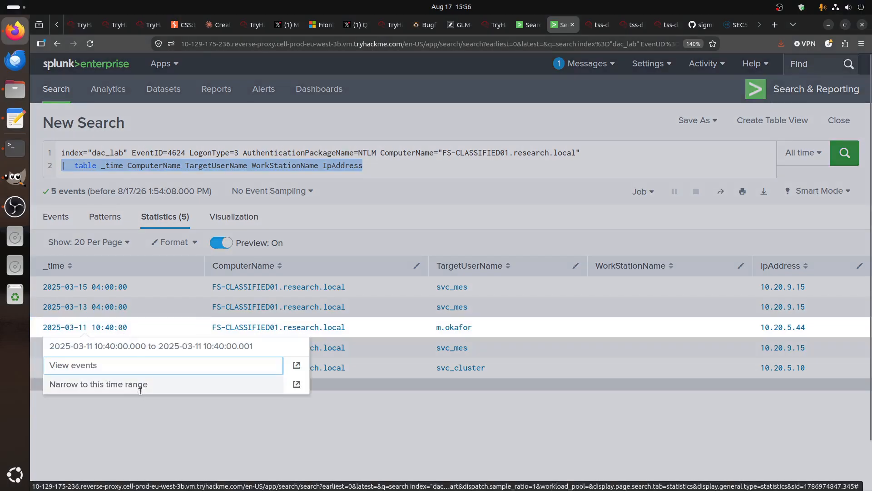
pyautogui.click(296, 365)
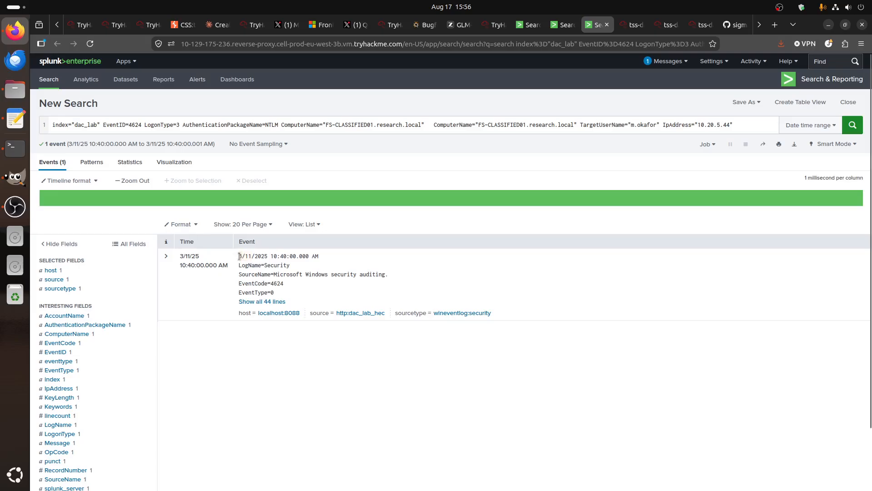
pyautogui.moveTo(239, 256); pyautogui.dragTo(323, 259)
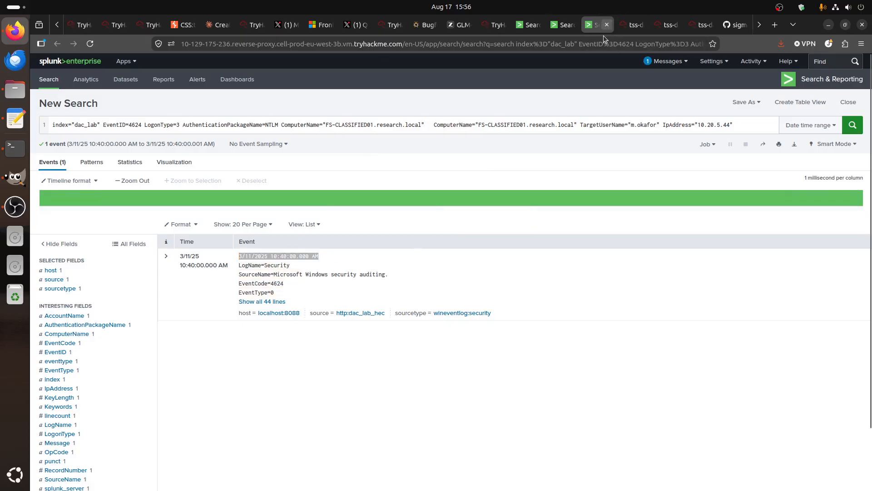
pyautogui.click(607, 24)
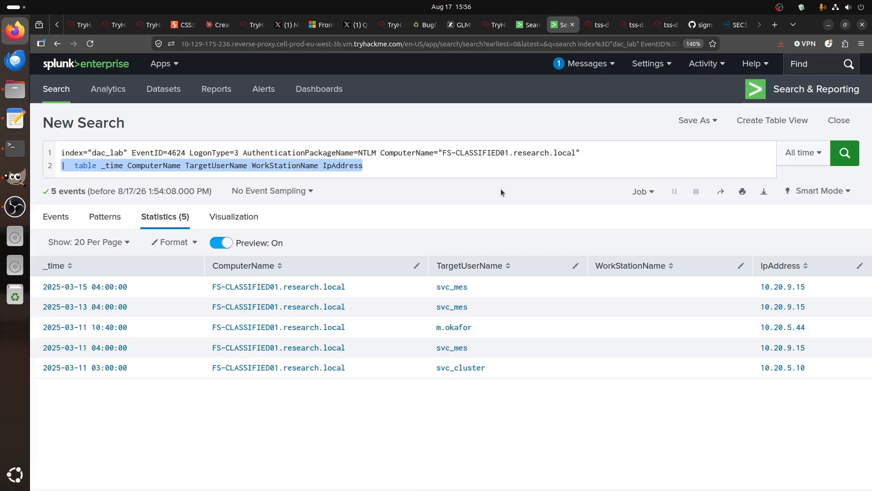
pyautogui.click(469, 163)
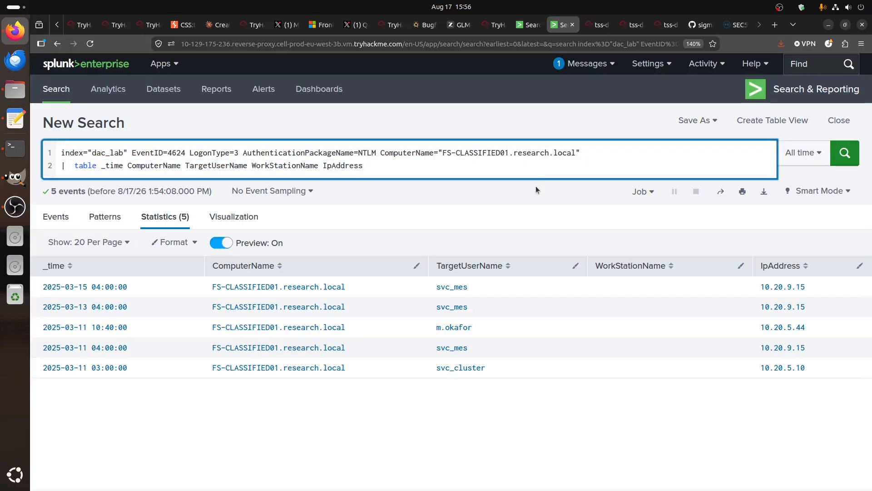
# Remove the LogonType: 10 condition from the selection in rules/pth_lateral_movement.yml, leaving blank lines beneath EventID: 4624
pyautogui.click(593, 23)
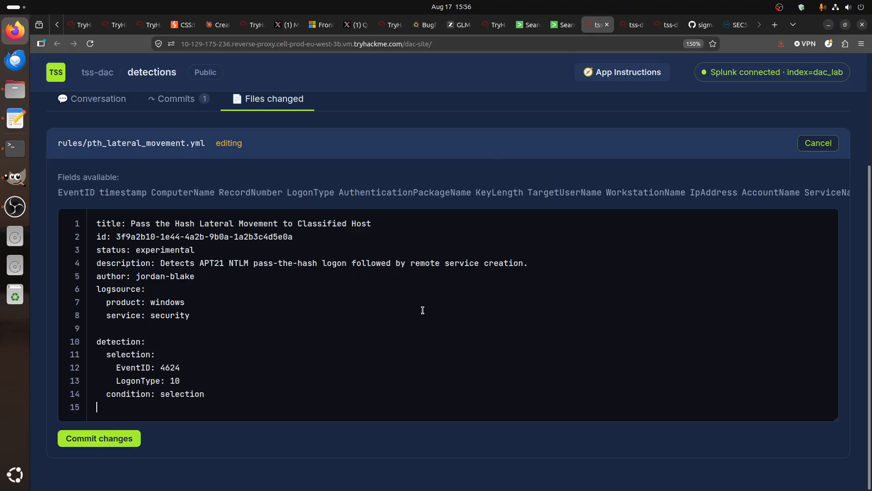
pyautogui.moveTo(180, 367); pyautogui.dragTo(202, 382)
pyautogui.press('Return')
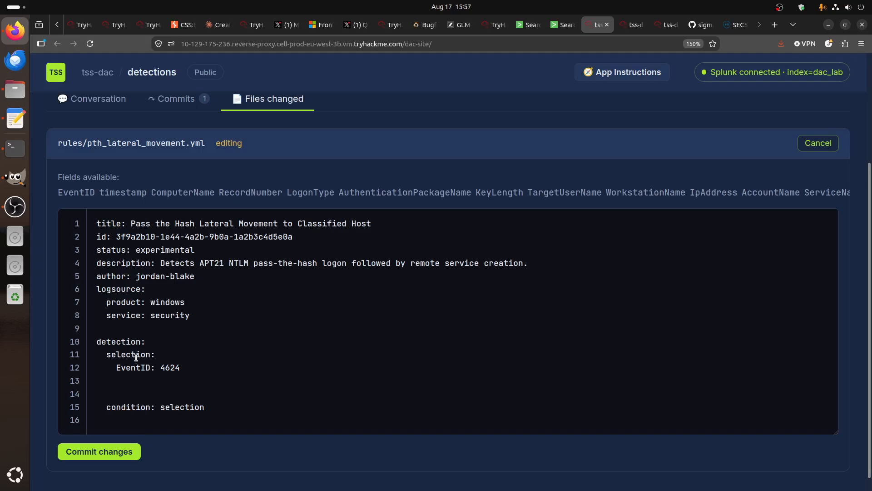
# Examine the pass-the-hash logon and service indicators in the report's PR #4 section
pyautogui.click(632, 25)
pyautogui.moveTo(109, 369); pyautogui.dragTo(80, 369)
pyautogui.moveTo(665, 354); pyautogui.dragTo(658, 371)
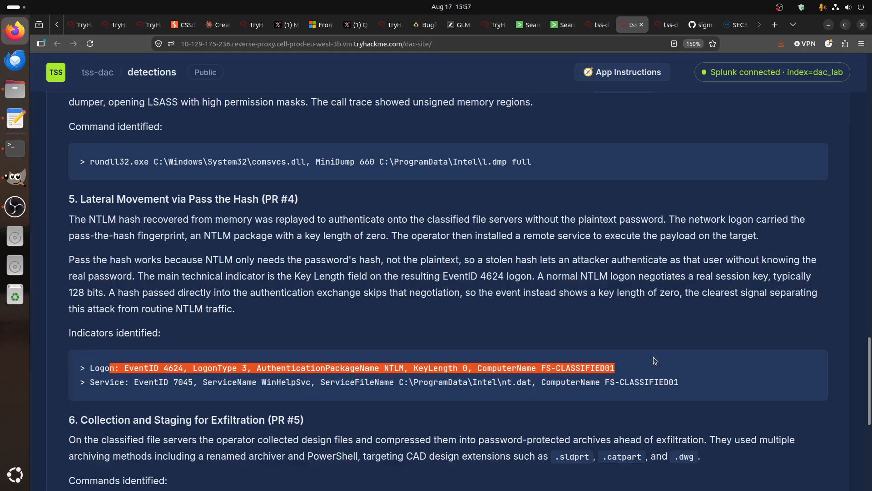
pyautogui.click(653, 356)
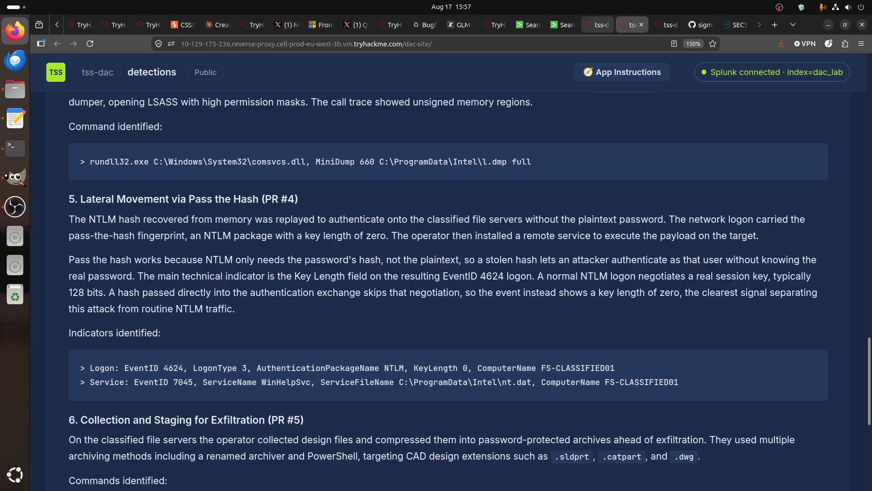
# Add the condition LogonType: 3 beneath EventID: 4624 in selection_1, taking the field name from the report's logon indicators
pyautogui.doubleClick(212, 369)
pyautogui.hotkey('ctrl', 'c')
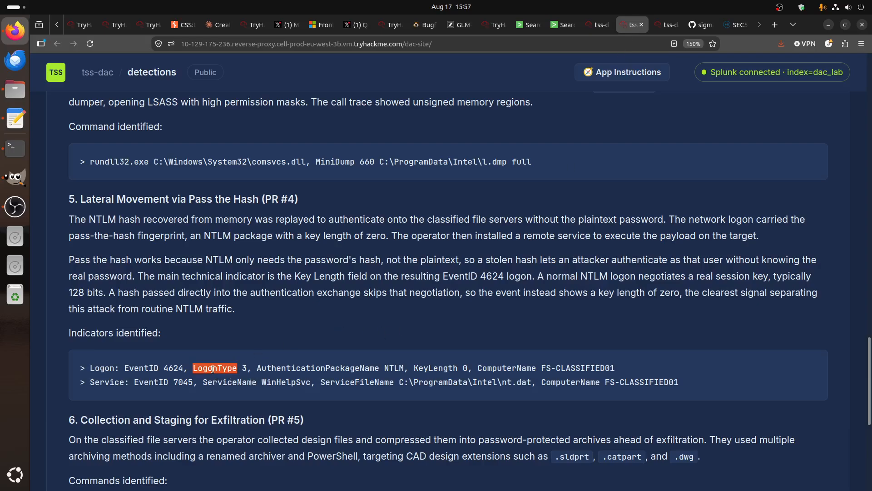
pyautogui.click(603, 27)
pyautogui.press('Return')
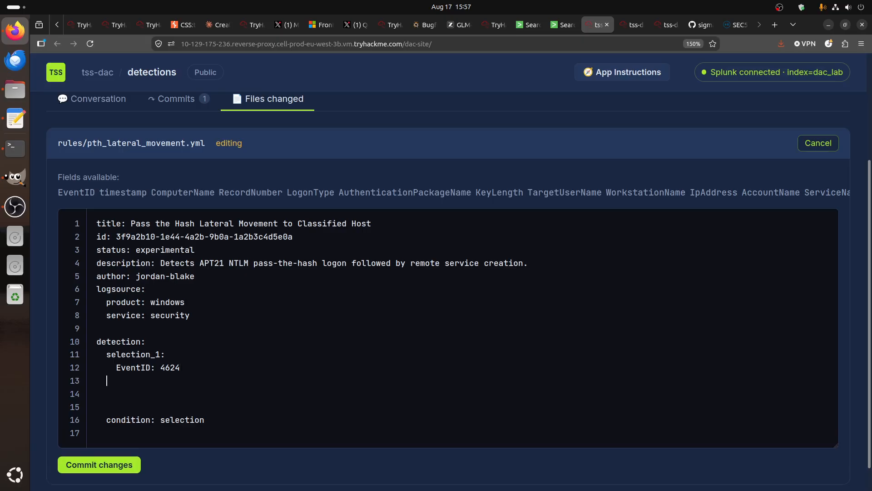
pyautogui.hotkey('ctrl', 'v')
pyautogui.write(': 3')
pyautogui.press('Return')
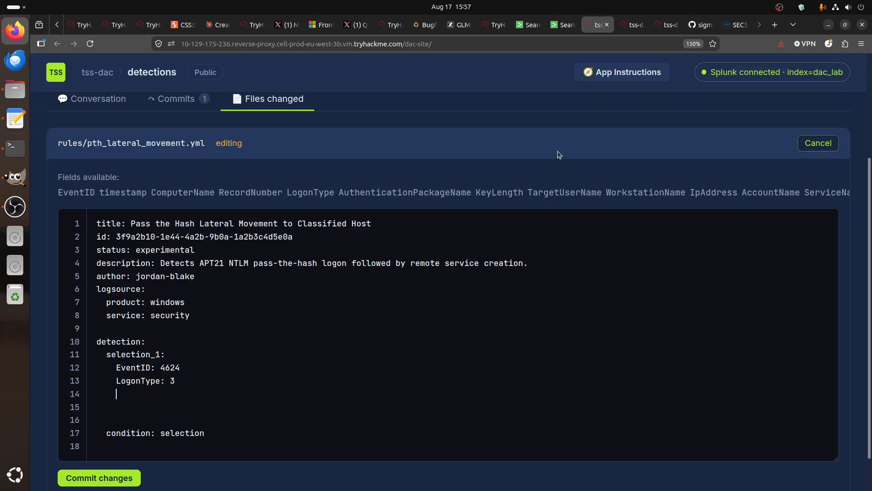
# Add the condition AuthenticationPackageName: 'NTLM' to selection_1, copying the field name from the report and using single quotes
pyautogui.click(631, 25)
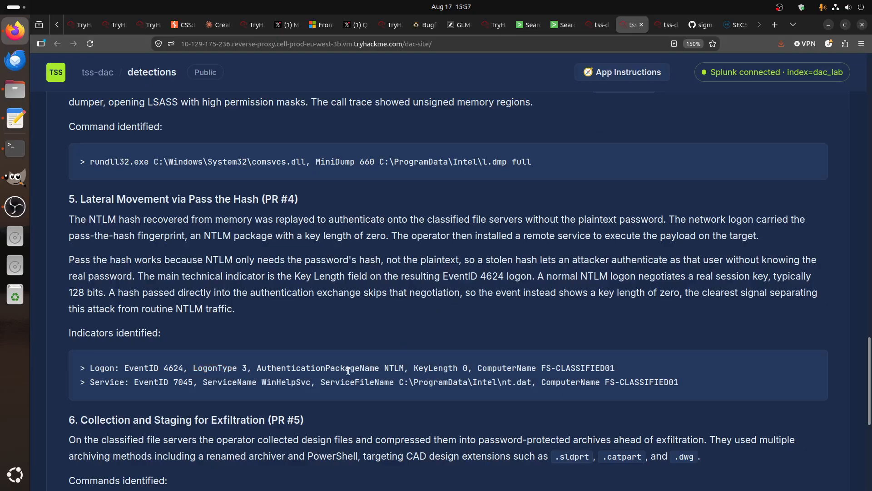
pyautogui.doubleClick(371, 367)
pyautogui.hotkey('ctrl', 'c')
pyautogui.click(589, 27)
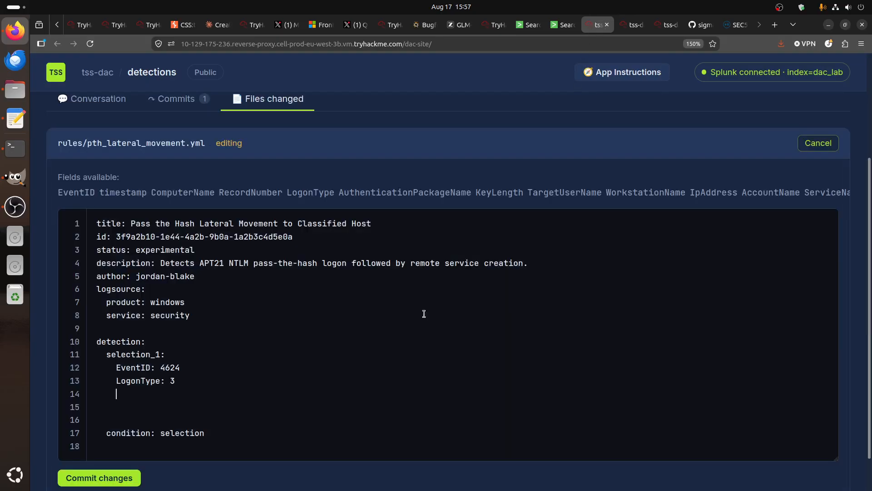
pyautogui.hotkey('ctrl', 'v')
pyautogui.write(': "')
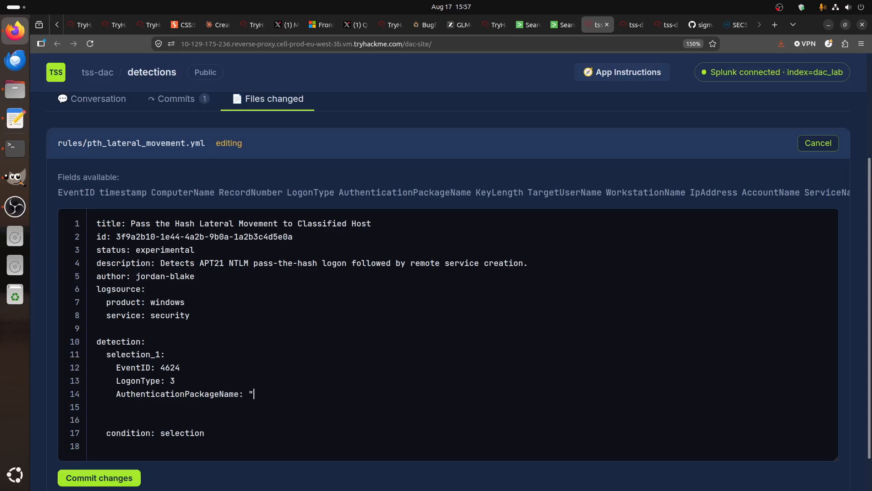
pyautogui.write('NT')
pyautogui.write('L')
pyautogui.write('M')
pyautogui.write('"')
pyautogui.press('BackSpace')
pyautogui.write("'")
pyautogui.press('Left')
pyautogui.press('Left')
pyautogui.press('Left')
pyautogui.press('BackSpace')
pyautogui.write("'")
# Add the condition KeyLength: 0 to selection_1, as listed in the report's logon indicators
pyautogui.click(636, 25)
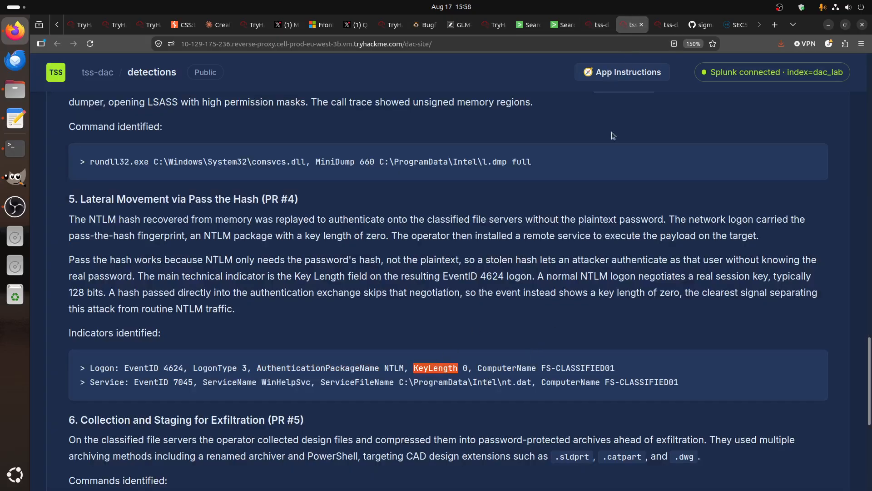
pyautogui.click(598, 25)
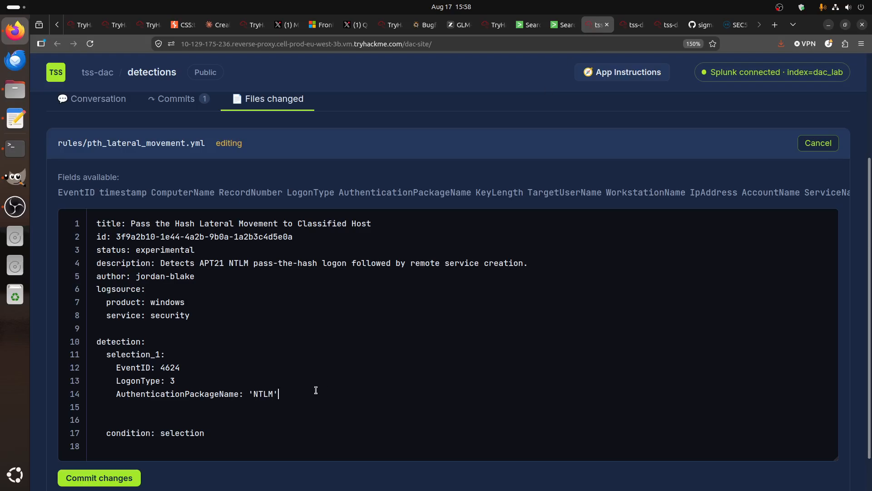
pyautogui.press('Return')
pyautogui.write('KeyLength: ')
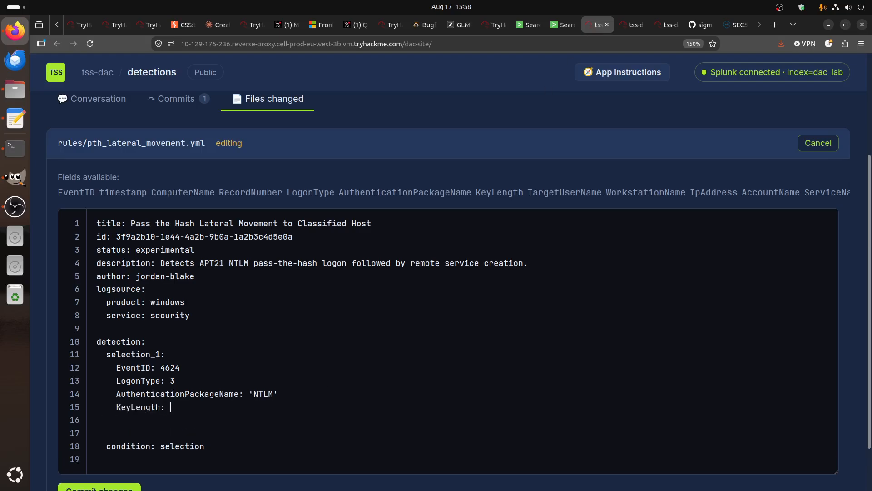
pyautogui.write('0')
# Add a ComputerName|startswith condition to selection_1 with the report's host name FS-CLASSIFIED01 after an opening single quote
pyautogui.click(632, 24)
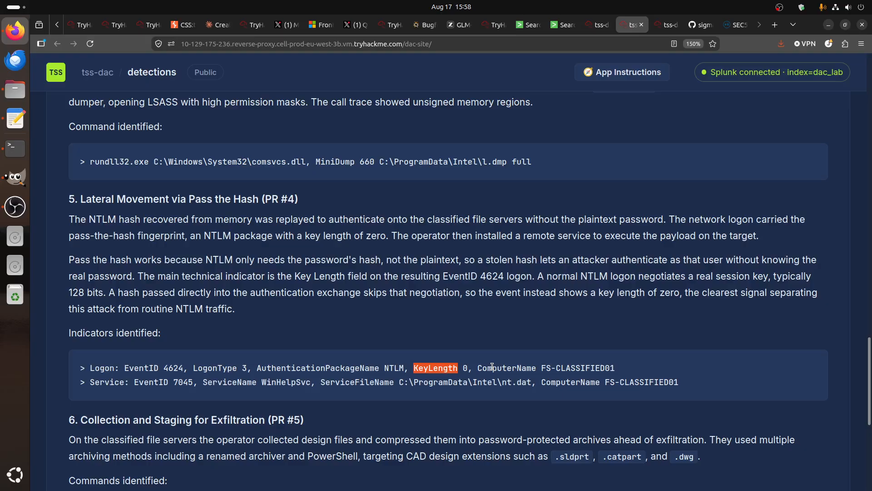
pyautogui.doubleClick(493, 366)
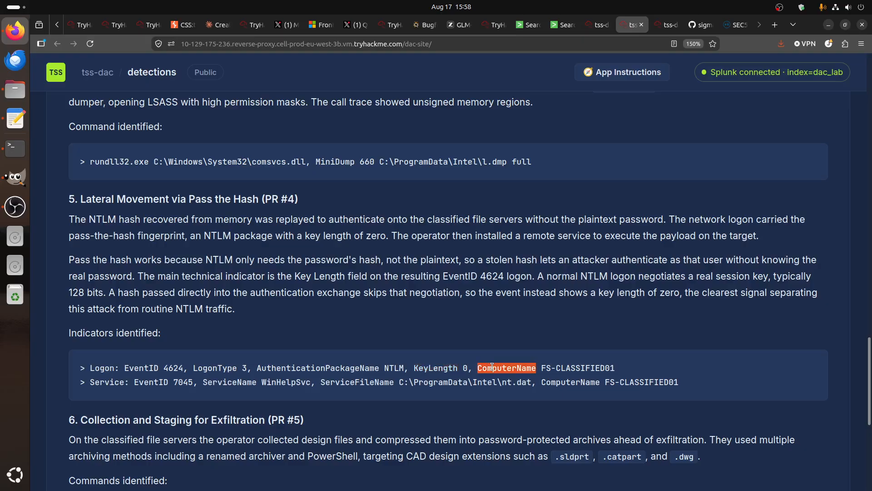
pyautogui.click(562, 24)
pyautogui.click(598, 27)
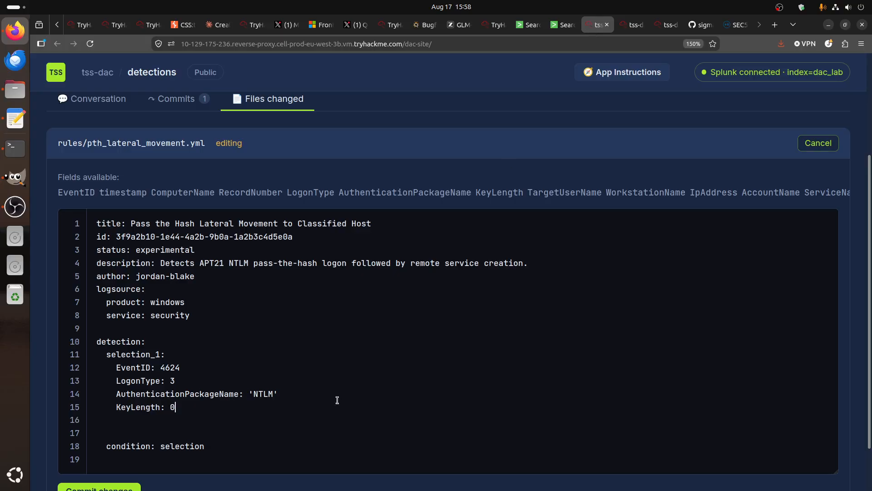
pyautogui.click(310, 404)
pyautogui.press('Return')
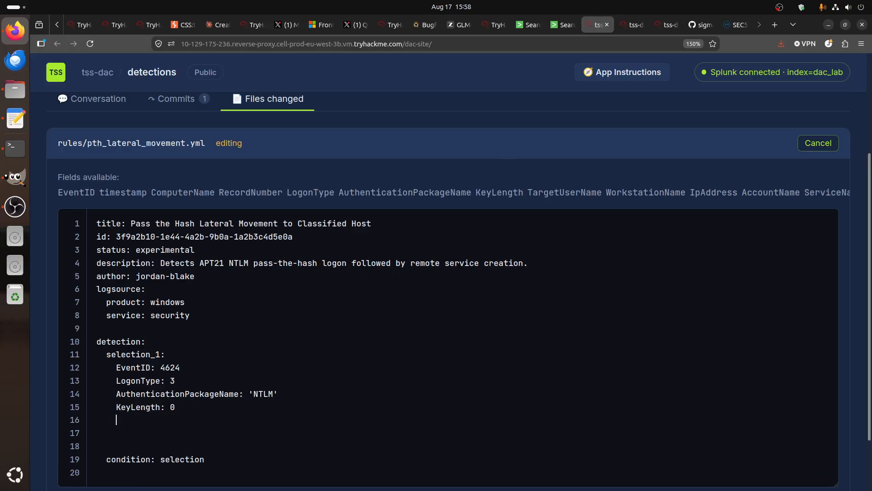
pyautogui.write('ComputerName|startswith:')
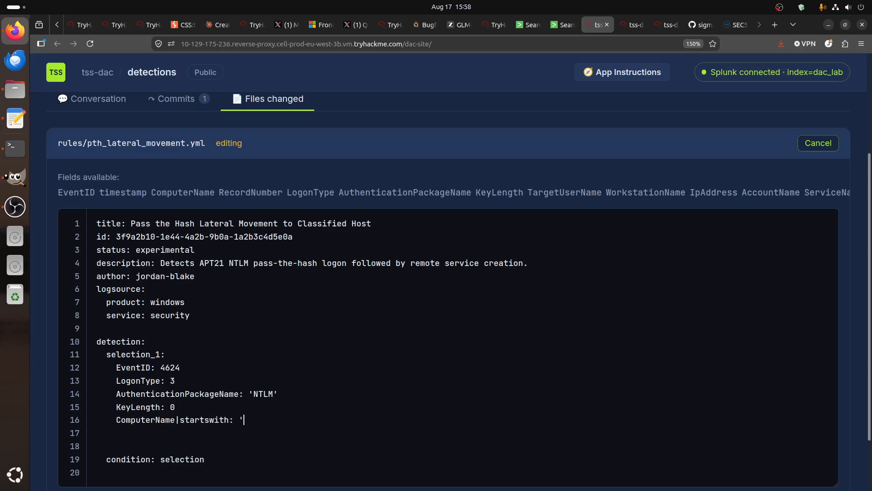
pyautogui.click(632, 24)
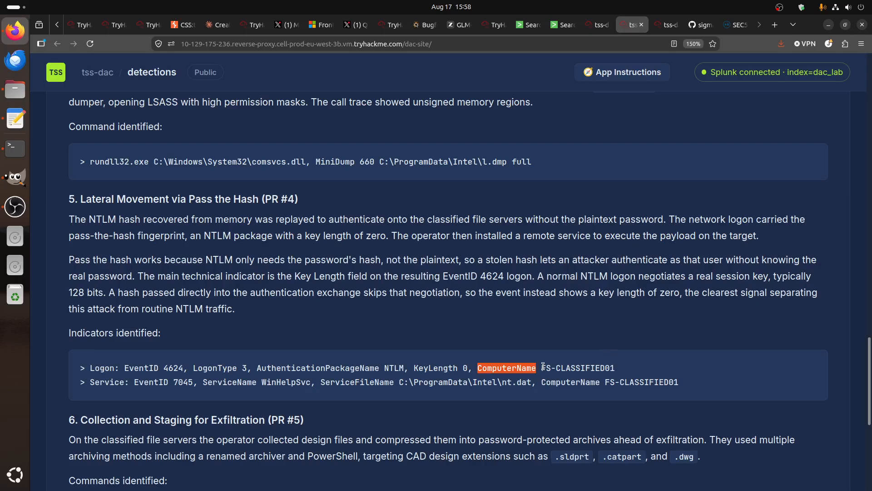
pyautogui.moveTo(542, 368); pyautogui.dragTo(616, 368)
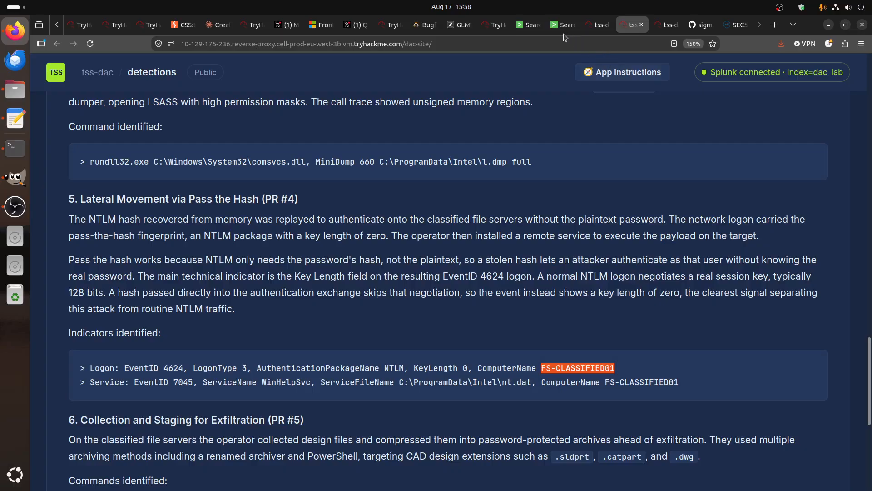
pyautogui.click(594, 25)
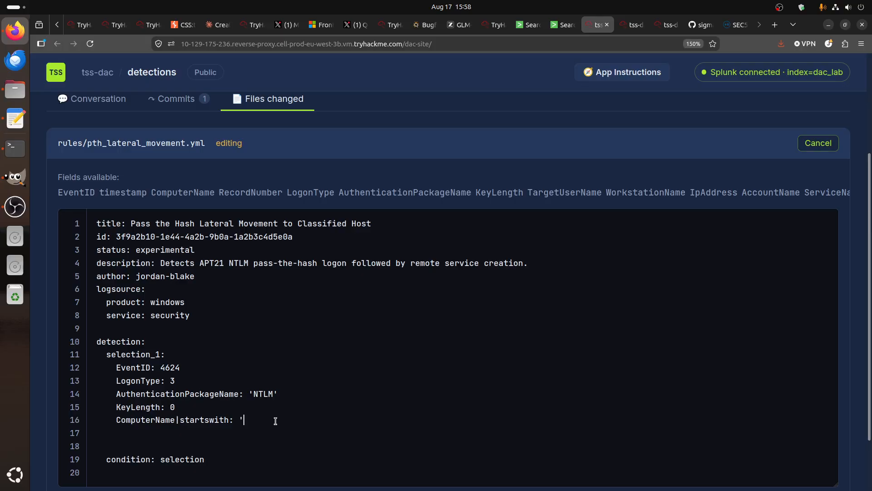
pyautogui.write('FS-CLASSIFIED01')
# Change the ComputerName modifier to contains and close the single quote after FS-CLASSIFIED01
pyautogui.click(205, 422)
pyautogui.doubleClick(202, 422)
pyautogui.write('contains')
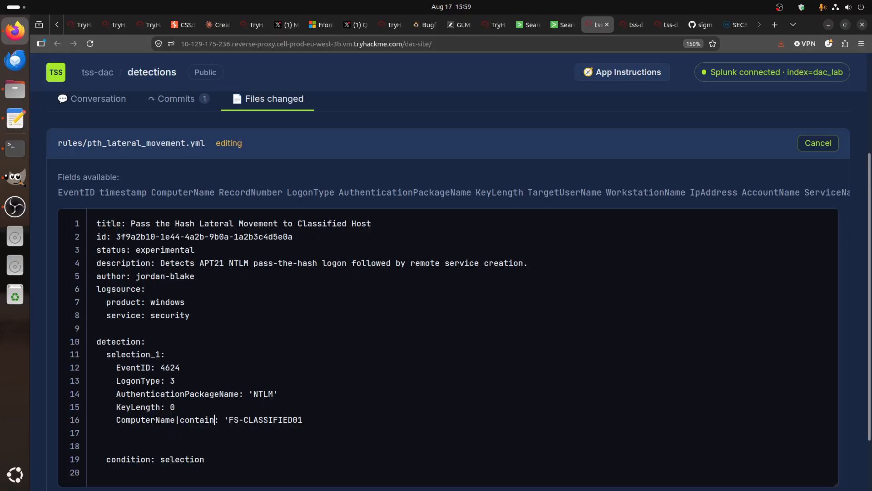
pyautogui.click(329, 419)
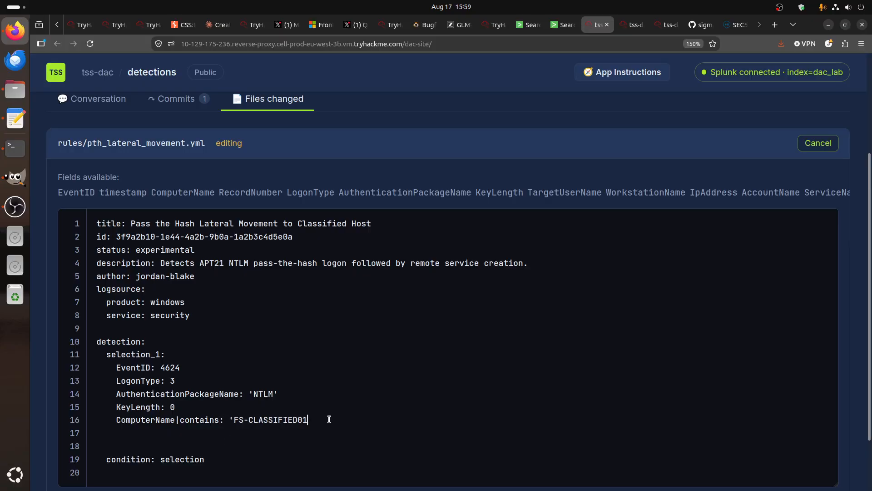
pyautogui.write("'")
# Check the host name's domain suffix in the Splunk logon table and set the ComputerName modifier to startswith
pyautogui.click(562, 25)
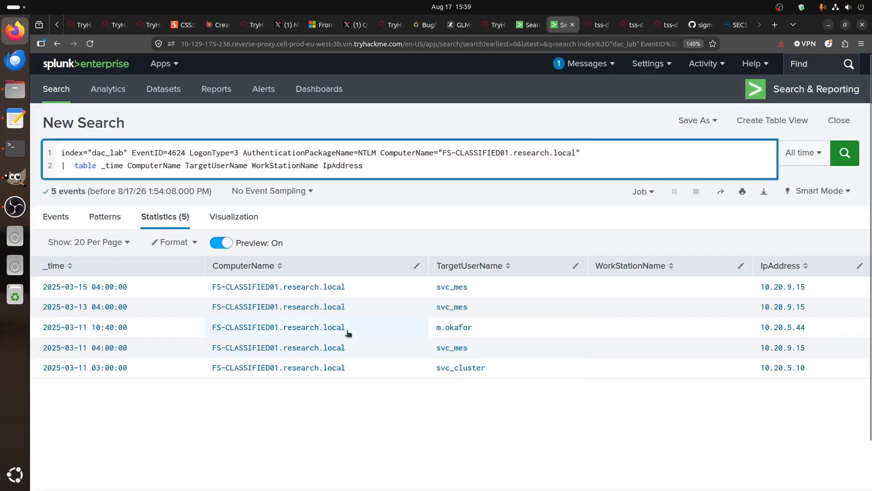
pyautogui.moveTo(347, 331); pyautogui.dragTo(279, 333)
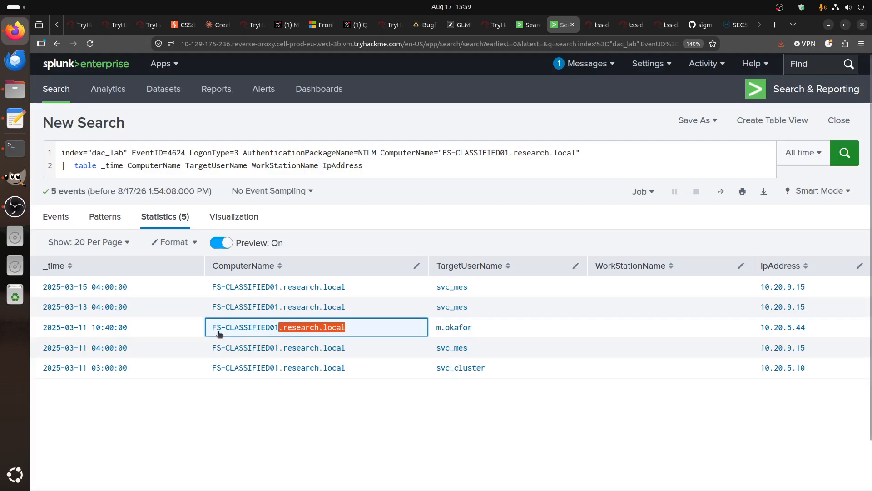
pyautogui.click(591, 25)
pyautogui.doubleClick(198, 419)
pyautogui.write('startswith')
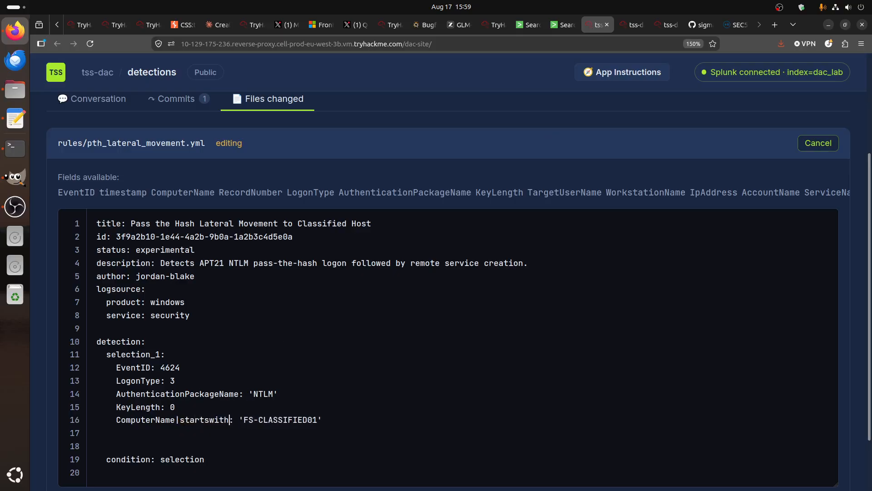
# Review the logon selection and the report's service indicators, and start a selection_service block below selection_1
pyautogui.moveTo(96, 340); pyautogui.dragTo(416, 424)
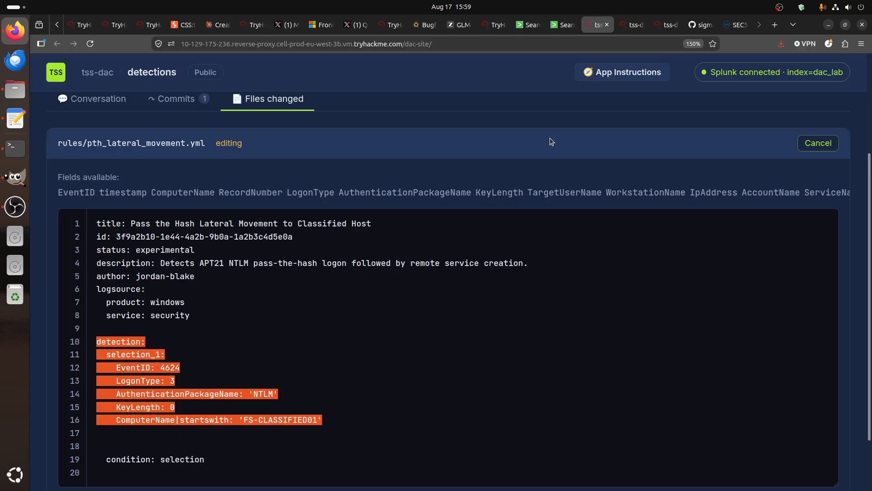
pyautogui.click(621, 30)
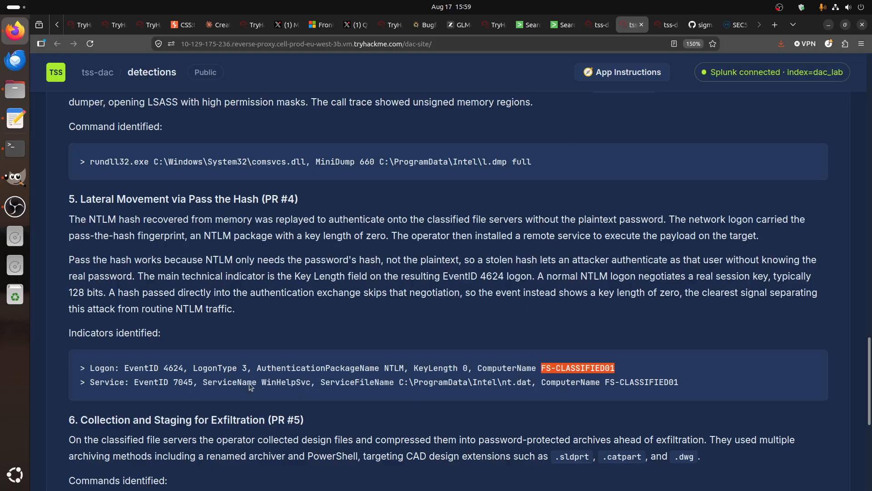
pyautogui.tripleClick(142, 382)
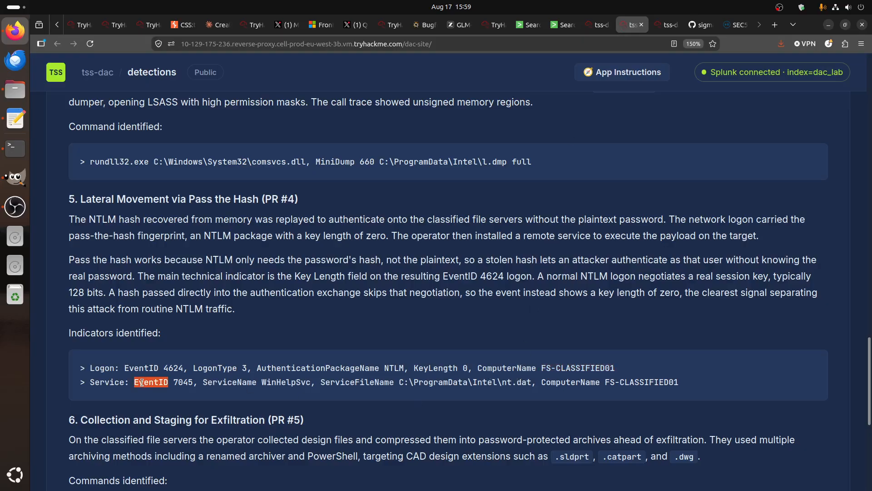
pyautogui.click(591, 24)
pyautogui.click(338, 420)
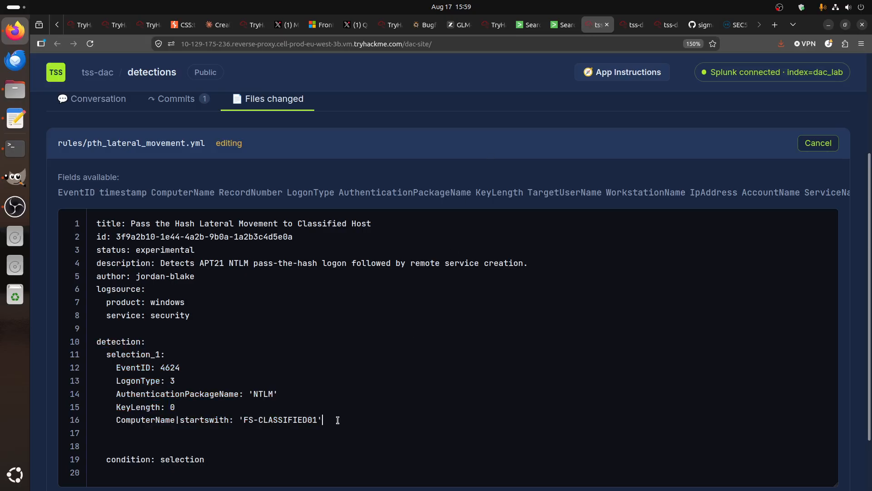
pyautogui.press('Return')
pyautogui.press('Return')
pyautogui.write('se')
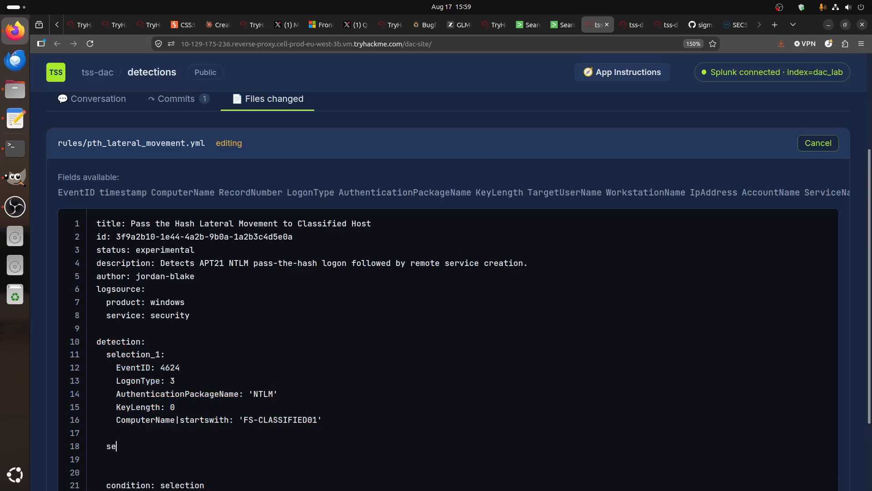
pyautogui.write('lection_service:')
pyautogui.press('Return')
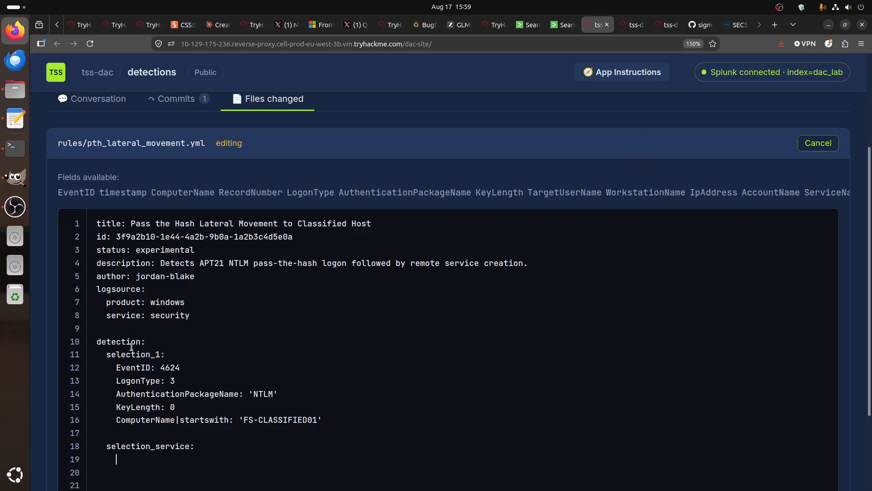
# Add the condition EventID: 7045 to selection_service, copying the ID from the report's service indicators
pyautogui.doubleClick(136, 367)
pyautogui.hotkey('ctrl', 'c')
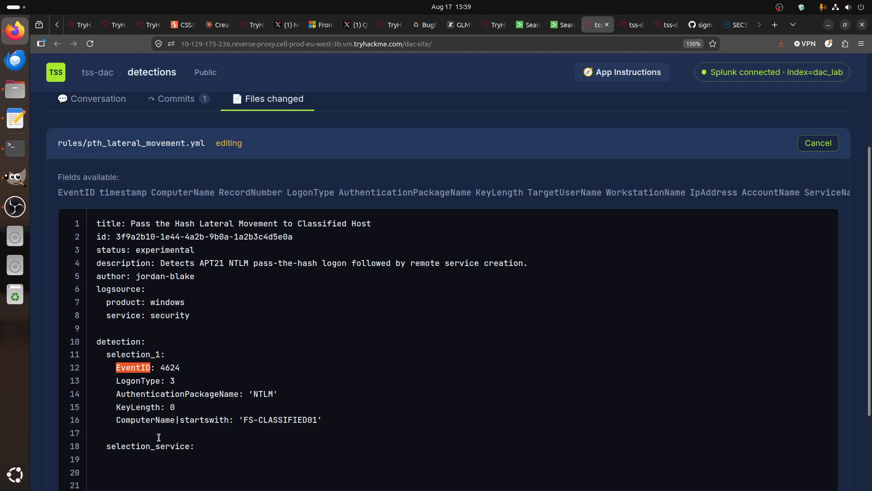
pyautogui.click(169, 459)
pyautogui.hotkey('ctrl', 'v')
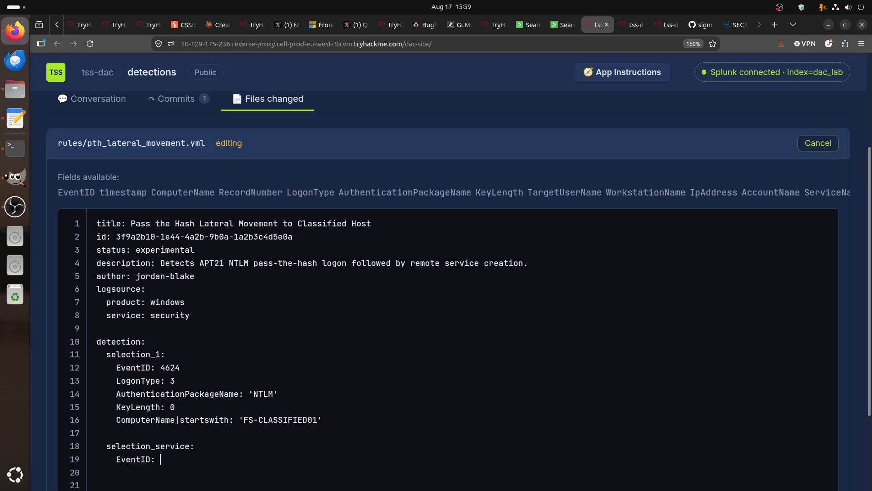
pyautogui.click(631, 25)
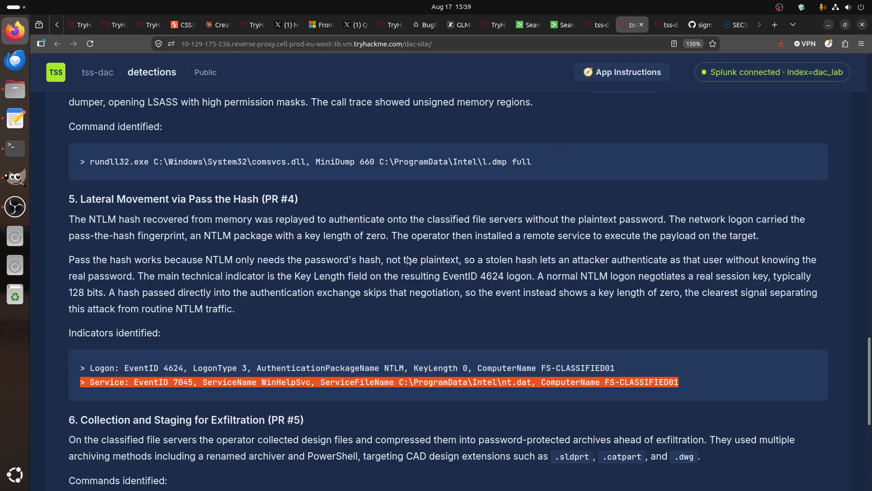
pyautogui.doubleClick(177, 382)
pyautogui.hotkey('ctrl', 'c')
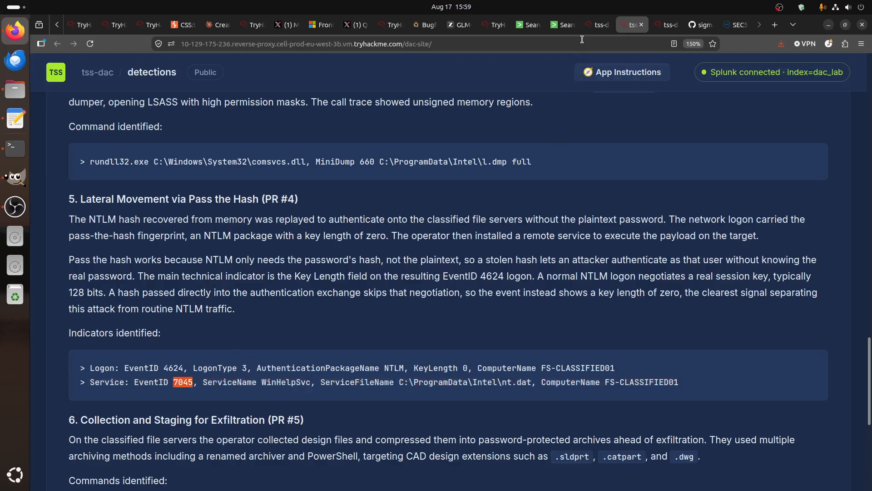
pyautogui.click(585, 27)
pyautogui.hotkey('ctrl', 'v')
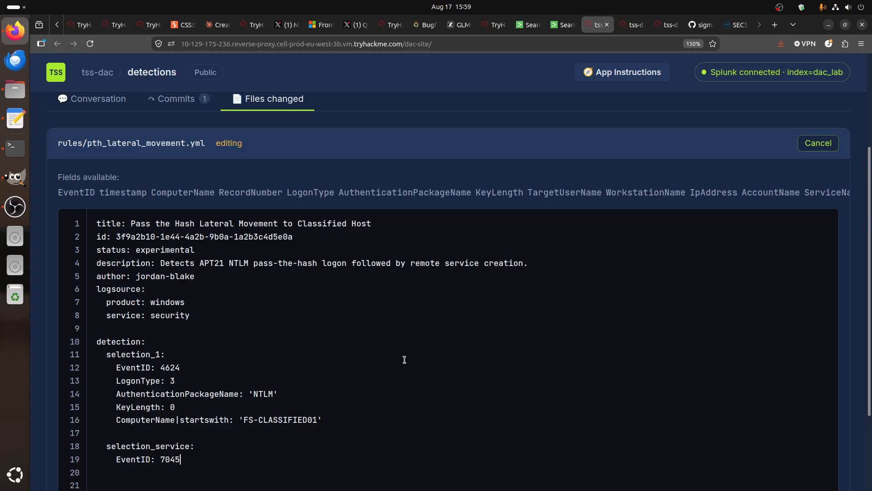
# Check the report's PR #4 service indicators and add ComputerName|startswith: 'FS-CLASSIFIED01' to selection_service, copying the line from selection_1
pyautogui.press('Return')
pyautogui.click(633, 25)
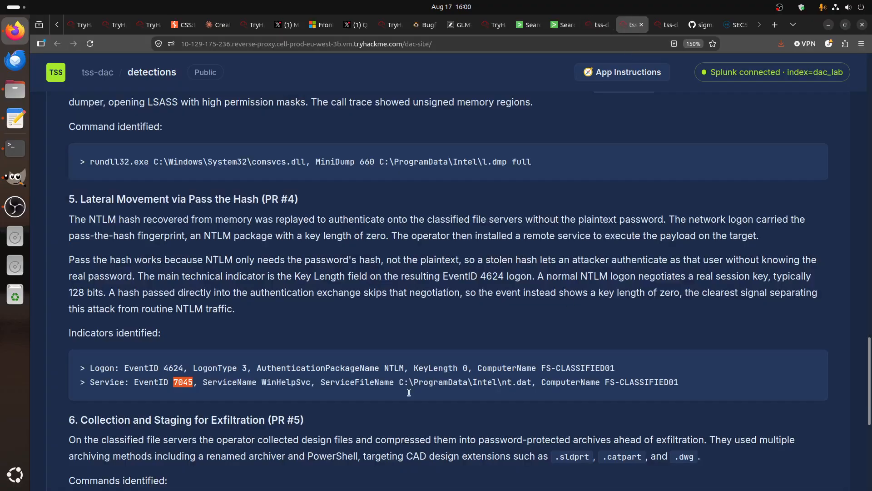
pyautogui.moveTo(324, 383); pyautogui.dragTo(532, 378)
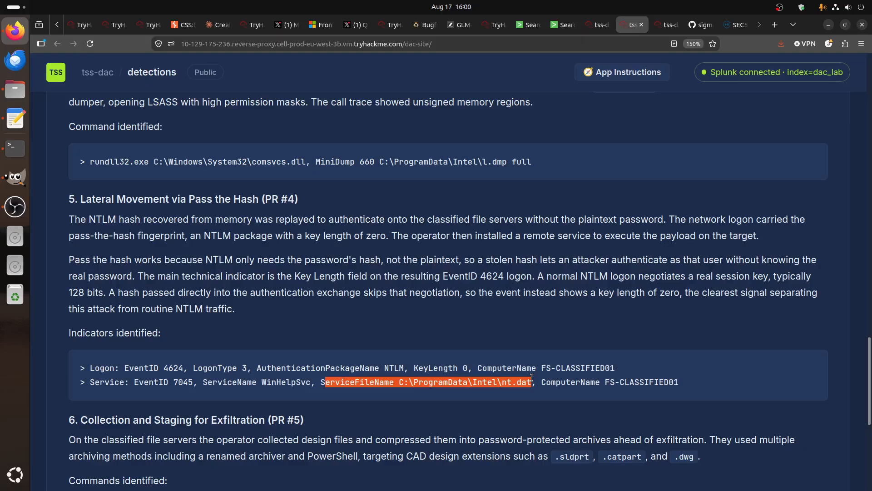
pyautogui.moveTo(681, 383); pyautogui.dragTo(542, 383)
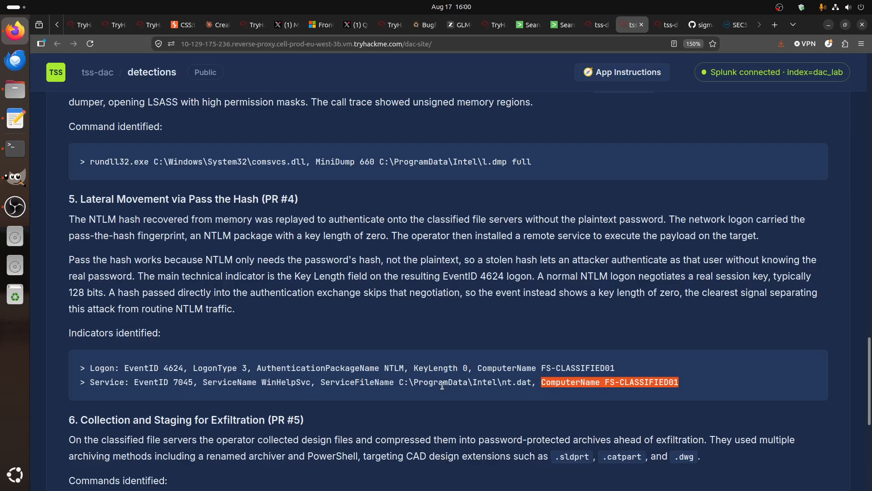
pyautogui.click(599, 25)
pyautogui.moveTo(116, 420); pyautogui.dragTo(335, 421)
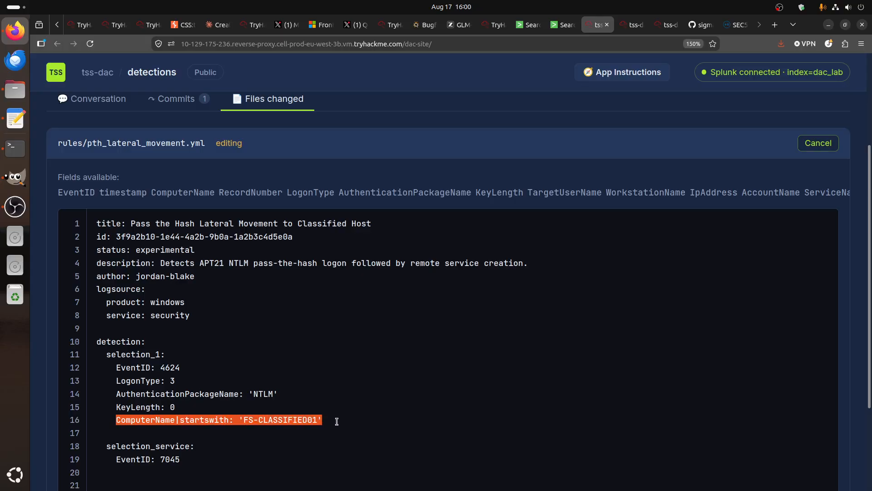
pyautogui.hotkey('ctrl', 'c')
pyautogui.click(206, 471)
pyautogui.hotkey('ctrl', 'v')
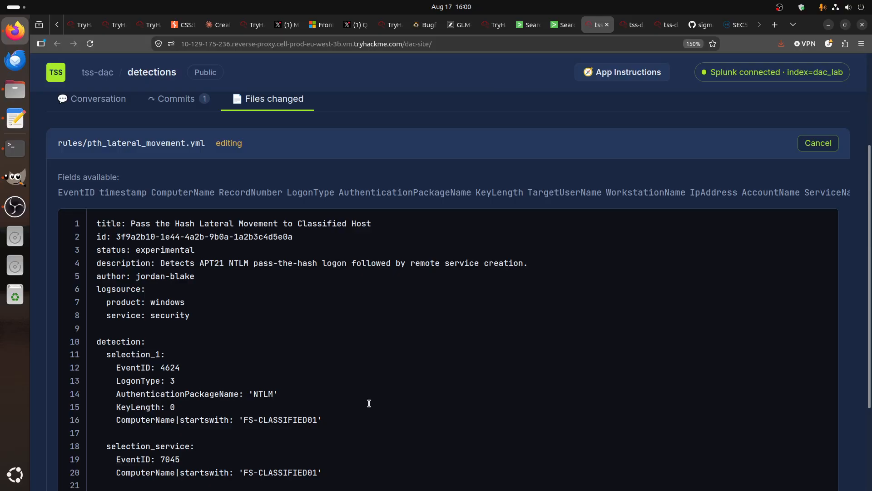
# Check the legacy MES server entry in the known benign activity list and start a filter_legacy_mes block below selection_service
pyautogui.scroll(-3, 384, 392)
pyautogui.press('Down')
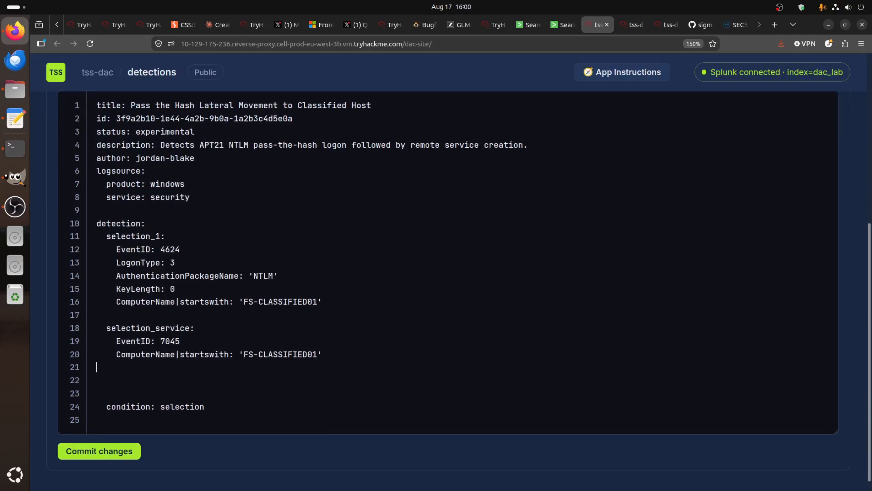
pyautogui.press('Return')
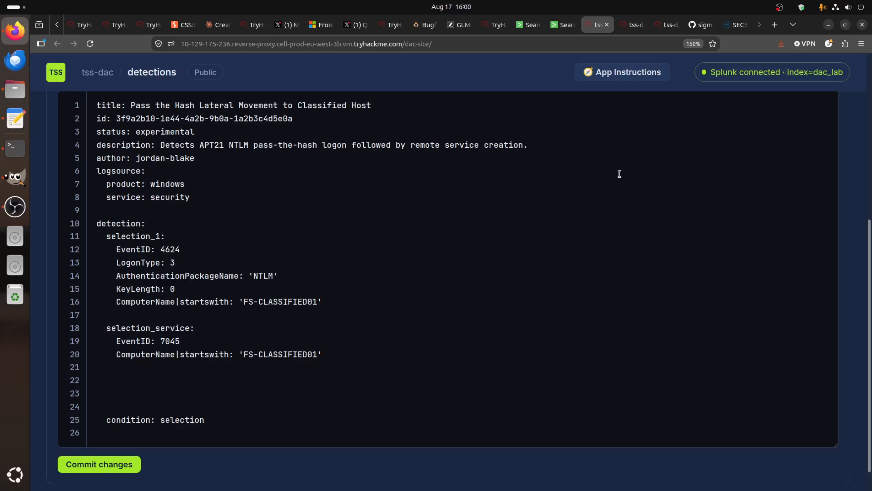
pyautogui.click(668, 25)
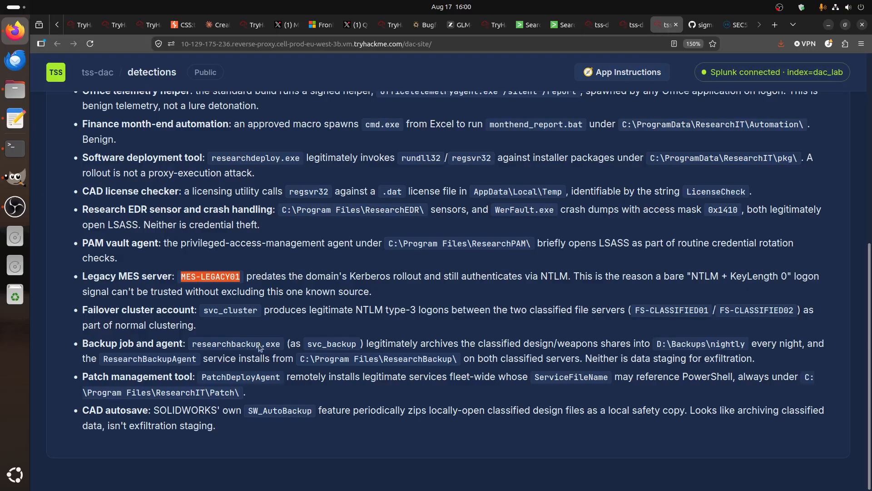
pyautogui.doubleClick(129, 274)
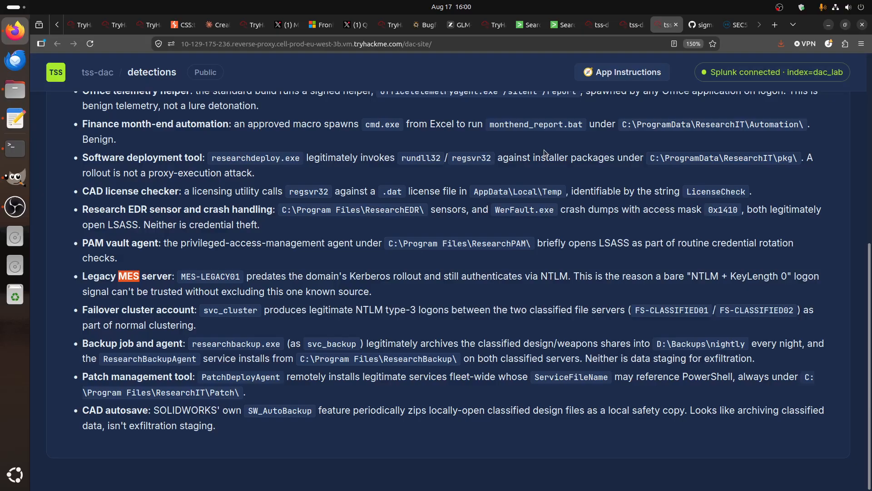
pyautogui.click(596, 27)
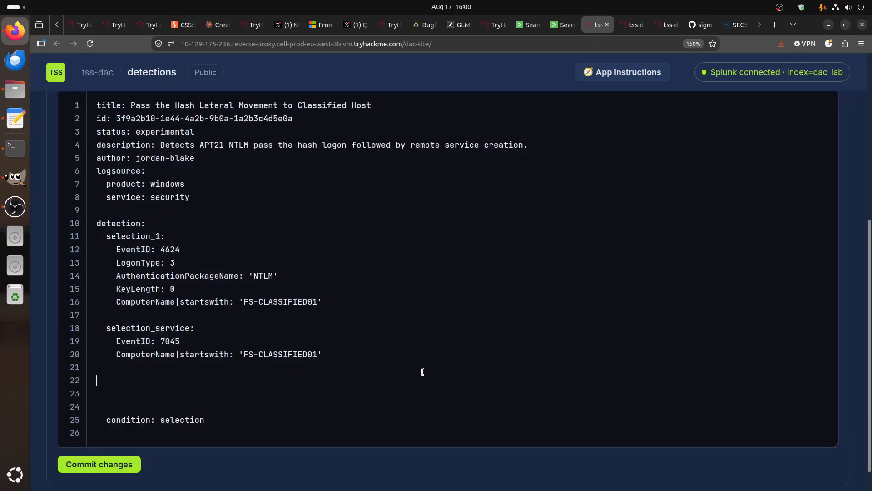
pyautogui.write('filter_legacy_mes:')
pyautogui.press('Return')
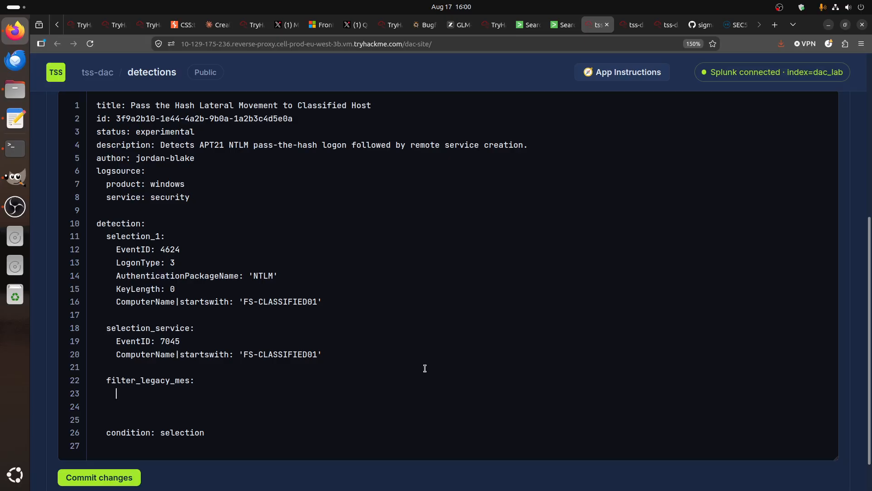
# Examine the Splunk logon table for MES-LEGACY01 to find fields that identify the legacy server
pyautogui.click(541, 28)
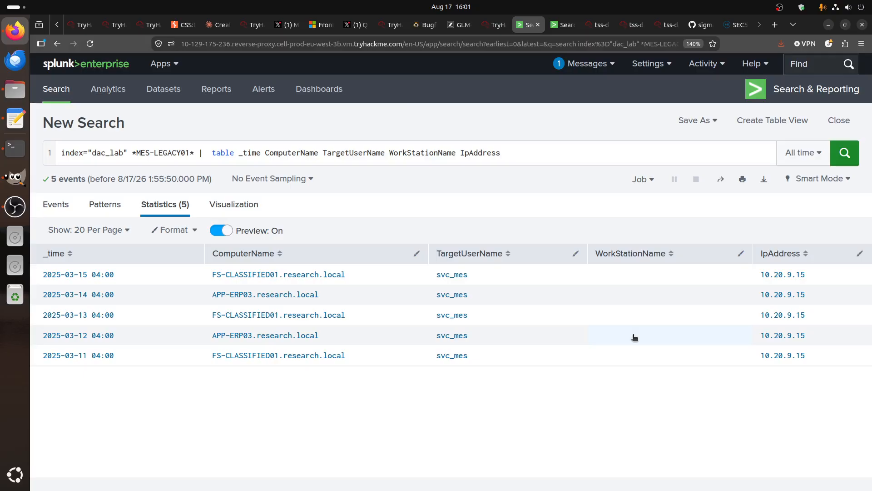
# Review the legacy MES server exclusion note and the NTLM type-3 logon search for FS-CLASSIFIED01
pyautogui.click(662, 25)
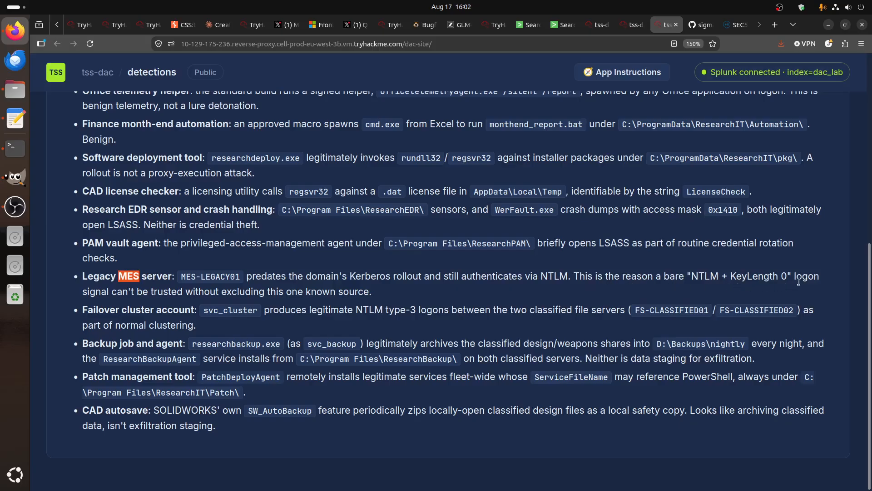
pyautogui.click(570, 26)
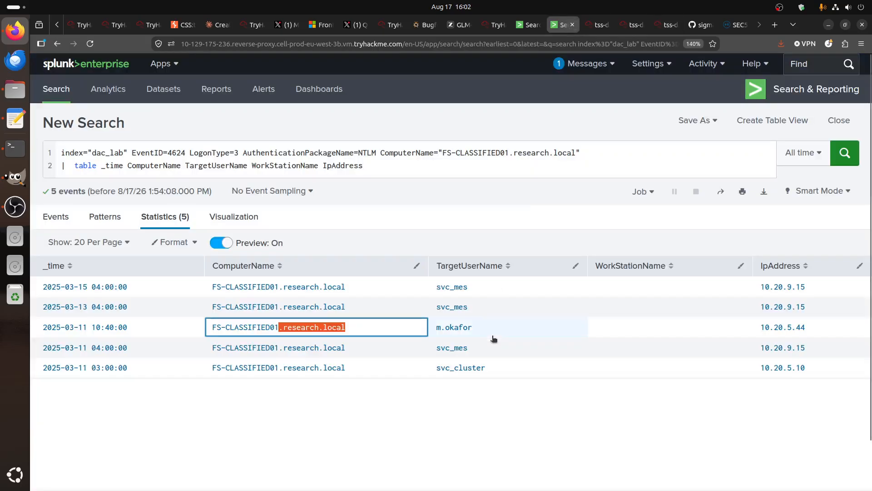
pyautogui.click(234, 165)
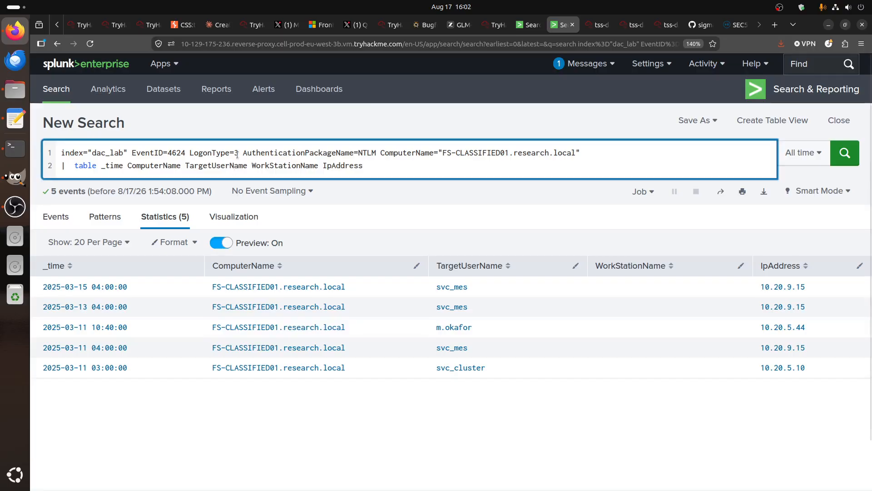
# Remove the table clause from the *MES-LEGACY01* search and rerun it to list the raw events
pyautogui.hotkey('ctrl', 'pageup')
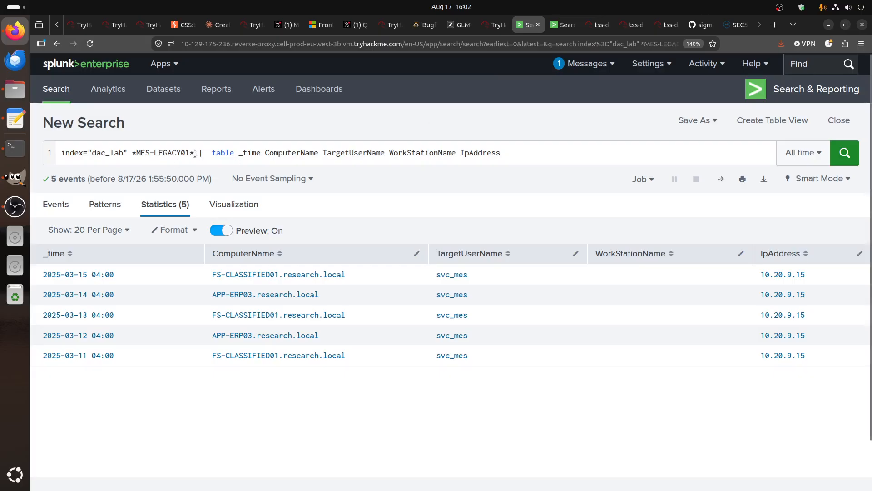
pyautogui.moveTo(200, 153); pyautogui.dragTo(594, 170)
pyautogui.press('BackSpace')
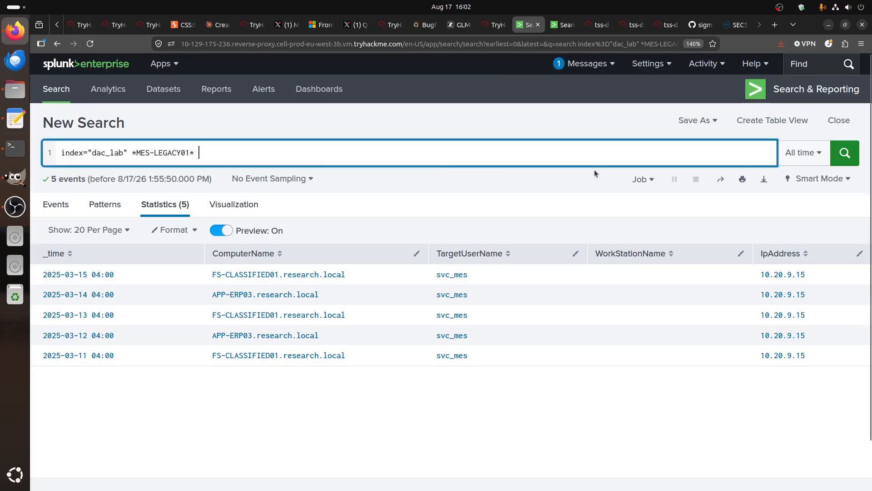
pyautogui.press('Return')
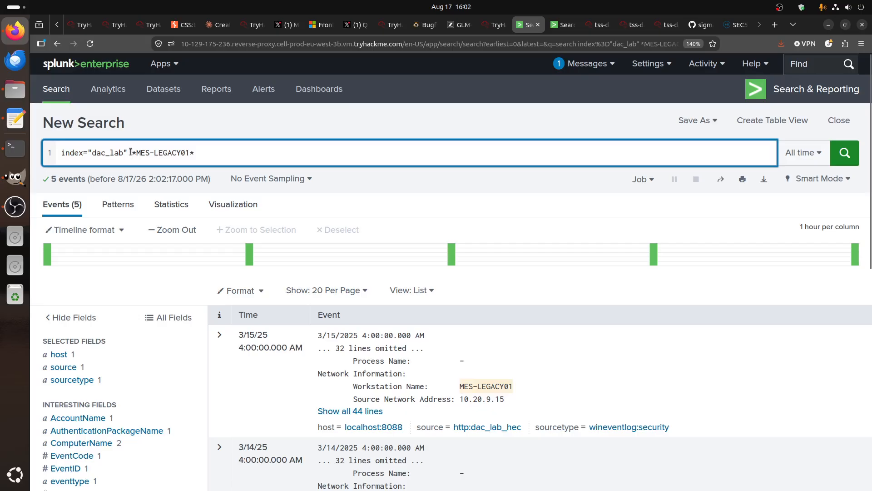
# Search the whole dac_lab index without any filter and inspect the values of the ComputerName field
pyautogui.hotkey('ctrl', 'v')
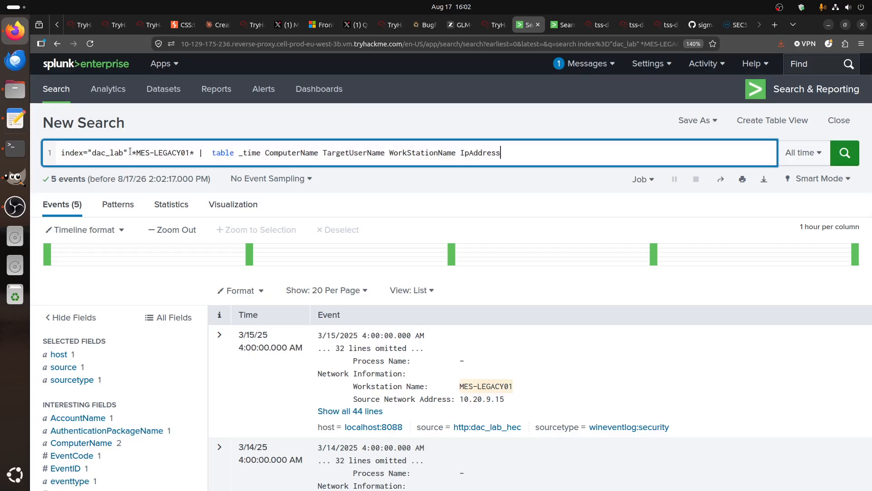
pyautogui.moveTo(130, 151); pyautogui.dragTo(610, 160)
pyautogui.hotkey('ctrl', 'c')
pyautogui.press('BackSpace')
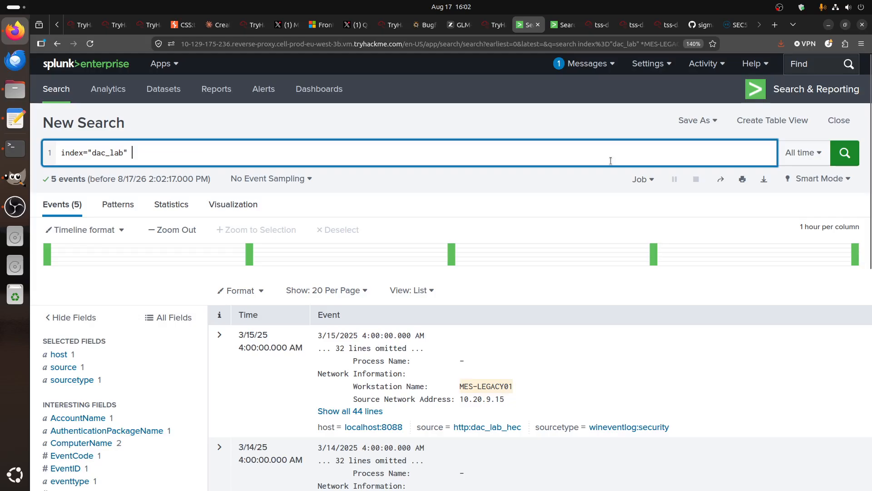
pyautogui.press('BackSpace')
pyautogui.press('Return')
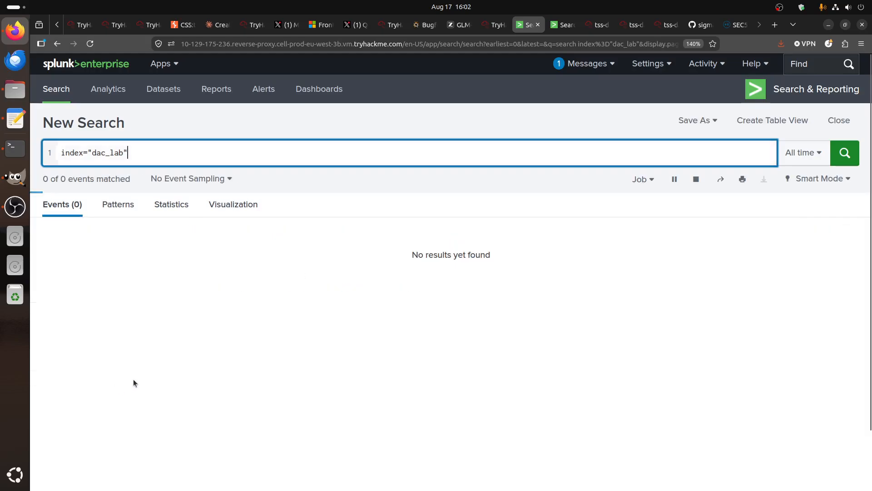
pyautogui.scroll(-3, 133, 377)
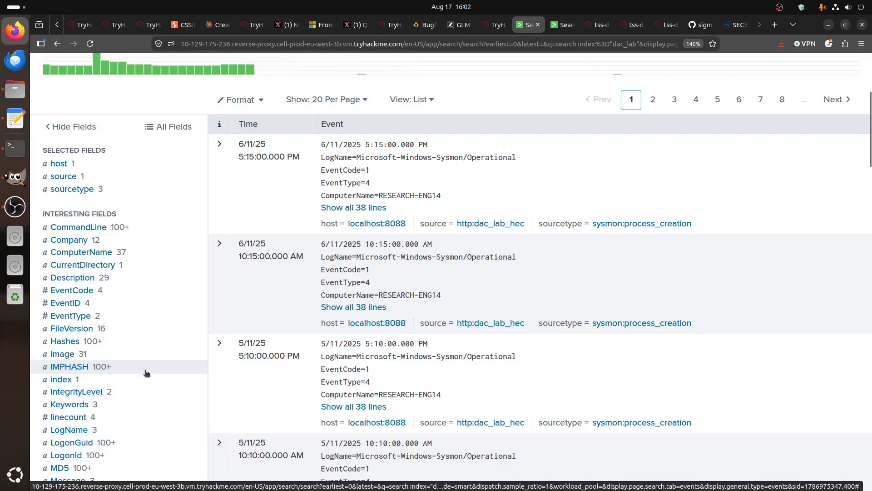
pyautogui.click(75, 253)
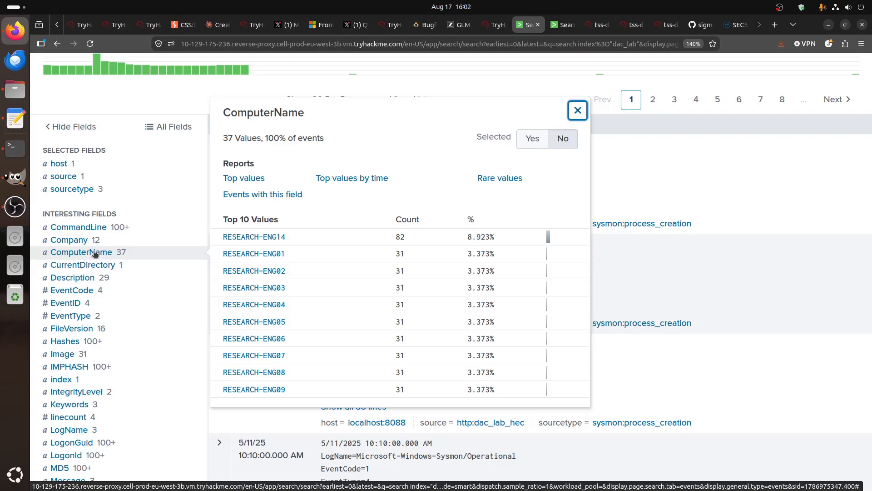
pyautogui.click(577, 111)
pyautogui.scroll(3, 516, 309)
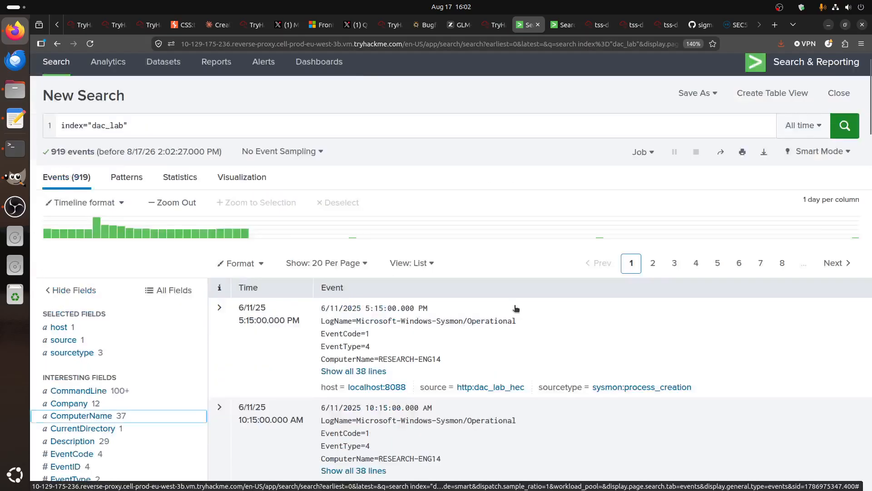
# Search index="dac_lab" for *MES-LEGACY01* as plain events, keeping the table clause copied for reuse
pyautogui.click(227, 156)
pyautogui.hotkey('ctrl', 'v')
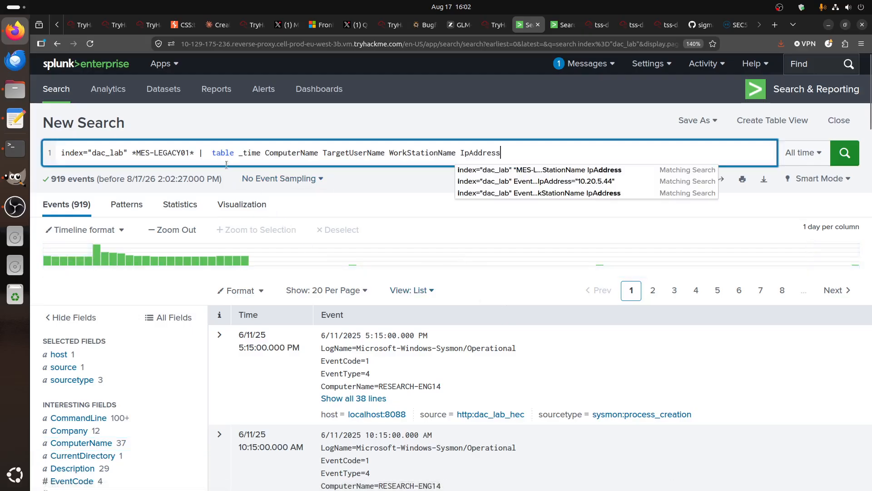
pyautogui.moveTo(199, 152); pyautogui.dragTo(637, 155)
pyautogui.hotkey('ctrl', 'c')
pyautogui.press('BackSpace')
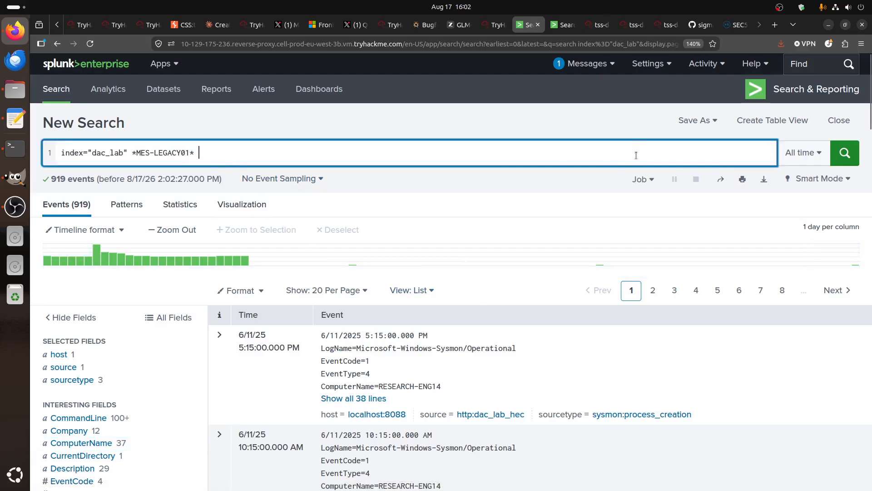
pyautogui.press('BackSpace')
pyautogui.press('Return')
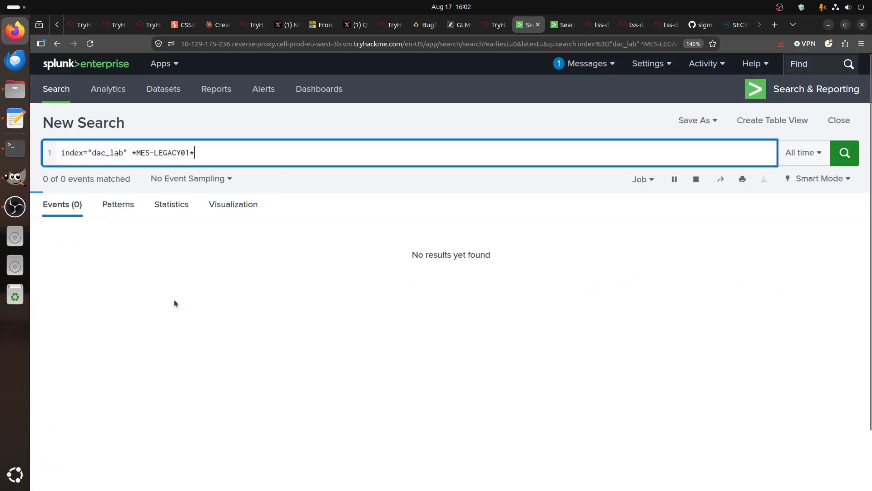
# Inspect the values of the ComputerName and WorkstationName fields in the MES-LEGACY01 events
pyautogui.scroll(-1, 189, 342)
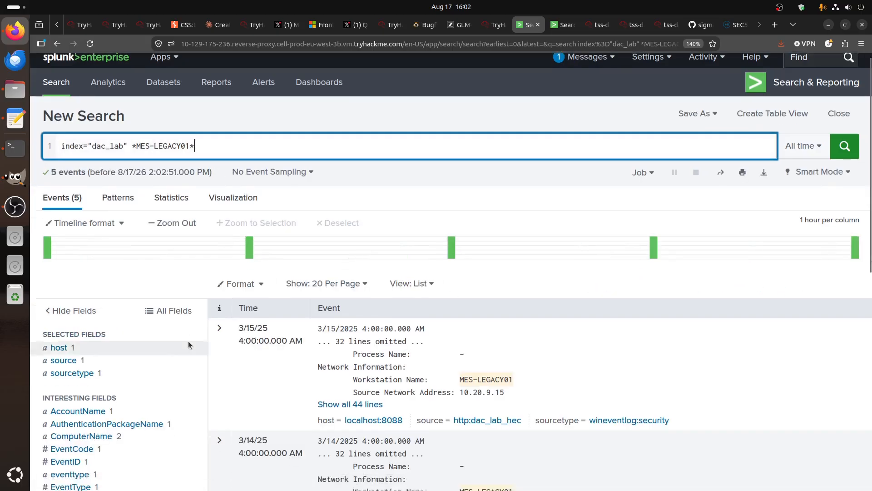
pyautogui.scroll(-2, 188, 341)
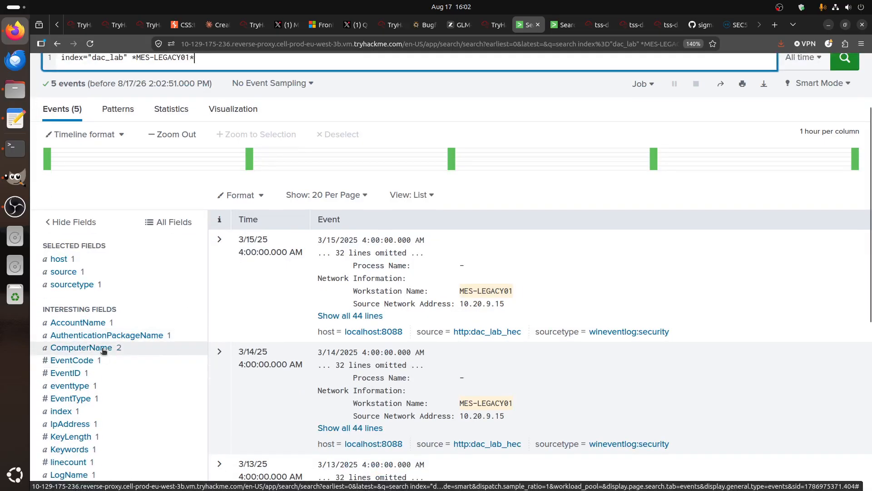
pyautogui.click(81, 348)
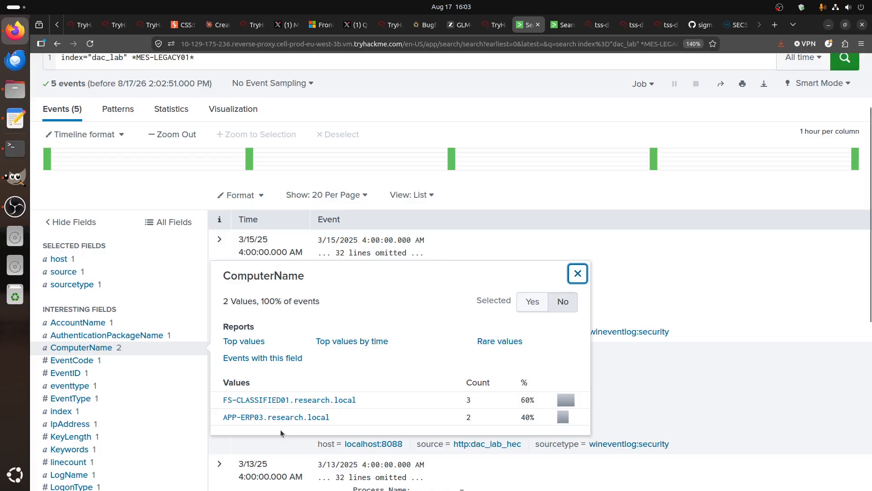
pyautogui.click(328, 108)
pyautogui.scroll(-3, 126, 372)
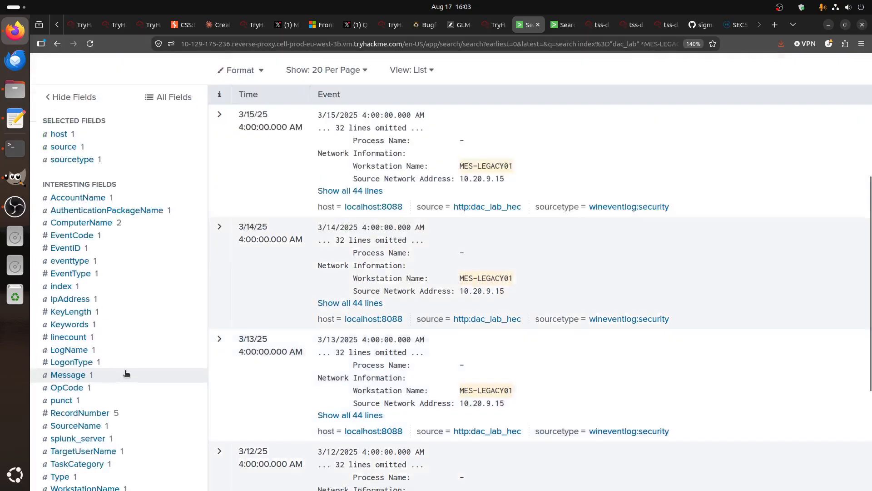
pyautogui.scroll(-4, 126, 372)
pyautogui.click(83, 312)
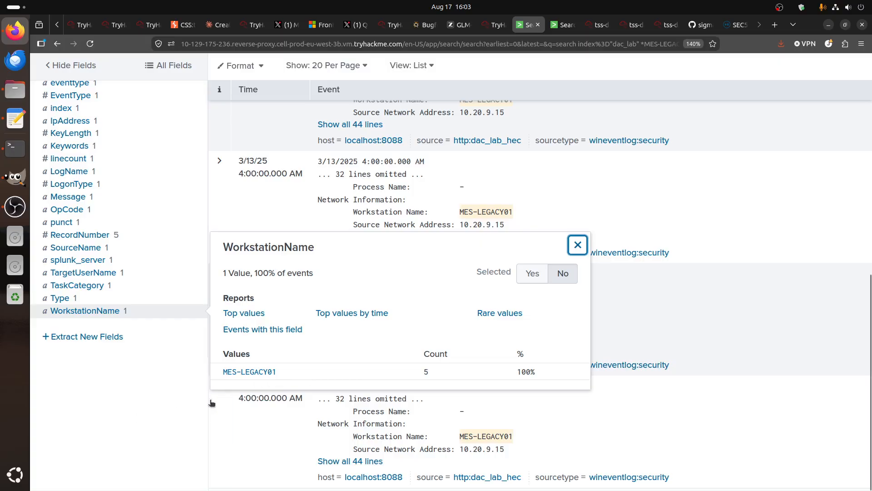
pyautogui.scroll(5, 174, 417)
# Append the table clause to the MES-LEGACY01 search with the field name corrected to WorkstationName, and run it
pyautogui.click(227, 153)
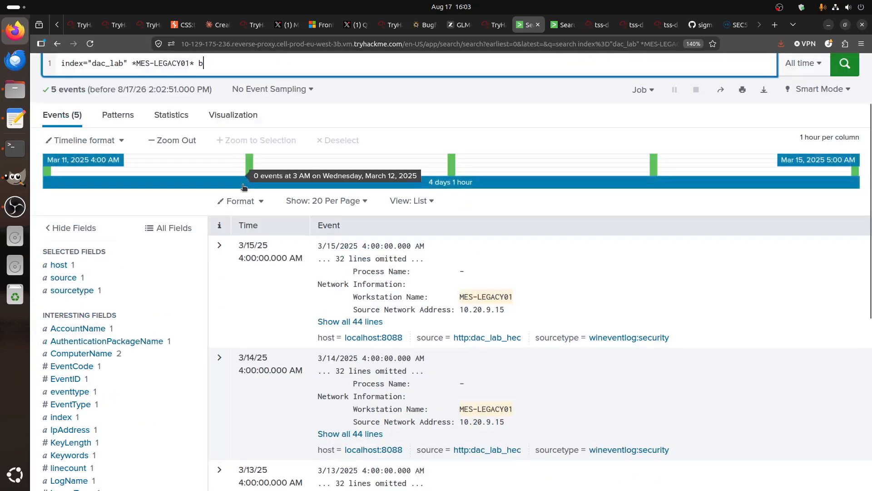
pyautogui.hotkey('ctrl', 'v')
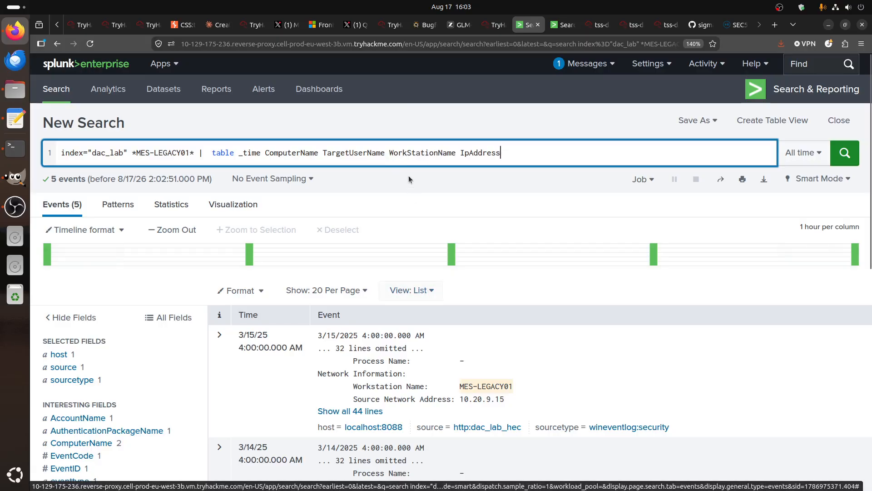
pyautogui.scroll(-9, 182, 364)
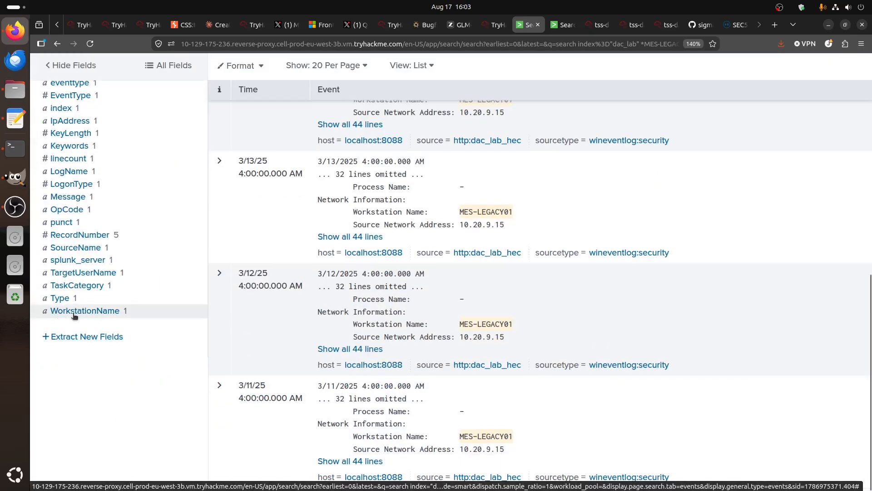
pyautogui.scroll(10, 119, 348)
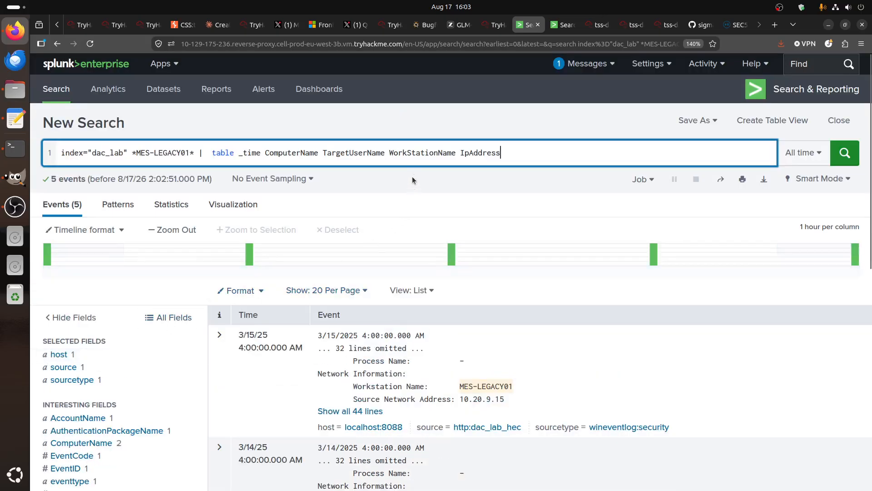
pyautogui.press('Return')
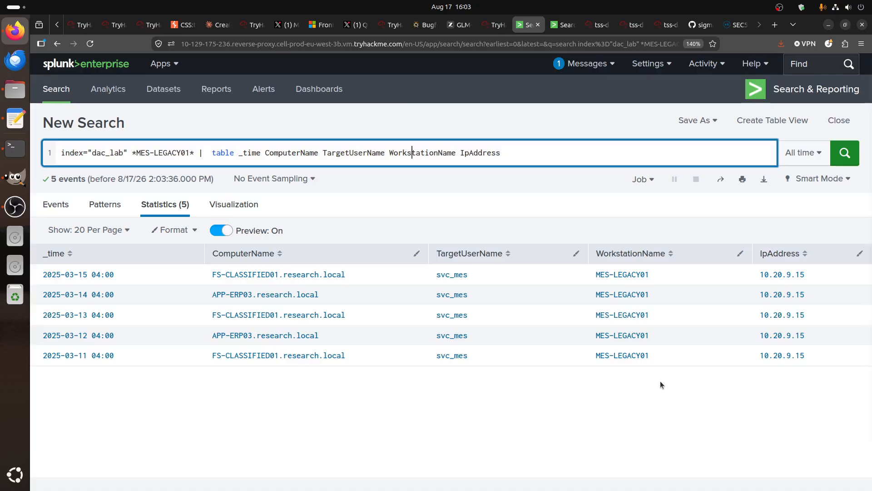
# Reread the legacy MES server note and highlight its "NTLM + KeyLength 0" logon condition
pyautogui.click(667, 27)
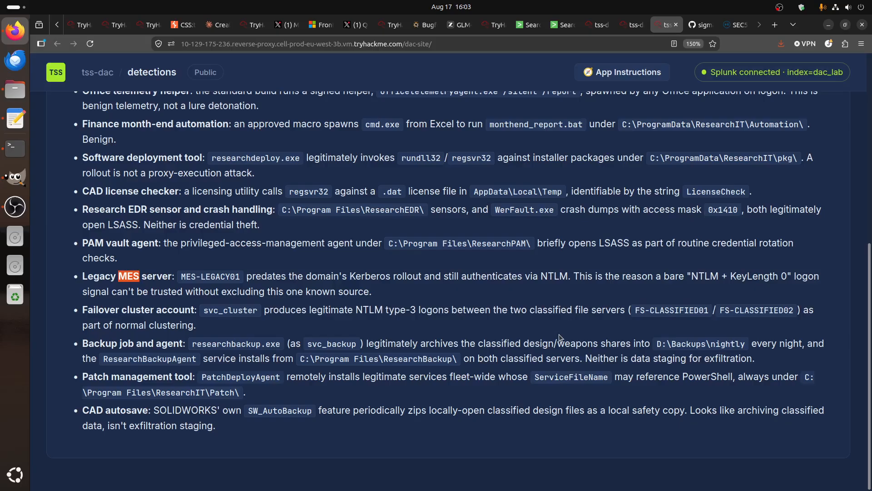
pyautogui.click(425, 330)
pyautogui.moveTo(718, 277); pyautogui.dragTo(687, 276)
pyautogui.moveTo(788, 276); pyautogui.dragTo(702, 272)
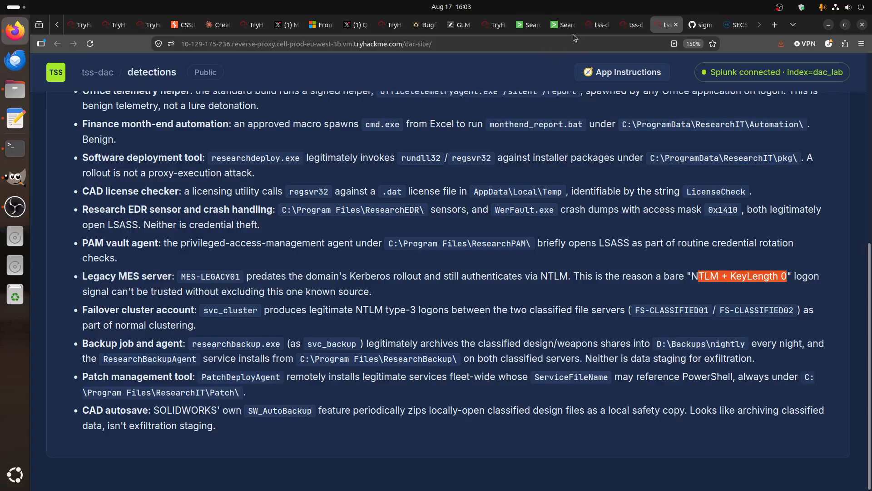
# Add the condition EventID: 4624 under filter_legacy_mes in the pass-the-hash detection rule
pyautogui.click(586, 29)
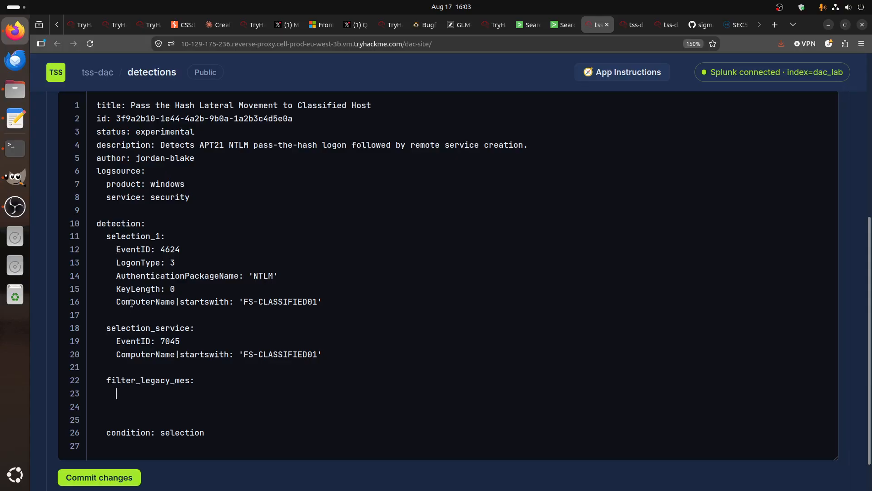
pyautogui.moveTo(180, 249); pyautogui.dragTo(114, 246)
pyautogui.hotkey('ctrl', 'c')
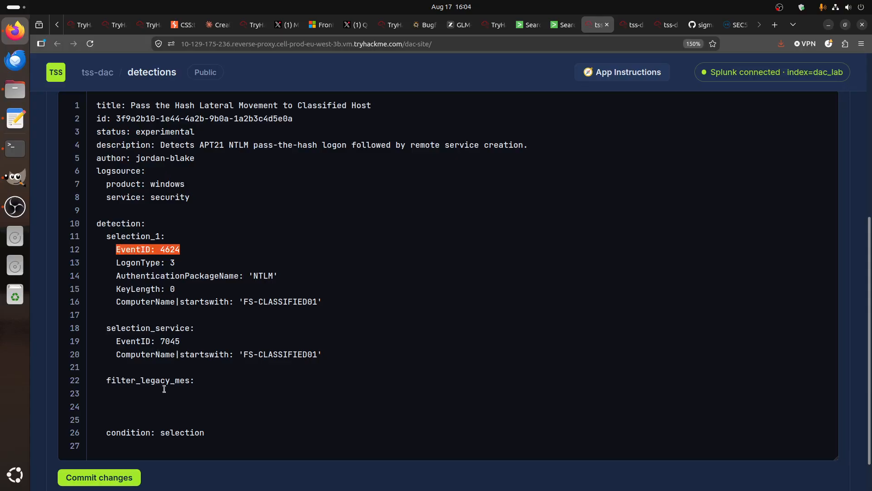
pyautogui.click(220, 379)
pyautogui.press('Return')
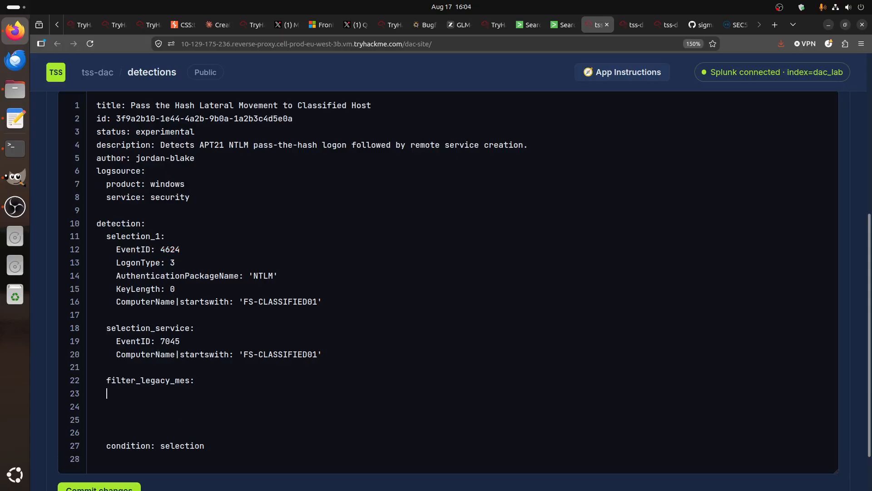
pyautogui.hotkey('ctrl', 'v')
# Add the condition KeyLength: 0 below EventID in the filter_legacy_mes block
pyautogui.click(667, 25)
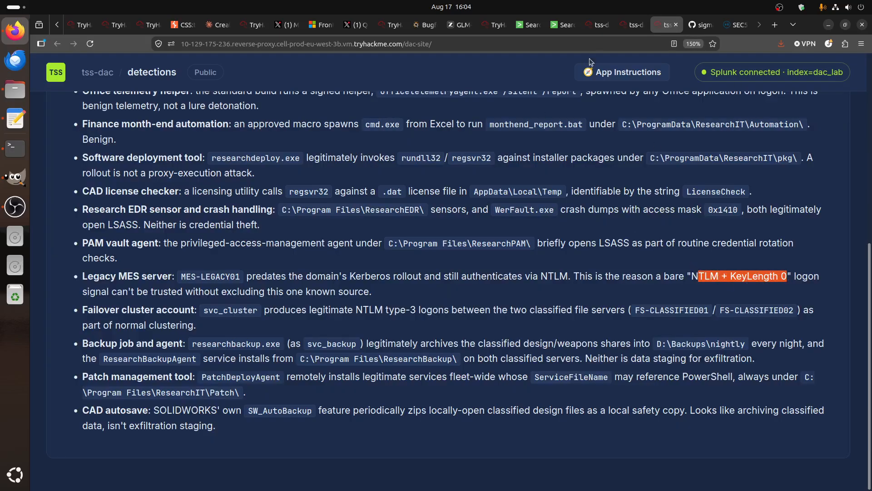
pyautogui.click(633, 24)
pyautogui.click(596, 25)
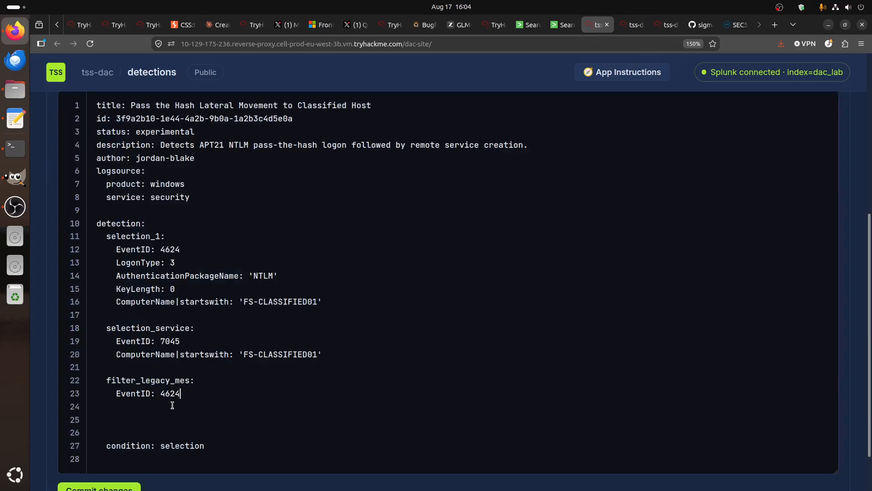
pyautogui.moveTo(116, 288); pyautogui.dragTo(175, 289)
pyautogui.hotkey('ctrl', 'c')
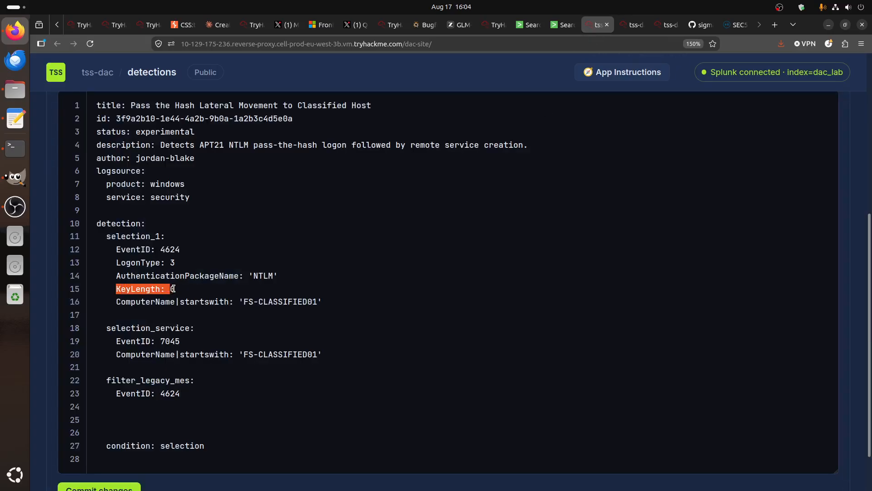
pyautogui.click(211, 393)
pyautogui.press('Return')
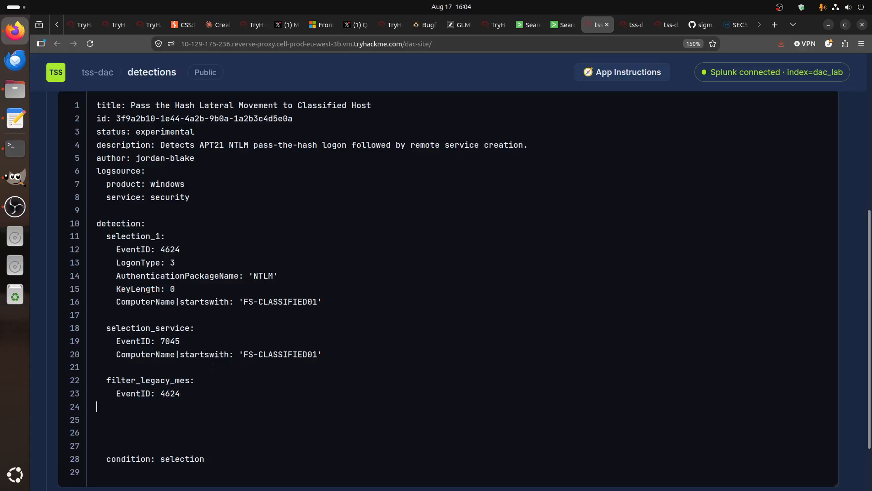
pyautogui.hotkey('ctrl', 'v')
# Copy the condition AuthenticationPackageName: 'NTLM' from selection_1 to a new line below KeyLength in filter_legacy_mes
pyautogui.moveTo(278, 275)
pyautogui.mouseDown()
pyautogui.moveTo(117, 276)
pyautogui.moveTo(287, 276)
pyautogui.mouseUp()
pyautogui.hotkey('ctrl', 'c')
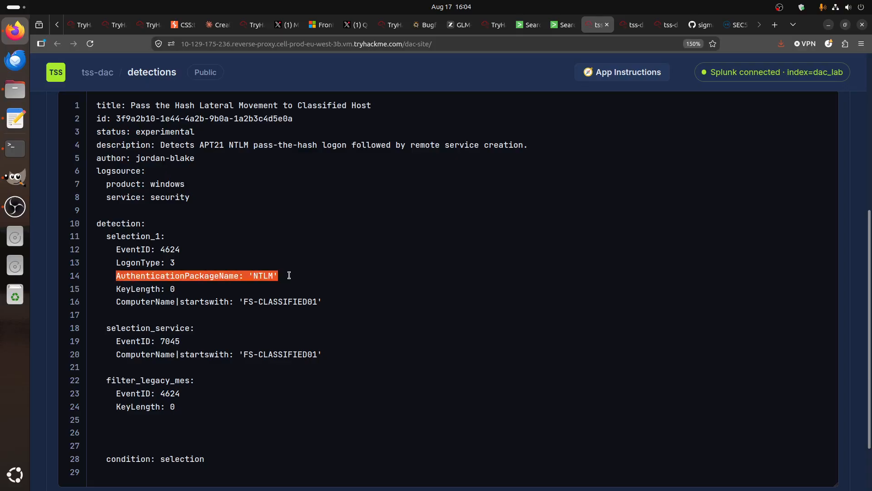
pyautogui.click(195, 403)
pyautogui.press('Return')
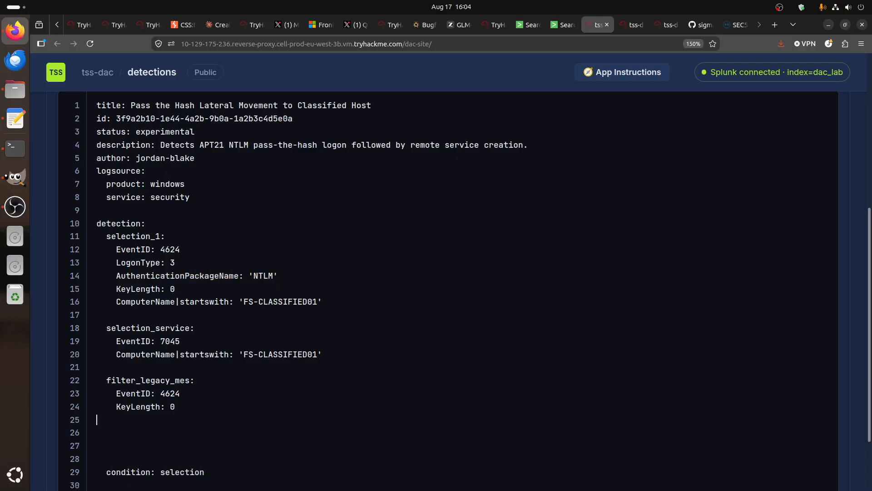
pyautogui.hotkey('ctrl', 'v')
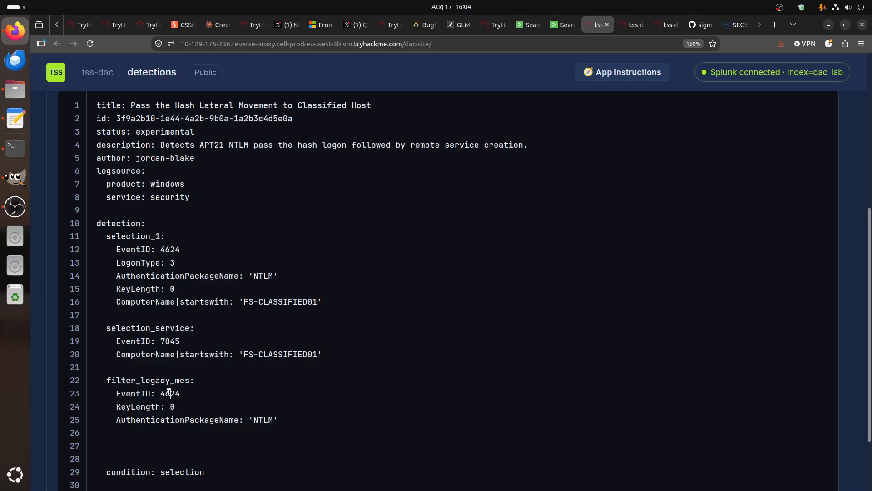
pyautogui.click(173, 406)
# Copy the field name WorkstationName from the MES-LEGACY01 Splunk search to a new line in the rule's filter_legacy_mes block
pyautogui.click(563, 25)
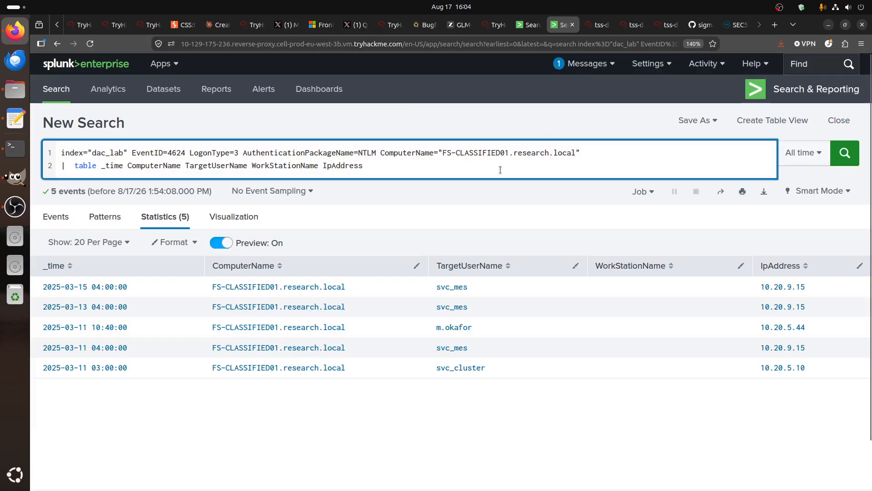
pyautogui.click(529, 26)
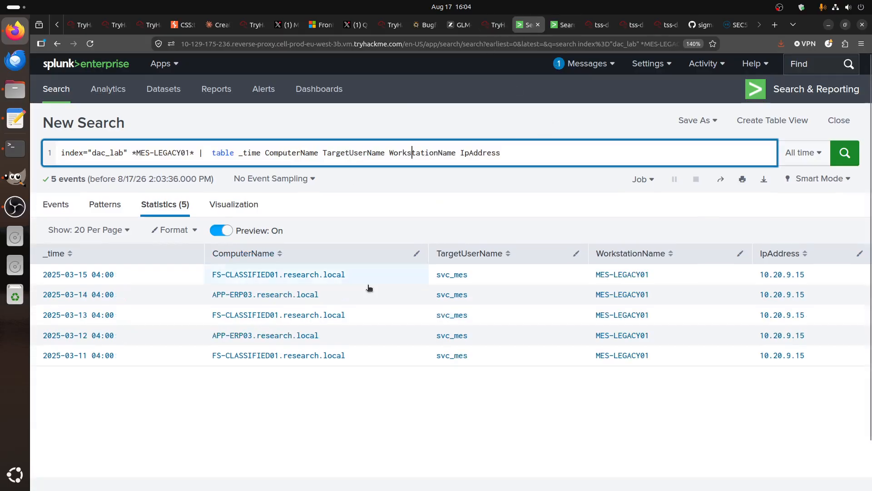
pyautogui.doubleClick(422, 153)
pyautogui.hotkey('ctrl', 'c')
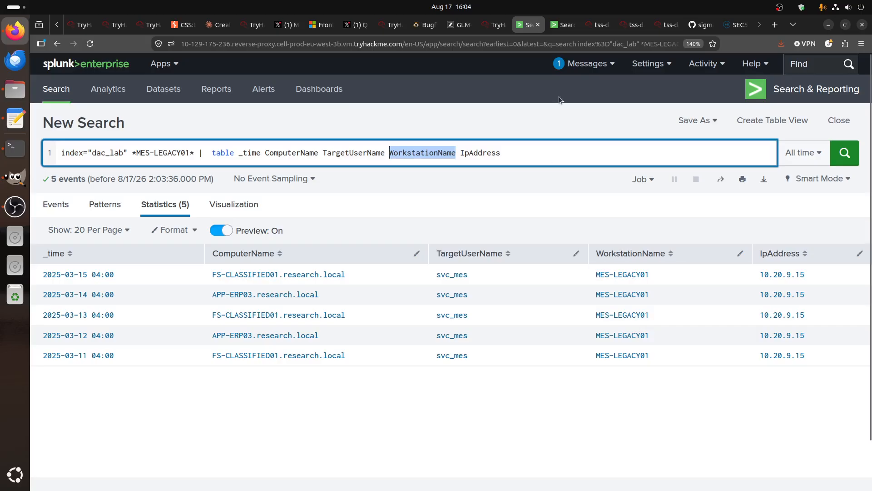
pyautogui.click(598, 25)
pyautogui.click(308, 417)
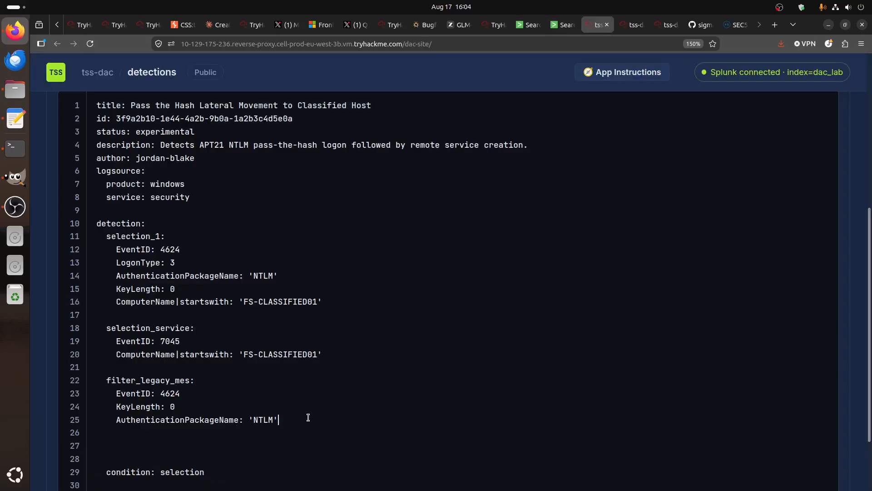
pyautogui.press('Return')
pyautogui.hotkey('ctrl', 'v')
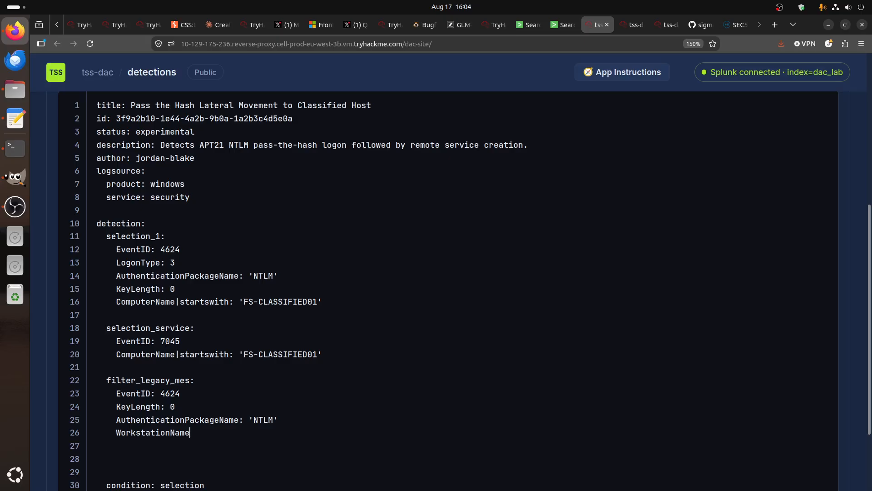
# Complete the WorkstationName line with |startswith: 'FS-CLASSIFIED01' copied from selection_1
pyautogui.write('|')
pyautogui.moveTo(176, 301); pyautogui.dragTo(356, 298)
pyautogui.hotkey('ctrl', 'c')
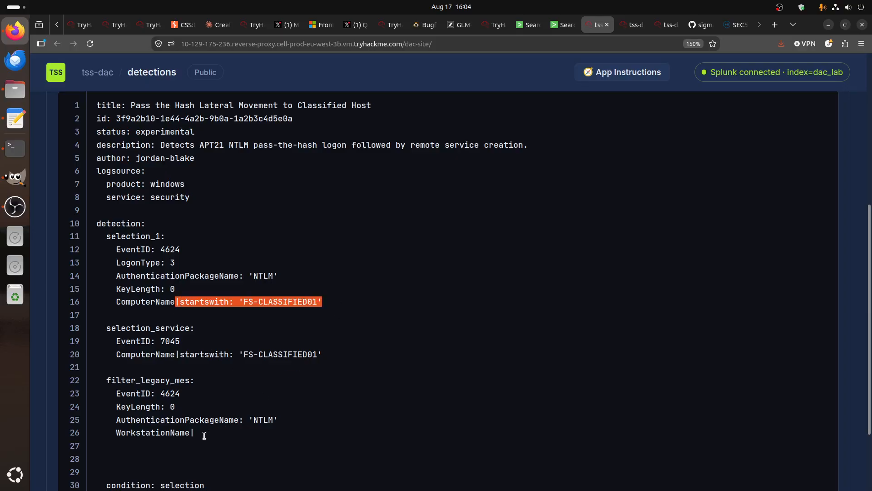
pyautogui.moveTo(204, 435); pyautogui.dragTo(191, 433)
pyautogui.hotkey('ctrl', 'v')
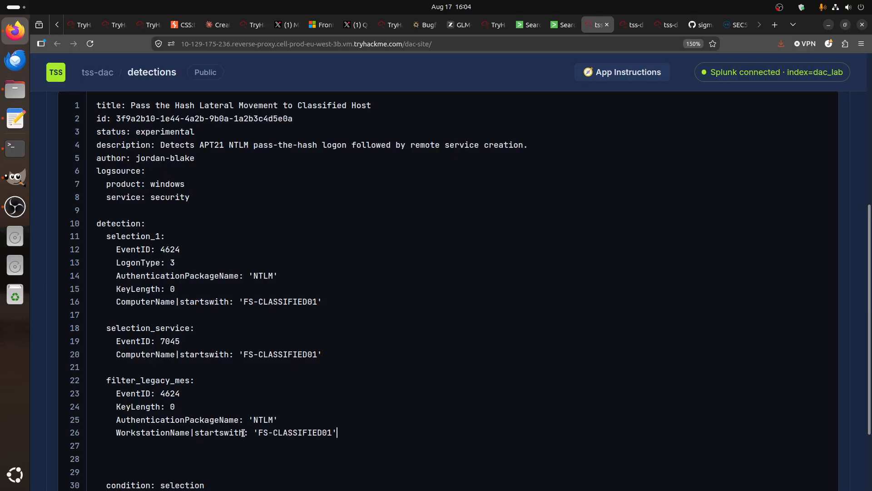
# Replace the WorkstationName value in filter_legacy_mes with MES-LEGACY01, copied from the legacy MES server note
pyautogui.click(658, 24)
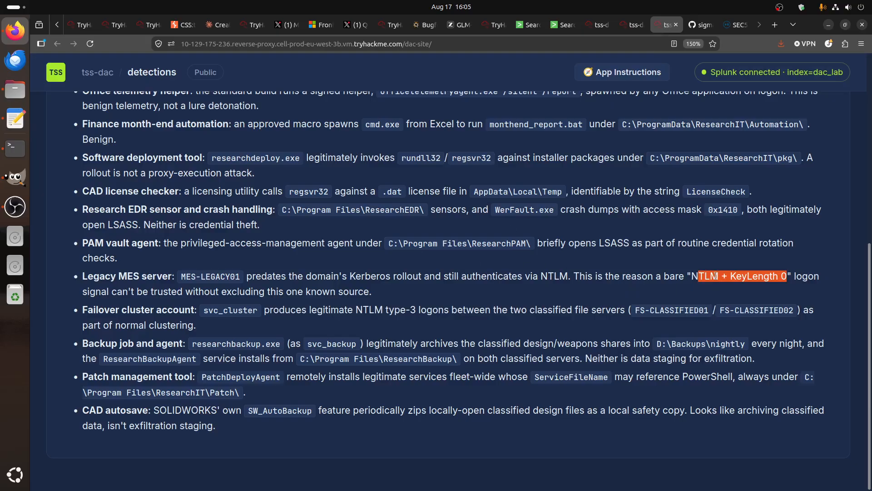
pyautogui.moveTo(239, 276); pyautogui.dragTo(180, 276)
pyautogui.hotkey('ctrl', 'c')
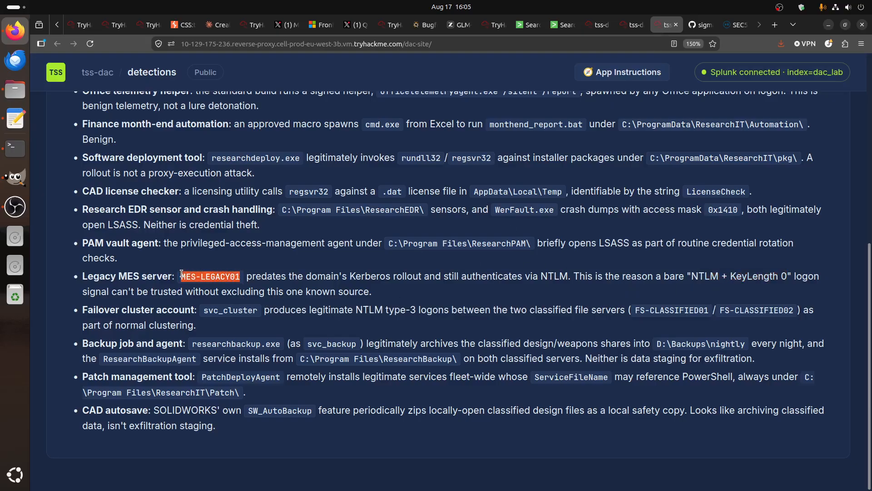
pyautogui.click(564, 25)
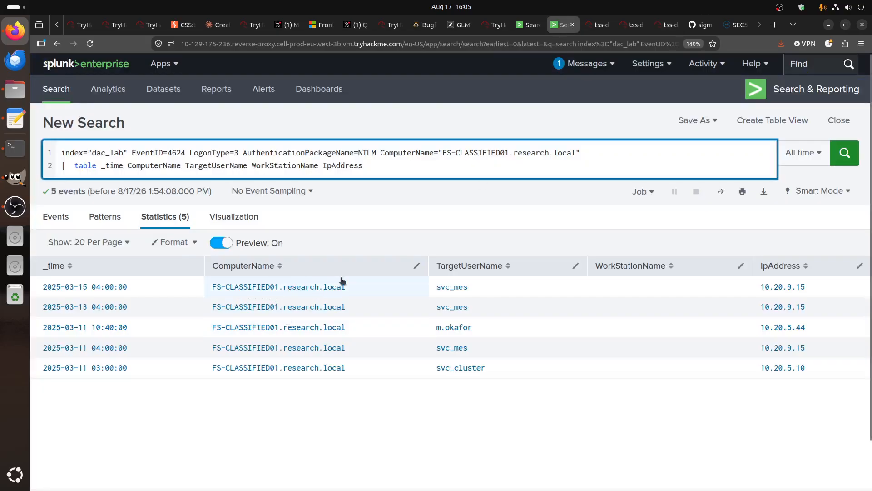
pyautogui.click(598, 27)
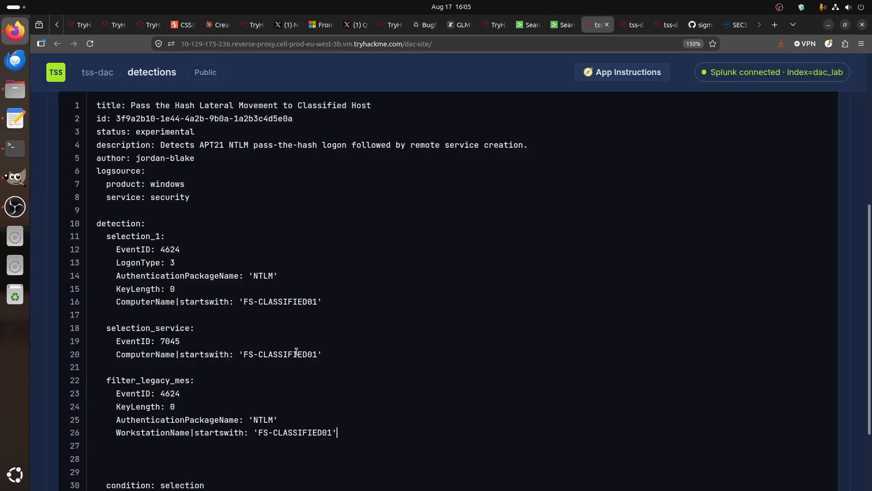
pyautogui.moveTo(257, 430); pyautogui.dragTo(332, 433)
pyautogui.hotkey('ctrl', 'v')
pyautogui.scroll(-2, 359, 423)
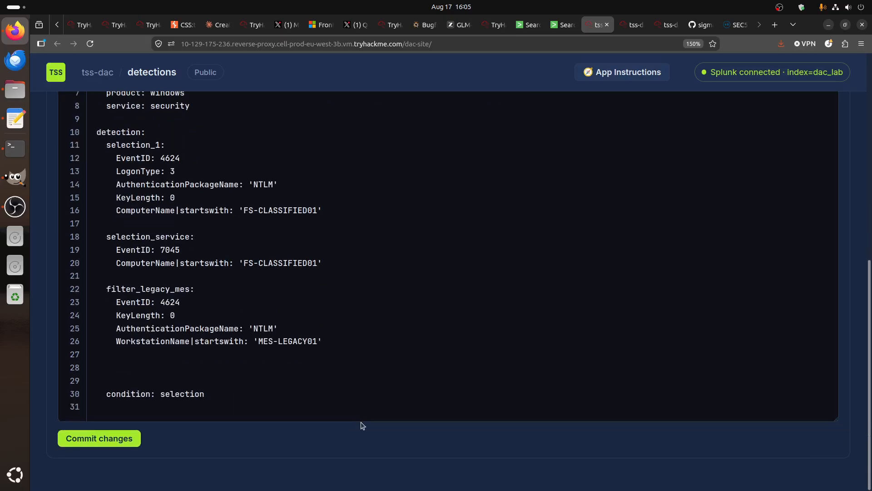
# Consult the failover cluster account note and start a filter_fail_cluster block below filter_legacy_mes in the rule
pyautogui.click(127, 357)
pyautogui.click(660, 25)
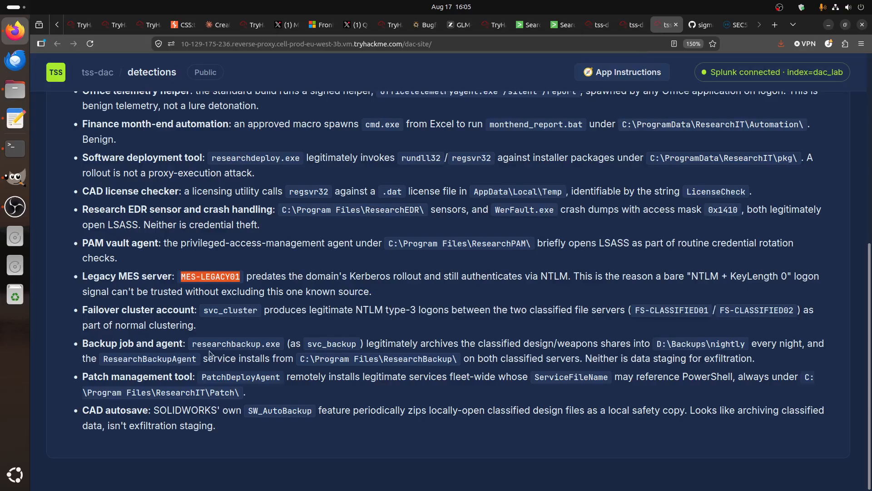
pyautogui.click(118, 280)
pyautogui.moveTo(148, 311); pyautogui.dragTo(78, 312)
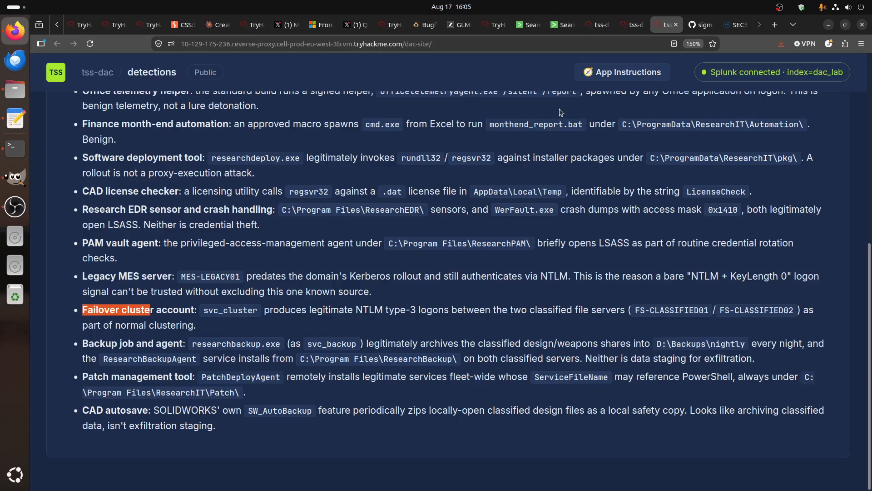
pyautogui.click(594, 26)
pyautogui.scroll(1, 230, 381)
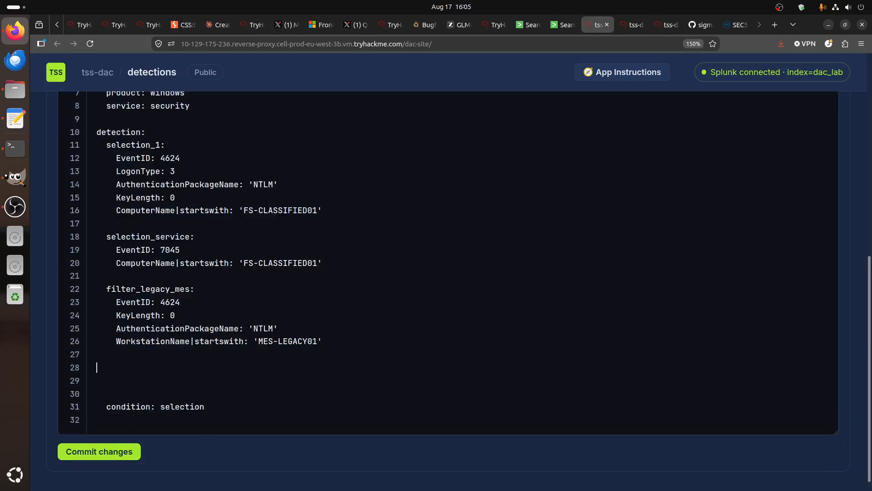
pyautogui.write('ilter_fail_cluster')
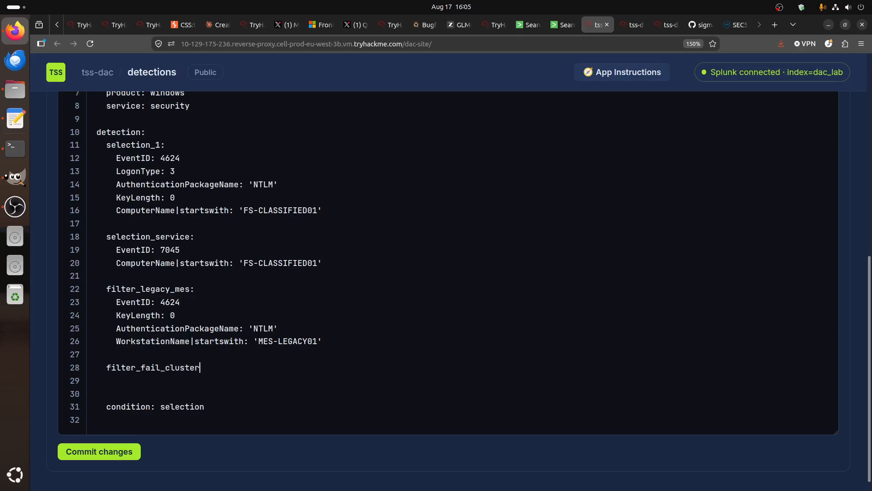
pyautogui.press('Return')
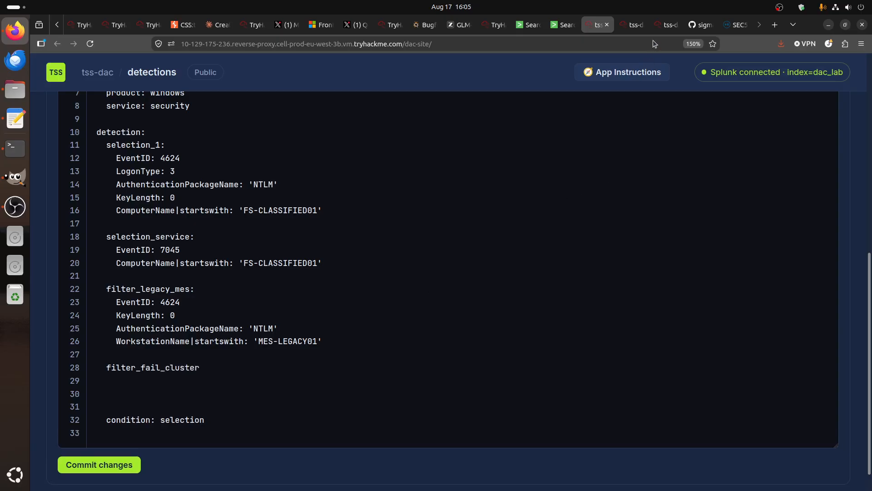
# Examine the svc_mes and svc_cluster logons in Splunk, the failover cluster note's logon type and the pass-the-hash indicators
pyautogui.click(666, 25)
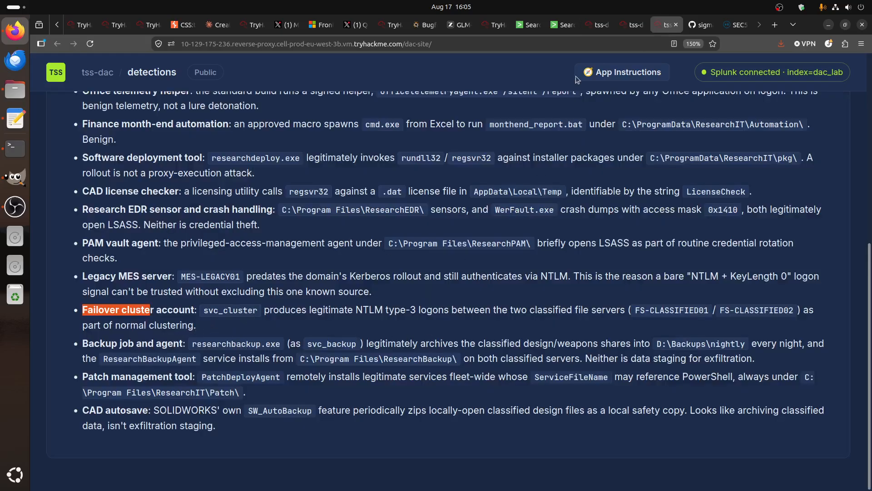
pyautogui.click(563, 25)
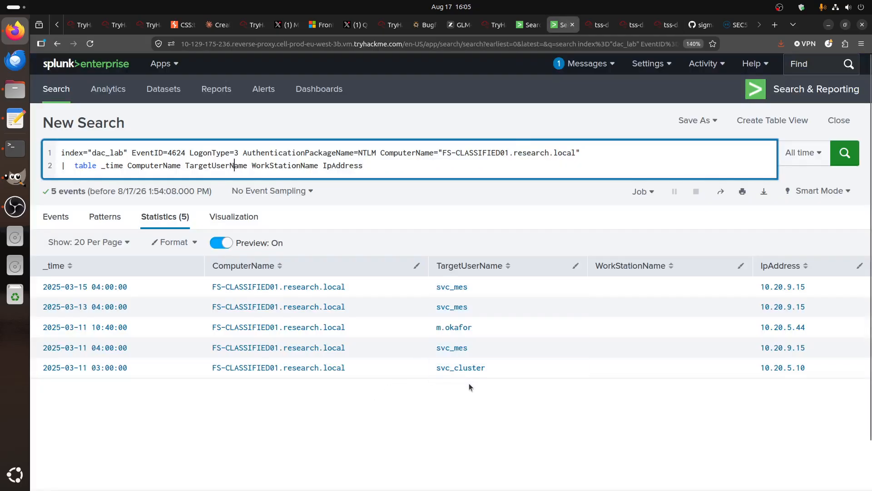
pyautogui.doubleClick(446, 287)
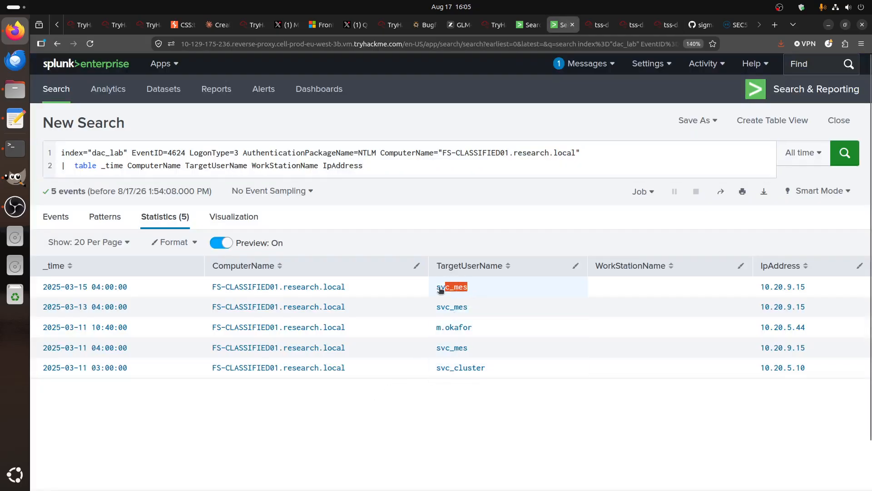
pyautogui.click(457, 413)
pyautogui.moveTo(491, 369); pyautogui.dragTo(435, 368)
pyautogui.click(473, 427)
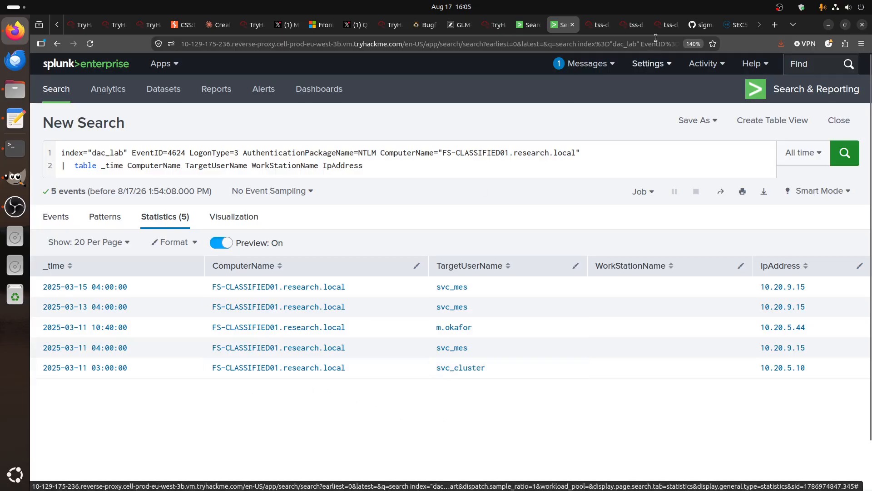
pyautogui.click(665, 25)
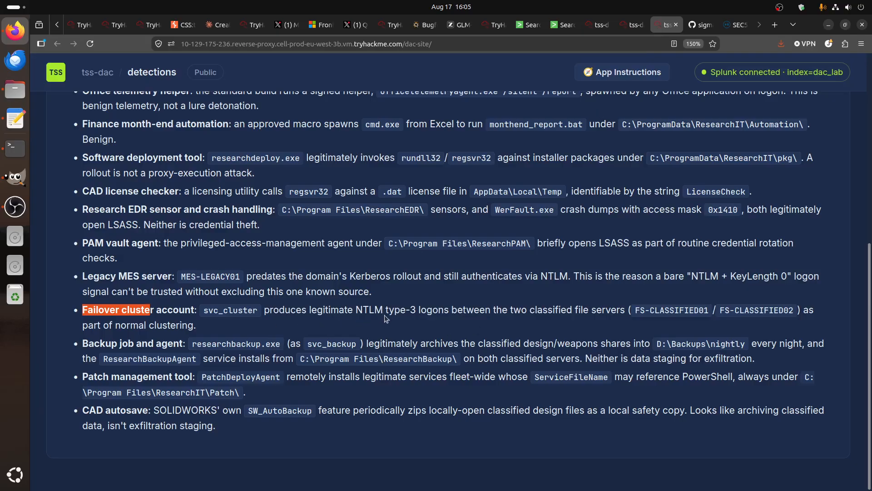
pyautogui.moveTo(415, 310); pyautogui.dragTo(358, 310)
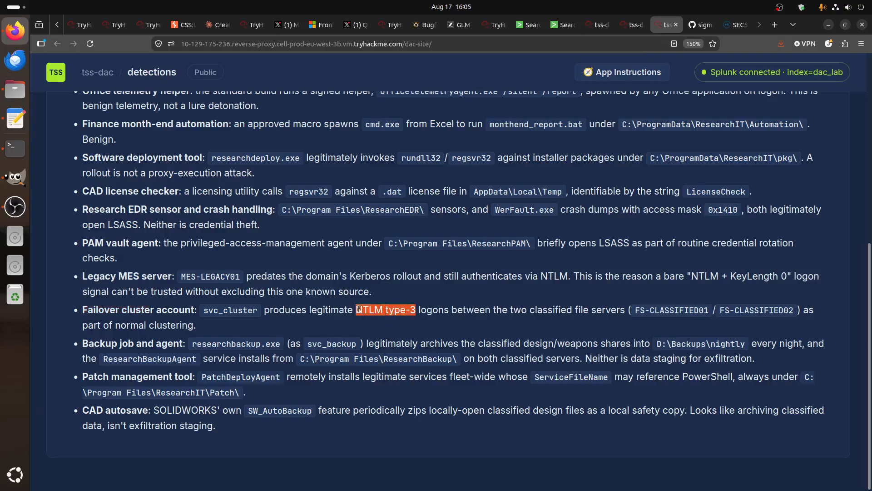
pyautogui.click(687, 323)
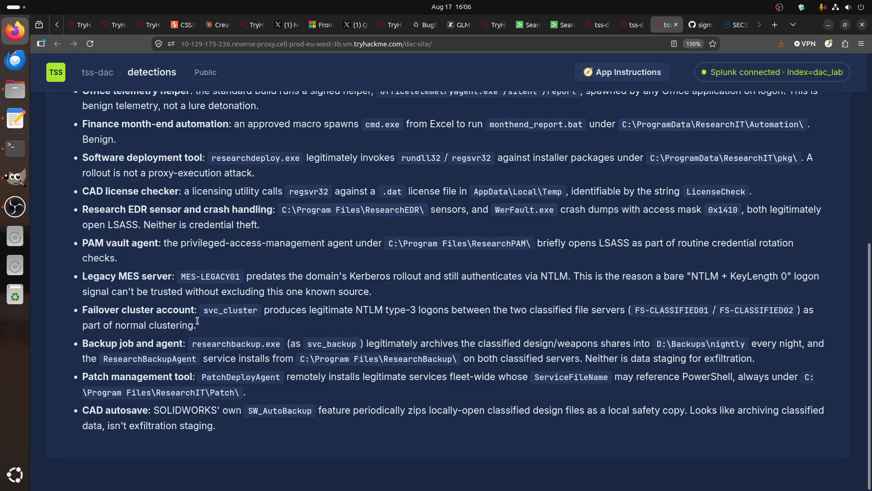
pyautogui.moveTo(416, 310); pyautogui.dragTo(402, 307)
pyautogui.click(632, 26)
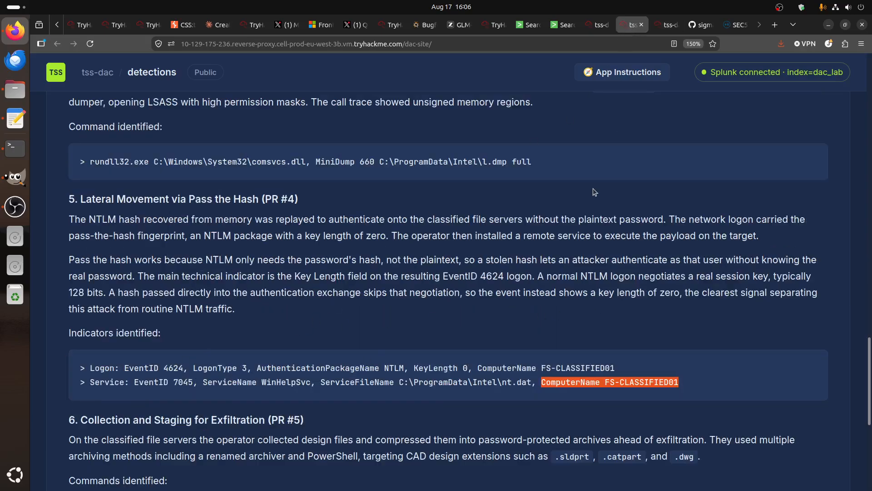
# Add the conditions EventID: 4624 and LogonType: 3 under filter_fail_cluster, copied from the existing rule blocks
pyautogui.click(596, 25)
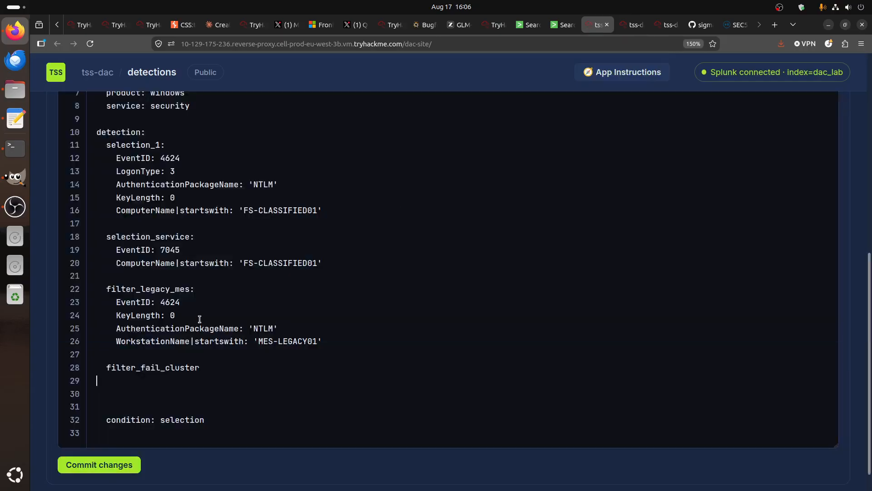
pyautogui.moveTo(116, 301); pyautogui.dragTo(186, 298)
pyautogui.hotkey('ctrl', 'c')
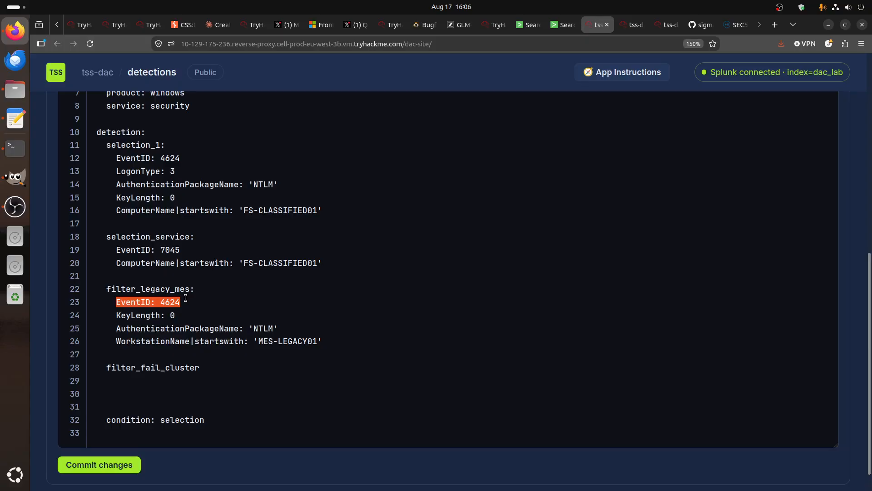
pyautogui.click(154, 381)
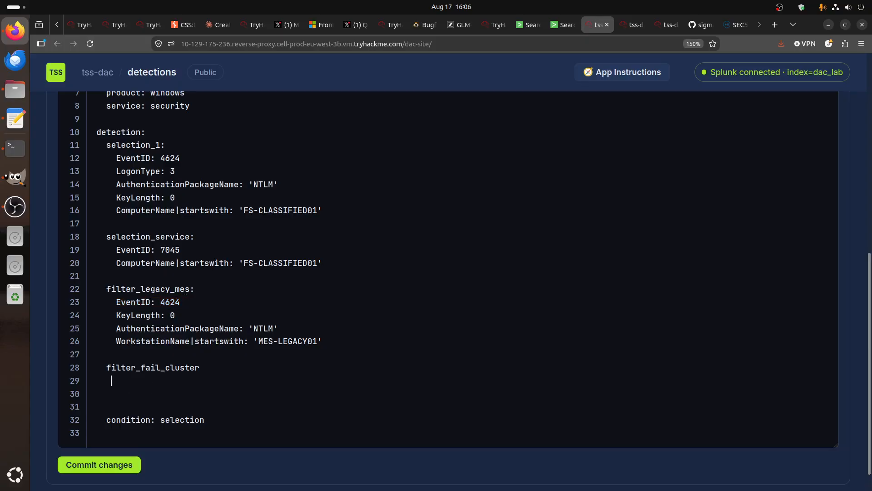
pyautogui.hotkey('ctrl', 'v')
pyautogui.moveTo(116, 171); pyautogui.dragTo(179, 177)
pyautogui.hotkey('ctrl', 'c')
pyautogui.click(196, 376)
pyautogui.press('Return')
pyautogui.hotkey('ctrl', 'v')
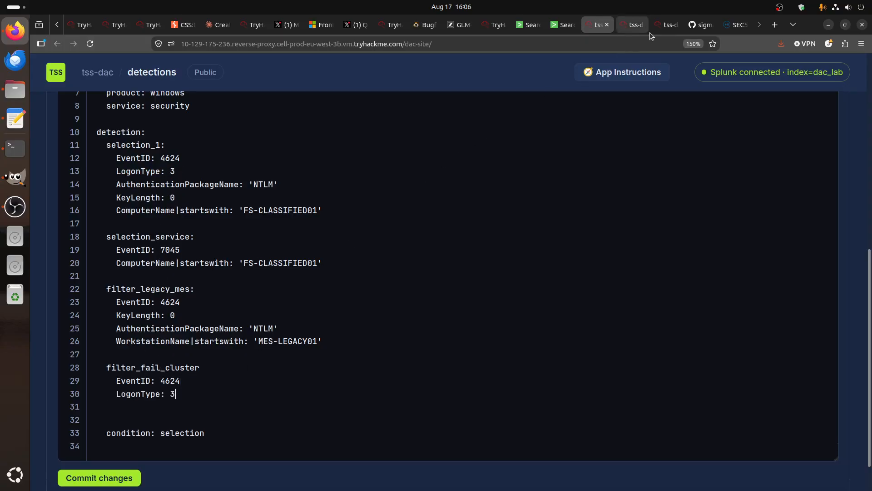
# Consult the failover cluster note and add ComputerName|startswith: 'FS-CLASSIFIED01' to filter_fail_cluster, copied from selection_service
pyautogui.click(665, 25)
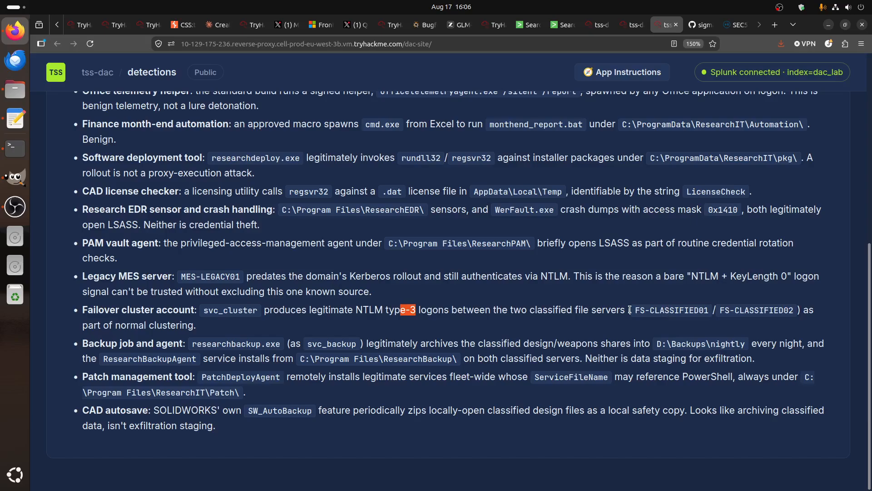
pyautogui.hotkey('ctrl', 'pageup')
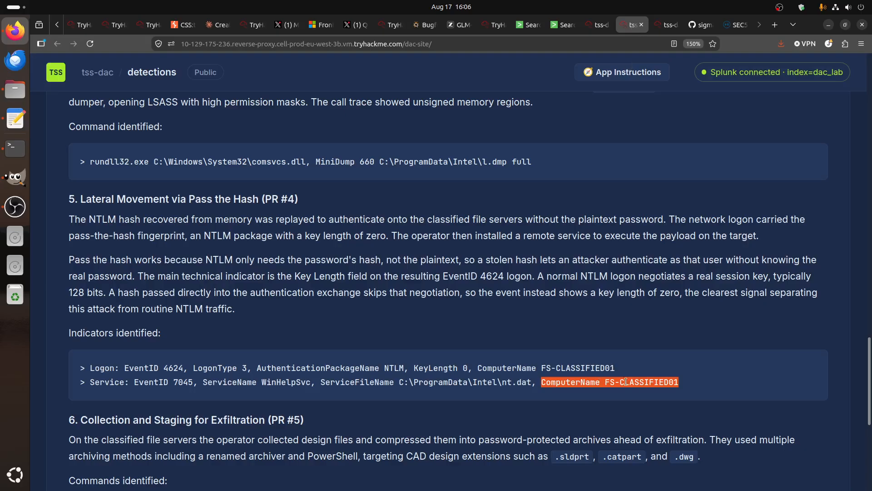
pyautogui.click(596, 25)
pyautogui.moveTo(117, 263); pyautogui.dragTo(325, 263)
pyautogui.hotkey('ctrl', 'c')
pyautogui.click(204, 392)
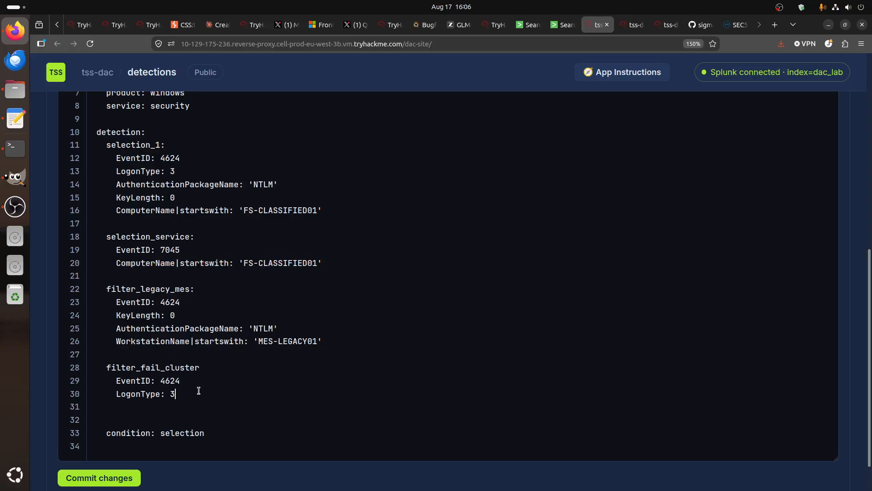
pyautogui.press('Return')
pyautogui.hotkey('ctrl', 'v')
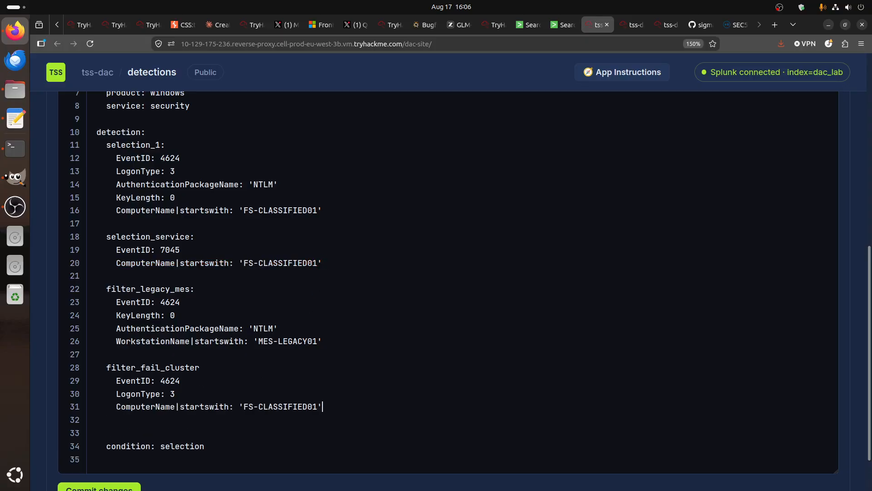
# Turn the ComputerName condition in filter_fail_cluster into a list of 'FS-CLASSIFIED01' and 'FS-CLASSIFIED02'
pyautogui.click(239, 407)
pyautogui.press('Return')
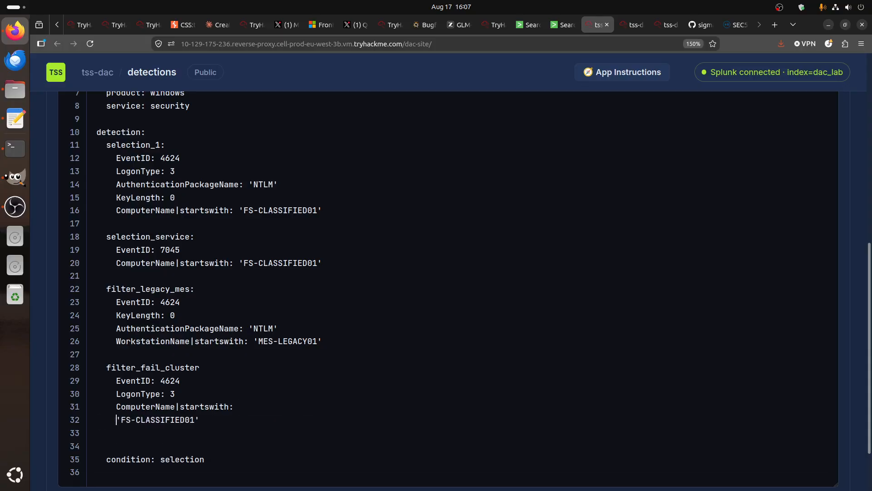
pyautogui.write('-')
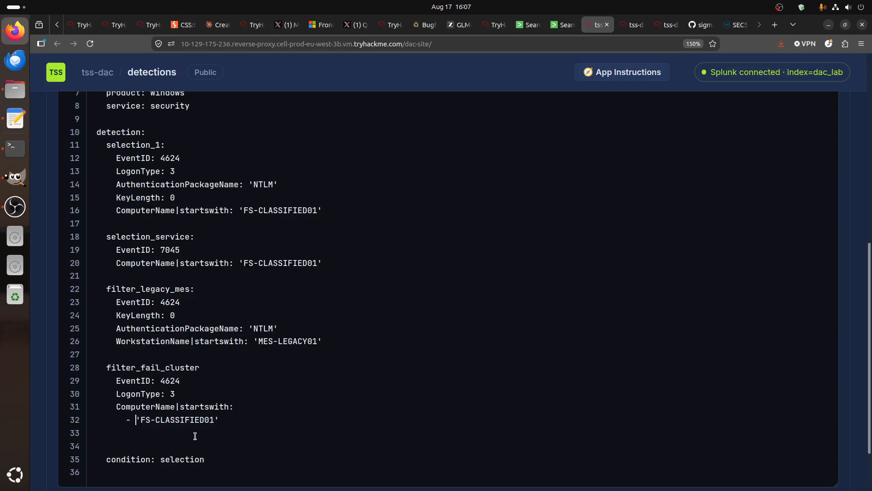
pyautogui.moveTo(218, 419); pyautogui.dragTo(127, 419)
pyautogui.hotkey('ctrl', 'c')
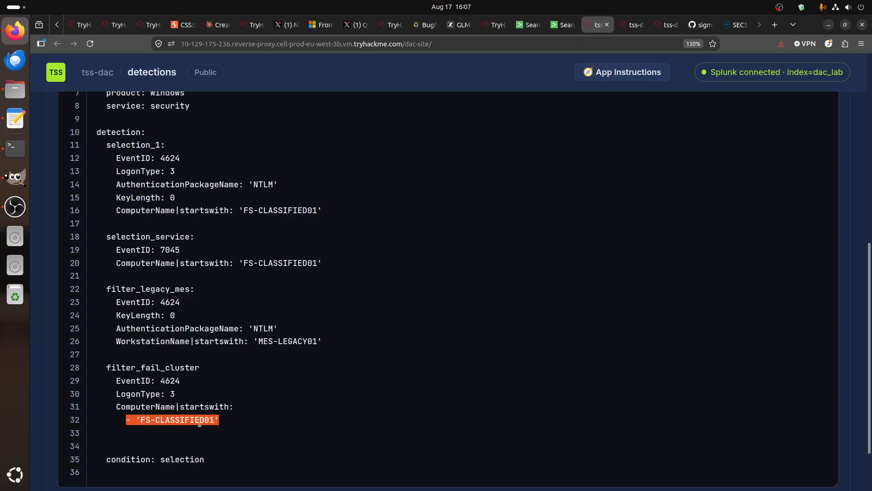
pyautogui.click(240, 417)
pyautogui.press('Return')
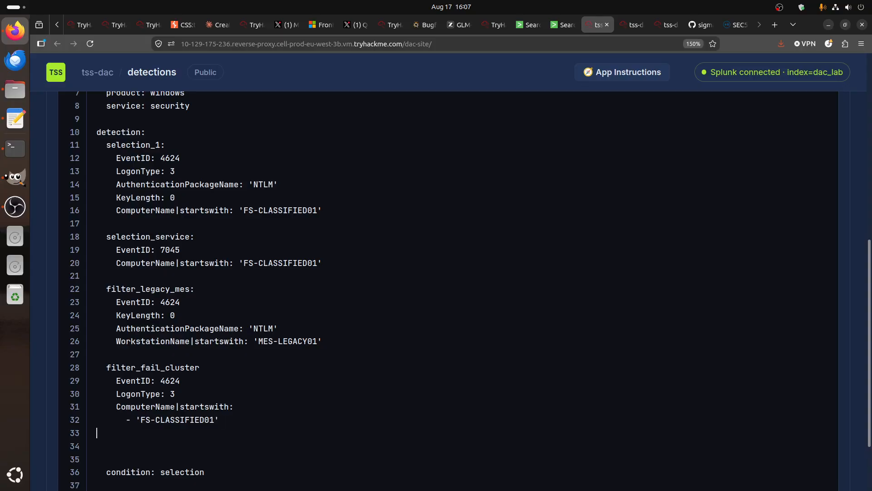
pyautogui.hotkey('ctrl', 'v')
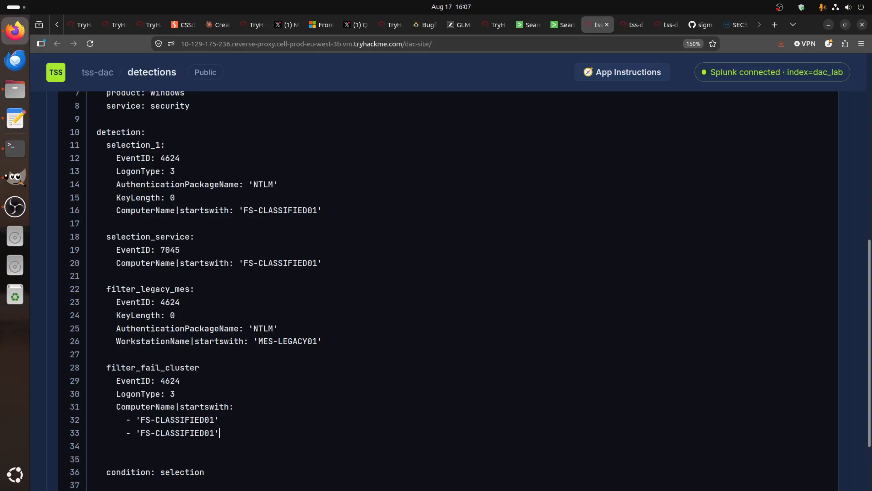
pyautogui.click(209, 434)
pyautogui.press('Delete')
pyautogui.write('2')
# Check the cluster account in the Splunk results and add TargetUserName: 'svc_cluster' below LogonType in filter_fail_cluster
pyautogui.click(561, 25)
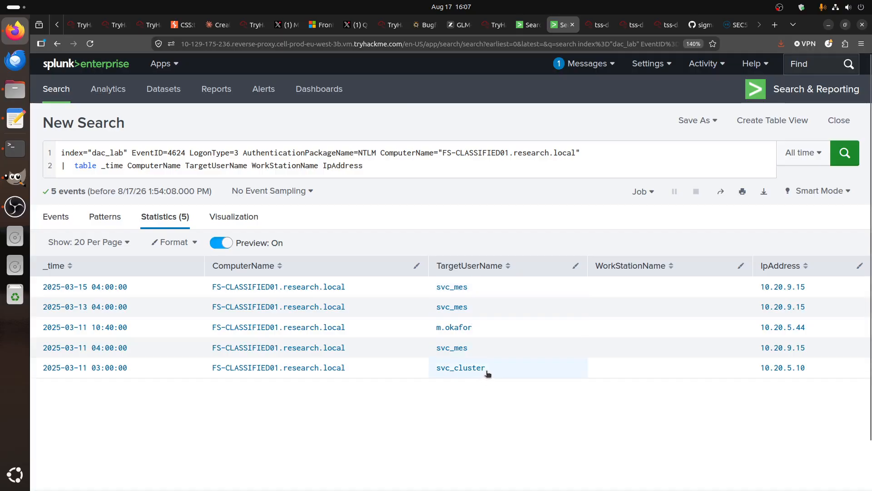
pyautogui.moveTo(488, 373); pyautogui.dragTo(438, 372)
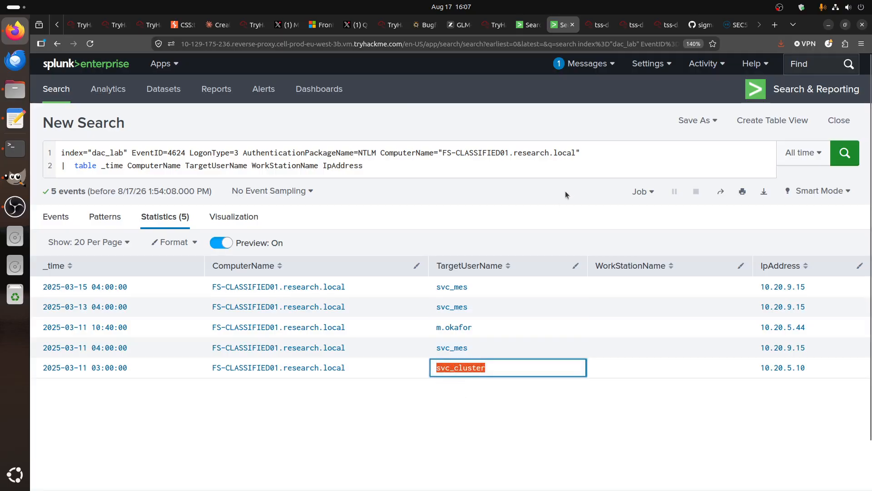
pyautogui.click(595, 26)
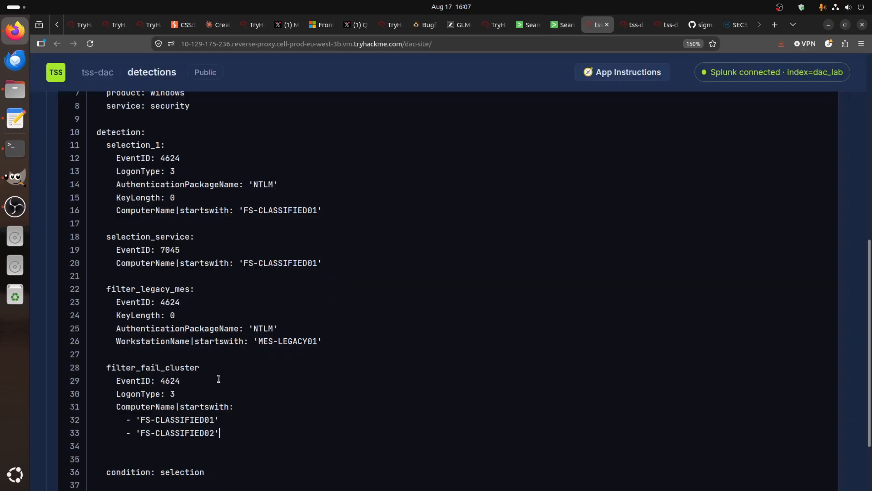
pyautogui.click(190, 394)
pyautogui.press('Return')
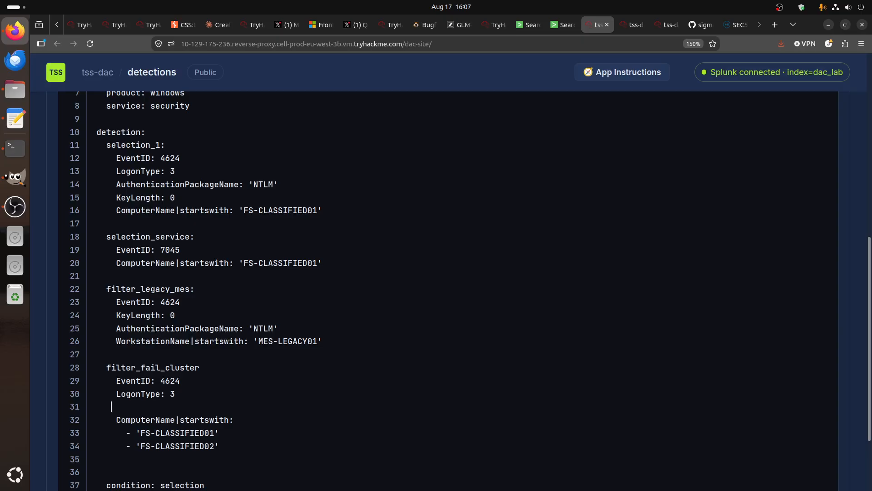
pyautogui.write("TargetUserName: 'svc_cluster")
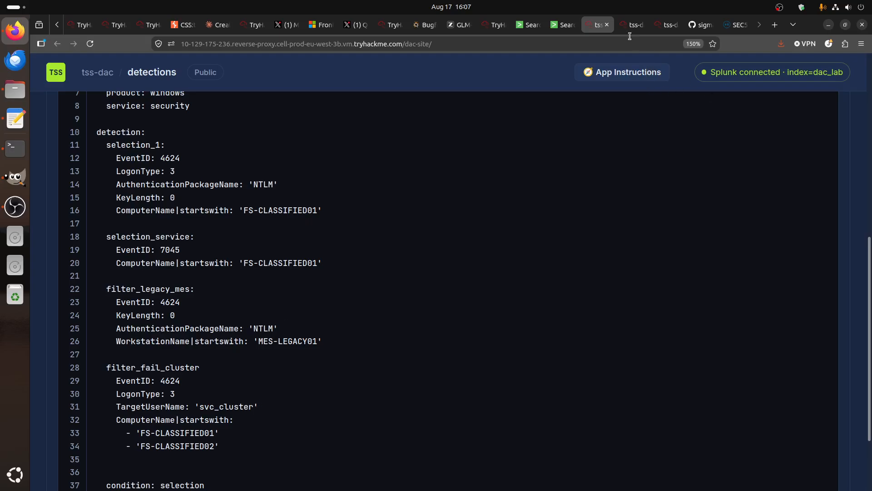
# Examine the backup job and agent note's account and service details alongside the EventID 7045 service indicators of the pass-the-hash section
pyautogui.click(653, 26)
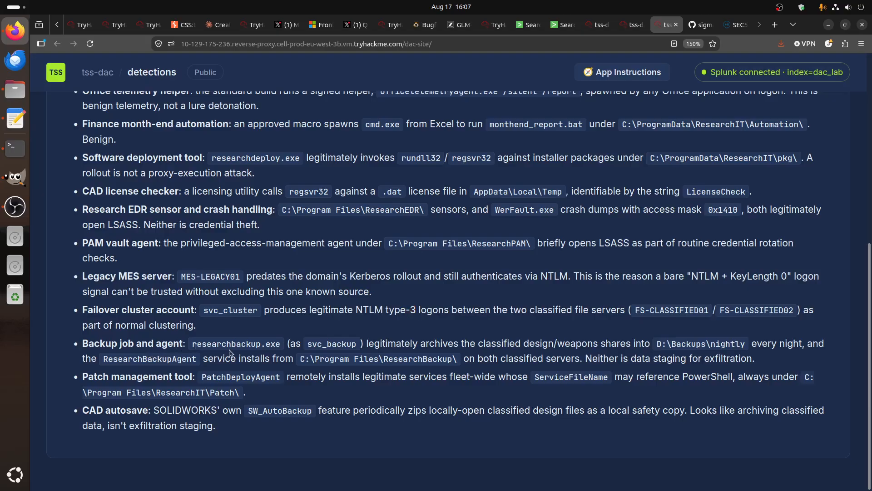
pyautogui.moveTo(358, 344); pyautogui.dragTo(307, 346)
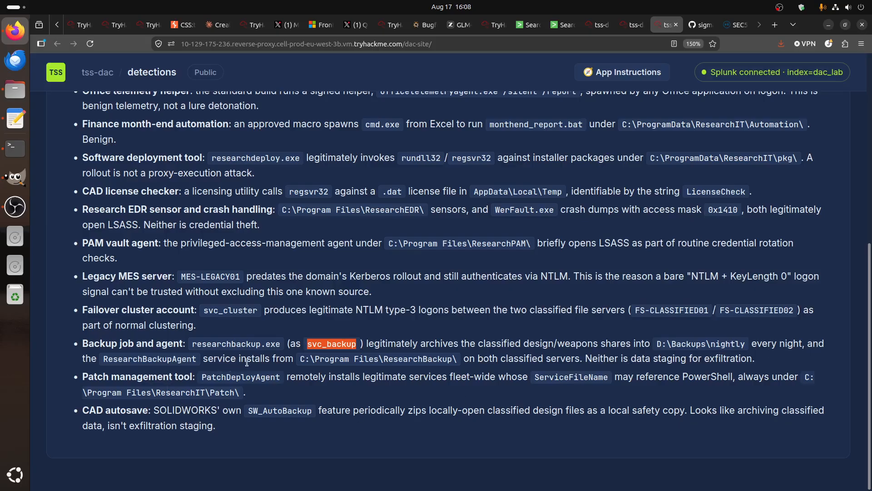
pyautogui.moveTo(236, 358); pyautogui.dragTo(201, 358)
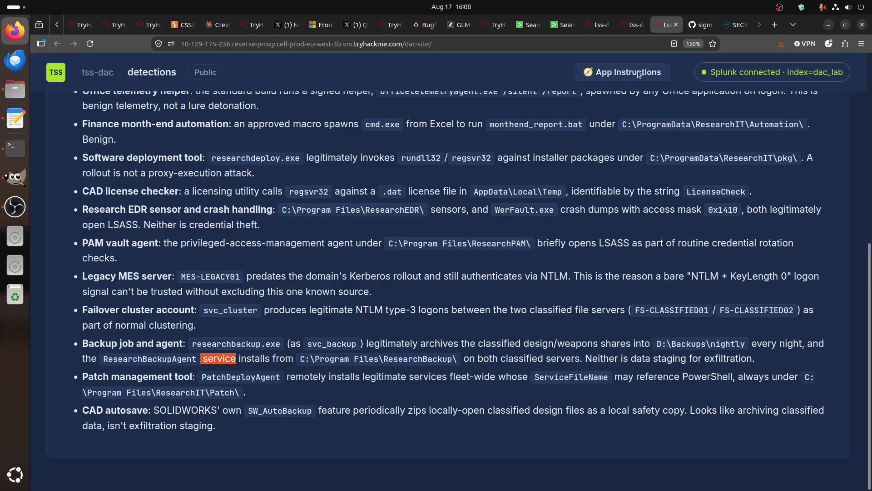
pyautogui.click(633, 24)
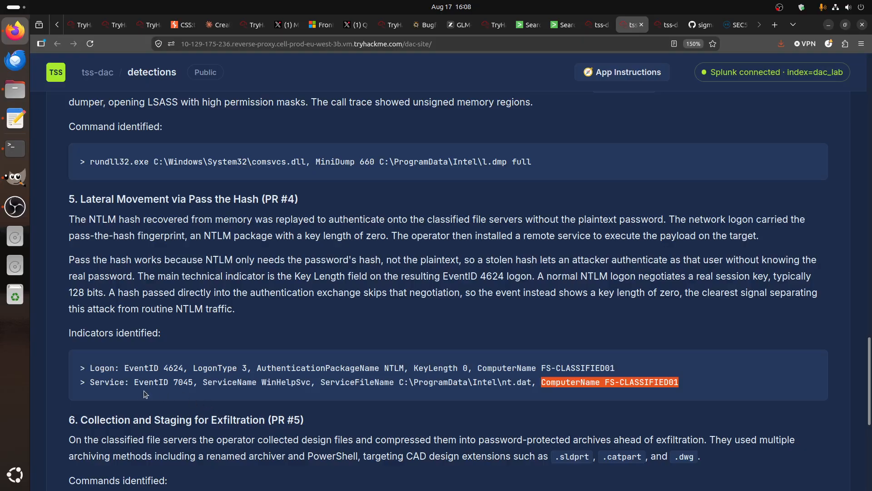
pyautogui.moveTo(95, 382); pyautogui.dragTo(691, 386)
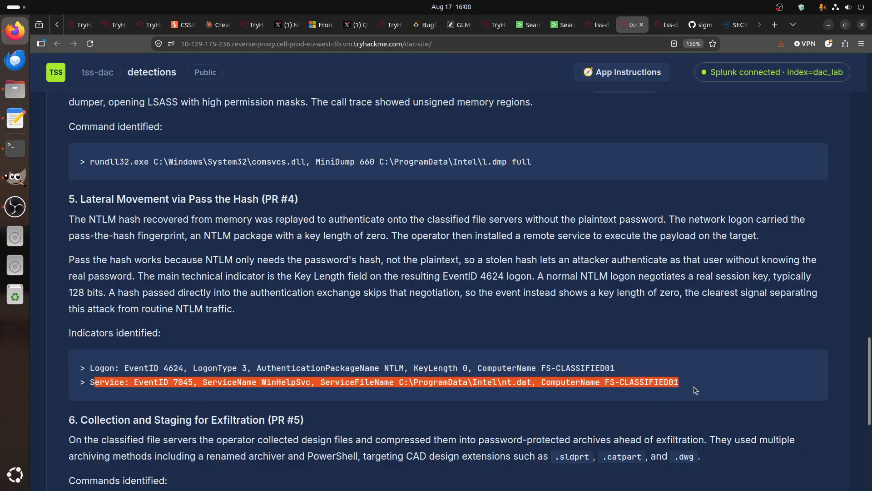
pyautogui.click(662, 25)
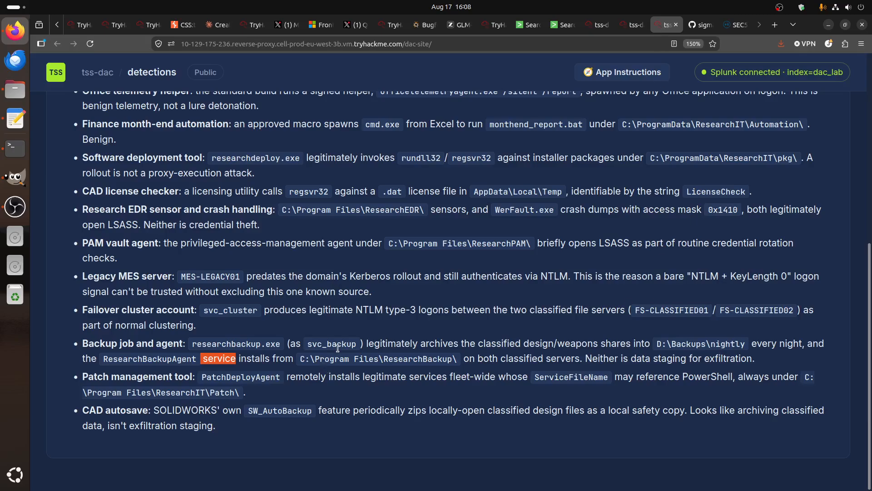
pyautogui.moveTo(358, 346); pyautogui.dragTo(309, 344)
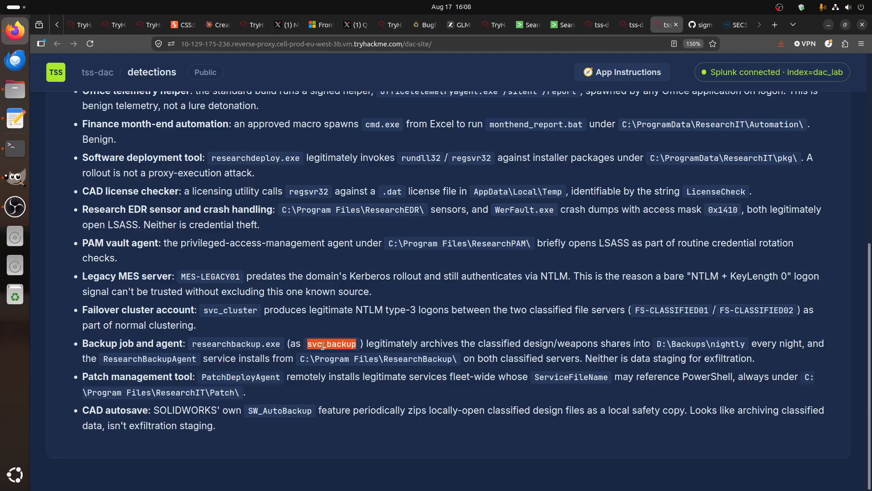
# Search the dac_lab index in Splunk for *svc_backup*, keeping the existing table columns
pyautogui.click(563, 24)
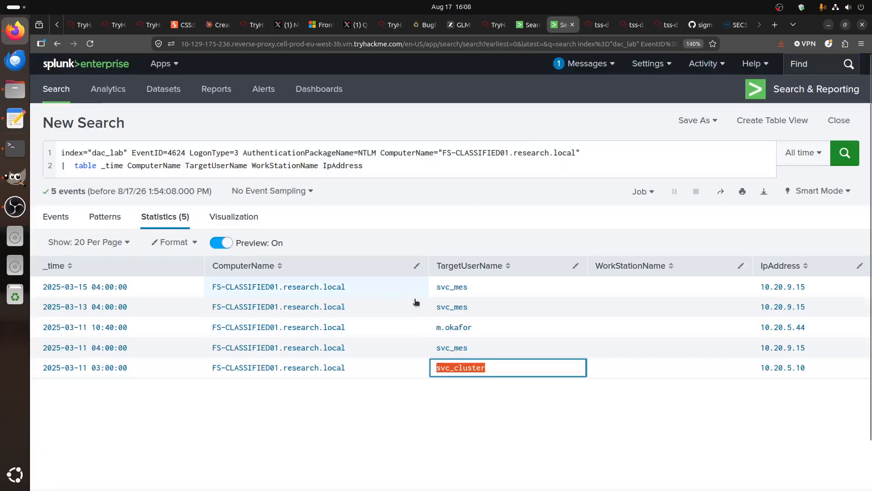
pyautogui.click(422, 409)
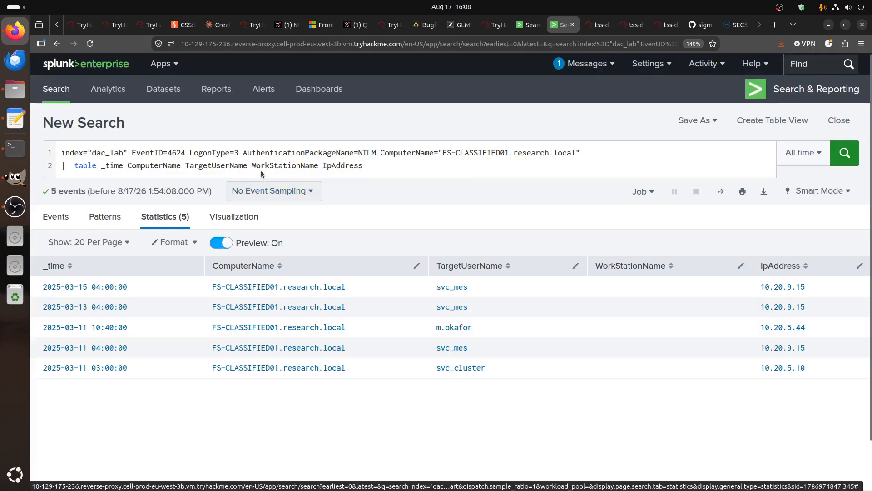
pyautogui.click(130, 151)
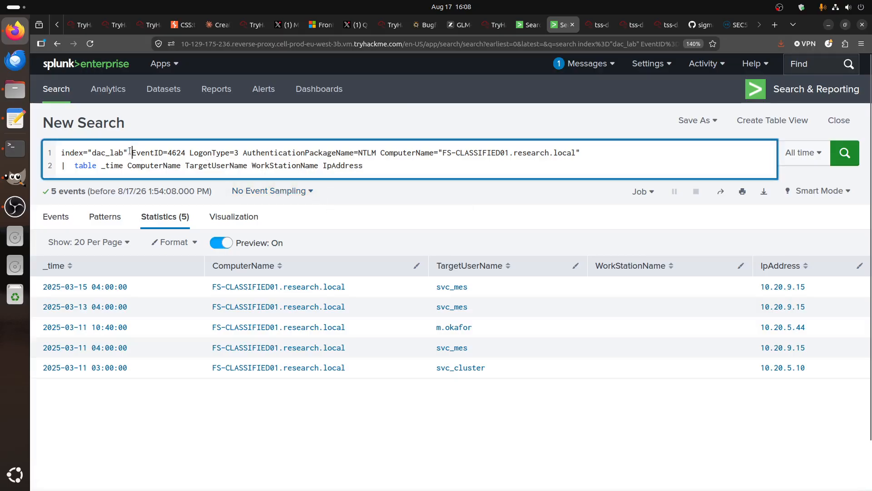
pyautogui.moveTo(131, 152); pyautogui.dragTo(619, 150)
pyautogui.write('*svc_backup*')
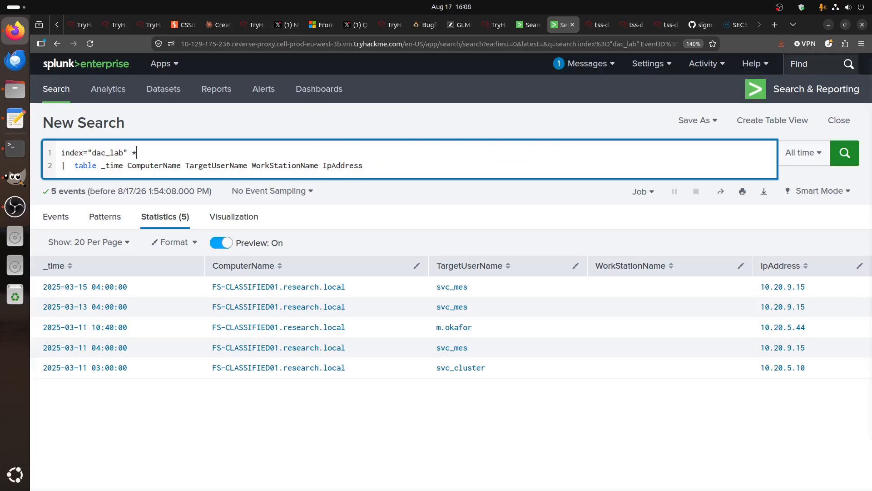
pyautogui.press('Return')
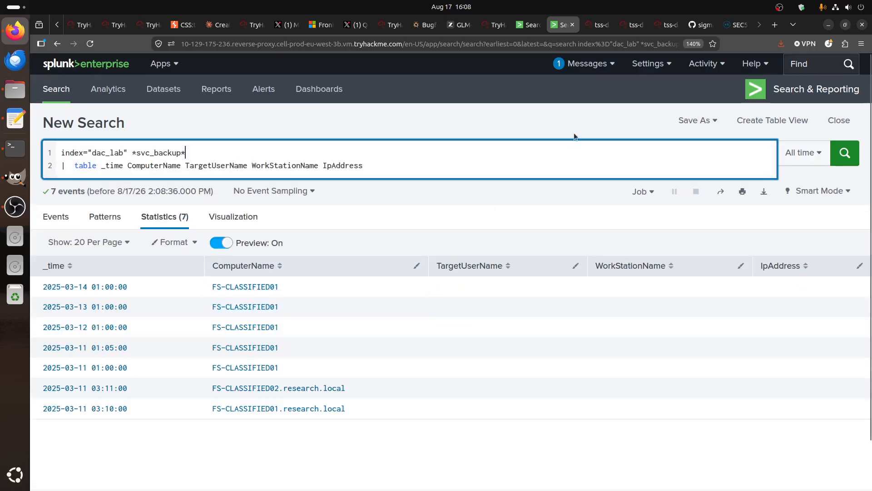
# Add a filter_service_backup block with EventID: 7045 below filter_fail_cluster in the Sigma rule
pyautogui.click(596, 27)
pyautogui.scroll(-3, 359, 372)
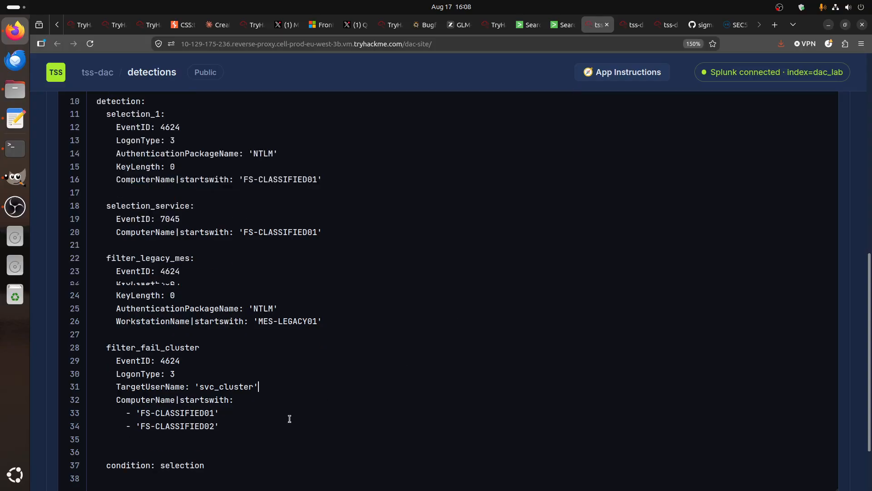
pyautogui.click(177, 367)
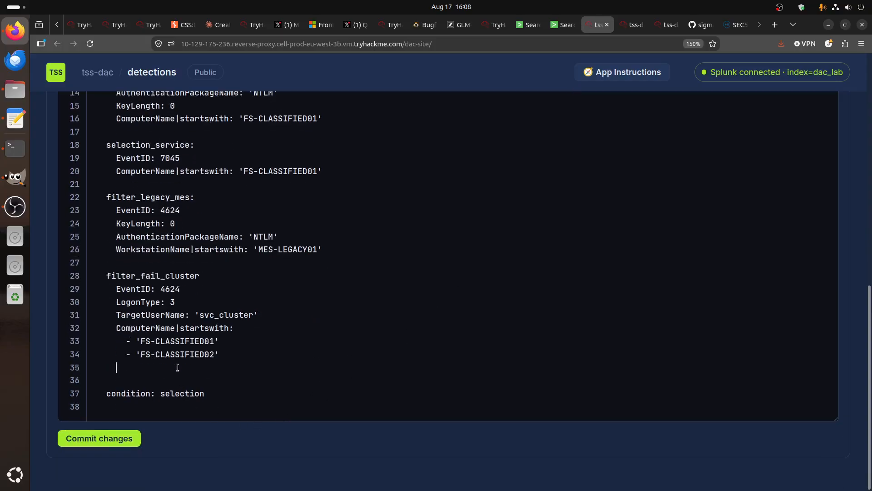
pyautogui.press('Return')
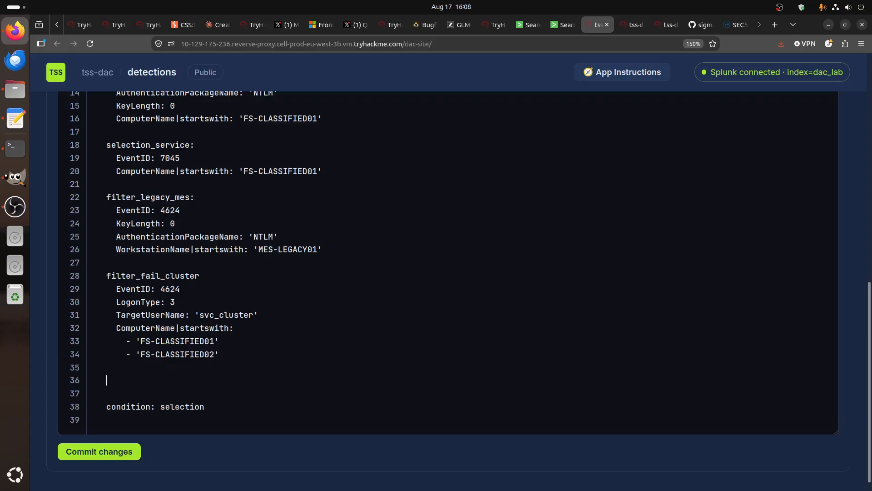
pyautogui.write('filter_service_backup')
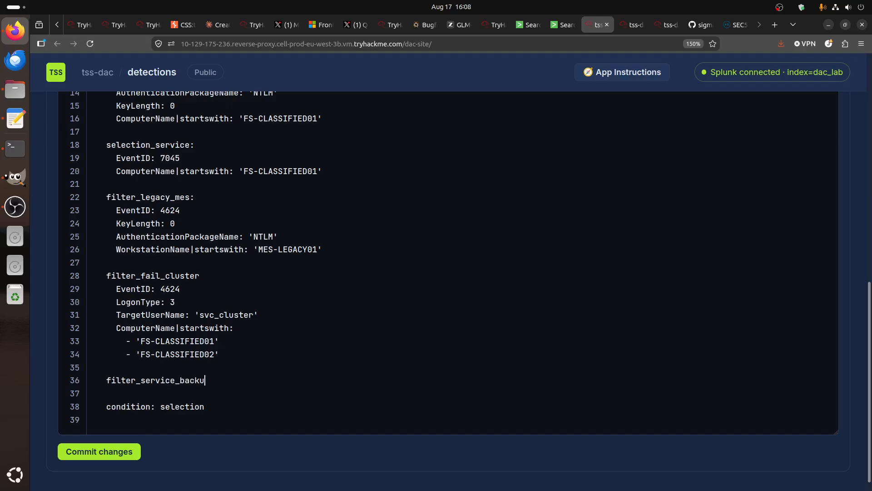
pyautogui.press('Return')
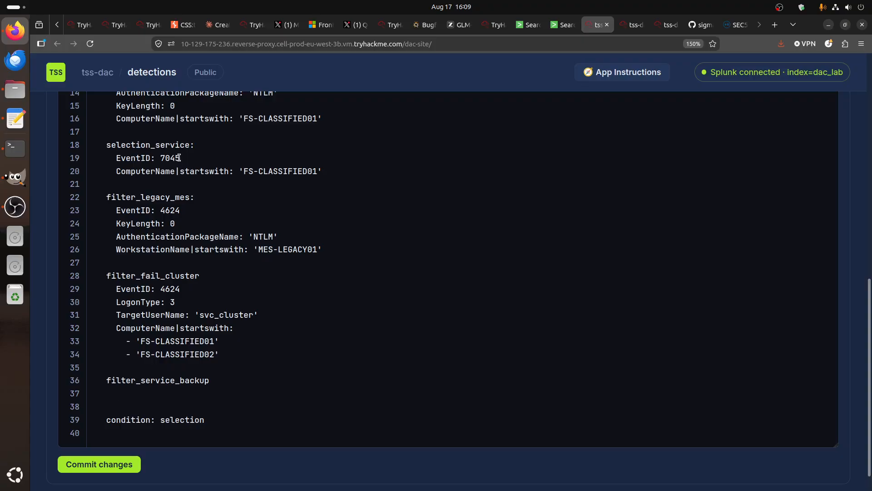
pyautogui.moveTo(180, 158); pyautogui.dragTo(118, 160)
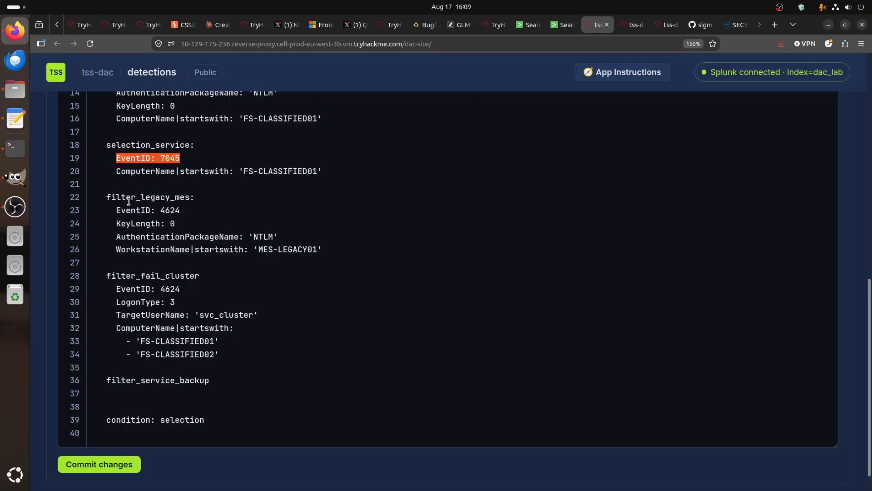
pyautogui.click(171, 393)
pyautogui.write('EventID: 7045')
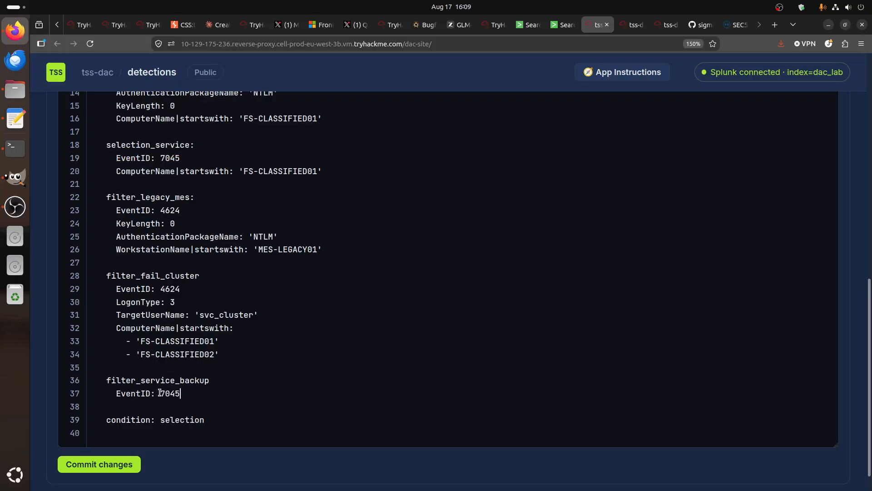
pyautogui.click(326, 172)
pyautogui.hotkey('shift', 'Home')
pyautogui.hotkey('shift', 'Up')
pyautogui.hotkey('shift', 'Up')
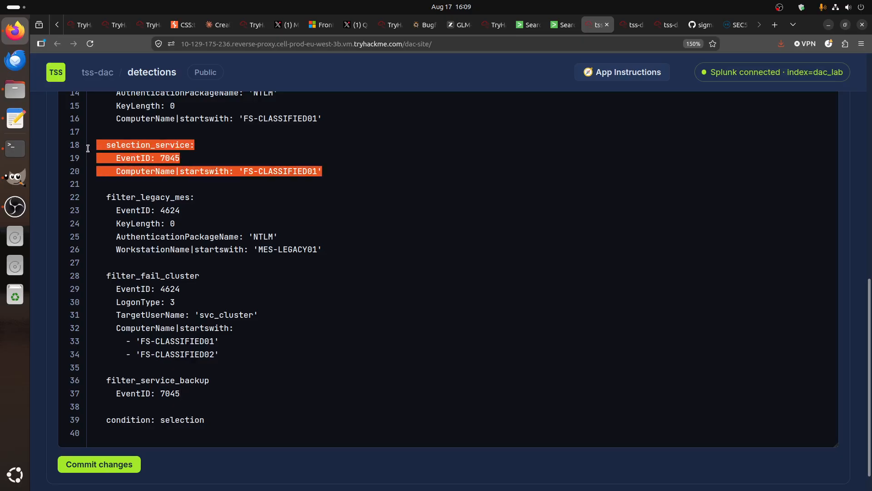
pyautogui.click(182, 172)
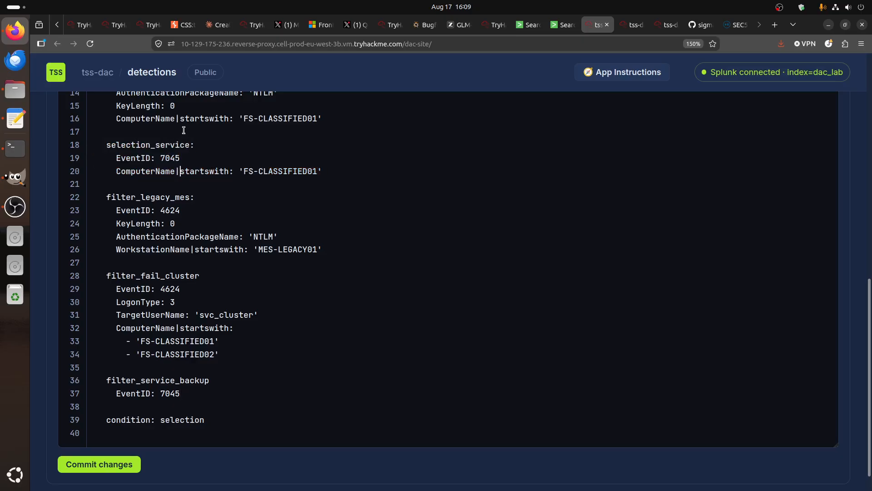
# Copy the backup agent's service name from the environment notes and add ServiceName: 'ResearchBackupAgent' below EventID in filter_service_backup
pyautogui.moveTo(183, 130); pyautogui.dragTo(349, 174)
pyautogui.click(161, 395)
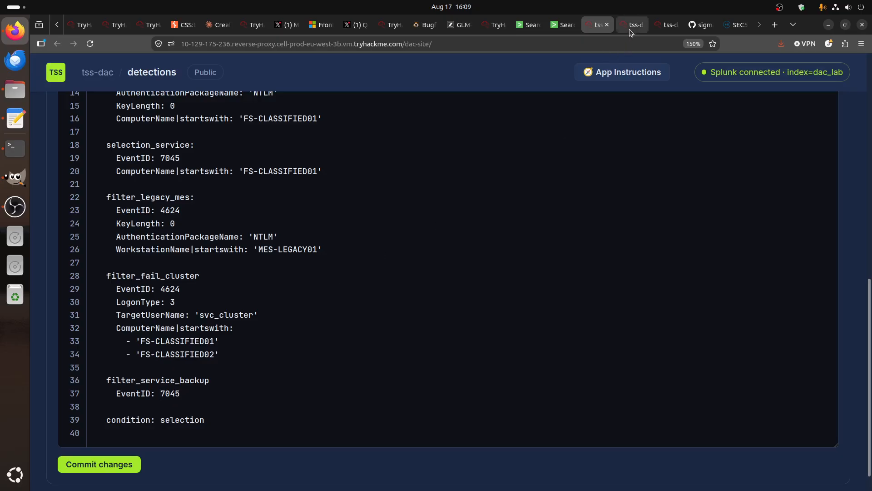
pyautogui.click(563, 25)
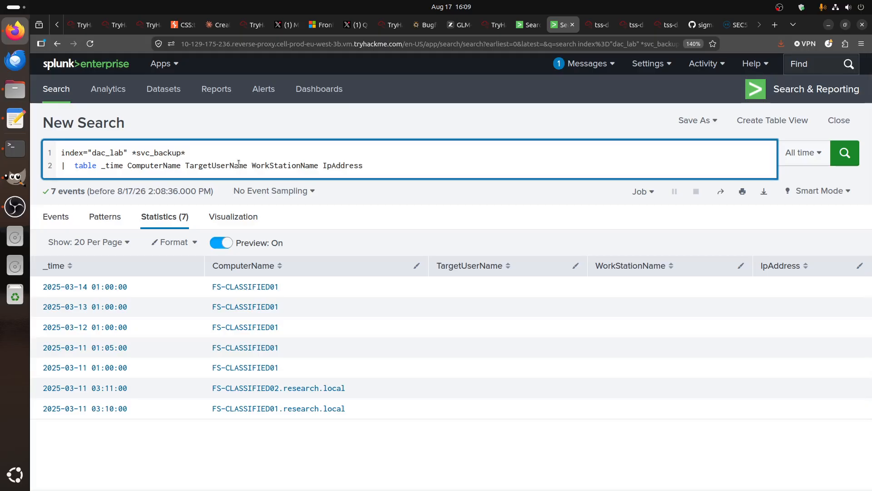
pyautogui.click(630, 29)
pyautogui.click(665, 25)
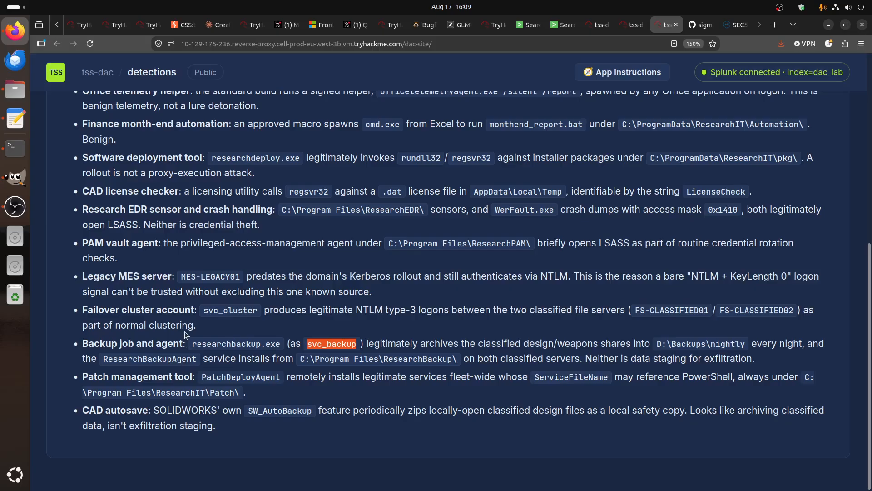
pyautogui.doubleClick(165, 362)
pyautogui.hotkey('ctrl', 'c')
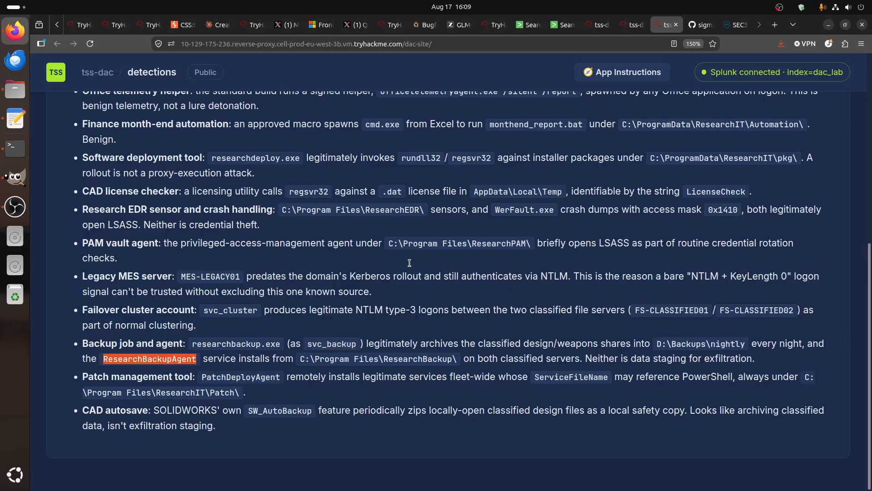
pyautogui.click(563, 24)
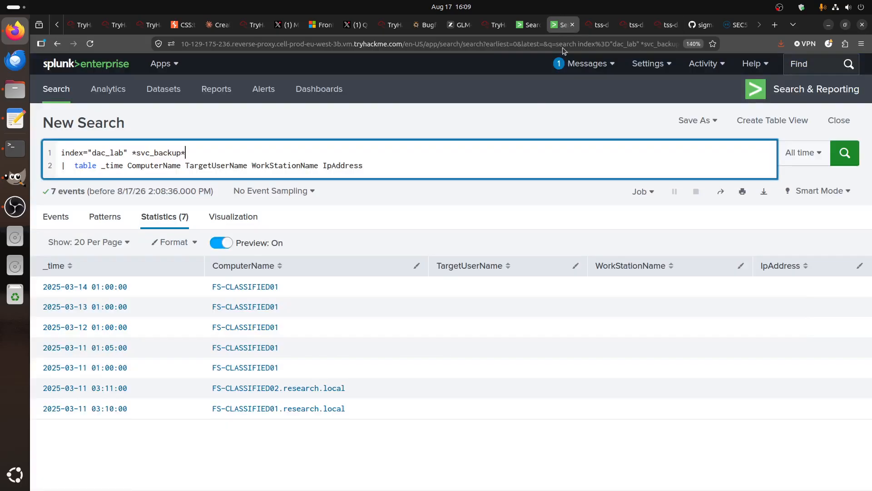
pyautogui.click(599, 19)
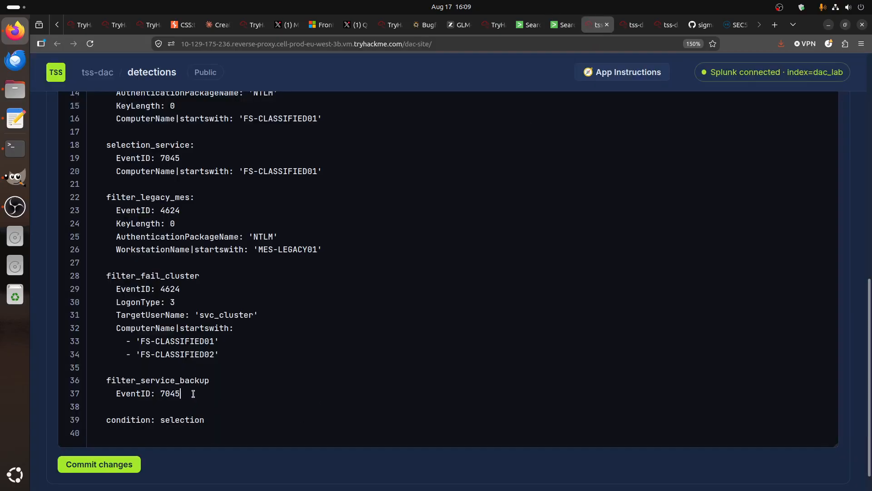
pyautogui.press('Return')
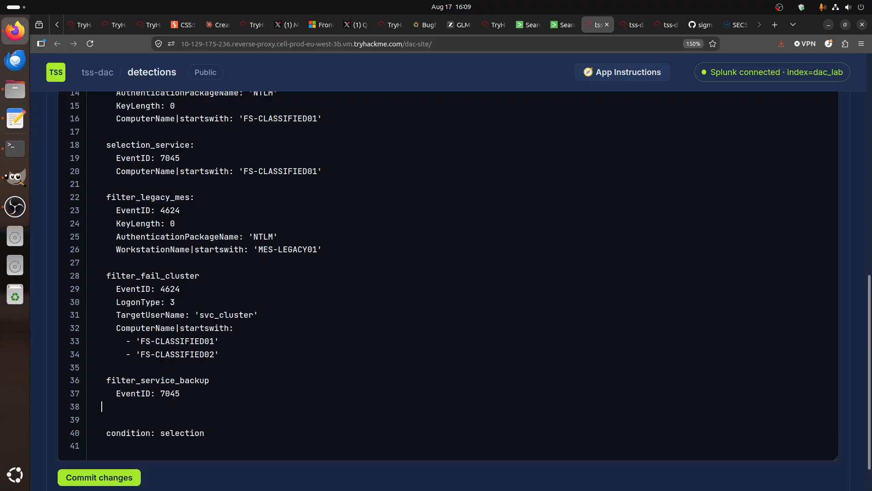
pyautogui.write("ServiceName: '")
pyautogui.hotkey('ctrl', 'v')
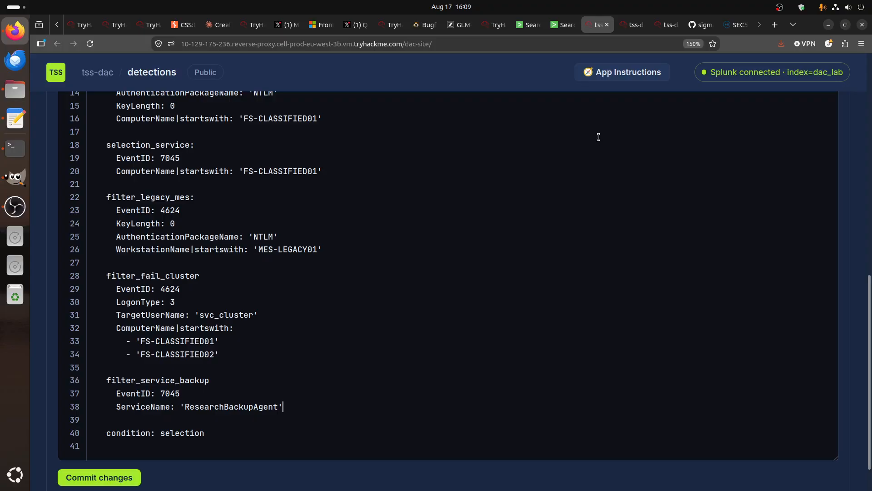
# Remove the table clause from the Splunk *svc_backup* query and rerun the search on the dac_lab index
pyautogui.click(634, 25)
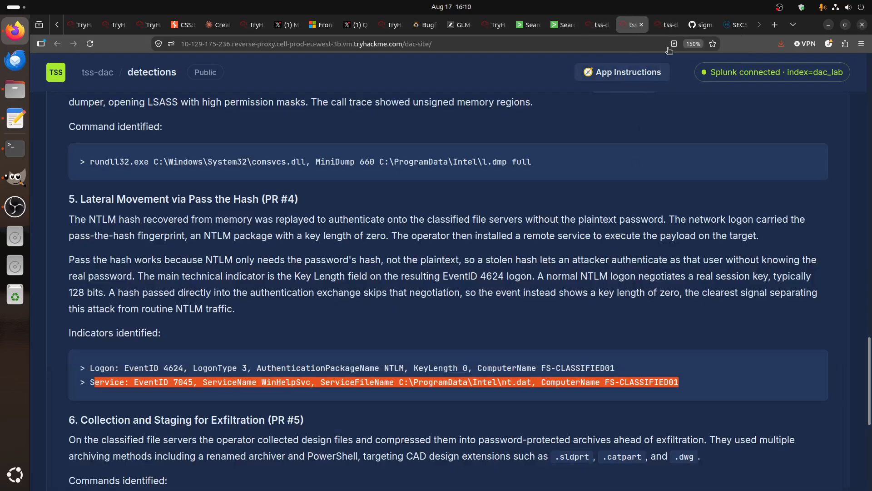
pyautogui.click(552, 27)
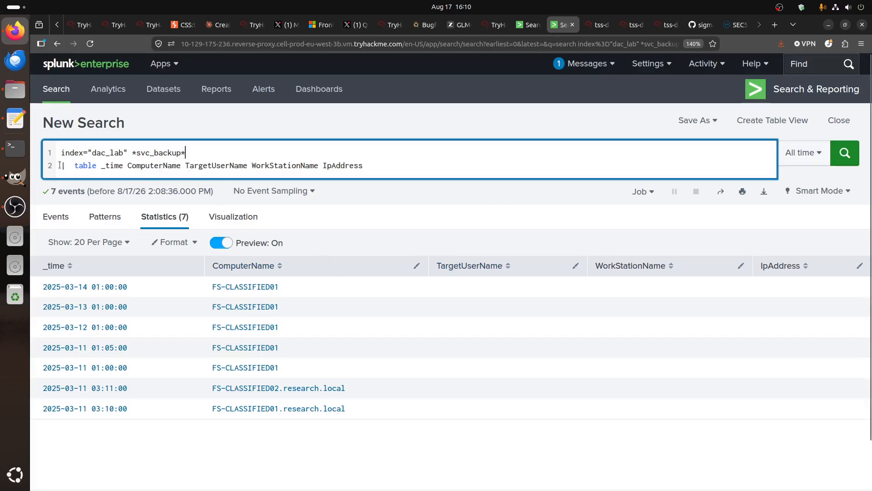
pyautogui.moveTo(60, 165); pyautogui.dragTo(470, 181)
pyautogui.press('BackSpace')
pyautogui.press('BackSpace')
pyautogui.press('Return')
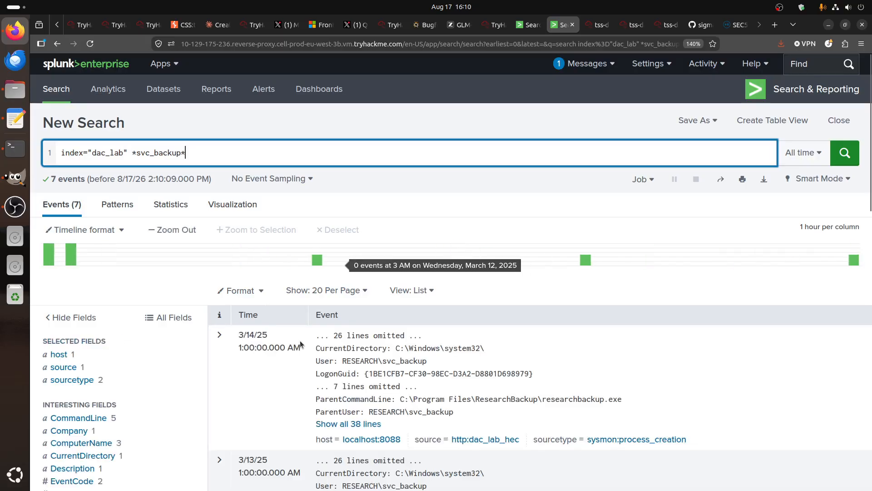
# Examine the CommandLine and ServiceFileName field values of the svc_backup events against the backup agent note and the pass-the-hash service indicators
pyautogui.scroll(-4, 300, 342)
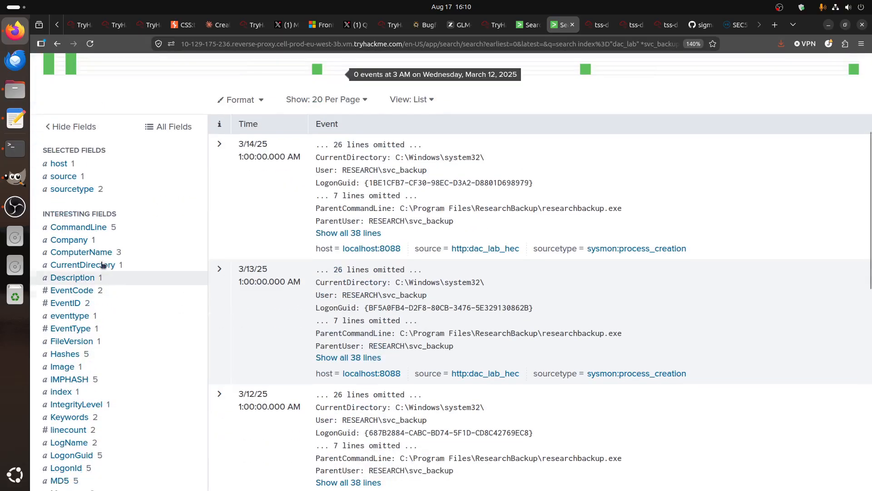
pyautogui.click(88, 229)
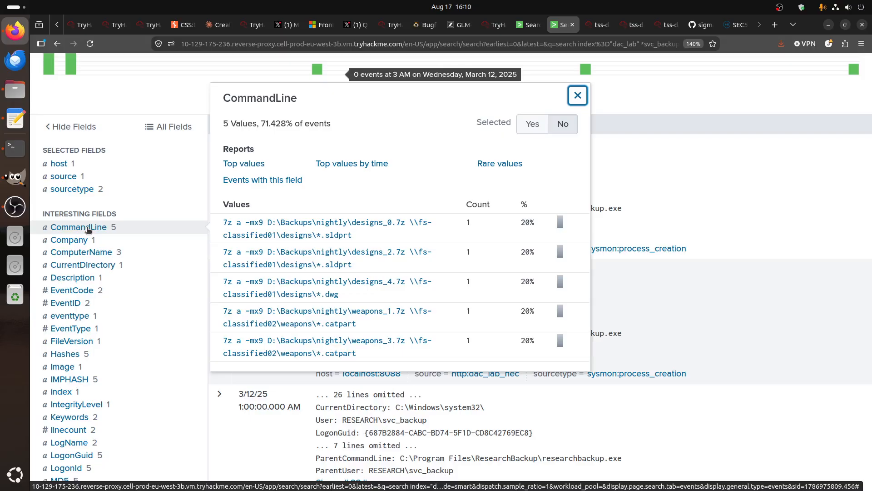
pyautogui.click(88, 229)
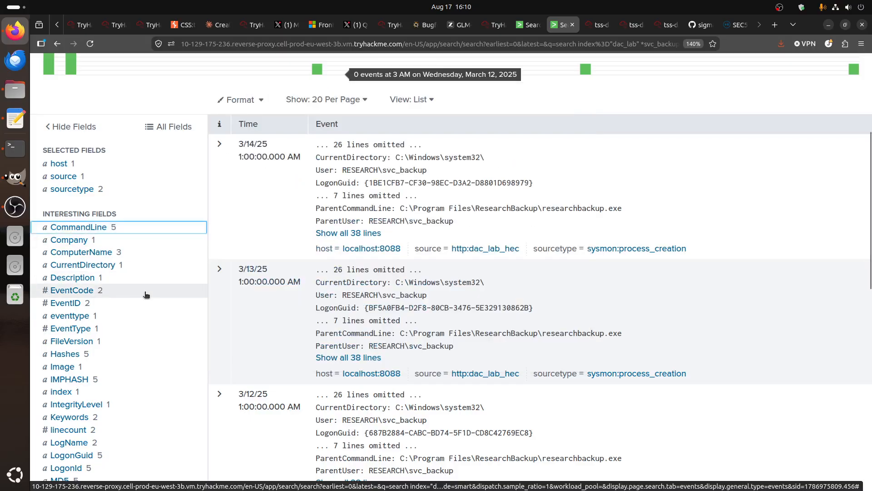
pyautogui.scroll(-5, 146, 295)
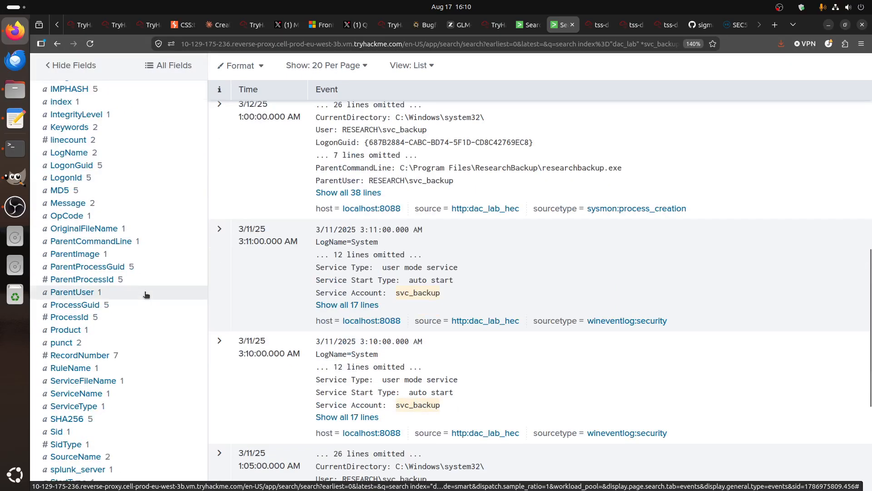
pyautogui.click(114, 382)
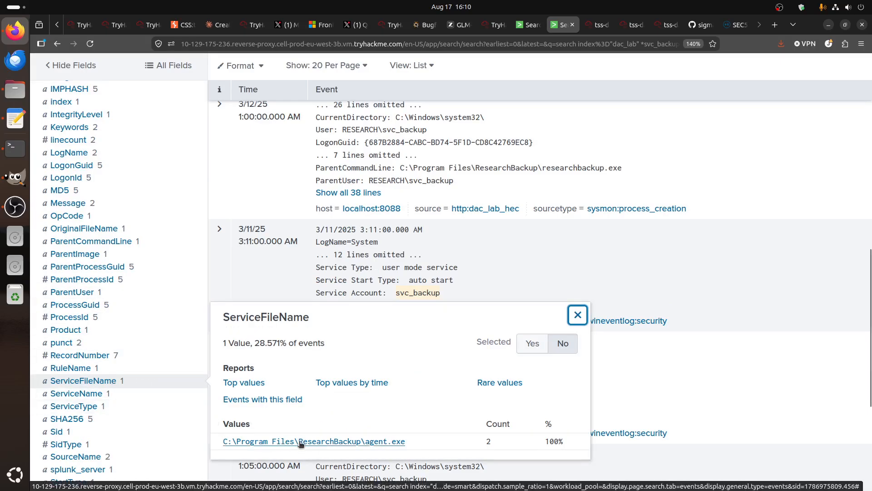
pyautogui.click(663, 25)
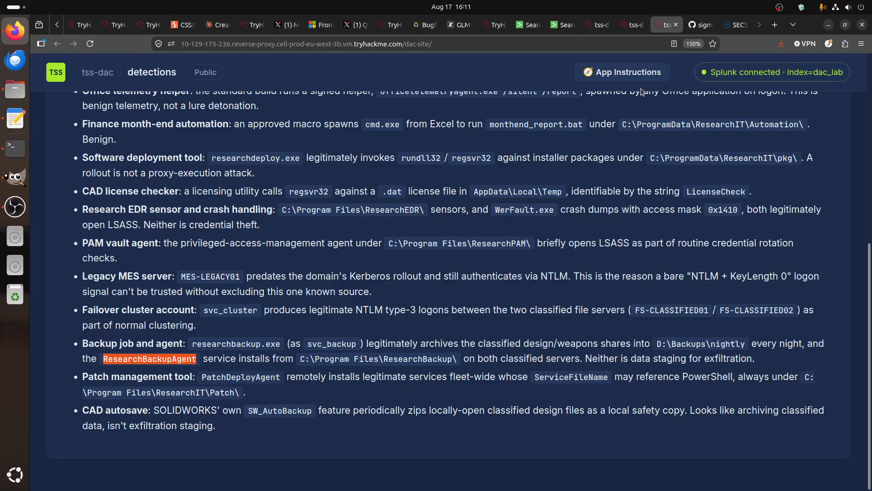
pyautogui.click(631, 28)
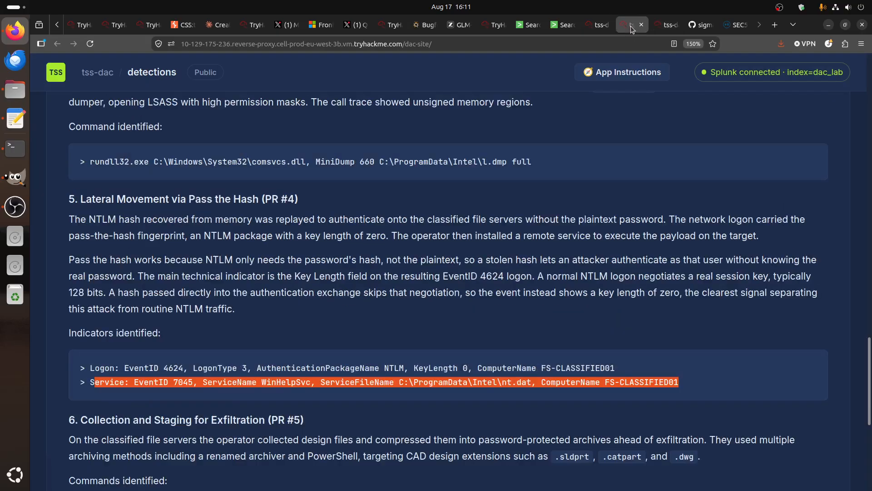
pyautogui.click(598, 28)
pyautogui.click(558, 29)
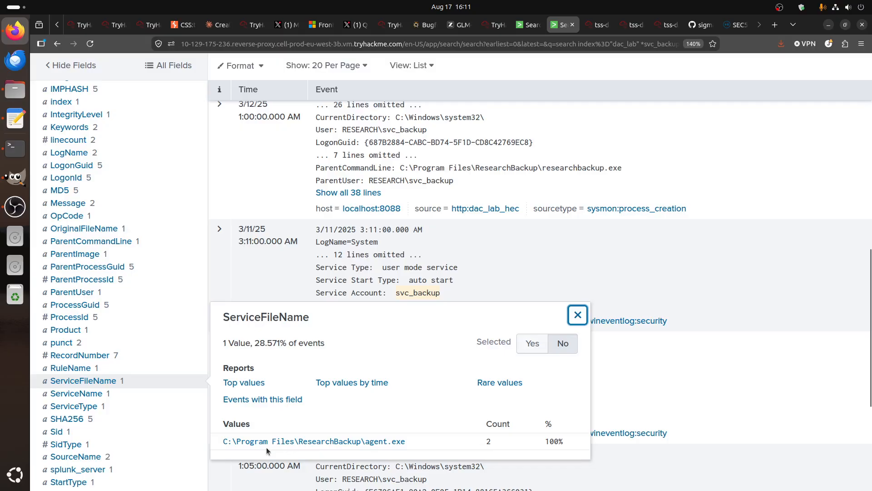
# Copy the service file path from Splunk and add ServiceFileName: 'C:\Program Files\ResearchBackup\agent.exe' below ServiceName in filter_service_backup
pyautogui.moveTo(220, 446); pyautogui.dragTo(443, 447)
pyautogui.hotkey('ctrl', 'c')
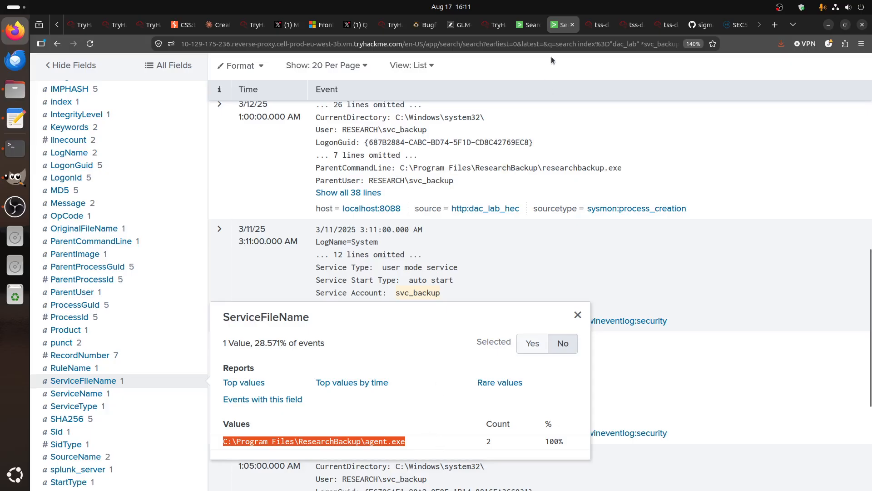
pyautogui.click(591, 27)
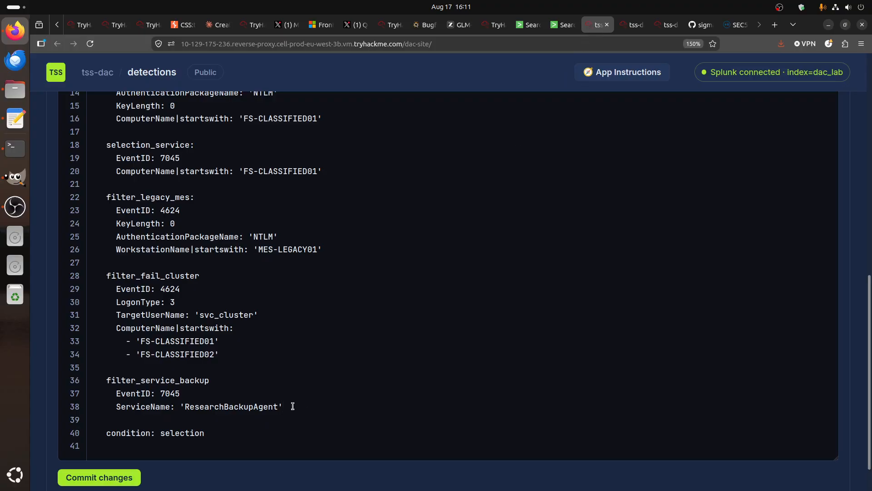
pyautogui.click(293, 406)
pyautogui.press('Return')
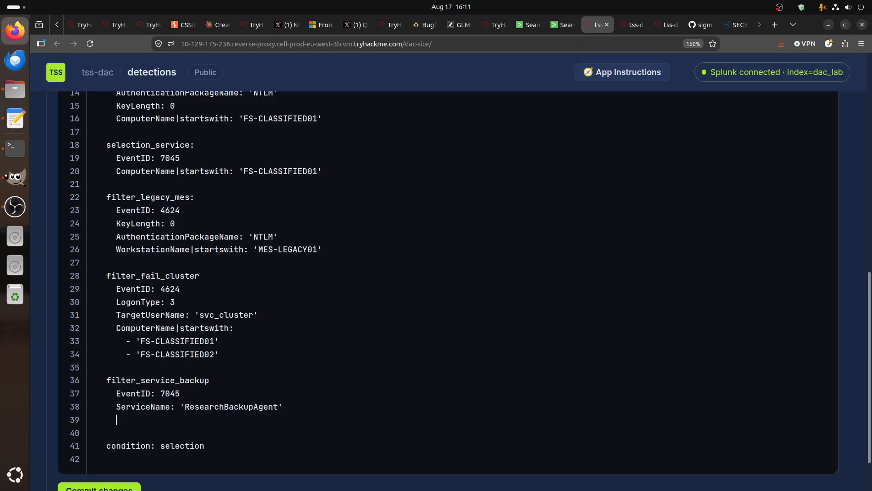
pyautogui.write('Service')
pyautogui.hotkey('ctrl', 'pageup')
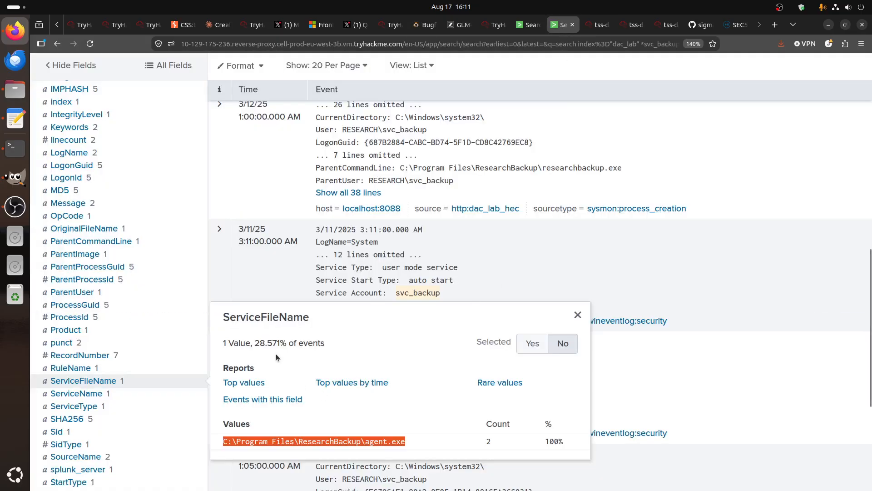
pyautogui.click(593, 28)
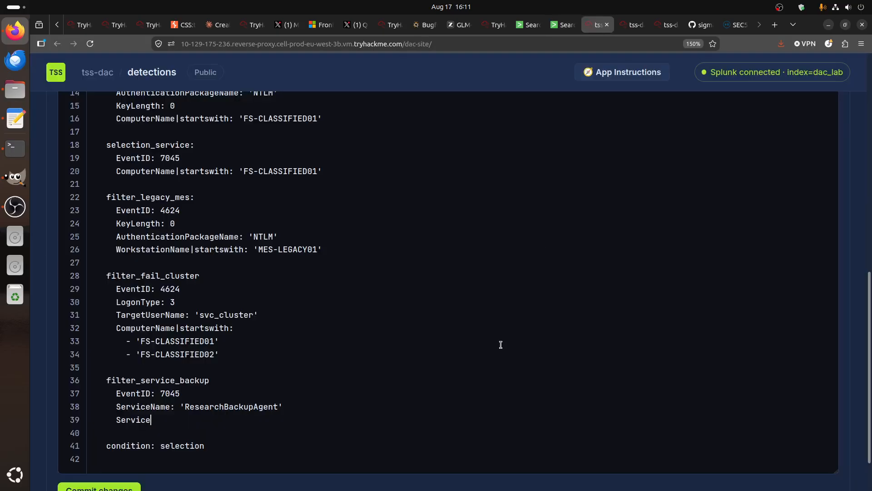
pyautogui.write('FileName')
pyautogui.press('BackSpace')
pyautogui.press('BackSpace')
pyautogui.hotkey('ctrl', 'v')
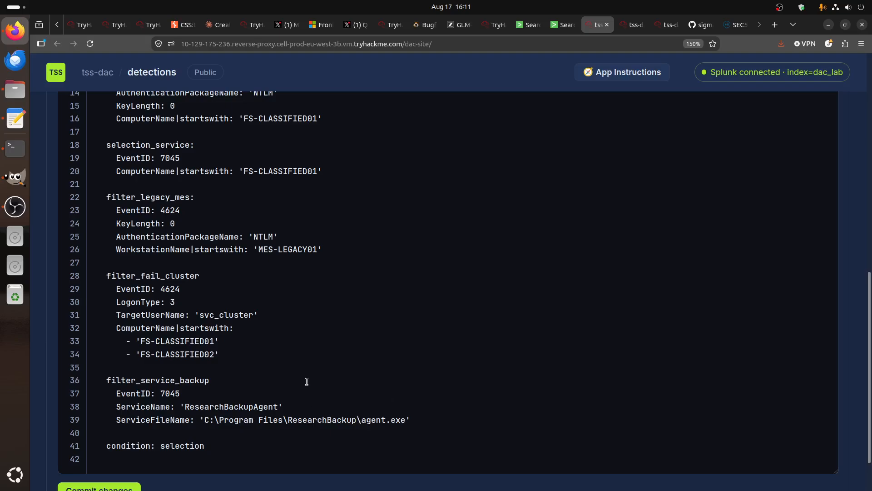
# Compare the filter_service_backup block with selection_service and with the backup job and agent note
pyautogui.moveTo(411, 420); pyautogui.dragTo(107, 380)
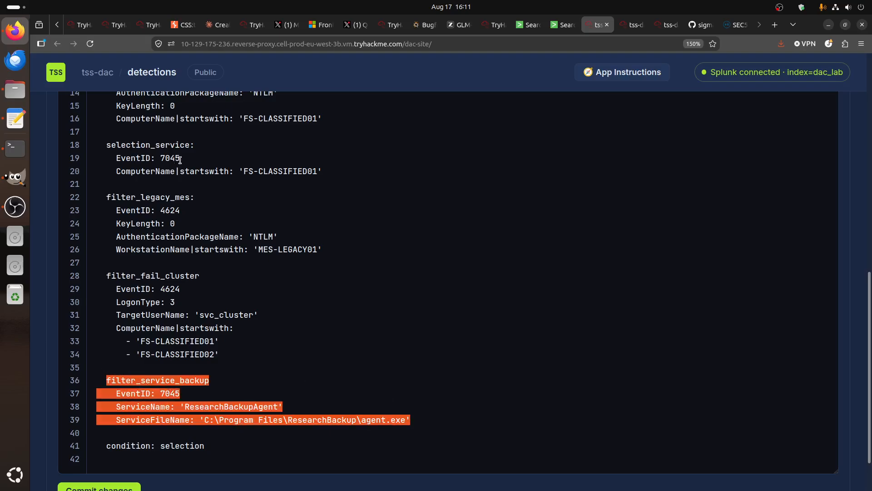
pyautogui.moveTo(316, 171); pyautogui.dragTo(81, 158)
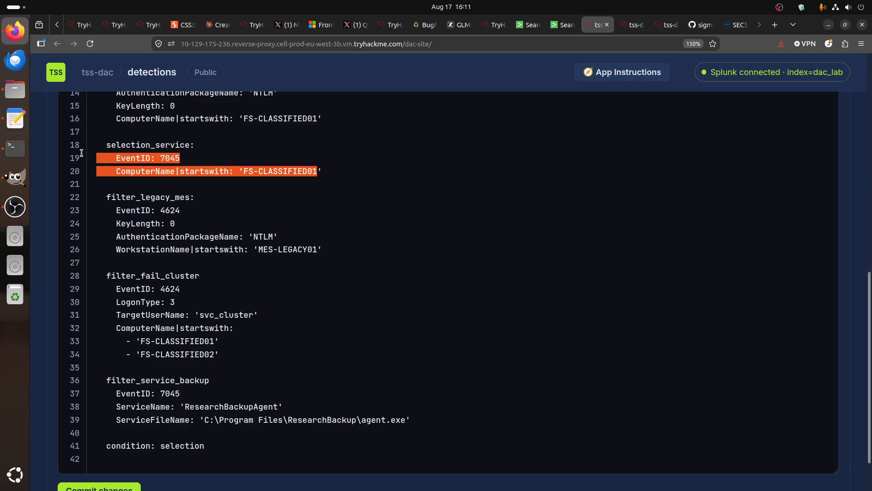
pyautogui.moveTo(185, 406); pyautogui.dragTo(285, 406)
pyautogui.click(263, 420)
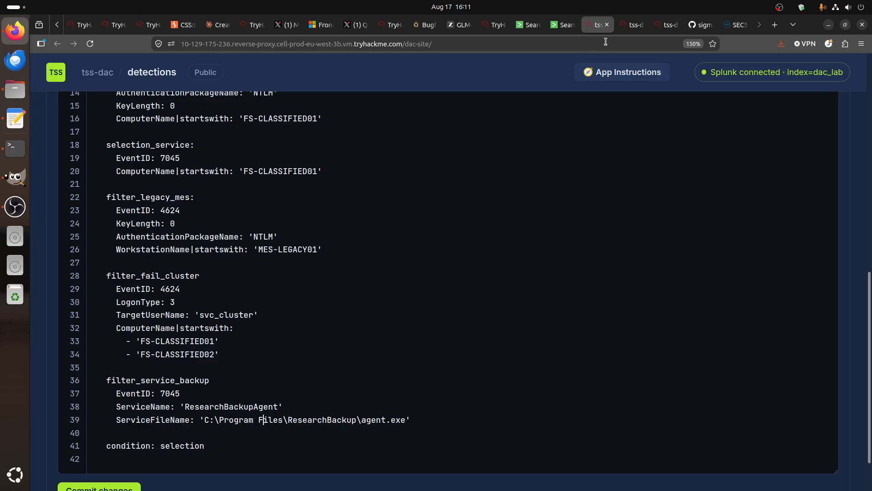
pyautogui.click(661, 25)
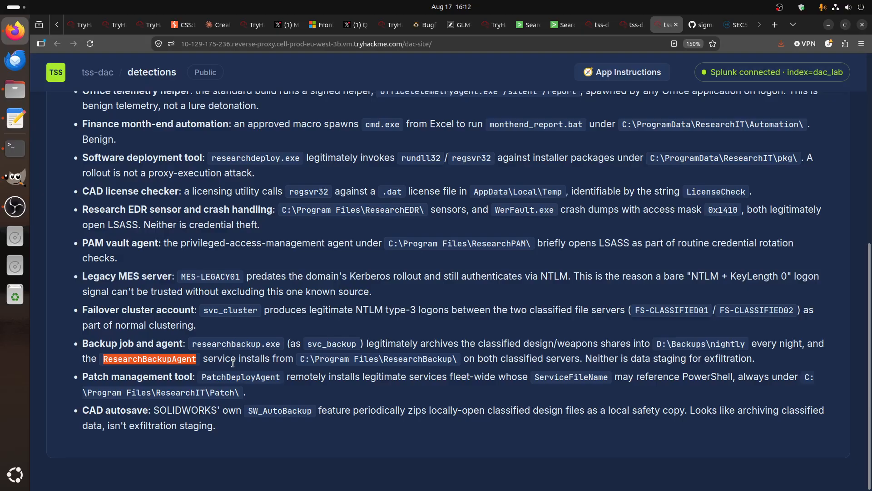
pyautogui.click(591, 25)
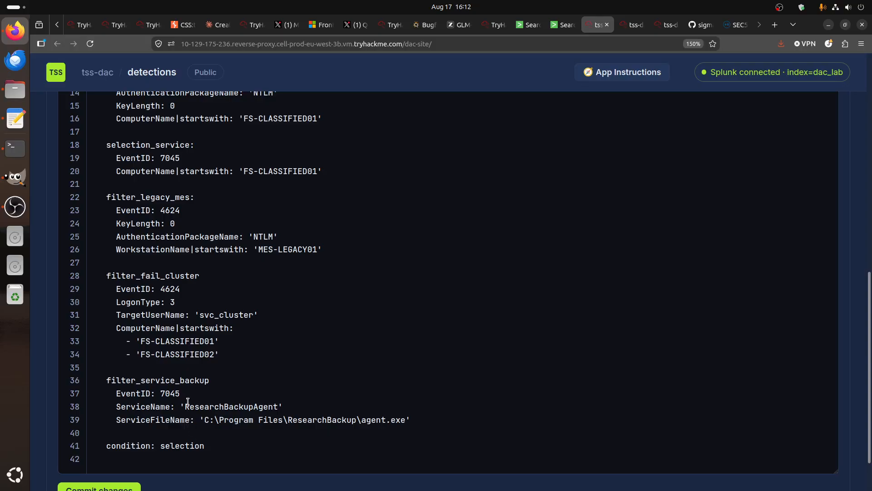
# Set the Sigma rule's condition to selection_1 and selection_service
pyautogui.scroll(5, 186, 365)
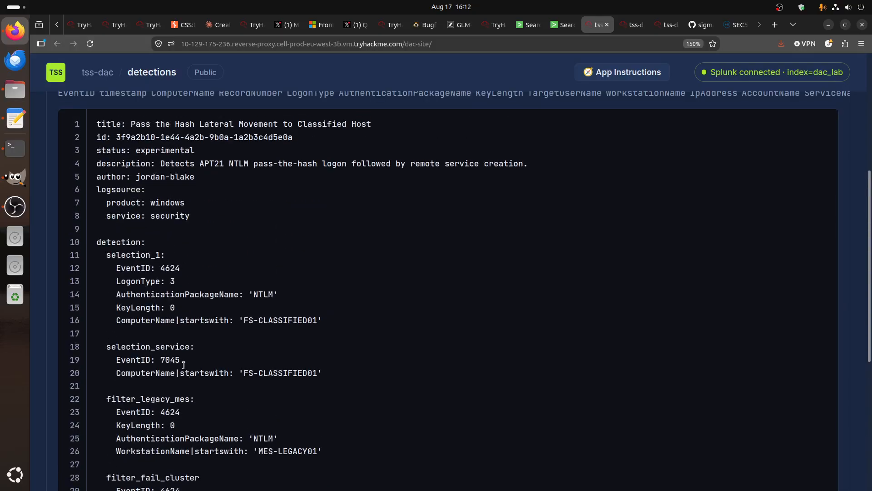
pyautogui.doubleClick(131, 254)
pyautogui.hotkey('ctrl', 'c')
pyautogui.scroll(-6, 182, 364)
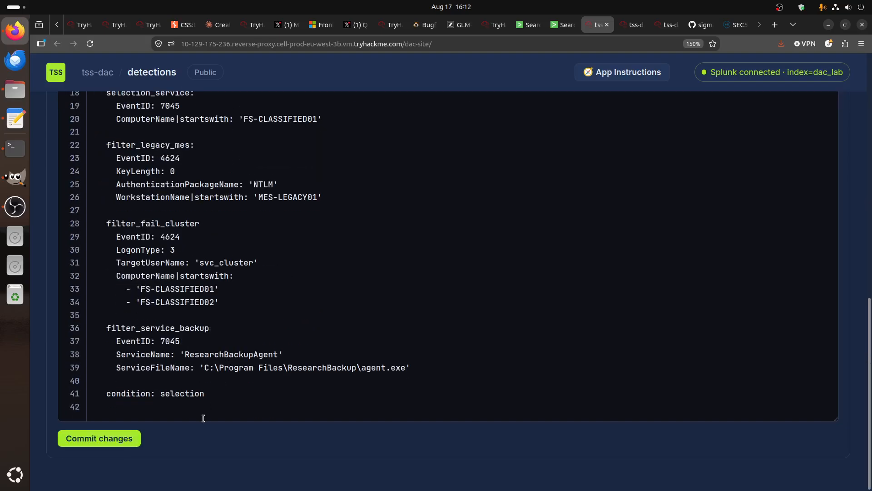
pyautogui.doubleClick(188, 392)
pyautogui.hotkey('ctrl', 'v')
pyautogui.write('and')
pyautogui.scroll(5, 219, 362)
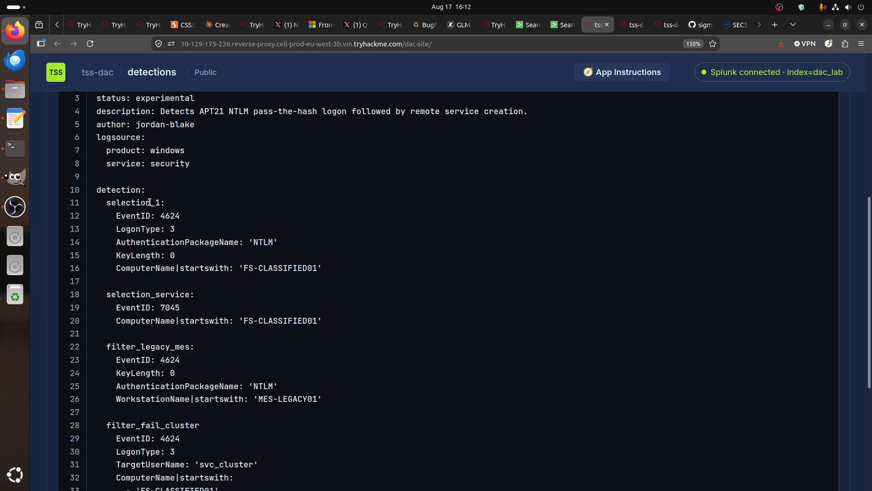
pyautogui.doubleClick(161, 295)
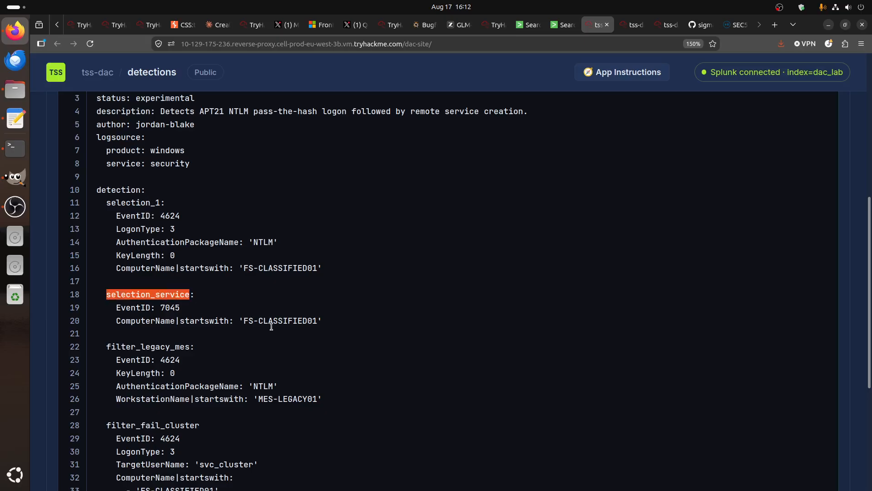
pyautogui.scroll(-5, 301, 421)
pyautogui.hotkey('ctrl', 'c')
pyautogui.click(274, 394)
pyautogui.hotkey('ctrl', 'v')
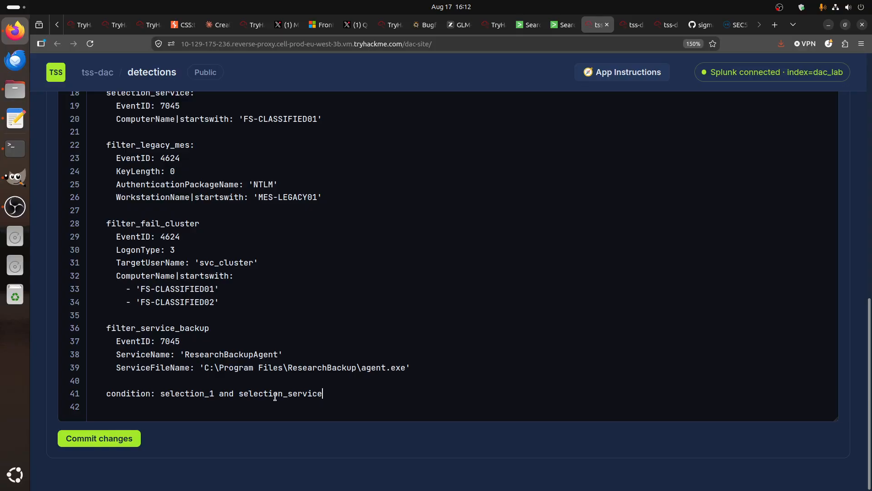
# Extend the rule's condition with "and not 1 of filter_*" and commit the changes
pyautogui.write('and')
pyautogui.write('not 1 of')
pyautogui.moveTo(141, 328); pyautogui.dragTo(106, 330)
pyautogui.click(417, 383)
pyautogui.click(421, 394)
pyautogui.hotkey('ctrl', 'v')
pyautogui.write('*')
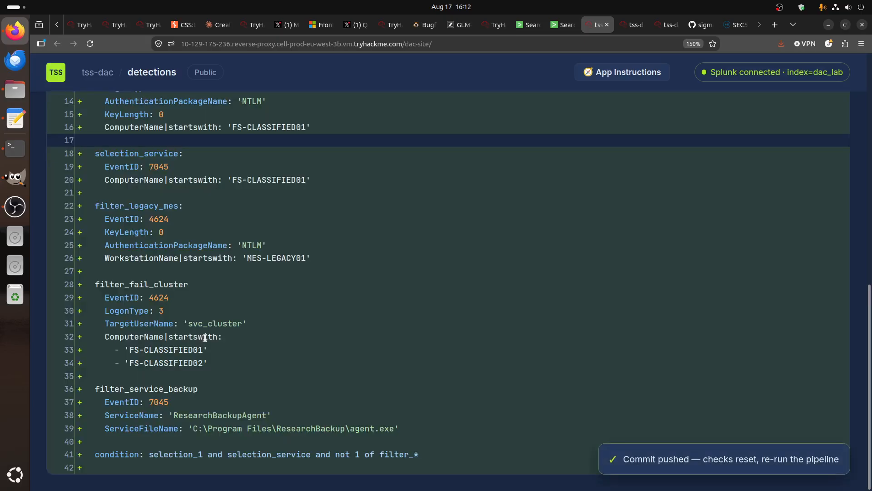
# Return to the pull request's conversation and run the pipeline checks on the committed rule
pyautogui.scroll(10, 135, 219)
pyautogui.click(99, 231)
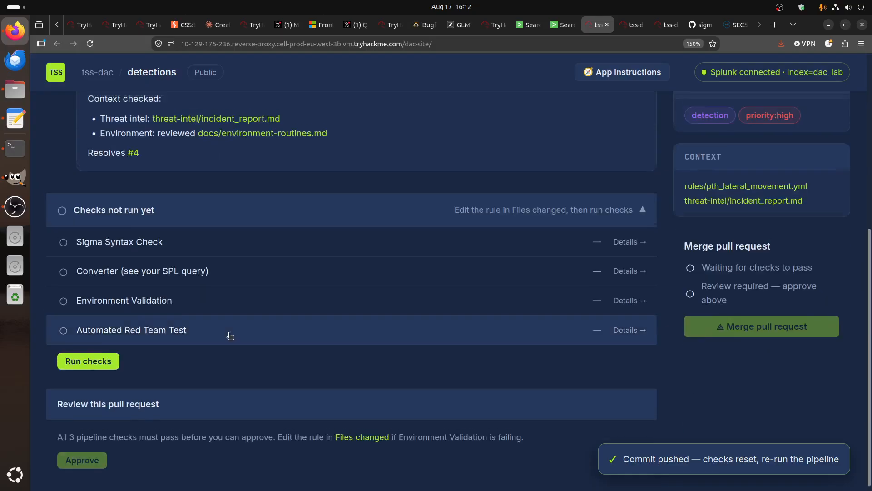
pyautogui.scroll(2, 230, 335)
pyautogui.scroll(-2, 125, 409)
pyautogui.click(100, 359)
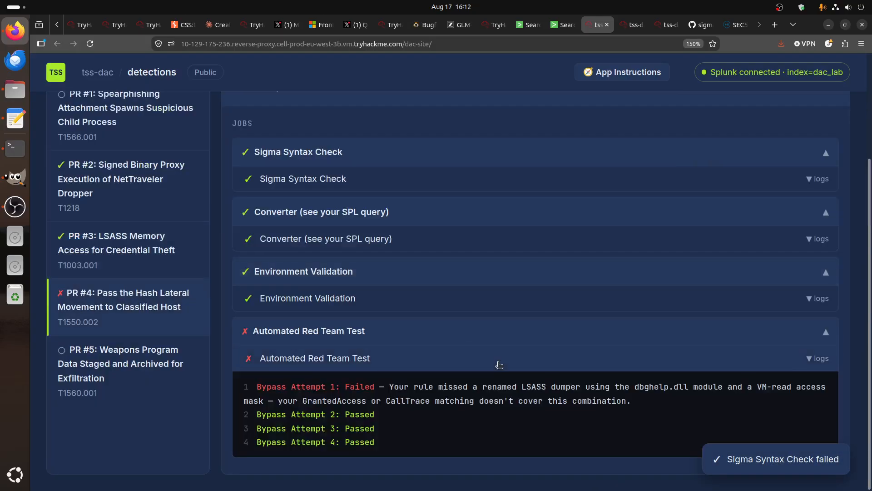
# Examine the Sigma Syntax Check log for the parsing error and the rule lines it refers to
pyautogui.scroll(-20, 499, 365)
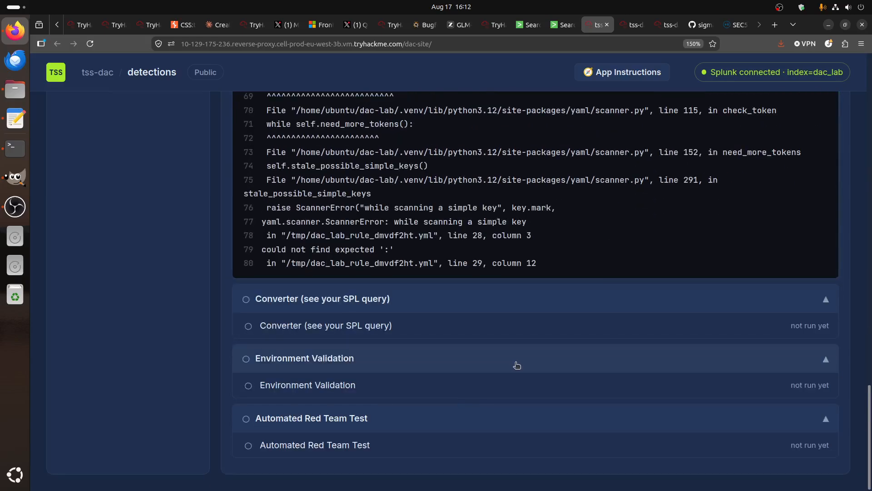
pyautogui.scroll(20, 517, 364)
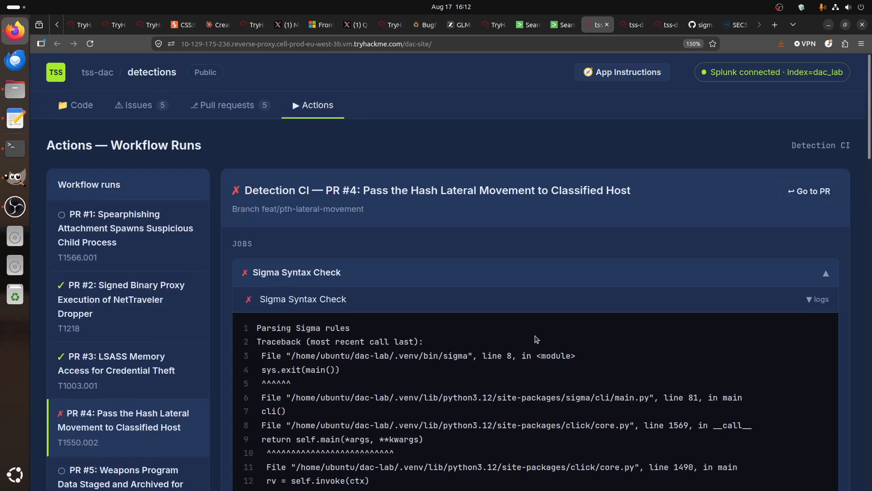
pyautogui.scroll(-20, 537, 339)
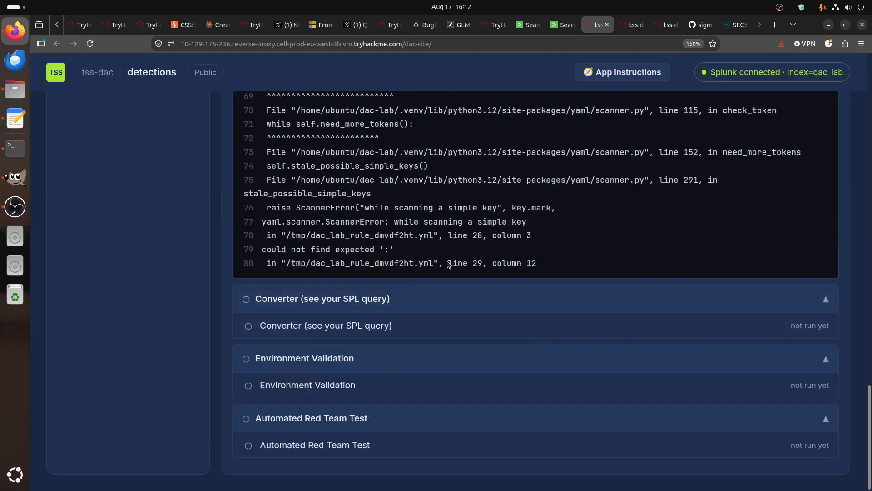
pyautogui.moveTo(483, 236); pyautogui.dragTo(477, 263)
pyautogui.scroll(20, 368, 288)
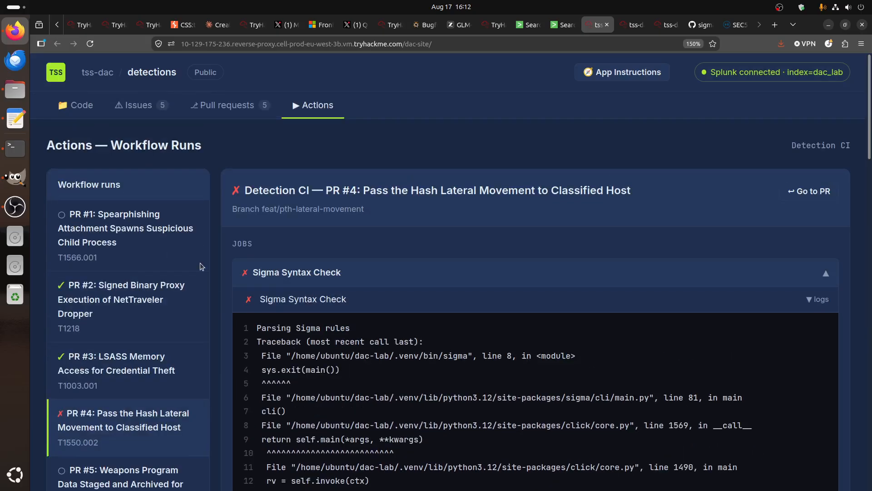
# Add the missing colons after filter_fail_cluster and filter_service_backup in the rule file and commit the changes
pyautogui.click(225, 106)
pyautogui.click(313, 232)
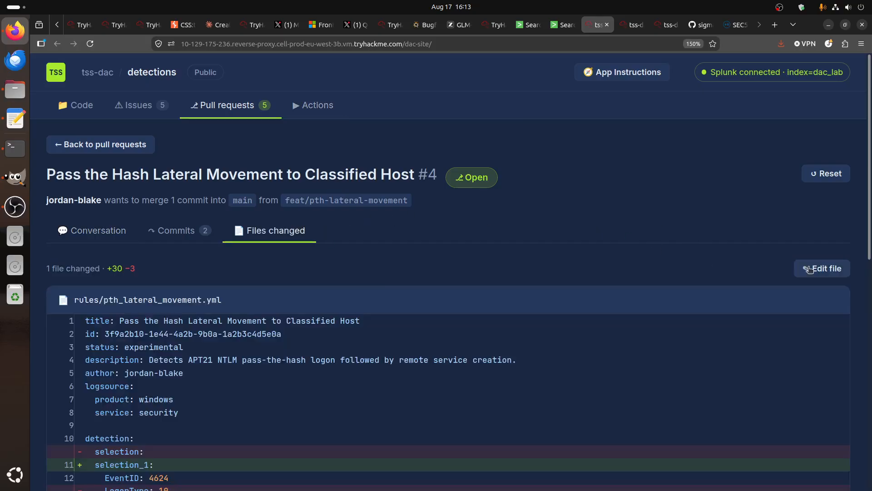
pyautogui.scroll(-15, 465, 298)
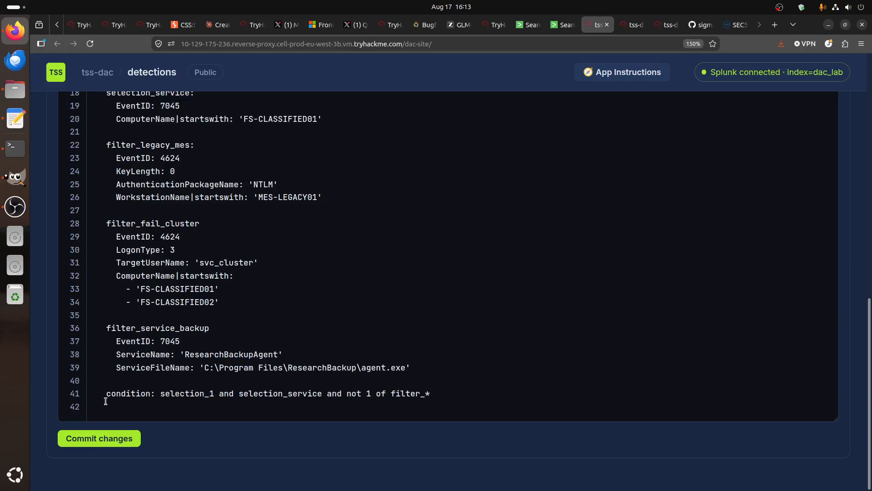
pyautogui.click(108, 223)
pyautogui.click(223, 225)
pyautogui.write(':')
pyautogui.click(221, 328)
pyautogui.write(':')
pyautogui.scroll(5, 222, 334)
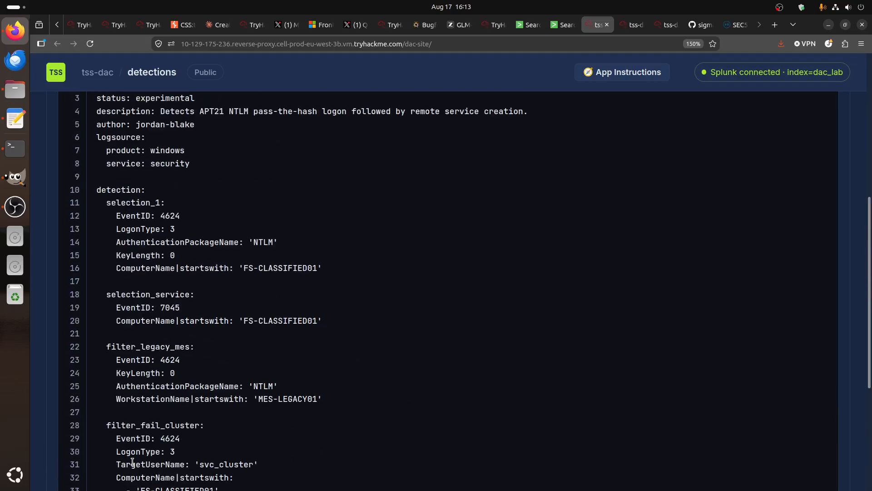
pyautogui.scroll(-5, 121, 462)
pyautogui.scroll(8, 181, 324)
# Run the pipeline checks for PR #4 on the corrected rule
pyautogui.scroll(3, 175, 318)
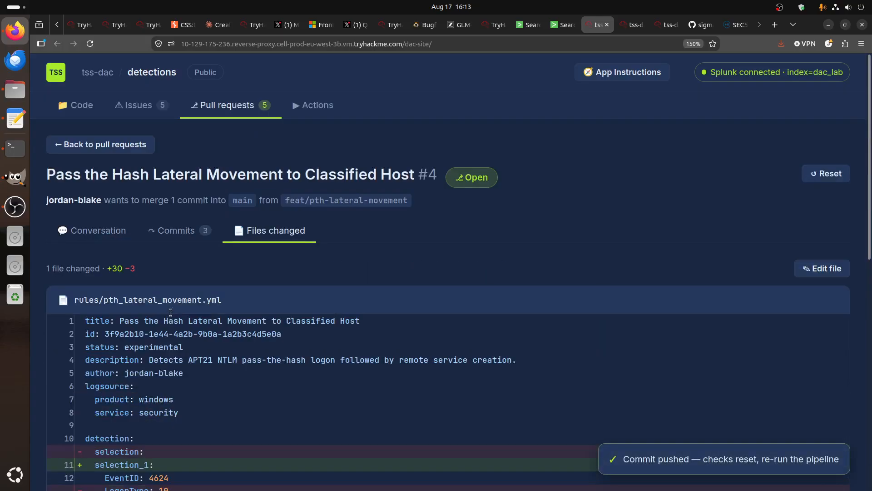
pyautogui.click(97, 237)
pyautogui.scroll(-5, 105, 413)
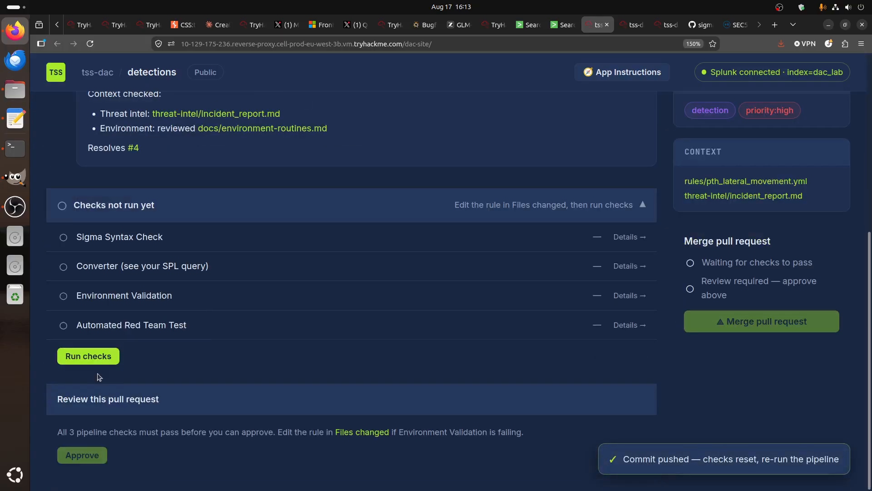
pyautogui.click(93, 358)
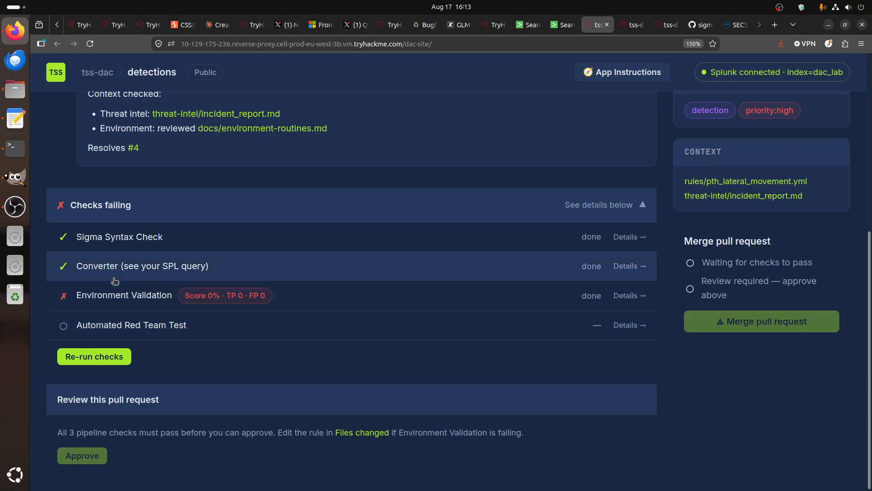
# Examine the Environment Validation details of PR #4 for its score and its false positives and negatives
pyautogui.click(116, 296)
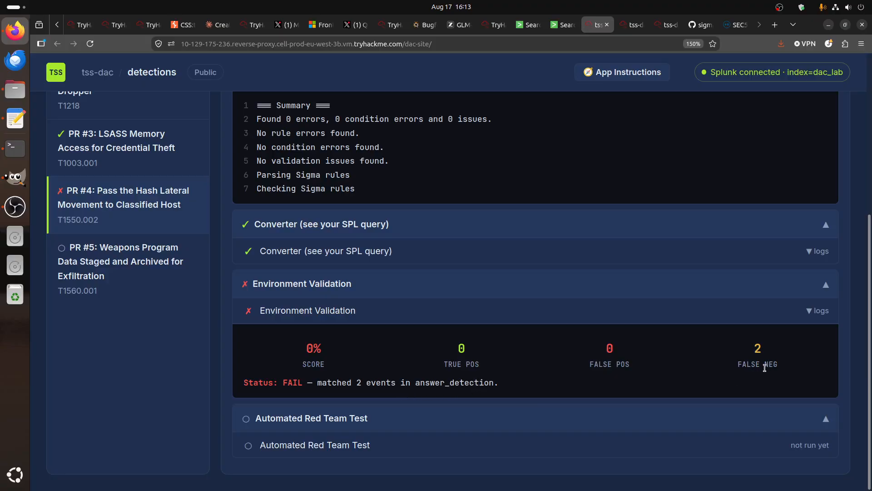
pyautogui.scroll(5, 477, 354)
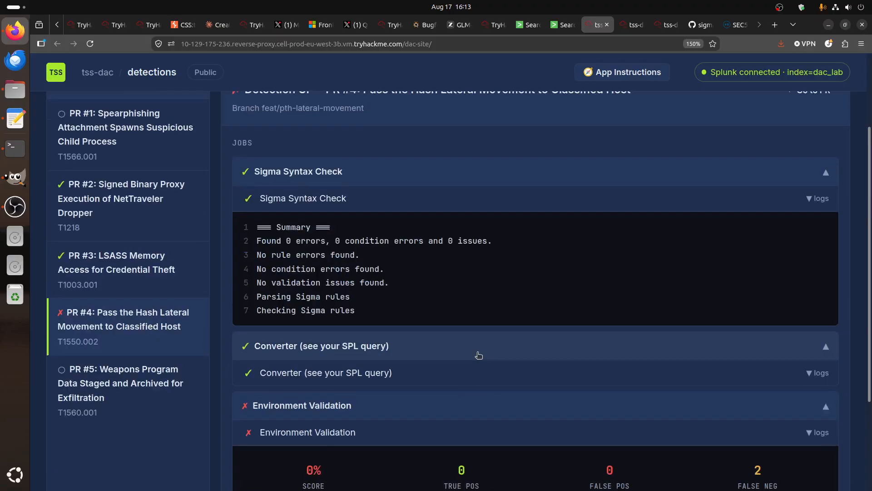
pyautogui.scroll(2, 223, 246)
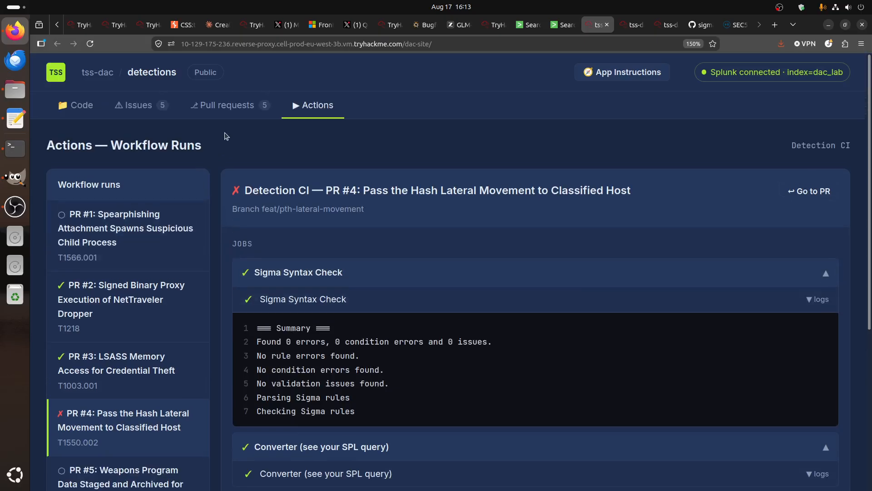
# Reopen rules/pth_lateral_movement.yml for editing and review its selections, filters and condition
pyautogui.click(228, 105)
pyautogui.click(270, 230)
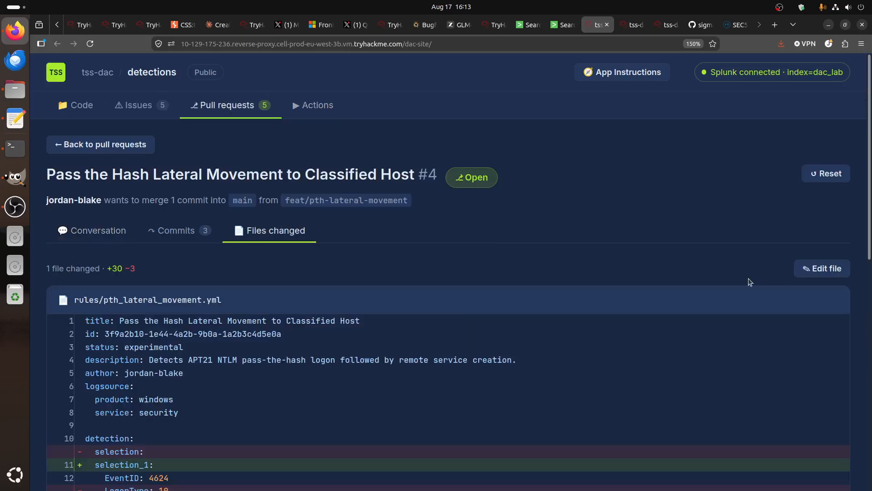
pyautogui.click(818, 268)
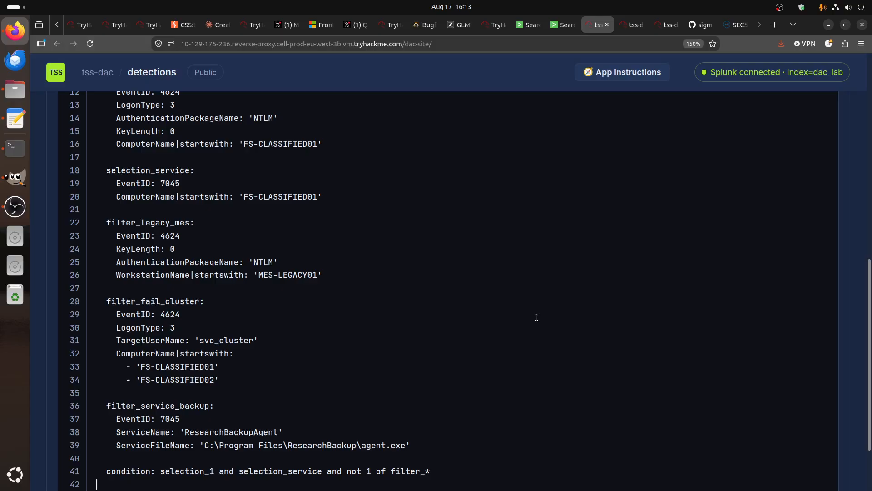
pyautogui.scroll(-2, 537, 317)
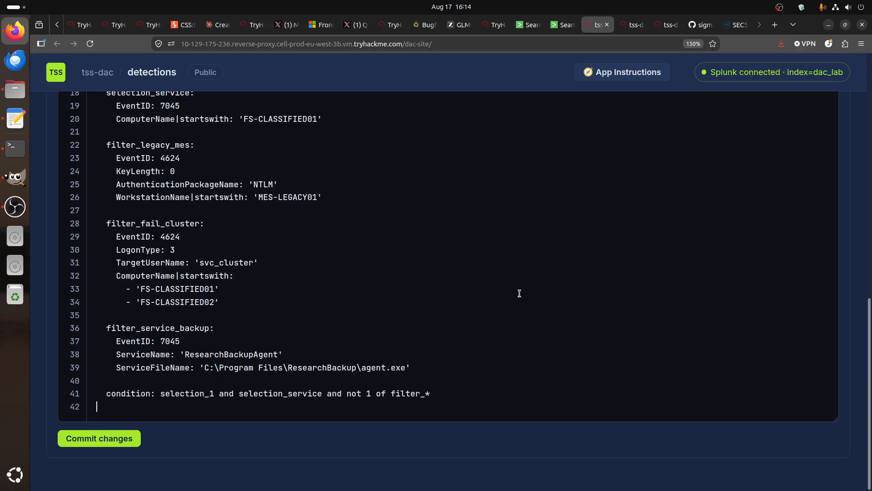
# Read the failover cluster account and patch management tool notes in the environment routines document
pyautogui.click(664, 26)
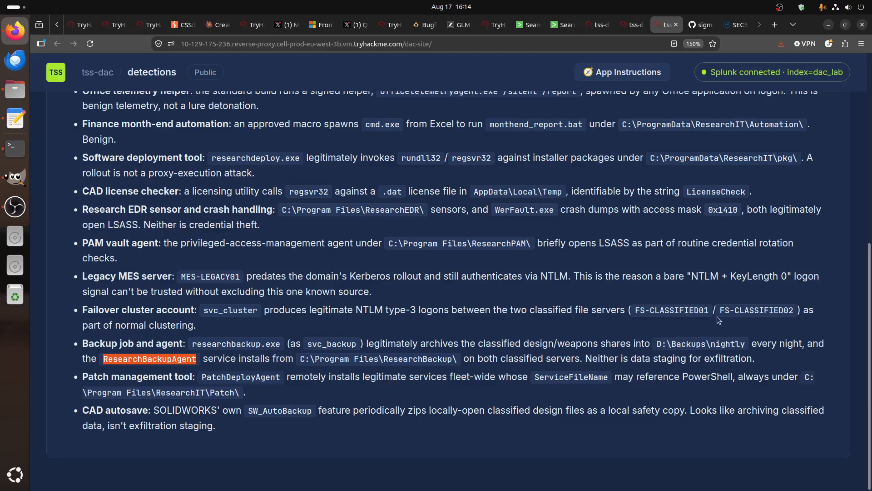
pyautogui.moveTo(699, 311); pyautogui.dragTo(664, 311)
pyautogui.click(733, 311)
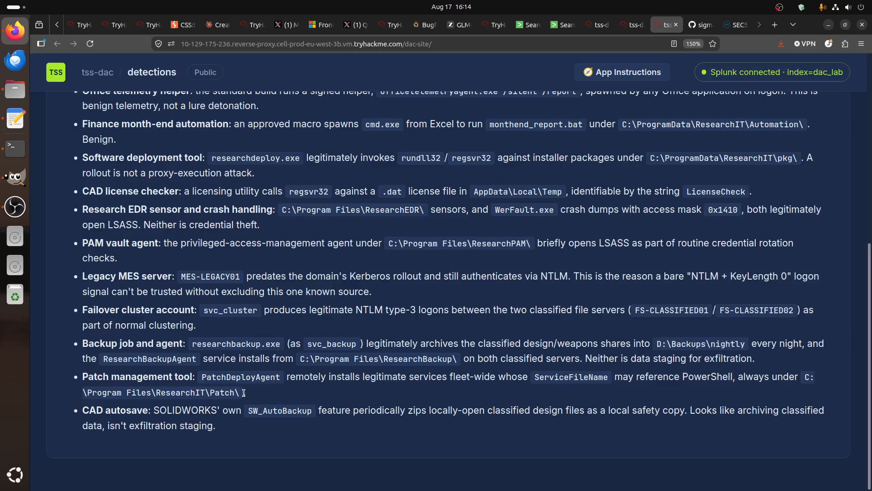
pyautogui.moveTo(84, 380); pyautogui.dragTo(279, 395)
pyautogui.click(196, 378)
# Add a filter_patch block with EventID: 7045 between filter_service_backup and the condition
pyautogui.click(599, 28)
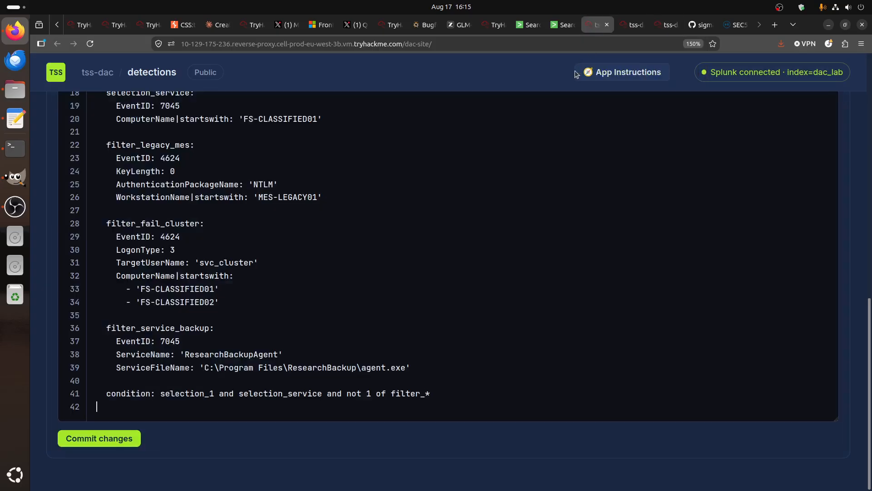
pyautogui.click(438, 365)
pyautogui.press('Return')
pyautogui.press('Return')
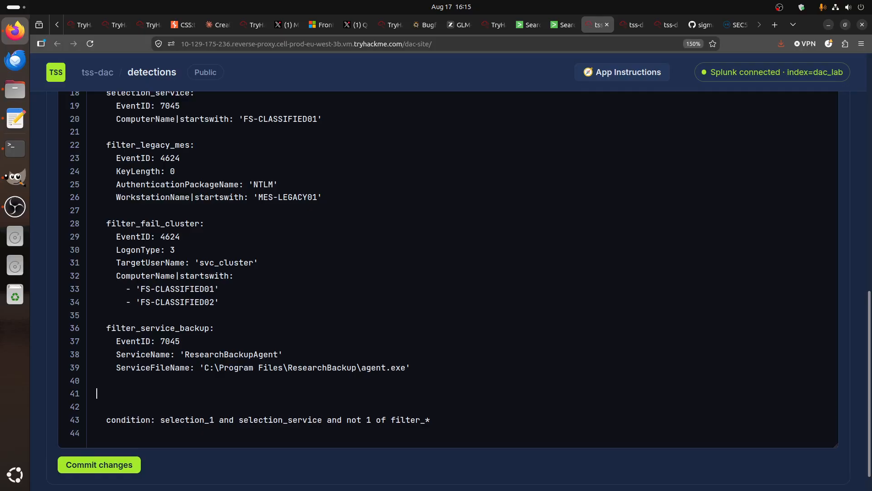
pyautogui.write('filter_patch:')
pyautogui.press('Return')
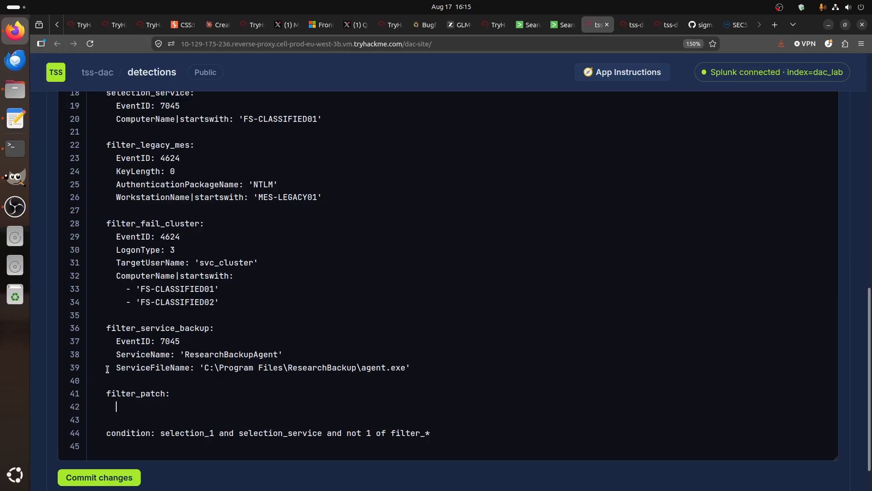
pyautogui.moveTo(115, 341); pyautogui.dragTo(191, 340)
pyautogui.hotkey('ctrl', 'c')
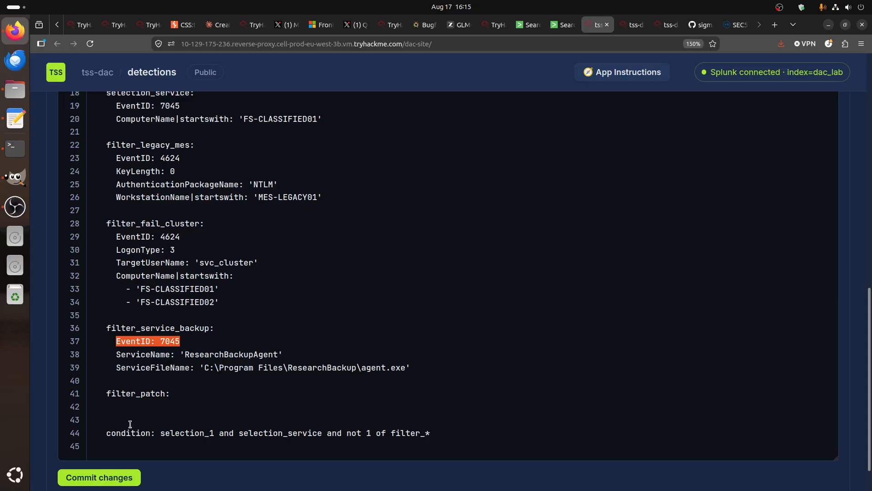
pyautogui.click(138, 406)
pyautogui.hotkey('ctrl', 'v')
pyautogui.press('Return')
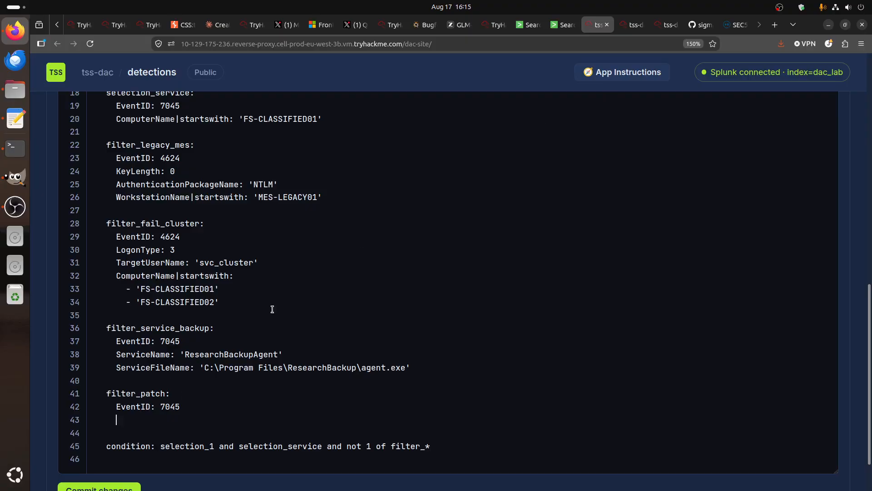
# Copy PatchDeployAgent from the environment notes and substitute it for MES-LEGACY01 in the Splunk table search, then run it
pyautogui.moveTo(120, 368); pyautogui.dragTo(227, 370)
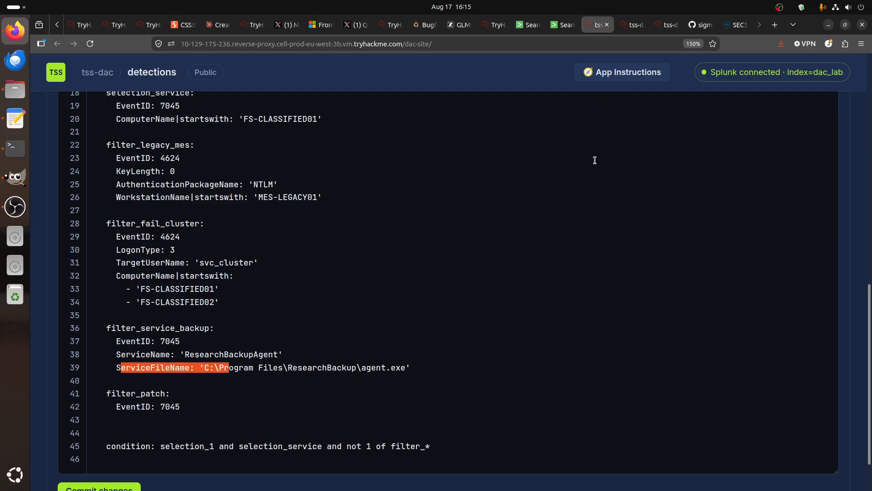
pyautogui.click(667, 25)
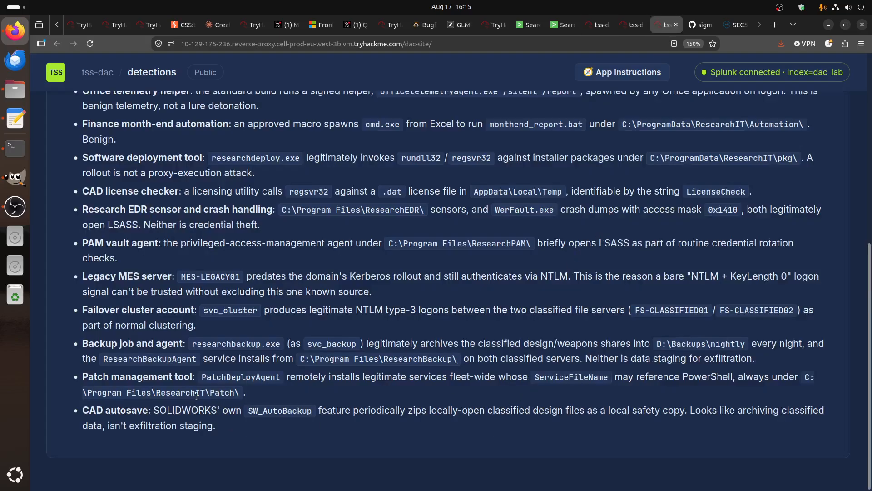
pyautogui.doubleClick(248, 376)
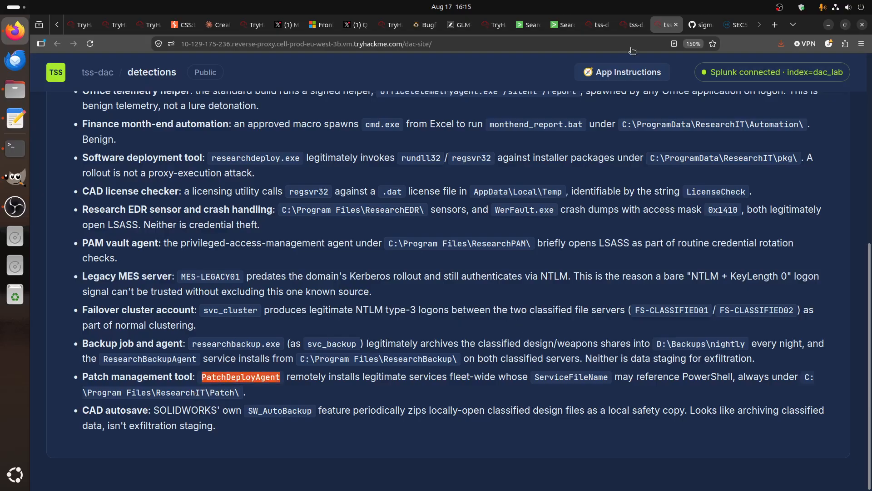
pyautogui.click(529, 25)
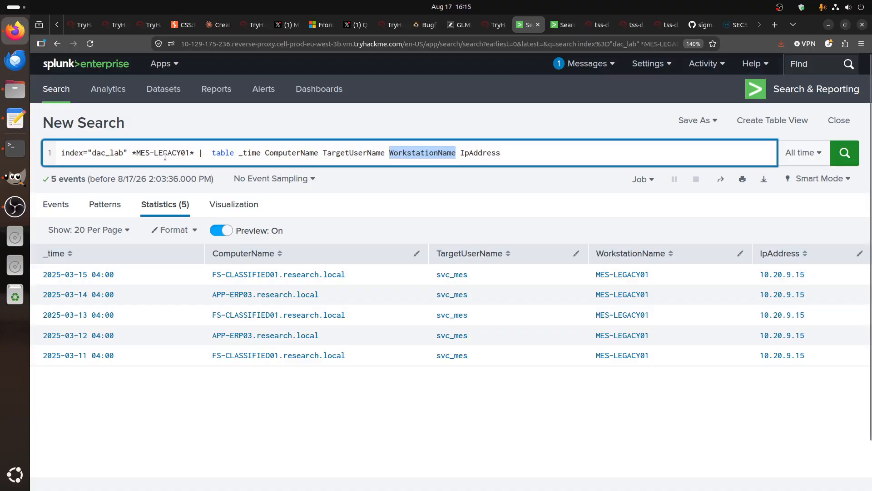
pyautogui.moveTo(136, 154); pyautogui.dragTo(189, 155)
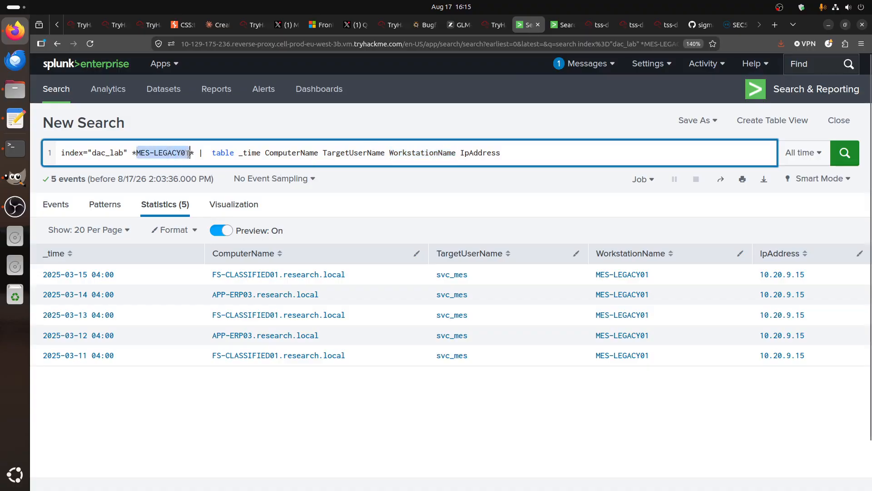
pyautogui.hotkey('ctrl', 'v')
pyautogui.click(845, 153)
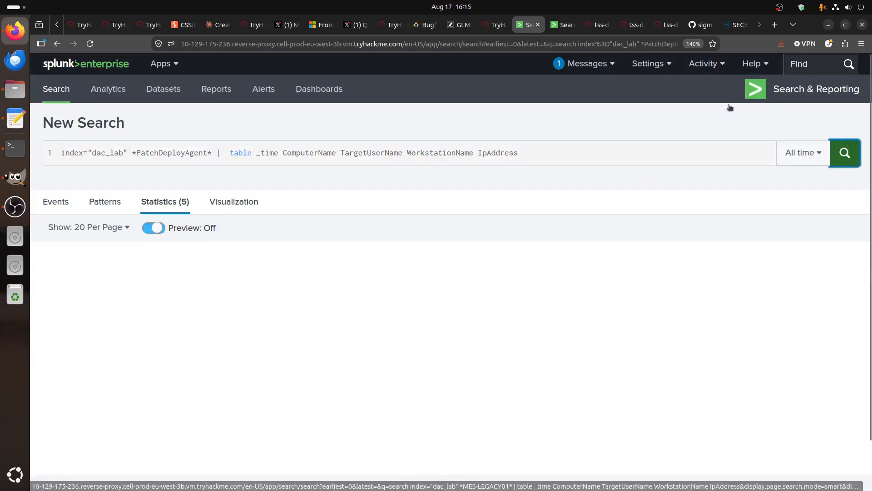
# Search the raw Splunk events with index="dac_lab" *PatchDeployAgent* in place of the svc_backup query
pyautogui.click(561, 29)
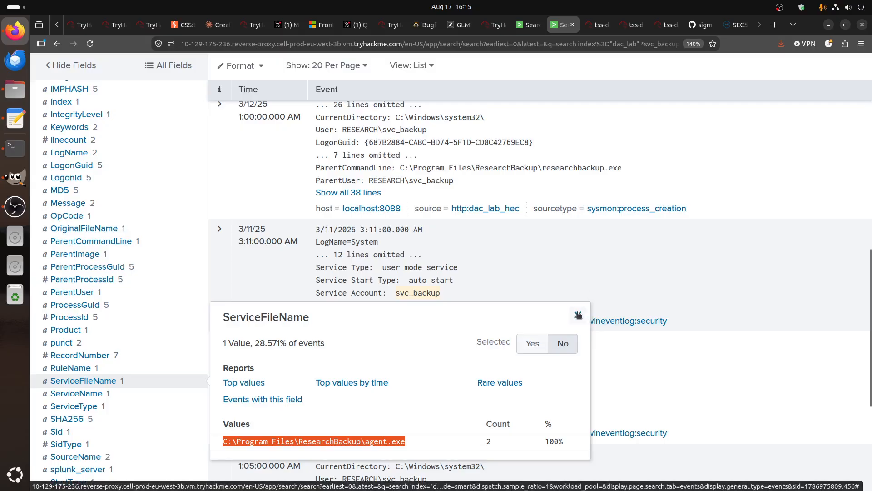
pyautogui.click(578, 315)
pyautogui.scroll(5, 578, 315)
pyautogui.moveTo(136, 153); pyautogui.dragTo(182, 153)
pyautogui.hotkey('ctrl', 'v')
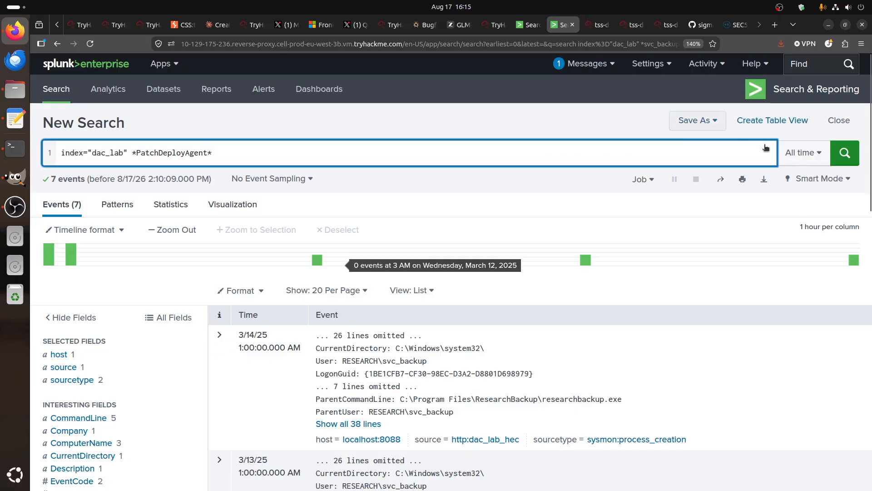
pyautogui.click(844, 155)
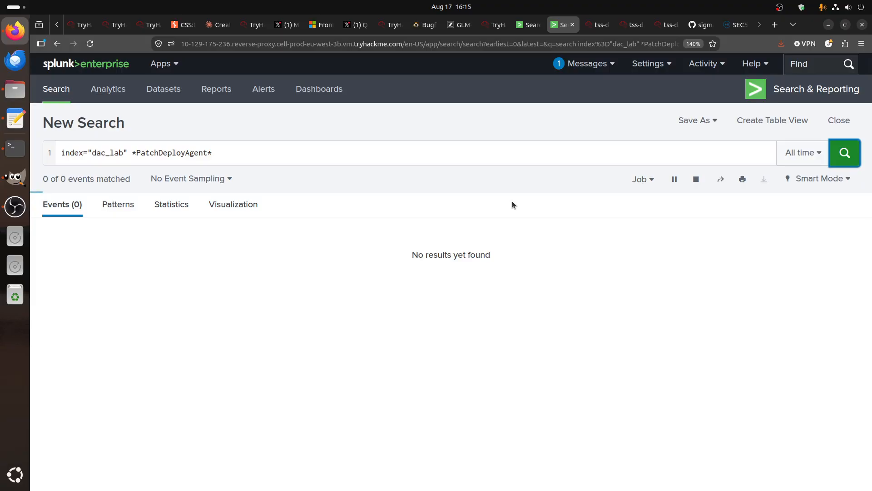
# Check the ServiceFileName values of the PatchDeployAgent events and copy the path C:\Program Files\ResearchIT\Patch\ from the environment notes
pyautogui.scroll(-5, 512, 201)
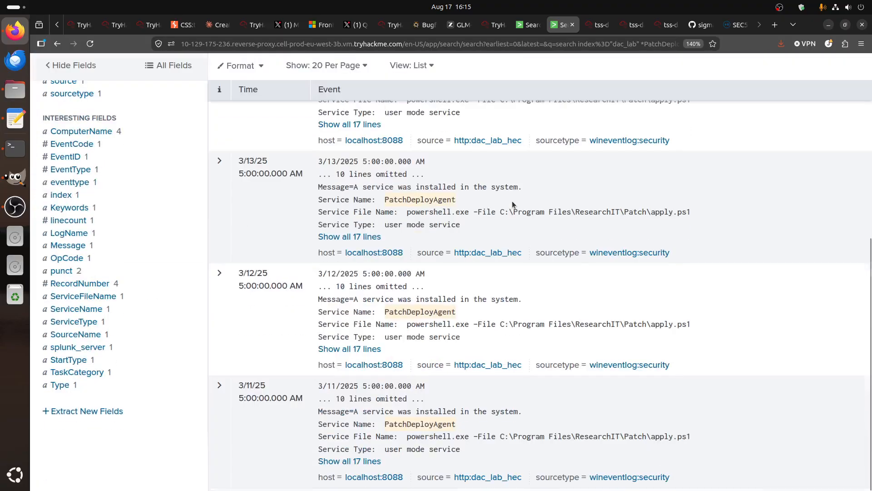
pyautogui.click(83, 296)
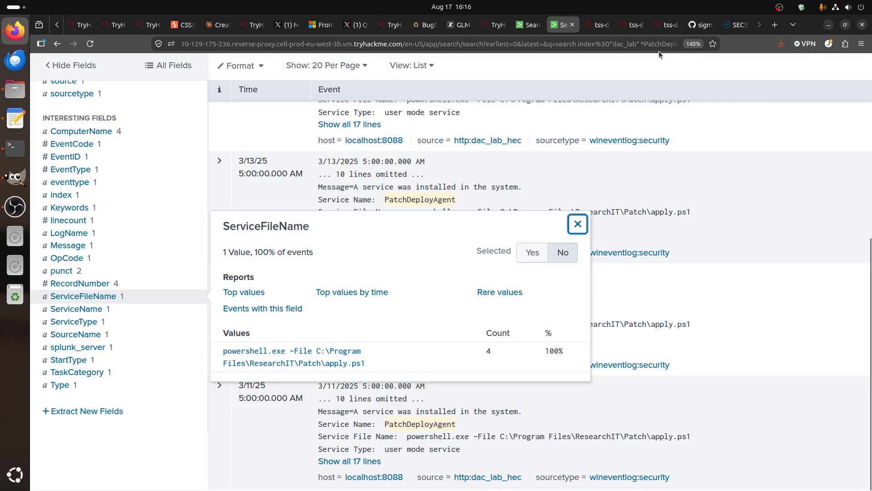
pyautogui.click(655, 26)
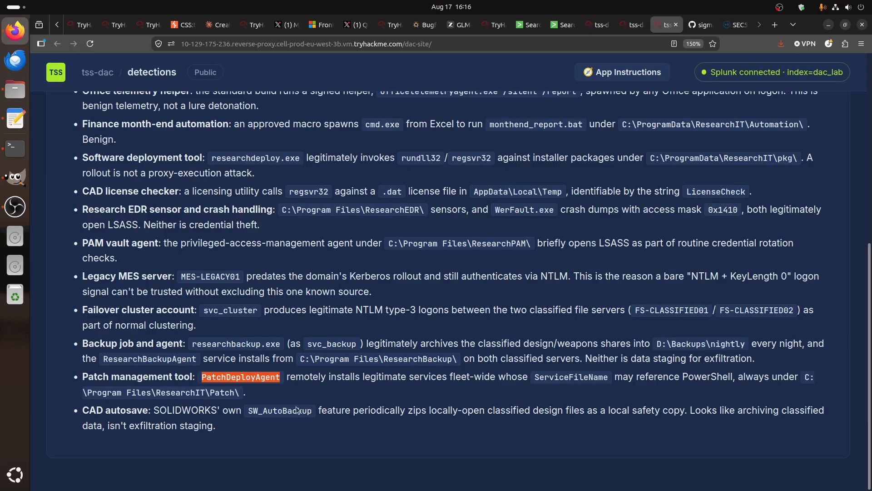
pyautogui.moveTo(82, 392); pyautogui.dragTo(238, 394)
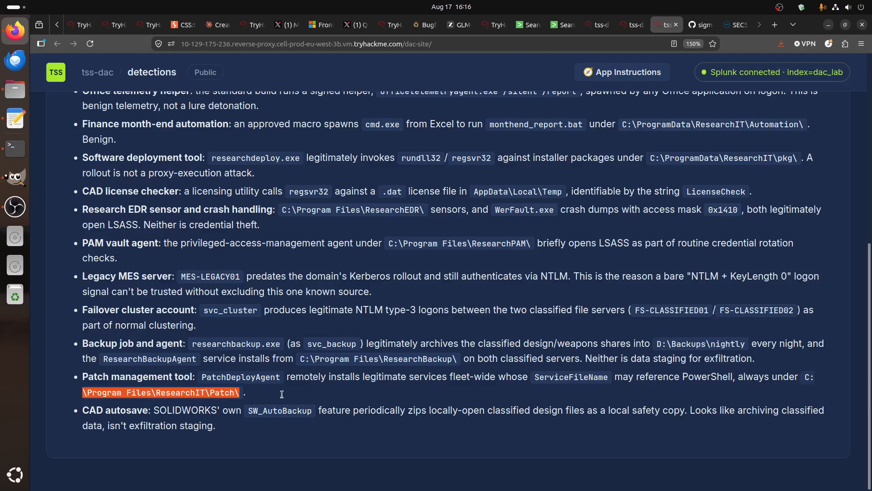
pyautogui.click(806, 377)
pyautogui.moveTo(806, 377); pyautogui.dragTo(238, 395)
# Add the line ServiceFileName|contains: 'C:\Program Files\ResearchIT\Patch\' under EventID in the filter_patch block of the rule
pyautogui.click(594, 28)
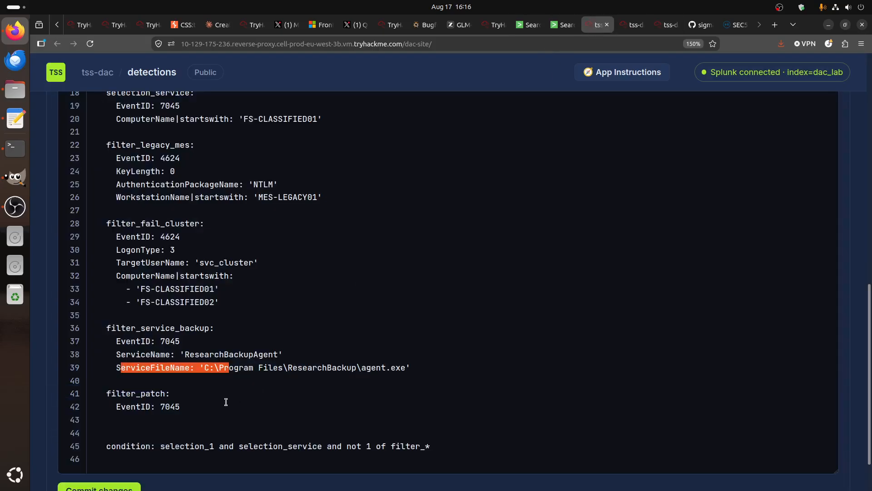
pyautogui.click(204, 405)
pyautogui.press('Return')
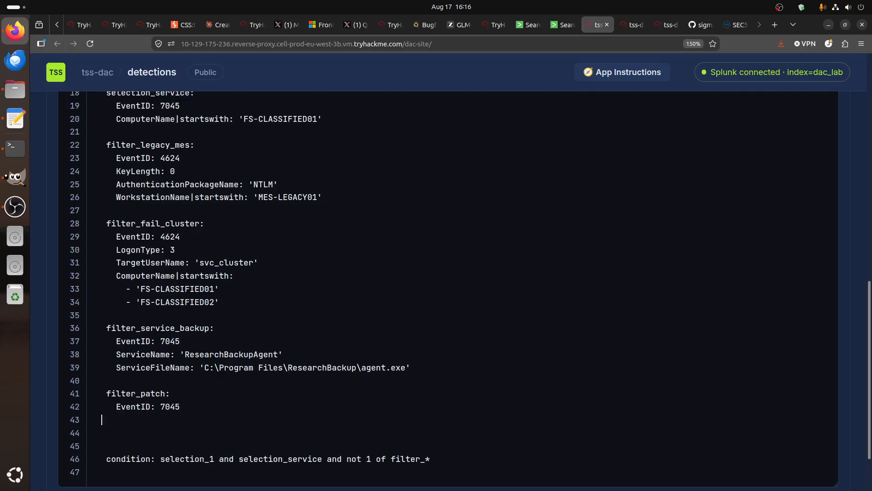
pyautogui.write('ServieF')
pyautogui.write('iceFile')
pyautogui.write('Name')
pyautogui.write('|contain')
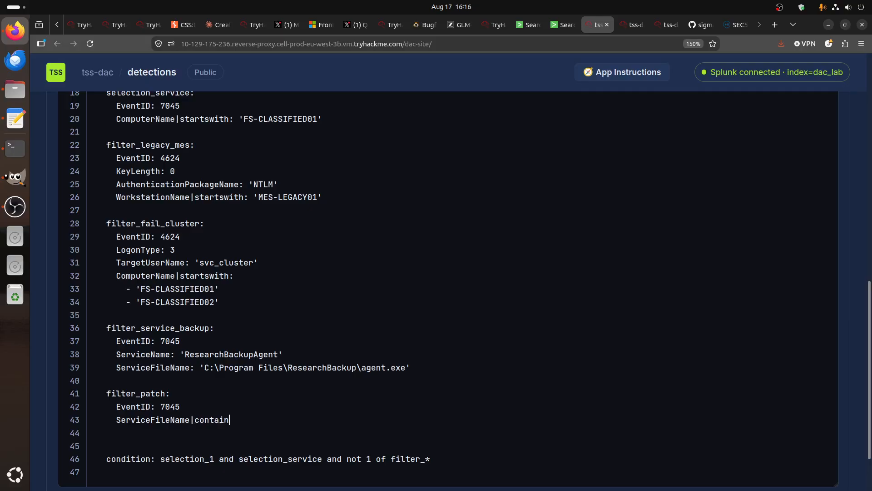
pyautogui.write('s:')
pyautogui.write("'C:\\Program Files\\ResearchIT\\Patch\\'")
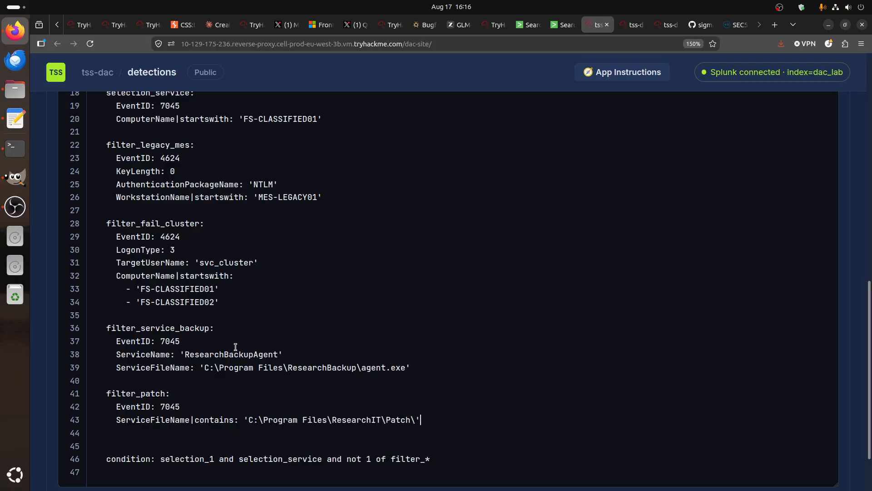
# Commit the rule with the new patch filter, run the pipeline checks and open the Environment Validation details
pyautogui.scroll(-3, 236, 347)
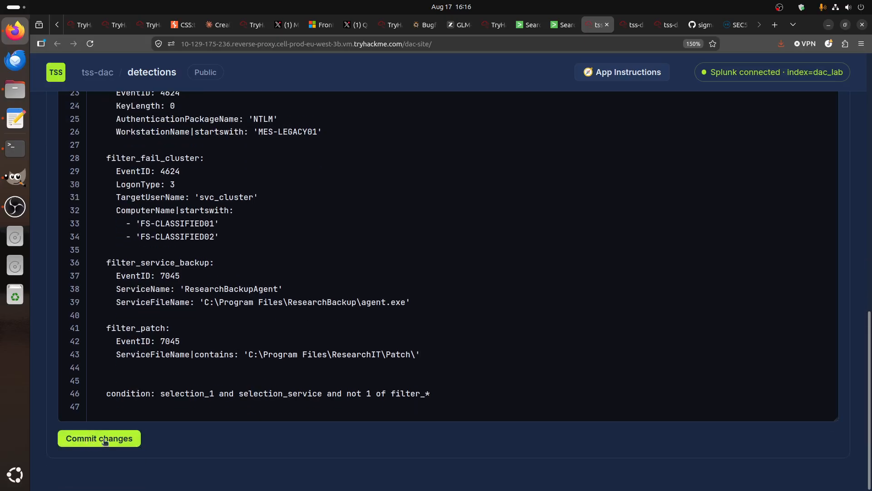
pyautogui.click(99, 439)
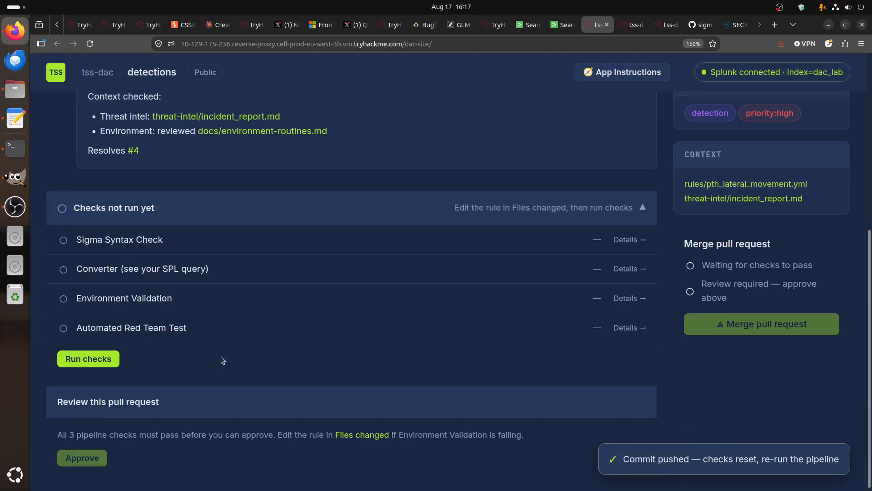
pyautogui.click(108, 356)
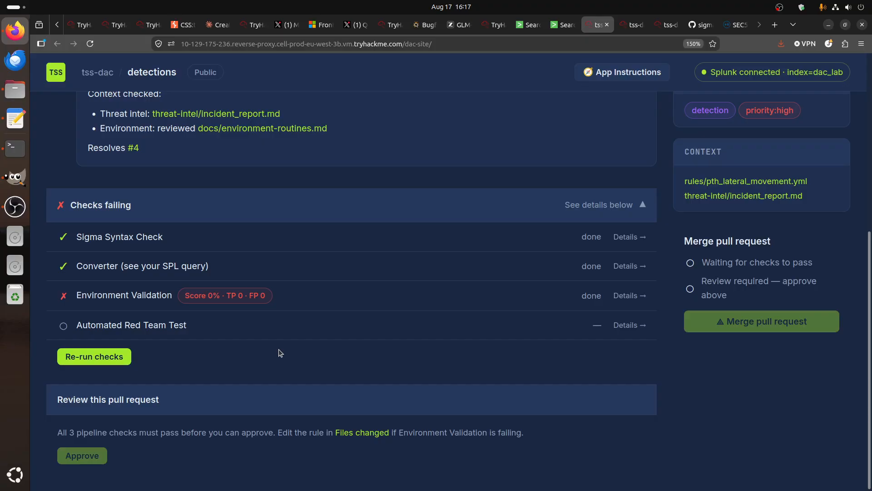
pyautogui.click(345, 297)
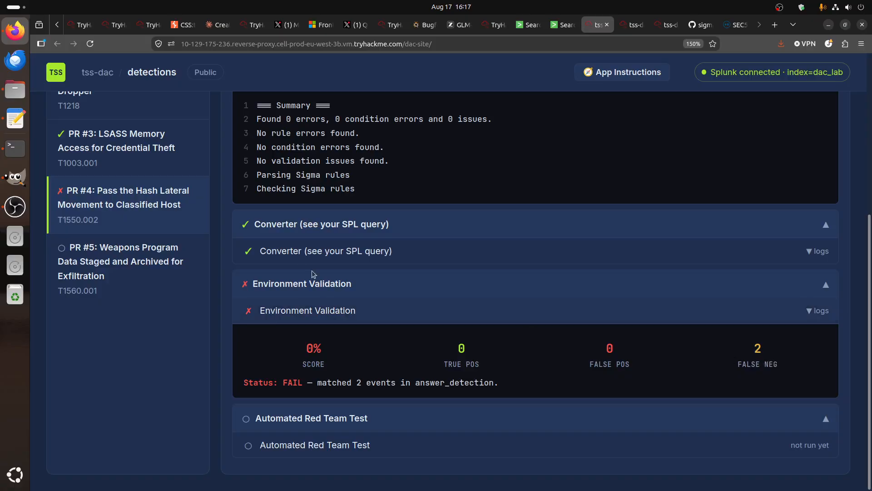
# Reopen the changed rule file of pull request #4 for editing and examine the filter_patch block
pyautogui.scroll(5, 500, 236)
pyautogui.click(242, 109)
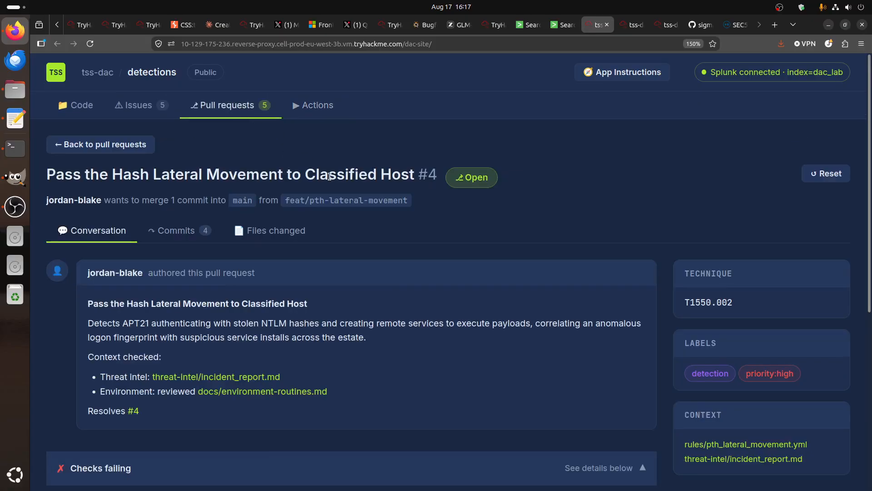
pyautogui.click(291, 230)
pyautogui.click(820, 268)
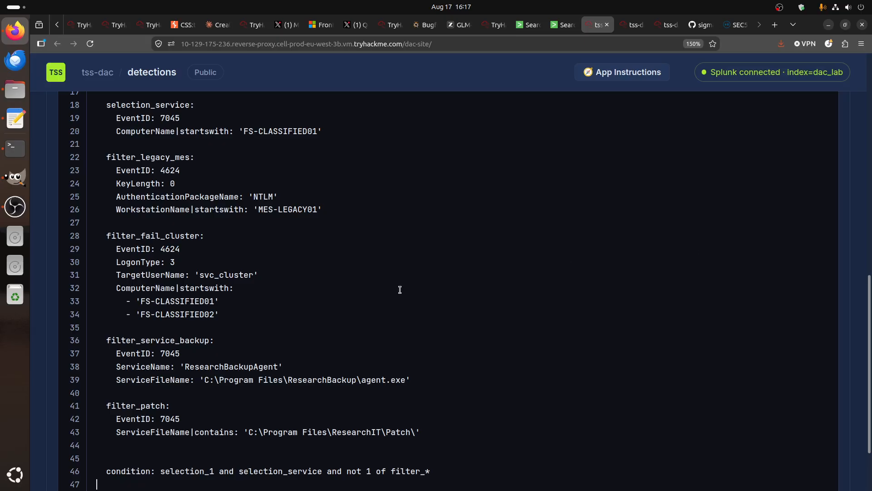
pyautogui.scroll(-2, 400, 289)
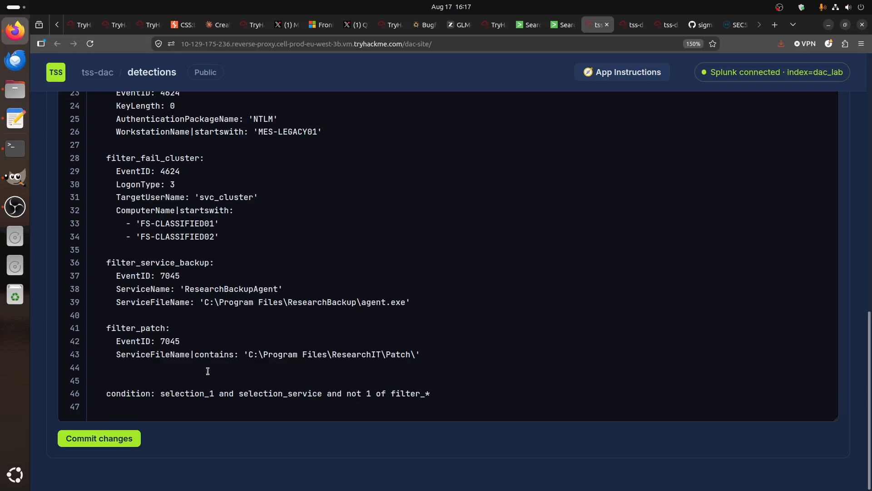
pyautogui.moveTo(188, 342); pyautogui.dragTo(115, 336)
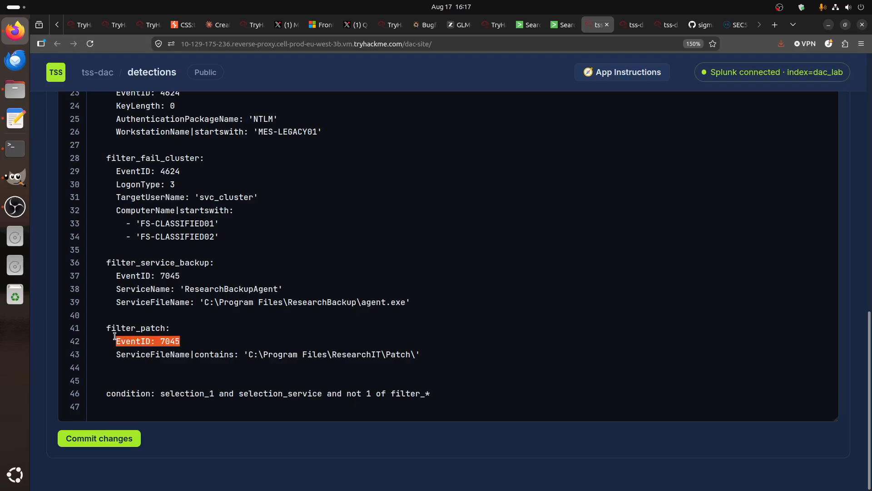
pyautogui.click(229, 354)
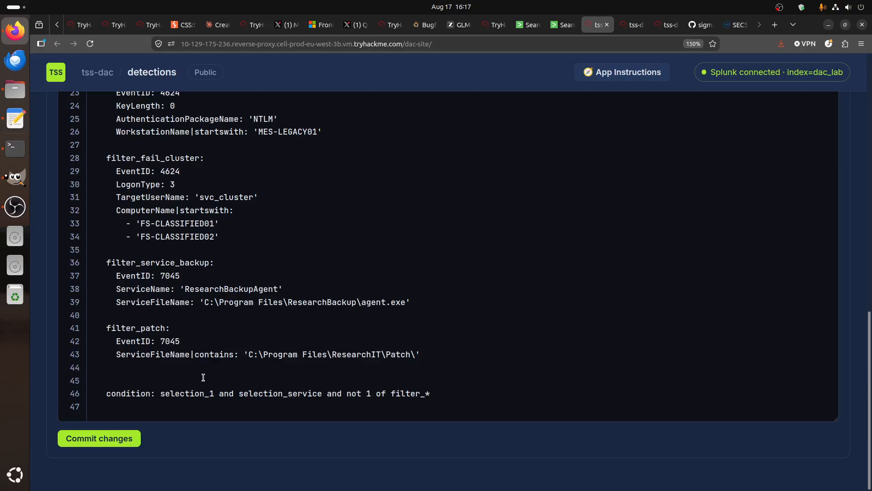
# Recheck the patch service path in Splunk and the environment notes, and set filter_patch's ServiceFileName modifier to startswith
pyautogui.click(555, 30)
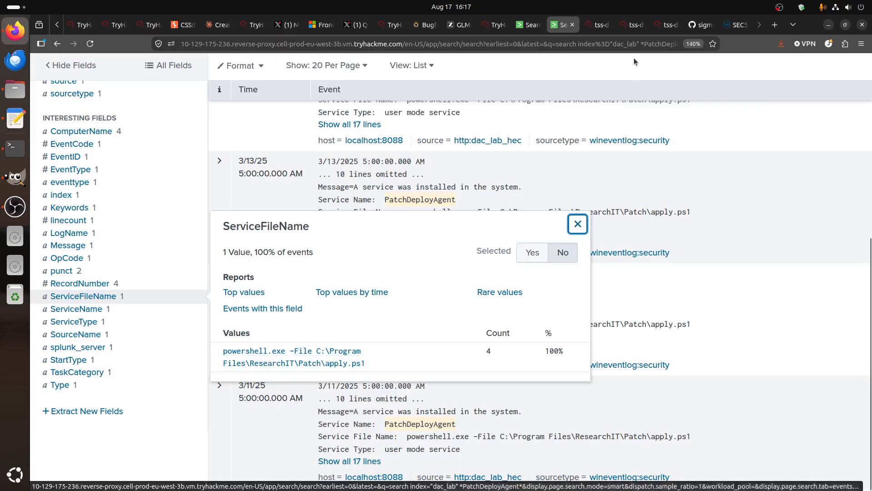
pyautogui.click(666, 25)
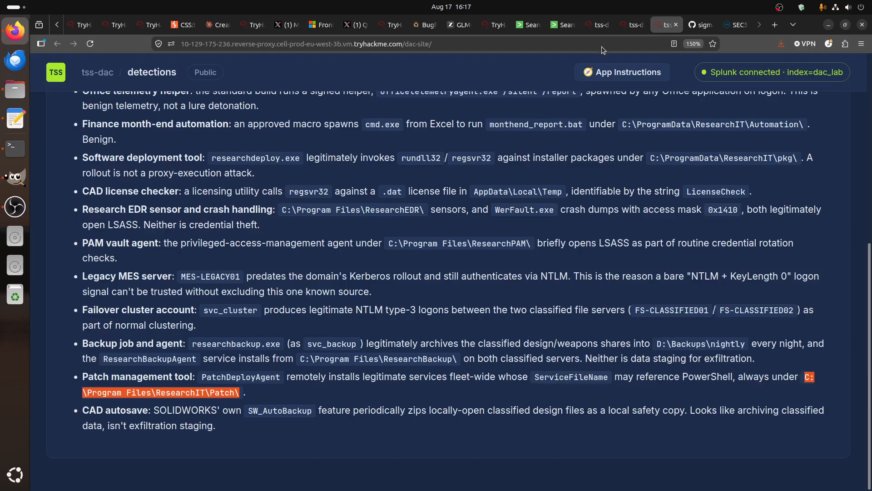
pyautogui.click(596, 25)
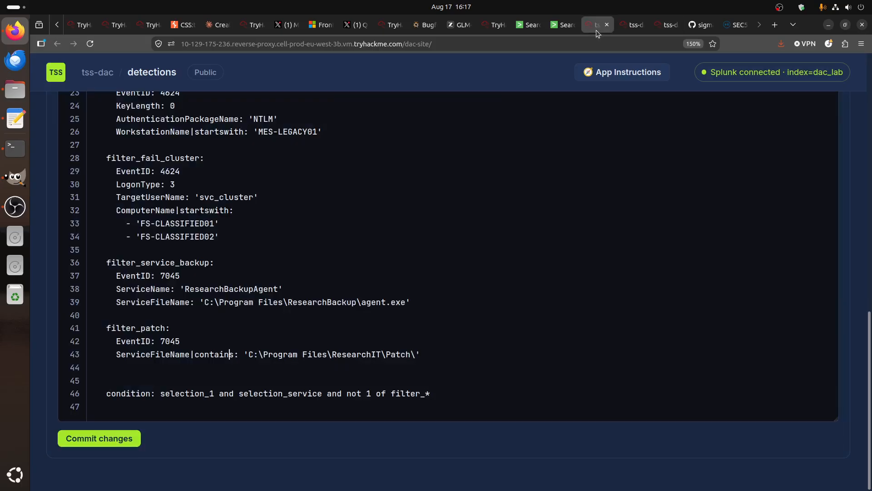
pyautogui.doubleClick(220, 354)
pyautogui.write('starts')
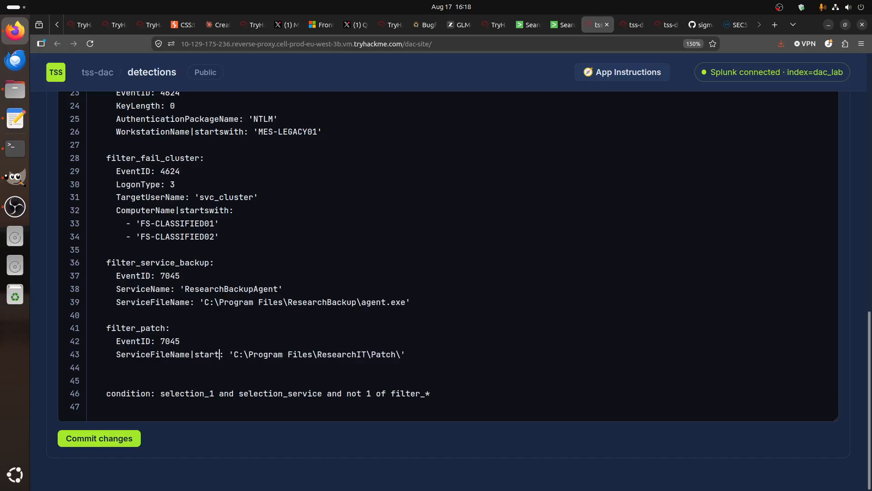
pyautogui.write('with')
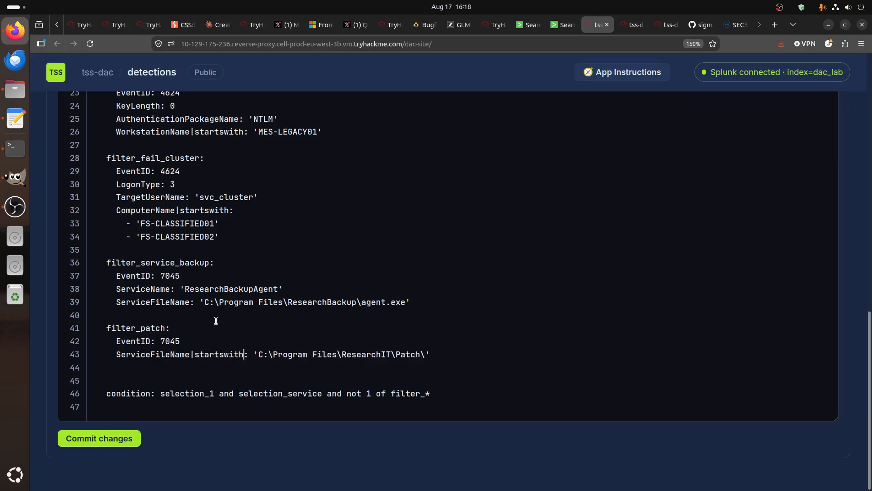
# Commit the startswith change and run the pipeline checks again from the pull request conversation
pyautogui.click(121, 442)
pyautogui.click(99, 237)
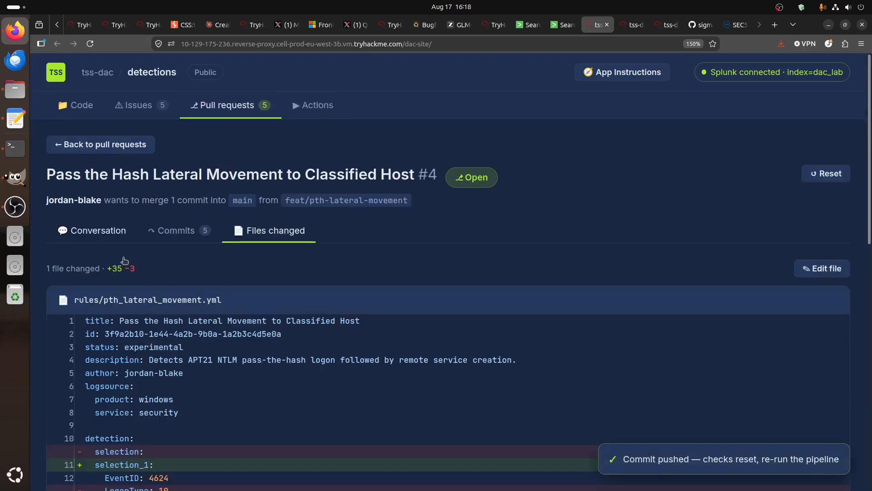
pyautogui.scroll(-5, 350, 368)
pyautogui.scroll(5, 349, 376)
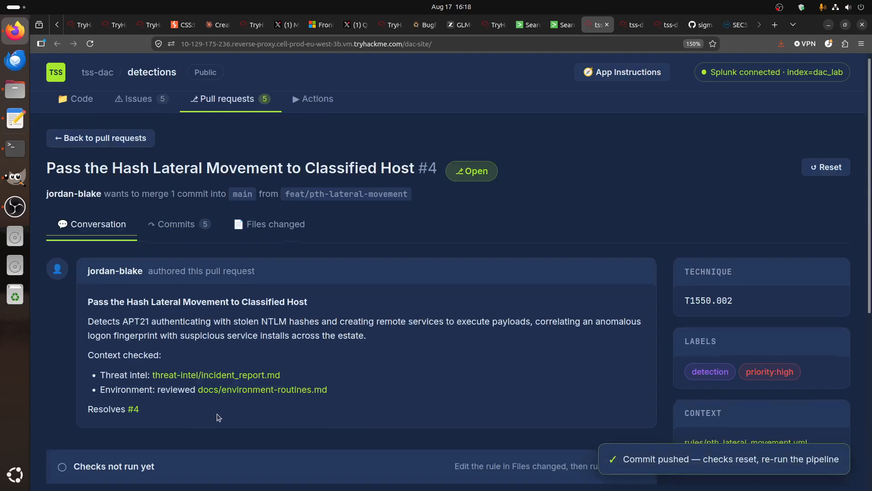
pyautogui.scroll(-5, 257, 398)
pyautogui.click(78, 356)
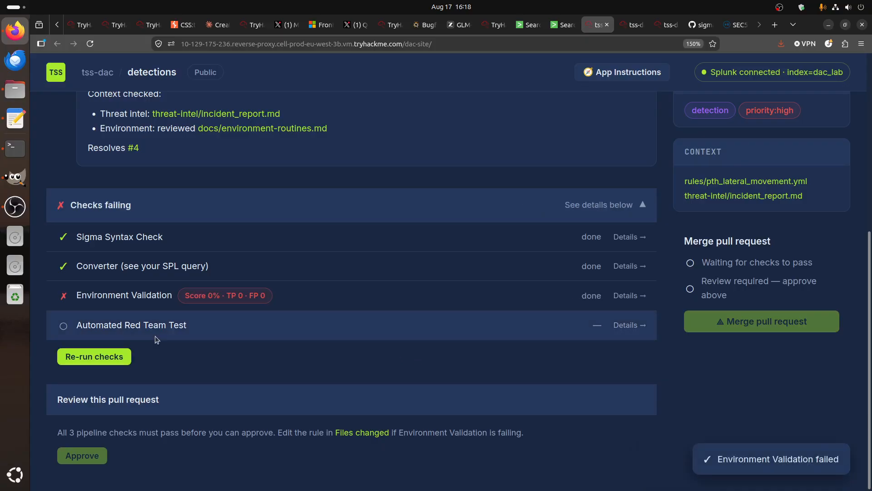
# Open rules/pth_lateral_movement.yml for editing again and review its available fields, selections and filters
pyautogui.scroll(5, 245, 318)
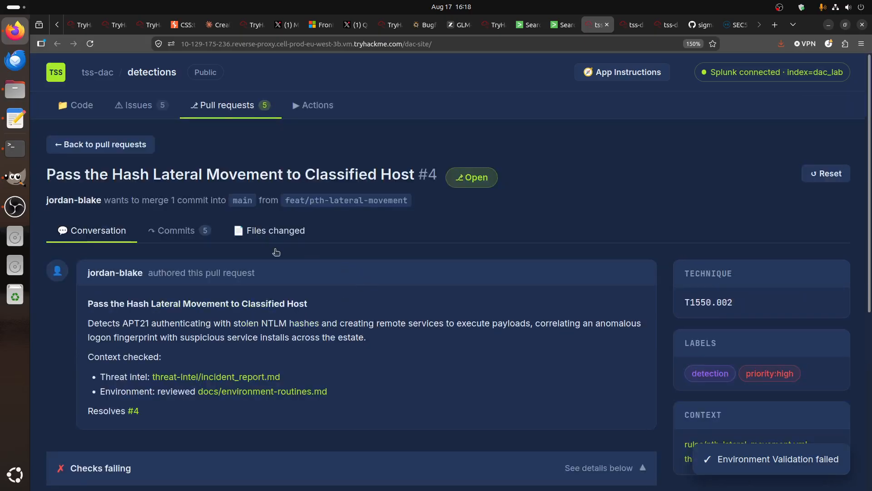
pyautogui.click(276, 230)
pyautogui.scroll(-8, 517, 309)
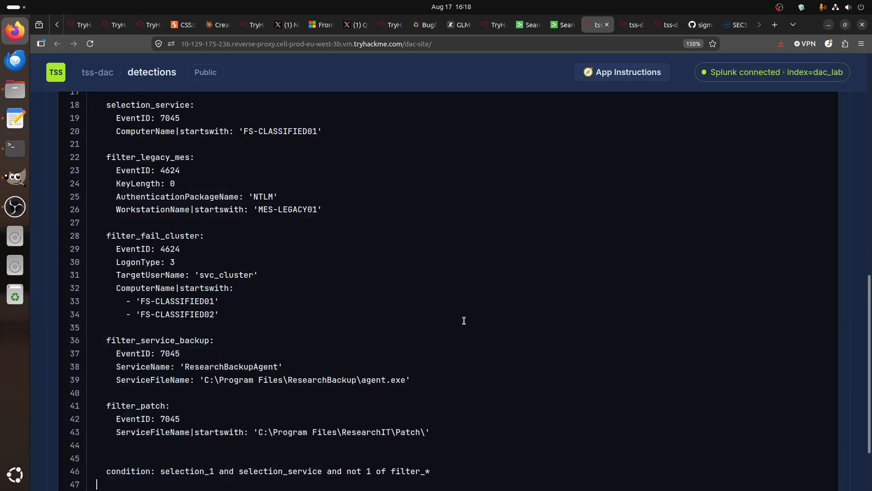
pyautogui.scroll(5, 464, 320)
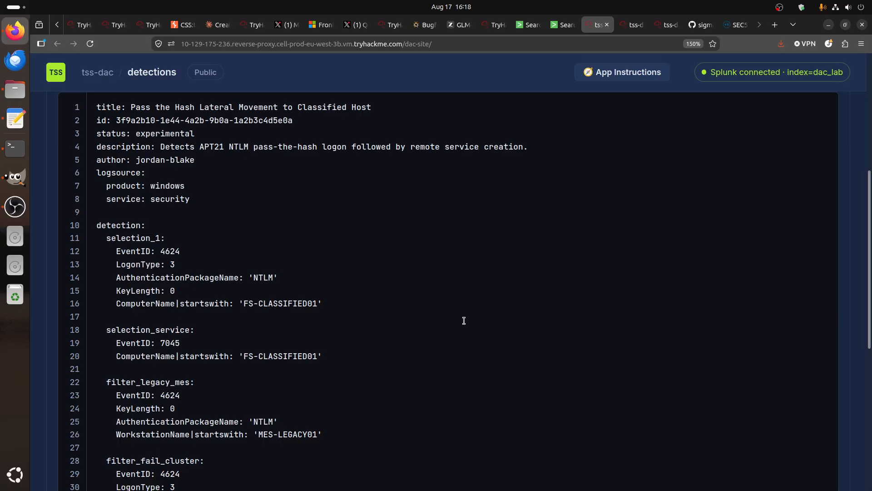
pyautogui.scroll(3, 464, 321)
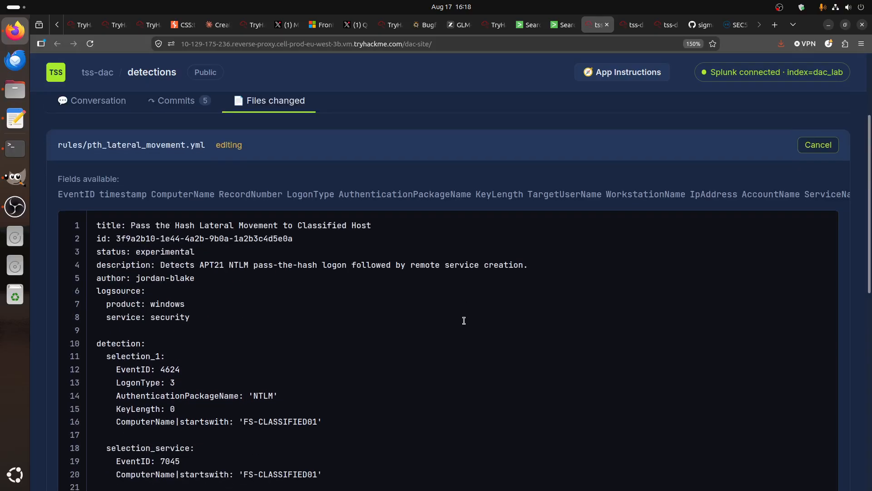
pyautogui.scroll(-2, 464, 320)
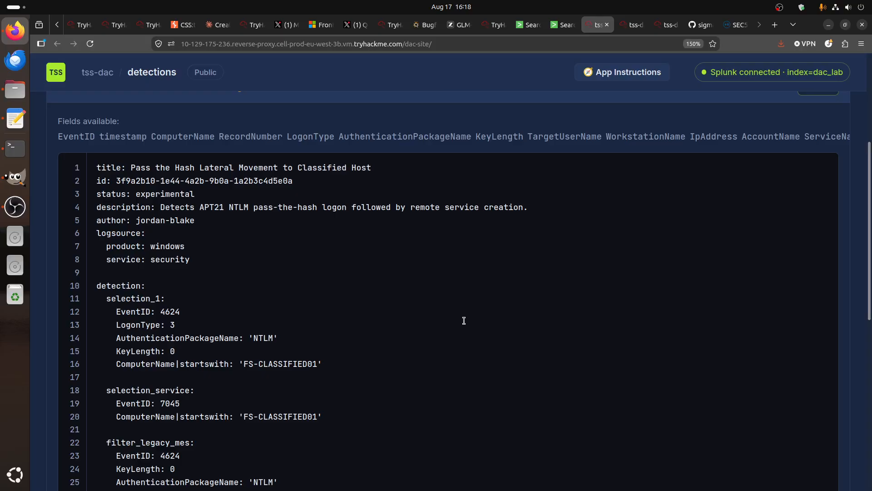
pyautogui.scroll(-5, 464, 320)
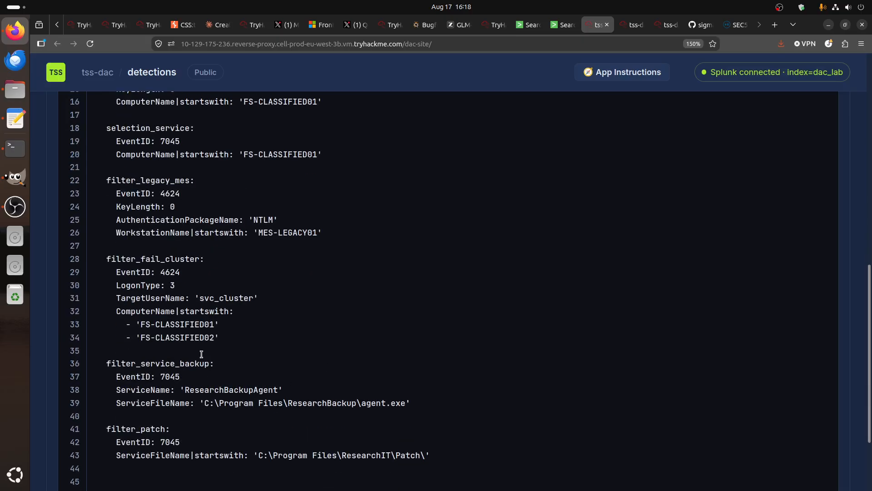
# Replace the ComputerName line in selection_1 and selection_service with filter_fail_cluster's startswith list of 'FS-CLASSIFIED01' and 'FS-CLASSIFIED02'
pyautogui.moveTo(219, 337); pyautogui.dragTo(91, 312)
pyautogui.hotkey('ctrl', 'c')
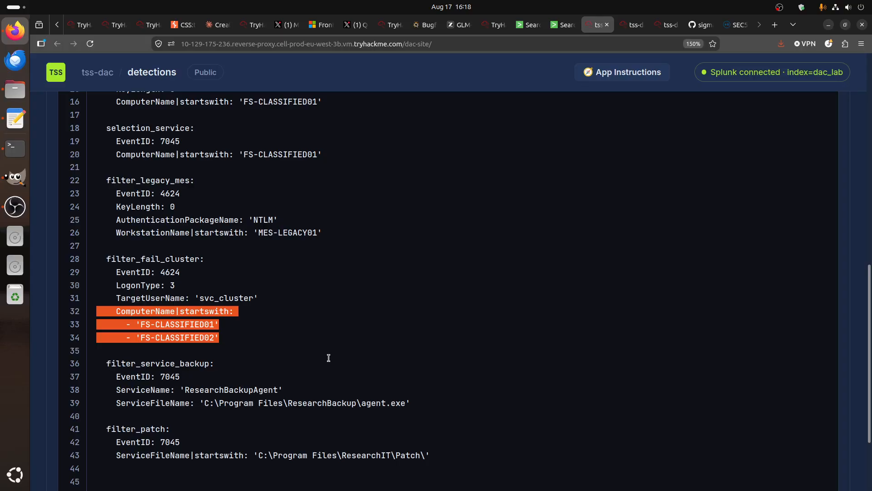
pyautogui.scroll(5, 328, 358)
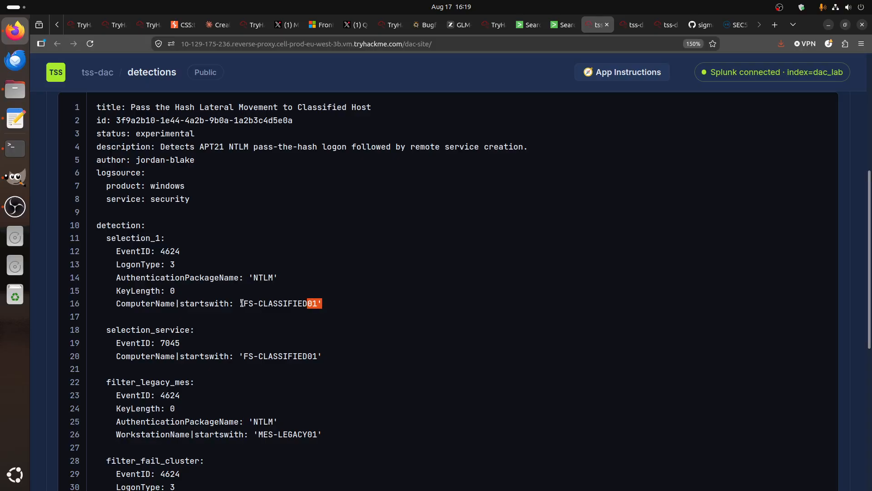
pyautogui.tripleClick(323, 303)
pyautogui.hotkey('ctrl', 'v')
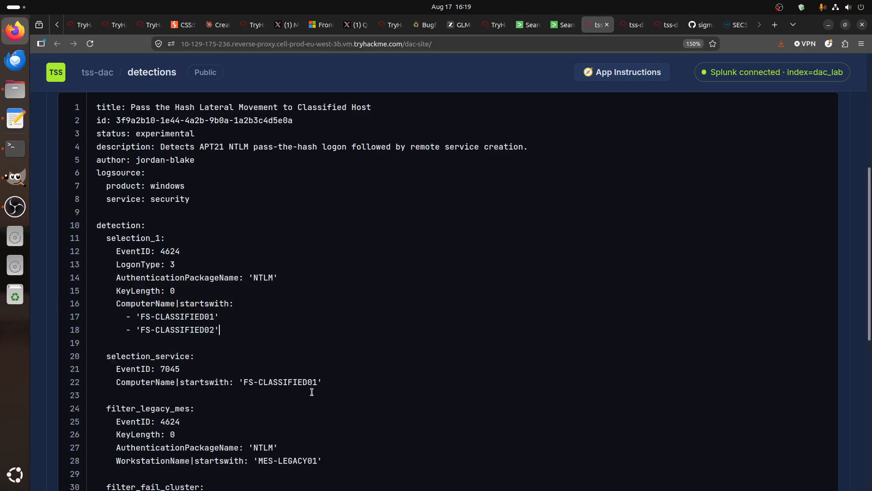
pyautogui.tripleClick(325, 381)
pyautogui.hotkey('ctrl', 'v')
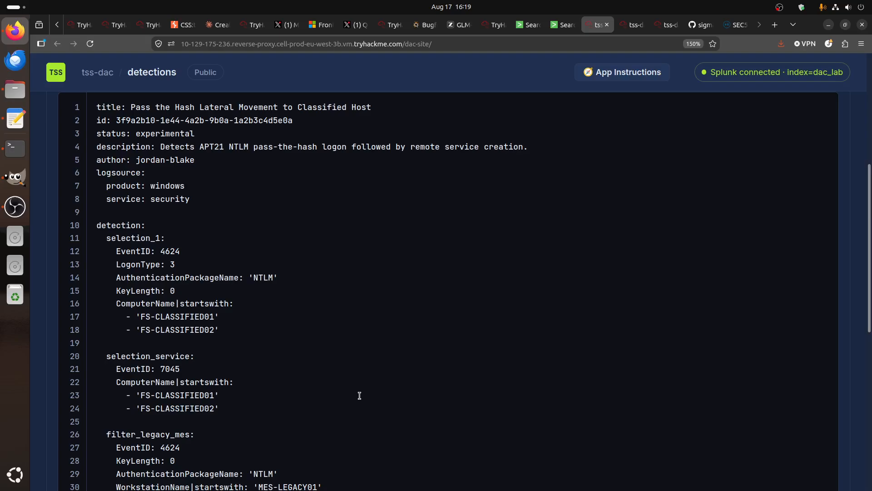
# Commit the ComputerName changes and run the pipeline checks again, opening the Environment Validation details
pyautogui.scroll(-6, 360, 396)
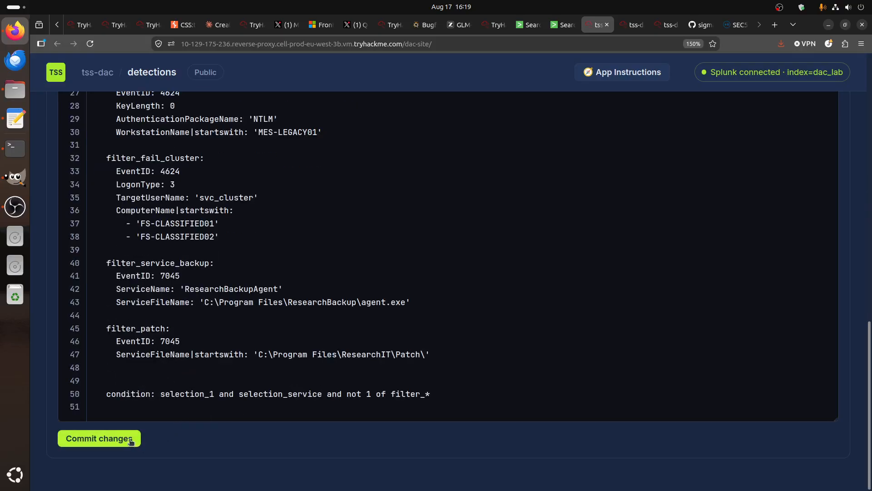
pyautogui.click(136, 441)
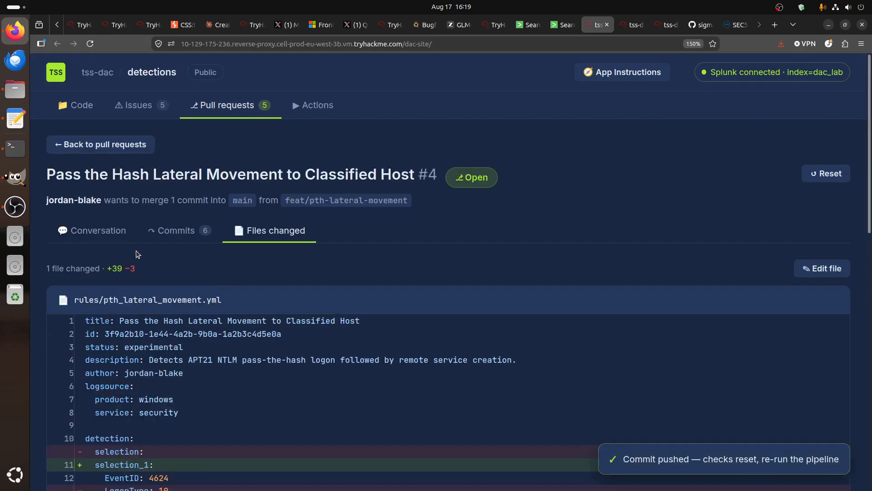
pyautogui.click(102, 232)
pyautogui.click(104, 362)
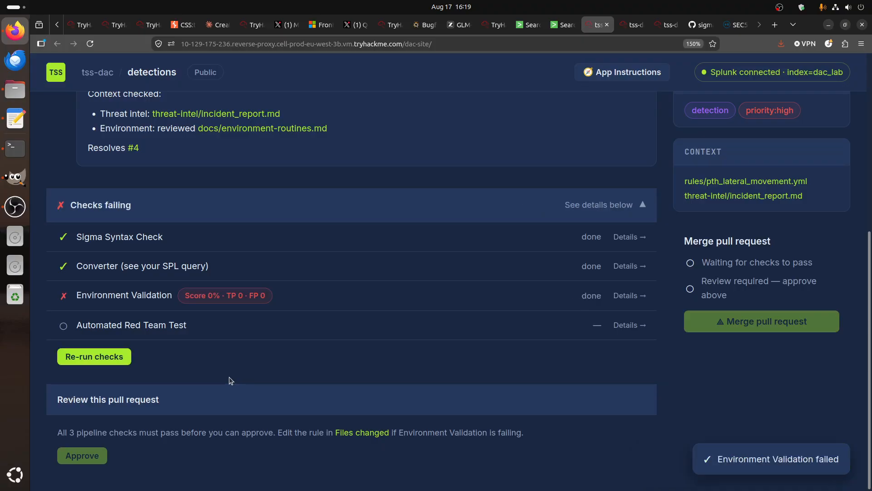
pyautogui.click(434, 295)
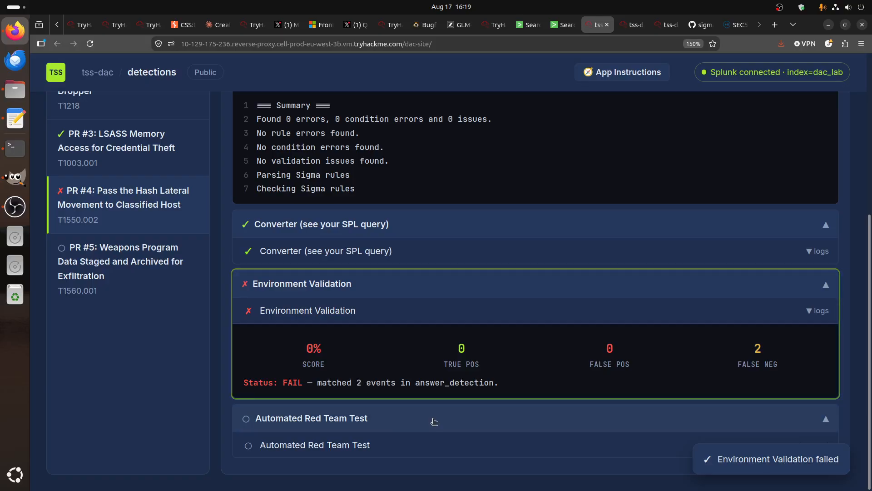
# Return to the pull request's changed files and open rules/pth_lateral_movement.yml for editing
pyautogui.scroll(4, 432, 421)
pyautogui.click(234, 111)
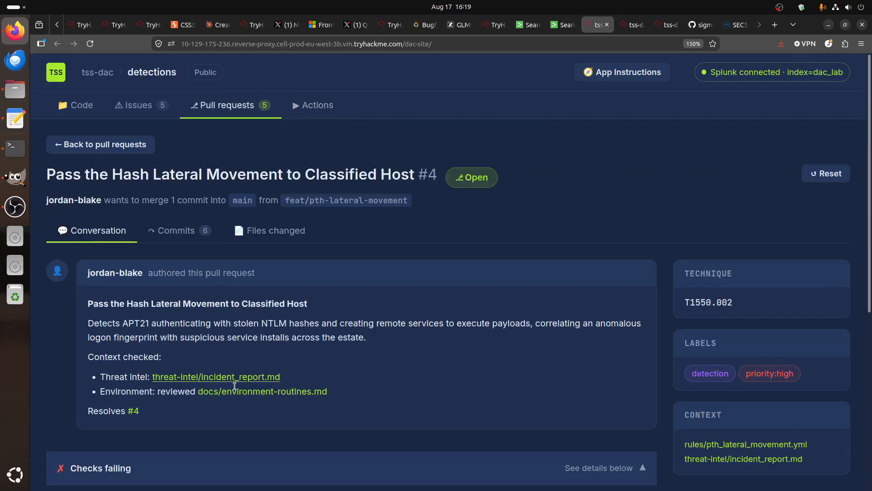
pyautogui.click(177, 230)
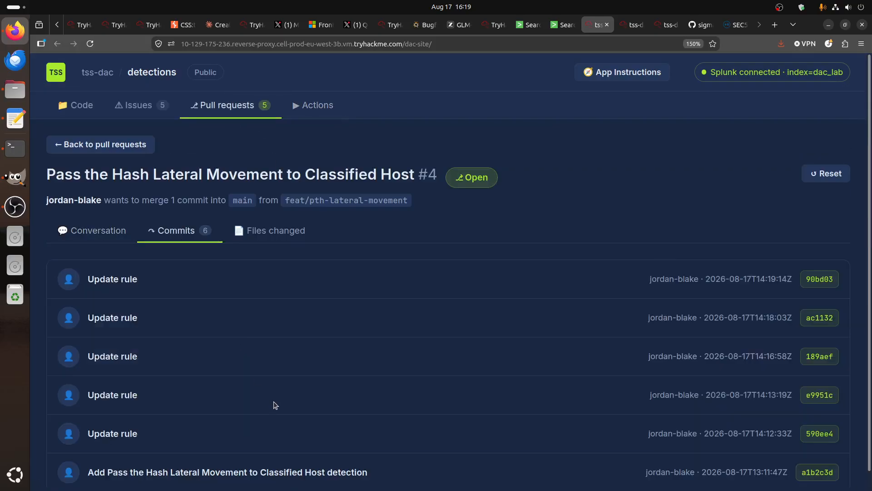
pyautogui.click(268, 233)
pyautogui.click(805, 271)
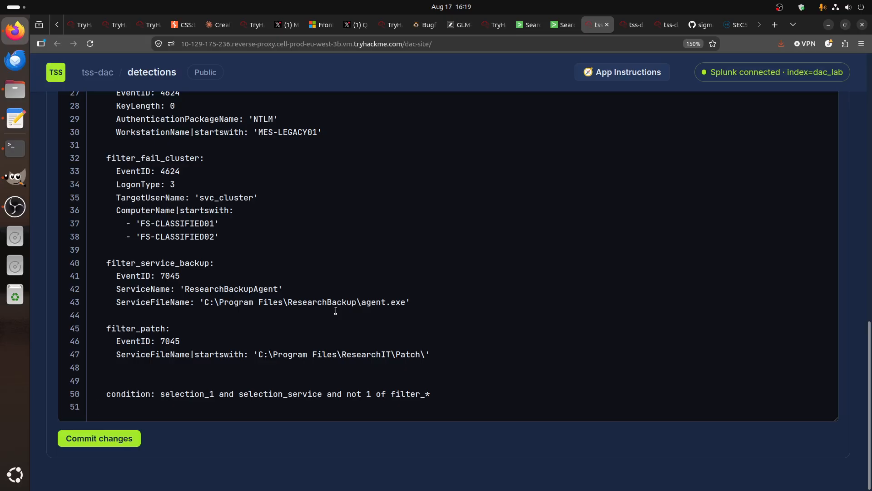
# Review the rule's conditions from selection_1 and selection_service through all the filters and the final condition line
pyautogui.scroll(10, 336, 310)
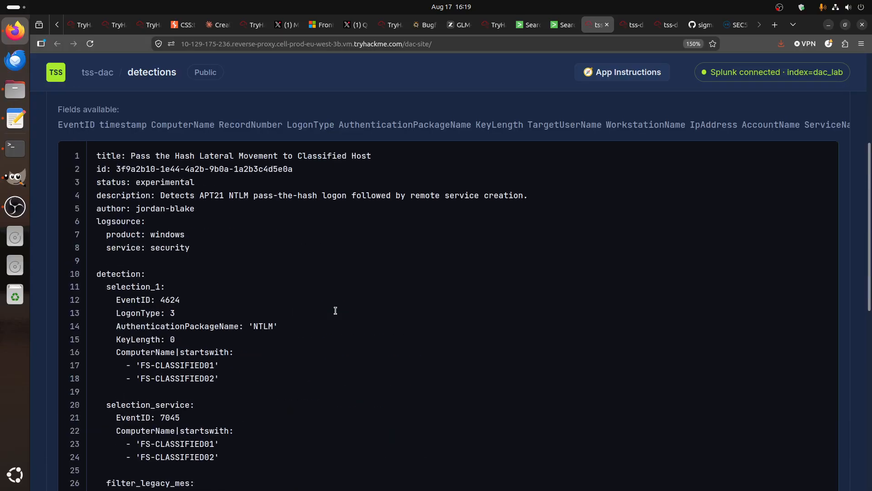
pyautogui.scroll(-2, 336, 310)
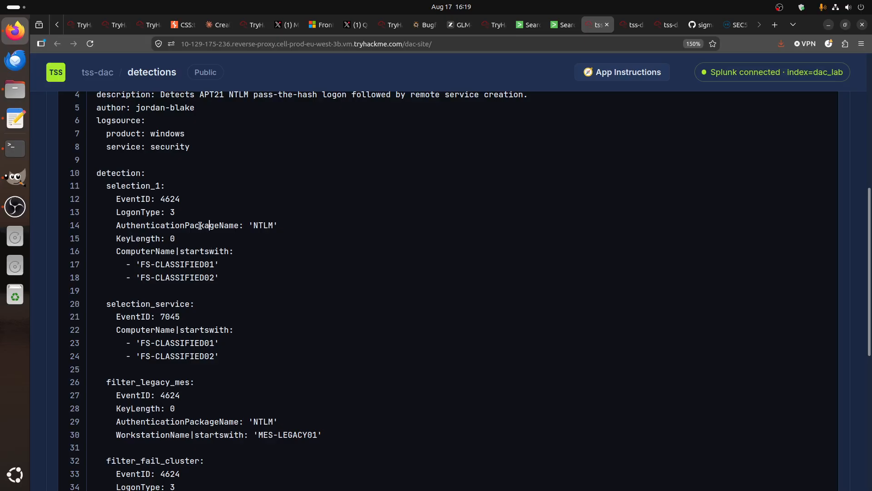
pyautogui.click(160, 186)
pyautogui.scroll(-3, 321, 271)
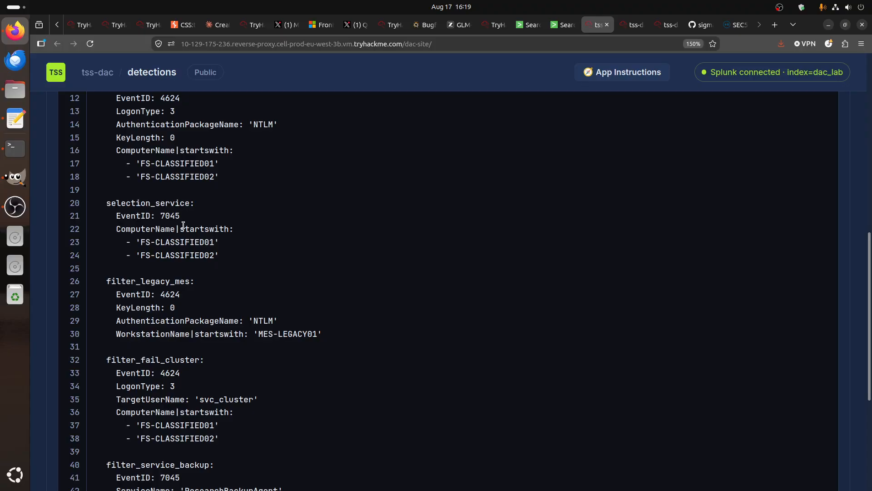
pyautogui.scroll(-3, 183, 226)
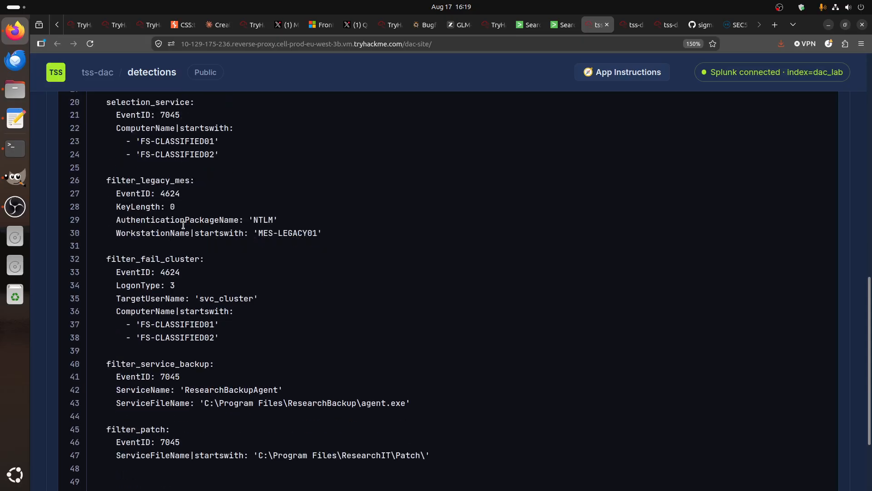
pyautogui.scroll(-3, 183, 226)
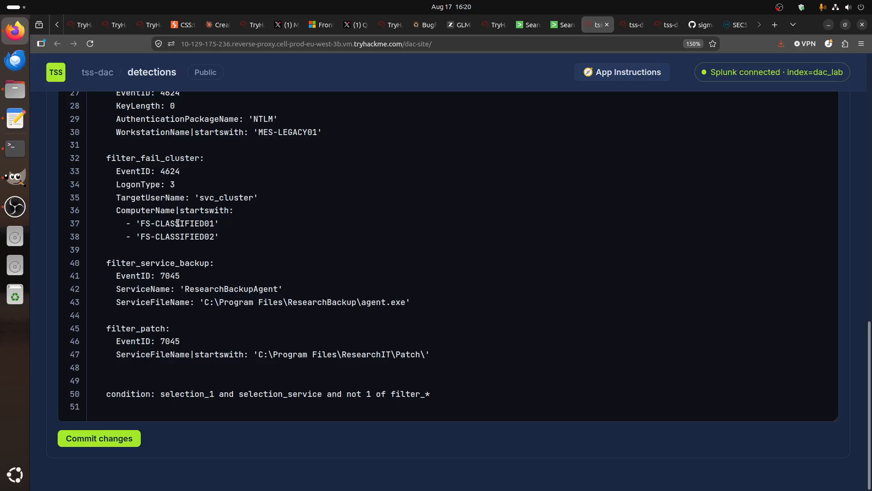
pyautogui.click(179, 209)
pyautogui.scroll(3, 281, 211)
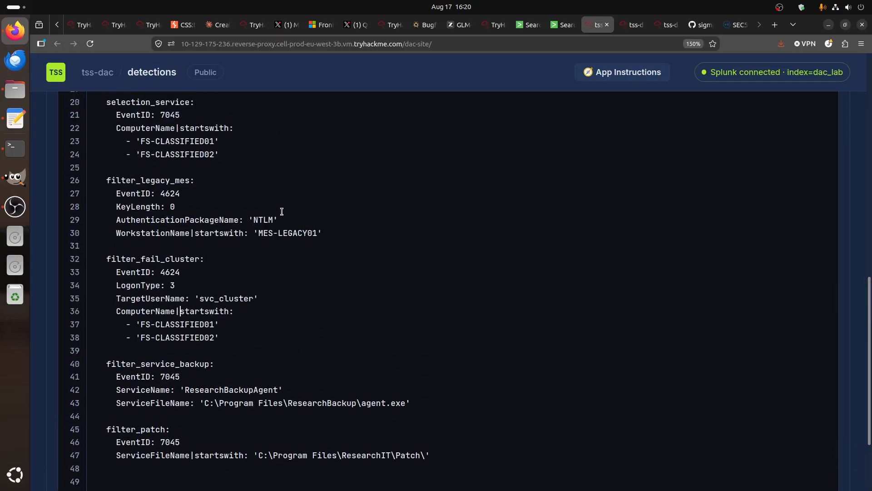
# Delete the KeyLength and AuthenticationPackageName lines from filter_legacy_mes and the LogonType line from filter_fail_cluster
pyautogui.click(171, 207)
pyautogui.moveTo(278, 220); pyautogui.dragTo(46, 210)
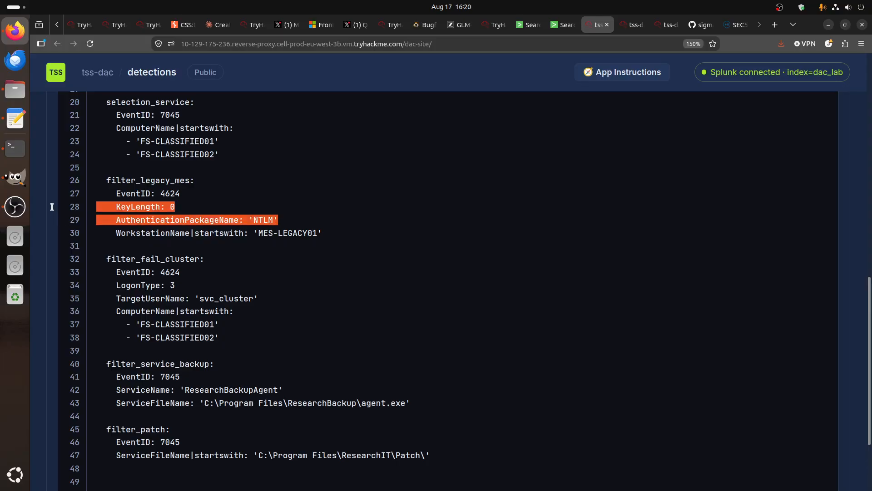
pyautogui.press('BackSpace')
pyautogui.press('Delete')
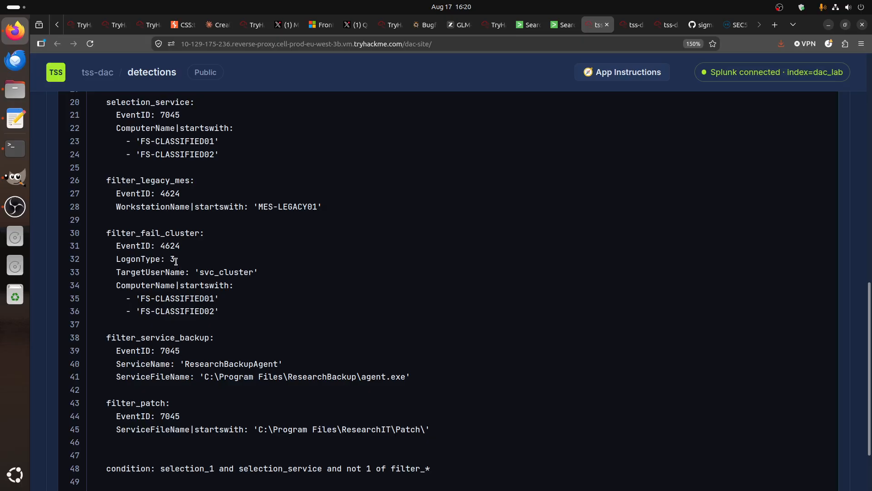
pyautogui.moveTo(176, 261); pyautogui.dragTo(51, 255)
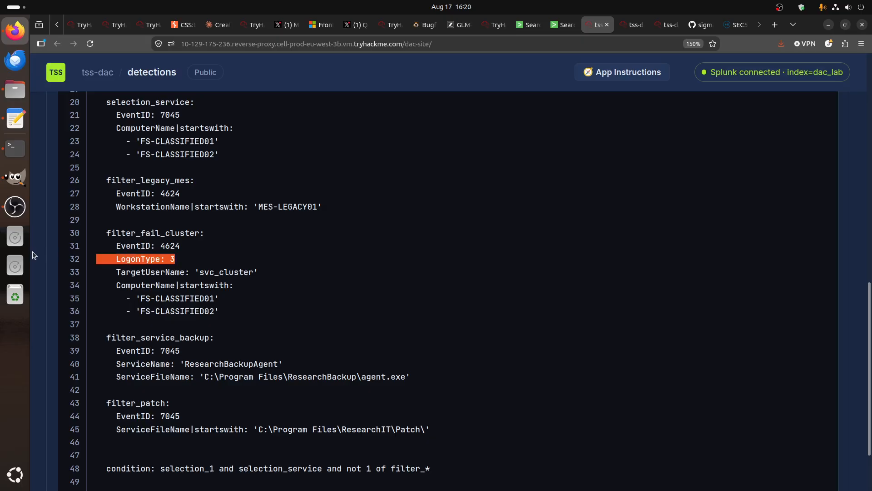
pyautogui.press('BackSpace')
pyautogui.press('Delete')
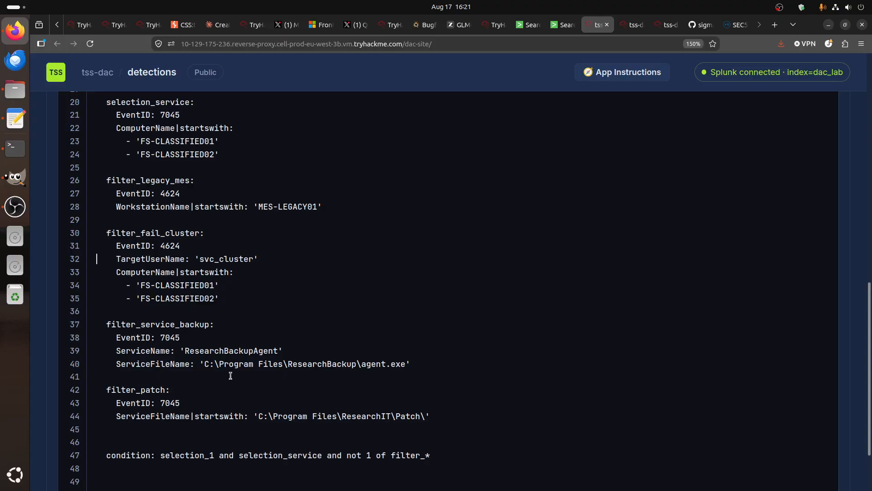
# Check the ResearchBackupAgent install path in the environment notes against filter_service_backup's ServiceFileName value
pyautogui.moveTo(402, 364); pyautogui.dragTo(97, 363)
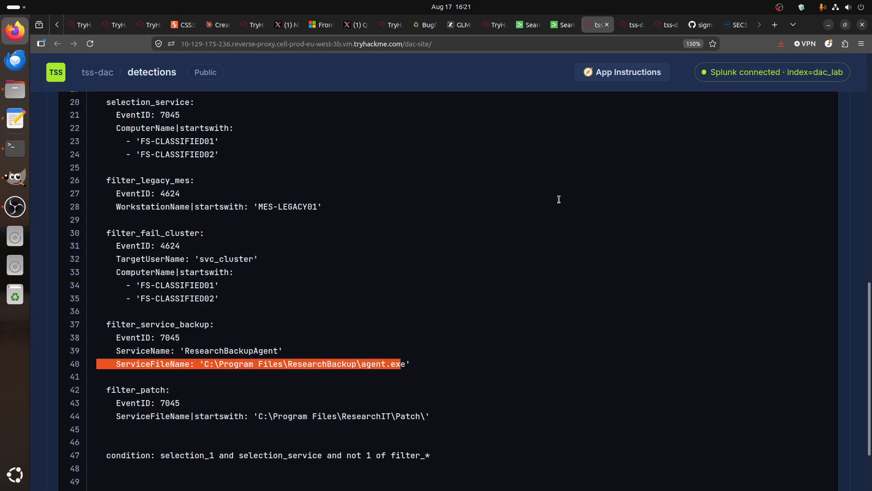
pyautogui.click(563, 25)
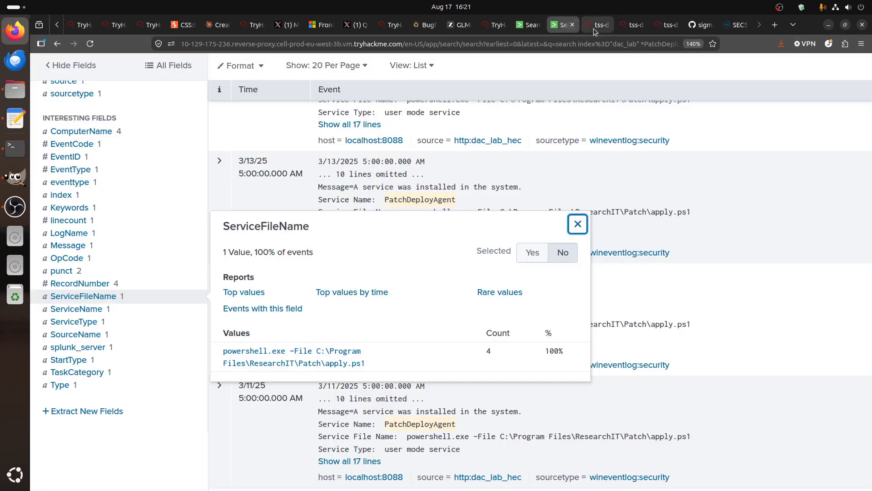
pyautogui.click(667, 25)
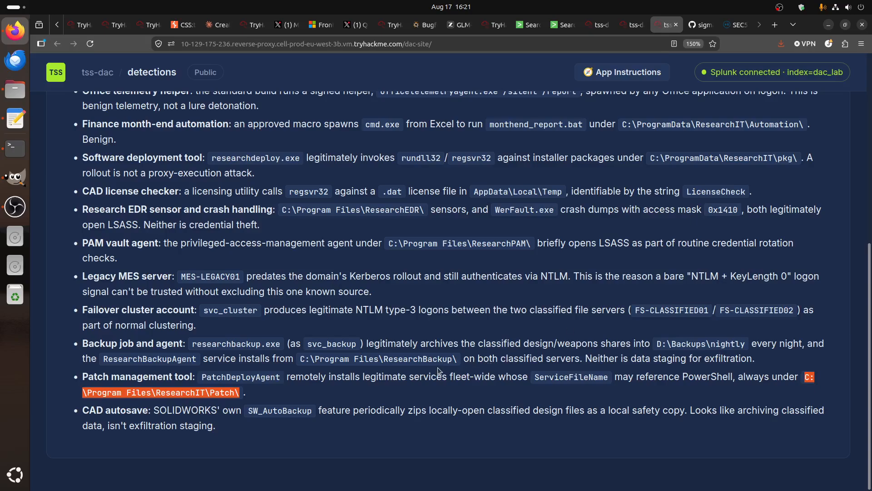
pyautogui.moveTo(460, 360); pyautogui.dragTo(296, 356)
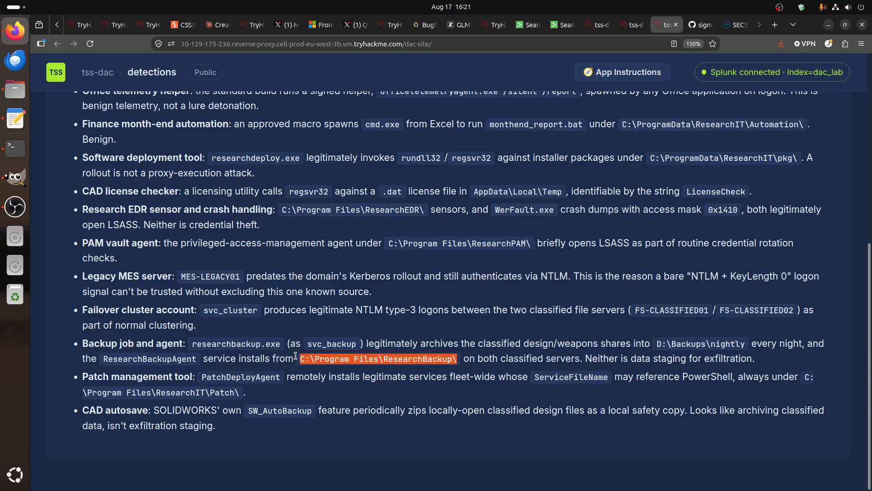
pyautogui.click(409, 362)
pyautogui.click(593, 26)
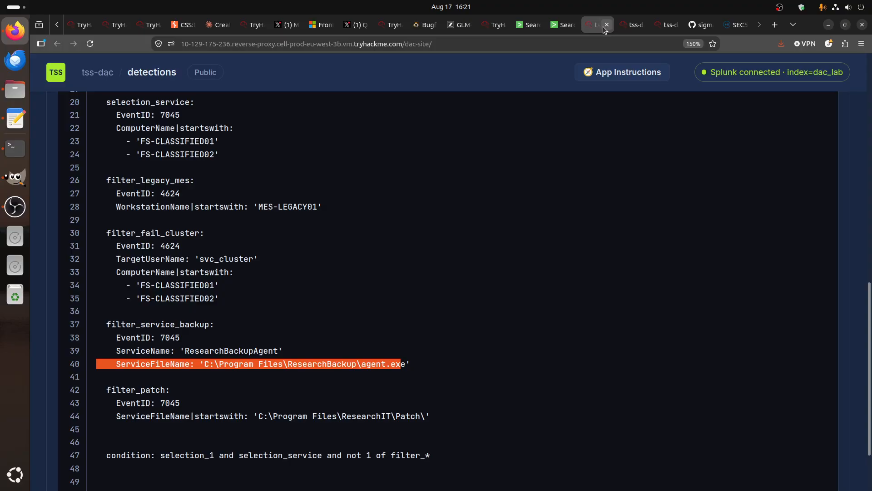
# Add the startswith modifier to filter_service_backup's ServiceFileName and cut agent.exe from the end of its C:\Program Files\ResearchBackup\ path
pyautogui.click(191, 364)
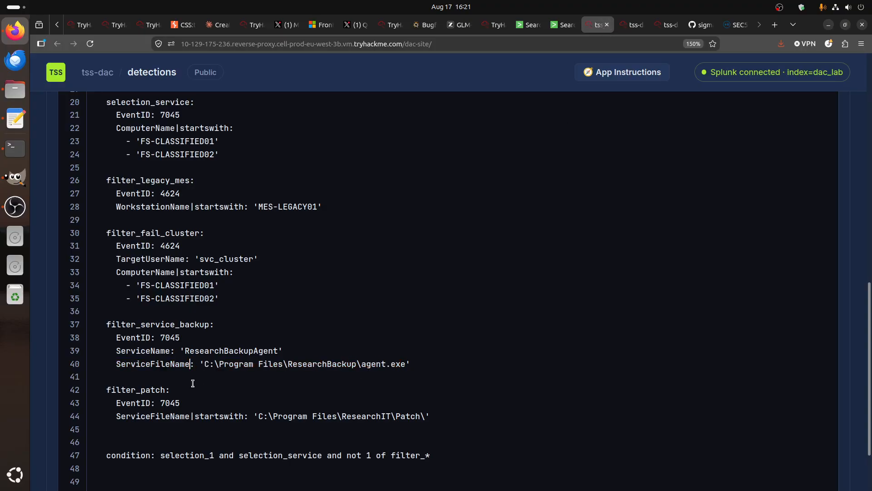
pyautogui.write('|starts')
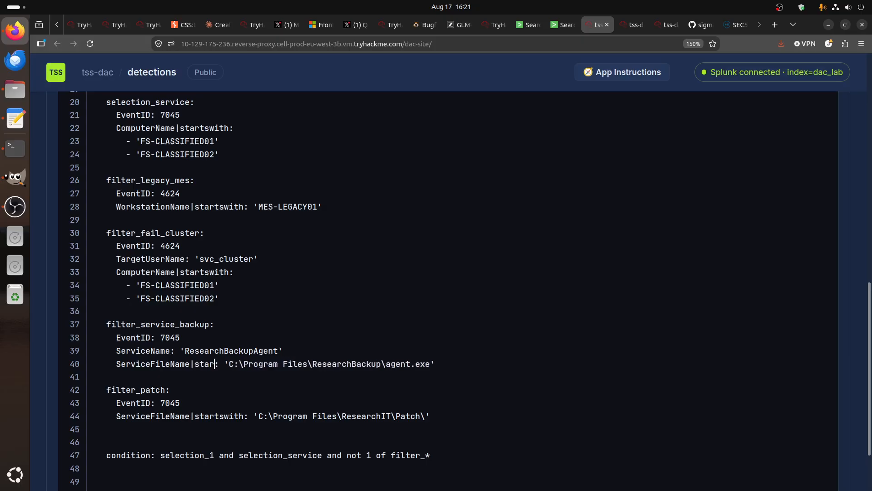
pyautogui.write('with')
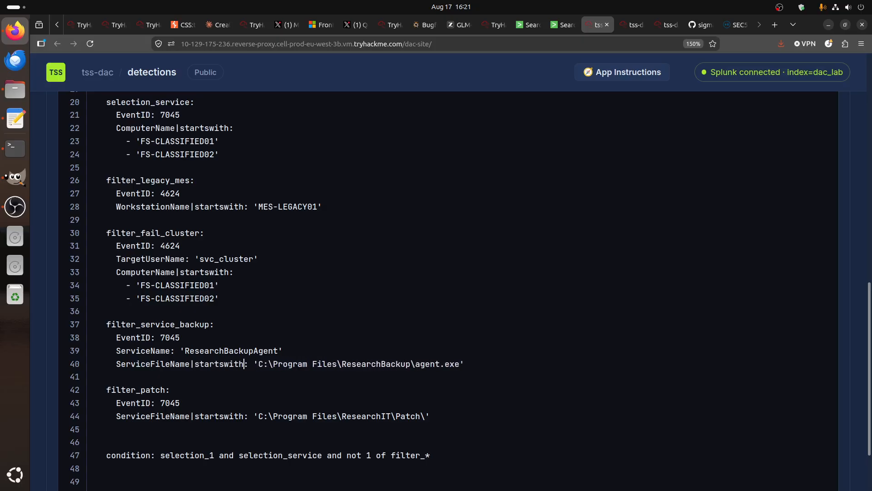
pyautogui.moveTo(415, 364); pyautogui.dragTo(464, 368)
pyautogui.press('BackSpace')
# Commit the simplified filters and run the pipeline checks again from the pull request conversation
pyautogui.scroll(-2, 465, 367)
pyautogui.click(101, 441)
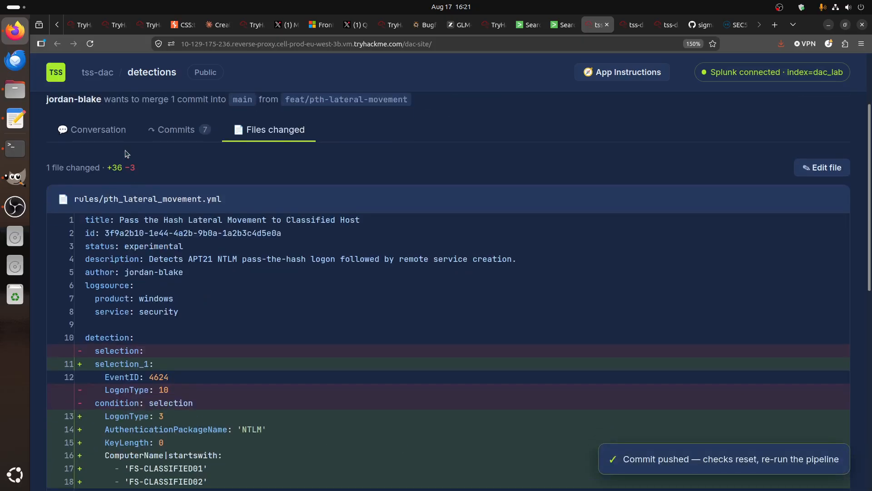
pyautogui.click(166, 135)
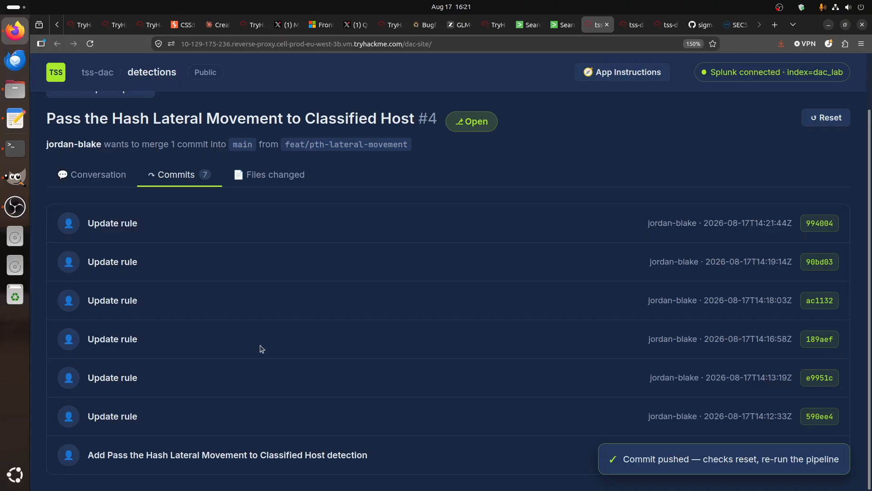
pyautogui.click(91, 174)
pyautogui.click(96, 357)
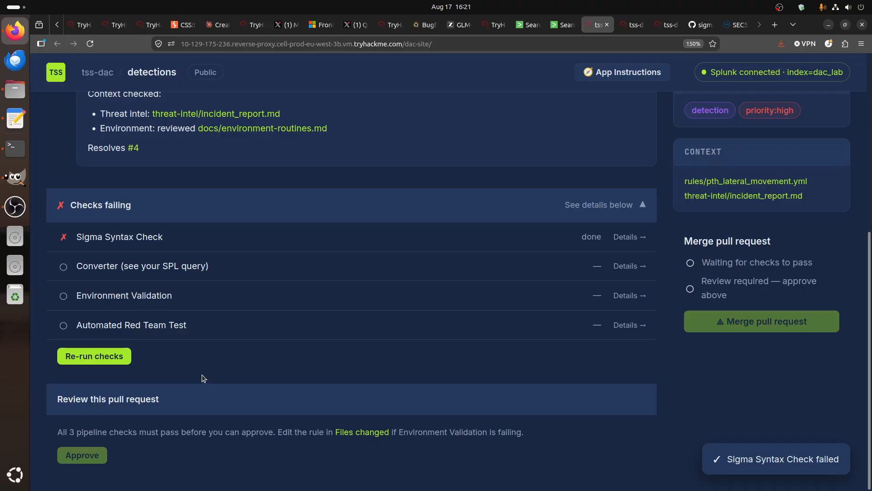
# Examine the Sigma Syntax Check log for PR #4 to find the reported error and its line number
pyautogui.click(186, 235)
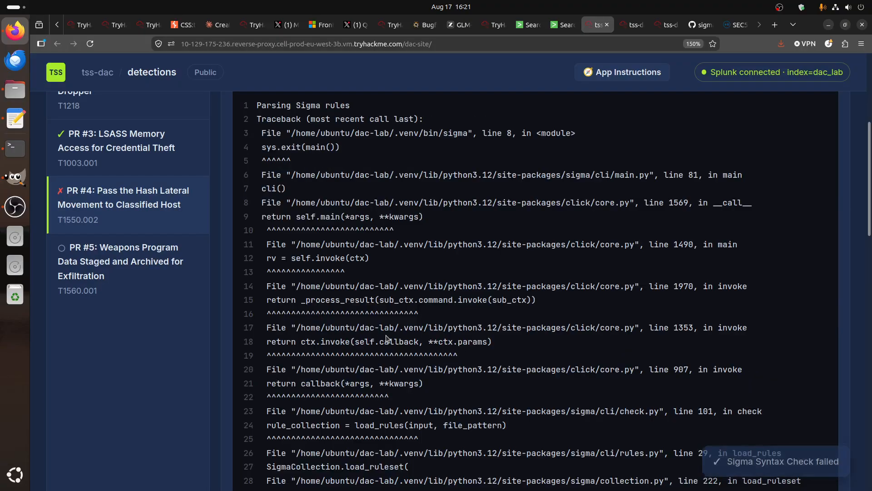
pyautogui.scroll(-10, 392, 347)
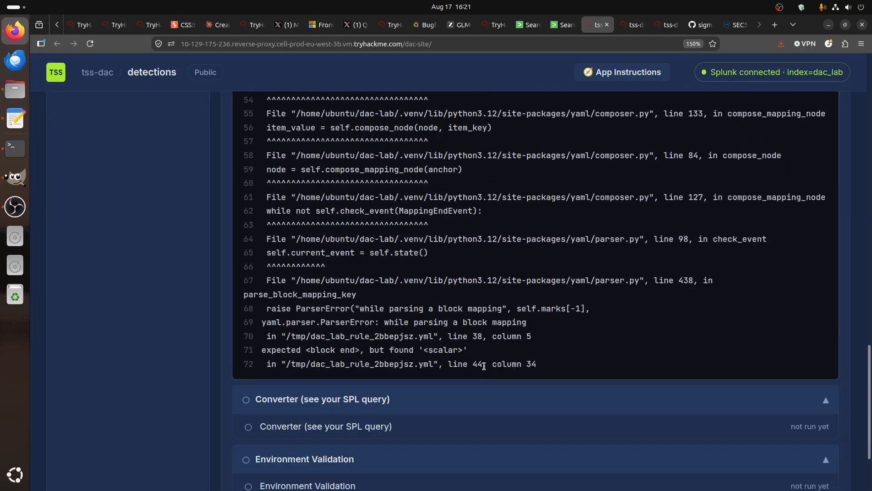
pyautogui.scroll(12, 159, 218)
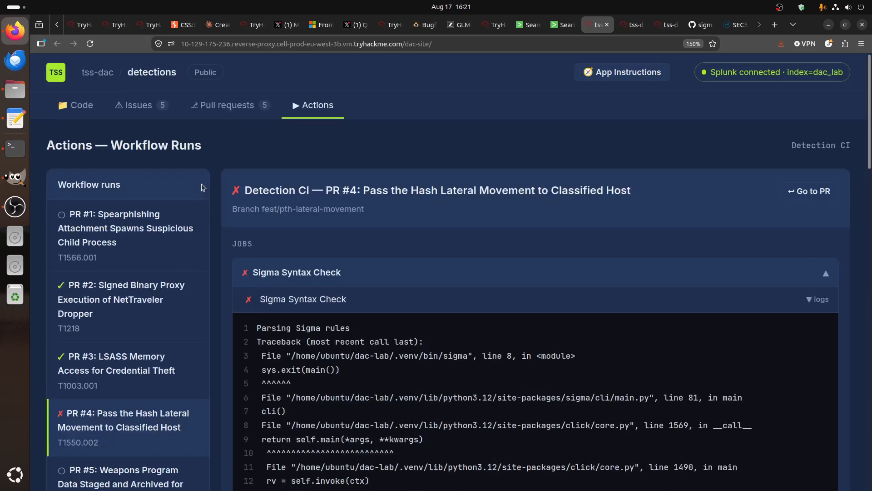
pyautogui.scroll(-4, 223, 178)
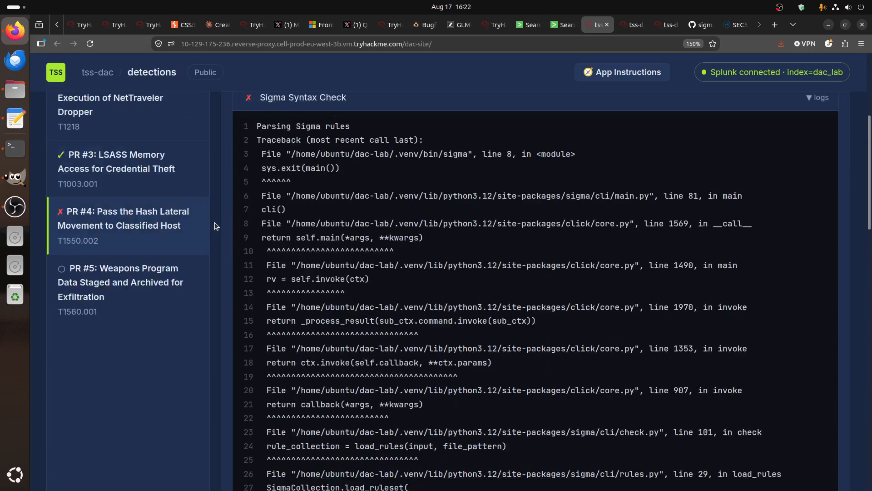
pyautogui.scroll(4, 221, 205)
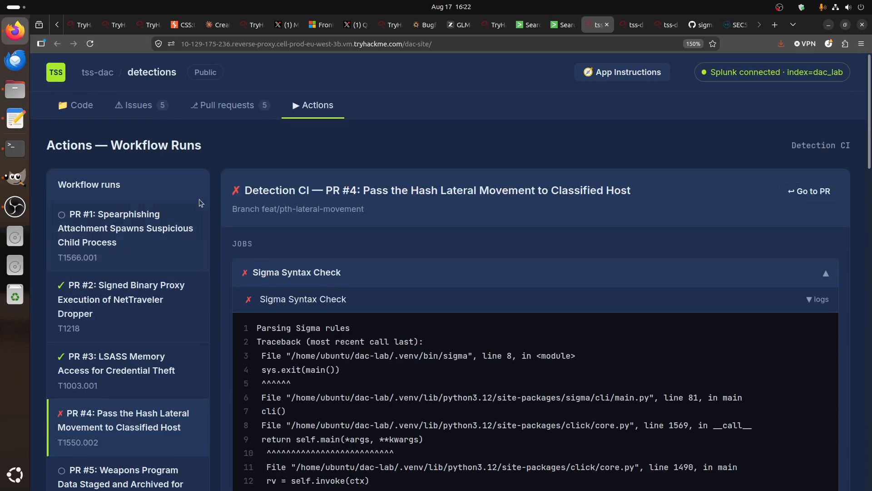
# Reopen rules/pth_lateral_movement.yml in PR #4 for editing and add the missing closing quote to filter_service_backup's ServiceFileName path
pyautogui.click(223, 106)
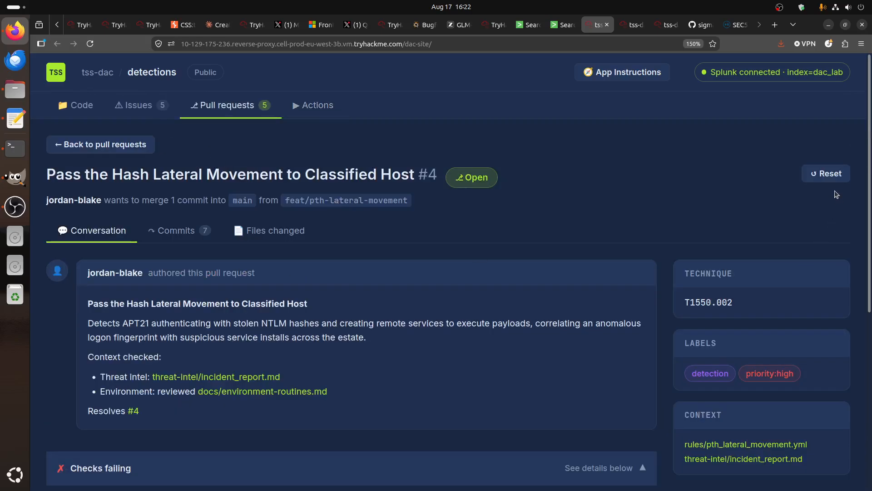
pyautogui.click(253, 230)
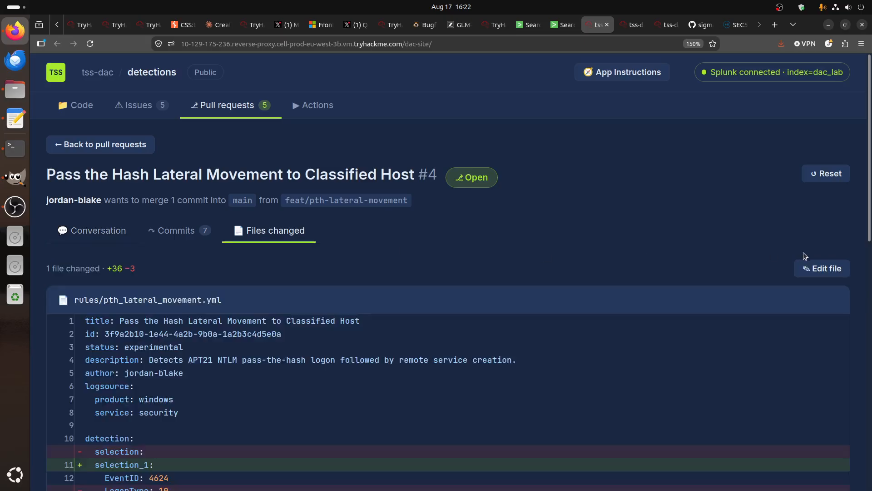
pyautogui.click(755, 274)
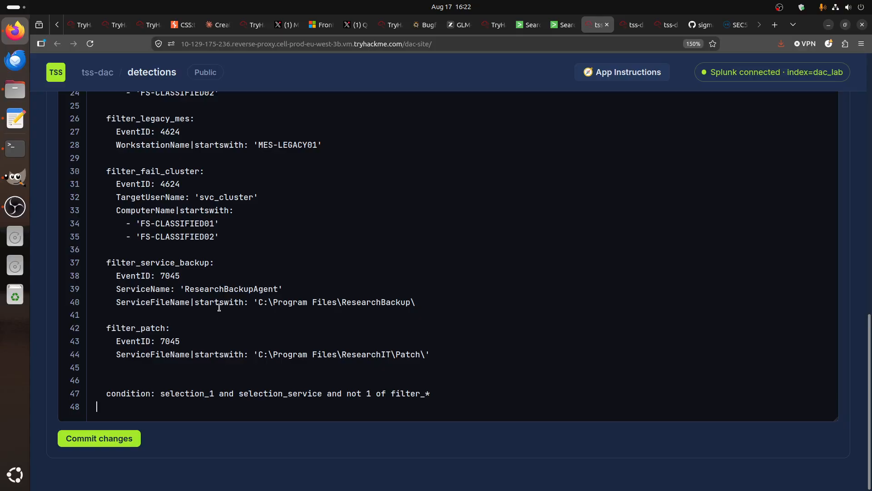
pyautogui.click(434, 298)
pyautogui.write("'")
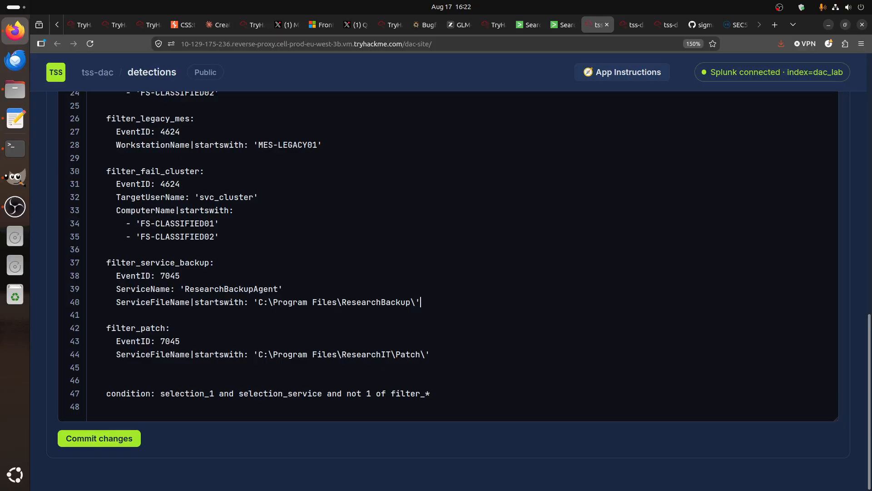
# Commit the quote fix and run the pipeline checks from the pull request conversation
pyautogui.click(101, 439)
pyautogui.scroll(-3, 189, 259)
pyautogui.scroll(3, 173, 257)
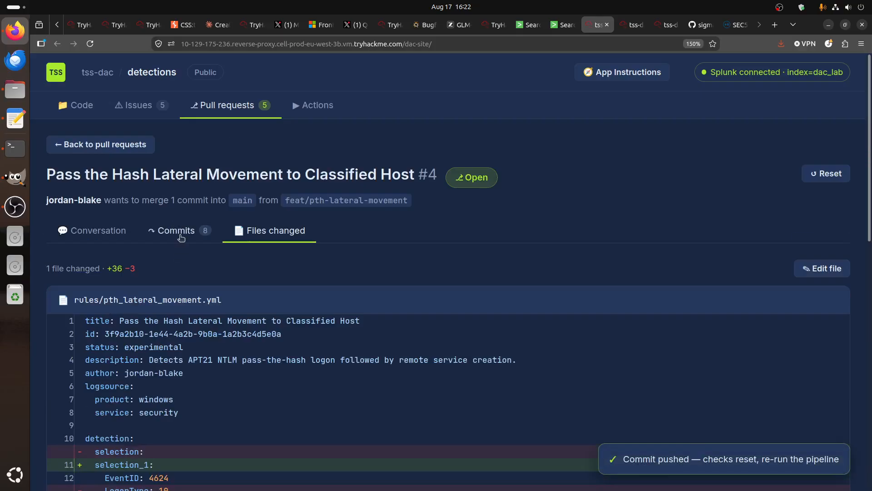
pyautogui.click(97, 230)
pyautogui.scroll(-3, 101, 455)
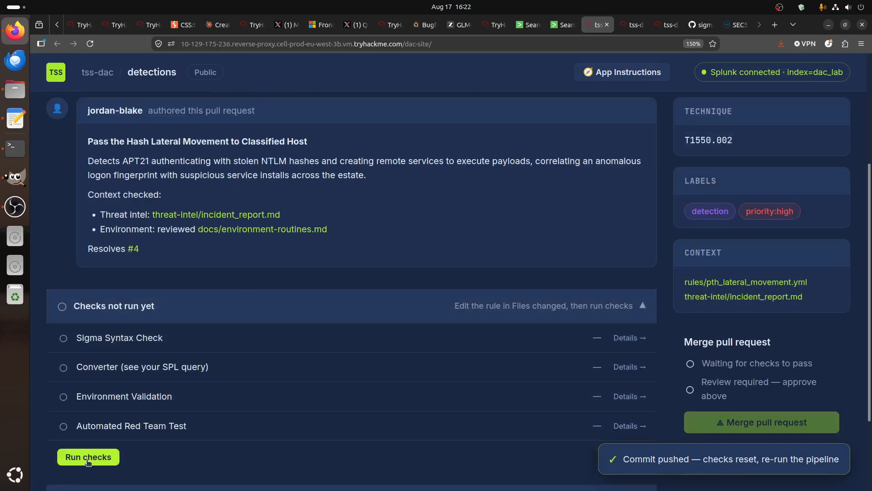
pyautogui.click(87, 458)
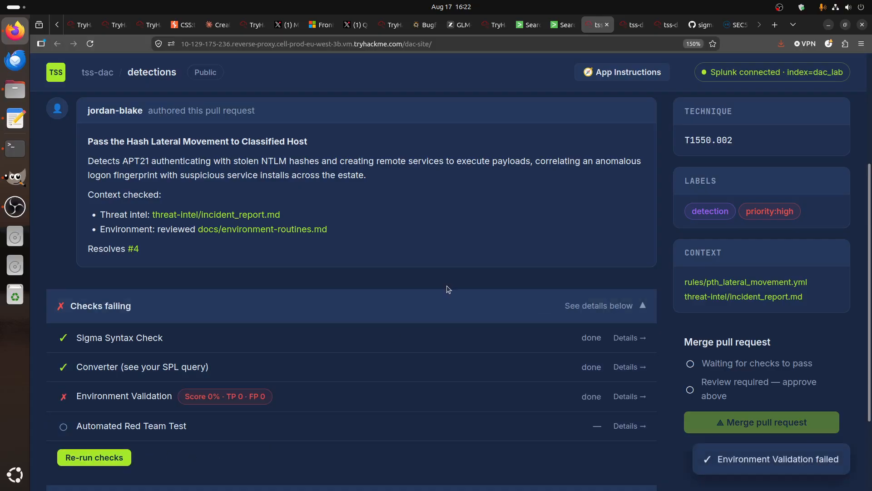
pyautogui.click(15, 207)
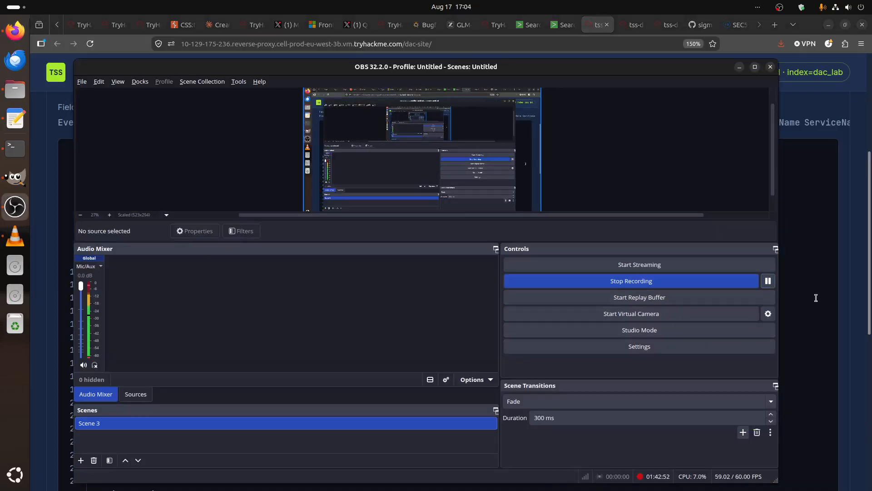
pyautogui.click(816, 298)
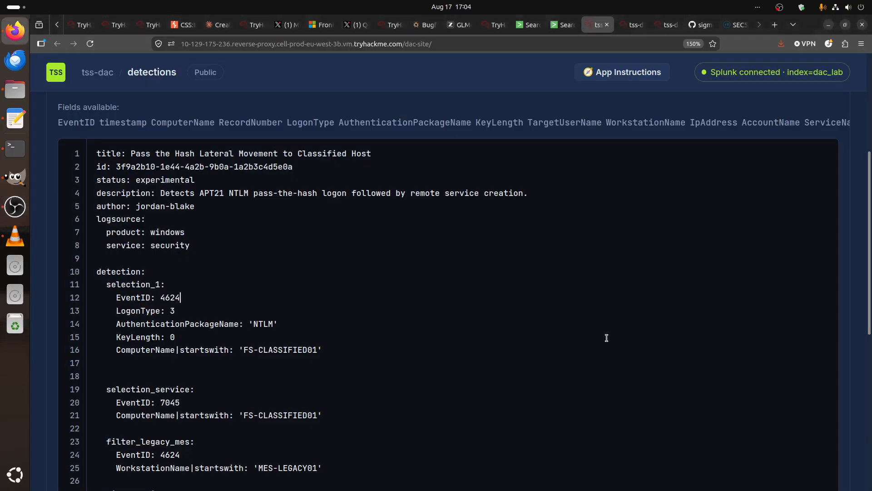
# Compare the rule's condition line with the logon and service indicators in the incident report's Pass the Hash section
pyautogui.scroll(-5, 582, 340)
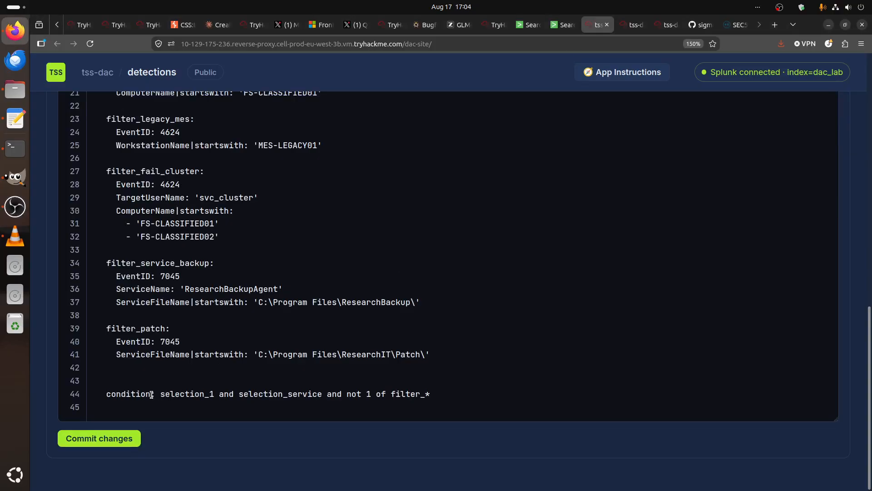
pyautogui.moveTo(151, 395); pyautogui.dragTo(497, 395)
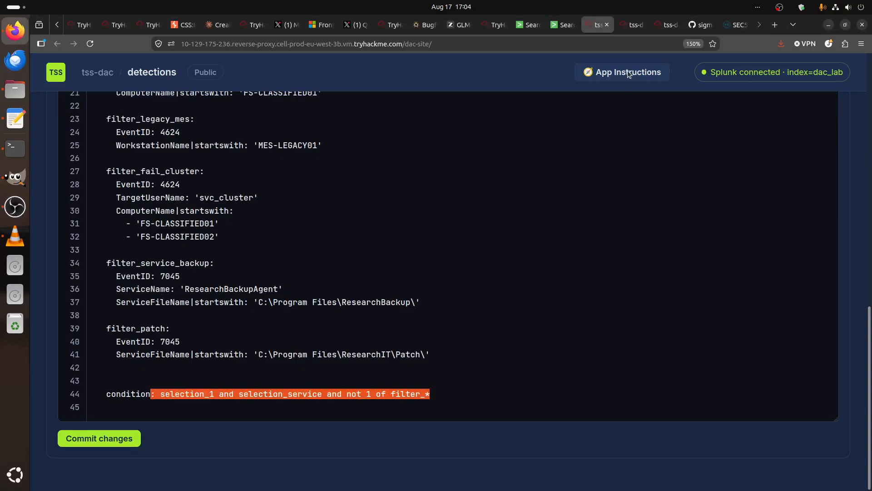
pyautogui.click(632, 24)
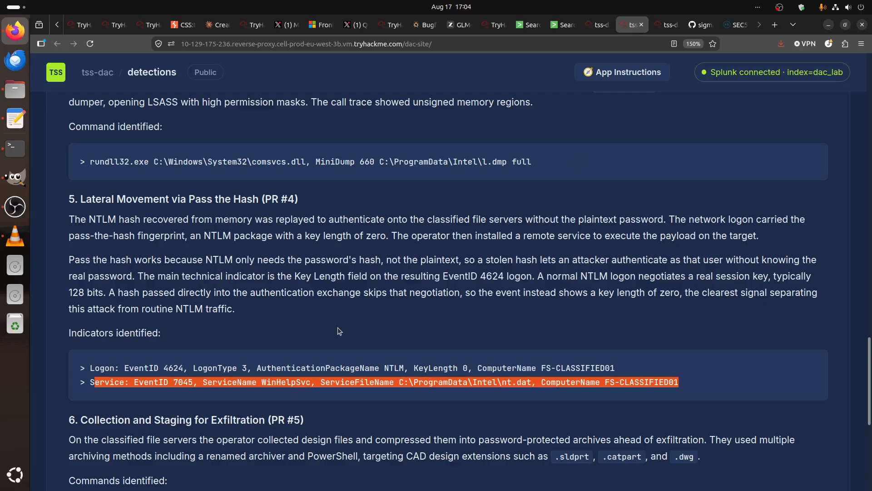
pyautogui.click(117, 368)
pyautogui.moveTo(144, 368); pyautogui.dragTo(655, 372)
pyautogui.moveTo(109, 382); pyautogui.dragTo(592, 395)
# Change the rule's condition to (selection_1 or selection_service) and not 1 of filter_*, checking it against the incident report's indicators
pyautogui.click(590, 26)
pyautogui.click(176, 395)
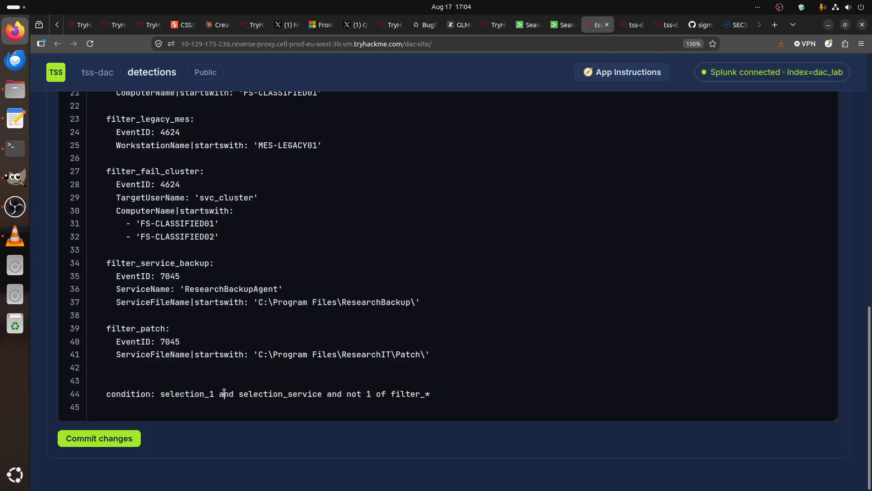
pyautogui.doubleClick(224, 393)
pyautogui.write('or')
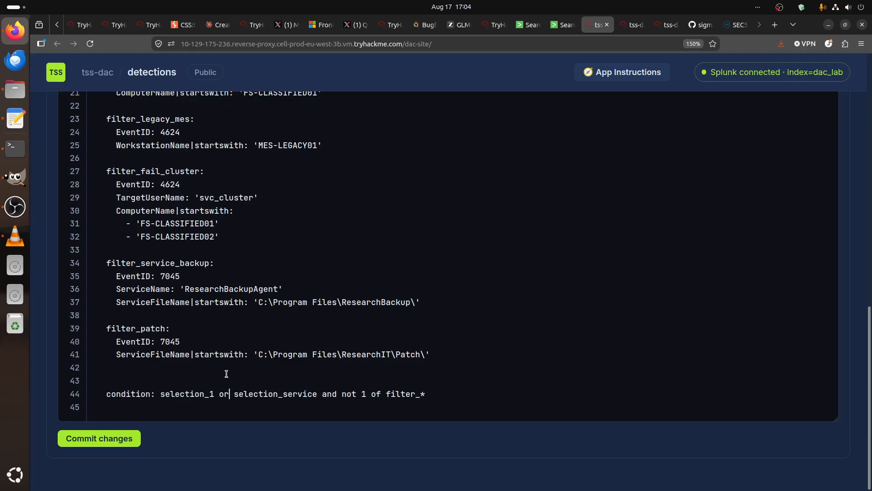
pyautogui.click(632, 24)
pyautogui.click(286, 381)
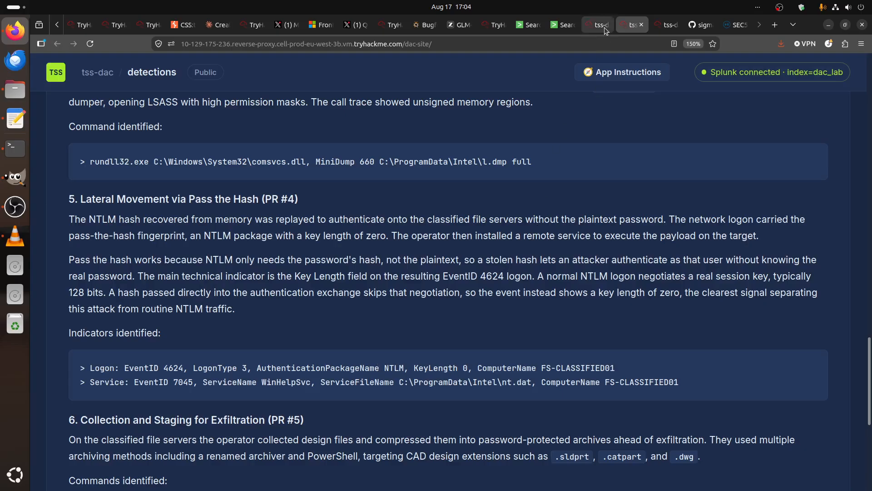
pyautogui.click(591, 25)
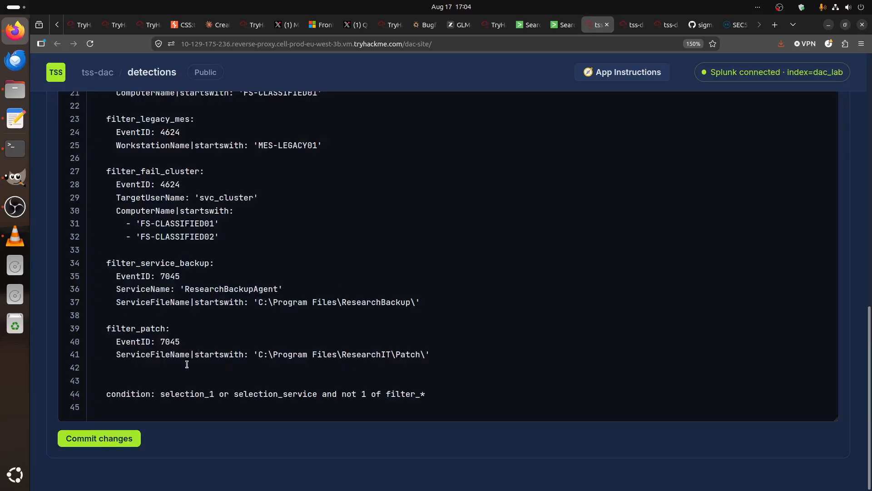
pyautogui.click(162, 396)
pyautogui.write('(')
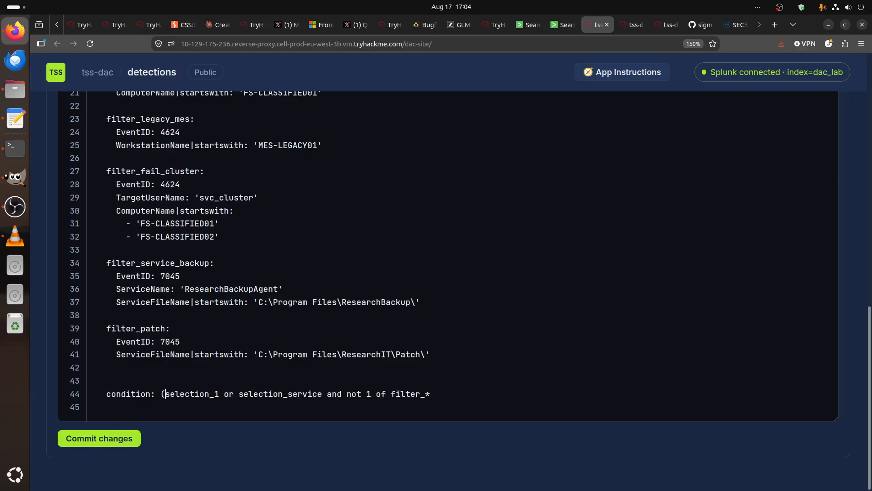
pyautogui.click(323, 395)
pyautogui.write(')')
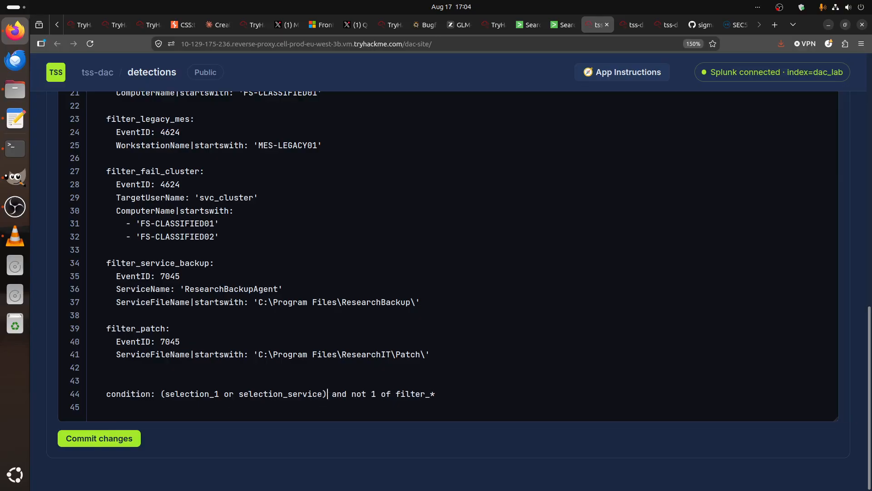
# Commit the revised condition and re-run the checks on PR #4
pyautogui.click(286, 394)
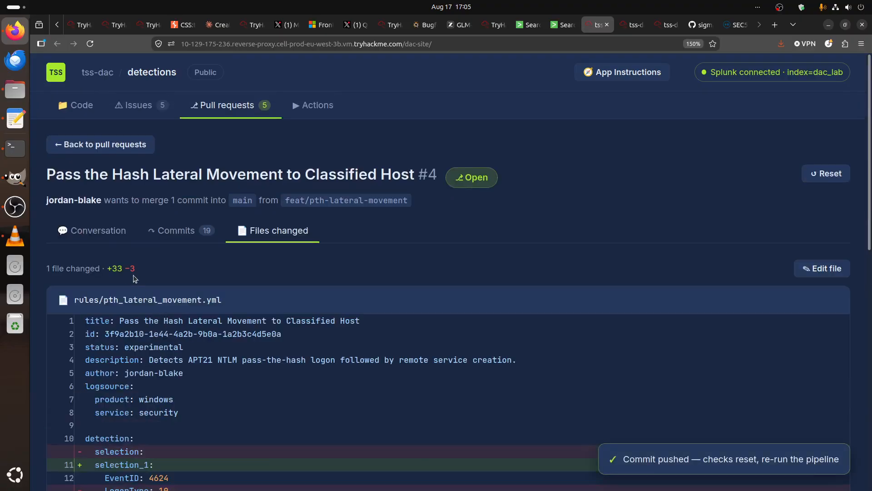
pyautogui.click(75, 230)
pyautogui.scroll(-2, 226, 383)
pyautogui.click(97, 359)
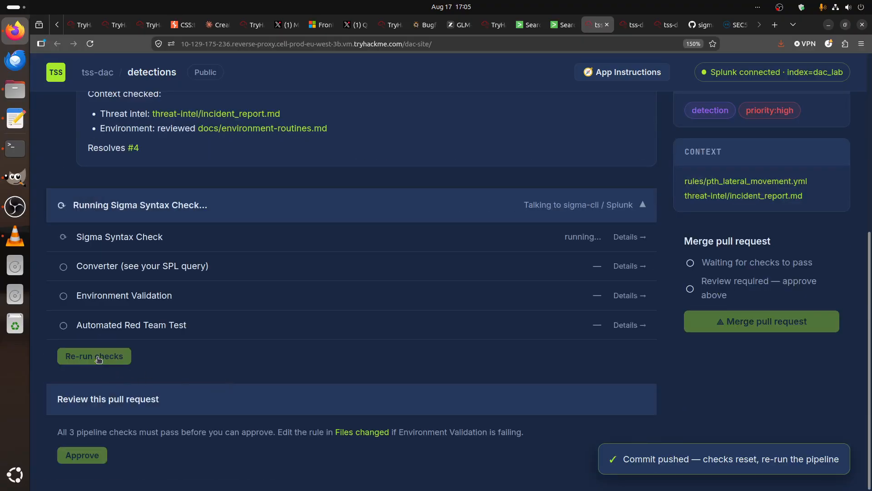
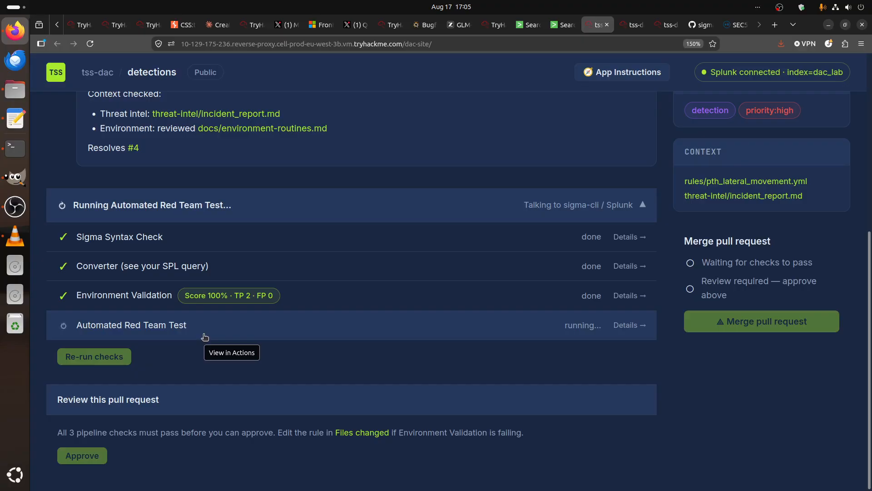
# Read the Automated Red Team Test log for PR #4 to find why each bypass attempt is reported as failed
pyautogui.click(205, 331)
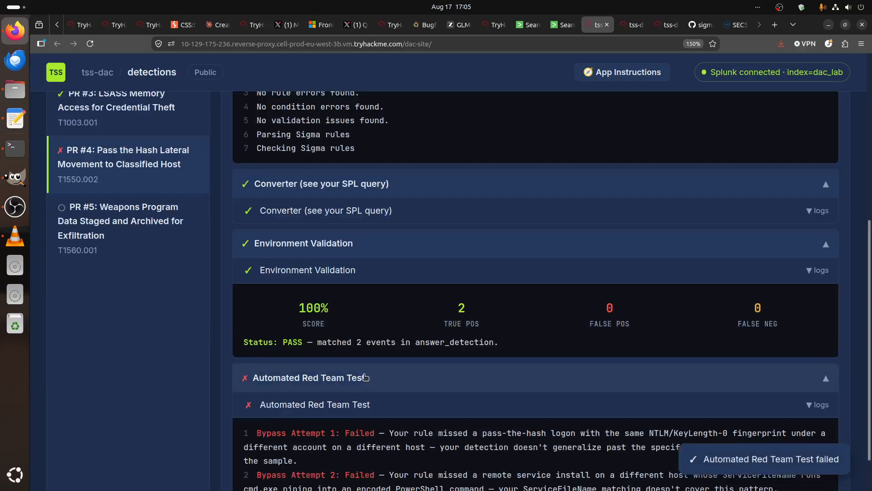
pyautogui.scroll(-1, 362, 387)
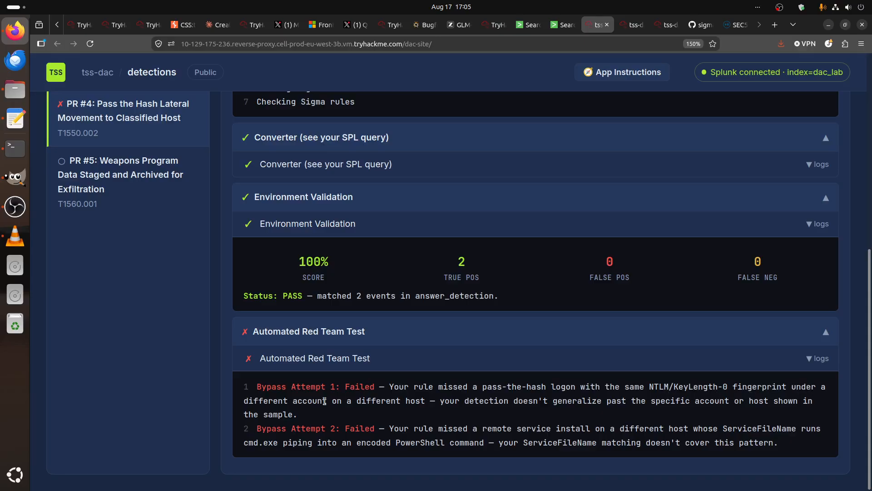
pyautogui.moveTo(293, 400); pyautogui.dragTo(420, 409)
pyautogui.click(420, 409)
pyautogui.moveTo(713, 431); pyautogui.dragTo(627, 429)
pyautogui.scroll(6, 187, 284)
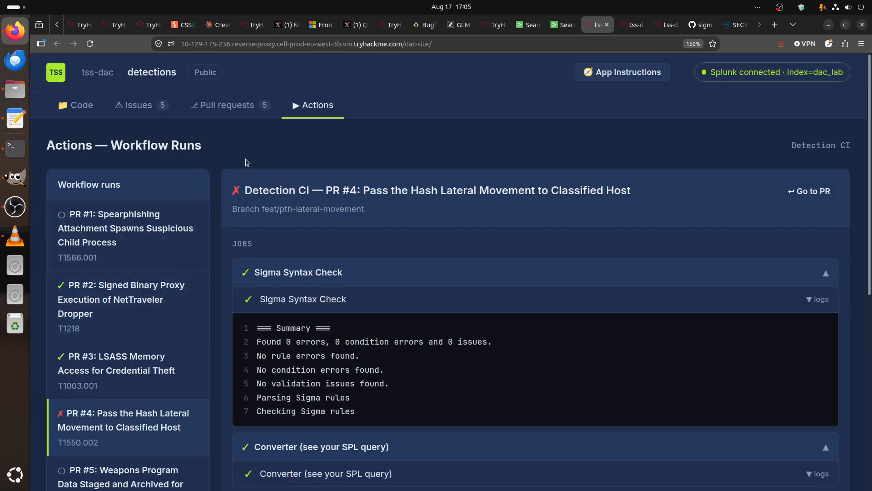
# Edit the rule so selection_1's ComputerName|startswith is a list of 'FS-CLASSIFIED01' and 'FS-CLASSIFIED02', copied from filter_fail_cluster
pyautogui.click(234, 116)
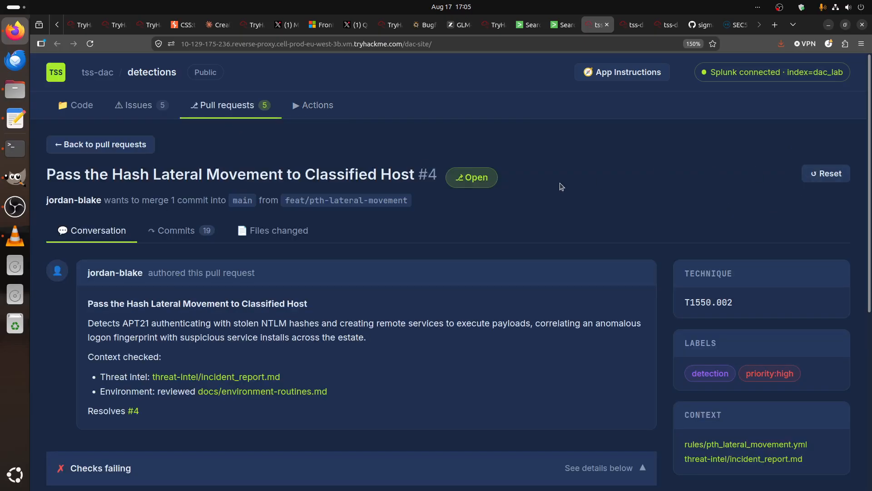
pyautogui.click(287, 233)
pyautogui.click(826, 268)
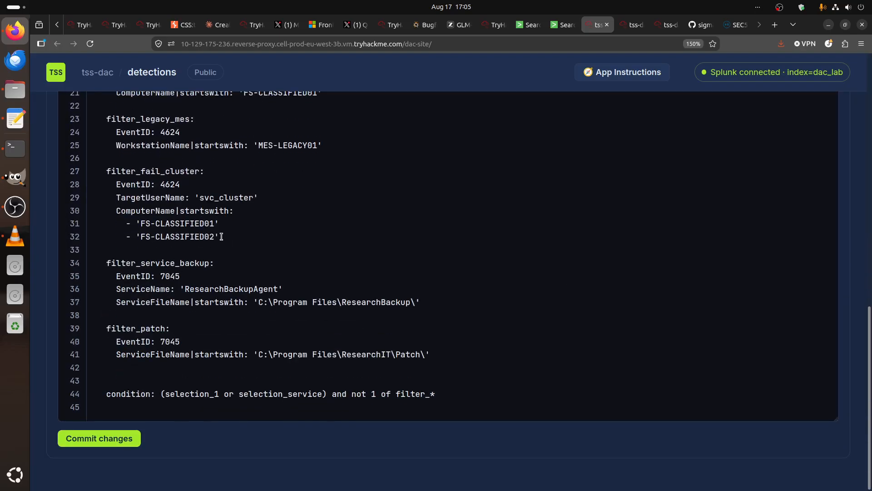
pyautogui.moveTo(221, 236); pyautogui.dragTo(96, 223)
pyautogui.hotkey('ctrl', 'c')
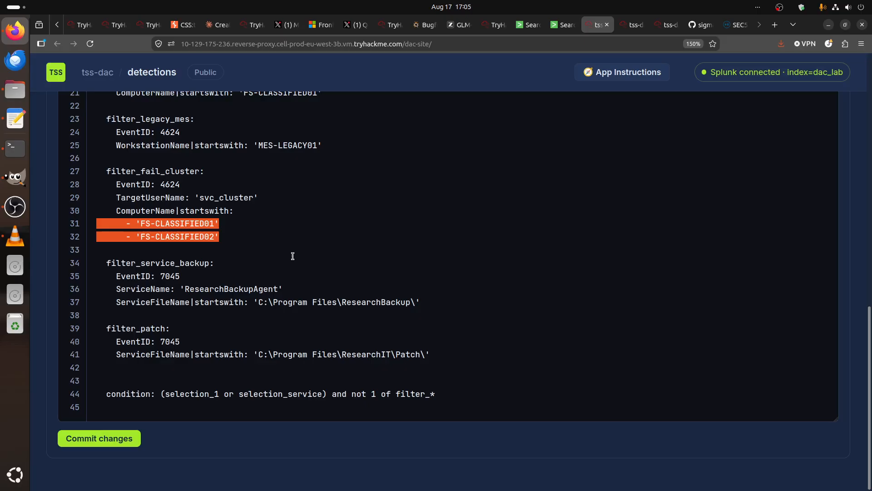
pyautogui.scroll(6, 293, 256)
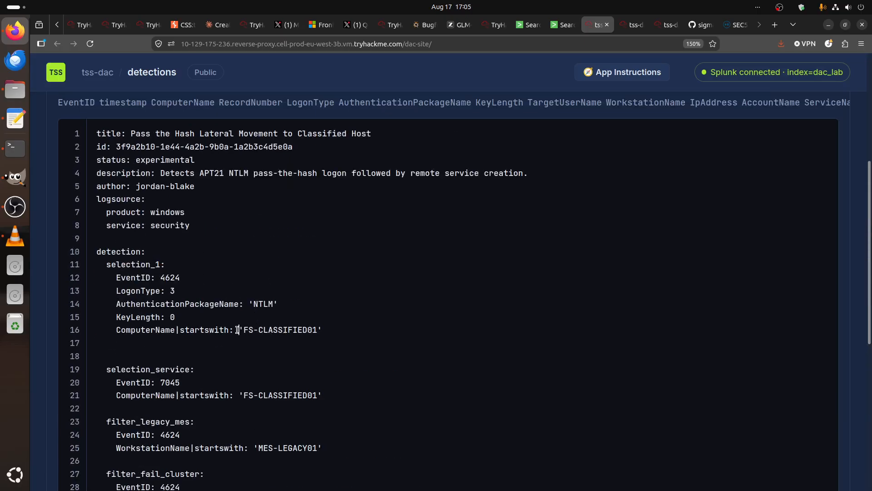
pyautogui.moveTo(237, 330); pyautogui.dragTo(334, 336)
pyautogui.press('Return')
pyautogui.hotkey('ctrl', 'v')
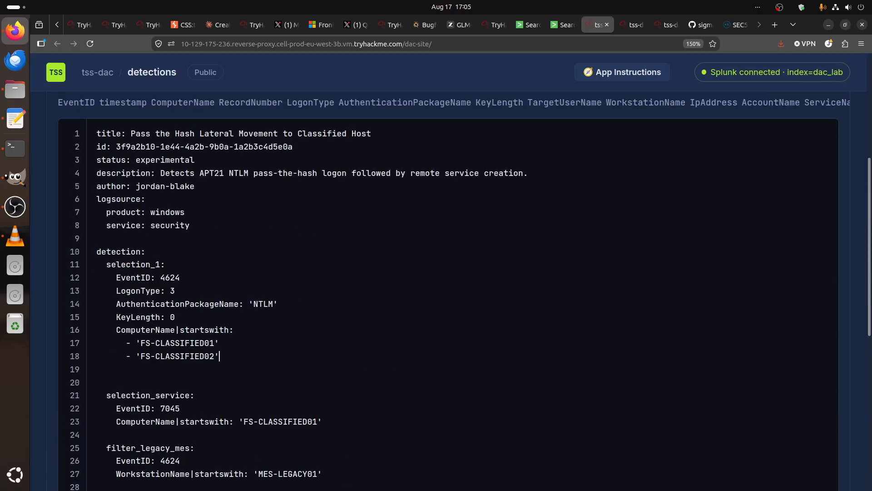
# Replace selection_service's single ComputerName|startswith value with the same list of 'FS-CLASSIFIED01' and 'FS-CLASSIFIED02'
pyautogui.scroll(-5, 326, 335)
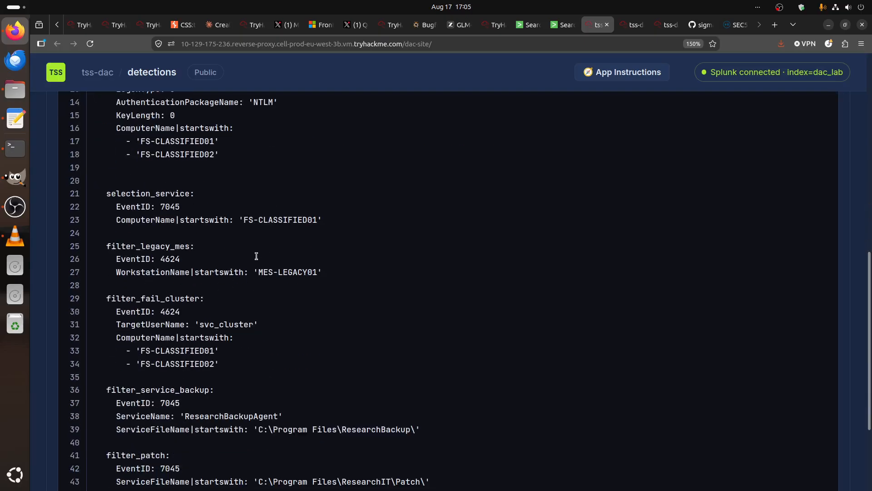
pyautogui.moveTo(234, 219); pyautogui.dragTo(352, 218)
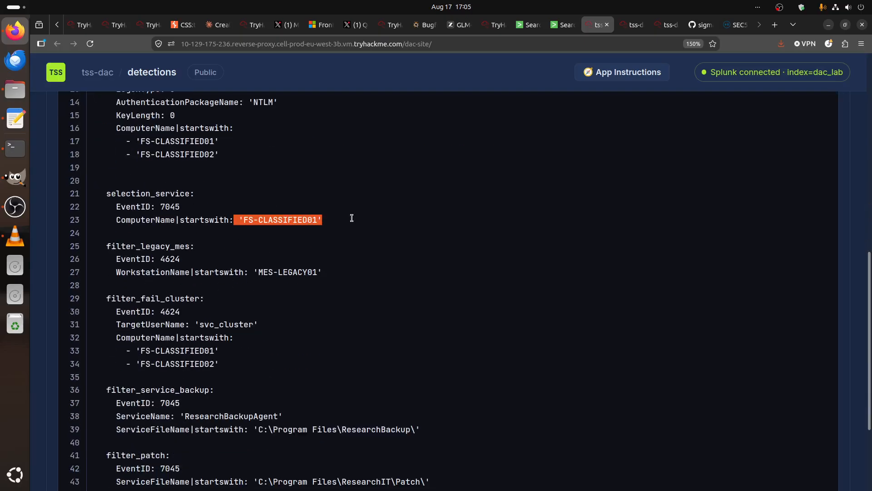
pyautogui.press('BackSpace')
pyautogui.press('Return')
pyautogui.hotkey('ctrl', 'v')
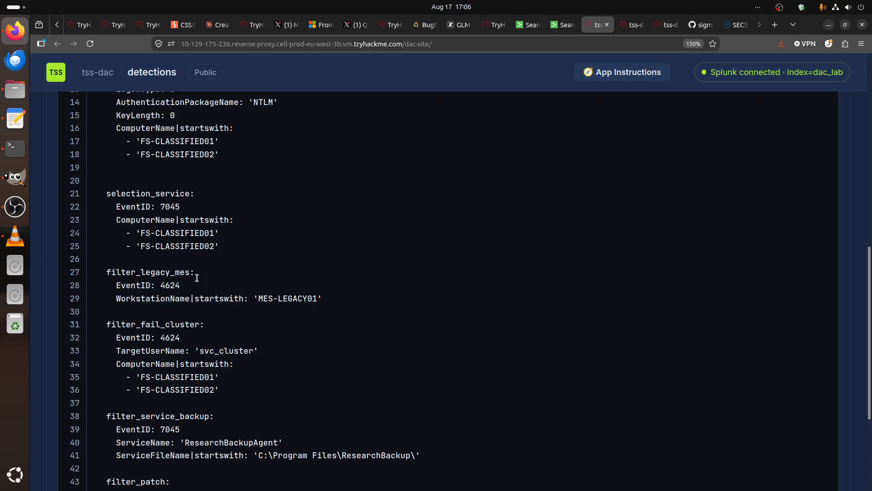
pyautogui.moveTo(170, 184); pyautogui.dragTo(225, 245)
# Commit the two-host ComputerName lists, re-run the checks on PR #4 and review the results
pyautogui.scroll(-4, 243, 362)
pyautogui.click(120, 441)
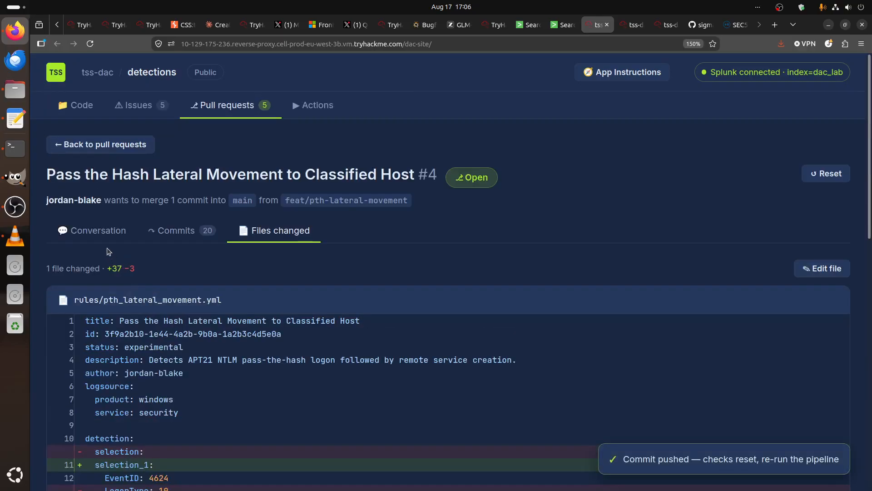
pyautogui.click(98, 231)
pyautogui.scroll(-4, 131, 318)
pyautogui.click(94, 457)
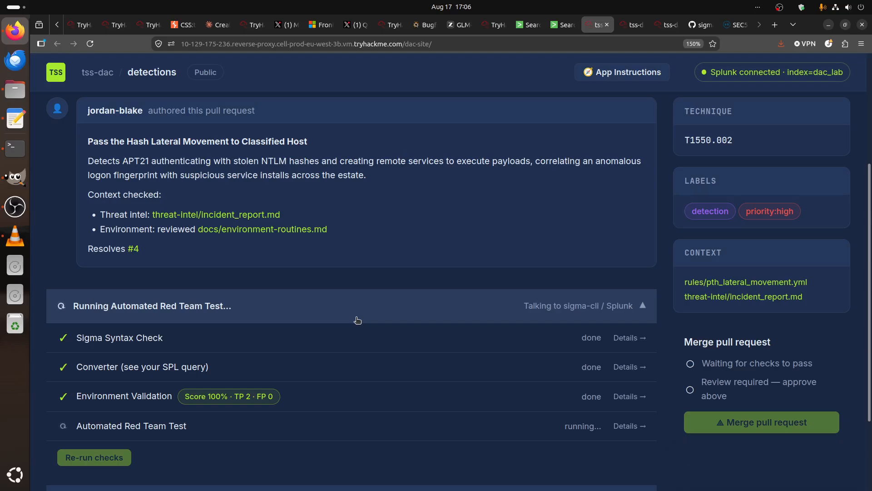
pyautogui.scroll(-2, 357, 321)
pyautogui.scroll(3, 358, 326)
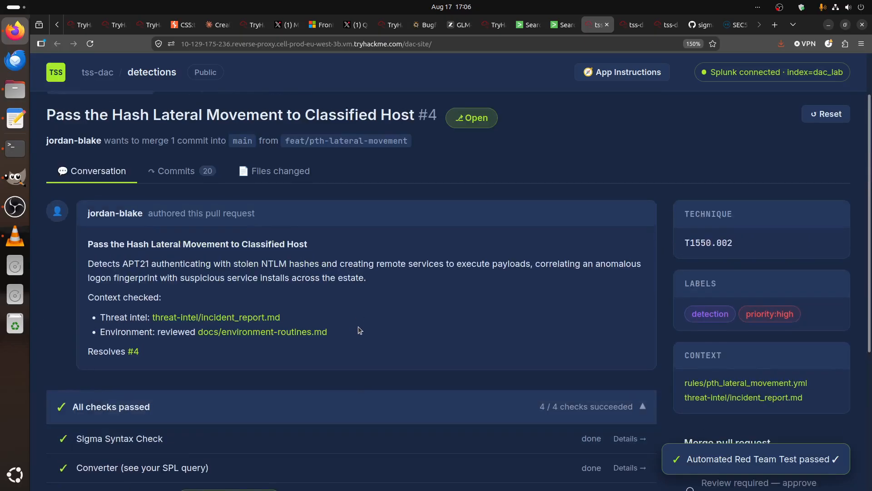
# Submit an approving review for the pass-the-hash pull request #4
pyautogui.scroll(-5, 358, 329)
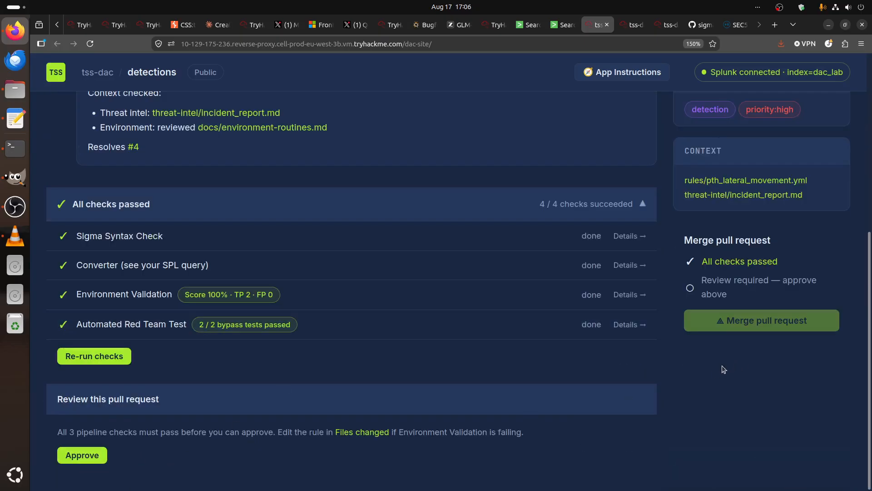
pyautogui.click(98, 460)
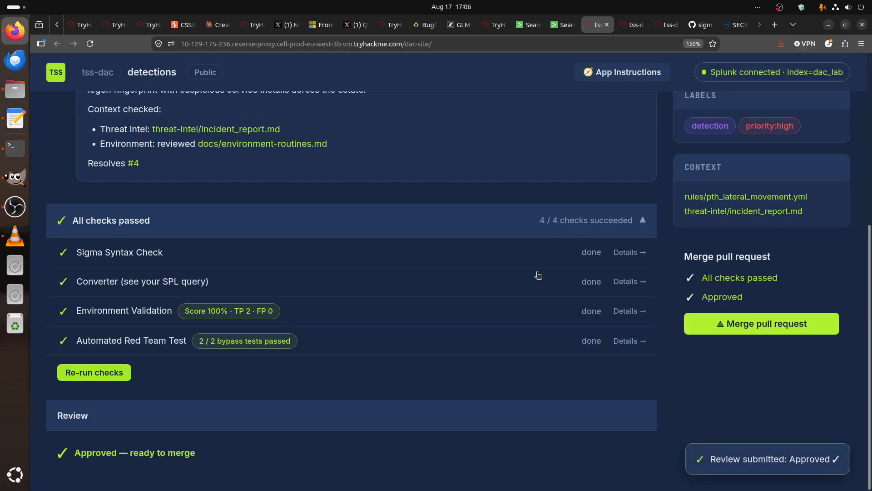
pyautogui.scroll(5, 341, 188)
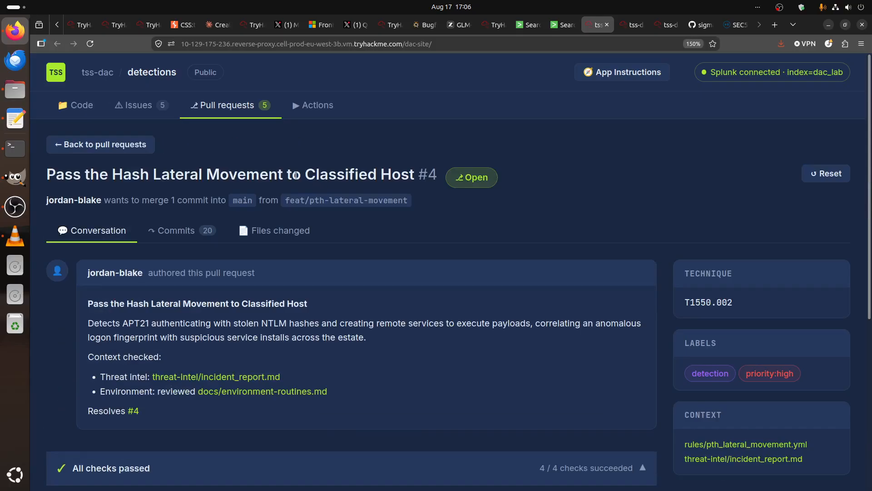
# Open PR #5, Weapons Program Data Staged and Archived for Exfiltration, from coverage-gap issue #5
pyautogui.click(132, 108)
pyautogui.scroll(-2, 247, 390)
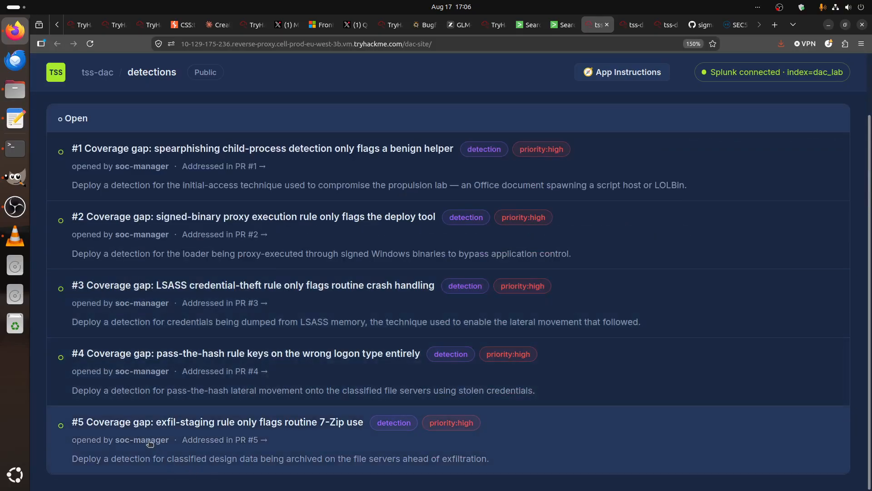
pyautogui.click(140, 430)
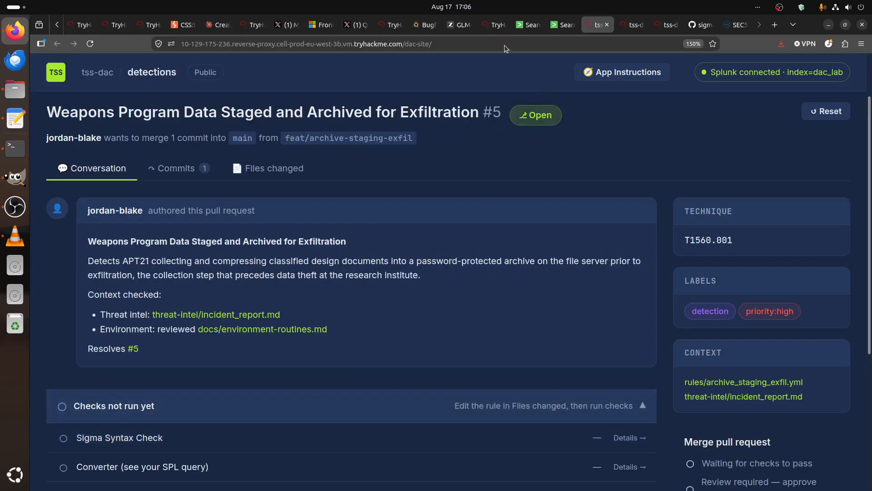
# Read the TryHackMe room questions on the pass-the-hash authentication time, the backup-routine folder and the PR#4 and PR#5 flags
pyautogui.click(502, 32)
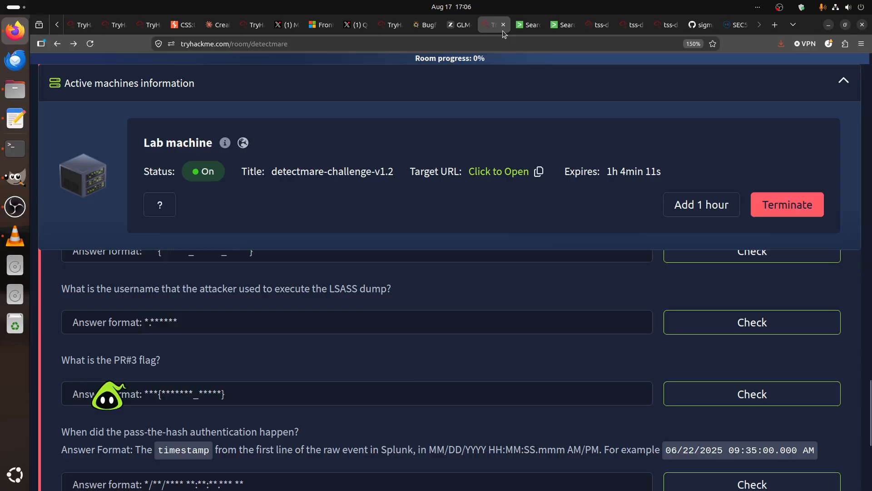
pyautogui.scroll(-5, 404, 339)
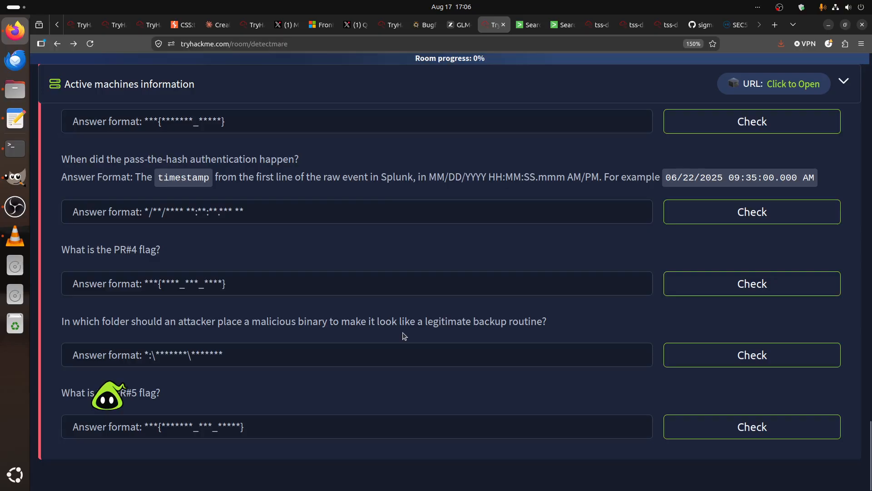
pyautogui.scroll(1, 404, 335)
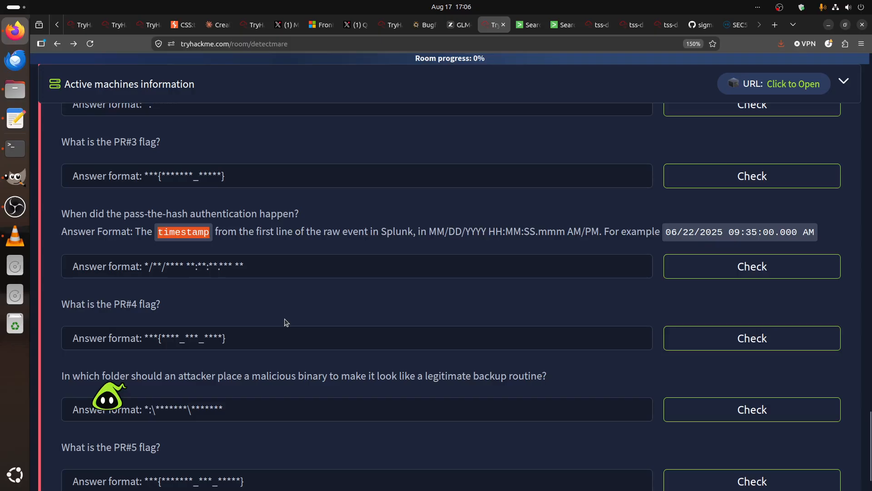
pyautogui.scroll(-1, 286, 322)
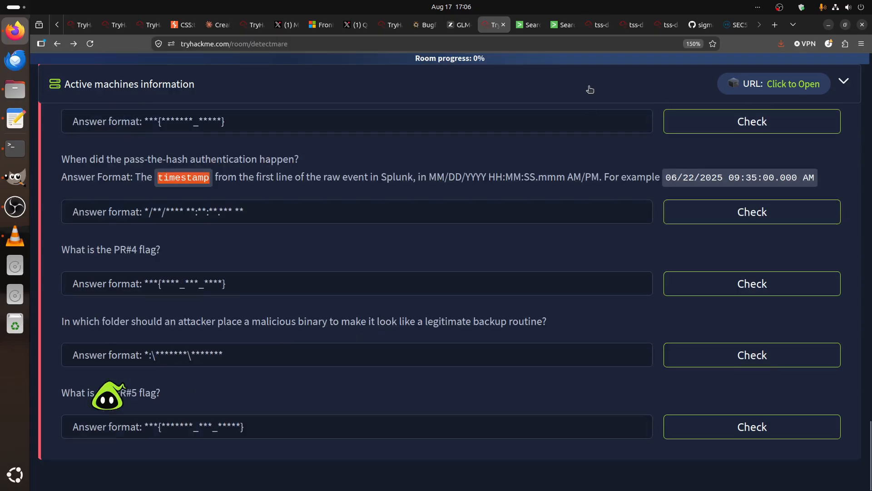
# Open rules/archive_staging_exfil.yml of PR #5 for editing and select the start of its Image|endswith value
pyautogui.click(597, 25)
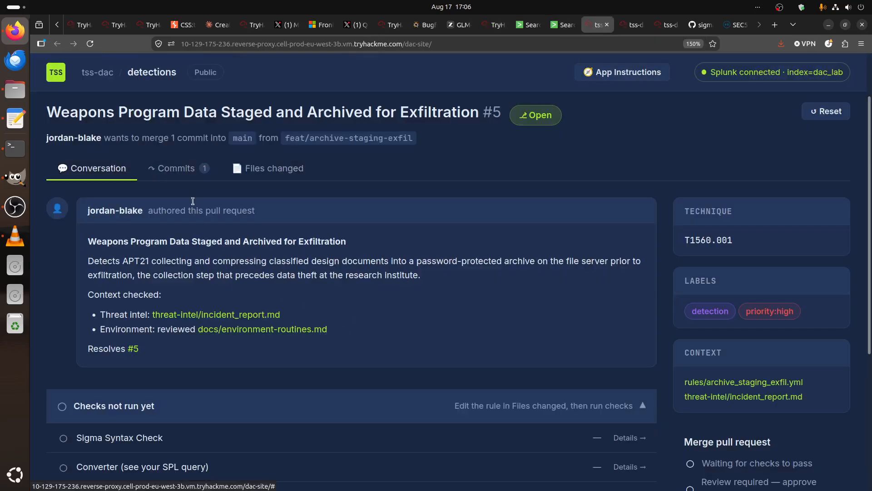
pyautogui.click(253, 173)
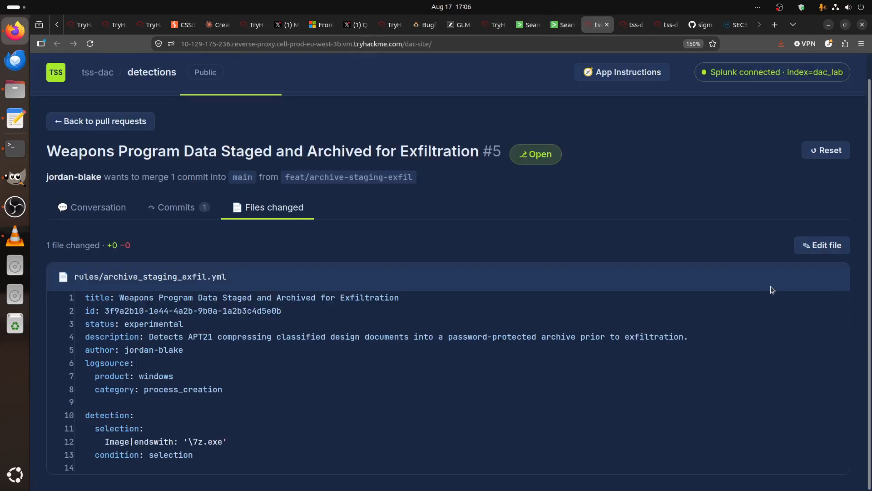
pyautogui.click(822, 245)
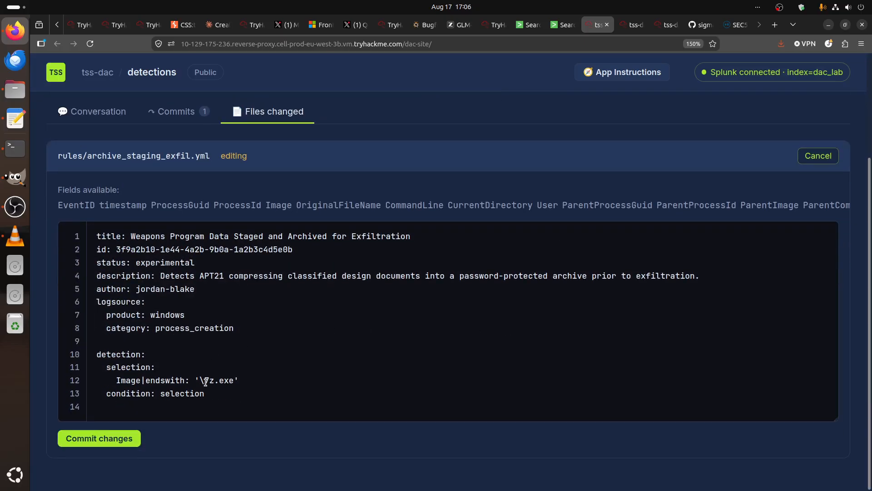
pyautogui.moveTo(219, 380); pyautogui.dragTo(195, 381)
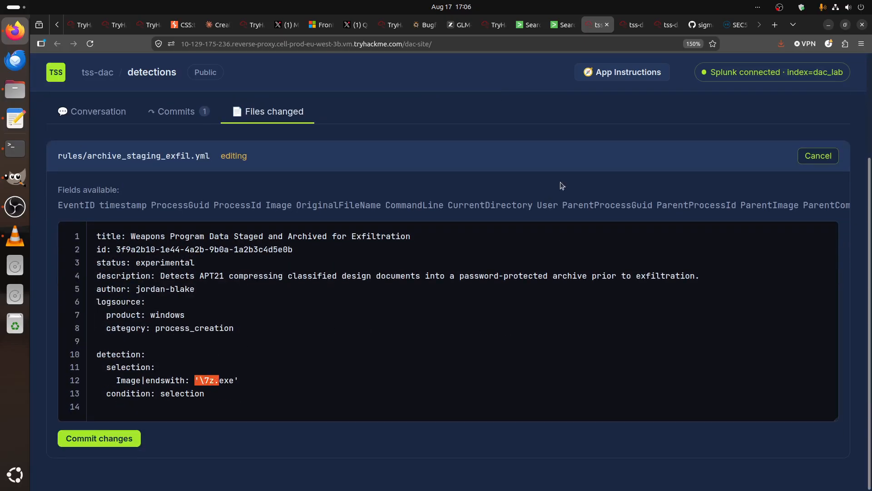
# Find the Collection and Staging for Exfiltration section for PR #5 in the incident report
pyautogui.click(632, 25)
pyautogui.scroll(-2, 493, 257)
pyautogui.scroll(3, 493, 257)
pyautogui.scroll(-1, 493, 258)
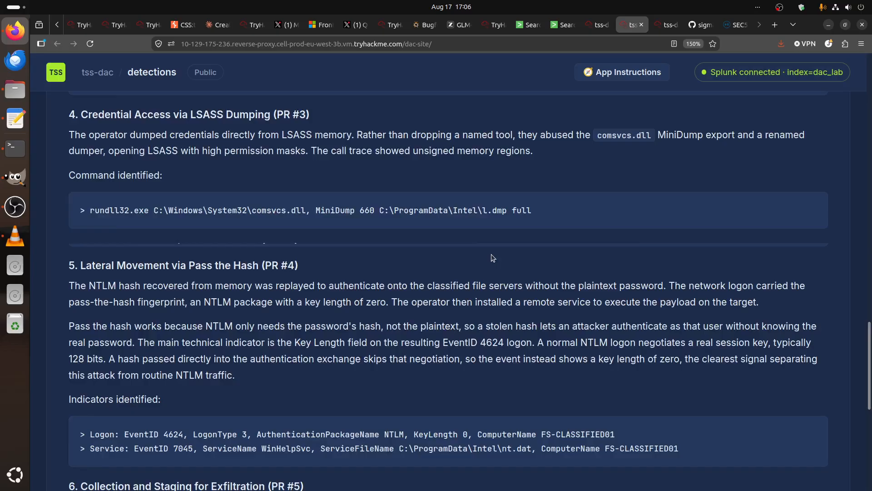
pyautogui.scroll(-5, 493, 258)
pyautogui.scroll(4, 493, 258)
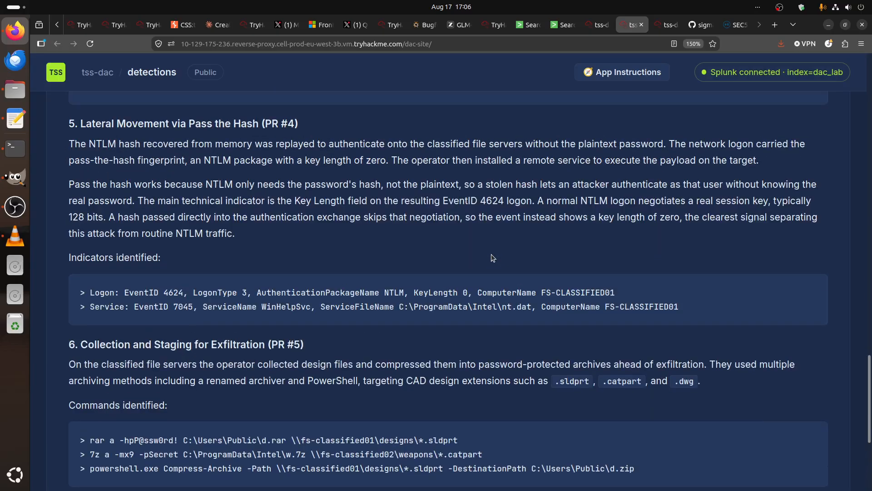
pyautogui.scroll(-5, 492, 254)
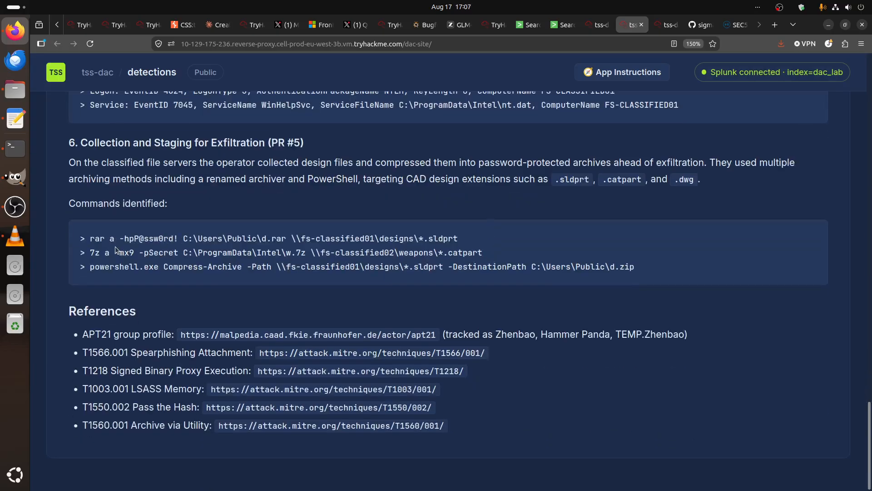
# Examine the rar, 7z and PowerShell Compress-Archive commands and the targeted CAD file extensions in the report's PR #5 section
pyautogui.doubleClick(97, 238)
pyautogui.moveTo(458, 238); pyautogui.dragTo(386, 239)
pyautogui.click(550, 206)
pyautogui.moveTo(590, 179); pyautogui.dragTo(559, 177)
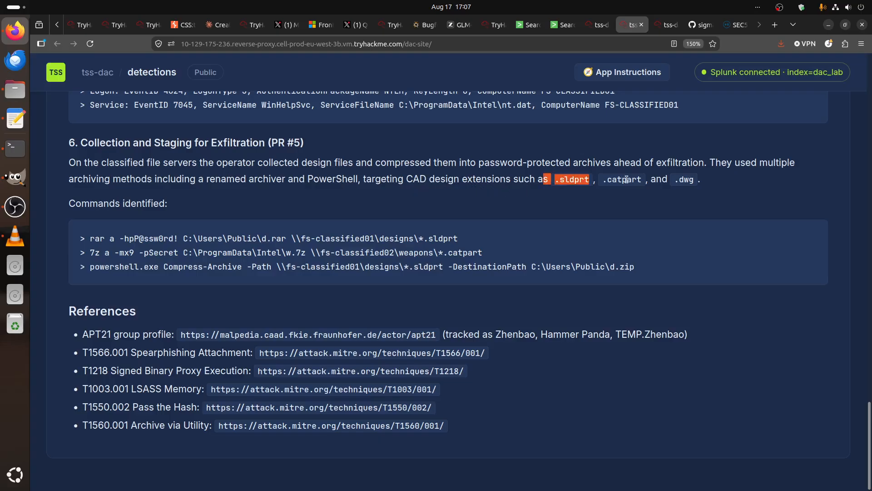
pyautogui.moveTo(637, 179); pyautogui.dragTo(606, 177)
pyautogui.click(693, 179)
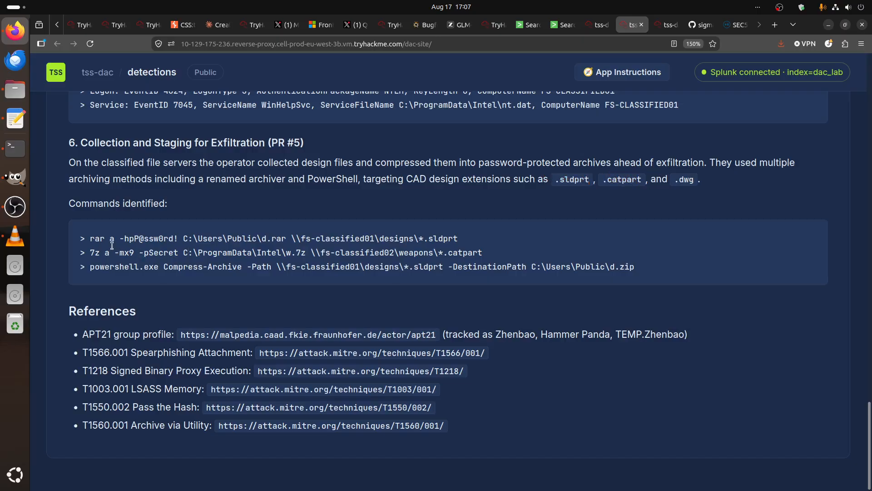
pyautogui.moveTo(104, 238); pyautogui.dragTo(93, 255)
pyautogui.click(146, 266)
pyautogui.moveTo(159, 267); pyautogui.dragTo(247, 270)
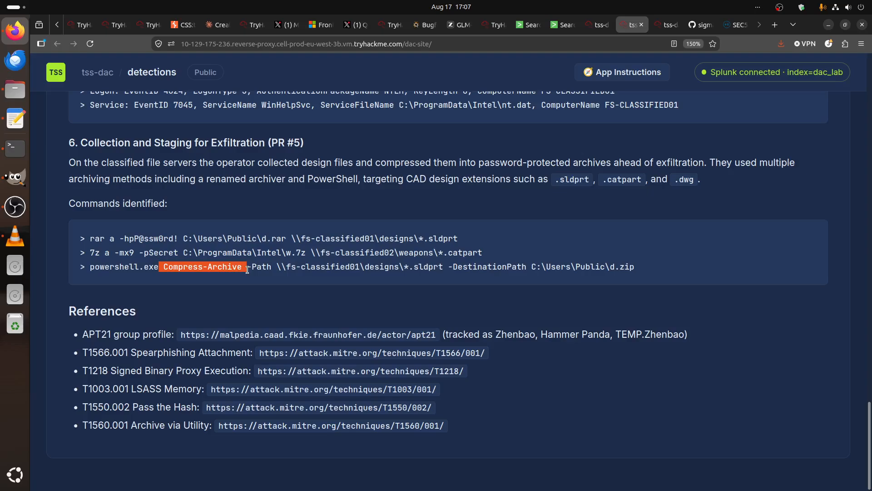
pyautogui.click(454, 244)
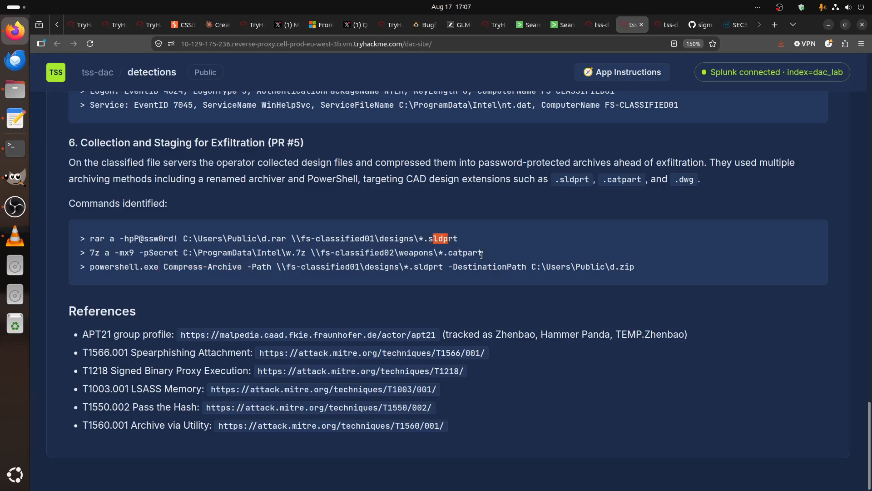
# Copy SOLIDWORKS from the CAD autosave entry in the environment routines and put it in place of PatchDeployAgent in the Splunk table search
pyautogui.click(656, 19)
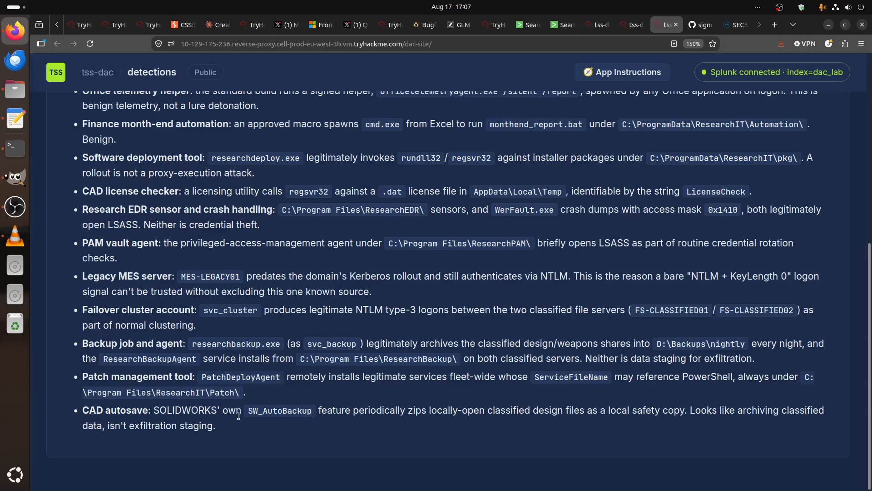
pyautogui.doubleClick(187, 412)
pyautogui.hotkey('ctrl', 'c')
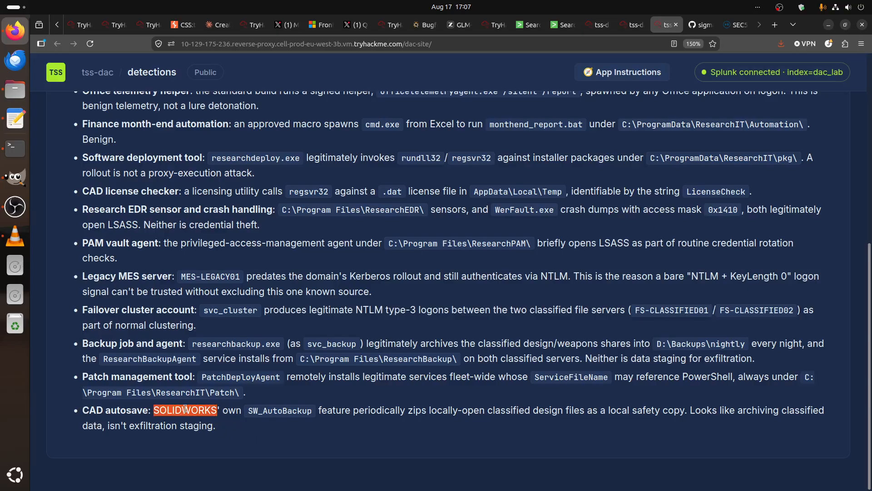
pyautogui.click(526, 25)
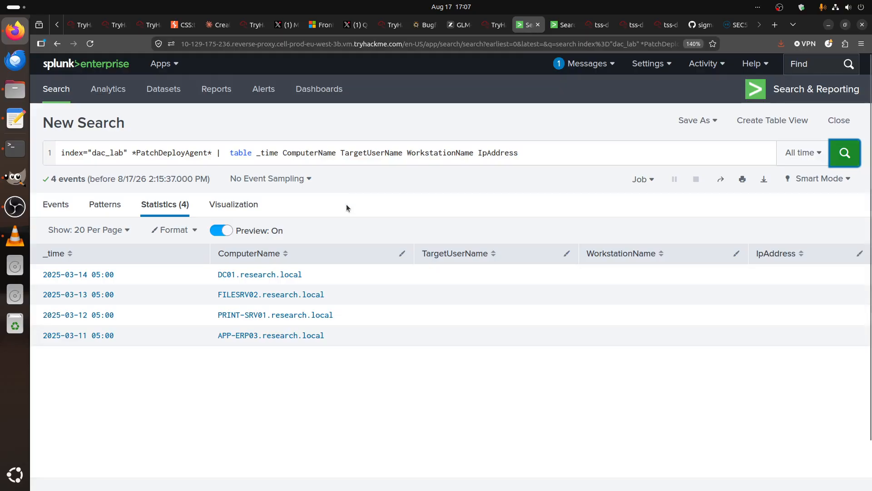
pyautogui.doubleClick(166, 151)
pyautogui.hotkey('ctrl', 'v')
pyautogui.press('Right')
pyautogui.press('Right')
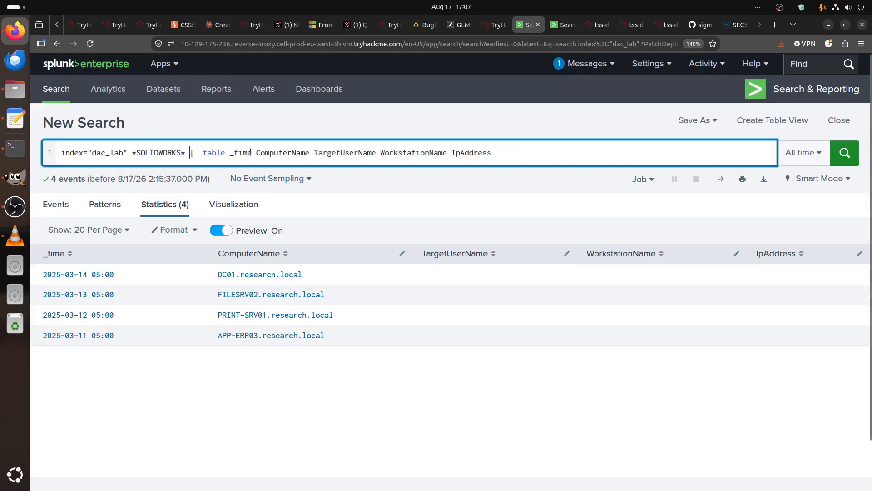
# Remove the table clause from the *SOLIDWORKS* query and run it on the dac_lab index
pyautogui.hotkey('shift', 'Home')
pyautogui.press('Right')
pyautogui.hotkey('shift', 'End')
pyautogui.press('BackSpace')
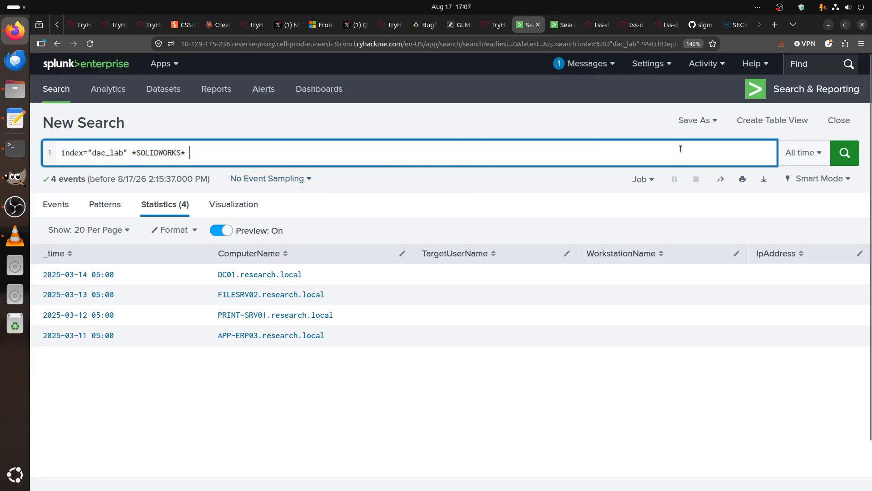
pyautogui.press('Return')
# Close the ServiceFileName summary in the second Splunk search and select *.sldprt from the incident report's rar command for copying
pyautogui.hotkey('ctrl', 'Tab')
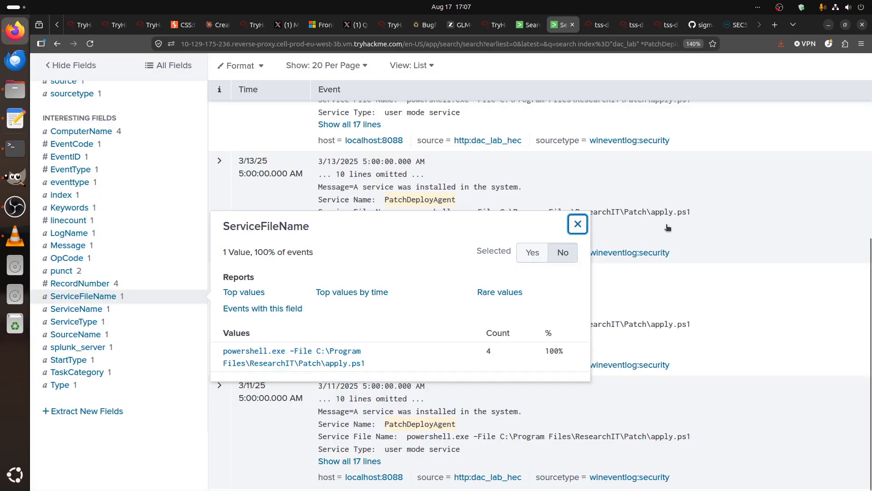
pyautogui.click(578, 223)
pyautogui.scroll(3, 375, 255)
pyautogui.scroll(3, 375, 257)
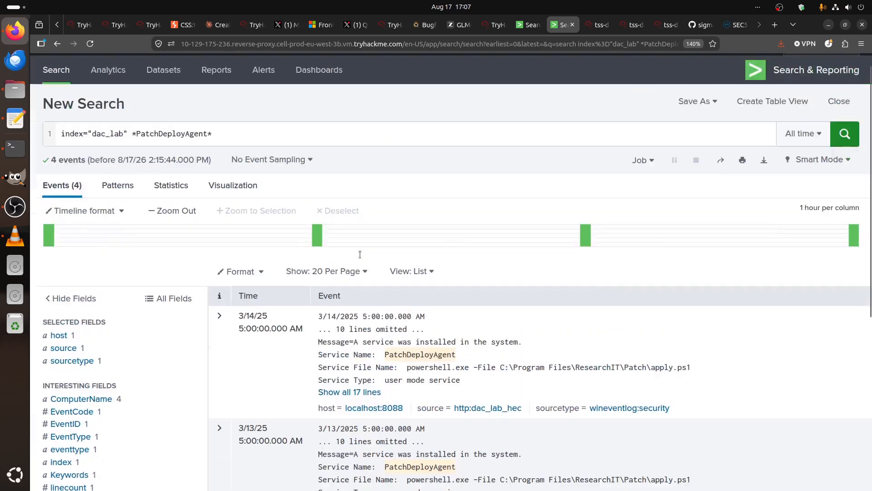
pyautogui.moveTo(132, 153); pyautogui.dragTo(352, 160)
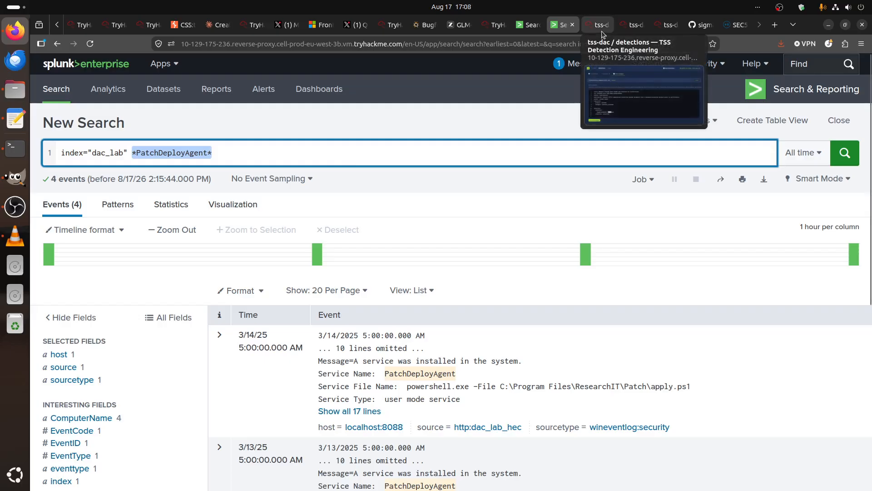
pyautogui.click(612, 25)
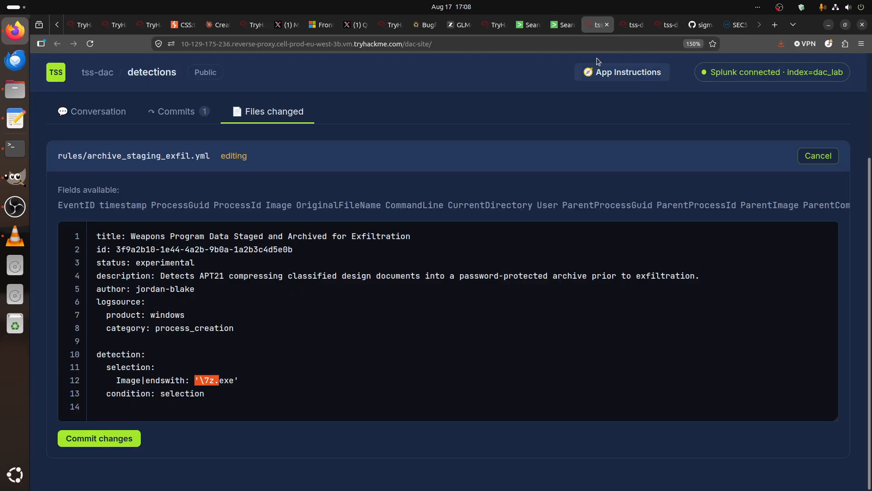
pyautogui.click(624, 26)
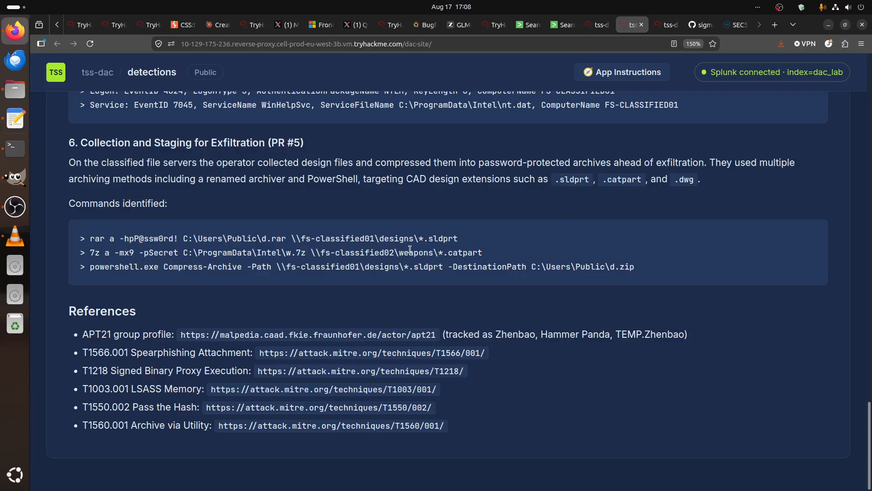
pyautogui.moveTo(417, 238); pyautogui.dragTo(478, 241)
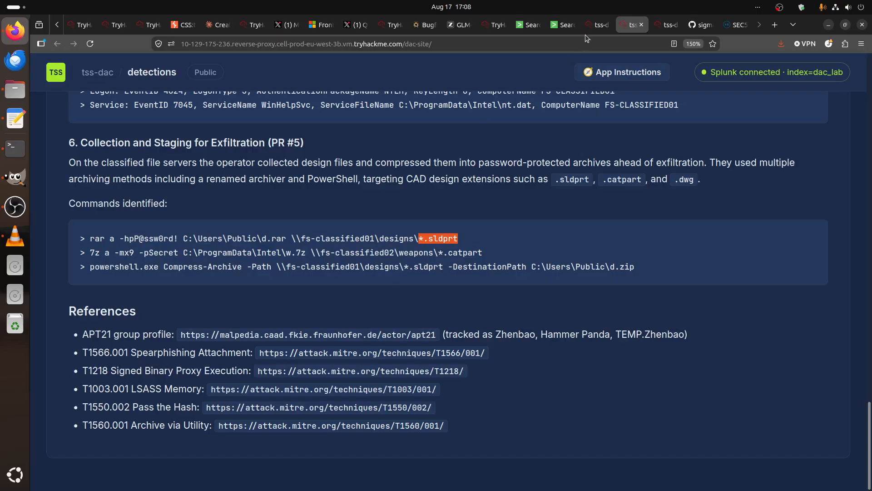
# Replace *PatchDeployAgent* with *.sldprt in the second Splunk search and run it on the dac_lab index
pyautogui.click(564, 25)
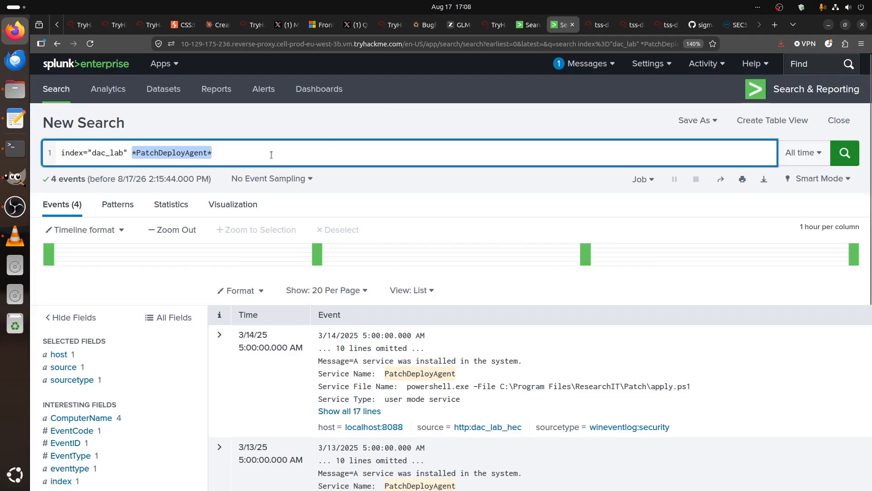
pyautogui.click(192, 156)
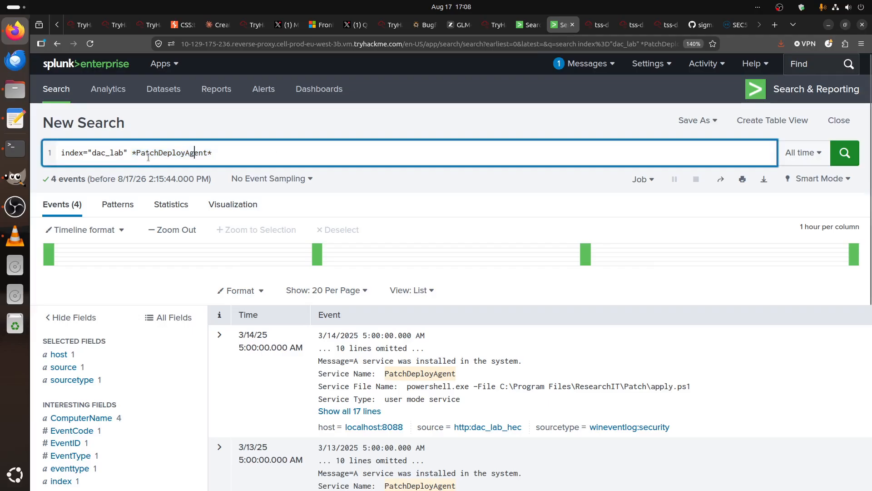
pyautogui.click(530, 27)
pyautogui.click(560, 26)
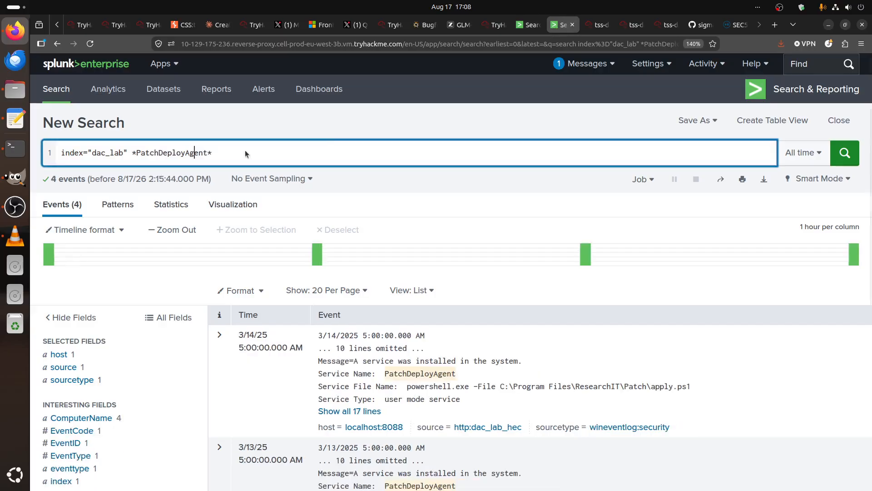
pyautogui.moveTo(132, 151); pyautogui.dragTo(353, 151)
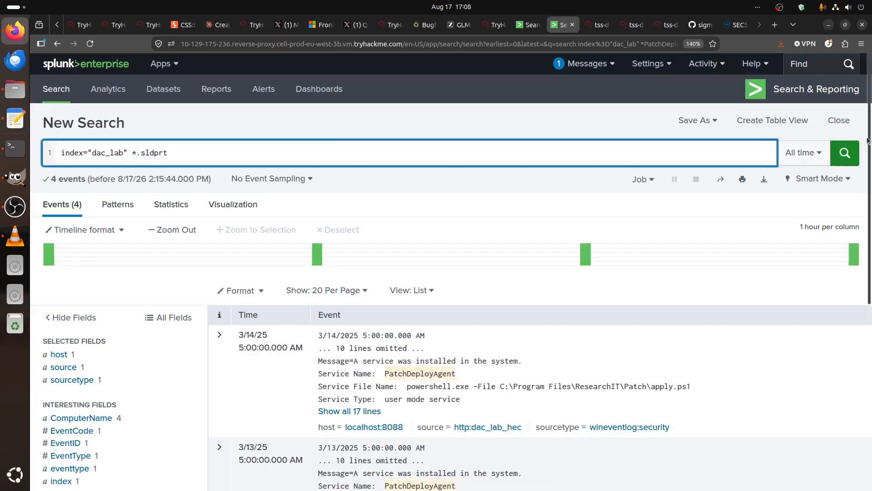
pyautogui.press('Return')
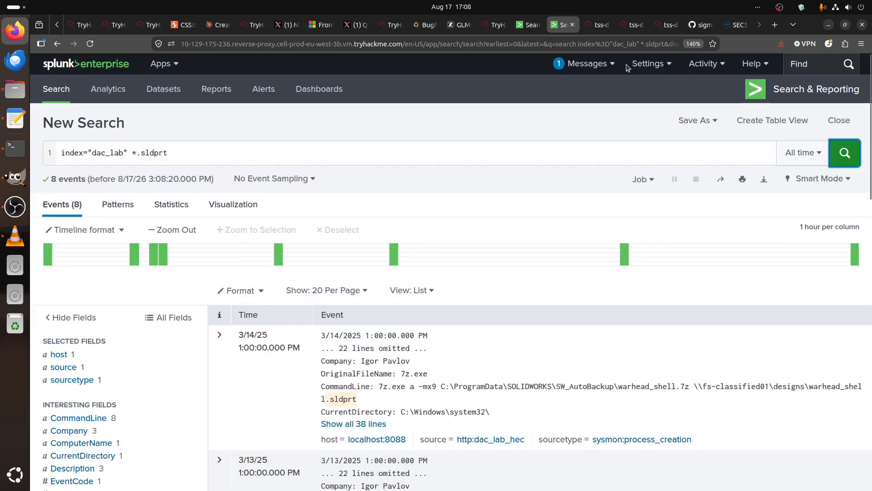
# Copy *.catpart from the incident report's 7z command and extend the *.sldprt query with "or *.catpart or"
pyautogui.click(633, 25)
pyautogui.moveTo(438, 253); pyautogui.dragTo(520, 253)
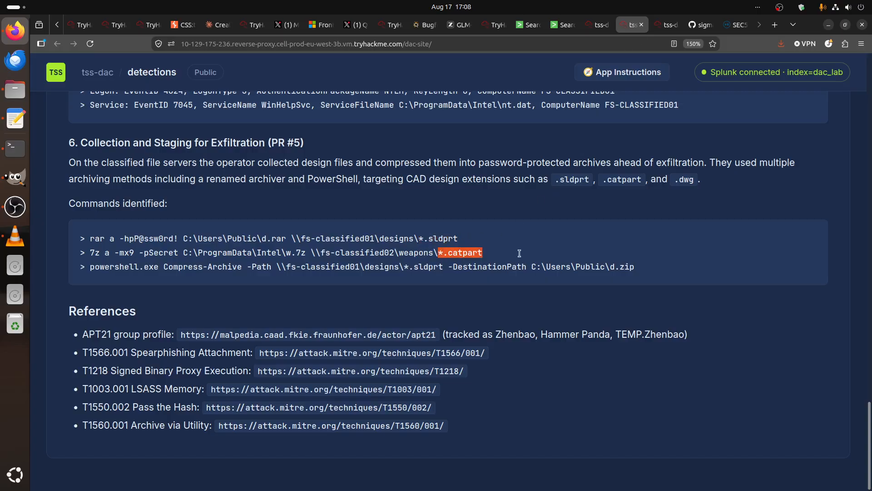
pyautogui.click(593, 25)
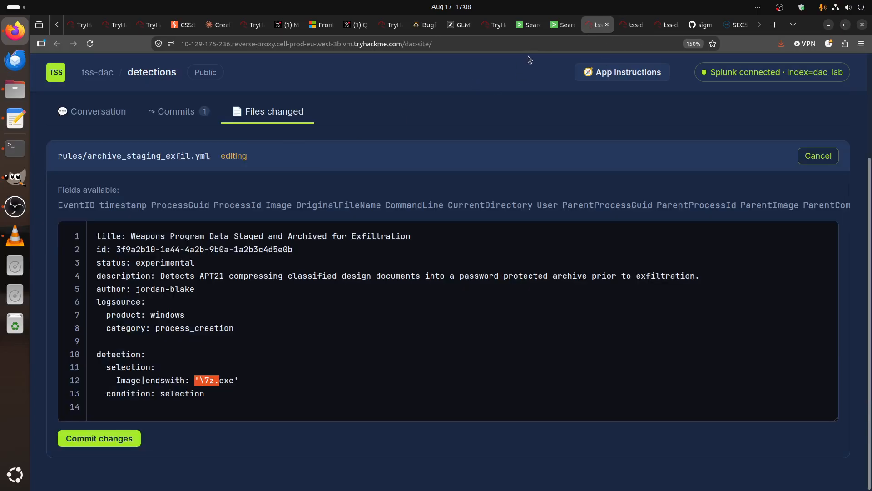
pyautogui.click(573, 26)
pyautogui.click(243, 149)
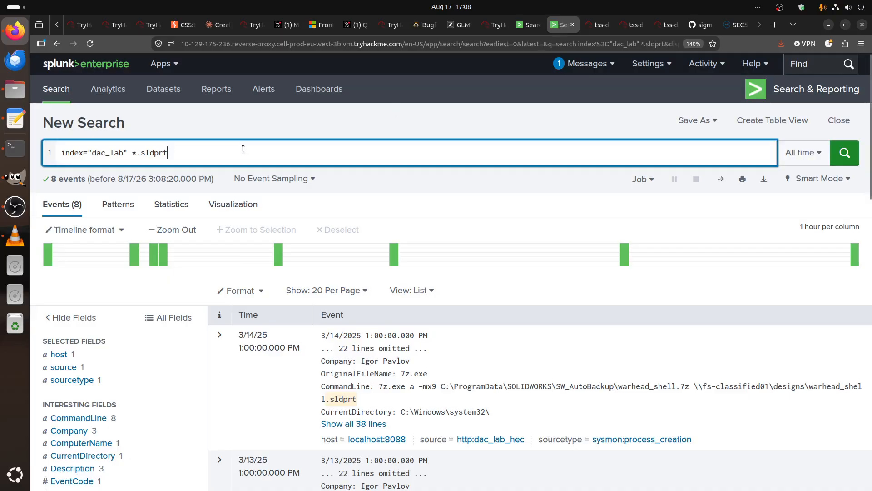
pyautogui.write('or *.catpart or')
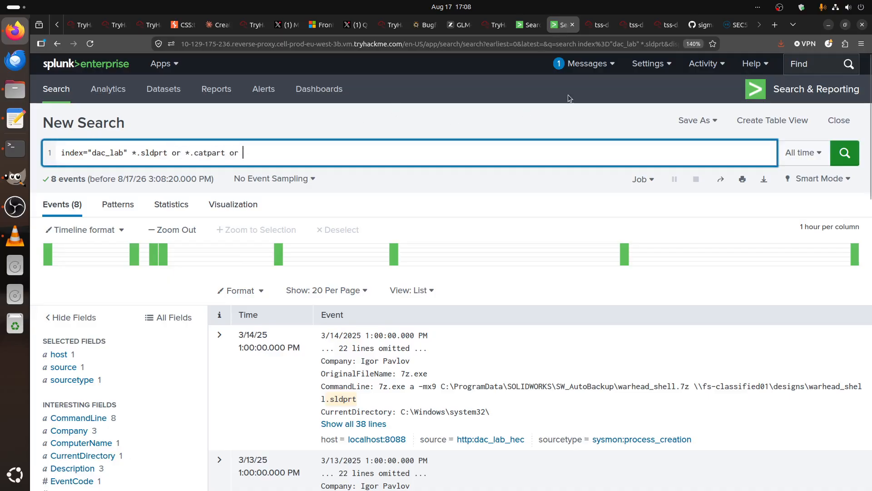
# Check the third CAD extension in the report's PR #5 section, complete the Splunk query with .dwg and run it
pyautogui.click(630, 25)
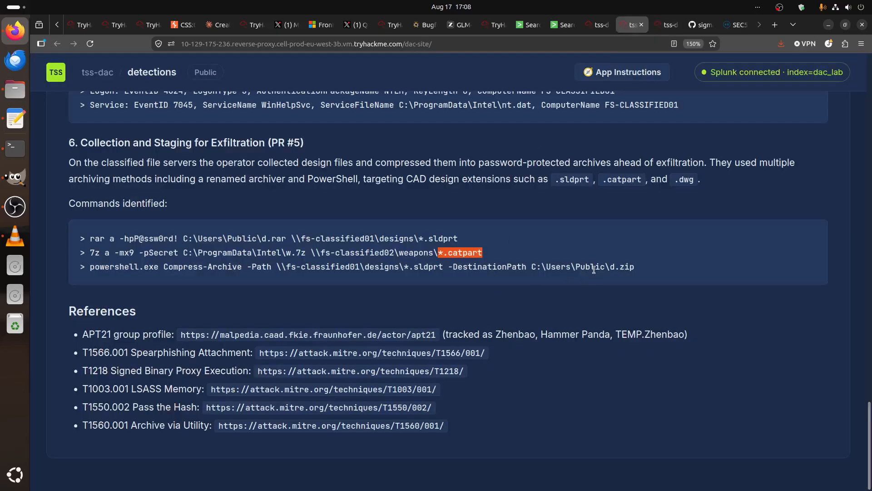
pyautogui.click(672, 181)
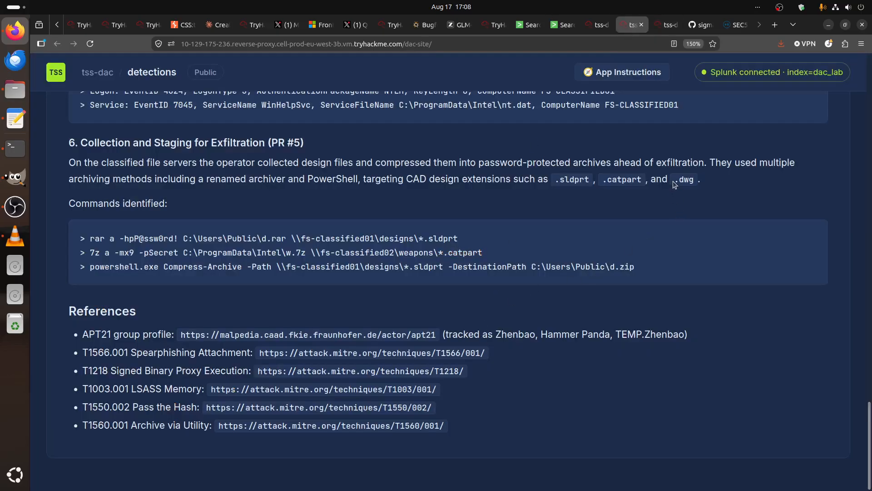
pyautogui.click(562, 25)
pyautogui.write('.dwg')
pyautogui.press('Return')
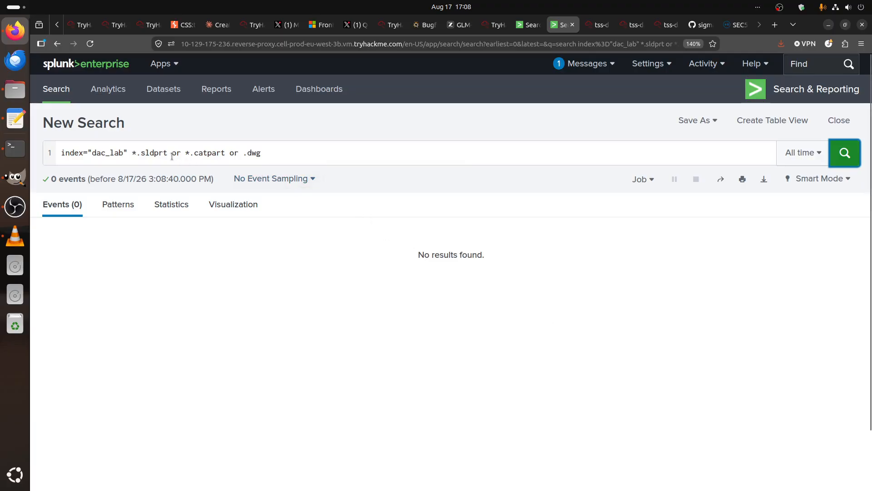
# Add a wildcard after *.catpart and one before .dwg in the Splunk query, and rerun the search
pyautogui.click(226, 155)
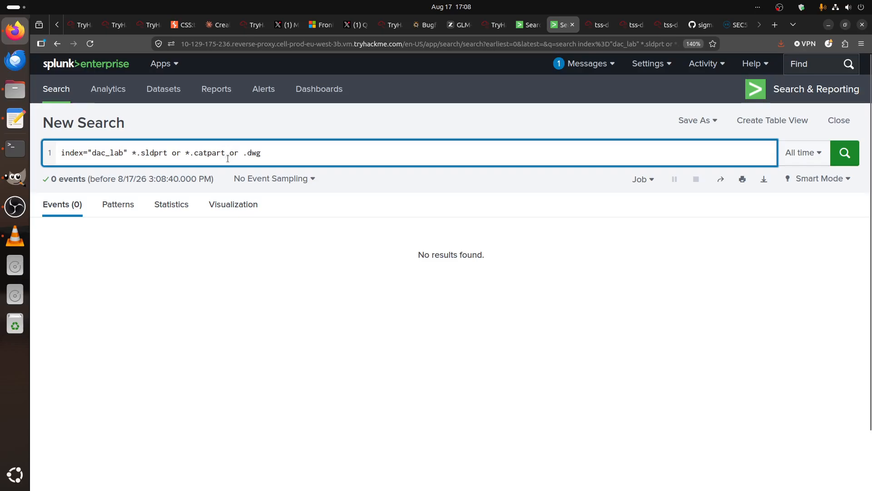
pyautogui.write('*')
pyautogui.click(247, 153)
pyautogui.write('*')
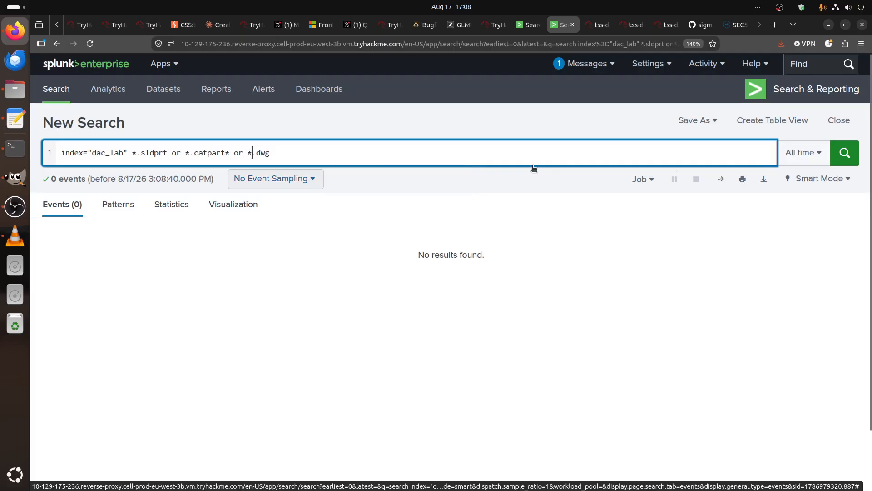
pyautogui.click(836, 158)
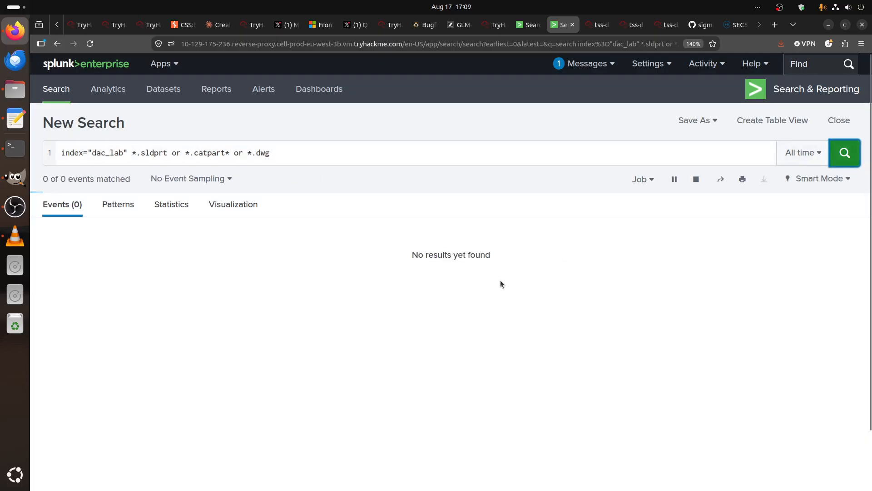
# Append a wildcard to the *.dwg term and place the text cursor at the end of the *.sldprt term
pyautogui.click(310, 156)
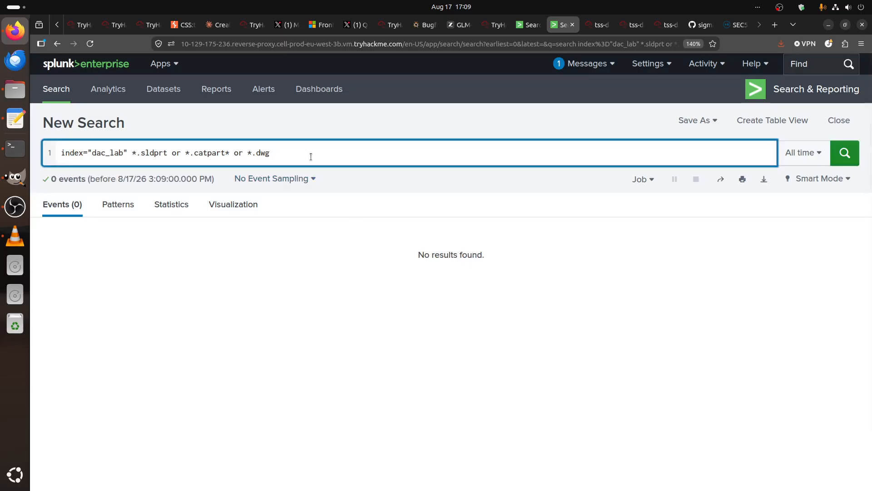
pyautogui.write('*')
pyautogui.click(168, 153)
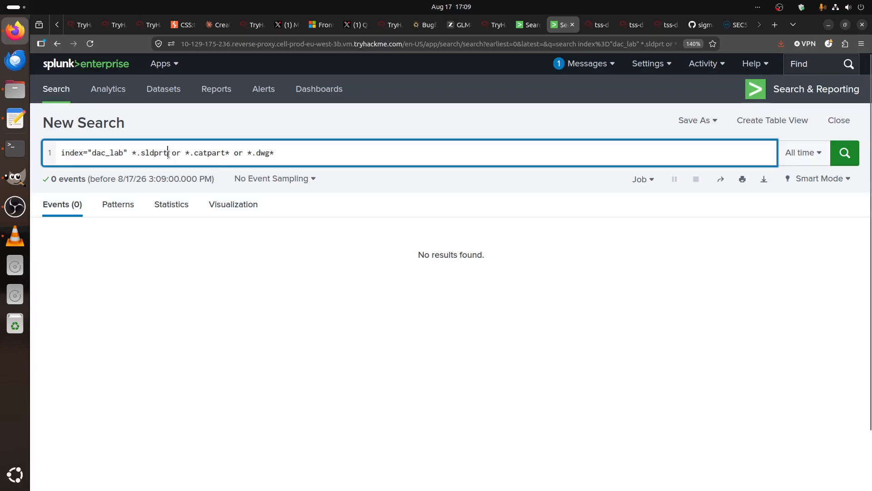
# Complete the wildcard pattern *.sldprt*, enclose the .sldprt, .catpart and .dwg patterns in double quotes, and run the search
pyautogui.write('*')
pyautogui.press('Return')
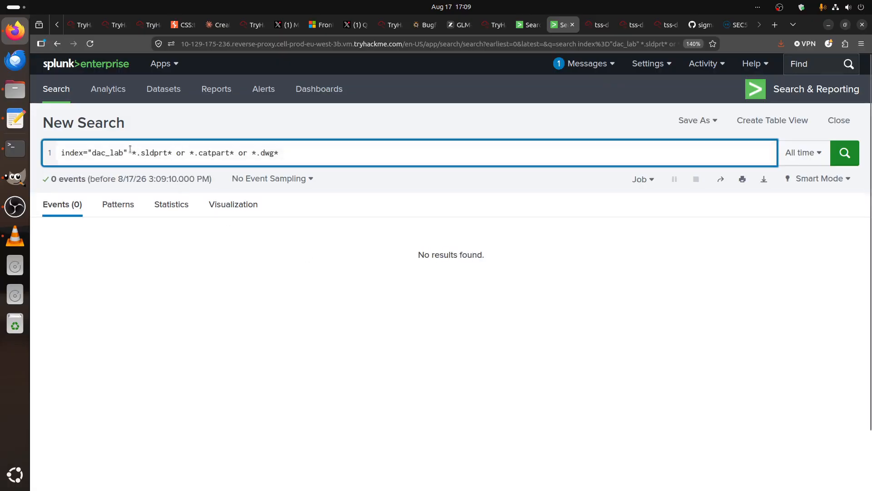
pyautogui.write('"')
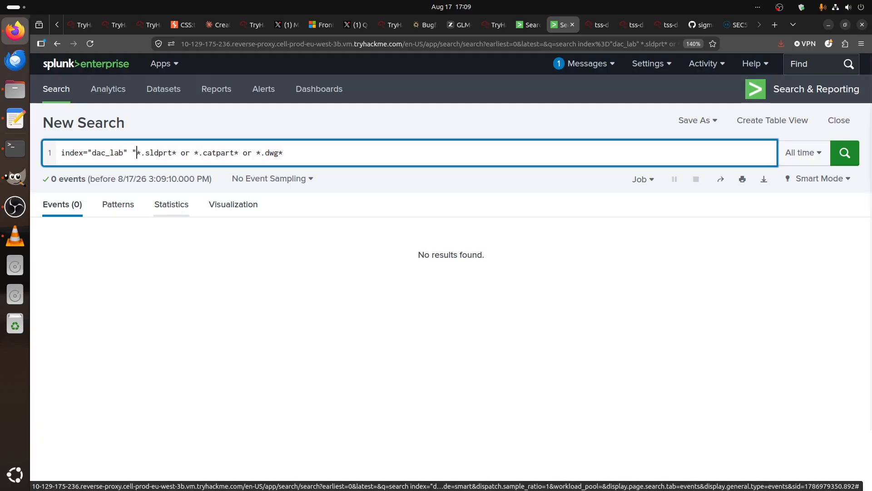
pyautogui.click(177, 152)
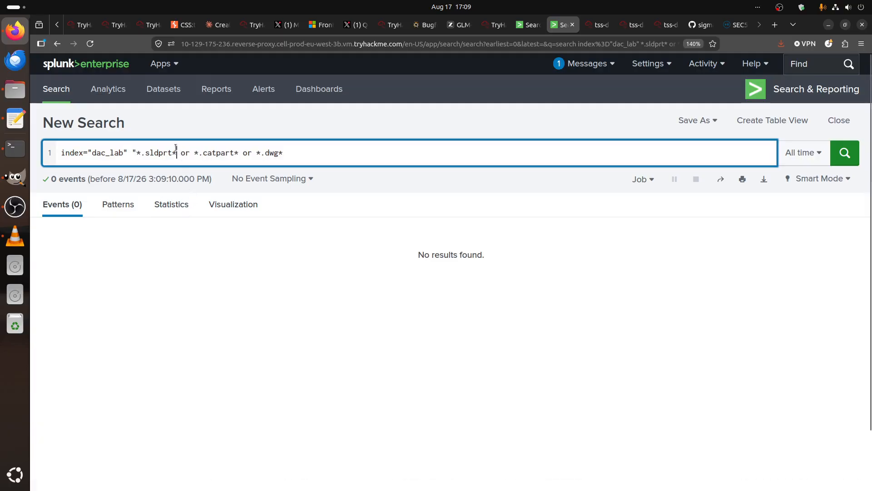
pyautogui.write('"')
pyautogui.click(199, 152)
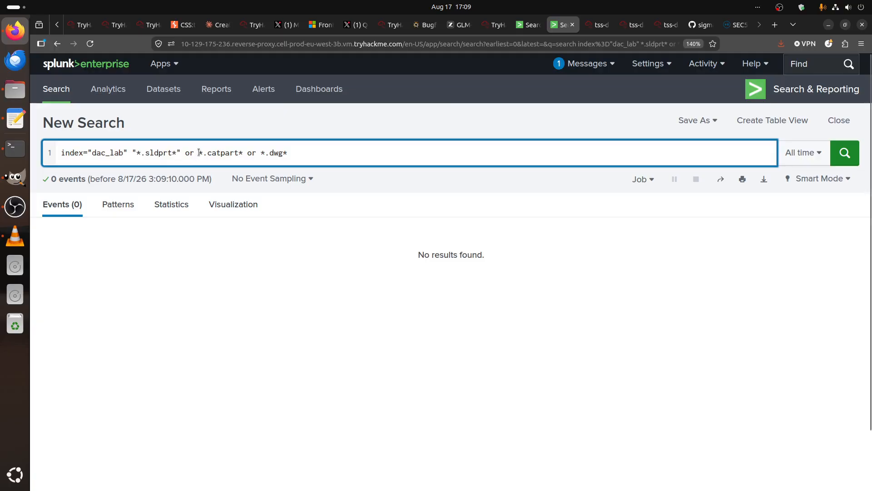
pyautogui.write('"')
pyautogui.click(246, 152)
pyautogui.write('"')
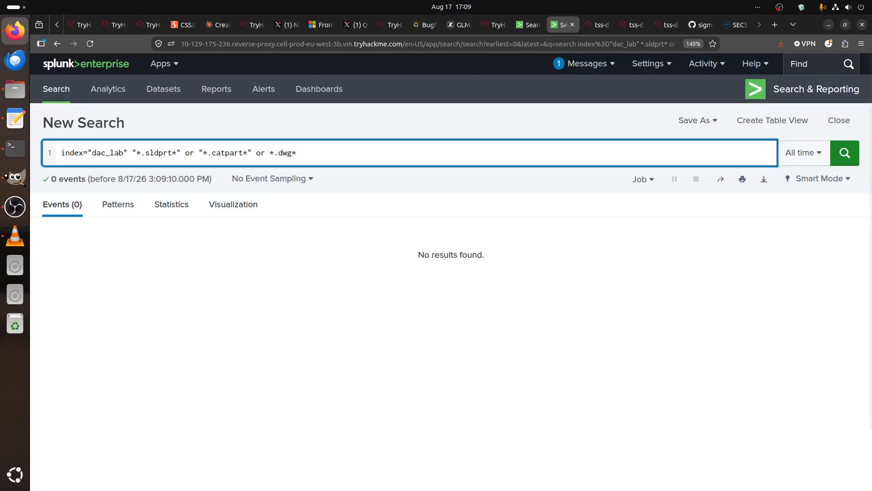
pyautogui.click(271, 153)
pyautogui.write('"')
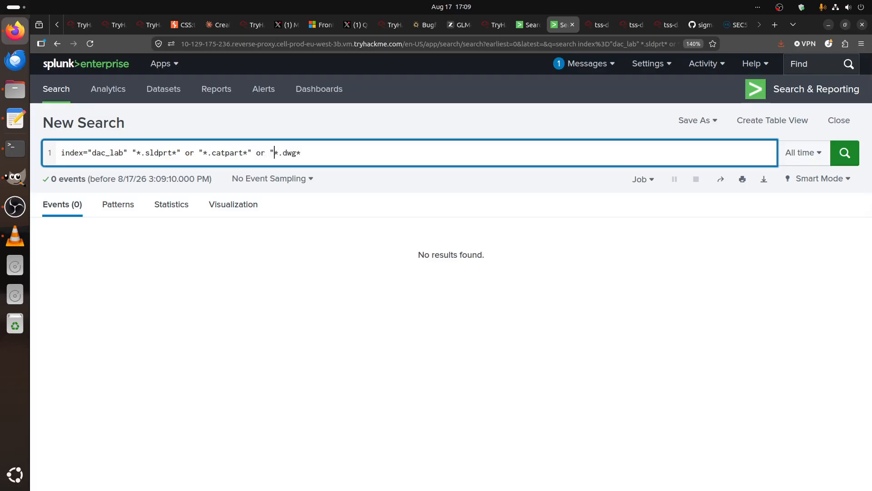
pyautogui.click(314, 152)
pyautogui.write('"')
pyautogui.press('Return')
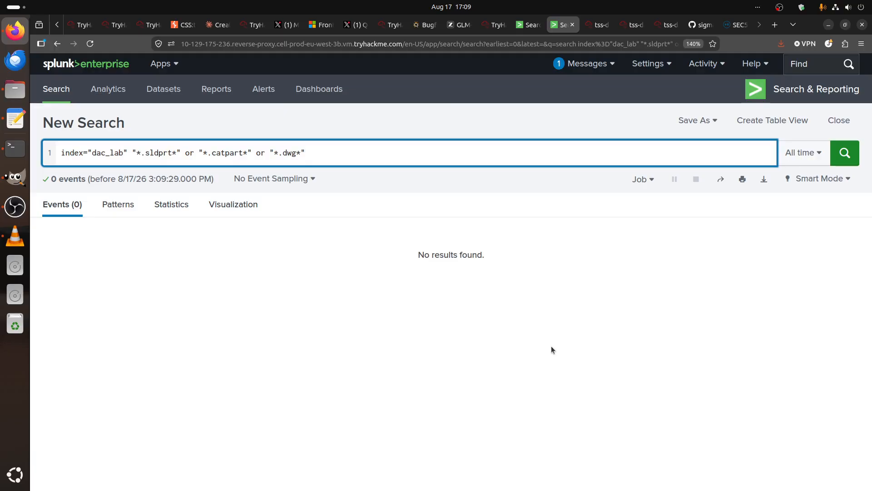
# Change both lowercase "or" operators in the query to uppercase OR and rerun the search
pyautogui.doubleClick(190, 153)
pyautogui.write('OR')
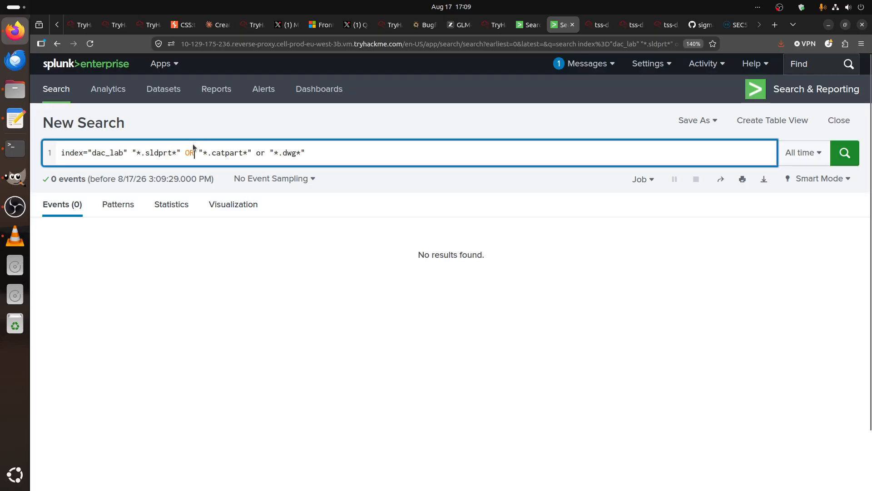
pyautogui.doubleClick(260, 153)
pyautogui.write('R')
pyautogui.press('BackSpace')
pyautogui.write('OR')
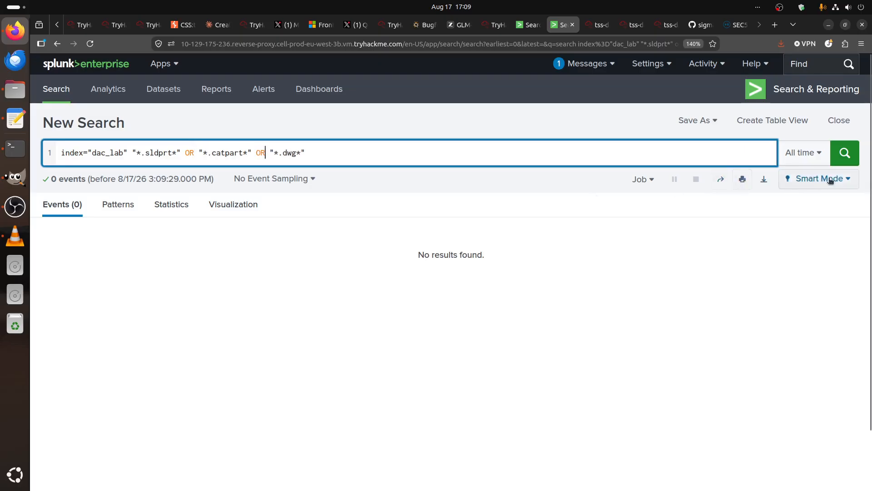
pyautogui.click(843, 156)
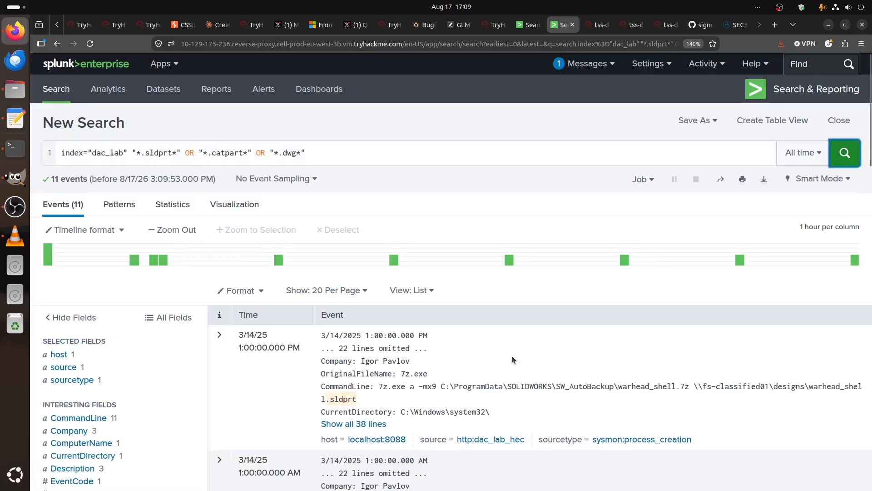
# Add a second query line that pipes the events into a table of _time and CommandLine
pyautogui.scroll(-4, 512, 359)
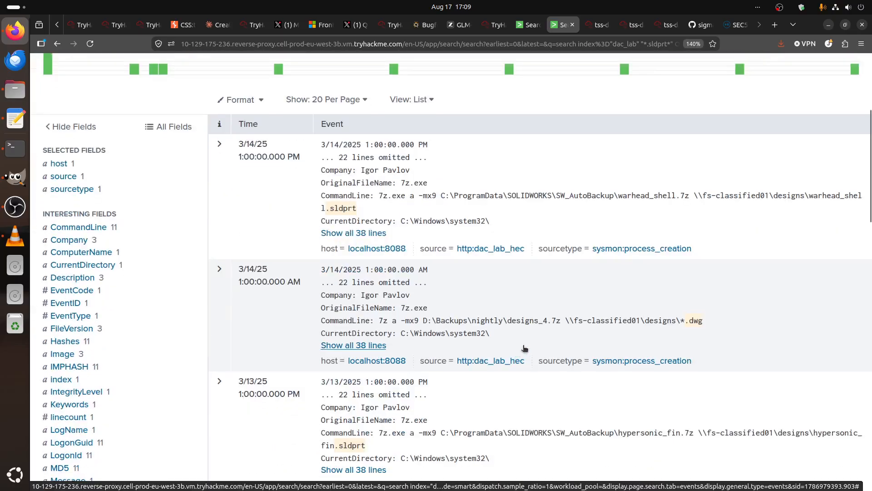
pyautogui.click(94, 227)
pyautogui.click(95, 228)
pyautogui.scroll(4, 185, 328)
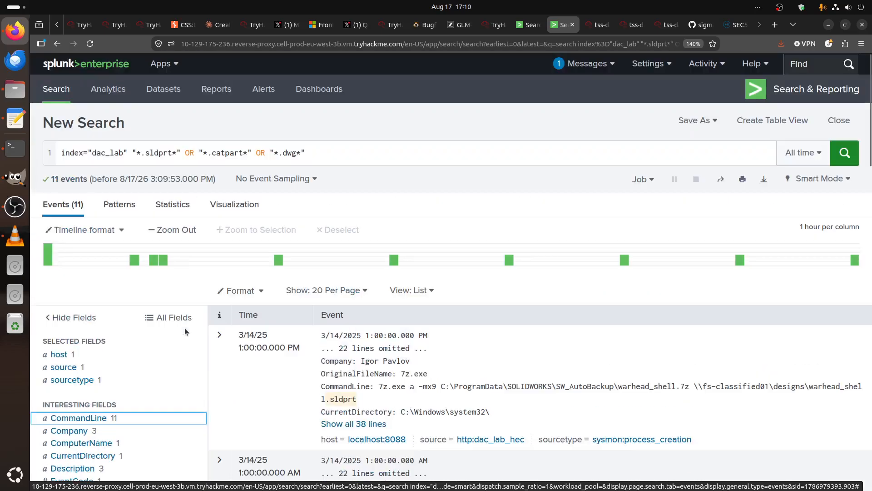
pyautogui.click(327, 150)
pyautogui.write('|  ')
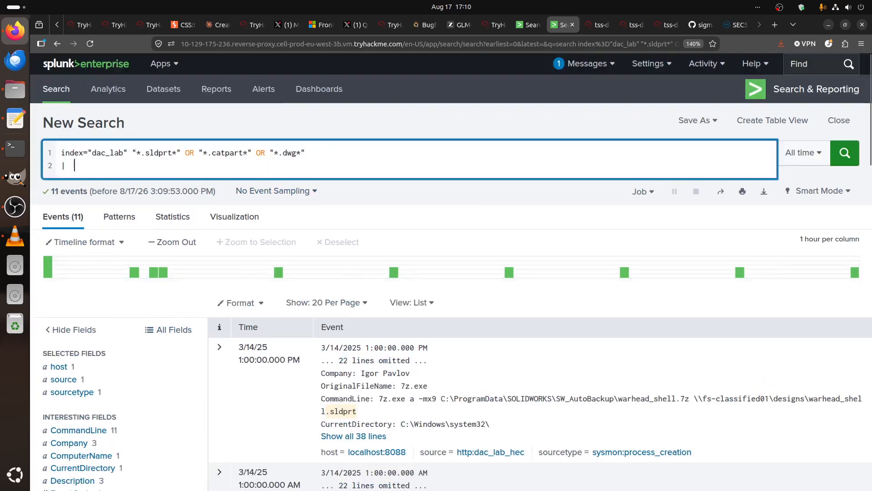
pyautogui.write('table')
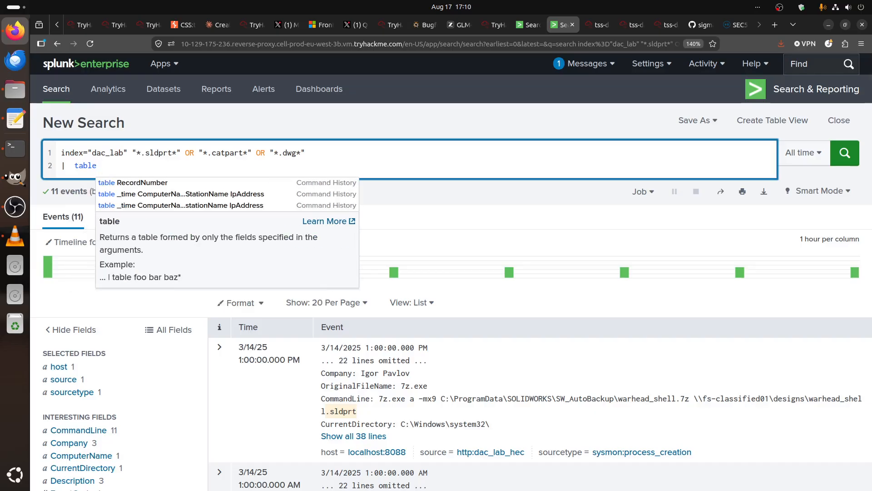
pyautogui.write(' _time C')
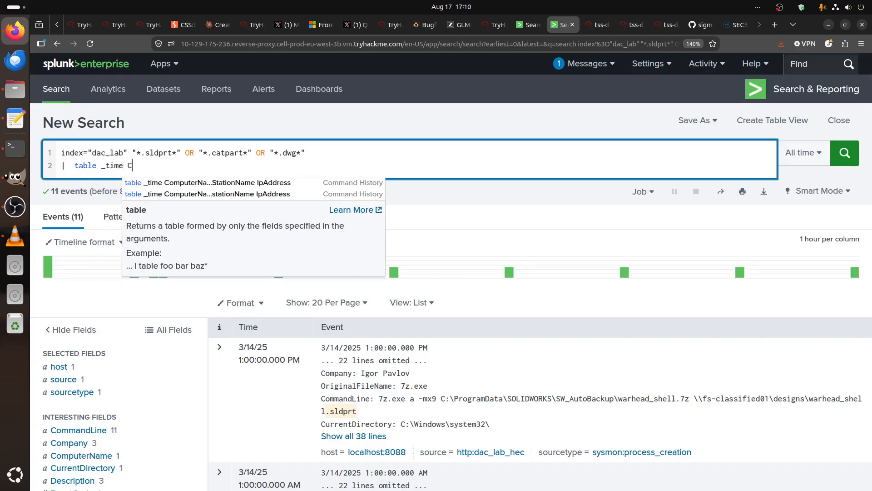
pyautogui.write('ommandLine')
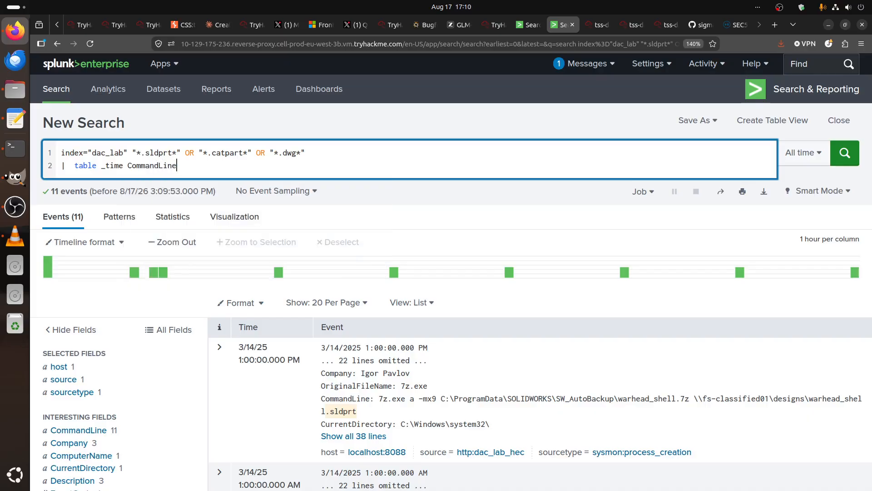
# Look up the original file name field among the event fields and append OriginalFileName to the table columns
pyautogui.scroll(-5, 113, 261)
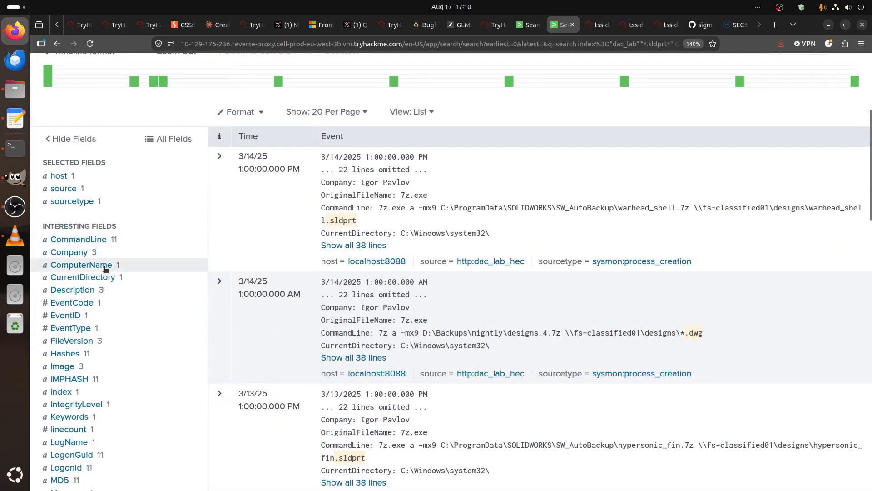
pyautogui.click(105, 267)
pyautogui.click(105, 267)
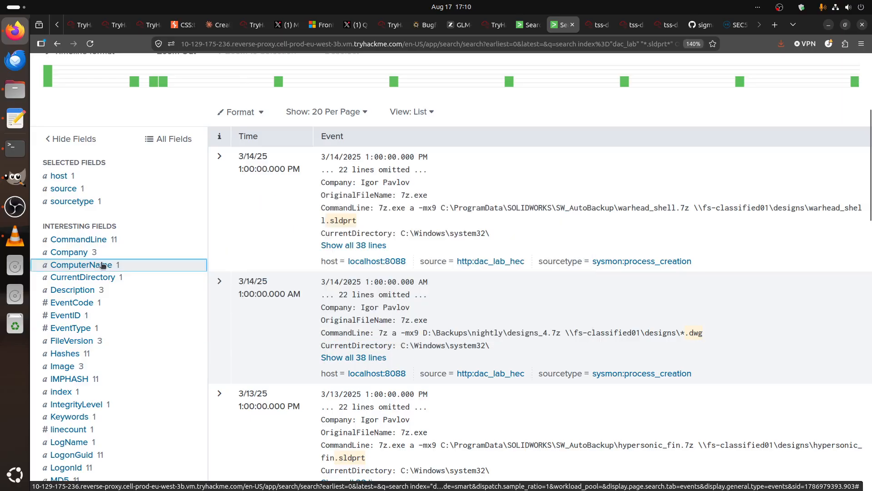
pyautogui.scroll(-3, 99, 291)
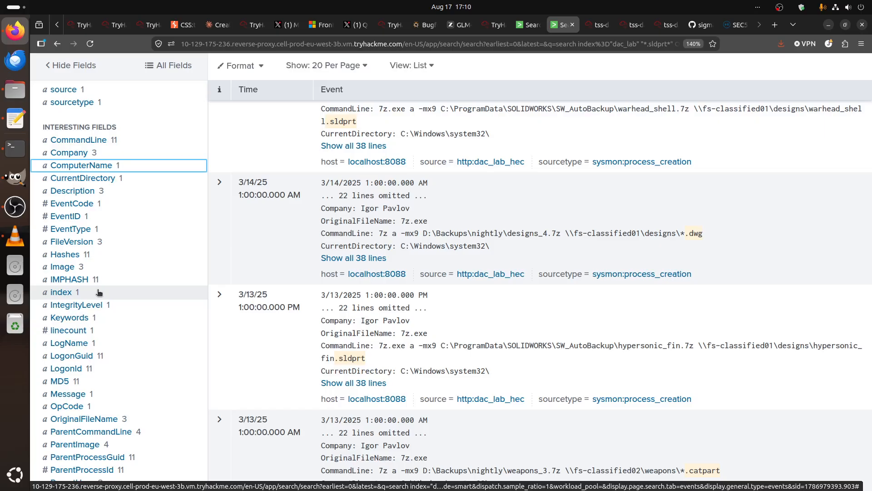
pyautogui.click(106, 422)
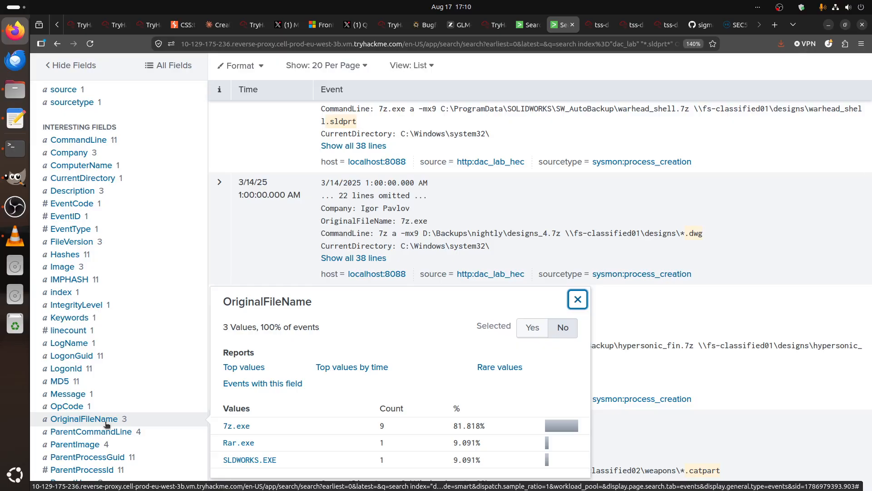
pyautogui.doubleClick(295, 303)
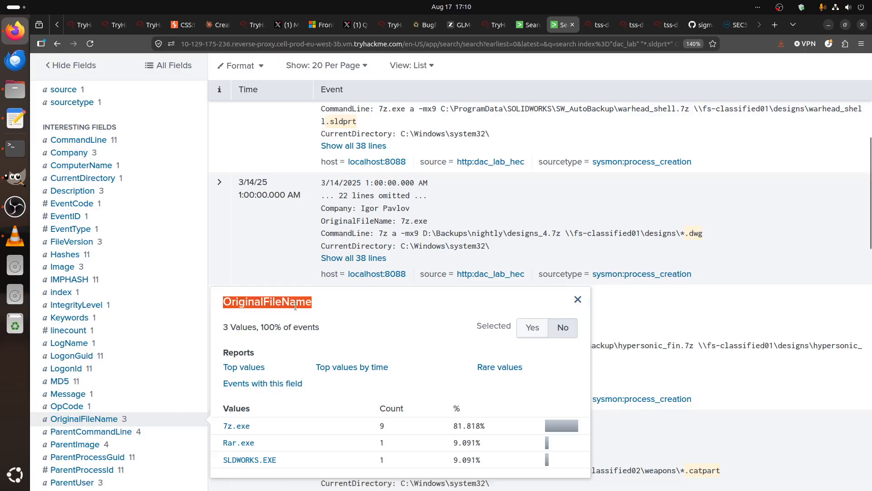
pyautogui.scroll(7, 295, 306)
pyautogui.click(314, 165)
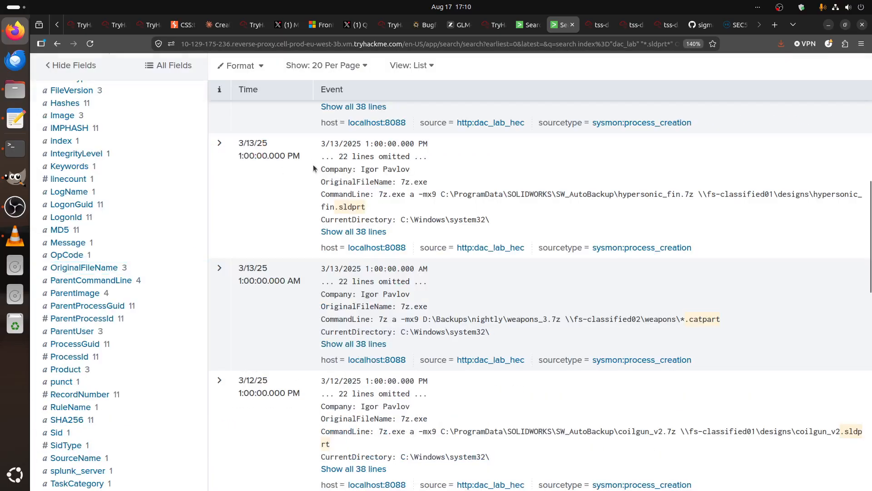
pyautogui.scroll(-2, 258, 201)
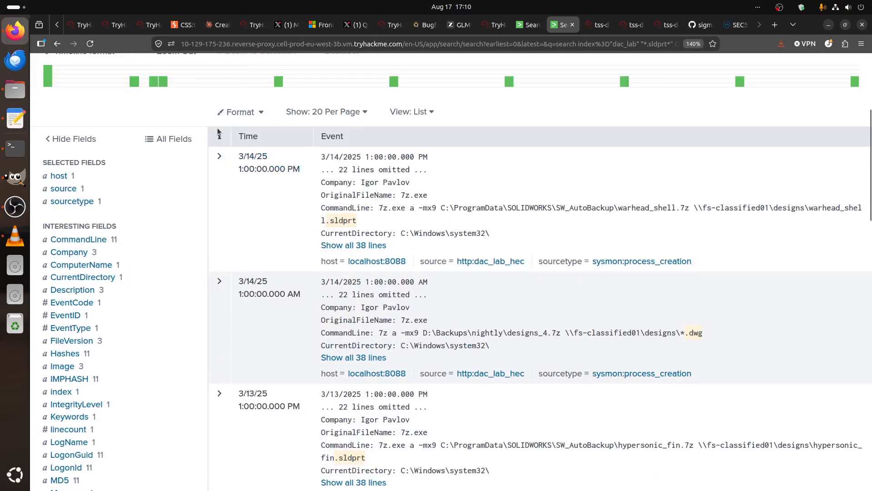
pyautogui.scroll(5, 216, 191)
pyautogui.write('OriginalFileName')
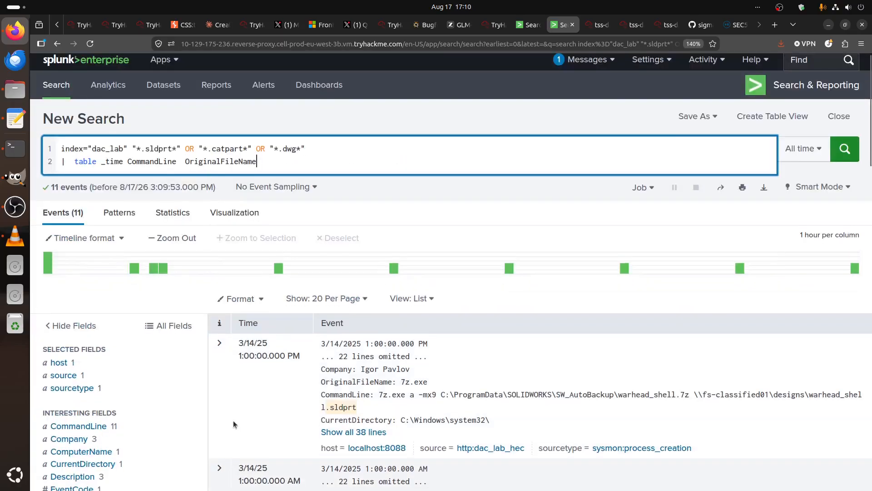
# Insert the ParentCommandLine field before CommandLine in the table command and run the search
pyautogui.scroll(-10, 141, 417)
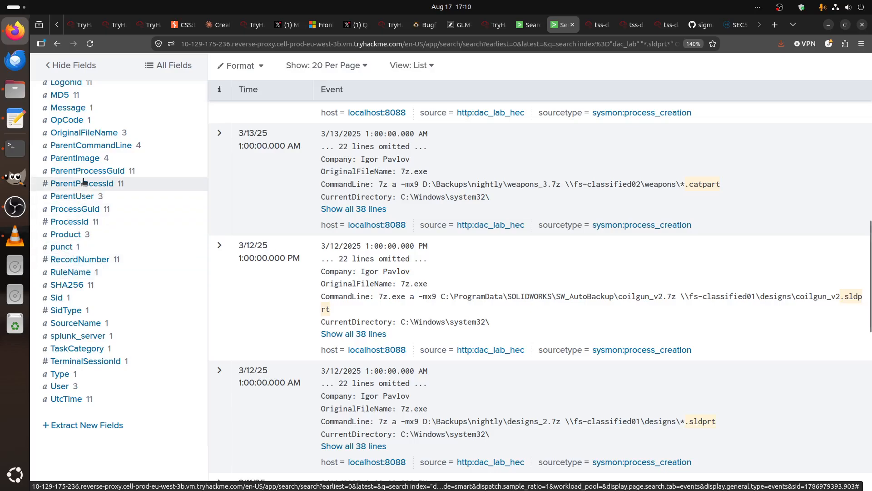
pyautogui.click(97, 147)
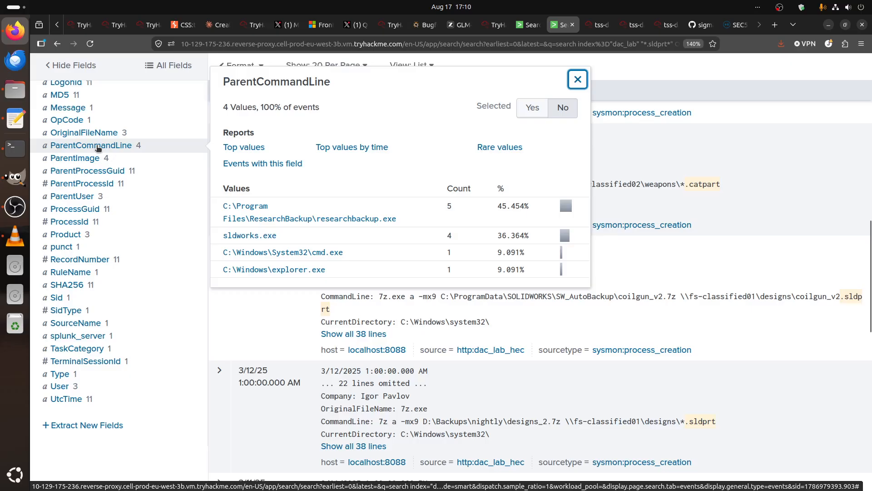
pyautogui.doubleClick(287, 85)
pyautogui.hotkey('ctrl', 'c')
pyautogui.click(578, 80)
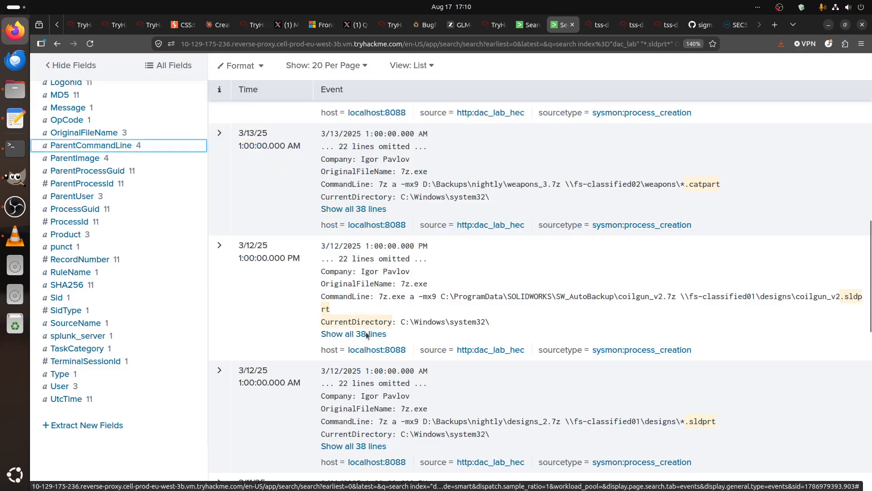
pyautogui.scroll(3, 321, 309)
pyautogui.scroll(3, 321, 309)
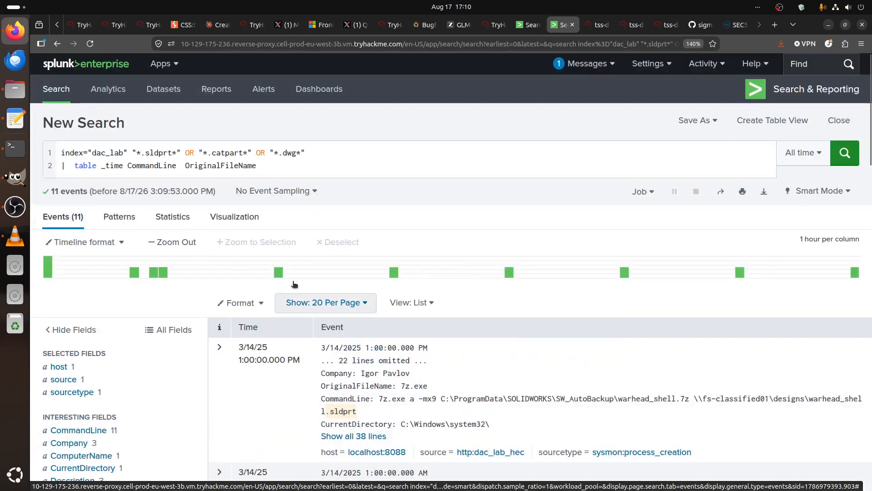
pyautogui.click(129, 167)
pyautogui.hotkey('ctrl', 'v')
pyautogui.click(845, 153)
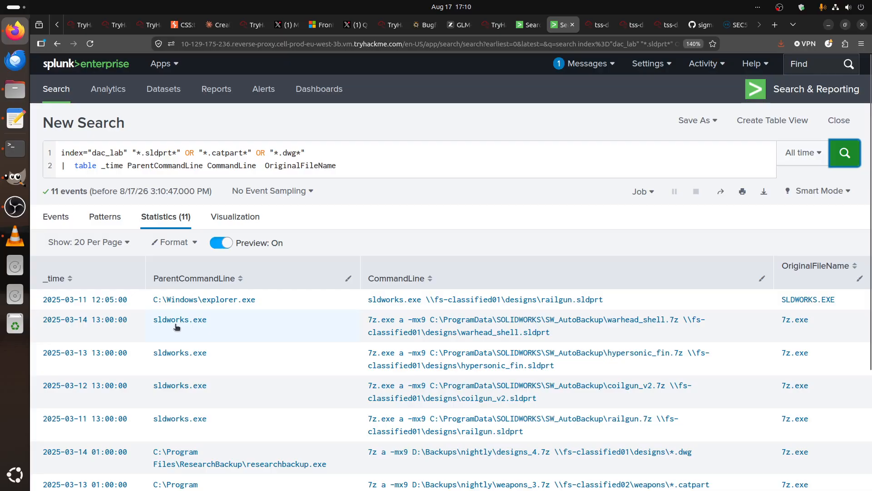
# Check the CAD autosave baseline note on SOLIDWORKS, plus the report's archiving commands for collection and staging, on the detections site
pyautogui.click(661, 22)
pyautogui.click(237, 422)
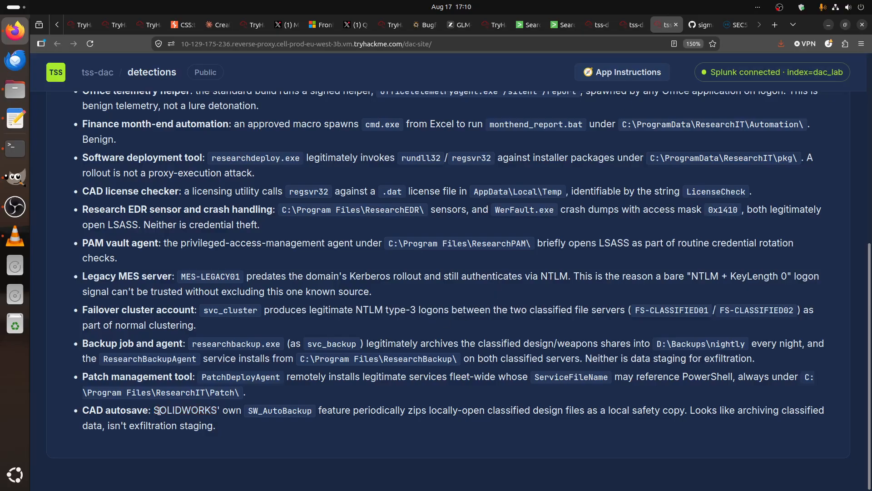
pyautogui.moveTo(159, 410); pyautogui.dragTo(212, 410)
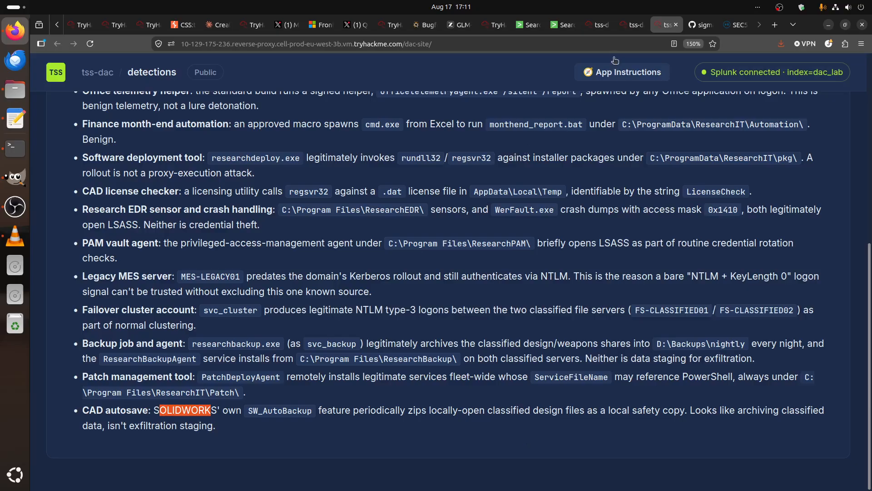
pyautogui.click(623, 27)
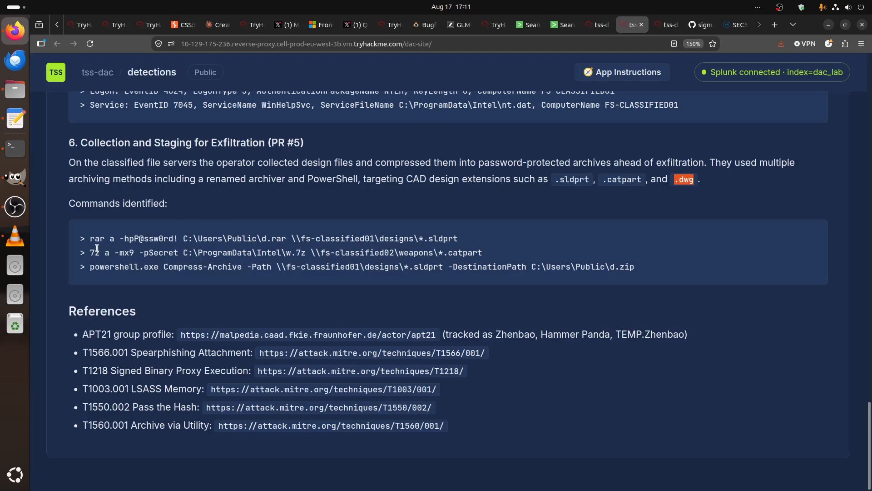
# In the archive_staging_exfil.yml rule, rename the selection block to selection_archieve
pyautogui.click(599, 27)
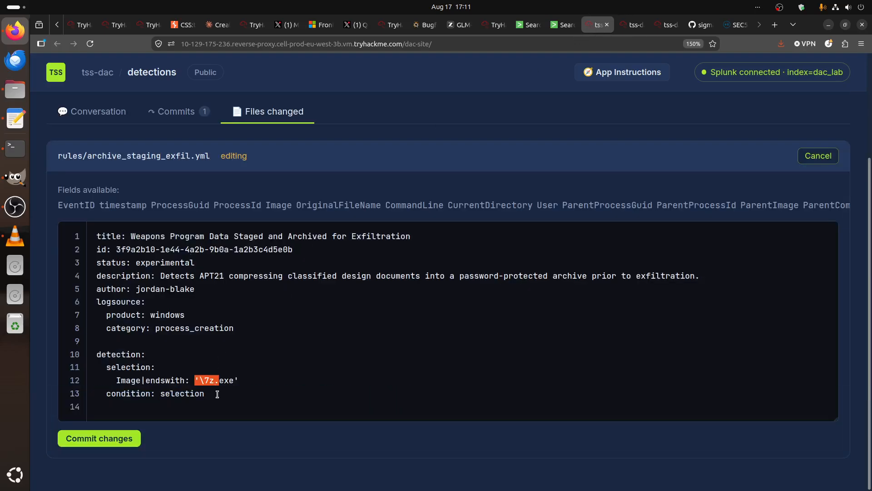
pyautogui.click(145, 380)
pyautogui.press('Up')
pyautogui.write('_')
pyautogui.write('archieve')
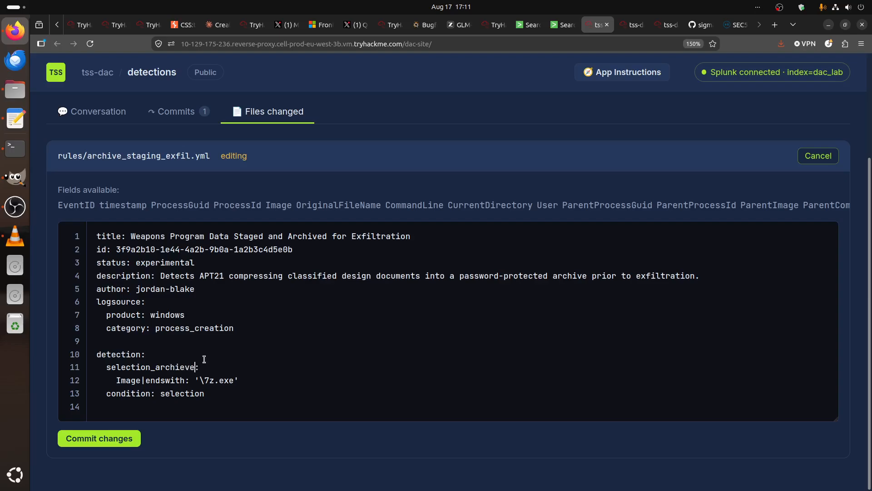
# Insert three blank lines between the Image|endswith entry and the condition line of the rule
pyautogui.click(96, 393)
pyautogui.press('Return')
pyautogui.press('Return')
pyautogui.press('Return')
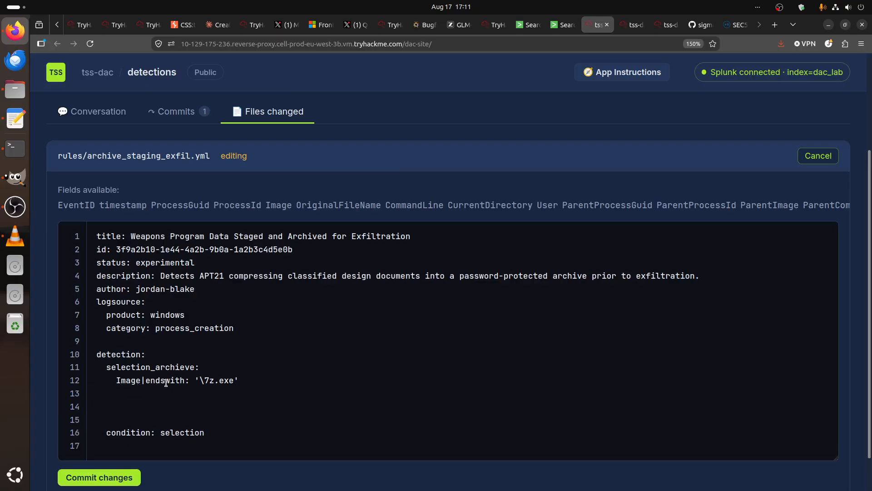
# Turn the '\7z.exe' value of Image|endswith into a list item on its own line and open a new line below it
pyautogui.click(194, 385)
pyautogui.press('Return')
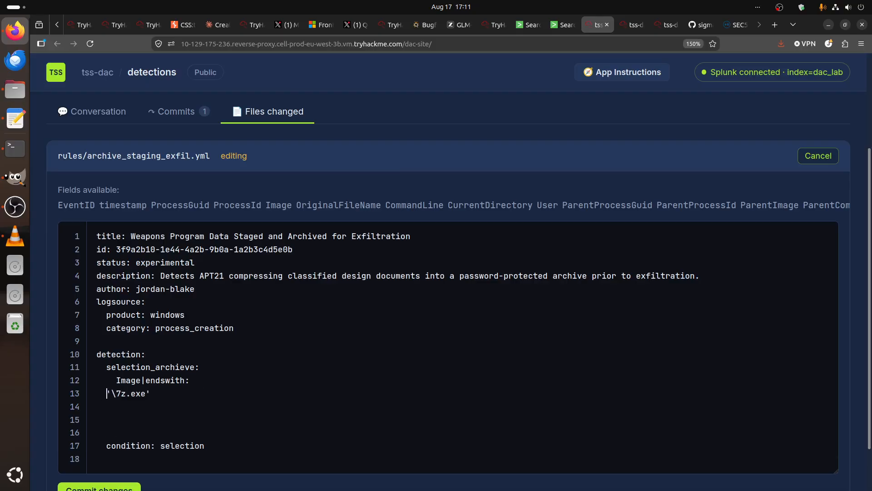
pyautogui.write('-')
pyautogui.press('Return')
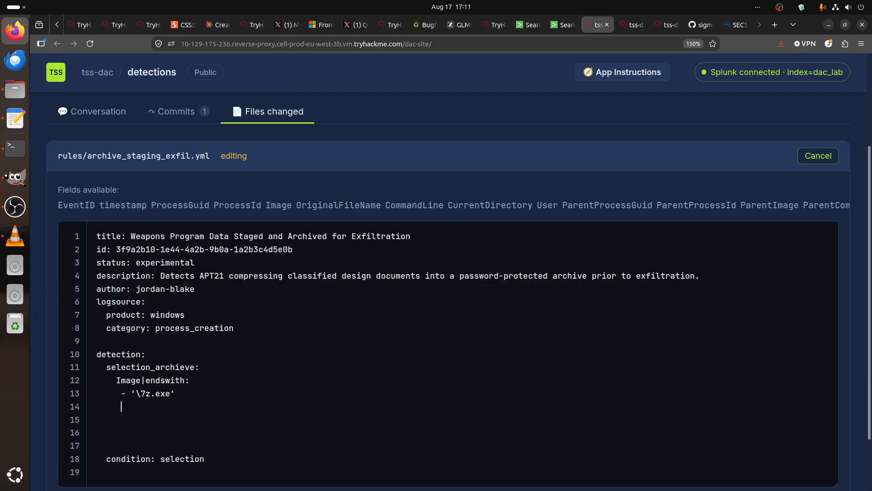
# Add '\rar.exe' as a second Image|endswith list item, copying the rar name from the report's identified commands
pyautogui.write("- '\\")
pyautogui.click(632, 25)
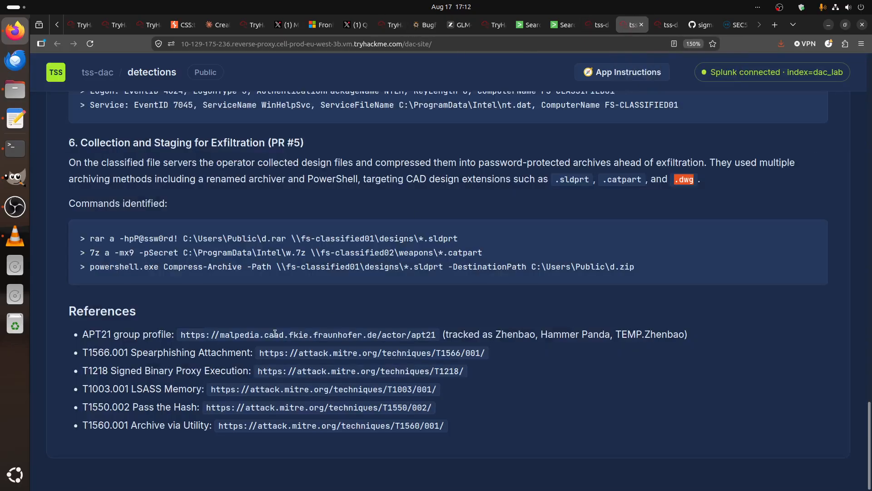
pyautogui.doubleClick(97, 238)
pyautogui.hotkey('ctrl', 'c')
pyautogui.click(594, 27)
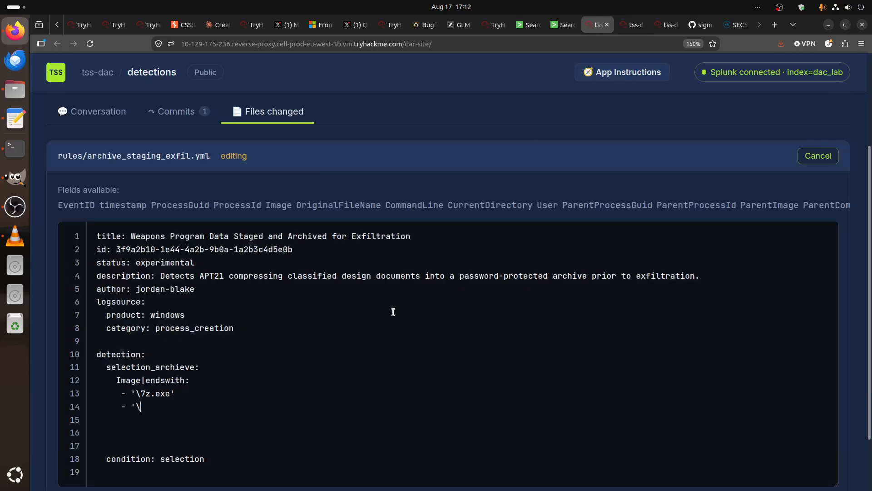
pyautogui.hotkey('ctrl', 'v')
pyautogui.write(".exe'")
pyautogui.press('Return')
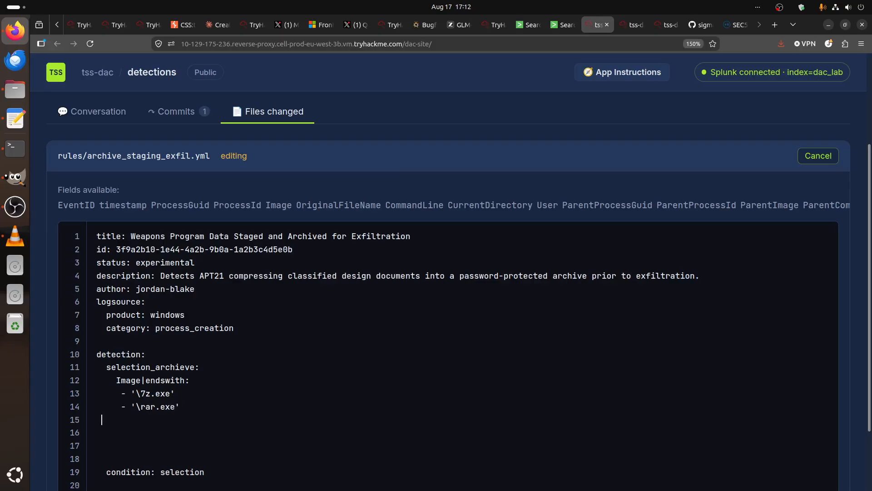
pyautogui.write("- '\\")
pyautogui.click(631, 25)
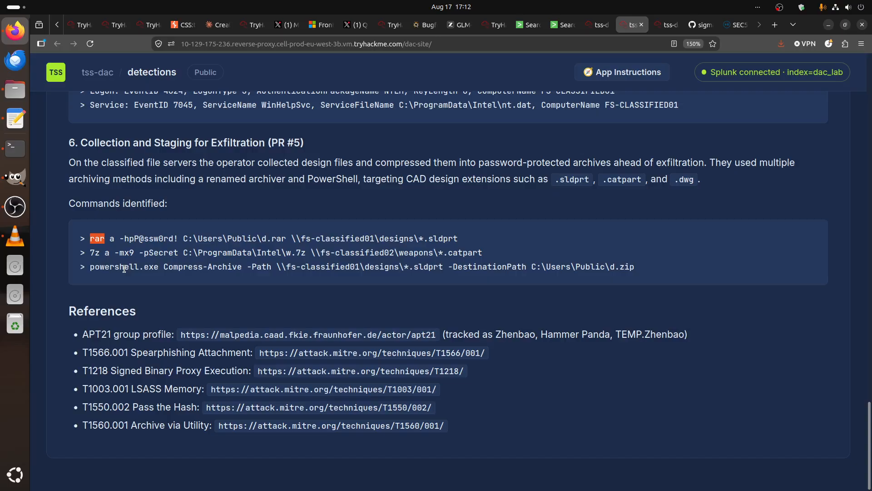
pyautogui.moveTo(237, 268); pyautogui.dragTo(166, 262)
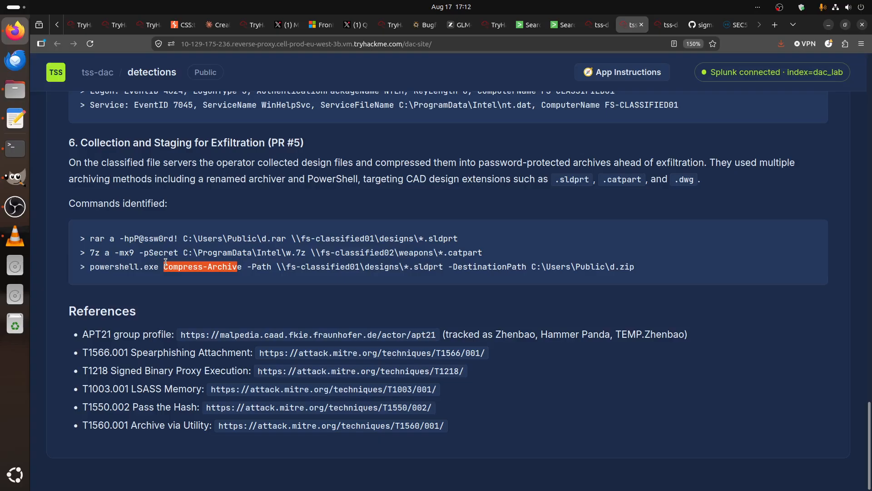
pyautogui.click(99, 253)
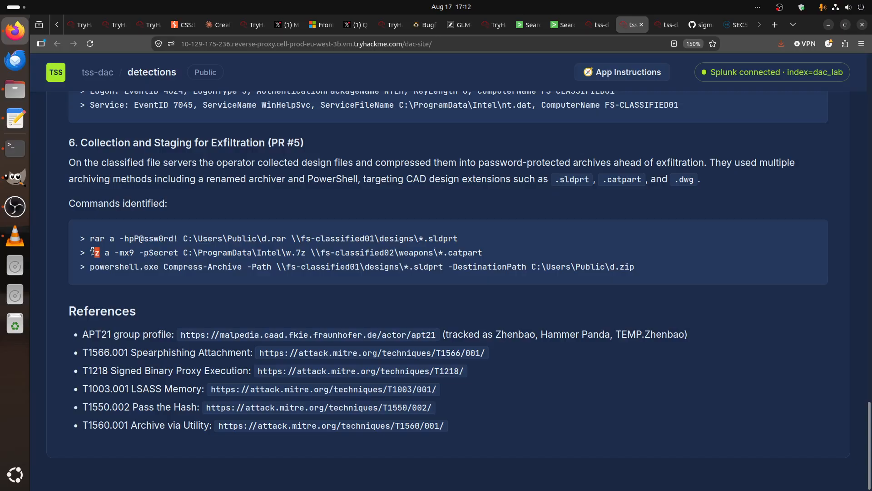
pyautogui.moveTo(90, 267); pyautogui.dragTo(171, 269)
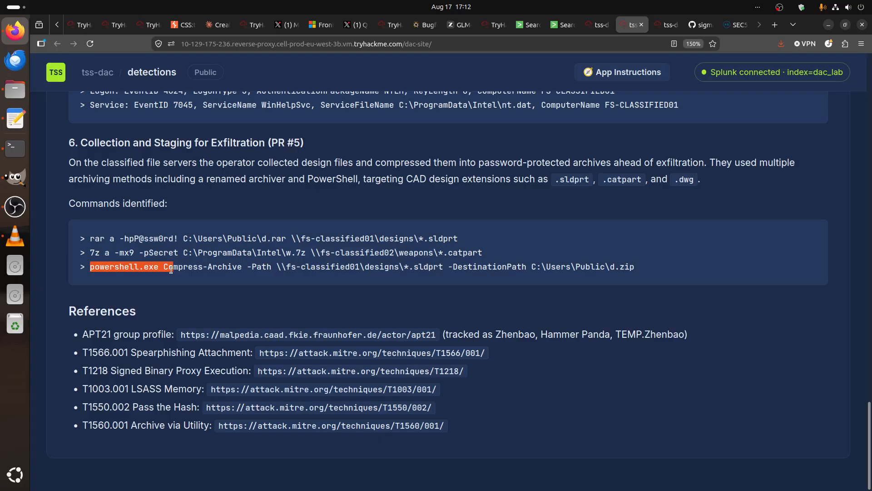
pyautogui.hotkey('ctrl', 'pageup')
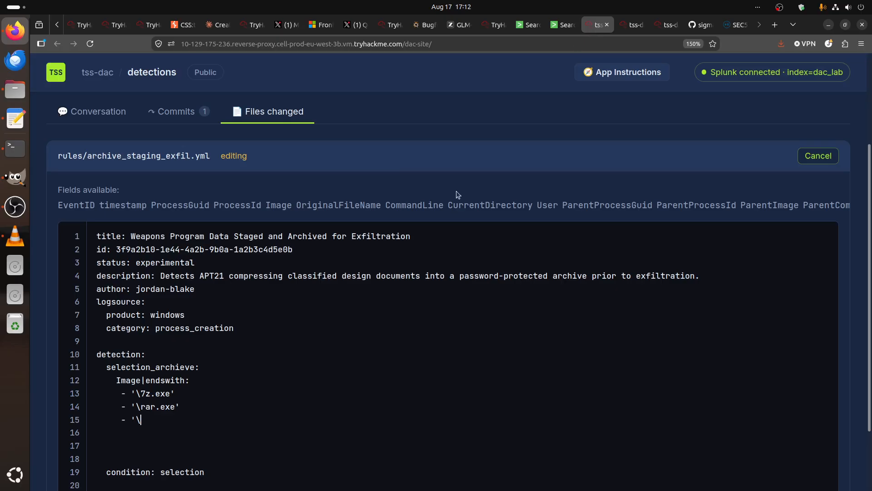
pyautogui.press('BackSpace')
pyautogui.press('BackSpace')
pyautogui.press('BackSpace')
pyautogui.press('BackSpace')
pyautogui.press('BackSpace')
# Check the targeted CAD extensions in the report and add a selection_extension block below the '\rar.exe' entry
pyautogui.hotkey('ctrl', 'pagedown')
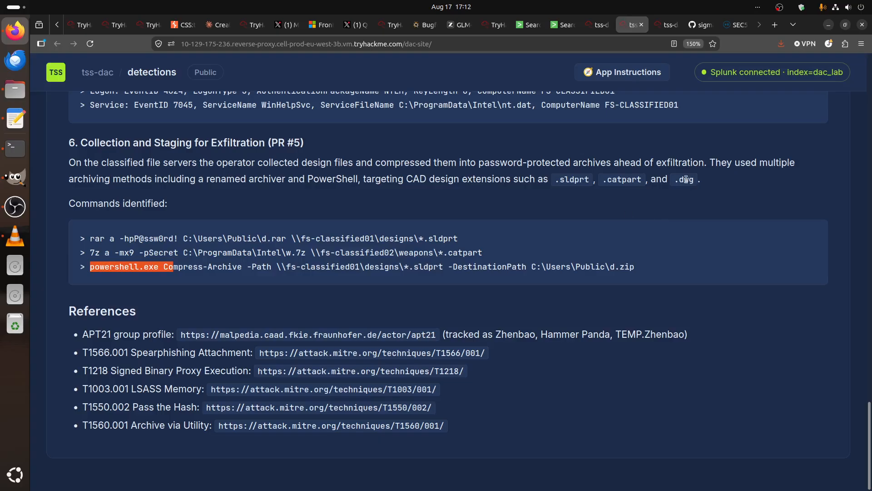
pyautogui.moveTo(698, 179); pyautogui.dragTo(552, 180)
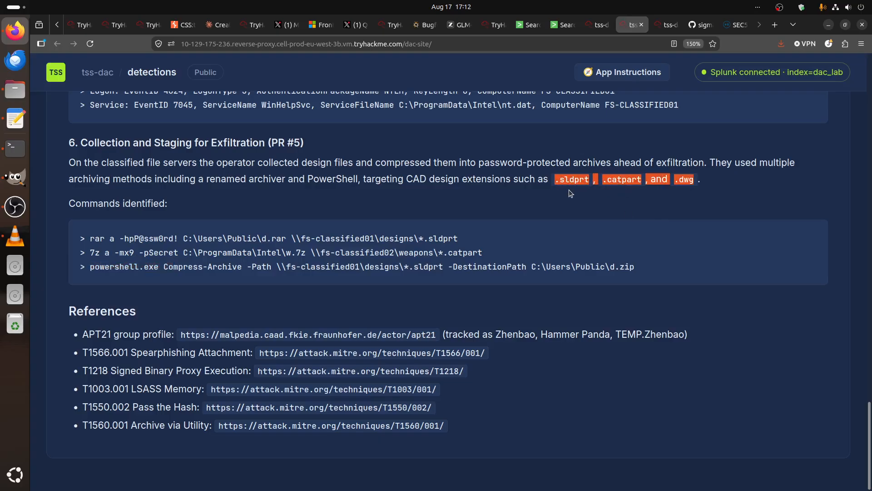
pyautogui.click(527, 24)
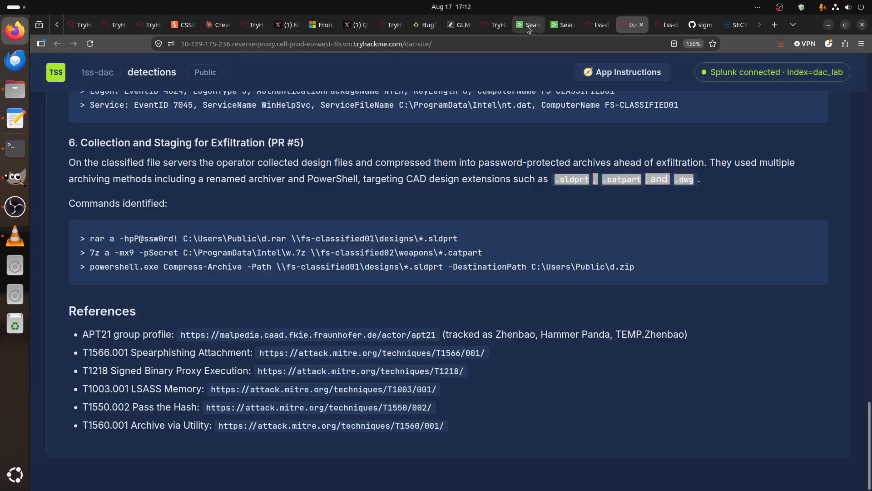
pyautogui.click(563, 24)
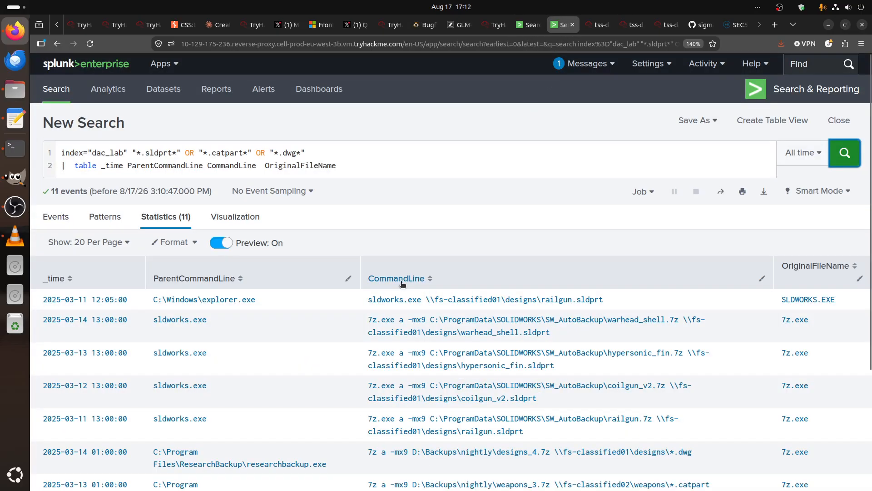
pyautogui.click(599, 25)
pyautogui.press('Return')
pyautogui.press('BackSpace')
pyautogui.press('BackSpace')
pyautogui.press('BackSpace')
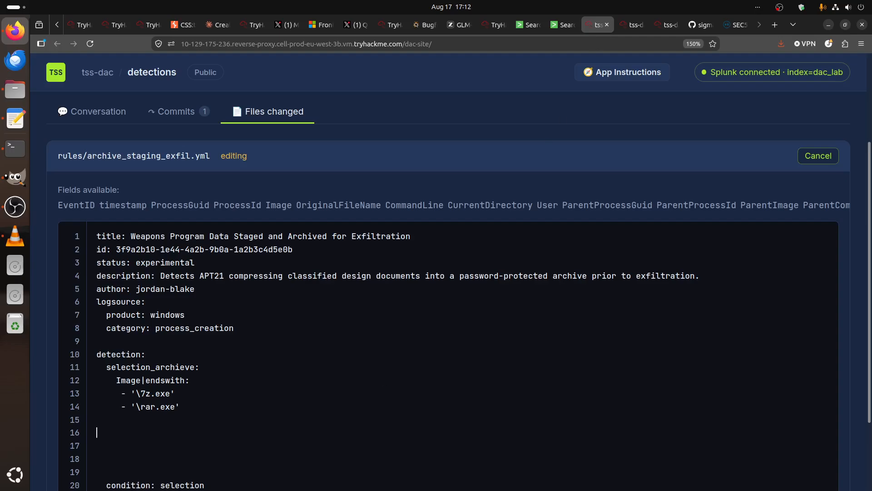
pyautogui.write('selection_extension')
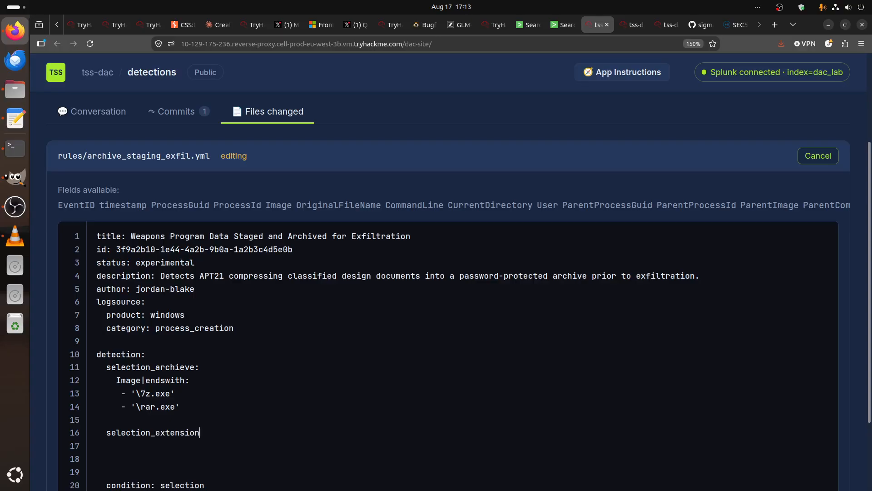
pyautogui.write(':')
pyautogui.press('Return')
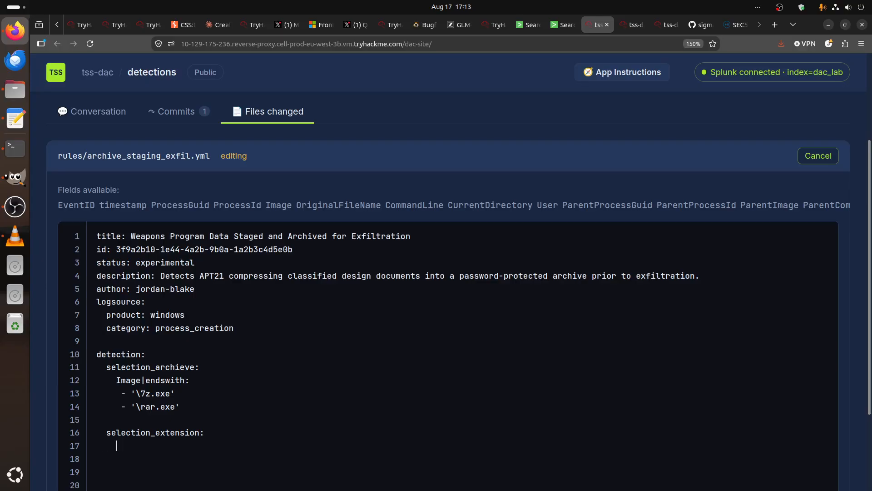
# Add a CommandLine|endswith field under selection_extension, checking the command lines in the Splunk results
pyautogui.write('CommandLinie')
pyautogui.press('BackSpace')
pyautogui.press('BackSpace')
pyautogui.press('BackSpace')
pyautogui.write('ne:')
pyautogui.press('BackSpace')
pyautogui.press('BackSpace')
pyautogui.write('|')
pyautogui.click(566, 26)
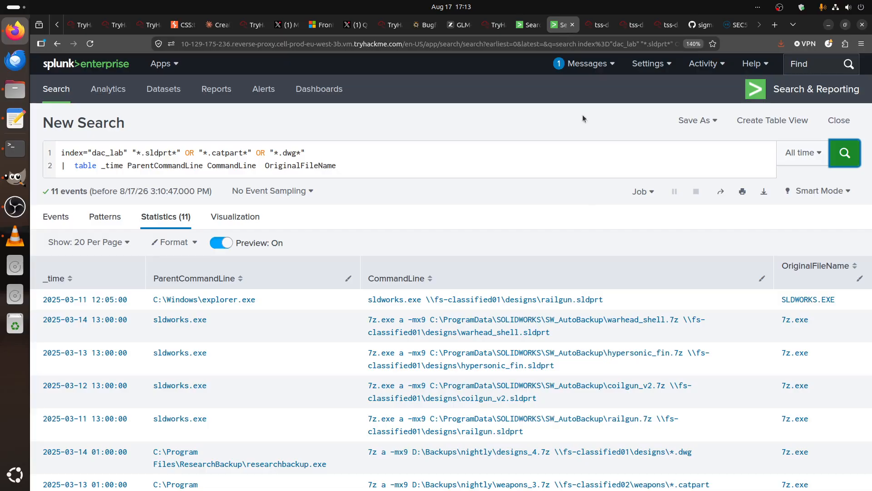
pyautogui.click(597, 25)
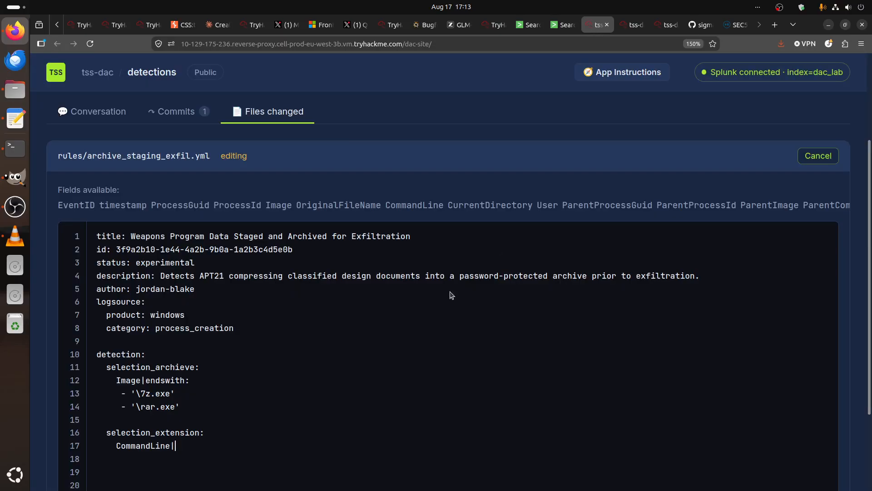
pyautogui.write('endswith:')
pyautogui.press('Return')
# Add '.rar' and '.7z' as list items under CommandLine|endswith
pyautogui.write('-')
pyautogui.write("'.rar")
pyautogui.press('Return')
pyautogui.write("- '.7z")
# Replace the '.rar' extension with '.sldprt', copied from the report's list of CAD design extensions
pyautogui.click(563, 25)
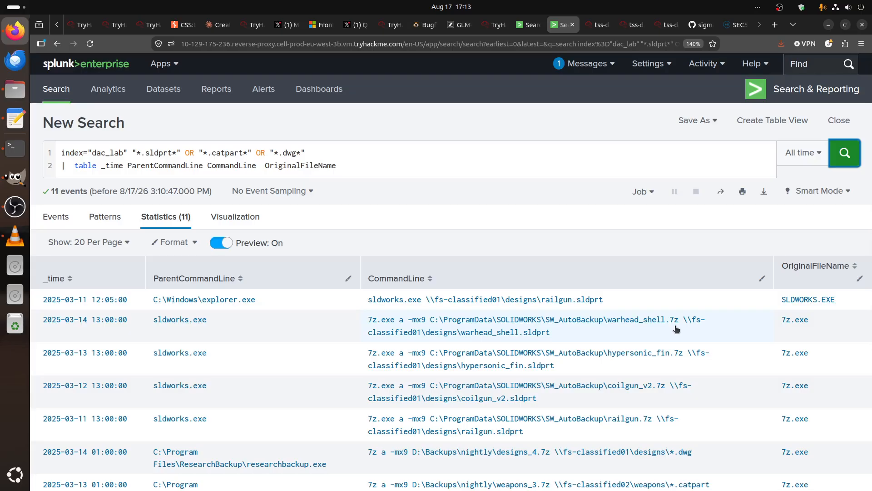
pyautogui.click(634, 25)
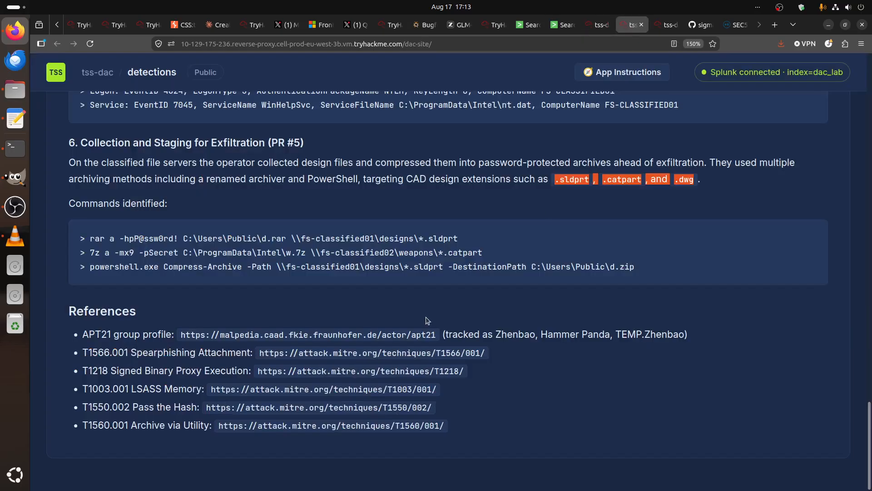
pyautogui.doubleClick(574, 178)
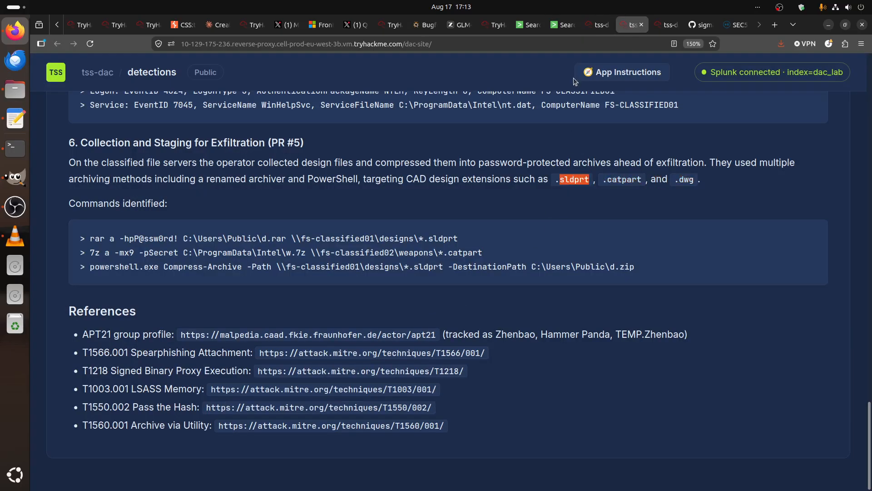
pyautogui.click(600, 25)
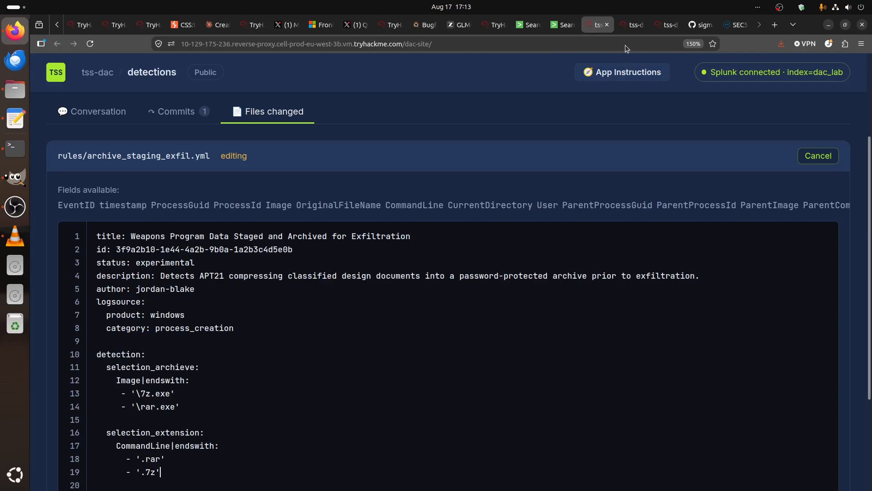
# Replace the '.7z' extension with '.catpart', copied from the report's list of CAD design extensions
pyautogui.click(632, 25)
pyautogui.doubleClick(624, 180)
pyautogui.hotkey('ctrl', 'c')
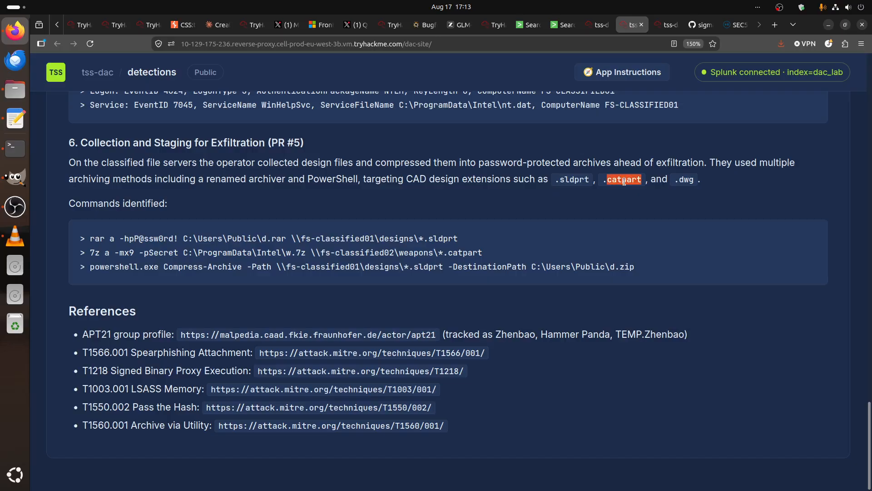
pyautogui.click(600, 25)
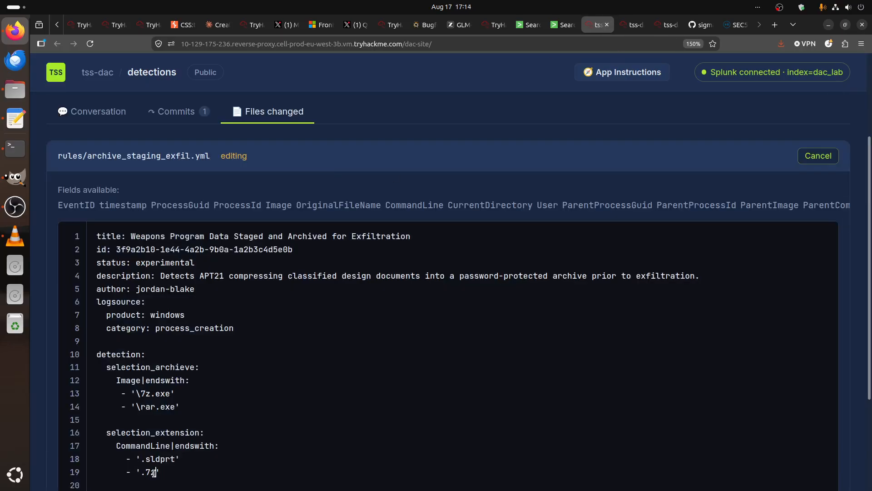
pyautogui.doubleClick(150, 473)
pyautogui.hotkey('ctrl', 'v')
pyautogui.scroll(-3, 399, 356)
# Add '.dwg' from the report as the third CommandLine|endswith list item
pyautogui.click(632, 24)
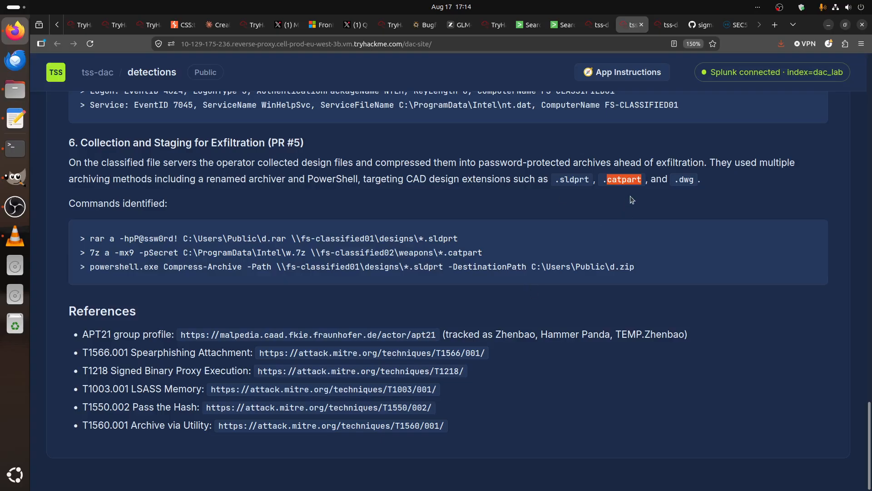
pyautogui.doubleClick(686, 180)
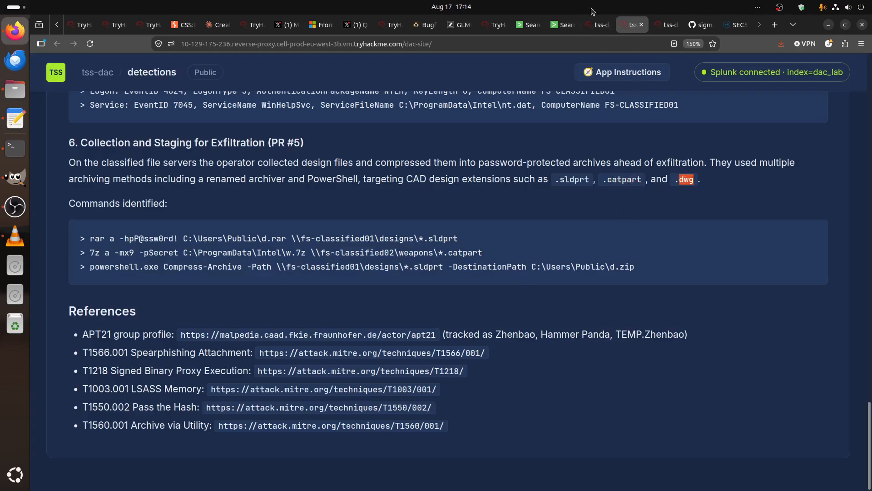
pyautogui.click(598, 24)
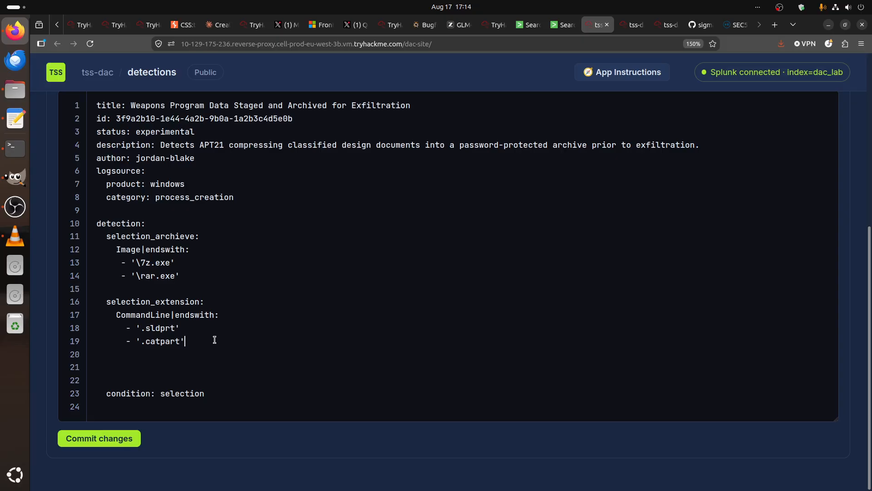
pyautogui.press('Return')
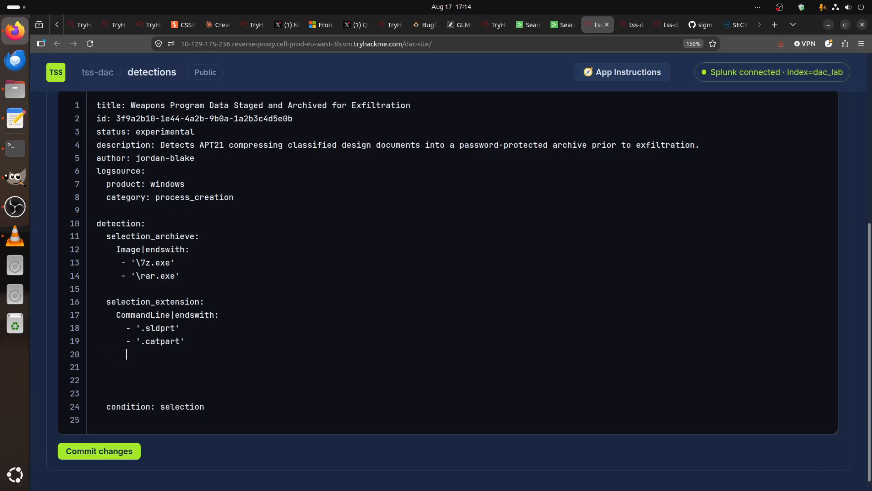
pyautogui.write("- '.dwg'")
# Add a selection_powershell: block below the extension selection, based on the PowerShell archiving command in the report
pyautogui.moveTo(183, 273); pyautogui.dragTo(79, 245)
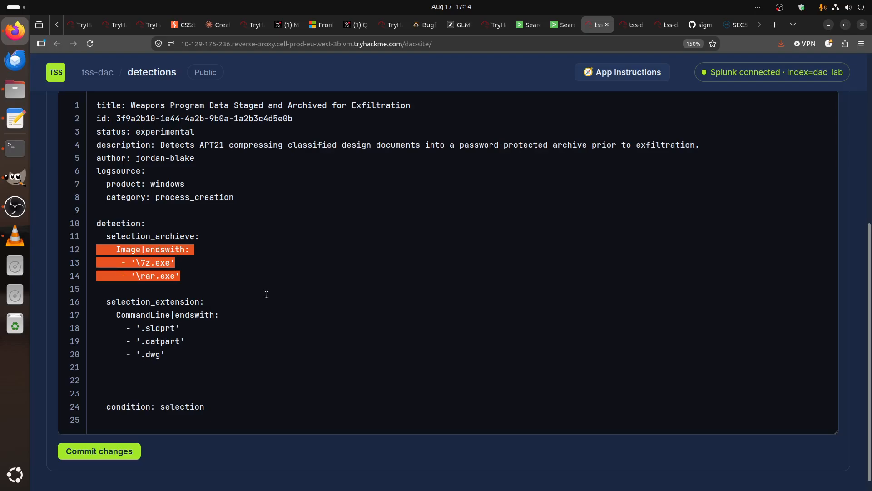
pyautogui.scroll(-1, 266, 294)
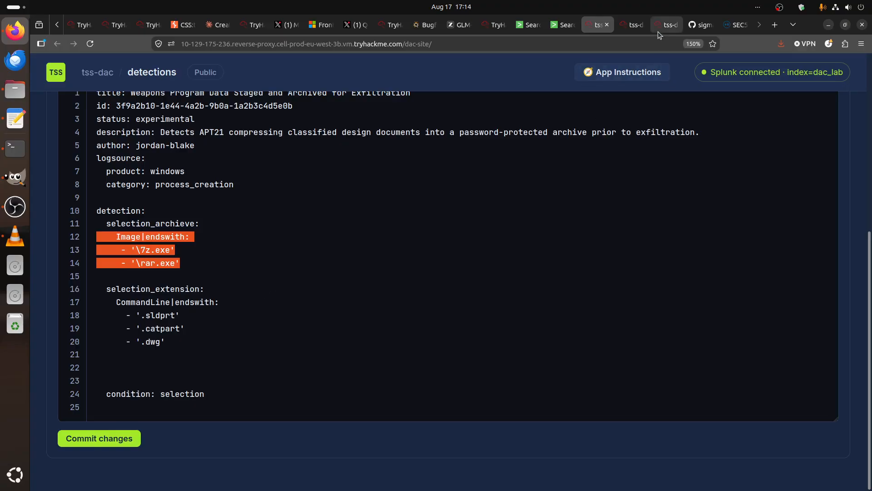
pyautogui.click(632, 25)
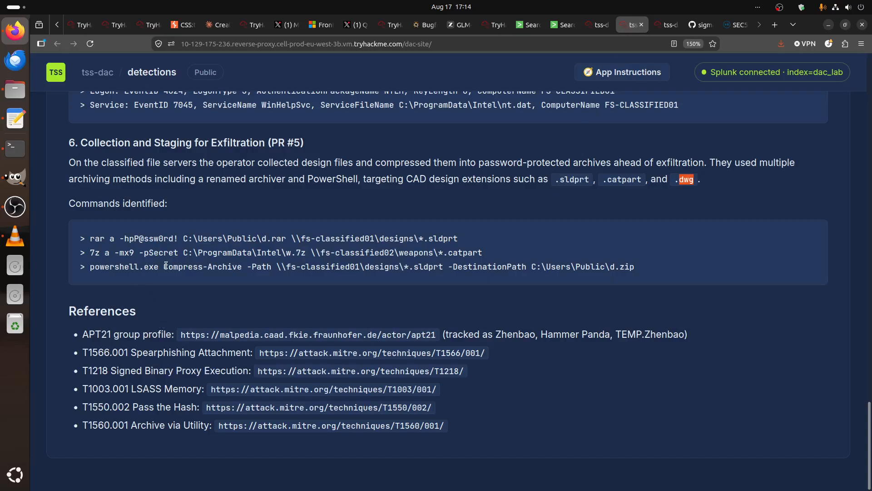
pyautogui.moveTo(166, 267); pyautogui.dragTo(57, 266)
pyautogui.click(593, 27)
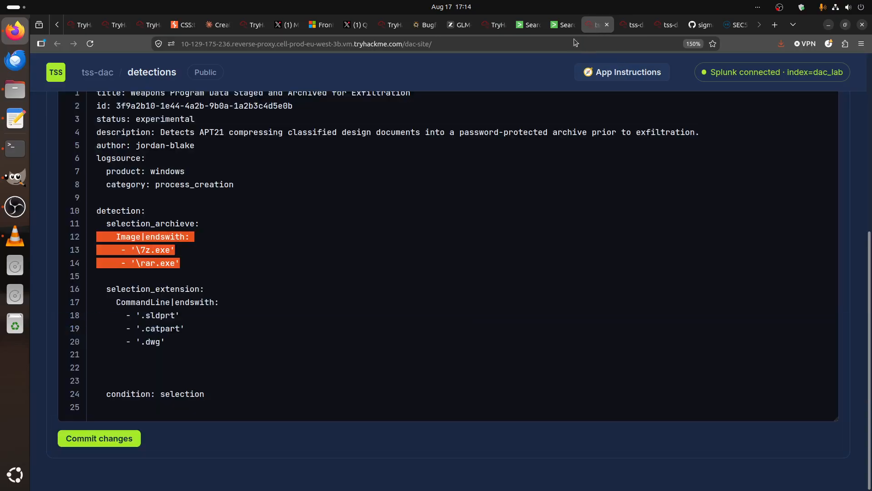
pyautogui.click(210, 339)
pyautogui.press('Return')
pyautogui.press('Return')
pyautogui.write('sele')
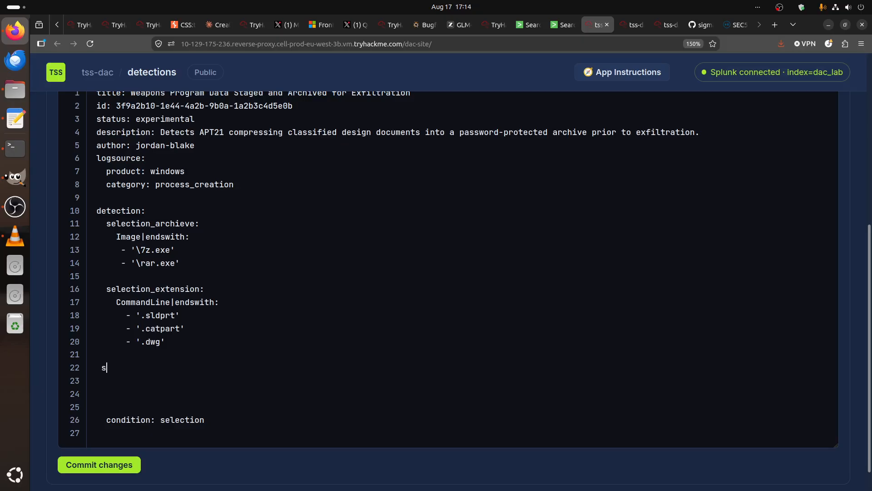
pyautogui.press('BackSpace')
pyautogui.press('BackSpace')
pyautogui.press('BackSpace')
pyautogui.press('BackSpace')
pyautogui.write('se')
pyautogui.press('BackSpace')
pyautogui.press('BackSpace')
pyautogui.write('selection_powershell')
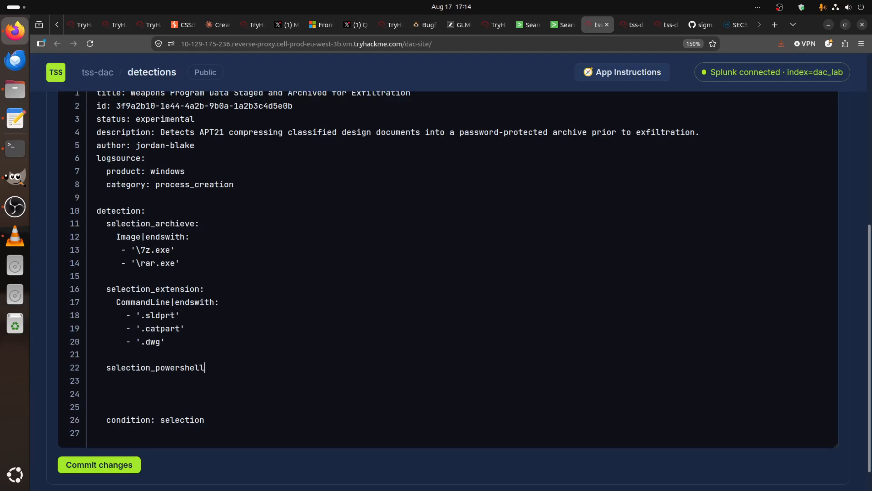
pyautogui.write(':')
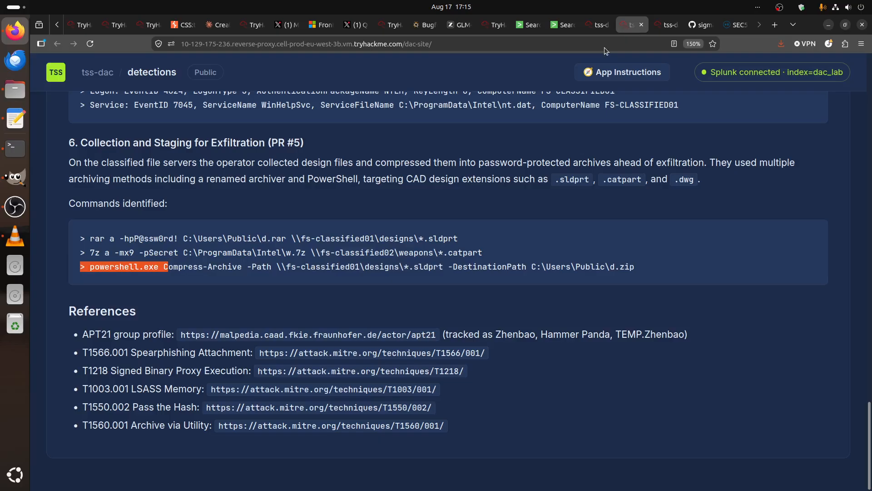
# Search the dac_lab index in Splunk for *Compress-Archive*, the cmdlet named in the report's PowerShell command
pyautogui.click(634, 24)
pyautogui.click(177, 271)
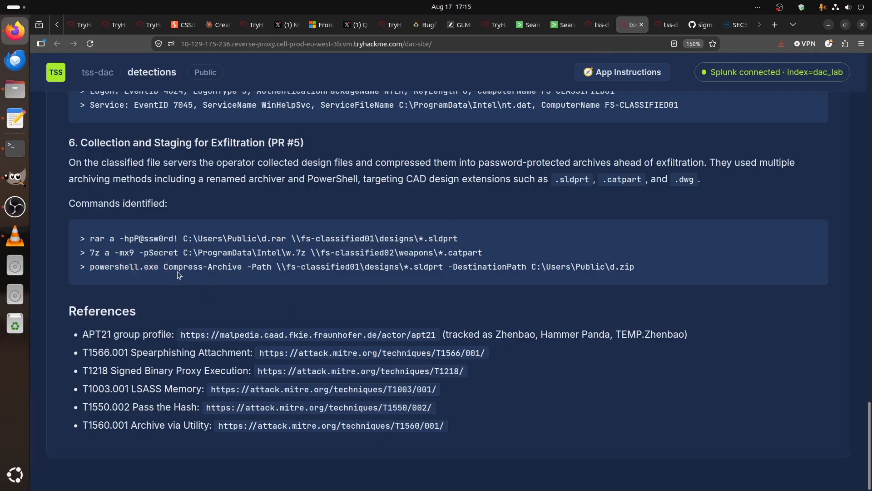
pyautogui.moveTo(163, 266); pyautogui.dragTo(242, 269)
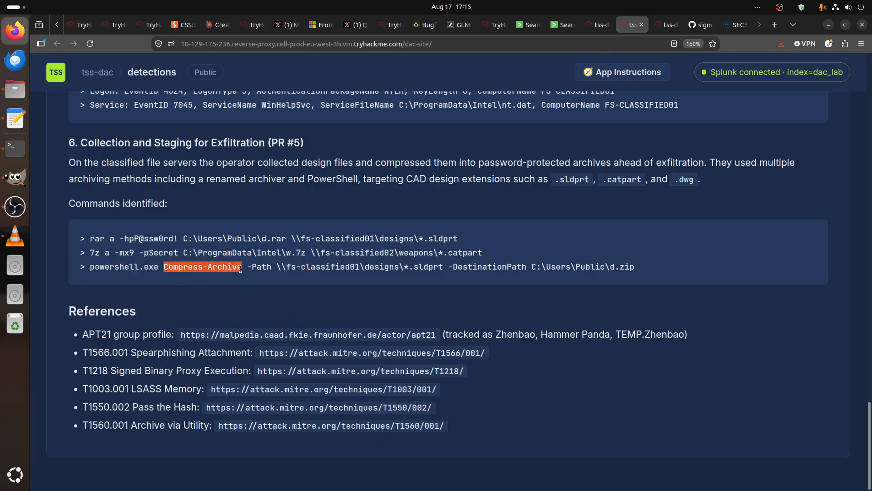
pyautogui.click(527, 24)
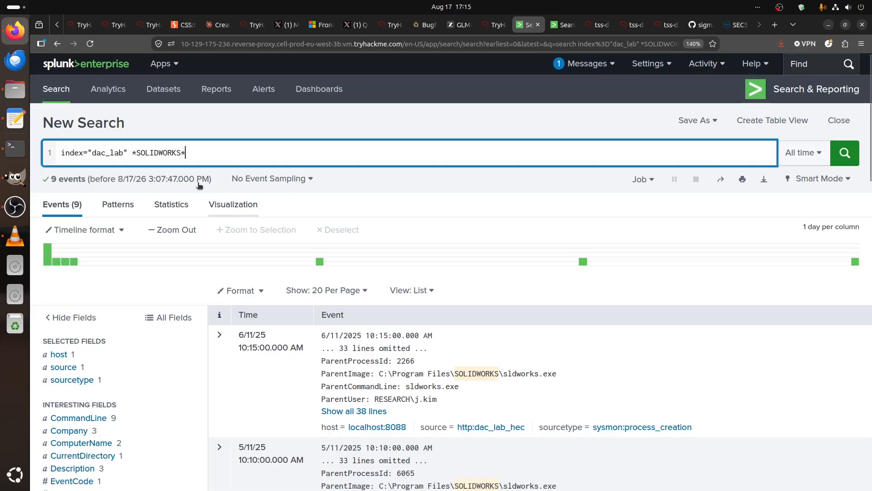
pyautogui.doubleClick(160, 152)
pyautogui.write('Compress-Archive')
pyautogui.press('Return')
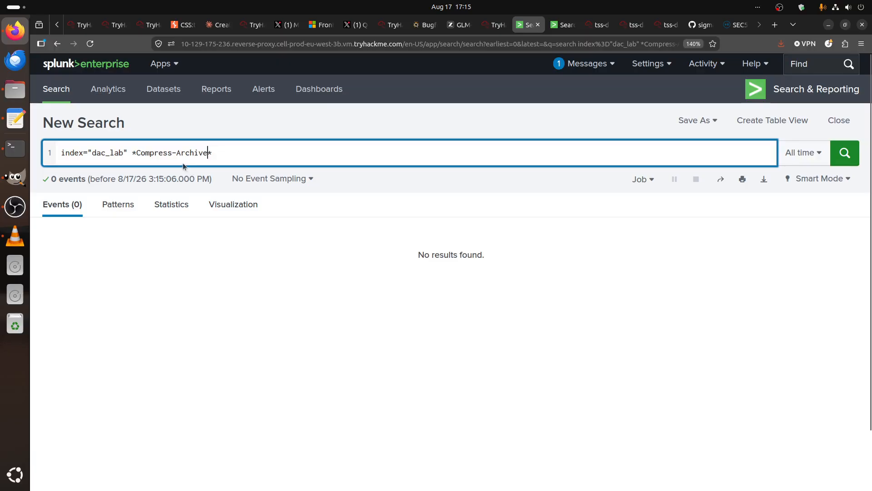
# Broaden the Splunk search to *Compress* by removing the -Archive part of the term
pyautogui.moveTo(173, 153); pyautogui.dragTo(207, 152)
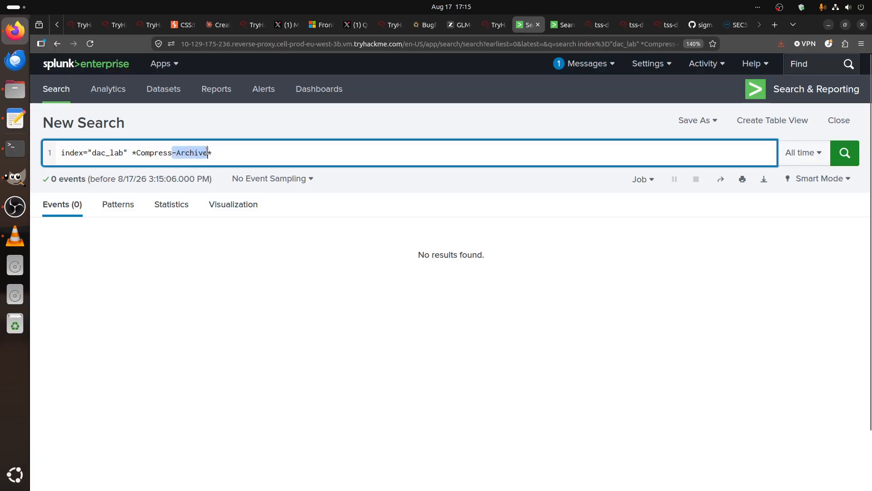
pyautogui.press('BackSpace')
pyautogui.press('Return')
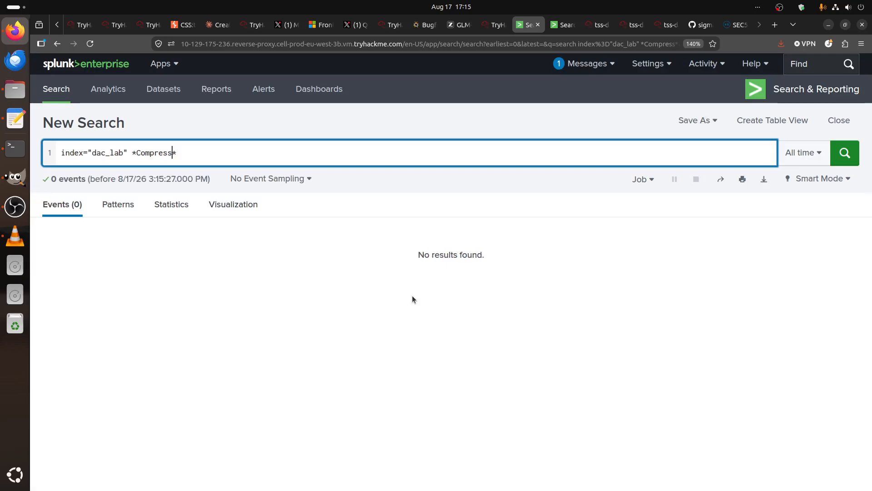
# Recheck the report's PowerShell command and add Image|endswith: 'powershell.exe' under selection_powershell in the rule
pyautogui.click(597, 25)
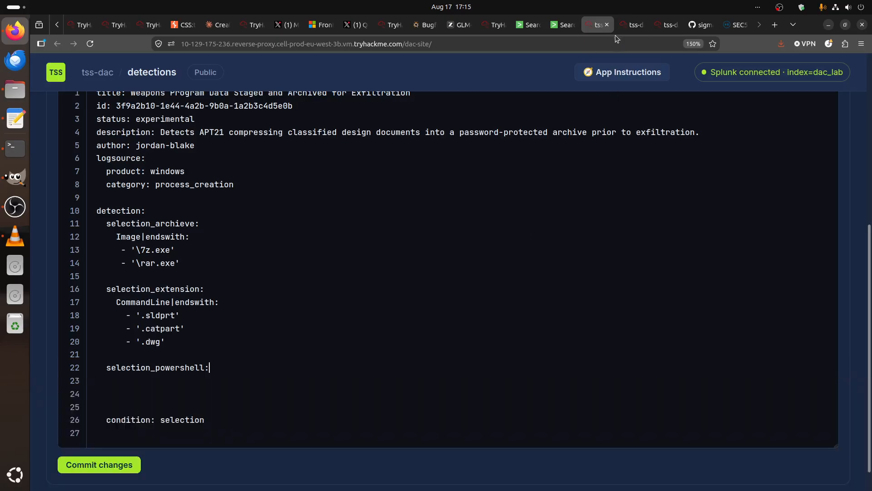
pyautogui.hotkey('ctrl', 'Tab')
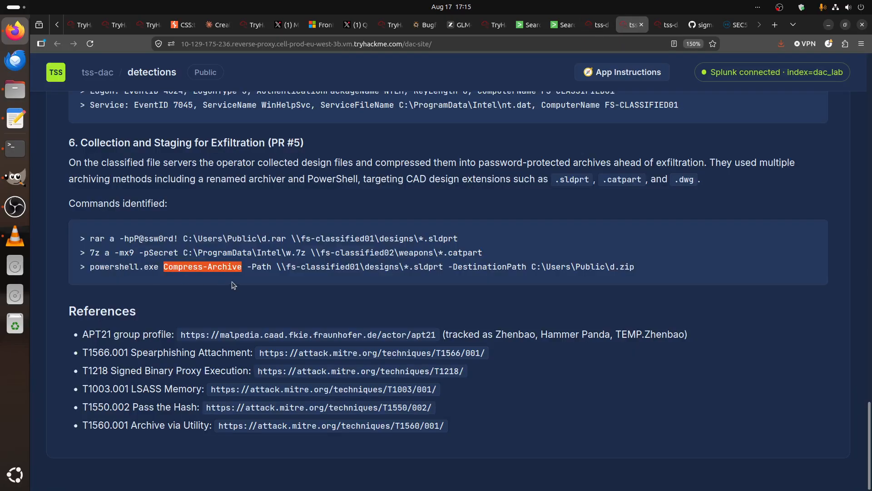
pyautogui.click(189, 276)
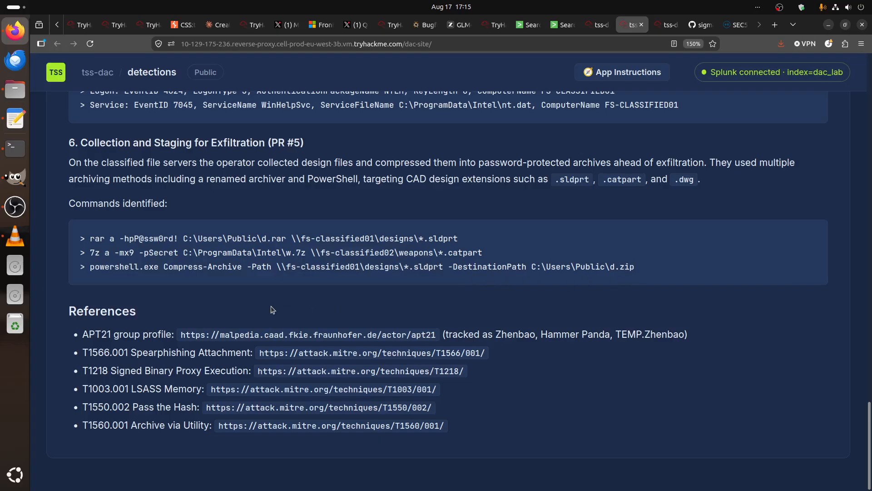
pyautogui.moveTo(242, 268); pyautogui.dragTo(92, 268)
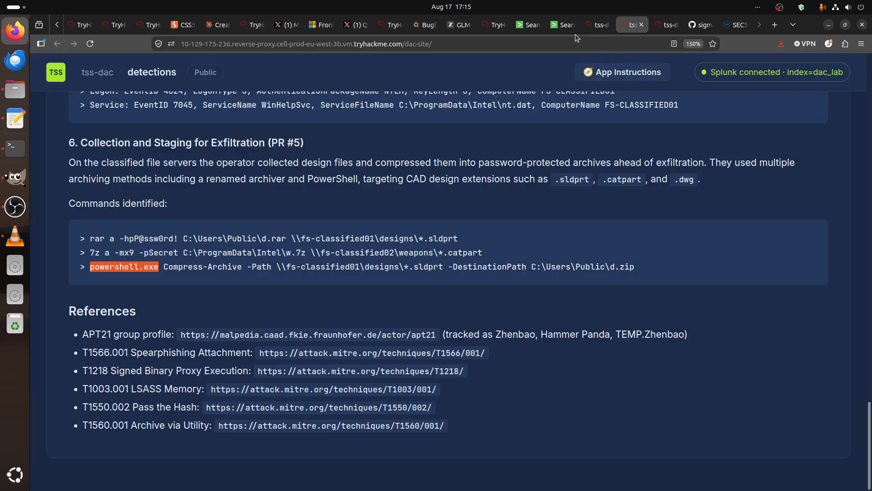
pyautogui.click(565, 27)
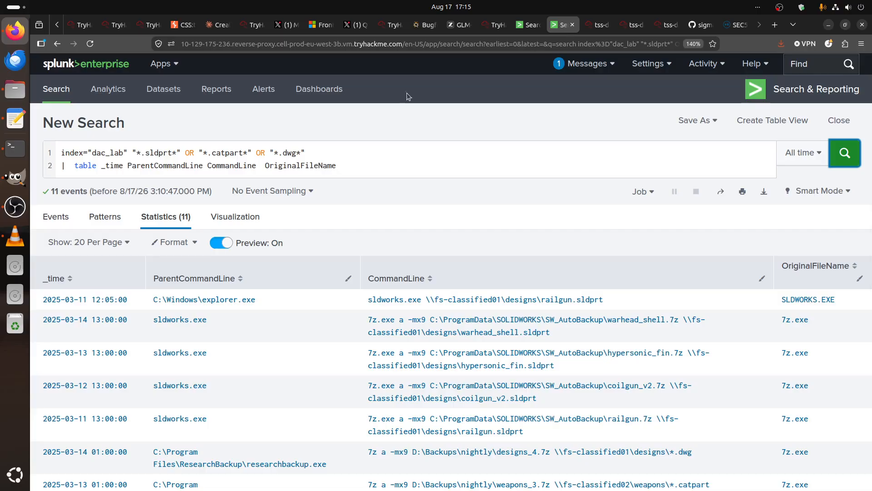
pyautogui.click(630, 27)
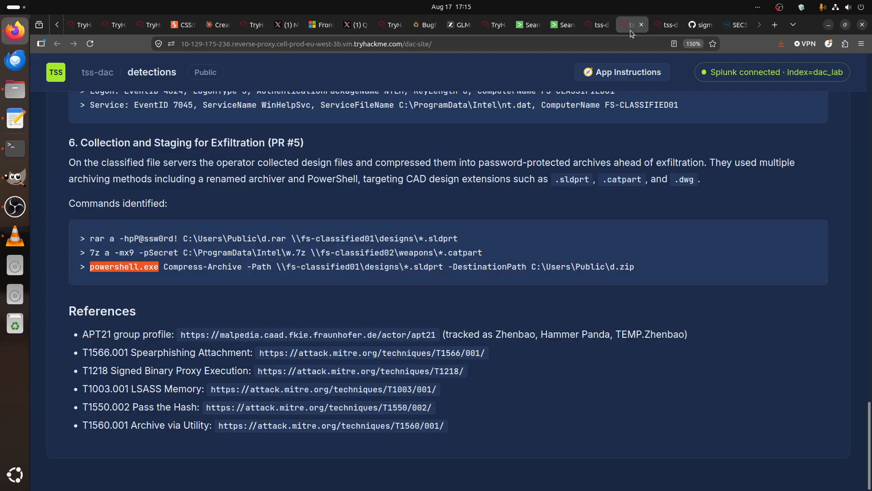
pyautogui.click(601, 27)
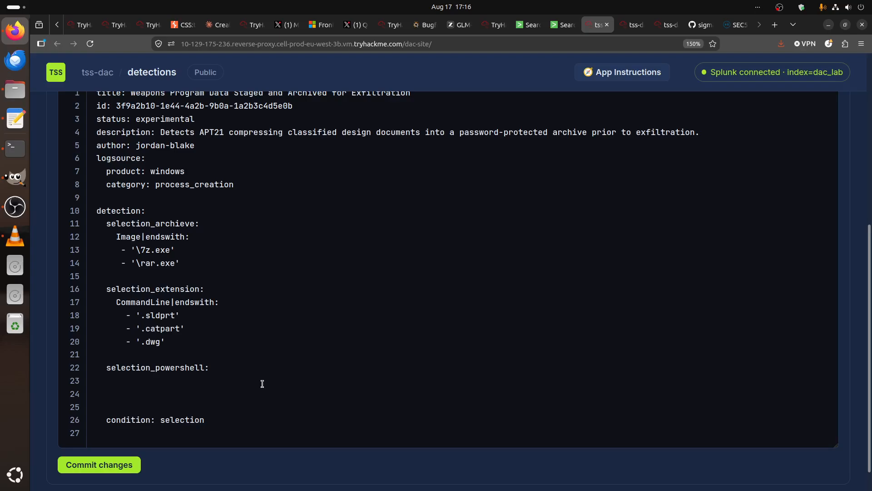
pyautogui.press('Return')
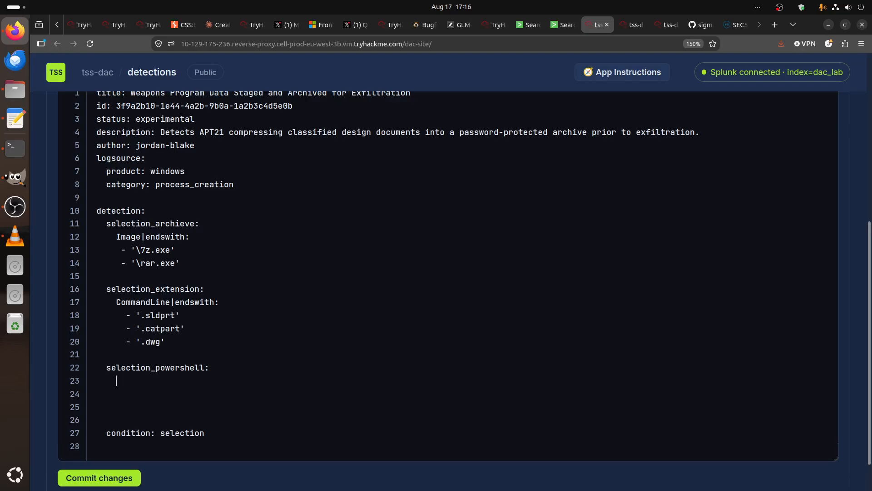
pyautogui.write("Image|endswith: 'powershell.exe")
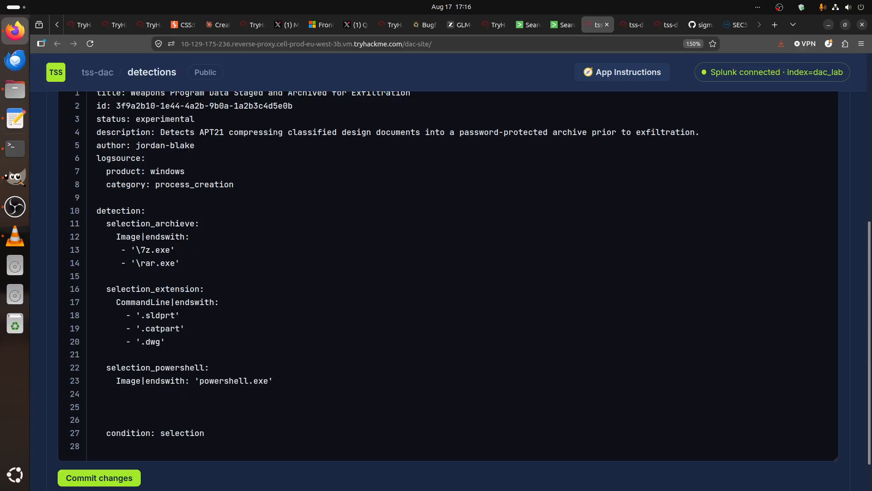
# Add CommandLine|contains: 'Compress-Archive' to selection_powershell, copying the cmdlet name from the report, with blank lines below it
pyautogui.press('Return')
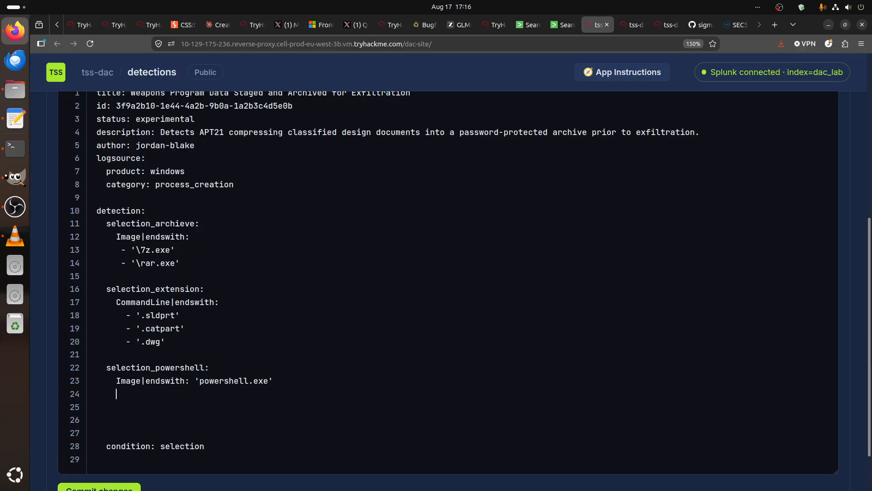
pyautogui.write("CommandLine|contains ': '")
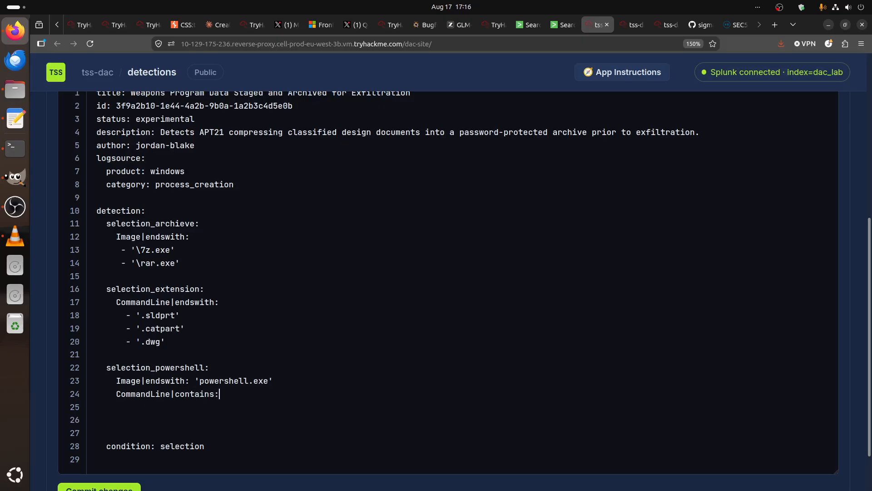
pyautogui.click(634, 26)
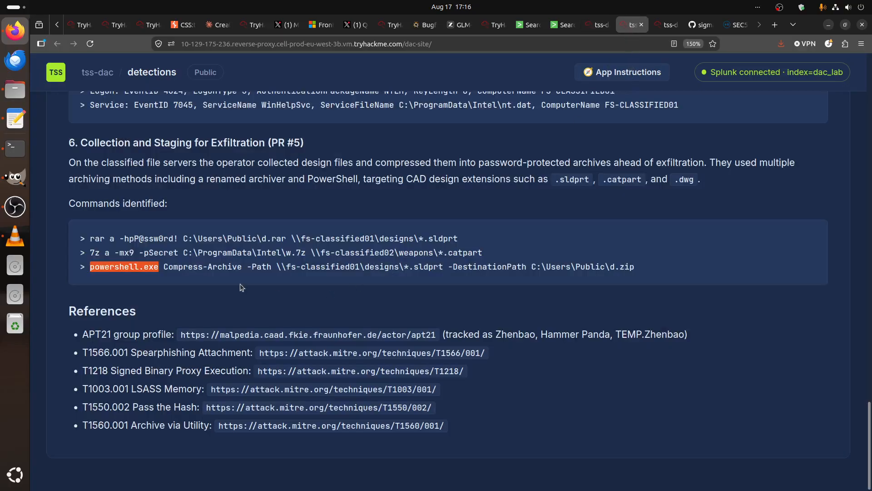
pyautogui.moveTo(165, 266); pyautogui.dragTo(243, 266)
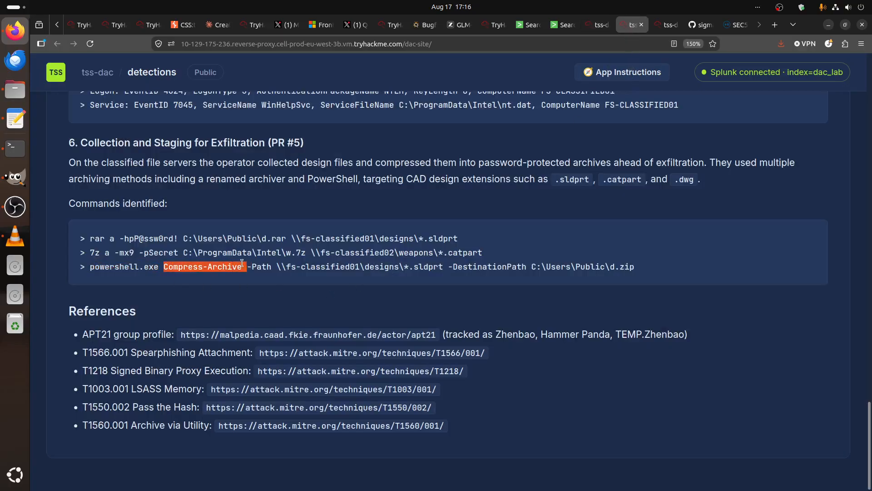
pyautogui.click(596, 25)
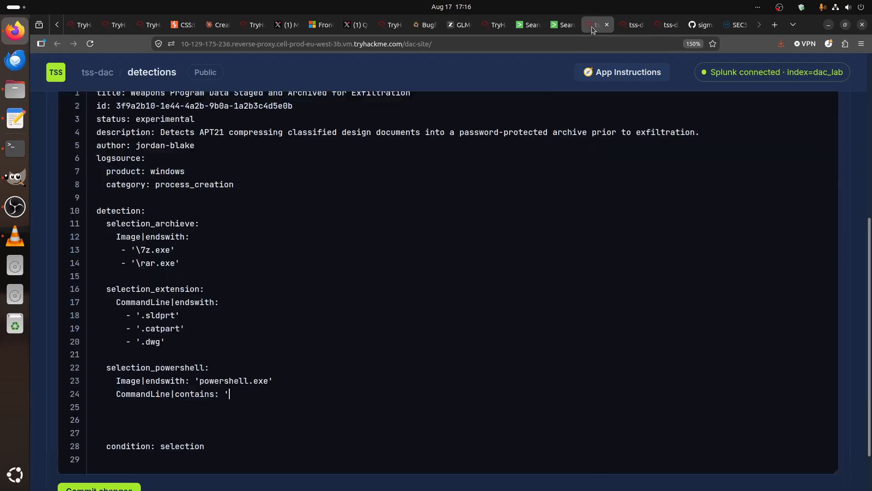
pyautogui.write('Compress-Archive')
pyautogui.press('Return')
pyautogui.press('Return')
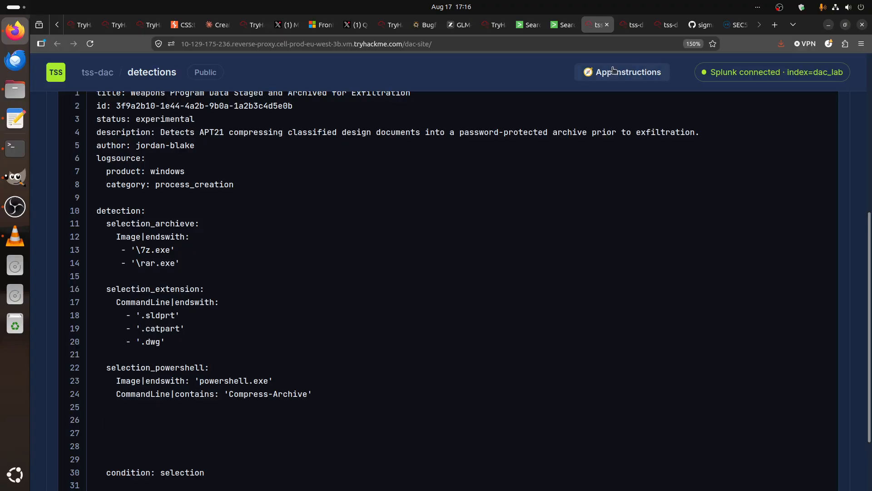
# Examine the CAD autosave and backup job entries in the benign activity notes, highlighting the D:\Backups\nightly path
pyautogui.click(662, 25)
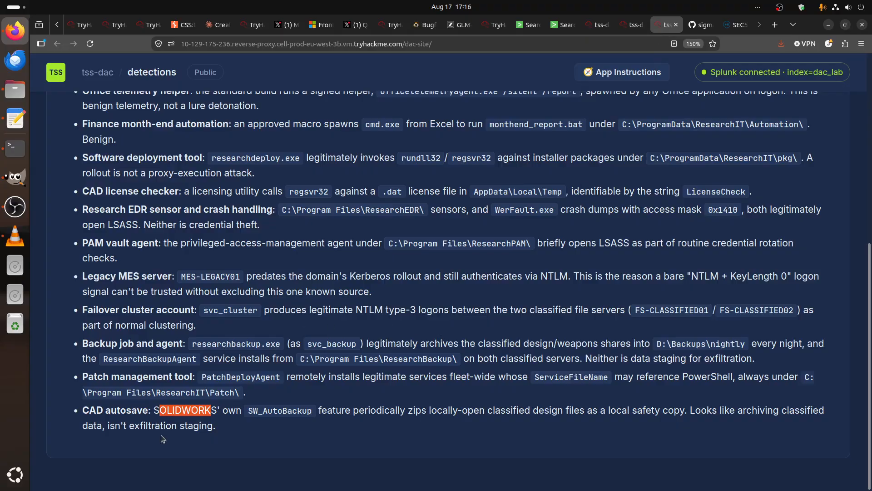
pyautogui.click(170, 411)
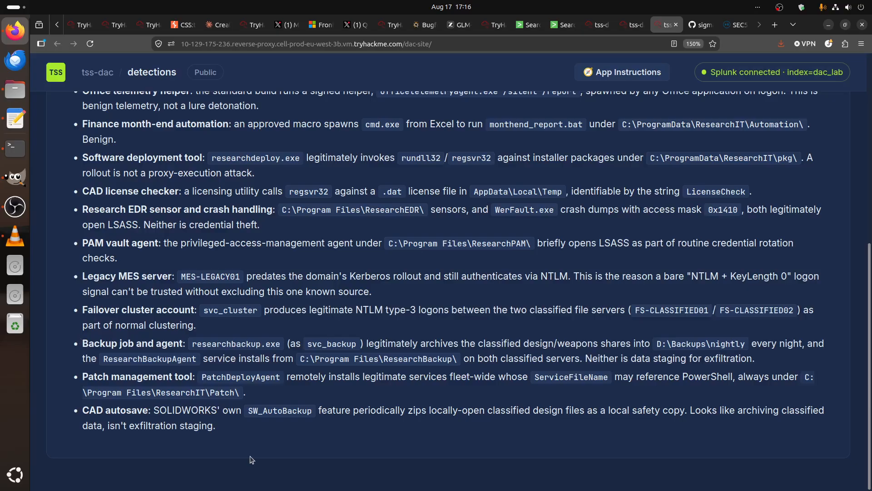
pyautogui.moveTo(250, 456); pyautogui.dragTo(79, 350)
pyautogui.click(181, 371)
pyautogui.moveTo(418, 344); pyautogui.dragTo(386, 344)
pyautogui.moveTo(656, 344); pyautogui.dragTo(748, 344)
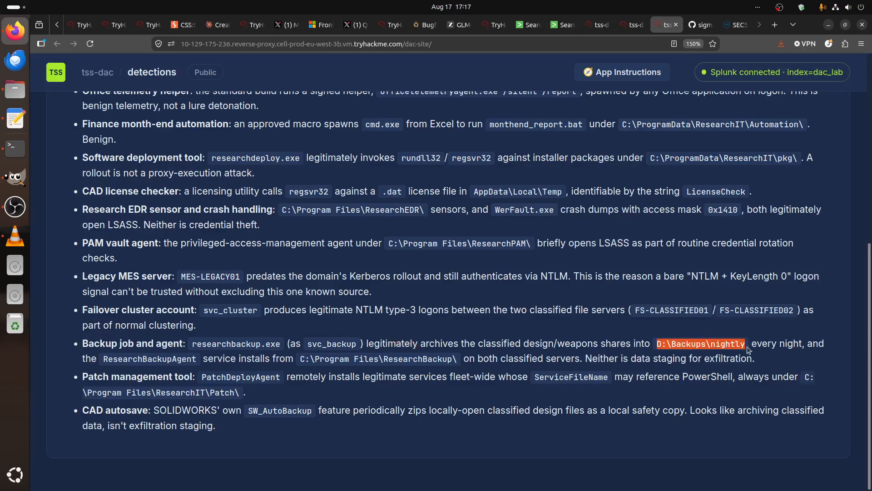
# Read the TryHackMe question about the folder imitating a legitimate backup routine and return to the backup job entry in the benign activity notes
pyautogui.click(495, 25)
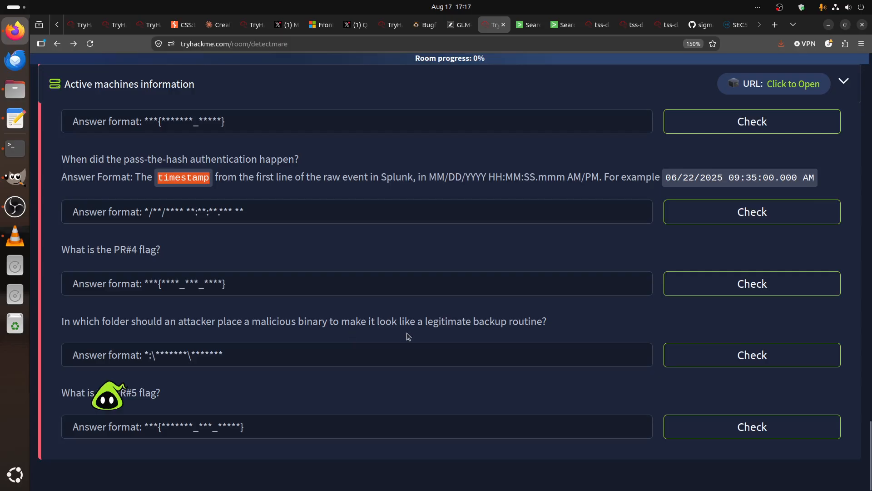
pyautogui.moveTo(545, 322); pyautogui.dragTo(402, 320)
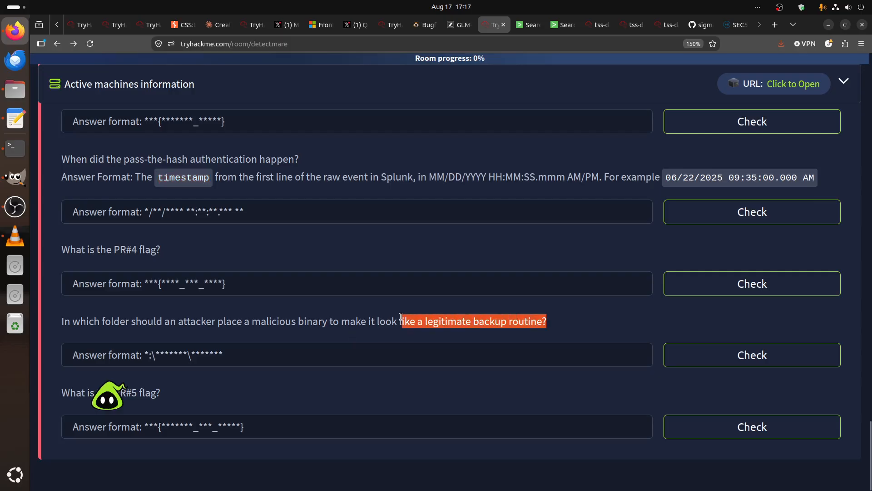
pyautogui.click(602, 28)
pyautogui.click(625, 28)
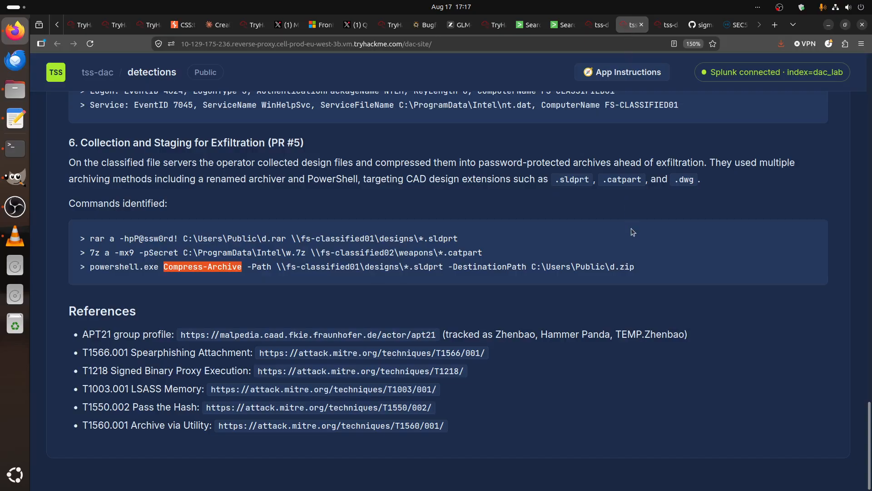
pyautogui.click(659, 25)
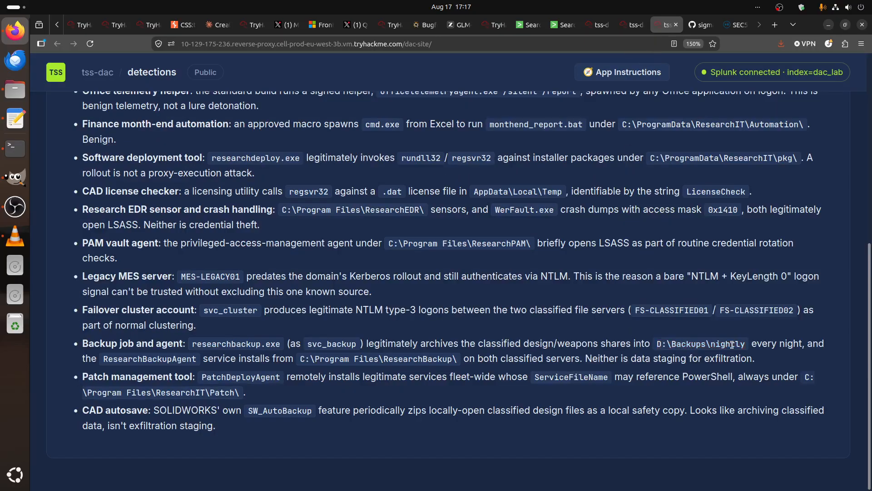
# Examine the backup job and agent entry in the benign activity notes, highlighting the D:\Backups\nightly path and the entry's description
pyautogui.moveTo(746, 344); pyautogui.dragTo(650, 344)
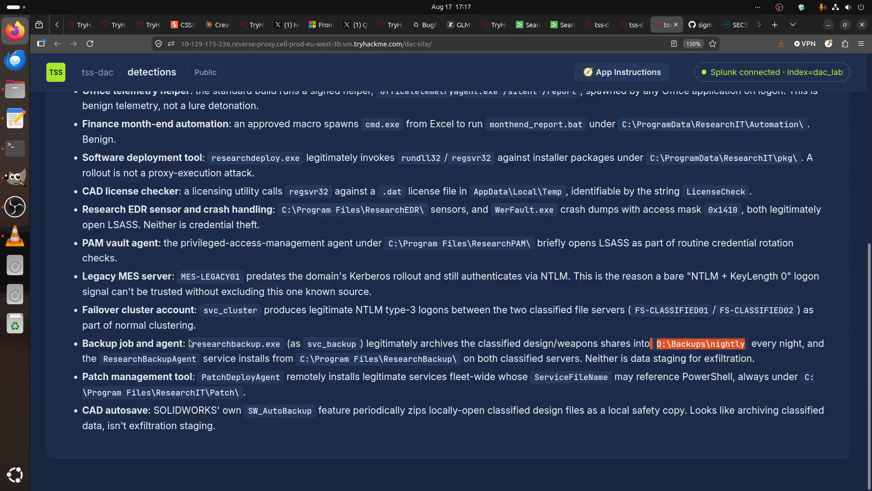
pyautogui.moveTo(191, 344); pyautogui.dragTo(509, 358)
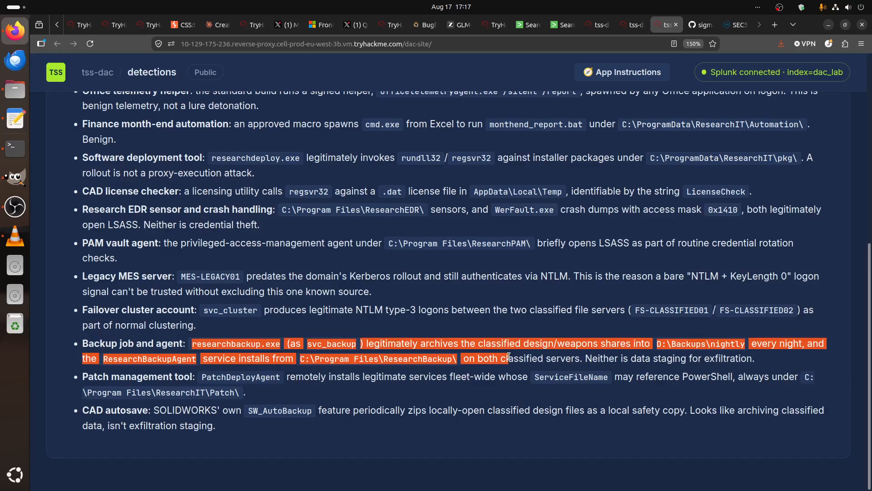
pyautogui.click(509, 357)
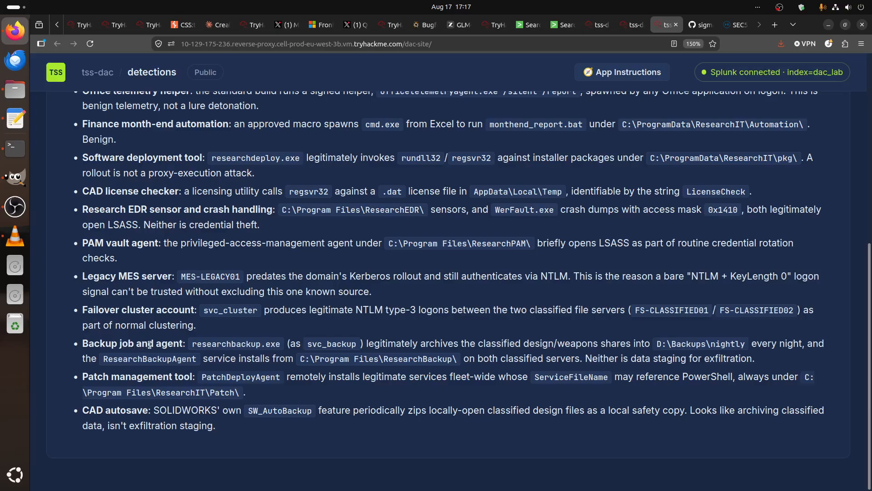
pyautogui.moveTo(187, 344); pyautogui.dragTo(106, 345)
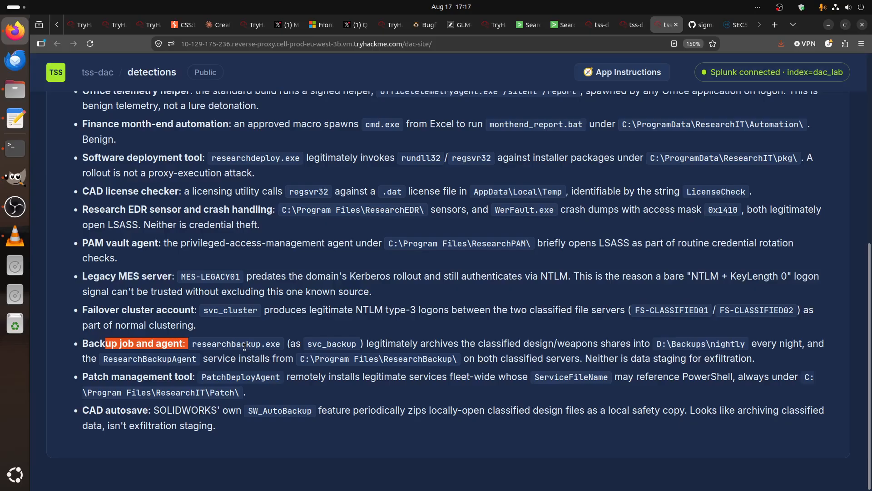
# Add a filter_researchbackup: block below selection_powershell in the rule and begin an Image condition under it
pyautogui.doubleClick(246, 346)
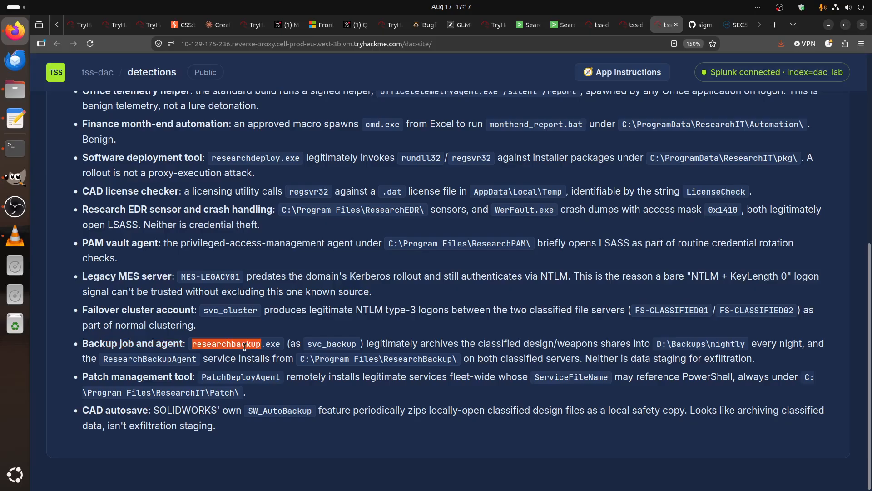
pyautogui.click(603, 31)
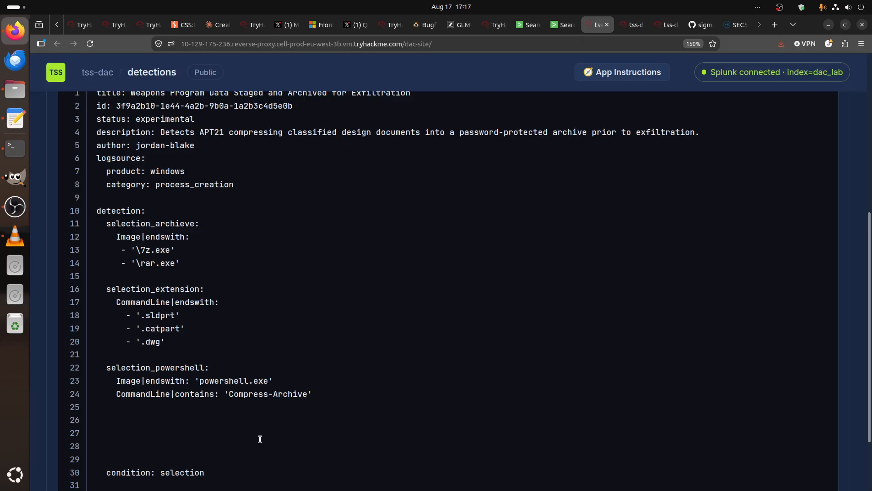
pyautogui.write('filter_')
pyautogui.write('researchbackup')
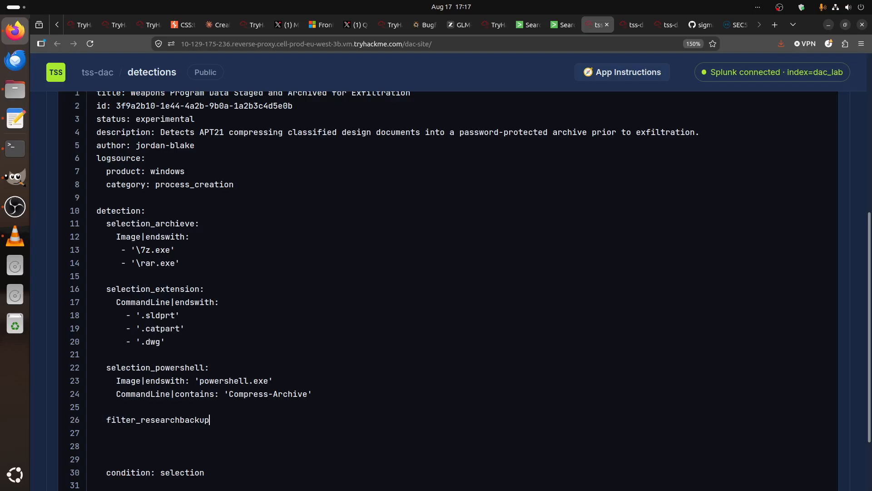
pyautogui.write(':')
pyautogui.press('Return')
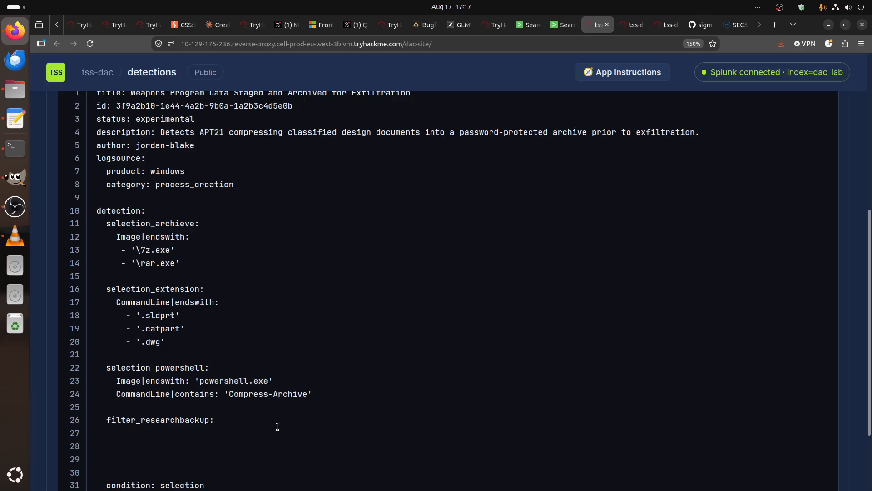
pyautogui.write('Image')
# Copy researchbackup from the backup job note and search Splunk for index="dac_lab" *researchbackup*, glancing at the CAD extension search meanwhile
pyautogui.click(667, 30)
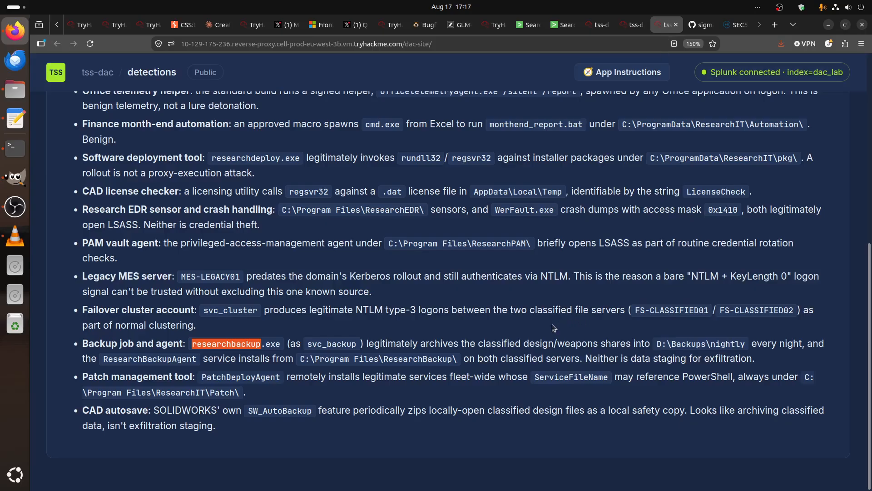
pyautogui.click(209, 346)
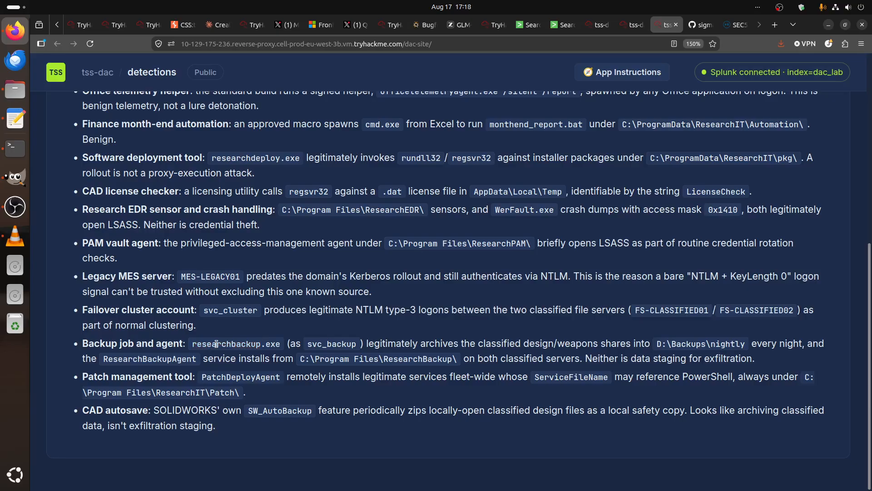
pyautogui.doubleClick(217, 344)
pyautogui.hotkey('ctrl', 'c')
pyautogui.click(527, 24)
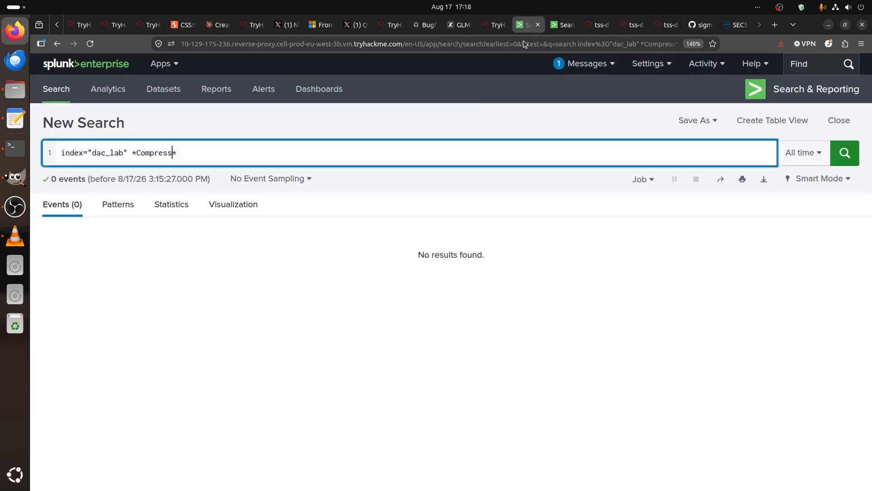
pyautogui.doubleClick(152, 152)
pyautogui.hotkey('ctrl', 'v')
pyautogui.press('Return')
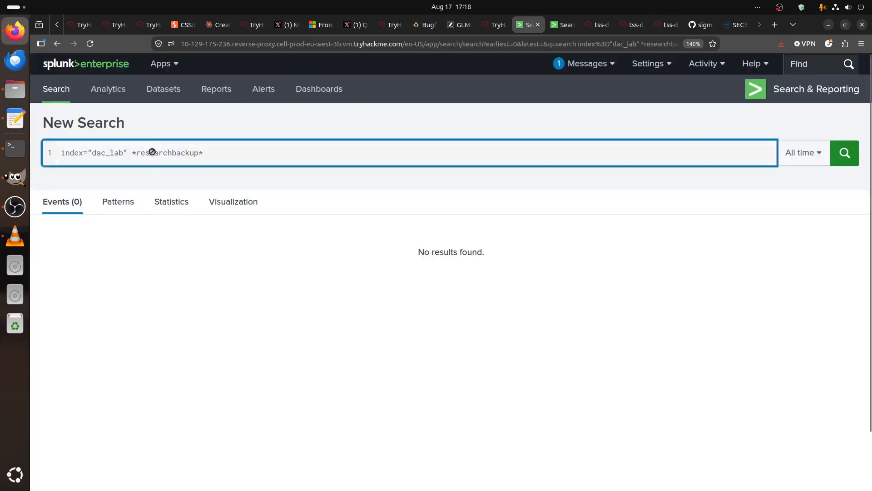
pyautogui.click(562, 25)
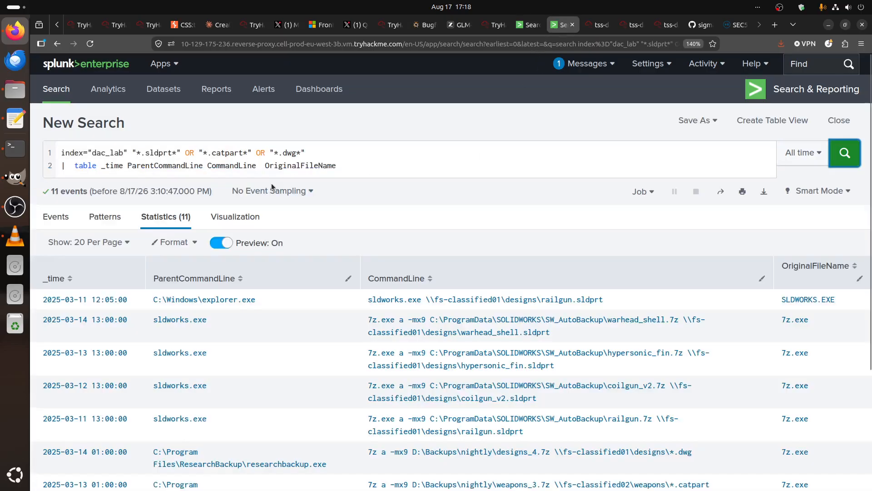
pyautogui.click(527, 25)
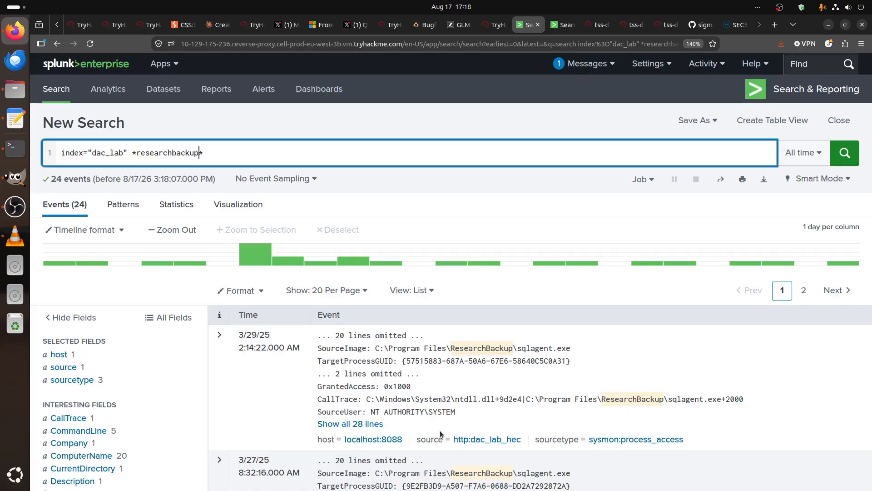
# Inspect the OriginalFileName and SourceImage field values in the researchbackup search results
pyautogui.scroll(-5, 435, 424)
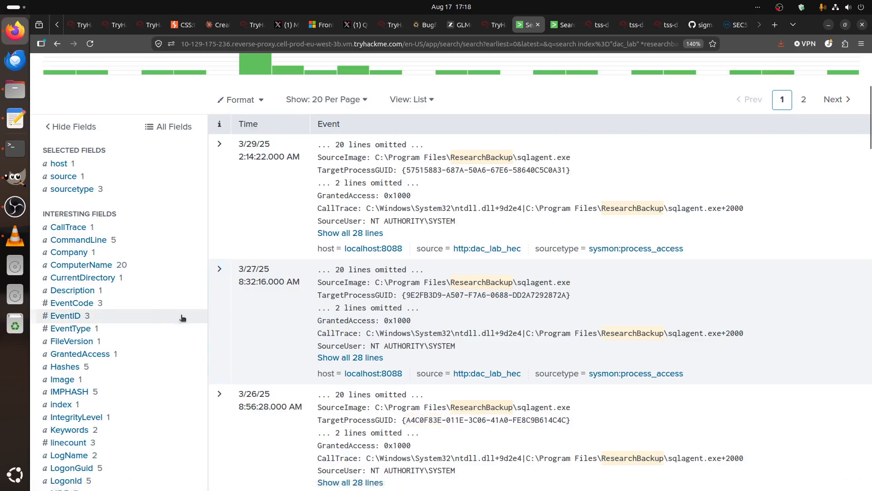
pyautogui.scroll(-4, 158, 315)
pyautogui.scroll(-3, 158, 315)
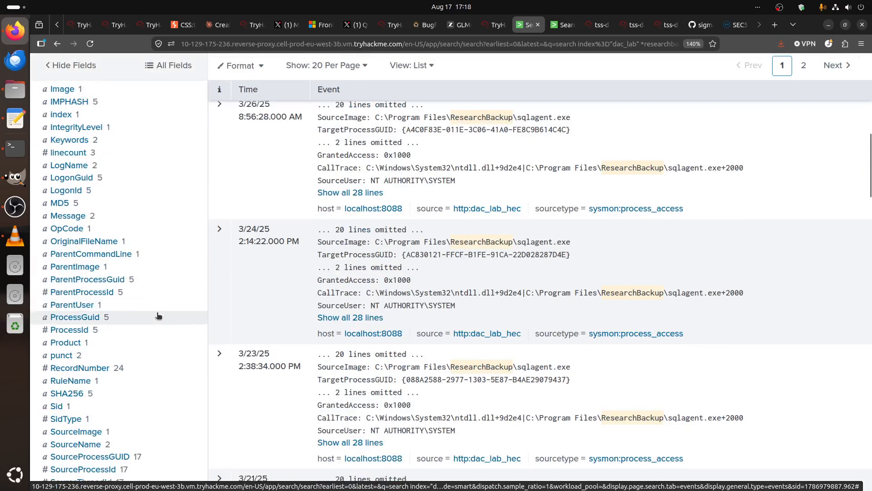
pyautogui.click(75, 241)
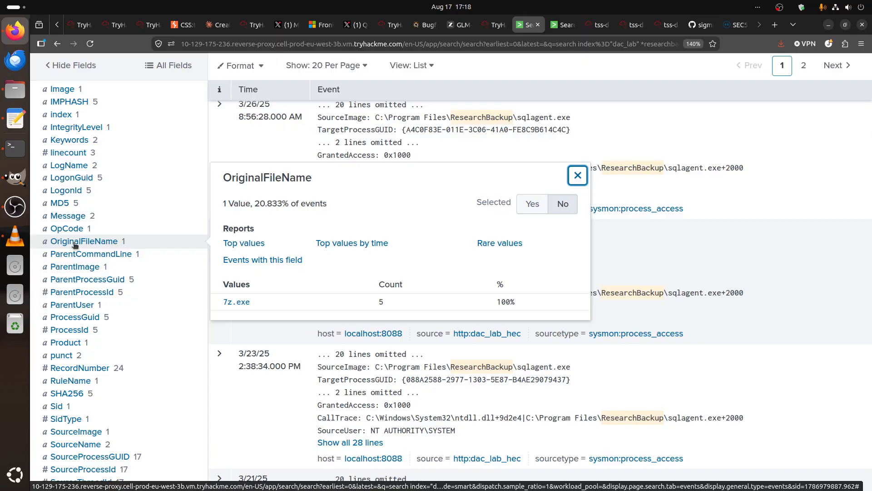
pyautogui.click(75, 244)
pyautogui.click(91, 432)
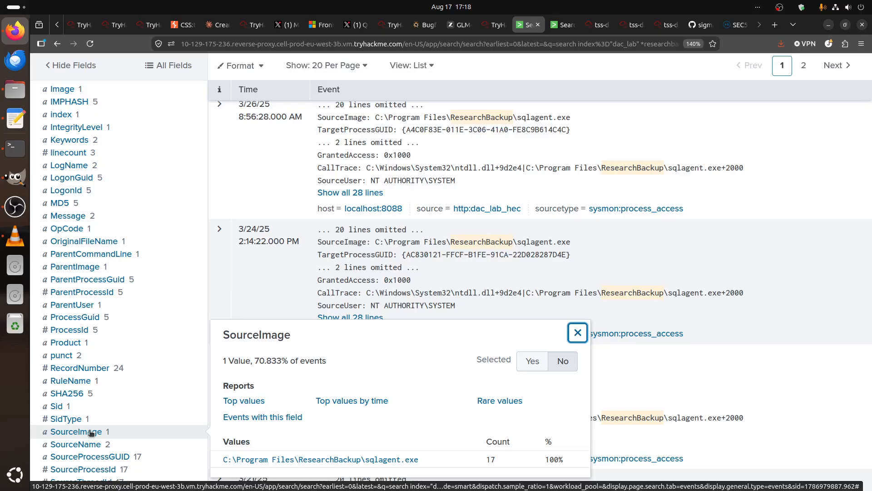
# Copy the Image field value from the researchbackup results and complete the filter_researchbackup condition as Image: 'C:\Program Files\7-Zip\7z.exe'
pyautogui.click(63, 90)
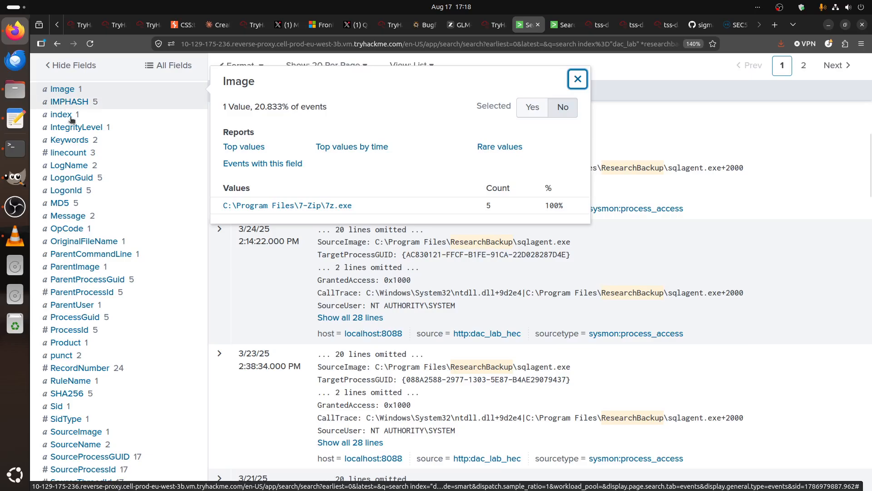
pyautogui.scroll(2, 276, 242)
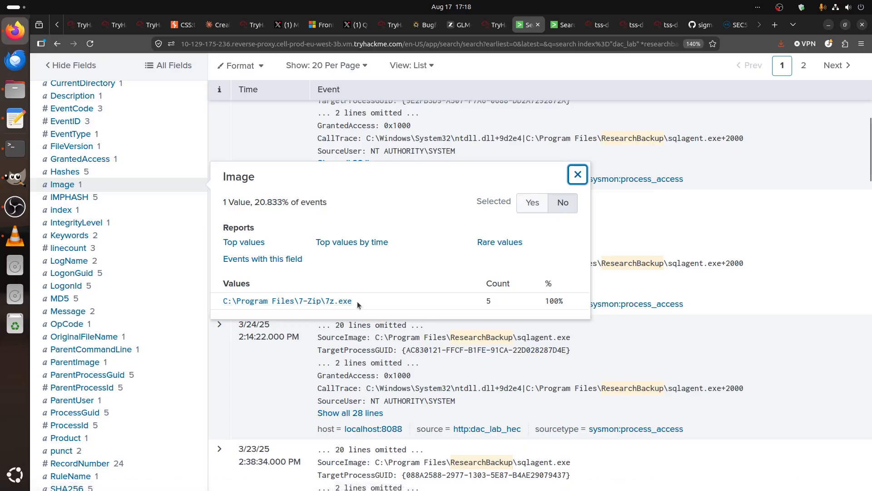
pyautogui.moveTo(357, 304); pyautogui.dragTo(215, 303)
pyautogui.hotkey('ctrl', 'c')
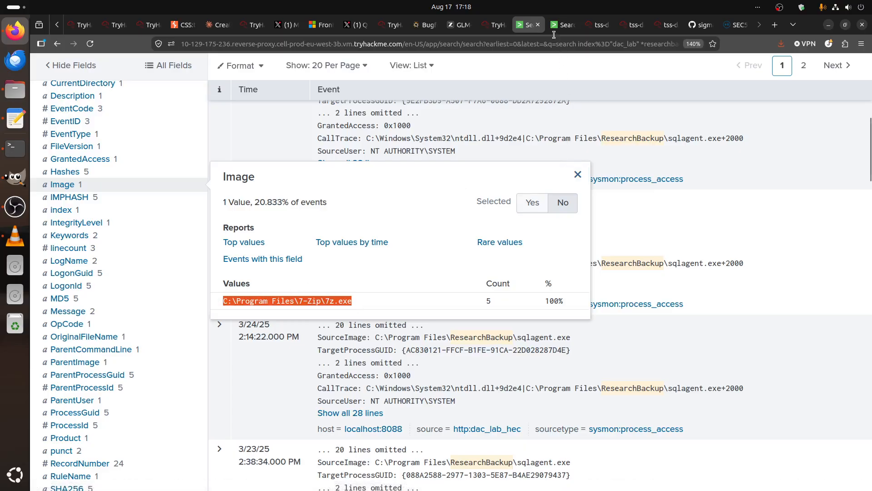
pyautogui.click(593, 25)
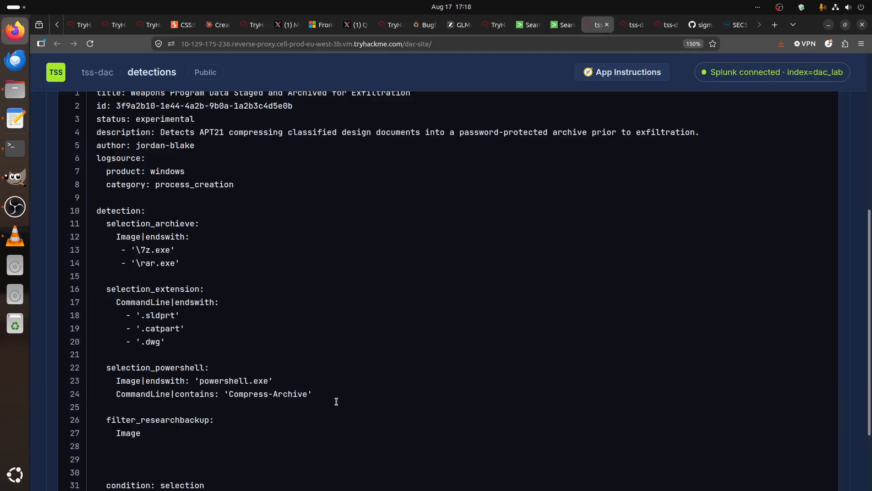
pyautogui.write(": '")
pyautogui.hotkey('ctrl', 'v')
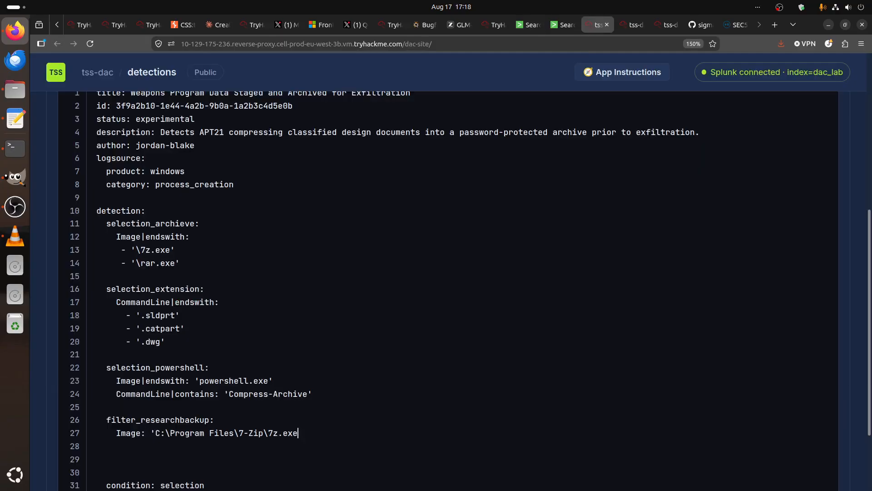
pyautogui.write("'")
# Copy the svc_backup account from the backup job note and return to the researchbackup search results in Splunk
pyautogui.click(662, 27)
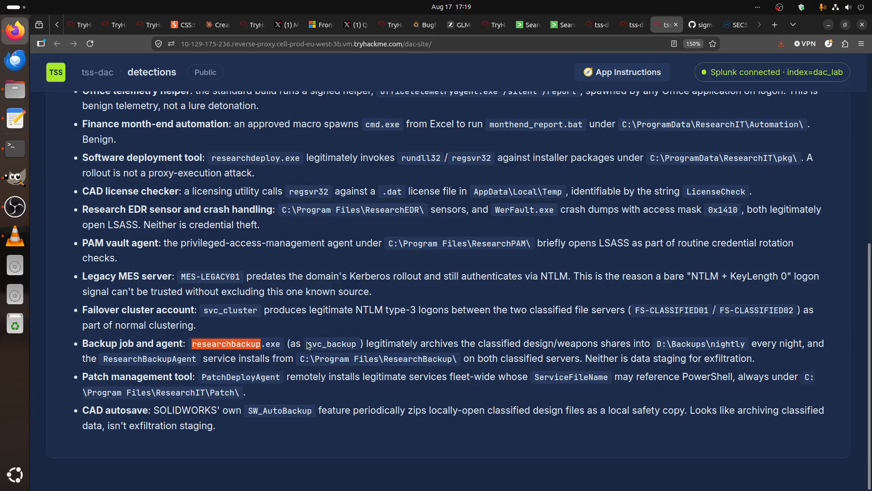
pyautogui.moveTo(307, 345); pyautogui.dragTo(357, 345)
pyautogui.hotkey('ctrl', 'c')
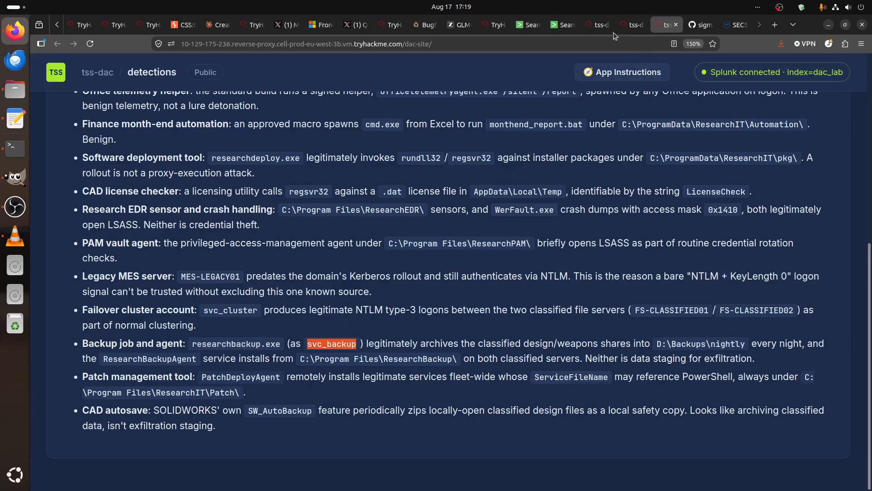
pyautogui.click(598, 27)
pyautogui.click(572, 27)
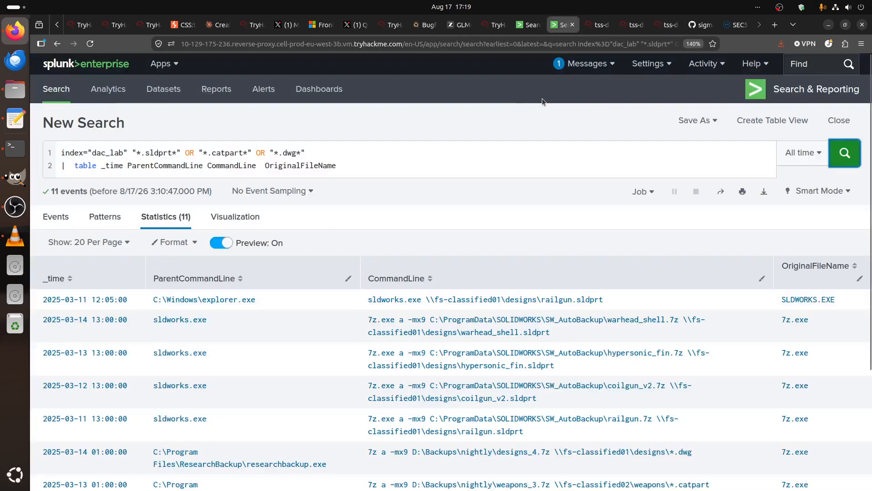
pyautogui.click(532, 25)
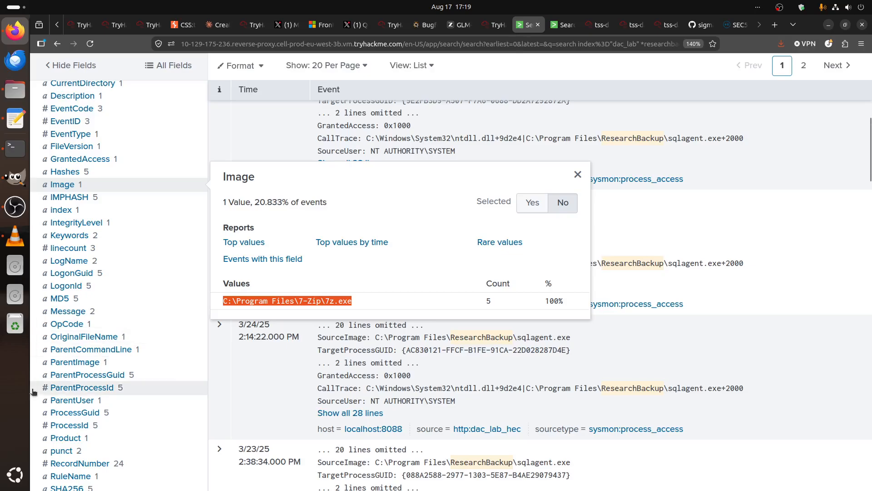
# Look through the fields of the researchbackup results and open the User values, highlighting the domain prefix of the svc_backup entry
pyautogui.click(233, 146)
pyautogui.click(387, 113)
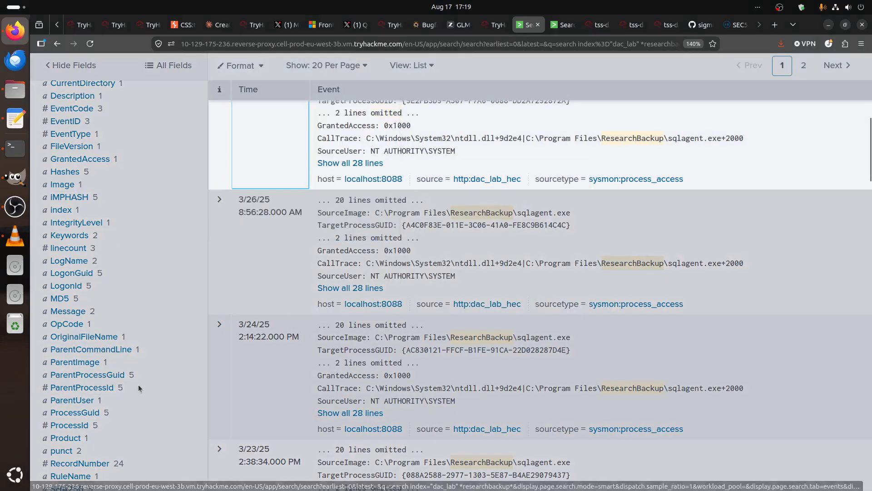
pyautogui.scroll(-1, 138, 384)
pyautogui.scroll(-7, 190, 346)
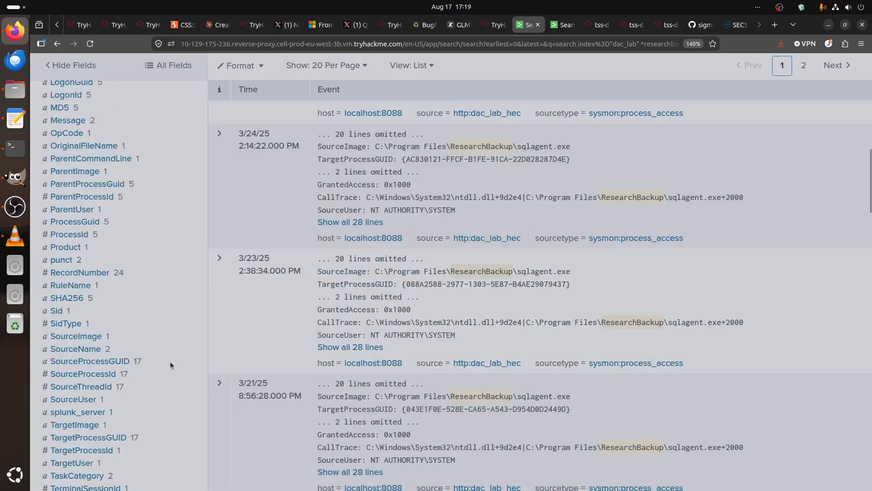
pyautogui.scroll(-10, 117, 388)
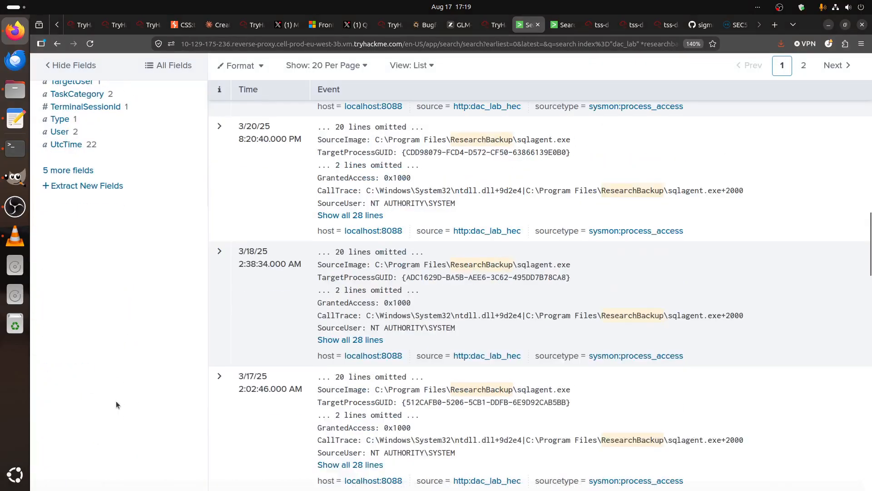
pyautogui.scroll(5, 94, 344)
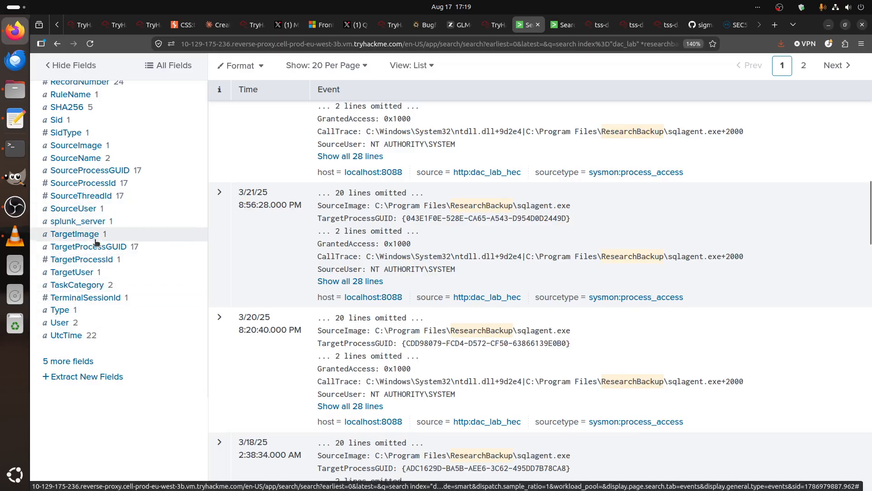
pyautogui.scroll(3, 96, 242)
pyautogui.click(60, 417)
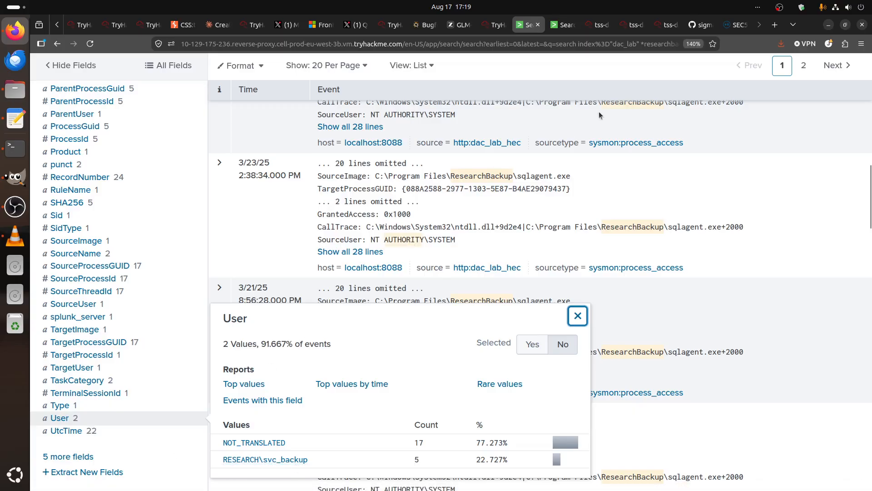
pyautogui.moveTo(219, 459); pyautogui.dragTo(259, 460)
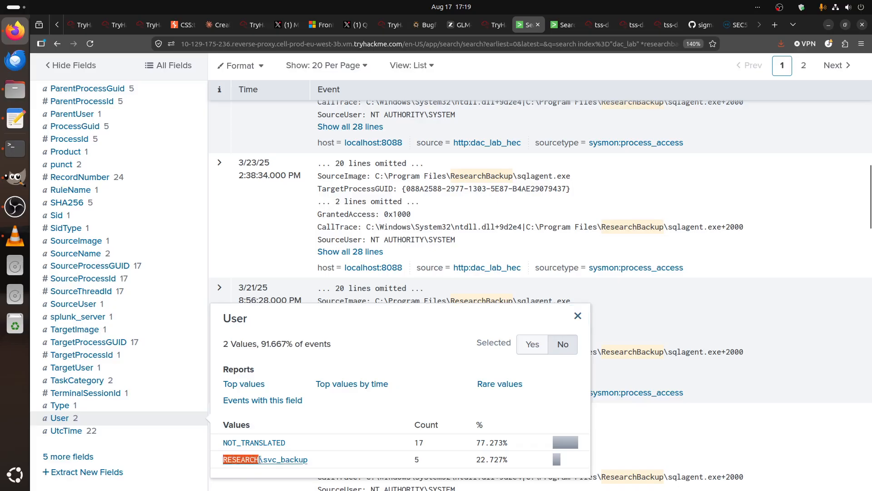
# Add the condition User|endswith: 'svc_backup' to filter_researchbackup in the Sigma rule
pyautogui.click(591, 26)
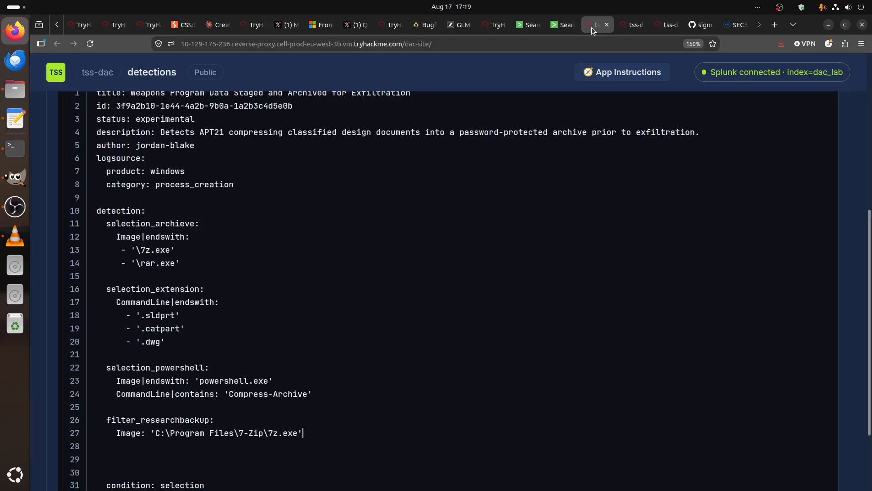
pyautogui.press('Return')
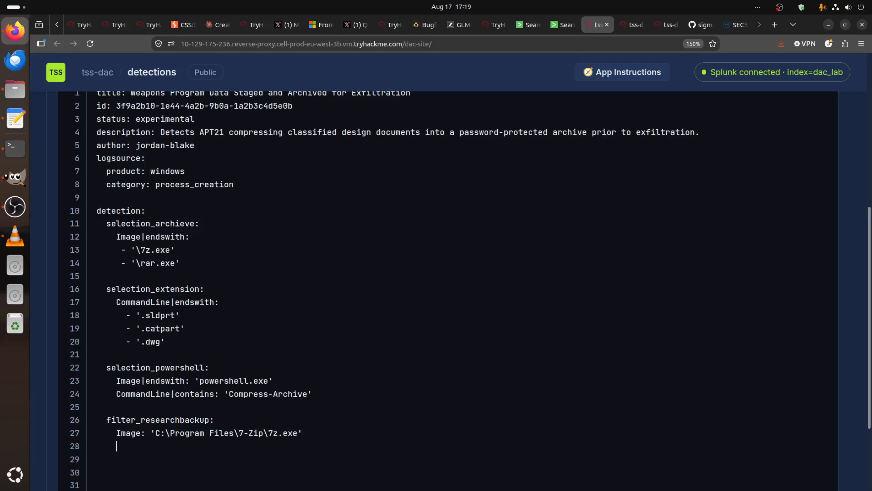
pyautogui.write("User|endswith: '")
pyautogui.hotkey('ctrl', 'Tab')
pyautogui.hotkey('ctrl', 'Tab')
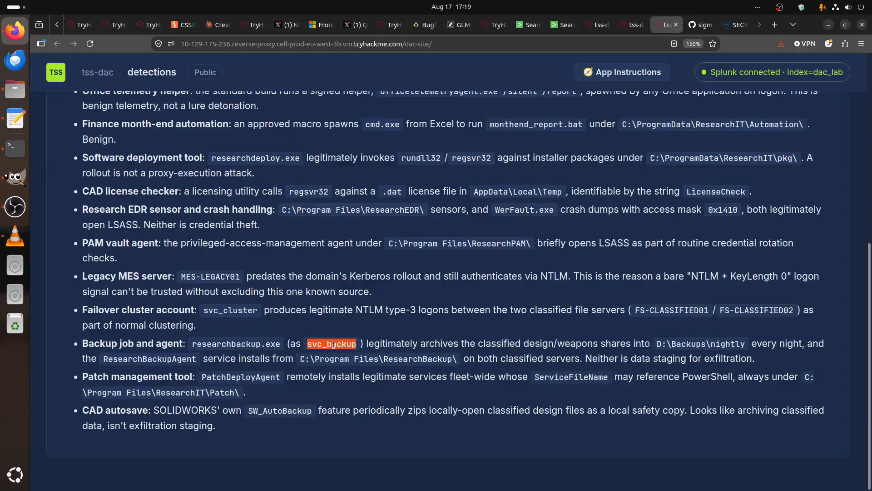
pyautogui.hotkey('ctrl', 'shift', 'Tab')
pyautogui.hotkey('ctrl', 'shift', 'Tab')
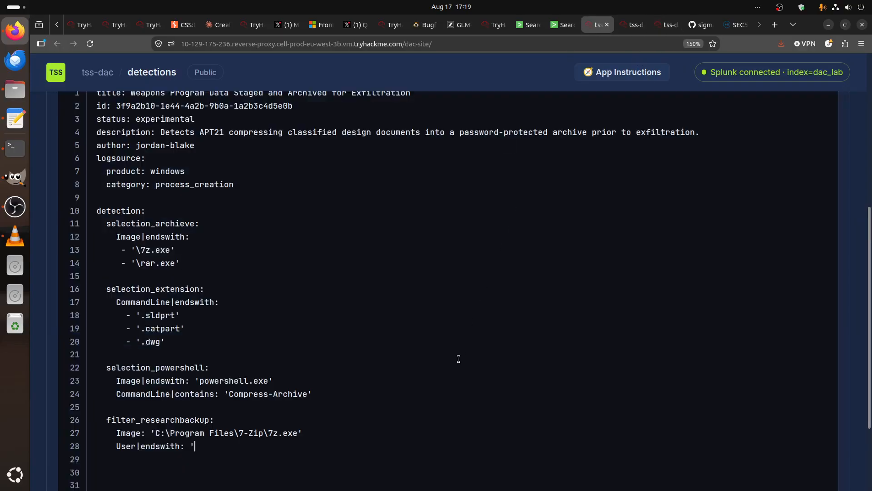
pyautogui.hotkey('ctrl', 'v')
pyautogui.write("'")
# Compare the nightly backup path in the backup job note with the CommandLine values of the researchbackup search results in Splunk
pyautogui.click(675, 26)
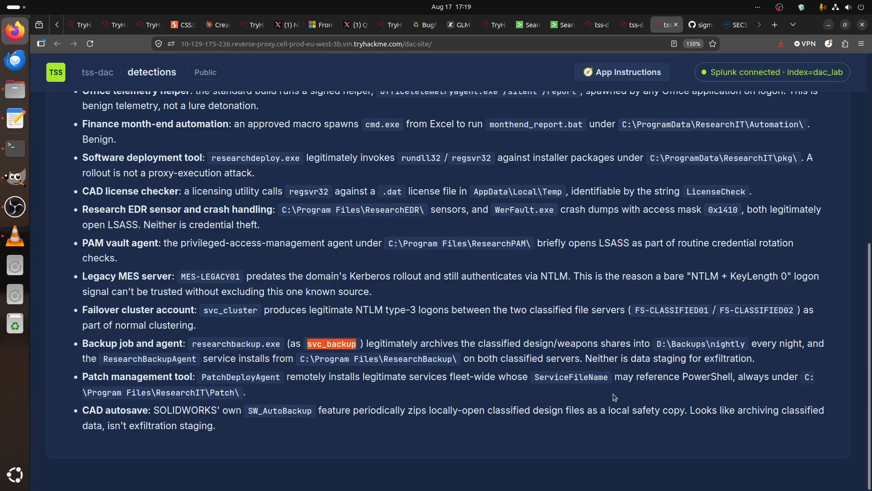
pyautogui.moveTo(750, 348); pyautogui.dragTo(655, 344)
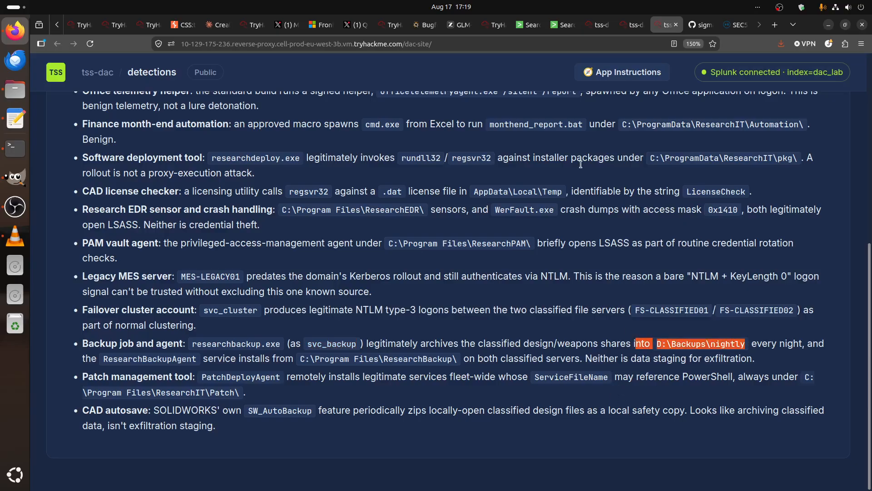
pyautogui.click(595, 27)
pyautogui.click(528, 26)
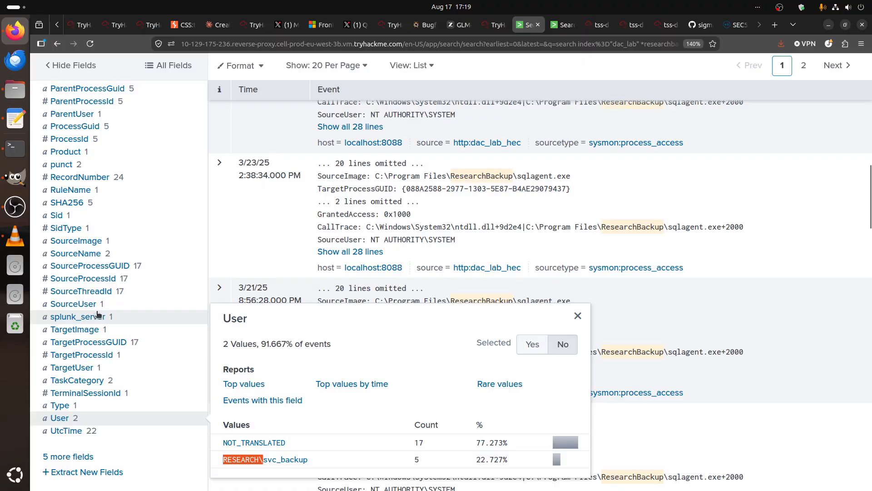
pyautogui.scroll(8, 70, 309)
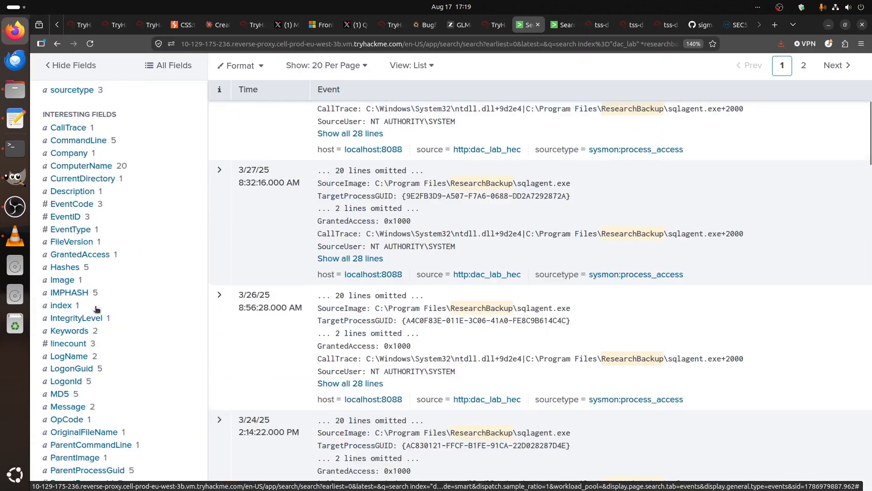
pyautogui.click(84, 141)
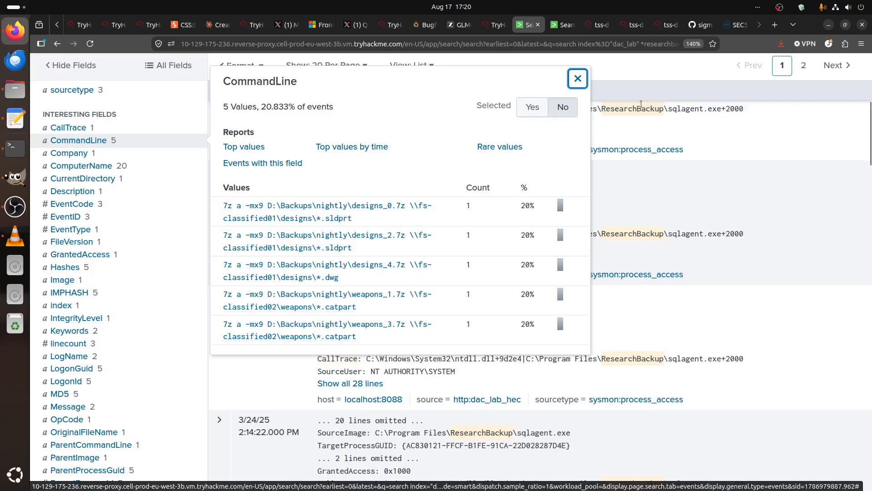
pyautogui.click(667, 25)
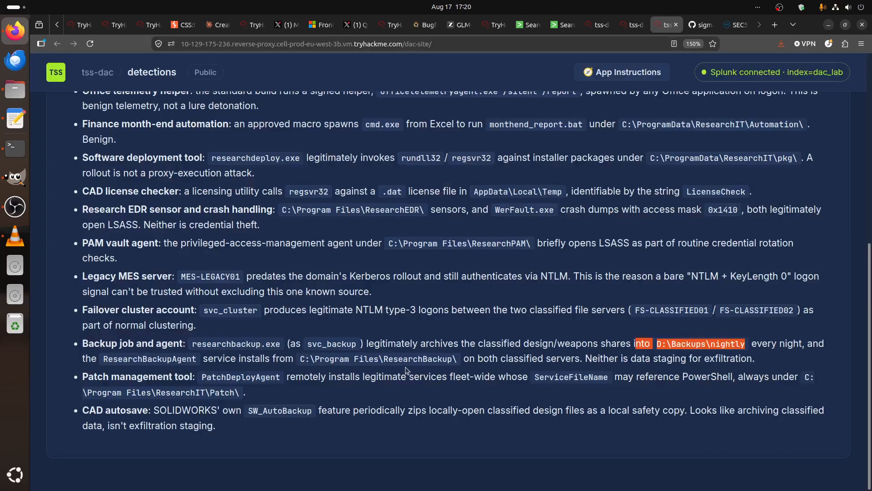
pyautogui.click(663, 343)
pyautogui.moveTo(670, 343); pyautogui.dragTo(744, 342)
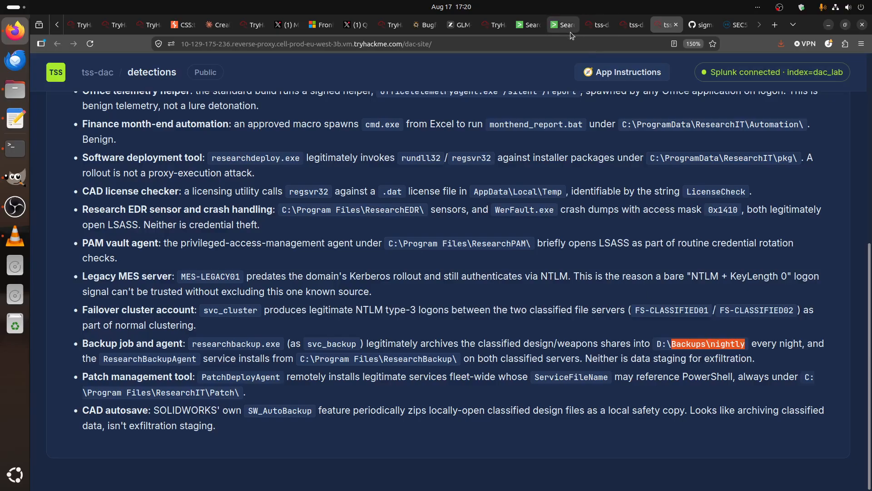
pyautogui.click(539, 28)
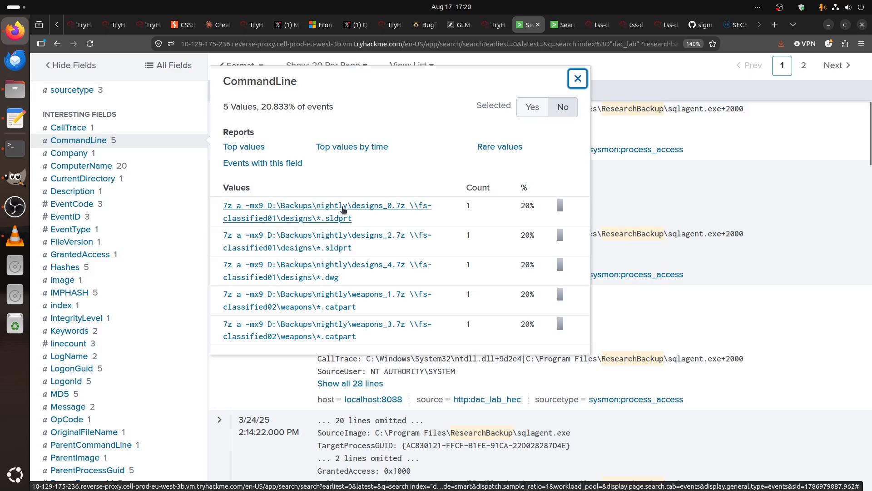
pyautogui.click(575, 80)
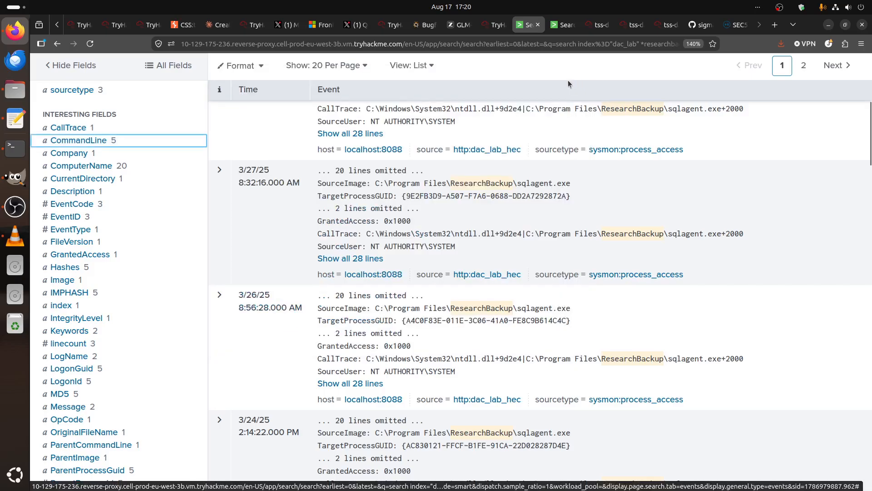
# Add the condition CommandLine|contains: 'D:\Backups\nightly\' to filter_researchbackup, copying the path from the backup job note
pyautogui.click(586, 28)
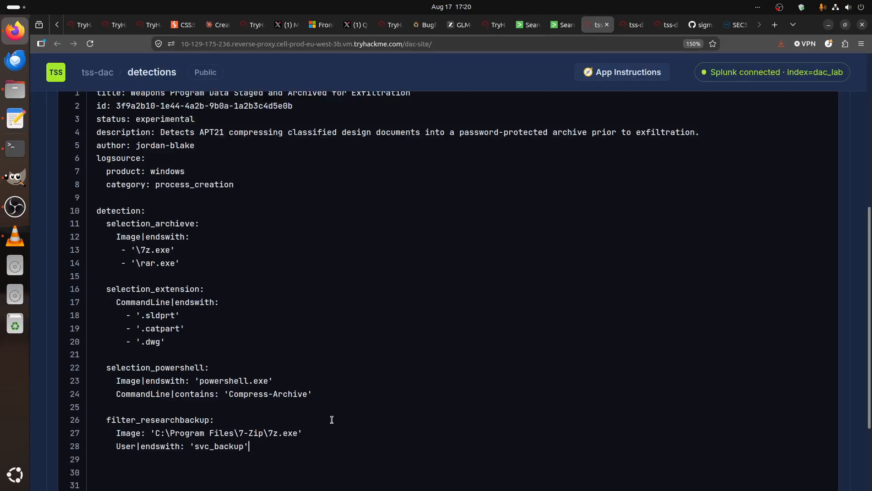
pyautogui.press('Return')
pyautogui.write('CommandLine|contia')
pyautogui.press('BackSpace')
pyautogui.press('BackSpace')
pyautogui.write('ain')
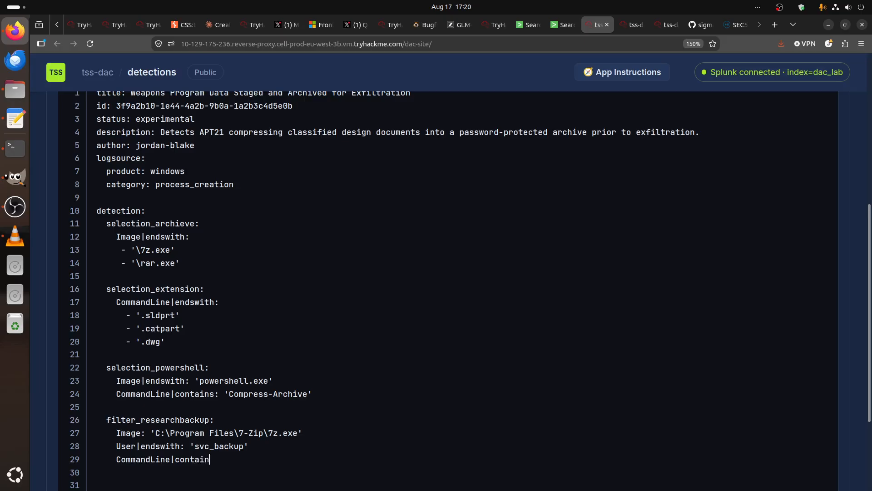
pyautogui.write('s:')
pyautogui.click(666, 25)
pyautogui.moveTo(657, 344); pyautogui.dragTo(745, 344)
pyautogui.hotkey('ctrl', 'c')
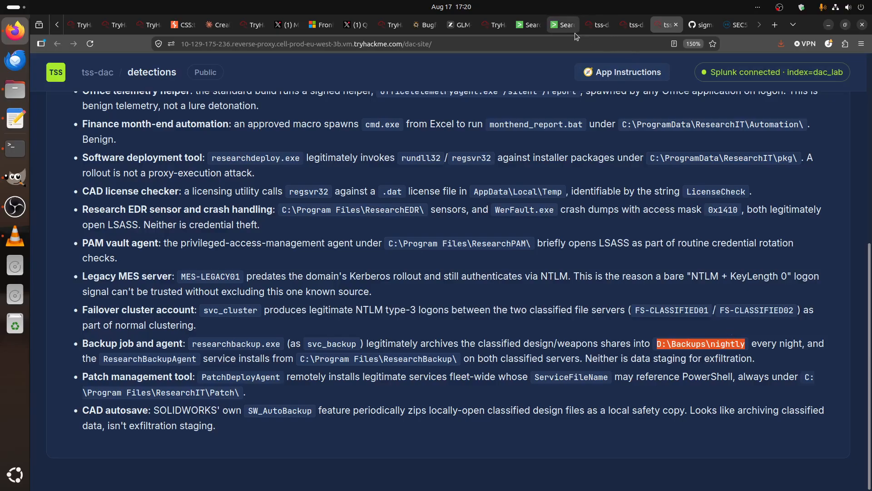
pyautogui.click(596, 27)
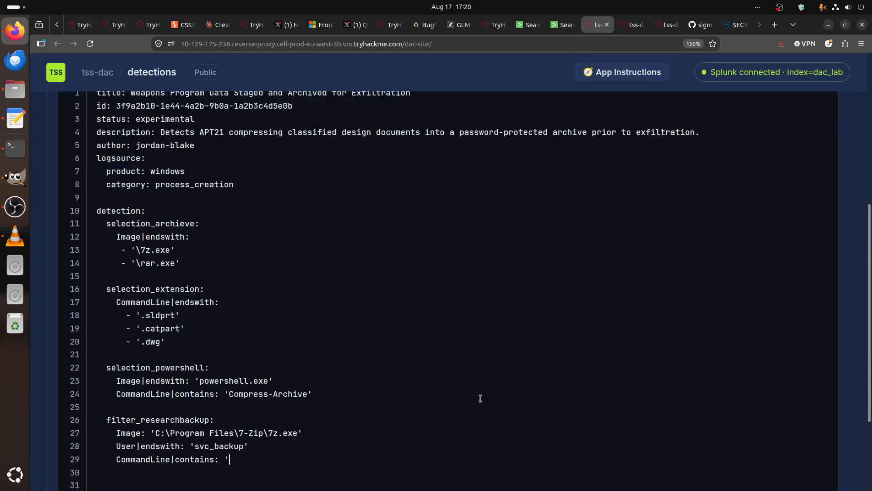
pyautogui.hotkey('ctrl', 'v')
pyautogui.write("\\'")
# Read the backup job, patch management tool and CAD autosave entries in the benign activity notes
pyautogui.click(667, 25)
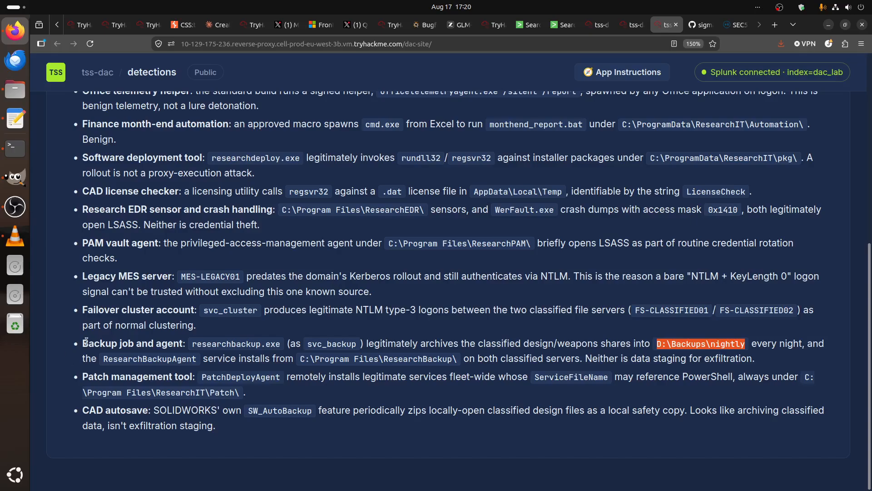
pyautogui.moveTo(86, 342); pyautogui.dragTo(319, 362)
pyautogui.click(178, 389)
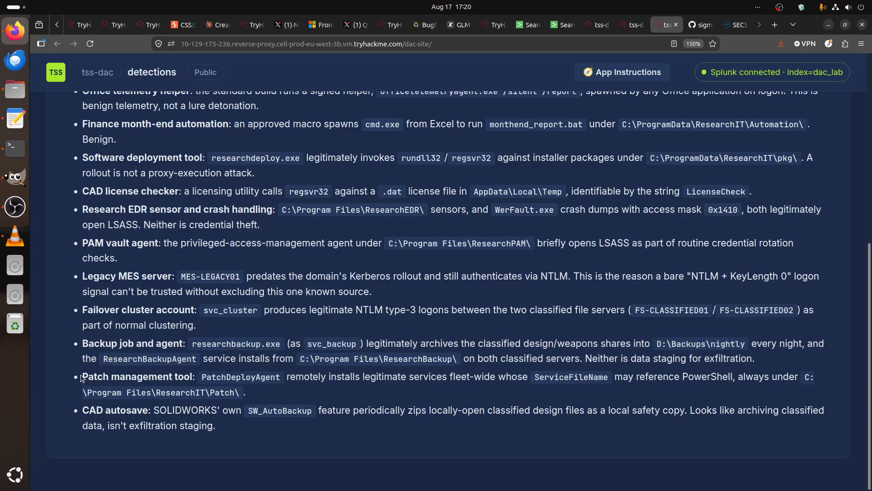
pyautogui.moveTo(82, 379); pyautogui.dragTo(218, 390)
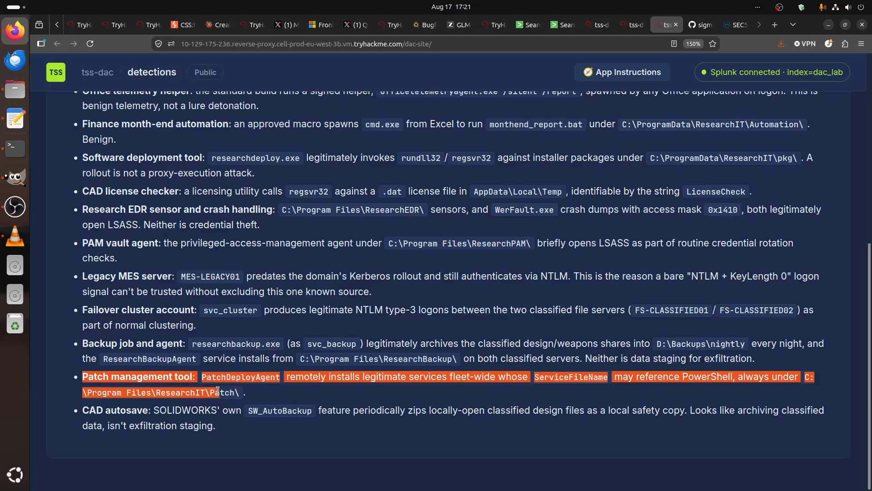
pyautogui.click(230, 380)
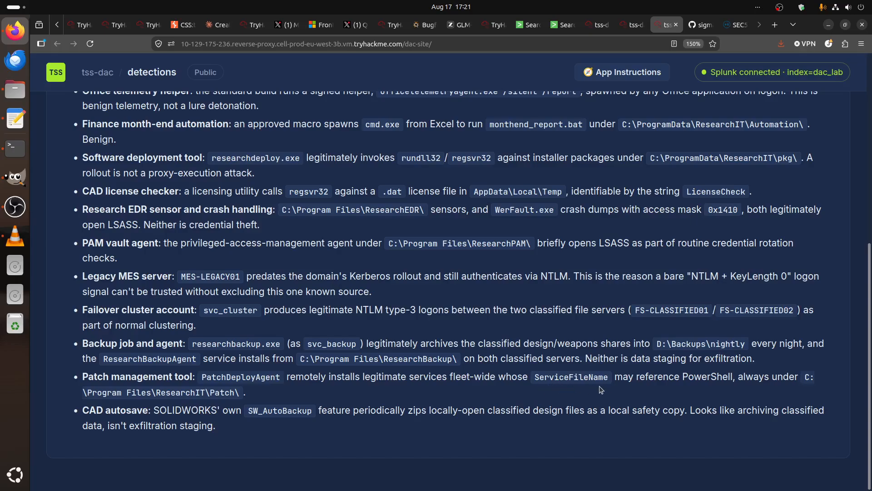
pyautogui.moveTo(735, 377); pyautogui.dragTo(685, 377)
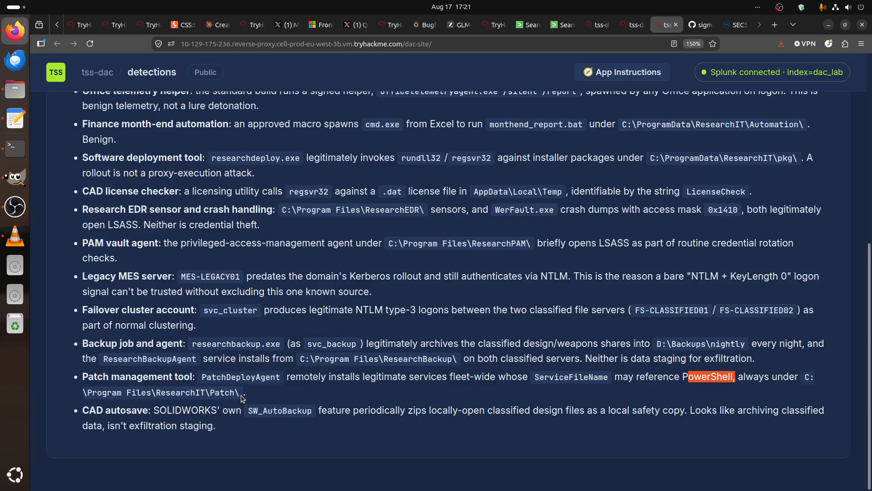
pyautogui.moveTo(87, 409); pyautogui.dragTo(307, 421)
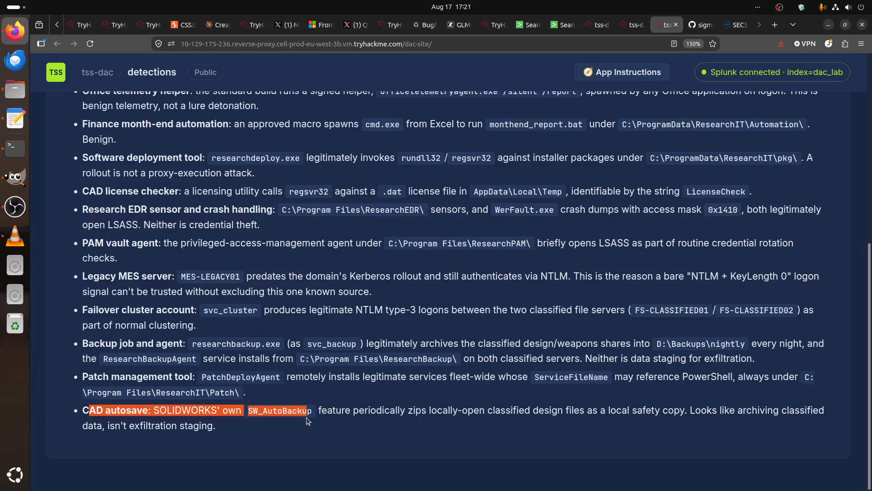
pyautogui.click(309, 429)
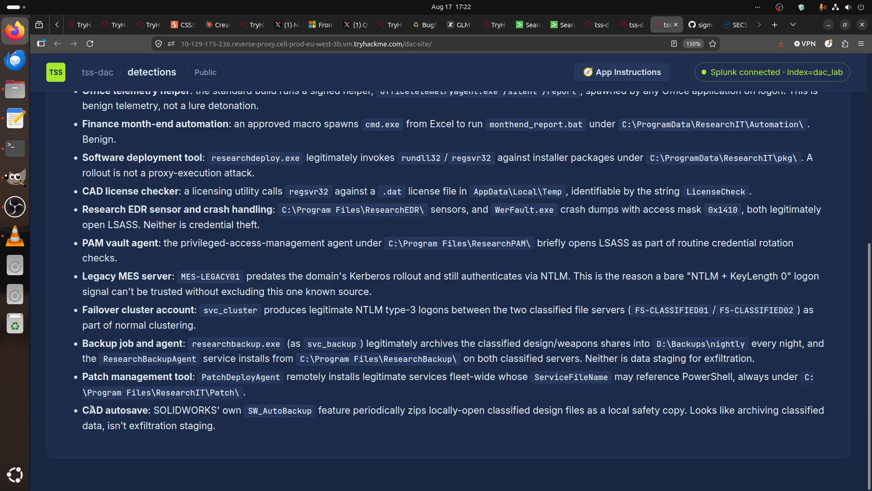
pyautogui.click(634, 25)
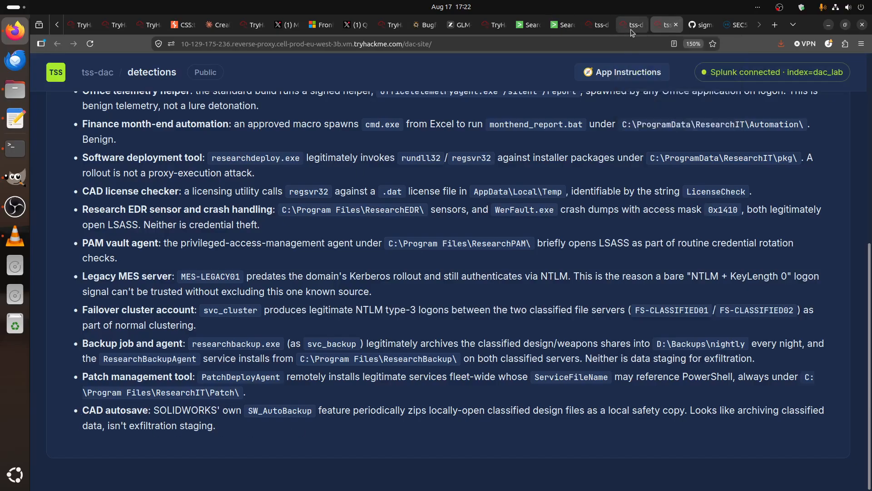
# Add a filter_cad_autosave block below filter_researchbackup in the rule and begin its Image condition
pyautogui.click(592, 26)
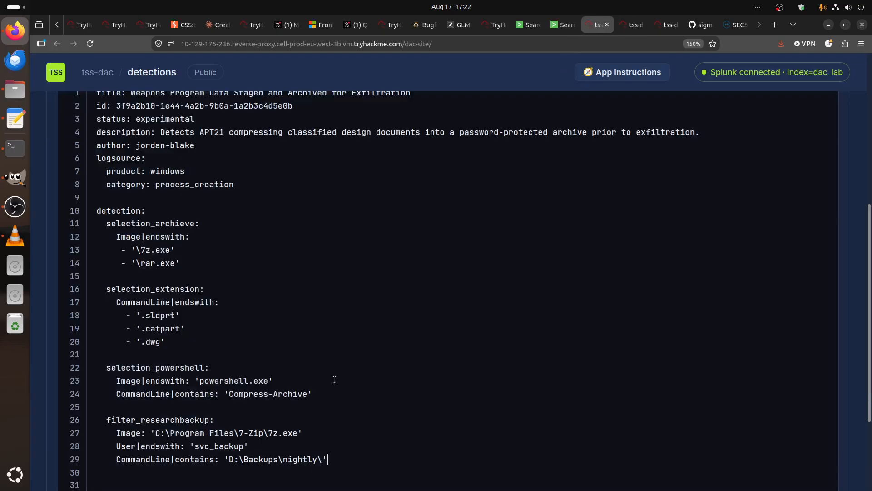
pyautogui.scroll(-3, 350, 387)
pyautogui.click(353, 358)
pyautogui.press('Return')
pyautogui.press('Return')
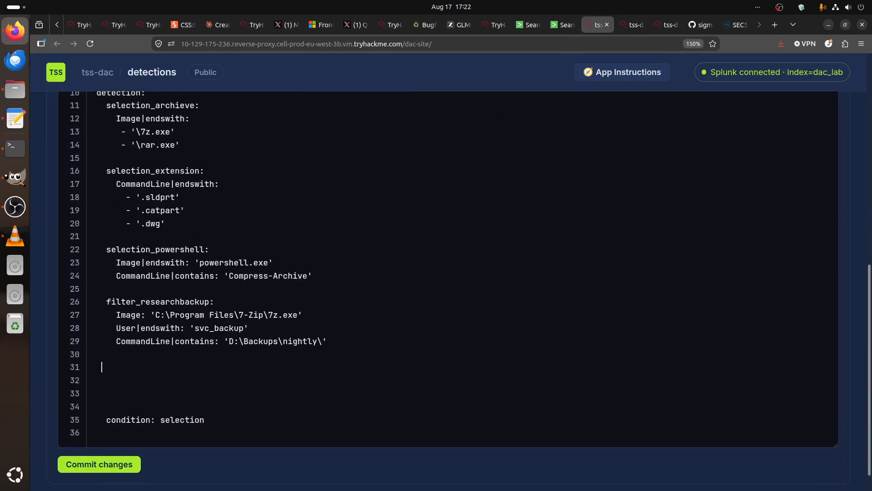
pyautogui.write('filter_cad_autosave:')
pyautogui.press('Return')
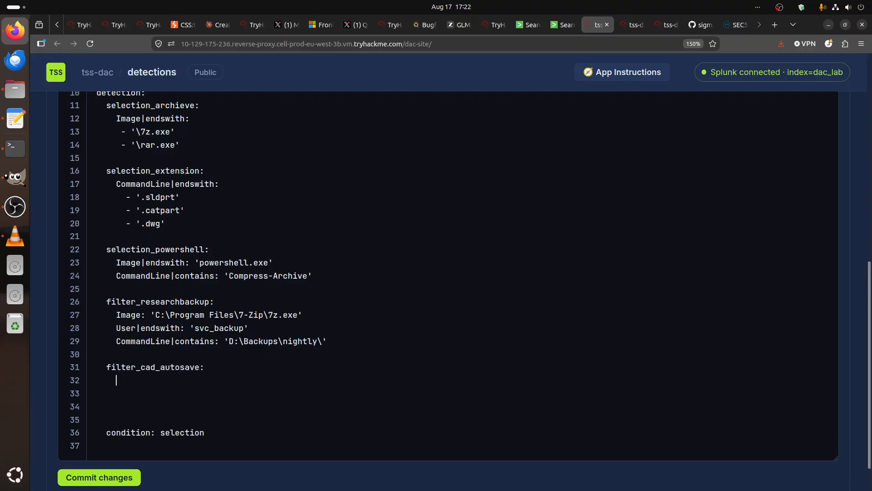
pyautogui.write('Ima')
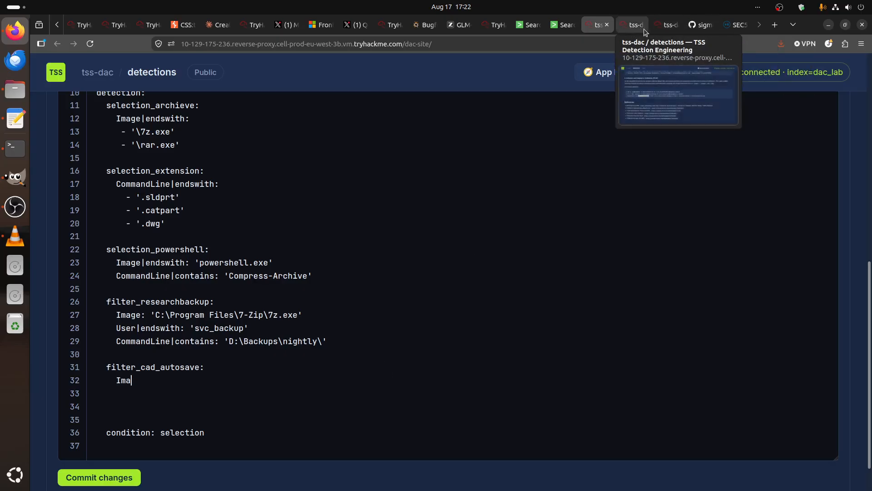
# Copy SW_AutoBackup from the CAD autosave note, search Splunk for index="dac_lab" *SW_AutoBackup* and look through the events
pyautogui.click(659, 26)
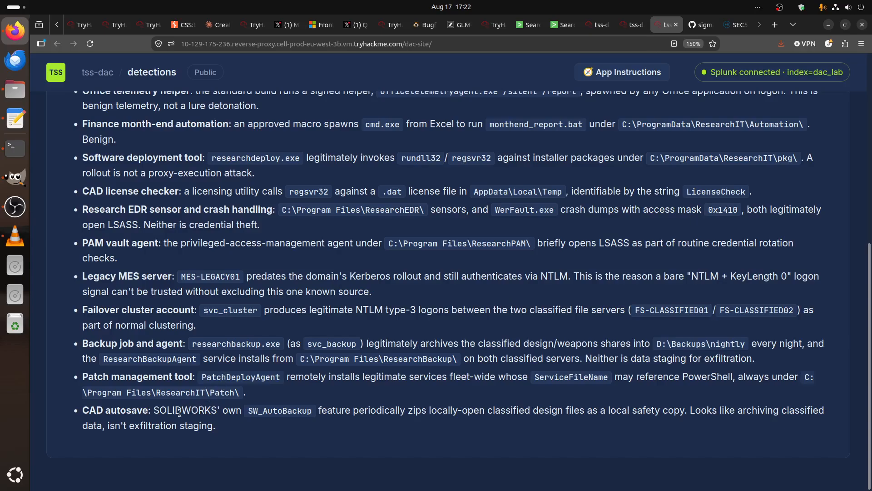
pyautogui.moveTo(249, 410); pyautogui.dragTo(313, 410)
pyautogui.hotkey('ctrl', 'c')
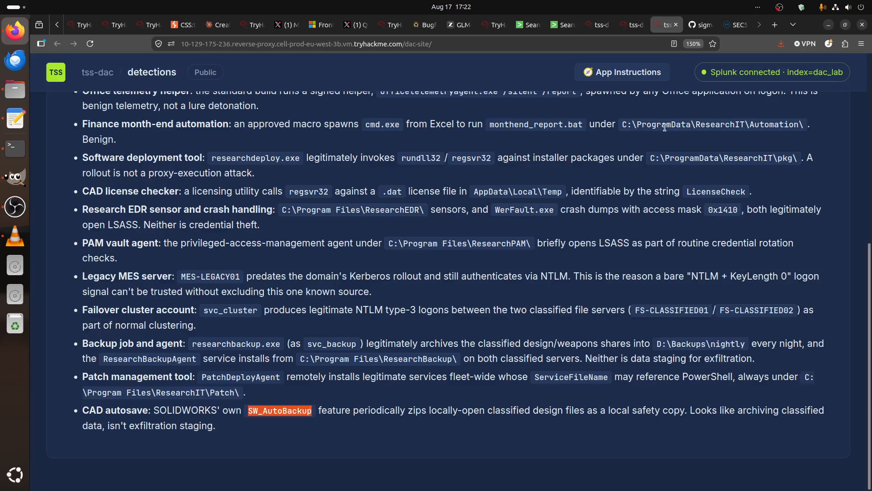
pyautogui.click(527, 24)
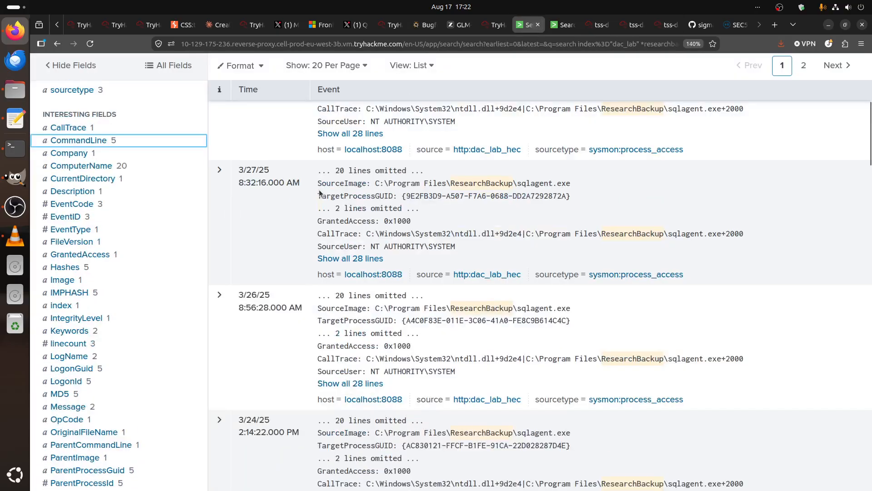
pyautogui.scroll(5, 319, 193)
pyautogui.doubleClick(176, 153)
pyautogui.hotkey('ctrl', 'v')
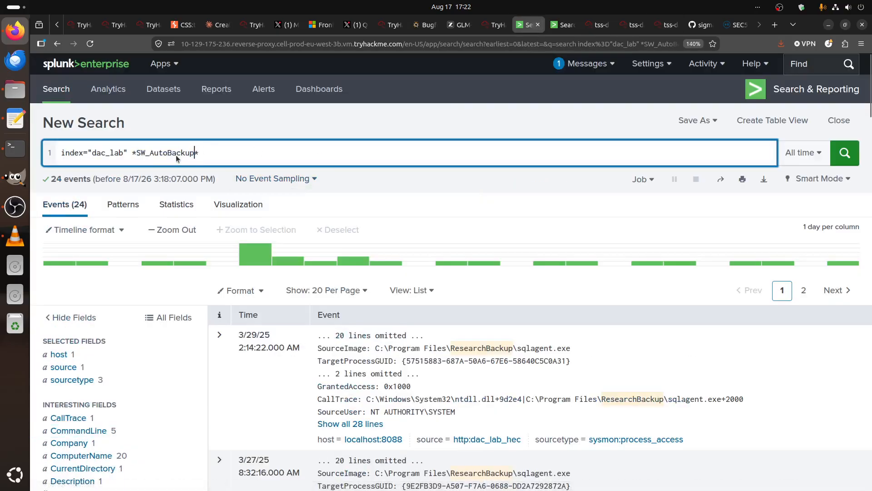
pyautogui.press('Return')
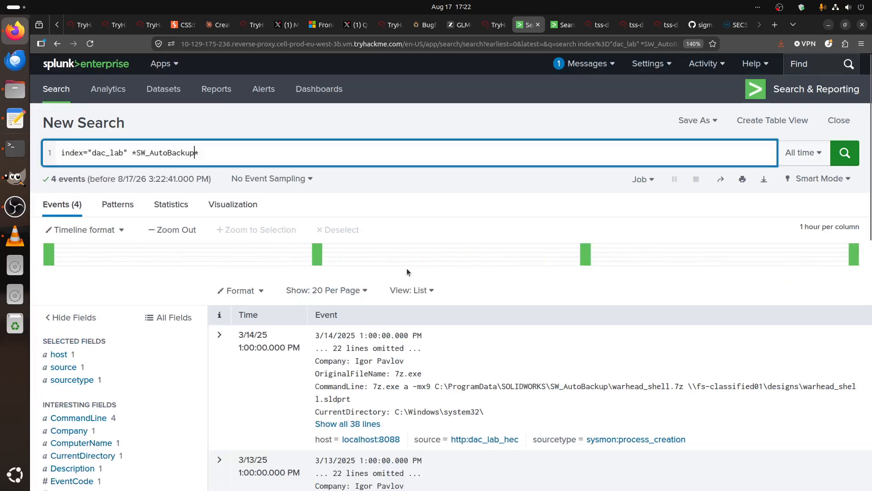
pyautogui.scroll(-3, 408, 272)
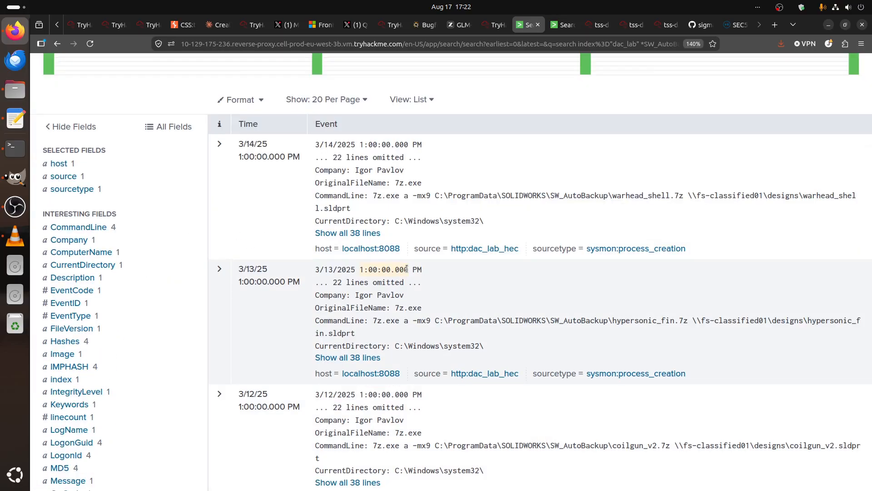
# Extend the *SW_AutoBackup* search with | table _time ParentImage Image CommandLine and run it
pyautogui.scroll(-3, 407, 268)
pyautogui.scroll(6, 407, 269)
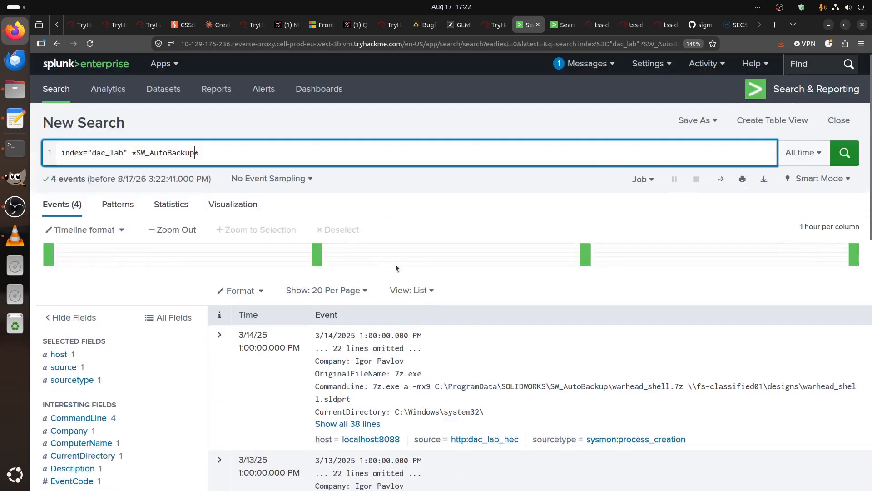
pyautogui.hotkey('shift', 'Return')
pyautogui.write('|  tab')
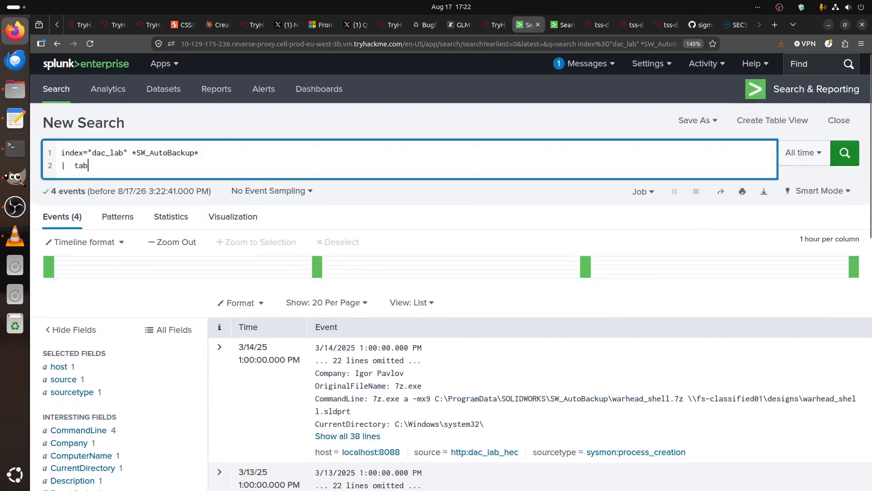
pyautogui.write('le _time')
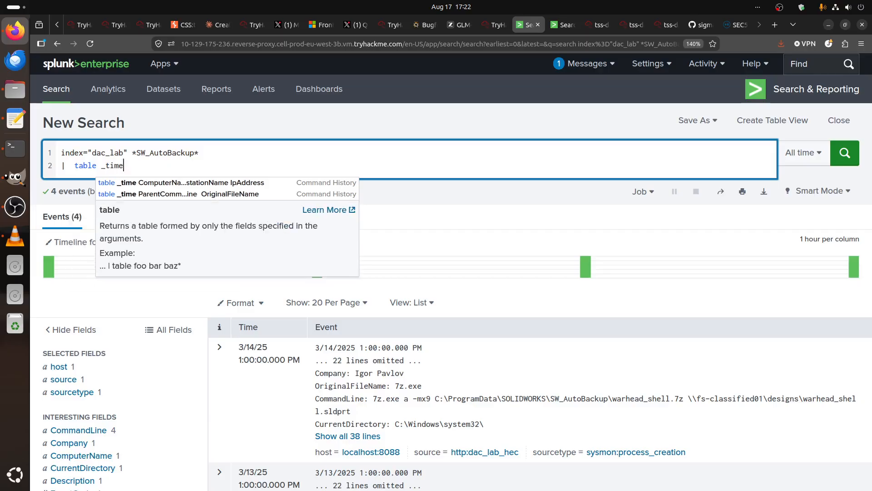
pyautogui.write(' Image')
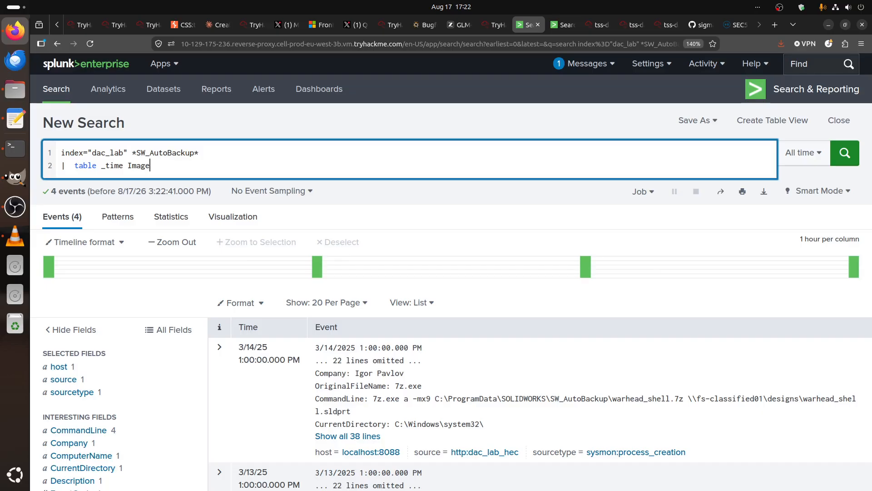
pyautogui.press('BackSpace')
pyautogui.press('BackSpace')
pyautogui.press('BackSpace')
pyautogui.press('BackSpace')
pyautogui.press('BackSpace')
pyautogui.press('BackSpace')
pyautogui.write('ParentImage Image C')
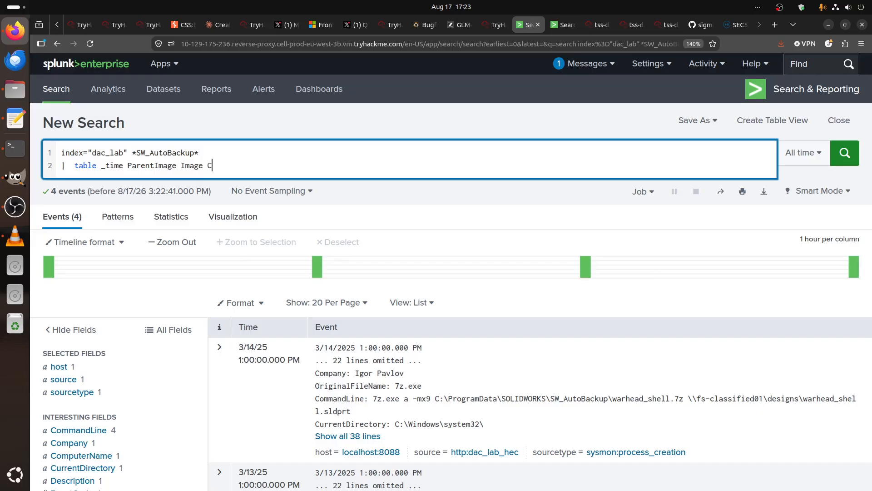
pyautogui.write('ommandLine')
pyautogui.press('Return')
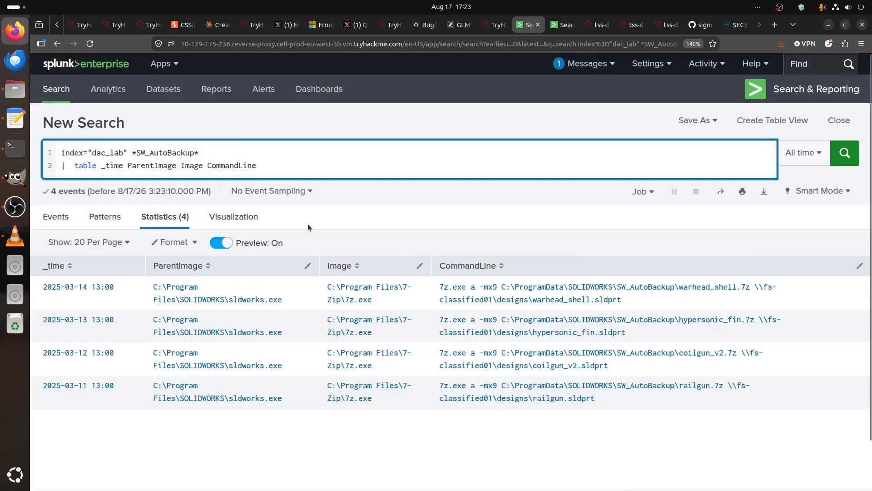
# Check the CAD autosave note against the ParentImage path in the SW_AutoBackup search results
pyautogui.click(666, 24)
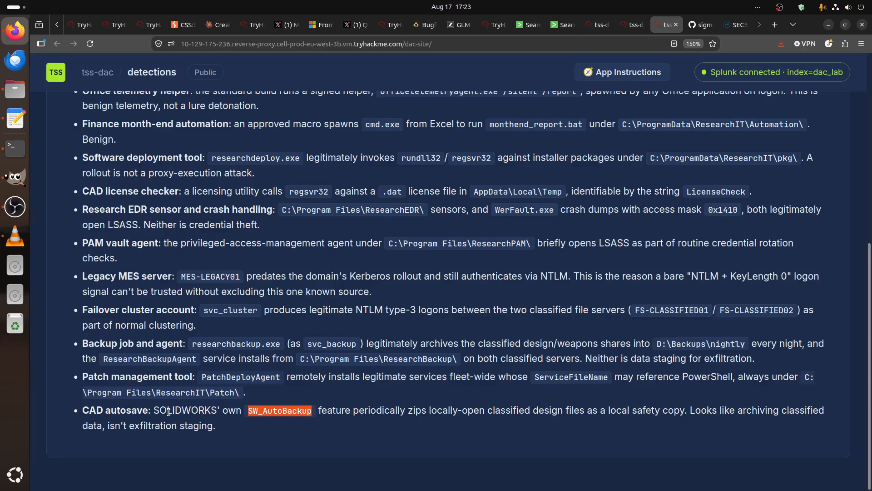
pyautogui.moveTo(162, 411); pyautogui.dragTo(211, 411)
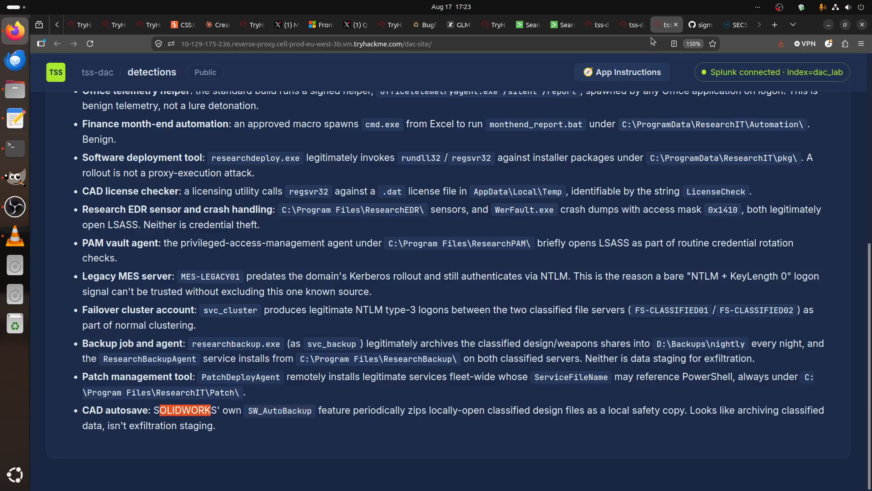
pyautogui.click(637, 29)
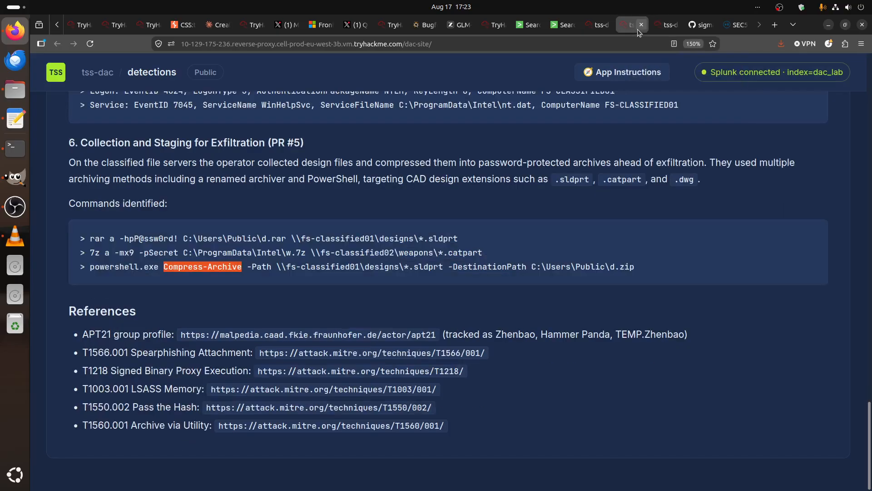
pyautogui.click(598, 29)
pyautogui.click(566, 27)
pyautogui.click(538, 28)
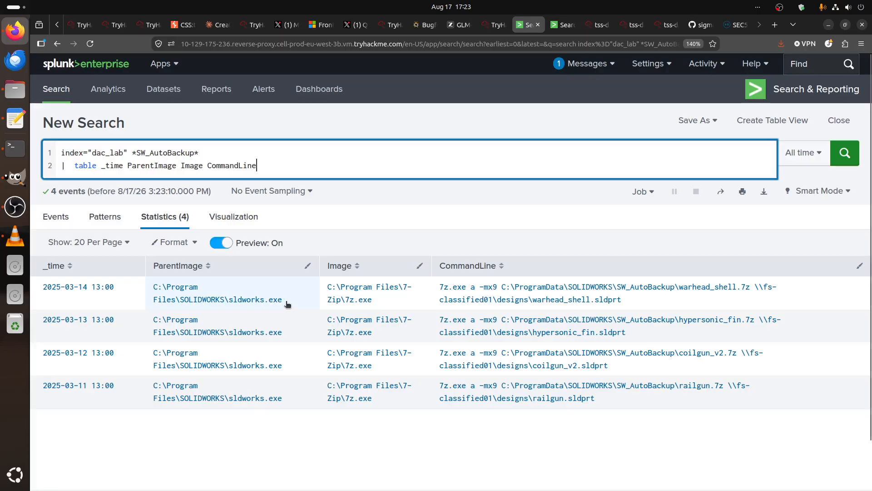
pyautogui.moveTo(284, 302); pyautogui.dragTo(152, 291)
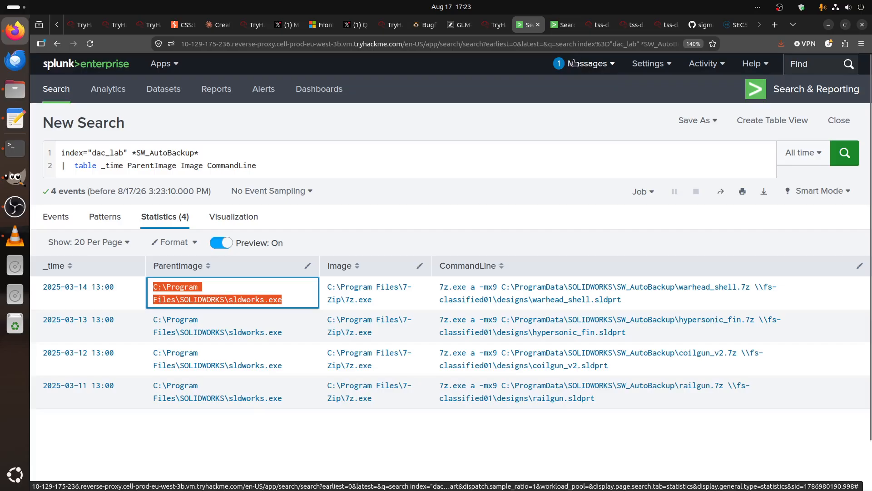
# Replace the unfinished text under filter_cad_autosave in the rule with an Image|endswith: condition
pyautogui.click(596, 24)
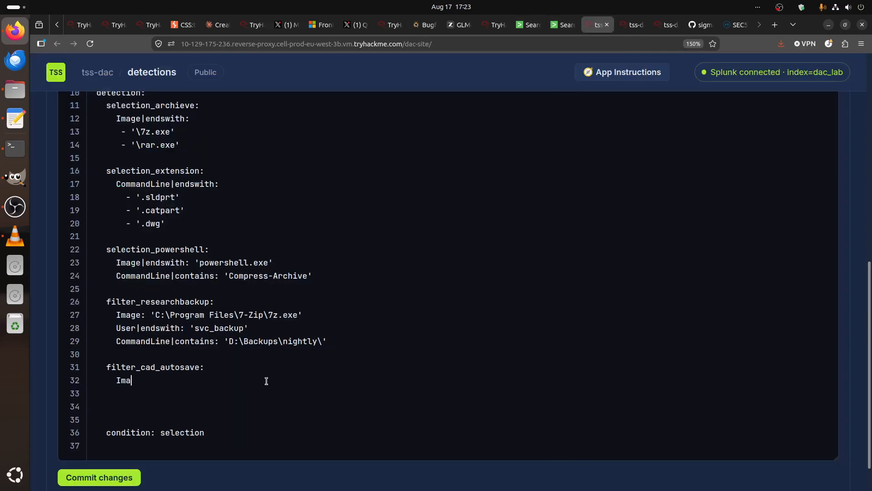
pyautogui.press('BackSpace')
pyautogui.press('BackSpace')
pyautogui.press('BackSpace')
pyautogui.write('Pa')
pyautogui.moveTo(121, 262)
pyautogui.mouseDown()
pyautogui.moveTo(140, 262)
pyautogui.moveTo(127, 263)
pyautogui.mouseUp()
pyautogui.moveTo(116, 380); pyautogui.dragTo(128, 380)
pyautogui.write('Image|endswith:')
# Set the filter_cad_autosave Image|endswith value to 'C:\Program Files\7-Zip\7z.exe', copied from the Splunk results' Image column
pyautogui.click(536, 27)
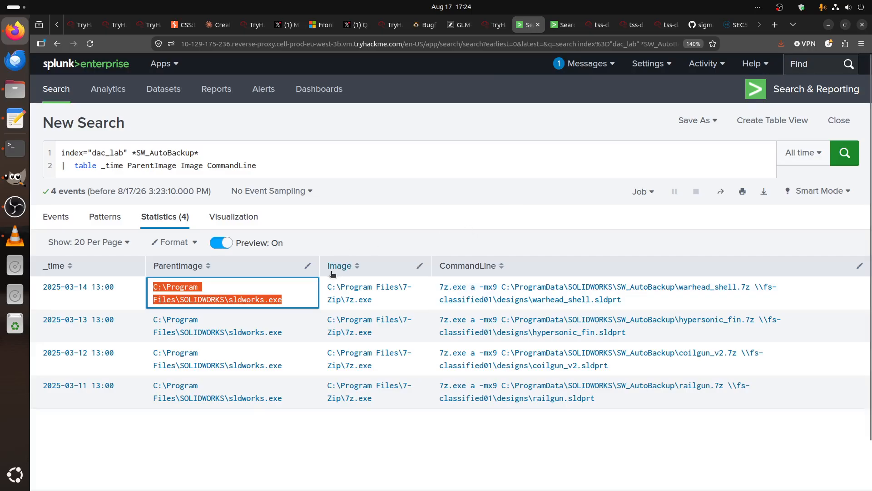
pyautogui.moveTo(379, 303); pyautogui.dragTo(326, 289)
pyautogui.hotkey('ctrl', 'c')
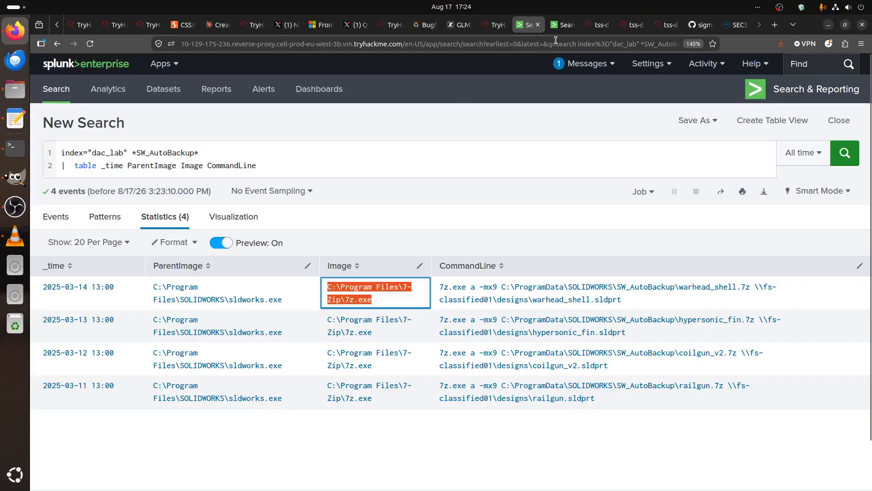
pyautogui.click(559, 26)
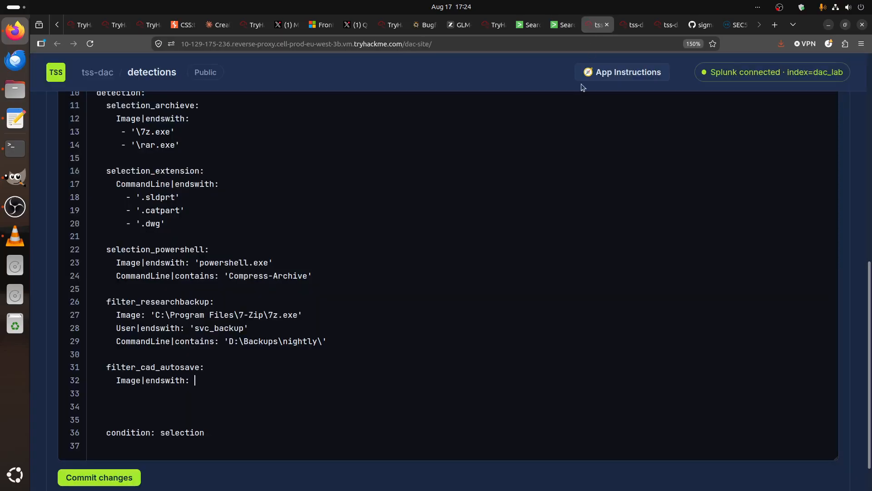
pyautogui.click(598, 24)
pyautogui.write("'")
pyautogui.hotkey('ctrl', 'v')
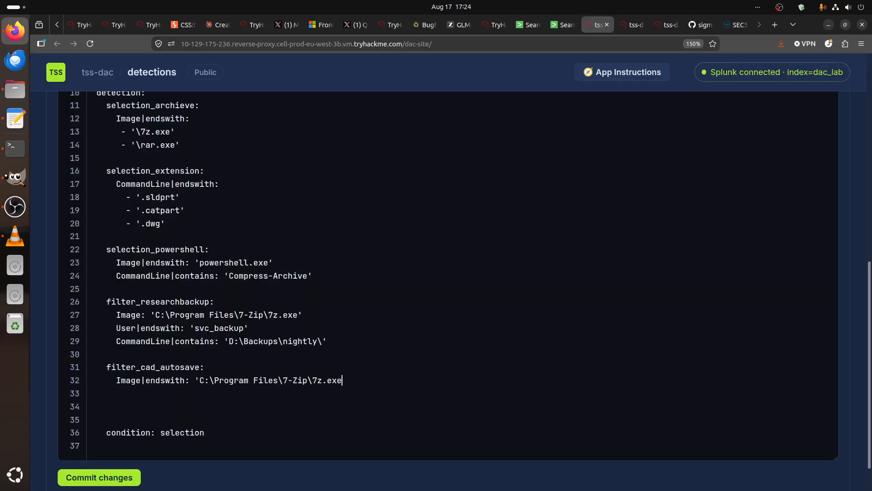
pyautogui.write("'")
pyautogui.press('Return')
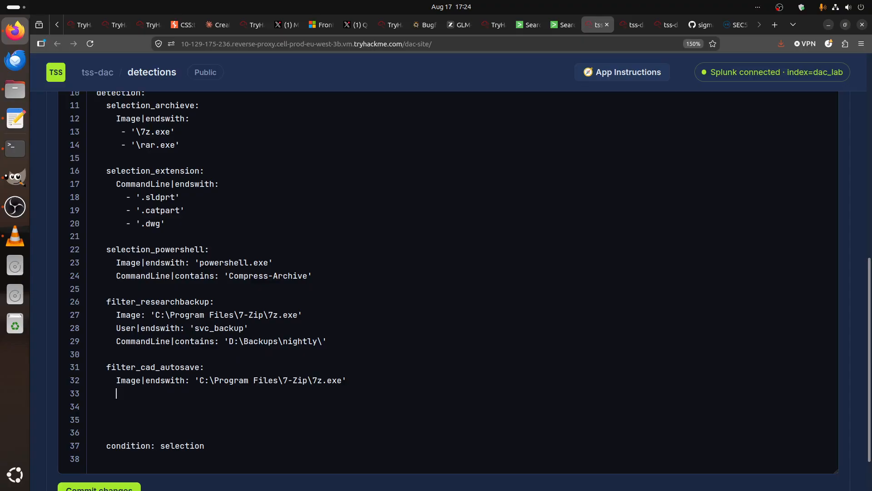
# Add CommandLine|contains: 'C:\ProgramData\SOLIDWORKS\SW_AutoBackup' to filter_cad_autosave, copying the folder path from the Splunk command lines
pyautogui.write('CommandLine|contains')
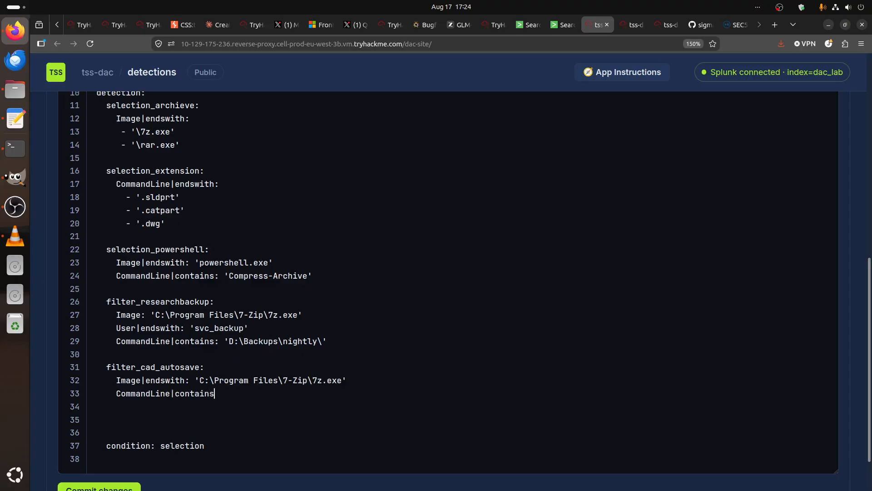
pyautogui.write(": ''")
pyautogui.click(527, 27)
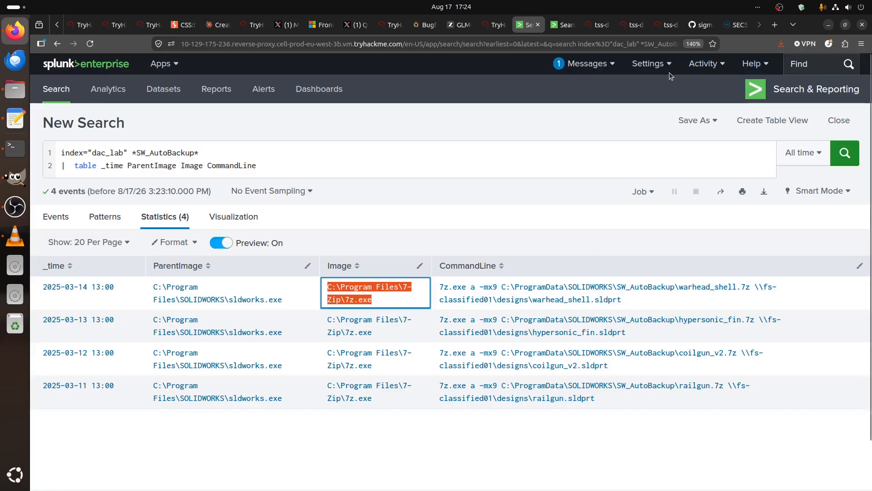
pyautogui.click(655, 26)
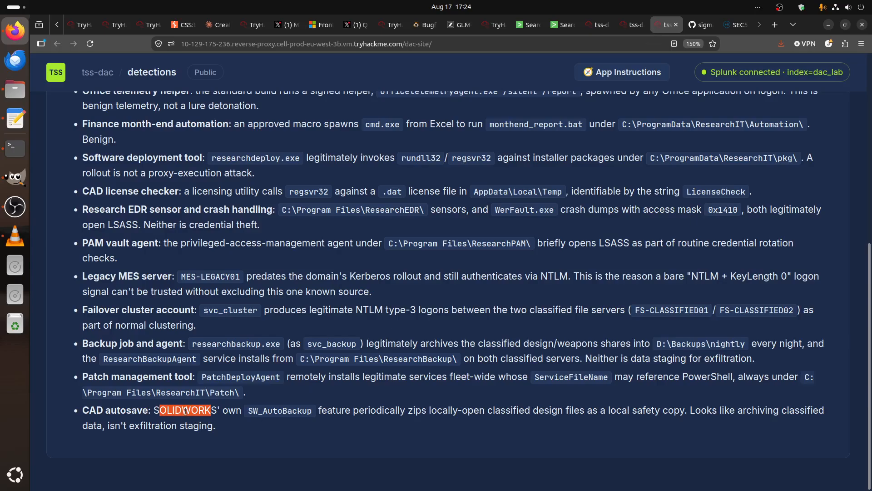
pyautogui.tripleClick(185, 410)
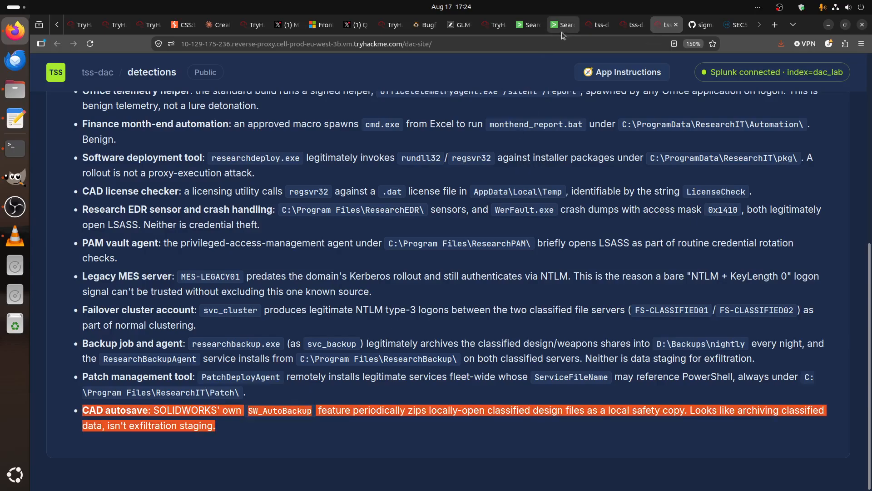
pyautogui.click(527, 25)
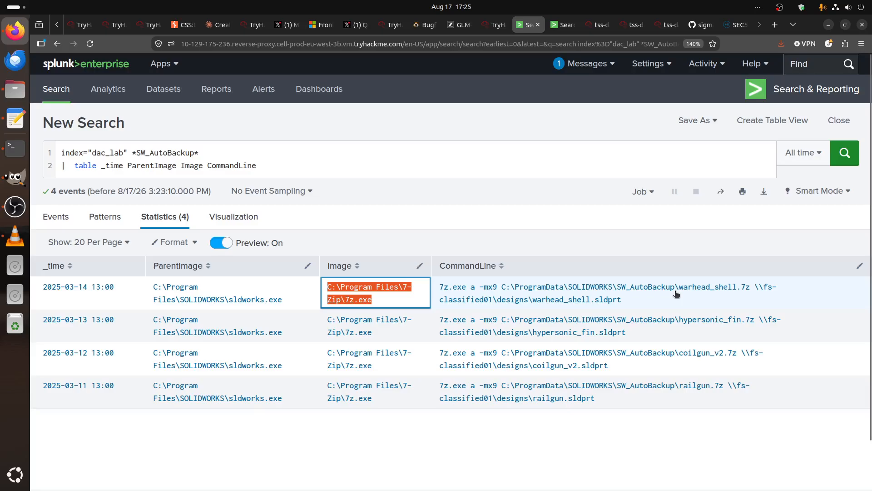
pyautogui.moveTo(676, 293); pyautogui.dragTo(502, 292)
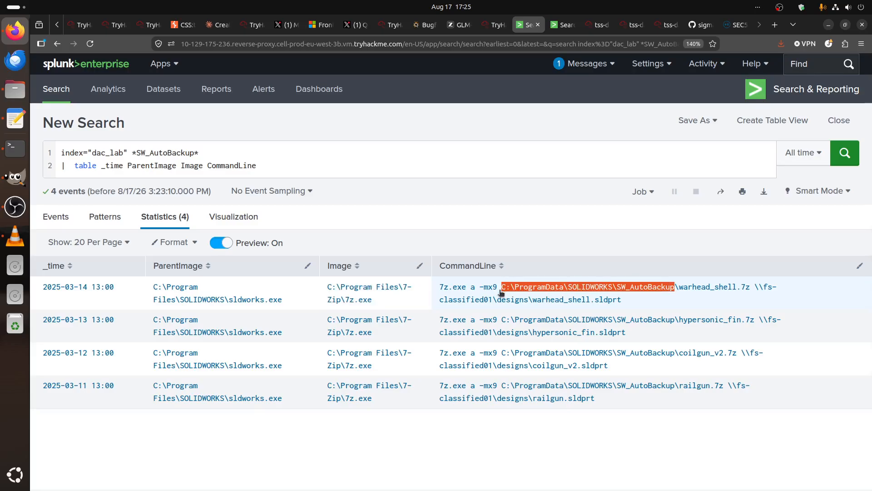
pyautogui.hotkey('ctrl', 'c')
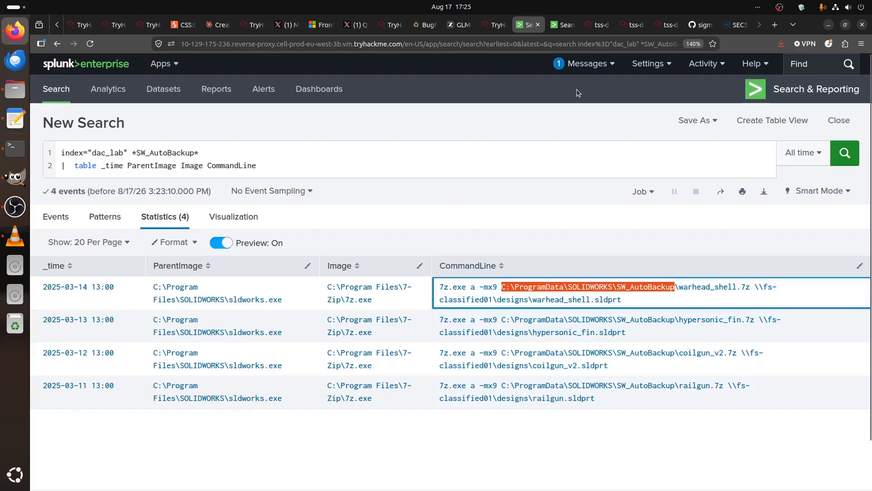
pyautogui.click(586, 25)
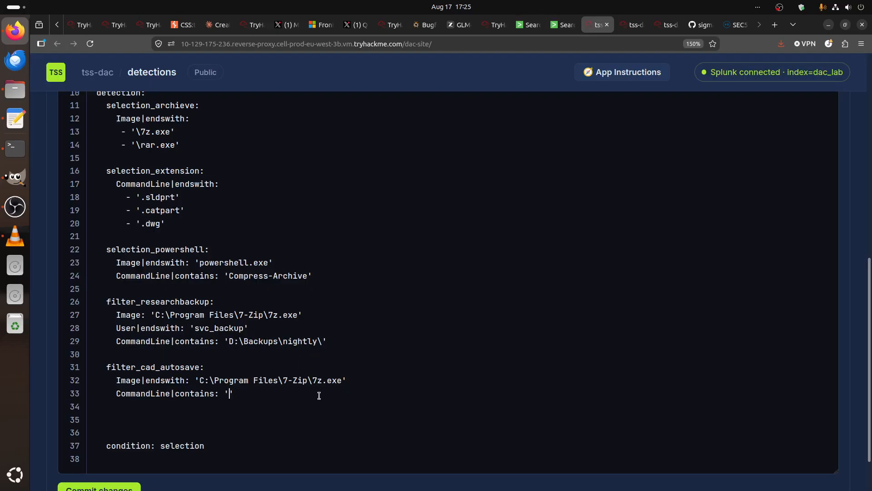
pyautogui.hotkey('ctrl', 'v')
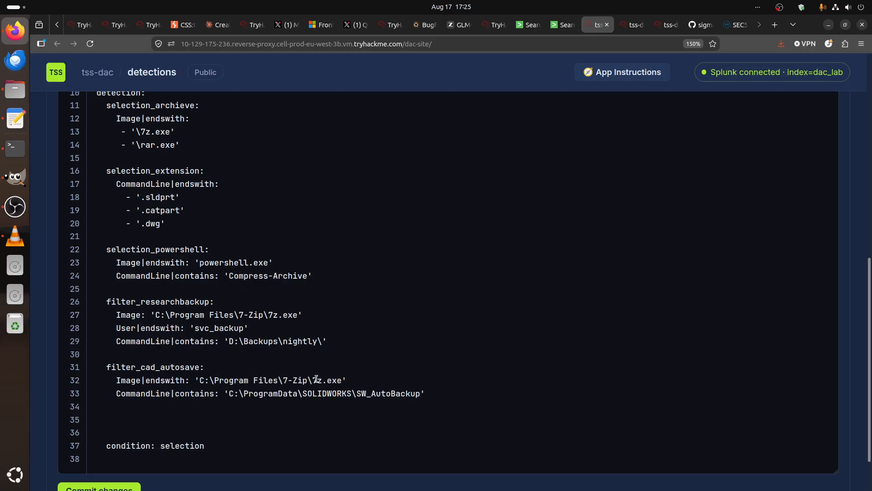
# Insert ParentImage|endswith: 'sldworks.exe' as the first condition of filter_cad_autosave, based on the ParentImage in the Splunk results
pyautogui.press('Return')
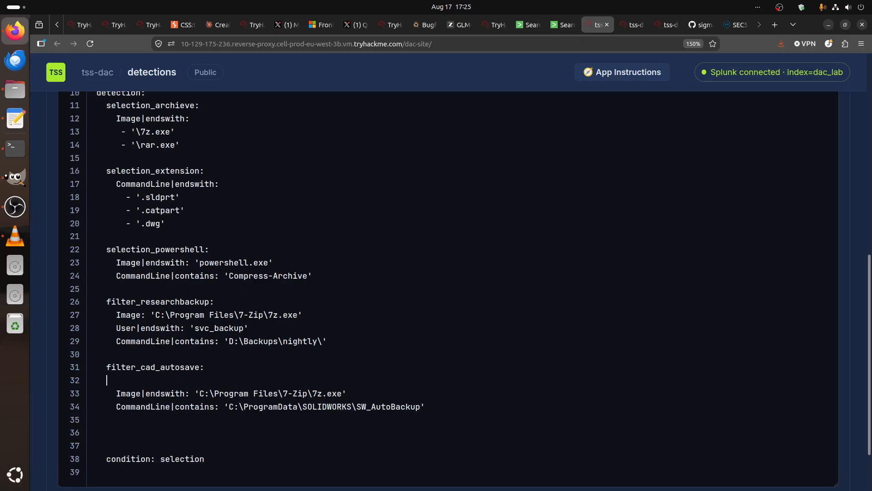
pyautogui.write('ParentImage|endswith')
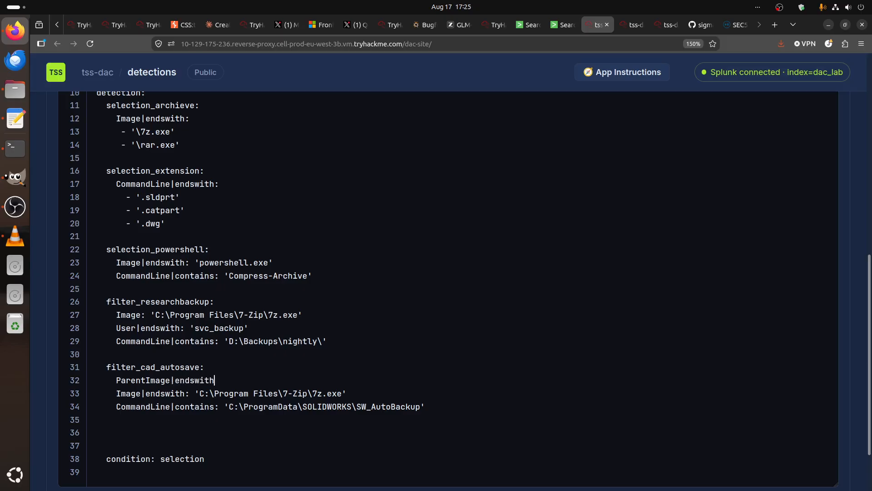
pyautogui.write(": ''")
pyautogui.click(561, 25)
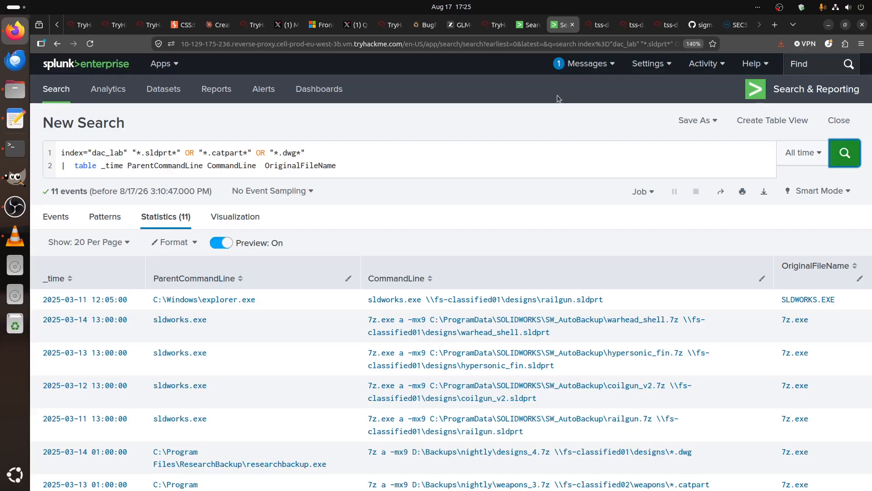
pyautogui.click(528, 25)
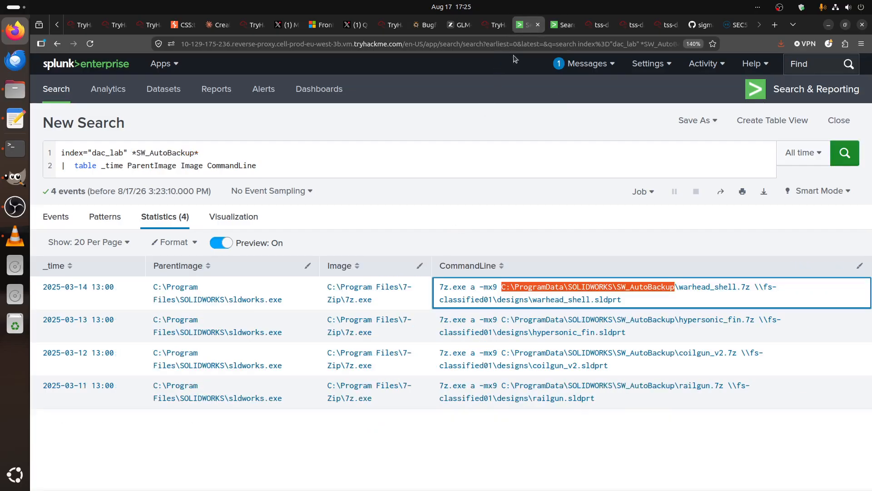
pyautogui.moveTo(281, 302); pyautogui.dragTo(151, 286)
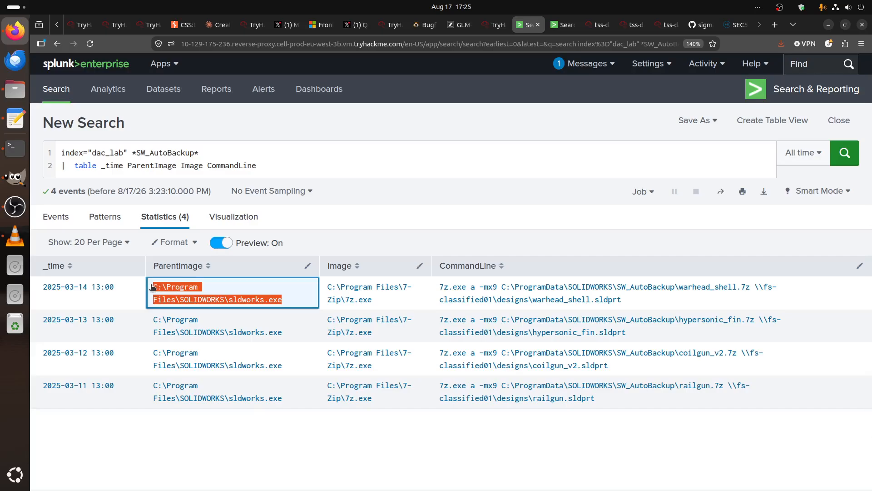
pyautogui.moveTo(279, 410); pyautogui.dragTo(229, 401)
pyautogui.click(593, 29)
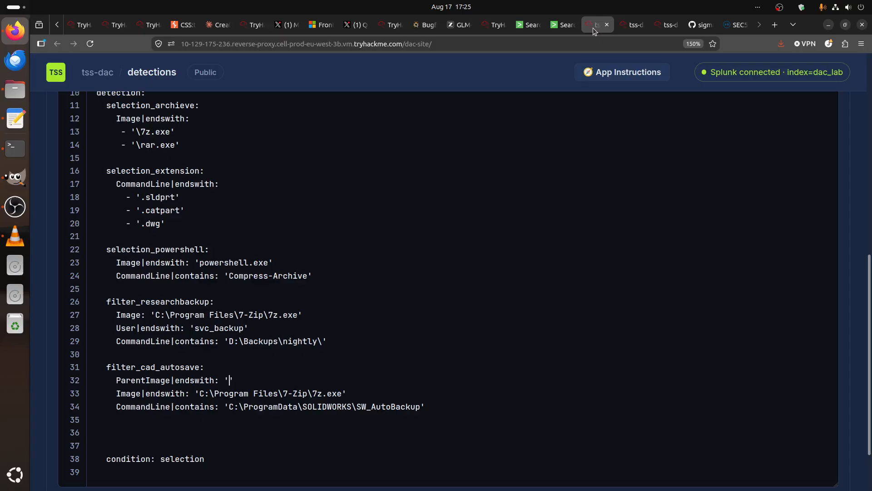
pyautogui.hotkey('ctrl', 'v')
pyautogui.click(188, 380)
pyautogui.click(195, 263)
pyautogui.click(233, 432)
# Replace the rule's condition value with selection_archieve, copied from the first selection name under detection
pyautogui.scroll(6, 191, 241)
pyautogui.scroll(-5, 248, 343)
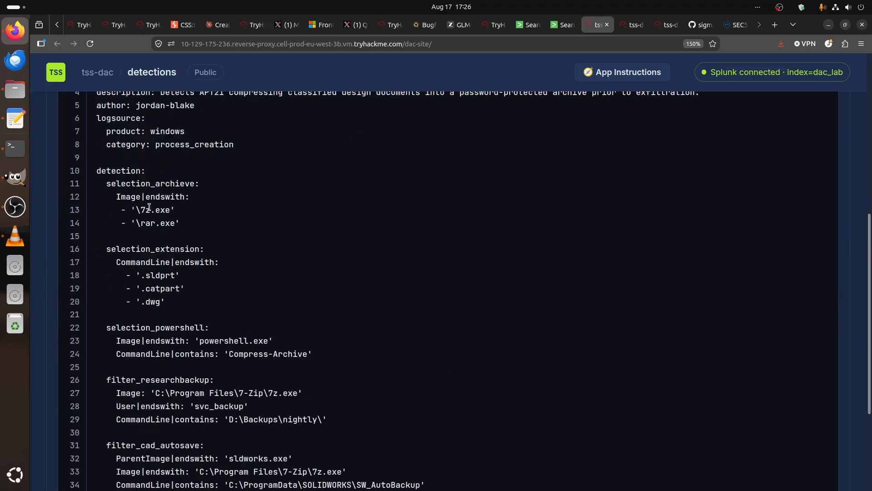
pyautogui.doubleClick(136, 183)
pyautogui.hotkey('ctrl', 'c')
pyautogui.scroll(-3, 325, 279)
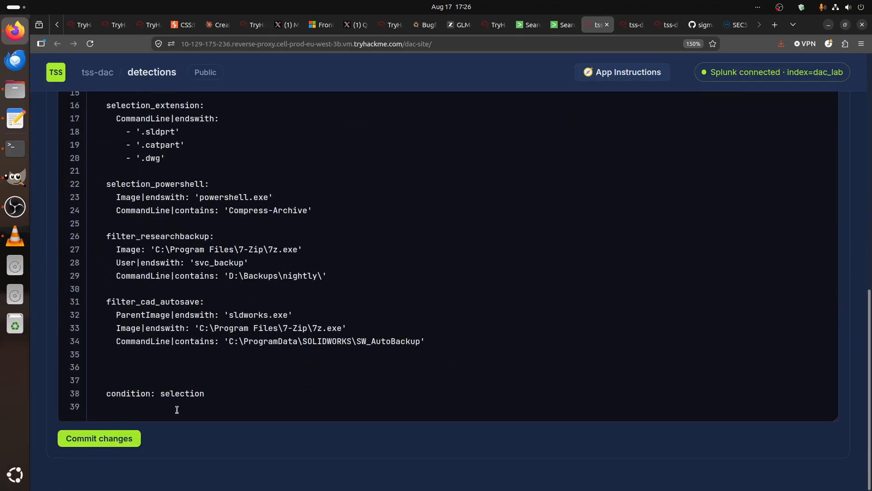
pyautogui.doubleClick(177, 394)
pyautogui.hotkey('ctrl', 'v')
# Extend the condition with "and (selection_extension", copying the selection name from the detection block
pyautogui.scroll(5, 177, 391)
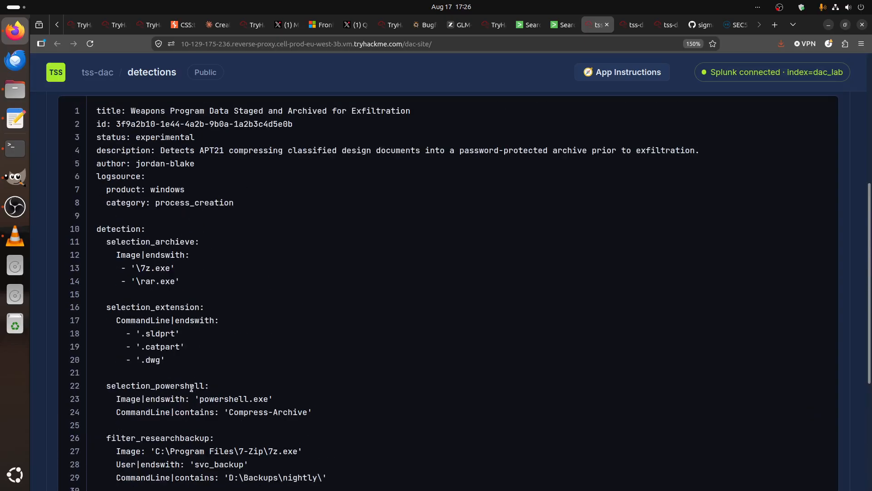
pyautogui.scroll(-2, 173, 253)
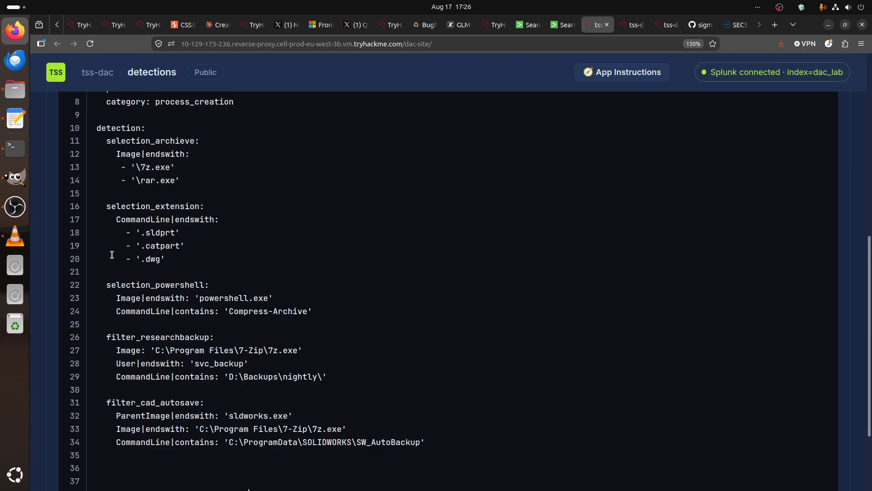
pyautogui.moveTo(125, 141); pyautogui.dragTo(229, 197)
pyautogui.click(174, 233)
pyautogui.scroll(-3, 274, 427)
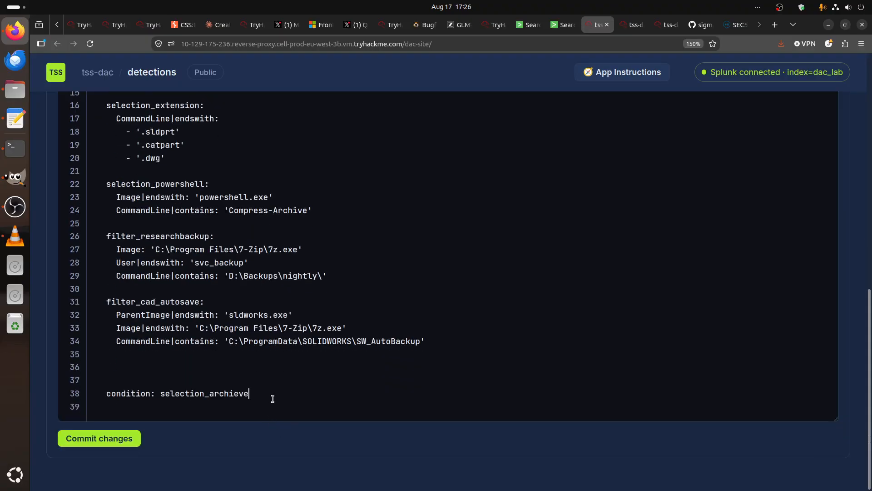
pyautogui.write('and (')
pyautogui.scroll(3, 271, 393)
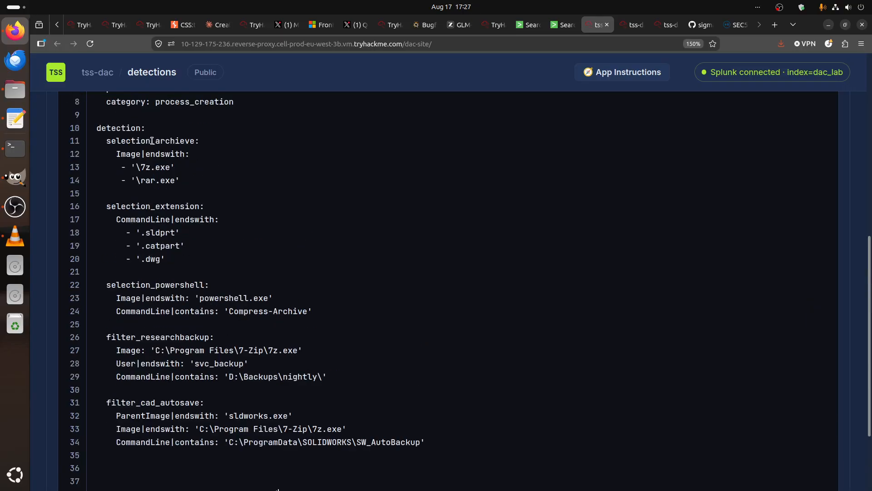
pyautogui.doubleClick(142, 206)
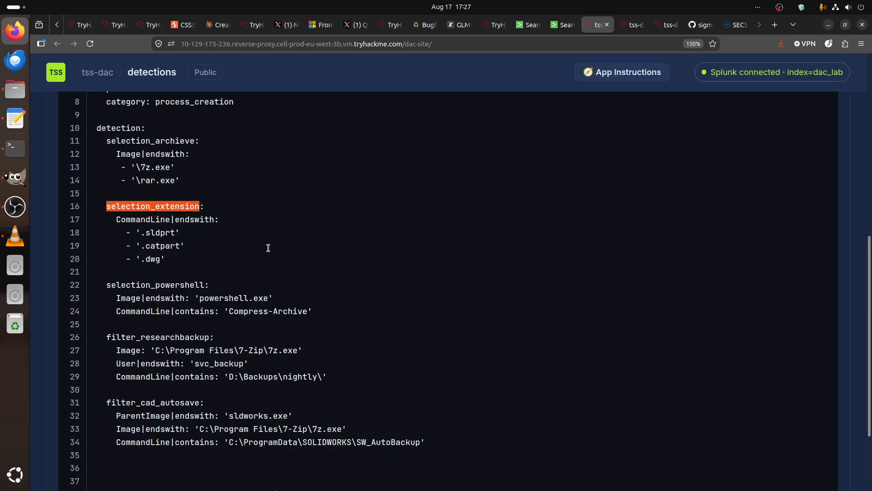
pyautogui.hotkey('ctrl', 'c')
pyautogui.scroll(-3, 336, 345)
pyautogui.click(310, 394)
pyautogui.hotkey('ctrl', 'v')
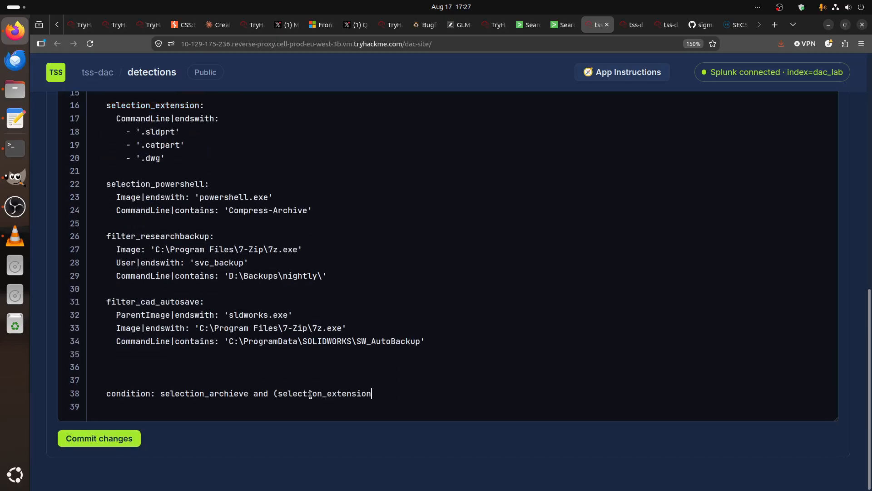
# Complete the condition with "or selection_powershell) and not 1 of filter_&"
pyautogui.write('or')
pyautogui.doubleClick(175, 181)
pyautogui.click(415, 391)
pyautogui.hotkey('ctrl', 'v')
pyautogui.write(')')
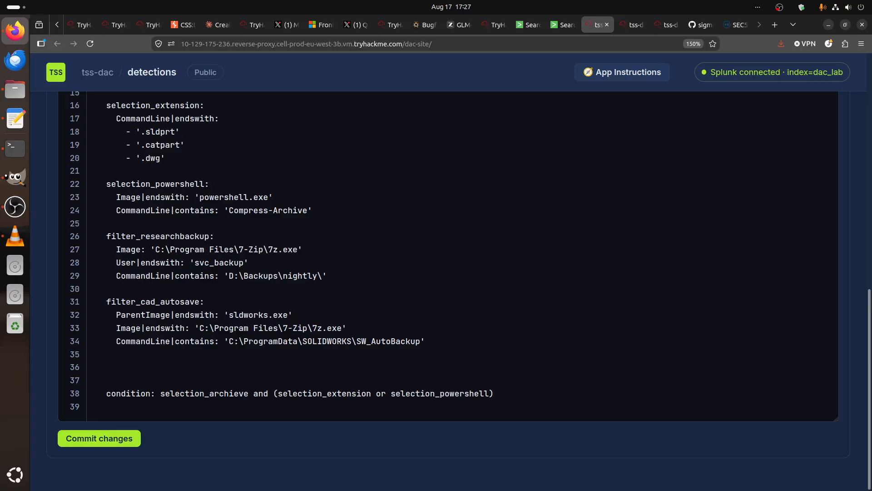
pyautogui.write('and not 1 of filter_&')
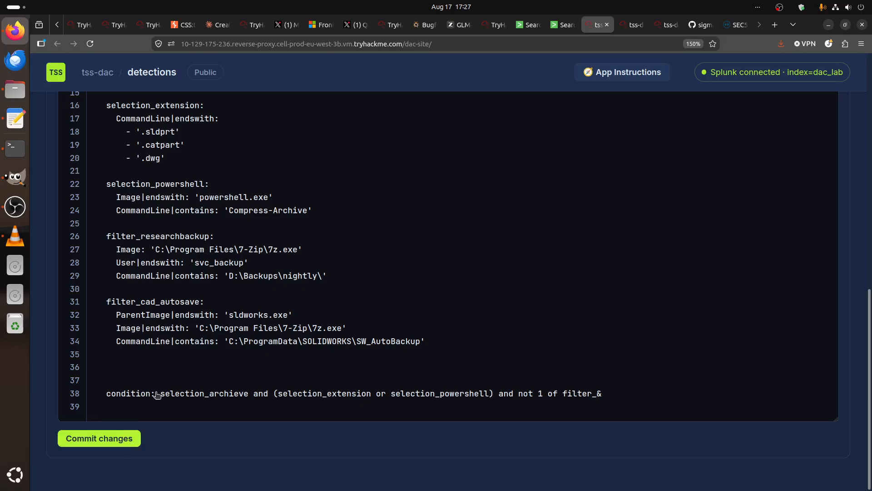
# Commit the rule changes and run the pipeline checks on PR #5
pyautogui.click(99, 438)
pyautogui.click(97, 229)
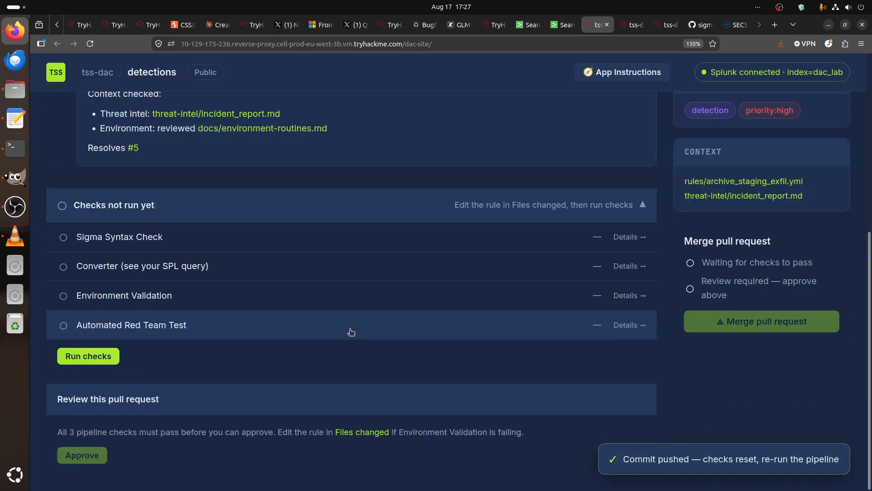
pyautogui.click(77, 357)
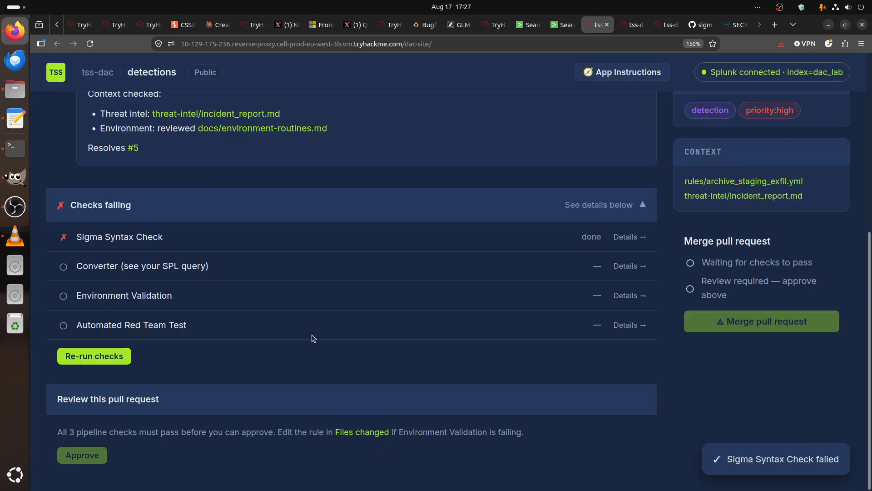
# Extend the lab machine by 1 hour on the TryHackMe room page and collapse its machine information
pyautogui.click(494, 24)
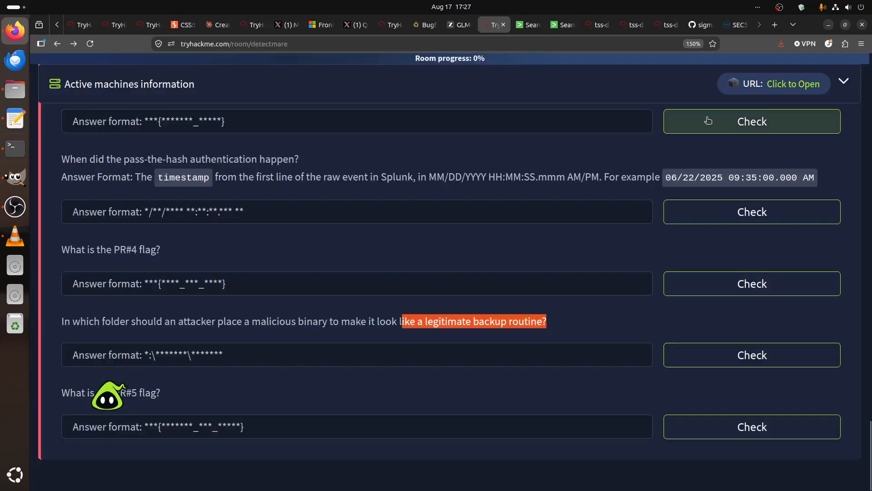
pyautogui.click(837, 91)
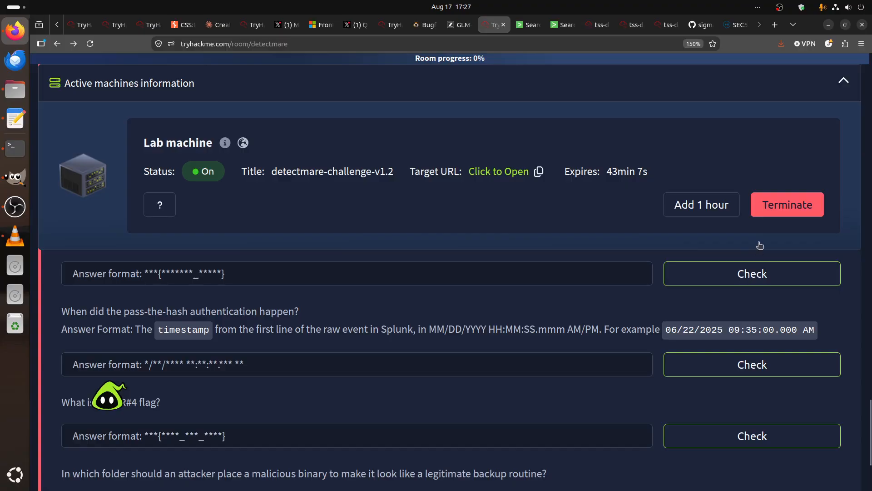
pyautogui.click(702, 205)
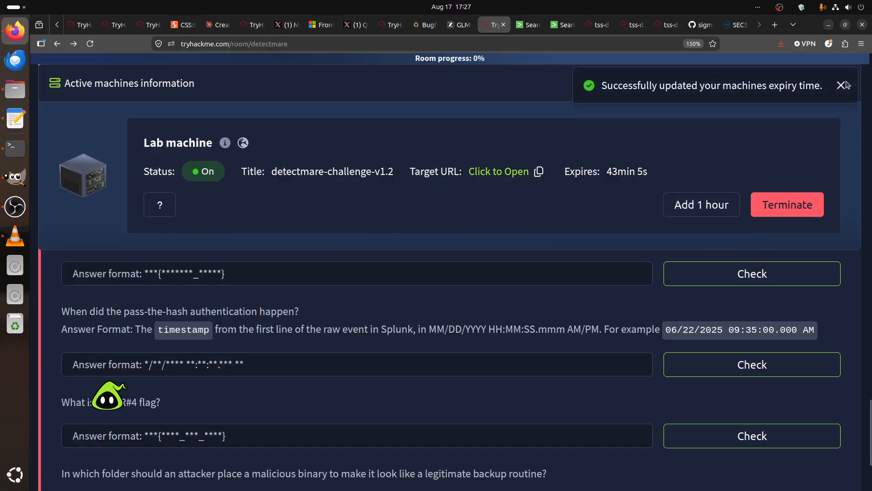
pyautogui.click(842, 85)
pyautogui.click(843, 85)
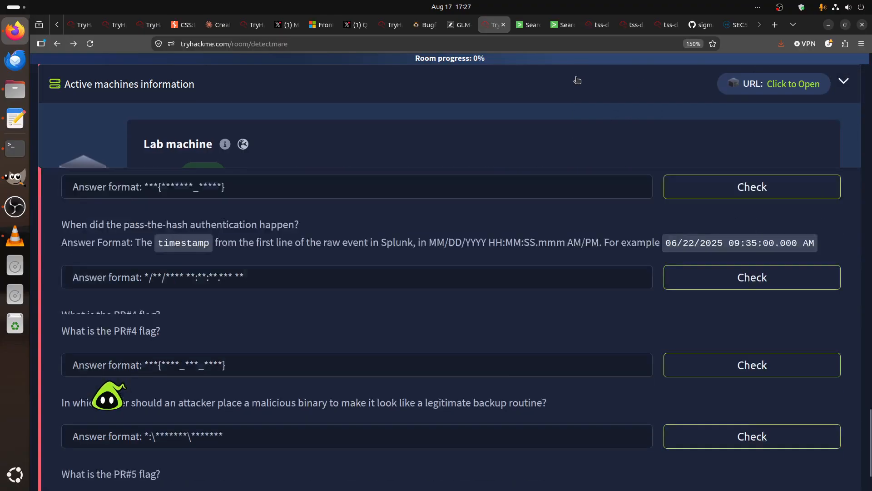
# Return to PR #5 in the detections repository and examine the condition error in the Sigma Syntax Check log
pyautogui.click(527, 24)
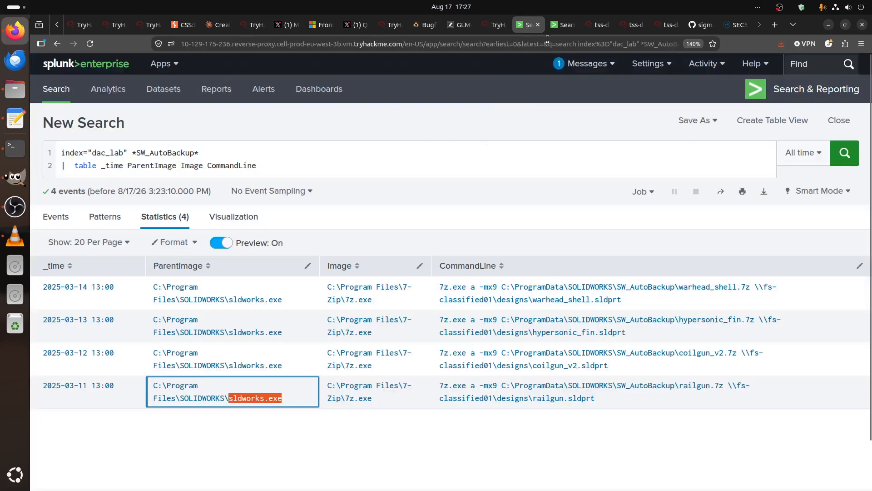
pyautogui.click(552, 25)
pyautogui.click(596, 26)
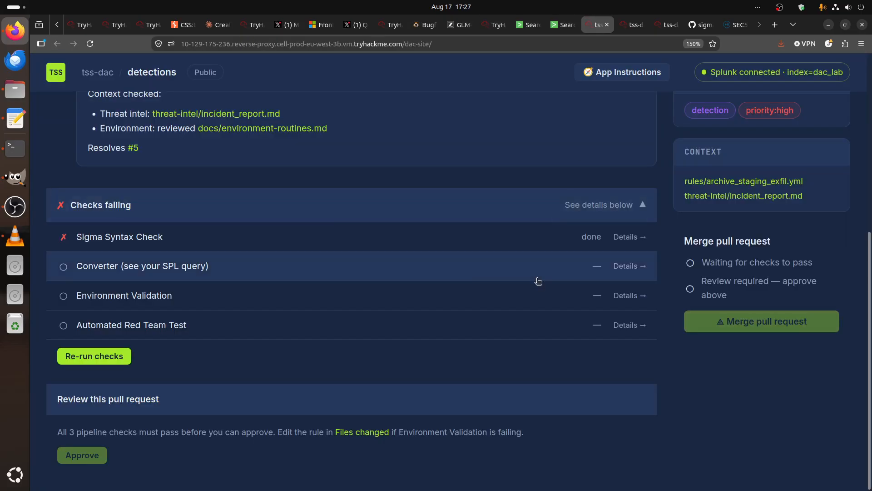
pyautogui.click(189, 236)
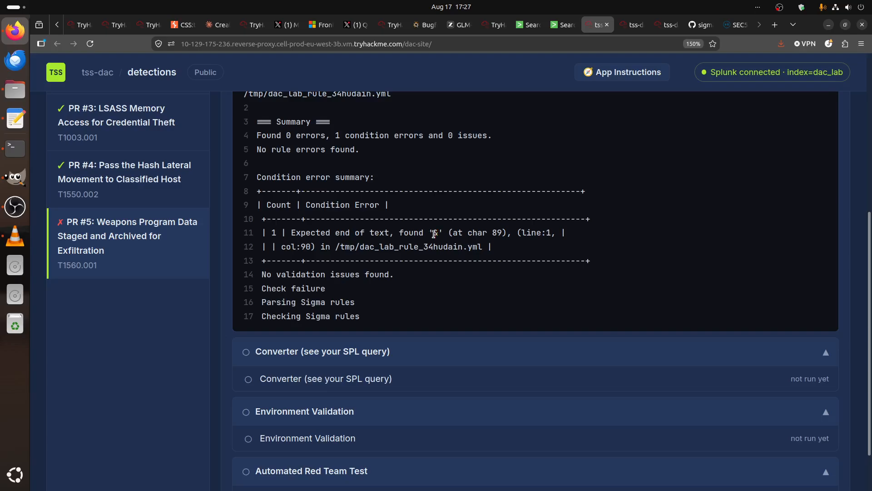
pyautogui.moveTo(439, 235); pyautogui.dragTo(429, 234)
# Reopen PR #5's rule file for editing and change the ending of the condition to filter_*
pyautogui.scroll(5, 316, 303)
pyautogui.click(227, 105)
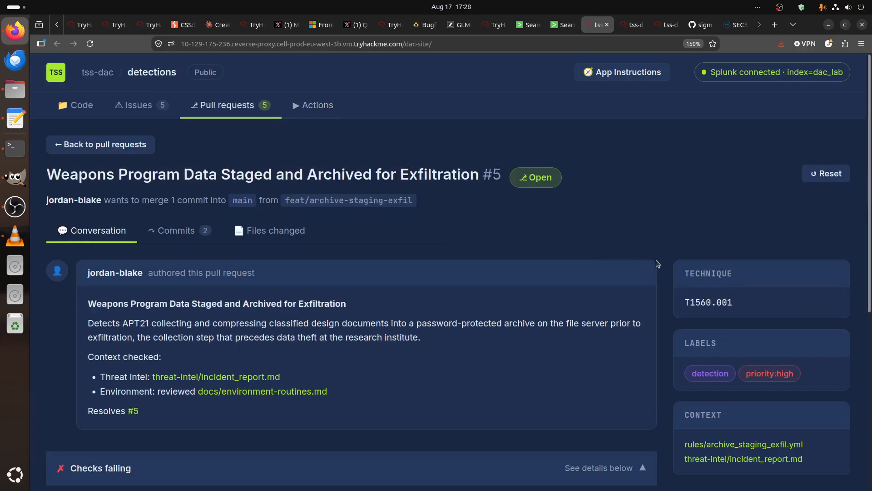
pyautogui.click(261, 230)
pyautogui.click(813, 269)
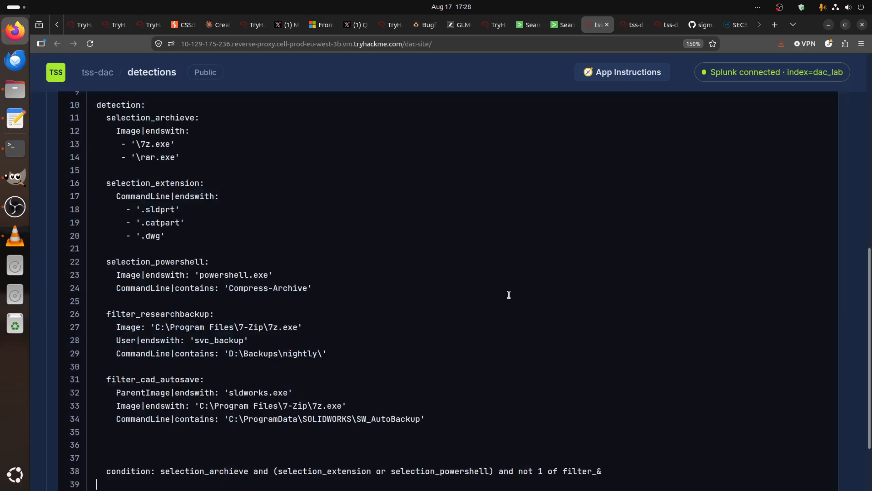
pyautogui.scroll(-2, 509, 296)
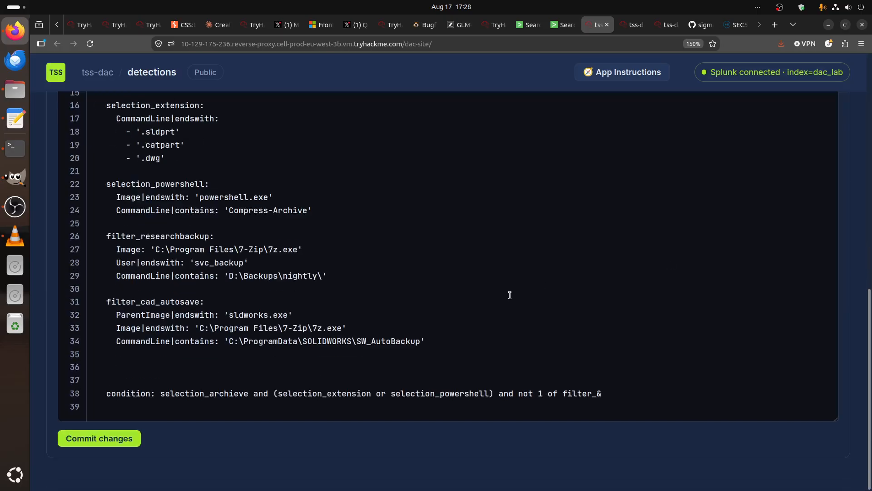
pyautogui.click(608, 394)
pyautogui.press('BackSpace')
pyautogui.write('*')
# Commit the corrected condition and run PR #5's pipeline checks again
pyautogui.scroll(-2, 136, 300)
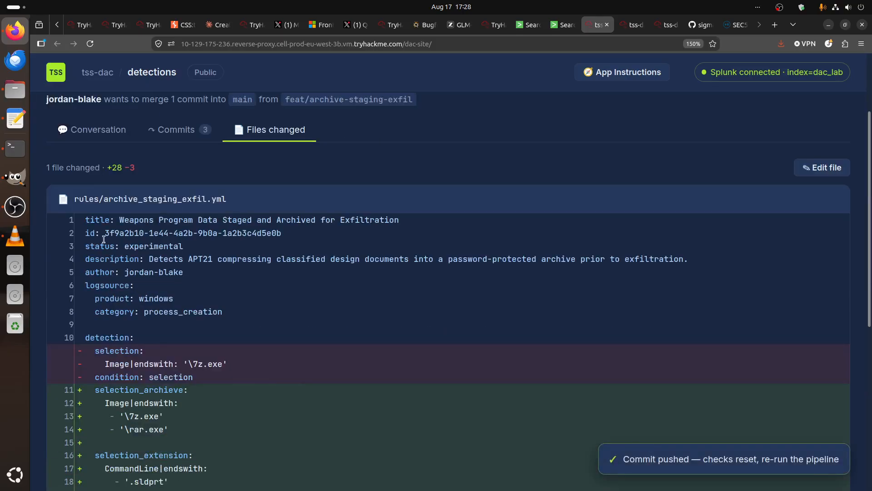
pyautogui.scroll(-2, 102, 195)
pyautogui.scroll(2, 95, 154)
pyautogui.click(93, 131)
pyautogui.scroll(2, 89, 445)
pyautogui.scroll(-5, 89, 445)
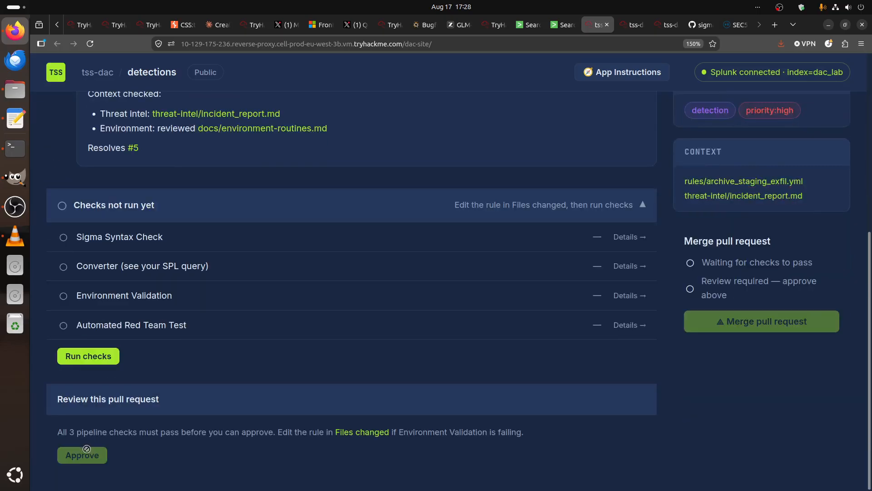
pyautogui.click(91, 355)
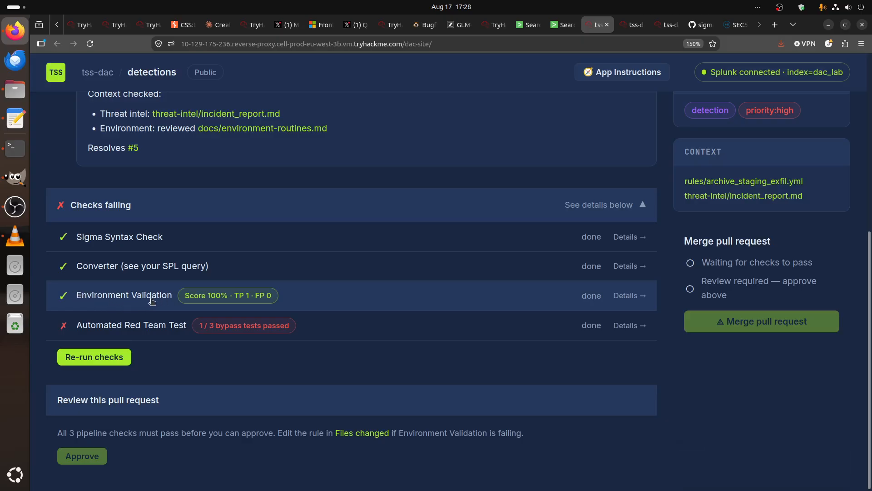
# Open the Automated Red Team Test details for PR #5 and read the bypass attempt and validation logs
pyautogui.click(176, 334)
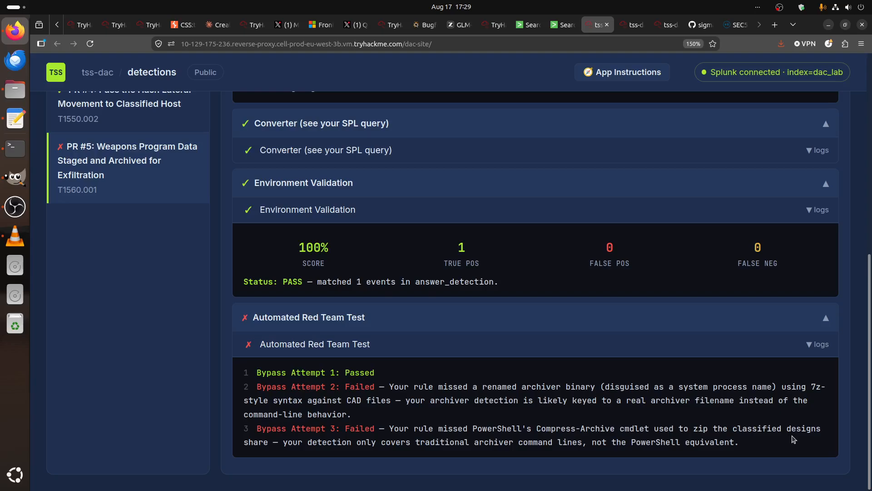
pyautogui.scroll(5, 362, 297)
pyautogui.scroll(-3, 197, 237)
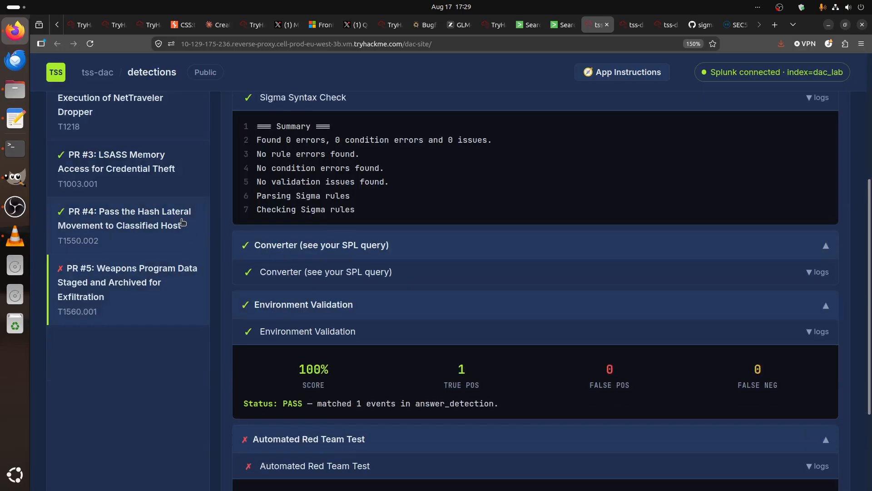
pyautogui.scroll(4, 180, 225)
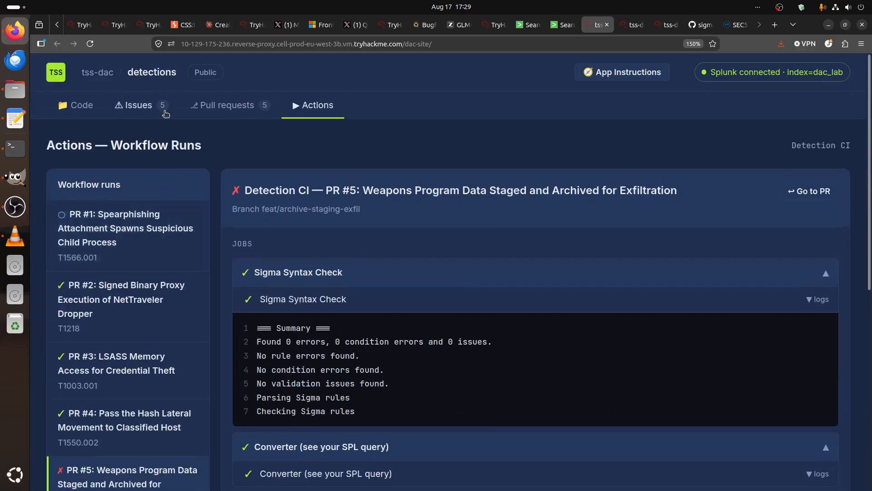
# Go from issue #5 to its pull request and reopen the changed rule file for editing
pyautogui.click(136, 106)
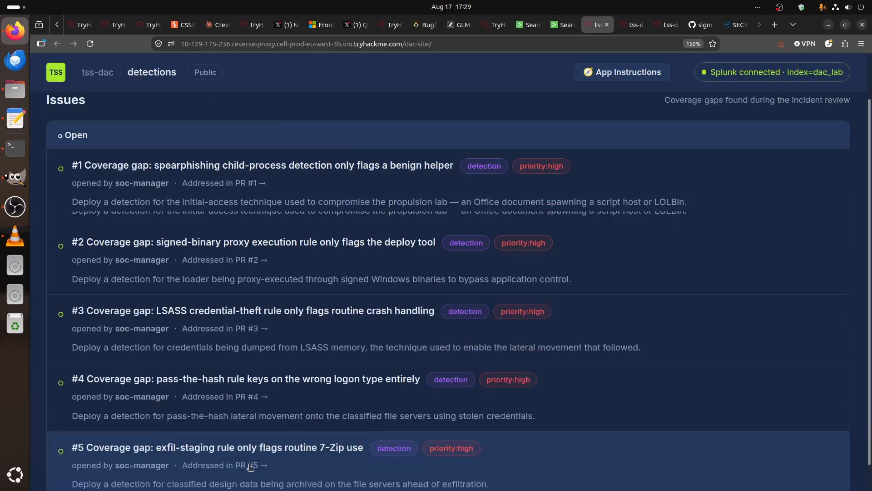
pyautogui.scroll(-1, 248, 467)
pyautogui.click(228, 441)
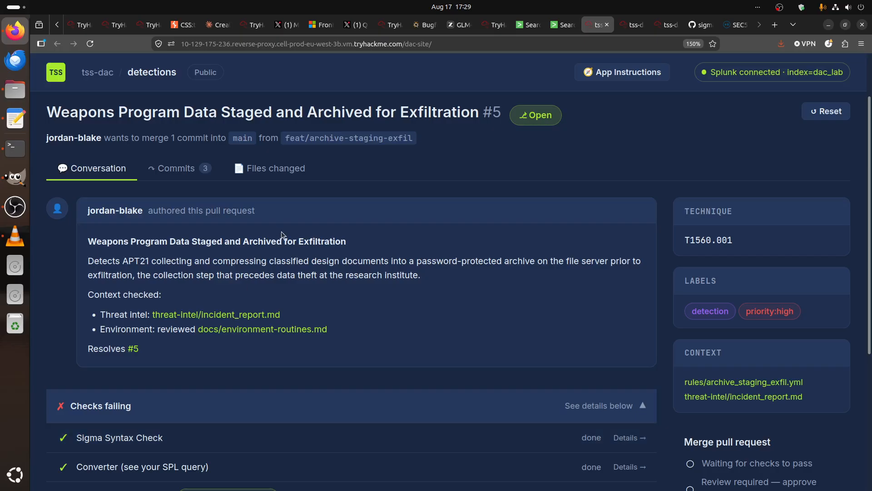
pyautogui.click(299, 168)
pyautogui.click(810, 210)
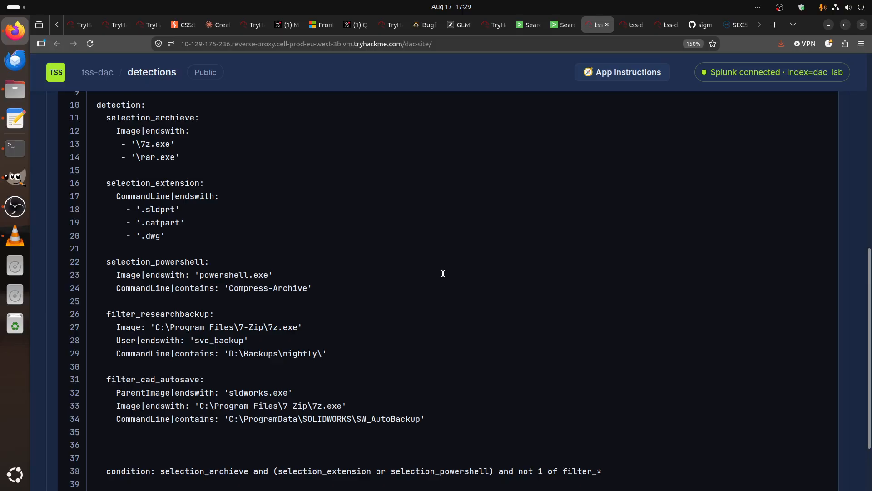
# Add '\zip.exe' after '\rar.exe' in the Image|endswith list of selection_archieve
pyautogui.scroll(-3, 443, 273)
pyautogui.scroll(3, 443, 273)
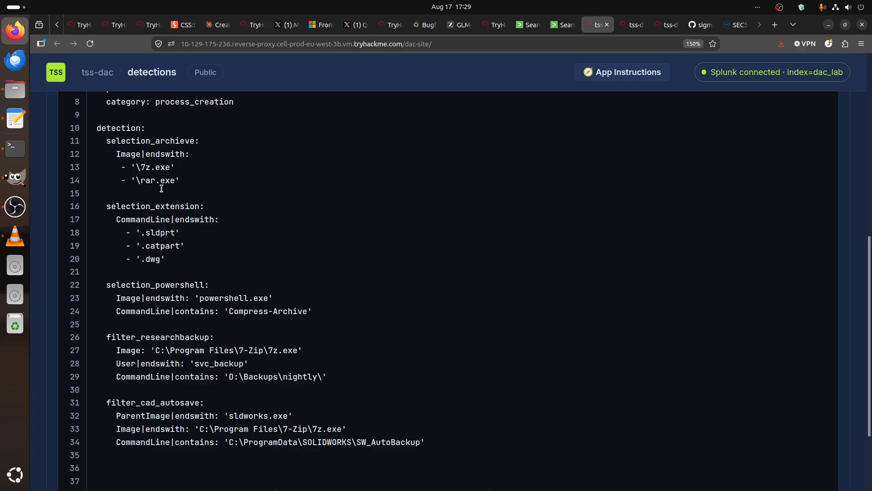
pyautogui.click(193, 180)
pyautogui.press('Return')
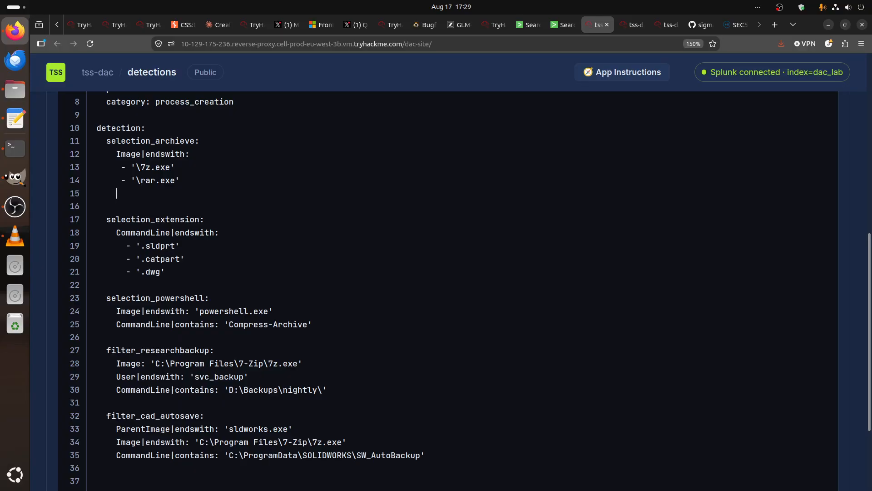
pyautogui.write("- '\\zip")
pyautogui.press('BackSpace')
pyautogui.press('BackSpace')
pyautogui.press('BackSpace')
pyautogui.write('zip')
pyautogui.press('BackSpace')
pyautogui.write("p.exe'")
# Add a selection_rename_archieve block with an OriginalFileName field between selection_archieve and selection_extension
pyautogui.scroll(4, 237, 235)
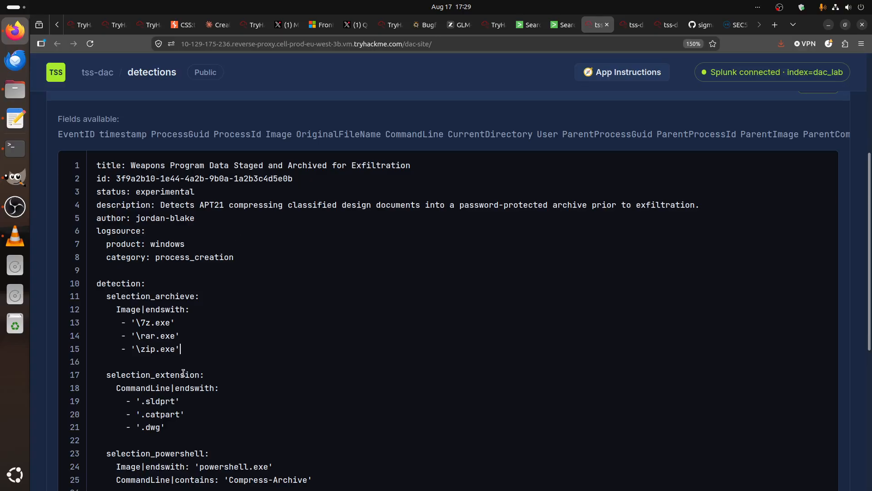
pyautogui.scroll(-1, 183, 373)
pyautogui.moveTo(183, 372); pyautogui.dragTo(117, 340)
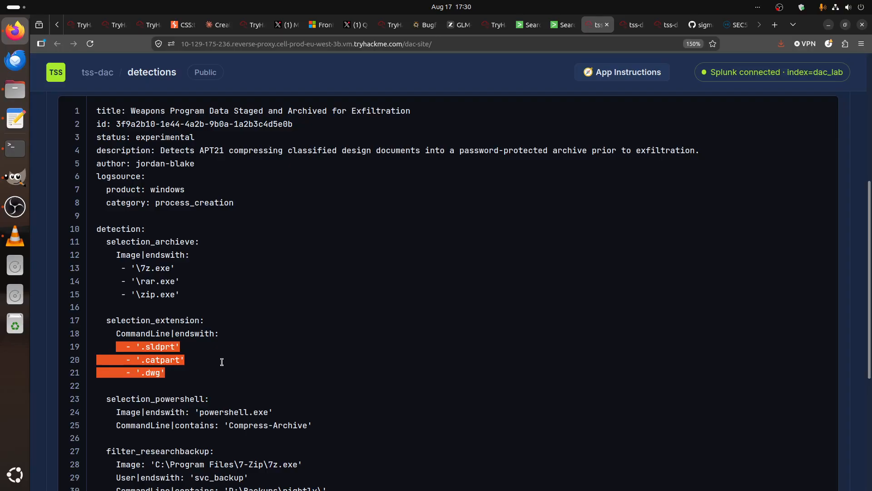
pyautogui.scroll(-5, 221, 362)
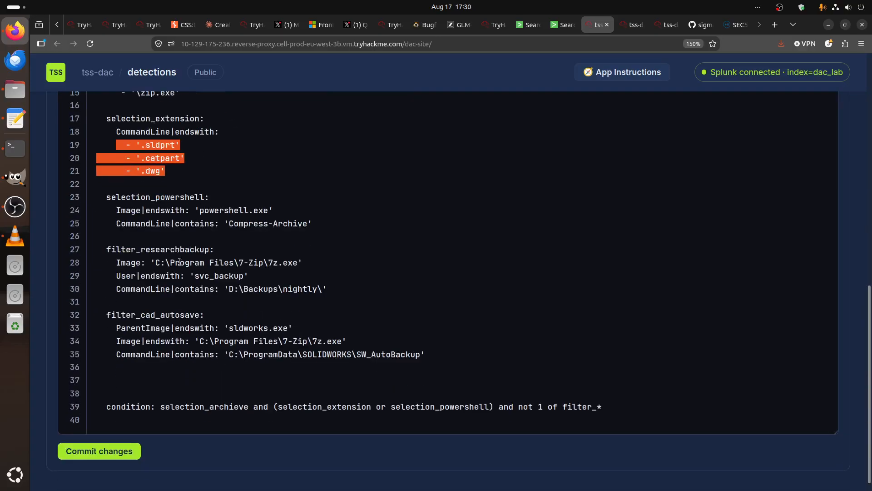
pyautogui.click(302, 316)
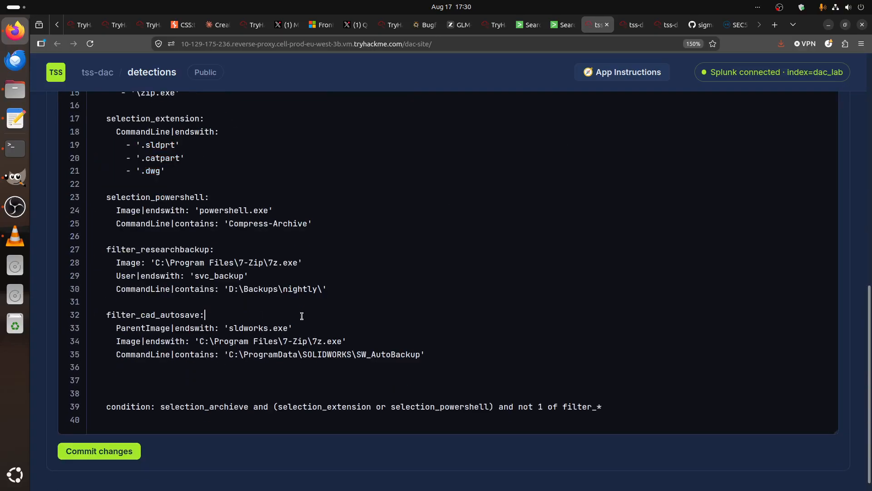
pyautogui.scroll(3, 302, 316)
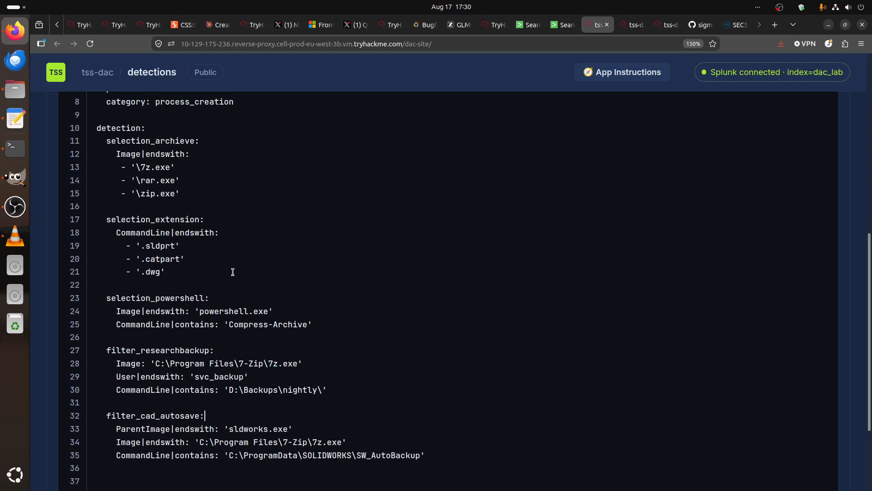
pyautogui.click(209, 194)
pyautogui.press('Return')
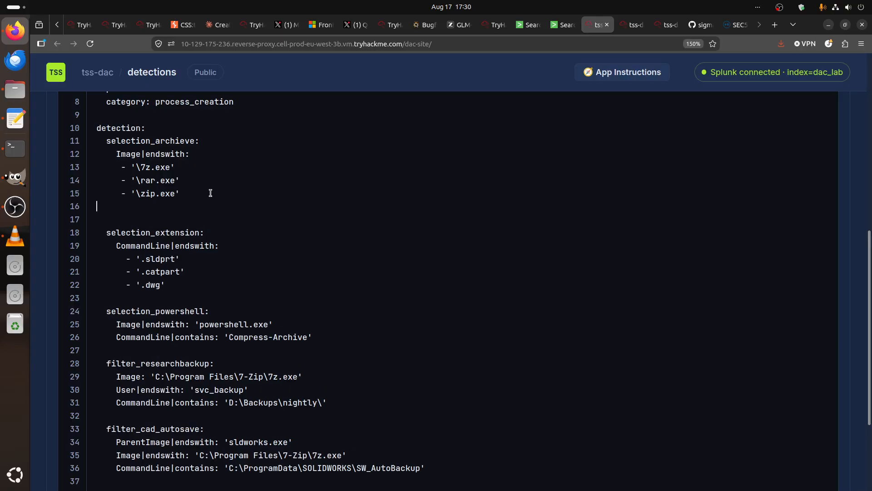
pyautogui.press('Return')
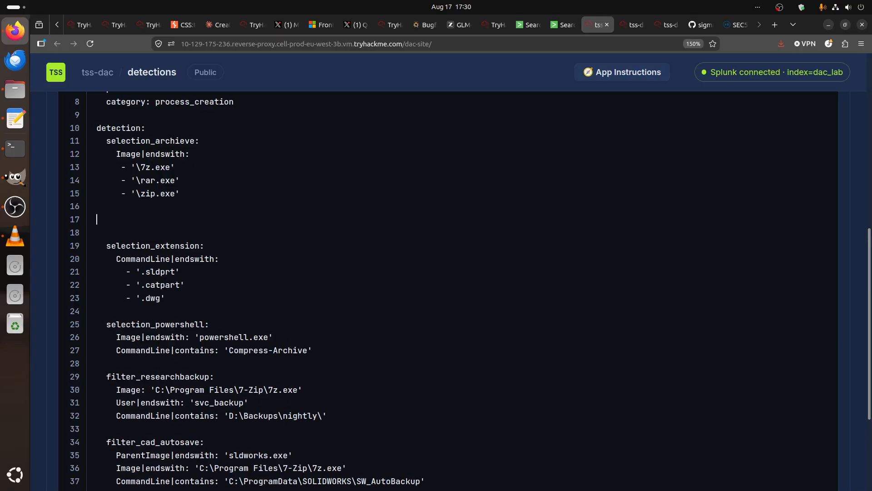
pyautogui.write('selection_rename_archi')
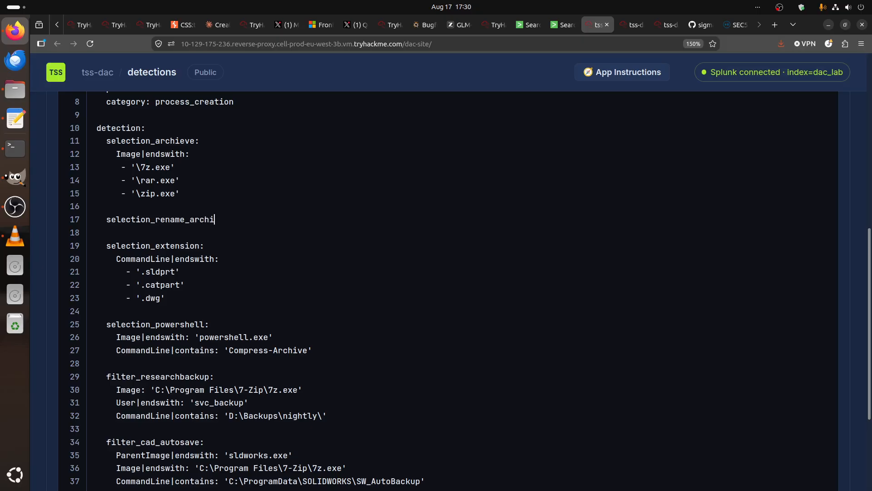
pyautogui.write('eve:')
pyautogui.press('Return')
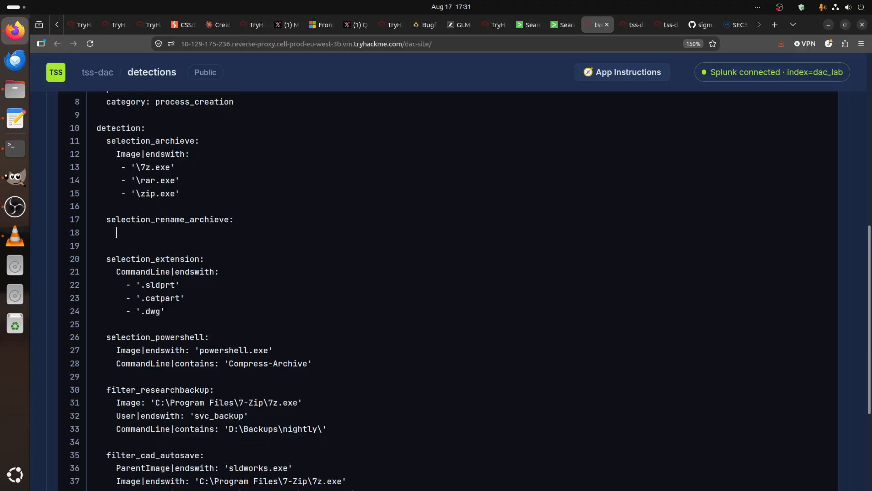
pyautogui.write('OriginalFileName:')
pyautogui.press('Return')
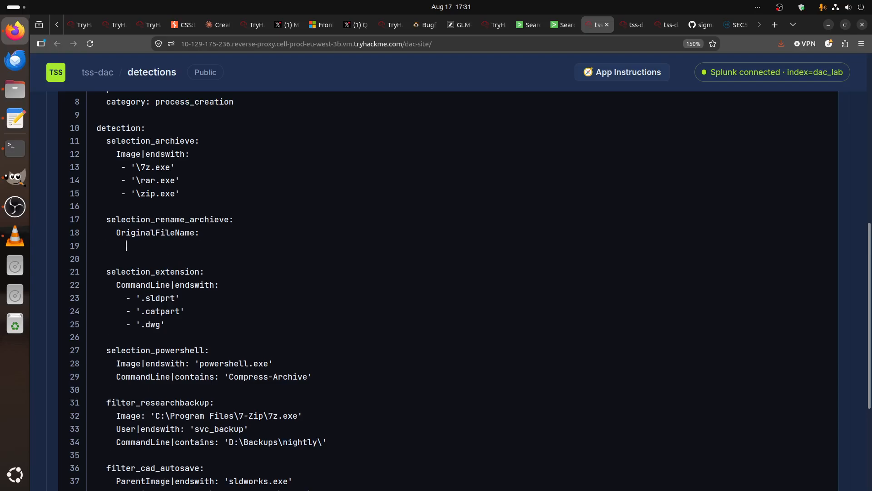
# List 'rar.exe', 'WinRAR.exe', 'Rar.exe' and '7z.exe' under OriginalFileName in selection_rename_archieve, leaving no extra line after the list
pyautogui.write('-')
pyautogui.write("'rar.exe'")
pyautogui.press('Return')
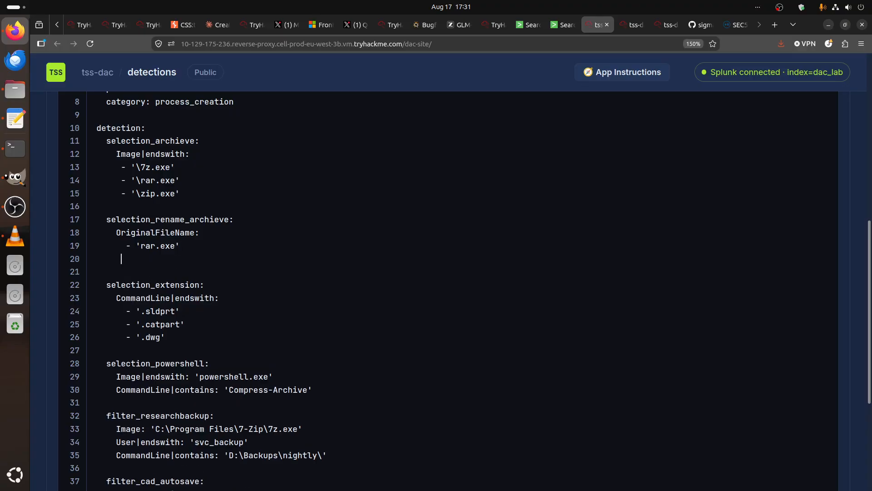
pyautogui.write("- 'WinRAR.exe")
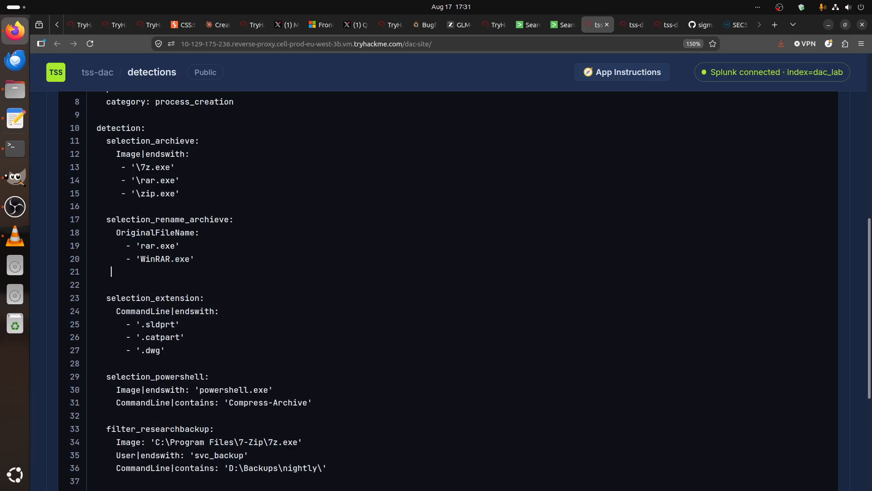
pyautogui.write("- 'Rar.exe'")
pyautogui.press('Return')
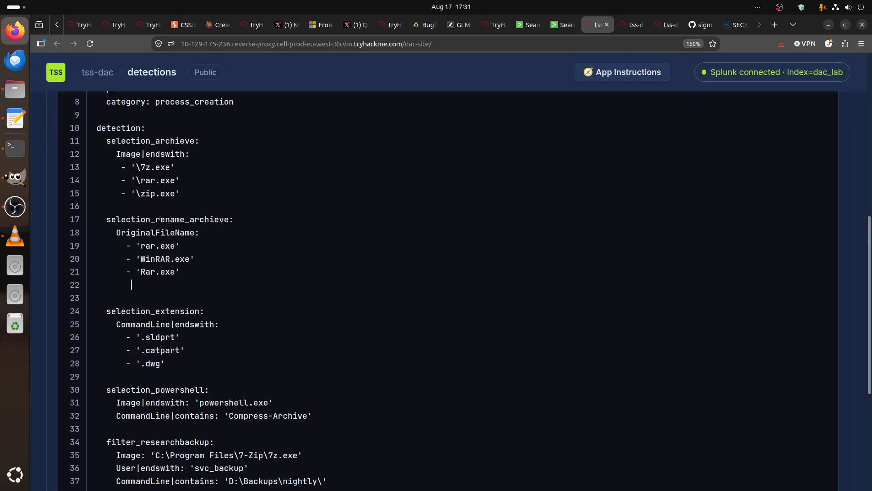
pyautogui.write("- '7z.exe'")
pyautogui.press('Return')
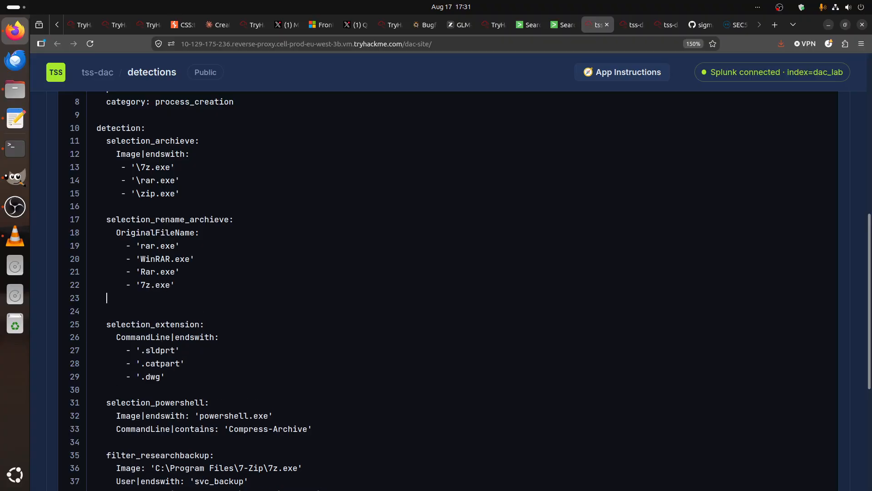
pyautogui.write('-')
pyautogui.press('BackSpace')
pyautogui.press('BackSpace')
pyautogui.press('BackSpace')
pyautogui.press('BackSpace')
pyautogui.press('BackSpace')
pyautogui.press('BackSpace')
pyautogui.press('BackSpace')
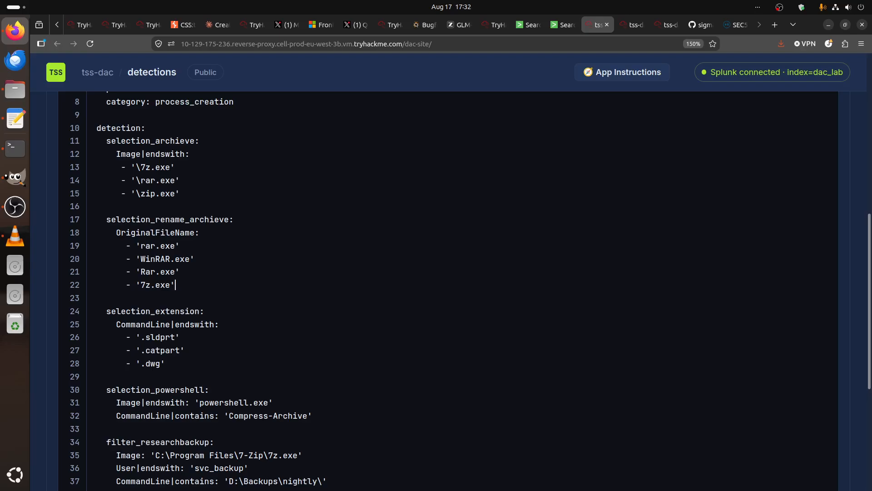
# Commit the rule with the renamed-archiver selection and run PR #5's checks again from its conversation
pyautogui.scroll(-1, 321, 316)
pyautogui.scroll(3, 174, 409)
pyautogui.scroll(-6, 174, 409)
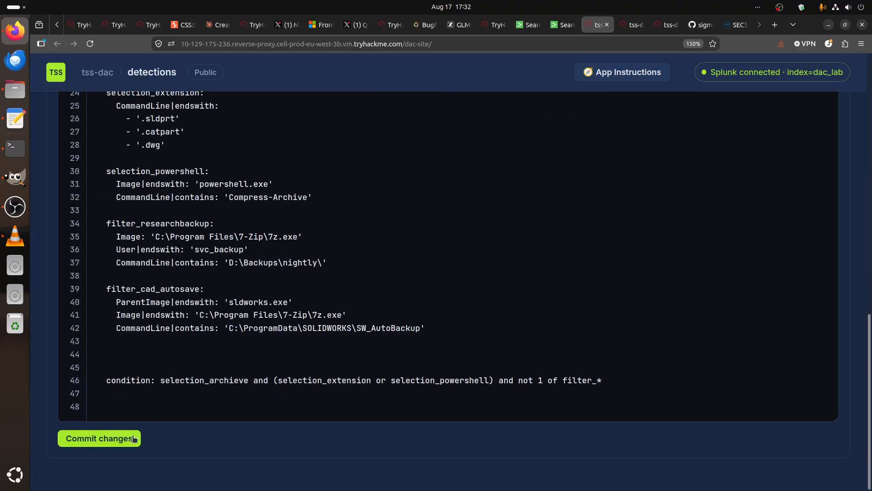
pyautogui.click(62, 439)
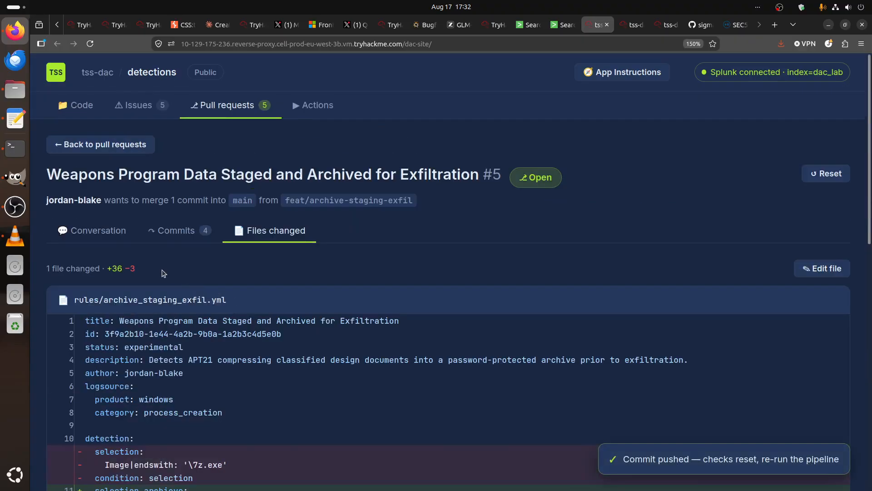
pyautogui.click(106, 231)
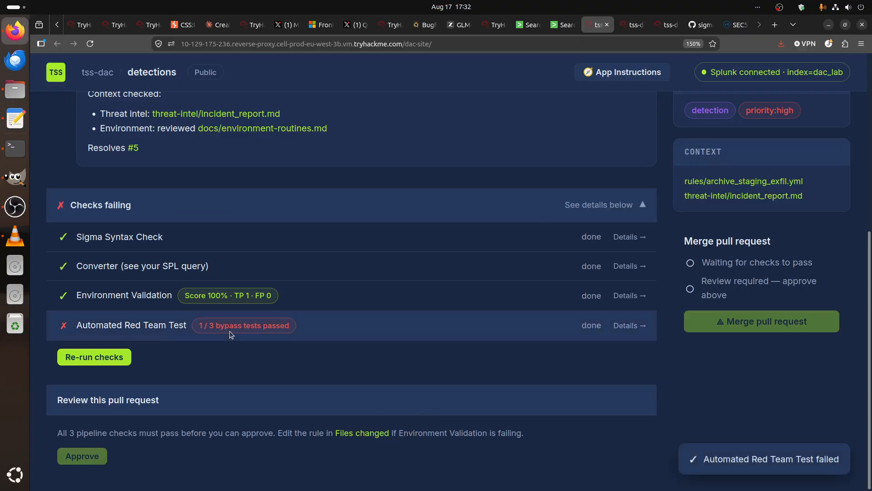
# Open the Automated Red Team Test details and read the log entries for the failed bypass attempts
pyautogui.click(230, 330)
pyautogui.scroll(-3, 536, 394)
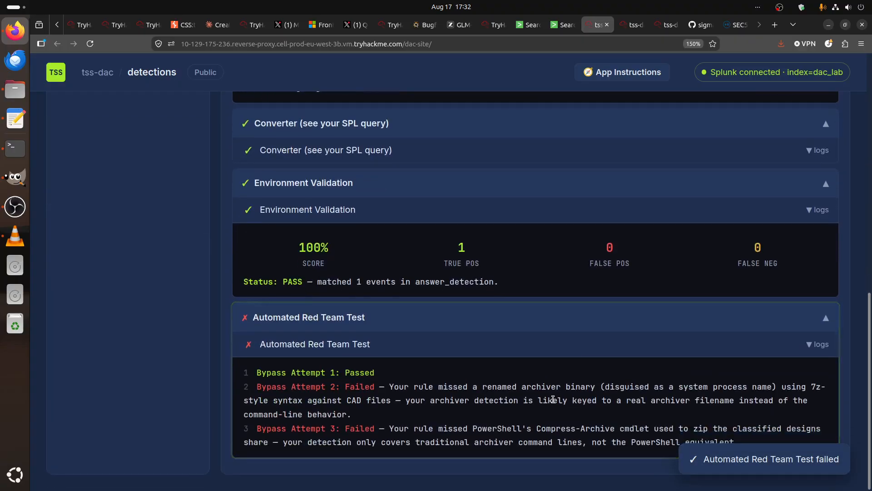
pyautogui.scroll(3, 553, 399)
pyautogui.scroll(-3, 553, 399)
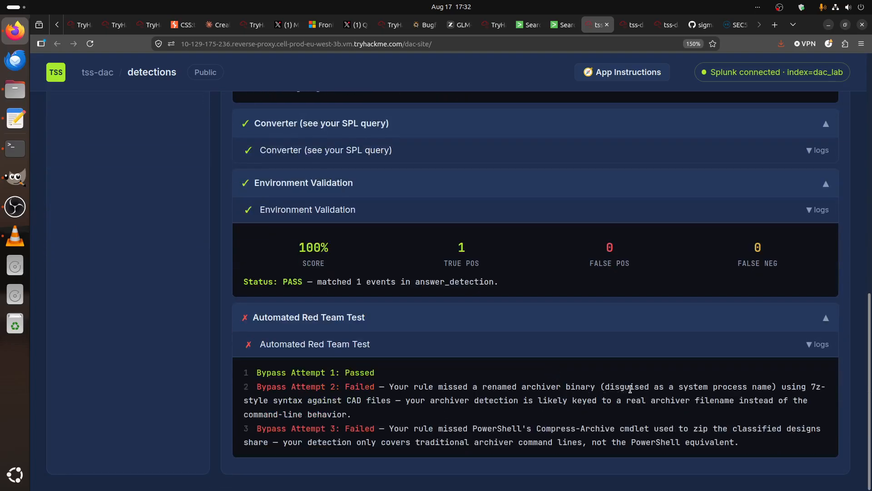
pyautogui.moveTo(767, 386); pyautogui.dragTo(666, 387)
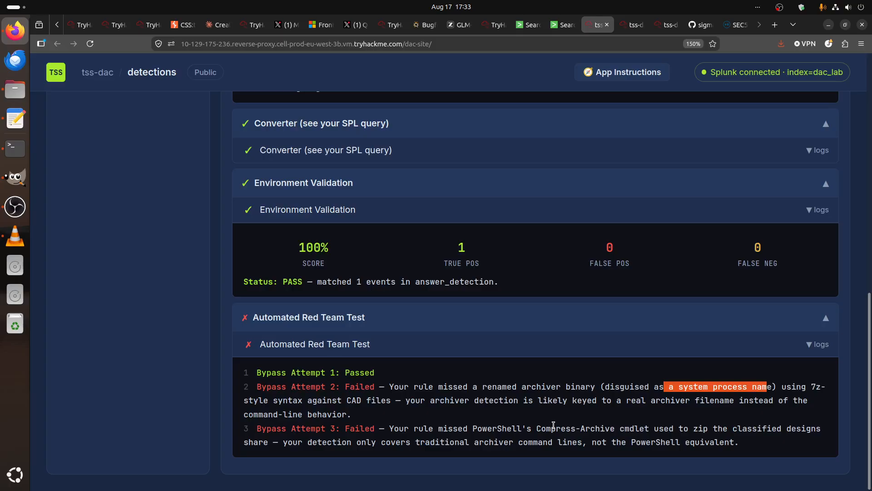
# Return to PR #5's changed files and reopen archive_staging_exfil.yml for editing
pyautogui.scroll(10, 229, 330)
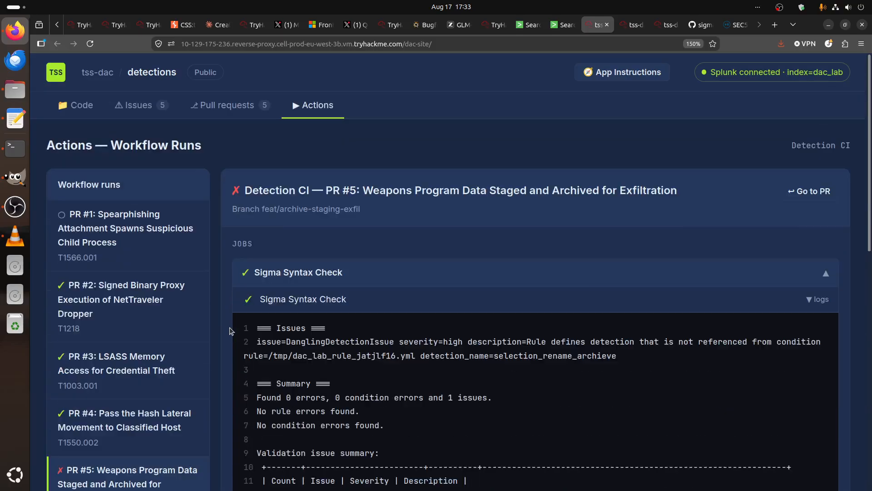
pyautogui.click(228, 105)
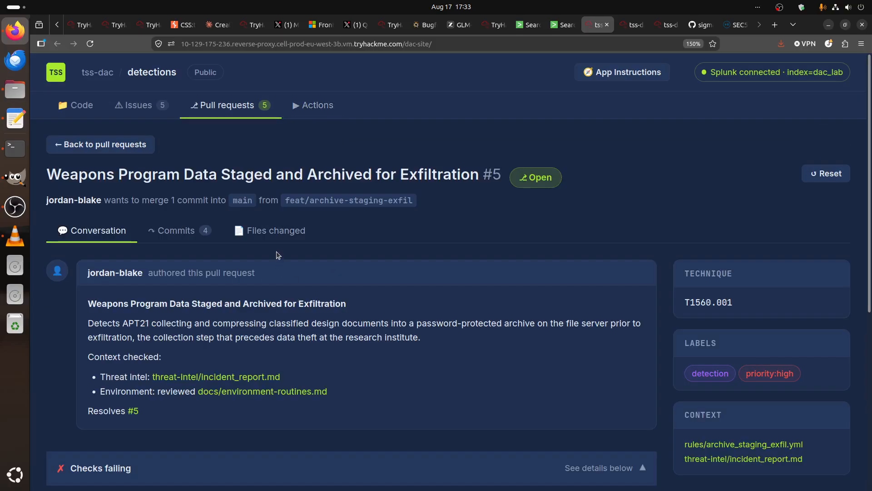
pyautogui.click(273, 230)
pyautogui.scroll(-3, 419, 352)
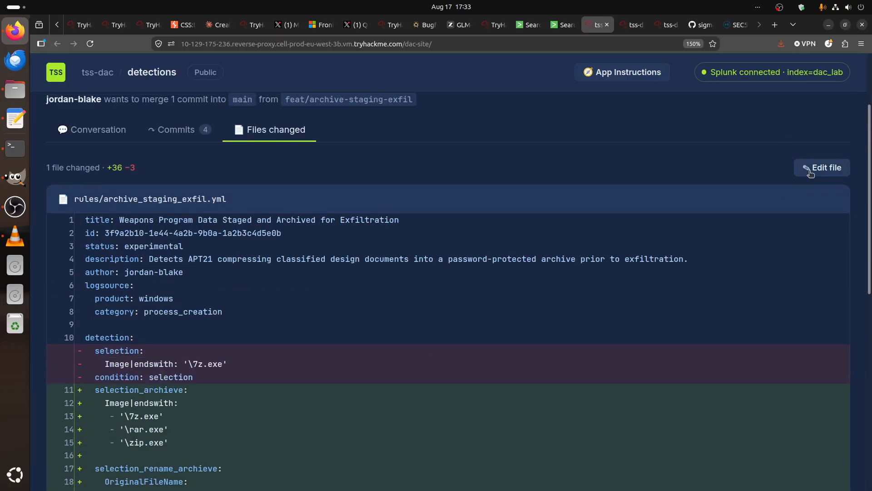
pyautogui.click(810, 169)
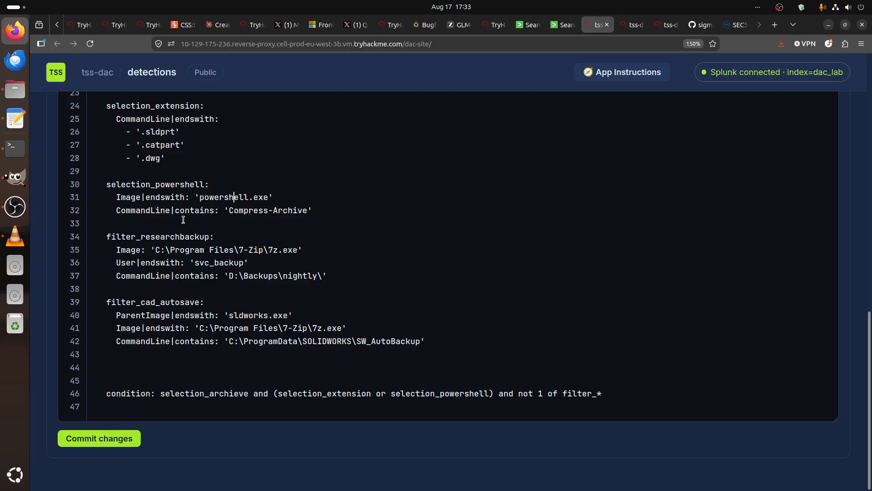
pyautogui.click(15, 207)
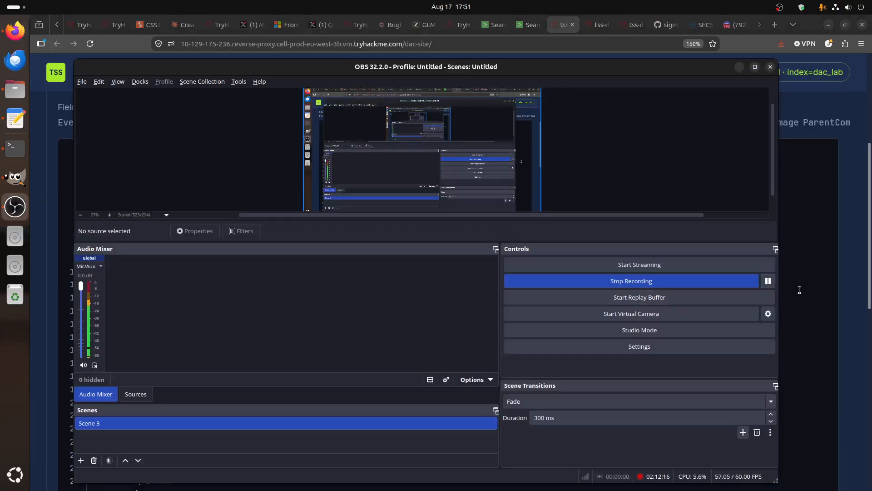
pyautogui.click(801, 291)
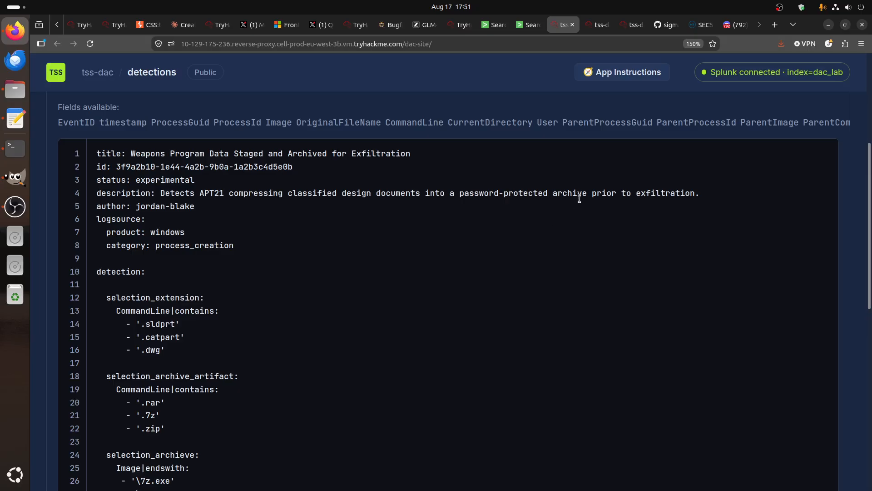
# Check the targeted CAD extensions in the incident report's Collection and Staging for Exfiltration section for PR #5
pyautogui.click(595, 27)
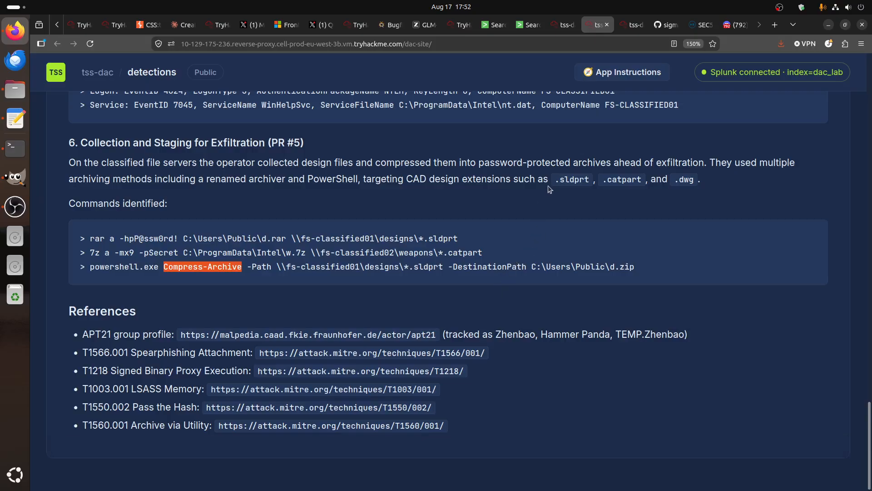
pyautogui.moveTo(553, 180); pyautogui.dragTo(697, 182)
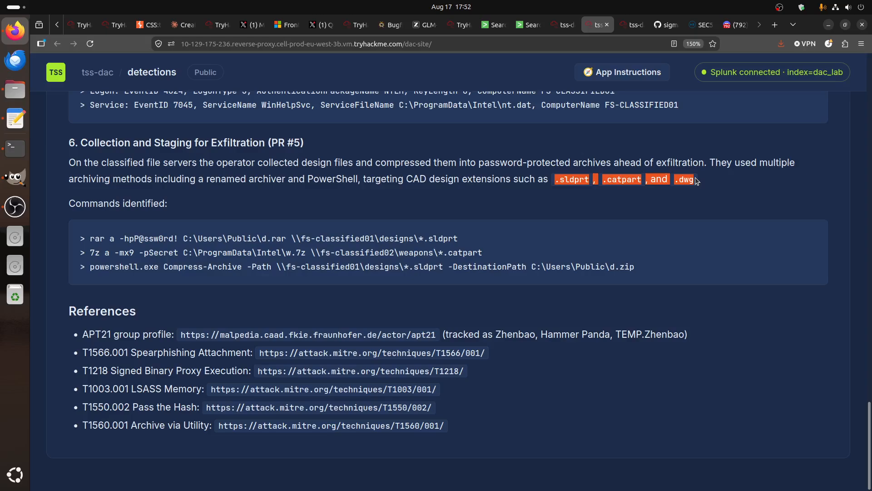
pyautogui.moveTo(555, 180); pyautogui.dragTo(613, 181)
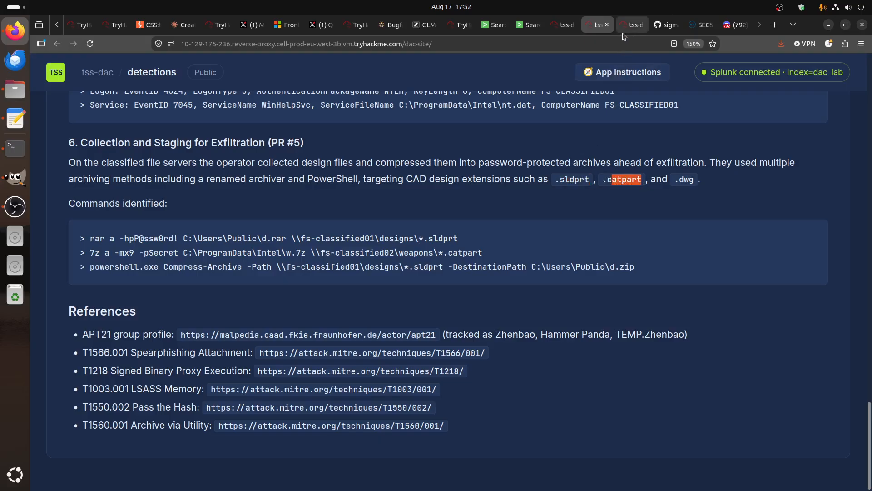
# Review the rule's condition together with its selection_extension and selection_archive_artifact blocks in the open file editor
pyautogui.click(558, 25)
pyautogui.scroll(3, 472, 287)
pyautogui.scroll(-10, 471, 287)
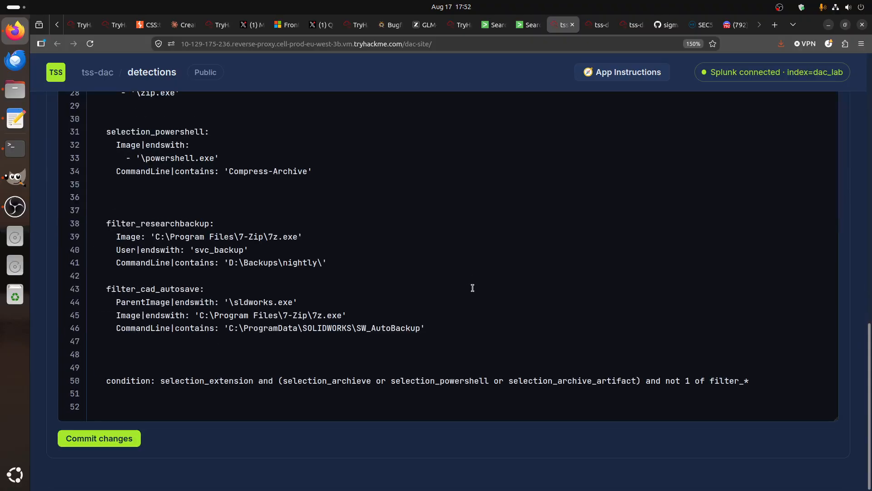
pyautogui.moveTo(161, 382); pyautogui.dragTo(253, 382)
pyautogui.scroll(10, 249, 360)
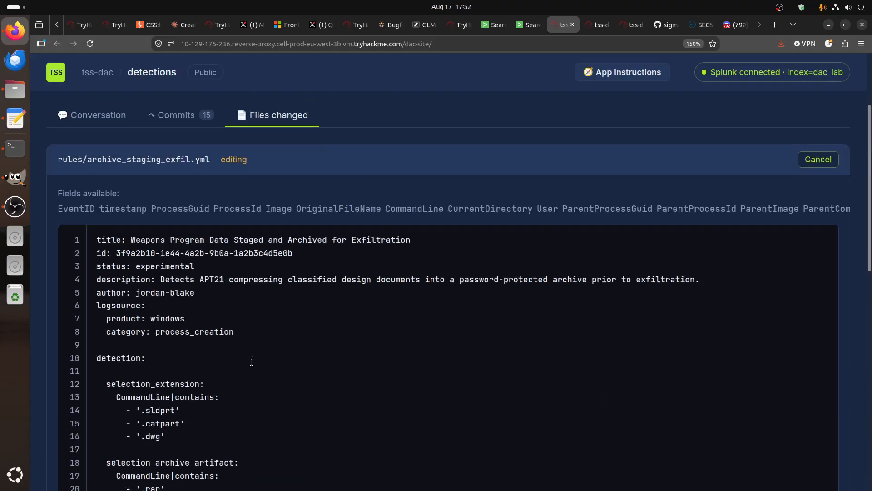
pyautogui.scroll(-4, 250, 360)
pyautogui.moveTo(167, 318); pyautogui.dragTo(126, 278)
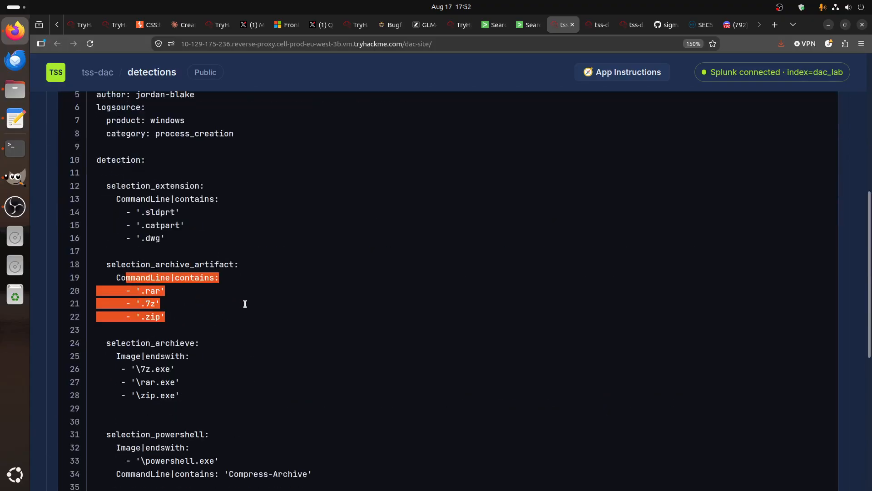
pyautogui.scroll(4, 253, 302)
pyautogui.scroll(-4, 185, 364)
pyautogui.click(166, 212)
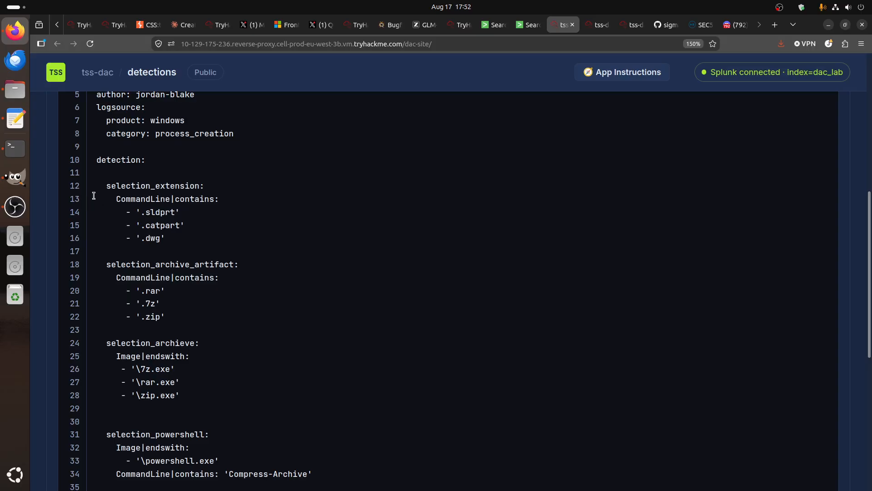
pyautogui.moveTo(94, 182); pyautogui.dragTo(200, 236)
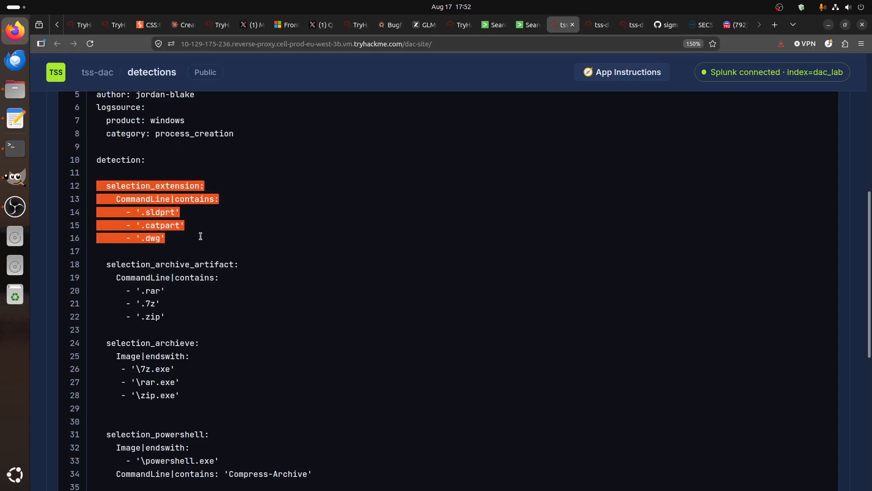
# Compare the rule's selection_extension block and its use in the condition with the CAD extensions in the incident report's PR #5 section
pyautogui.click(160, 224)
pyautogui.click(599, 26)
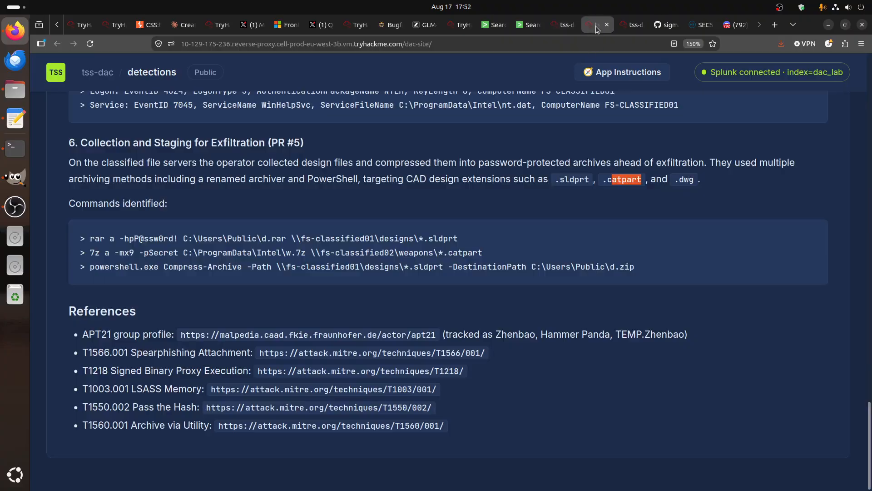
pyautogui.moveTo(700, 181); pyautogui.dragTo(546, 187)
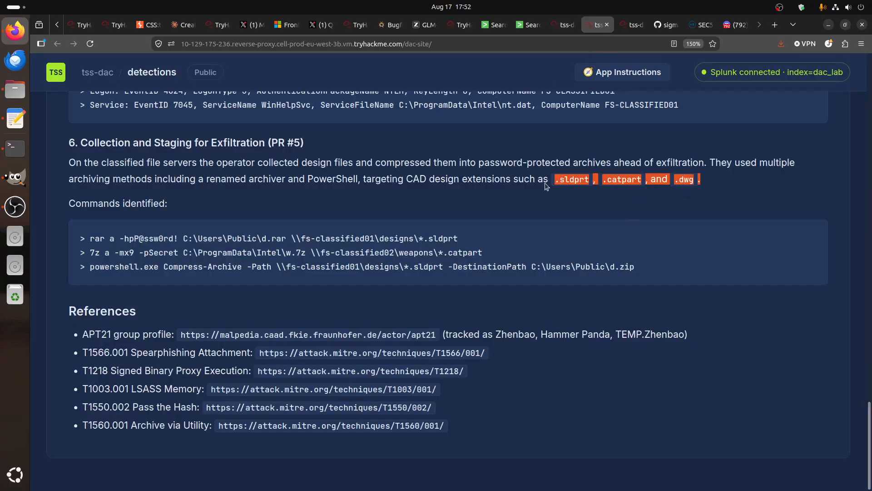
pyautogui.click(564, 25)
pyautogui.moveTo(151, 171); pyautogui.dragTo(223, 233)
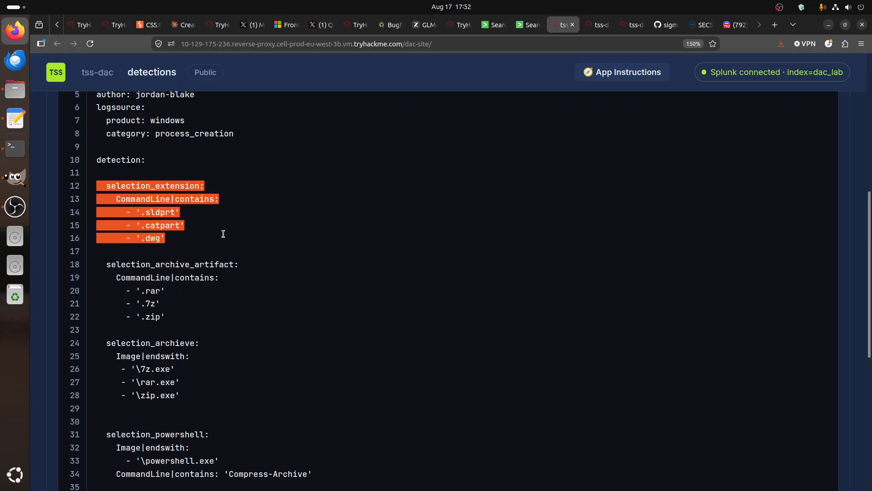
pyautogui.scroll(-5, 223, 234)
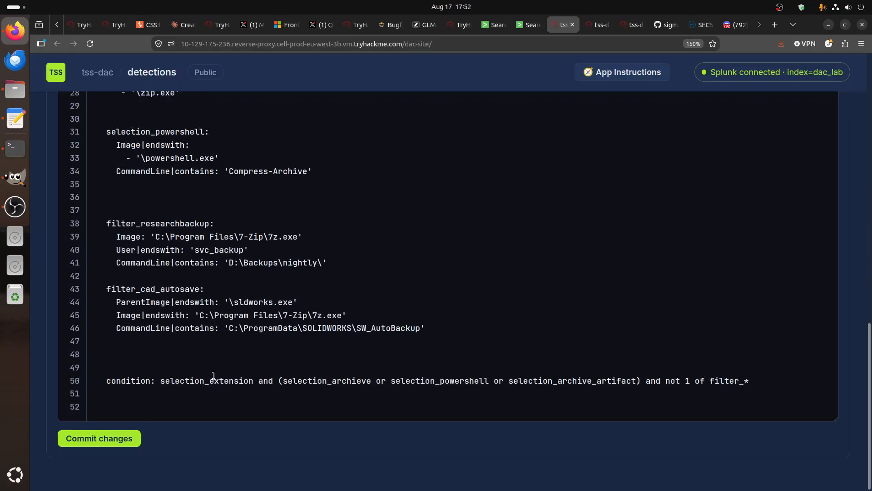
pyautogui.moveTo(253, 382); pyautogui.dragTo(156, 382)
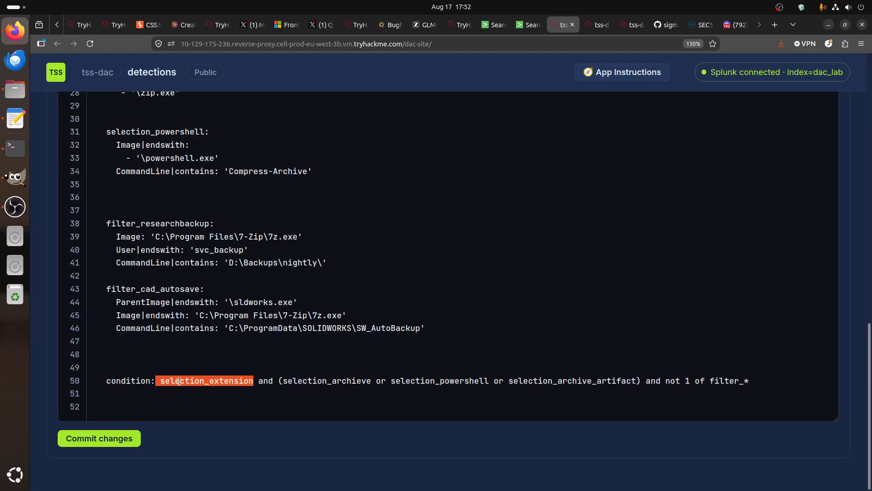
# Review the CAD extensions in selection_extension and the archive extensions in selection_archive_artifact
pyautogui.scroll(8, 185, 373)
pyautogui.moveTo(201, 273); pyautogui.dragTo(251, 335)
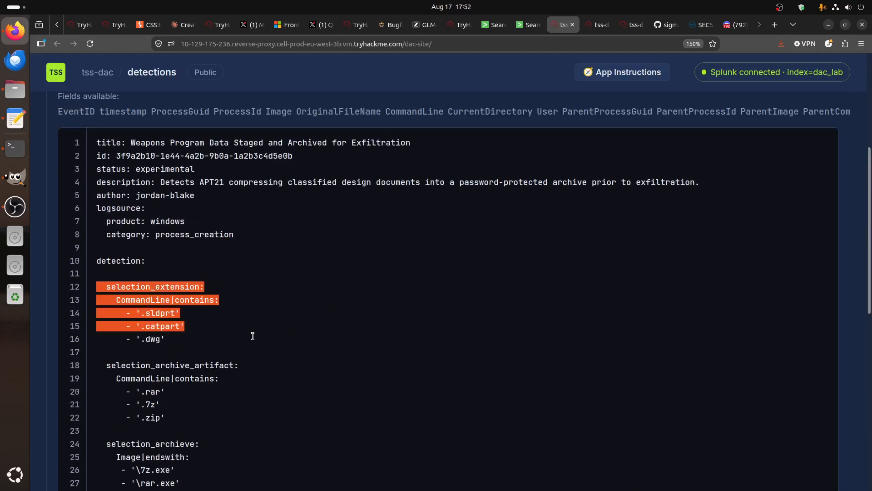
pyautogui.scroll(-2, 273, 338)
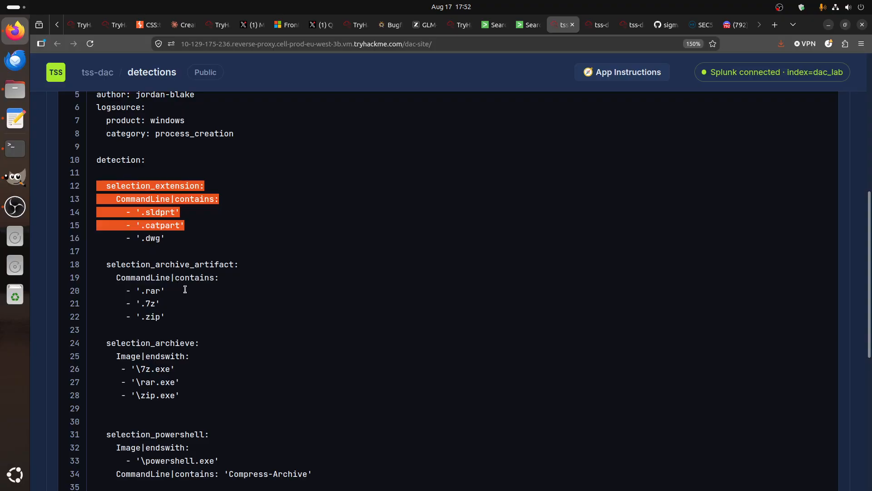
pyautogui.moveTo(167, 250); pyautogui.dragTo(231, 313)
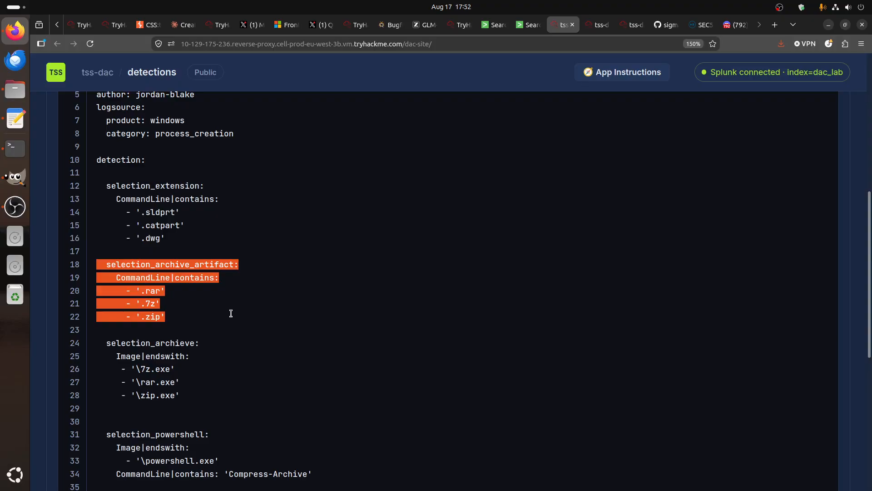
pyautogui.click(230, 313)
pyautogui.click(146, 291)
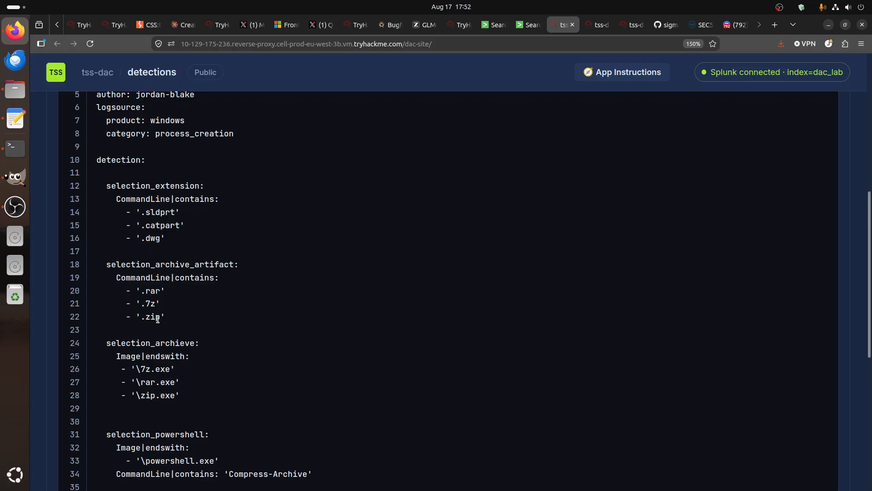
pyautogui.scroll(-3, 158, 319)
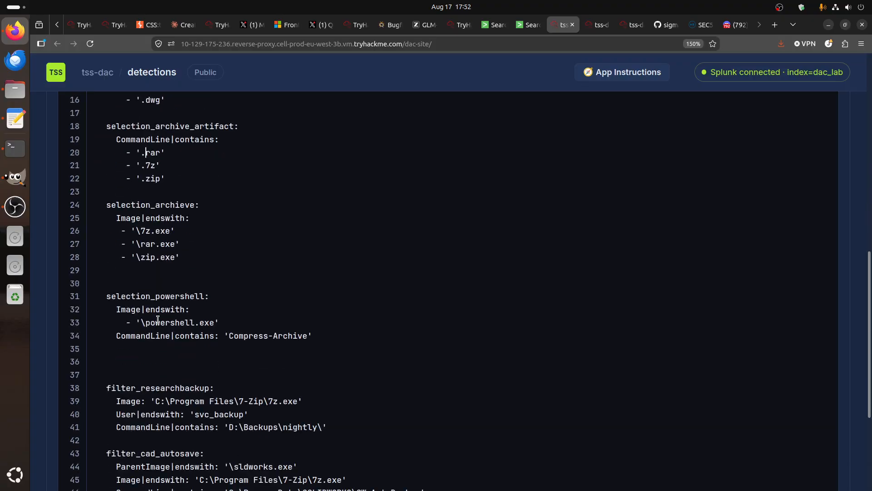
# Compare the rar command identified in the incident report with the extensions listed in selection_archive_artifact
pyautogui.hotkey('ctrl', 'Tab')
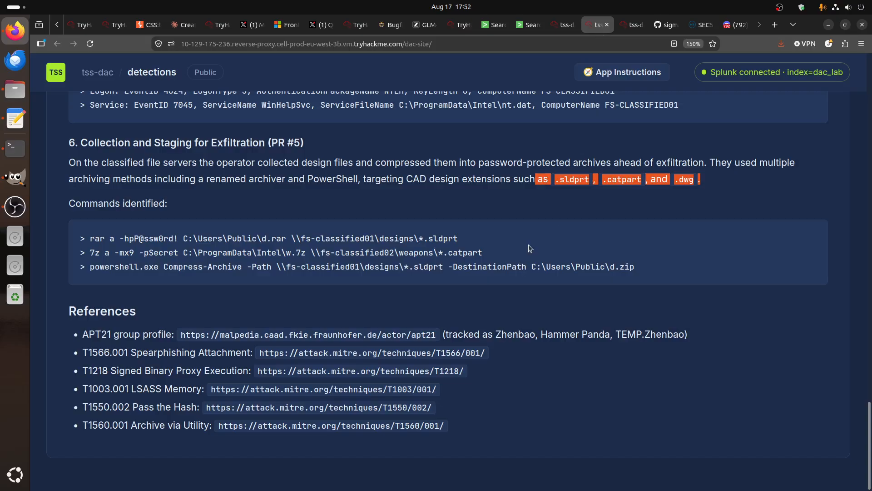
pyautogui.moveTo(101, 241); pyautogui.dragTo(96, 238)
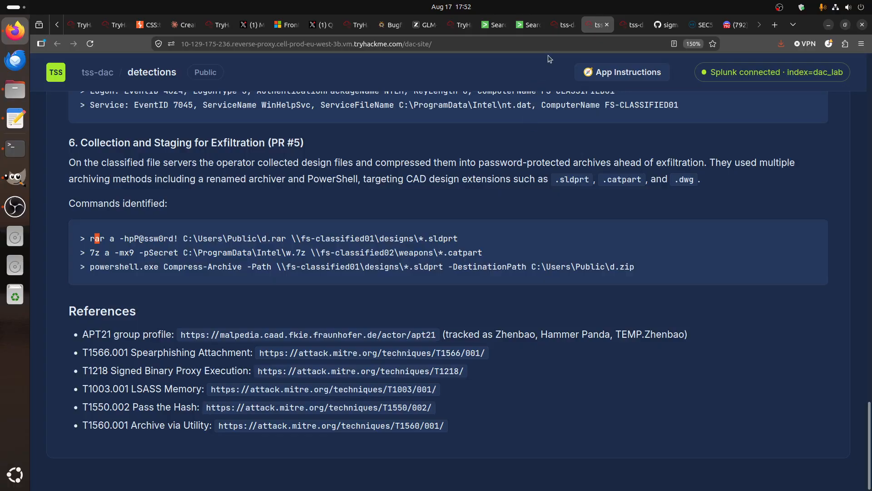
pyautogui.click(565, 27)
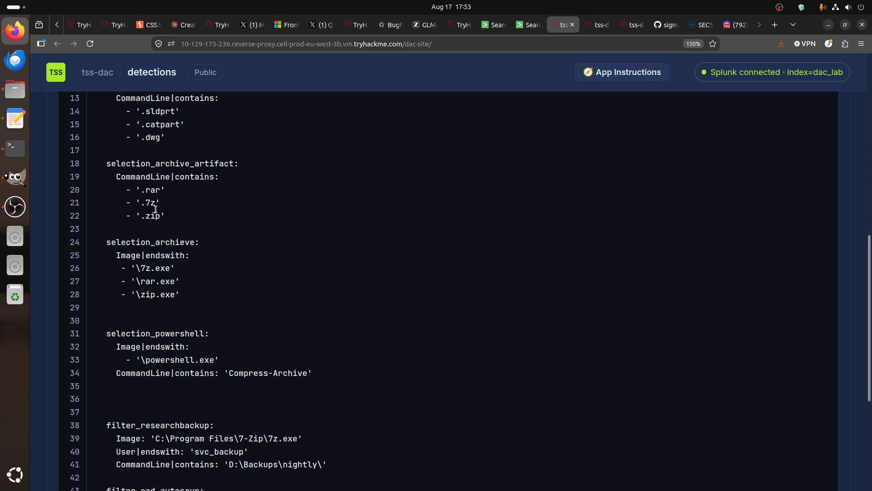
pyautogui.click(141, 190)
pyautogui.moveTo(162, 189); pyautogui.dragTo(169, 219)
pyautogui.scroll(3, 339, 250)
pyautogui.scroll(-5, 340, 251)
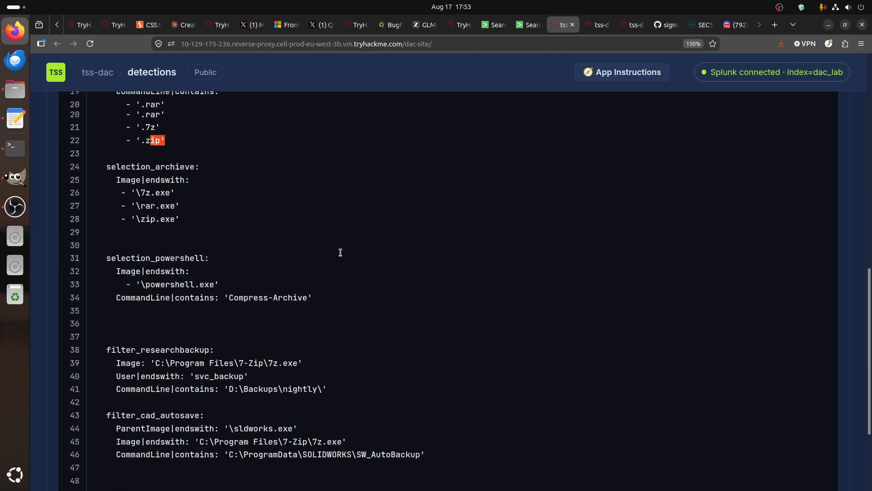
# Examine the selection_archieve and selection_powershell blocks, including the selection_extension term in the rule's condition
pyautogui.moveTo(176, 167); pyautogui.dragTo(135, 167)
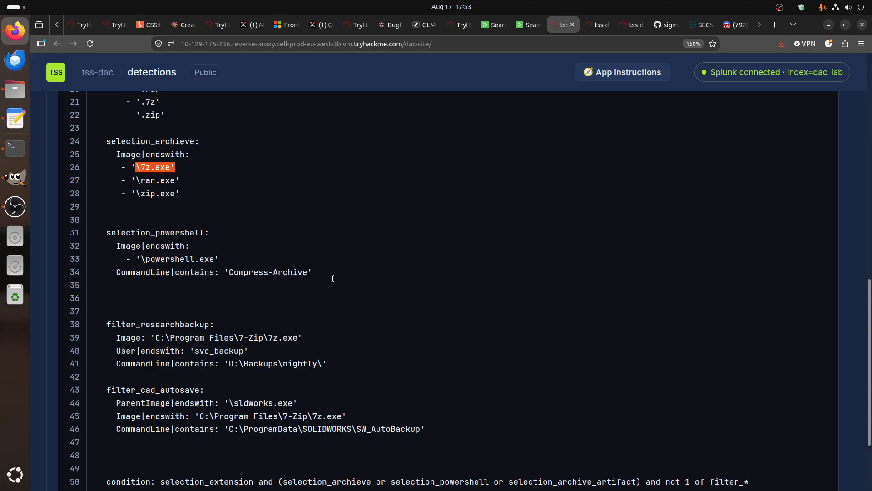
pyautogui.moveTo(333, 278); pyautogui.dragTo(101, 235)
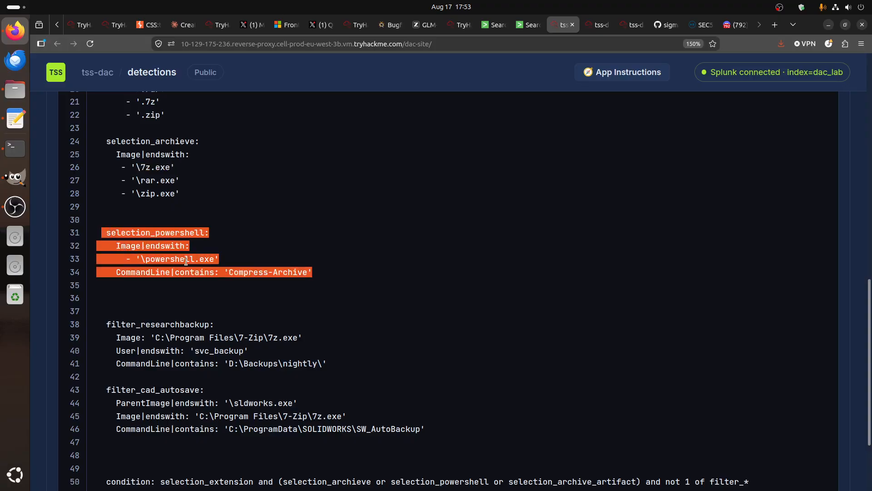
pyautogui.scroll(5, 189, 301)
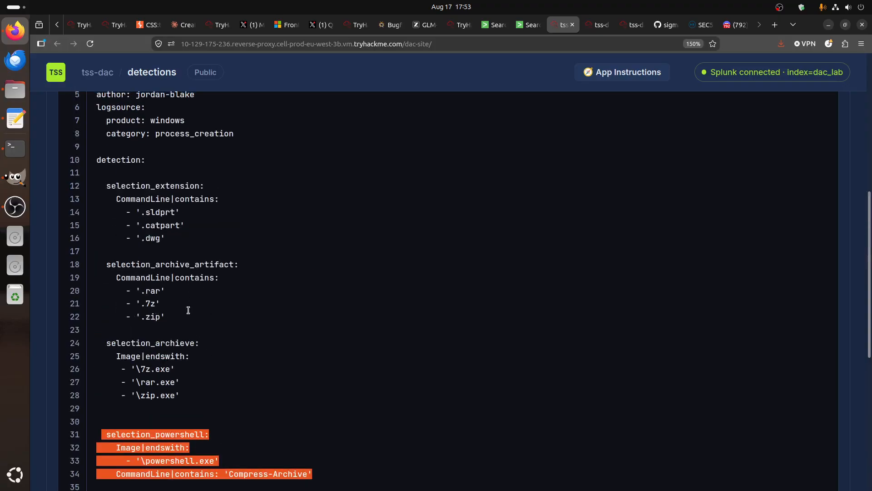
pyautogui.moveTo(190, 391); pyautogui.dragTo(120, 343)
pyautogui.scroll(-8, 338, 335)
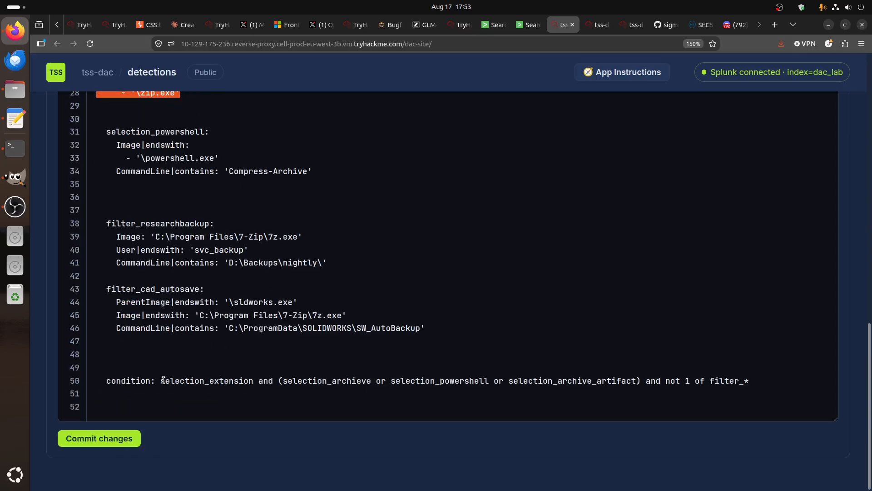
pyautogui.moveTo(162, 381); pyautogui.dragTo(245, 382)
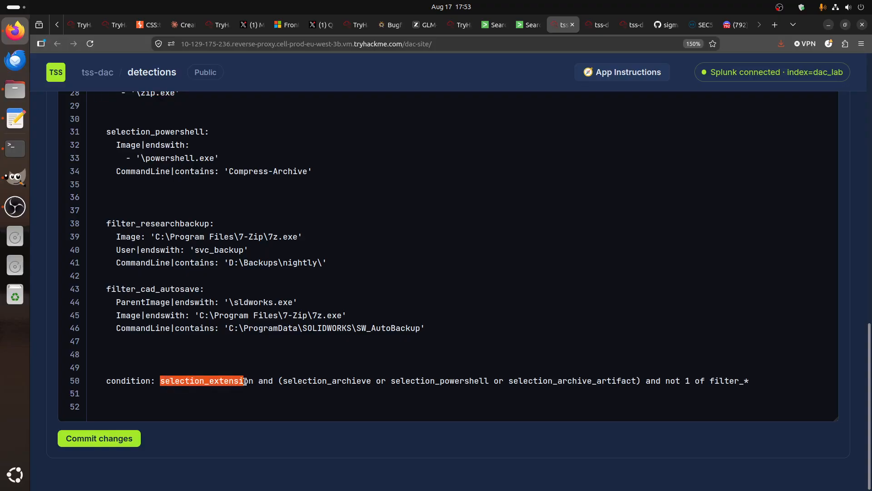
# Recheck the incident report's CAD extensions and its identified rar, 7z and powershell.exe commands for PR #5
pyautogui.hotkey('ctrl', 'Tab')
pyautogui.moveTo(556, 182); pyautogui.dragTo(704, 181)
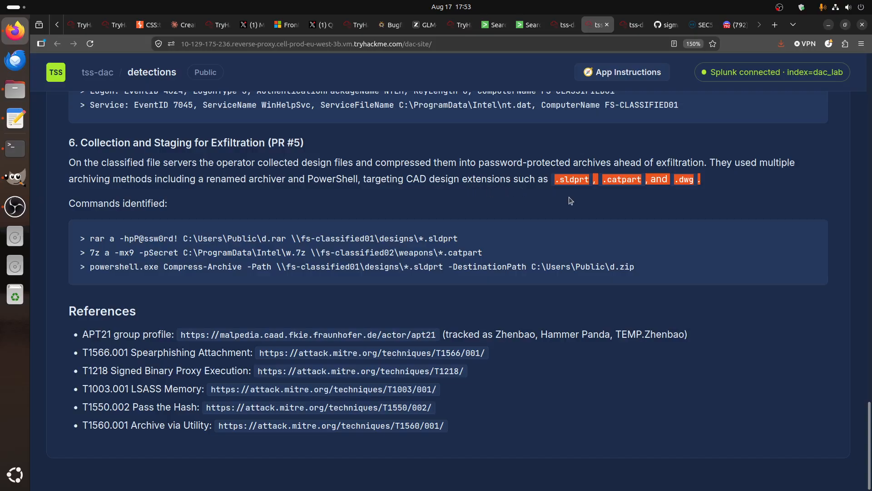
pyautogui.moveTo(695, 179); pyautogui.dragTo(559, 176)
pyautogui.moveTo(105, 238); pyautogui.dragTo(87, 251)
pyautogui.moveTo(138, 267); pyautogui.dragTo(104, 267)
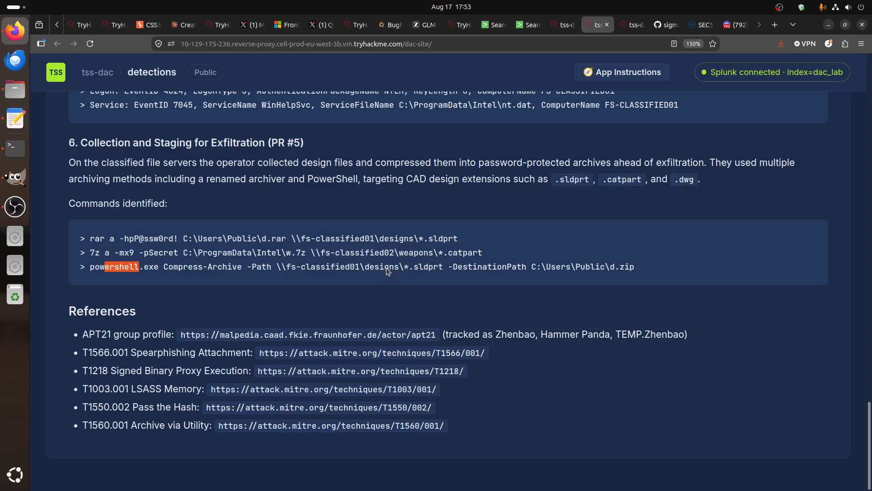
# Return to the rule editor and check the condition's selection_archieve, selection_powershell and selection_archive_artifact terms
pyautogui.click(560, 24)
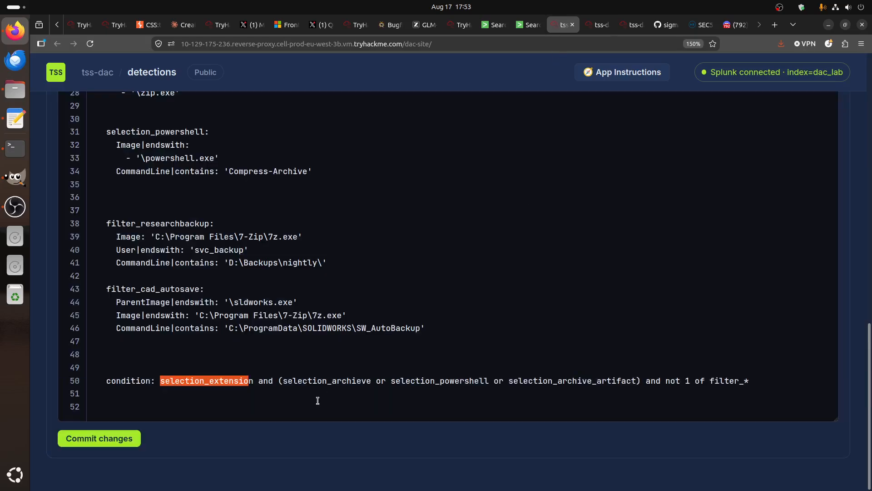
pyautogui.moveTo(292, 381); pyautogui.dragTo(353, 381)
pyautogui.moveTo(409, 381); pyautogui.dragTo(474, 381)
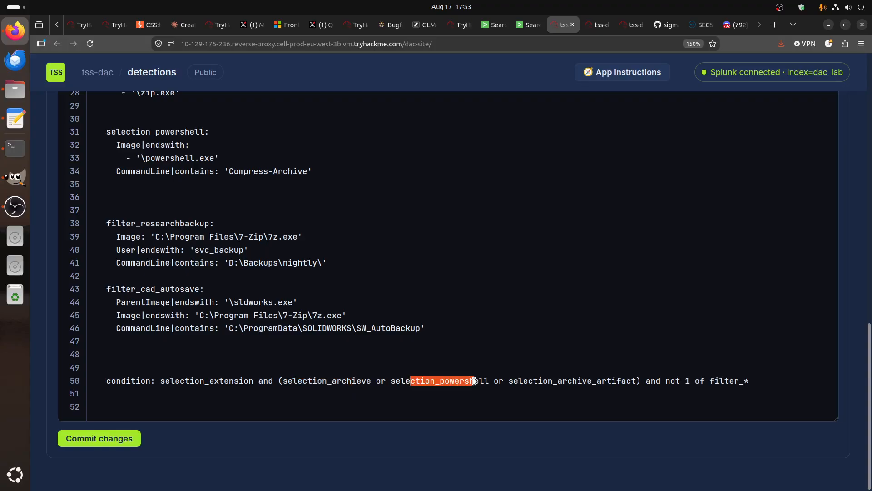
pyautogui.moveTo(545, 381); pyautogui.dragTo(591, 381)
# Read through the rule's selection blocks and the filter_researchbackup and filter_cad_autosave filters
pyautogui.scroll(6, 590, 381)
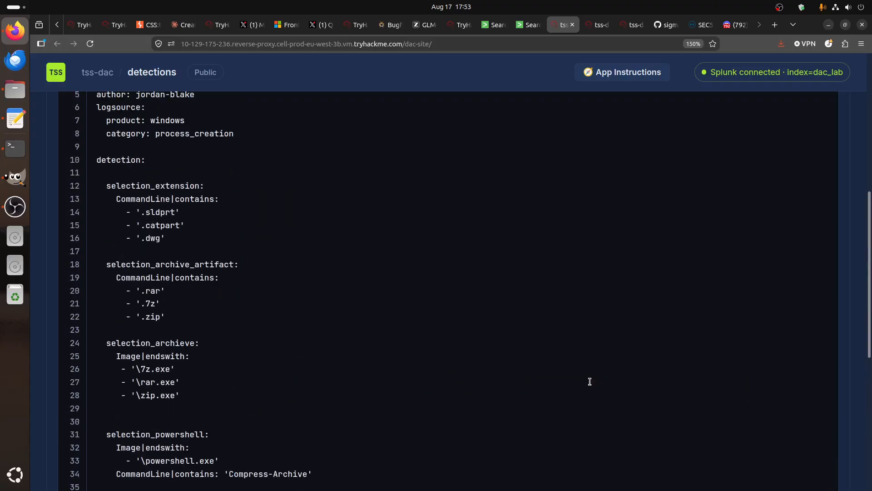
pyautogui.moveTo(207, 181); pyautogui.dragTo(247, 239)
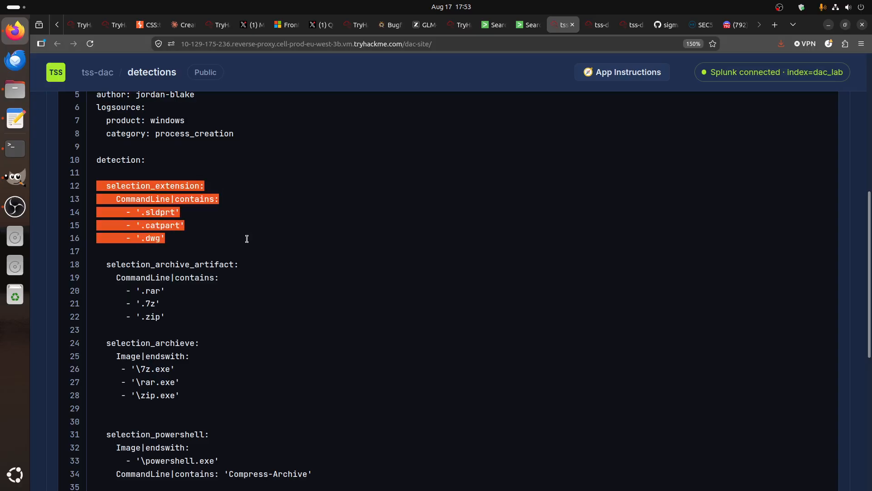
pyautogui.scroll(-4, 270, 243)
pyautogui.moveTo(171, 164); pyautogui.dragTo(232, 297)
pyautogui.moveTo(205, 321); pyautogui.dragTo(383, 388)
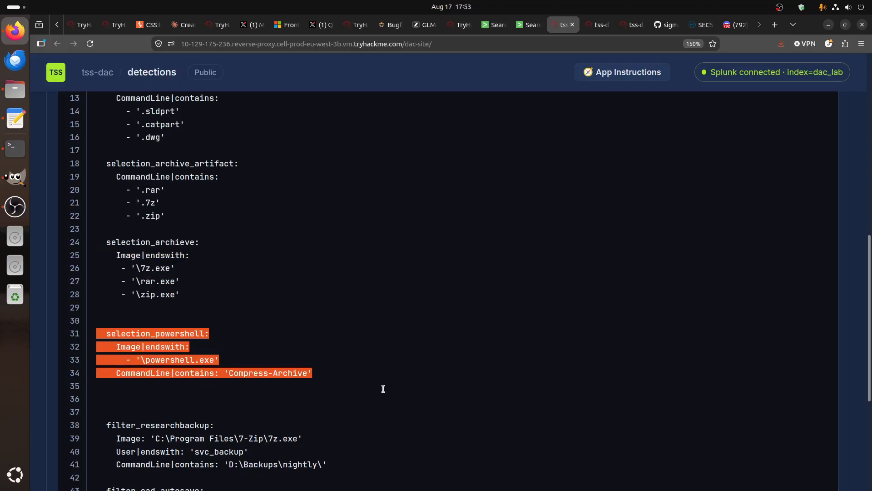
pyautogui.scroll(-5, 383, 388)
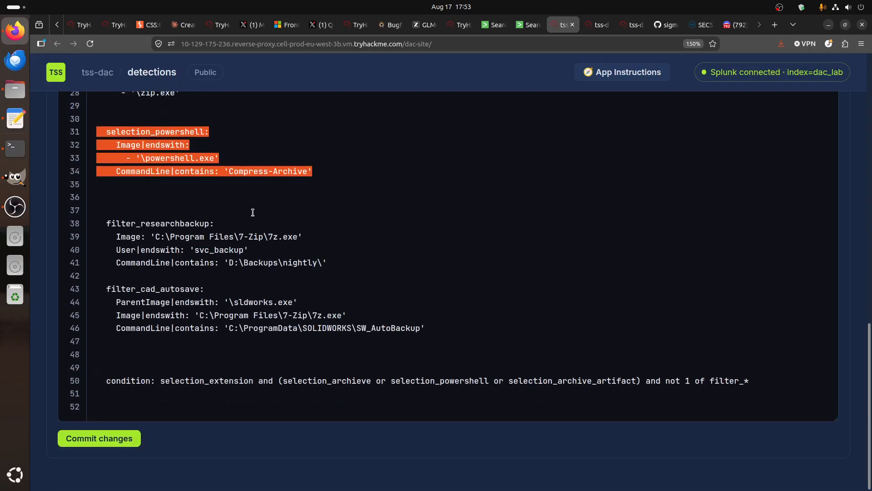
pyautogui.moveTo(252, 212); pyautogui.dragTo(429, 327)
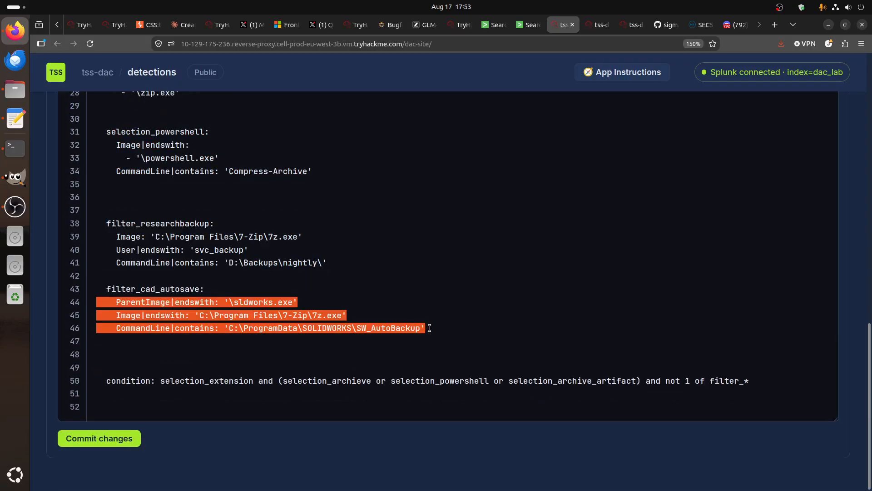
# Check the backup job and CAD autosave entries in the list of legitimate activity against the rule's filters
pyautogui.click(629, 26)
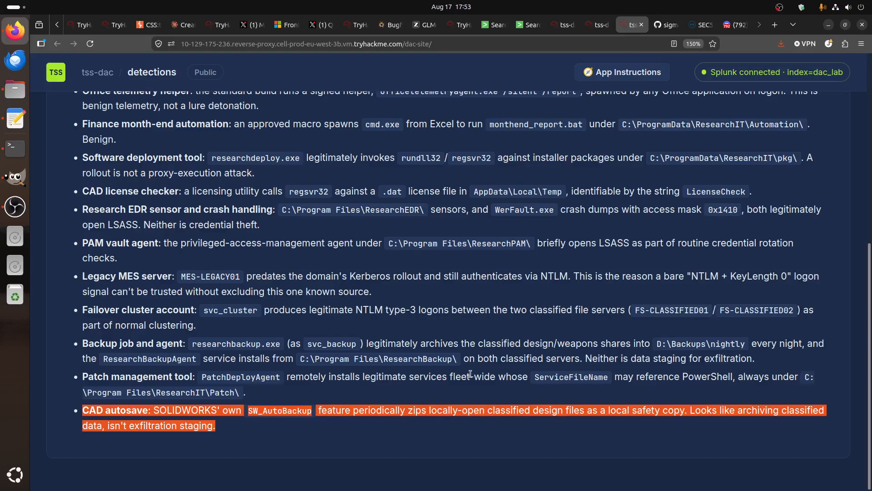
pyautogui.moveTo(288, 368); pyautogui.dragTo(340, 437)
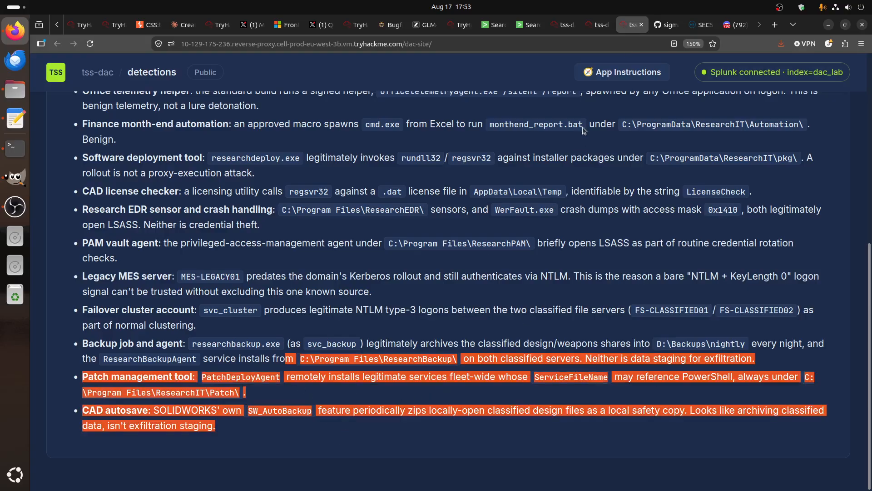
pyautogui.click(563, 25)
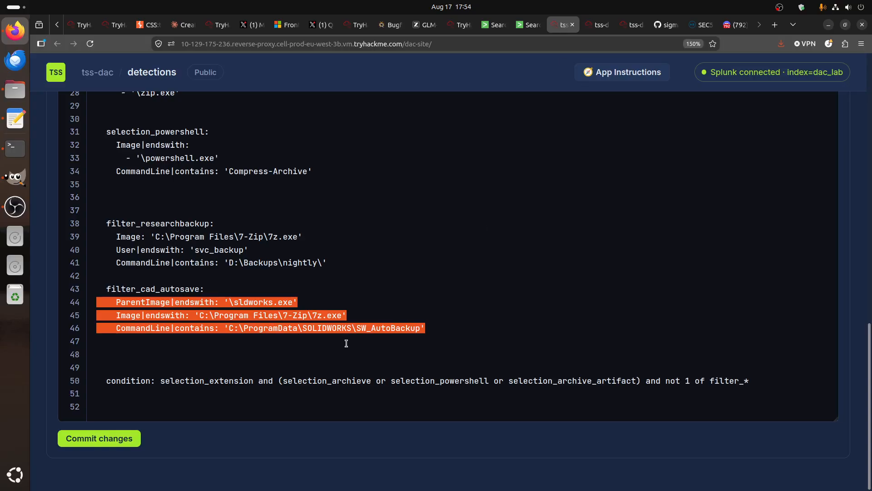
# Re-read the rule from the top, covering selection_extension, selection_archive_artifact and selection_archieve
pyautogui.scroll(10, 317, 340)
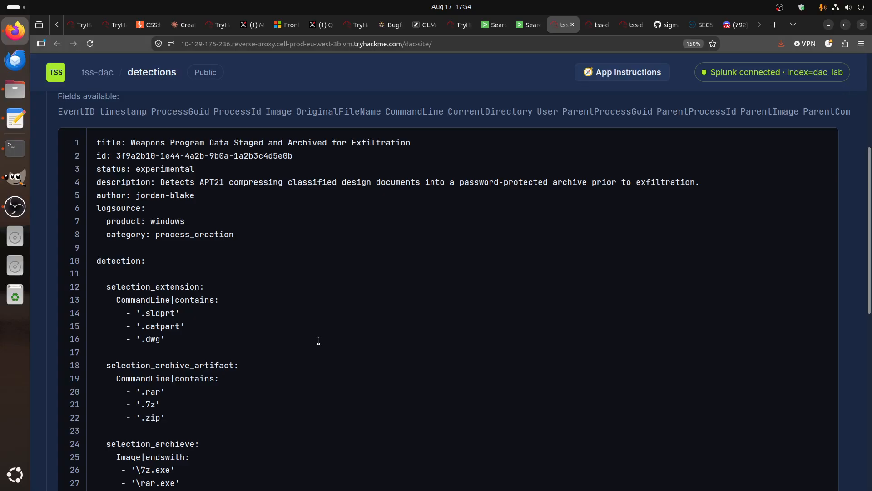
pyautogui.moveTo(198, 280); pyautogui.dragTo(243, 340)
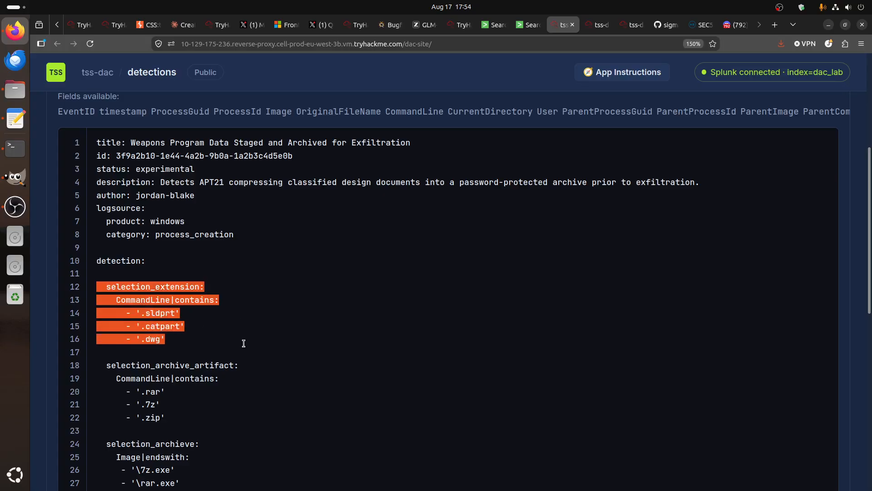
pyautogui.scroll(-2, 248, 345)
pyautogui.moveTo(250, 252); pyautogui.dragTo(271, 318)
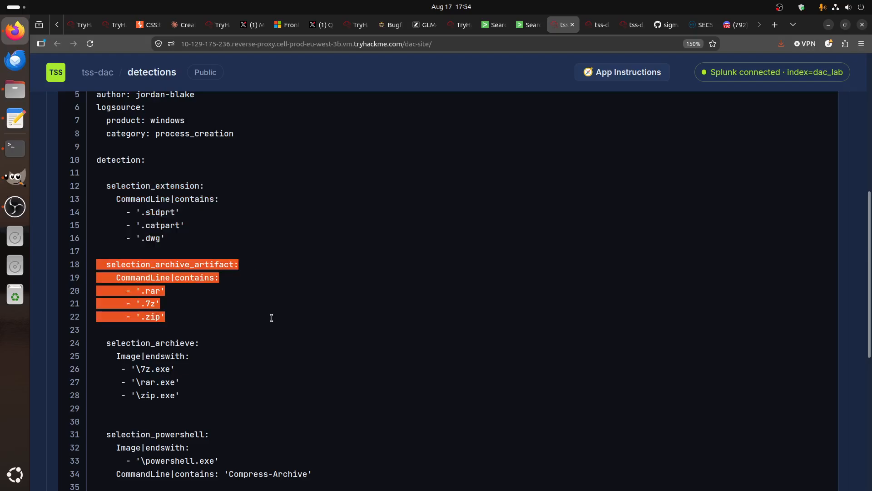
pyautogui.scroll(-2, 225, 296)
pyautogui.moveTo(214, 228); pyautogui.dragTo(247, 294)
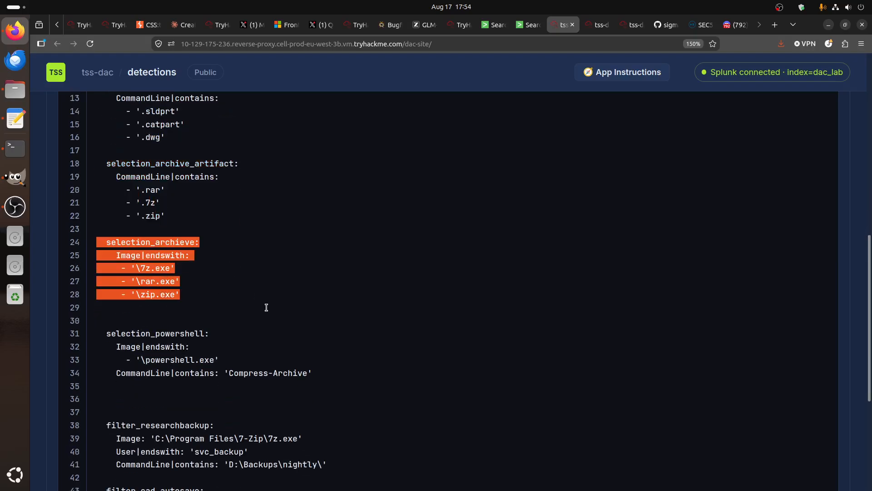
# Check the rule's selection_powershell block with its Compress-Archive term, plus the filter_researchbackup and filter_cad_autosave filters
pyautogui.scroll(-2, 266, 307)
pyautogui.moveTo(253, 212); pyautogui.dragTo(353, 270)
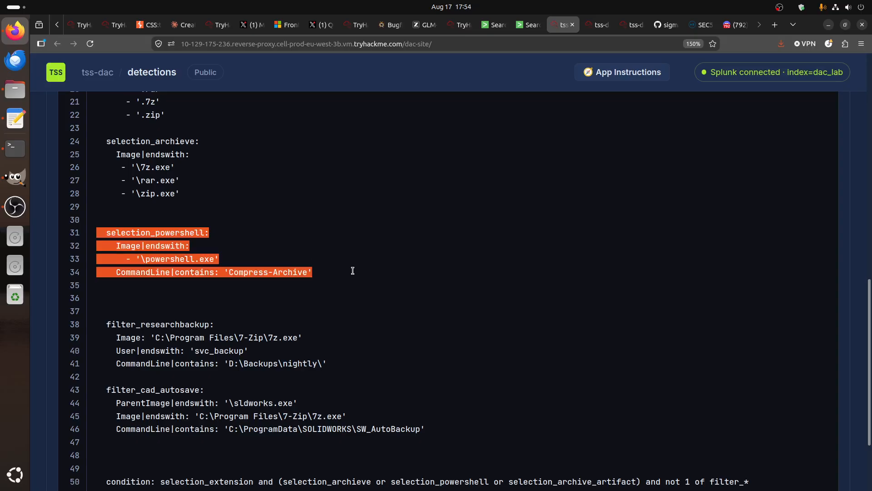
pyautogui.click(292, 285)
pyautogui.moveTo(229, 273); pyautogui.dragTo(296, 275)
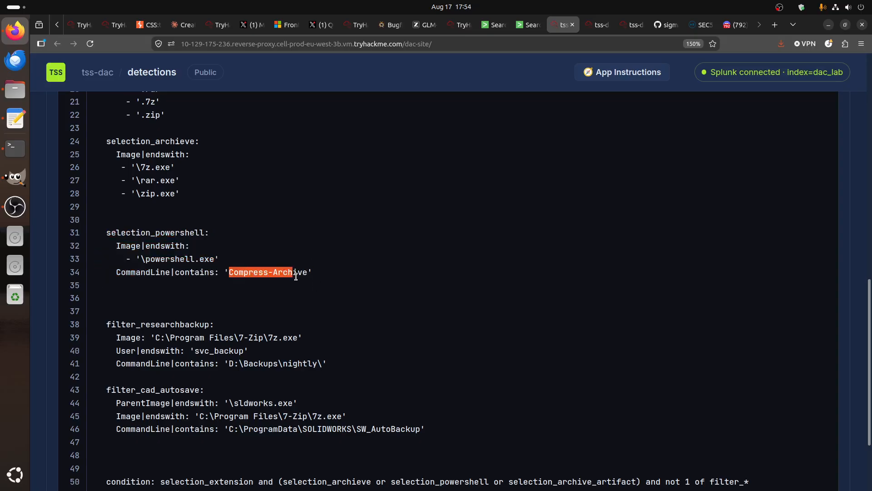
pyautogui.click(325, 313)
pyautogui.moveTo(182, 295); pyautogui.dragTo(455, 451)
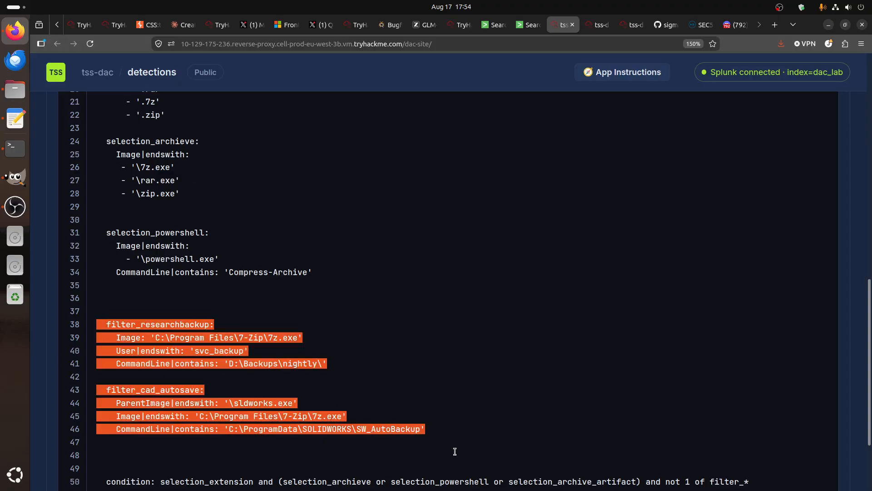
pyautogui.click(453, 449)
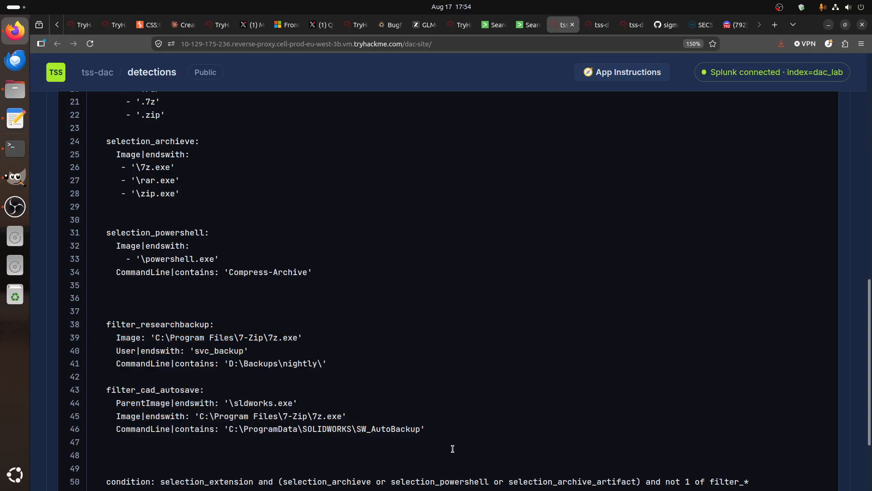
# Review the rule's condition line and commit the changes to archive_staging_exfil.yml
pyautogui.scroll(-3, 453, 449)
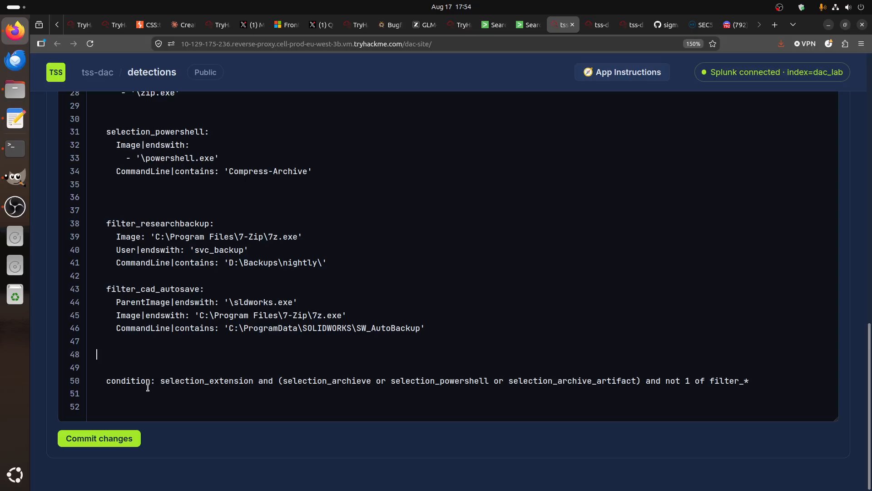
pyautogui.moveTo(250, 384); pyautogui.dragTo(750, 381)
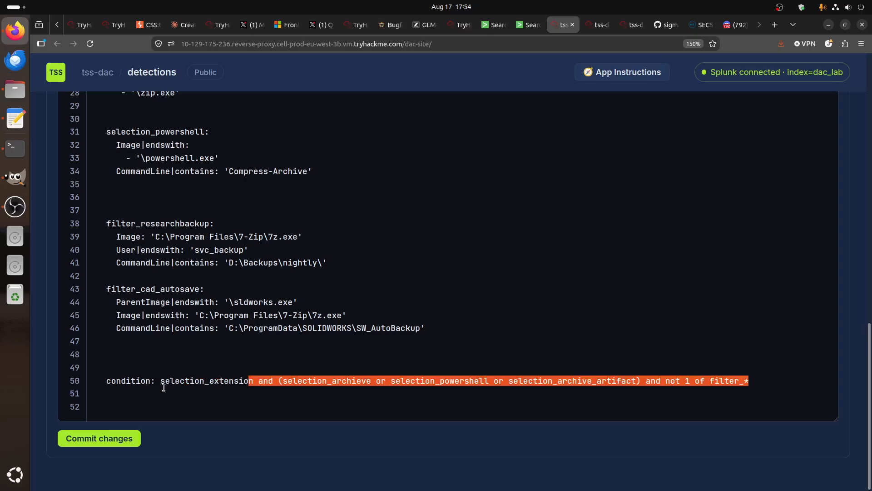
pyautogui.click(466, 386)
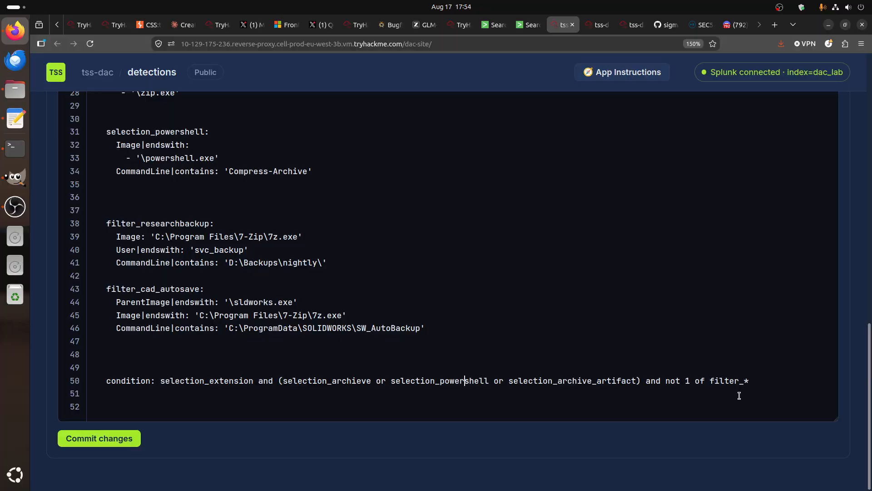
pyautogui.click(116, 439)
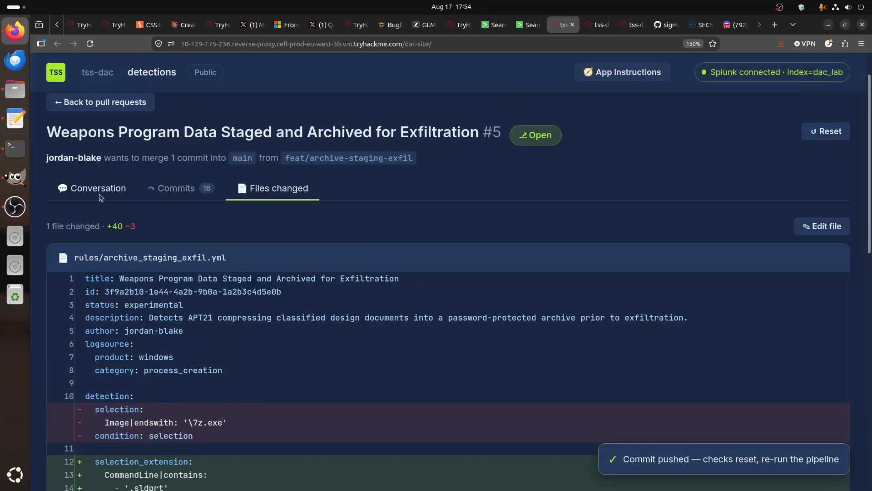
# Run the pipeline checks from PR #5's conversation and approve the pull request
pyautogui.click(99, 188)
pyautogui.scroll(-5, 92, 347)
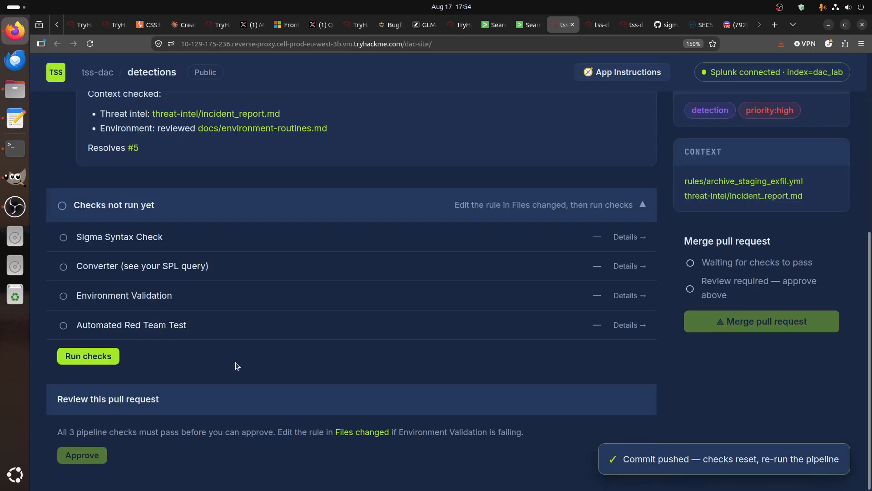
pyautogui.click(92, 350)
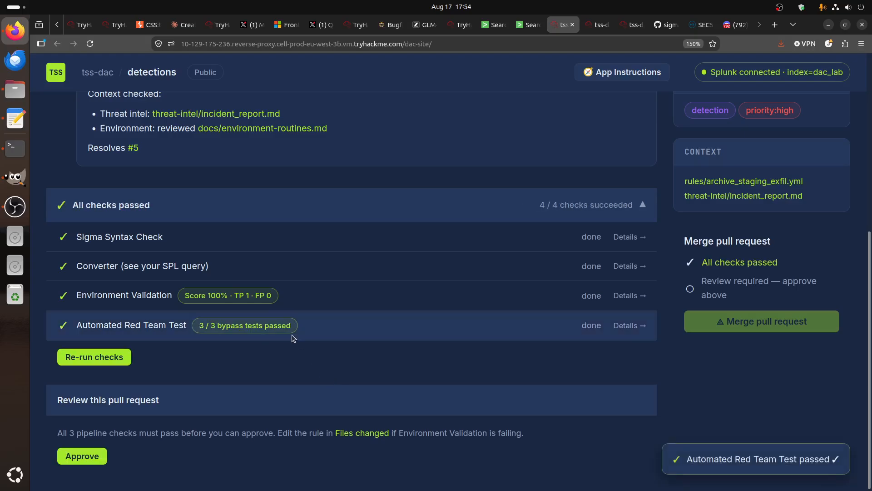
pyautogui.click(94, 460)
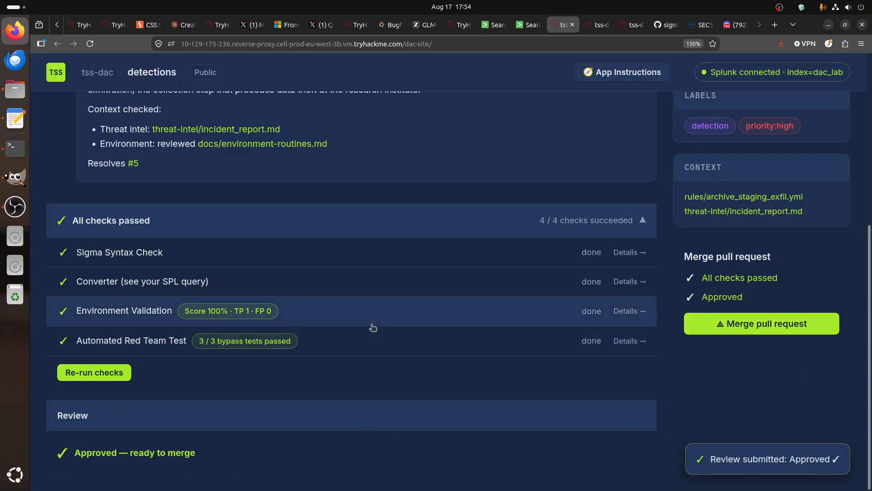
# Open Task 2, Tuning Detections, in the TryHackMe room and read the question about the attacker's fake backup routine folder
pyautogui.click(460, 24)
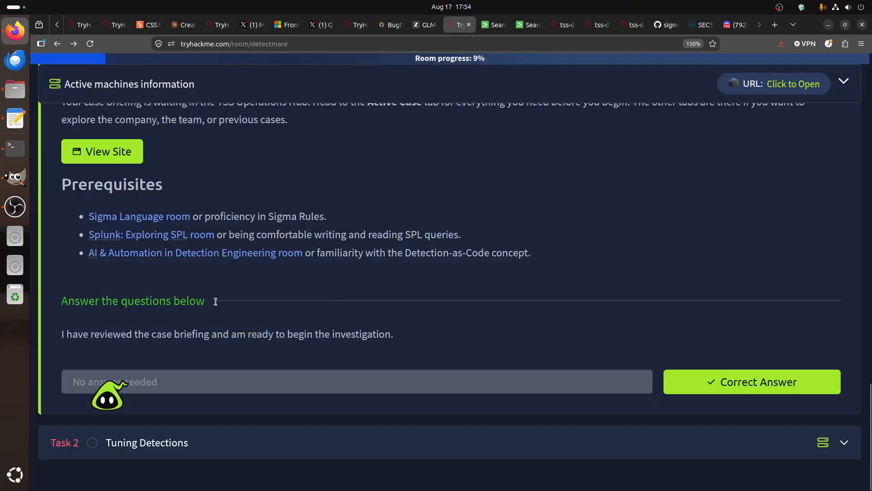
pyautogui.click(313, 444)
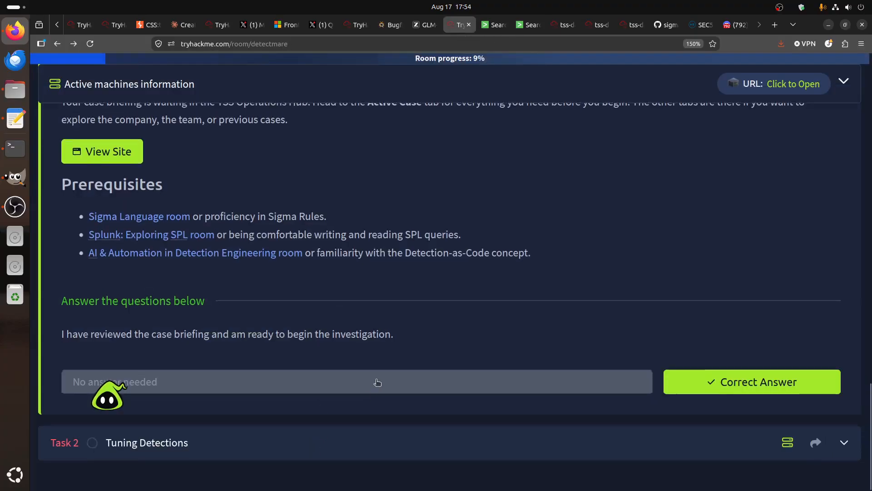
pyautogui.scroll(-10, 382, 370)
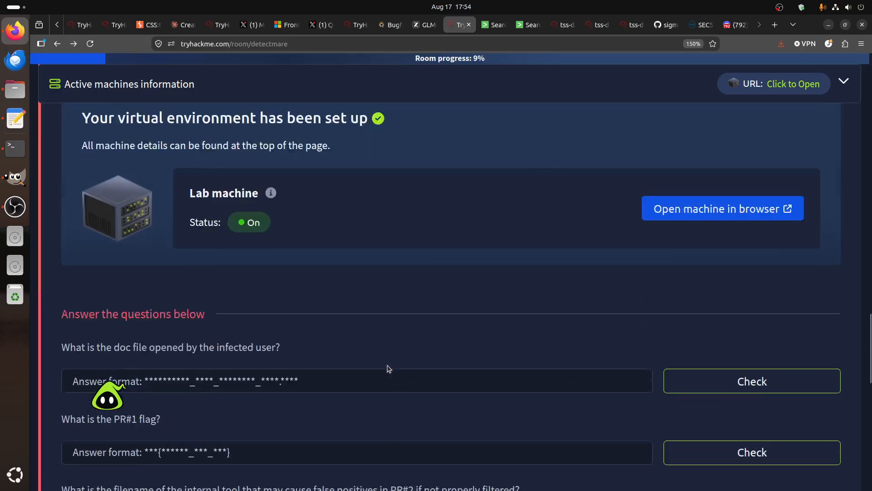
pyautogui.scroll(-10, 388, 367)
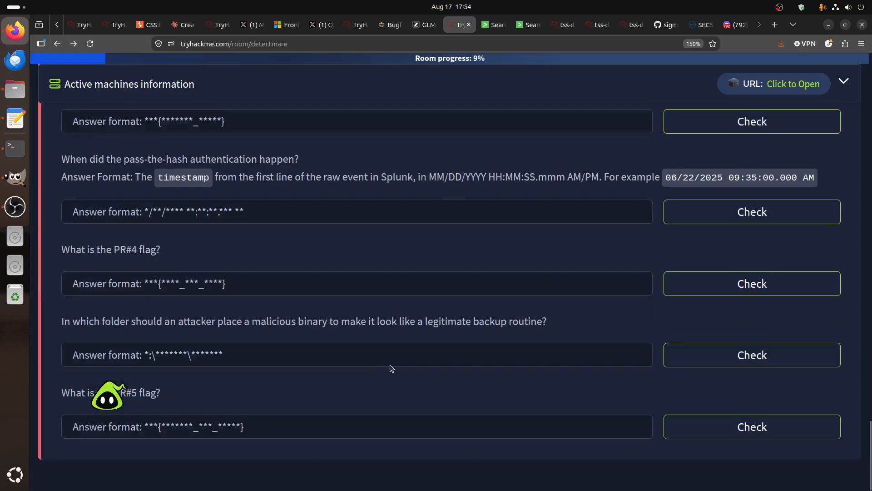
pyautogui.tripleClick(209, 323)
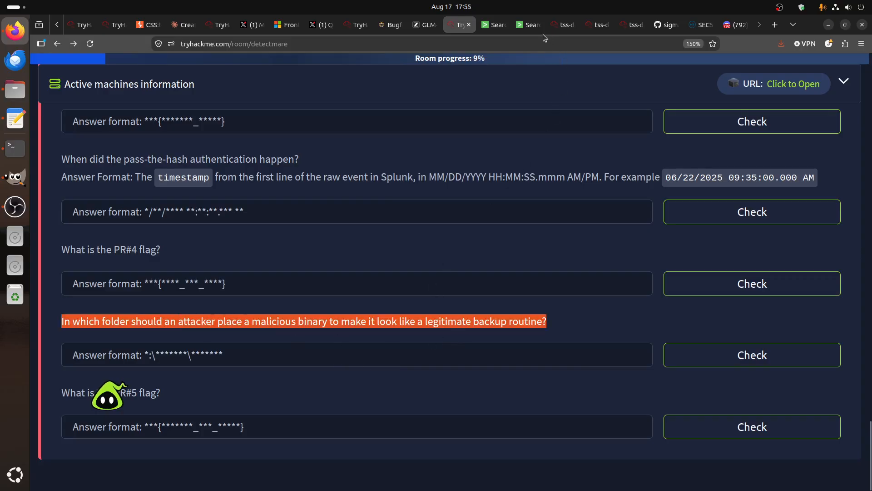
# Look up the backup job's archive folder in the list of legitimate activity, and return to PR #5
pyautogui.click(622, 26)
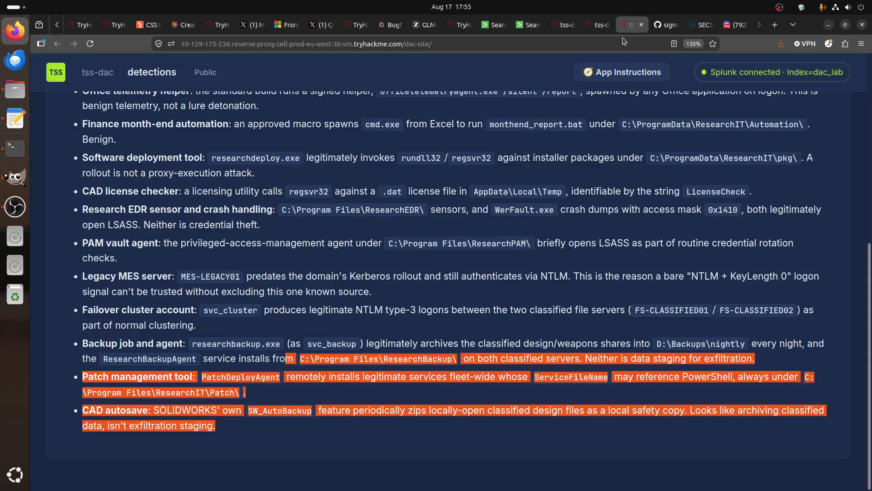
pyautogui.click(652, 371)
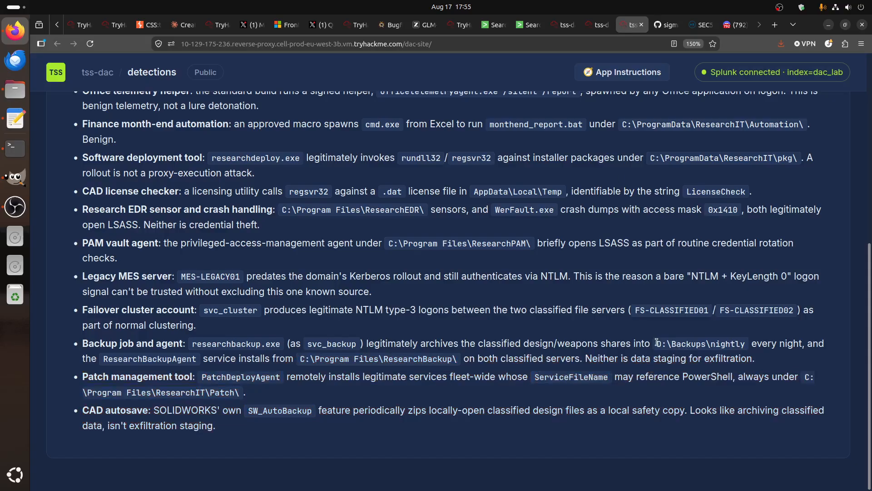
pyautogui.moveTo(657, 343); pyautogui.dragTo(746, 344)
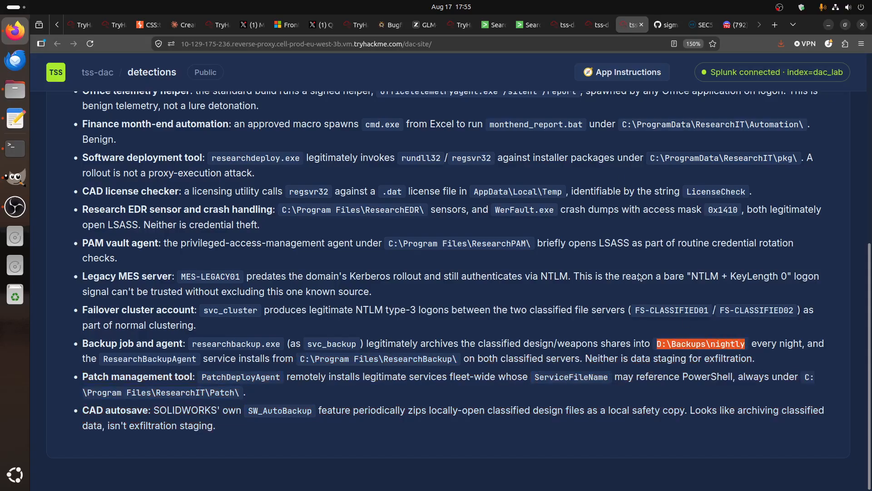
pyautogui.click(564, 27)
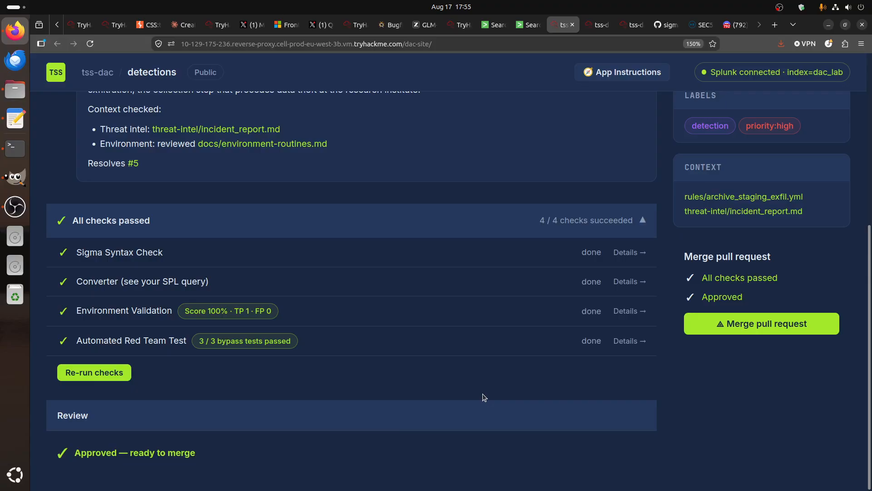
pyautogui.click(15, 207)
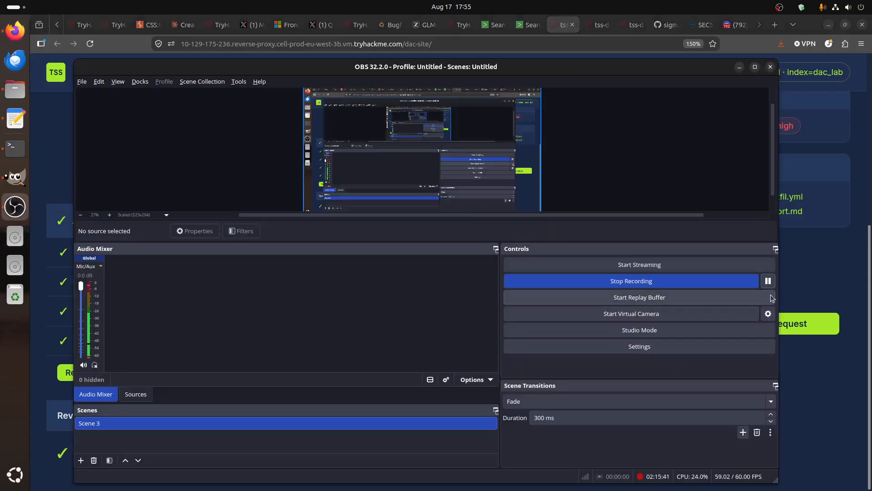